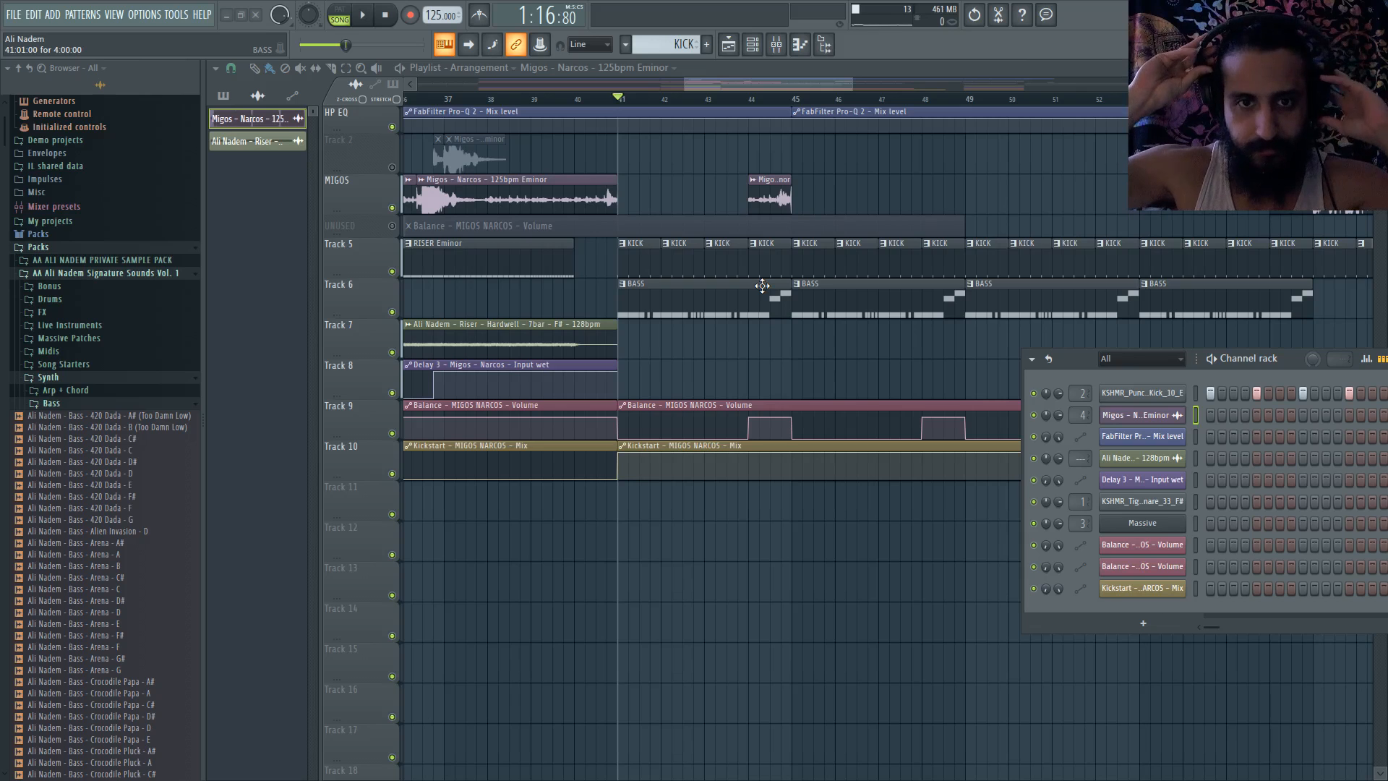
- Hide the channel rack and the browser, then review the whole arrangement in the playlist around bars 65 to 75
scroll(761, 285, "down", 5)
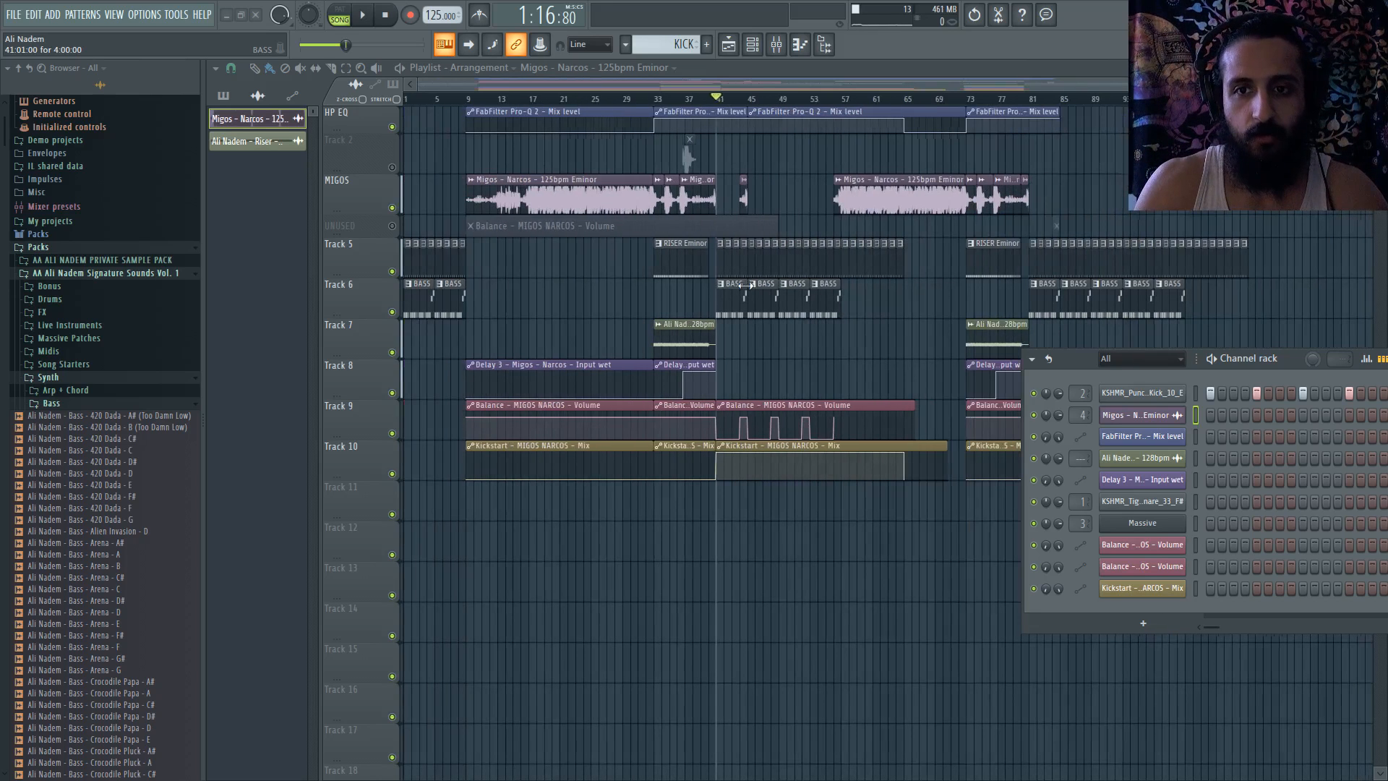
left_click(752, 44)
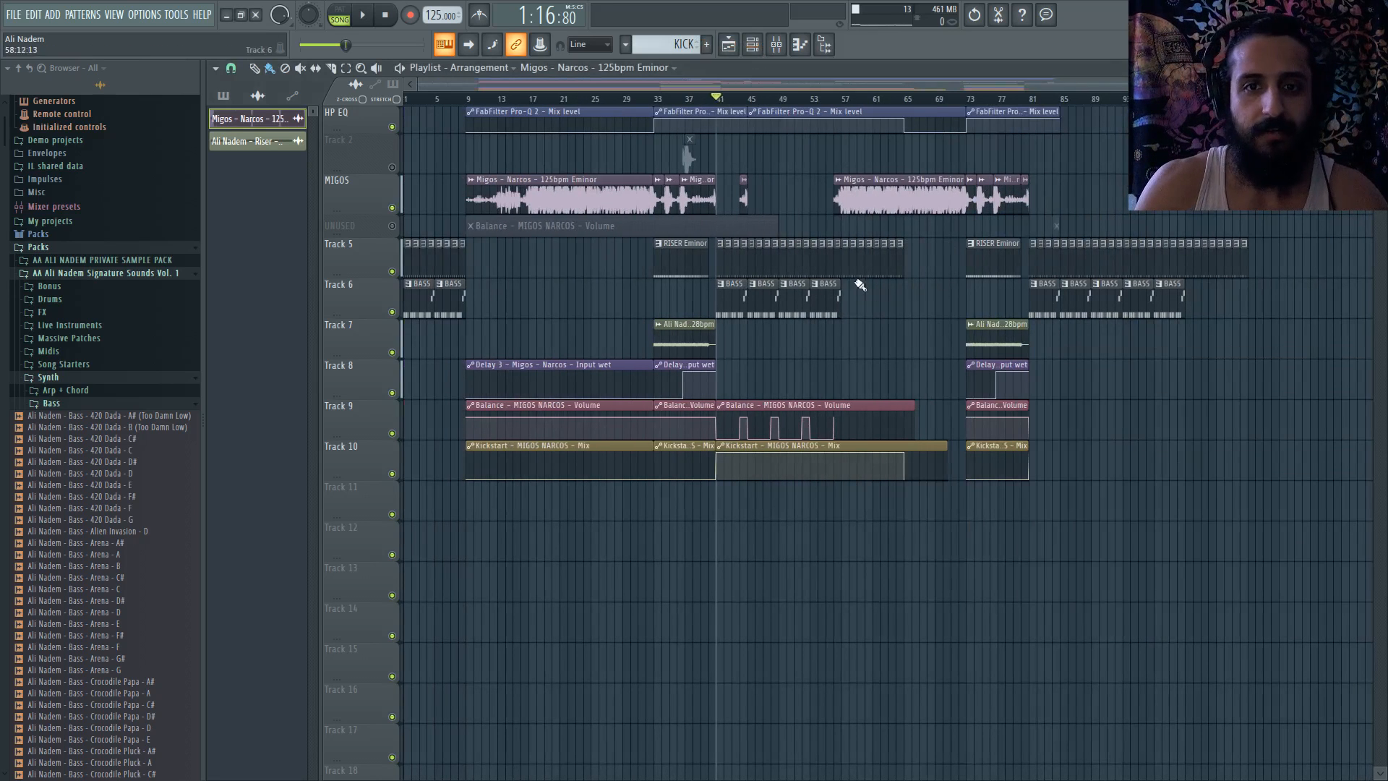
scroll(797, 233, "up", 2)
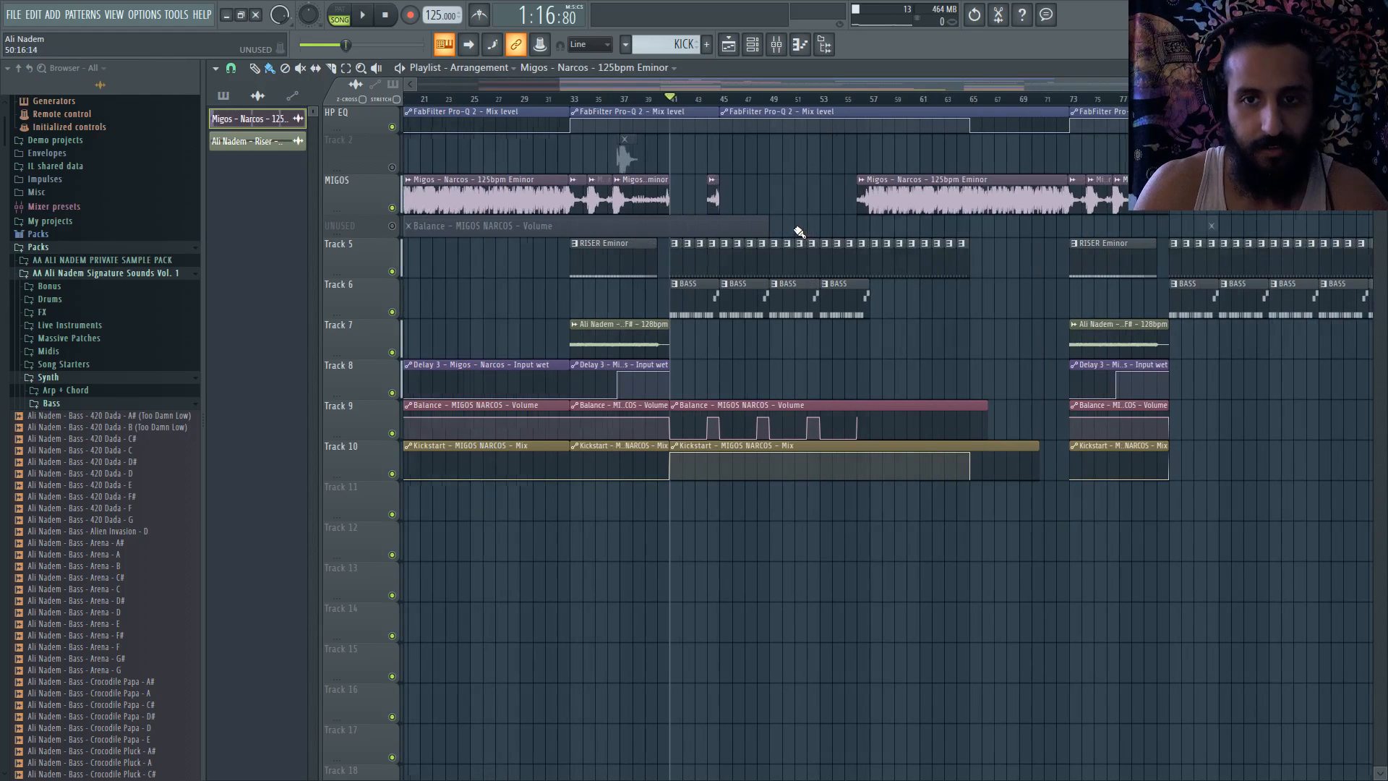
left_click_drag(203, 249, 2, 244)
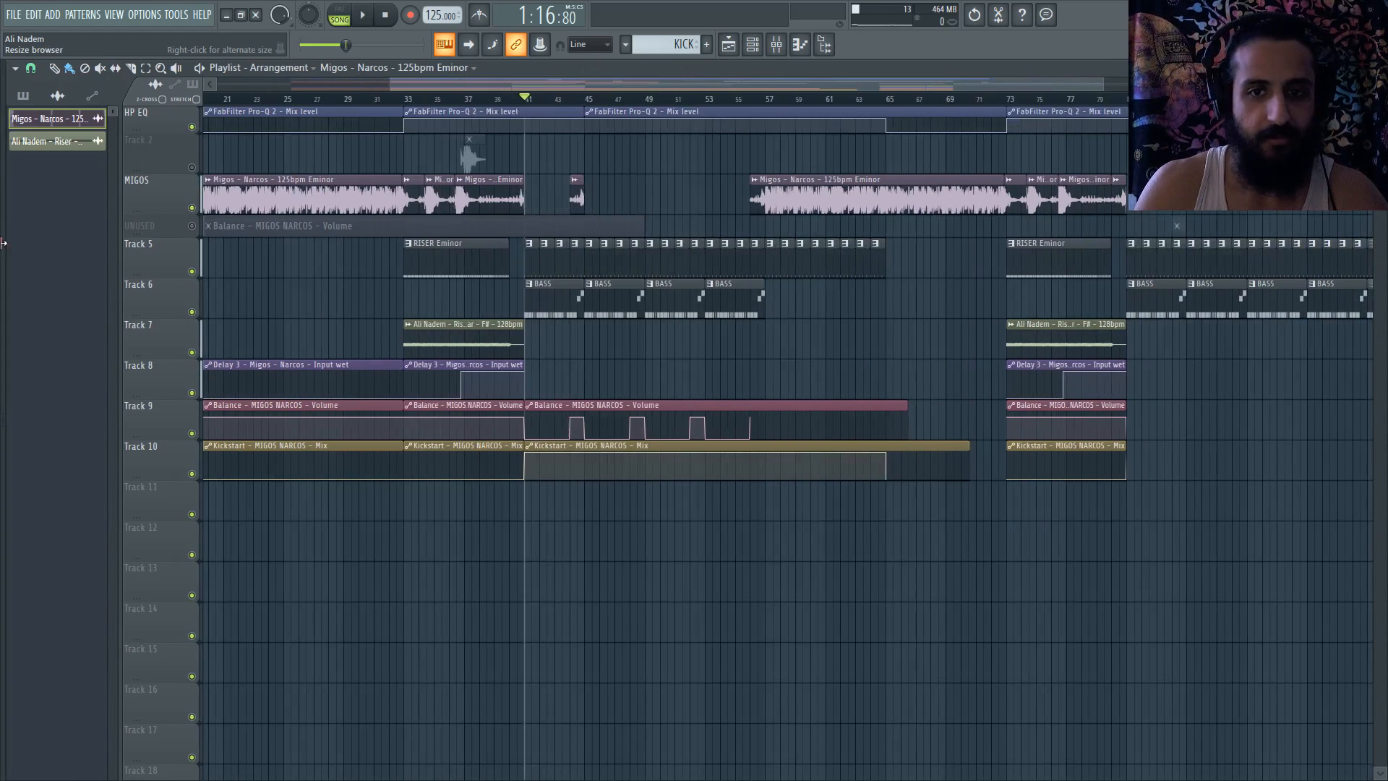
left_click_drag(526, 103, 1043, 113)
scroll(953, 200, "down", 2)
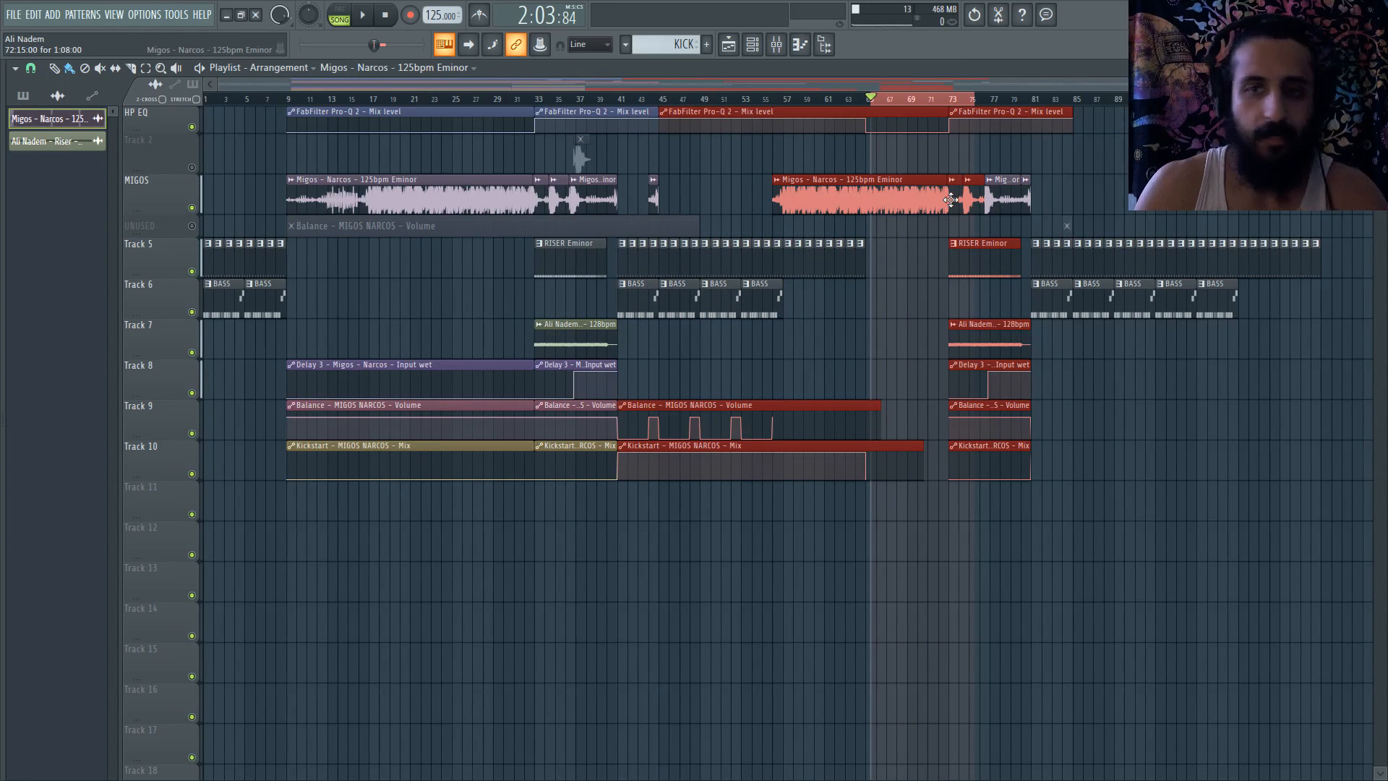
- Show the mixer, place it below the playlist tracks and select the BASS mixer track
left_click(779, 50)
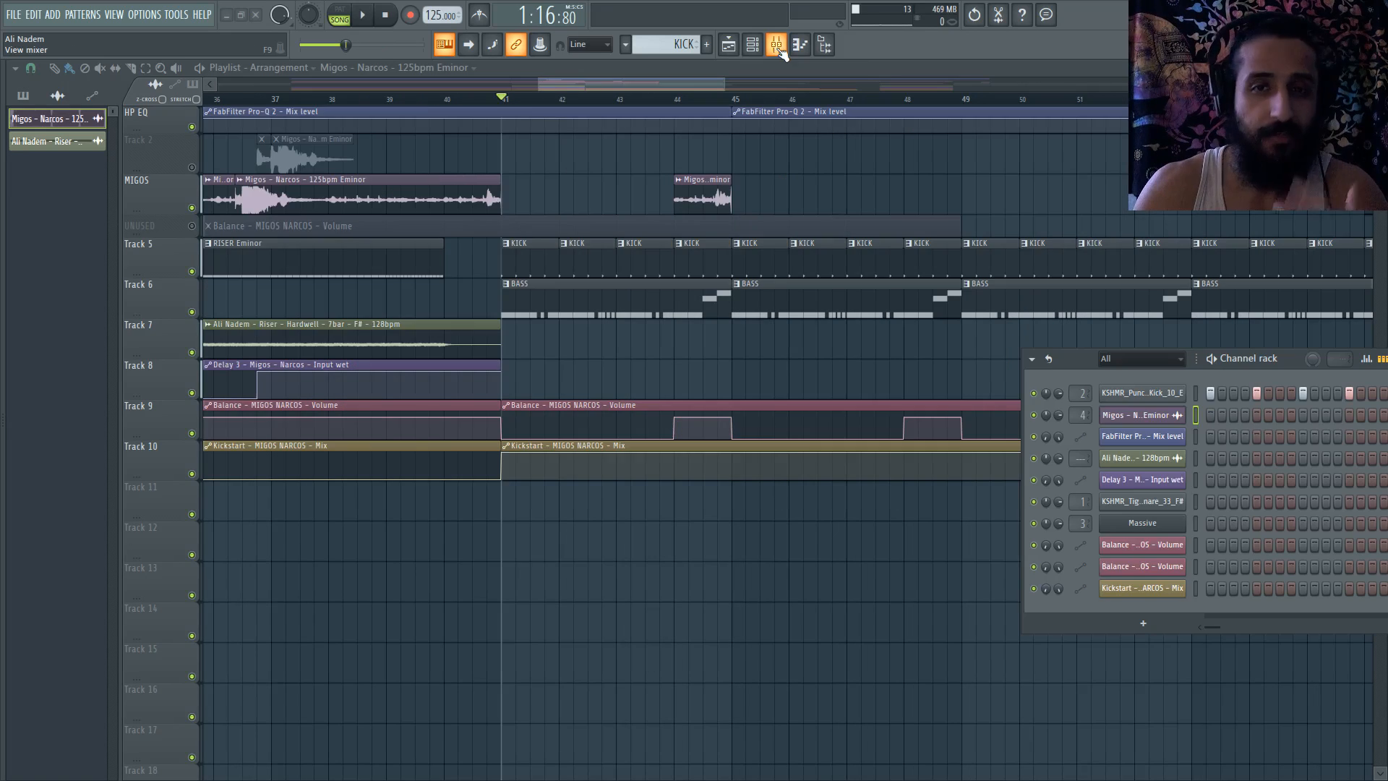
left_click(779, 47)
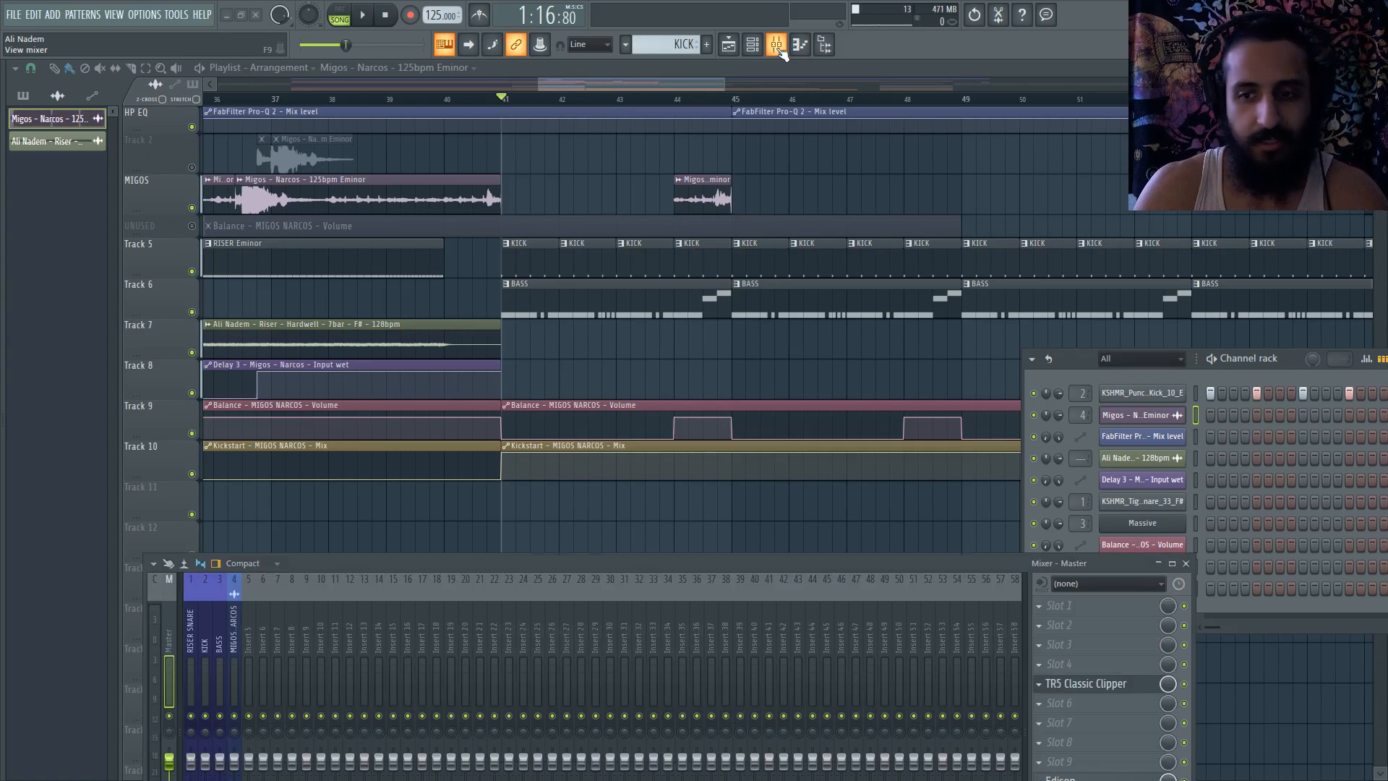
left_click_drag(766, 565, 764, 600)
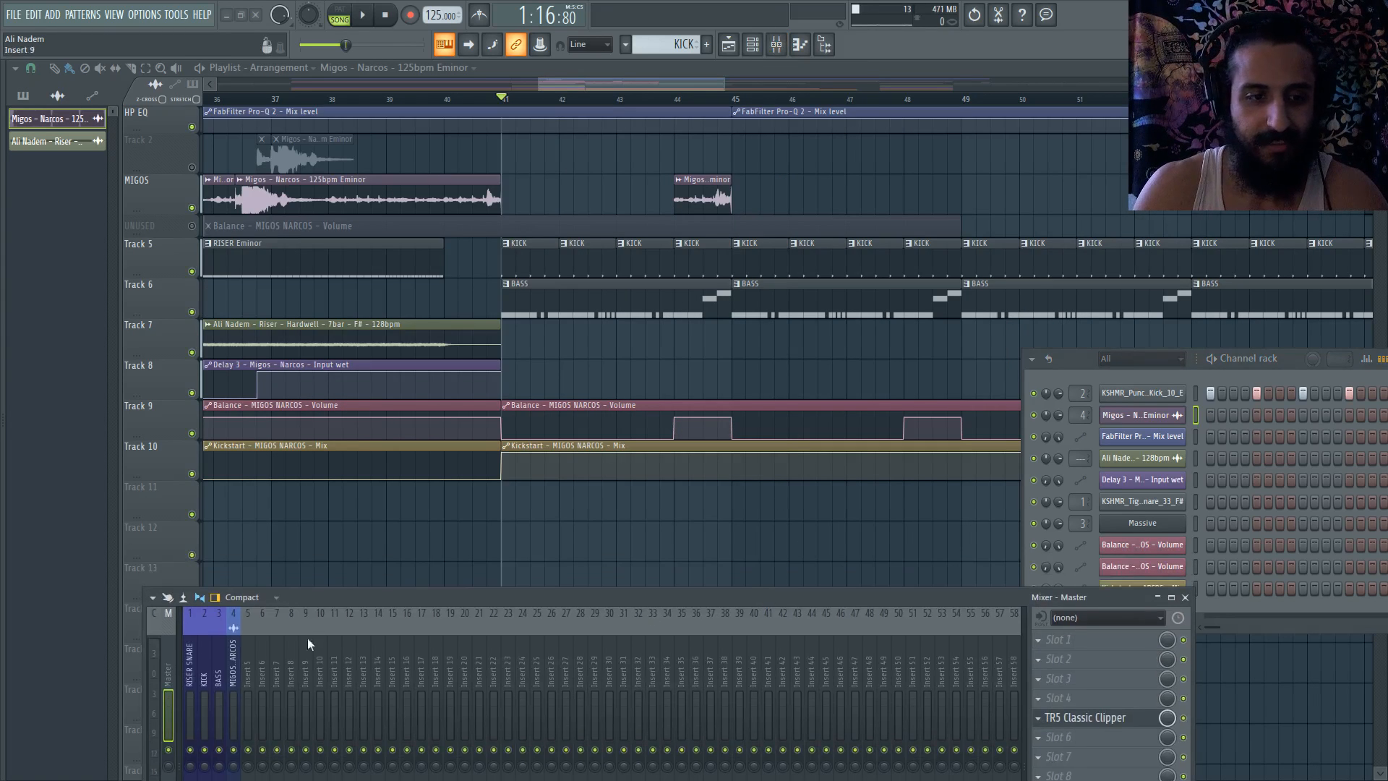
left_click(233, 672)
left_click(219, 672)
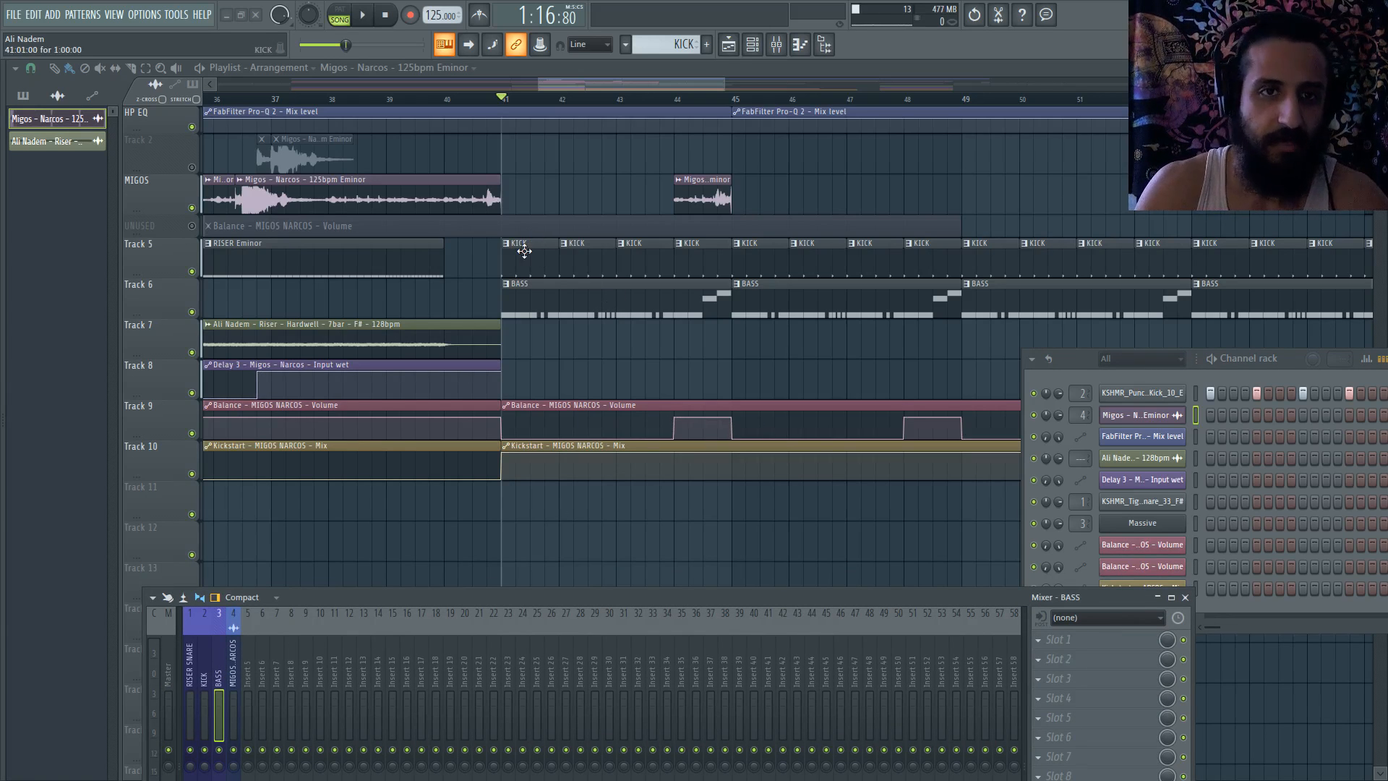
- Play the drop from bar 41 briefly and move the mixer further clear of the playlist
key("space")
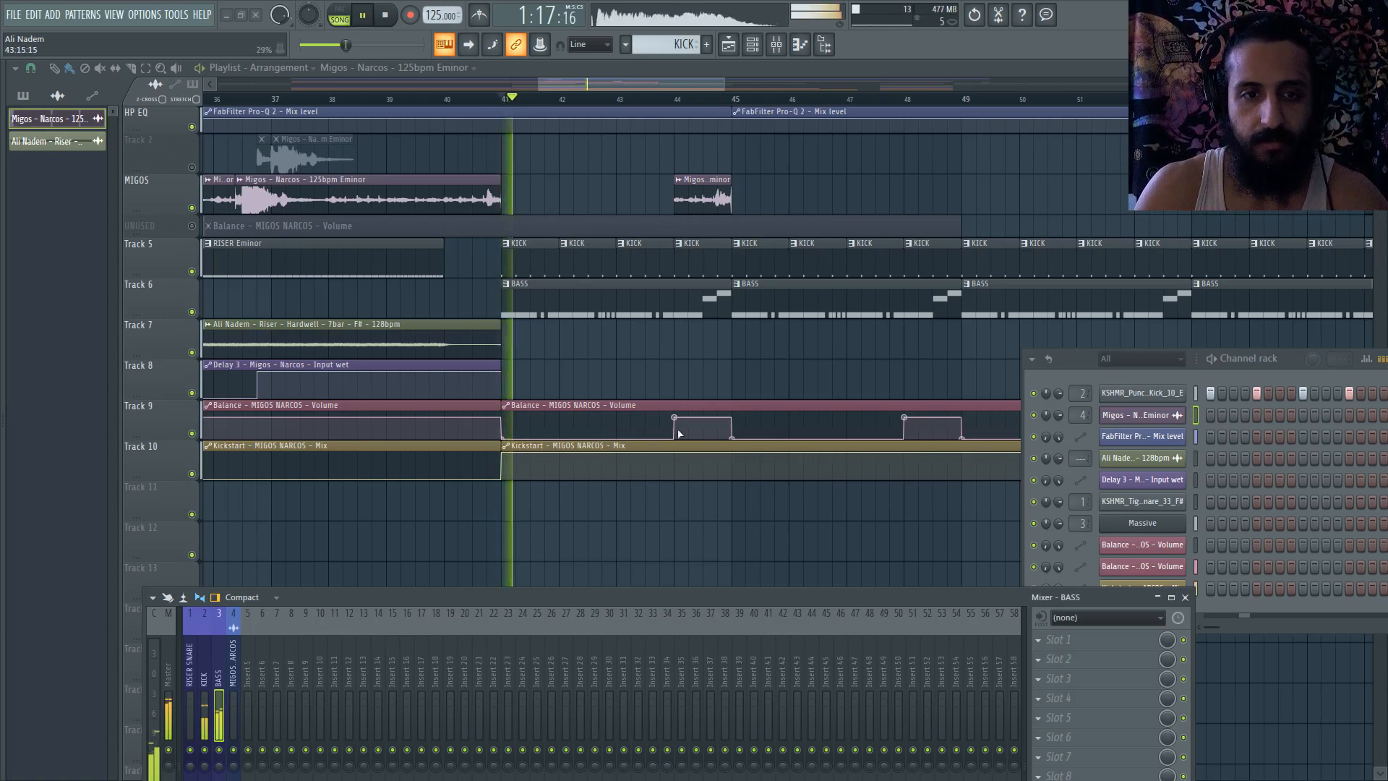
left_click_drag(283, 606, 327, 637)
key("space")
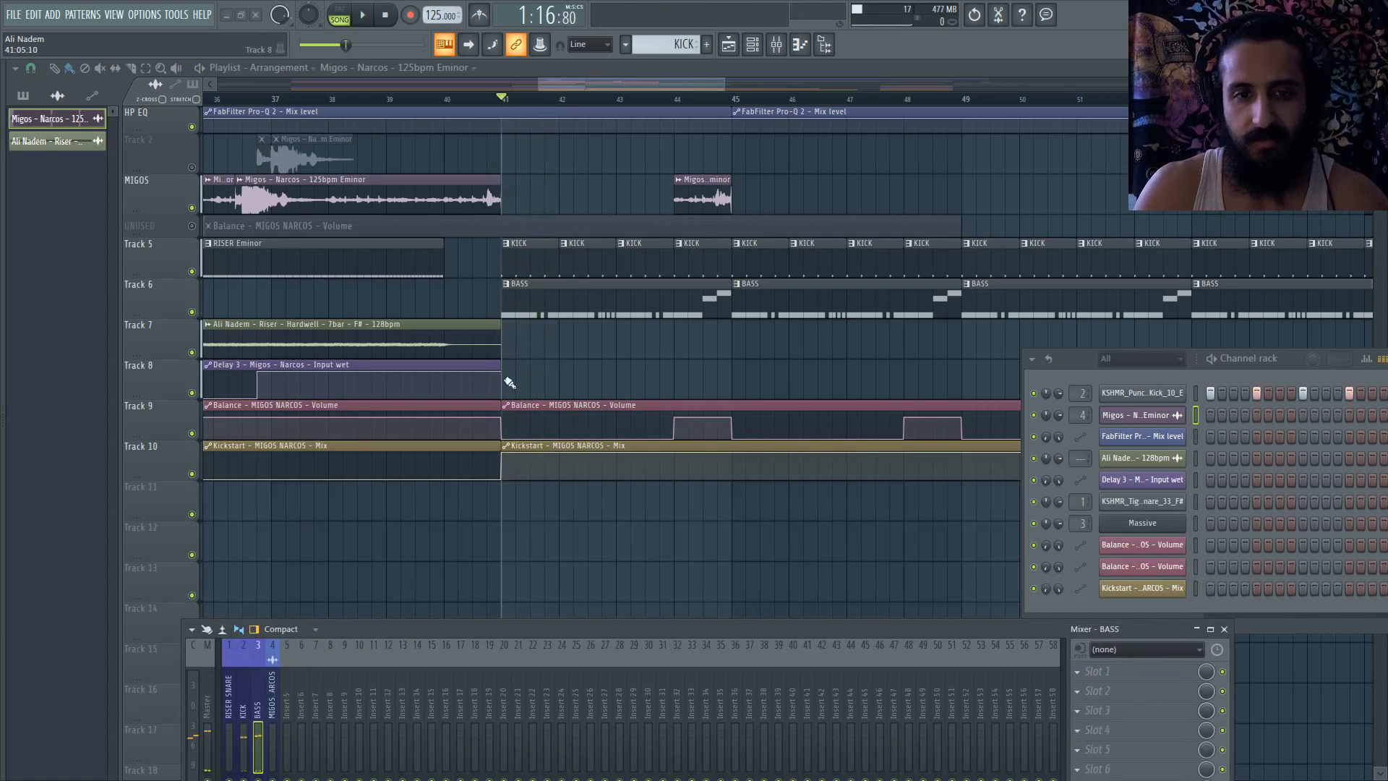
- Open the BASS pattern's Massive synth, reset it to a new untitled sound and reposition its window
double_click(542, 304)
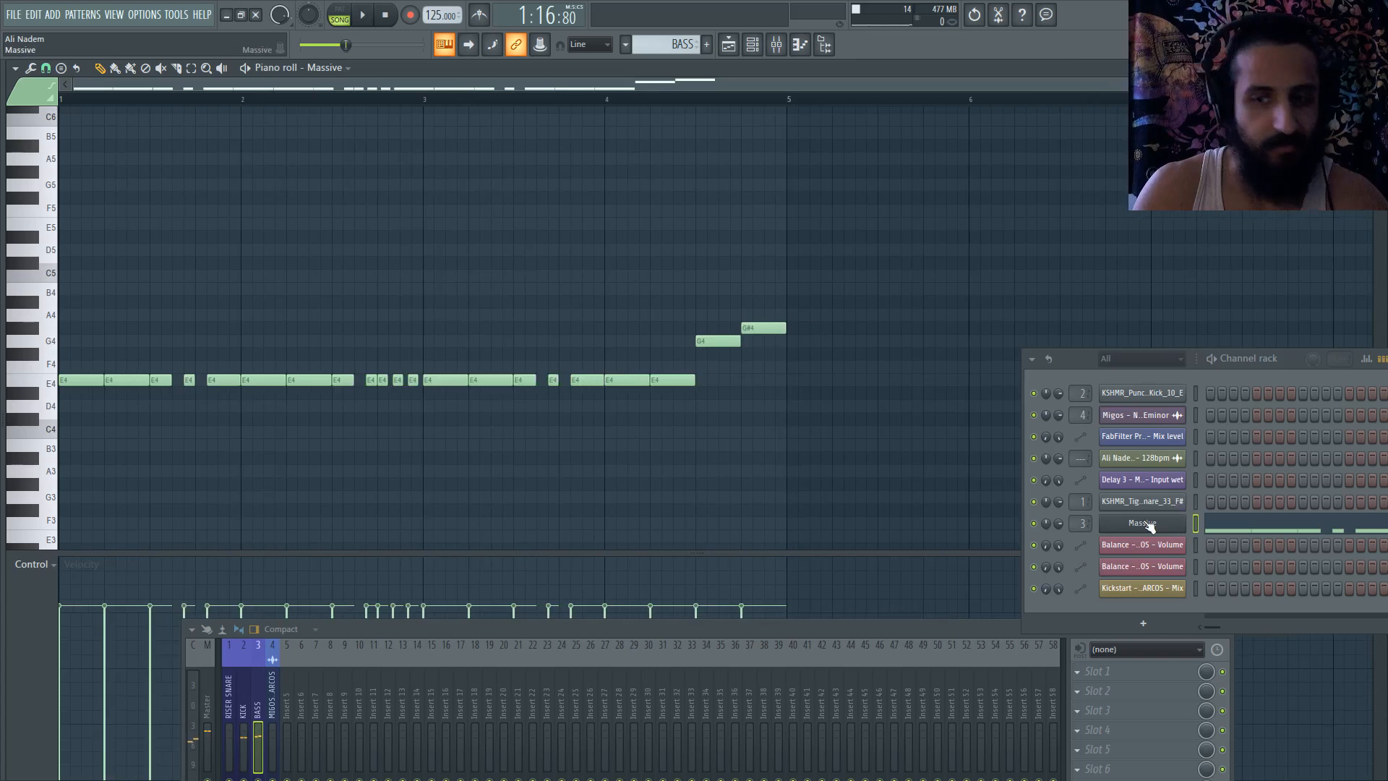
left_click(1148, 523)
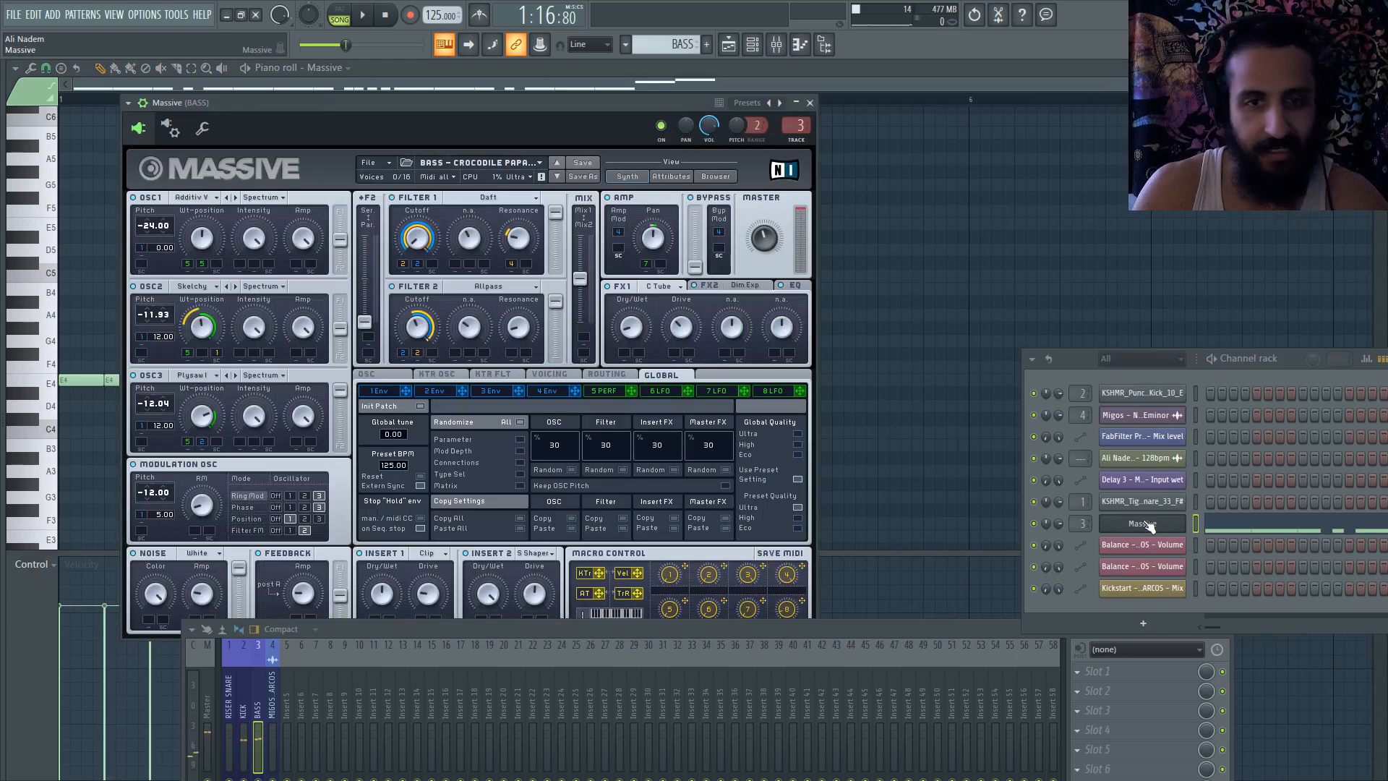
left_click(379, 164)
left_click(383, 177)
left_click_drag(397, 103, 488, 79)
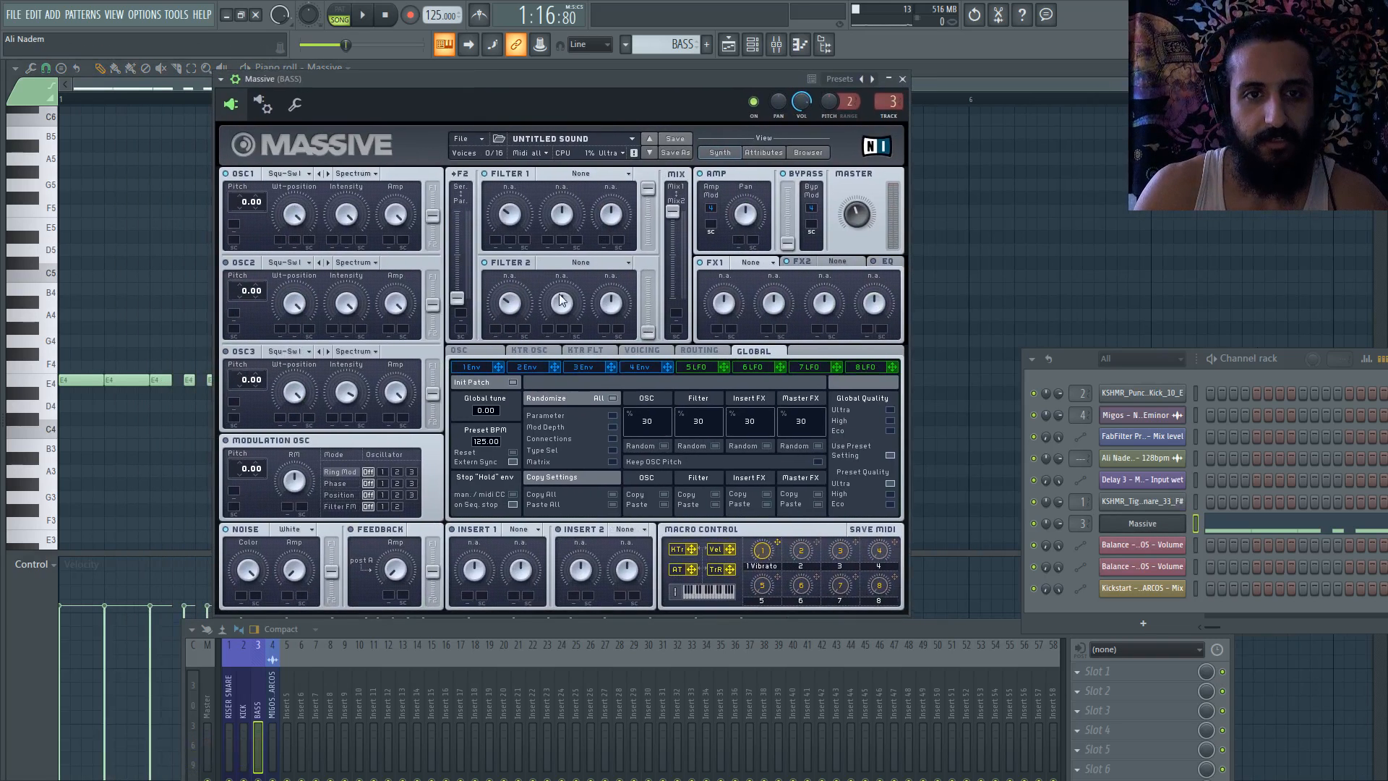
- Mute Track 6 with the BASS patterns in the playlist and play the drop briefly
left_click(728, 44)
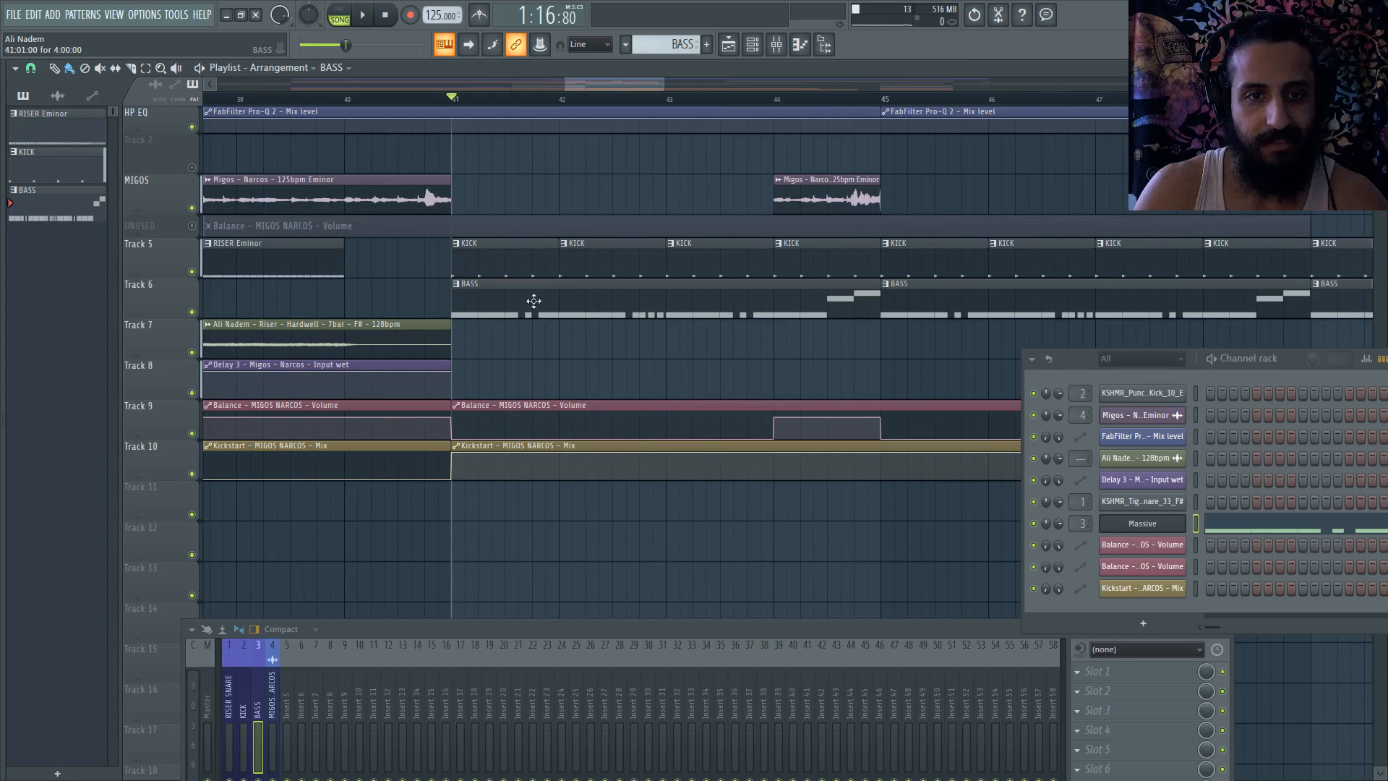
left_click(192, 311)
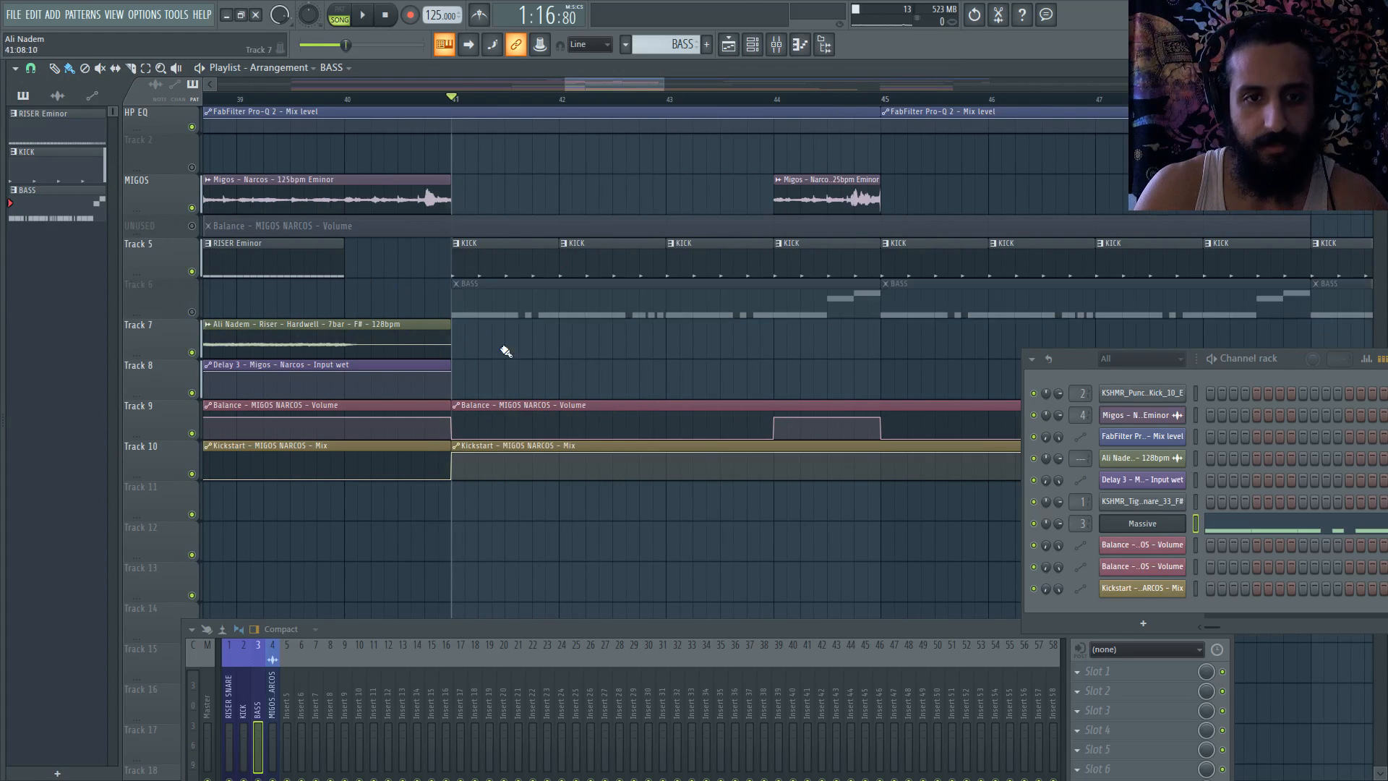
key("space")
key("space")
- Clone the KSHMR_Punchy_Kick_10_E channel in the channel rack
left_click(1142, 392)
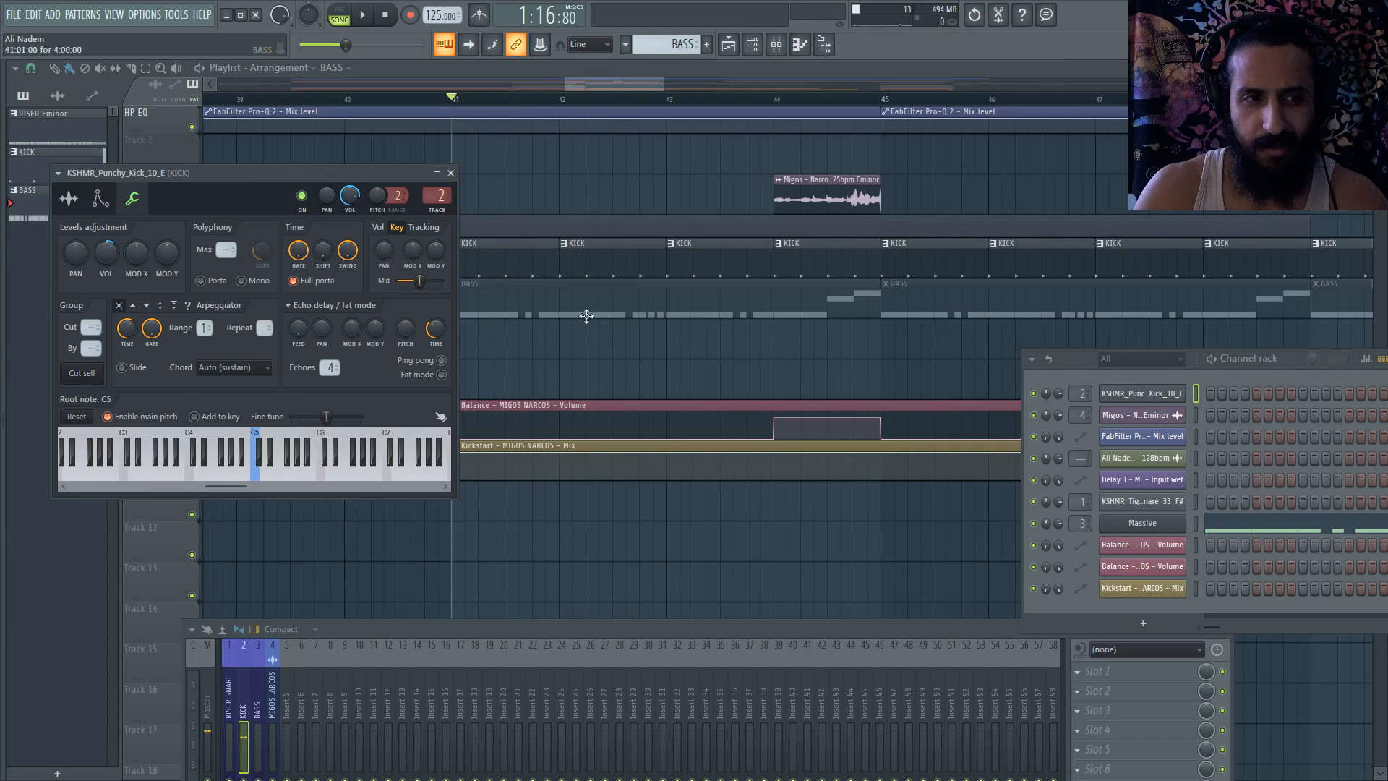
right_click(1126, 395)
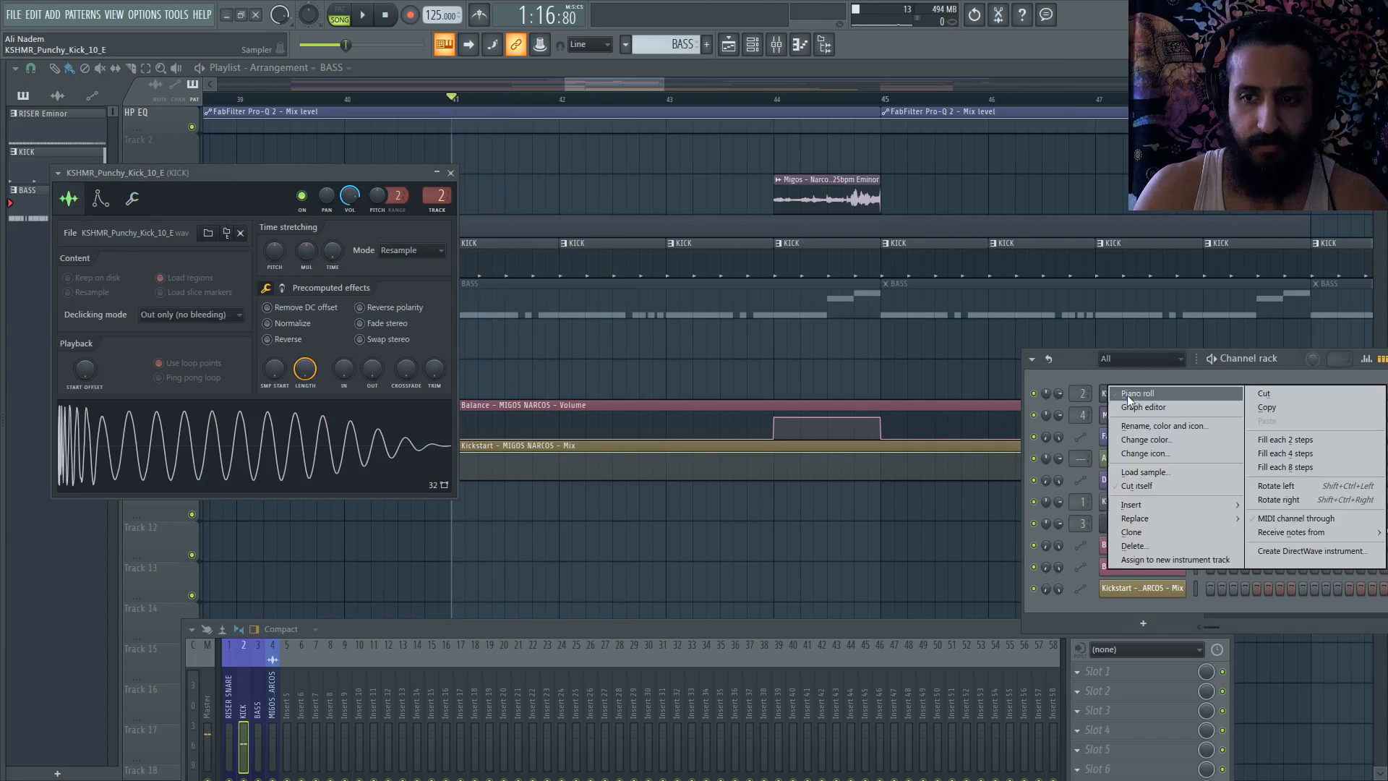
left_click(1186, 535)
- Bring back the browser and expand the Big Kick folder under Drums in the Signature Sounds Vol. 1 pack
left_click_drag(2, 246, 217, 246)
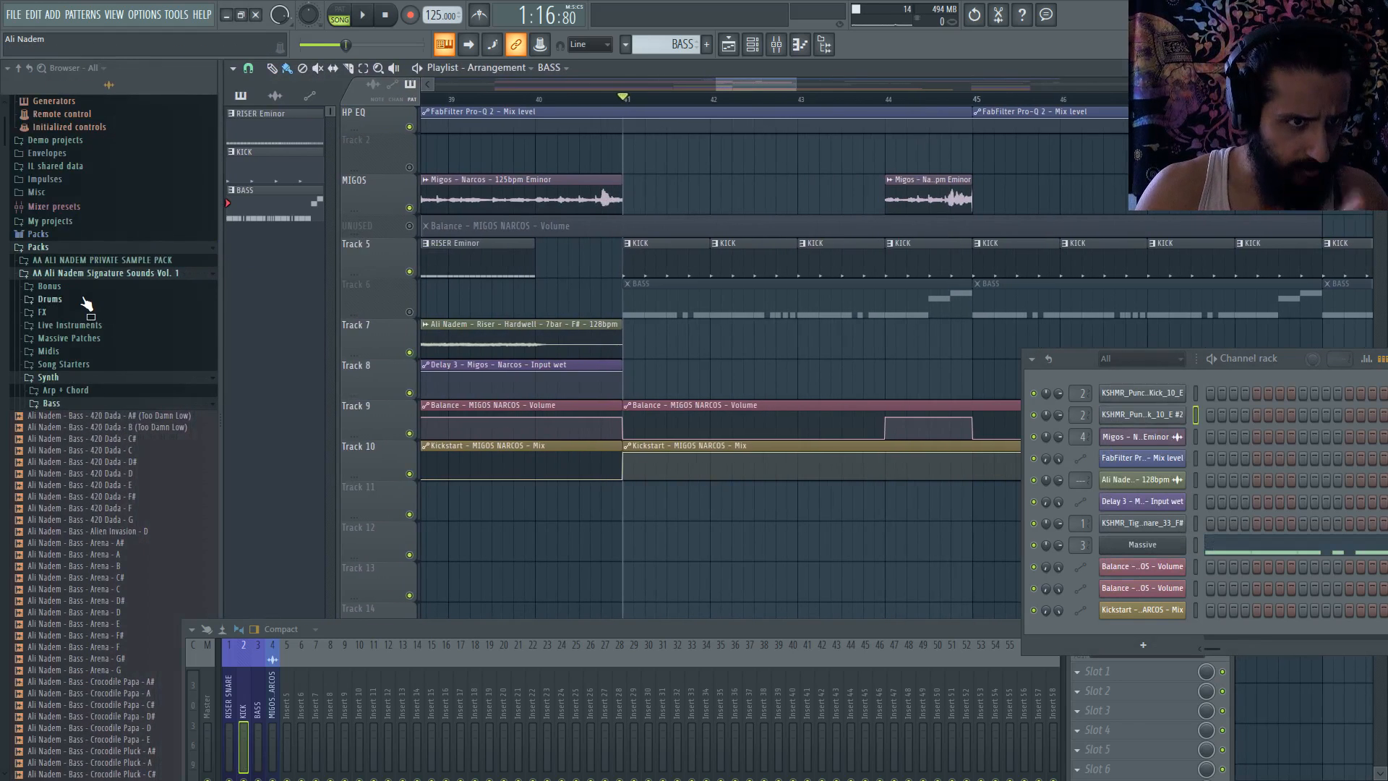
left_click(50, 299)
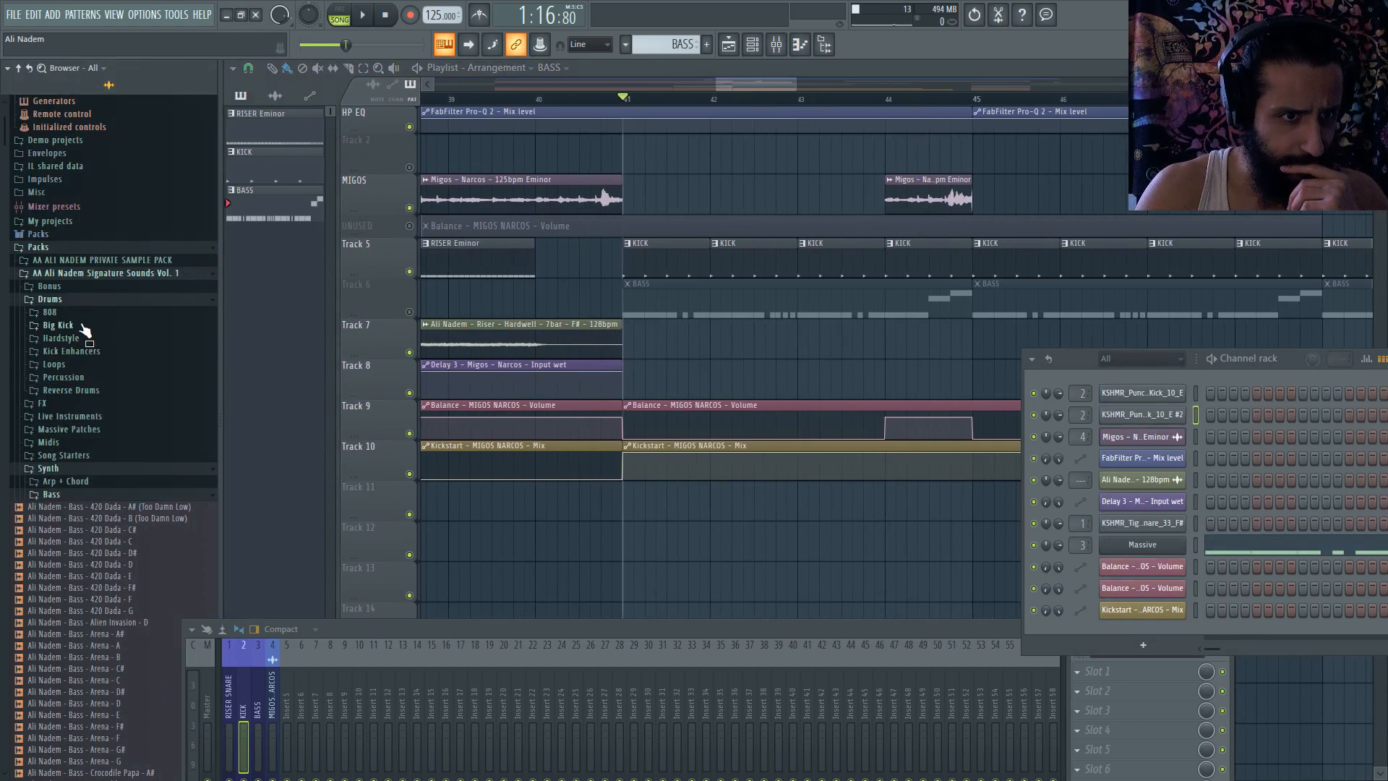
left_click(82, 325)
scroll(113, 437, "down", 4)
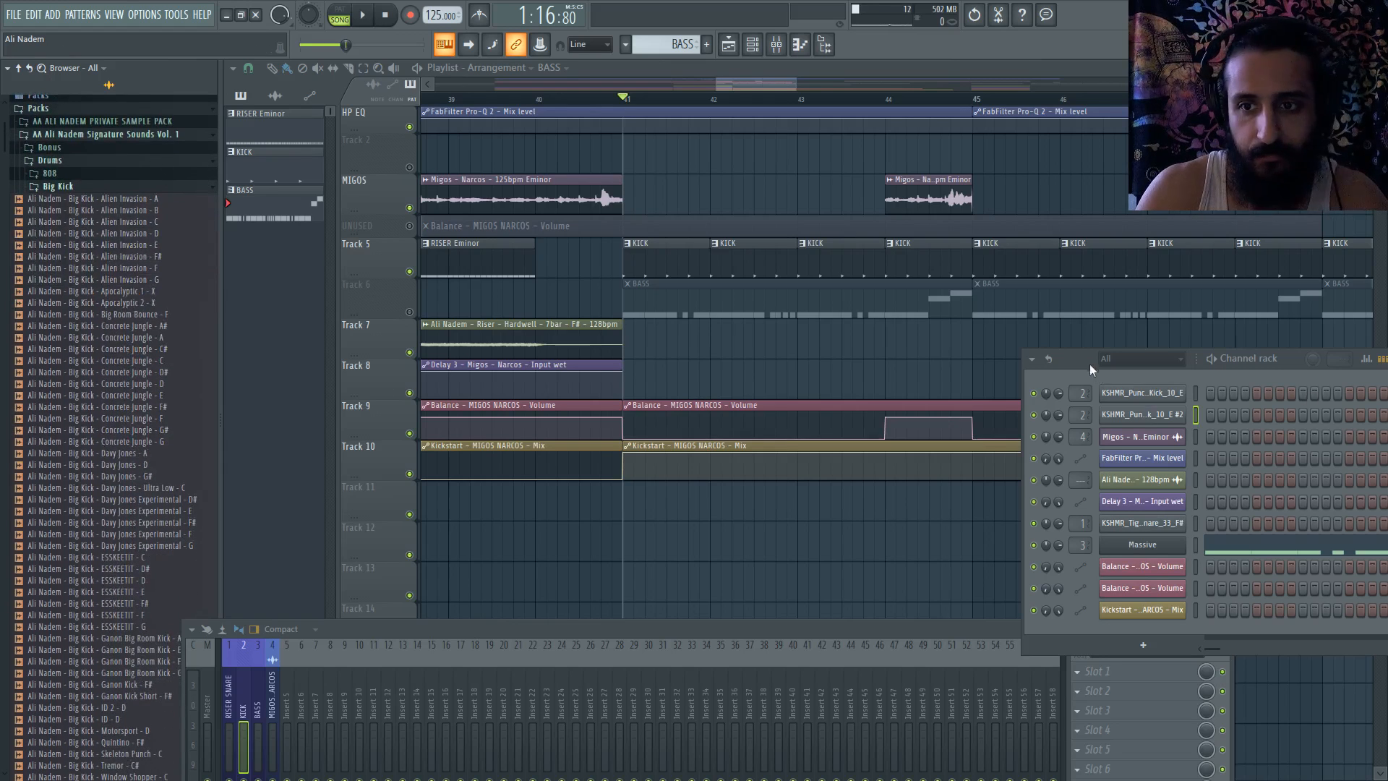
- Replace the original kick channel's sample with Big Kick - ESSKEETIT - E and mute the cloned kick channel
left_click_drag(1091, 369, 743, 270)
scroll(150, 342, "down", 4)
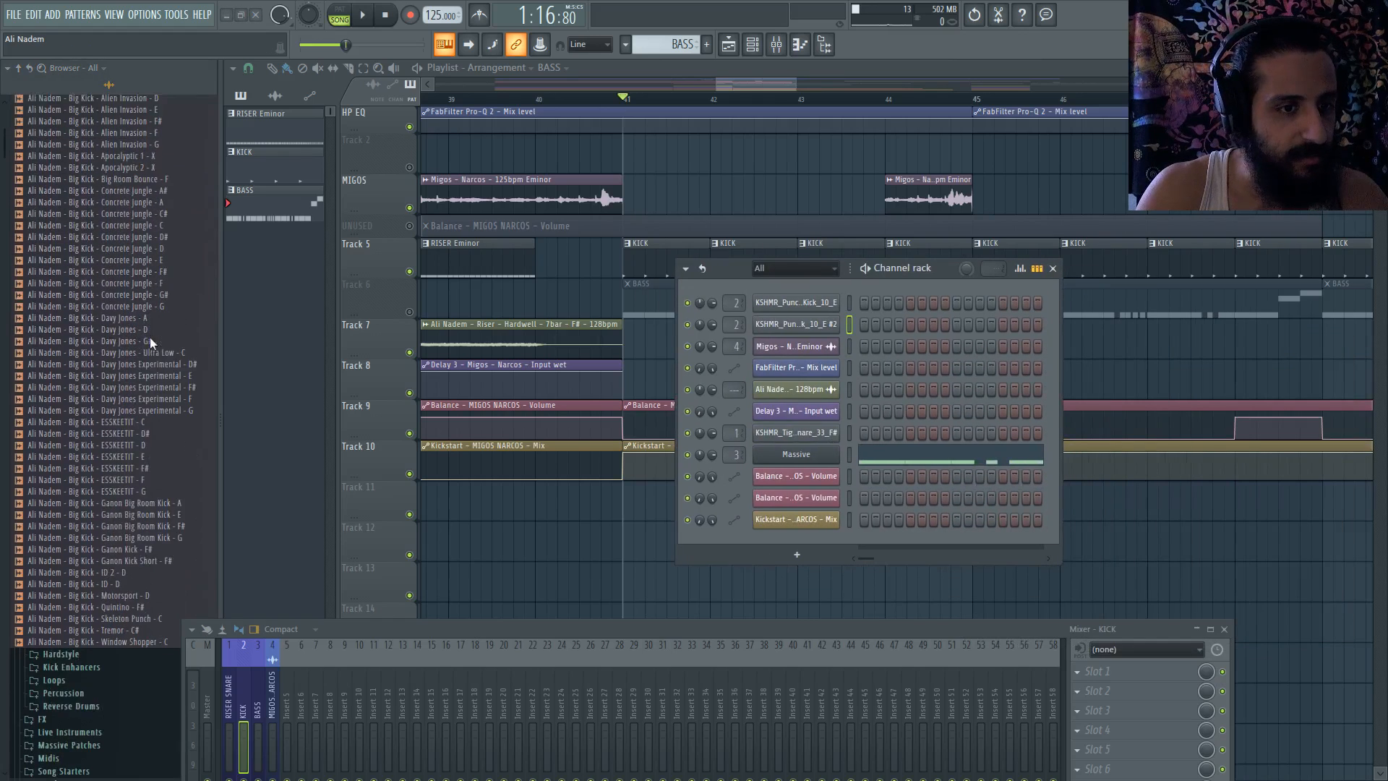
left_click_drag(134, 454, 801, 308)
left_click(800, 307)
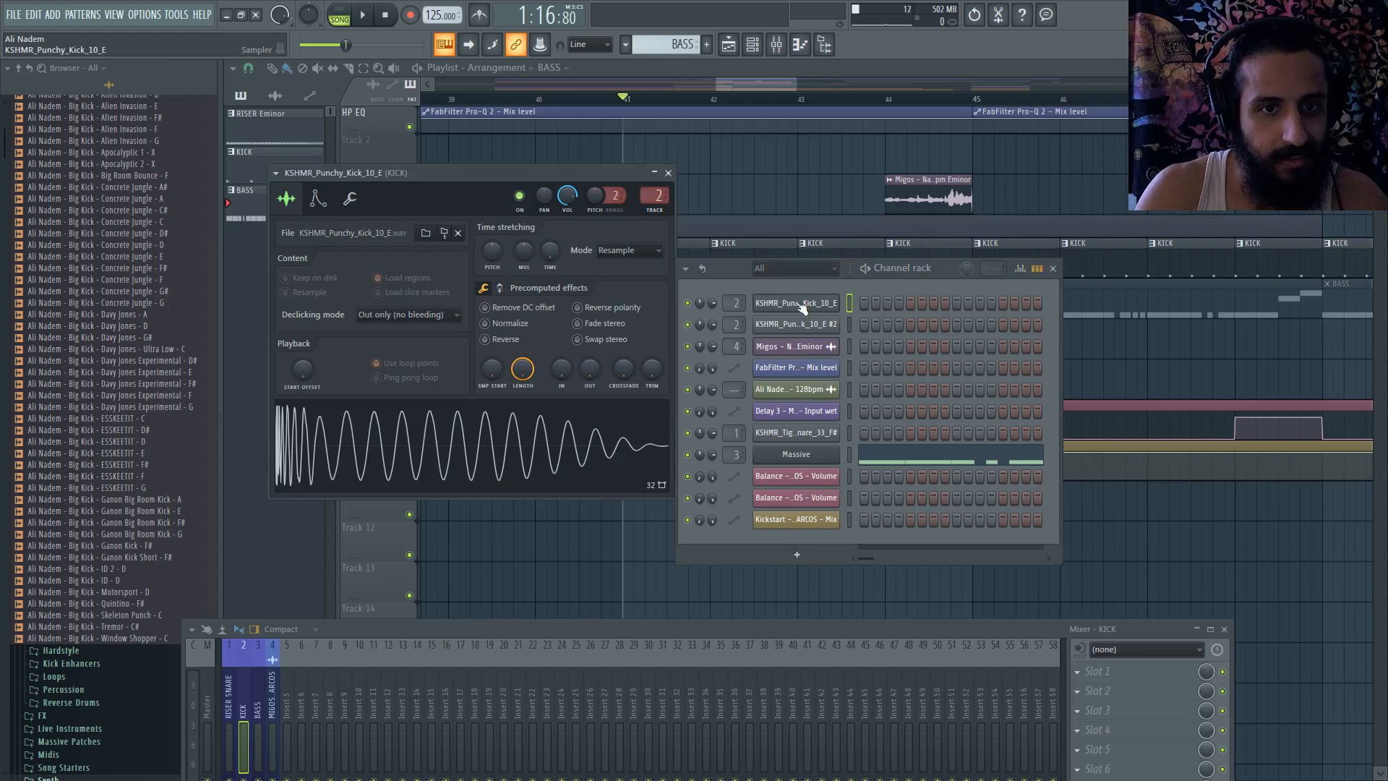
left_click(801, 307)
left_click_drag(114, 452, 803, 306)
left_click(687, 324)
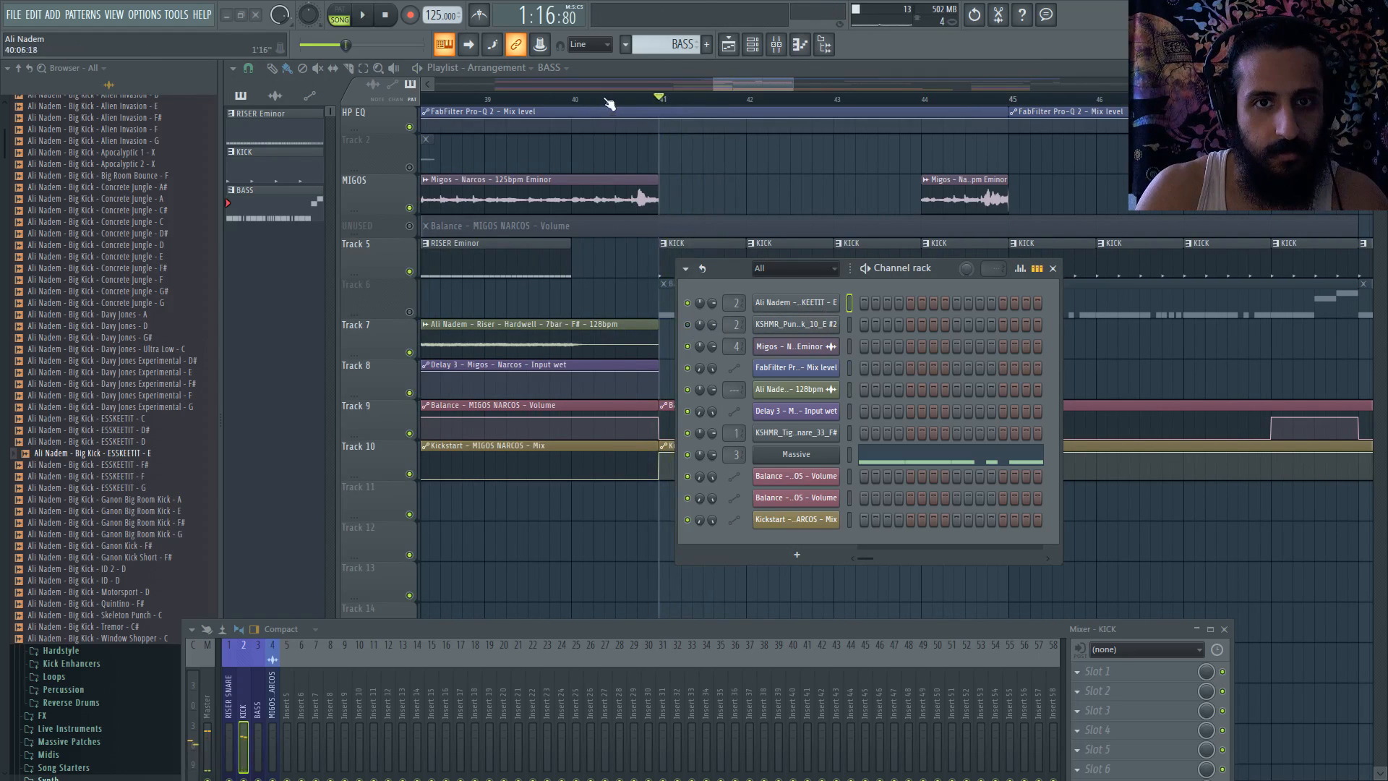
- Play the arrangement from around bar 40 to hear the new kick, and open the Massive channel
left_click(604, 99)
key("space")
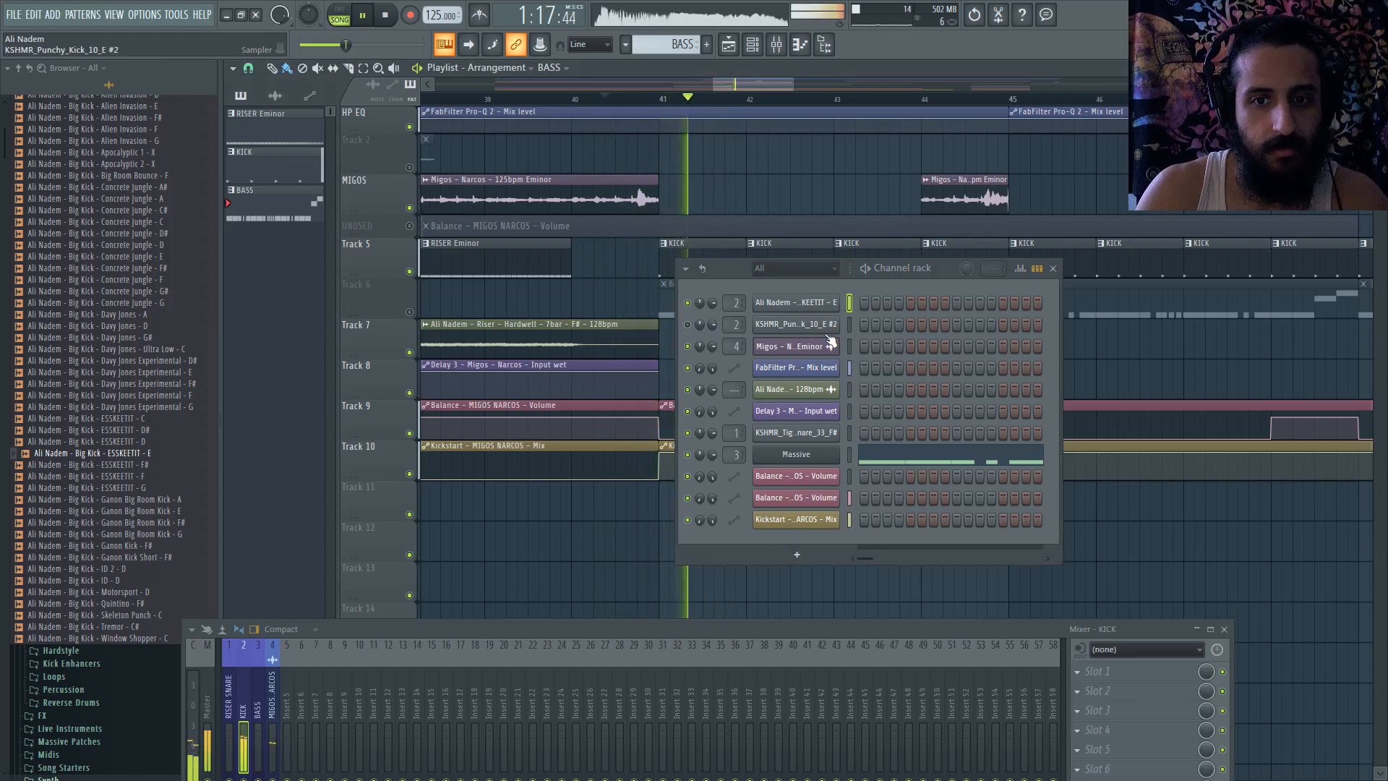
left_click(796, 454)
key("space")
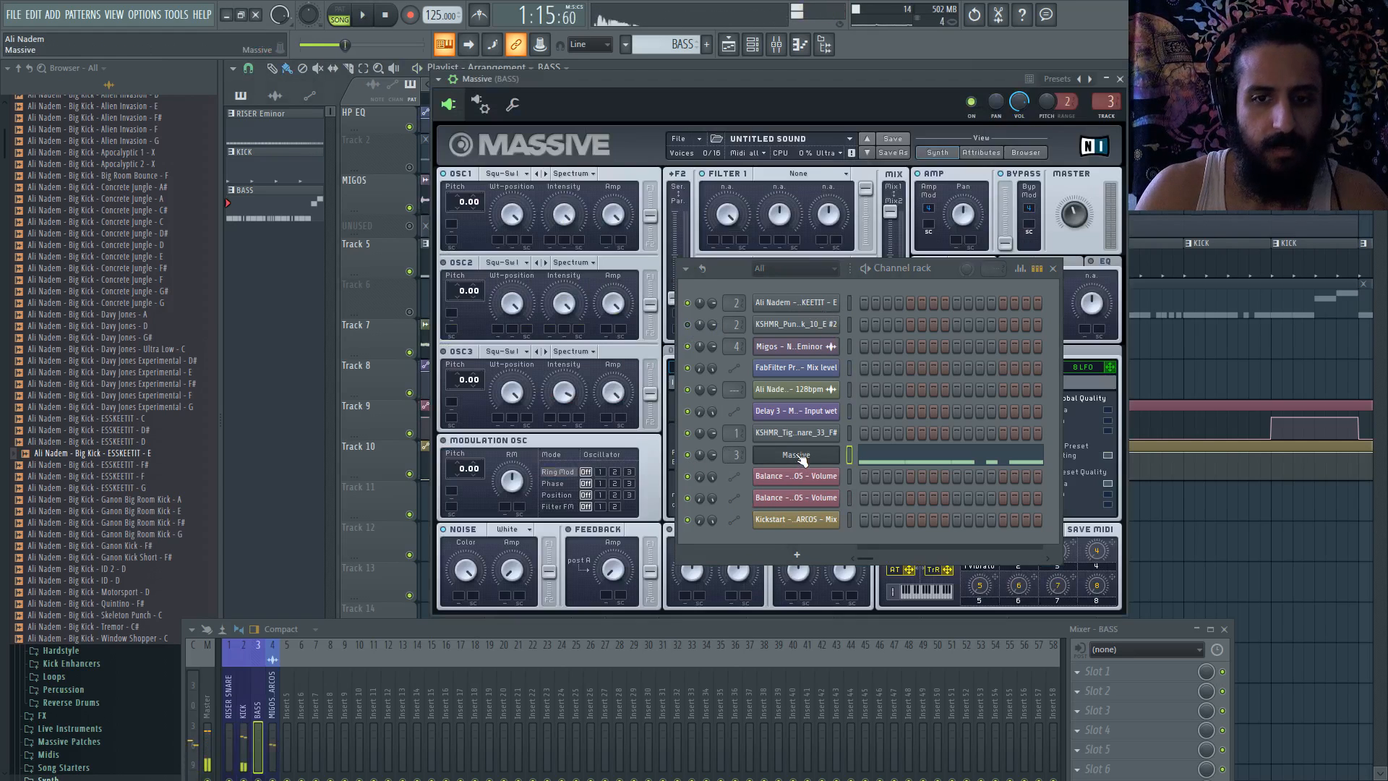
- Rearrange the channel rack and mixer windows around Massive and bring its settings back to the front
left_click_drag(720, 267, 1203, 283)
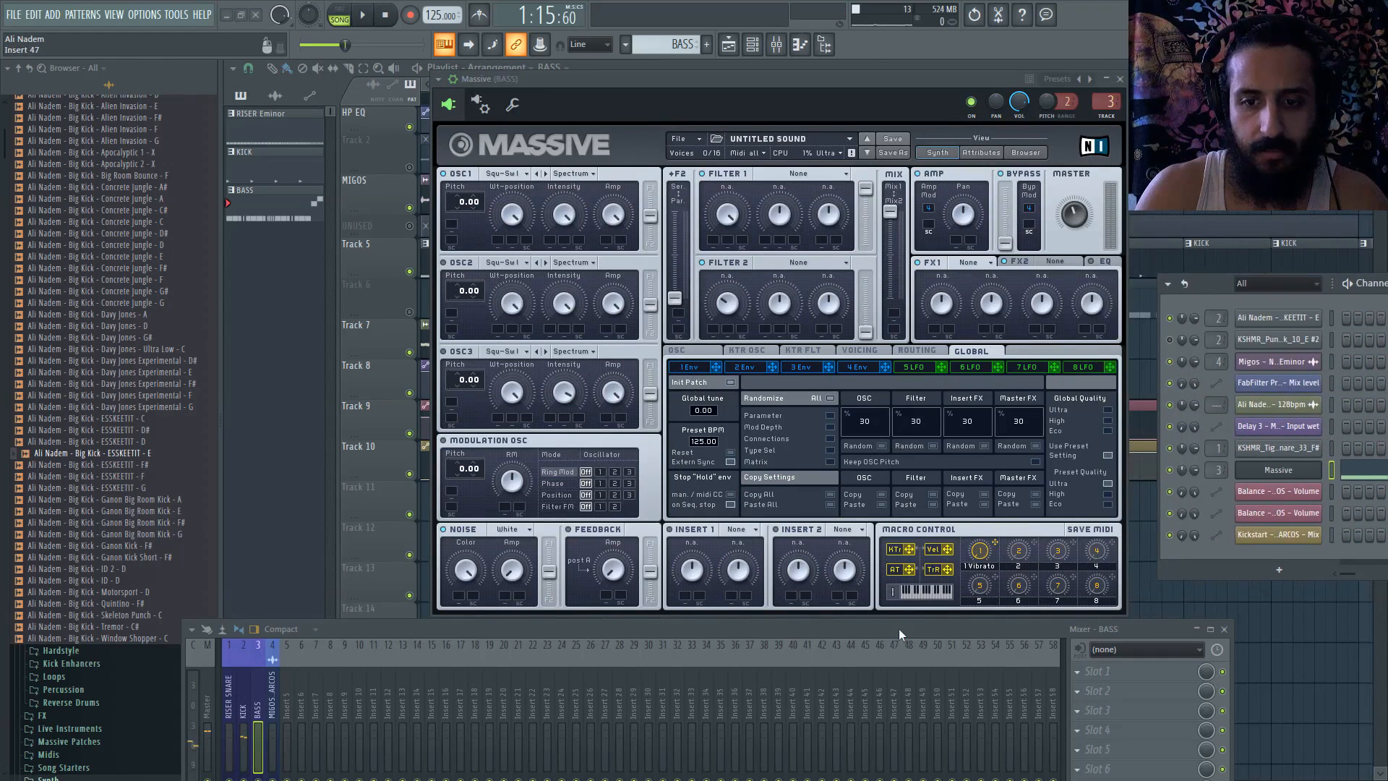
left_click_drag(899, 628, 960, 368)
left_click(302, 449)
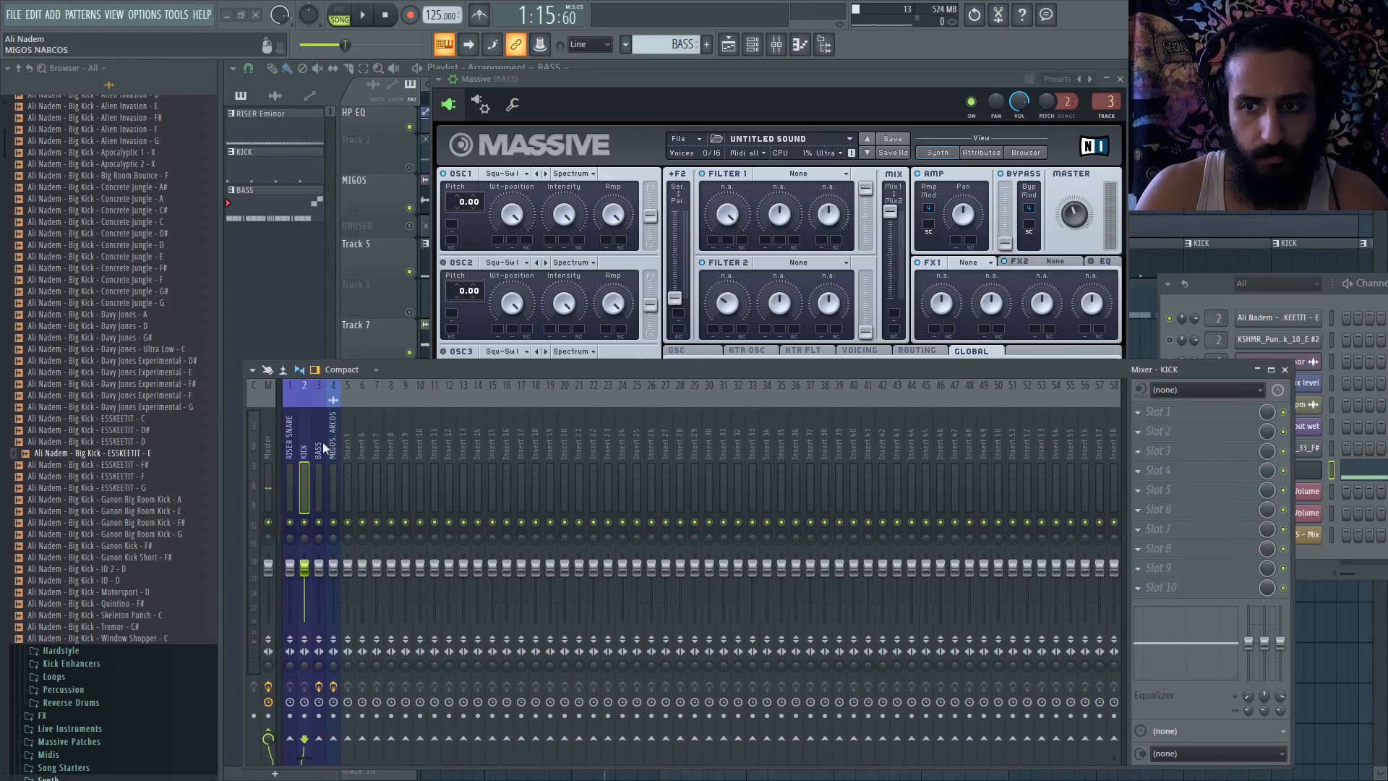
left_click_drag(857, 370, 779, 579)
left_click(1297, 474)
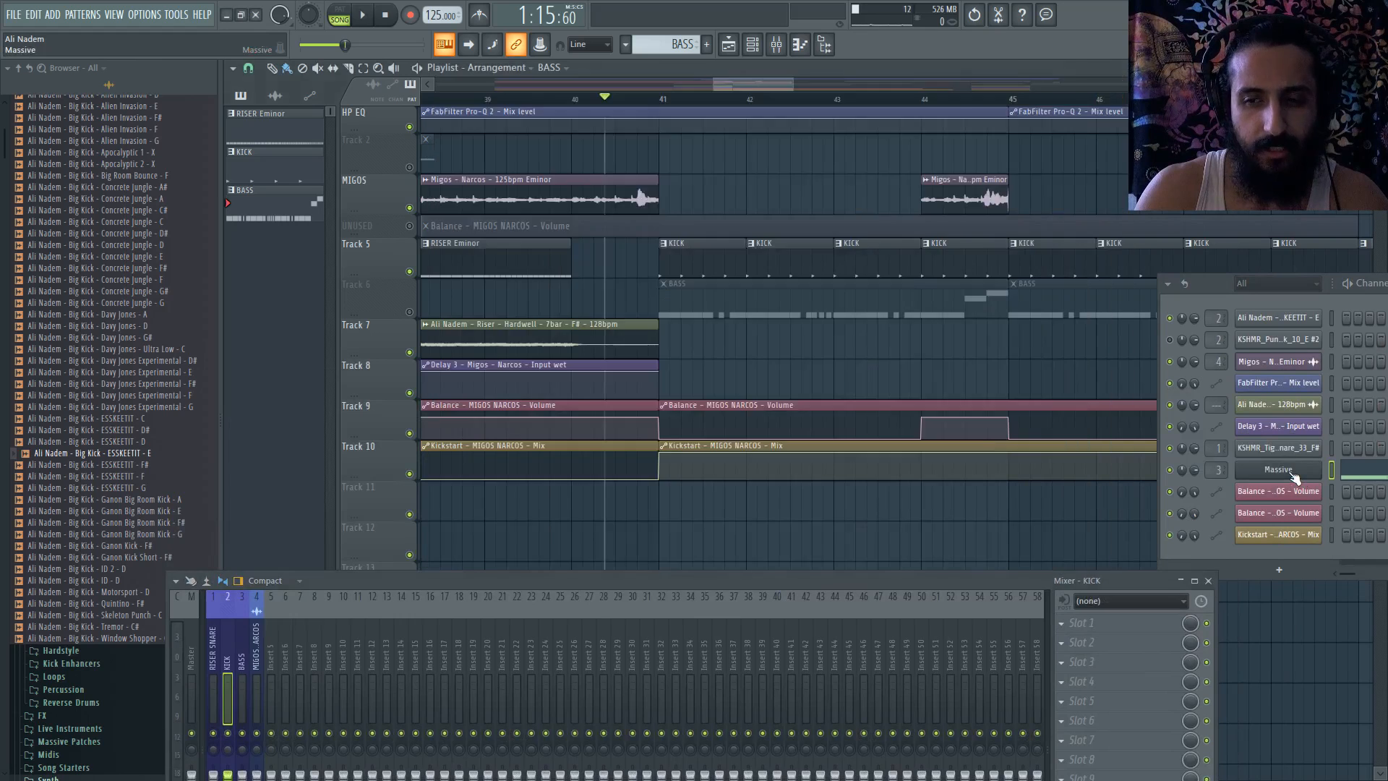
left_click(1293, 475)
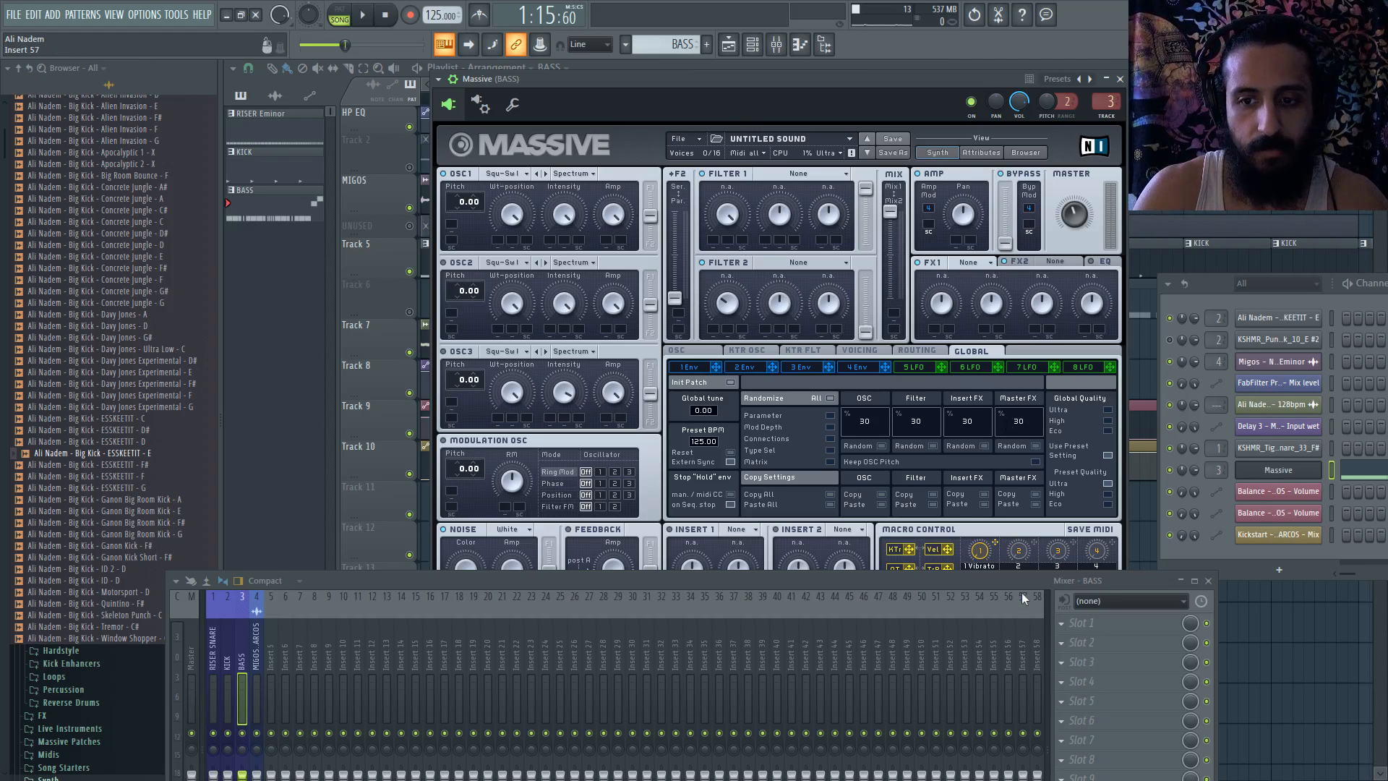
- Rename the BASS mixer track to LEAD, then hide the browser and mixer to leave Massive fully in view
left_click_drag(1019, 581, 953, 336)
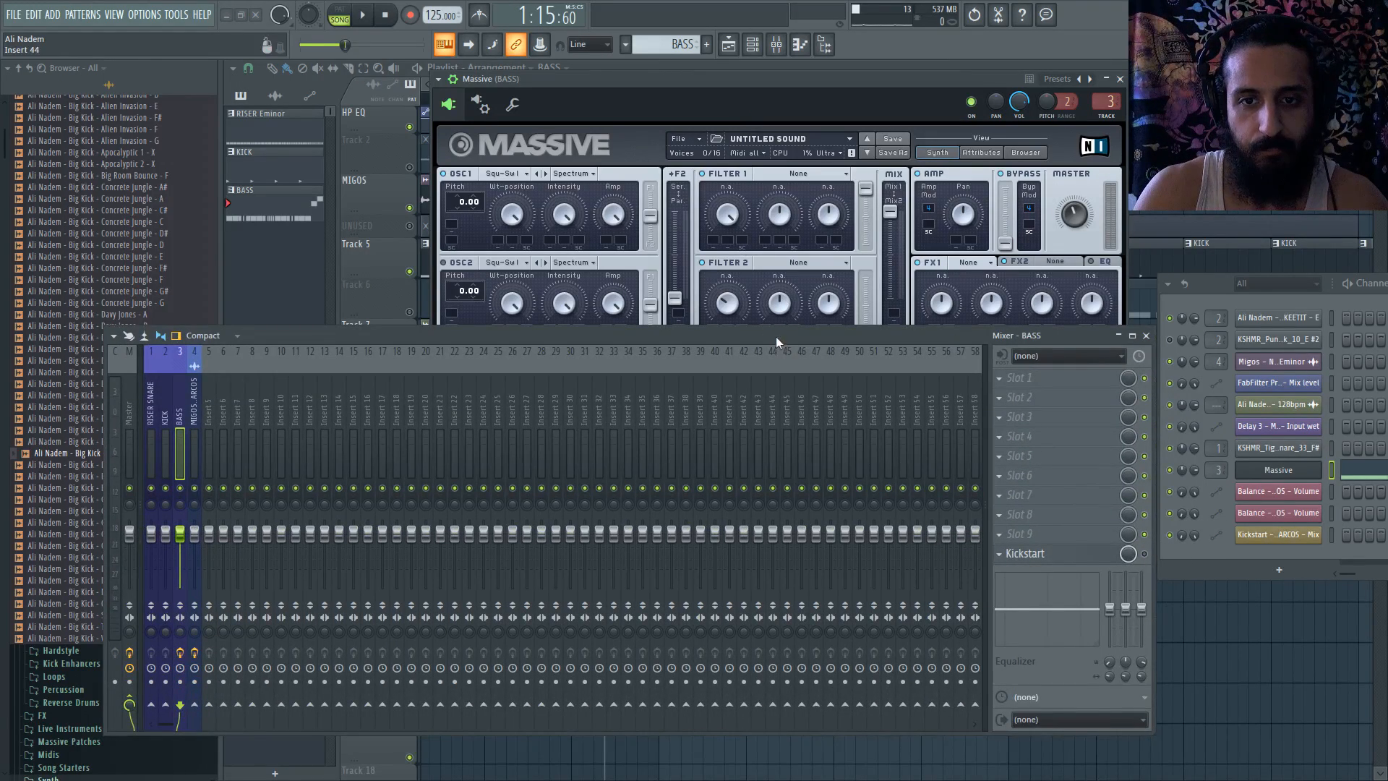
left_click_drag(775, 336, 850, 351)
double_click(265, 437)
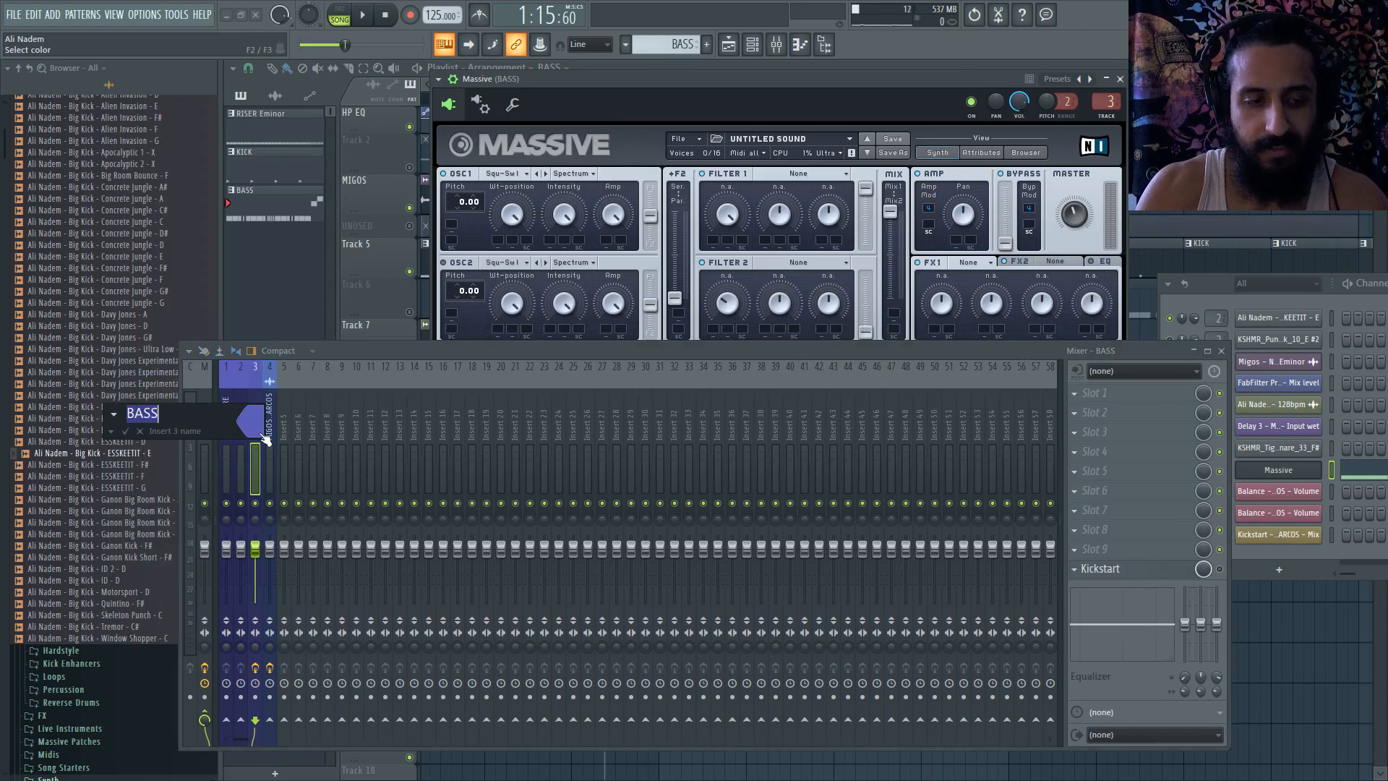
type("LEAD")
key("Return")
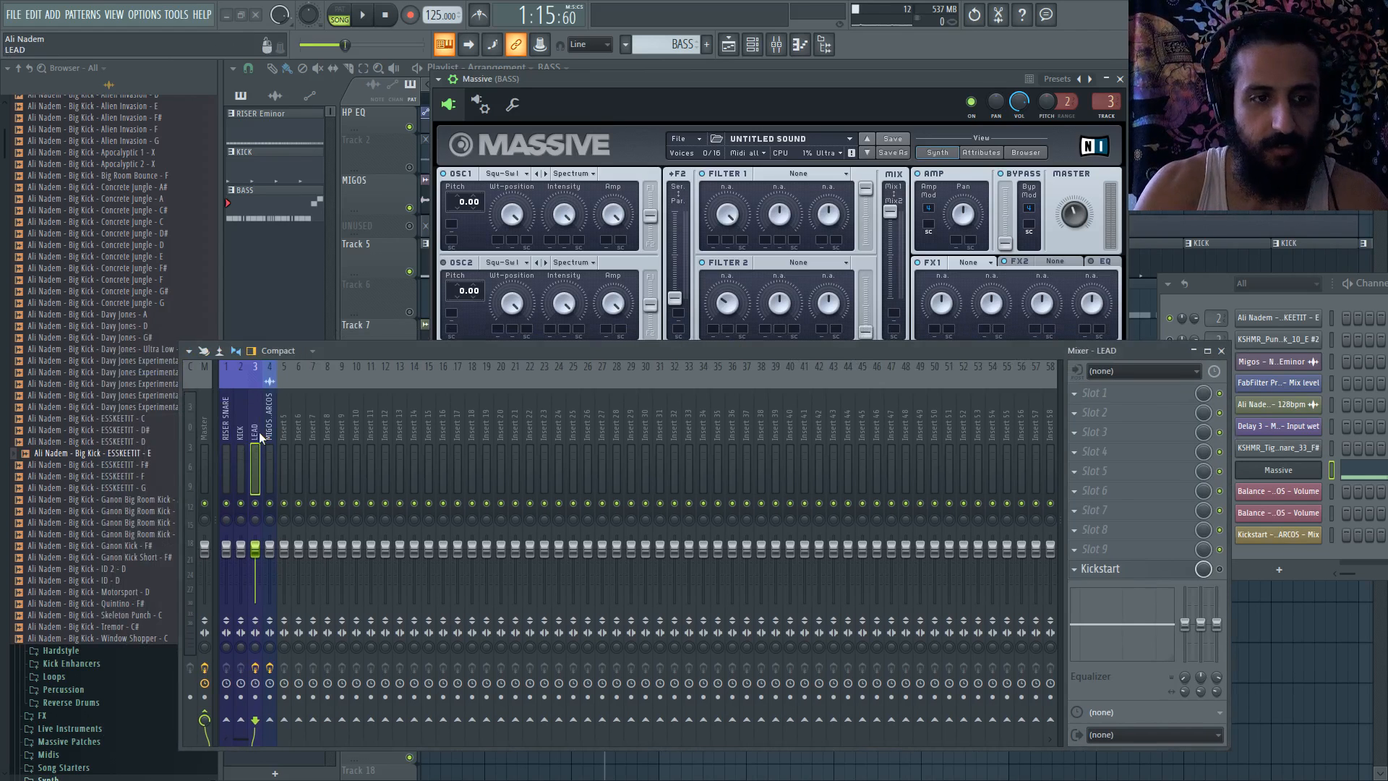
left_click(220, 253)
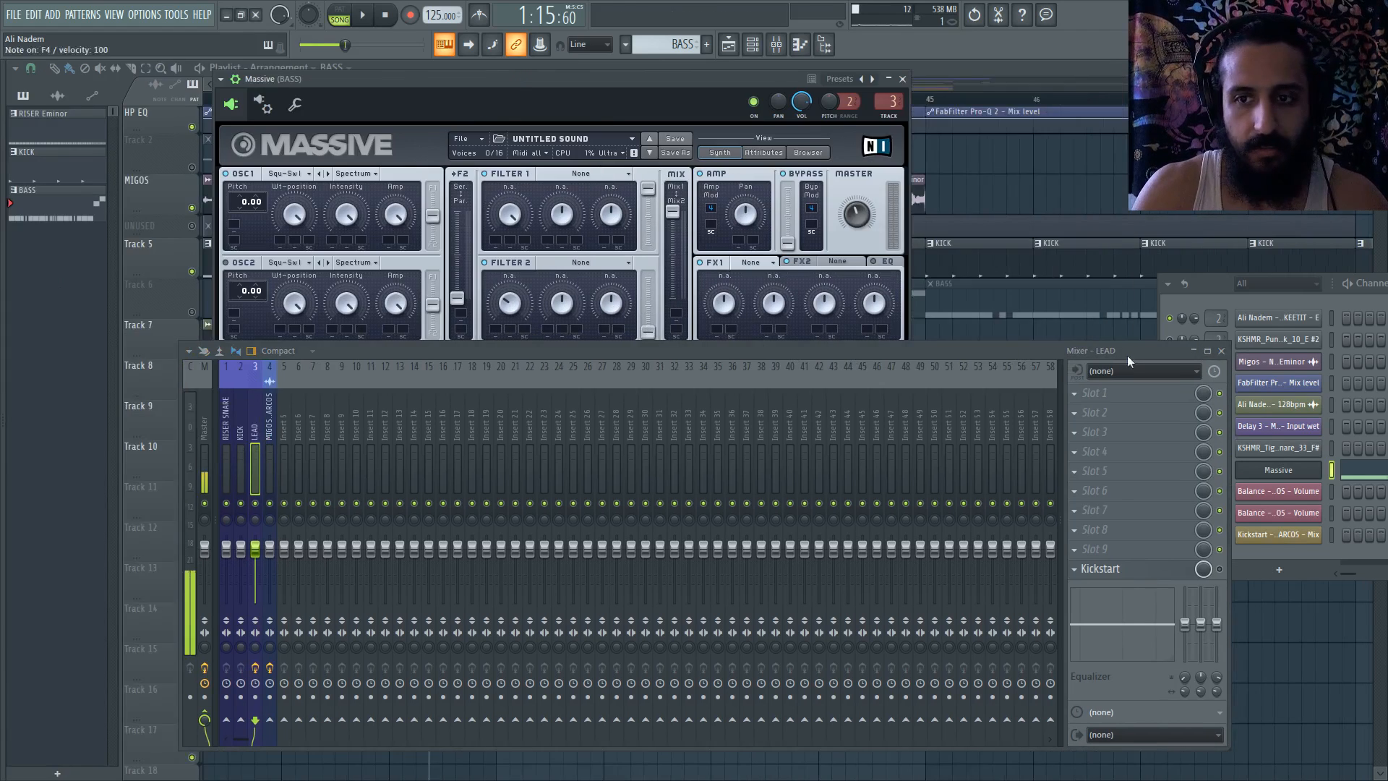
left_click(1221, 351)
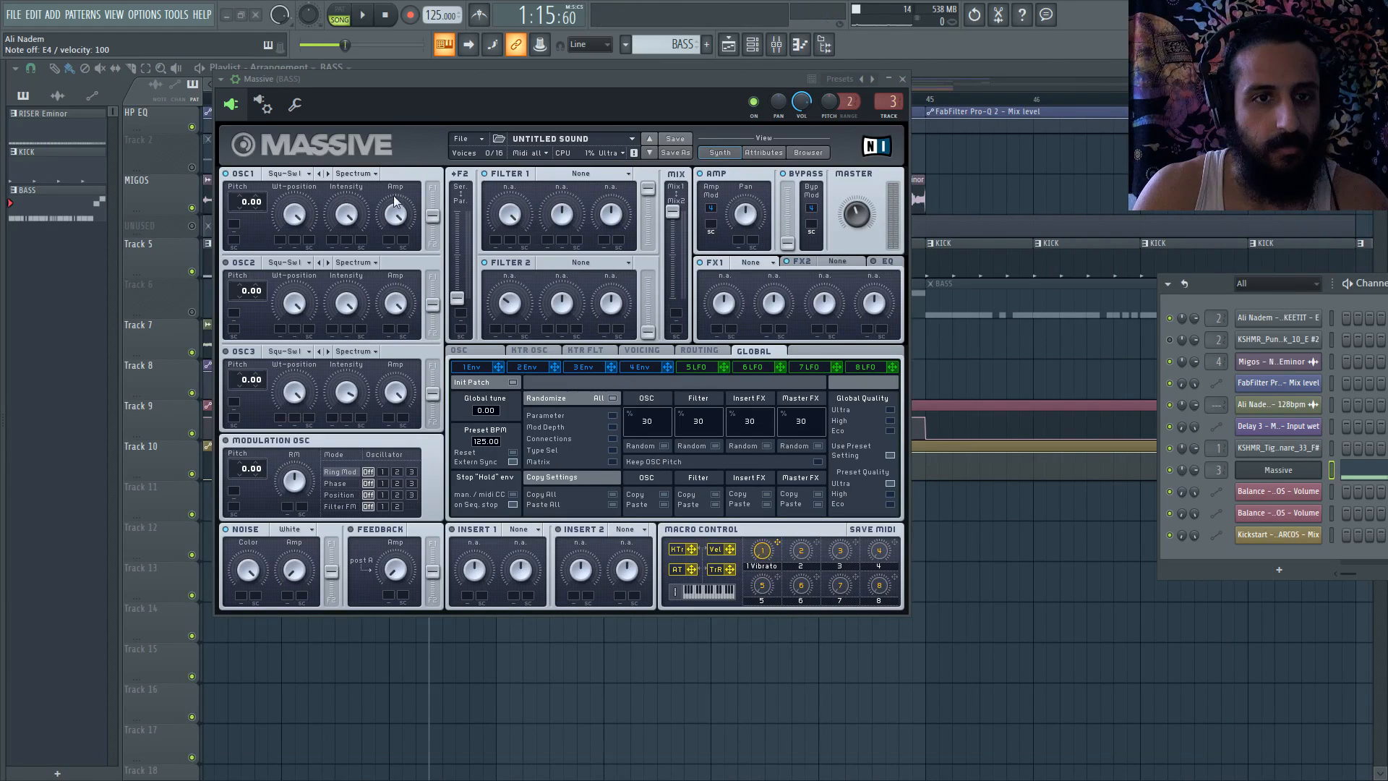
- Route oscillator 1 fully to filter 1 and set Massive's voicing to Monophon
left_click_drag(433, 216, 432, 188)
left_click(654, 350)
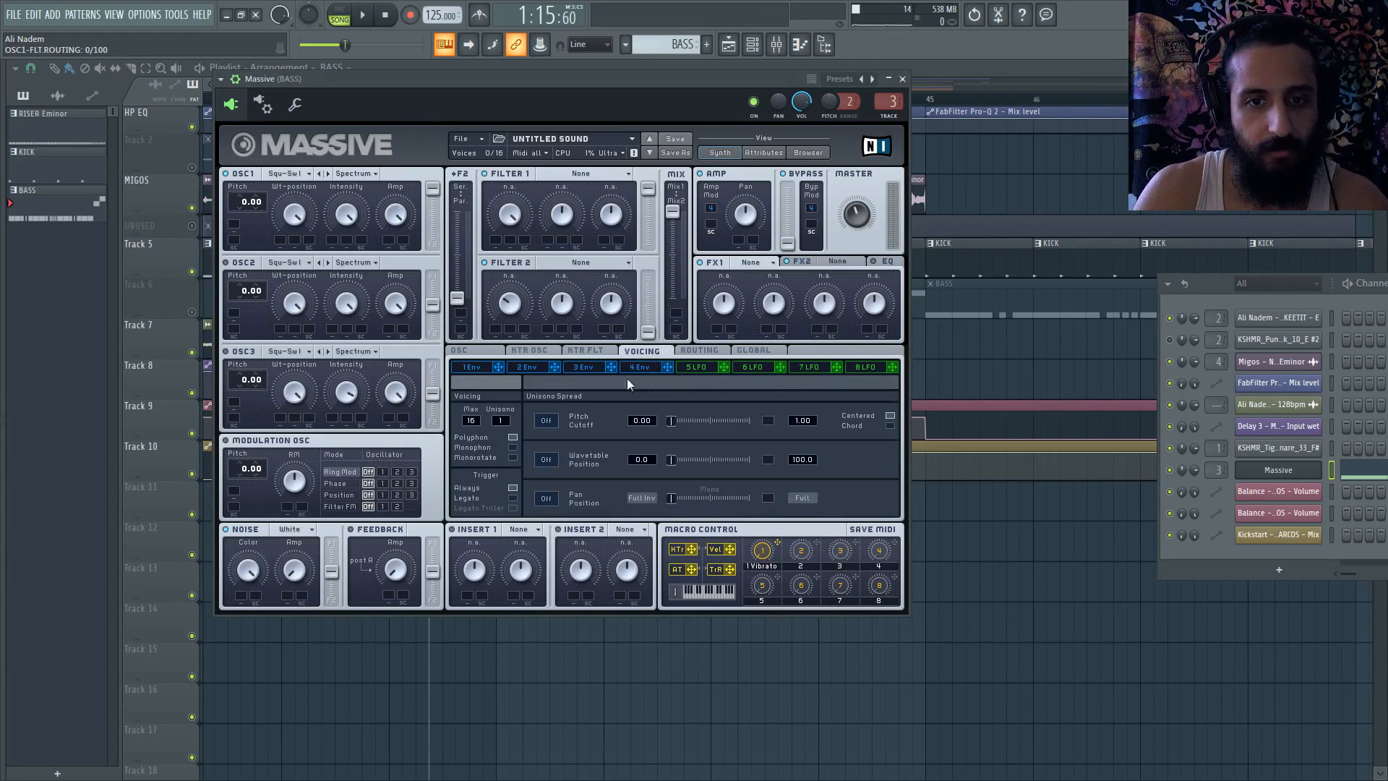
left_click(640, 369)
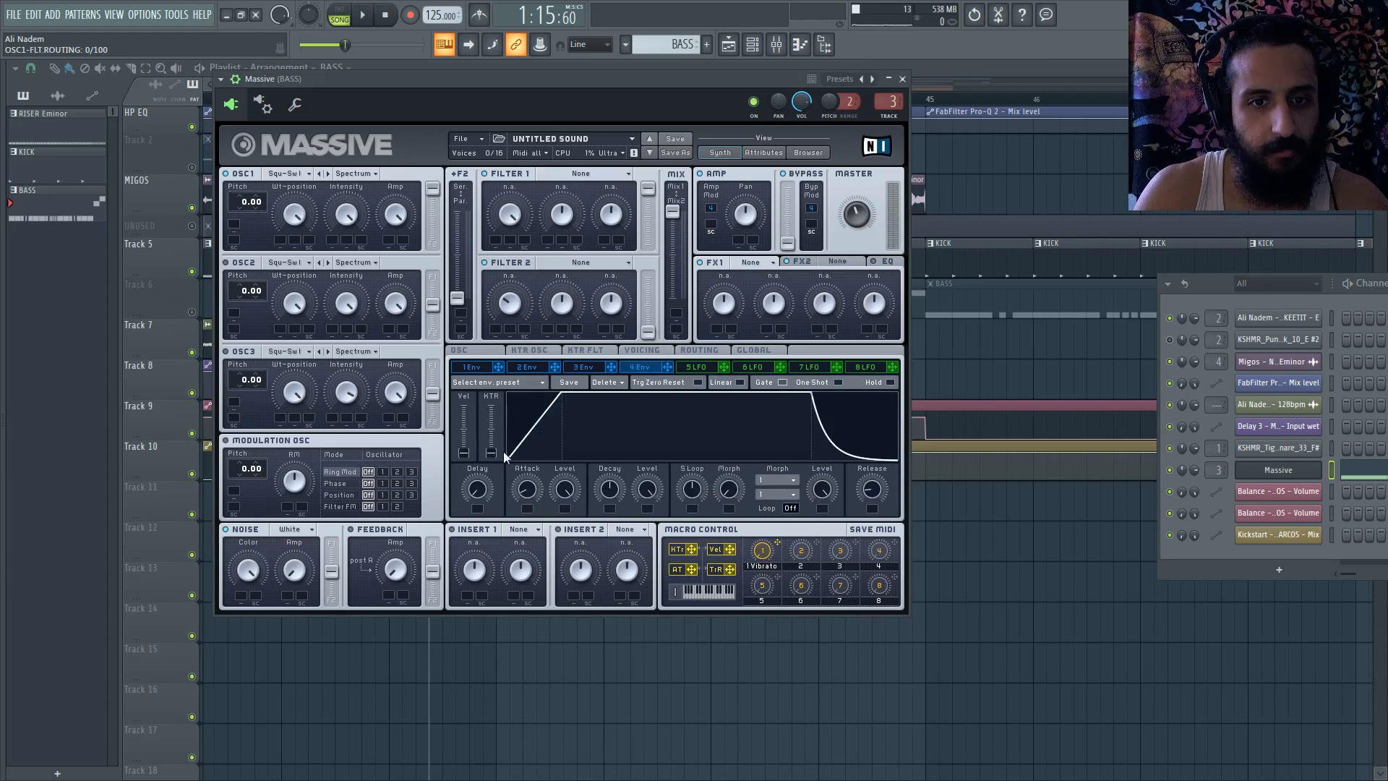
left_click(657, 352)
left_click(658, 367)
left_click(654, 352)
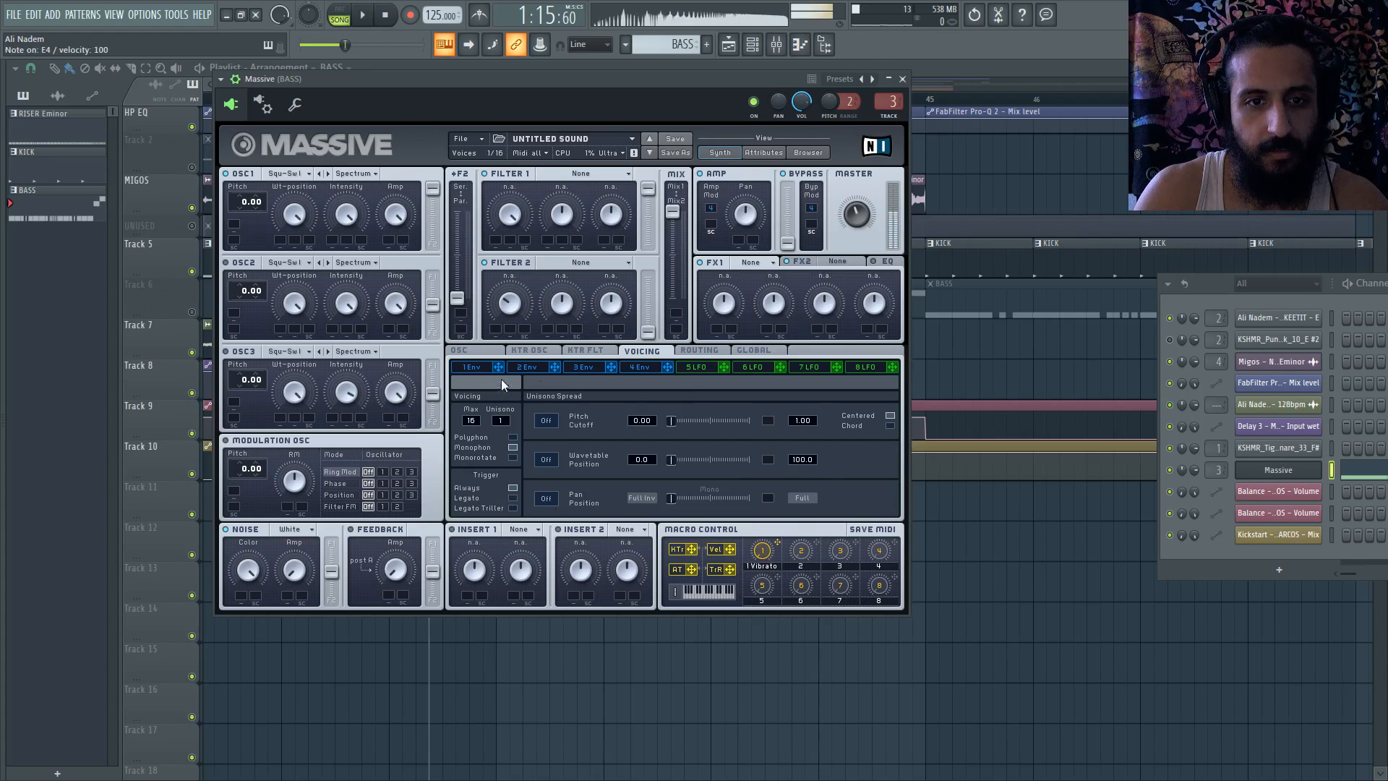
left_click(835, 261)
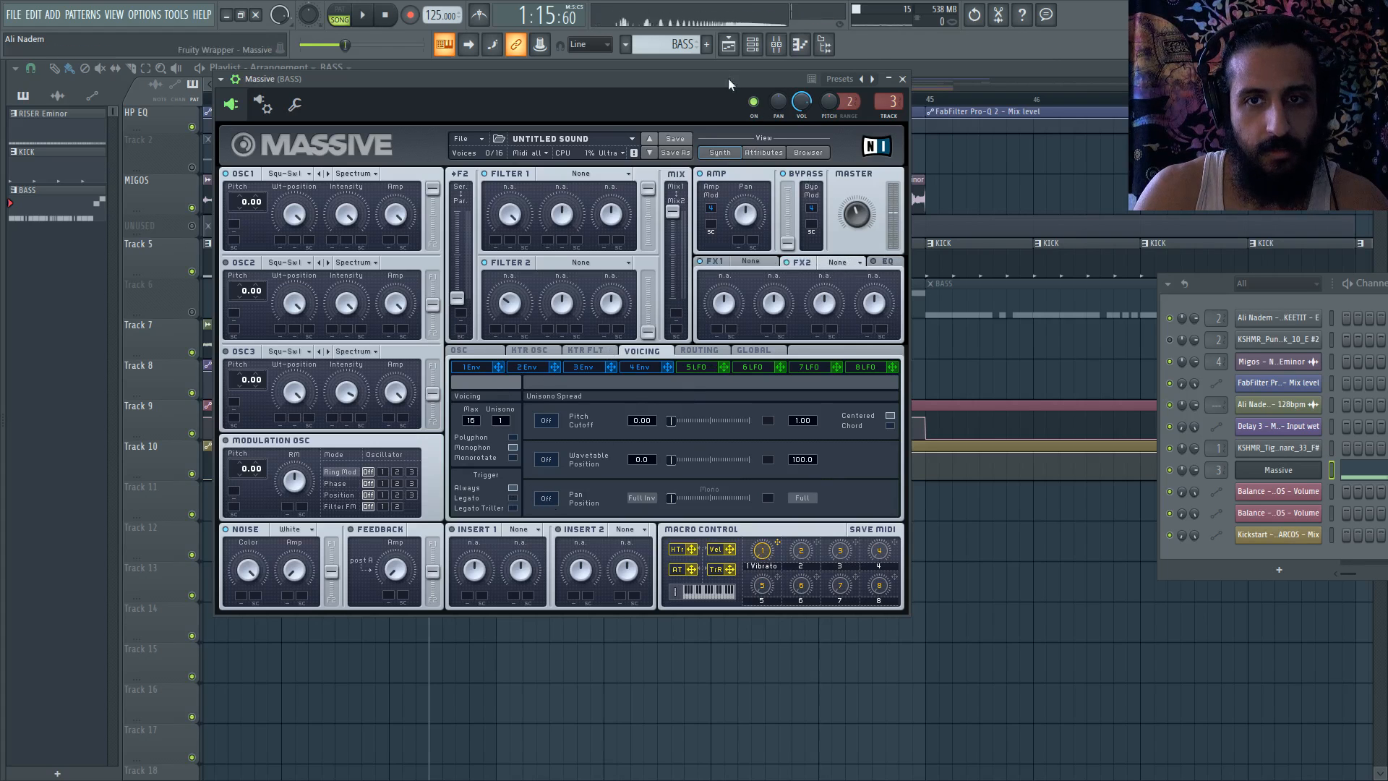
- Load TSAR-1R Reverb into slot 3 of the LEAD mixer track and arrange the mixer and reverb windows around Massive
left_click(779, 47)
left_click_drag(866, 346, 837, 368)
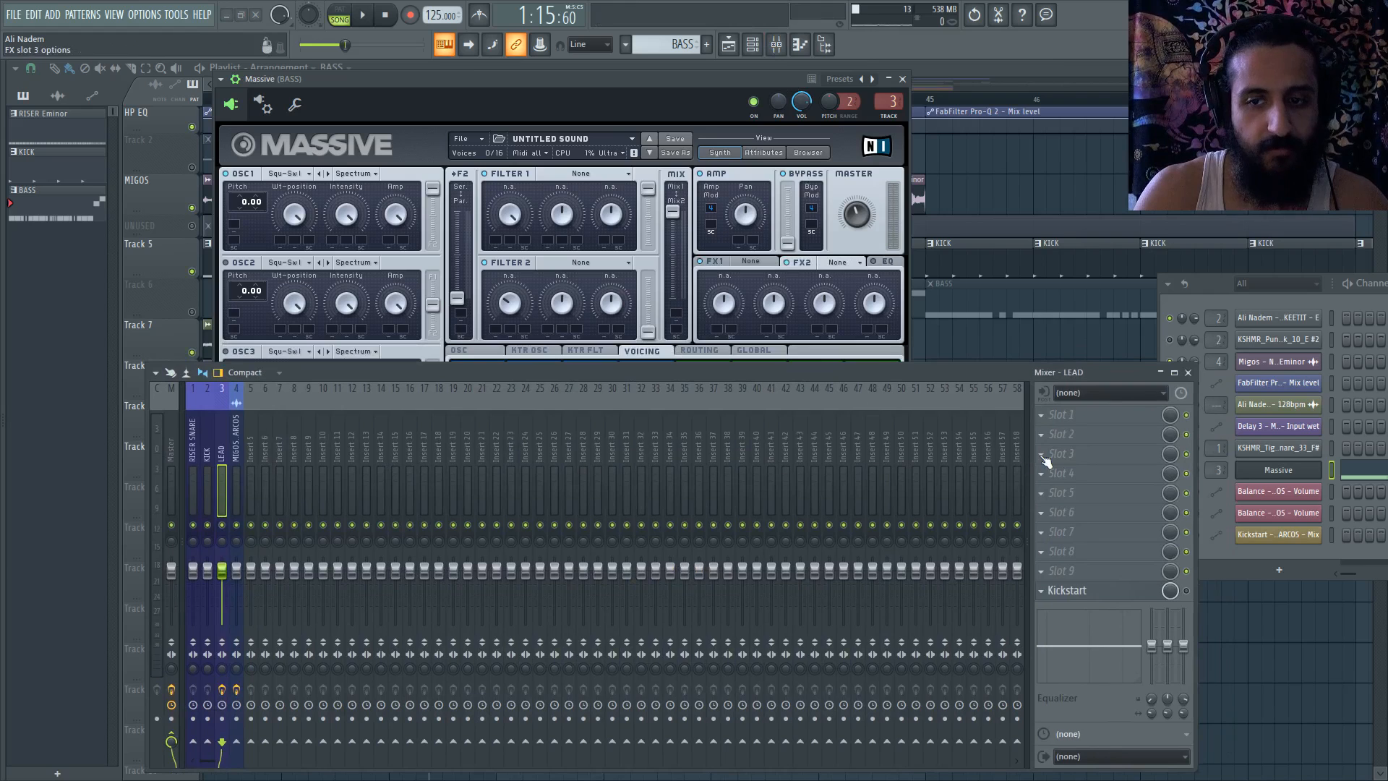
left_click(1055, 454)
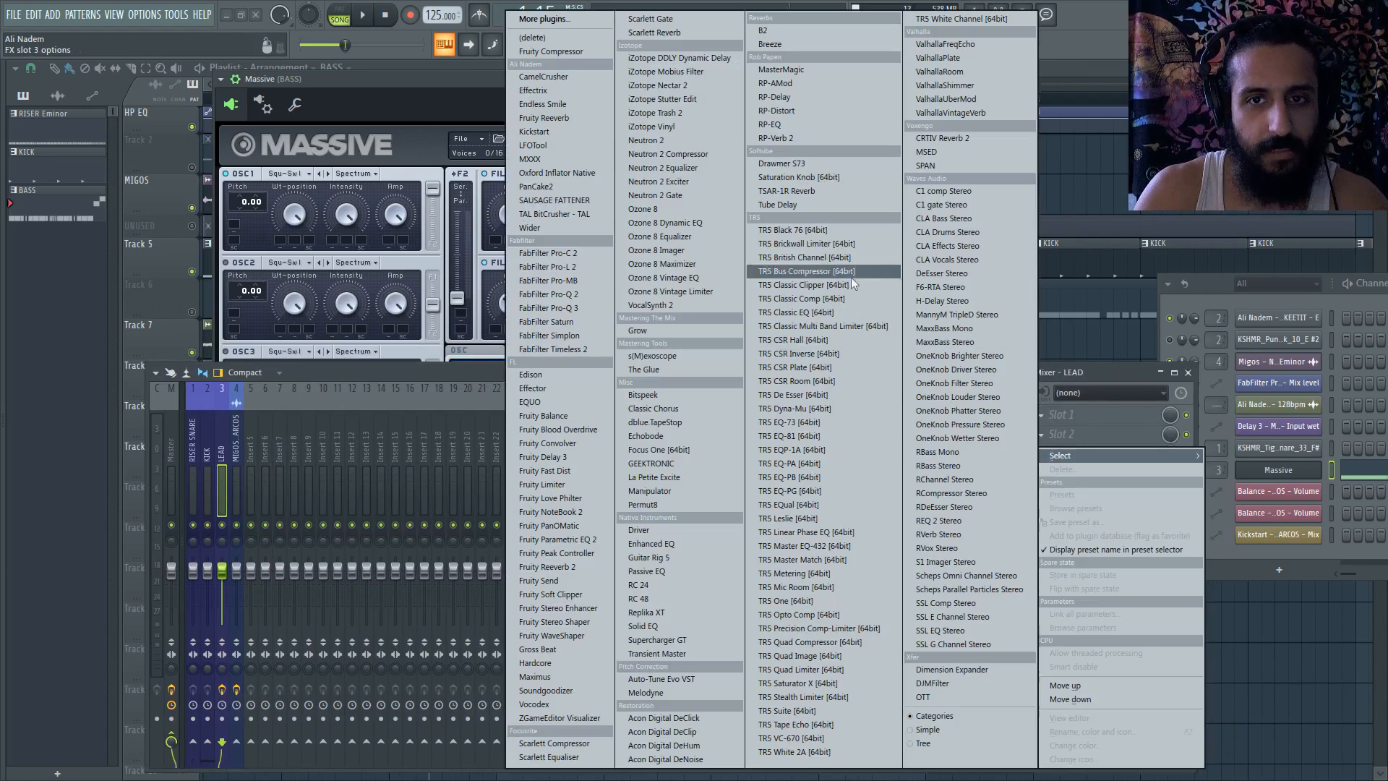
left_click(792, 193)
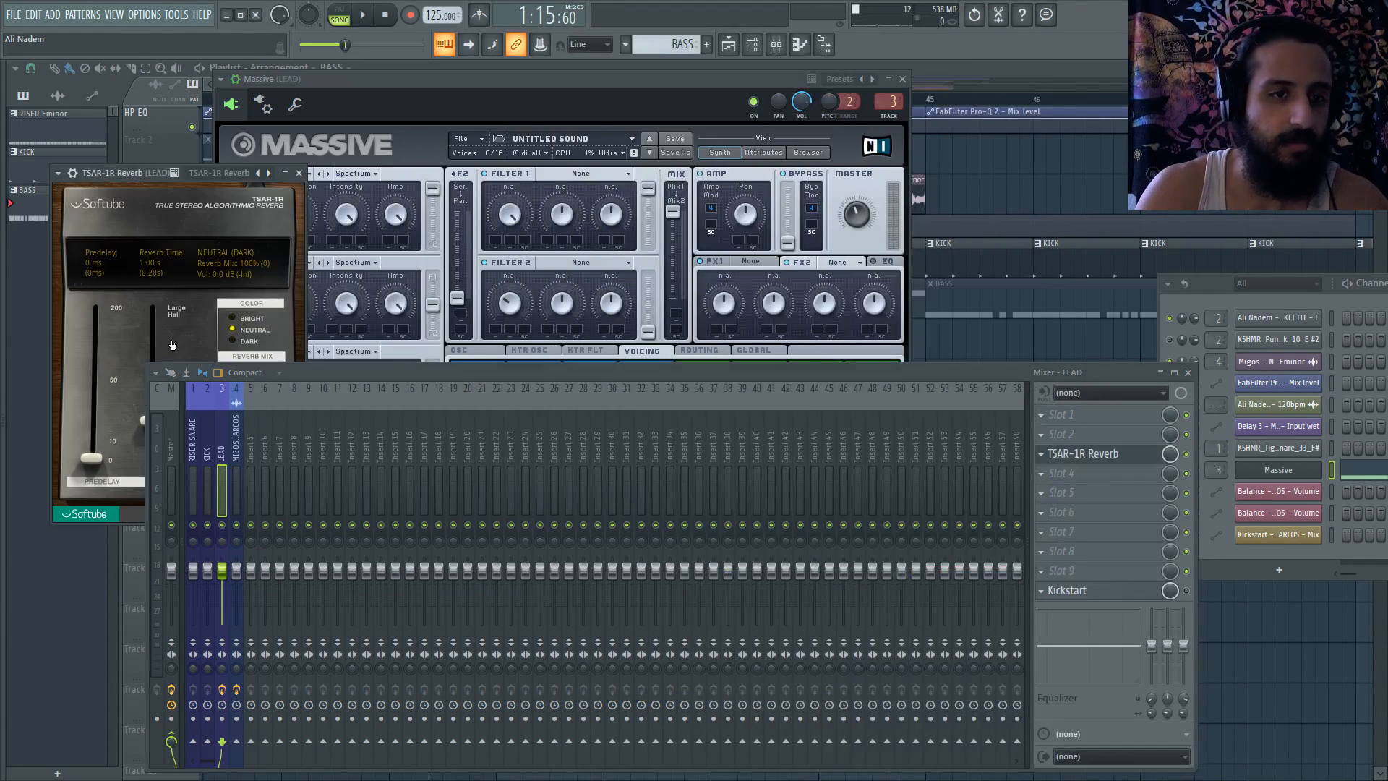
left_click_drag(364, 378, 344, 564)
left_click_drag(127, 173, 718, 125)
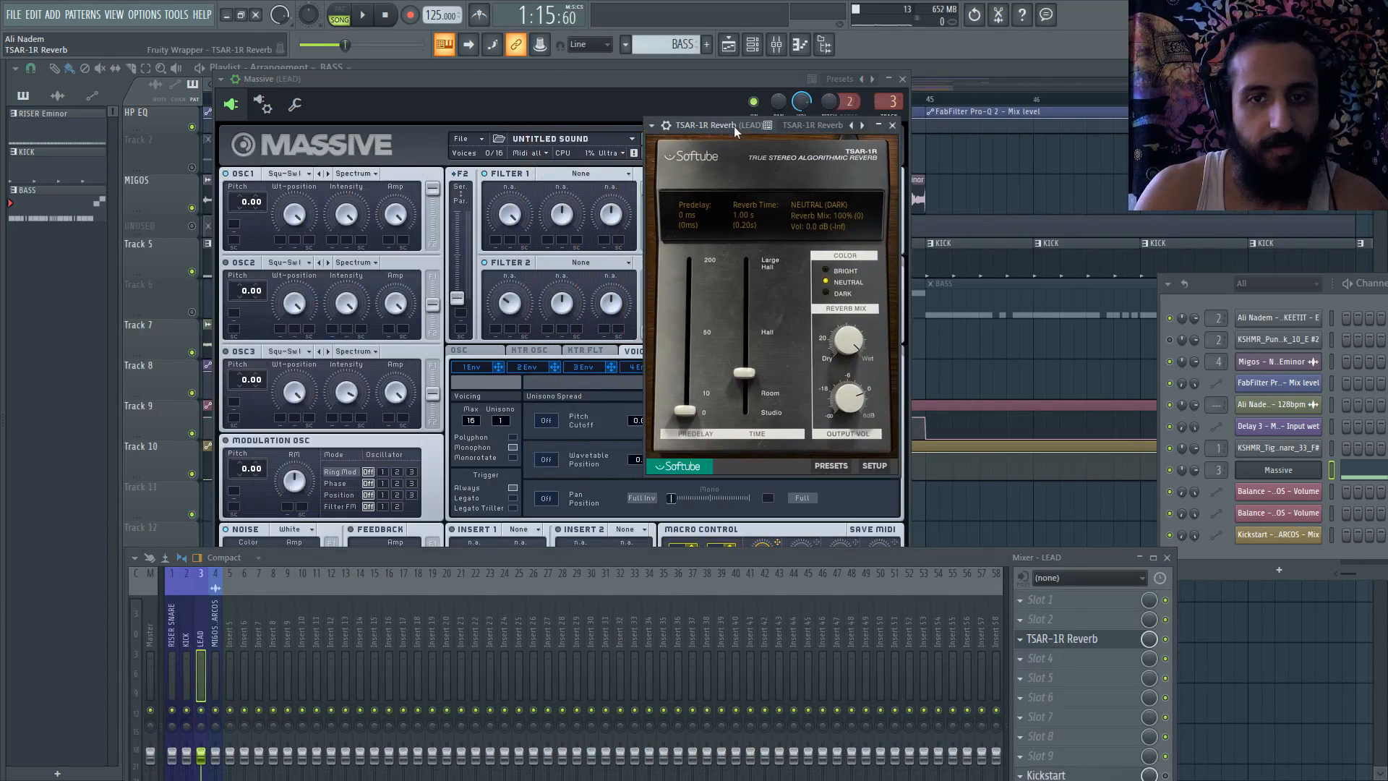
- Set the reverb time to 2.00 s, the predelay to 10 ms and the reverb mix to 20%
left_click_drag(740, 371, 752, 309)
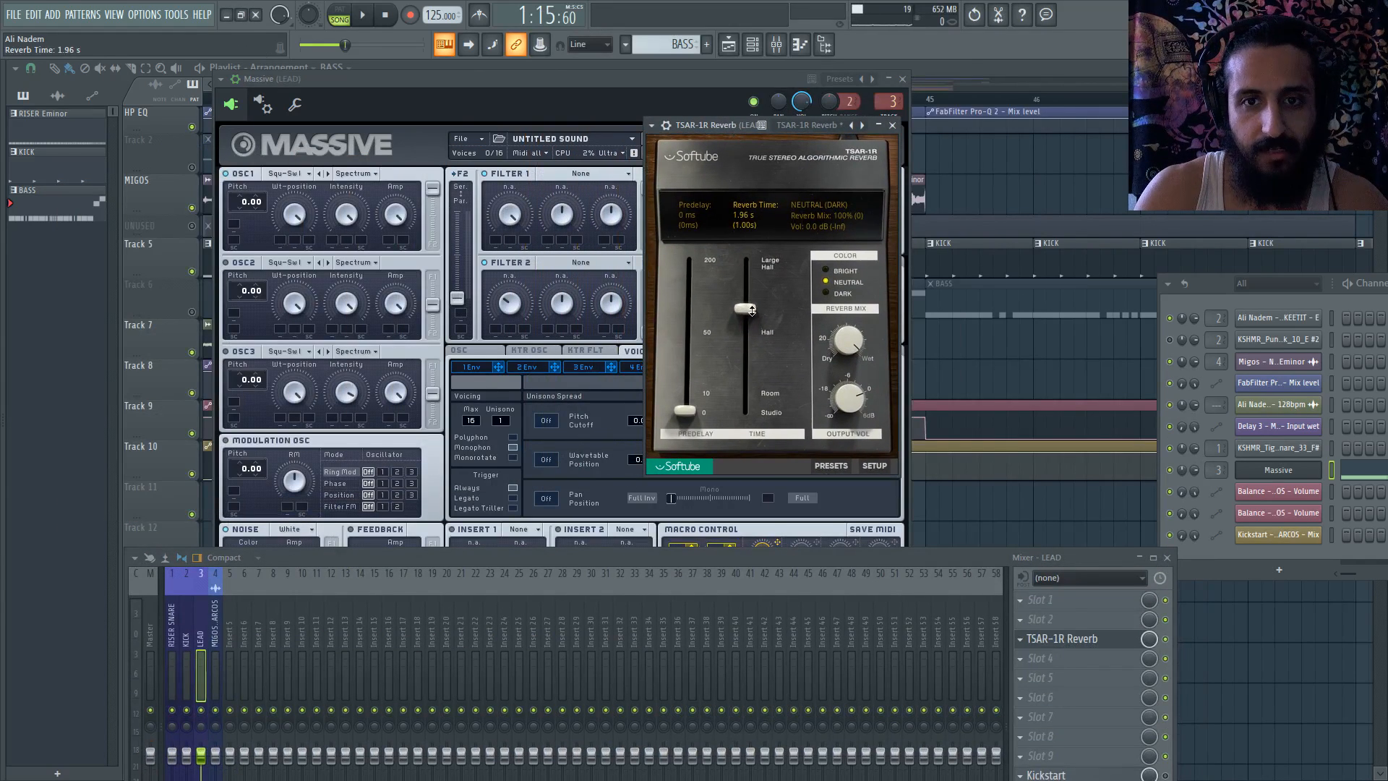
left_click_drag(768, 120, 749, 124)
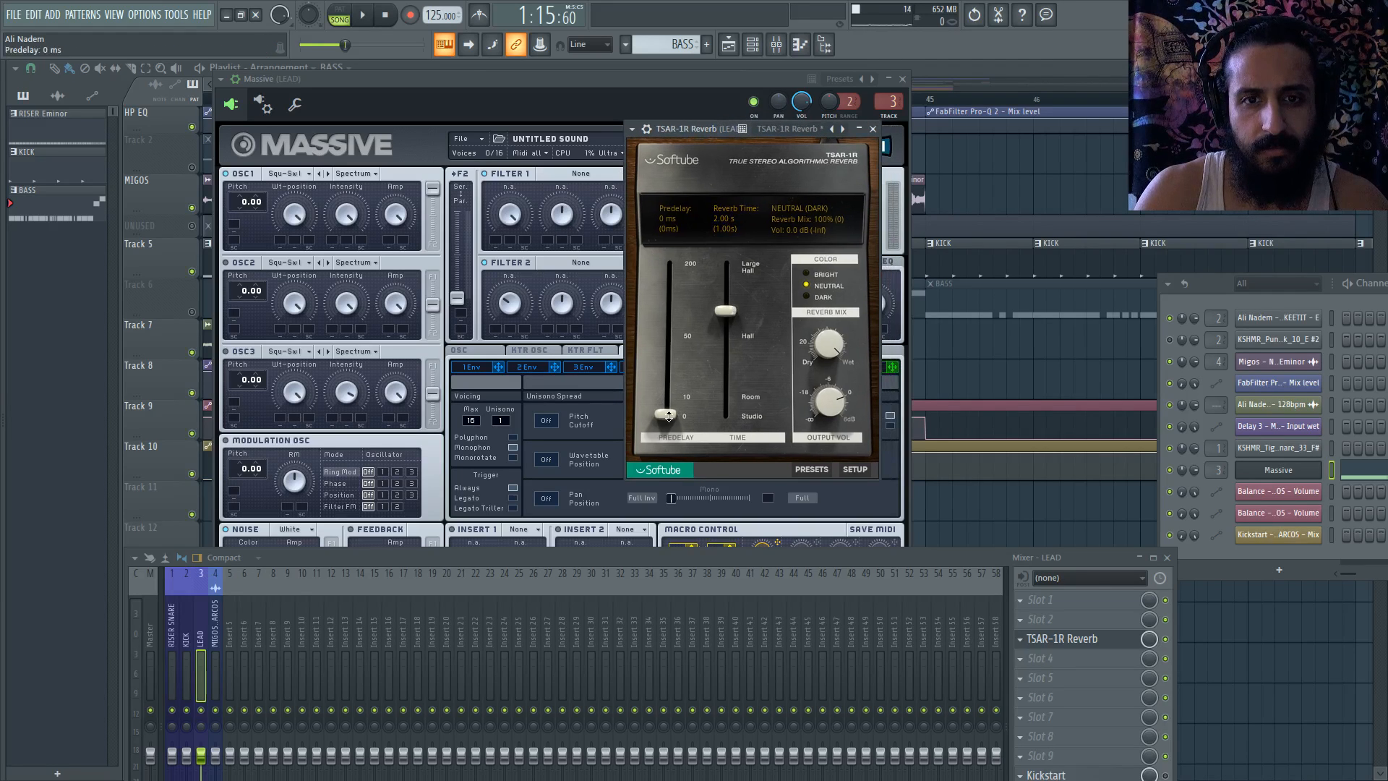
left_click_drag(669, 416, 667, 401)
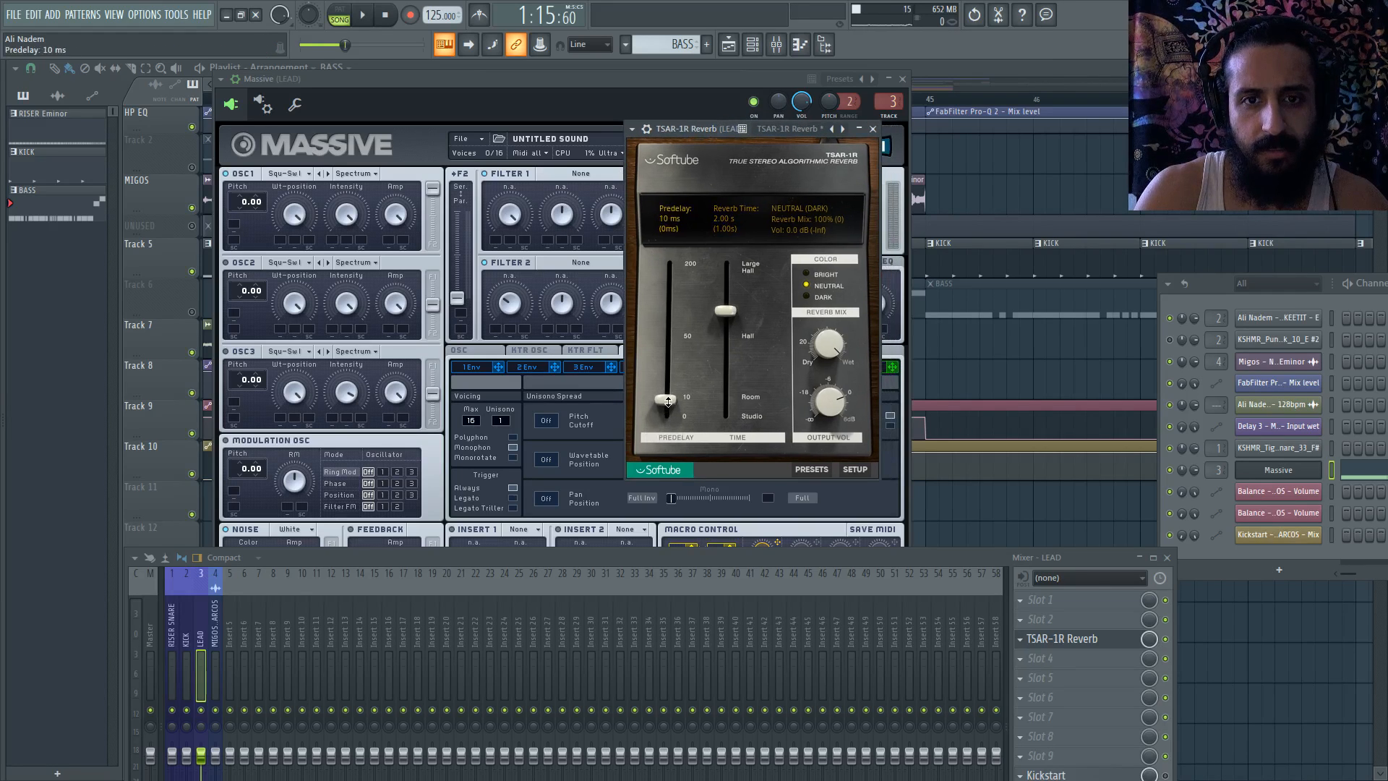
left_click(683, 133)
key("e")
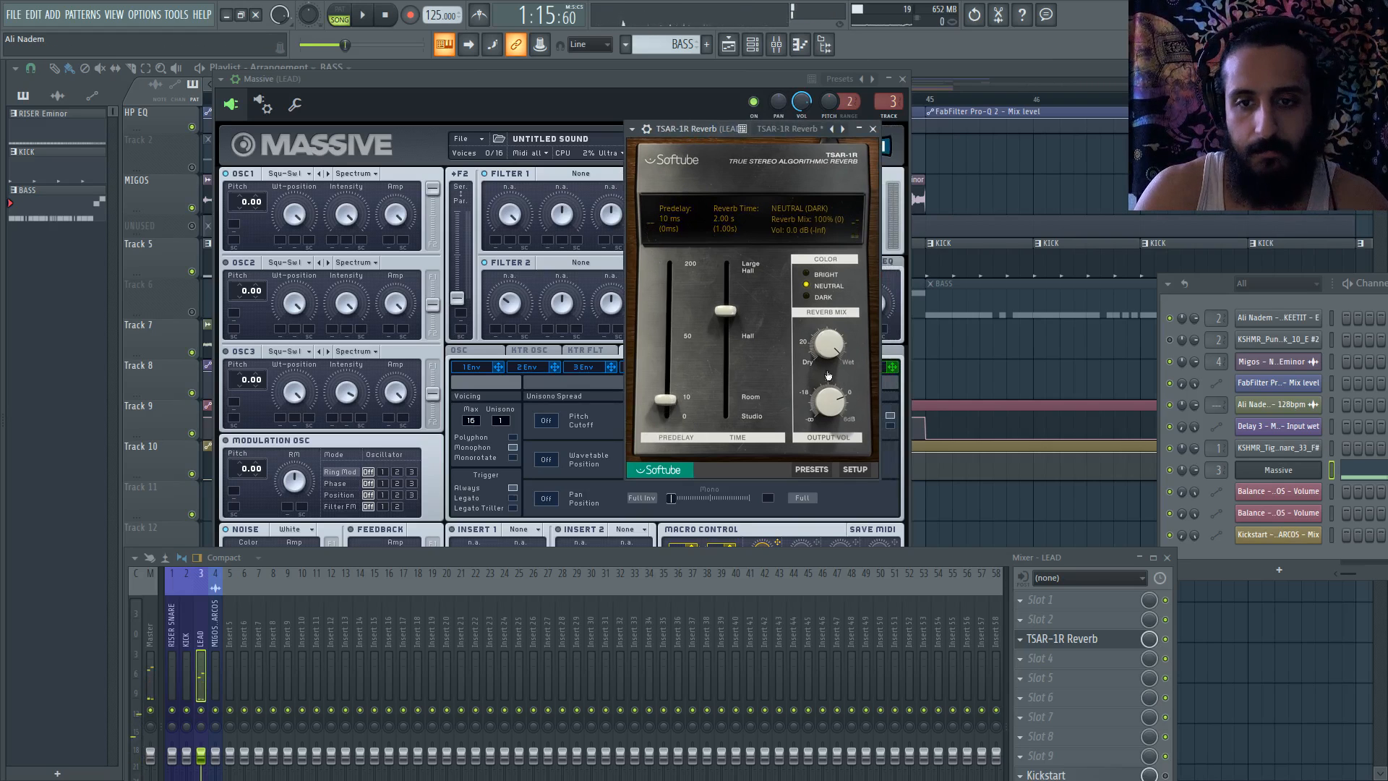
left_click_drag(827, 354, 839, 460)
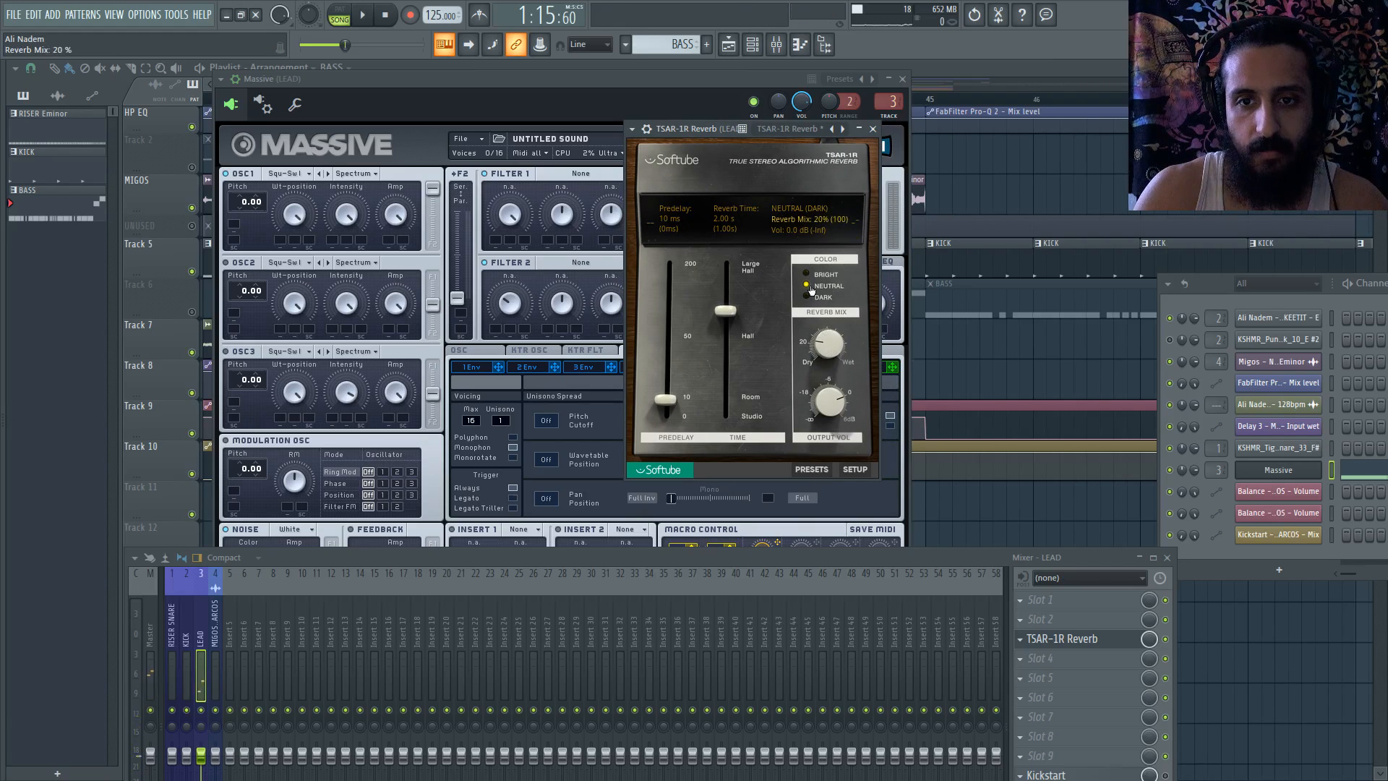
- Raise the reverb mix to 21% and move TSAR-1R Reverb down to slot 4 of the LEAD track
left_click_drag(702, 131, 631, 120)
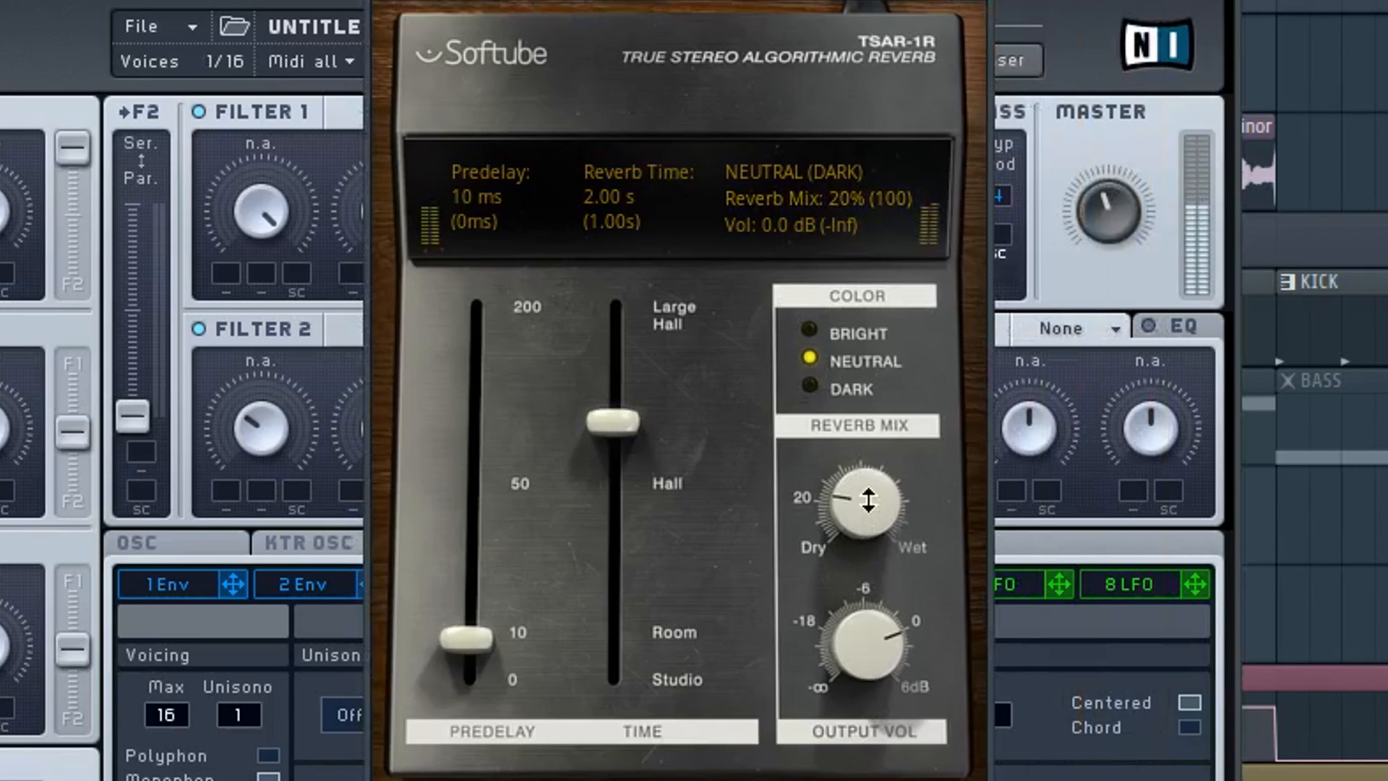
left_click_drag(759, 331, 766, 370)
left_click_drag(888, 595, 904, 529)
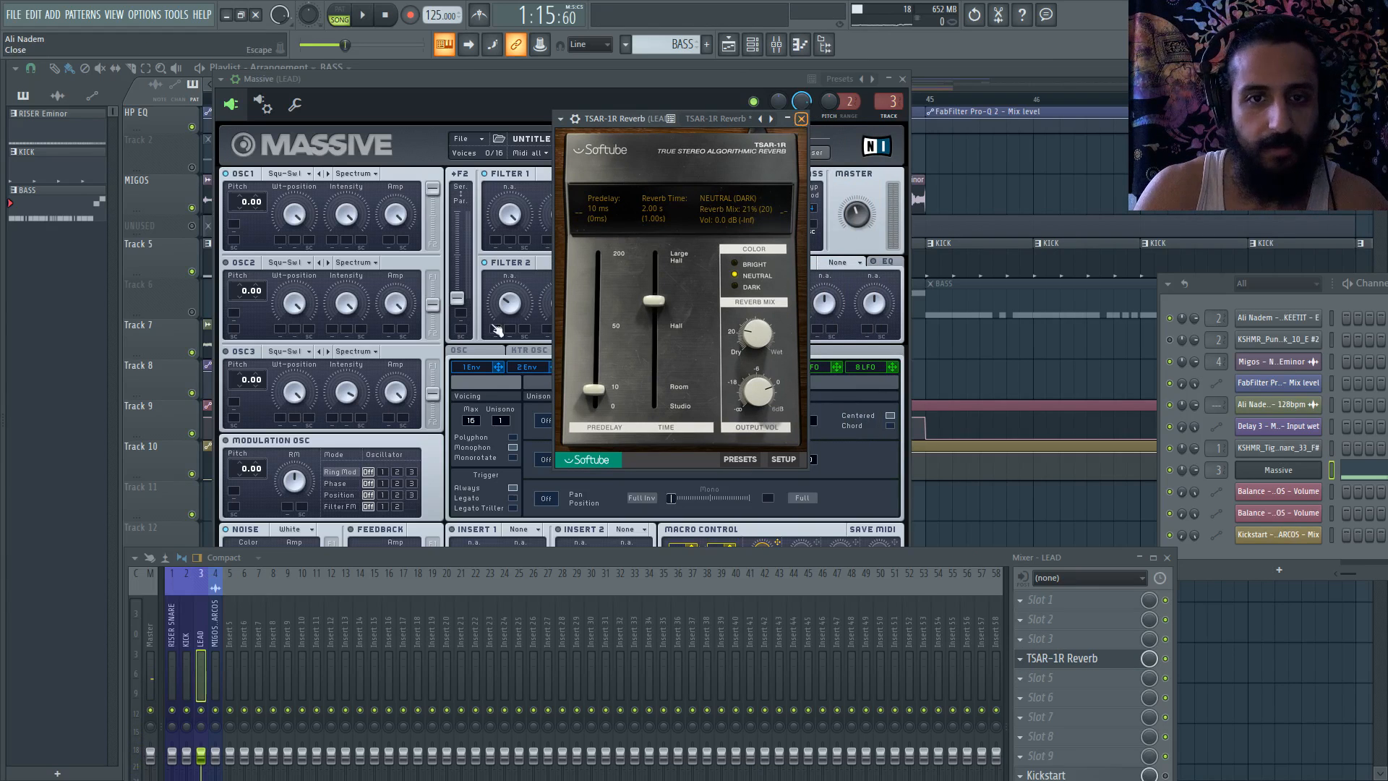
left_click(801, 118)
- Clone the BASS pattern, then return to the original and shorten Massive's first E4 note to two steps
left_click(1350, 477)
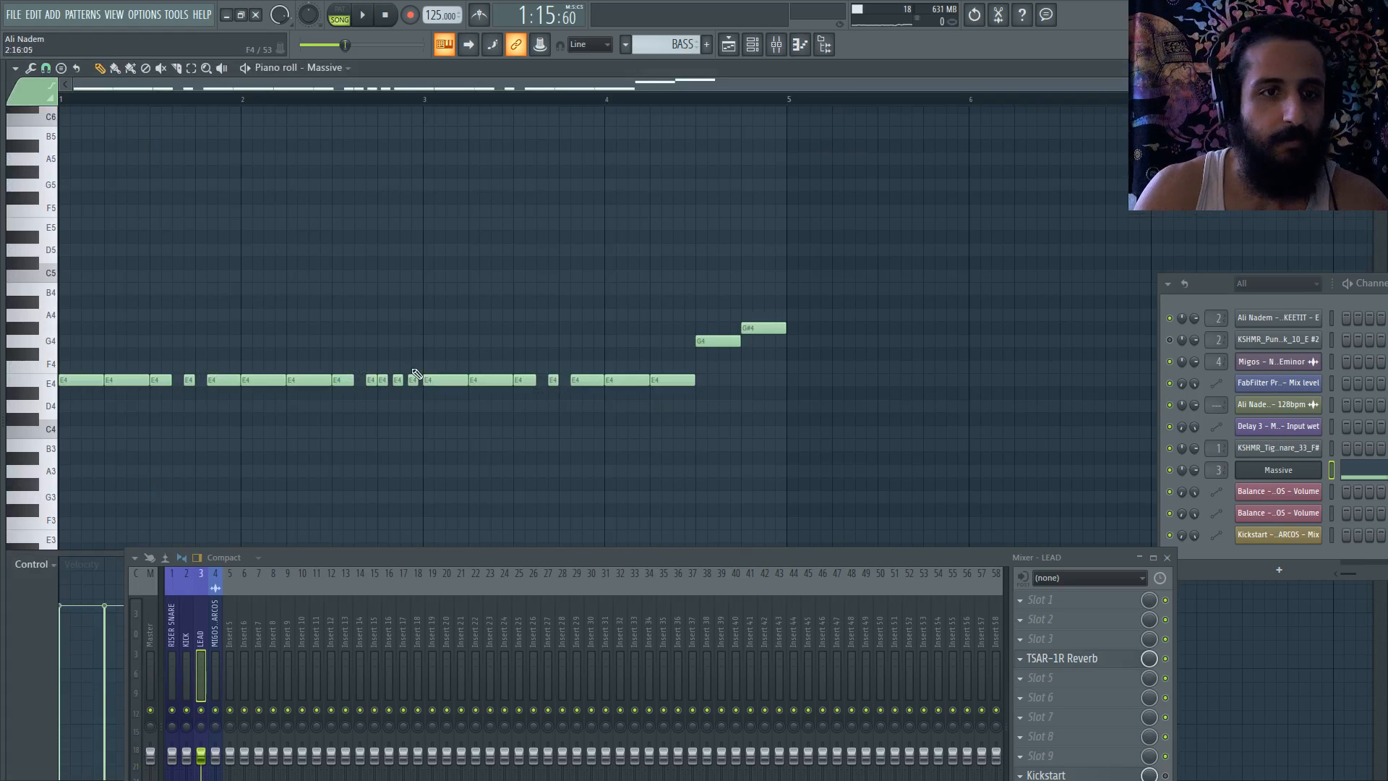
left_click(683, 44)
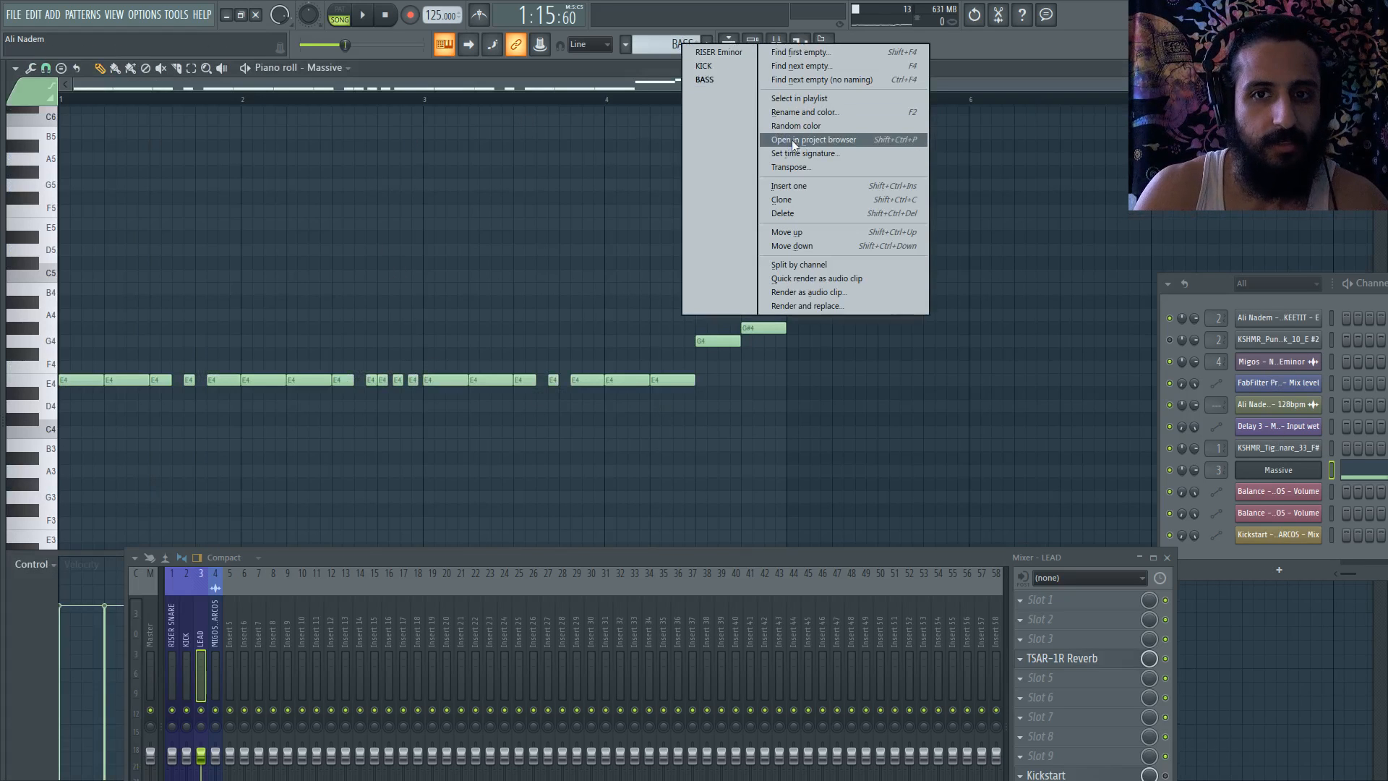
left_click(782, 200)
key("KP_Subtract")
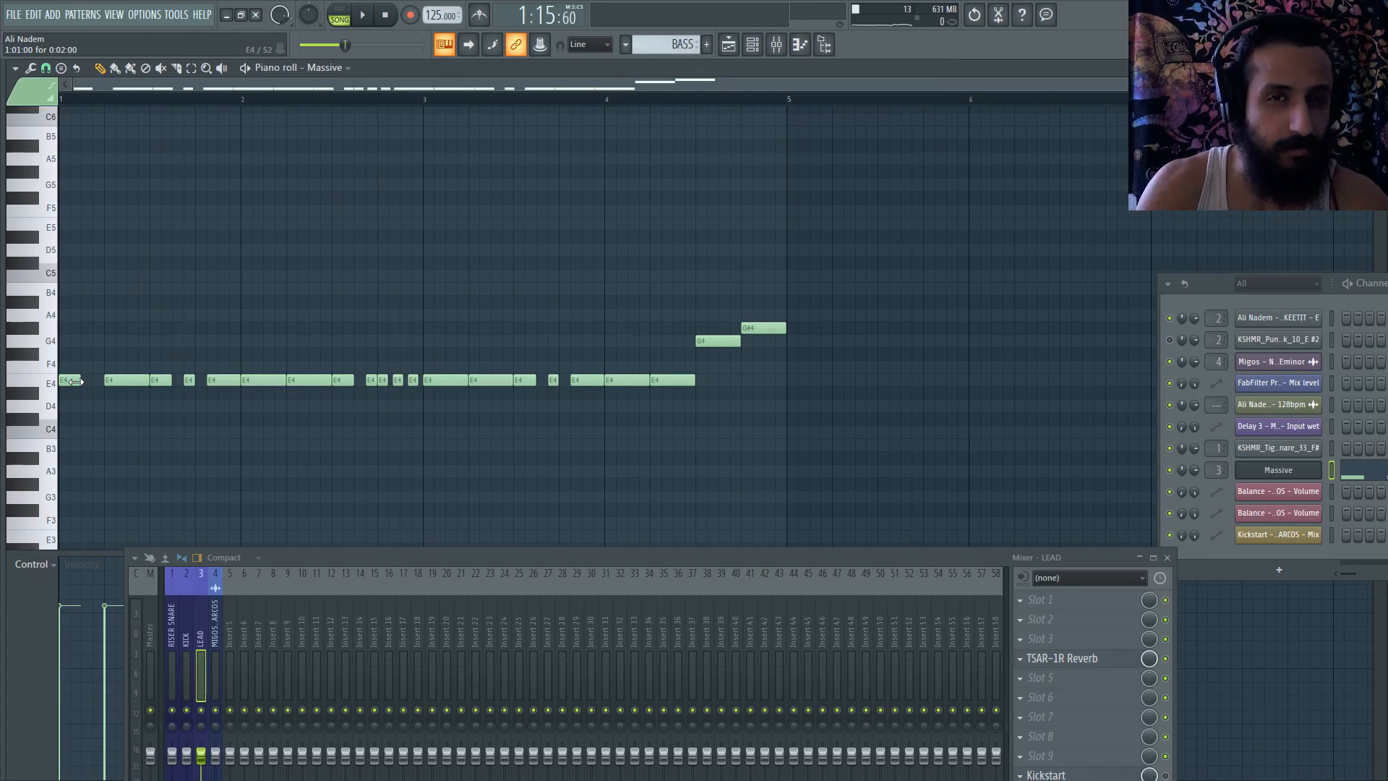
- Make the BASS clip at bar 41 of the playlist unique and open it in the piano roll
left_click(729, 44)
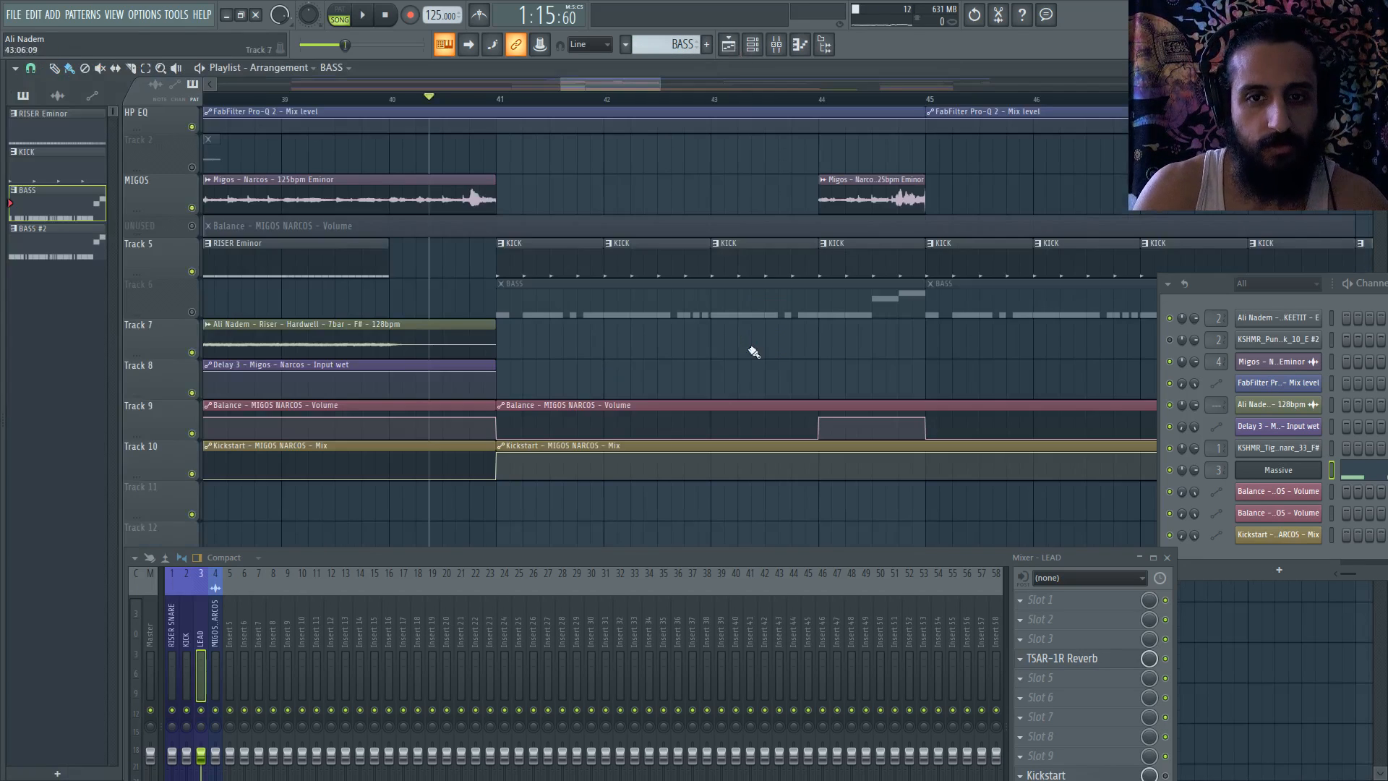
left_click(502, 292)
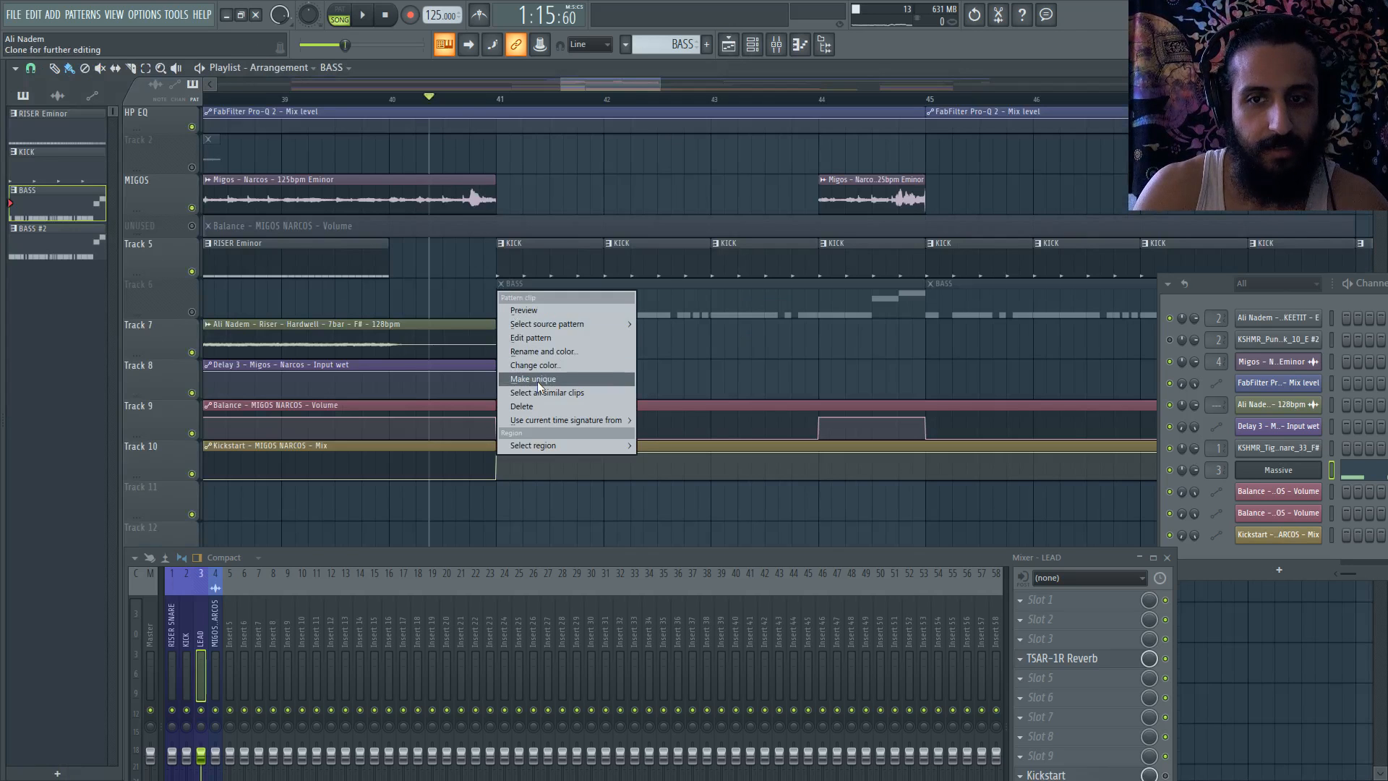
left_click(536, 380)
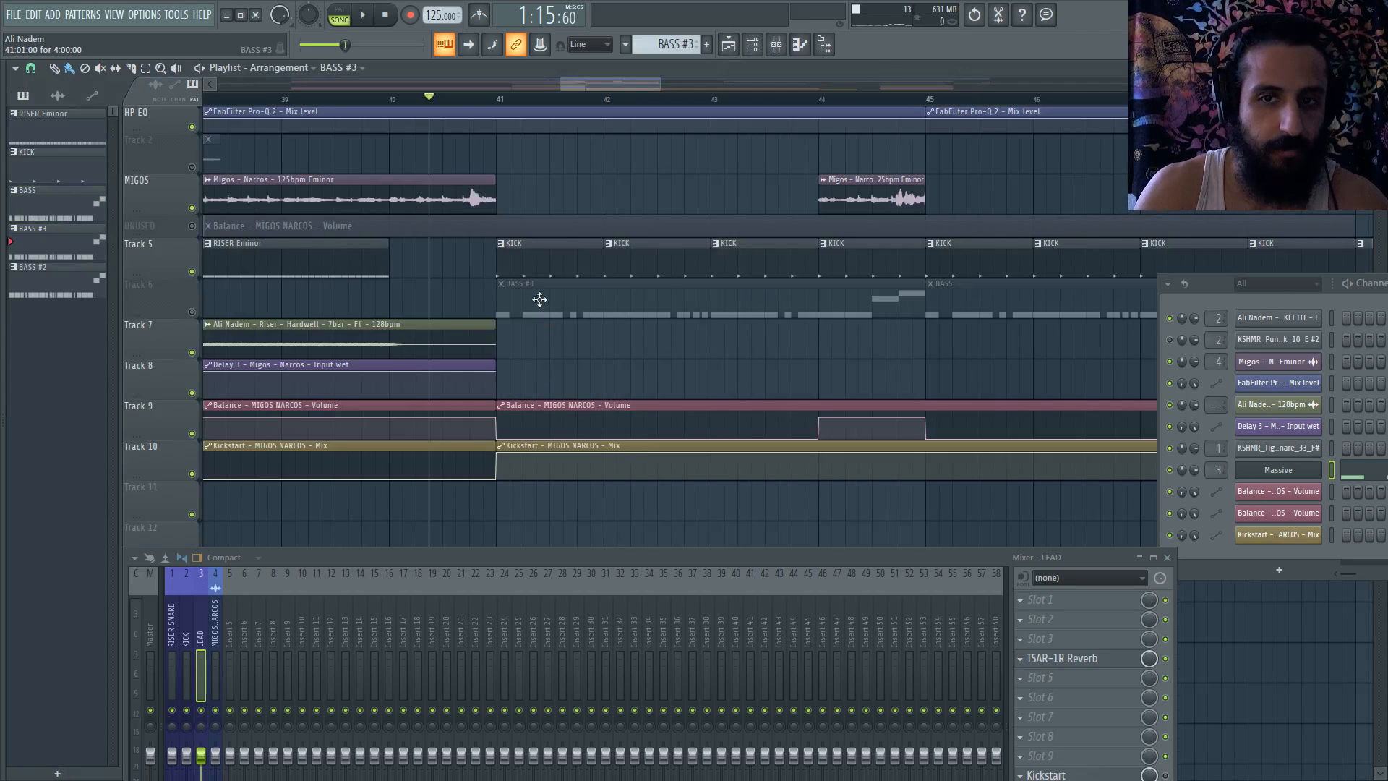
double_click(539, 300)
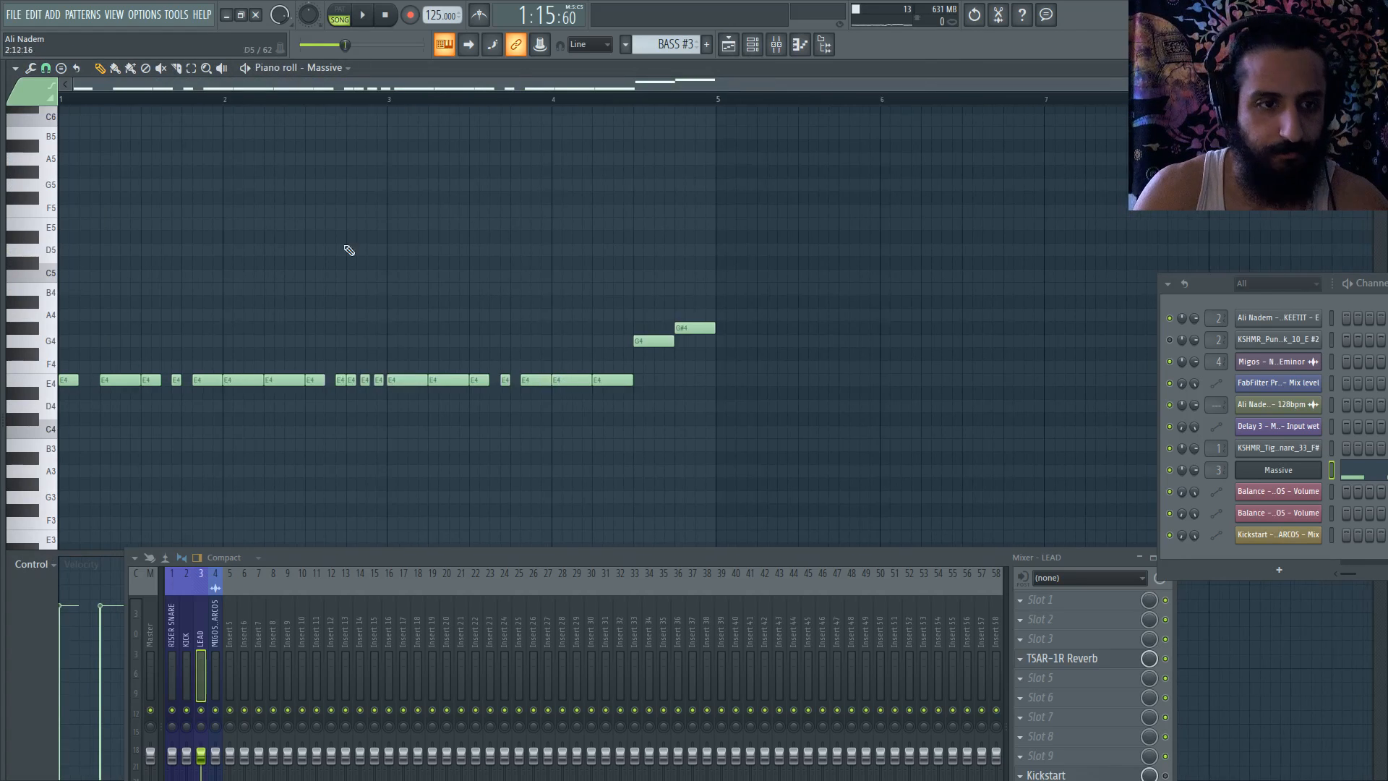
- Delete the second and third E4 notes of bar 1 and place an A#5 note after the first one, auditioning the pattern
left_click(247, 68)
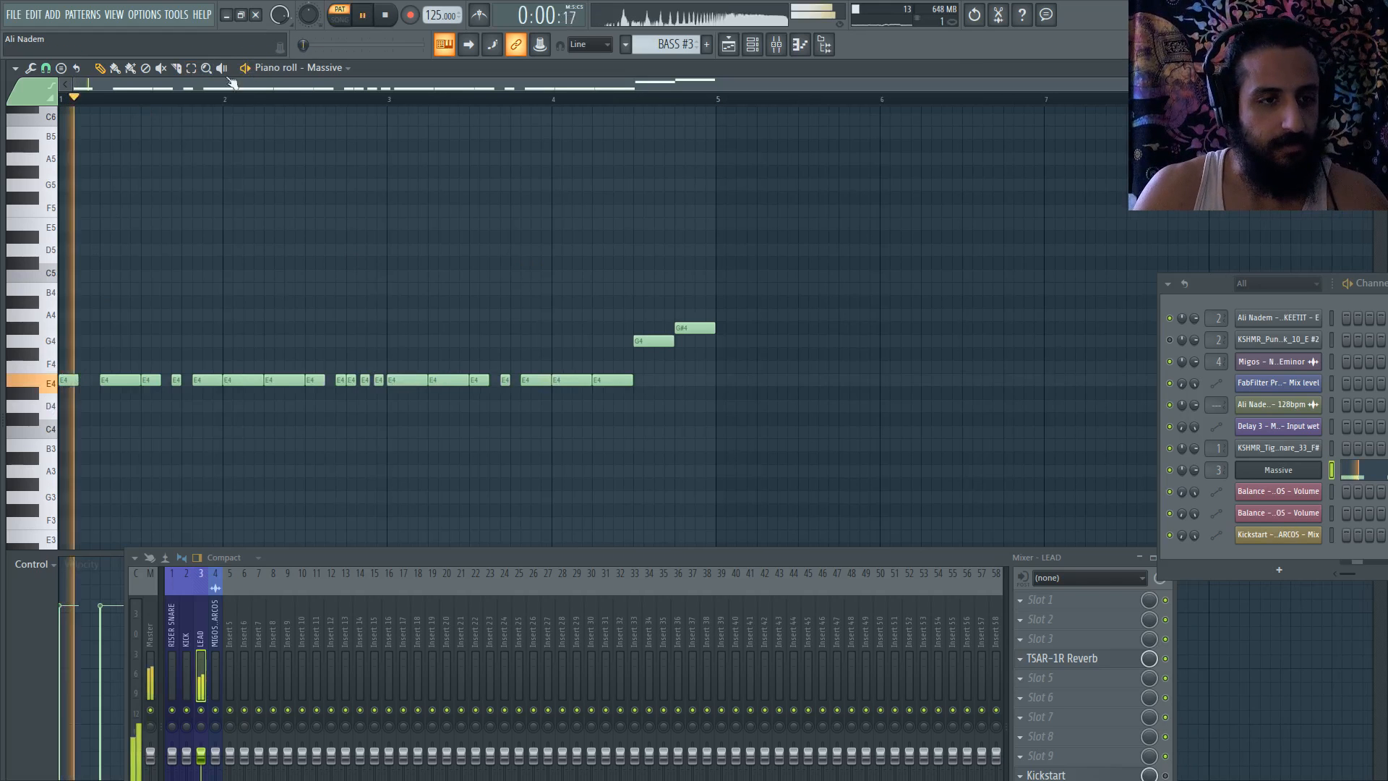
scroll(233, 81, "up", 3)
key("space")
key("space")
left_click(101, 147)
key("space")
right_click(204, 378)
key("space")
key("space")
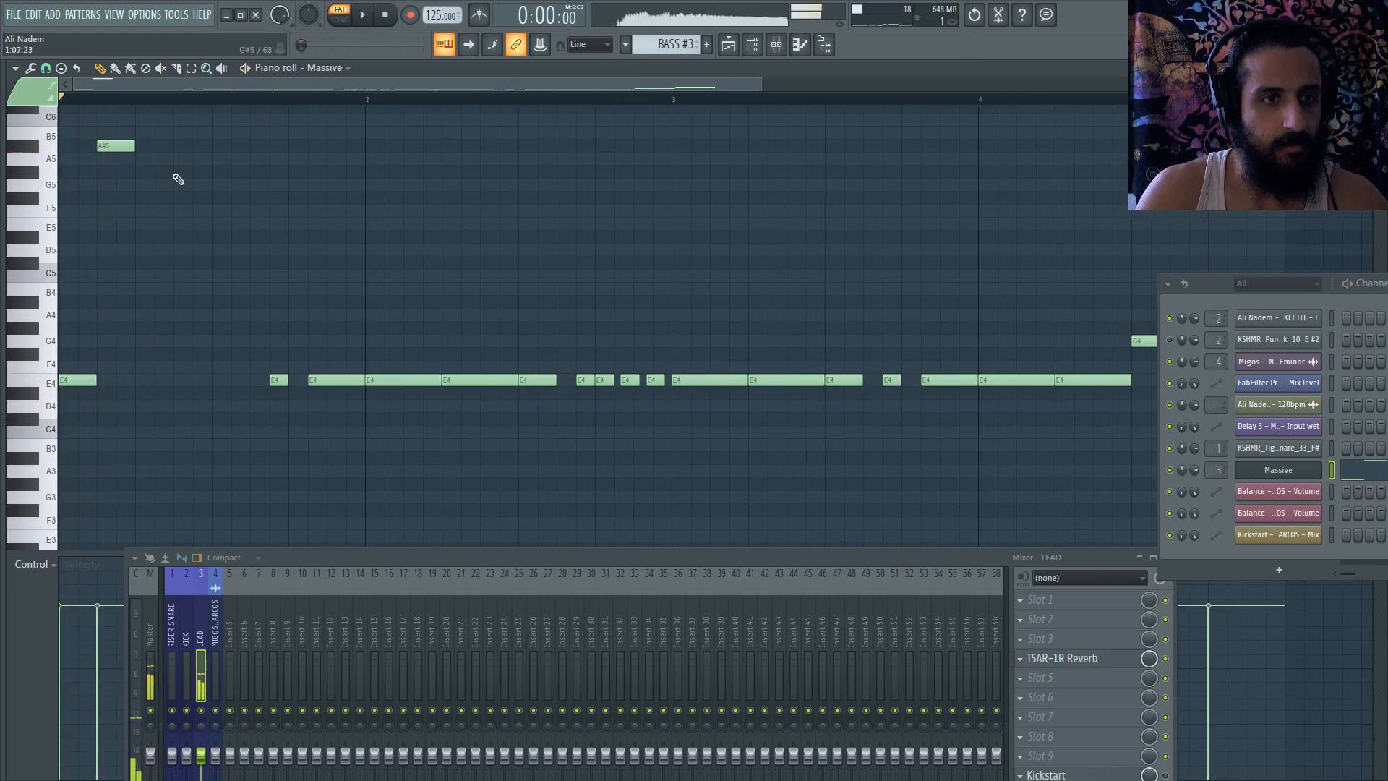
key("space")
key("space")
- Show Massive's oscillator and glide settings and audition the pattern
left_click(1261, 473)
left_click(452, 352)
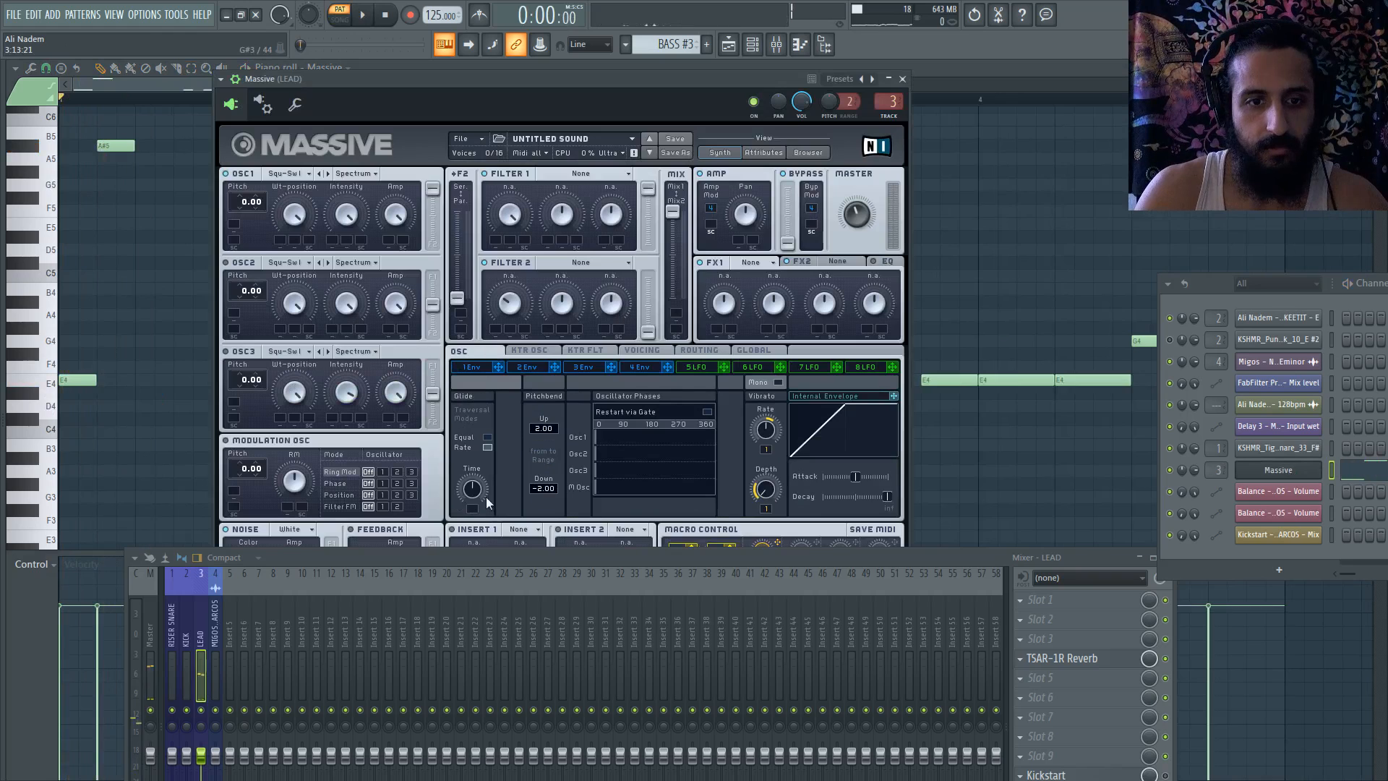
key("space")
key("space")
key("space")
- Move the A#5 note to B5 on beat 2 of bar 1, add another B5 on beat 3, and play the pattern
left_click_drag(105, 145, 141, 122)
key("space")
key("space")
key("space")
key("space")
scroll(194, 177, "up", 2)
left_click(213, 210)
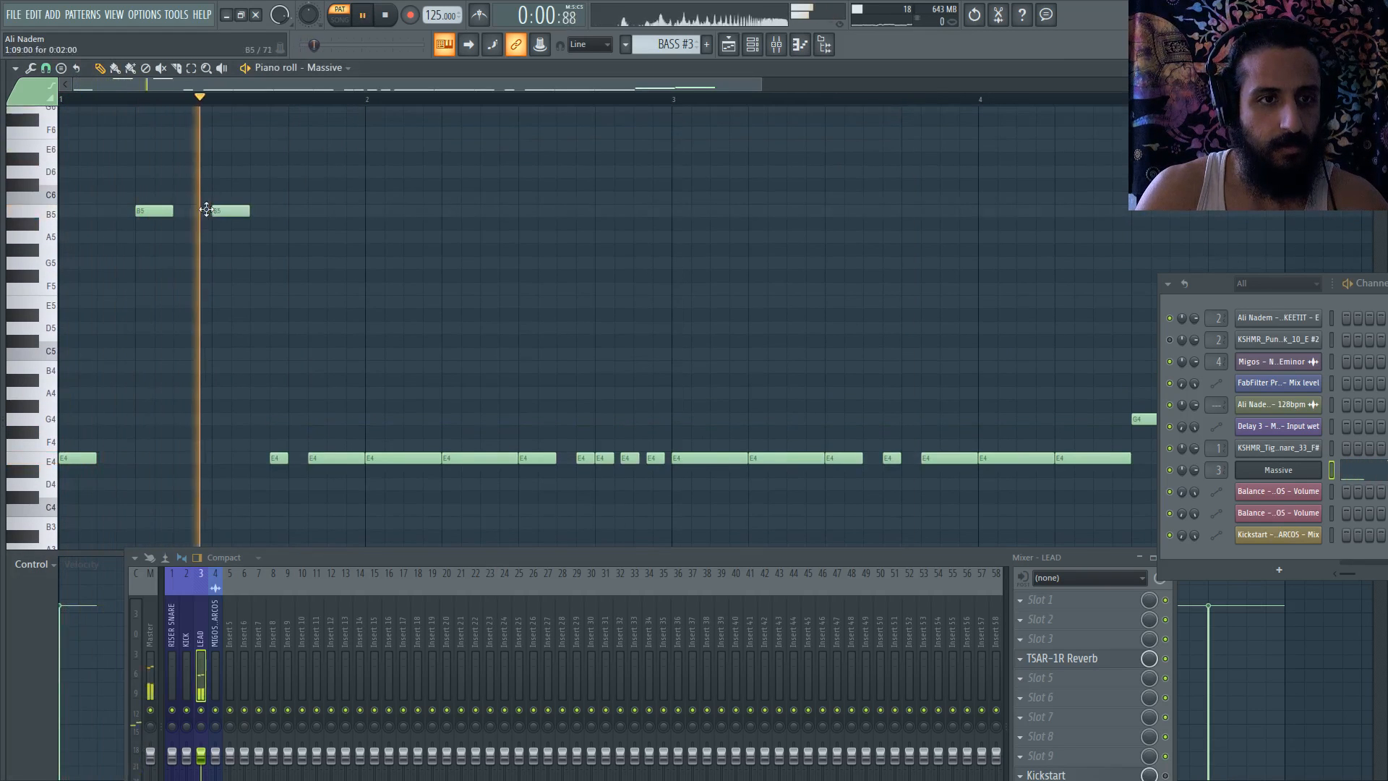
key("space")
key("space")
- Replace the E4 notes at the end of bar 1 with a B5 on beat 4 followed directly by an E5
right_click(279, 457)
right_click(318, 457)
left_click(289, 210)
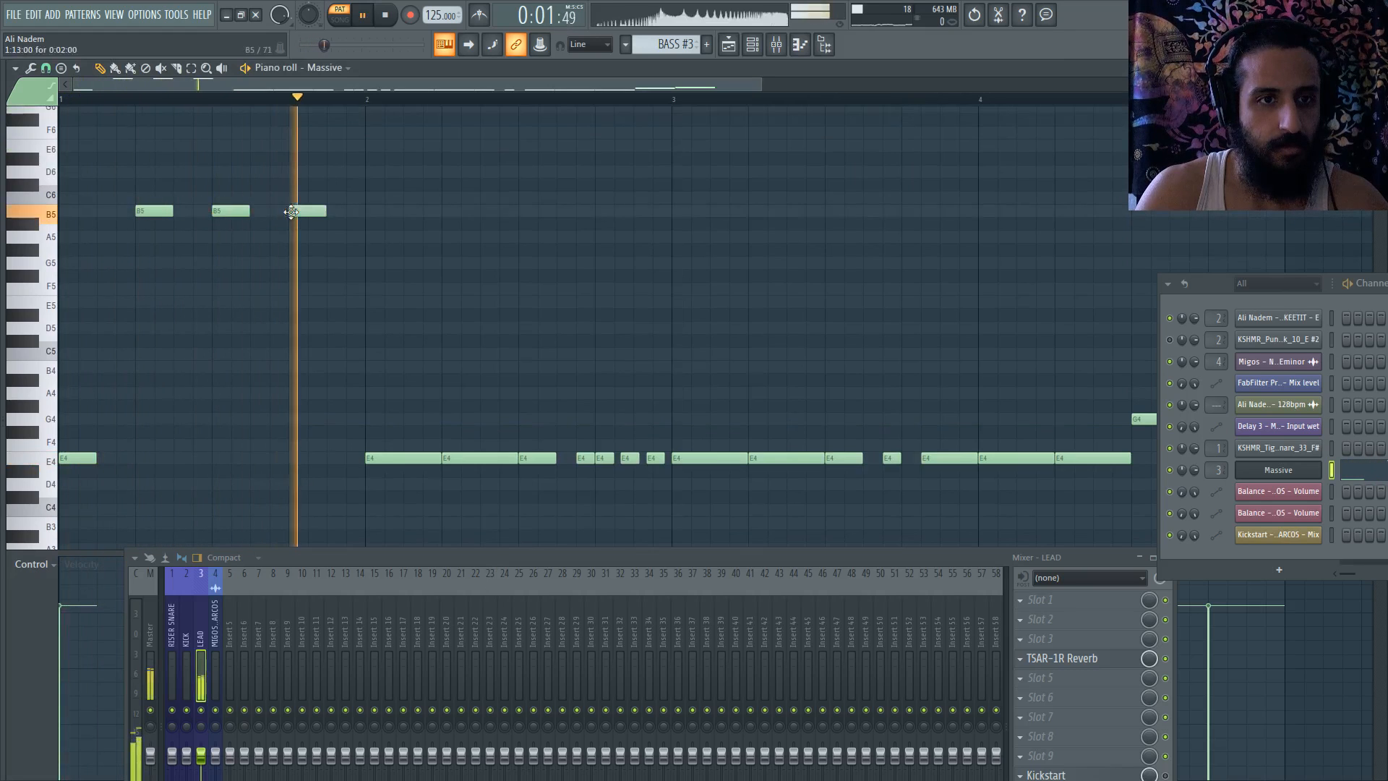
key("space")
- Replace the E4 notes from bar 2 to the start of bar 4 with F#4, G#4 and C#4 notes opening bars 2, 3 and 4
right_click(369, 458)
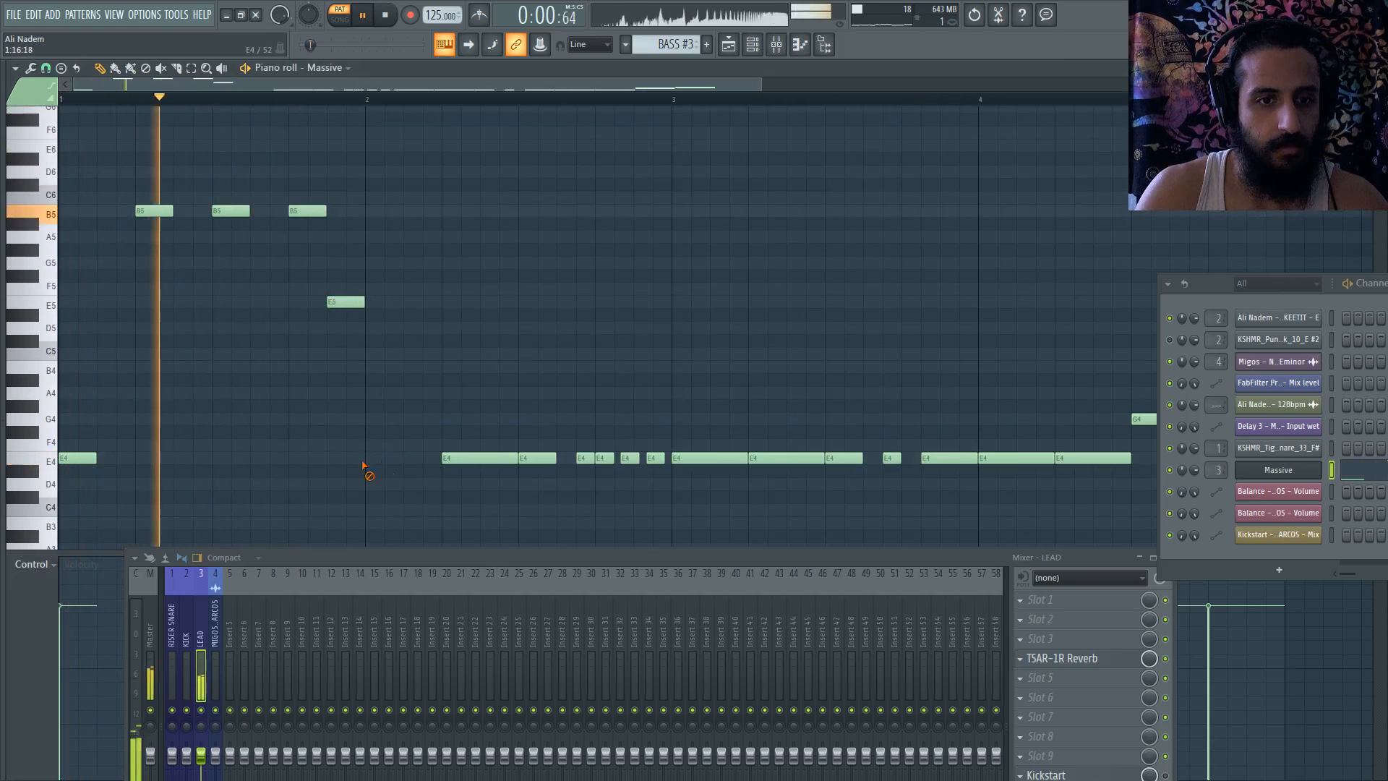
left_click(381, 431)
key("space")
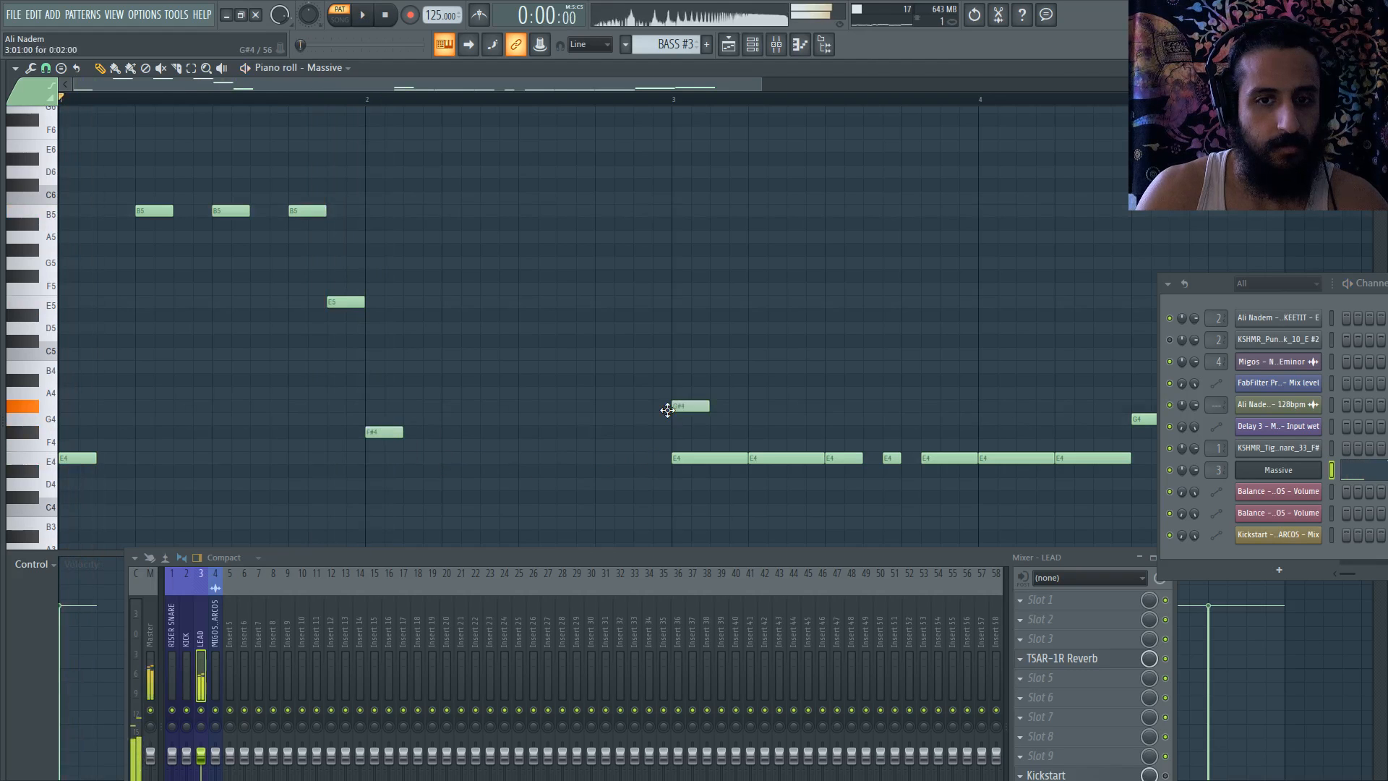
scroll(651, 437, "down", 3)
left_click_drag(638, 459, 436, 459)
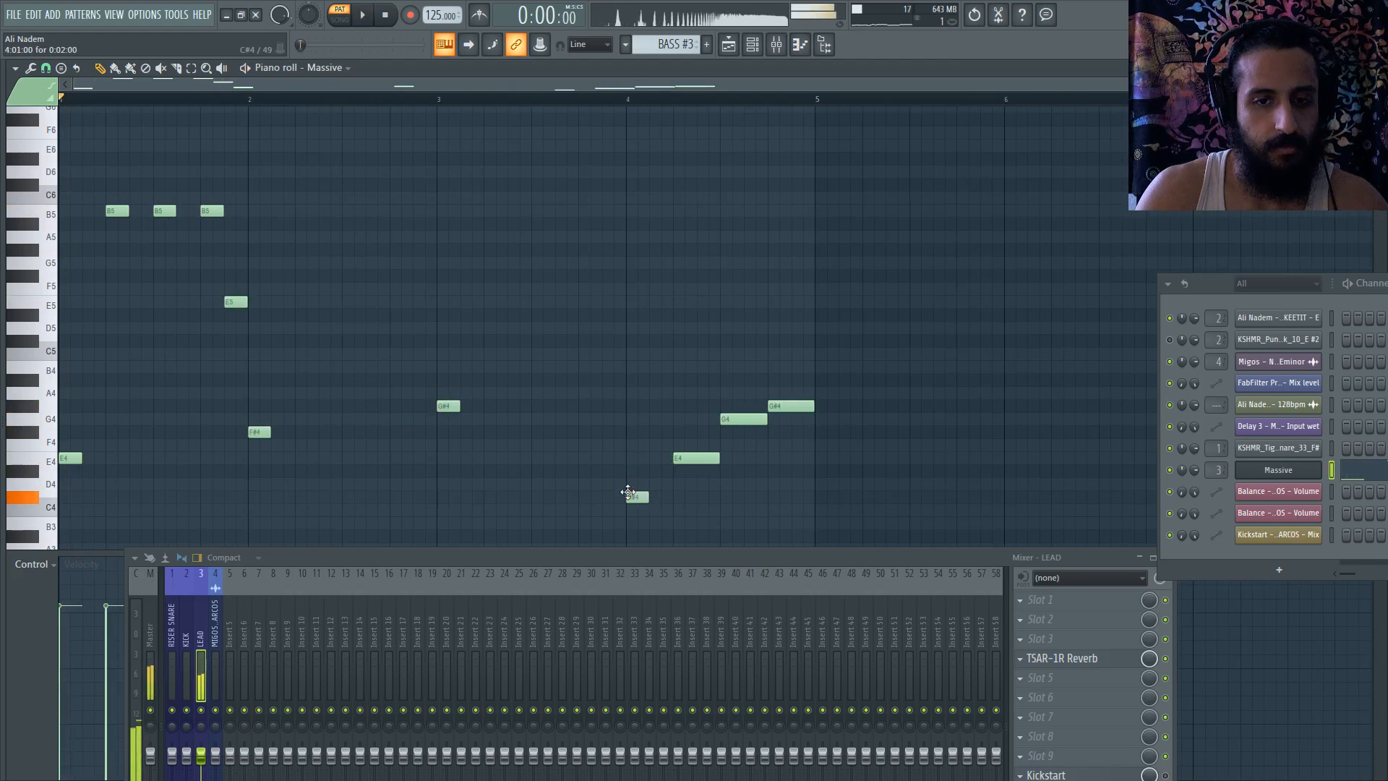
- Add B5 notes on beats 2 and 3 of bar 2 and an A#5 note on beat 4
scroll(212, 303, "up", 2)
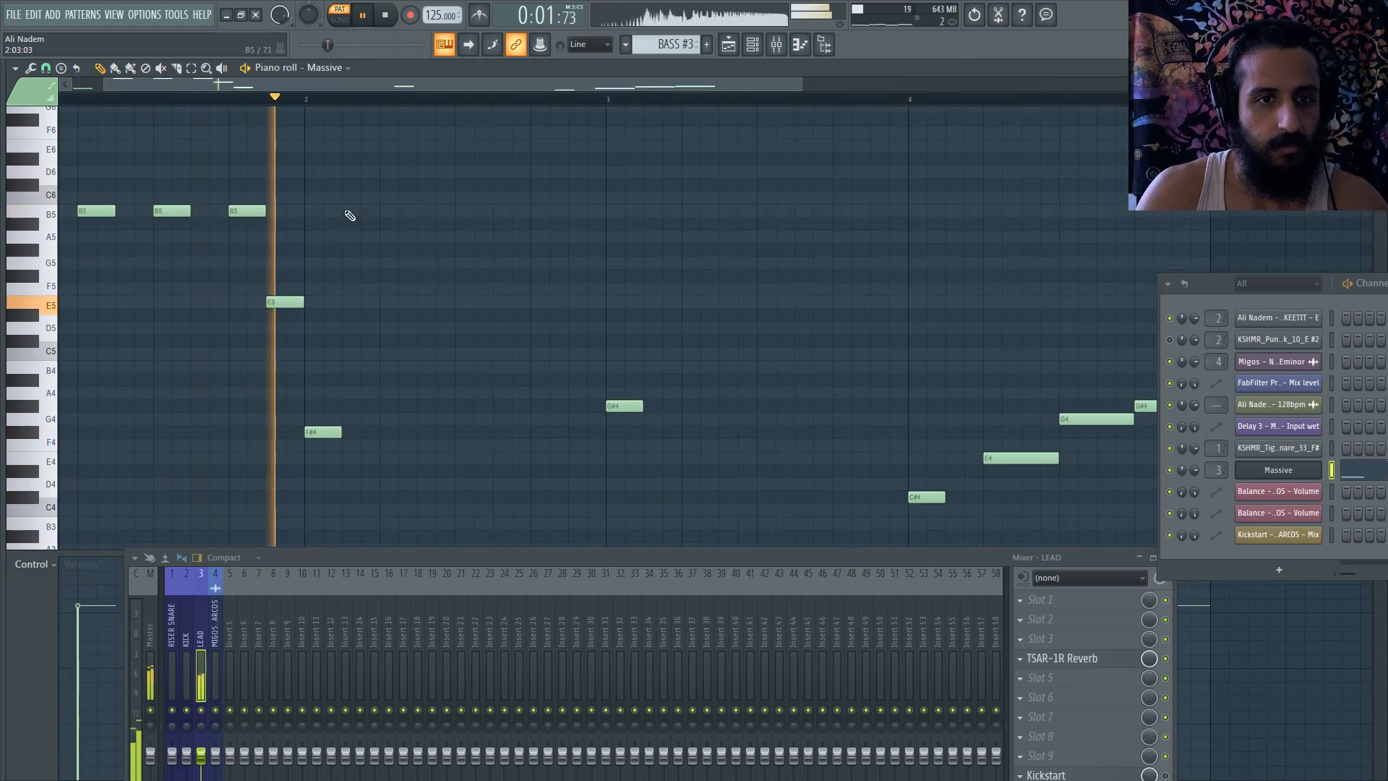
left_click(382, 210)
left_click(458, 210)
left_click(534, 223)
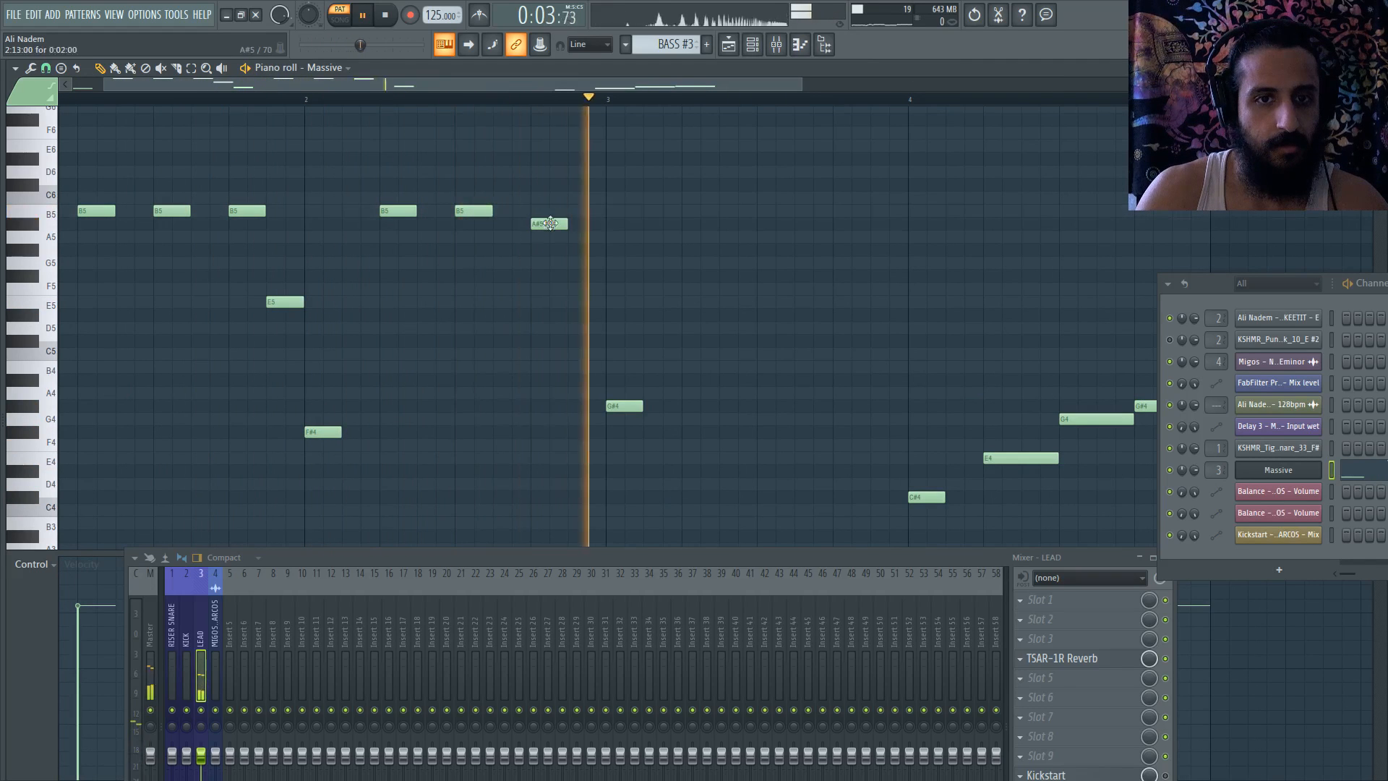
- Add B5 notes on beats 2, 3 and 4 of bar 3 and a C#6 note at the end of bars 2 and 3
left_click(685, 210)
left_click(760, 210)
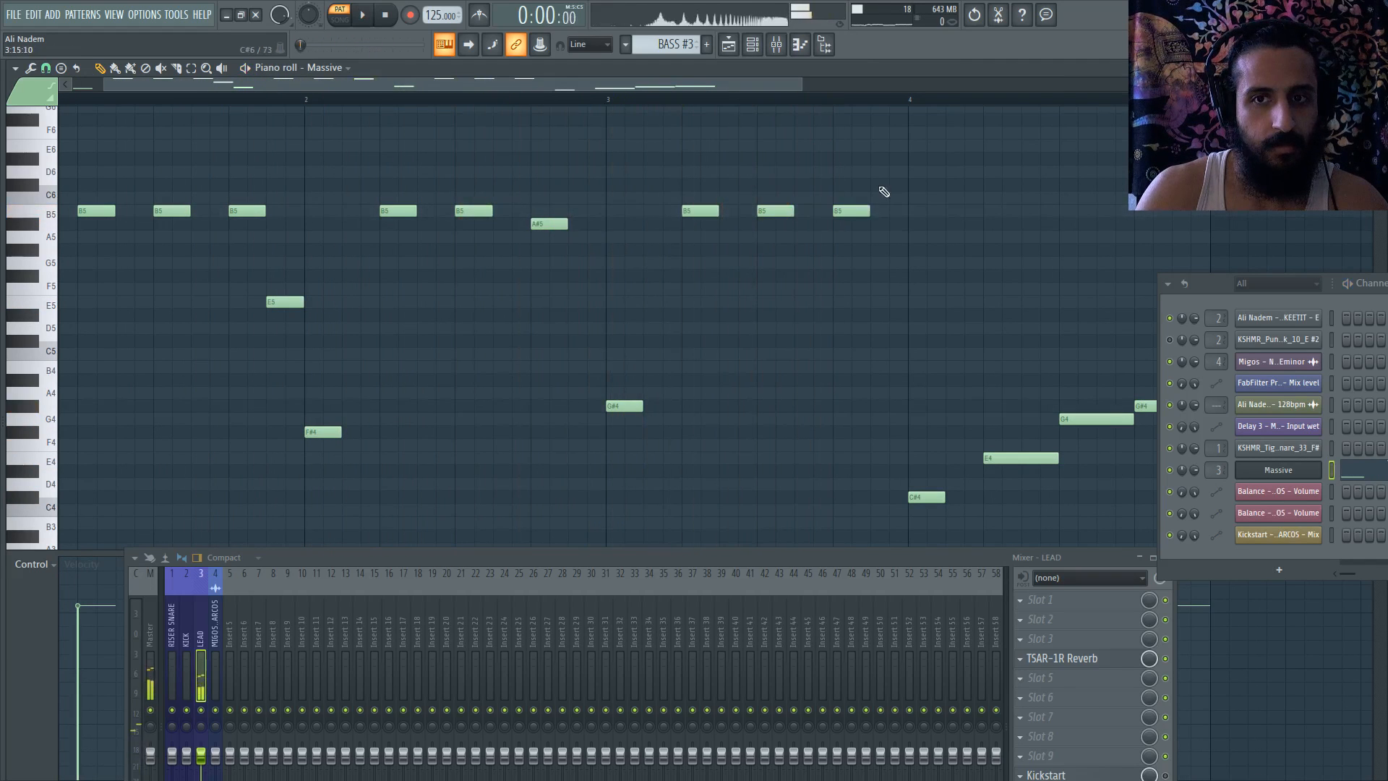
scroll(208, 206, "down", 2)
scroll(167, 249, "up", 2)
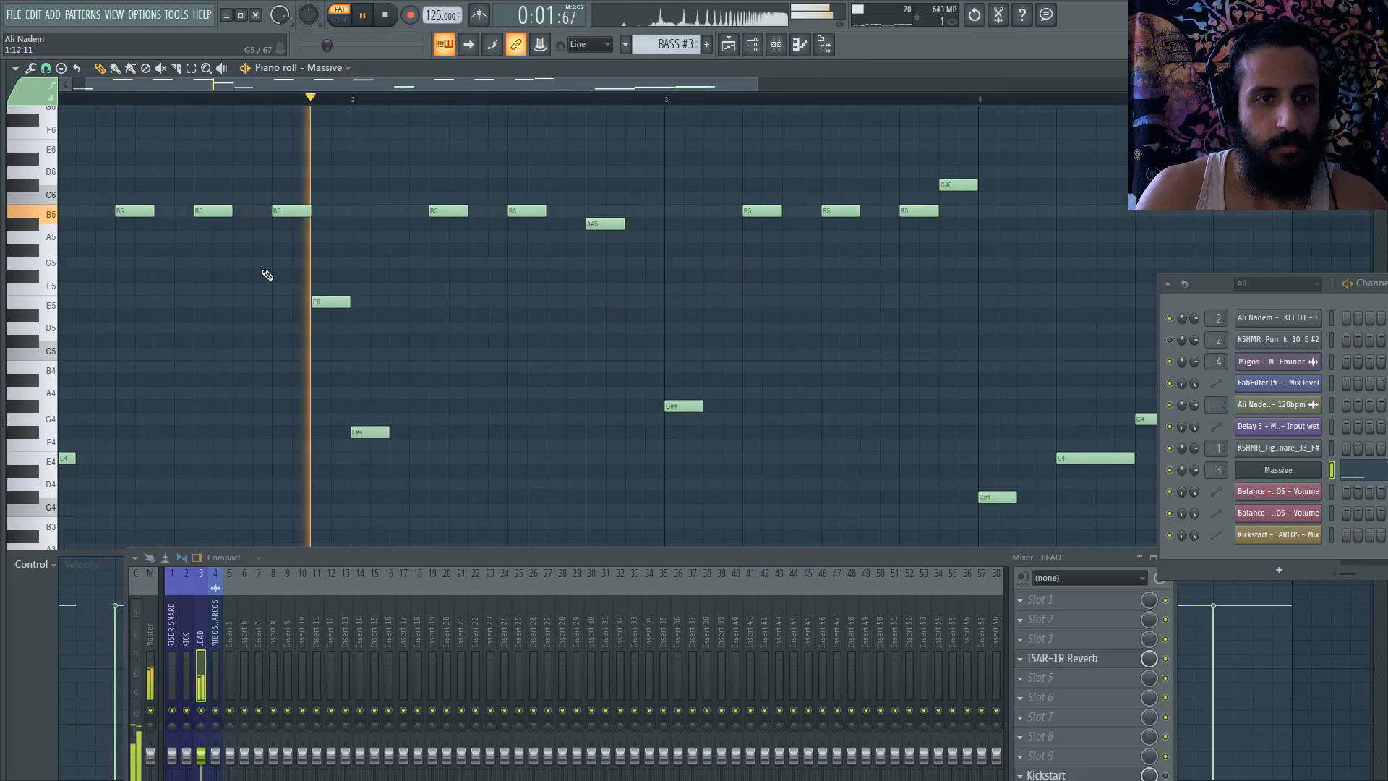
left_click(642, 185)
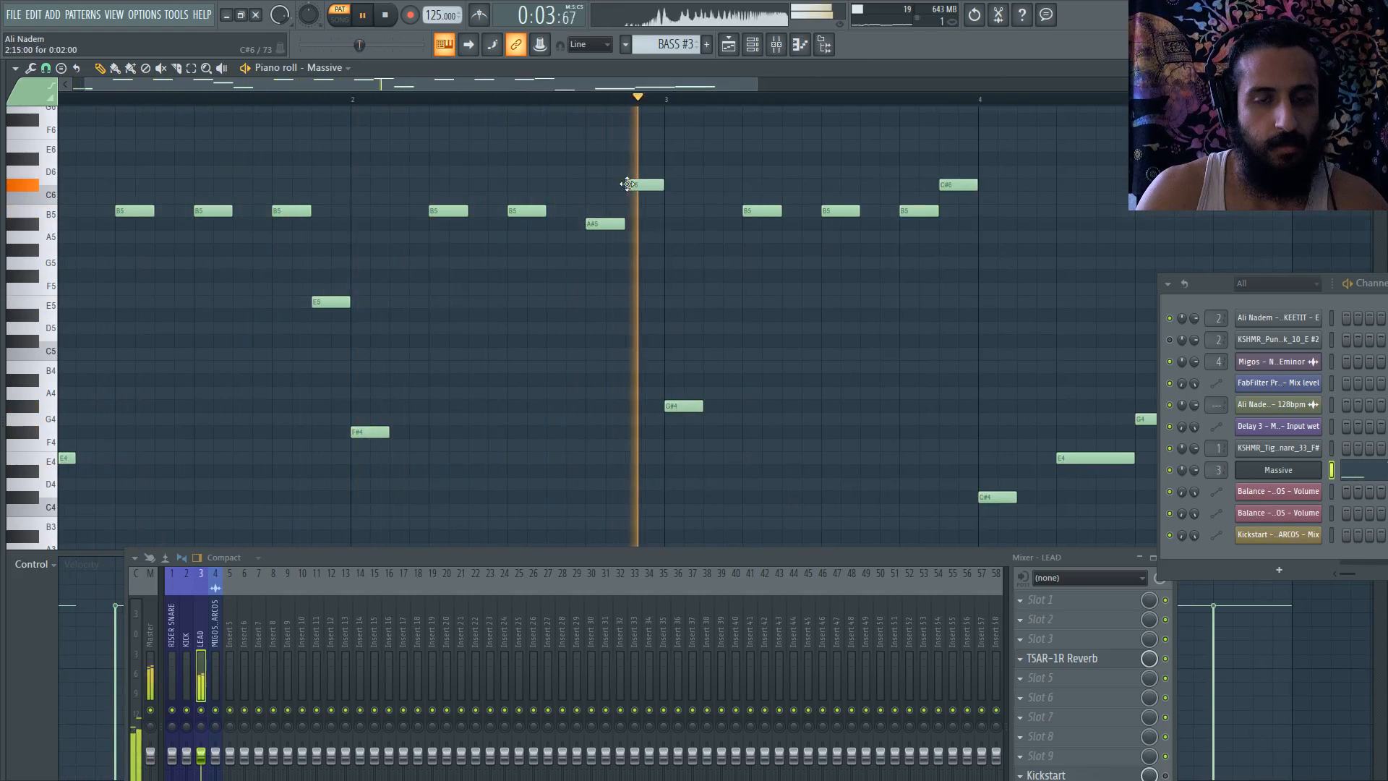
- Lower the C#6 note at the end of bar 3 to A#5 and play the melody from bar 3
scroll(564, 196, "down", 2)
left_click_drag(661, 185, 661, 224)
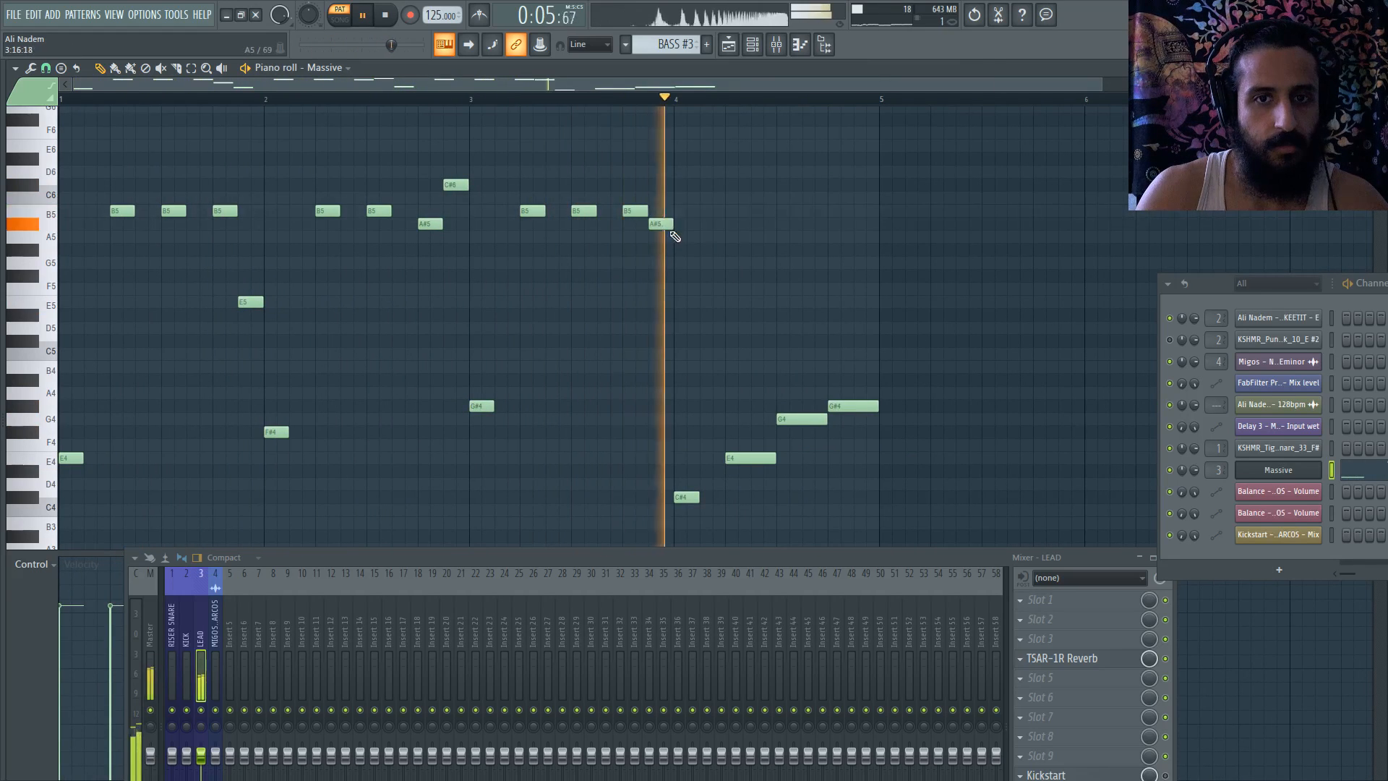
key("space")
left_click(471, 99)
key("space")
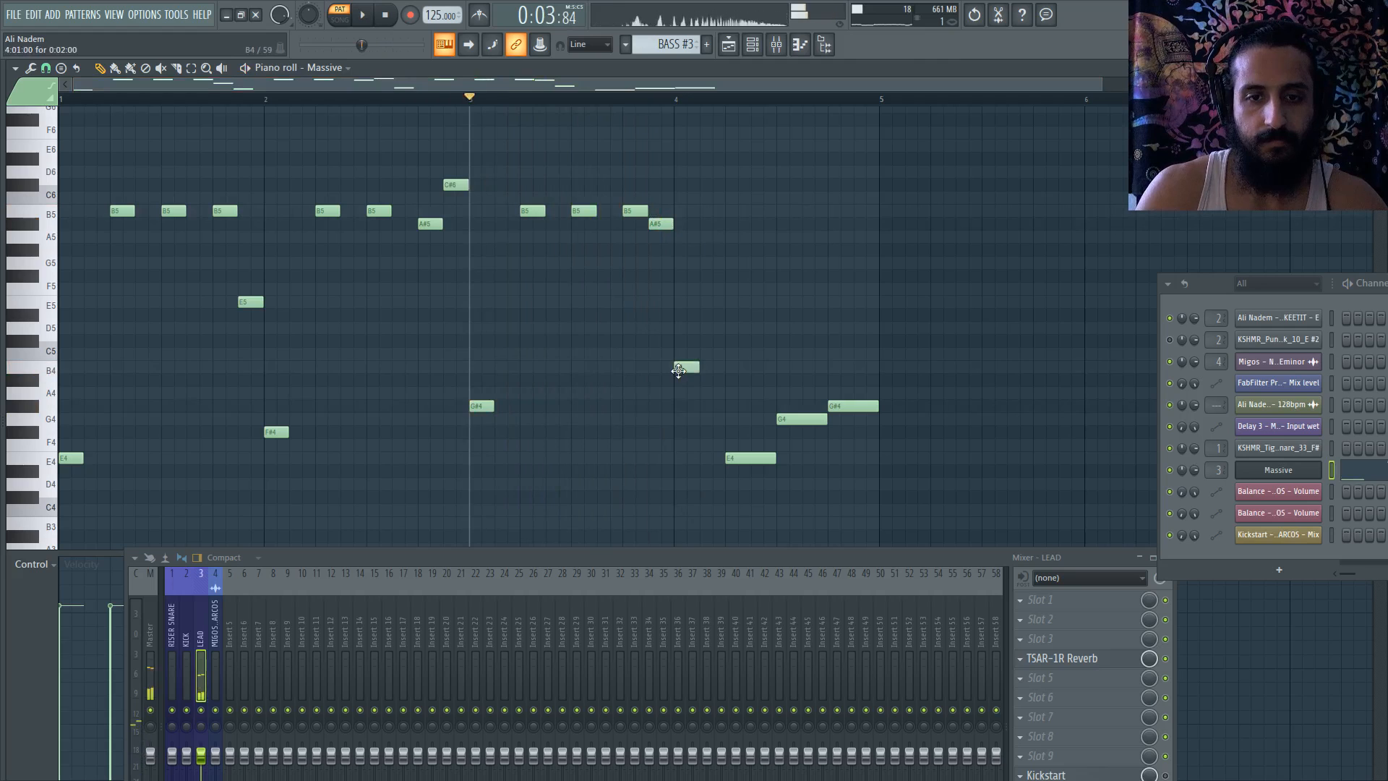
- Try B4, E4 and D4 as pitches for the opening note of bar 4 and return it to C#4
left_click_drag(678, 370, 683, 400)
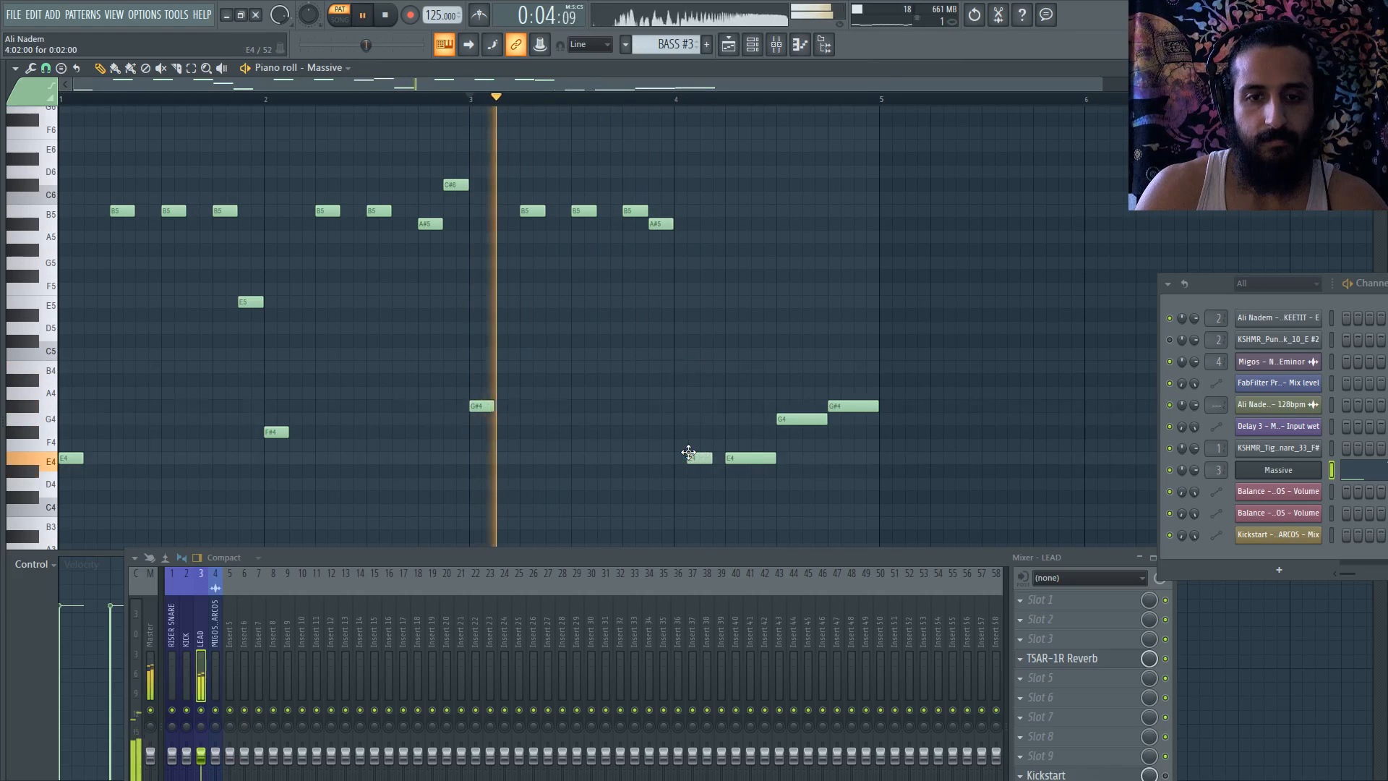
left_click_drag(688, 453, 687, 490)
key("space")
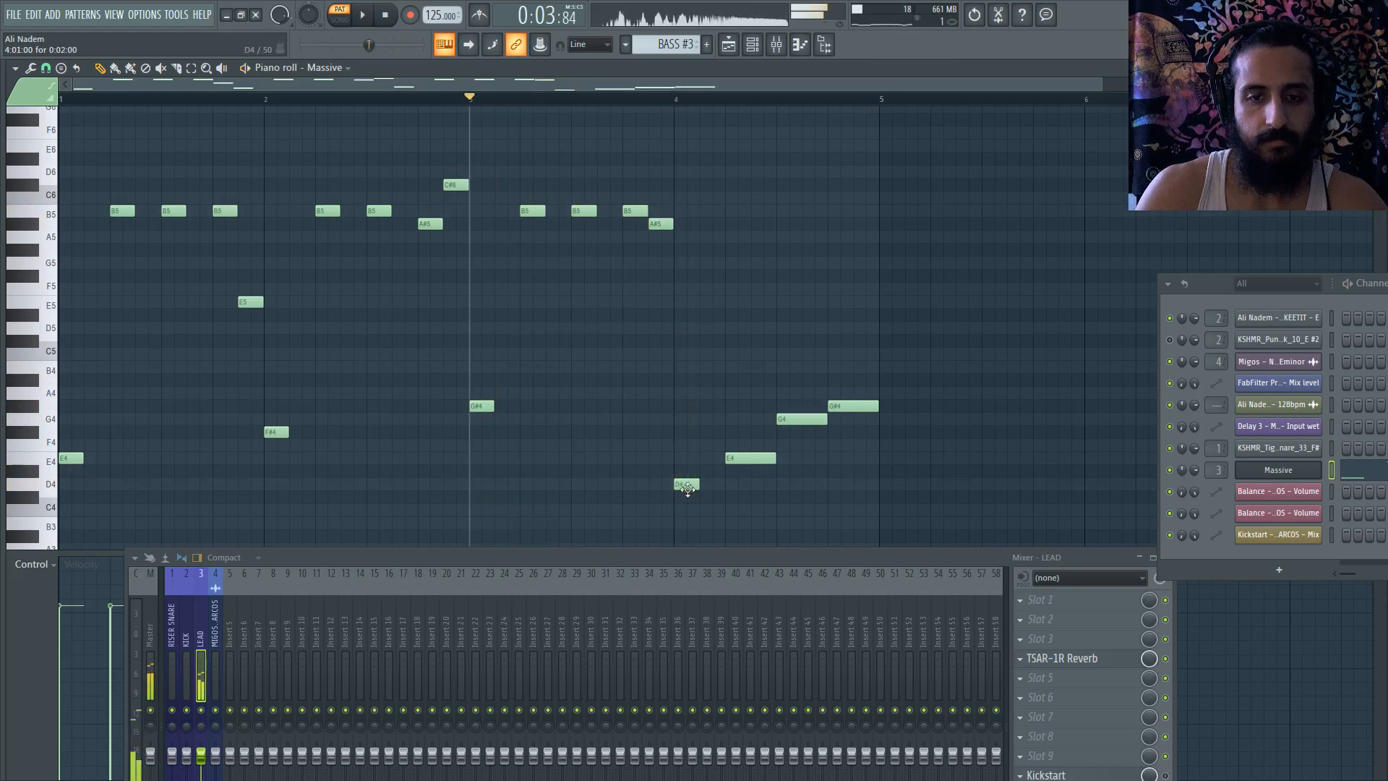
key("space")
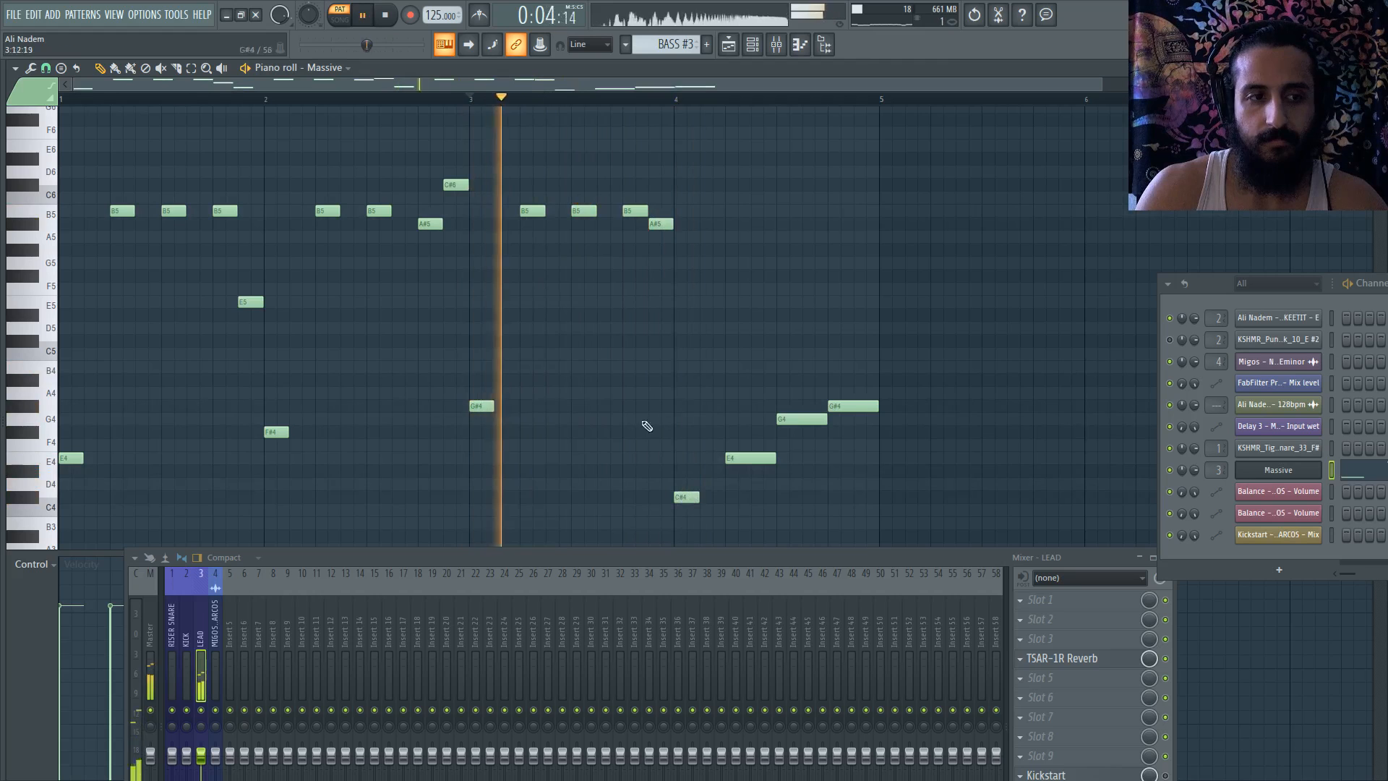
- Play the melody from the start and delete the C#6 note at the end of bar 2
left_click(69, 99)
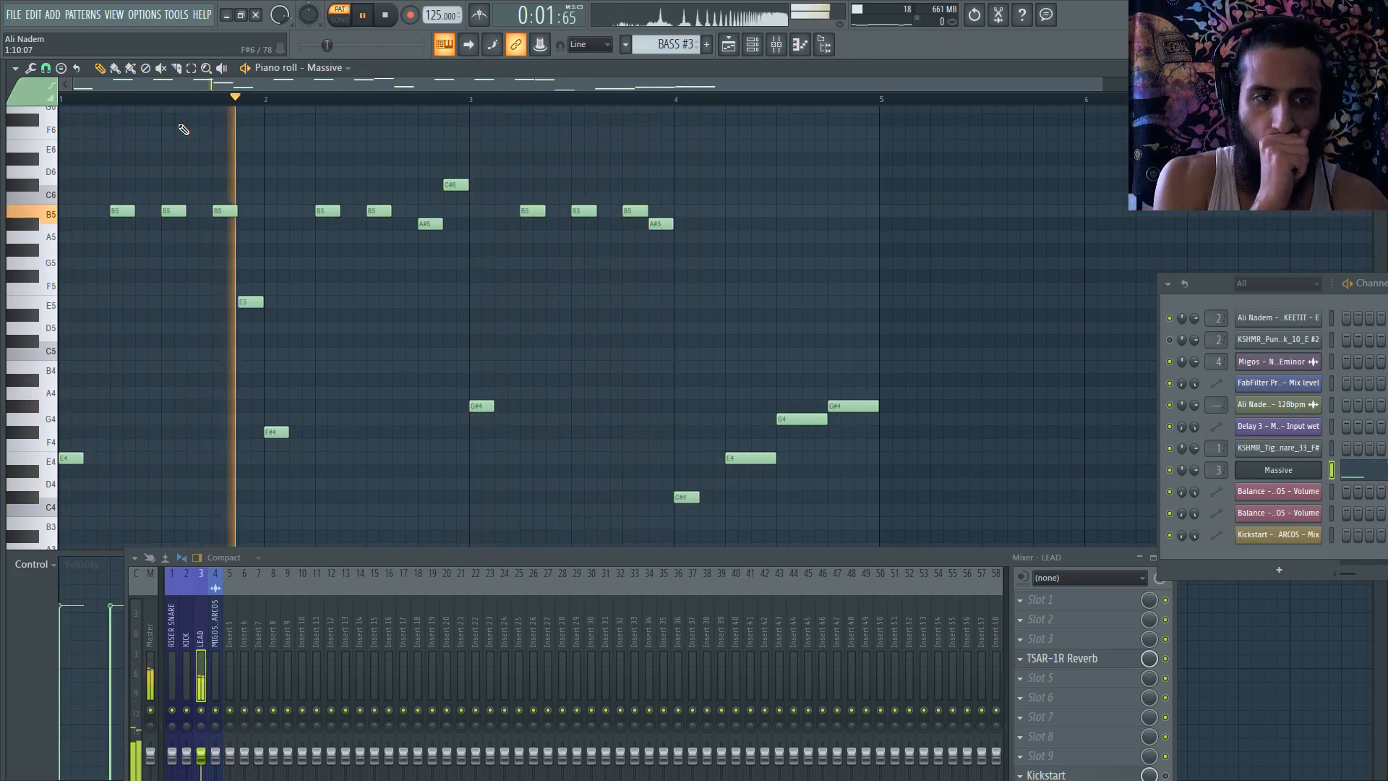
key("space")
key("space")
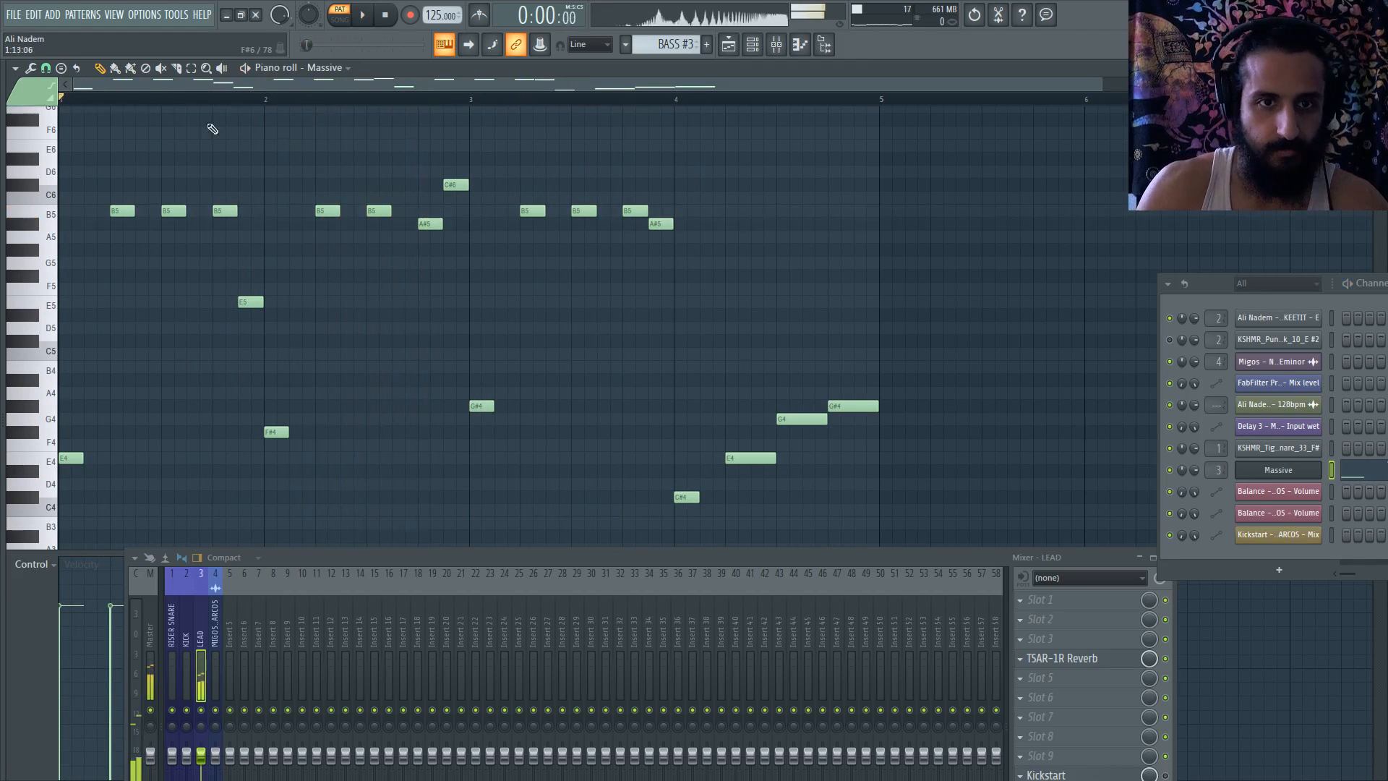
right_click(452, 185)
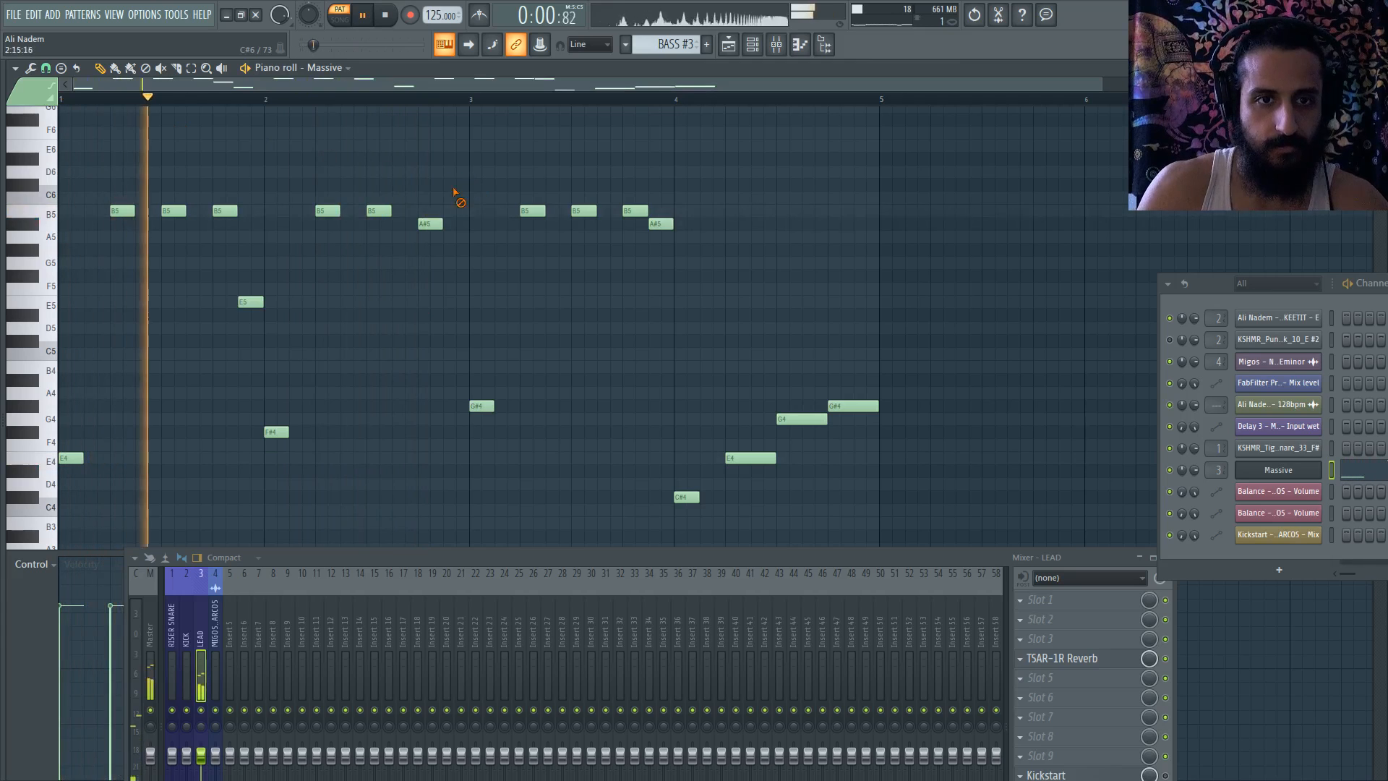
- Set the Massive lead's glide time to 3 and its voicing trigger to Legato
left_click(1311, 472)
key("space")
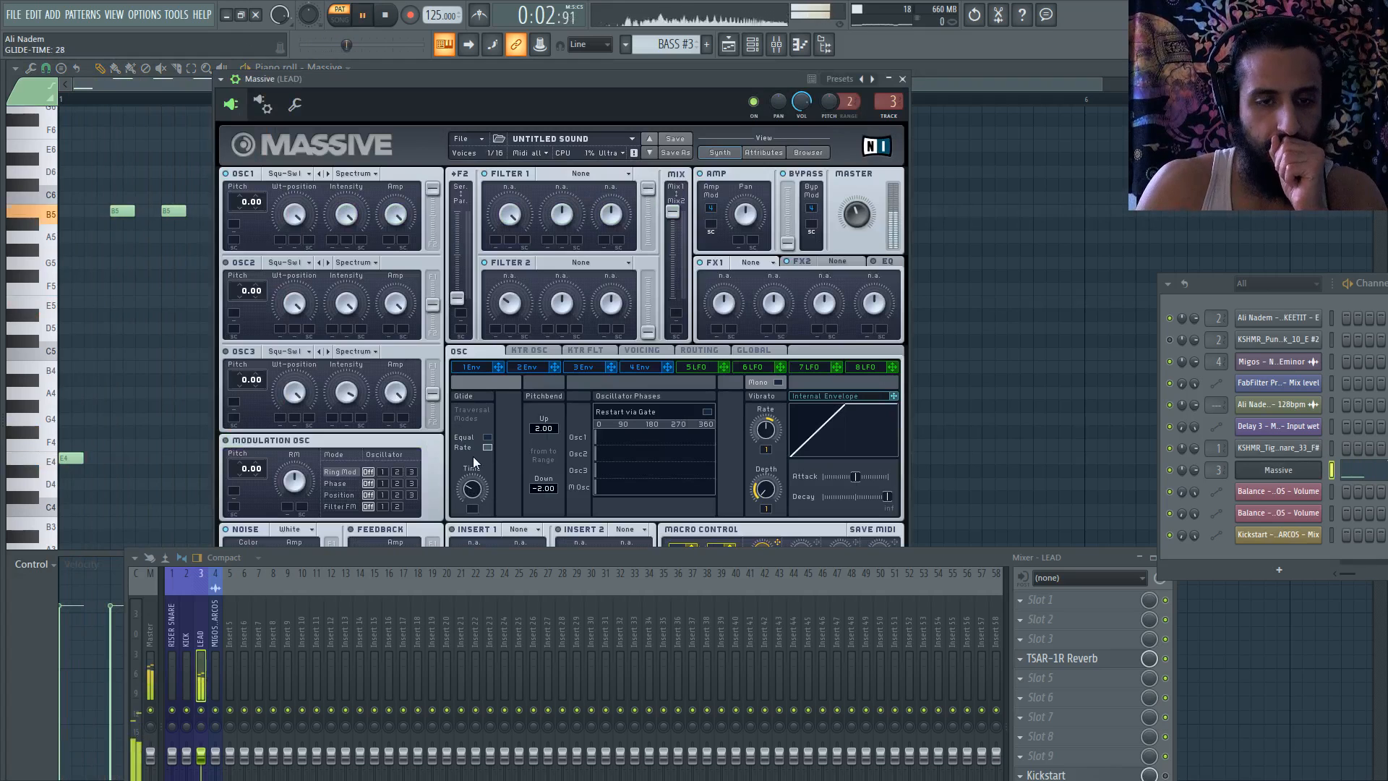
left_click_drag(479, 470, 474, 490)
key("space")
key("space")
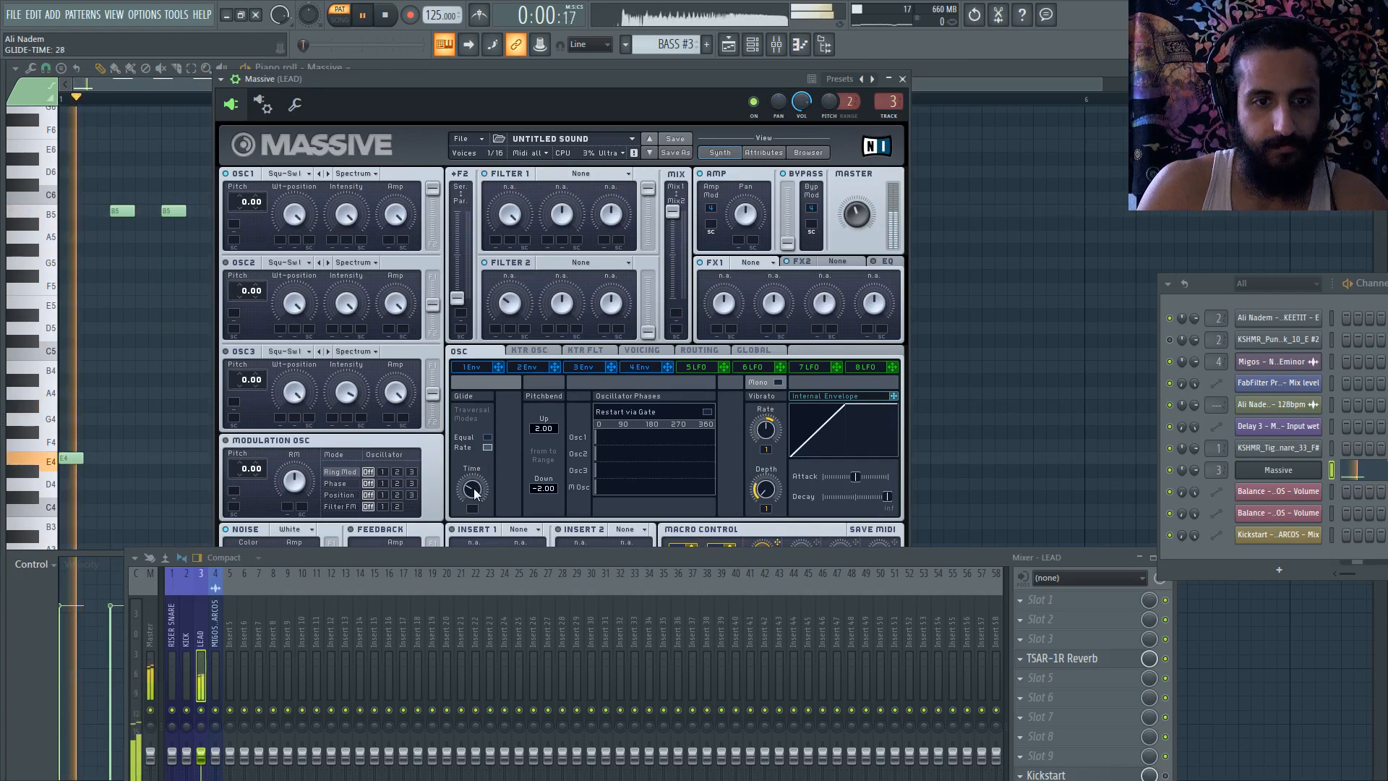
left_click(648, 351)
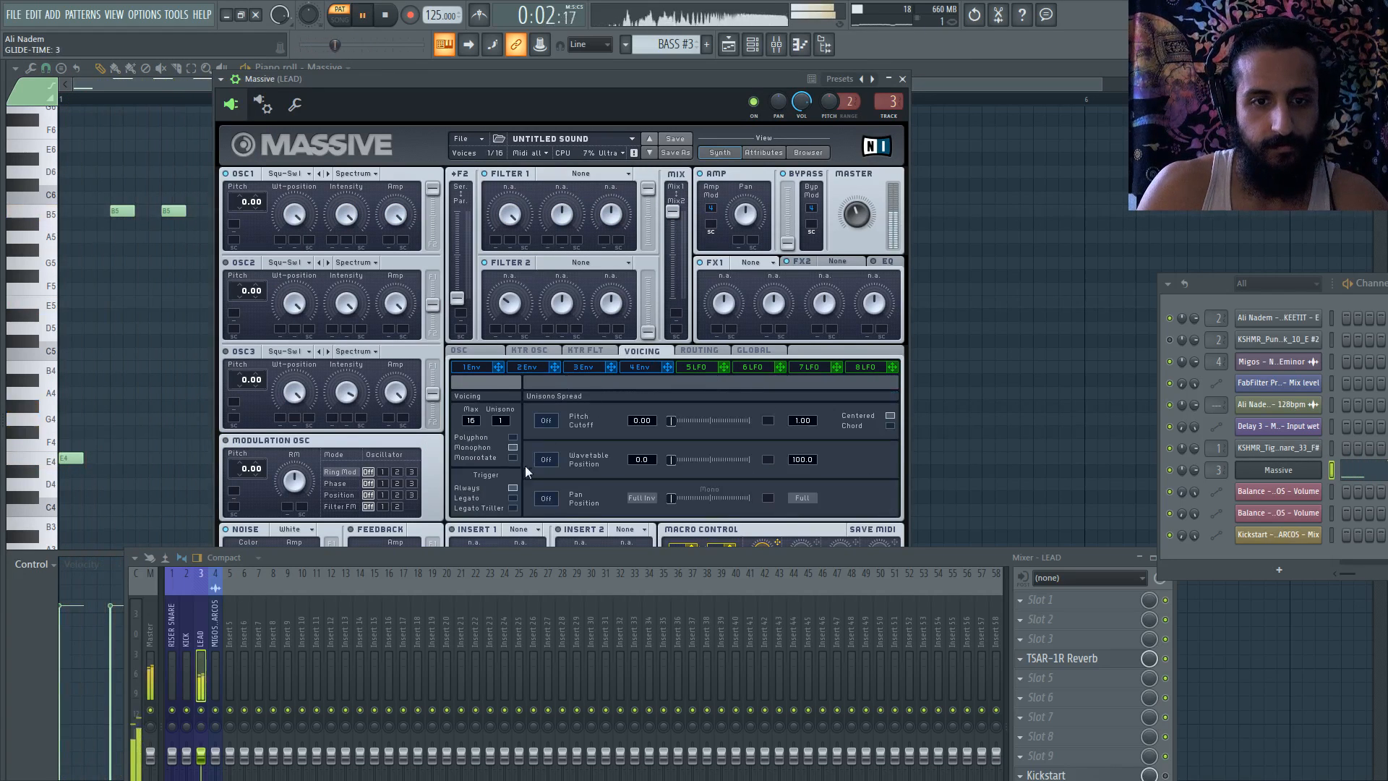
left_click(177, 211)
key("space")
key("space")
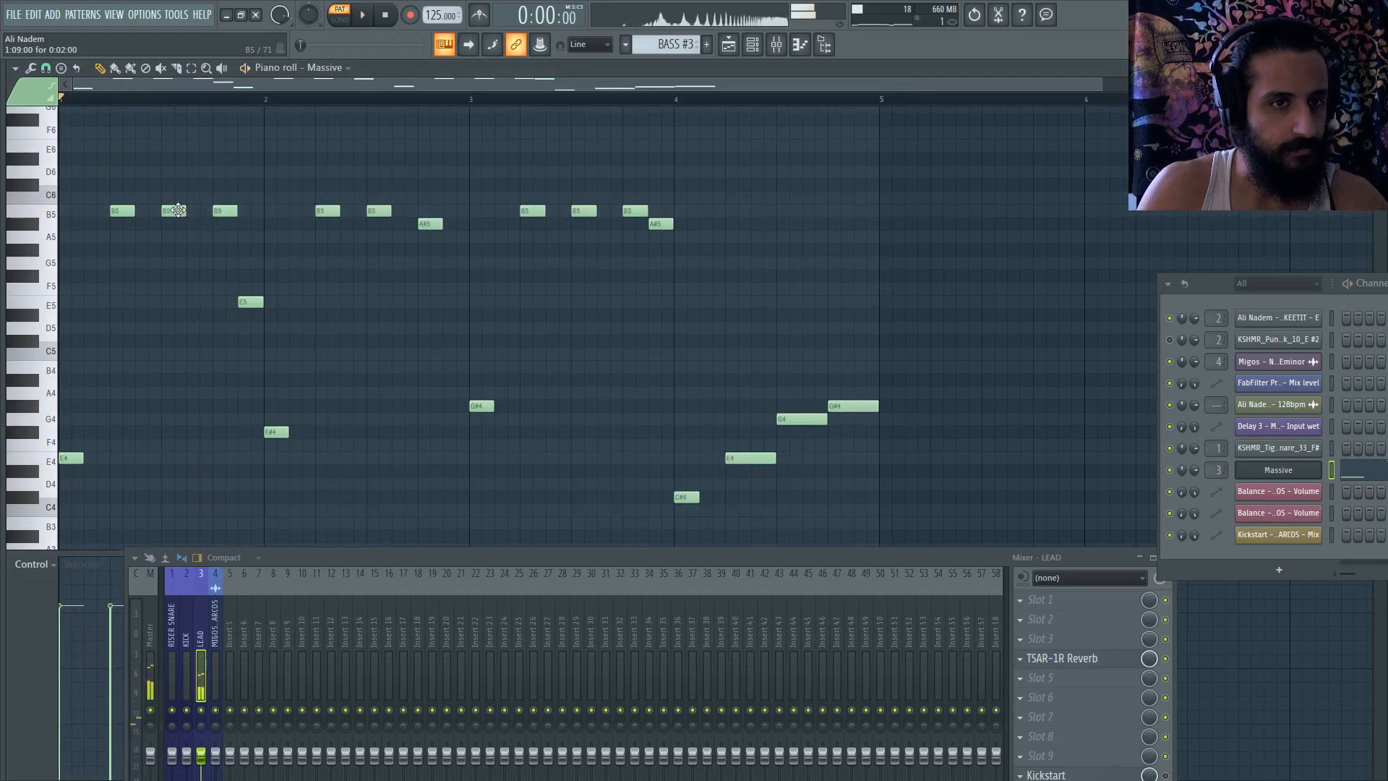
- Lengthen the B5 note on beat 4 of bar 1 to the end of the bar so it overlaps the E5
left_click_drag(236, 211, 262, 213)
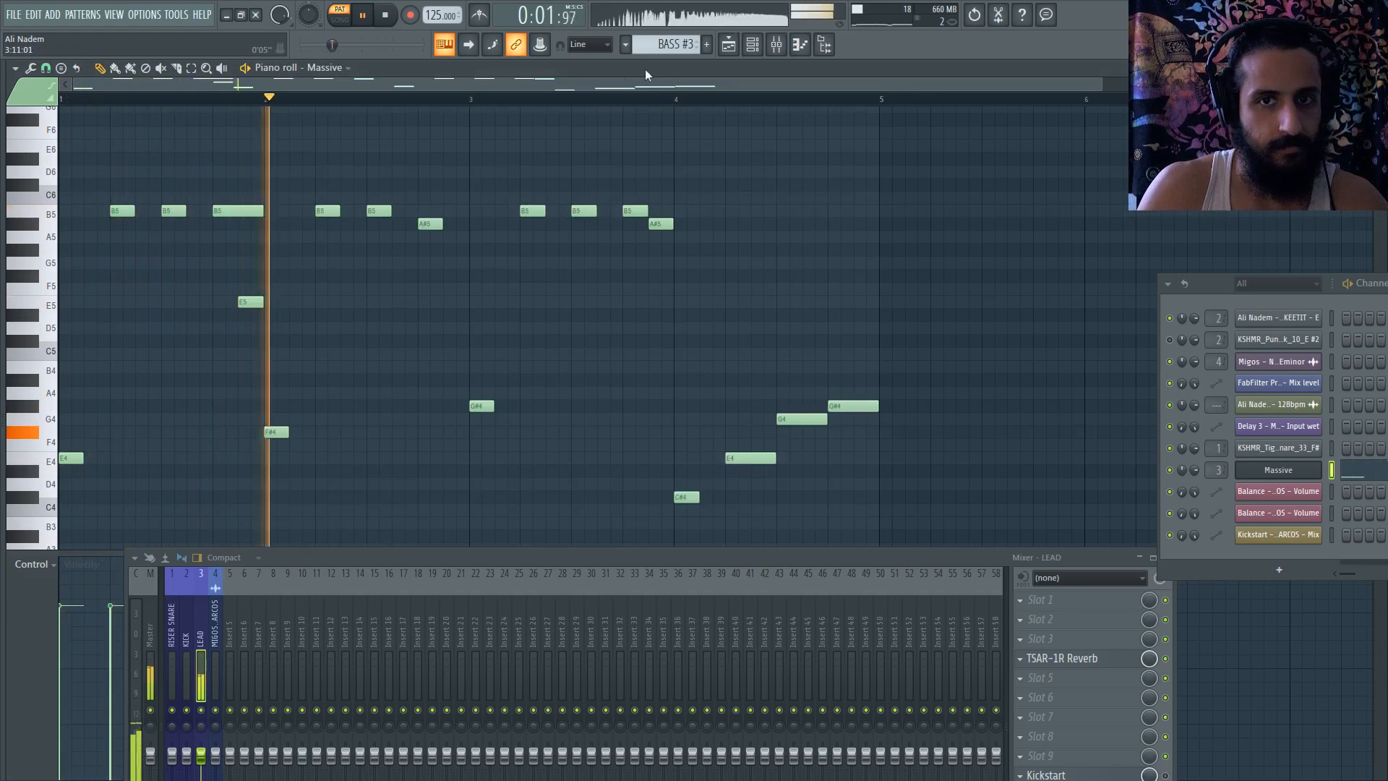
key("space")
key("space")
left_click(752, 44)
left_click(752, 45)
- Set the Massive lead's glide time to 58 and play the melody
left_click(1278, 471)
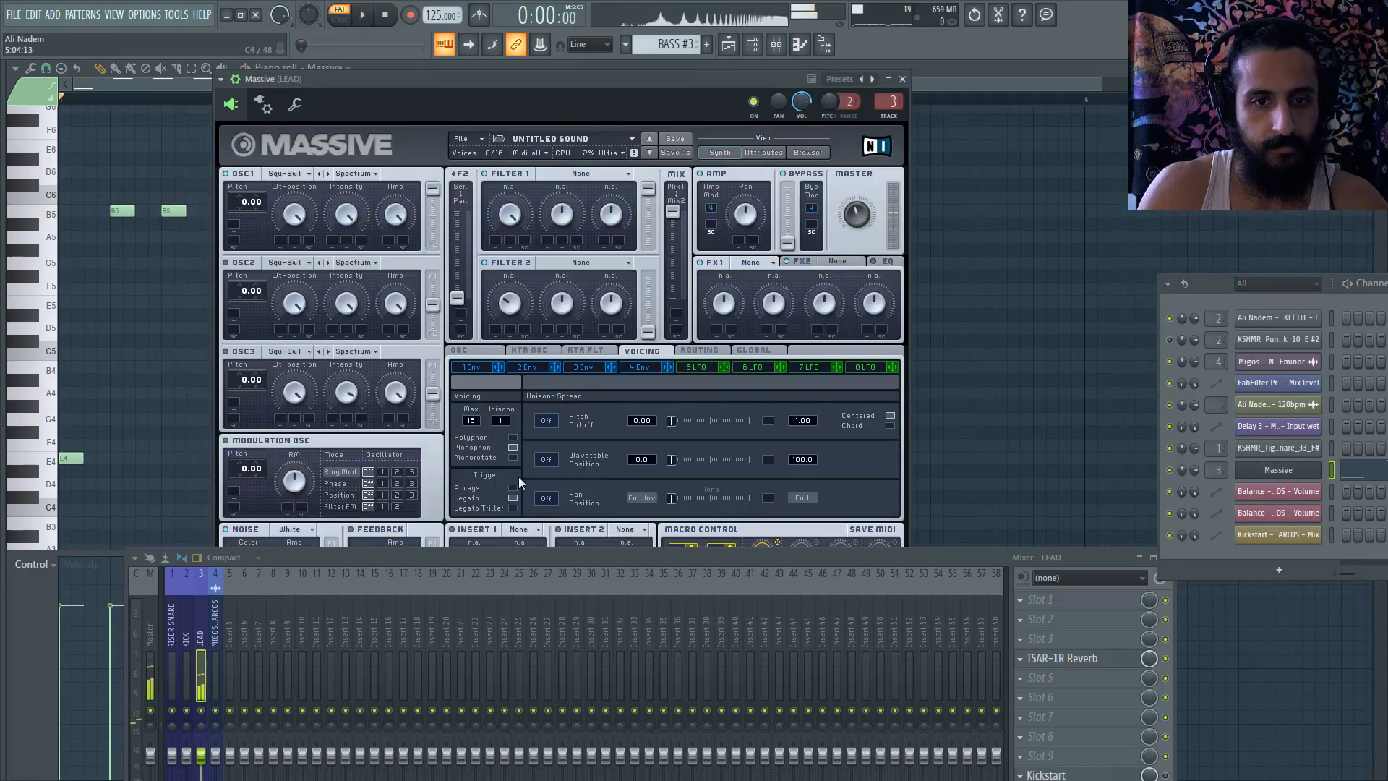
left_click(466, 352)
left_click_drag(471, 472, 476, 473)
key("space")
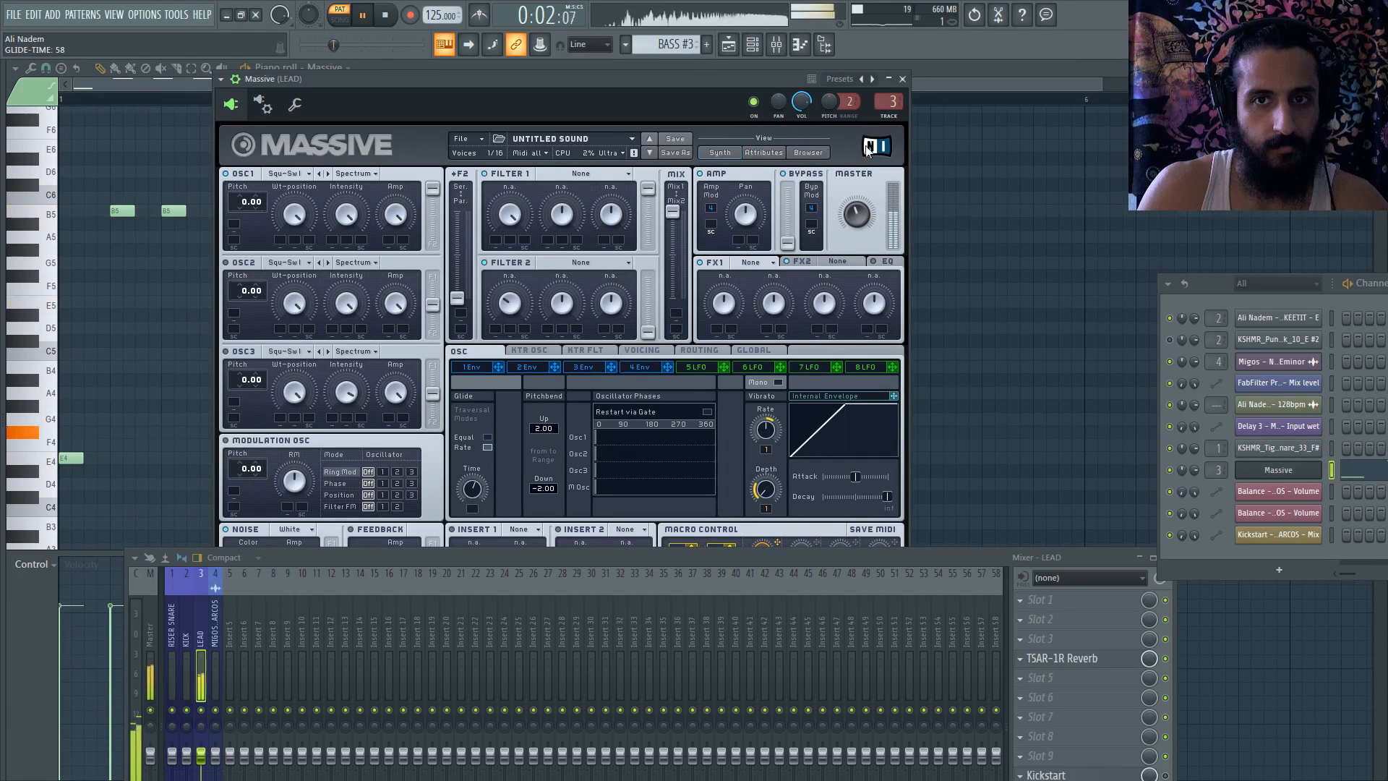
left_click(902, 78)
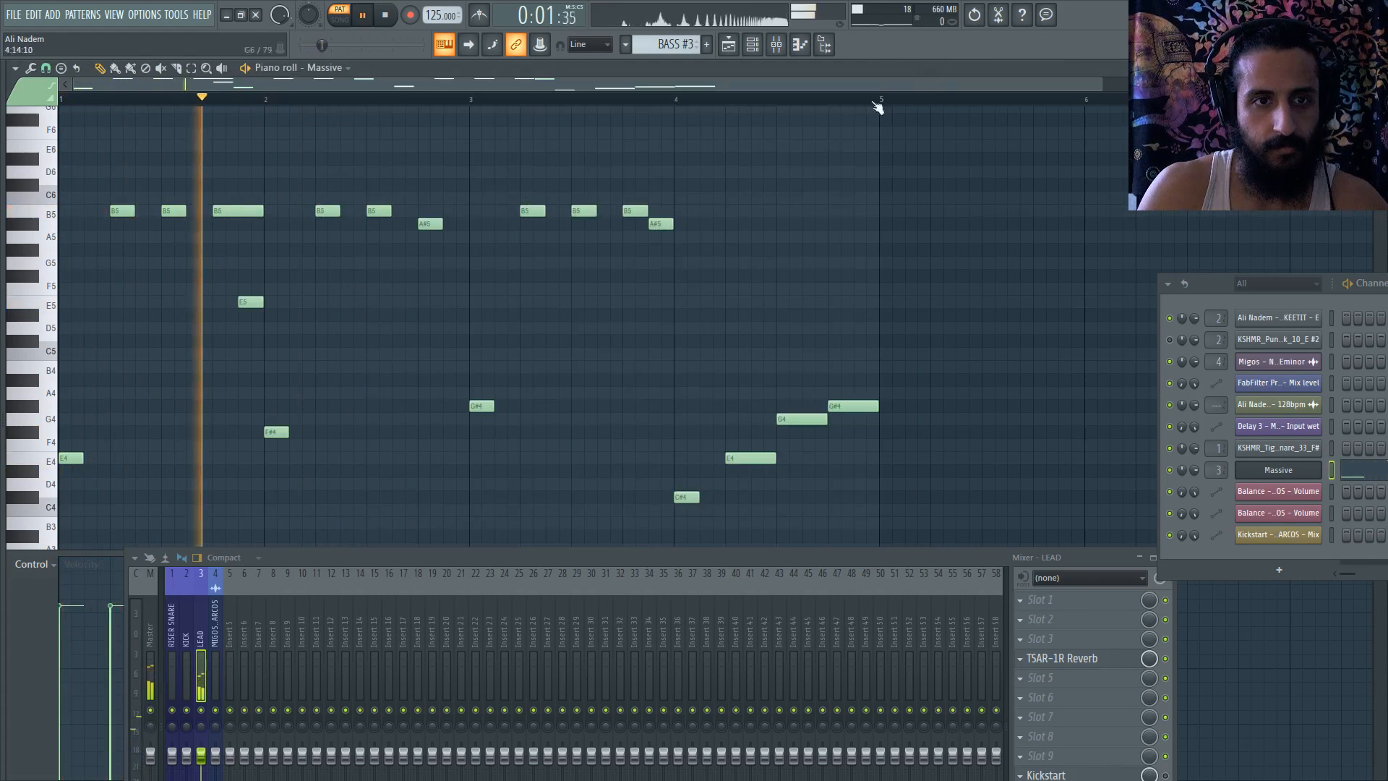
key("space")
- Try raising bar 1's E5 to A#5 and adding a C#6 at the end of bar 2, then undo both edits
left_click_drag(253, 303, 254, 228)
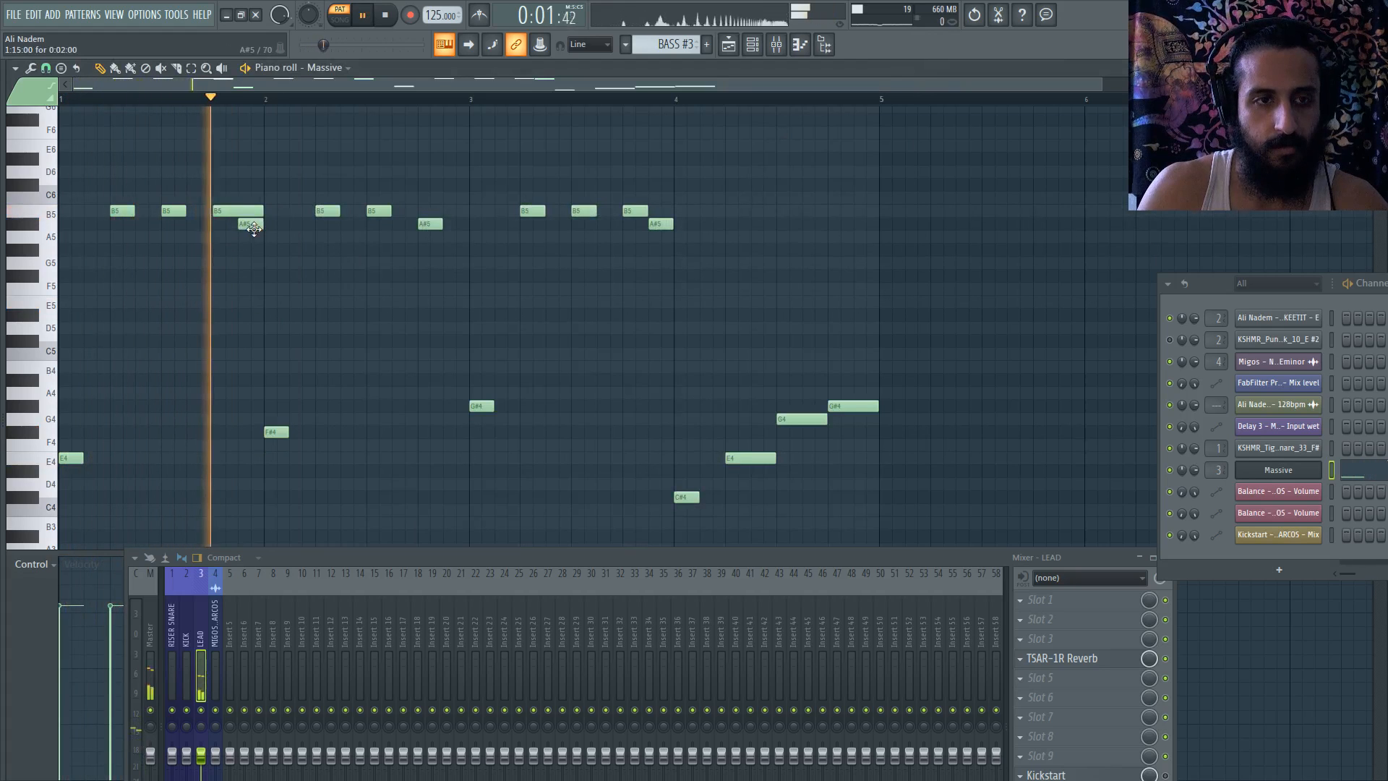
left_click(451, 185)
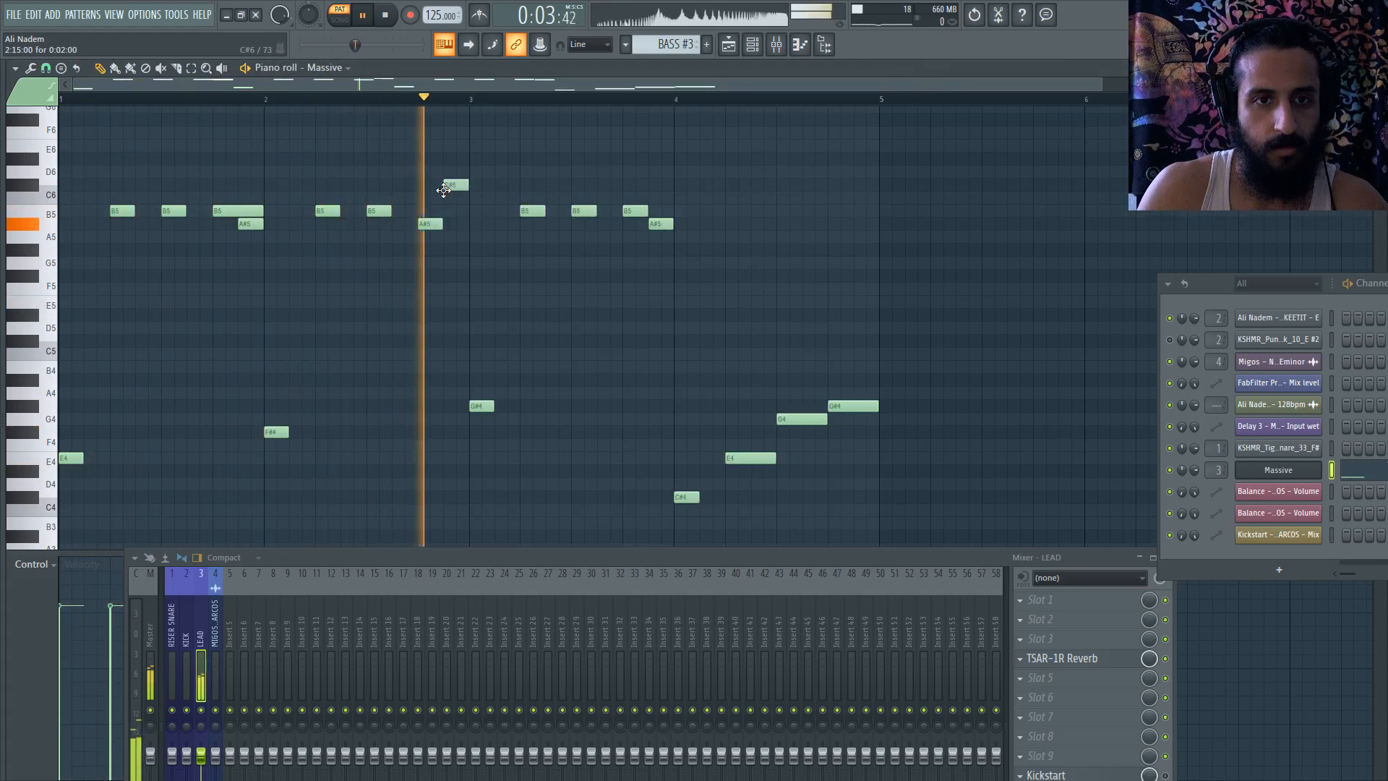
key("space")
key("space")
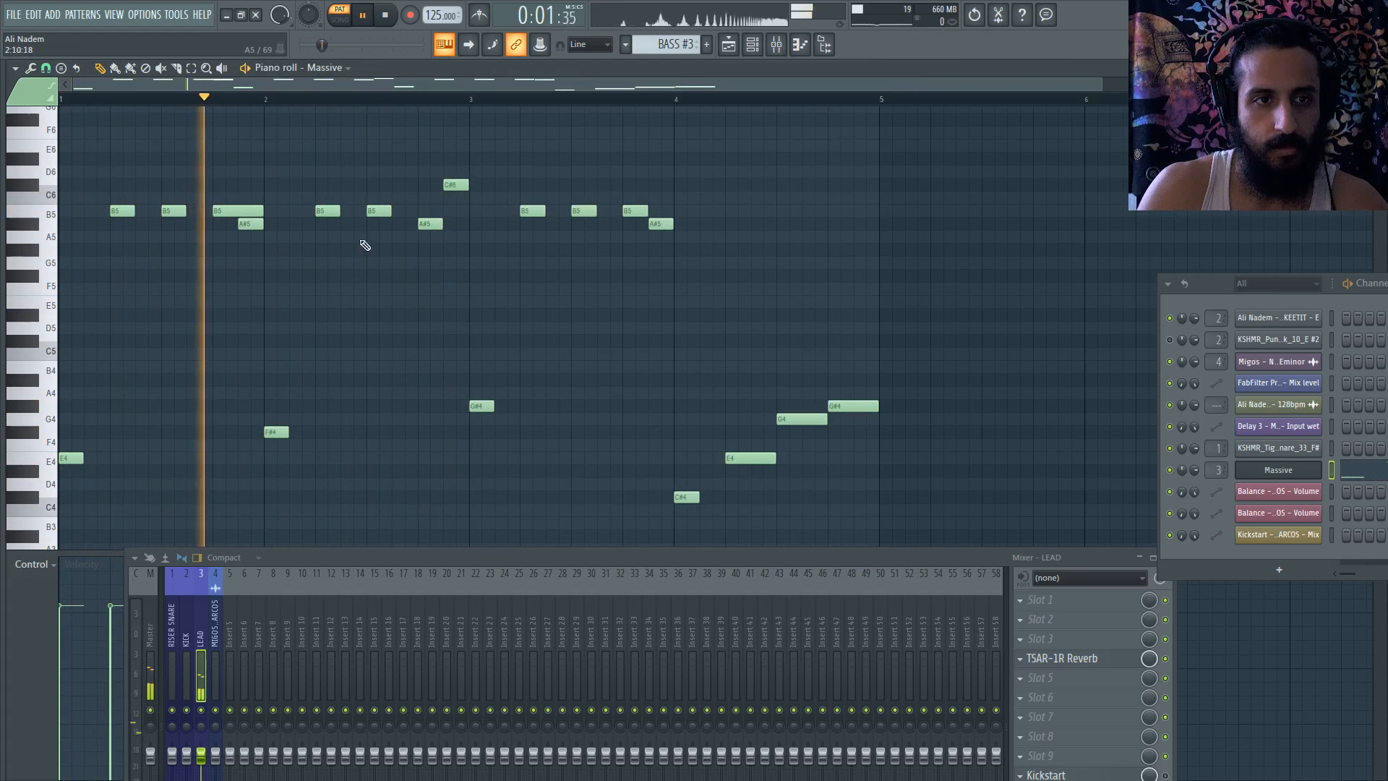
key("ctrl+z")
key("ctrl+z")
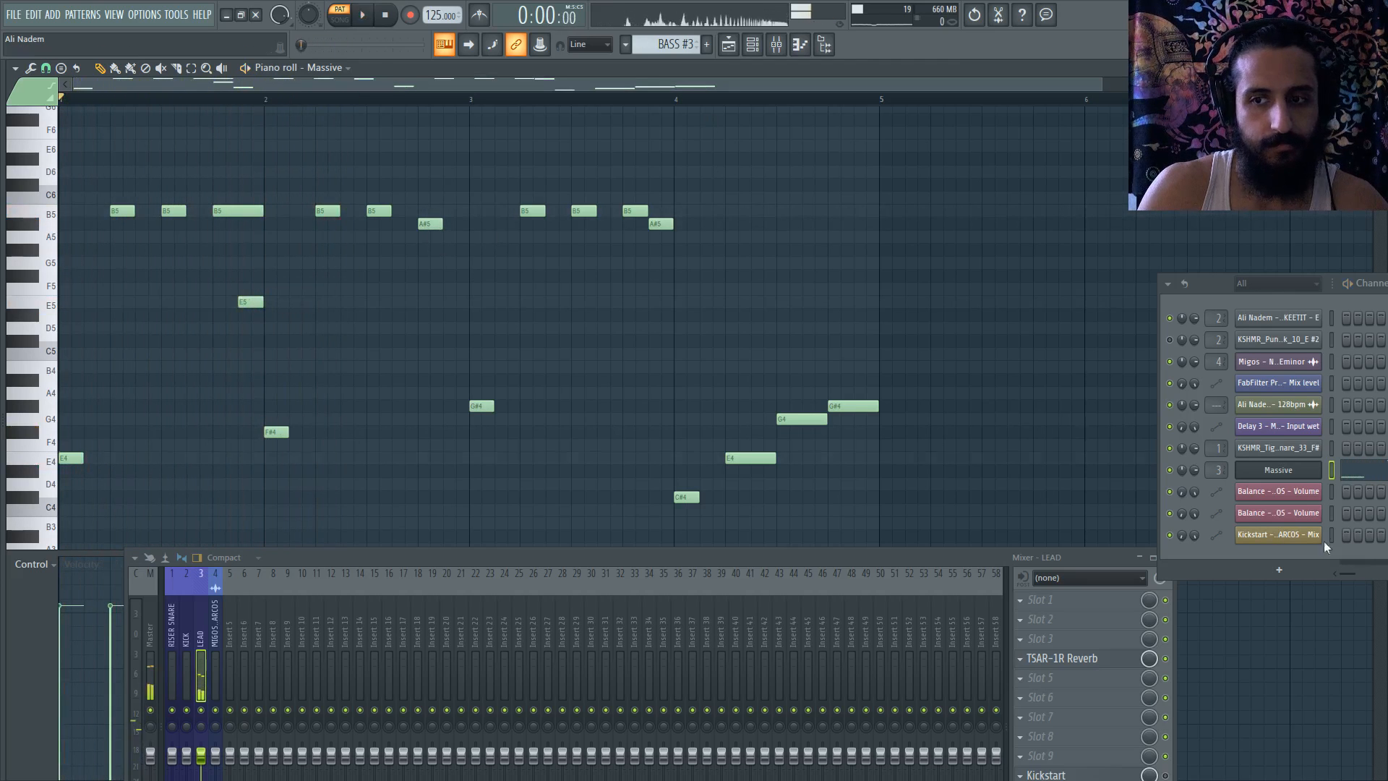
- Set the Massive lead's glide time to 16
left_click(1278, 470)
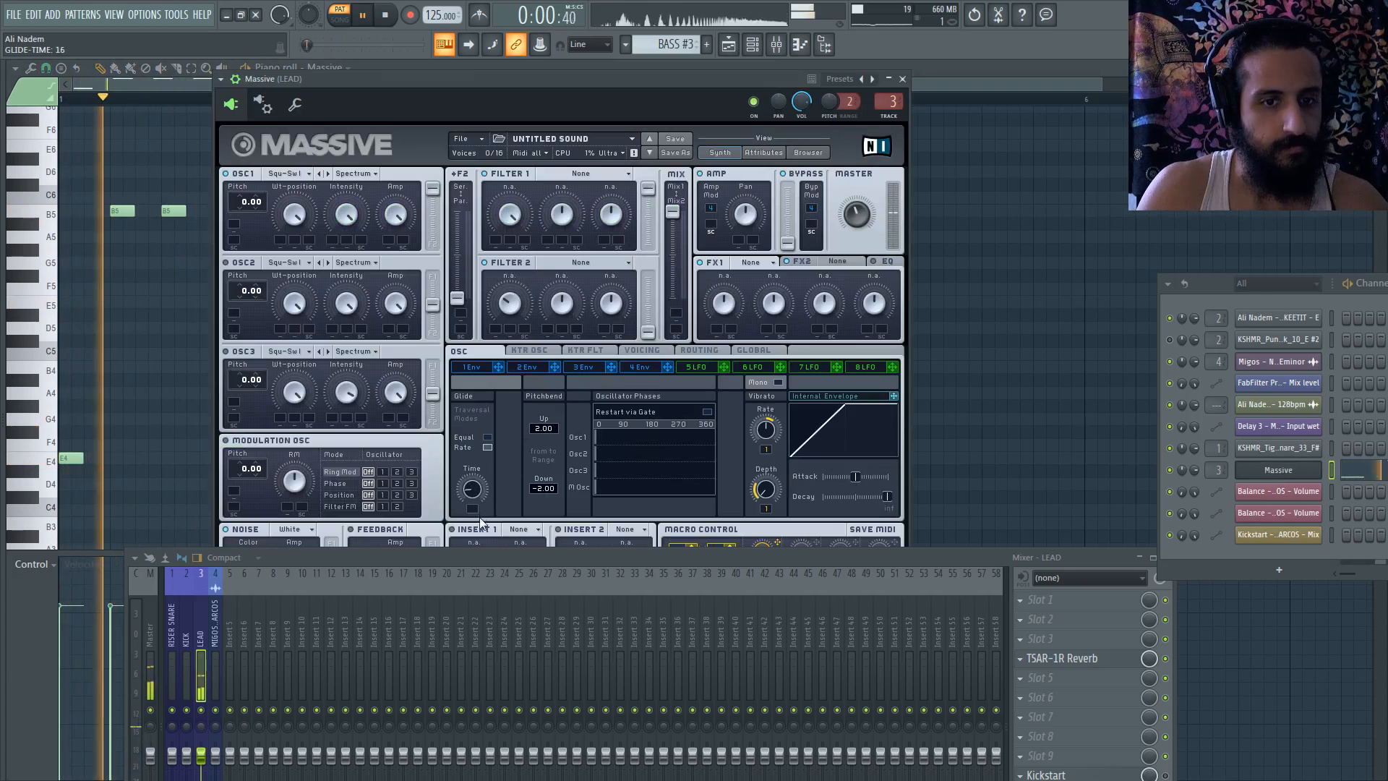
key("Escape")
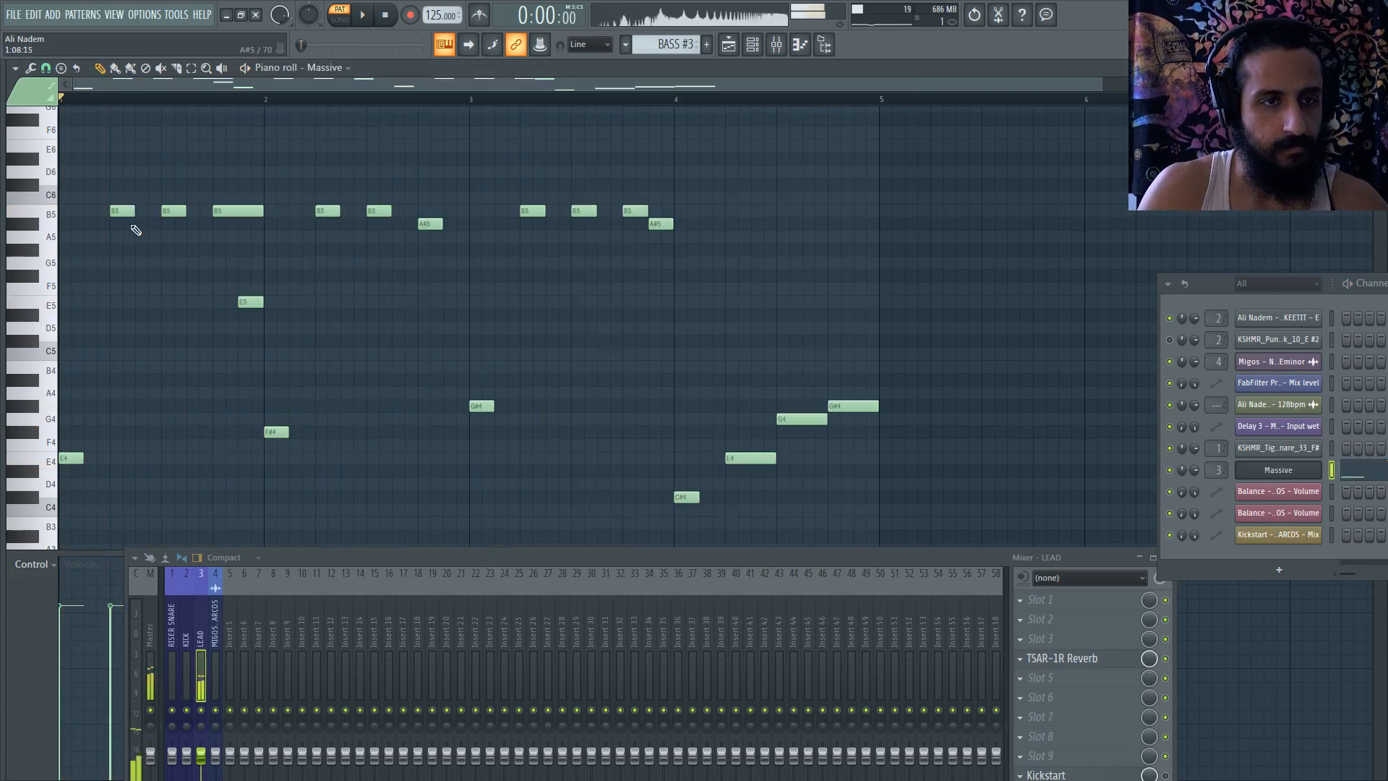
- Try shifting bar 1's first B5 slightly later and its long B5 slightly earlier against the metronome, then undo both moves
scroll(94, 203, "up", 3)
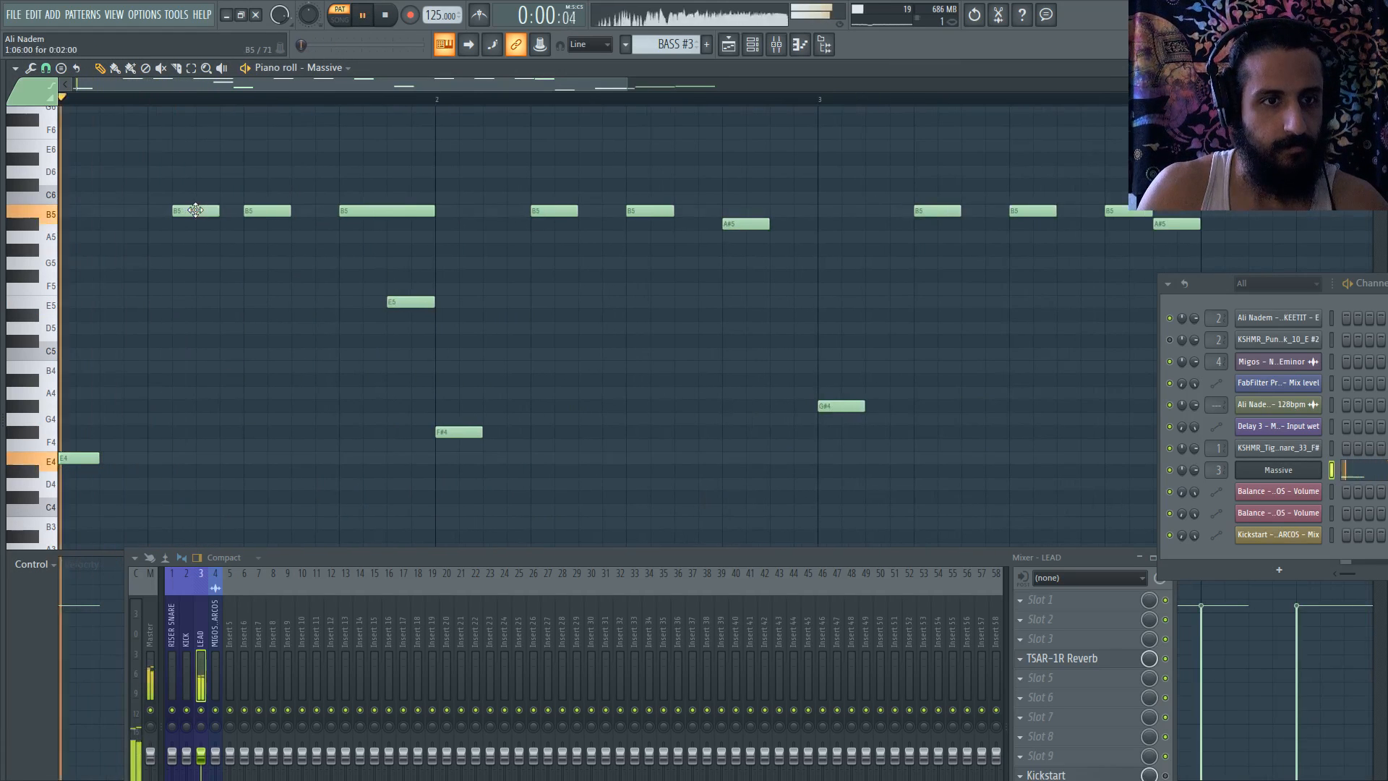
key("space")
key("space")
left_click(479, 16)
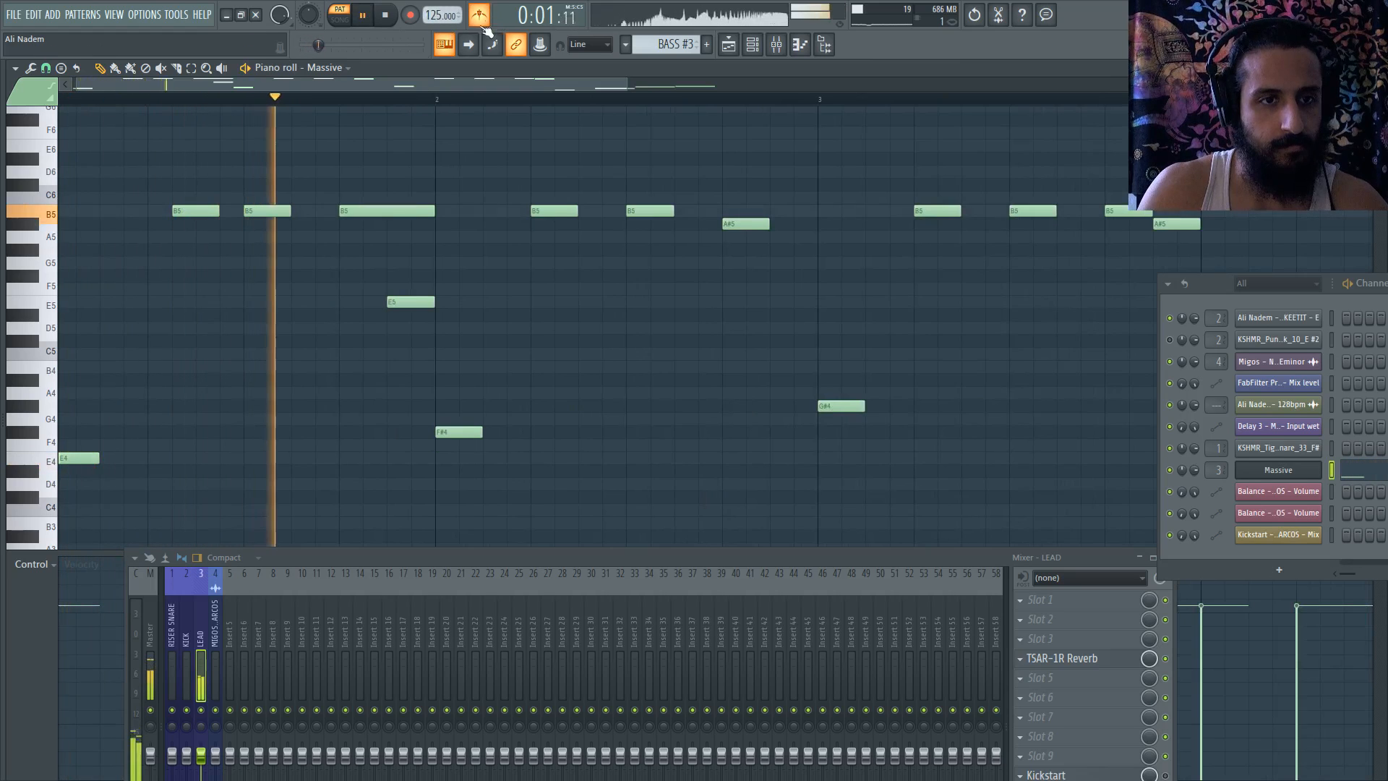
left_click_drag(346, 211, 323, 211)
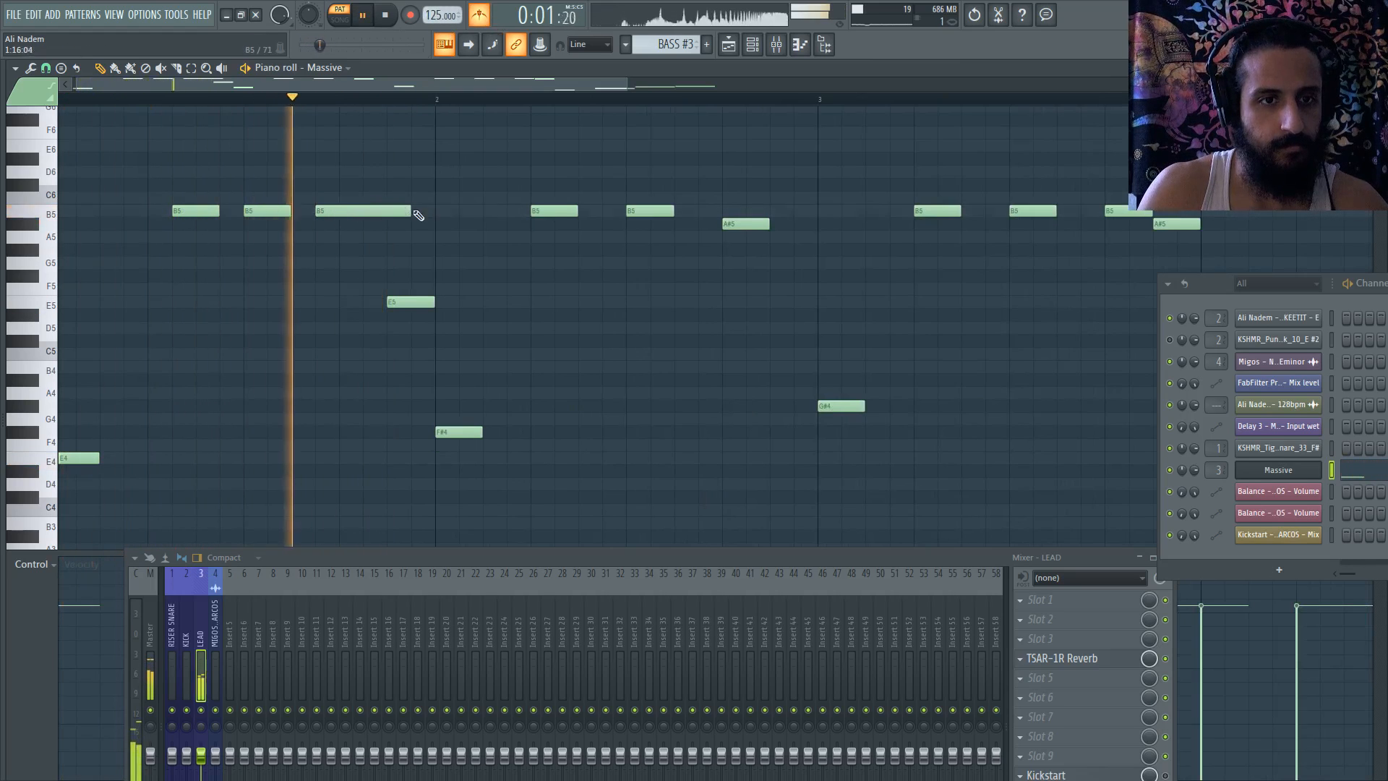
key("ctrl+alt+z")
key("ctrl+alt+z")
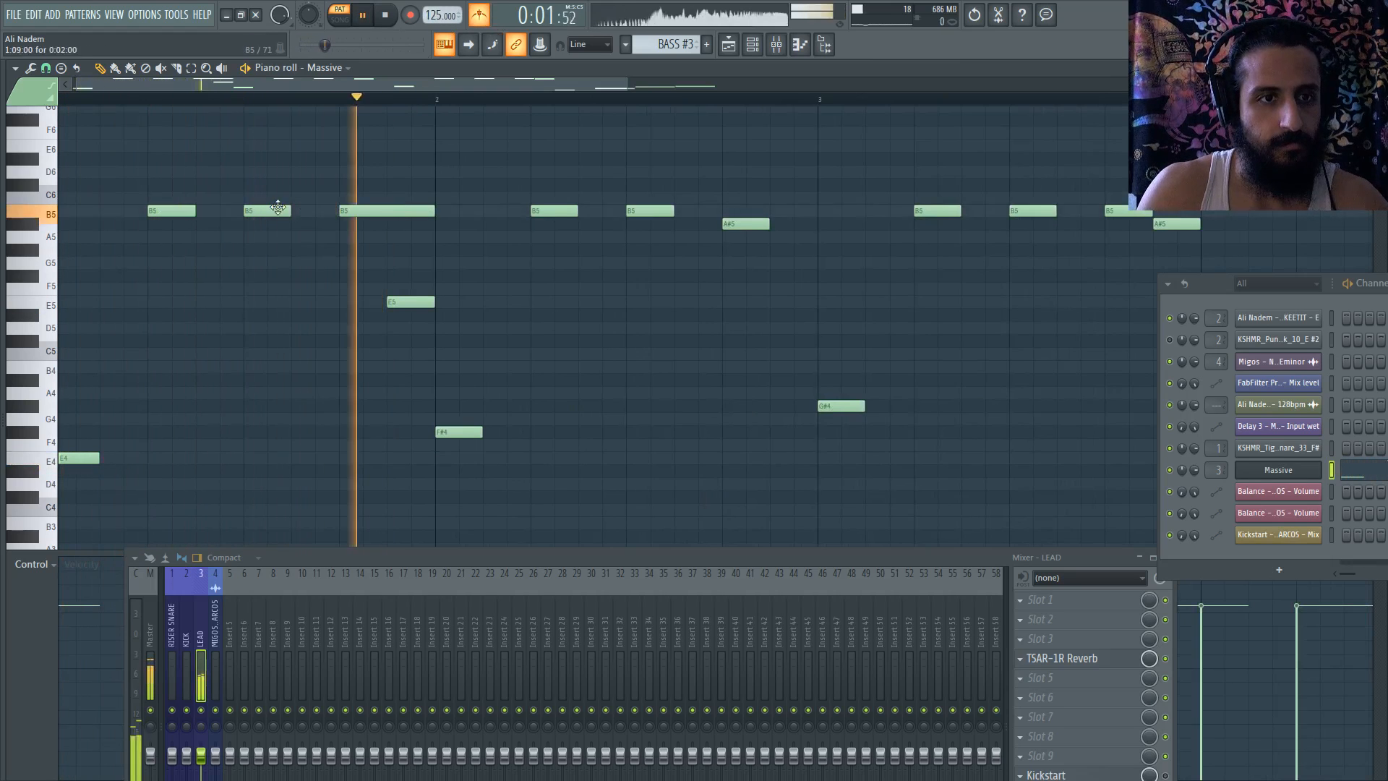
key("space")
key("space")
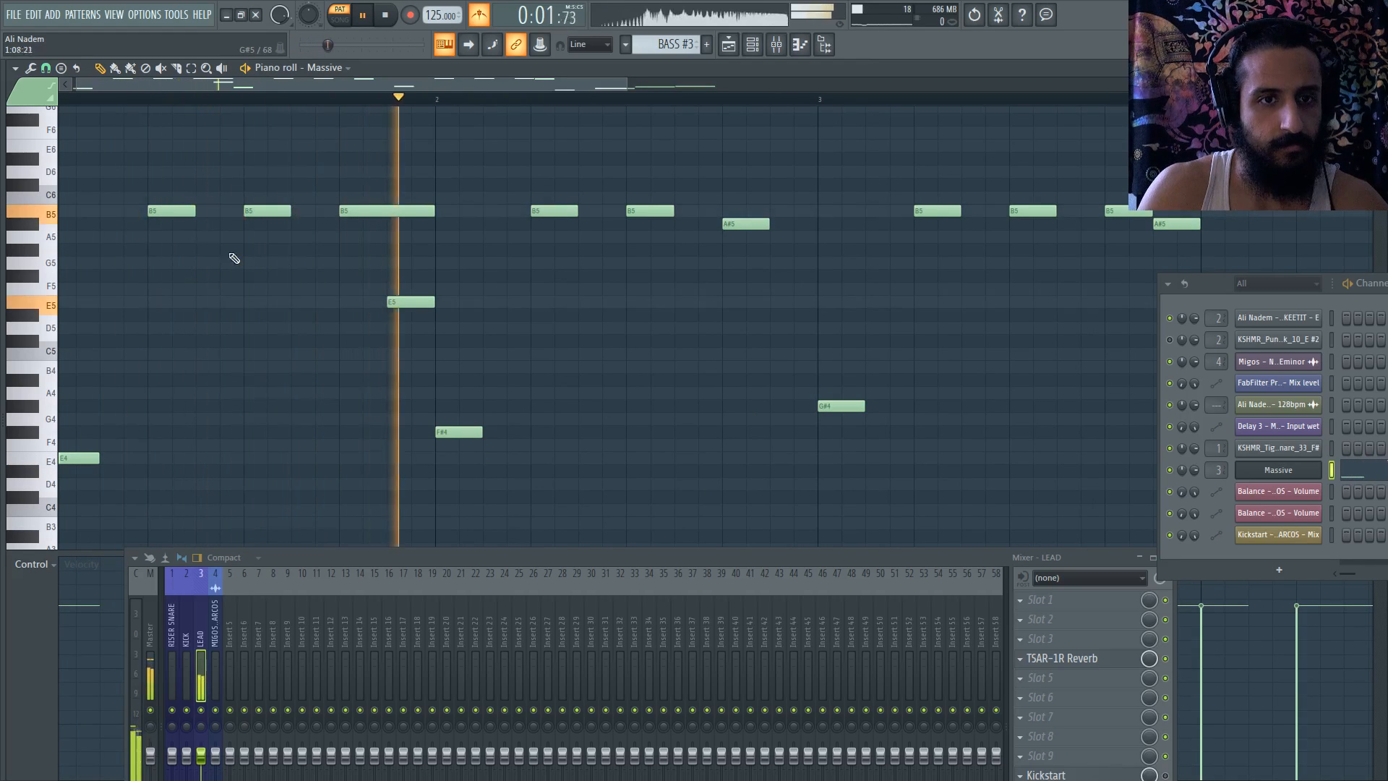
left_click(479, 15)
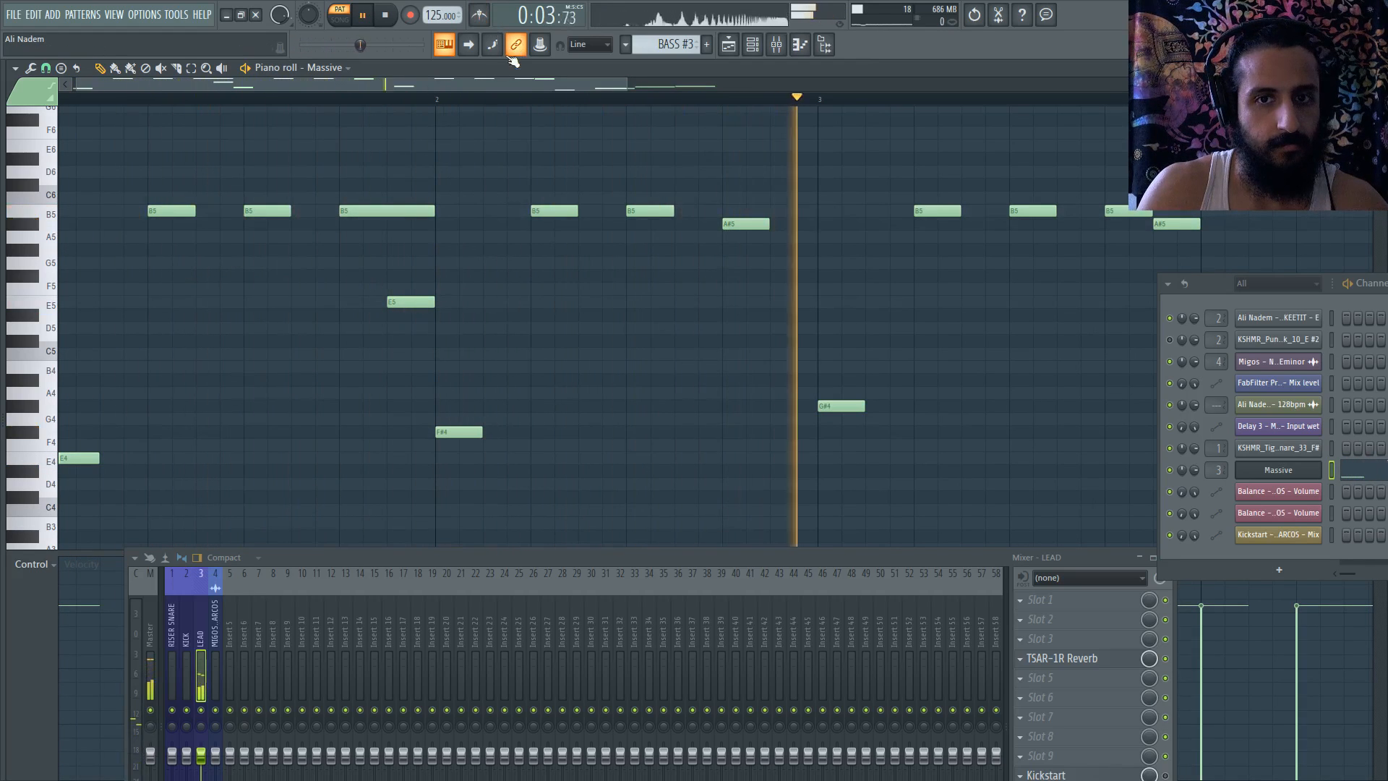
- Raise the A#5 note at the end of bar 3 to C#6 and play the melody
scroll(620, 215, "down", 3)
left_click_drag(670, 224, 670, 176)
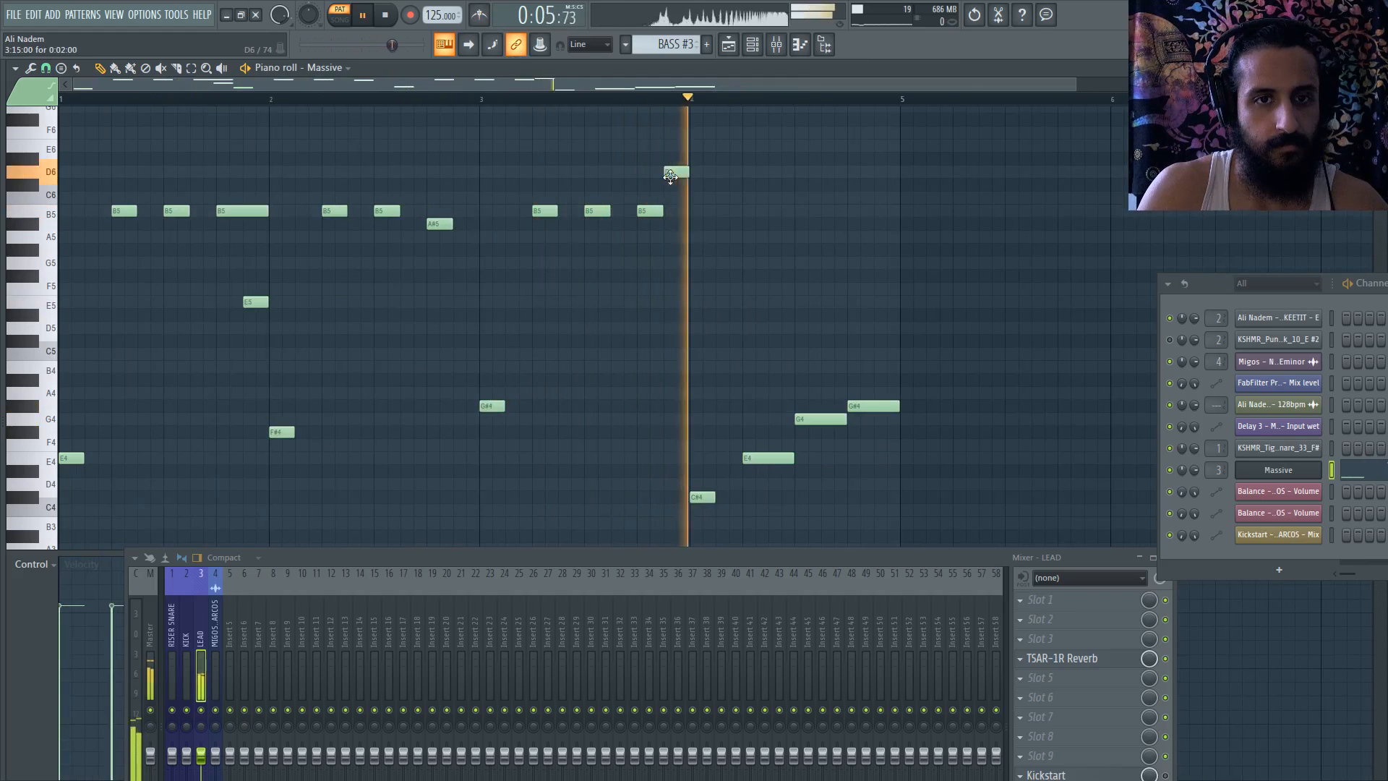
key("space")
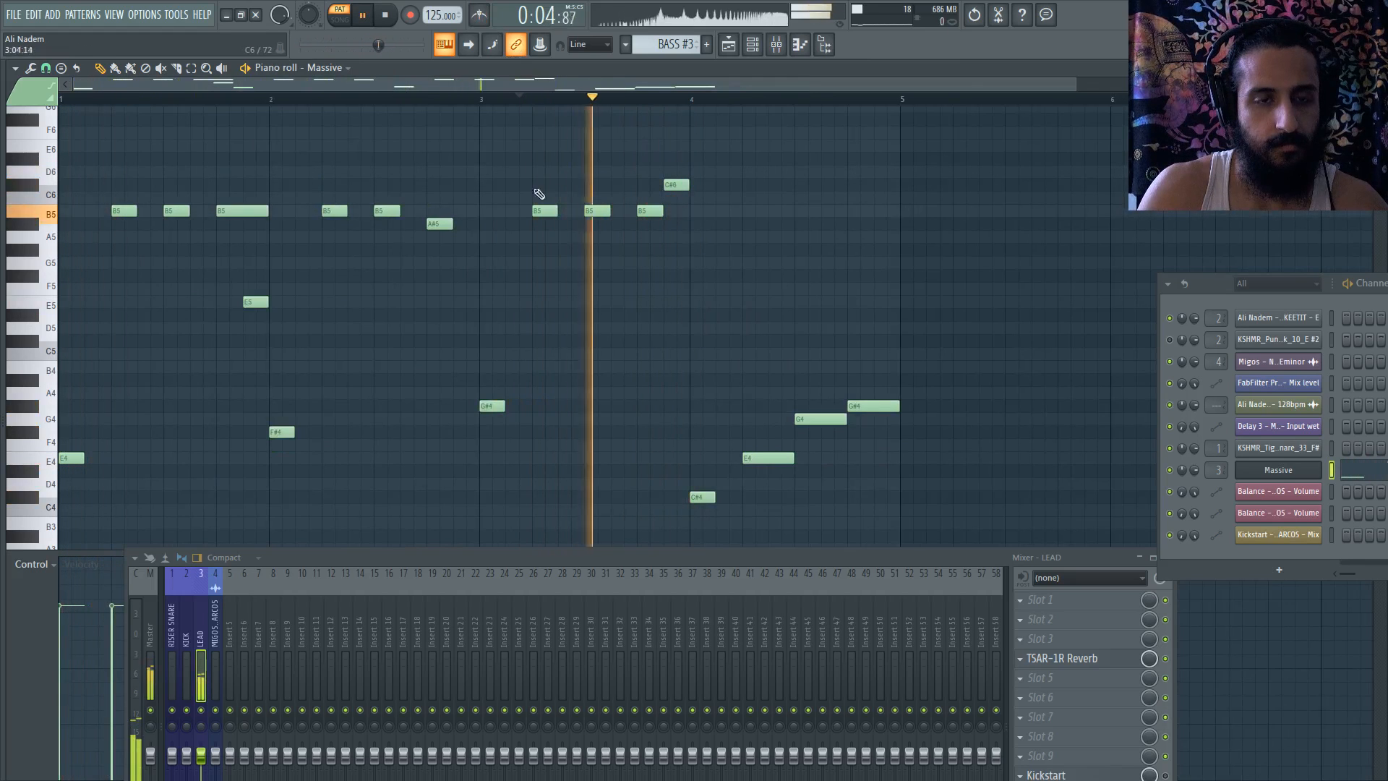
- Replace the E4, G4 and G#4 notes in bar 4 with a B5 note on beat 2
scroll(540, 208, "down", 2)
key("space")
left_click(754, 172)
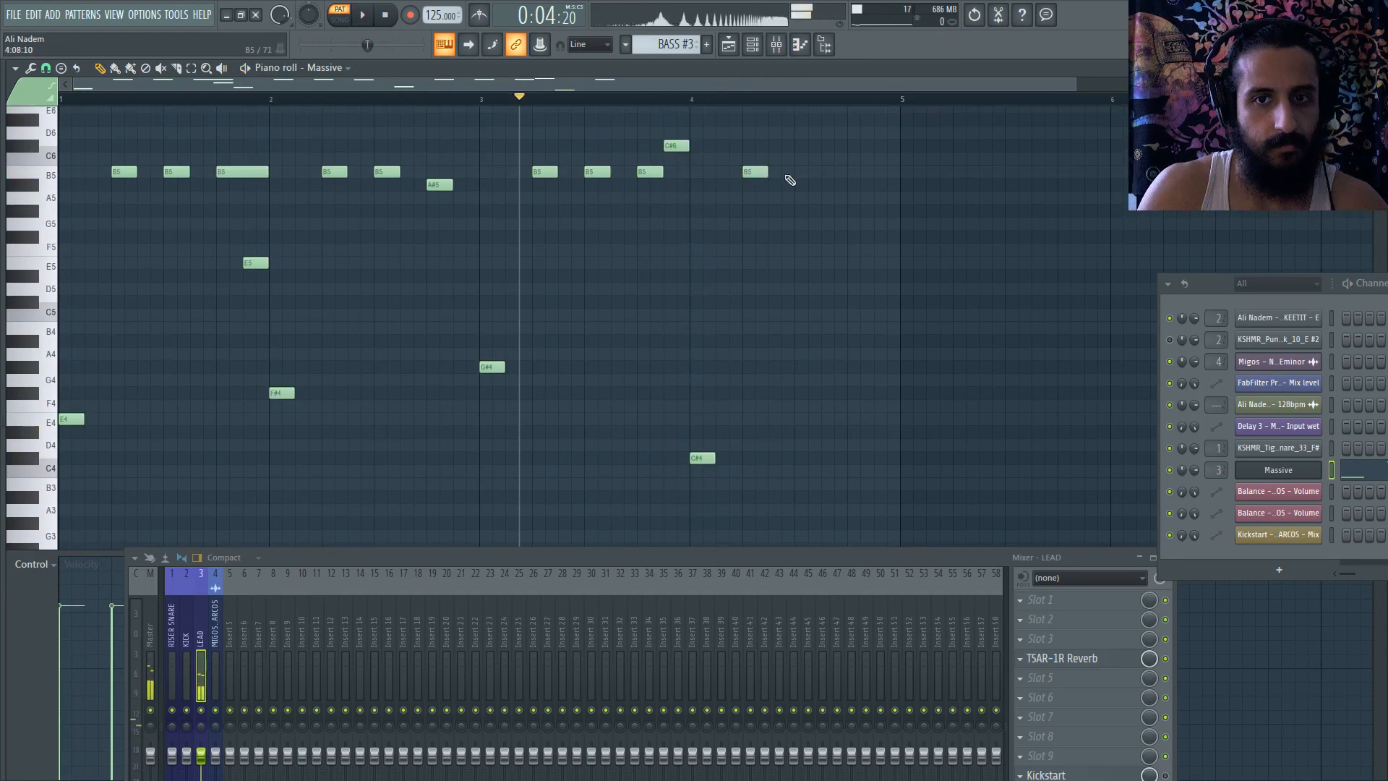
- Shorten the attack of Massive's envelope 4 and set its decay level to 94
left_click(1244, 471)
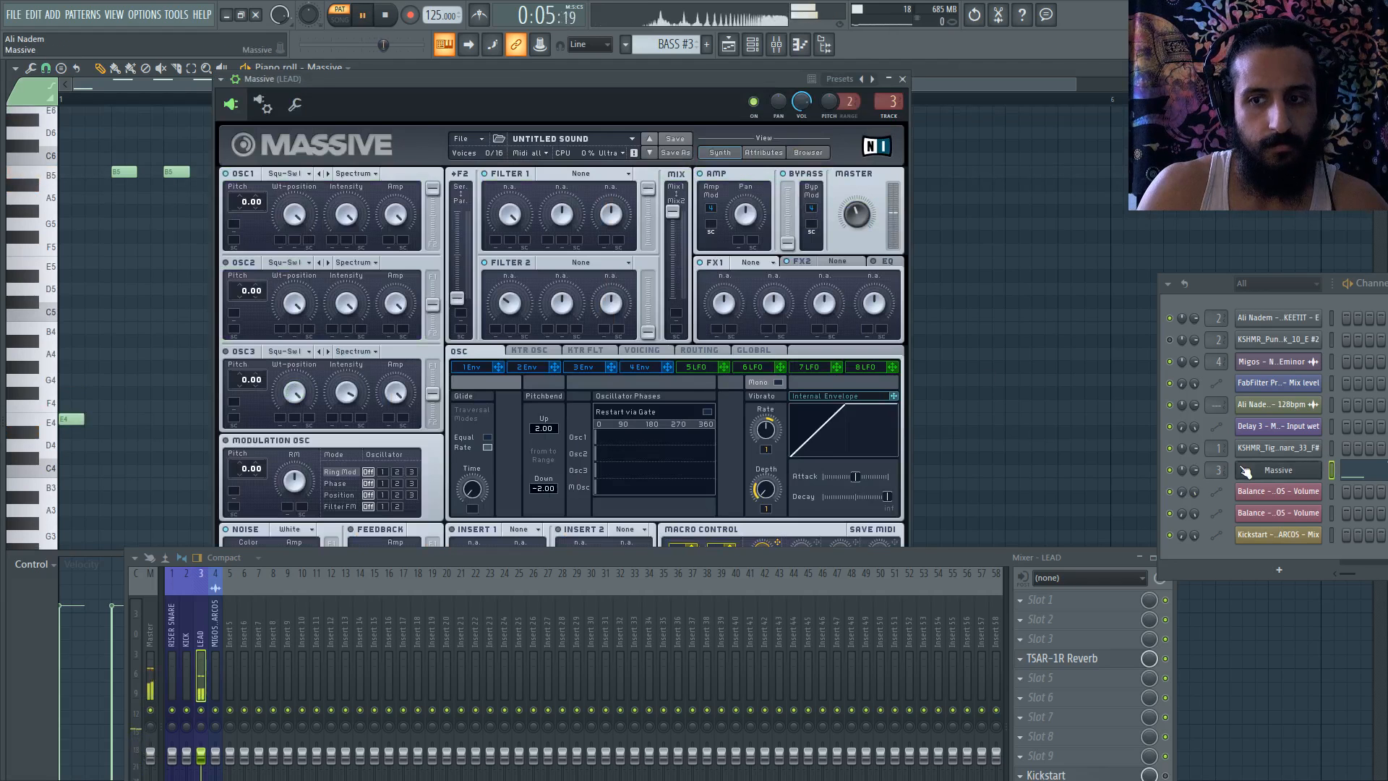
left_click(639, 367)
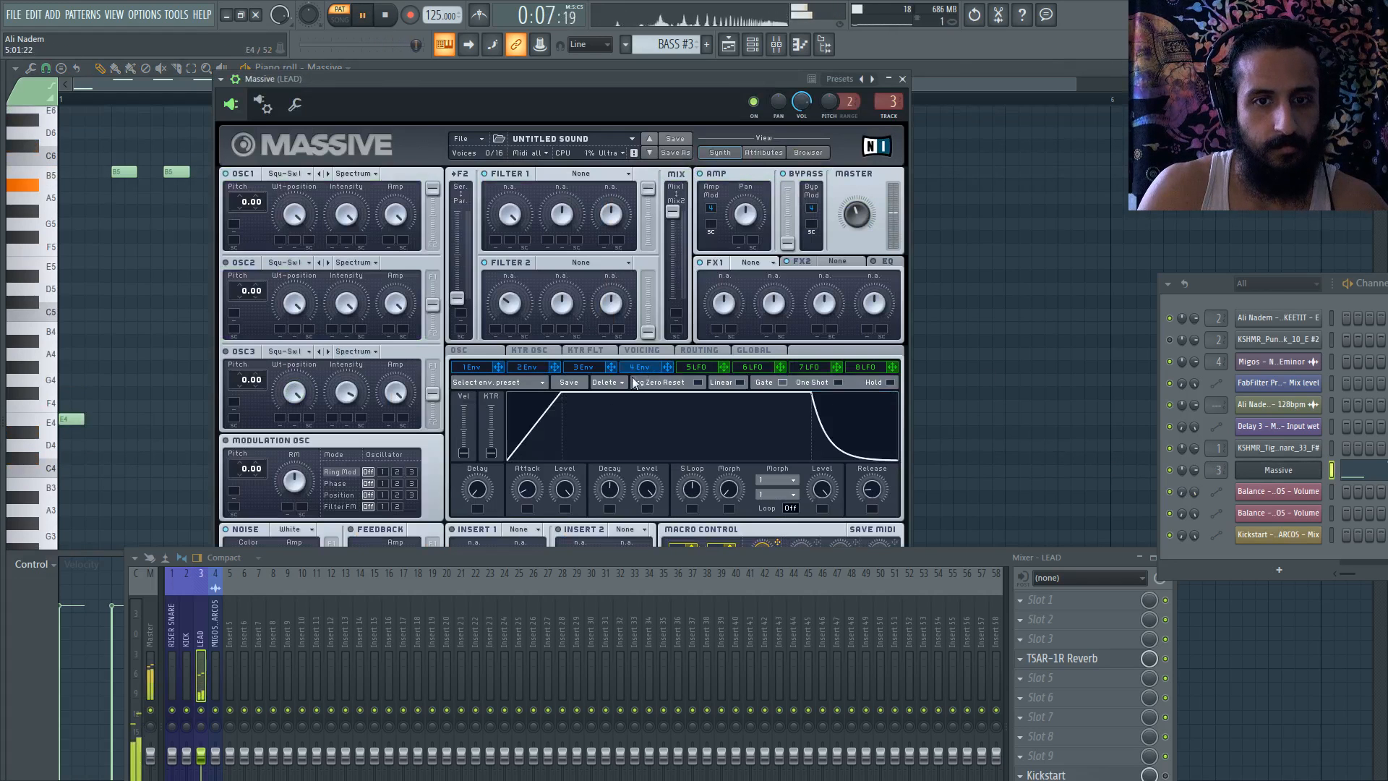
mouse_move(647, 490)
left_mouse_down()
mouse_move(639, 551)
mouse_move(641, 496)
left_mouse_up()
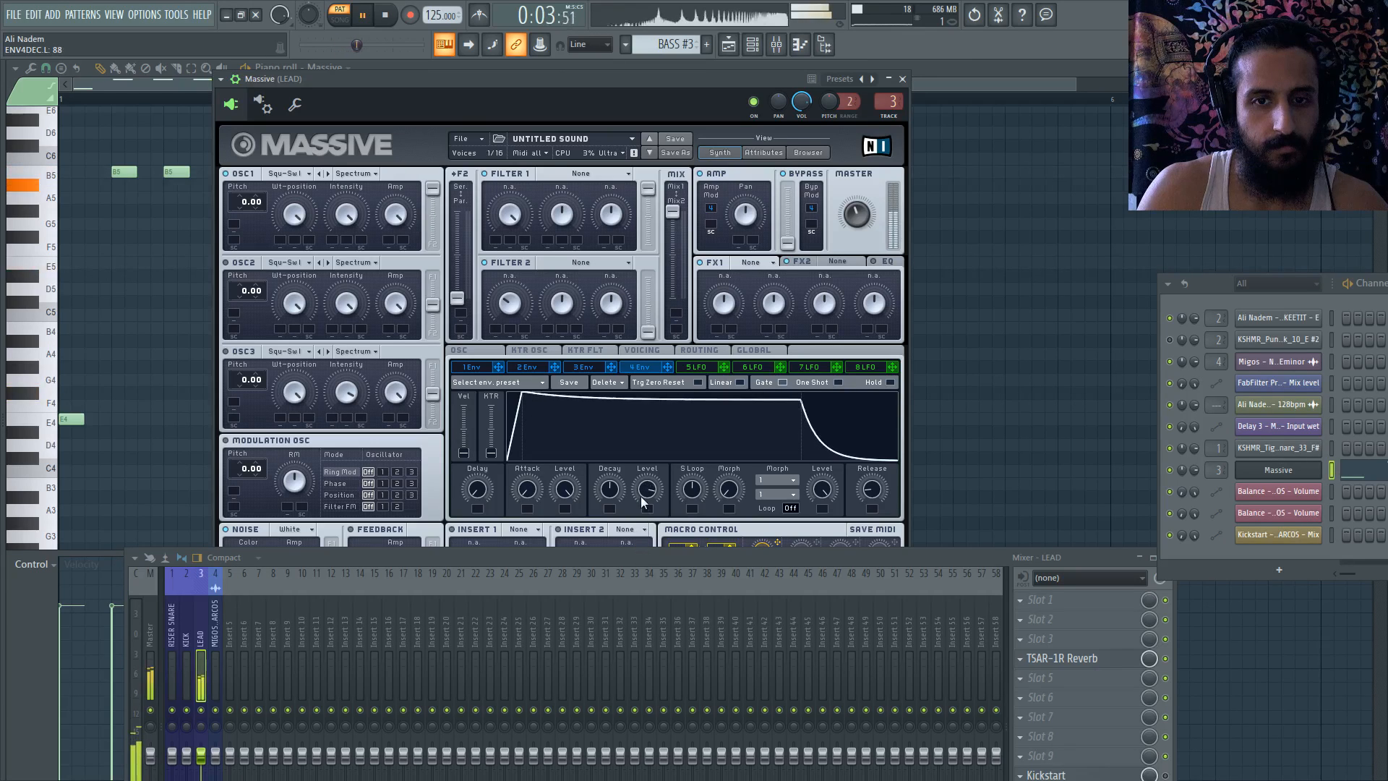
- Stop playback and modulate OSC1's pitch by 12.00 with Massive's envelope 1, setting that envelope's attack to 0
left_click(466, 351)
left_click(469, 367)
key("space")
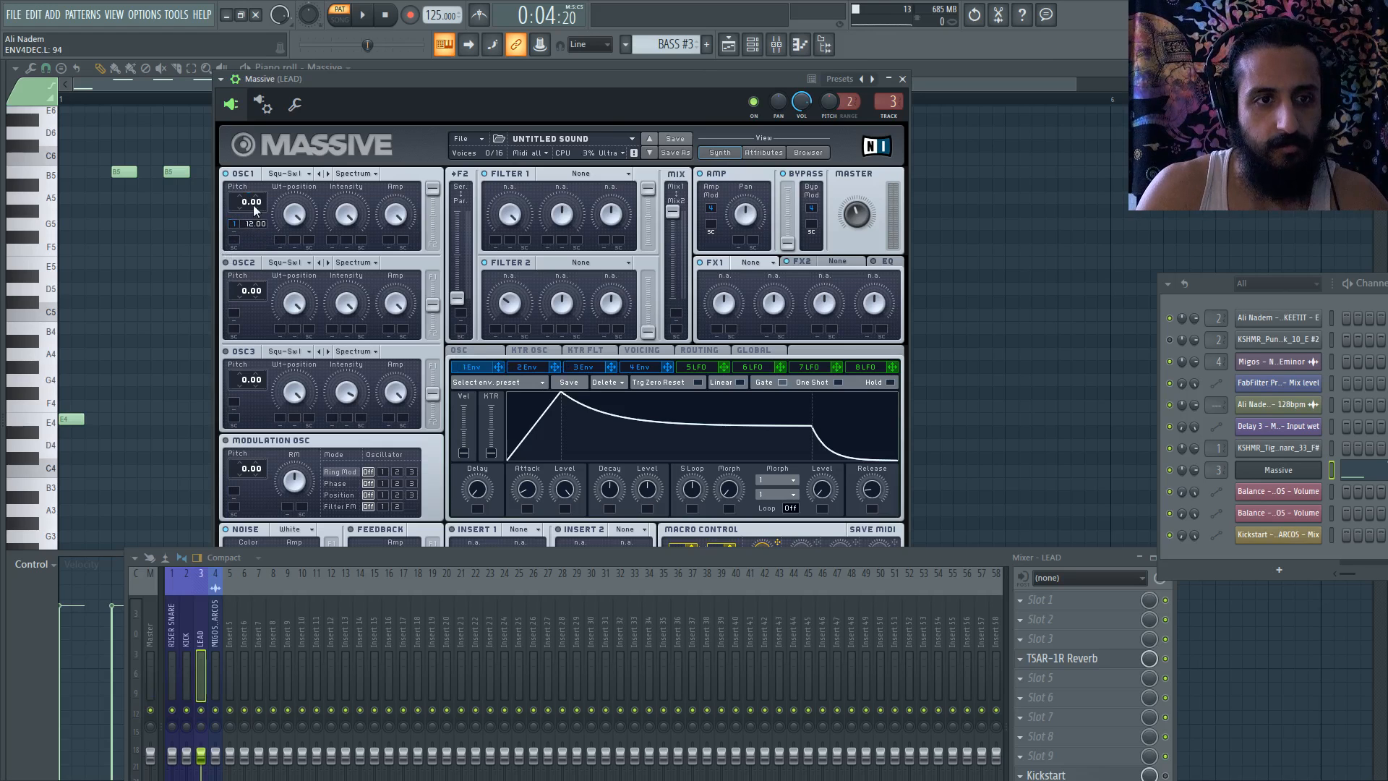
left_click_drag(574, 563, 572, 597)
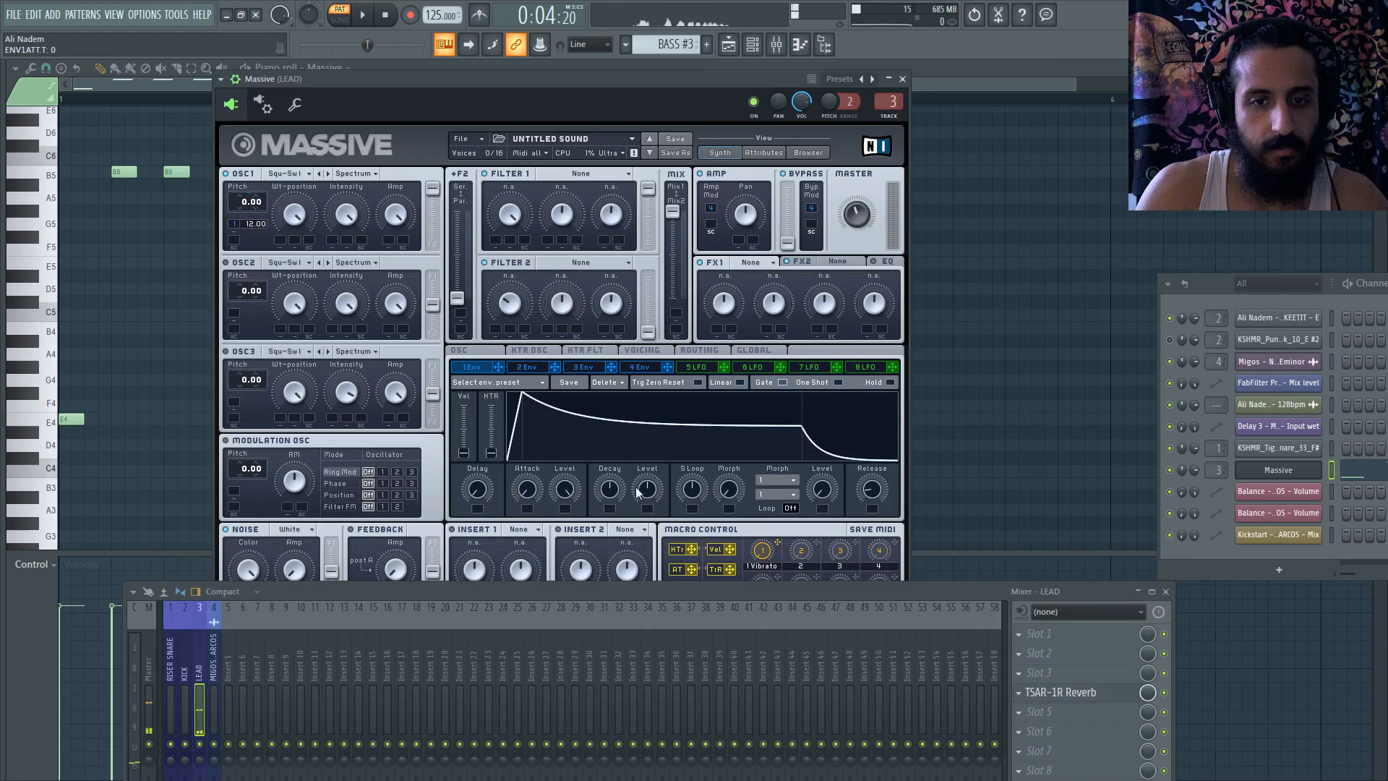
- Lower envelope 1's decay level to zero and shorten its decay time
left_click_drag(638, 491, 646, 619)
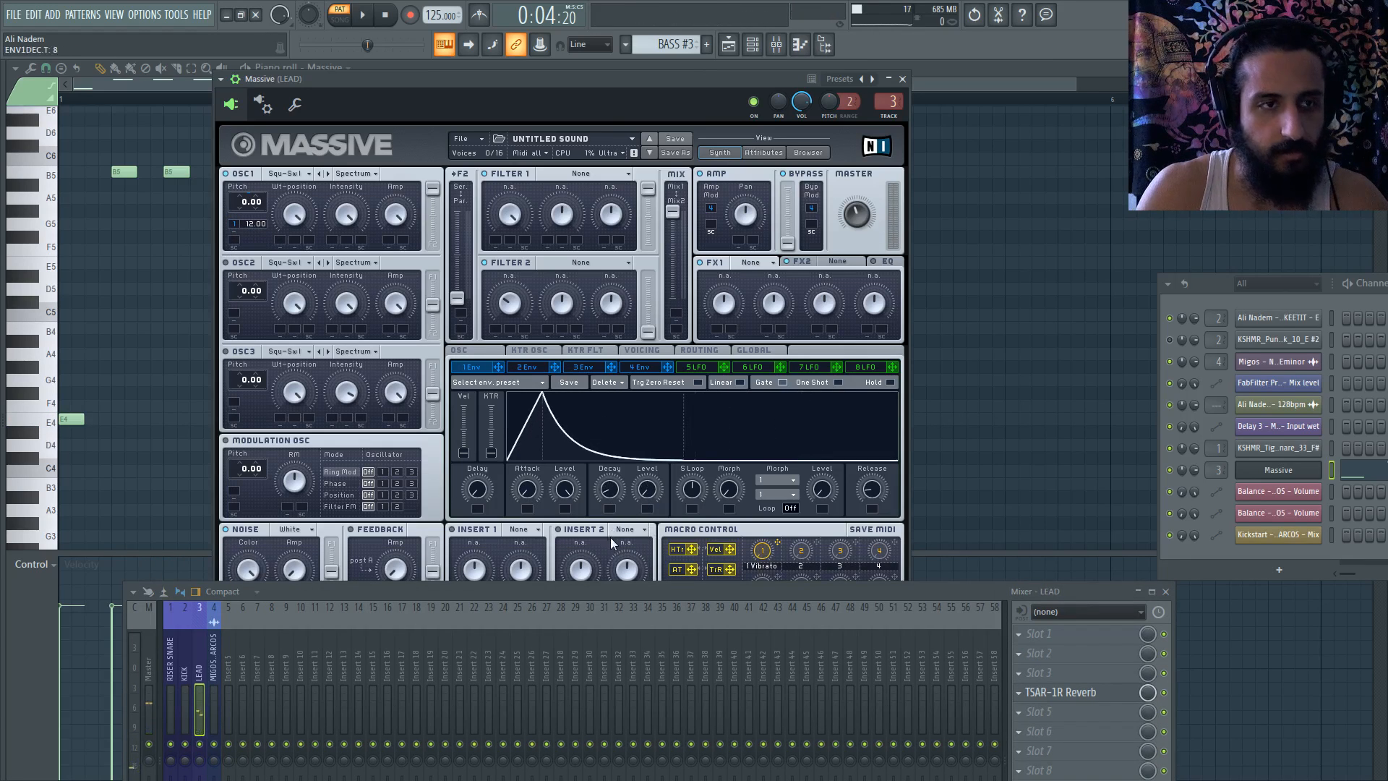
left_click_drag(611, 553, 609, 547)
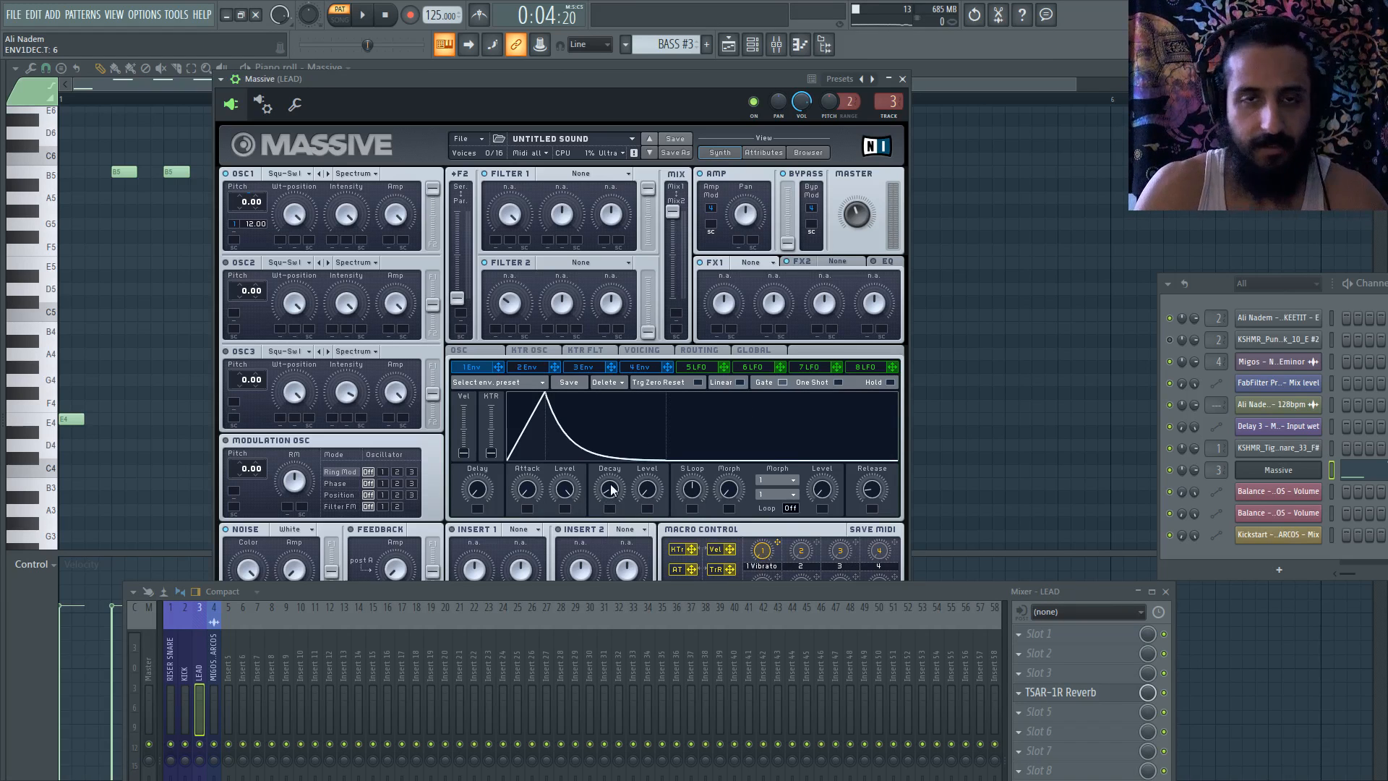
left_click_drag(611, 487, 612, 496)
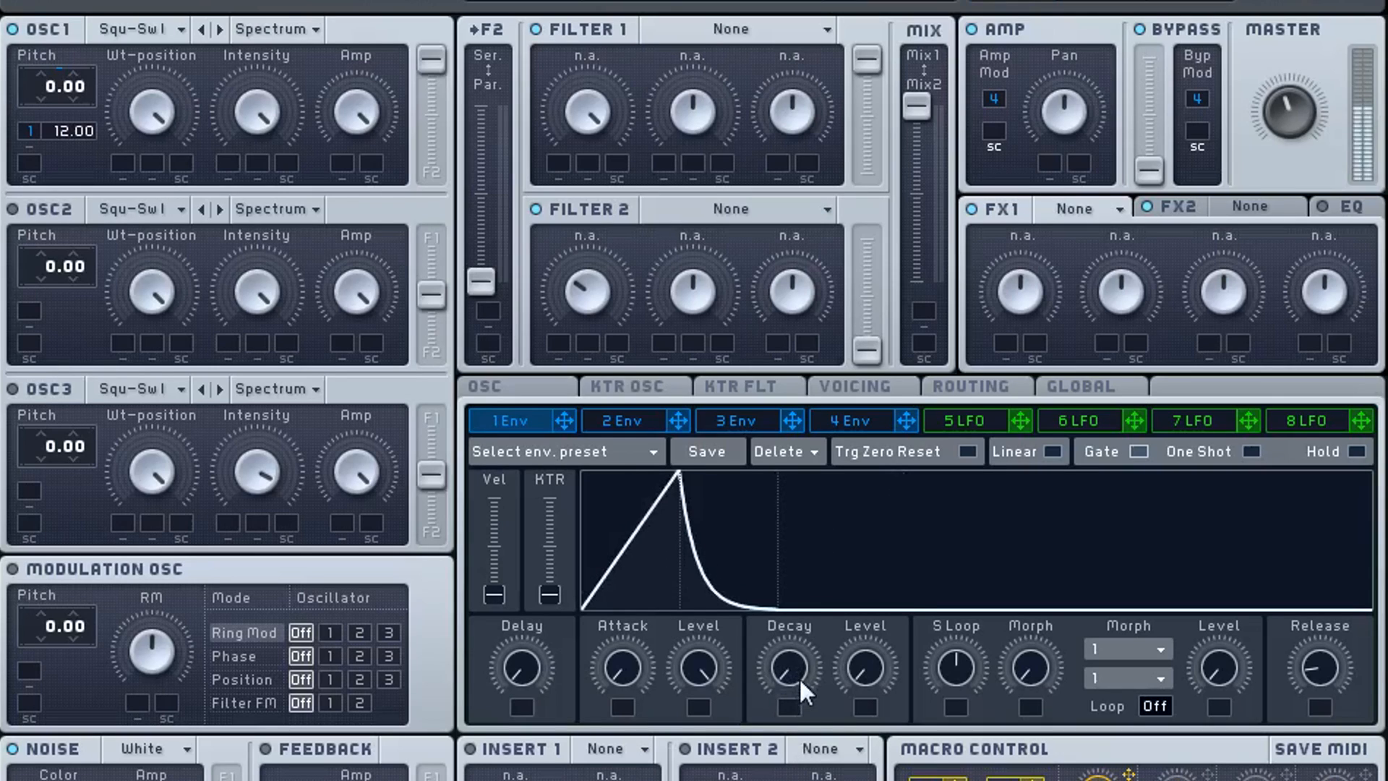
left_click_drag(800, 676, 786, 658)
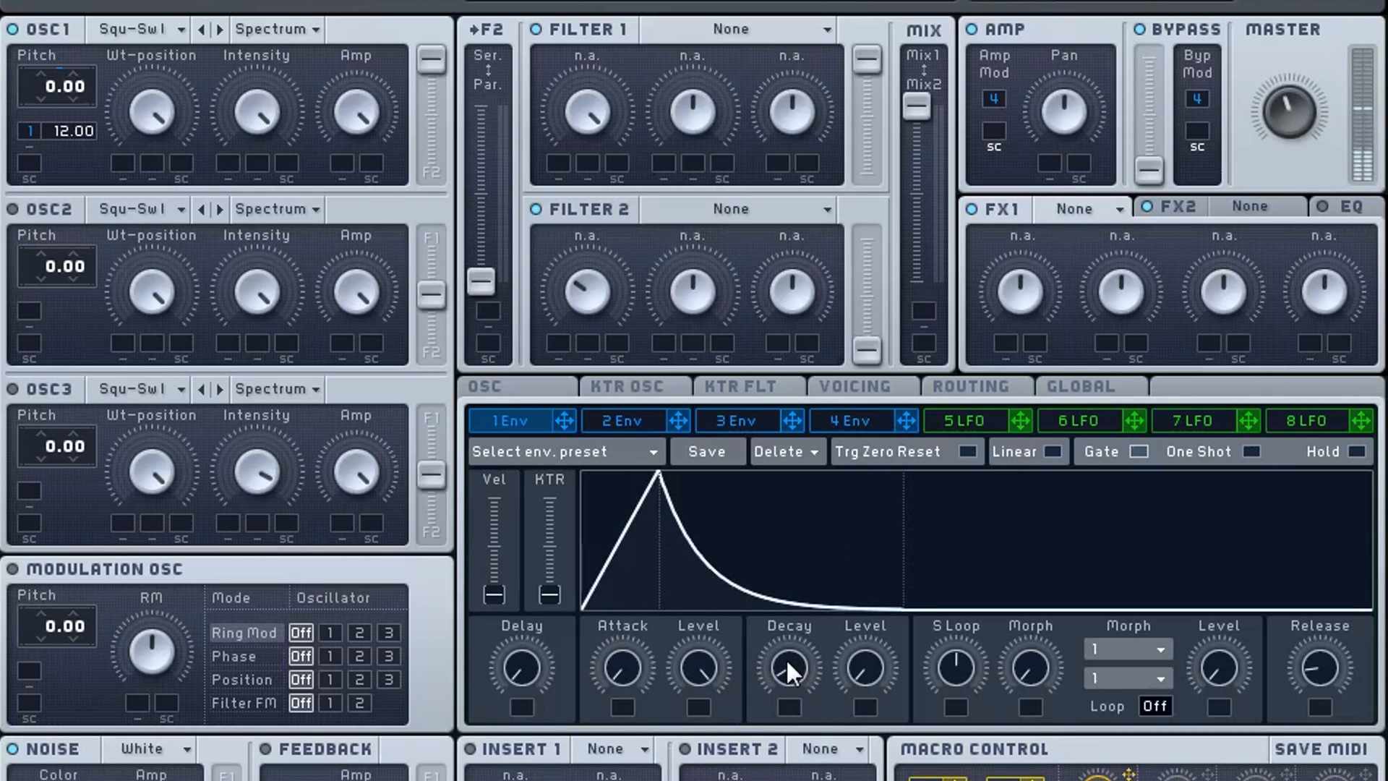
- Try the Delay effect in Massive's FX2 slot and adjust its dry/wet mix
left_click(1212, 208)
left_click(1229, 209)
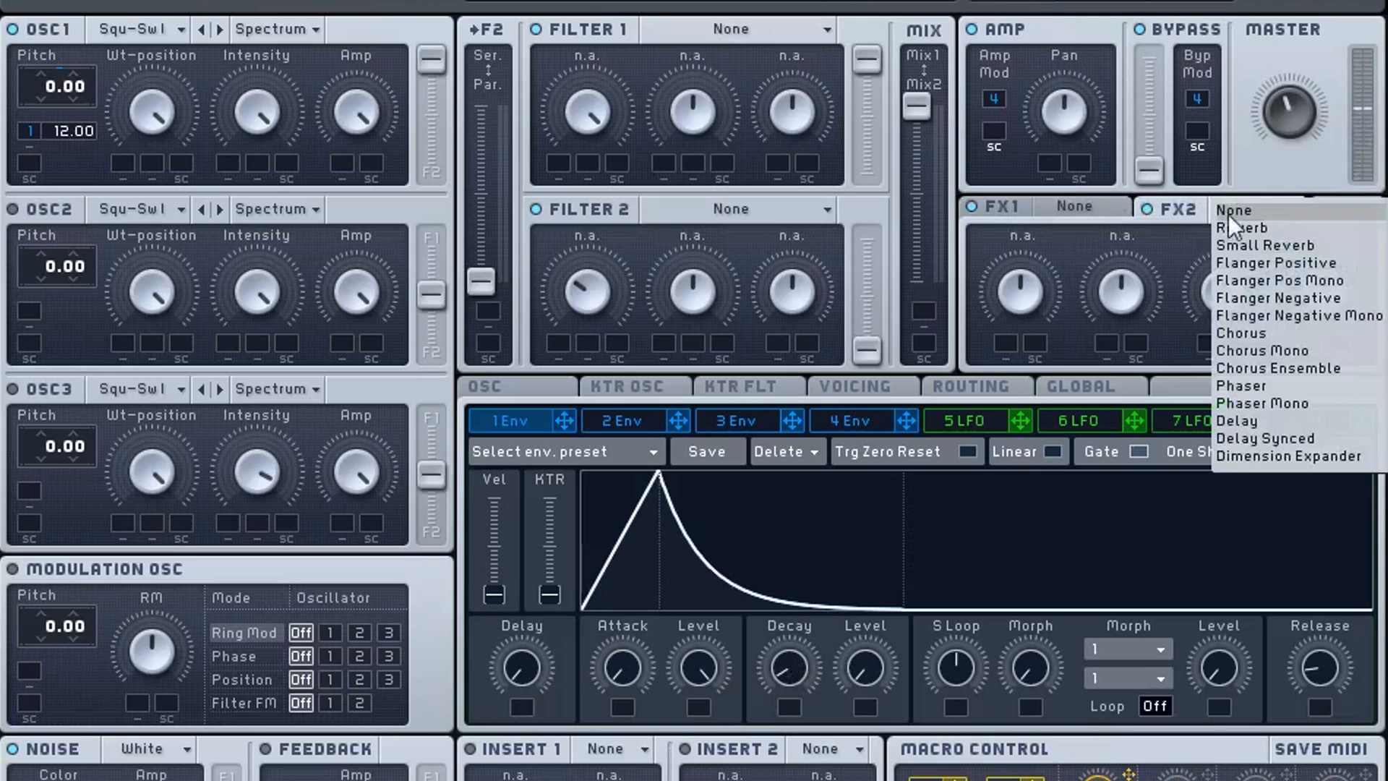
left_click(1256, 422)
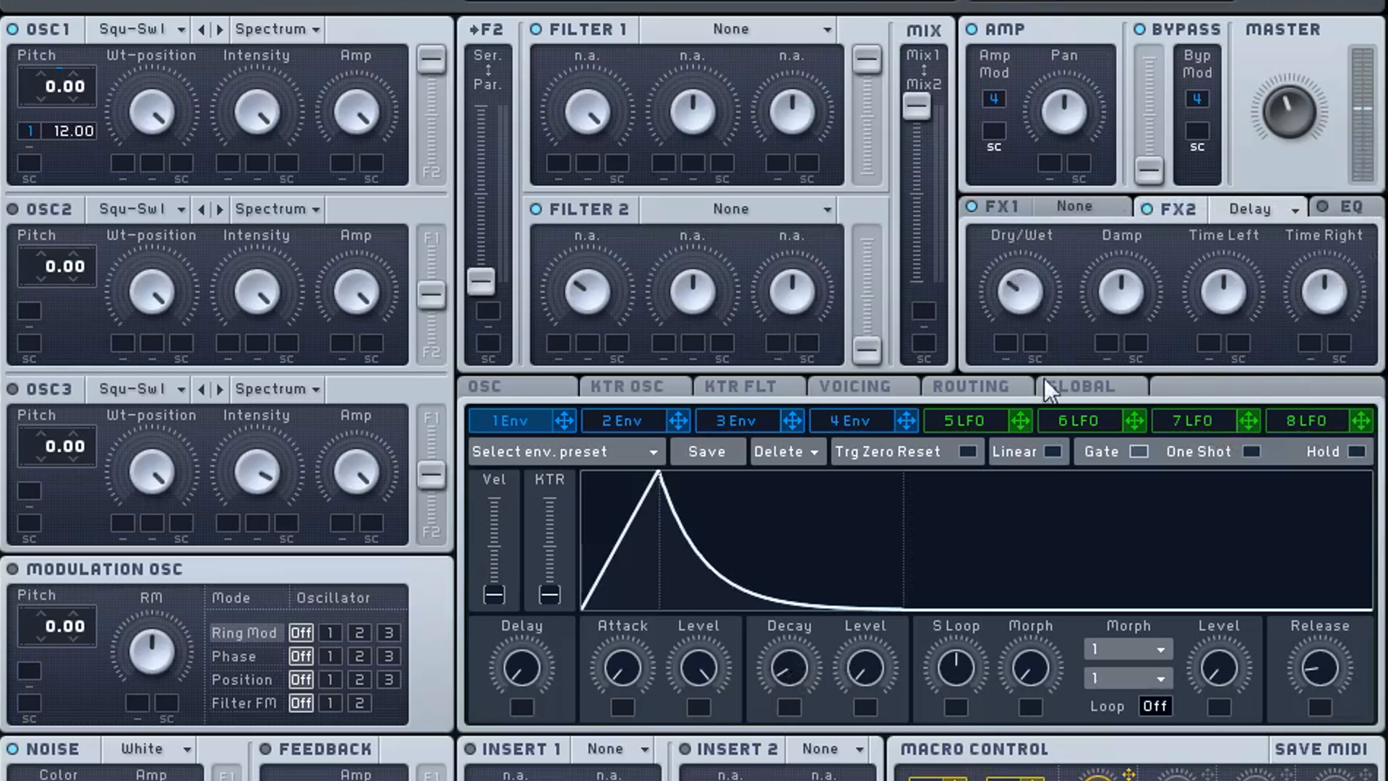
left_click_drag(1042, 375, 1039, 363)
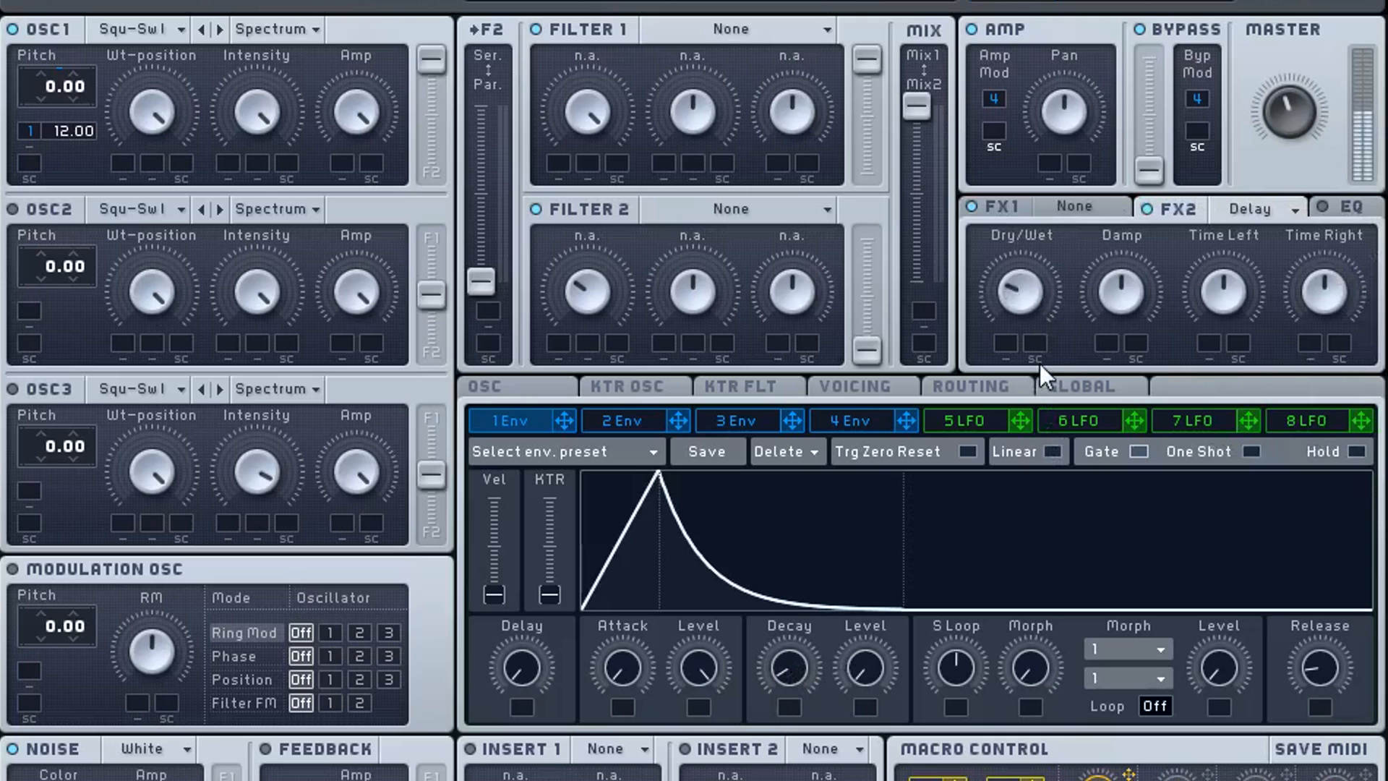
- Switch FX2 to Delay Synced and set the left delay to 1/4 and the right delay to 1/8
left_click(1239, 211)
left_click(1224, 418)
left_click(1237, 210)
left_click(1269, 445)
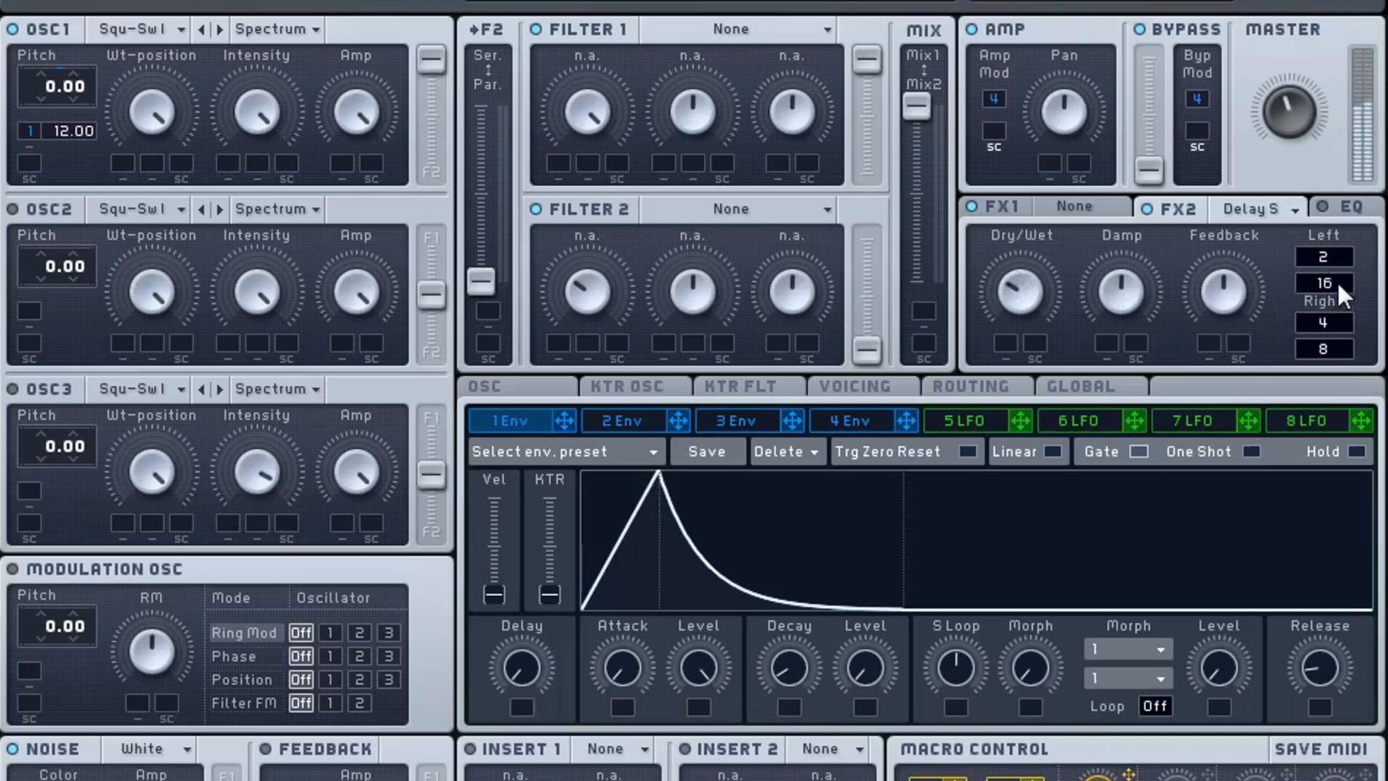
left_click_drag(1334, 255, 1333, 350)
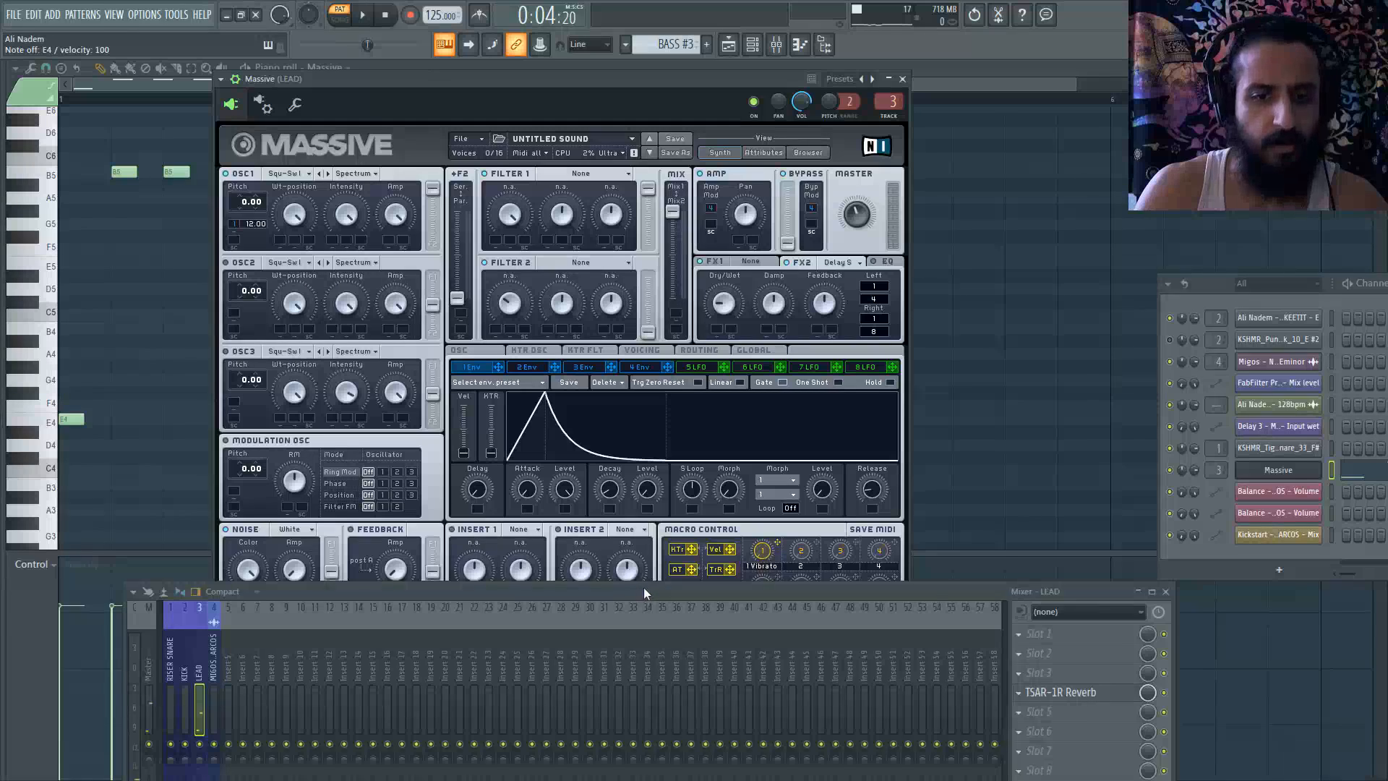
- Display Massive's envelope 4 and choose Simple Delay as the Insert 2 effect
left_click(843, 428)
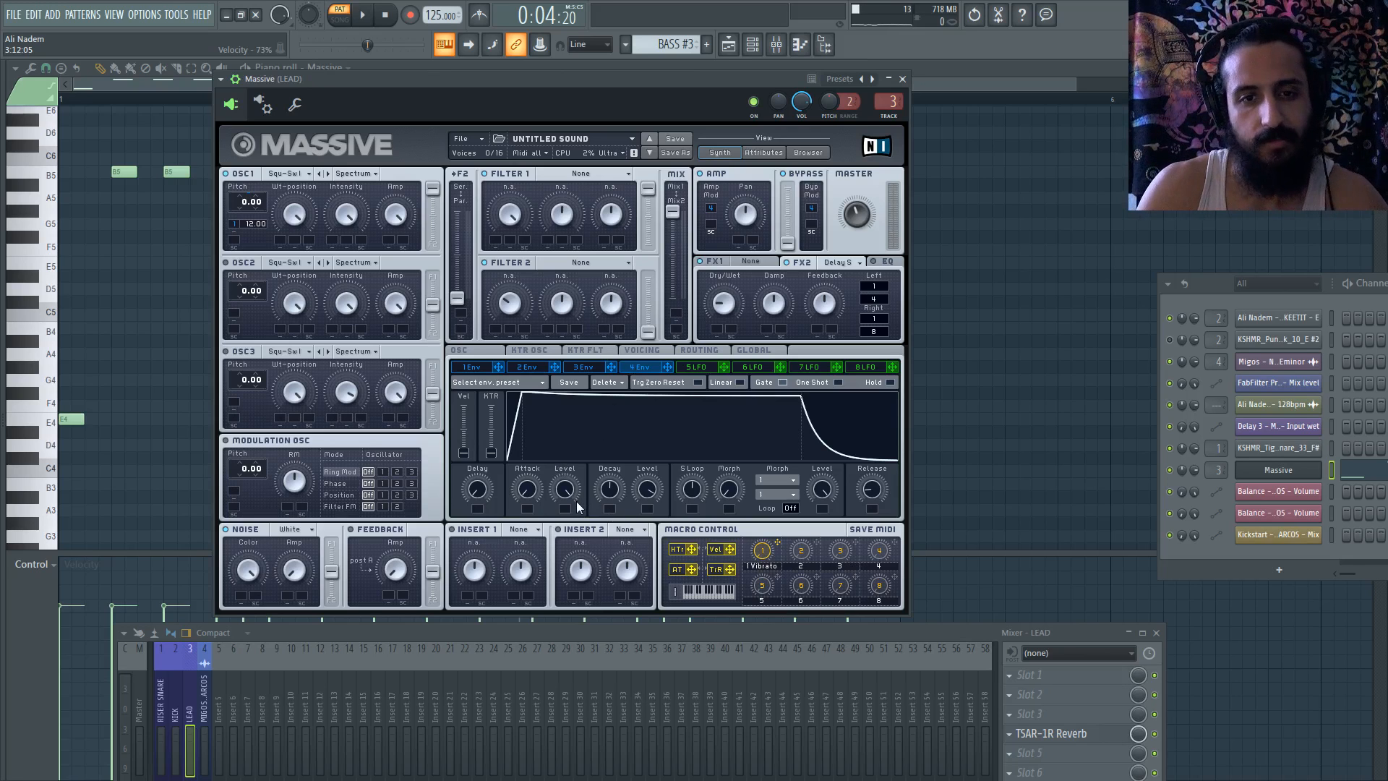
left_click(620, 529)
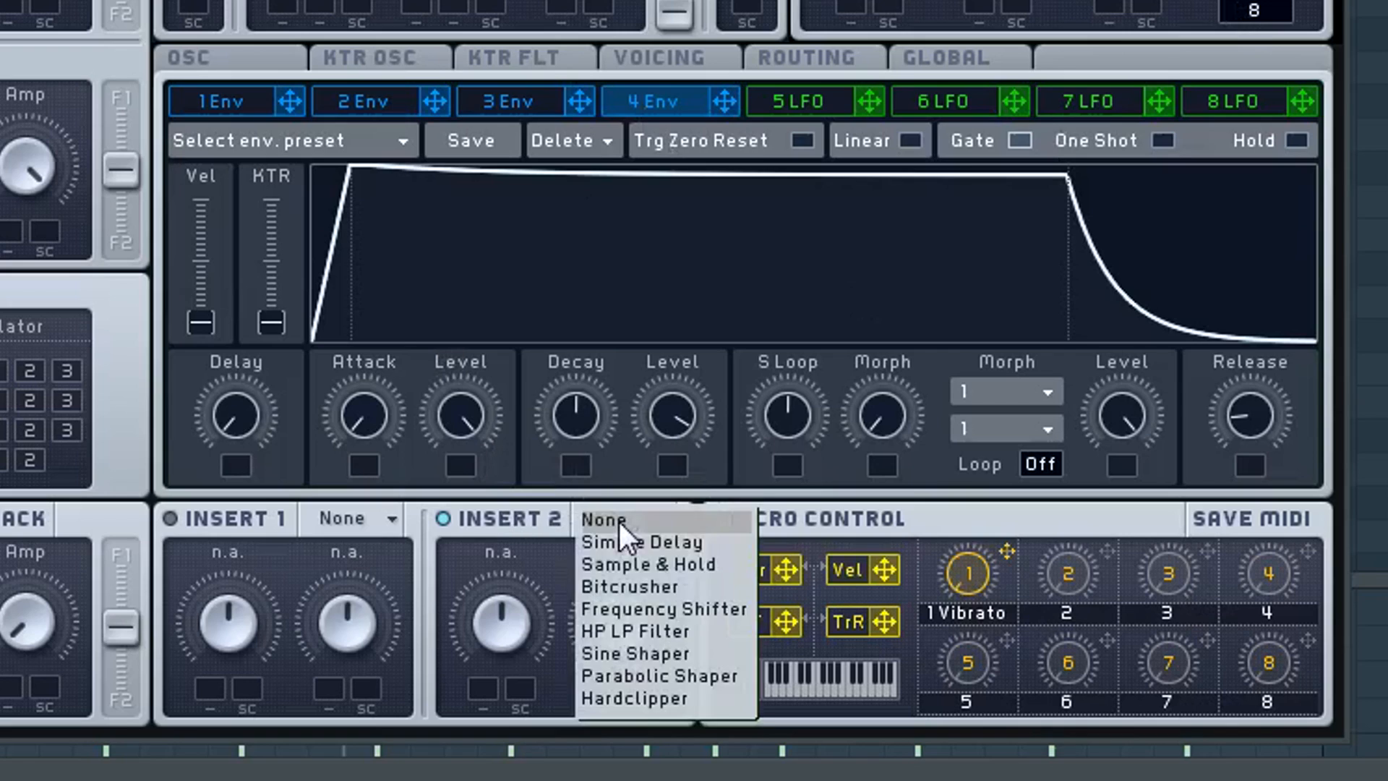
left_click(623, 539)
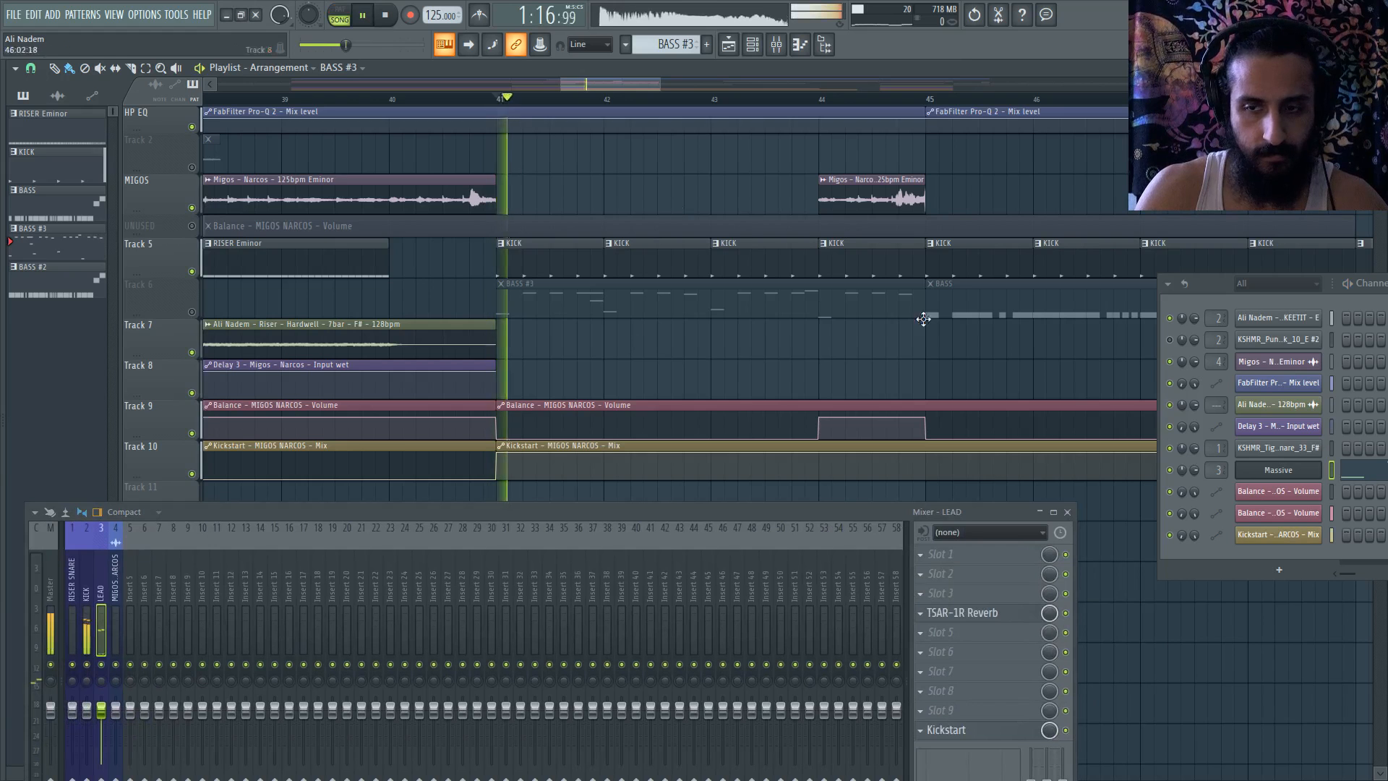
- Unmute Track 6 in the playlist and play the drop from bar 41 with BASS #3
left_click(192, 312)
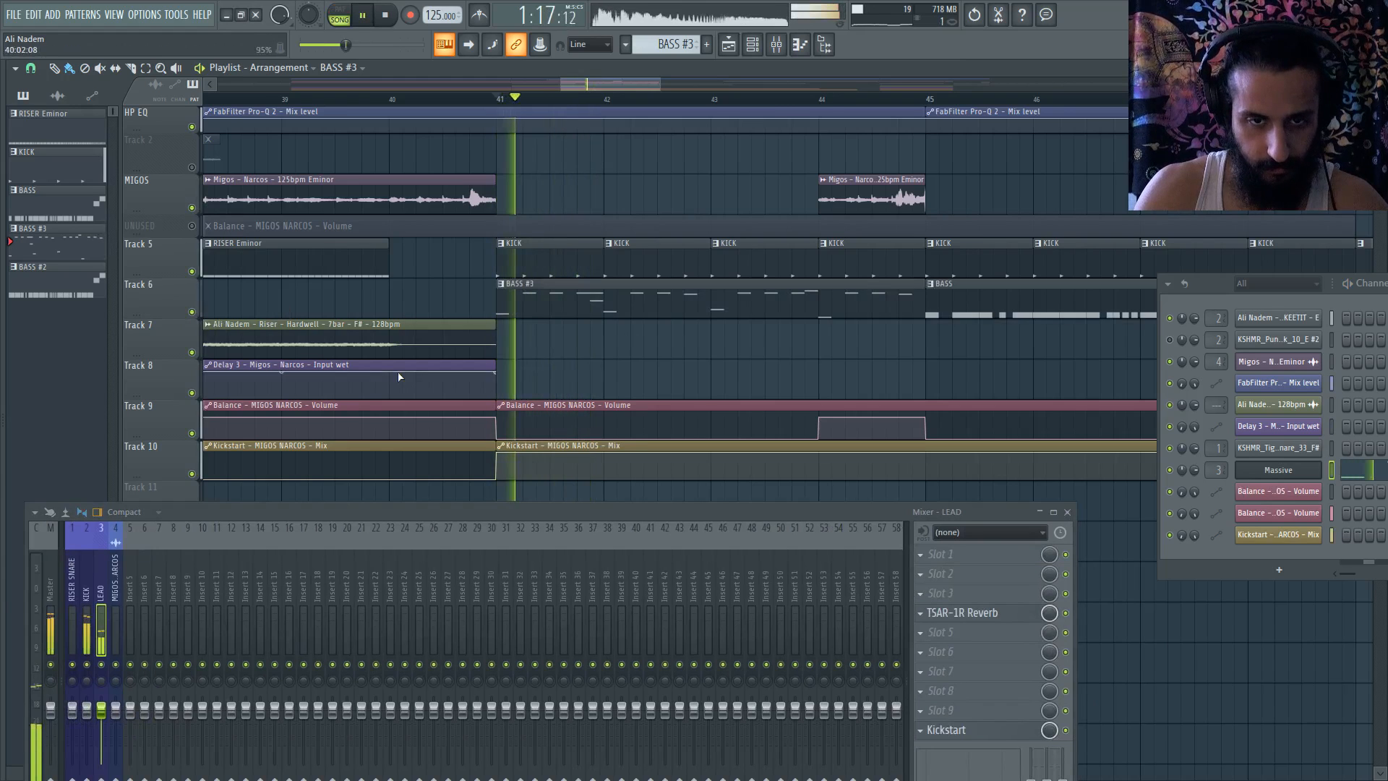
scroll(510, 304, "down", 2)
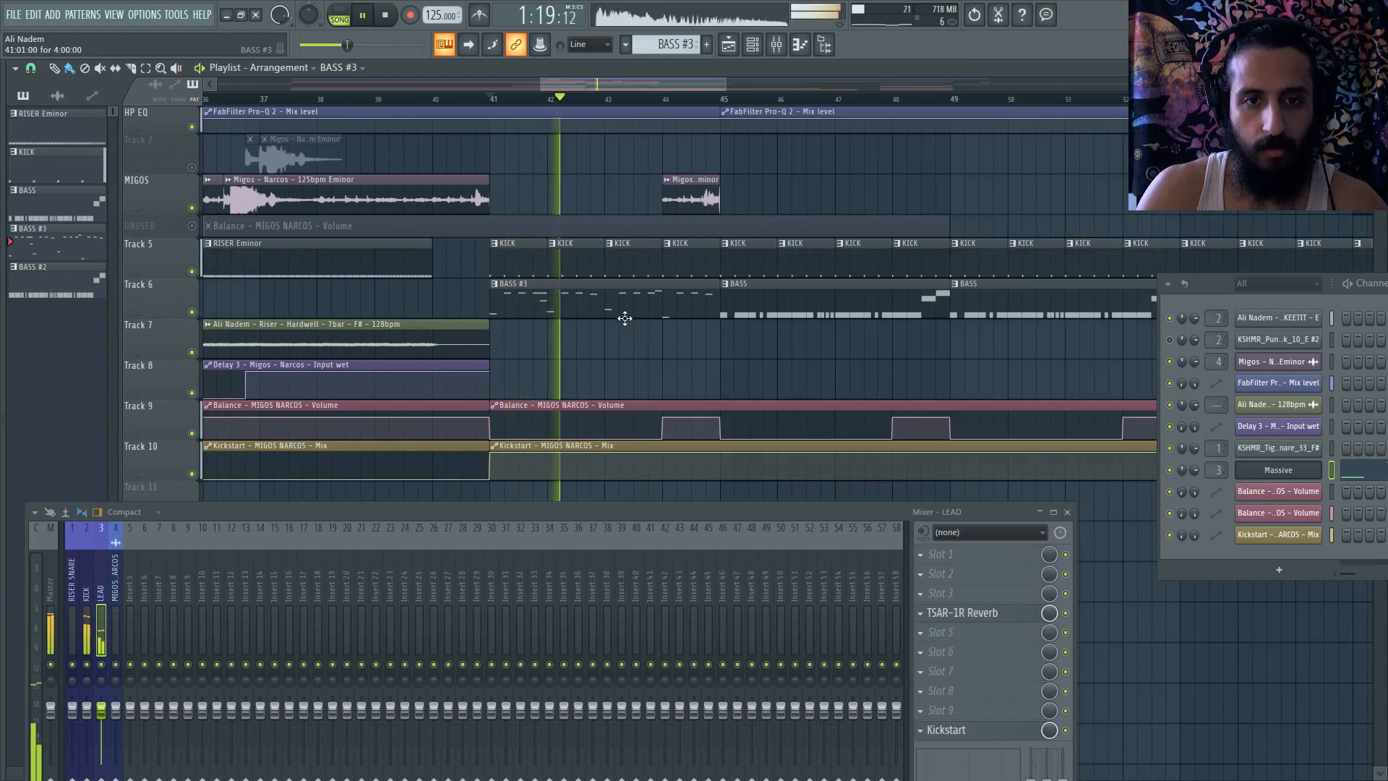
key("space")
key("space")
- Delete the KICK clips on Track 5 from bar 42 through bar 45 and stop playback
scroll(554, 257, "down", 2)
right_click(559, 261)
scroll(555, 269, "up", 2)
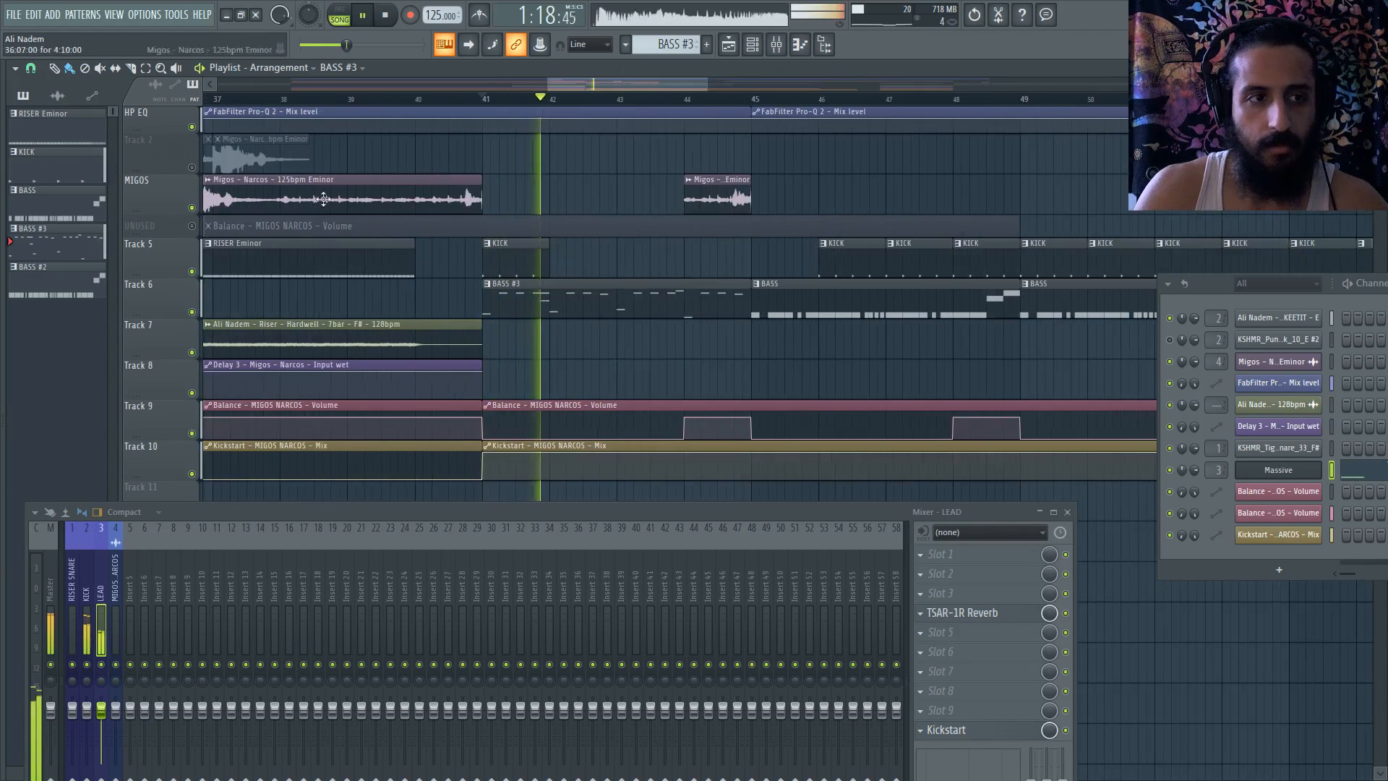
key("space")
- Reveal the sample browser, lower the mixer, extend the bar 41 KICK clip to four bars and open its piano roll
left_click_drag(3, 434, 200, 444)
left_click_drag(346, 518, 372, 682)
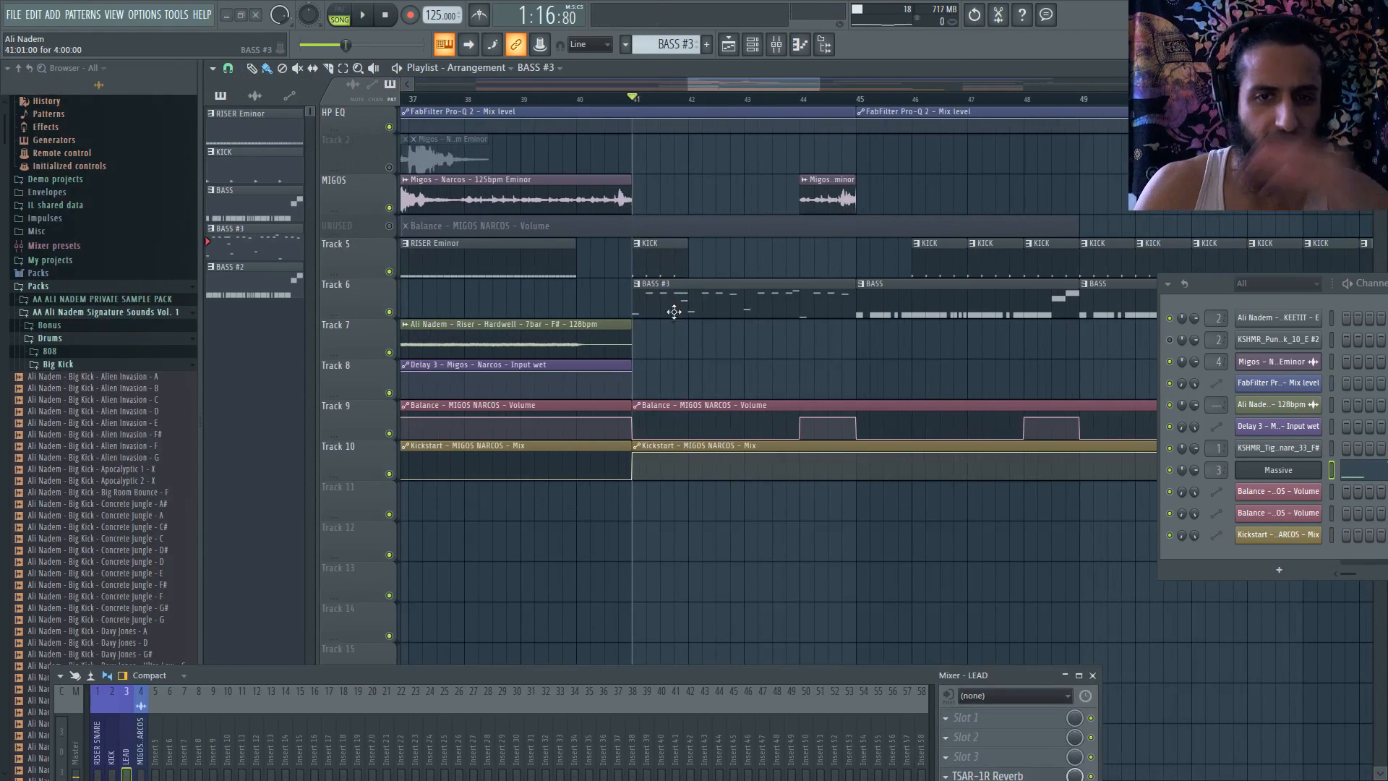
double_click(814, 258)
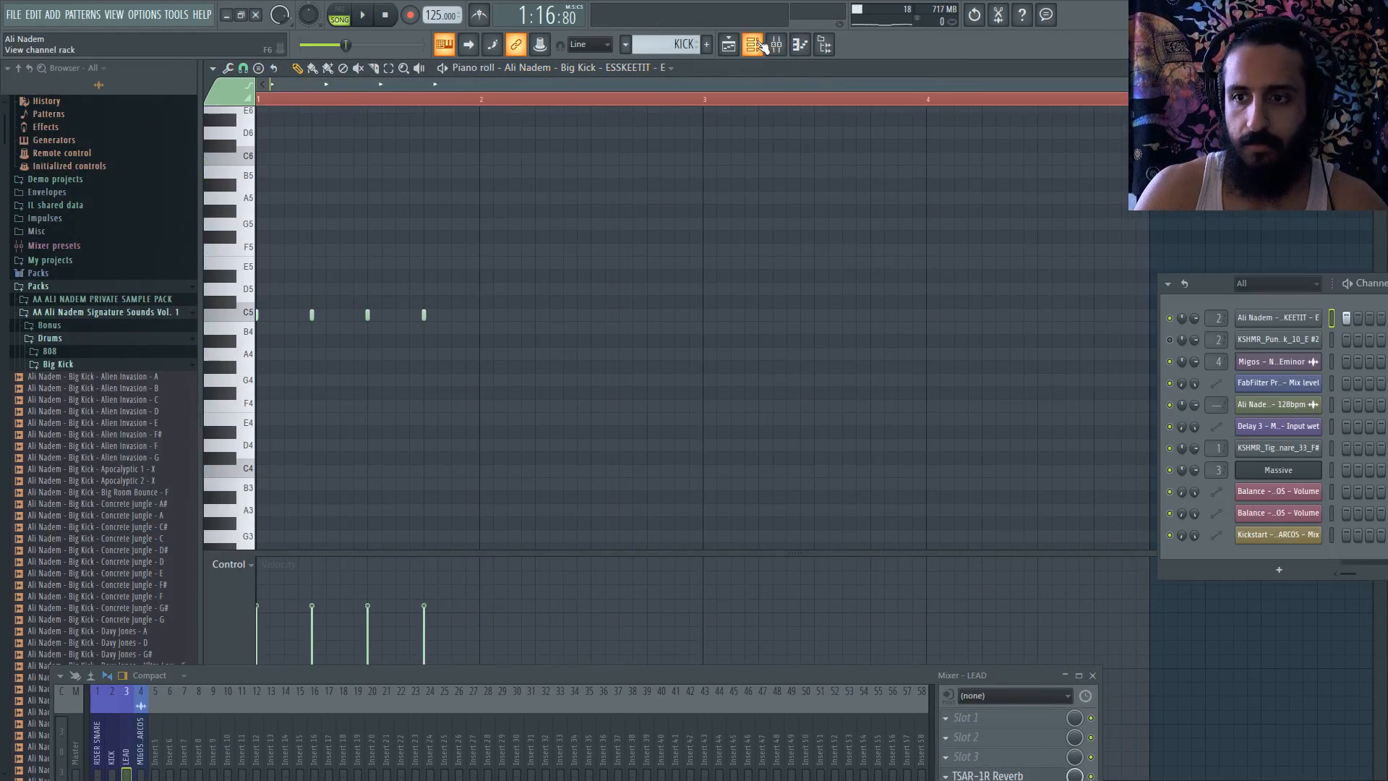
- Clone the Big Kick - ESSKEETIT - E channel twice in the channel rack
left_click_drag(1226, 288, 958, 296)
right_click(1019, 325)
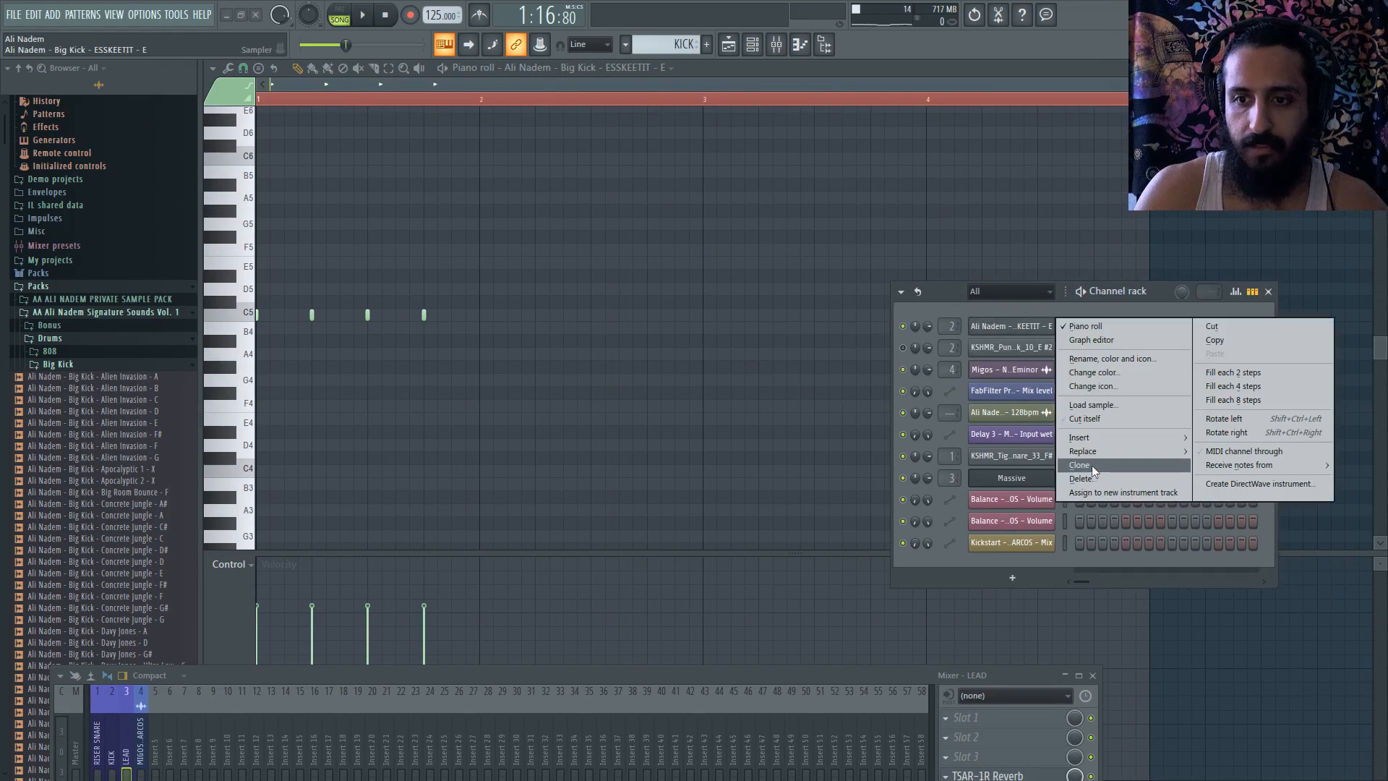
left_click(1091, 466)
right_click(1026, 350)
left_click(1087, 488)
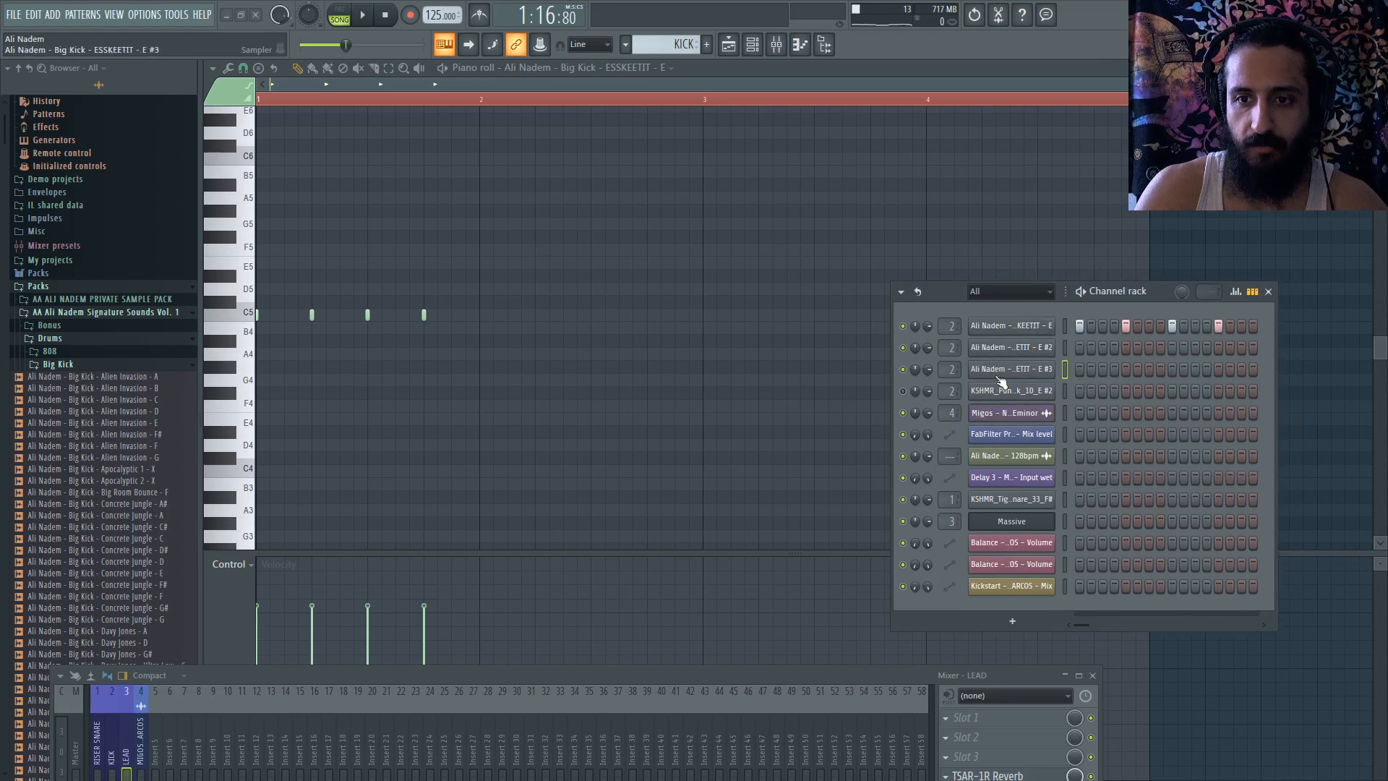
- Check the BASS #3 melody's low notes and load the Big Kick - ESSKEETIT - F# sample into the first cloned kick channel
key("F5")
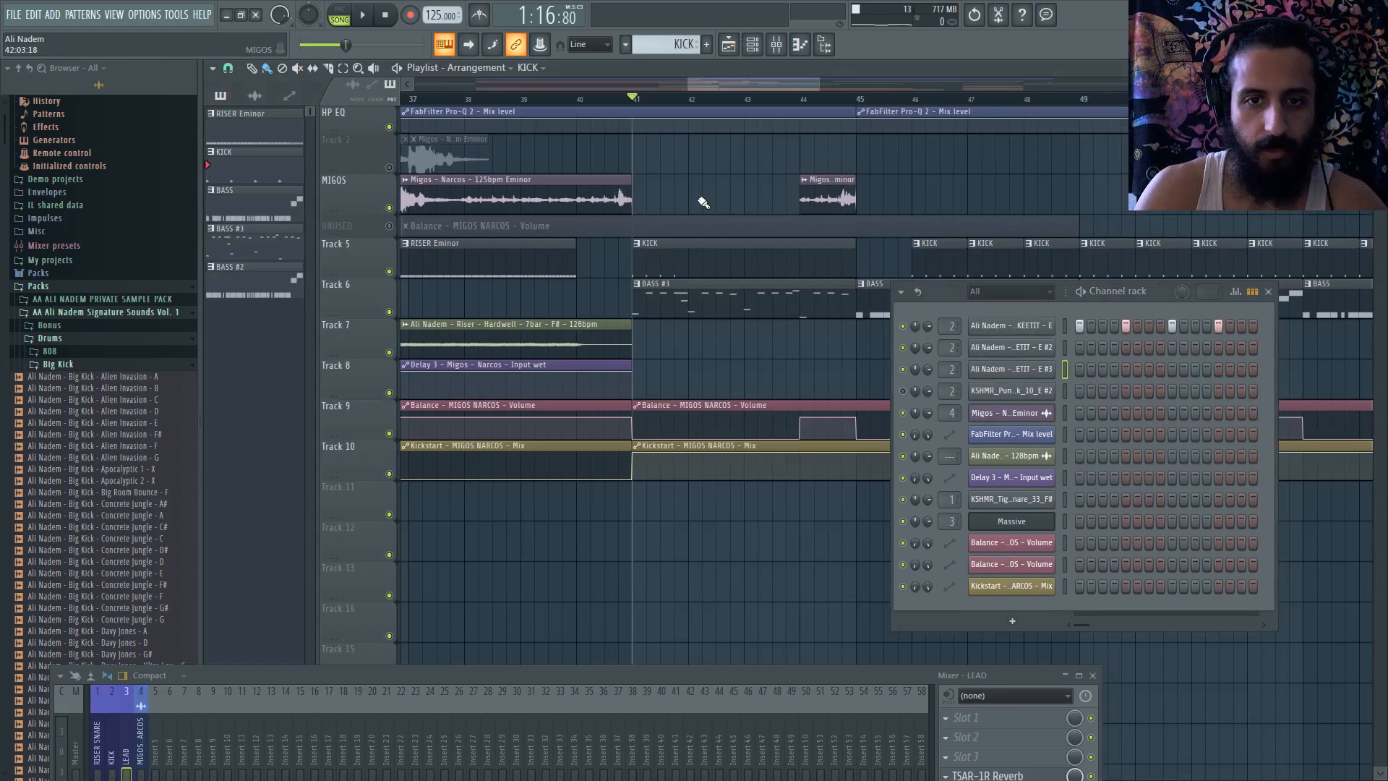
double_click(707, 294)
scroll(354, 397, "up", 3)
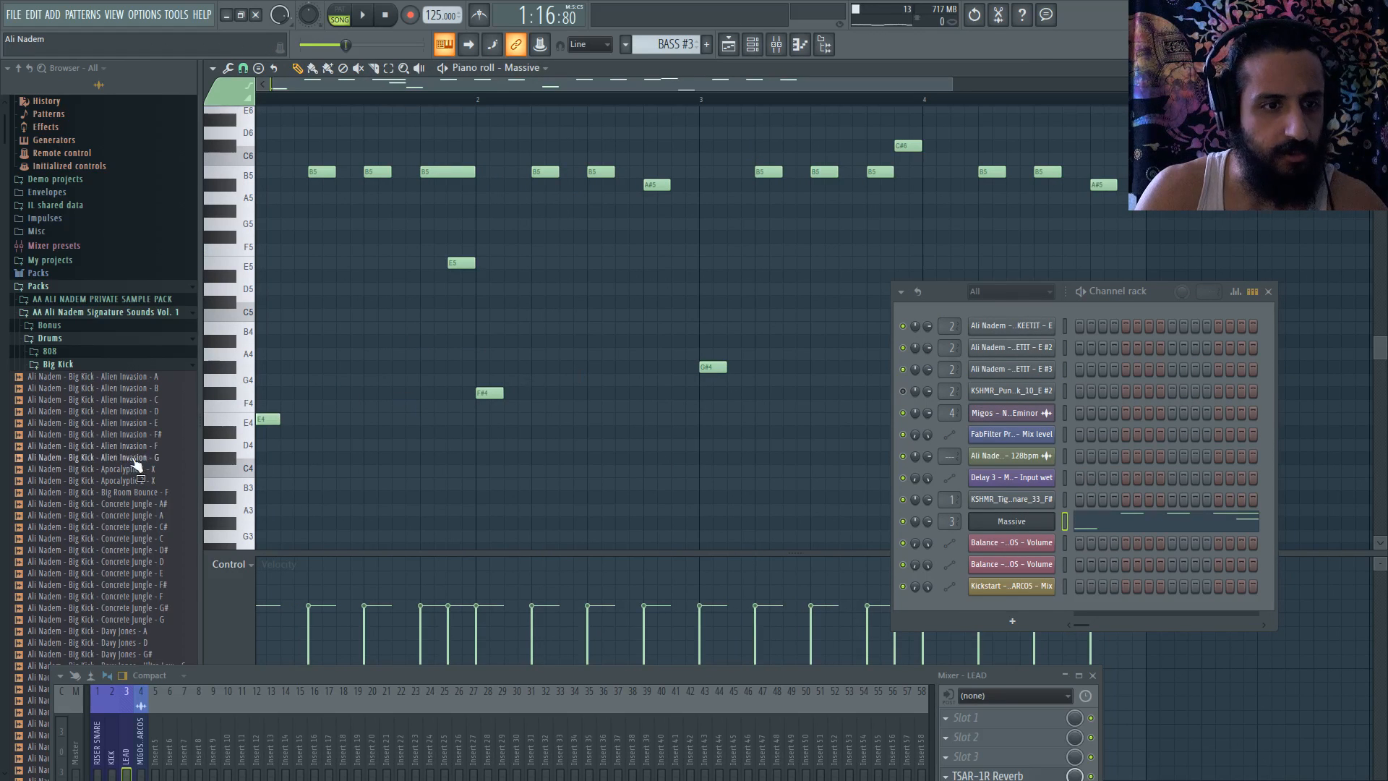
scroll(136, 560, "down", 6)
scroll(138, 564, "down", 2)
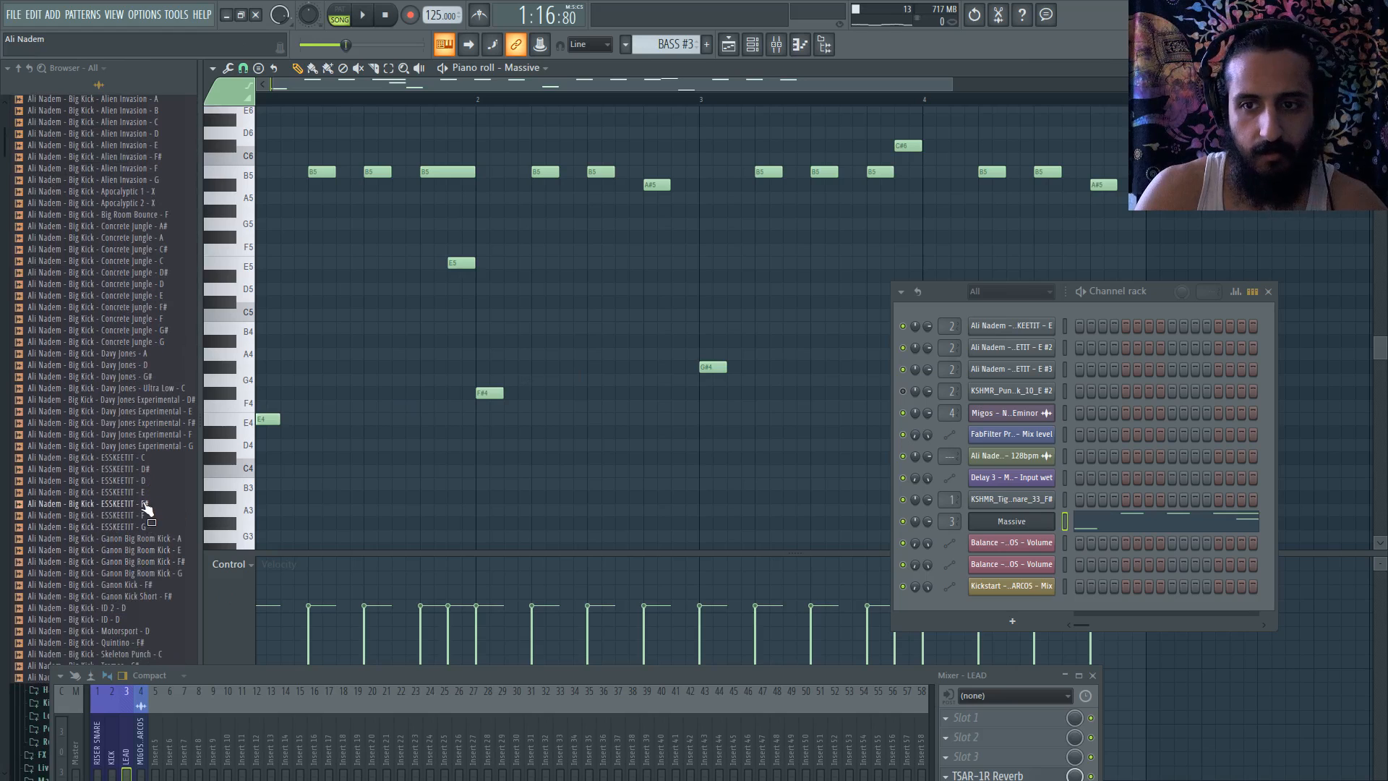
left_click_drag(147, 508, 999, 348)
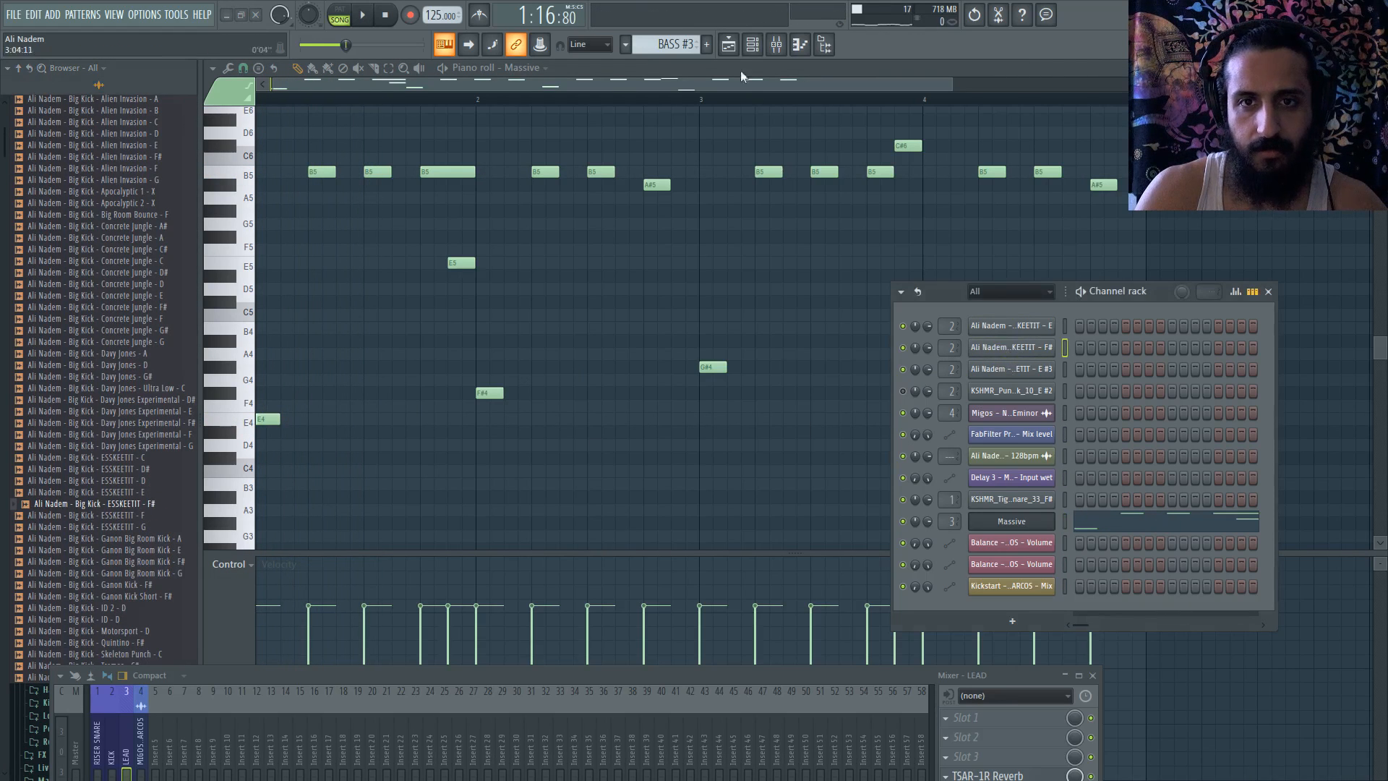
- Copy the KICK pattern's steps from the ESSKEETIT - E channel to the ESSKEETIT - F# channel
left_click(728, 44)
double_click(850, 257)
right_click(1014, 326)
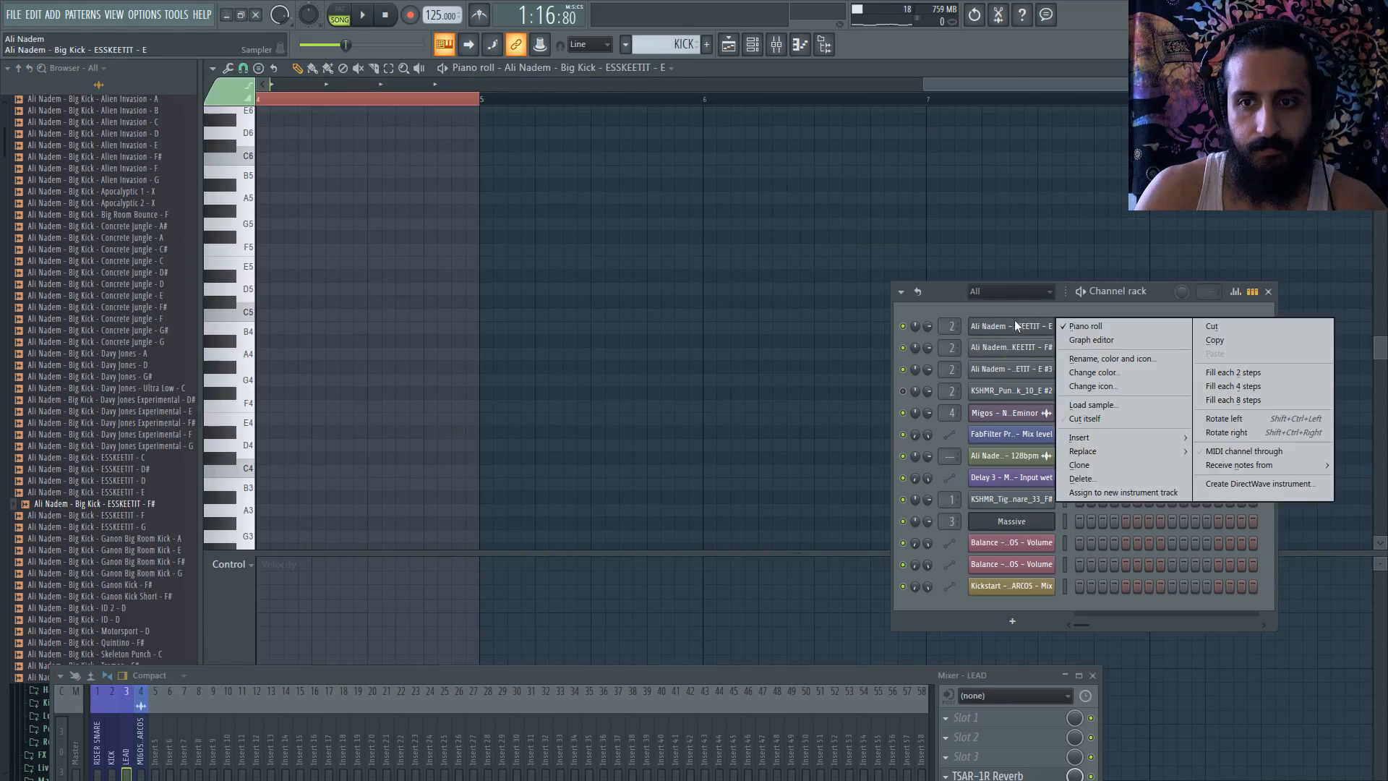
left_click(1230, 338)
right_click(1008, 345)
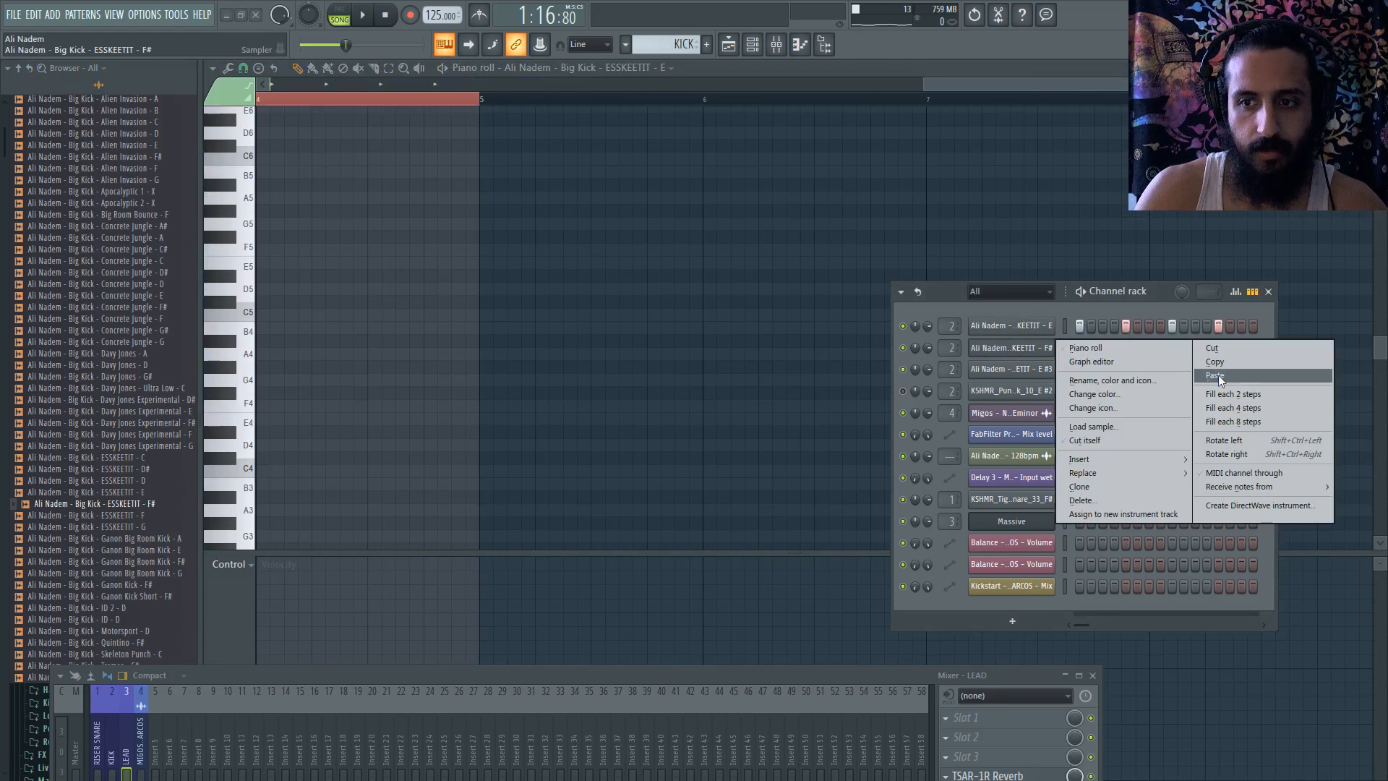
left_click(1217, 376)
- Move all four C5 notes of the ESSKEETIT - F# kick from bar 1 to bar 2 in its piano roll
right_click(1040, 349)
left_click(1083, 348)
scroll(827, 328, "left", 5)
key("ctrl+a")
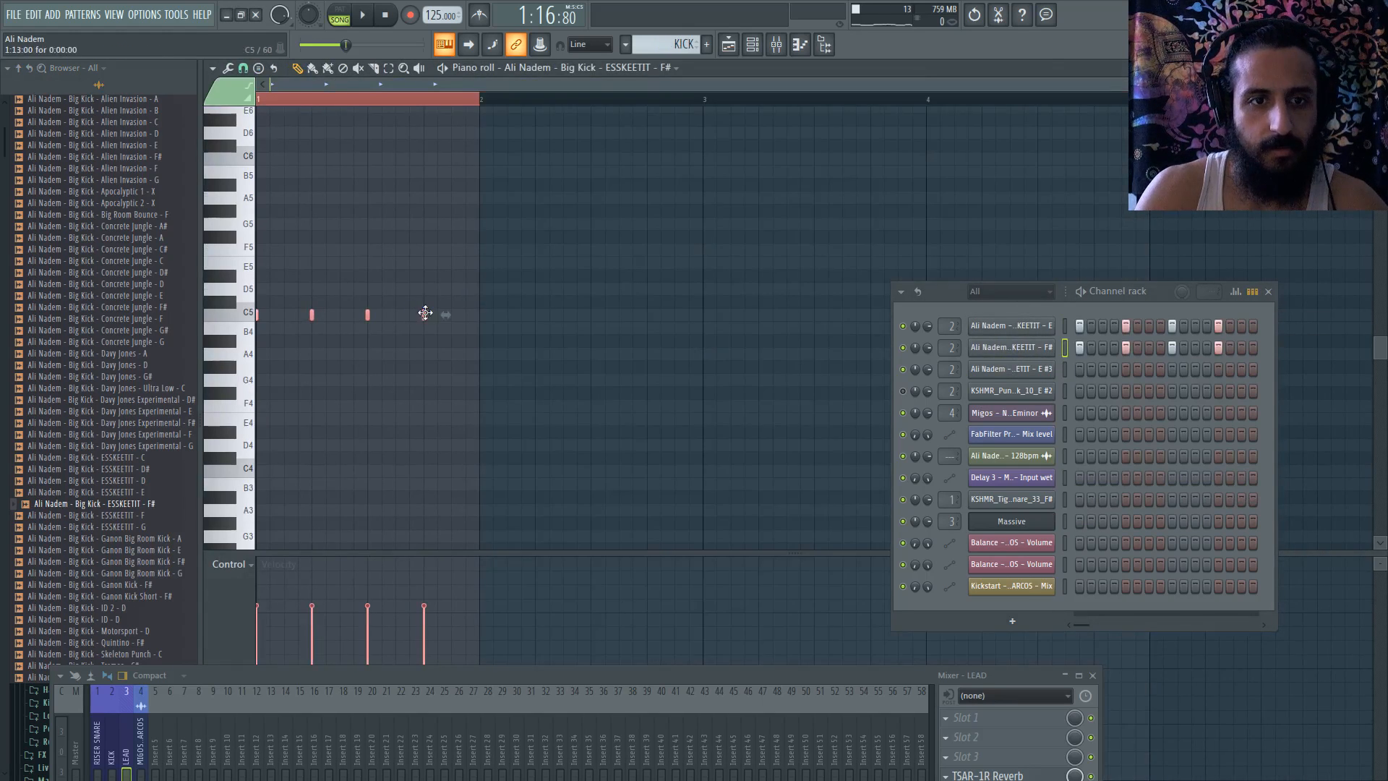
left_click_drag(425, 313, 648, 313)
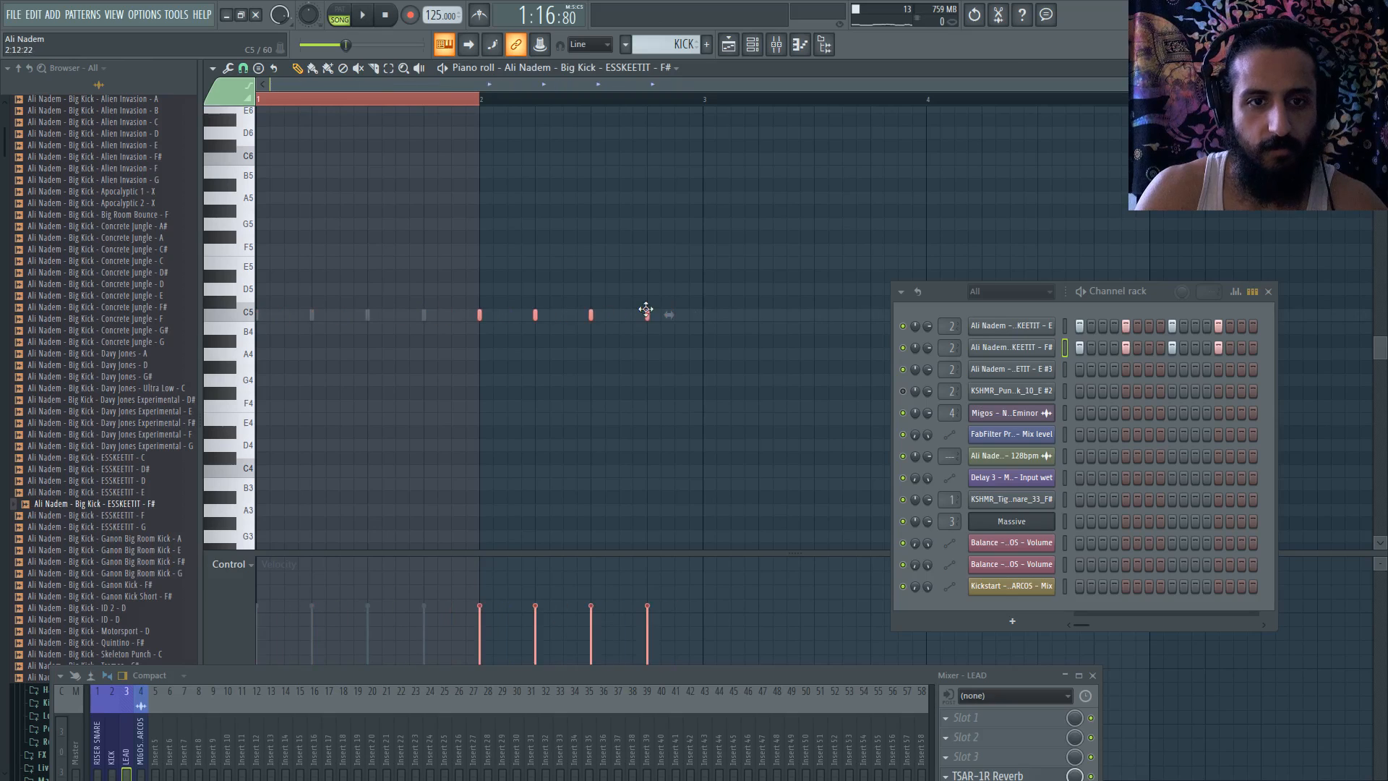
- Open the E kick channel's group settings and set the F# kick channel's Cut and By groups to 2
left_click(1020, 334)
left_click(329, 198)
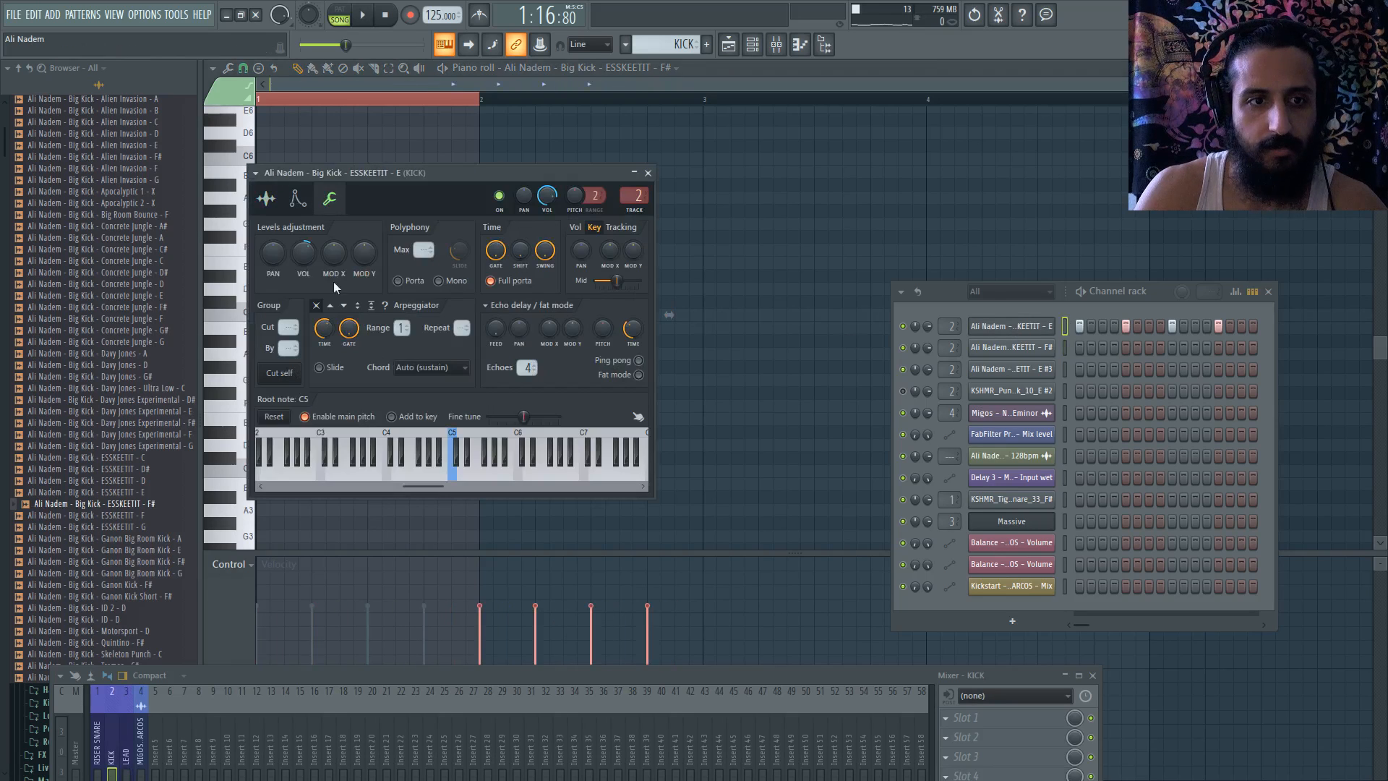
left_click(1011, 348)
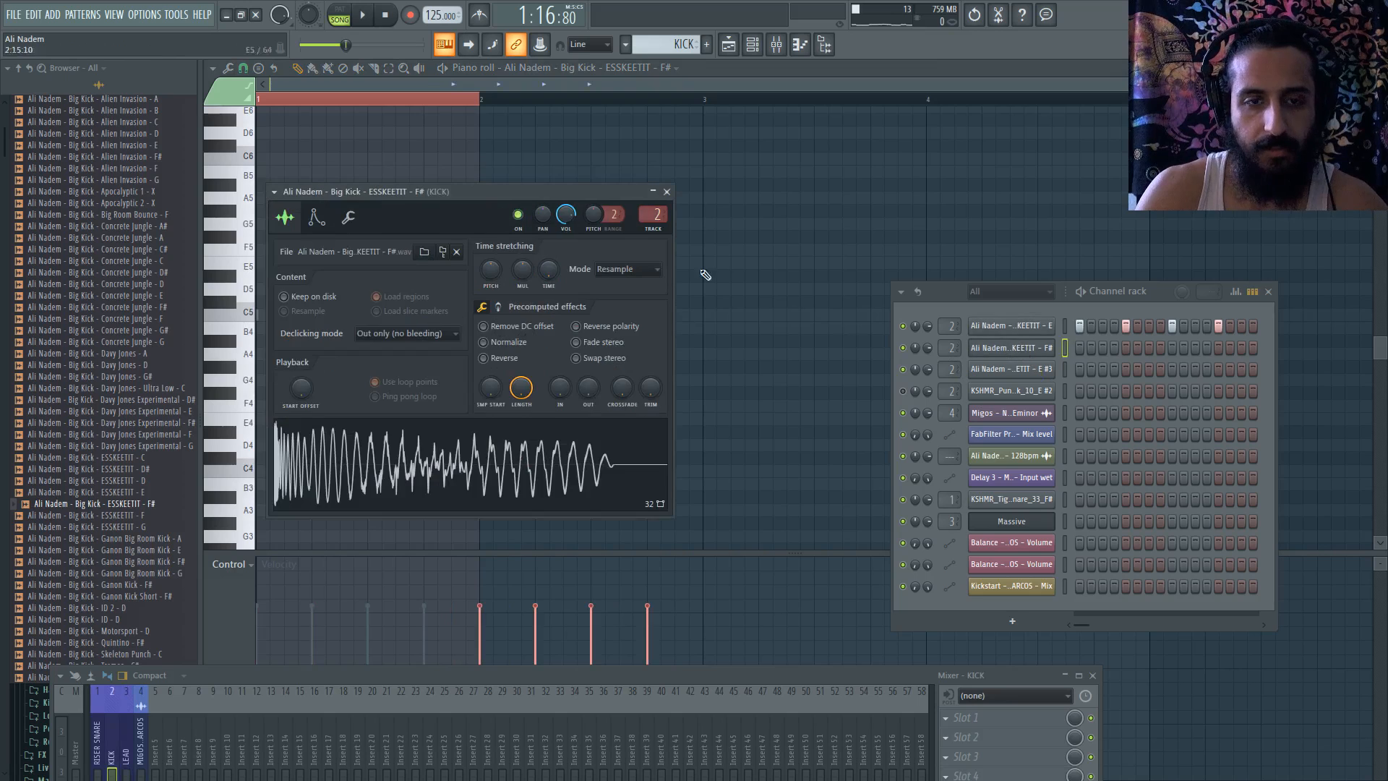
left_click(351, 220)
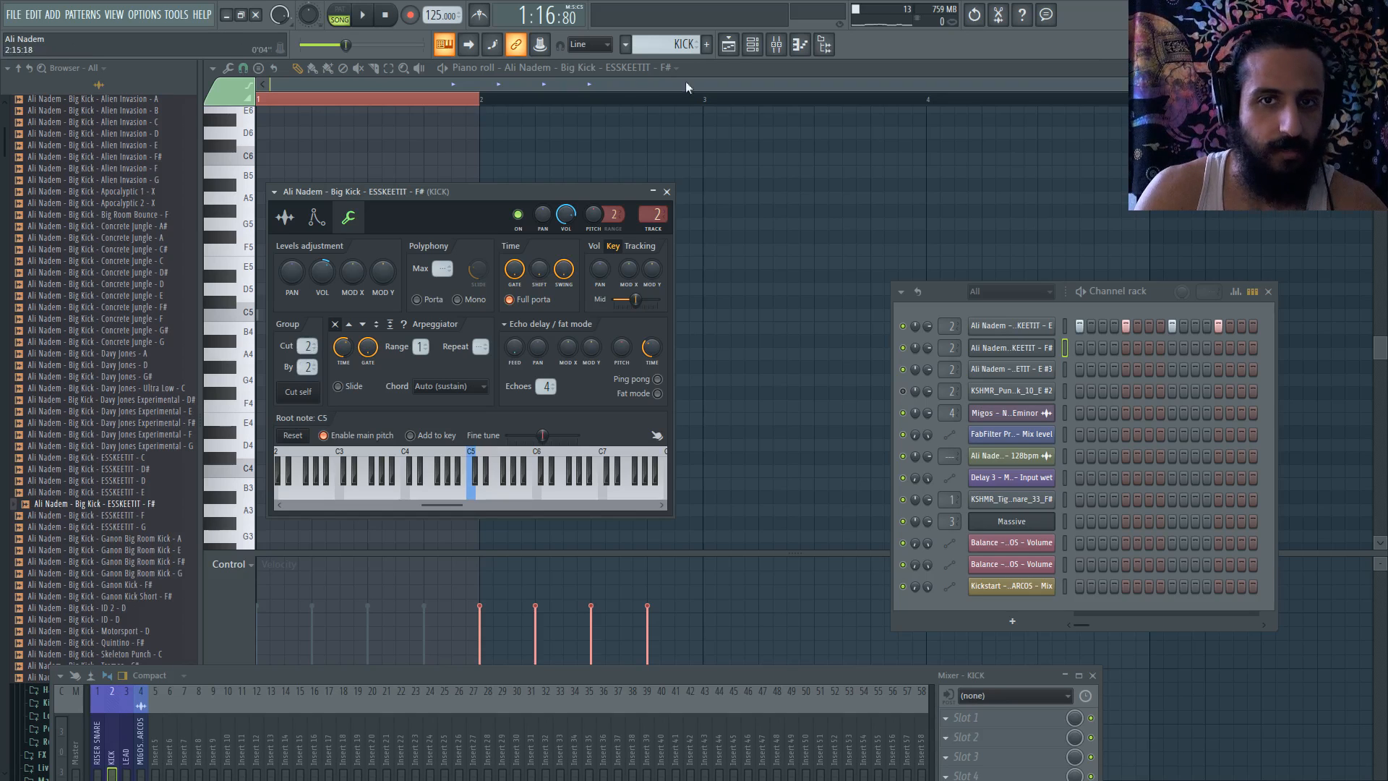
- Review the KICK clip in the playlist and examine the BASS #3 melody's notes at each bar start
left_click(729, 44)
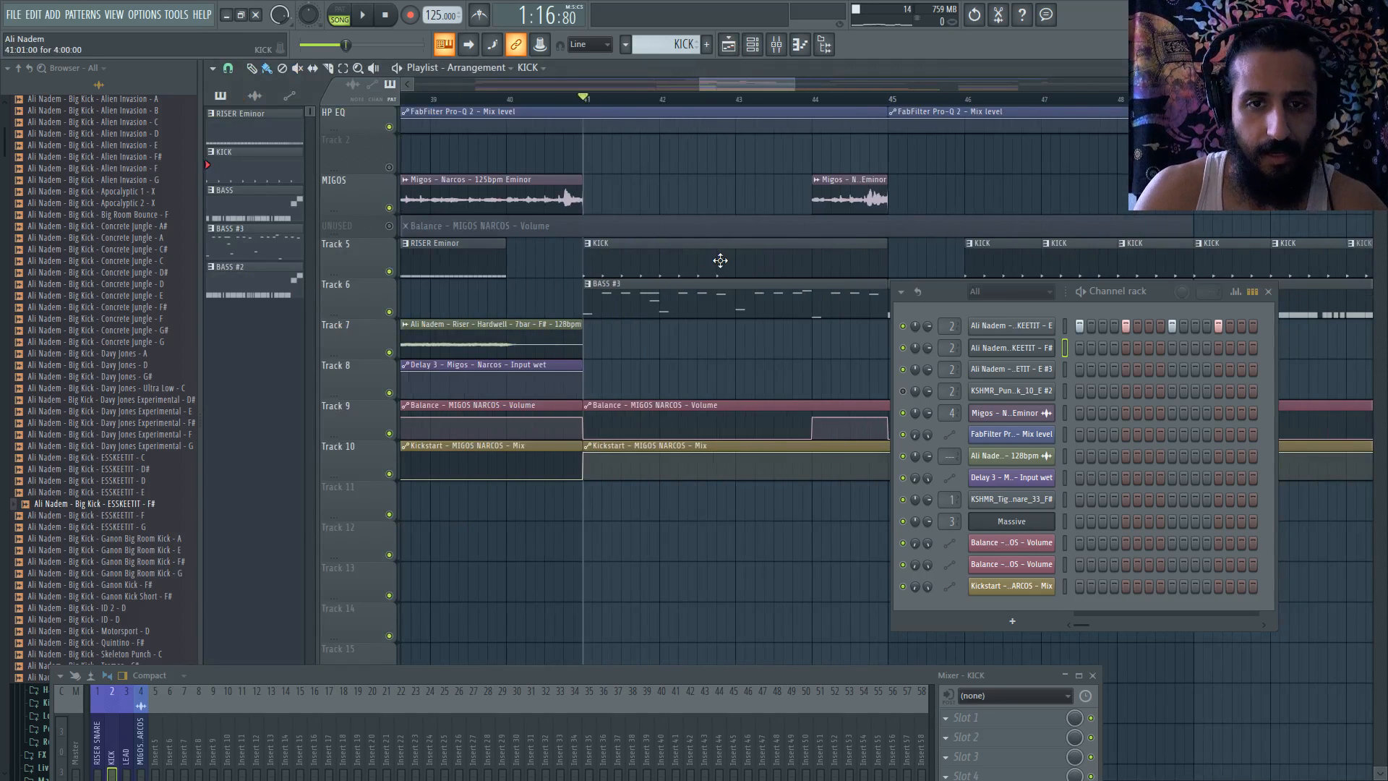
double_click(718, 260)
left_click(728, 45)
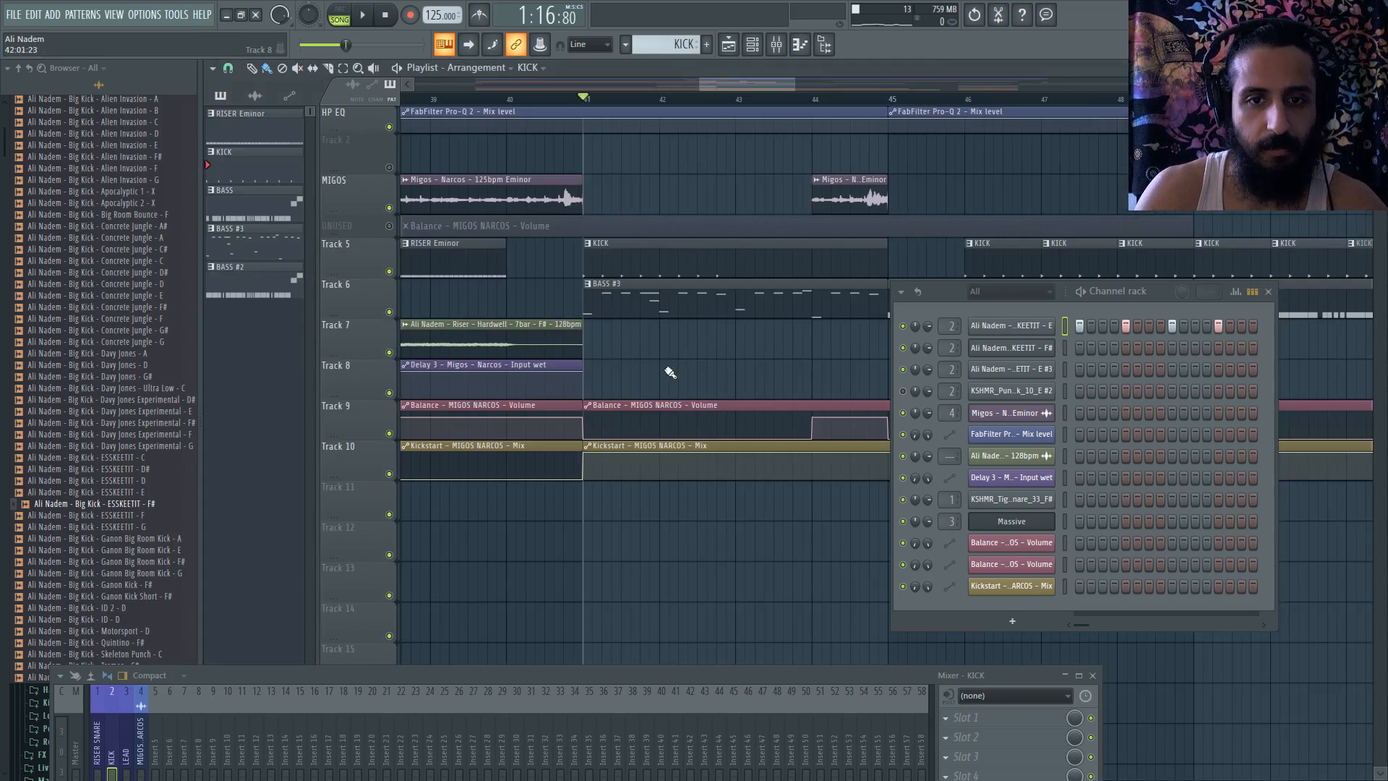
double_click(686, 301)
scroll(372, 385, "up", 3)
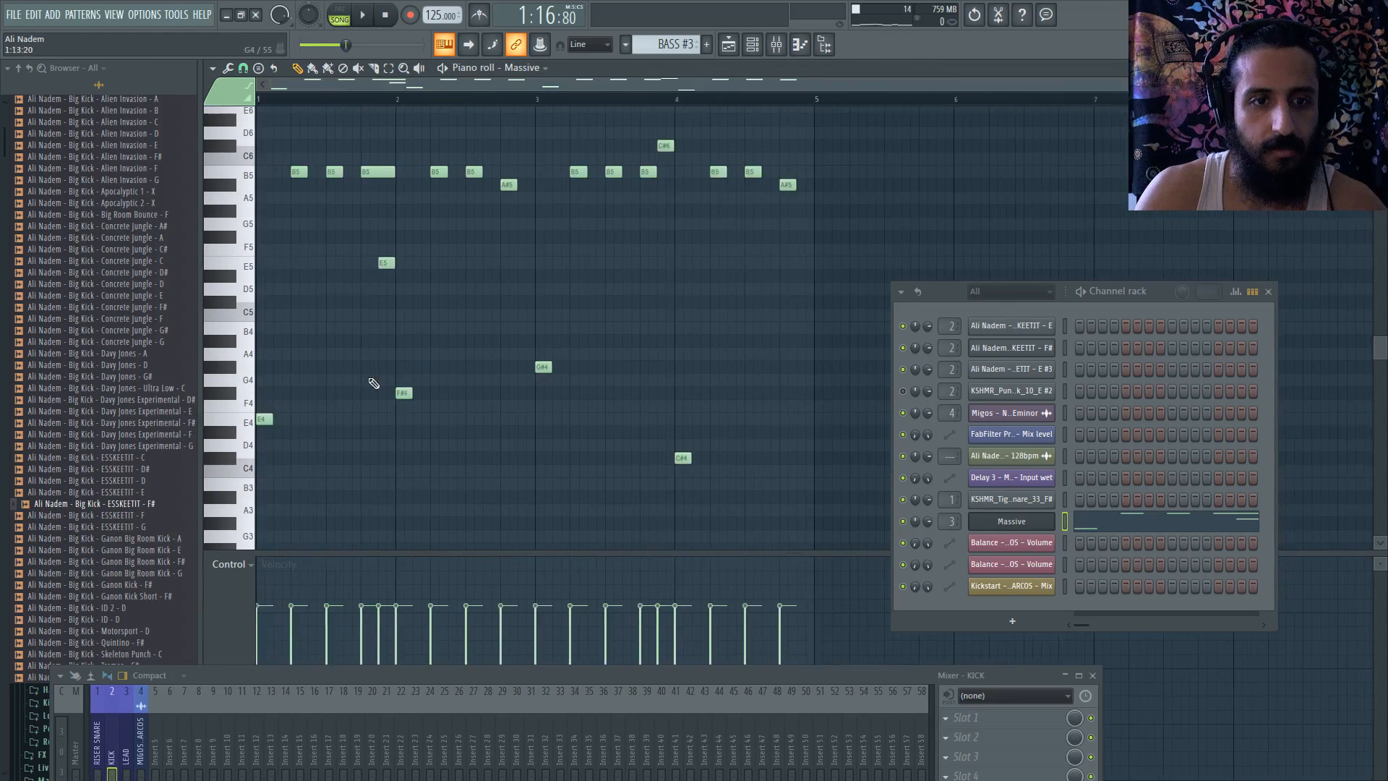
- Check the BASS #3 melody's notes and add the ESSKEETIT - C and ESSKEETIT - G kick samples as new channels
scroll(656, 391, "down", 3)
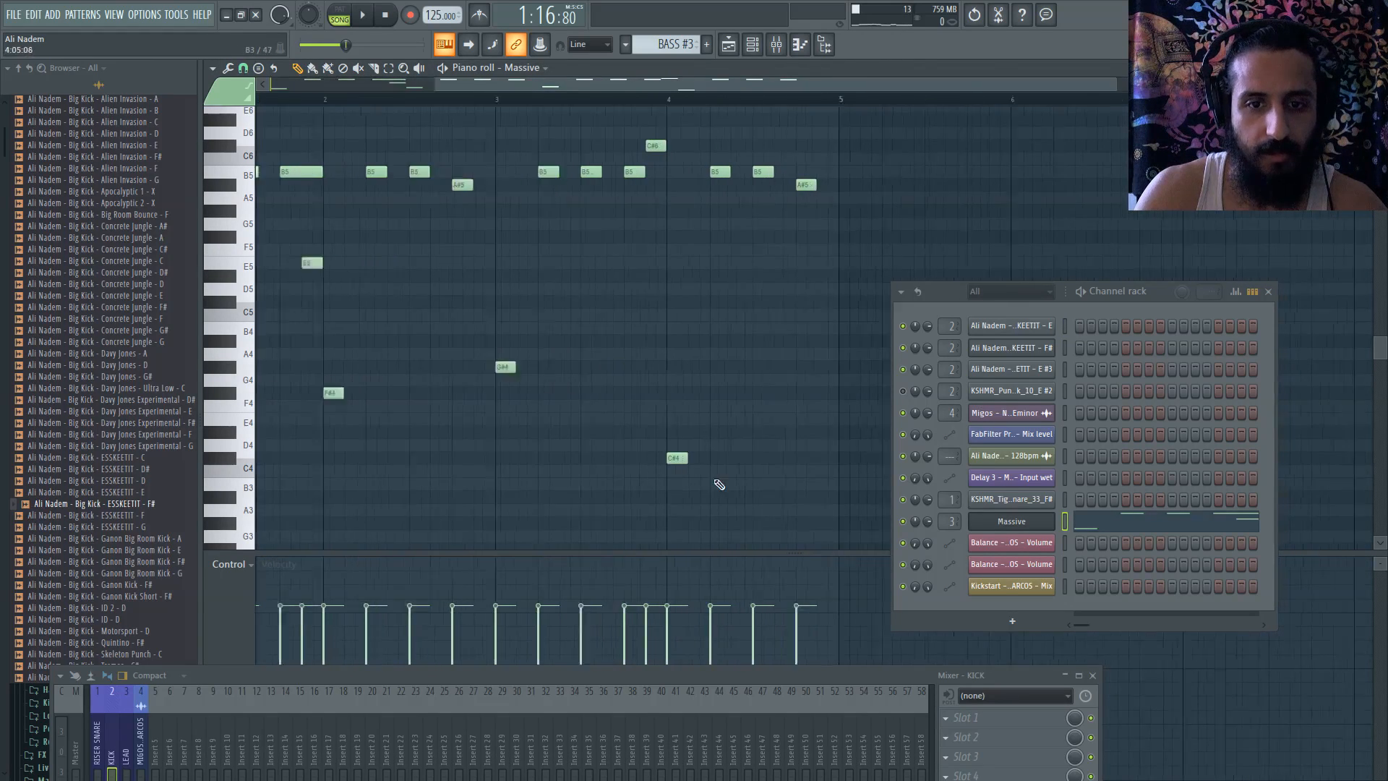
scroll(718, 486, "up", 1)
scroll(659, 480, "down", 1)
left_click(728, 44)
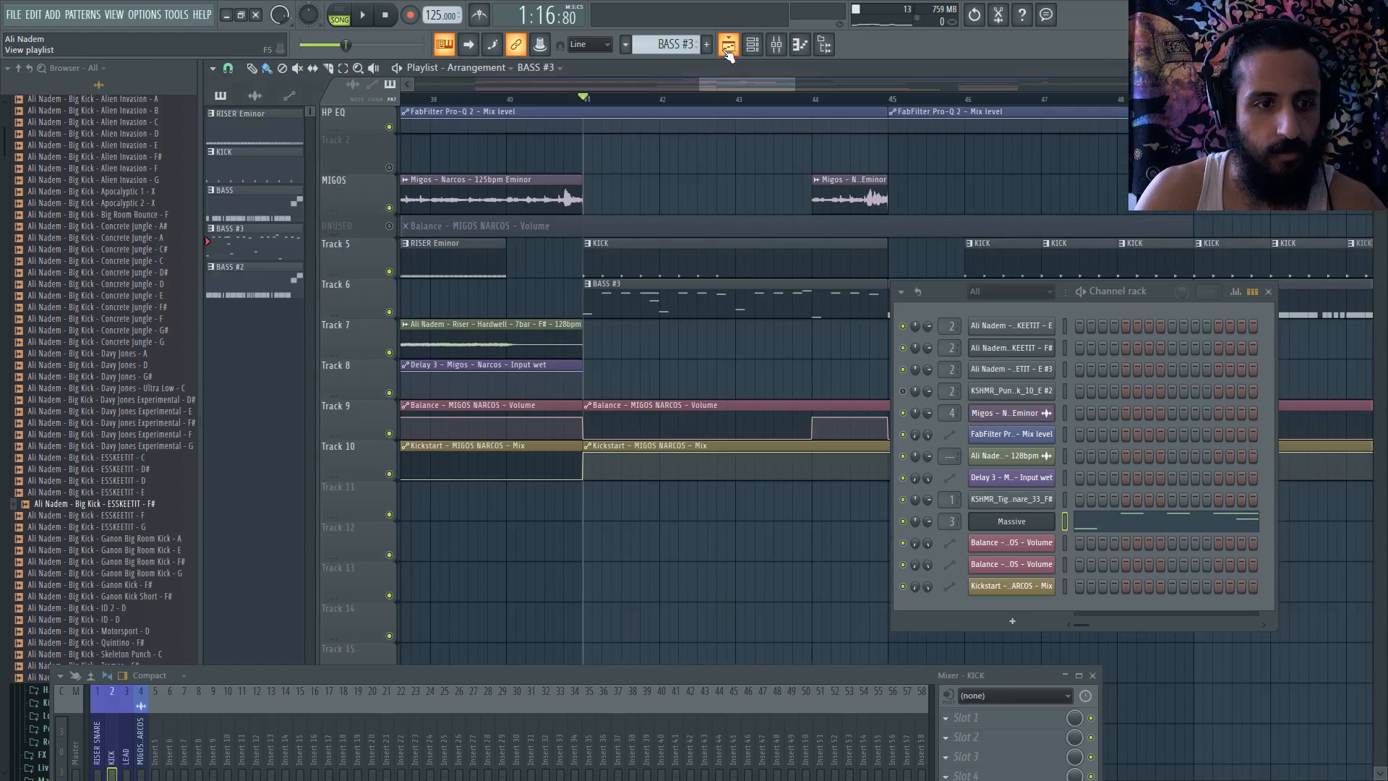
left_click_drag(133, 482, 160, 464)
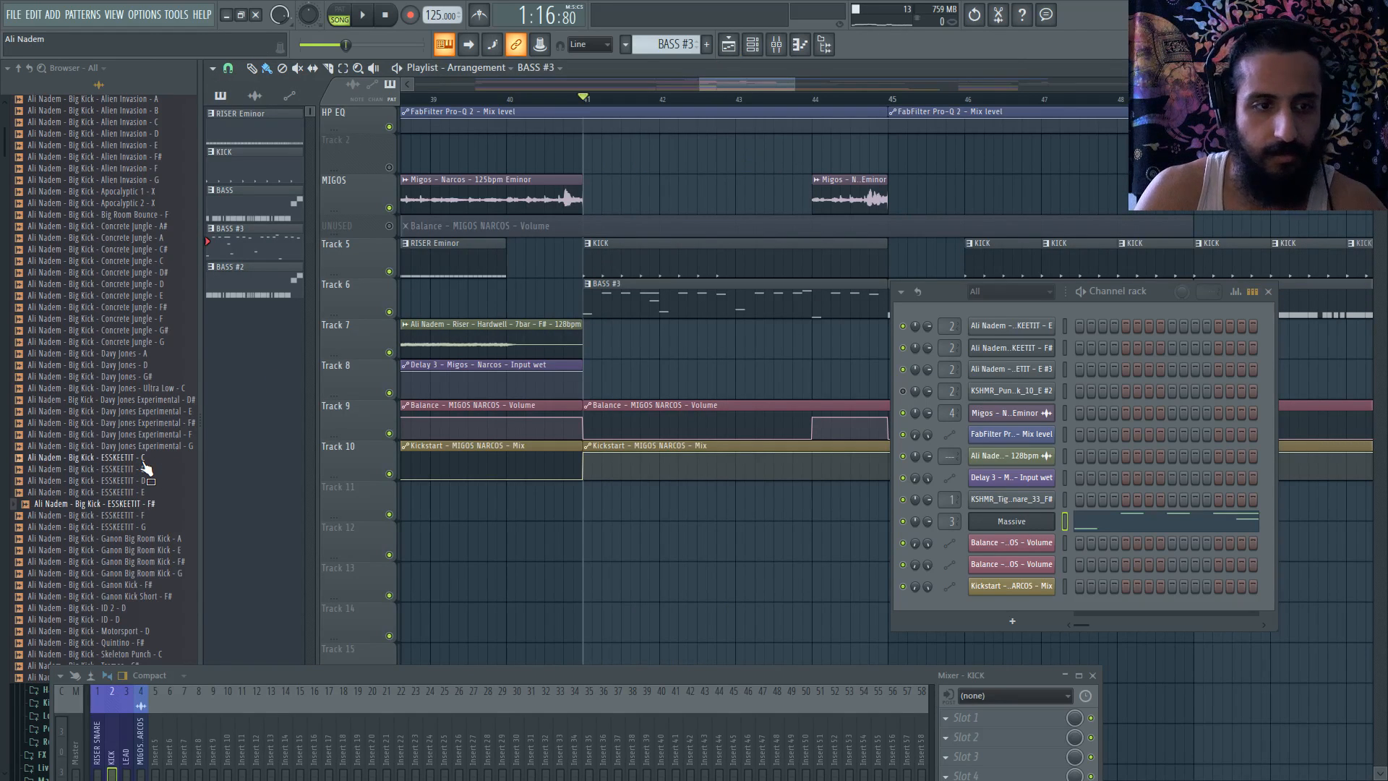
left_click_drag(145, 466, 1016, 359)
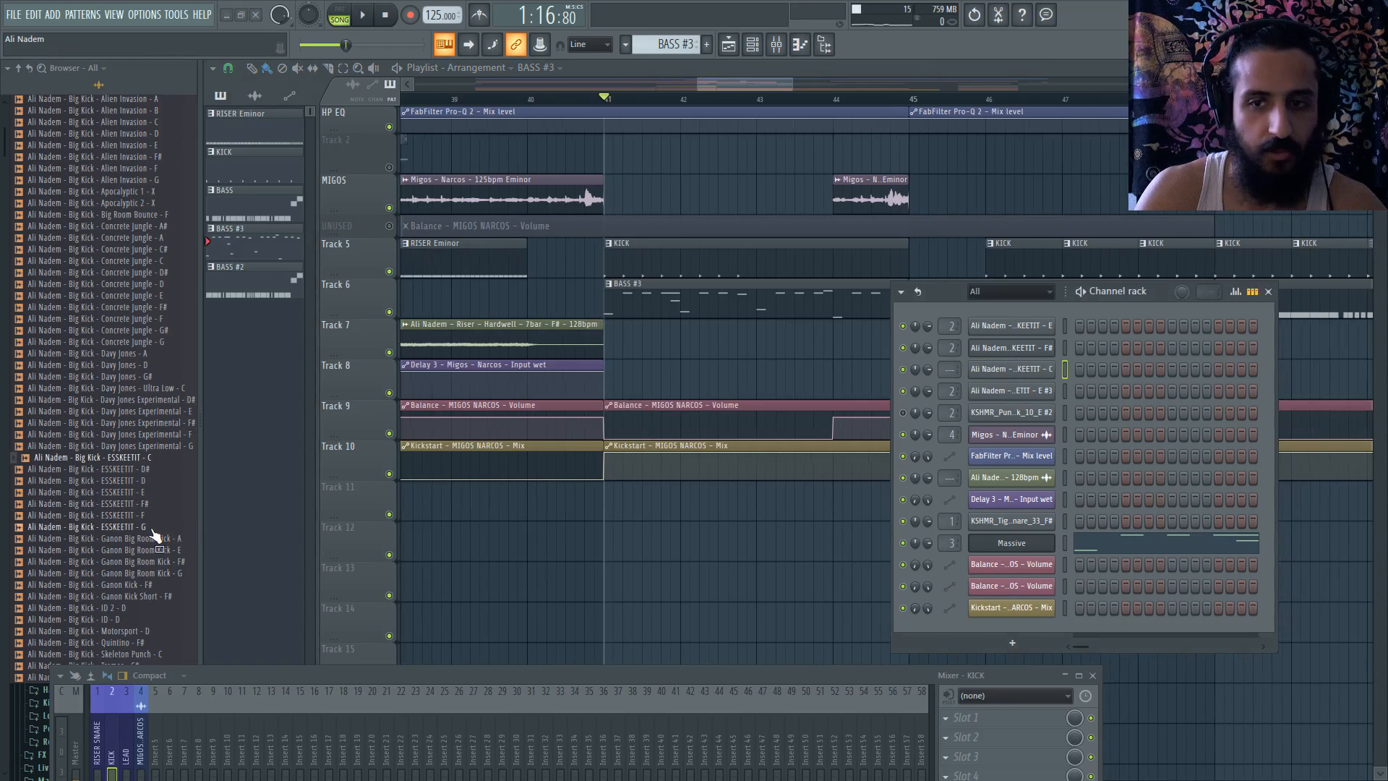
left_click_drag(152, 528, 1034, 382)
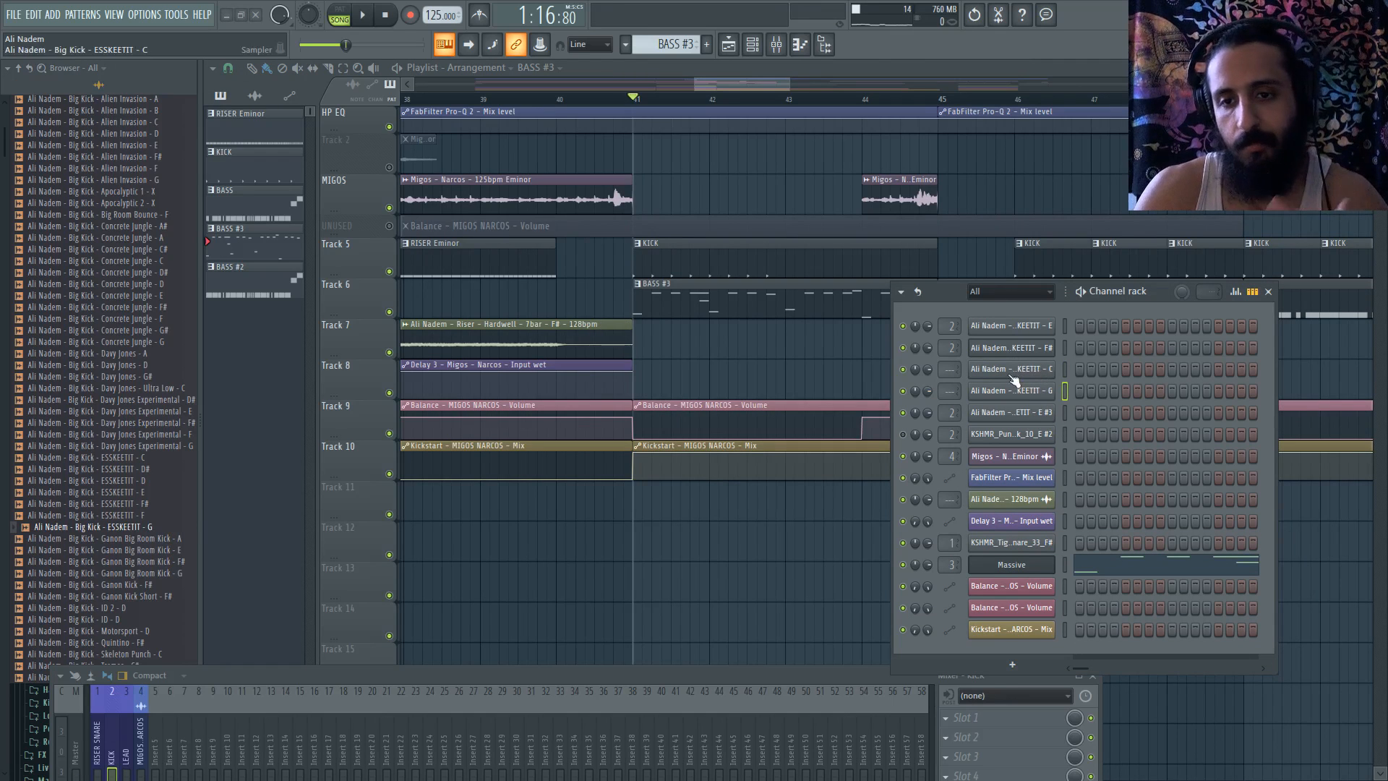
- Route the C and G kick channels to mixer track 2 and set their Cut and By groups to 2
left_click(1009, 370)
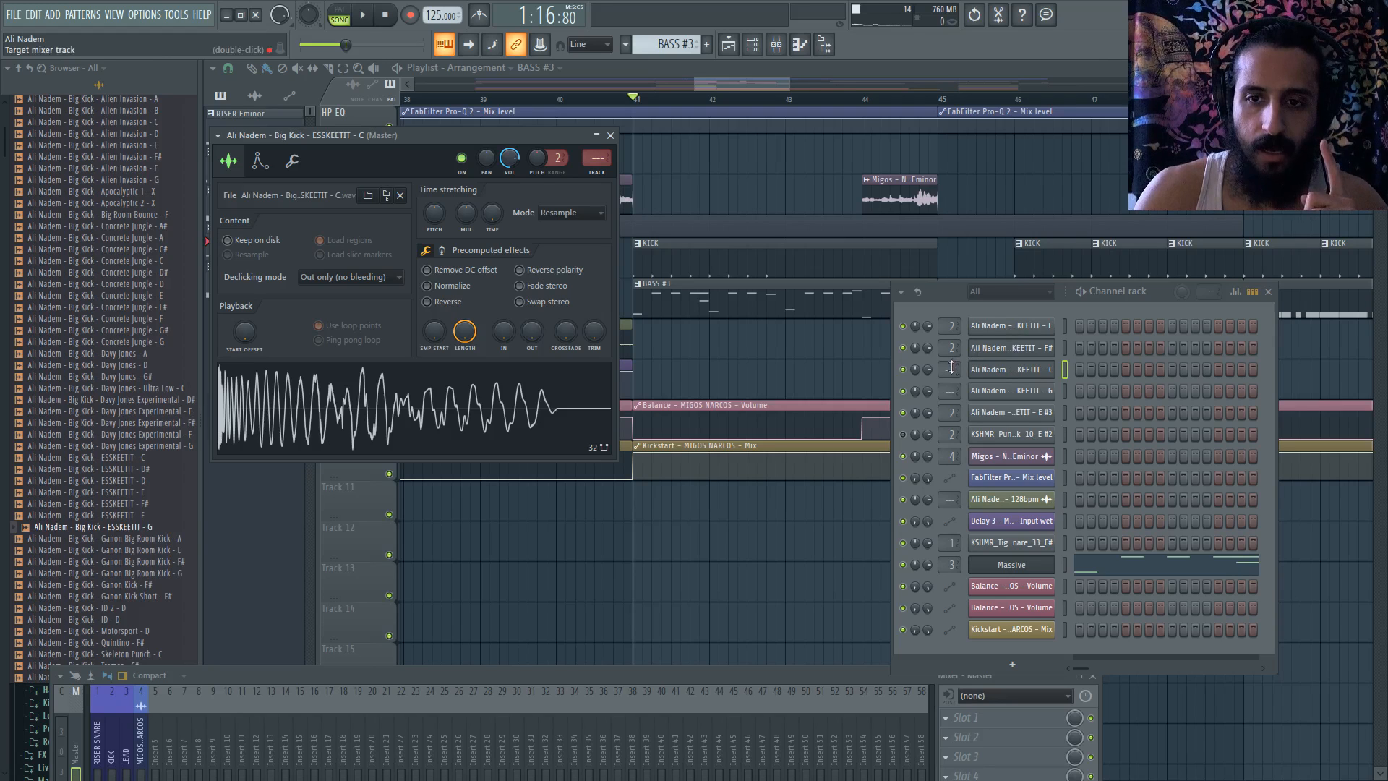
scroll(950, 369, "up", 2)
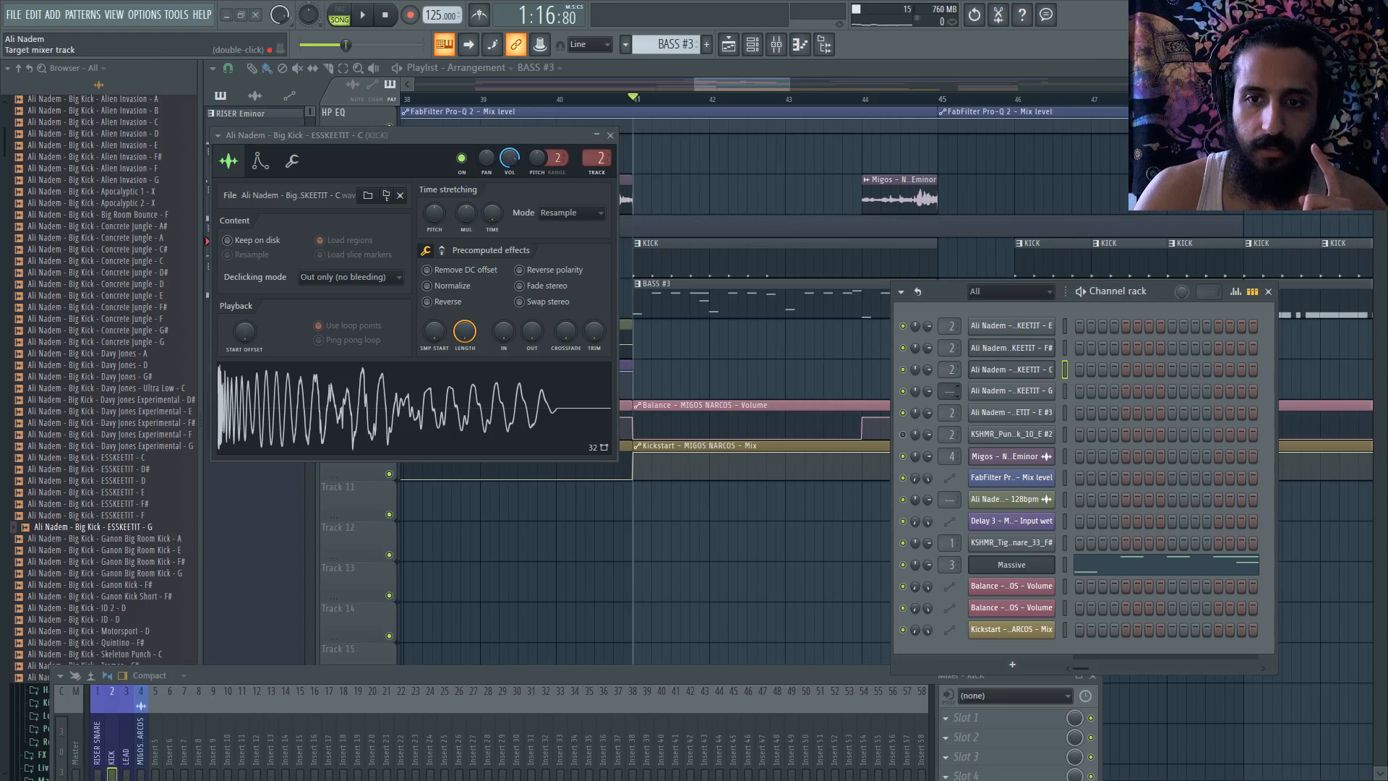
scroll(950, 390, "up", 2)
left_click(1011, 391)
left_click(311, 179)
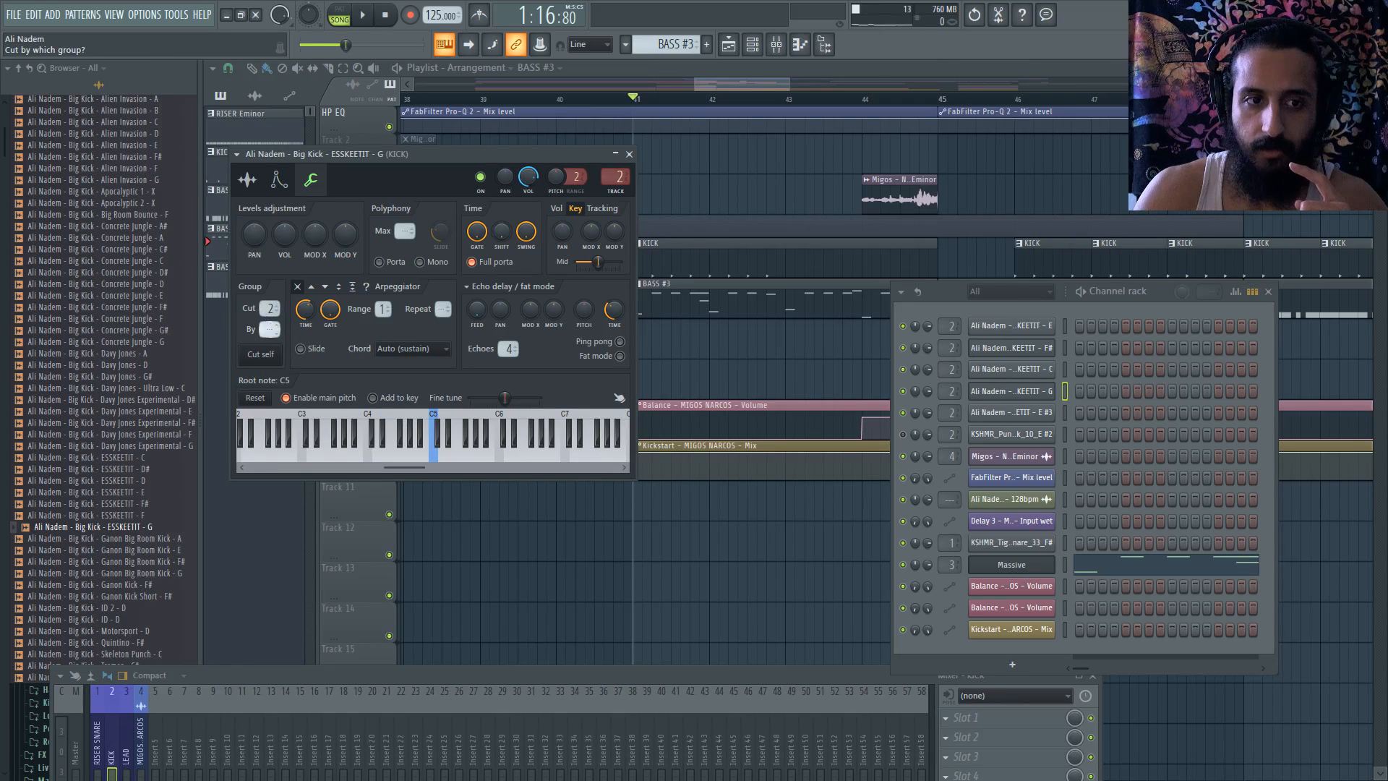
left_click(1012, 370)
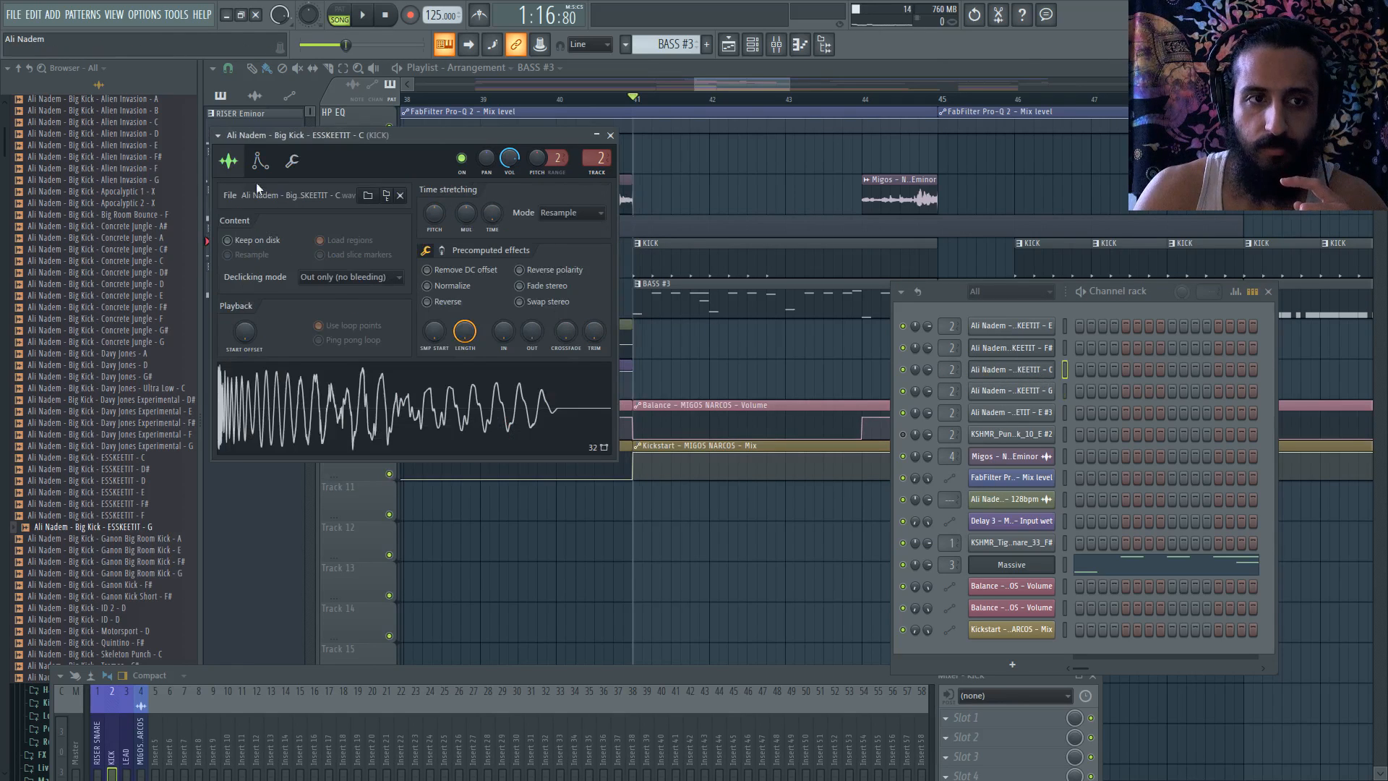
left_click(292, 160)
scroll(251, 310, "up", 1)
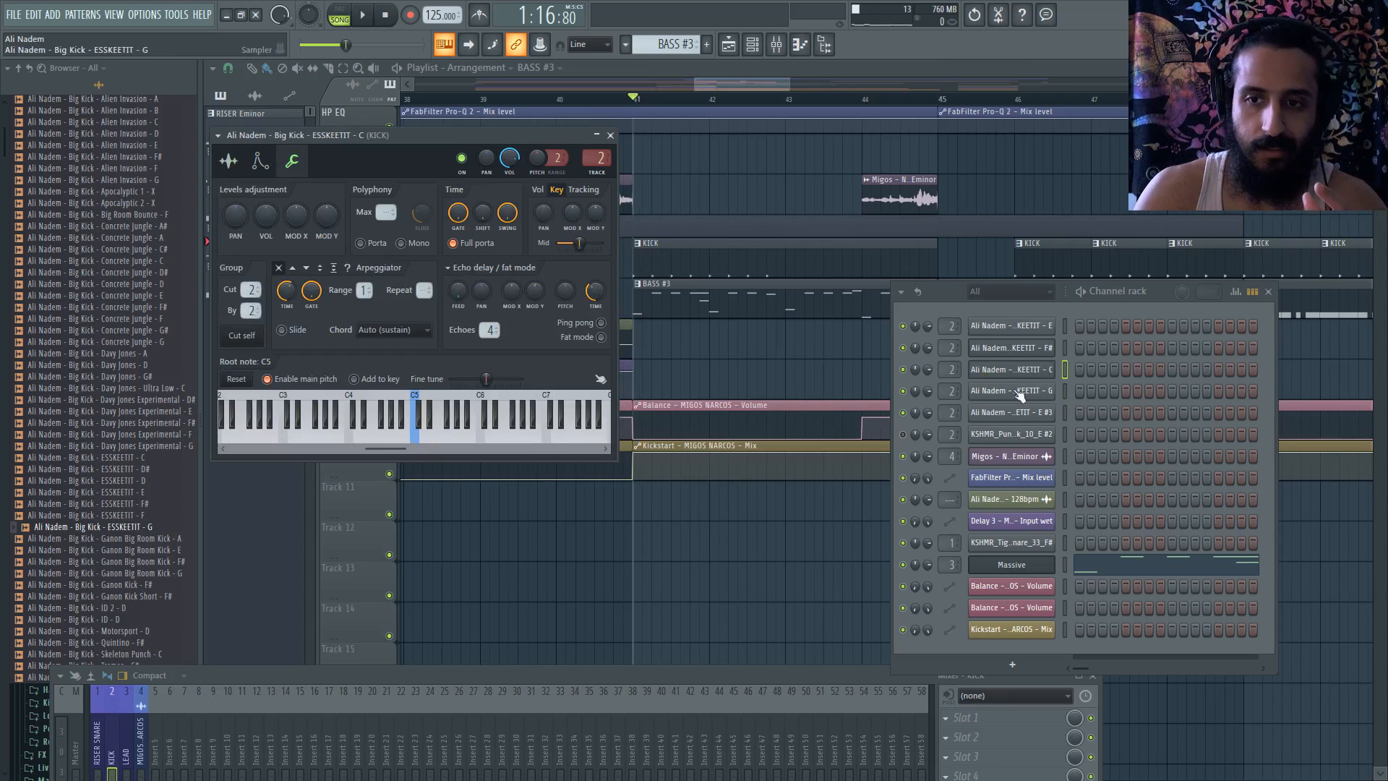
- Raise the time-stretching pitch of the C and G kick samples by 100 cents
left_click(230, 161)
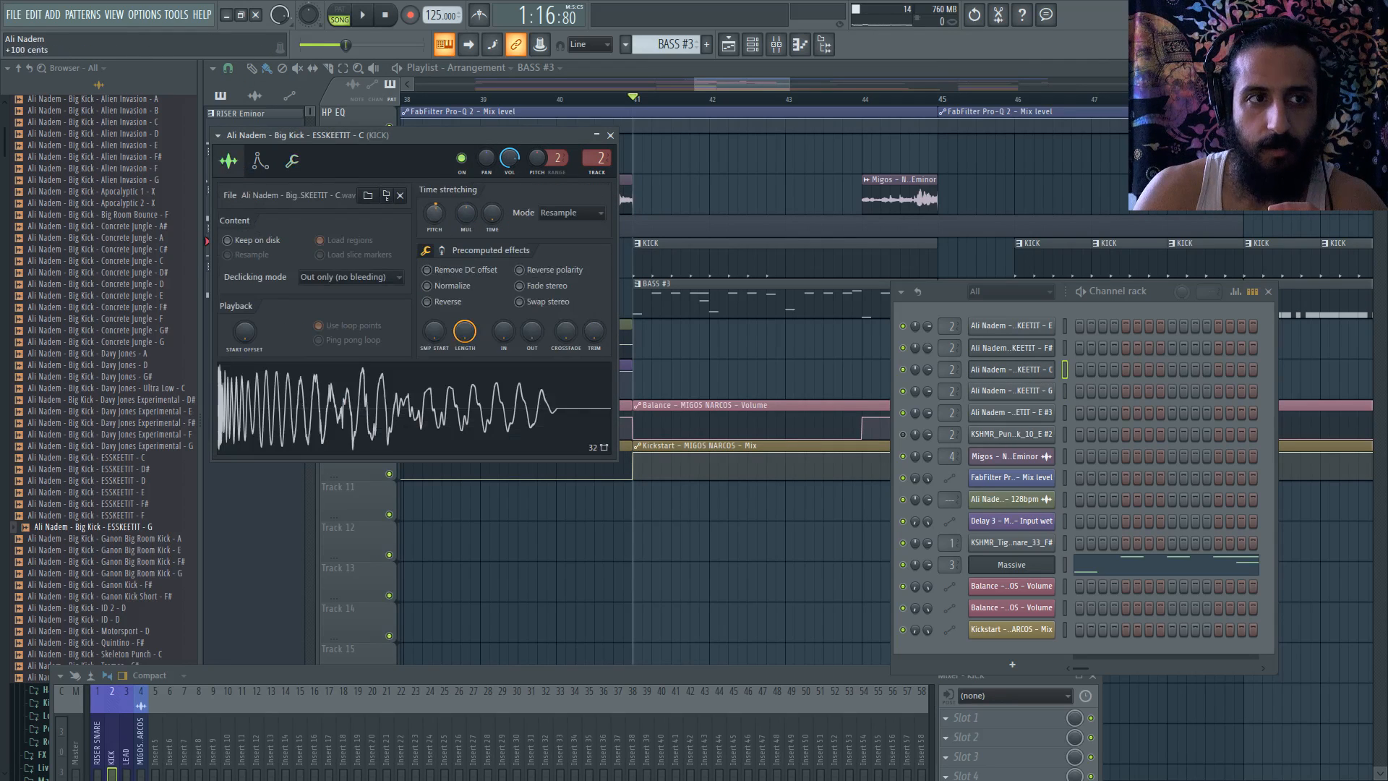
left_click(1008, 391)
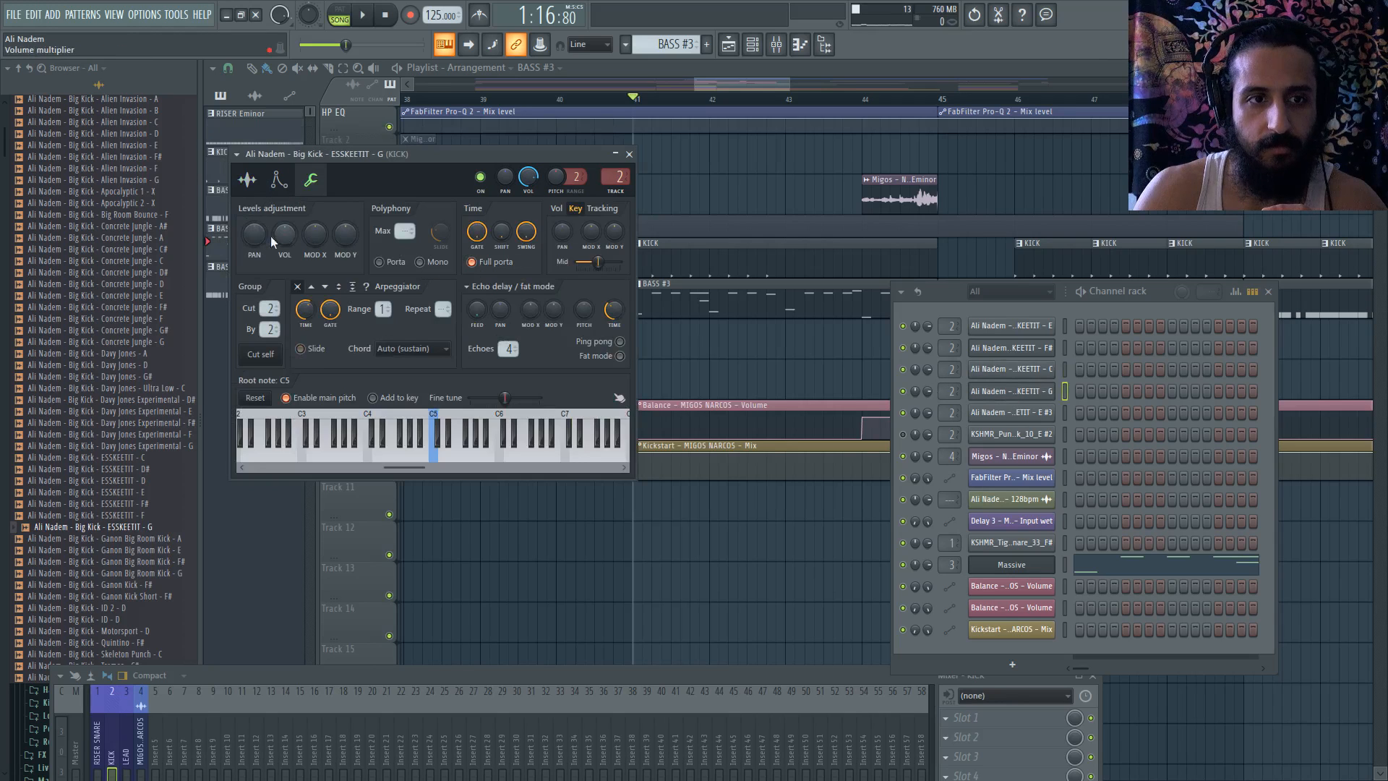
left_click(247, 179)
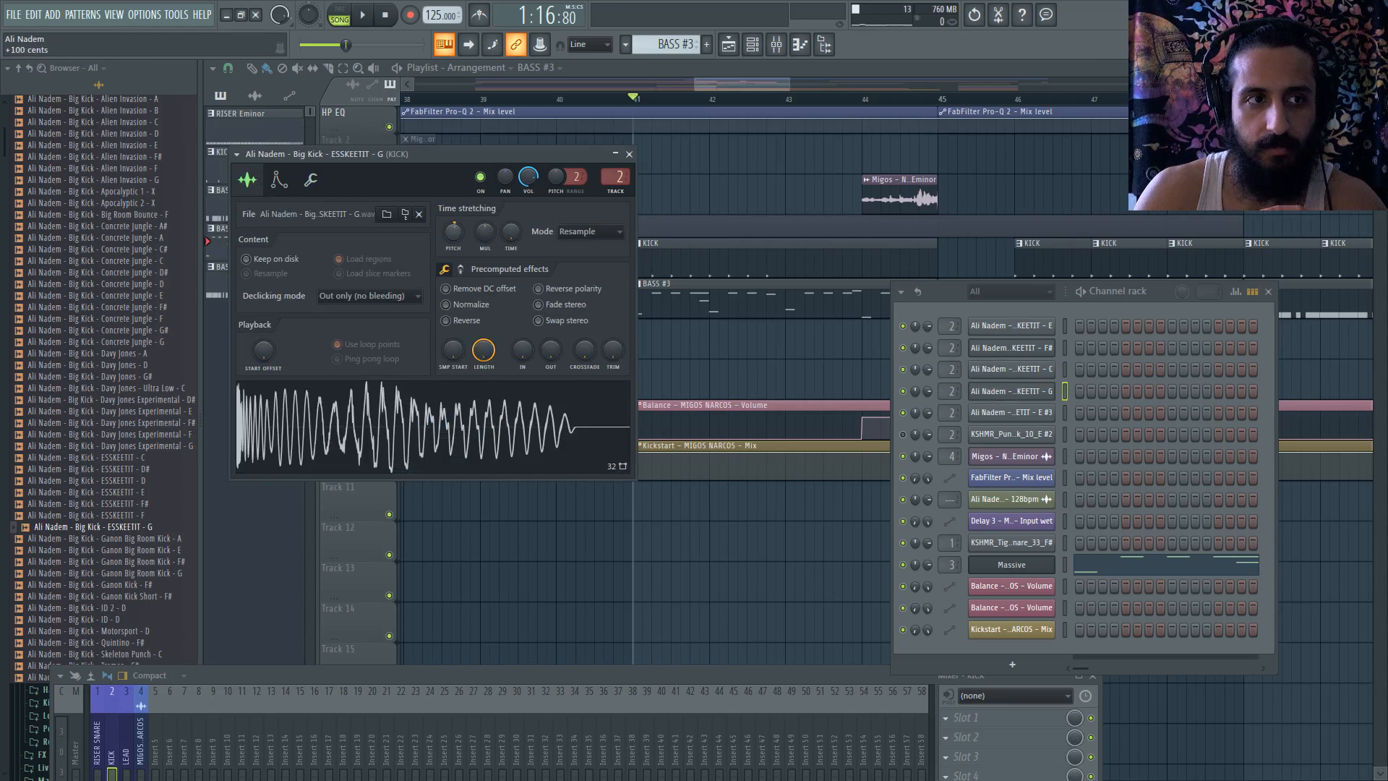
- Compare the kick channels' level settings and copy the F# kick's volume multiplier value
left_click(1010, 326)
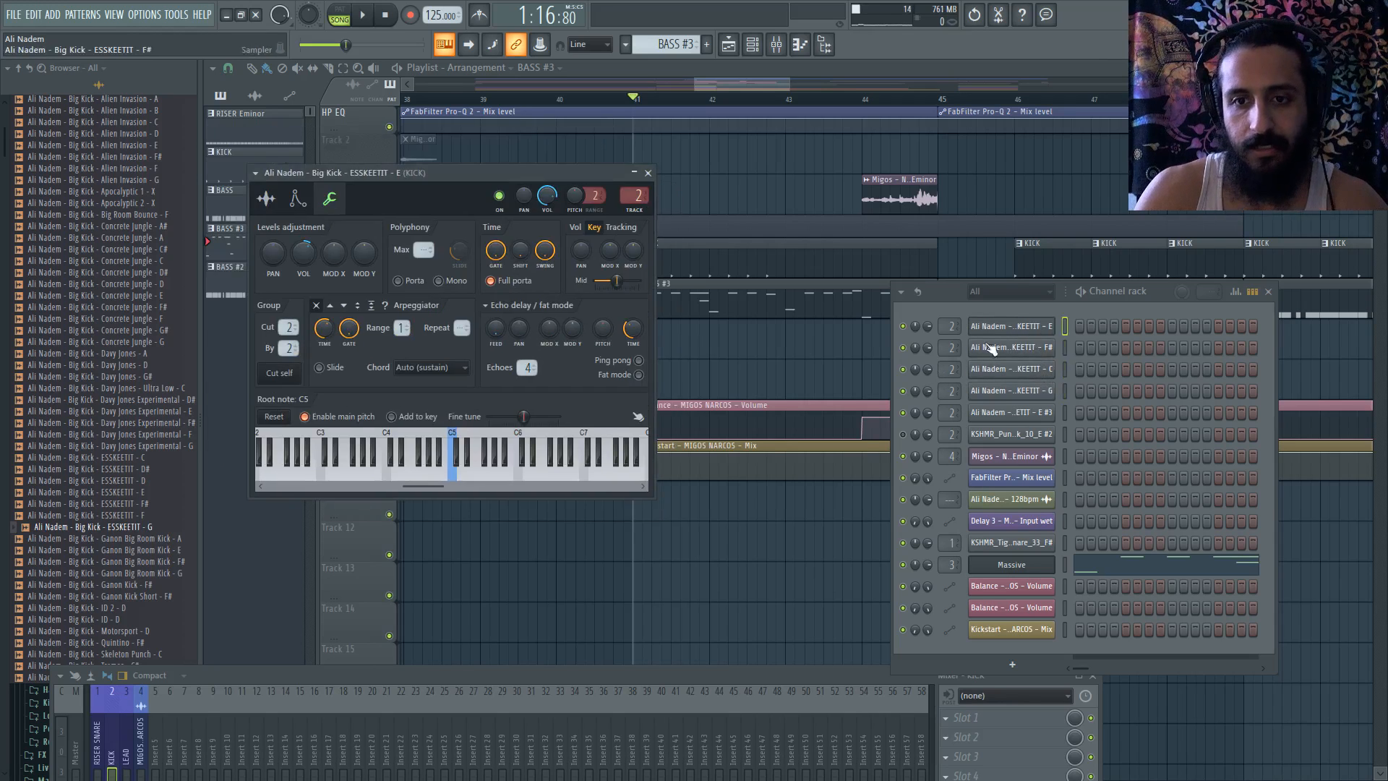
left_click(1011, 348)
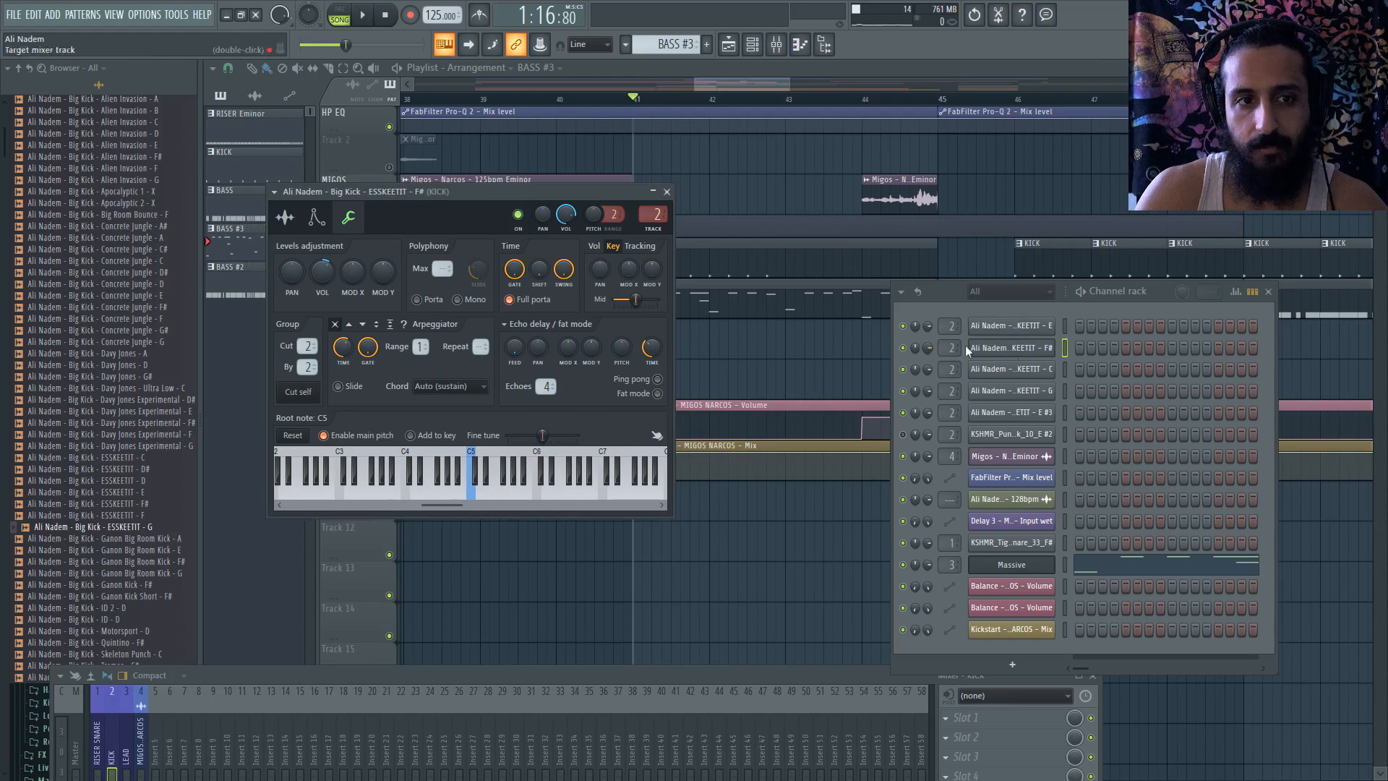
left_click(1011, 369)
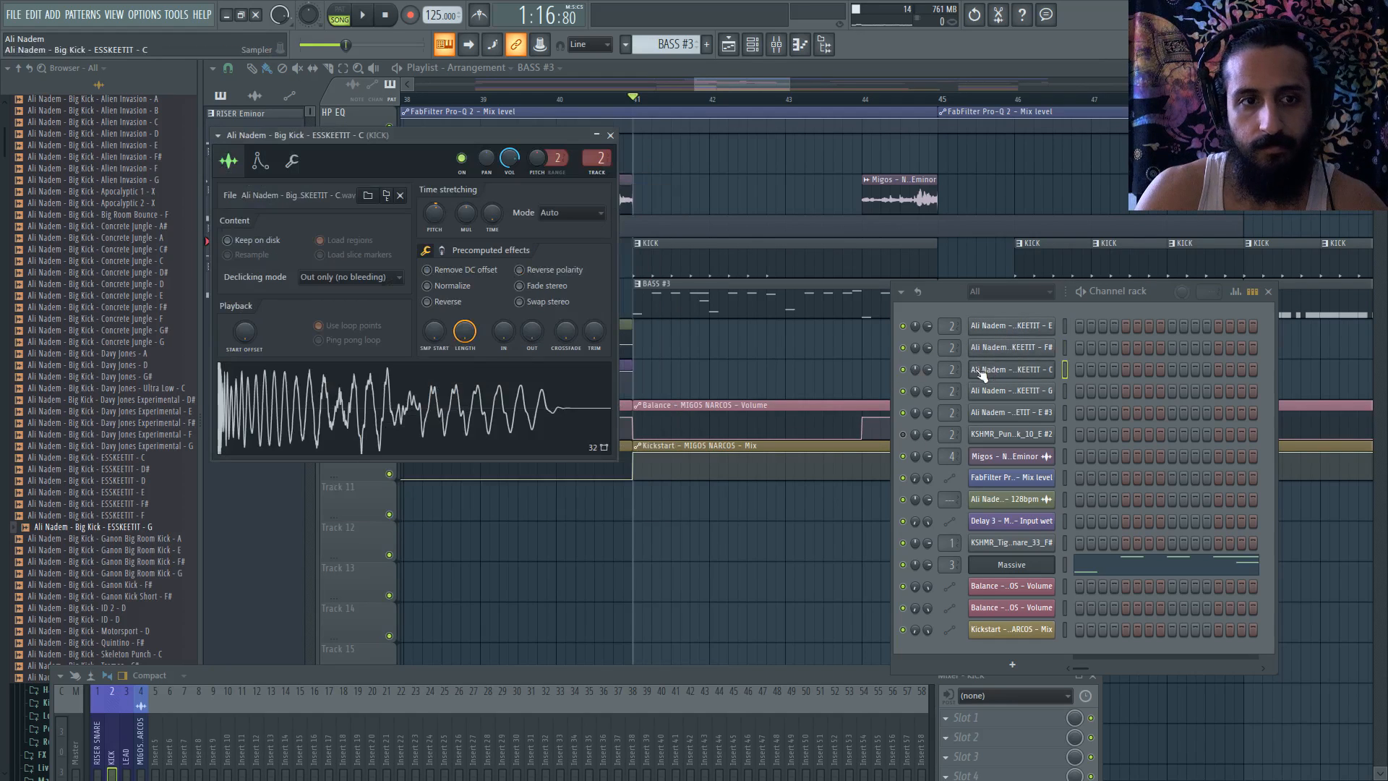
left_click(292, 161)
key("Up")
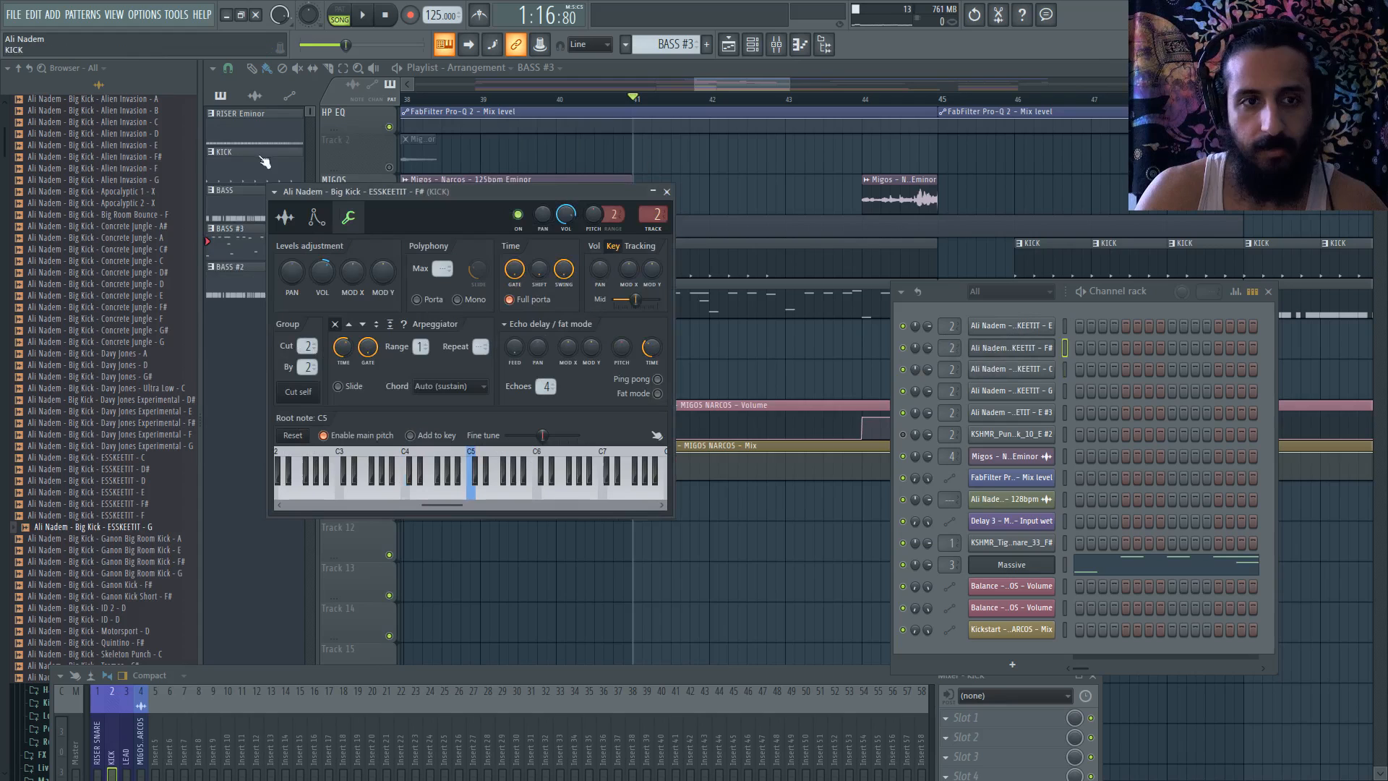
right_click(321, 270)
left_click(374, 430)
- Paste the copied 59% value into the volume multipliers of the C and G kick channels
left_click(1065, 359)
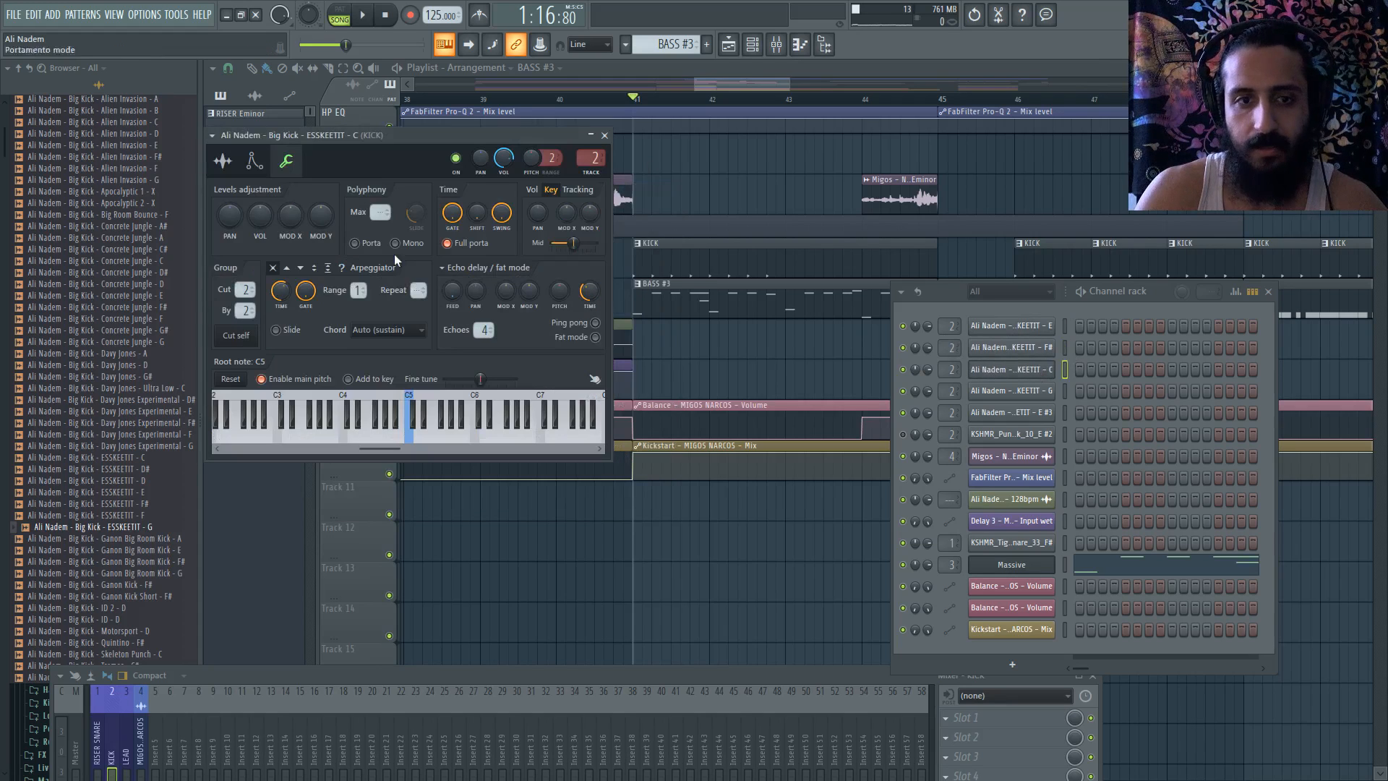
right_click(259, 215)
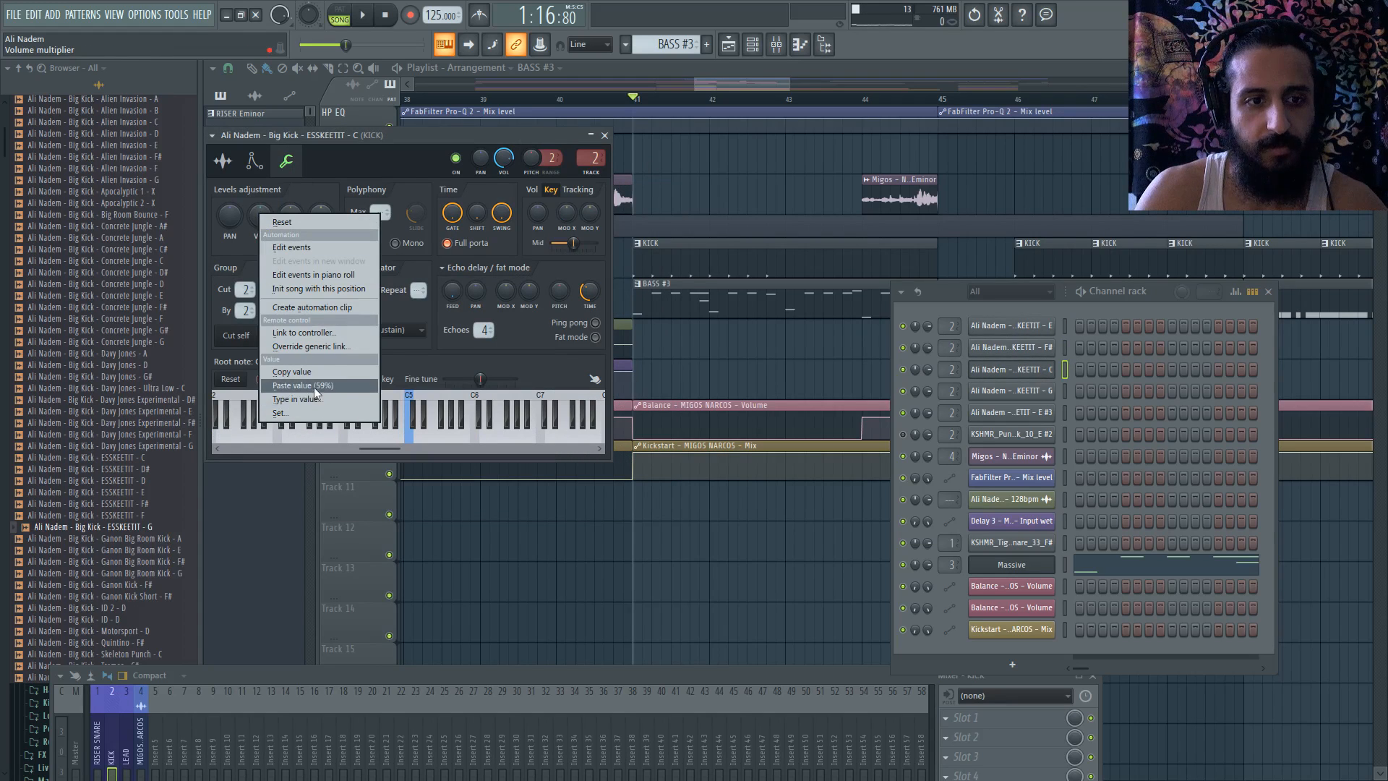
left_click(302, 385)
key("Down")
left_click(311, 180)
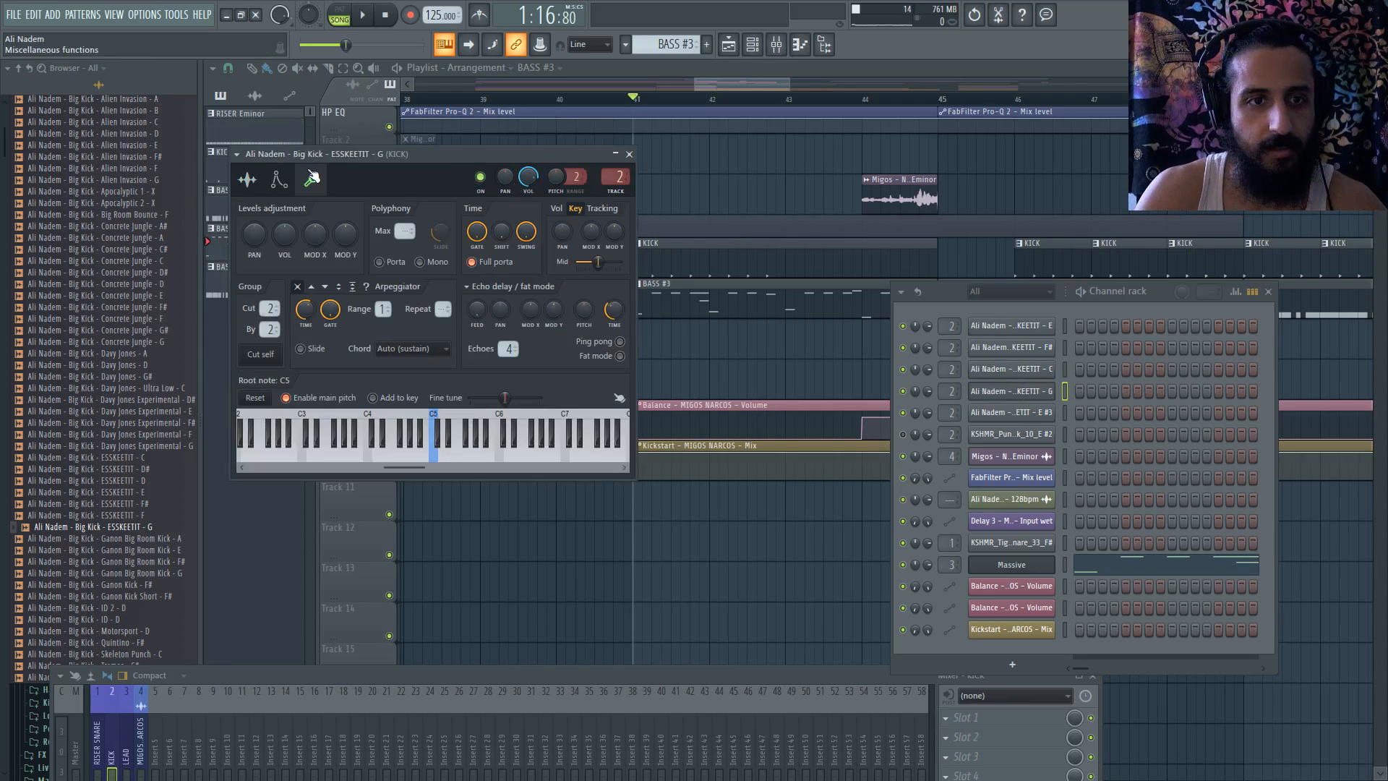
right_click(286, 236)
left_click(334, 407)
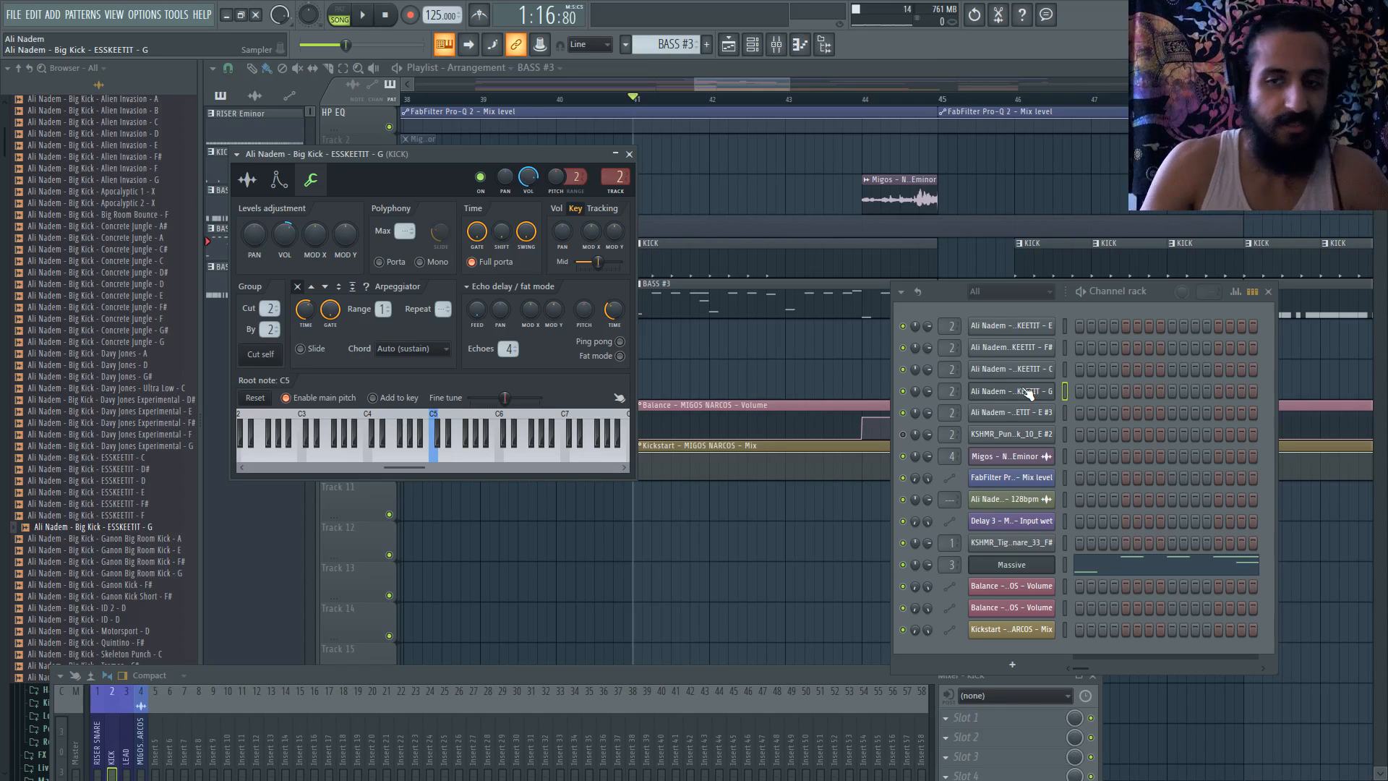
- Clone the ESSKEETIT - E kick channel
left_click(247, 179)
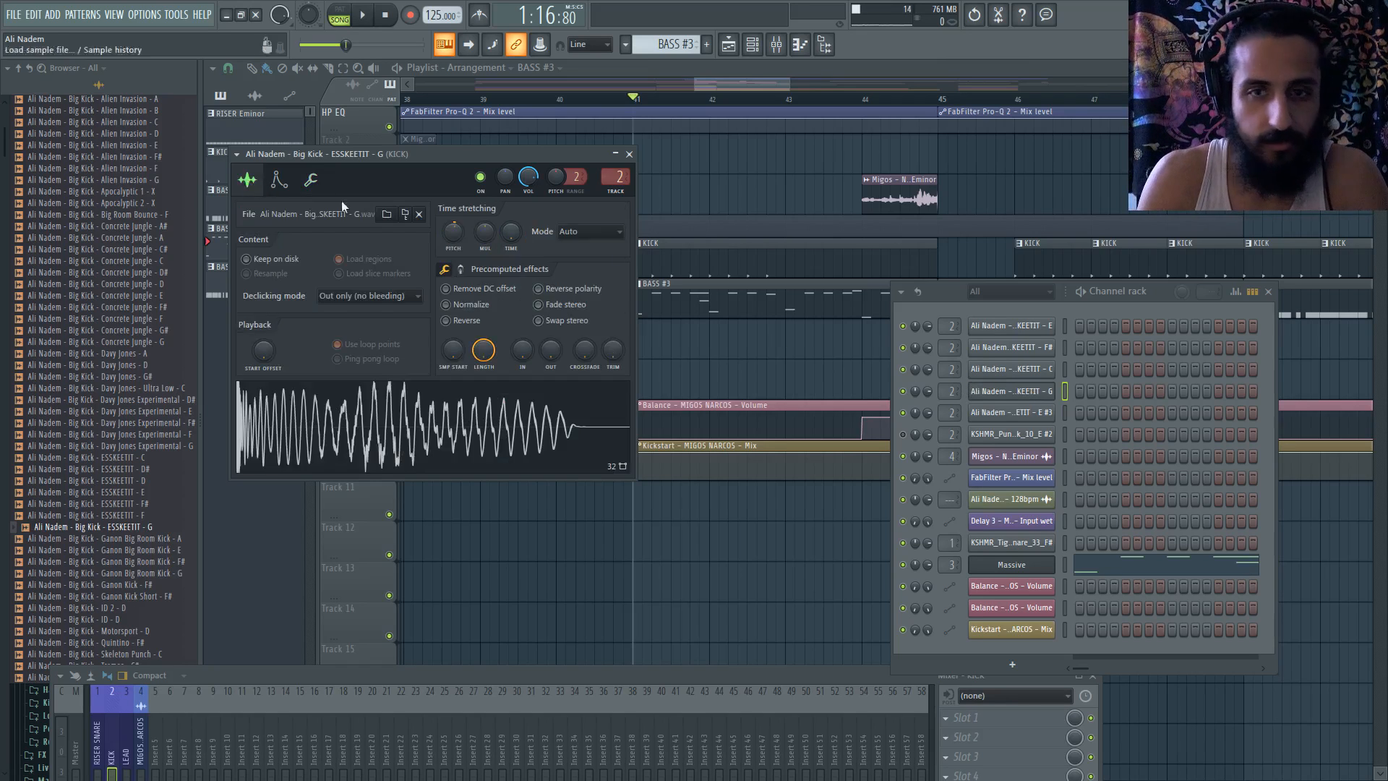
right_click(1017, 329)
left_click(1107, 459)
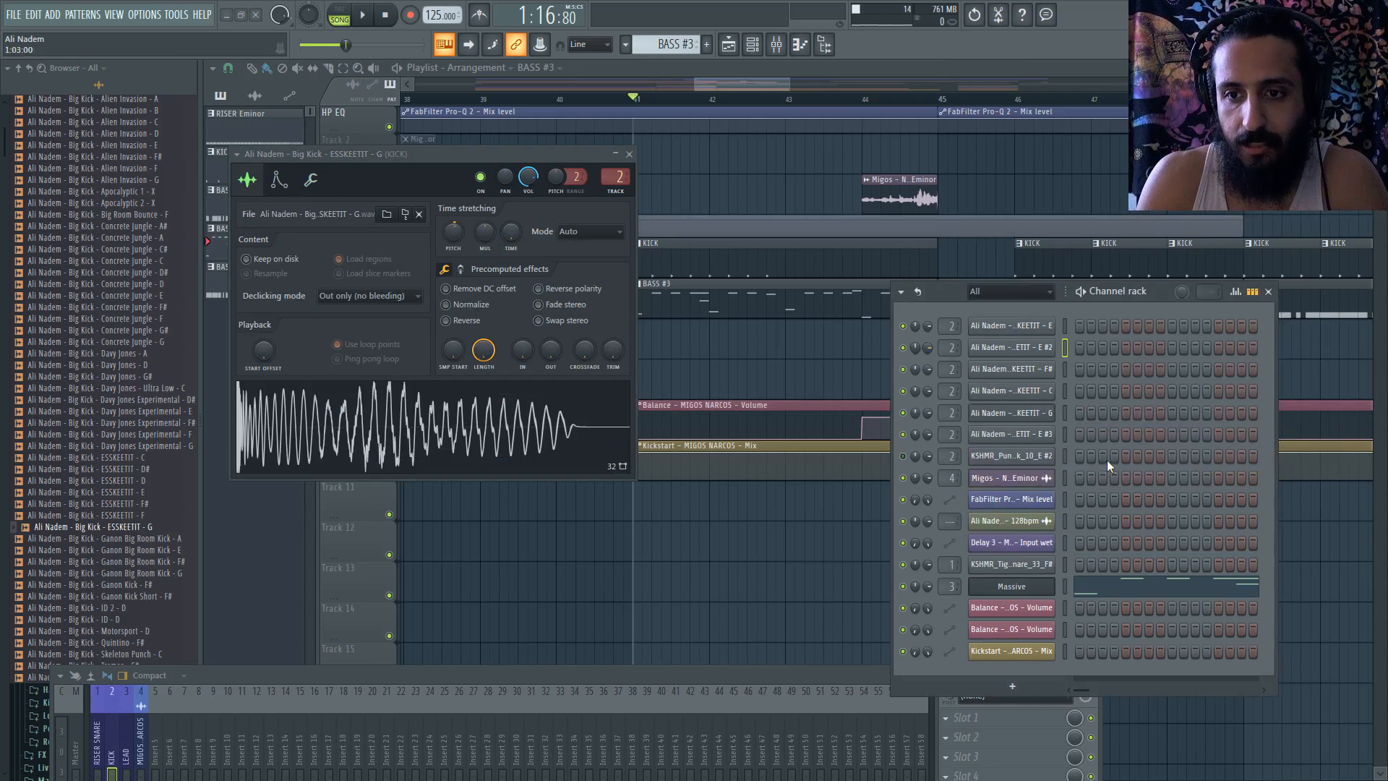
- Open the KICK pattern and copy the ESSKEETIT - F# channel's notes to the ESSKEETIT - C channel
left_click(787, 278)
double_click(787, 263)
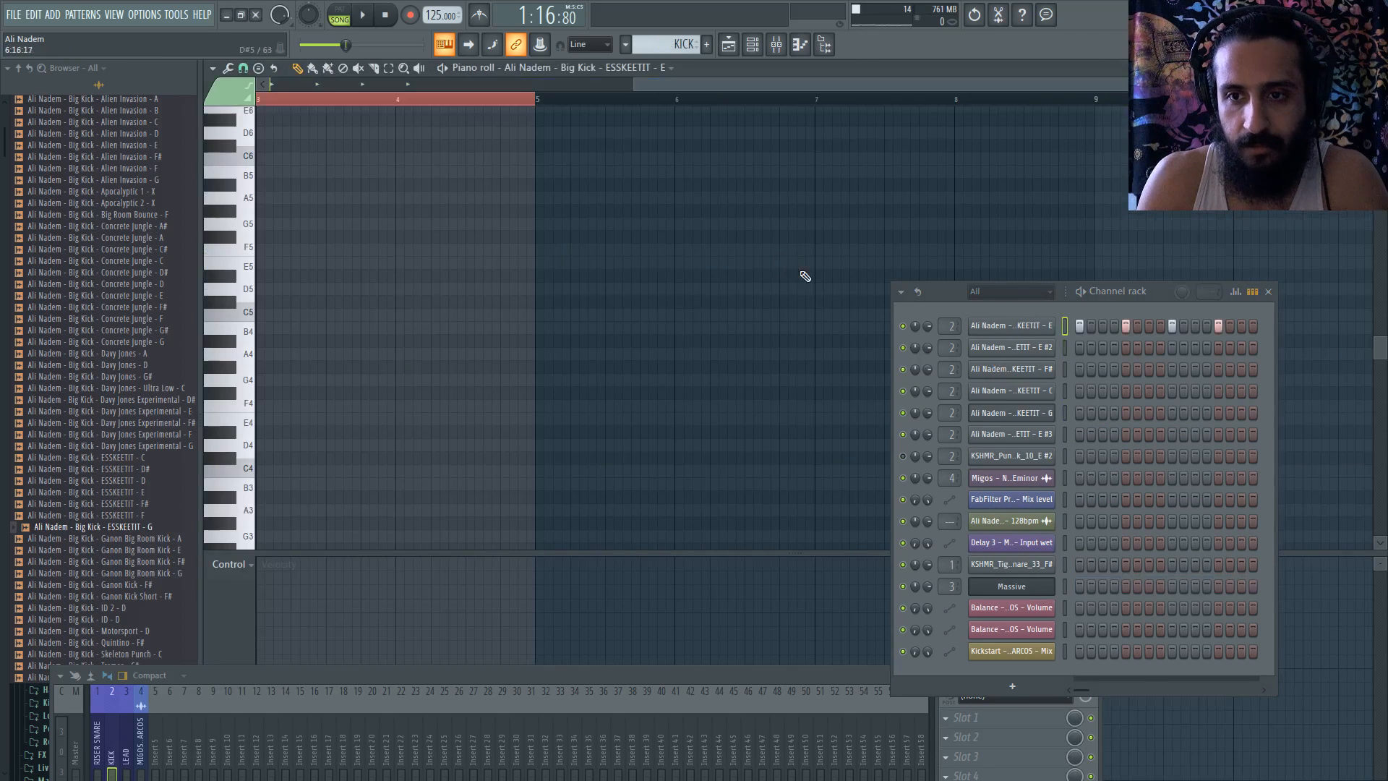
right_click(969, 341)
left_click(1001, 347)
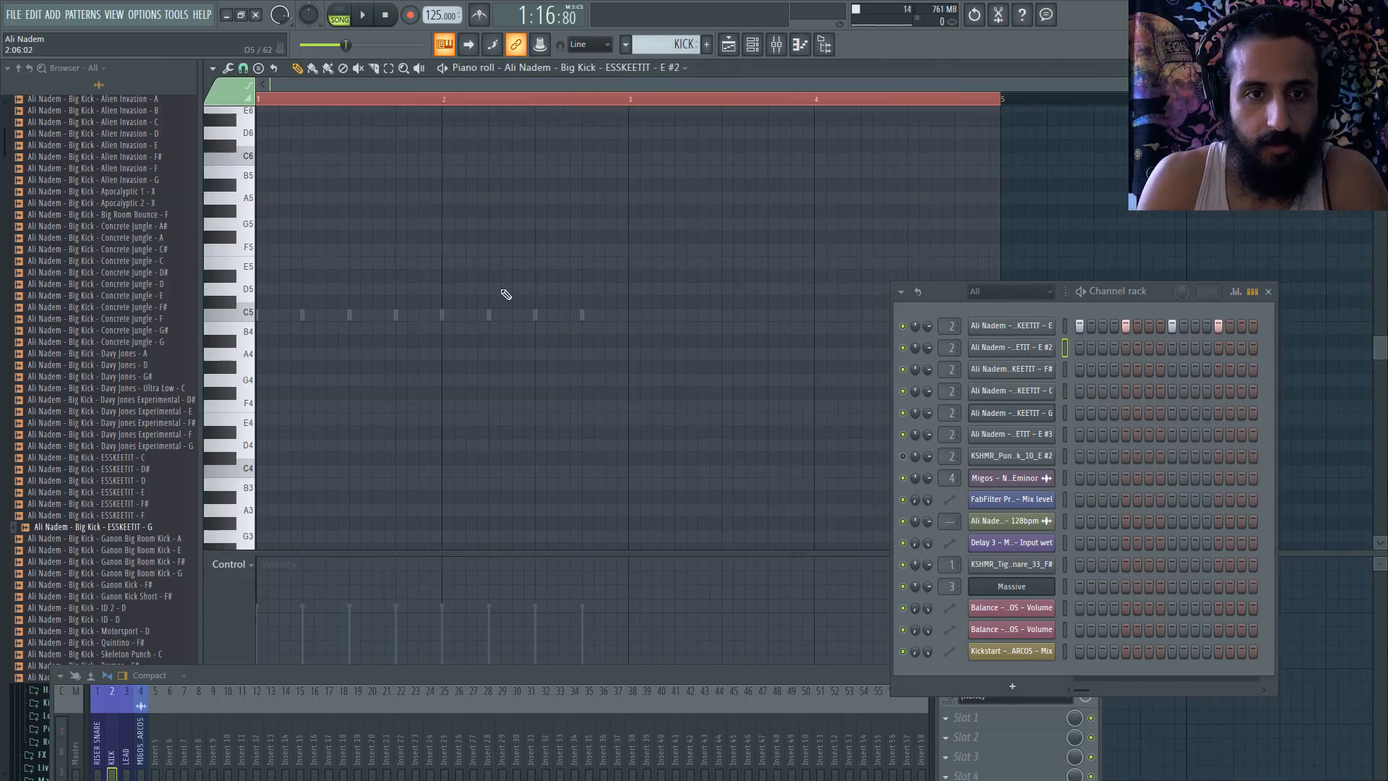
right_click(1010, 372)
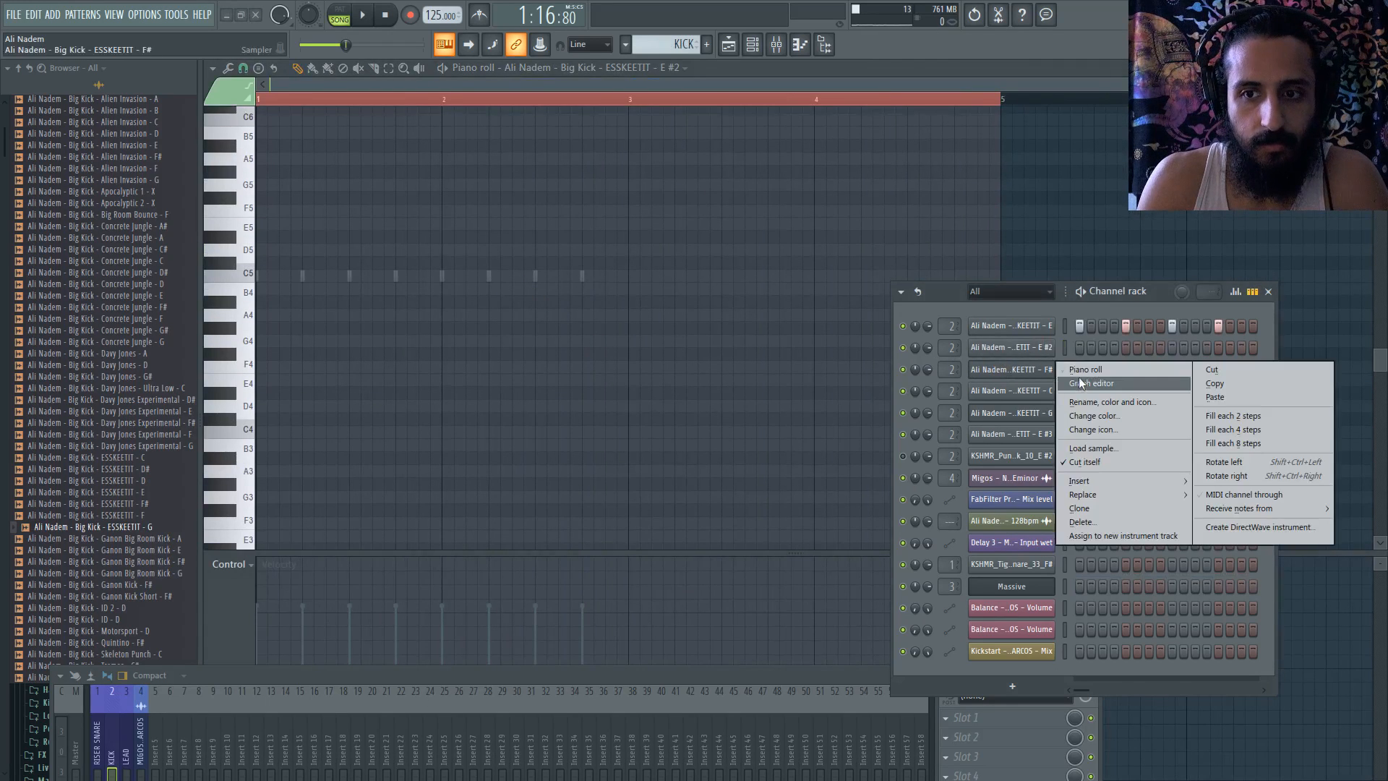
left_click(1040, 377)
right_click(1038, 376)
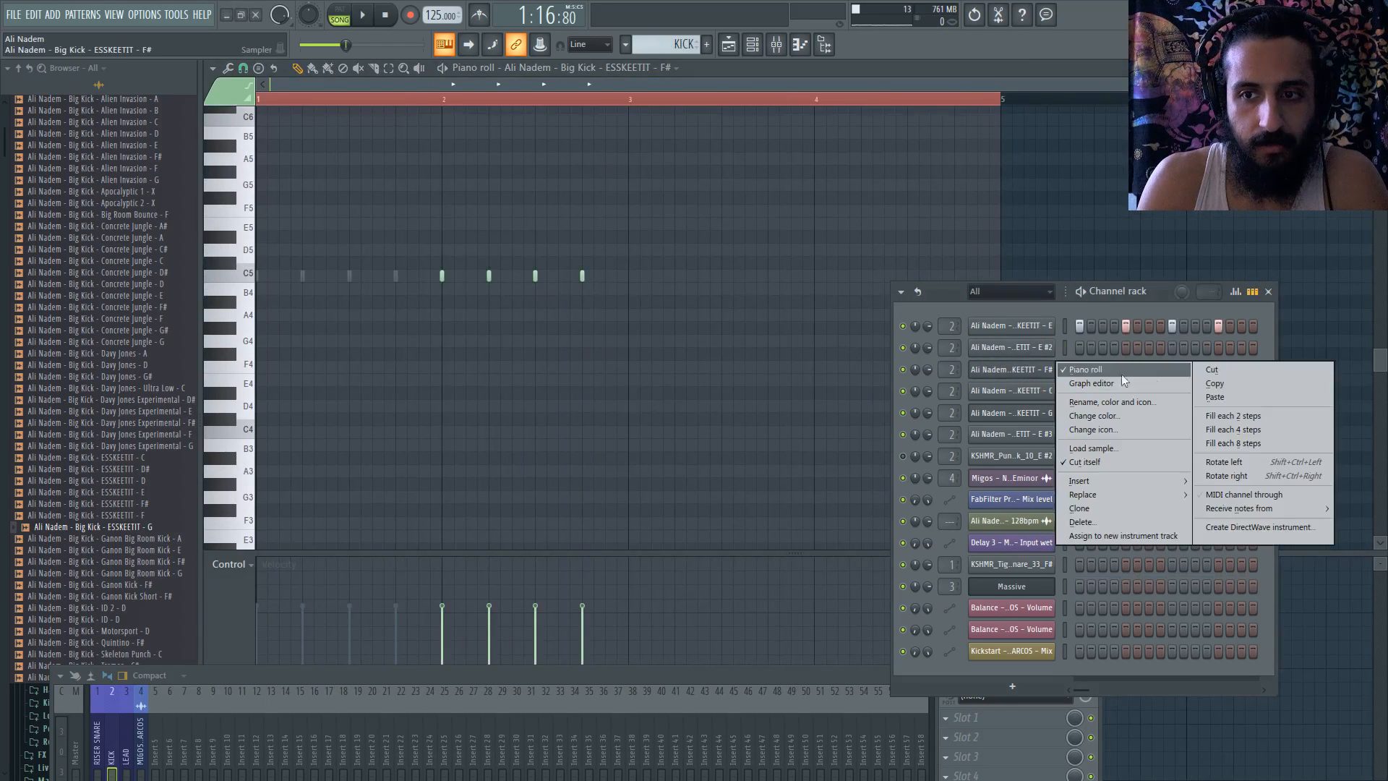
left_click(1205, 384)
right_click(1042, 394)
left_click(1214, 418)
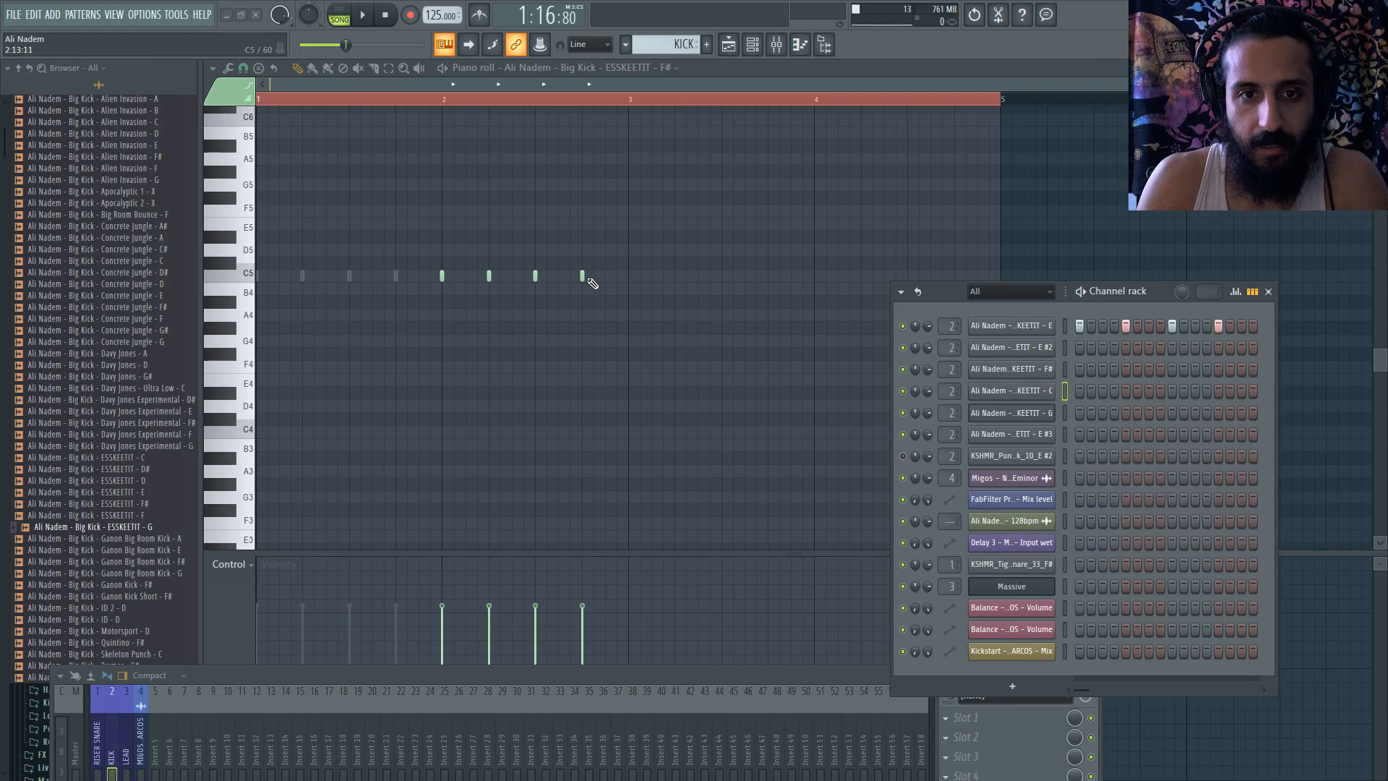
- Move all four C5 notes of the ESSKEETIT - C kick from bar 2 to bar 3 in its piano roll
right_click(1042, 391)
left_click(1079, 394)
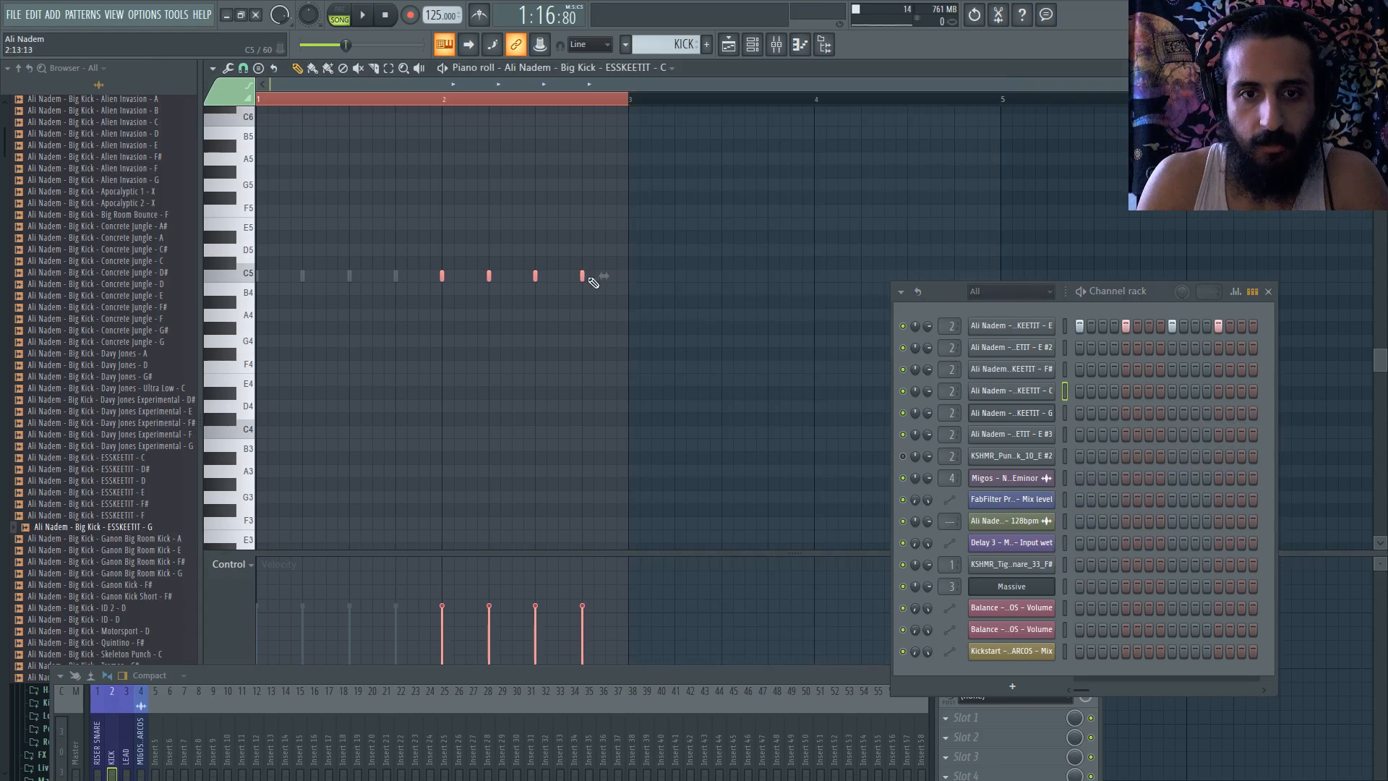
left_click_drag(586, 277, 767, 284)
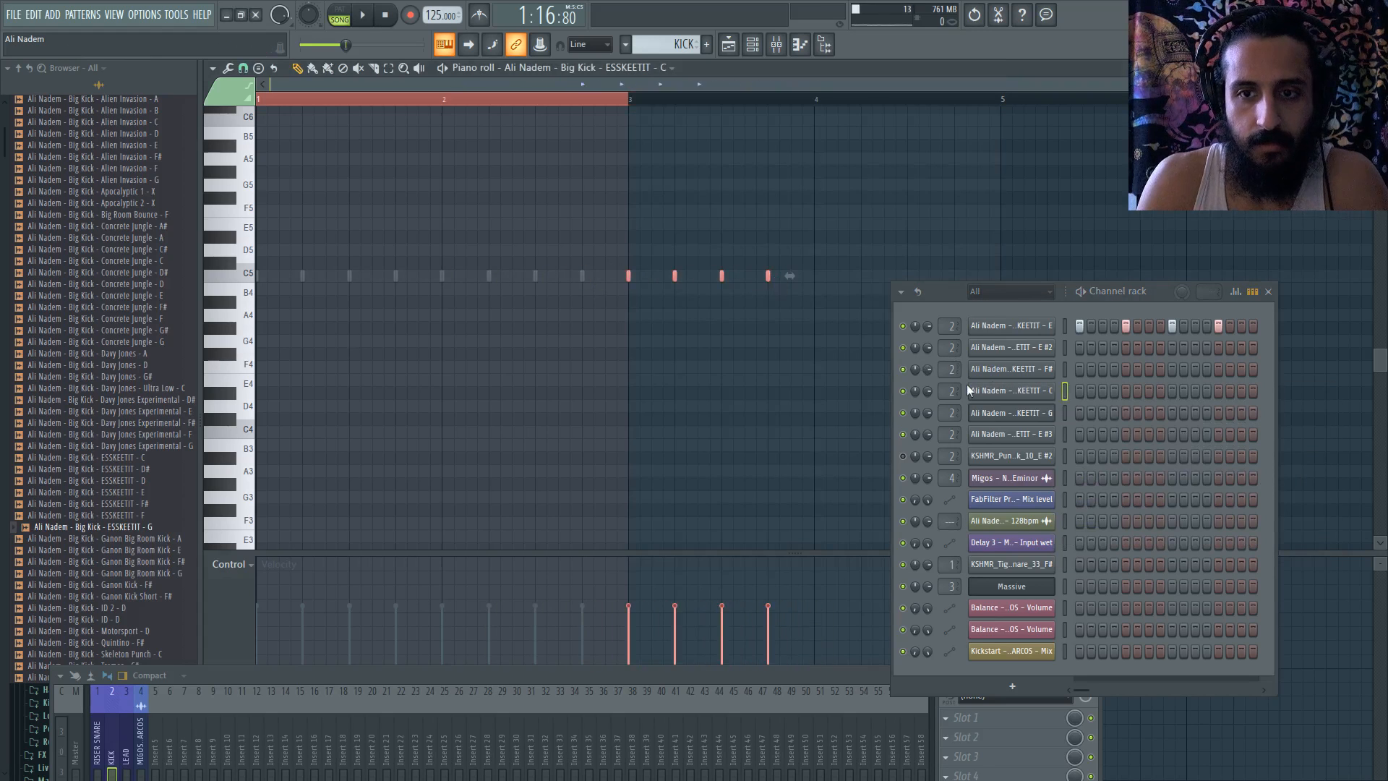
- Give the ESSKEETIT - G kick the same four C5 notes and move them from bar 1 to bar 4
right_click(1038, 414)
left_click(1095, 414)
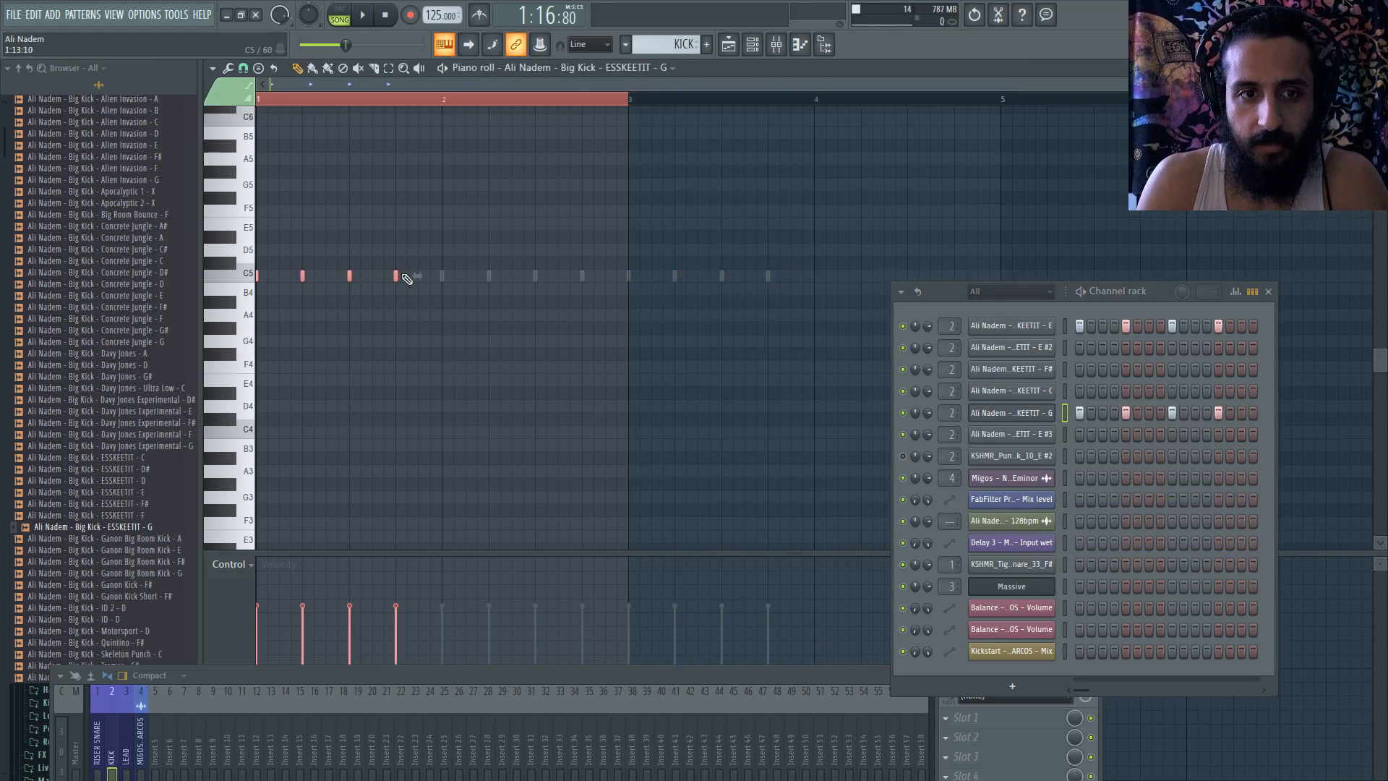
left_click_drag(396, 277, 954, 275)
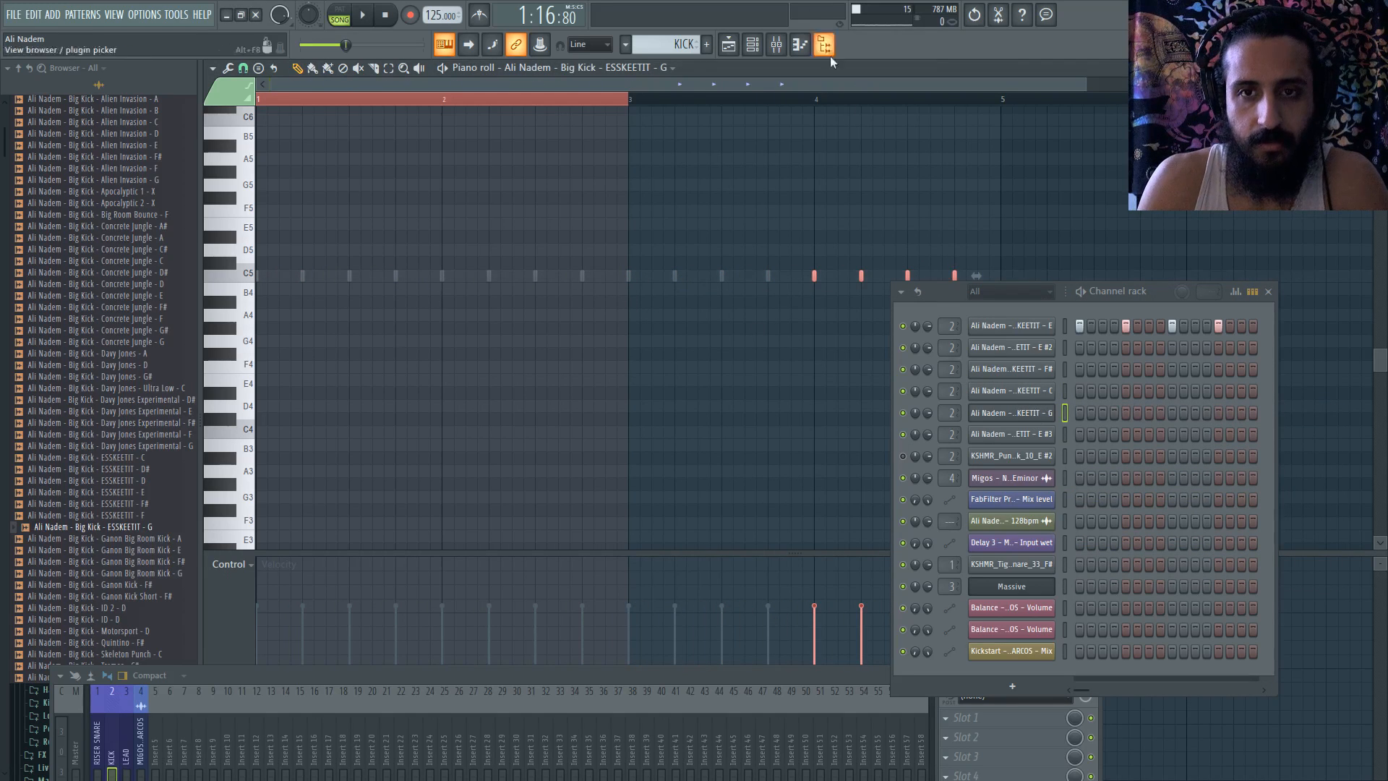
- Rename the cloned ESSKEETIT - E #2 channel to Punch
left_click(1018, 347)
right_click(1017, 347)
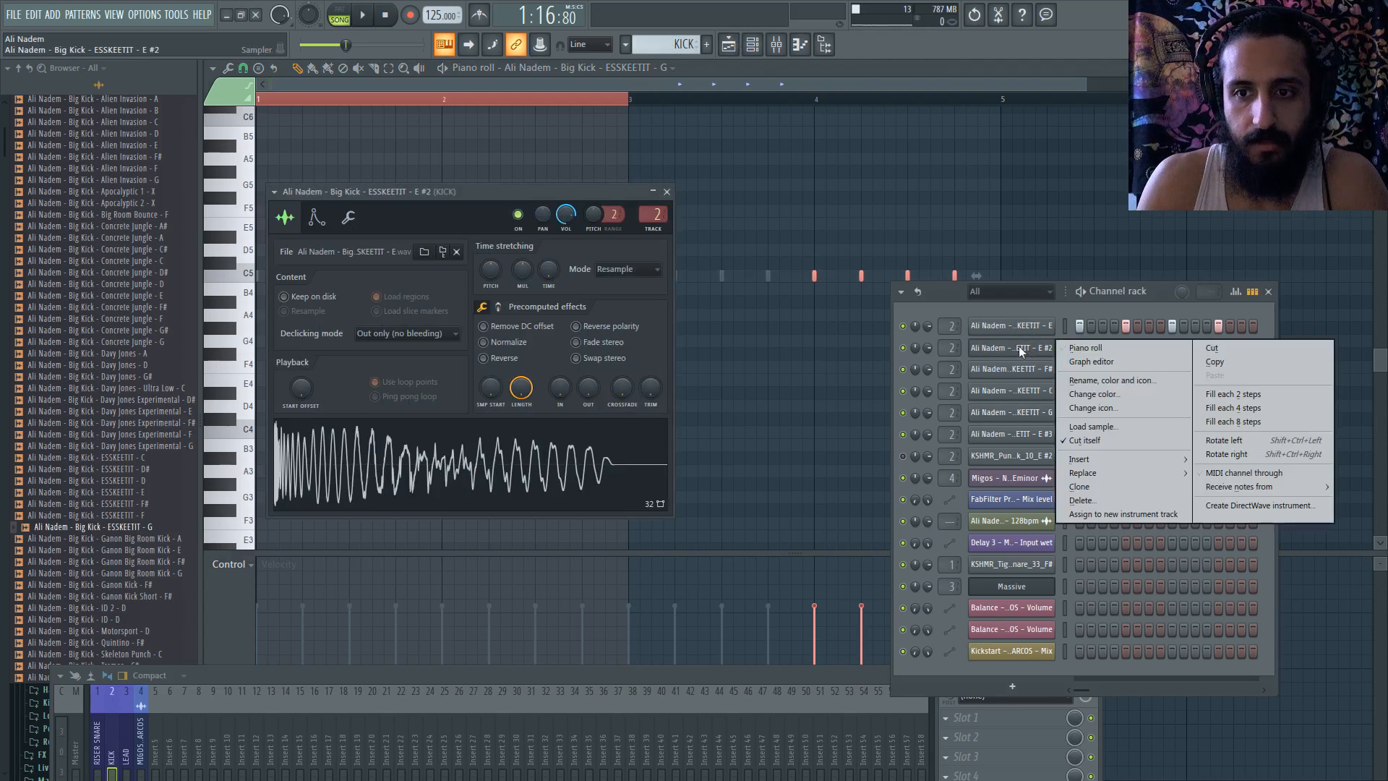
left_click(1096, 380)
type("Punch")
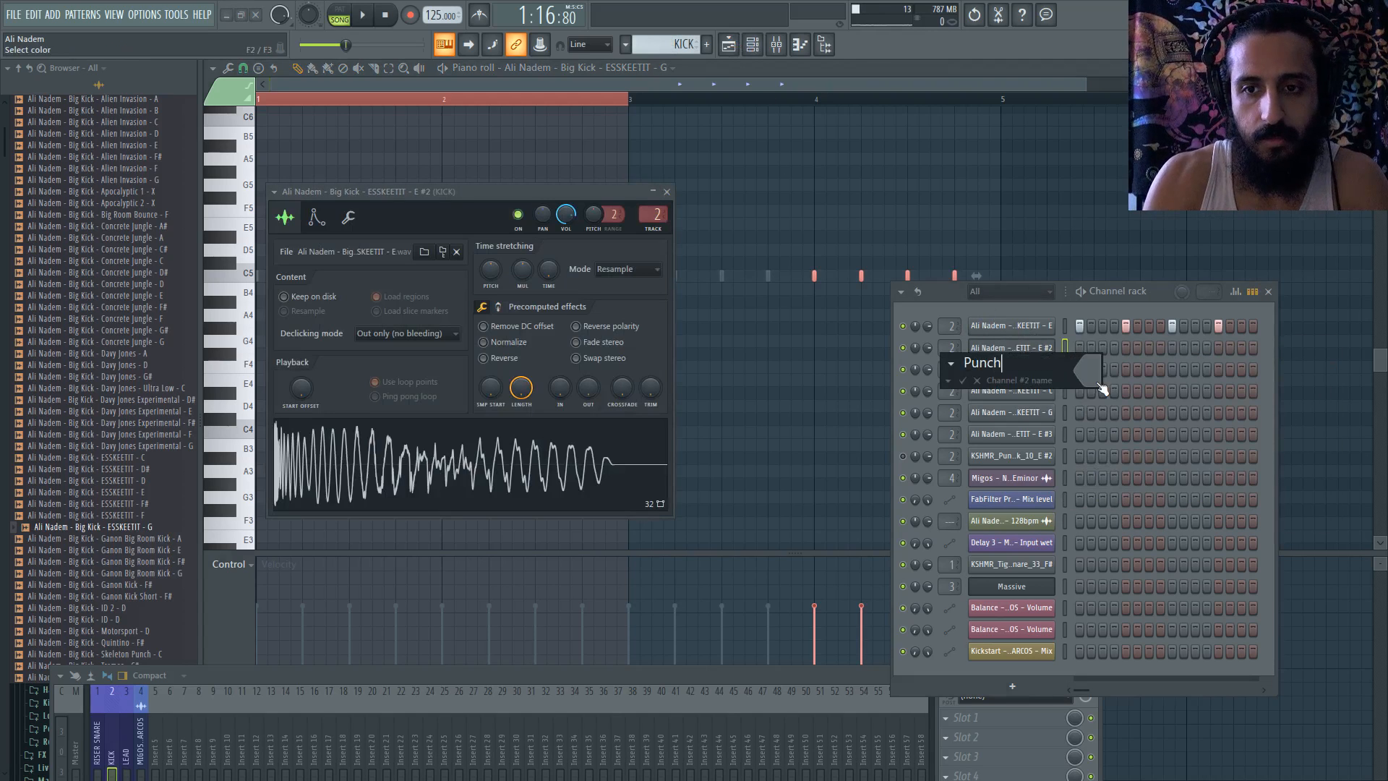
key("Return")
- Rename the ESSKEETIT - E kick channel to BIG E and the ESSKEETIT - F# channel to BIG F#
right_click(1012, 325)
left_click(1081, 353)
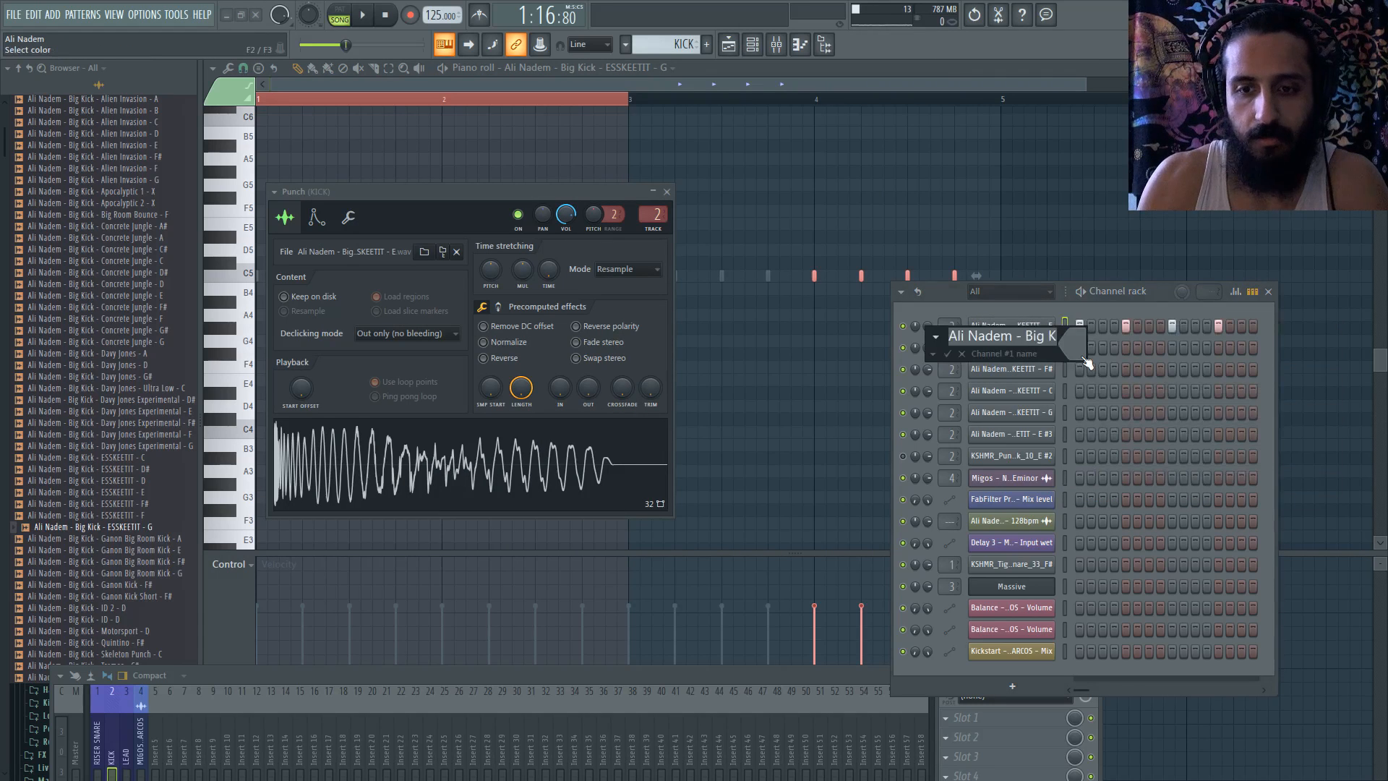
type("BIG E")
key("Return")
right_click(1047, 374)
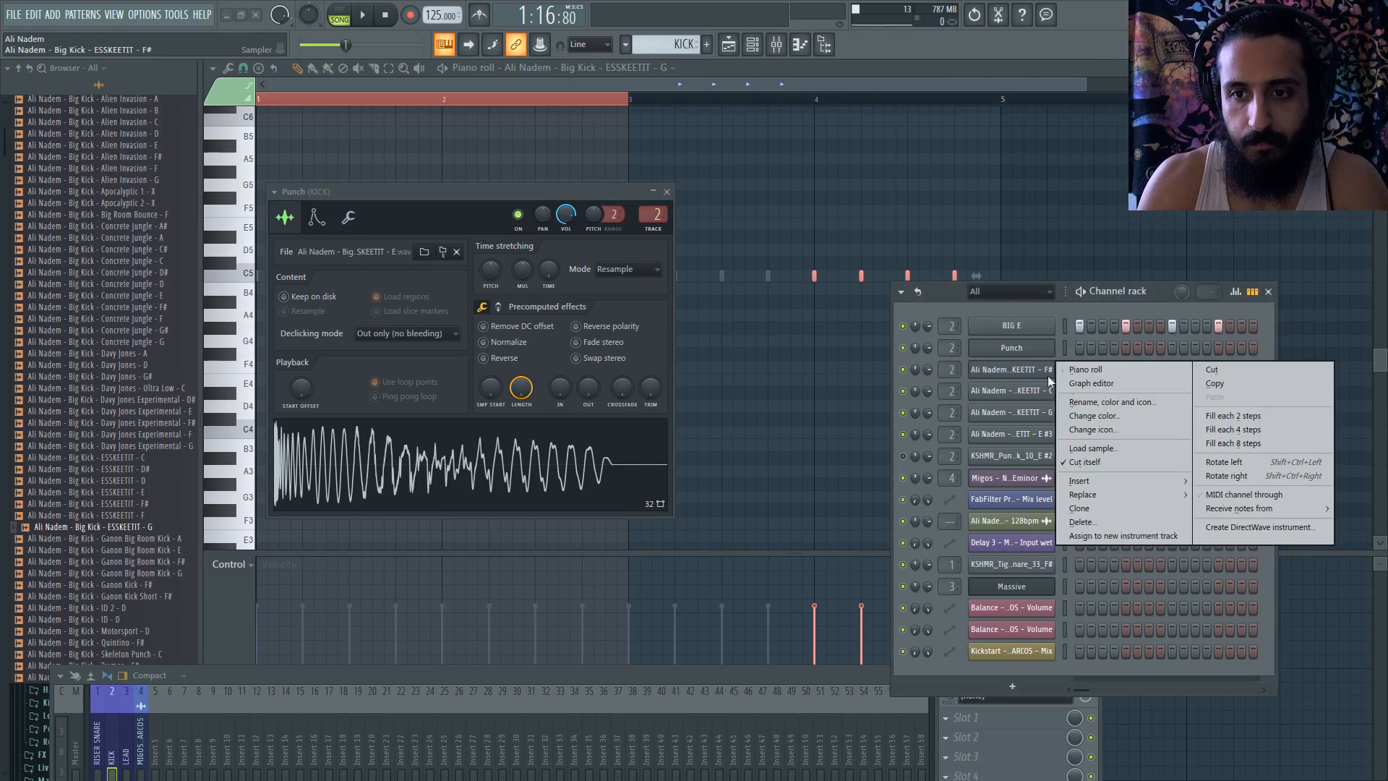
left_click(1094, 402)
type("BIG F#")
key("Return")
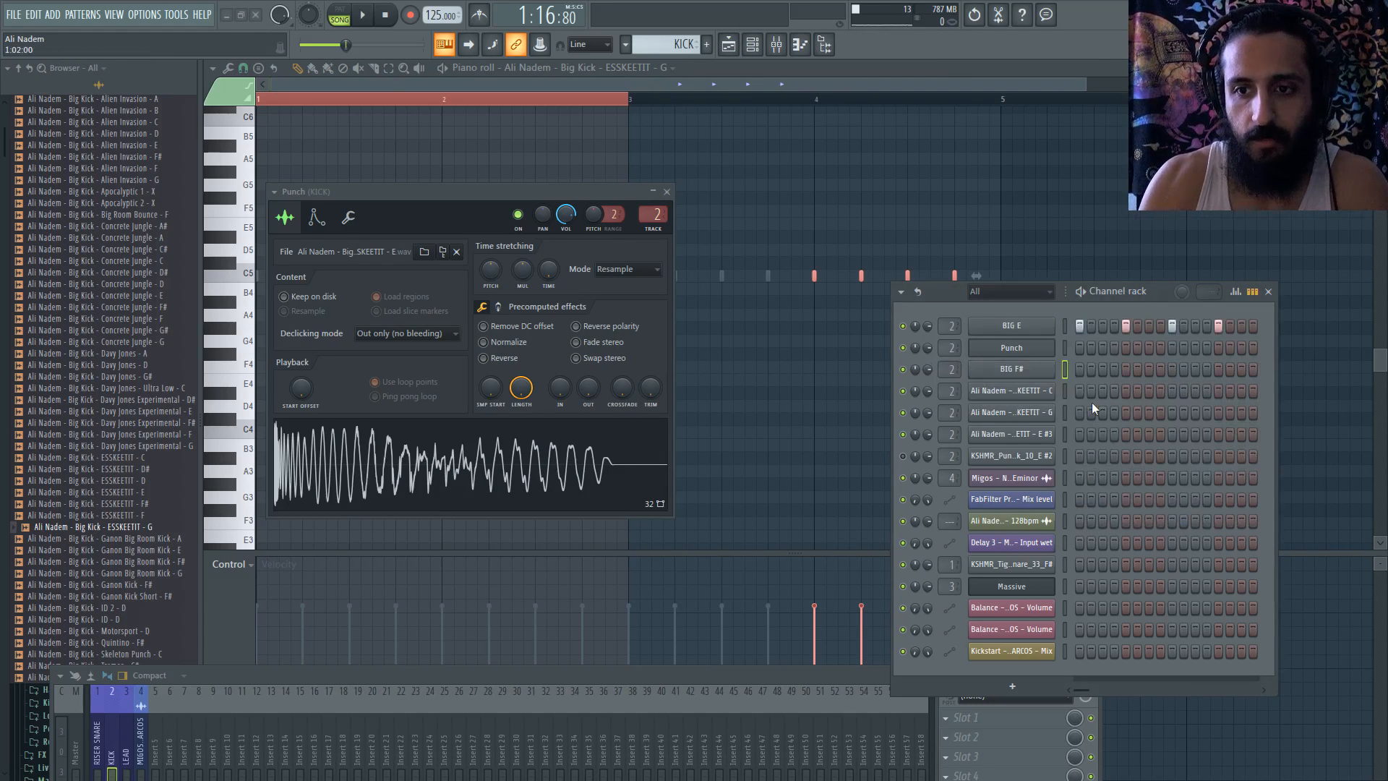
- Rename the ESSKEETIT - C kick channel to BIG C# and the ESSKEETIT - G channel to BIG G#
right_click(1059, 394)
left_click(1093, 425)
type("BIG C#")
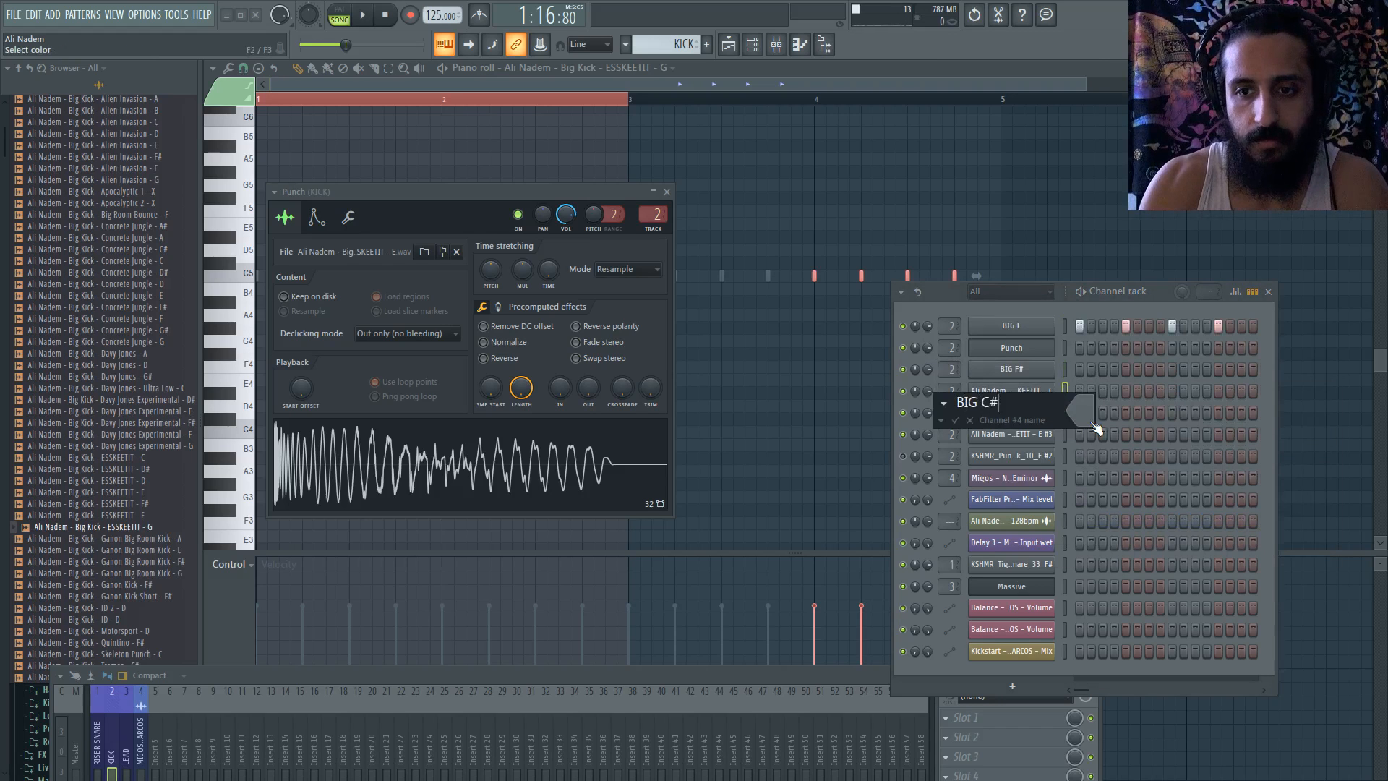
key("Return")
right_click(1052, 411)
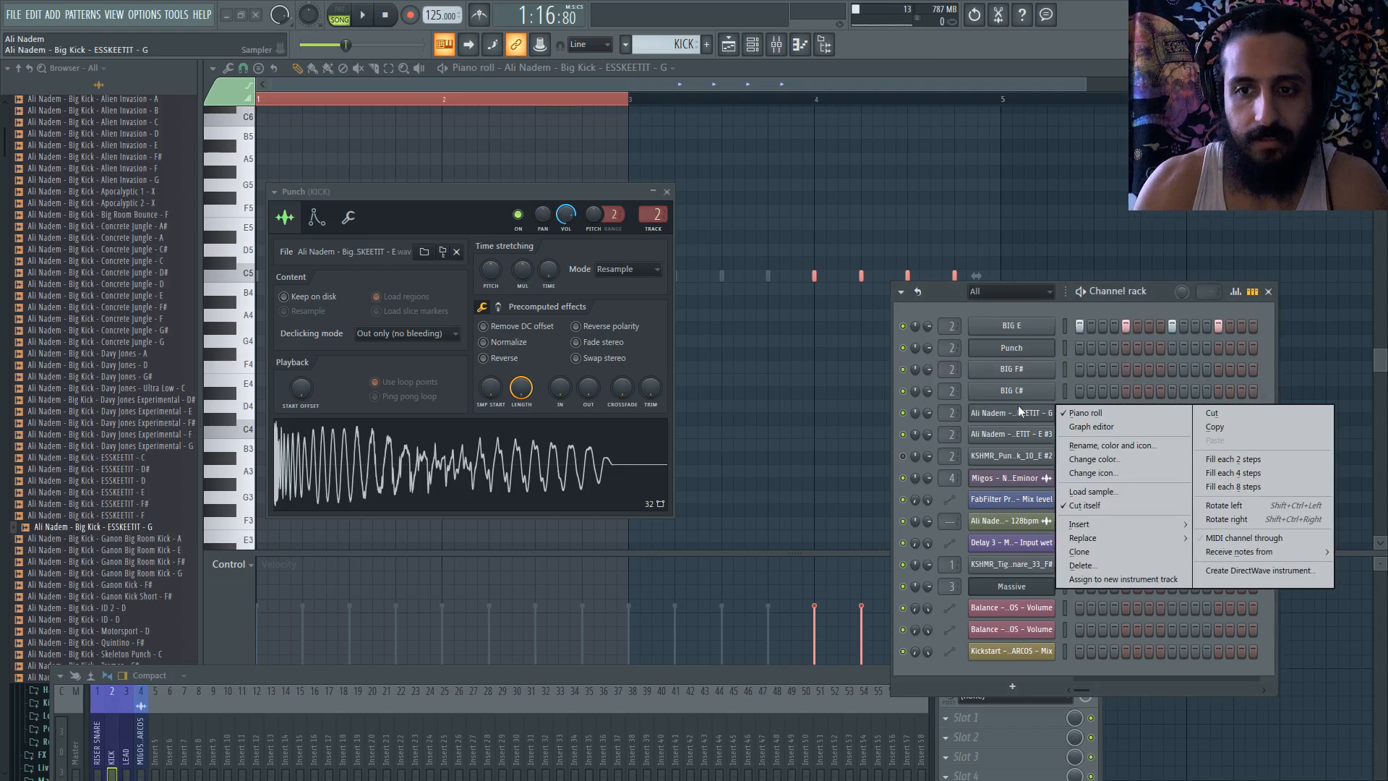
left_click(1105, 443)
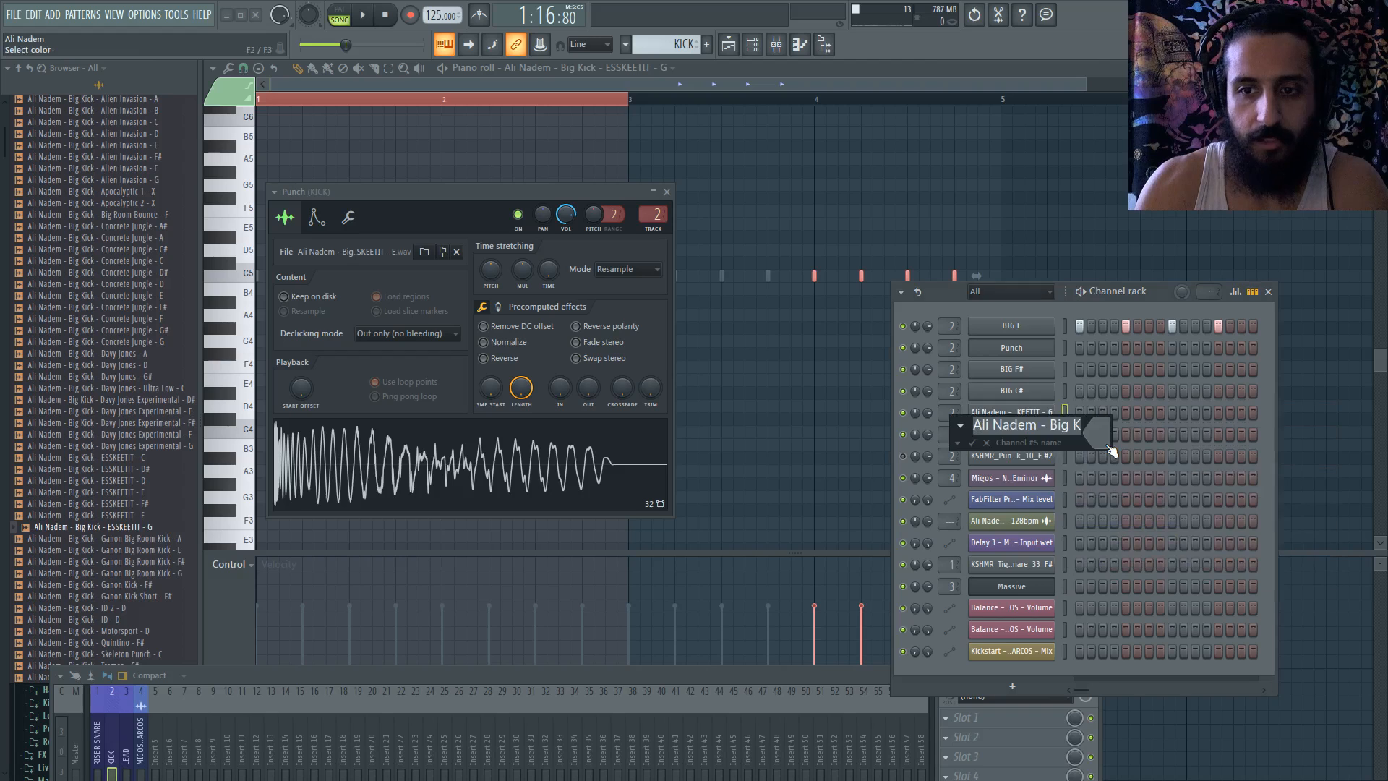
type("BIG")
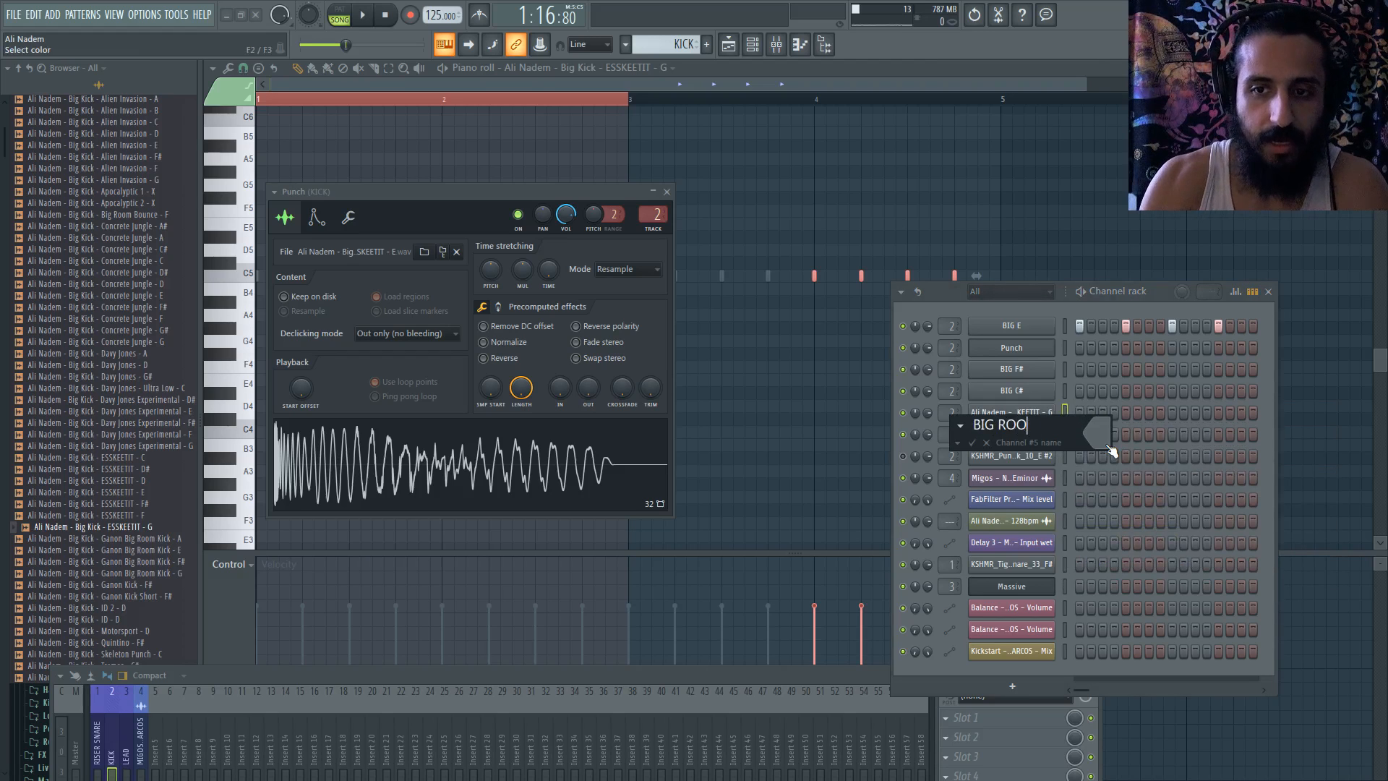
type(" G#")
key("Return")
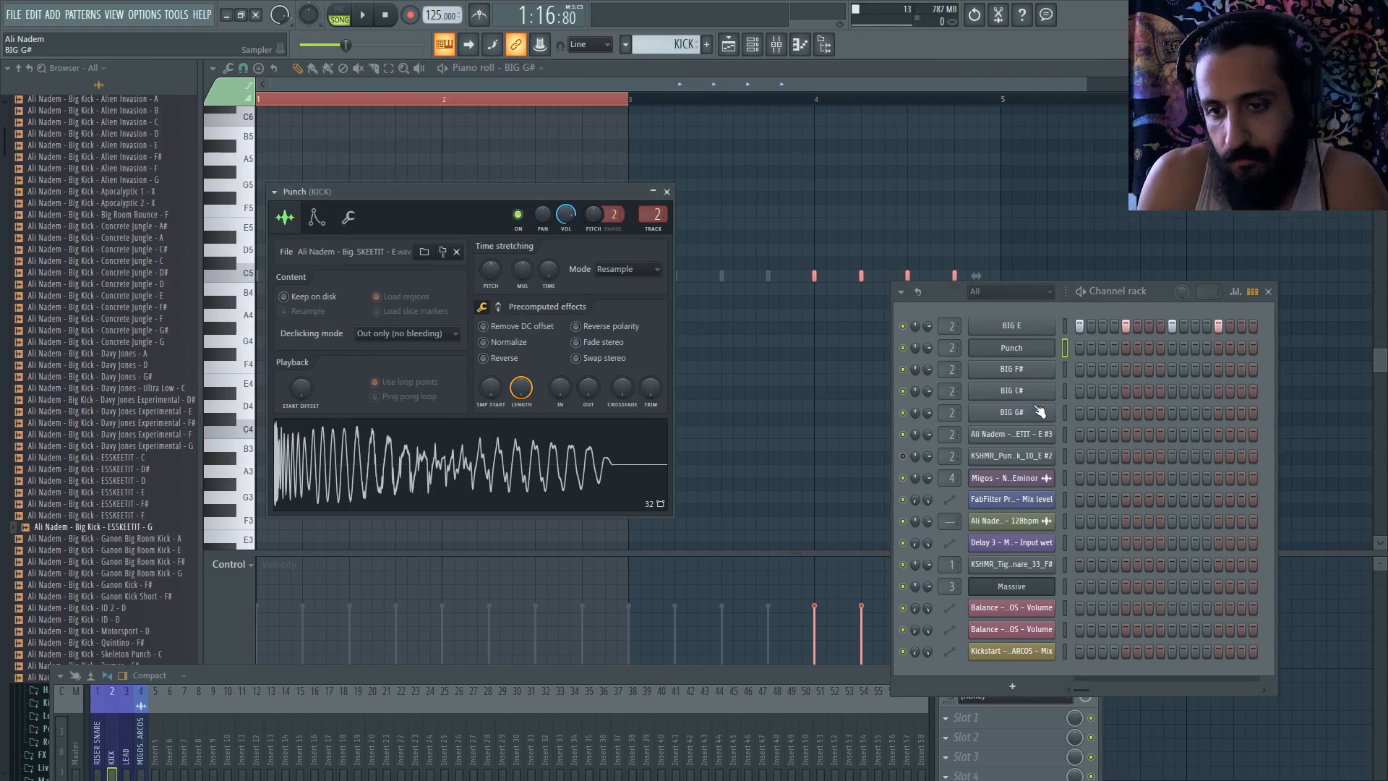
- Open the Punch channel's miscellaneous settings and fill the channel with a hit every 4 steps
left_click(1015, 349)
left_click(1017, 348)
left_click(1017, 348)
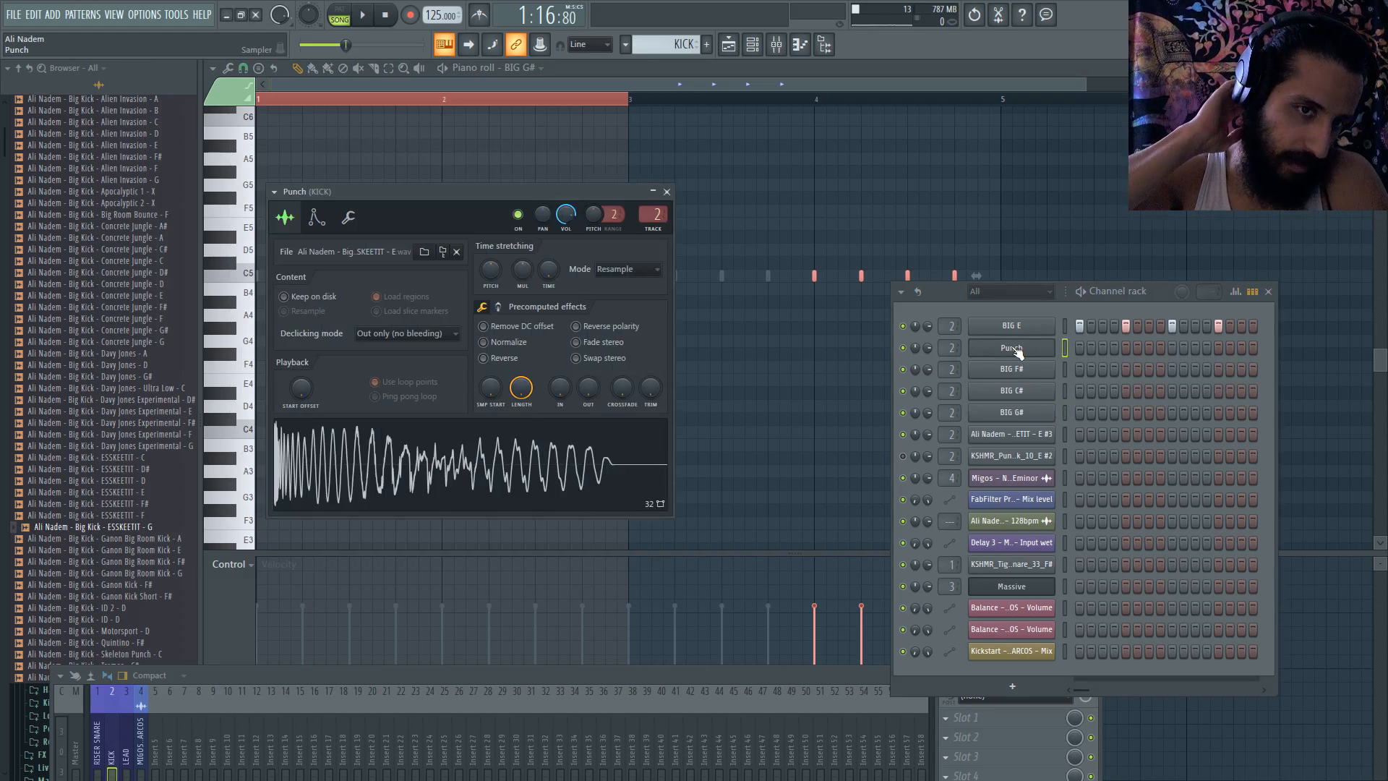
left_click(349, 219)
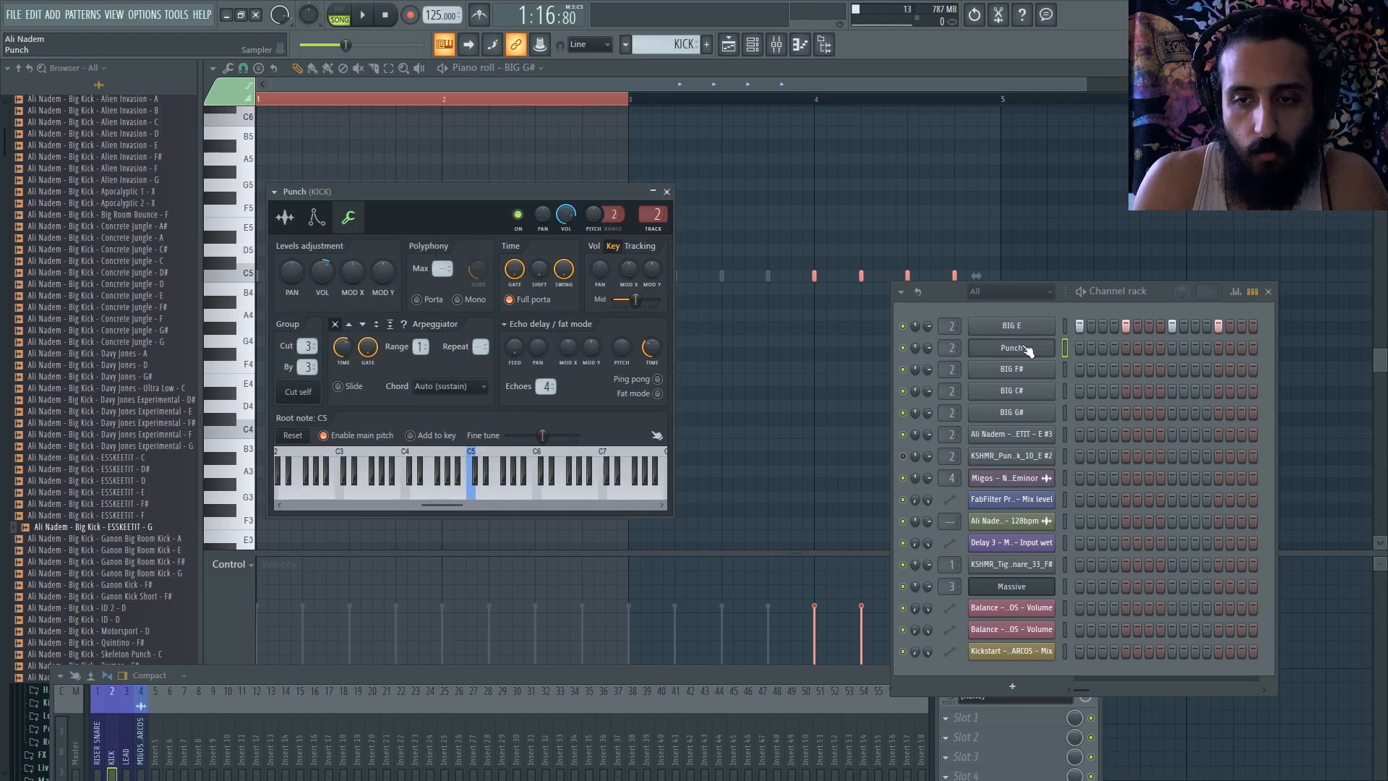
right_click(1051, 350)
left_click(1230, 406)
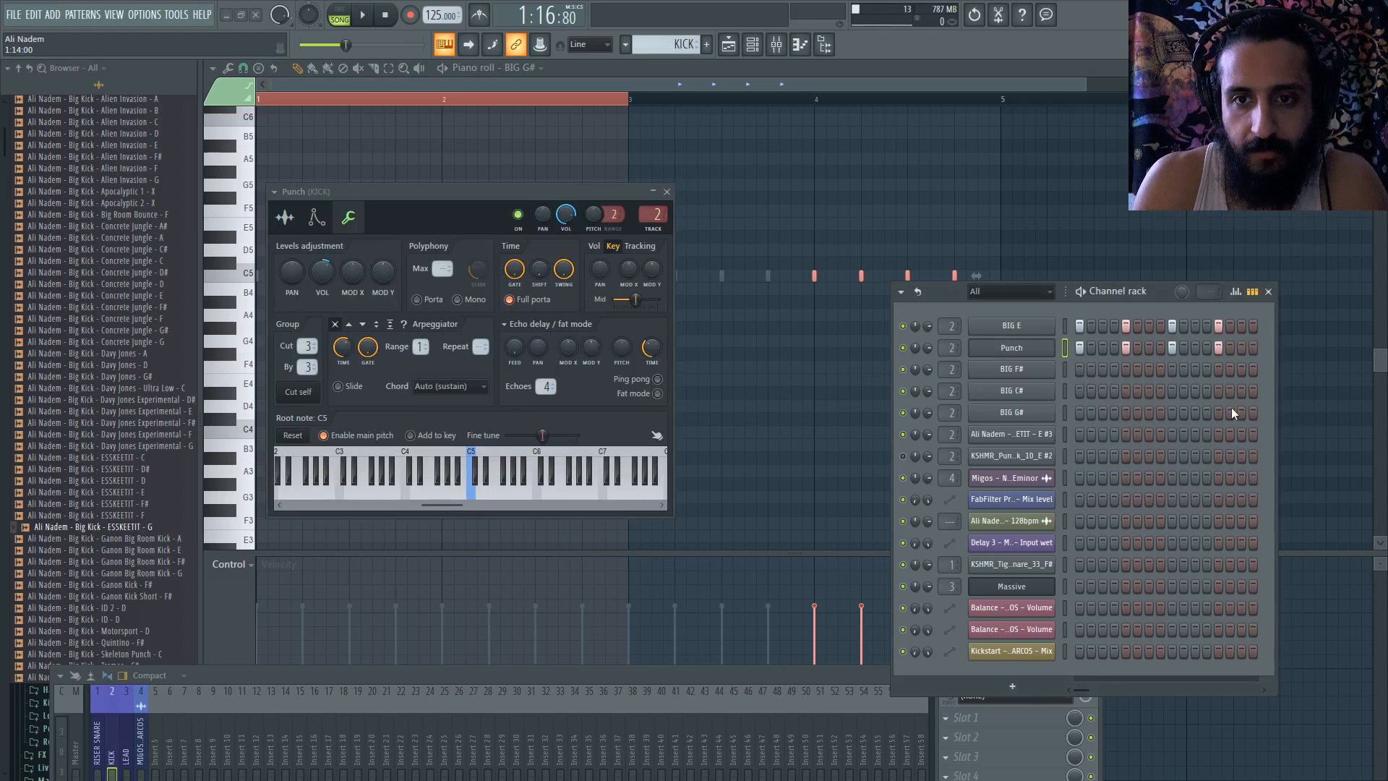
- Compare the notes of the Punch and BIG E channels in the piano roll
right_click(1027, 354)
left_click(1048, 347)
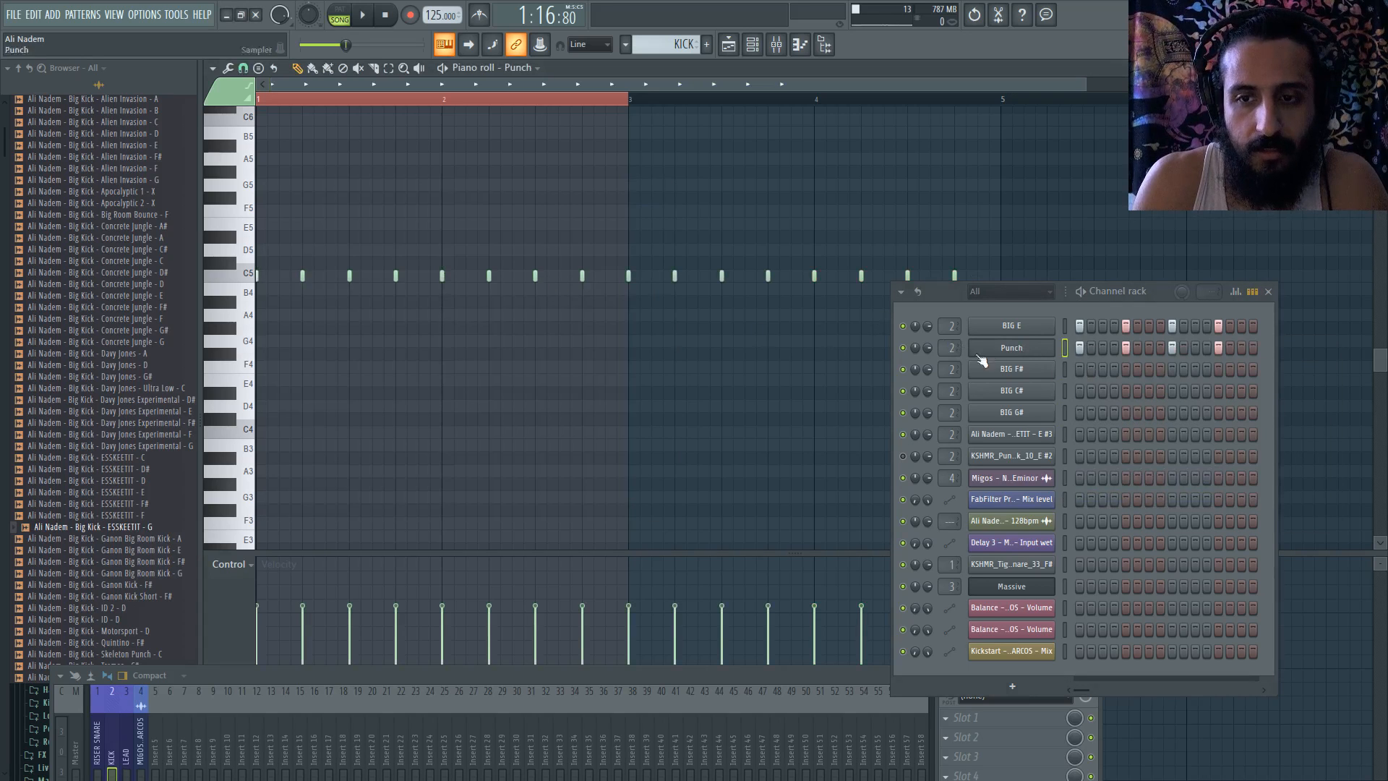
right_click(1050, 322)
left_click(1089, 331)
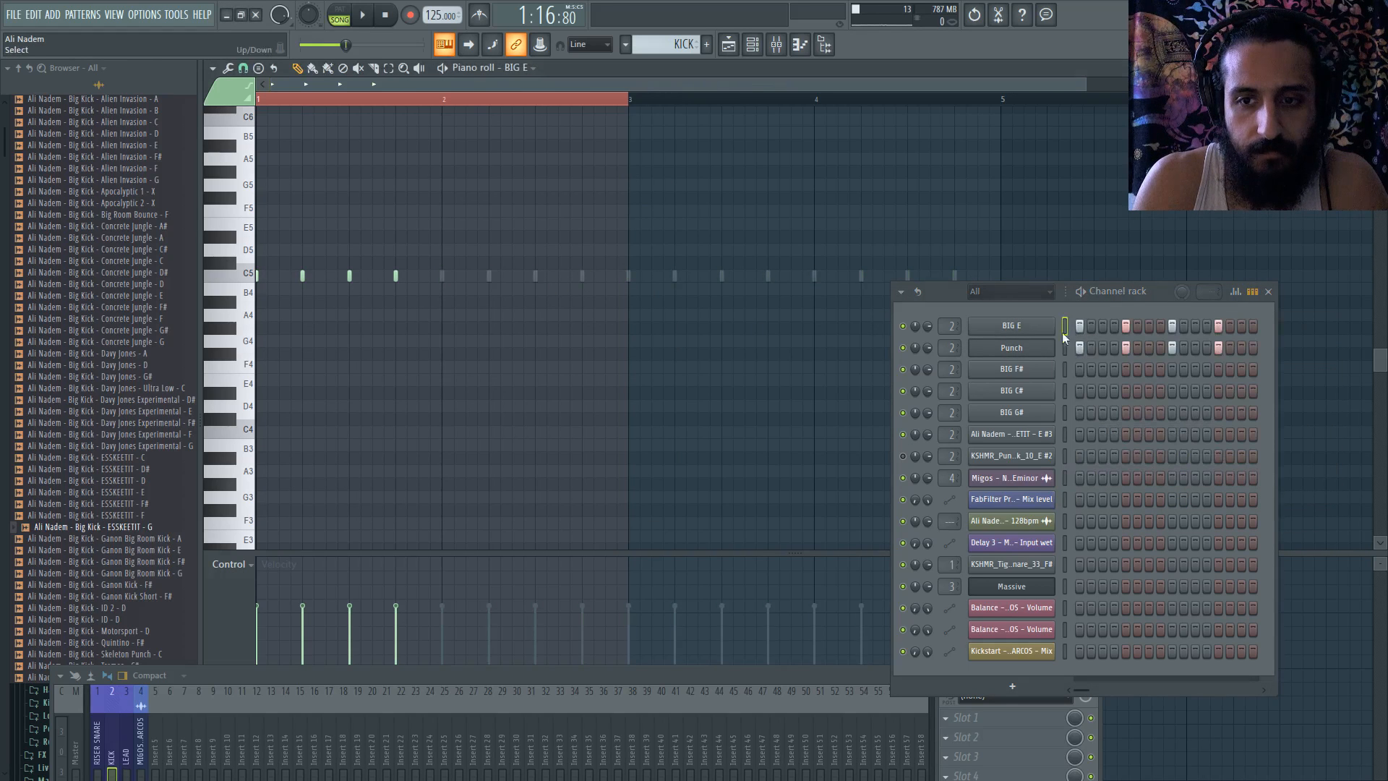
right_click(1033, 356)
left_click(1108, 348)
- Enable the Punch channel's volume envelope, set attack, decay and sustain to zero, and shorten the hold
left_click(1000, 352)
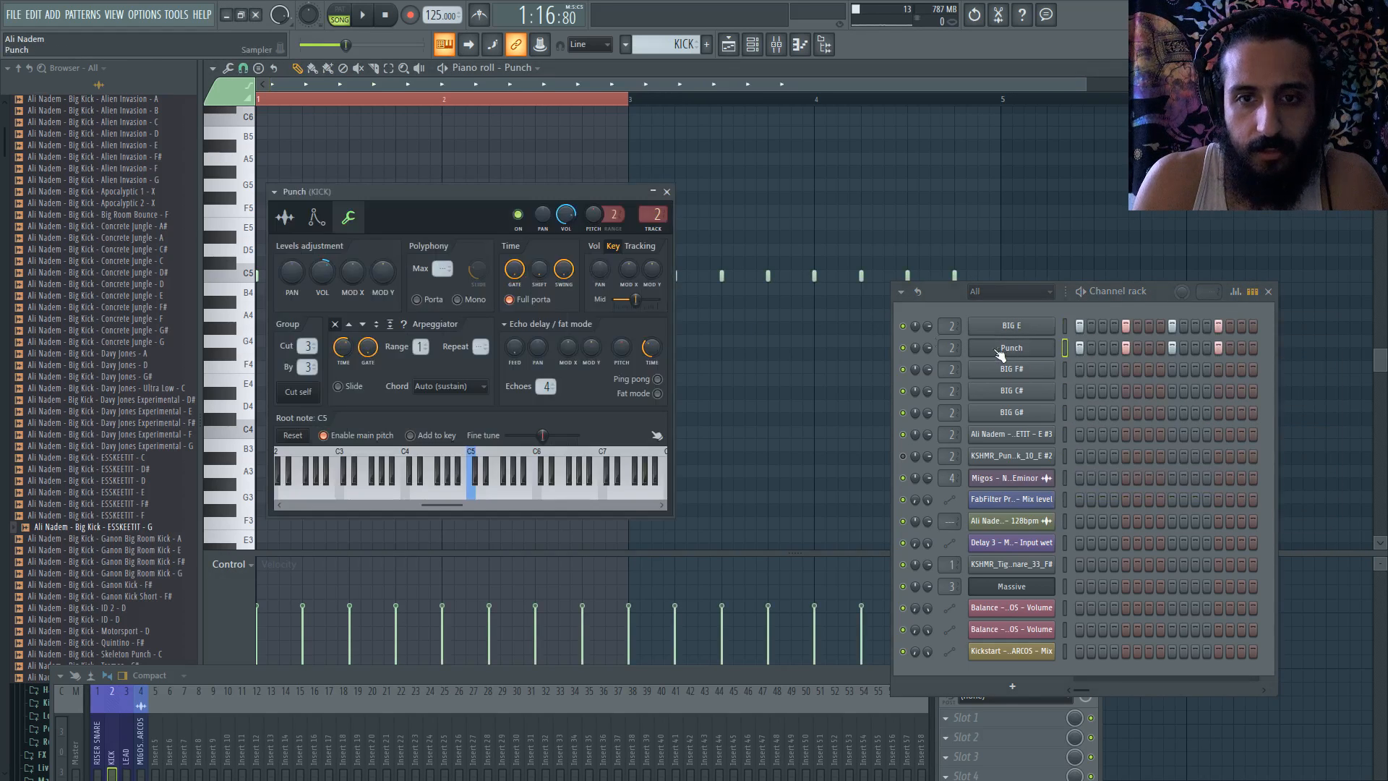
left_click(315, 219)
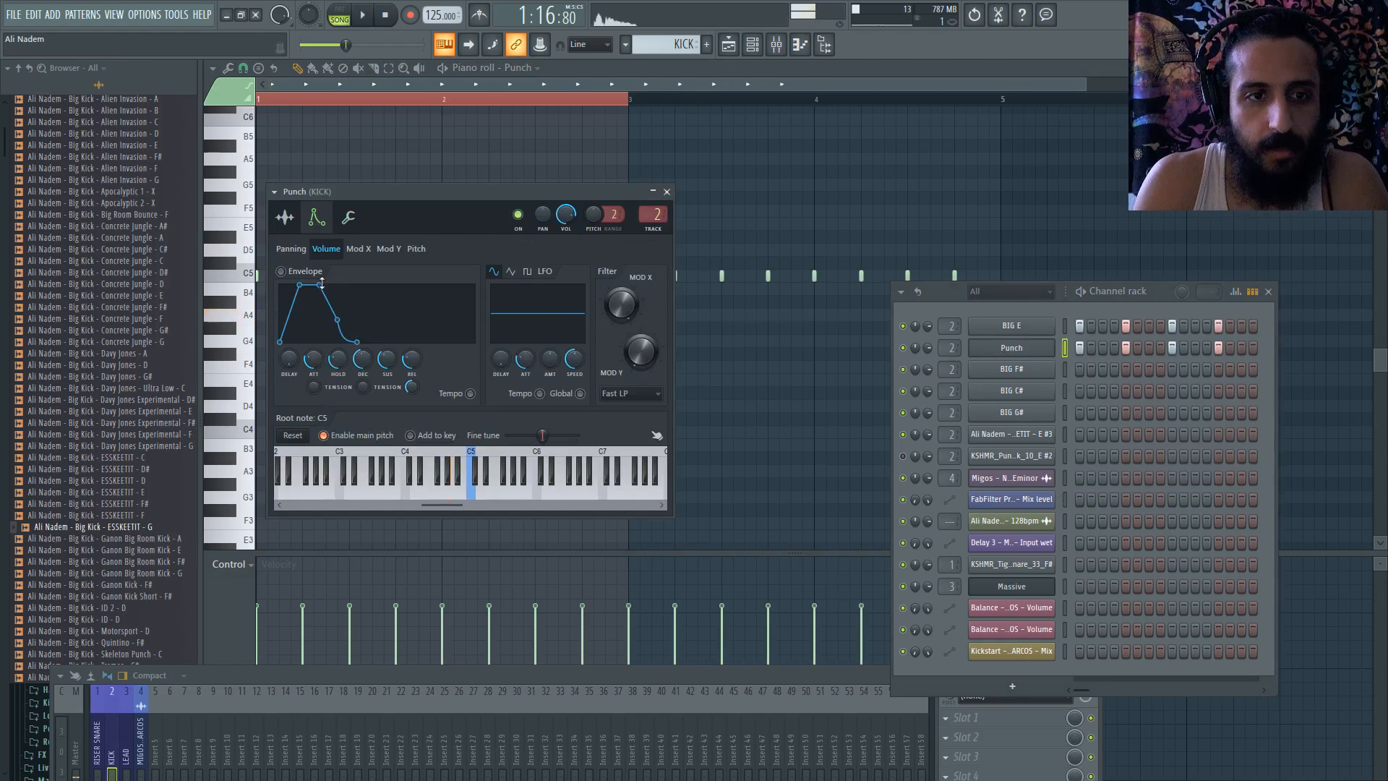
left_click(357, 215)
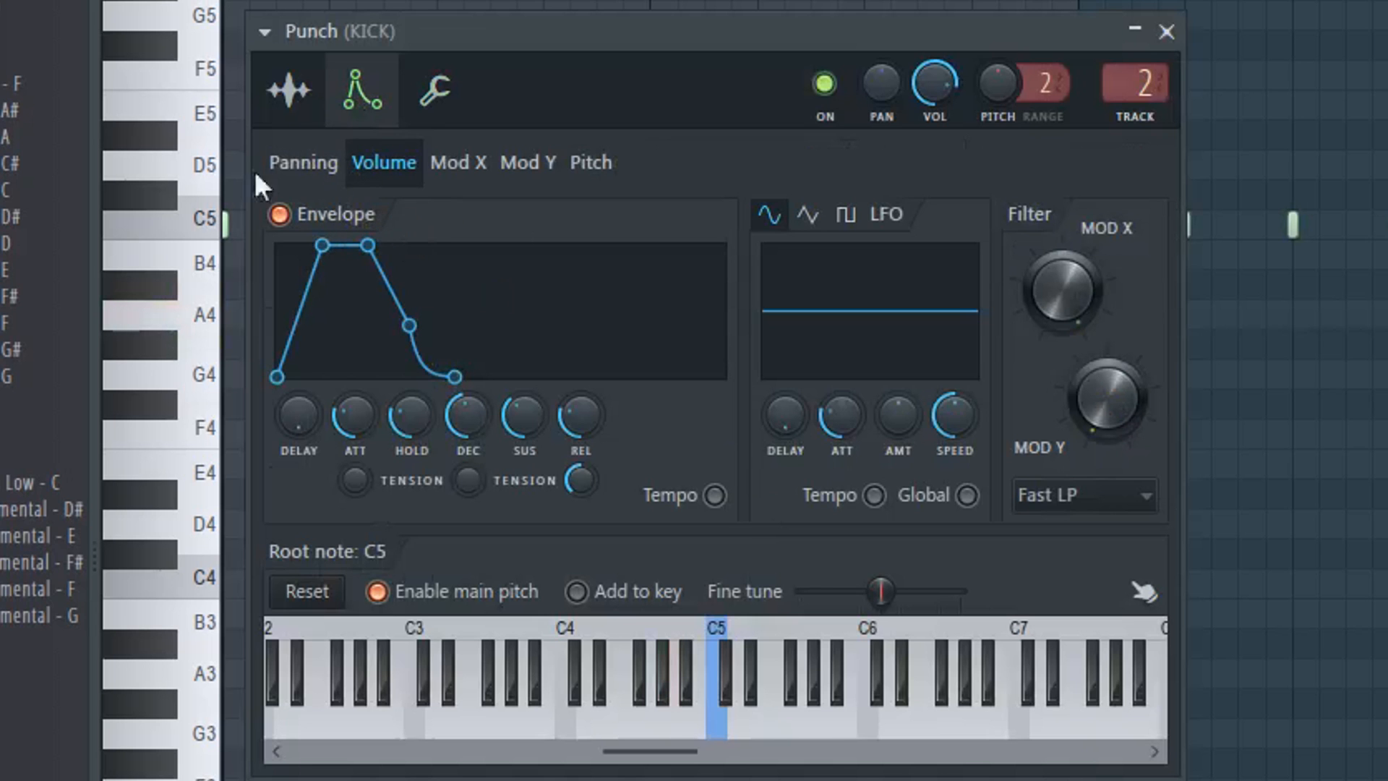
left_click_drag(337, 447, 338, 506)
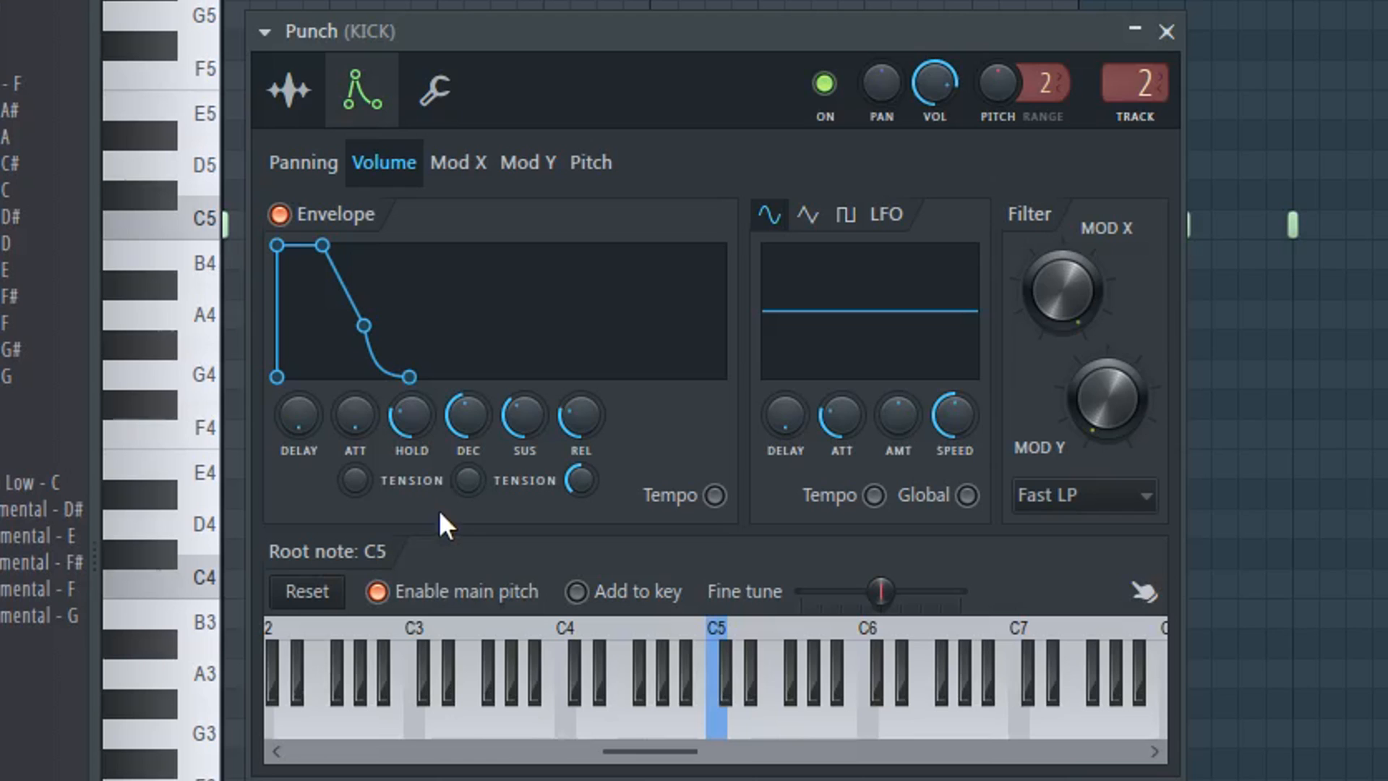
left_click_drag(464, 417, 464, 451)
left_click_drag(410, 415, 411, 432)
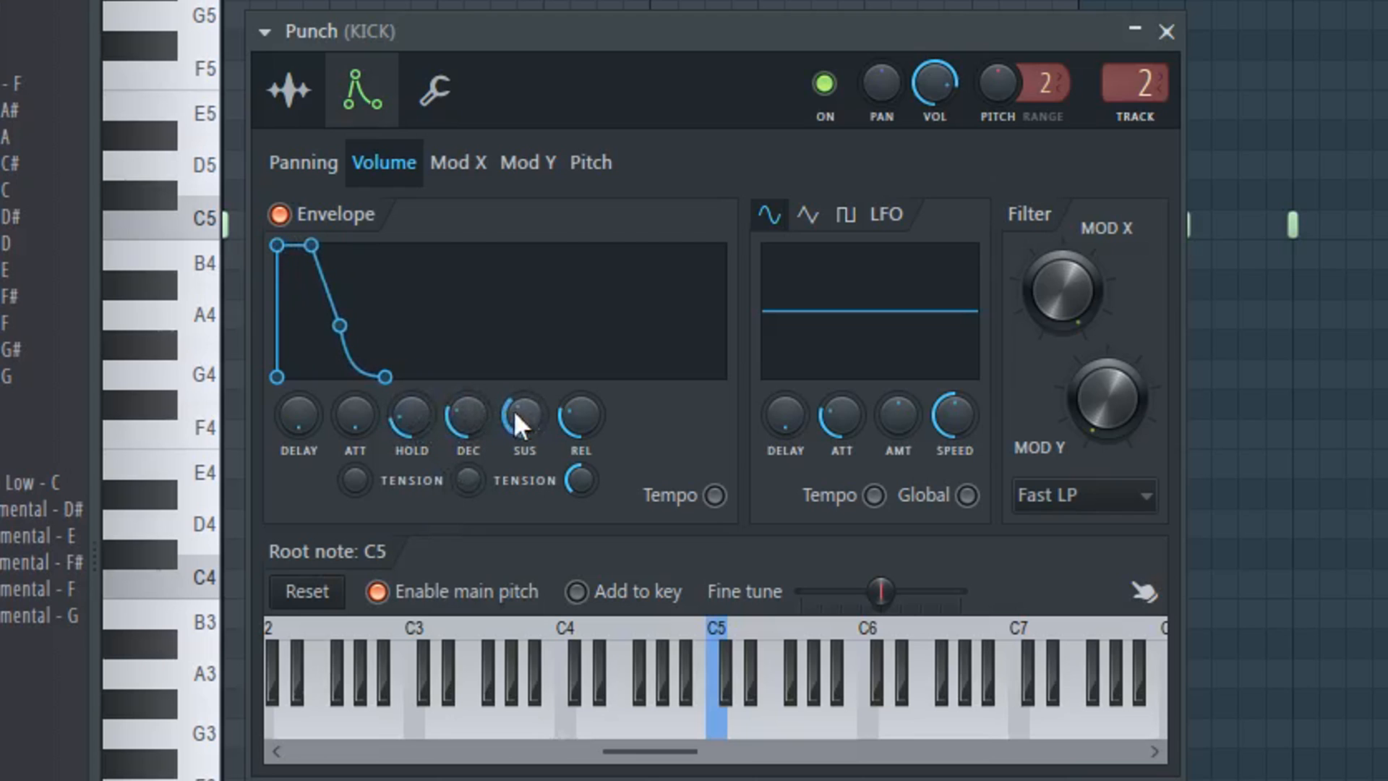
left_click_drag(514, 412, 462, 451)
- Check the cut group settings of the Punch and BIG G# channels
left_click(427, 87)
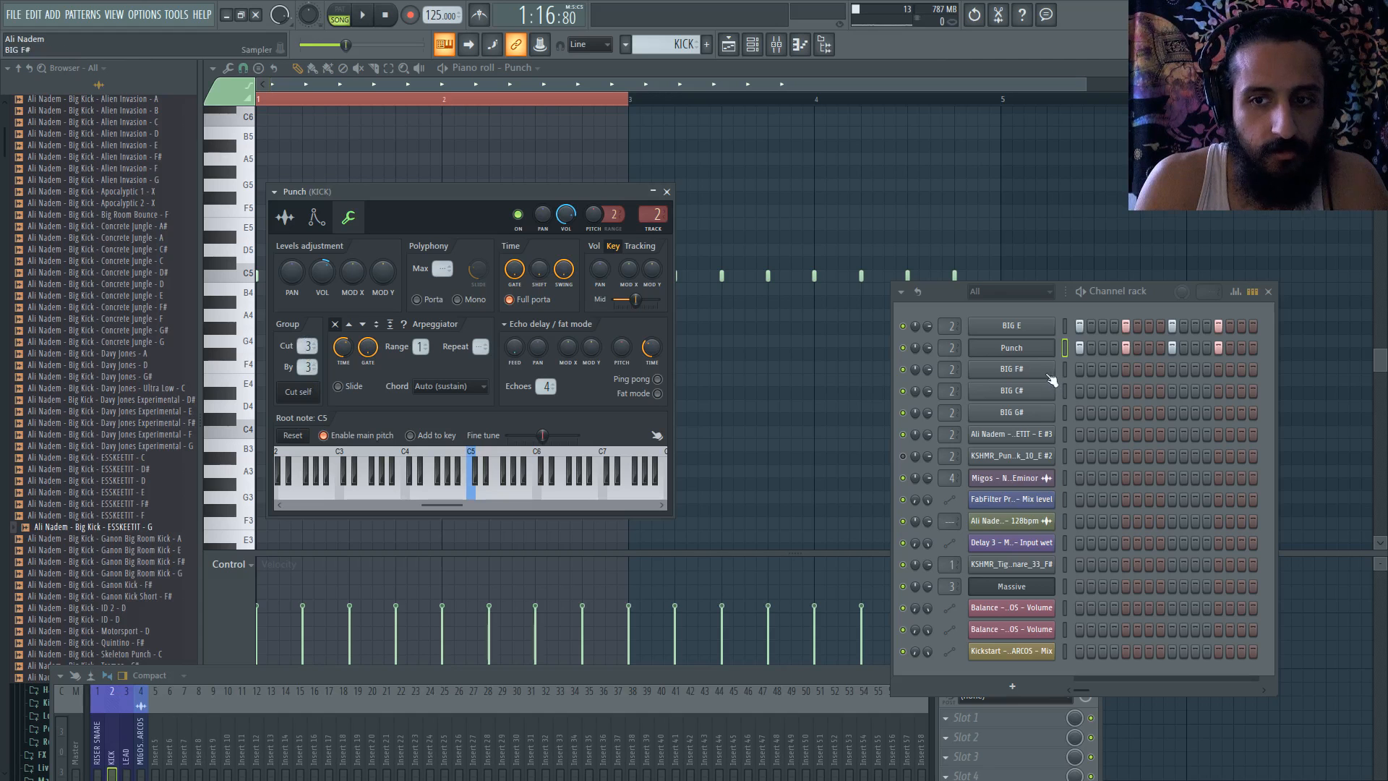
left_click(1048, 372)
left_click(1011, 412)
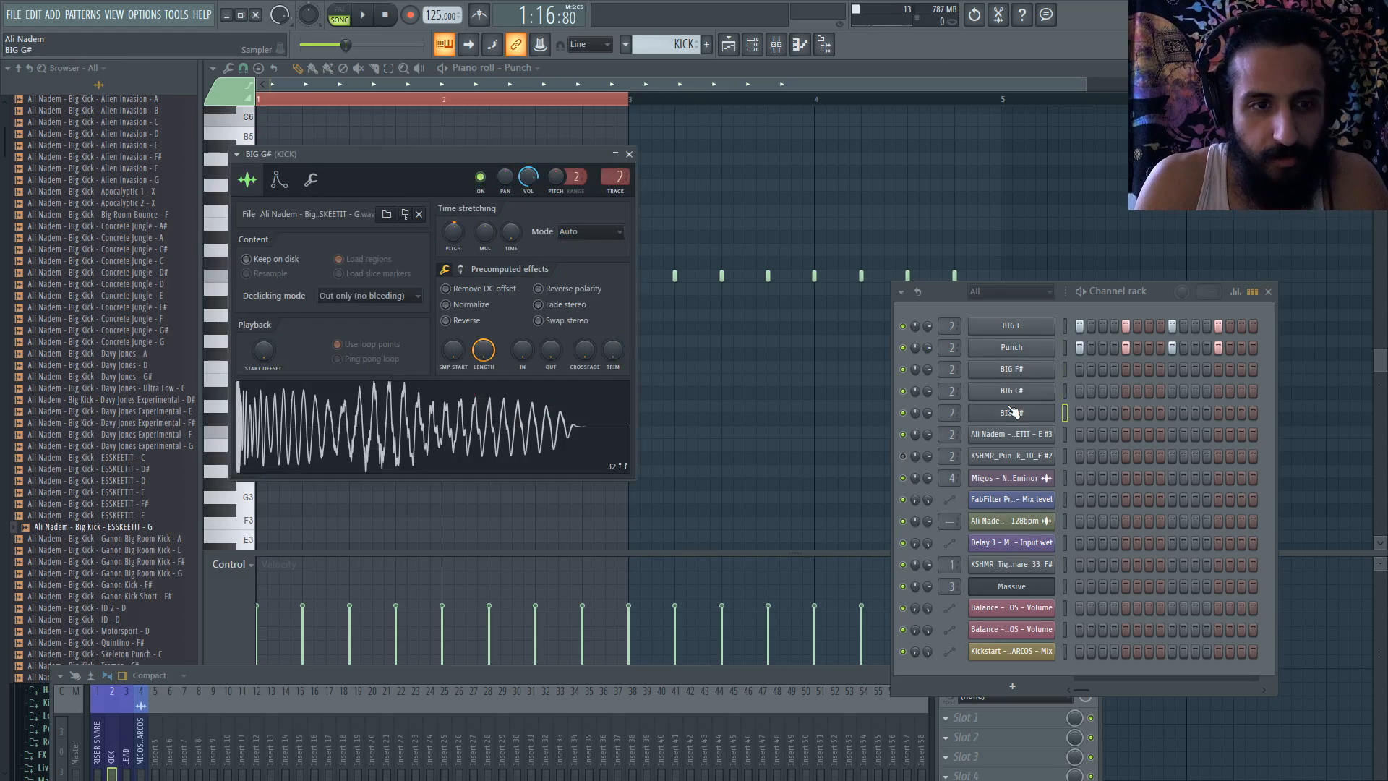
left_click(310, 179)
left_click(1011, 347)
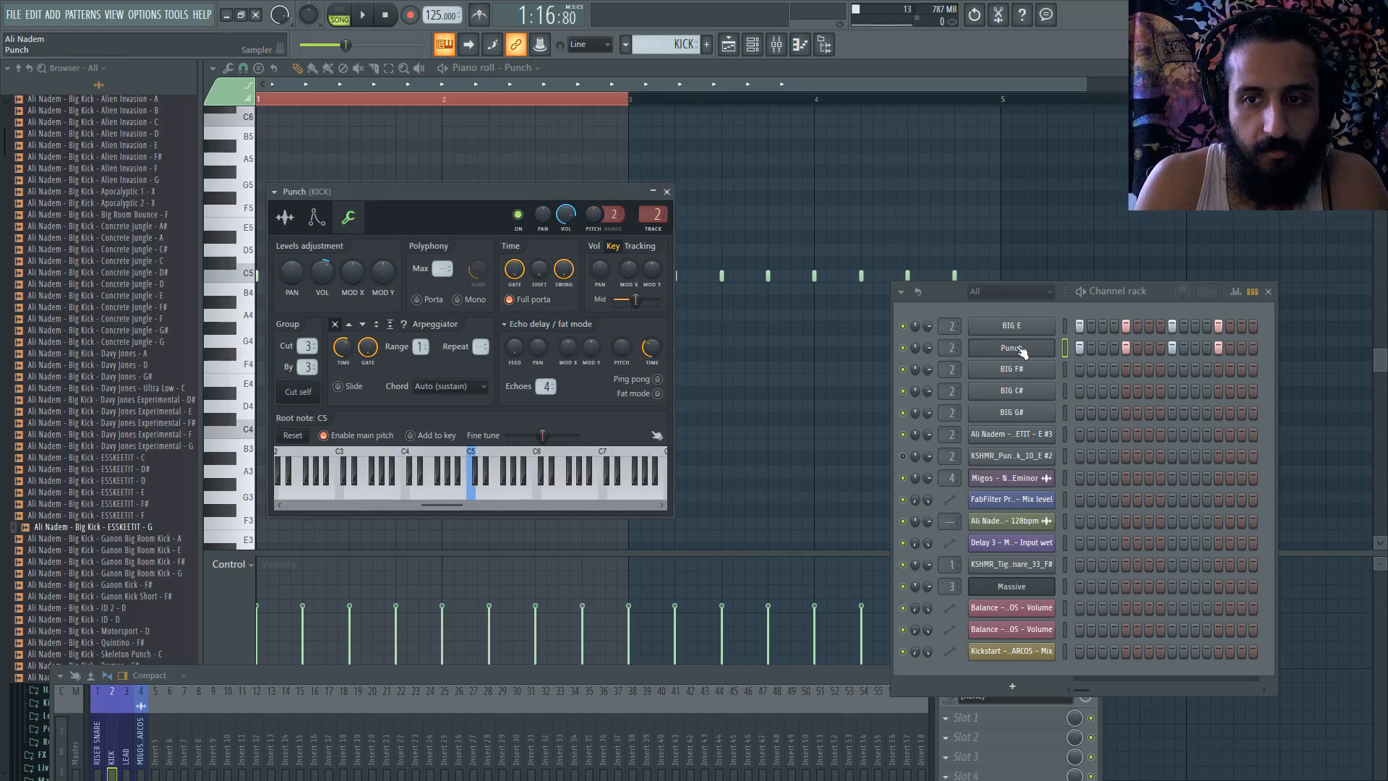
- Shorten the hold time of the Punch channel's volume envelope further so only the kick's initial transient plays
left_click(315, 218)
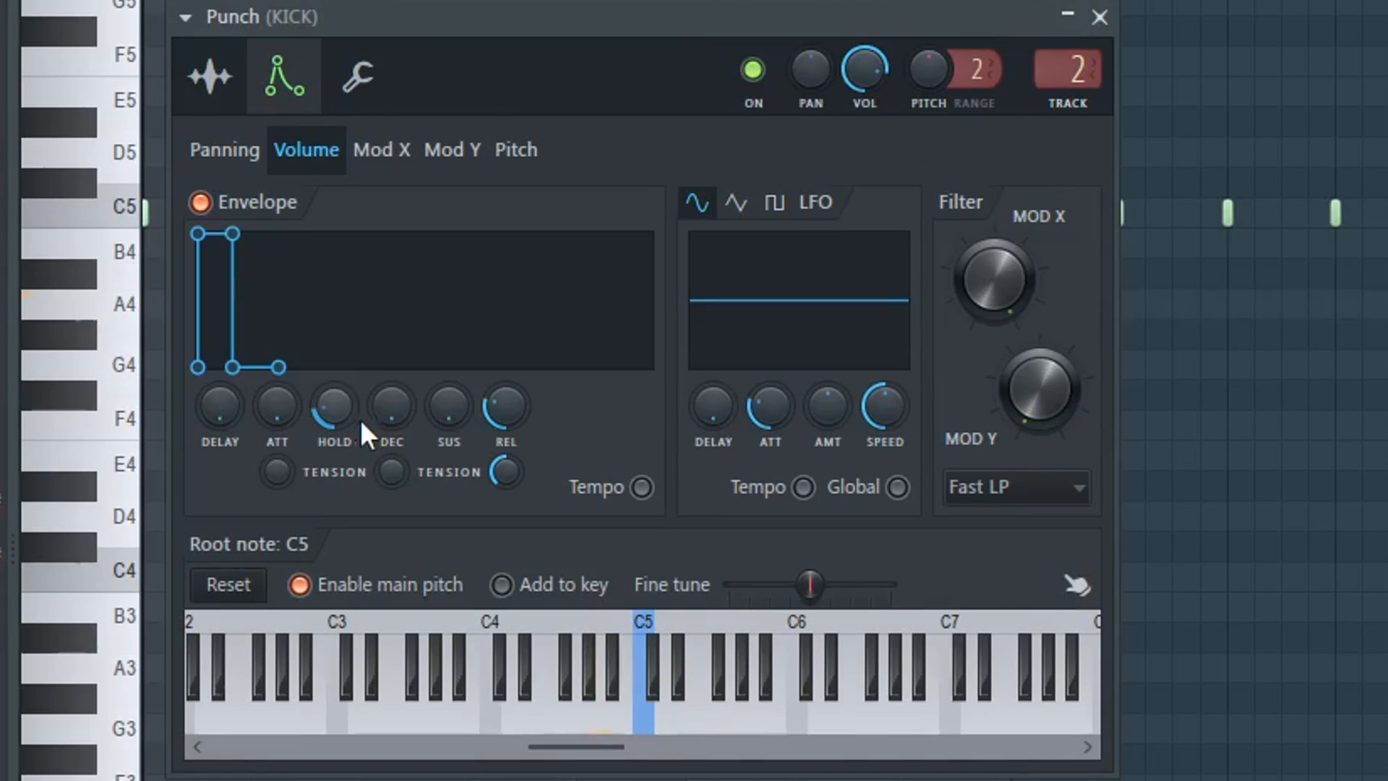
mouse_move(346, 411)
left_mouse_down()
mouse_move(346, 445)
mouse_move(337, 409)
left_mouse_up()
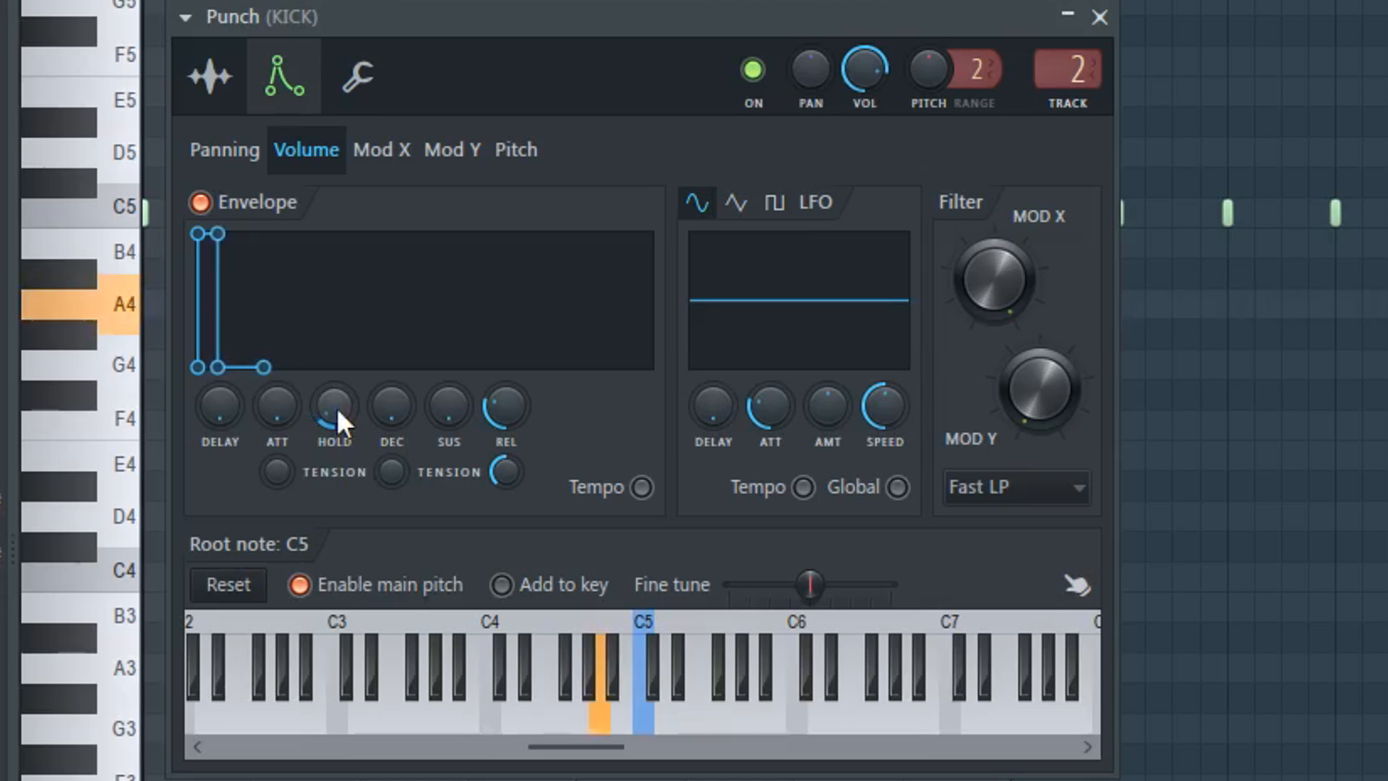
left_click_drag(337, 407, 337, 407)
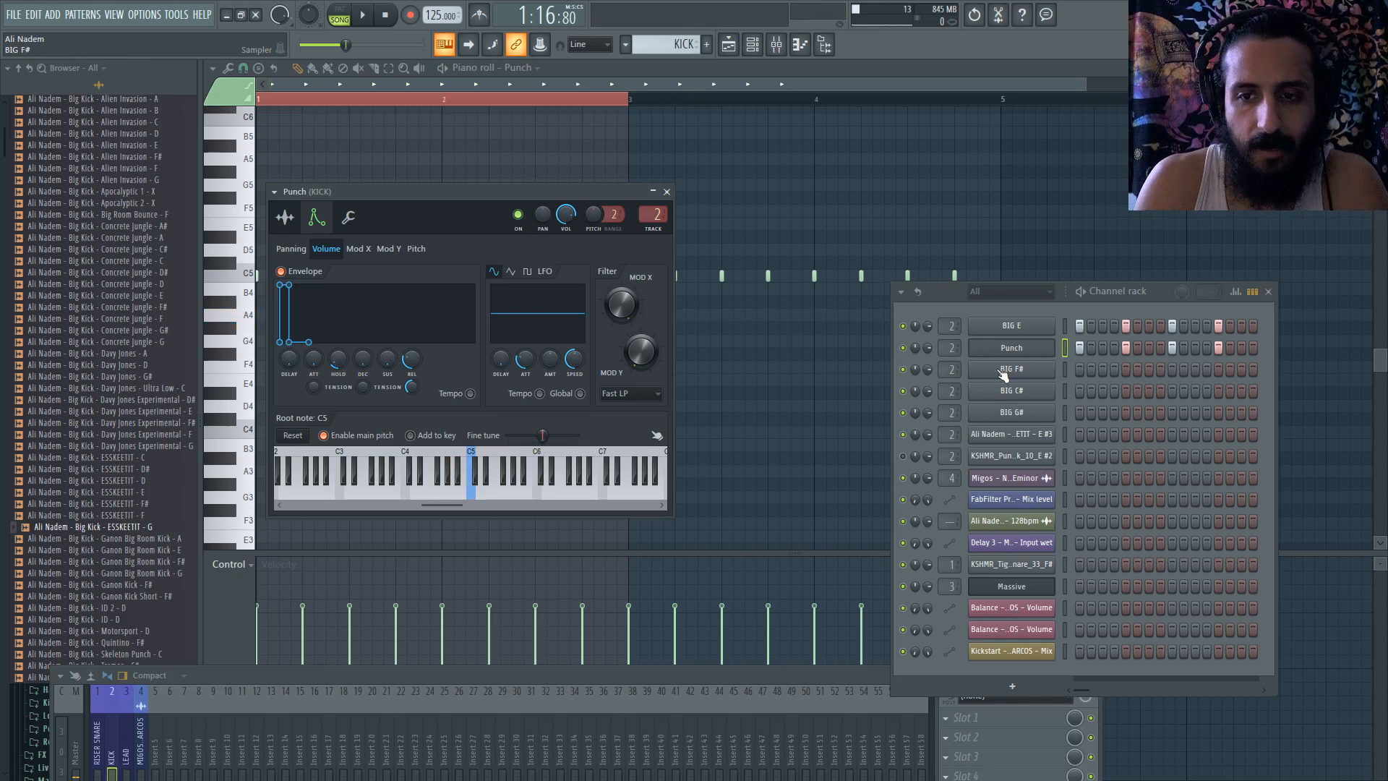
- Enable the BIG E channel's volume envelope and adjust the attack tension so the attack rises in a late, steep curve
left_click(1010, 328)
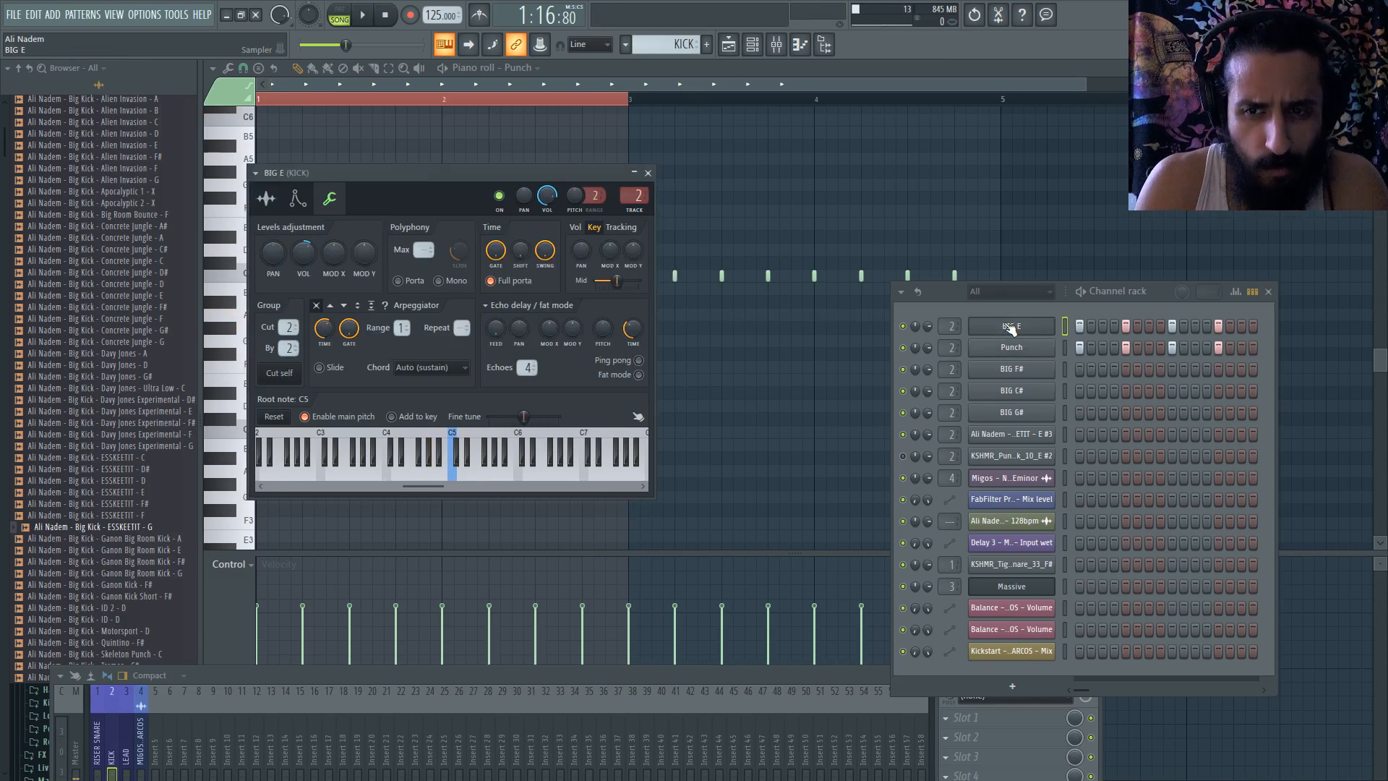
left_click(298, 201)
left_click_drag(349, 176, 448, 167)
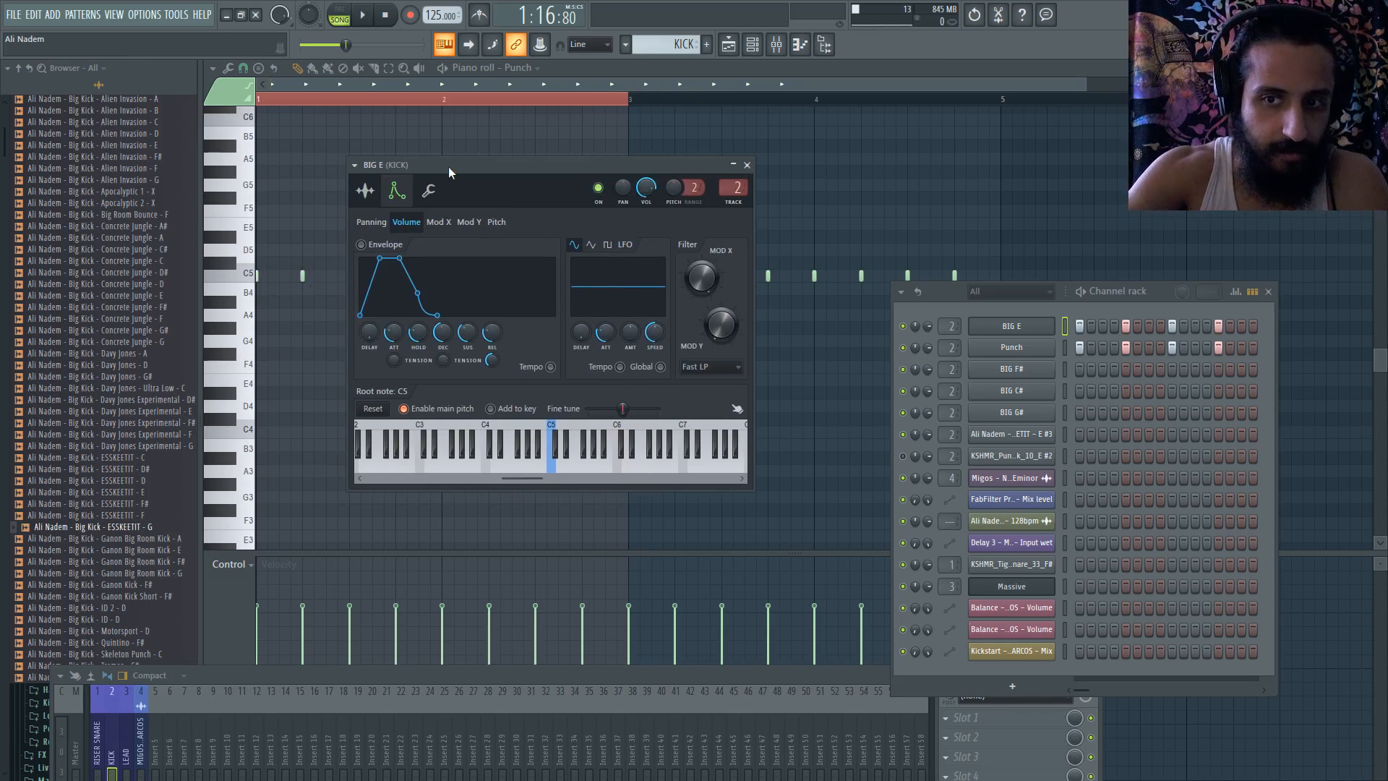
left_click(383, 245)
mouse_move(394, 334)
left_mouse_down()
mouse_move(394, 312)
mouse_move(394, 358)
left_mouse_up()
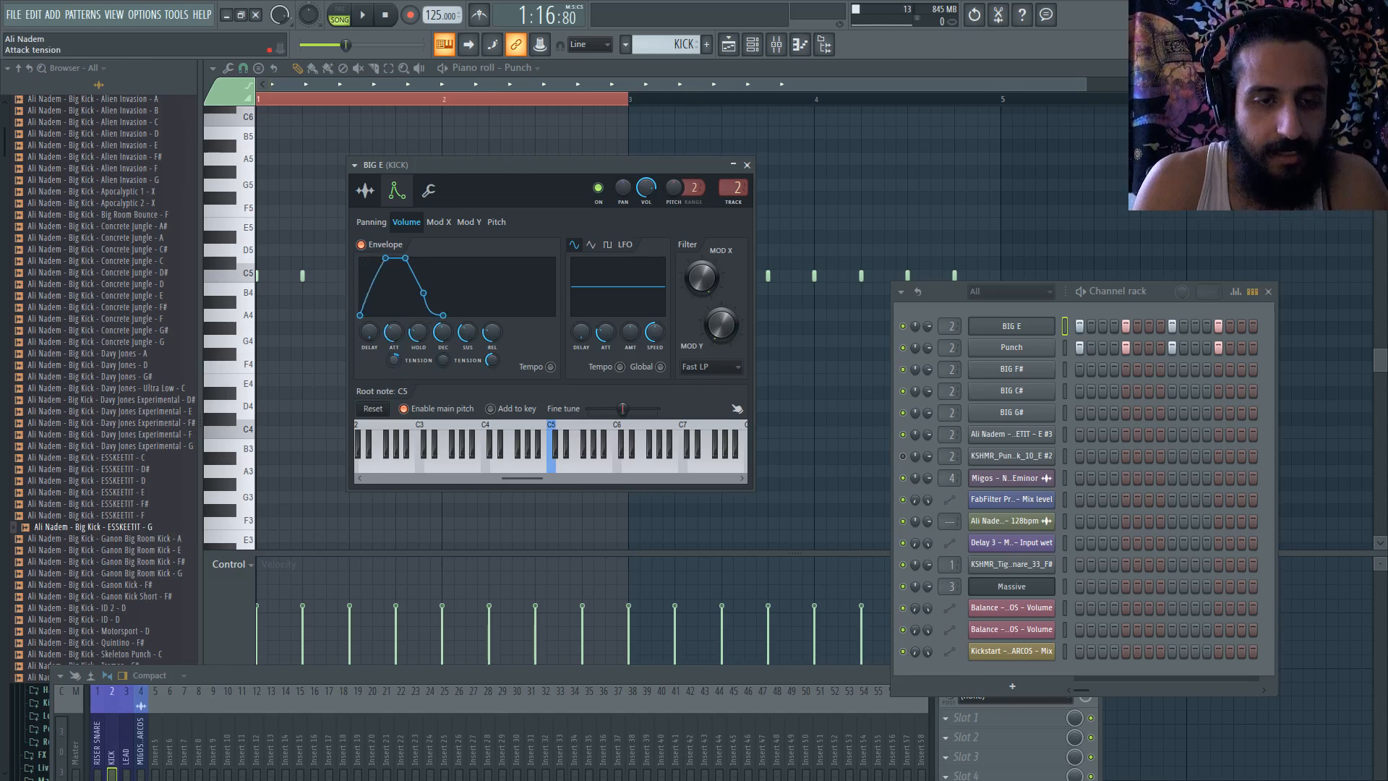
left_click_drag(394, 359, 394, 376)
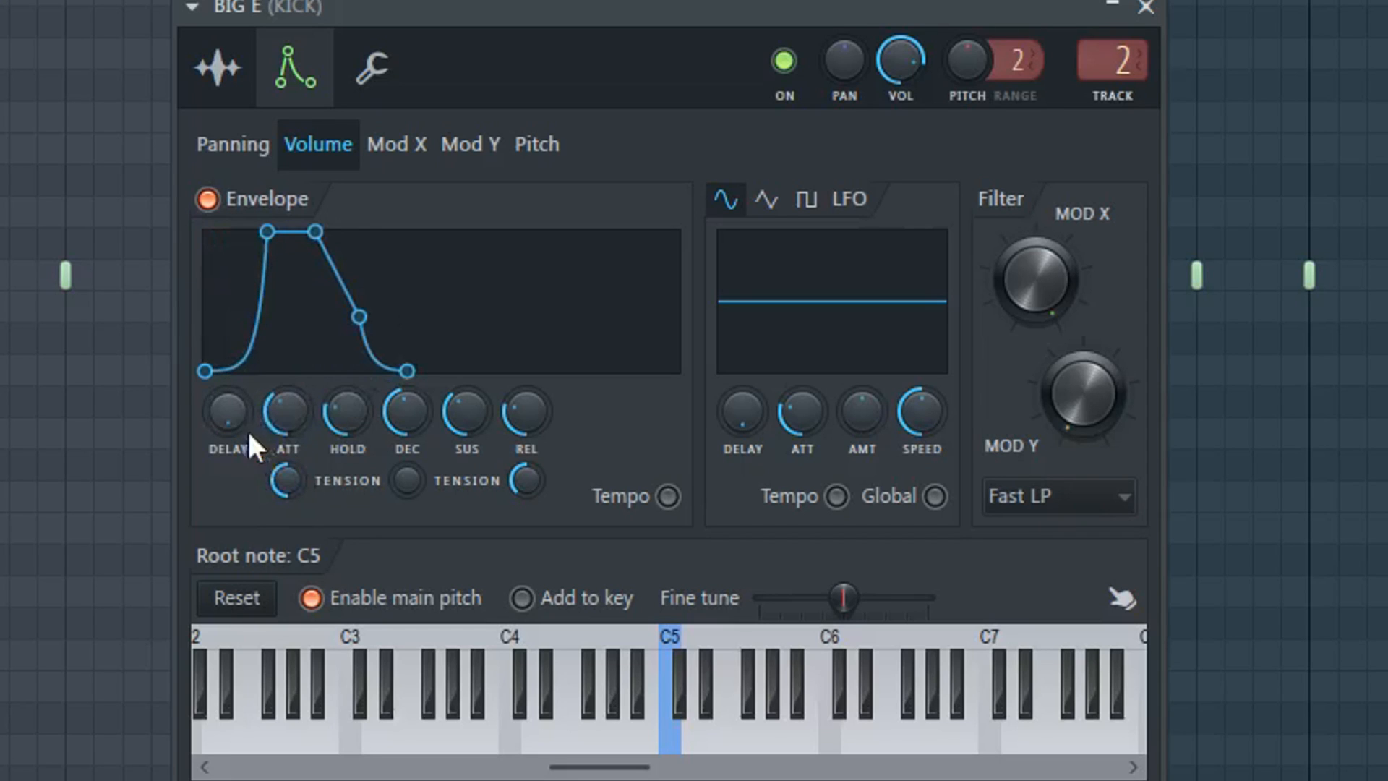
- Shorten the BIG E envelope's attack, set its decay and sustain to zero, and lengthen the hold
left_click_drag(287, 414, 287, 424)
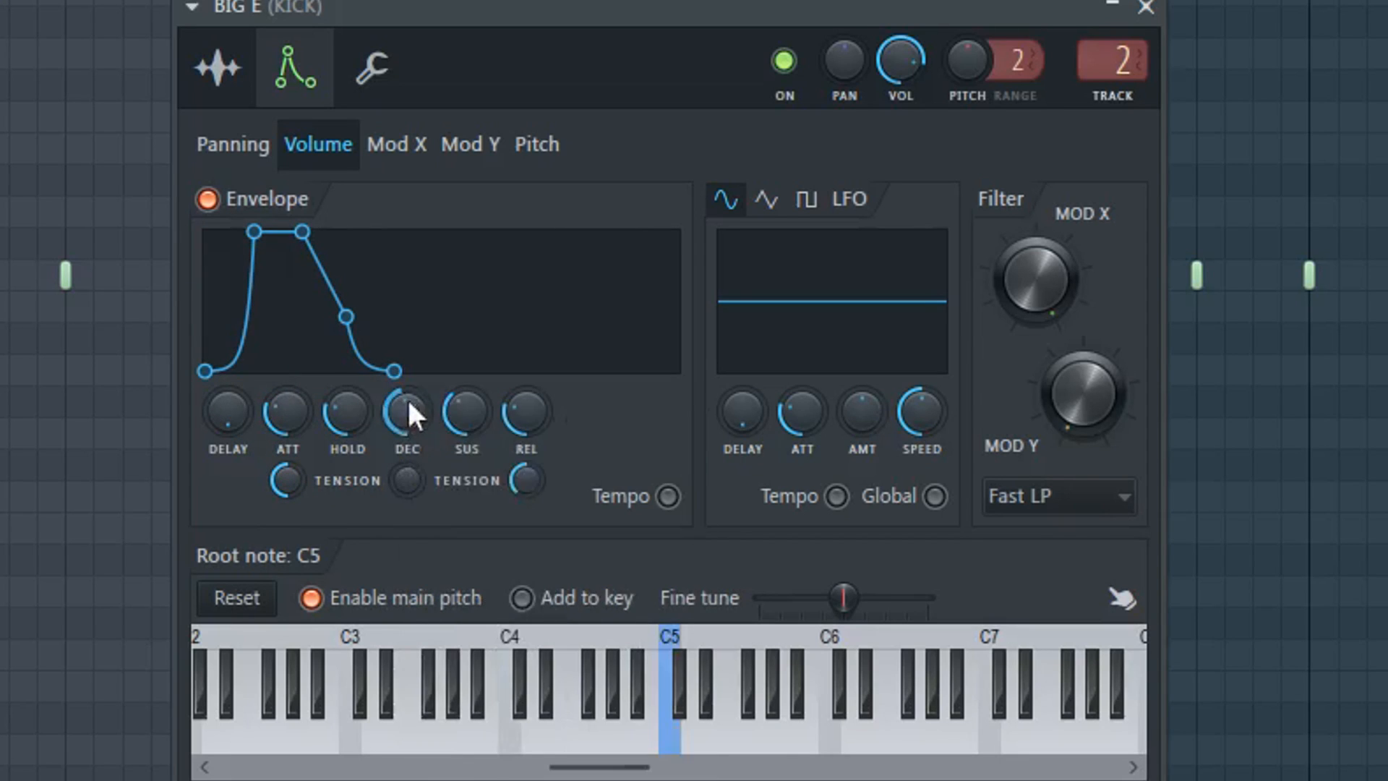
left_click_drag(406, 414, 347, 415)
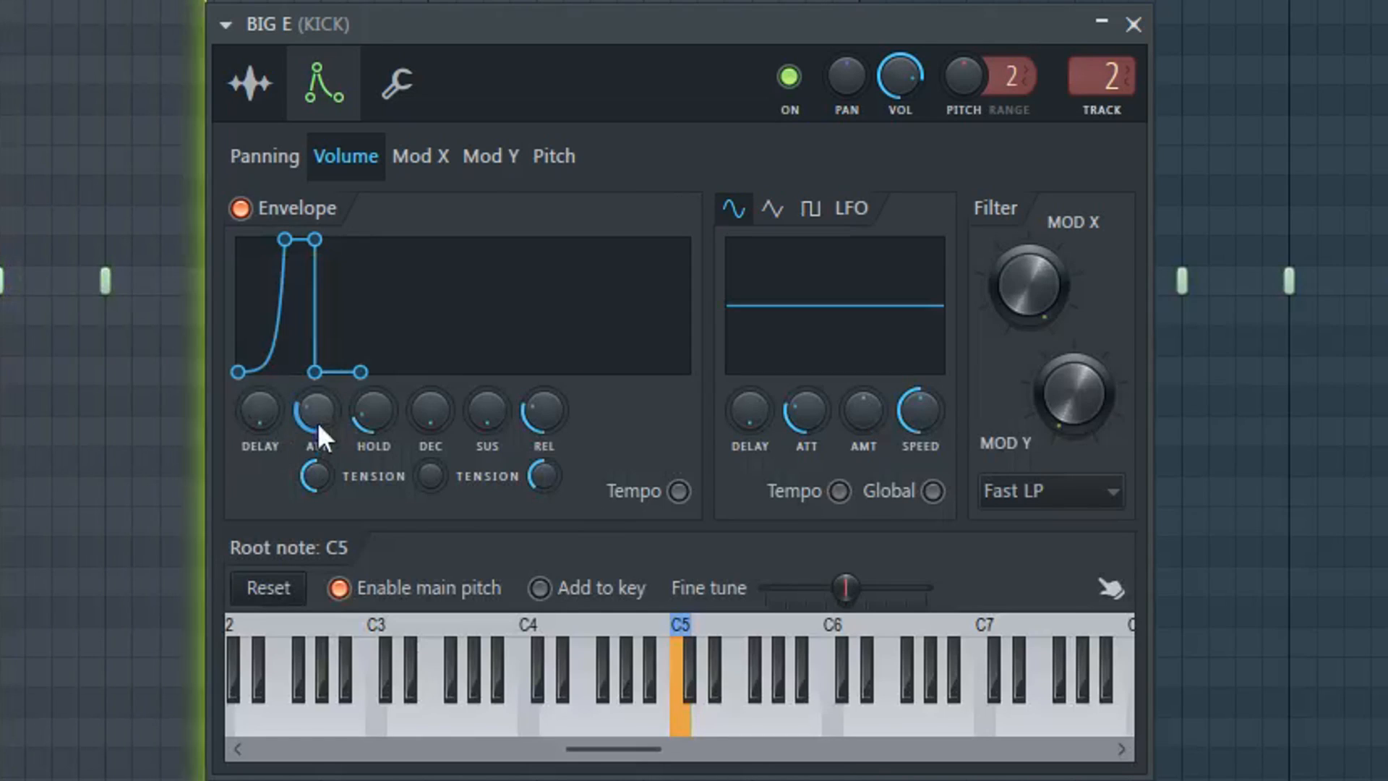
left_click_drag(318, 422, 318, 443)
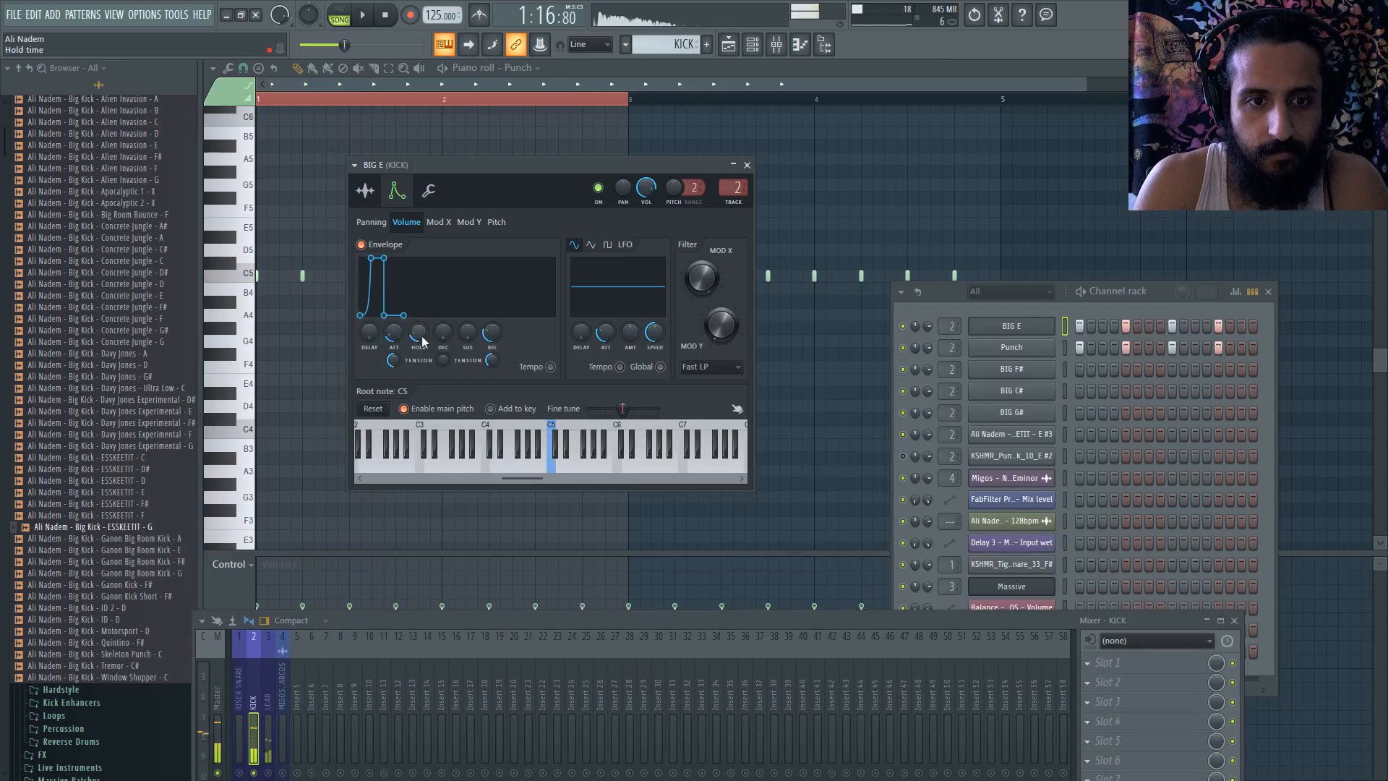
left_click_drag(362, 428, 319, 418)
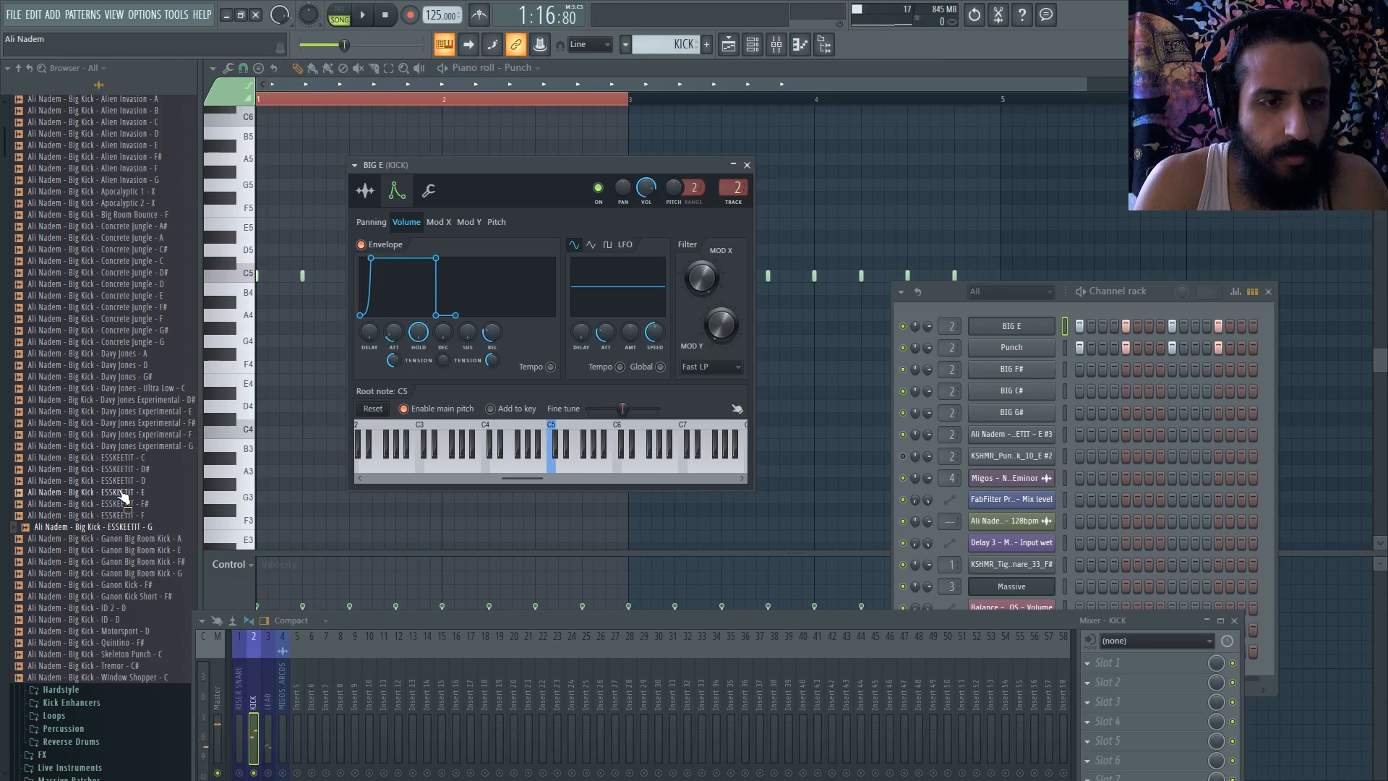
- Audition the original ESSKEETIT - E sample and play the layered kick pattern for comparison
left_click(121, 492)
key("space")
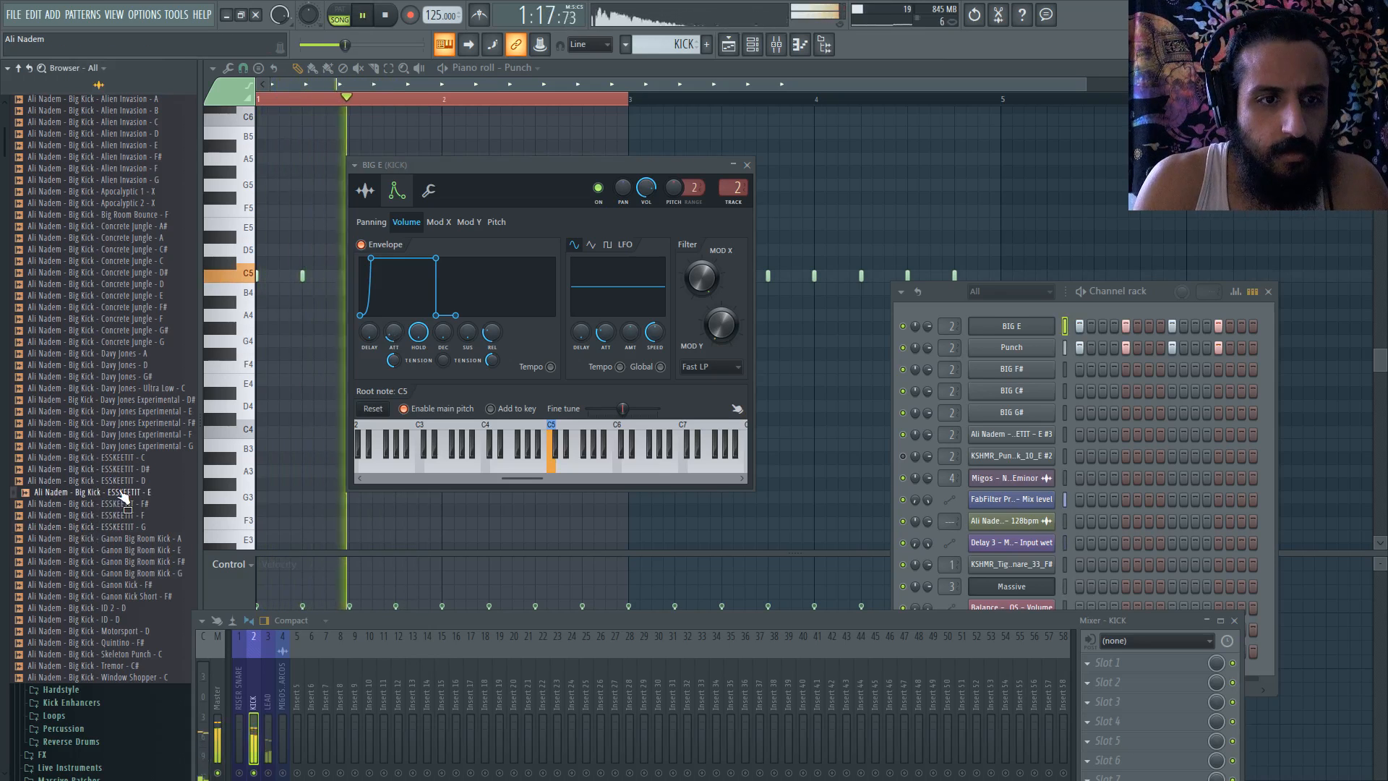
key("space")
- Copy the attack time value of the BIG E channel's volume envelope
right_click(394, 333)
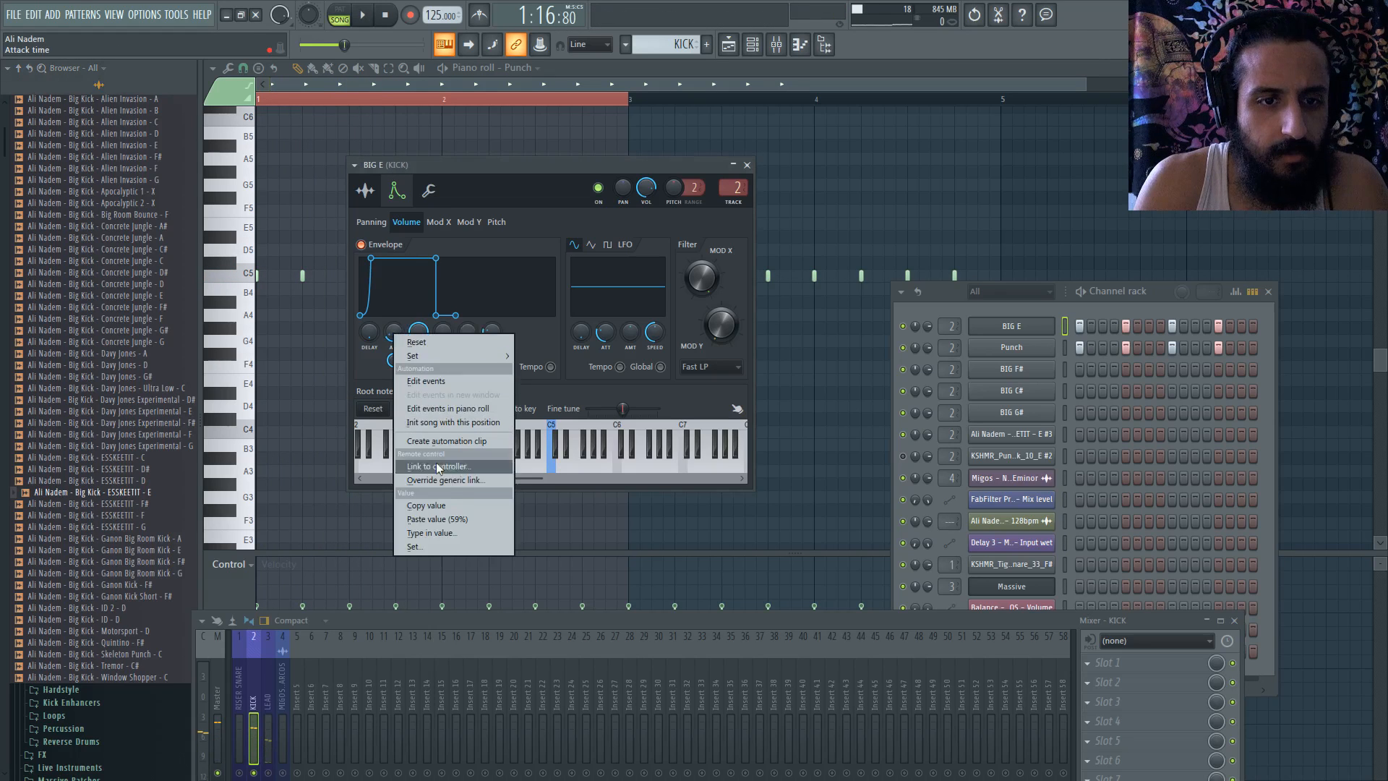
left_click(444, 509)
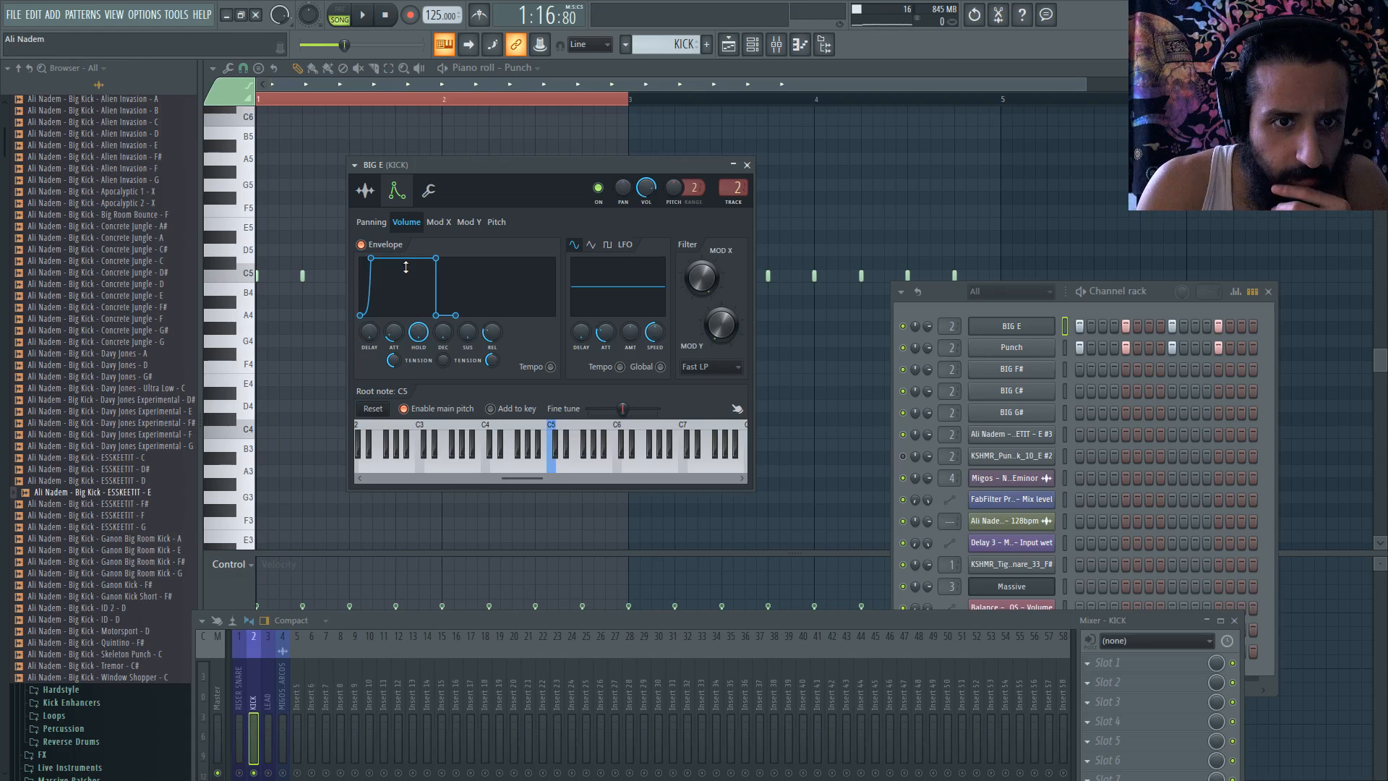
- Enable the BIG F# channel's volume envelope and paste BIG E's attack time into it
left_click_drag(553, 165, 487, 136)
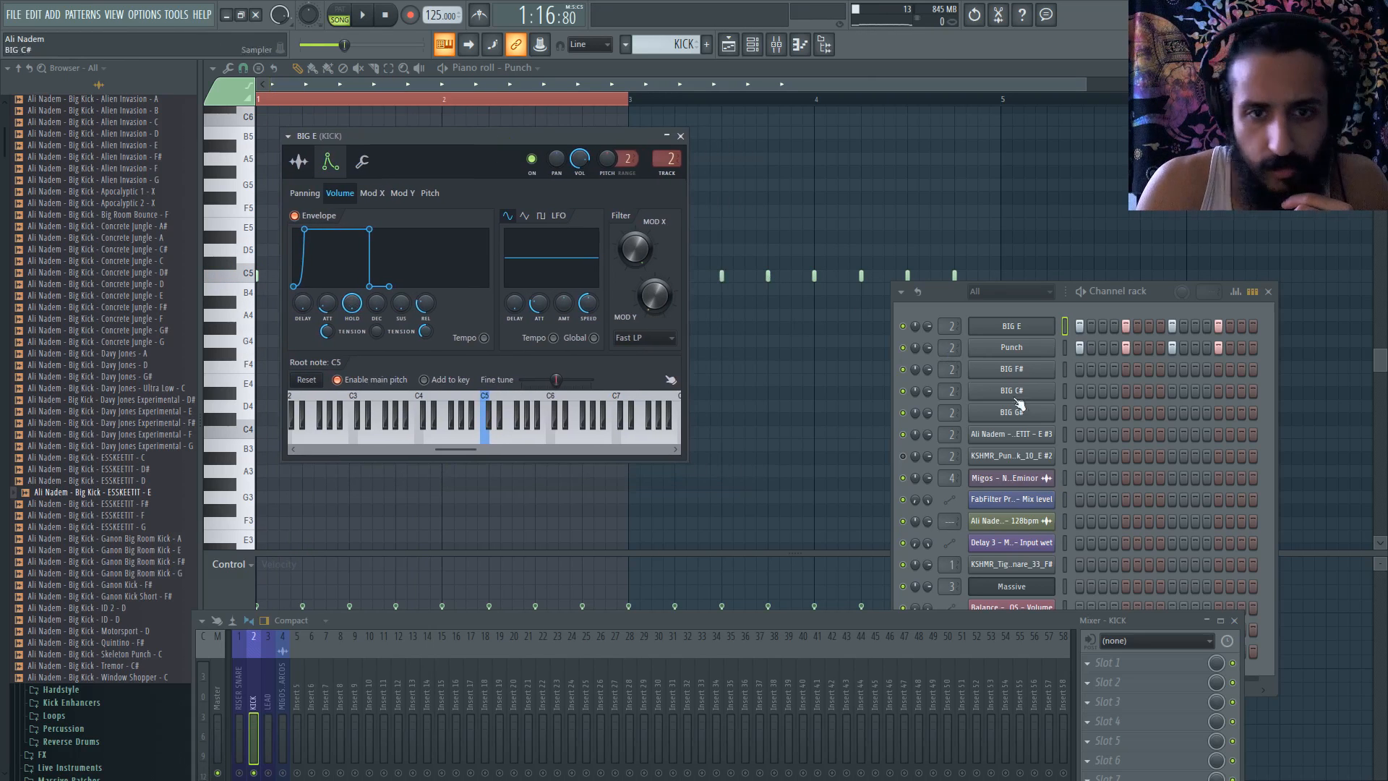
left_click(1027, 375)
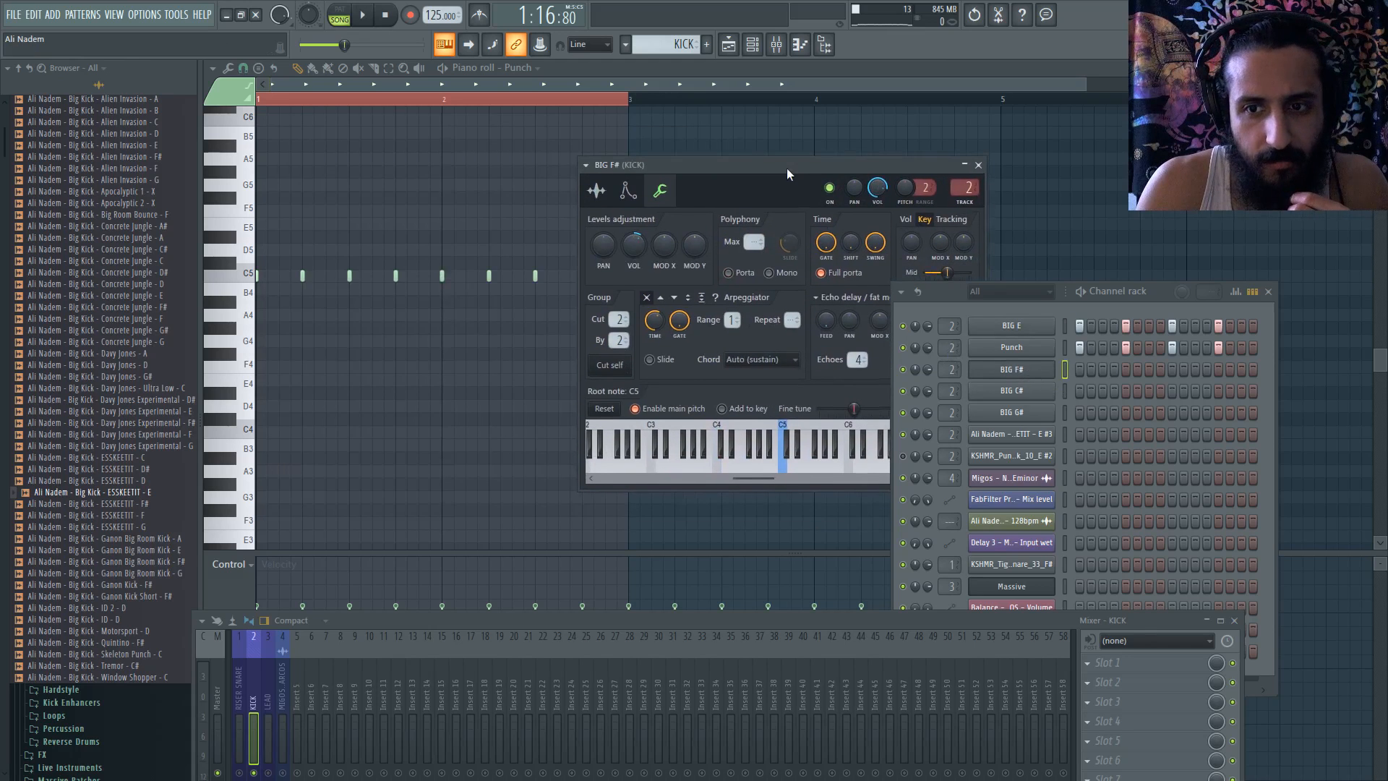
left_click(1011, 326)
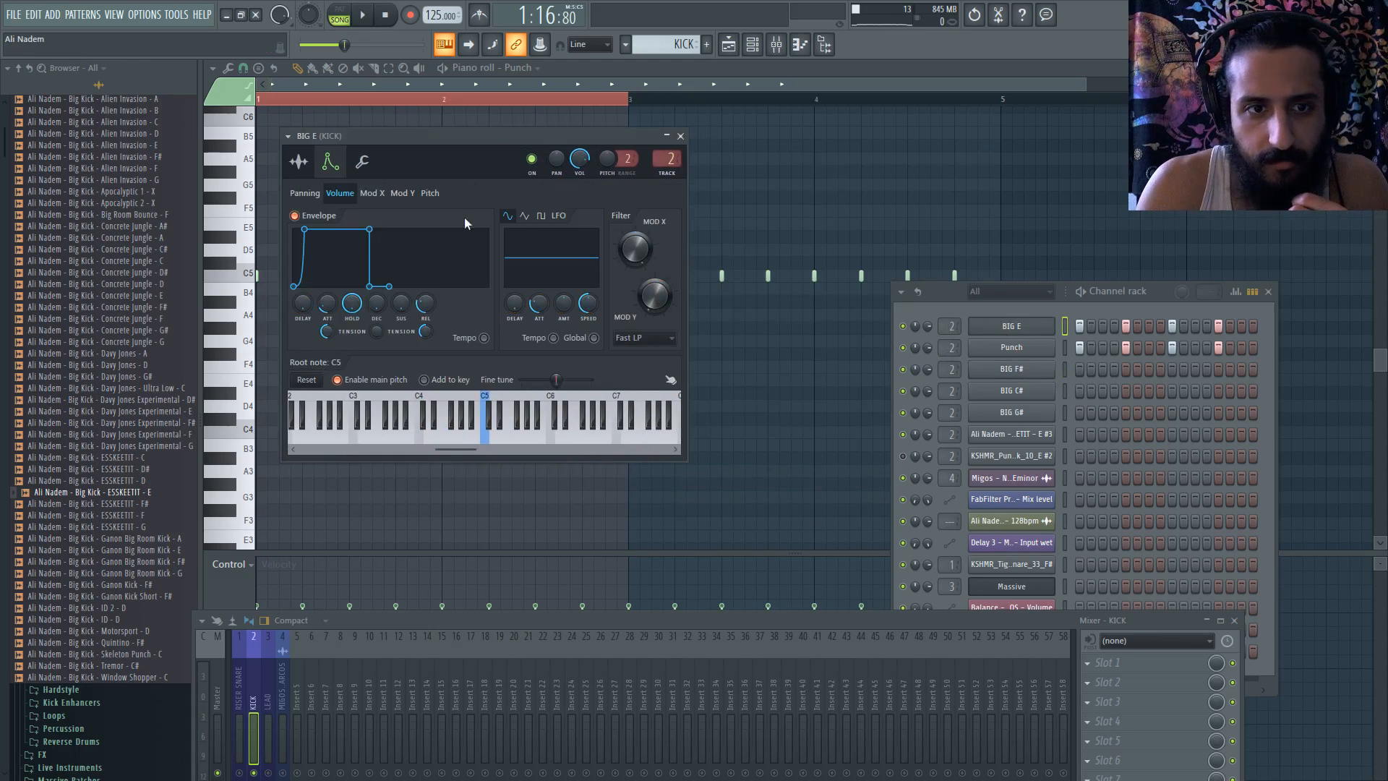
right_click(323, 311)
left_click(508, 463)
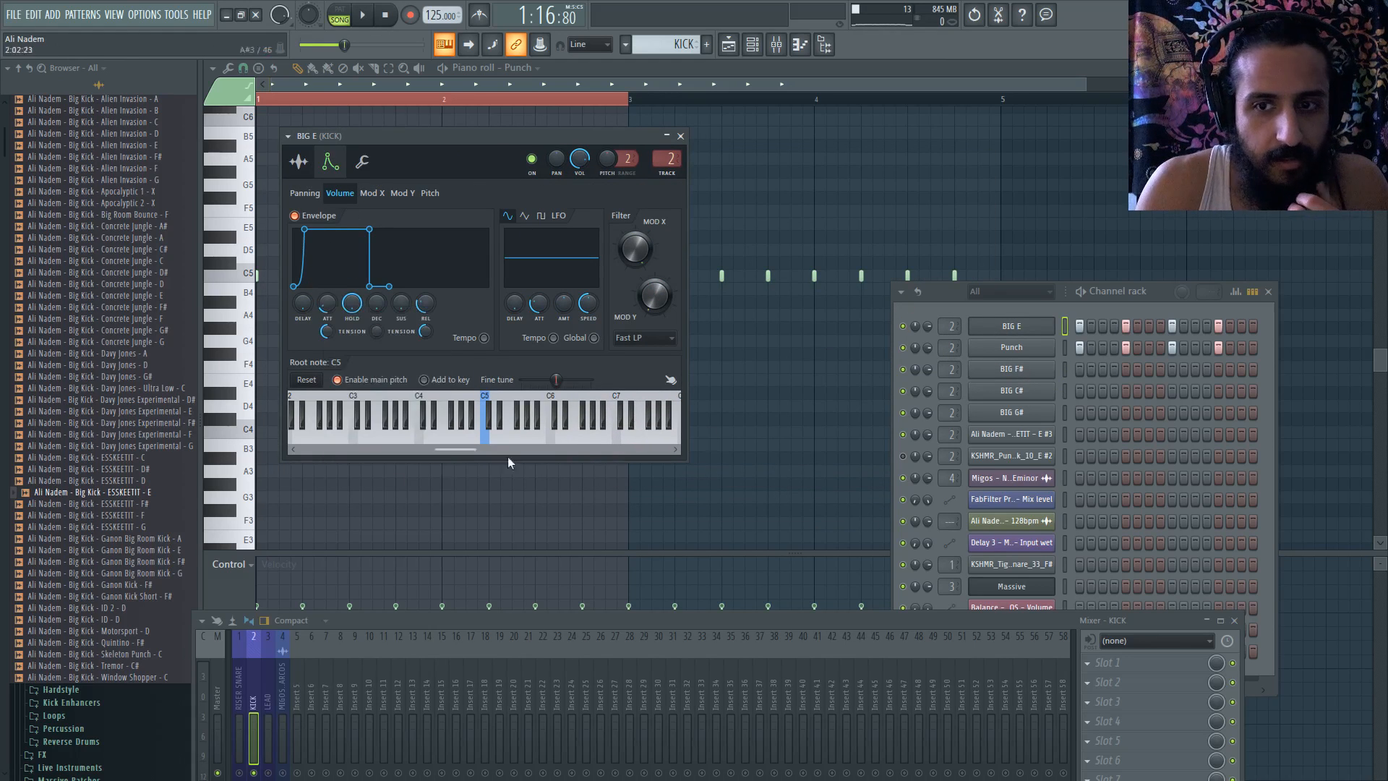
left_click(1017, 367)
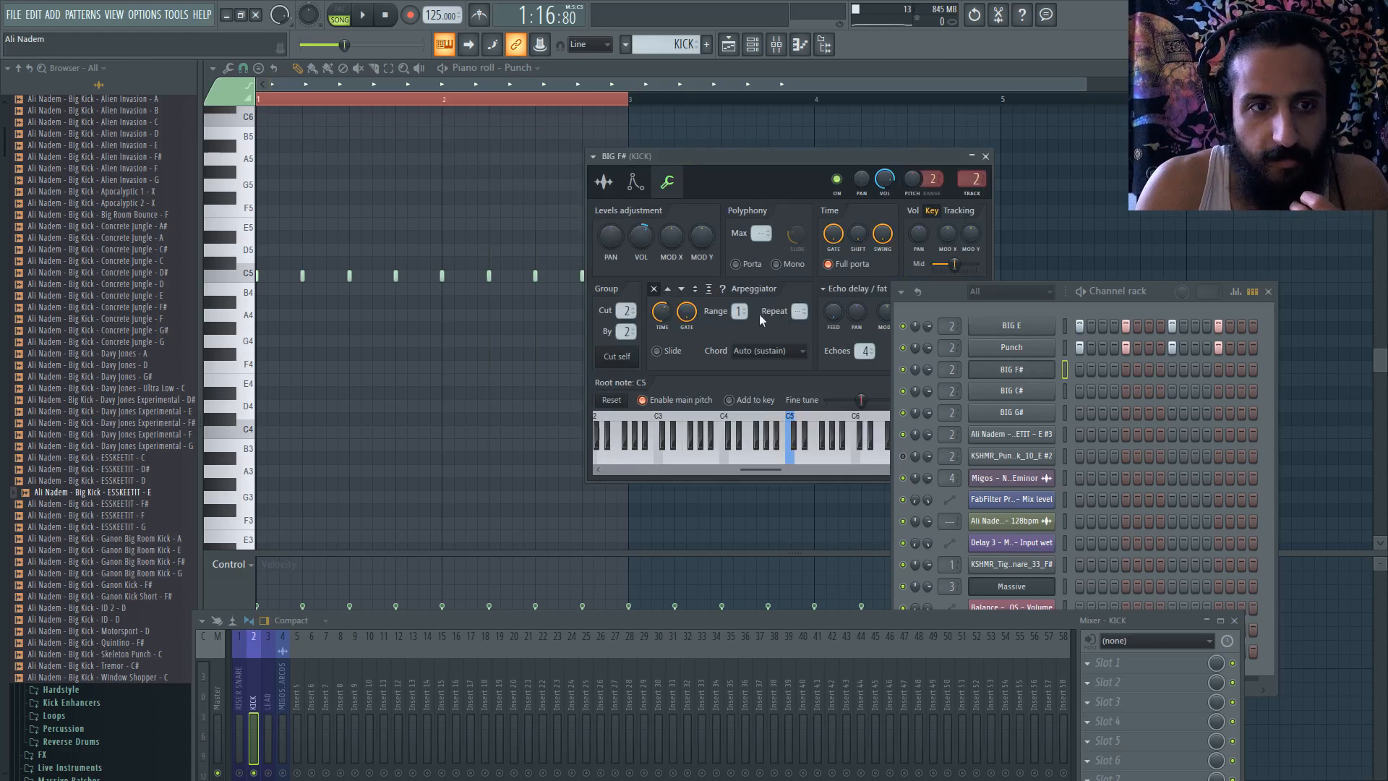
left_click(650, 185)
left_click_drag(711, 155, 474, 121)
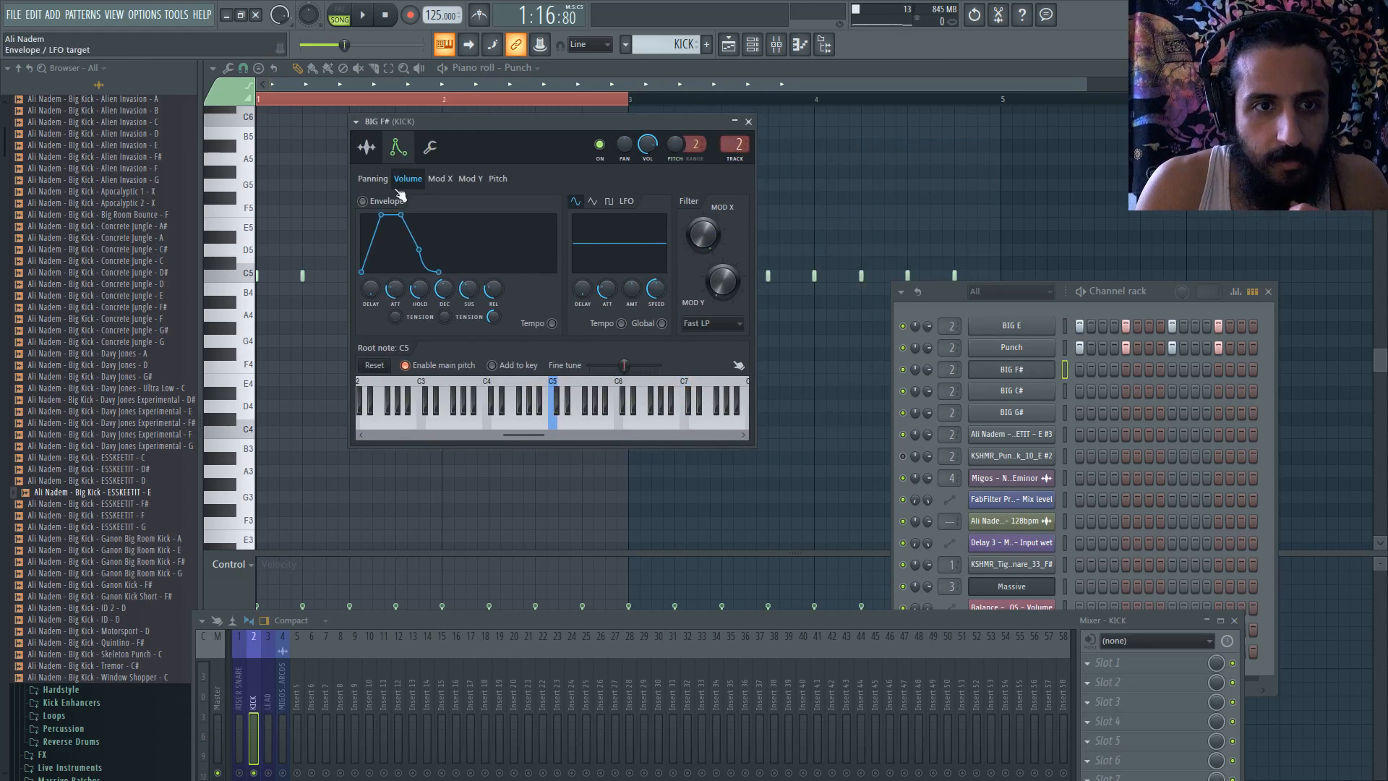
right_click(394, 292)
left_click(453, 474)
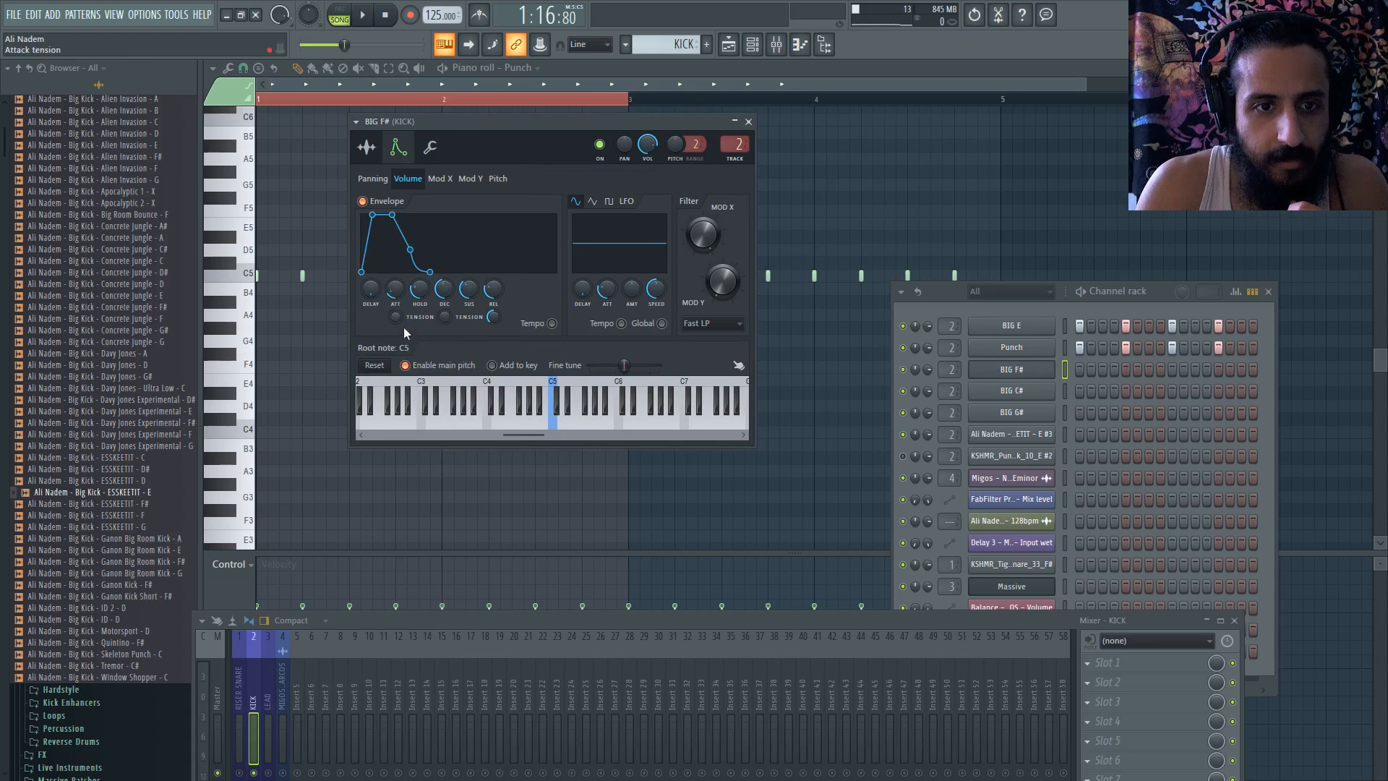
- Copy BIG E's attack tension and hold time to the BIG F# envelope, and set its decay and sustain to zero
left_click(1015, 328)
right_click(350, 304)
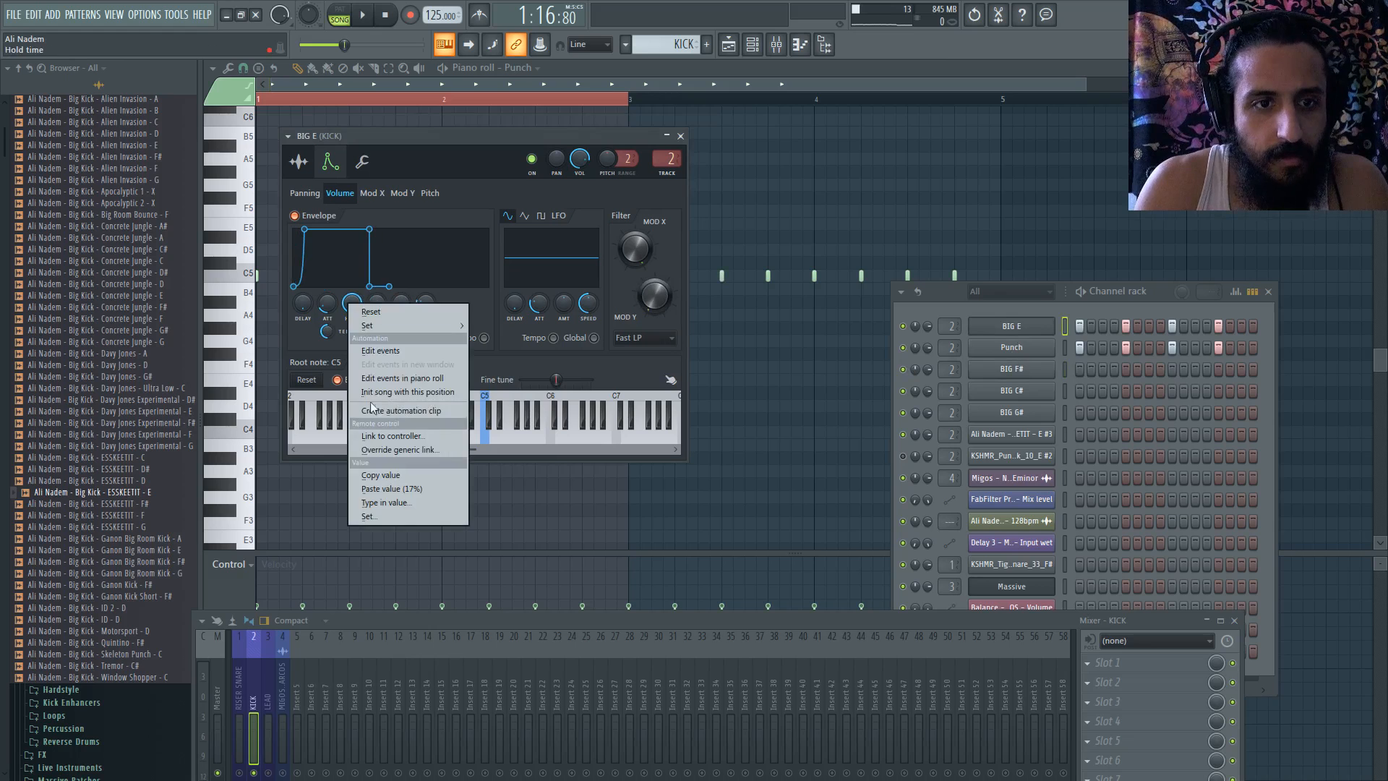
left_click(1019, 367)
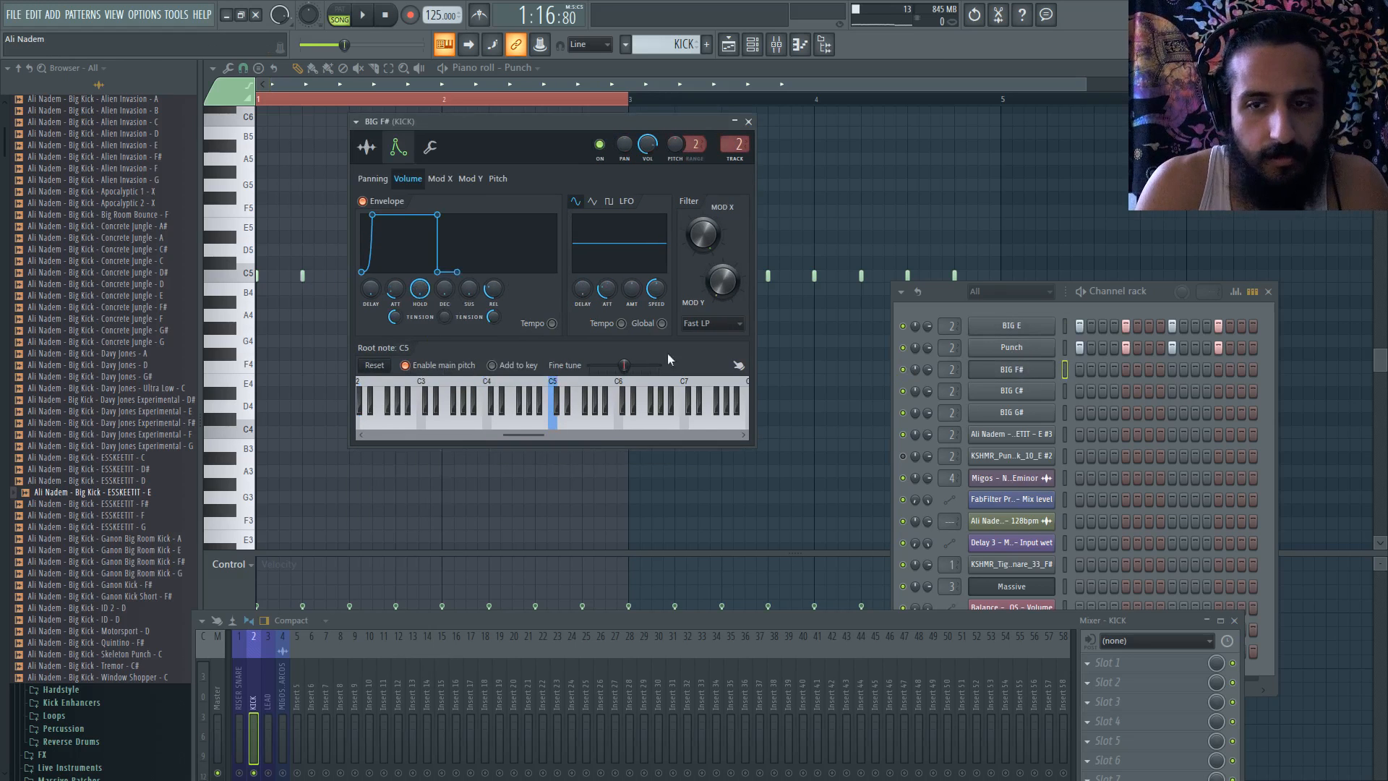
- Give BIG C# the same volume envelope: long hold, zero decay and sustain, and BIG E's attack time and tension
left_click(1014, 391)
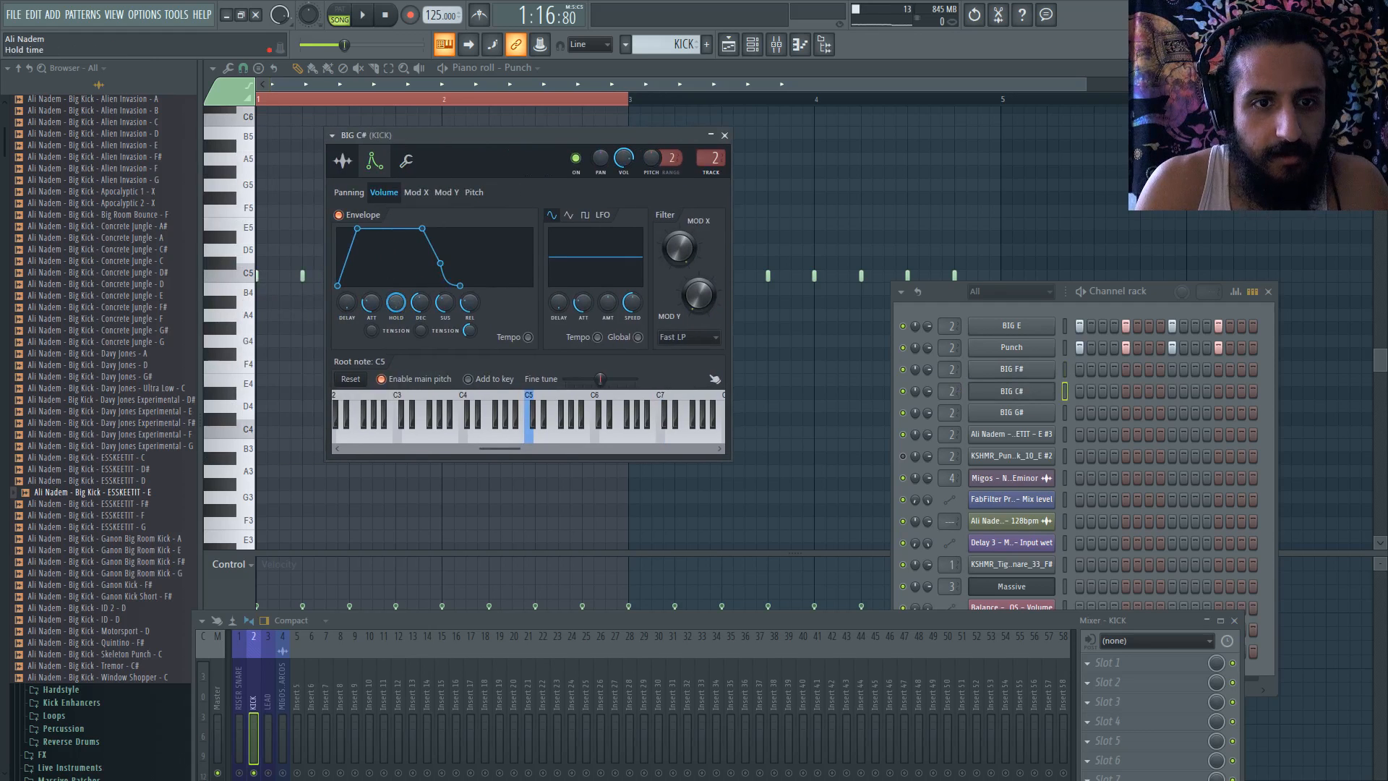
right_click(369, 301)
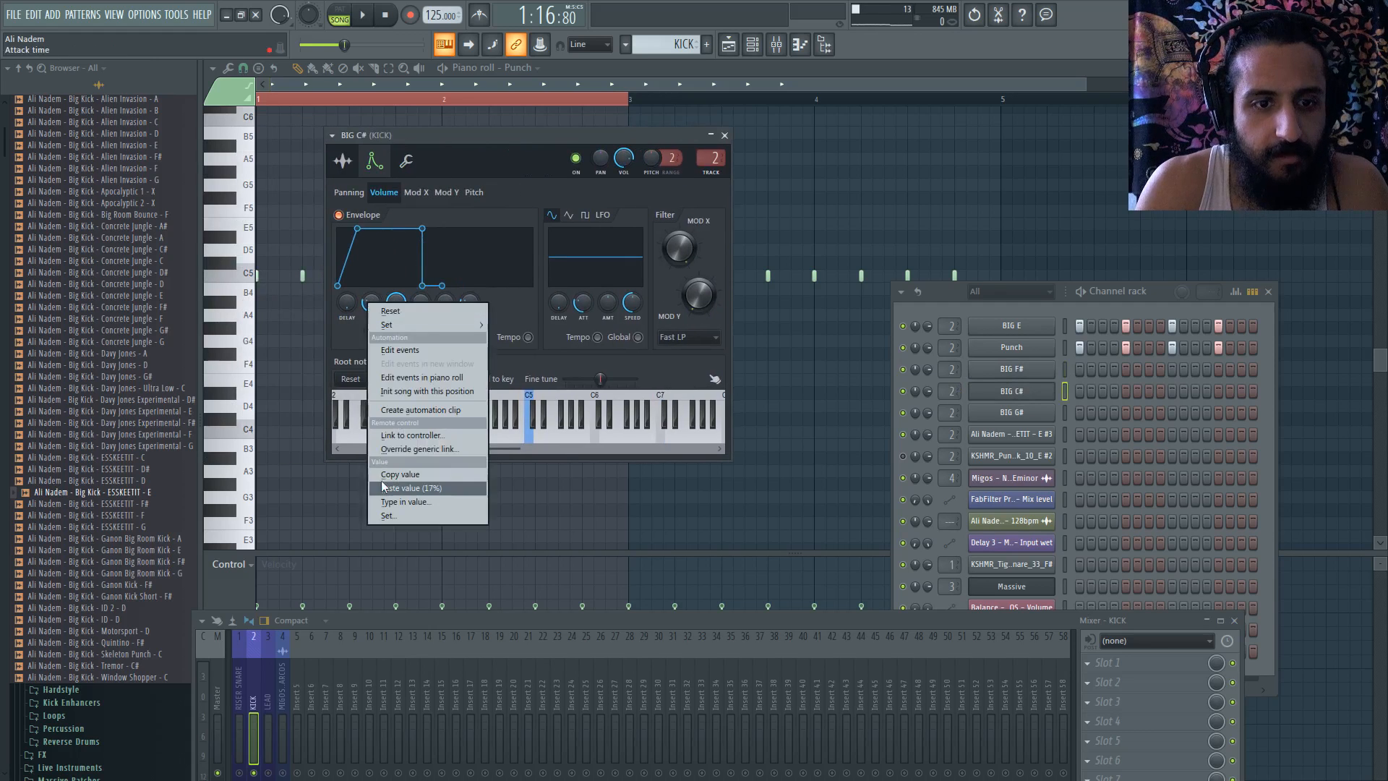
left_click(396, 499)
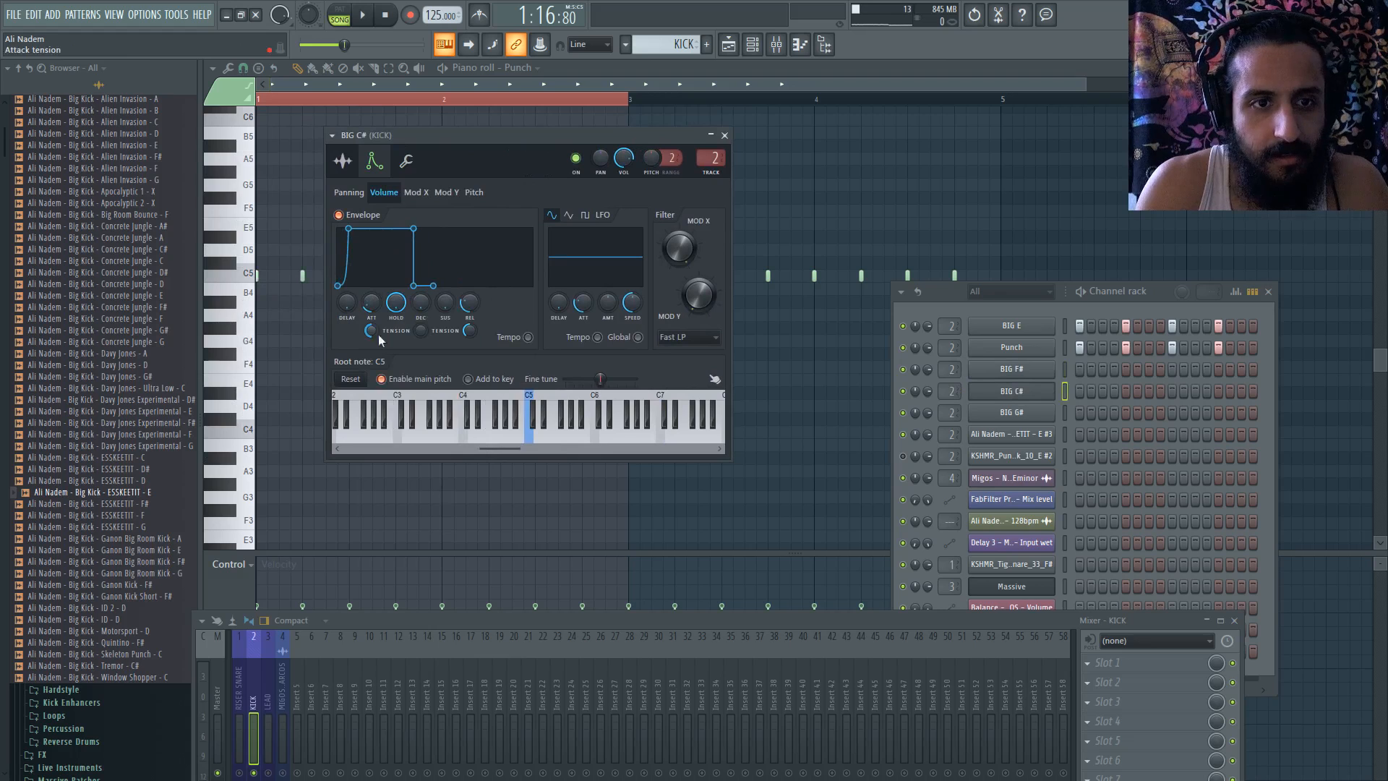
- Apply the BIG E envelope shape to BIG G#, pasting the 17% value and matching attack, tension, hold, decay and sustain
left_click(1031, 413)
left_click(279, 180)
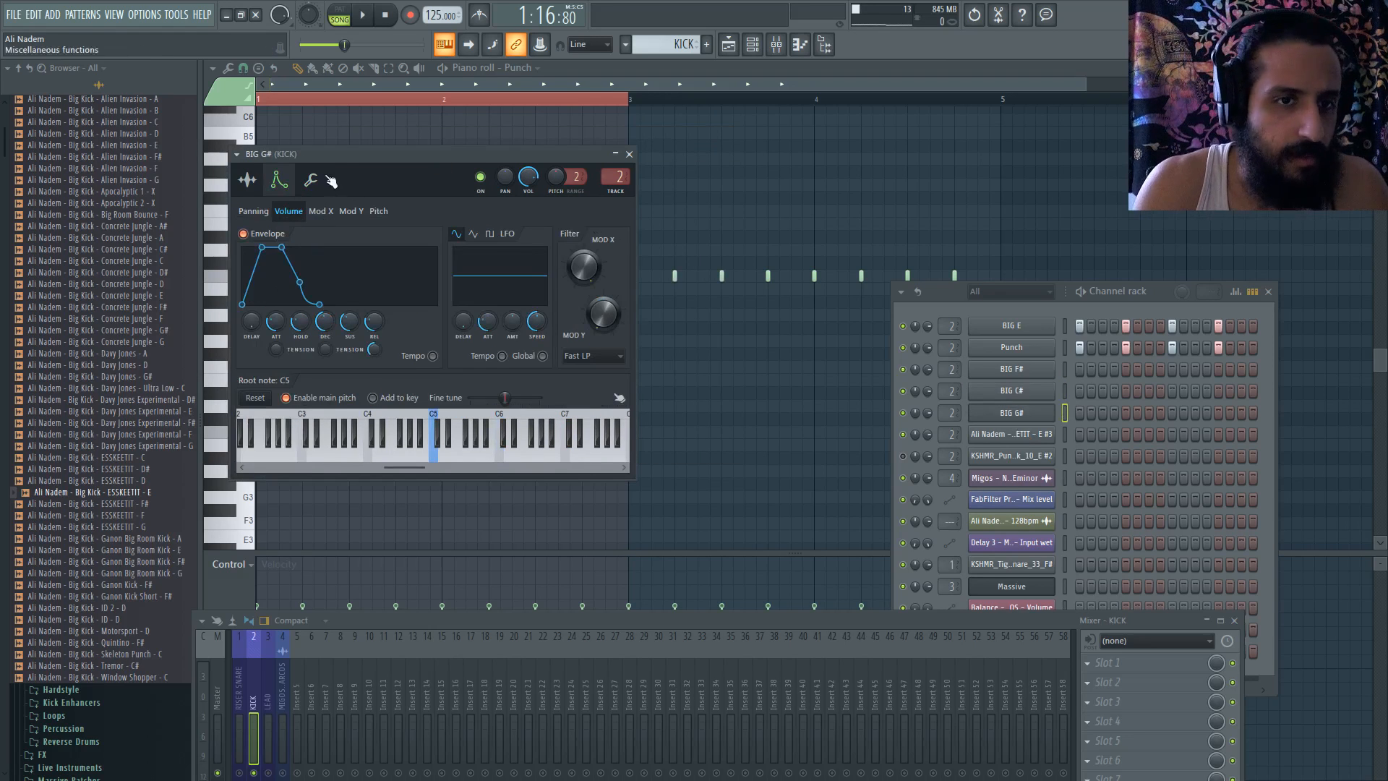
left_click_drag(328, 161, 460, 151)
right_click(408, 313)
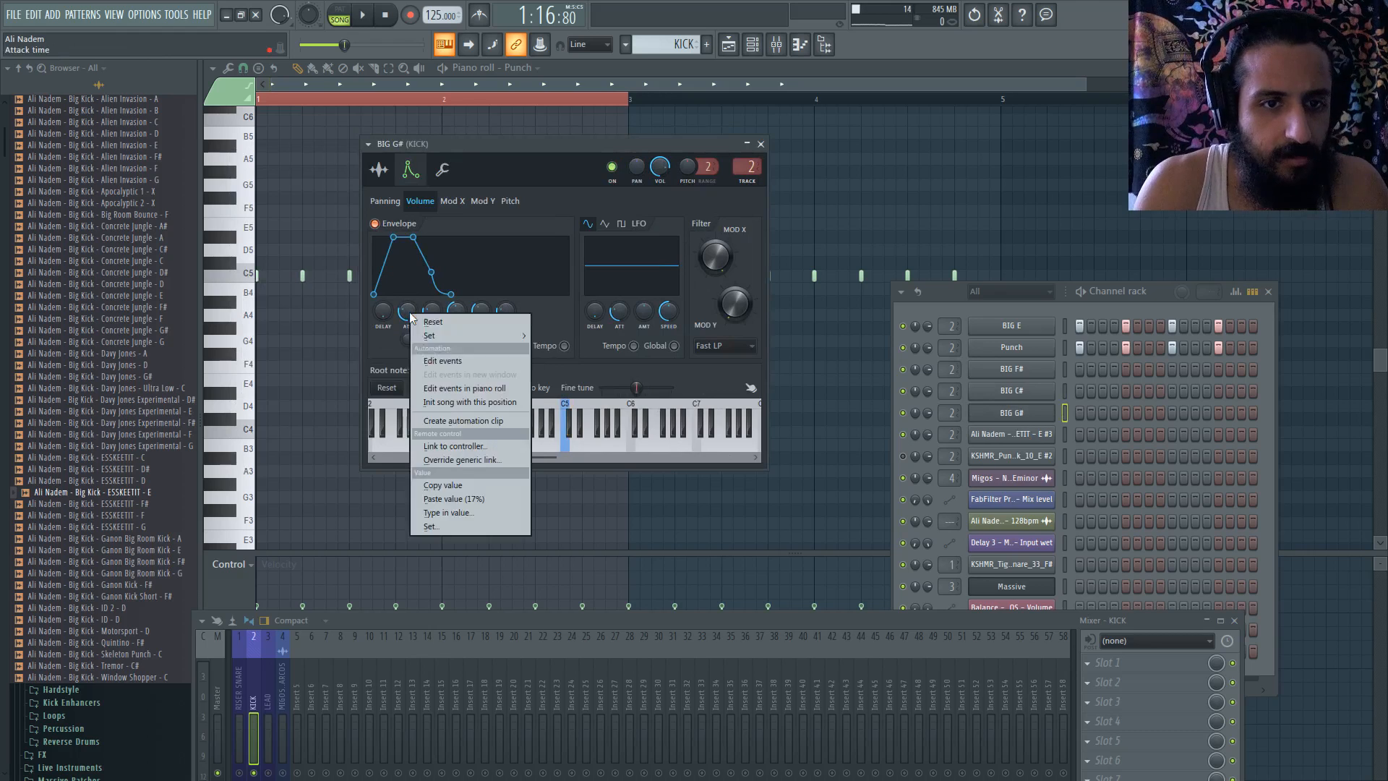
left_click(476, 501)
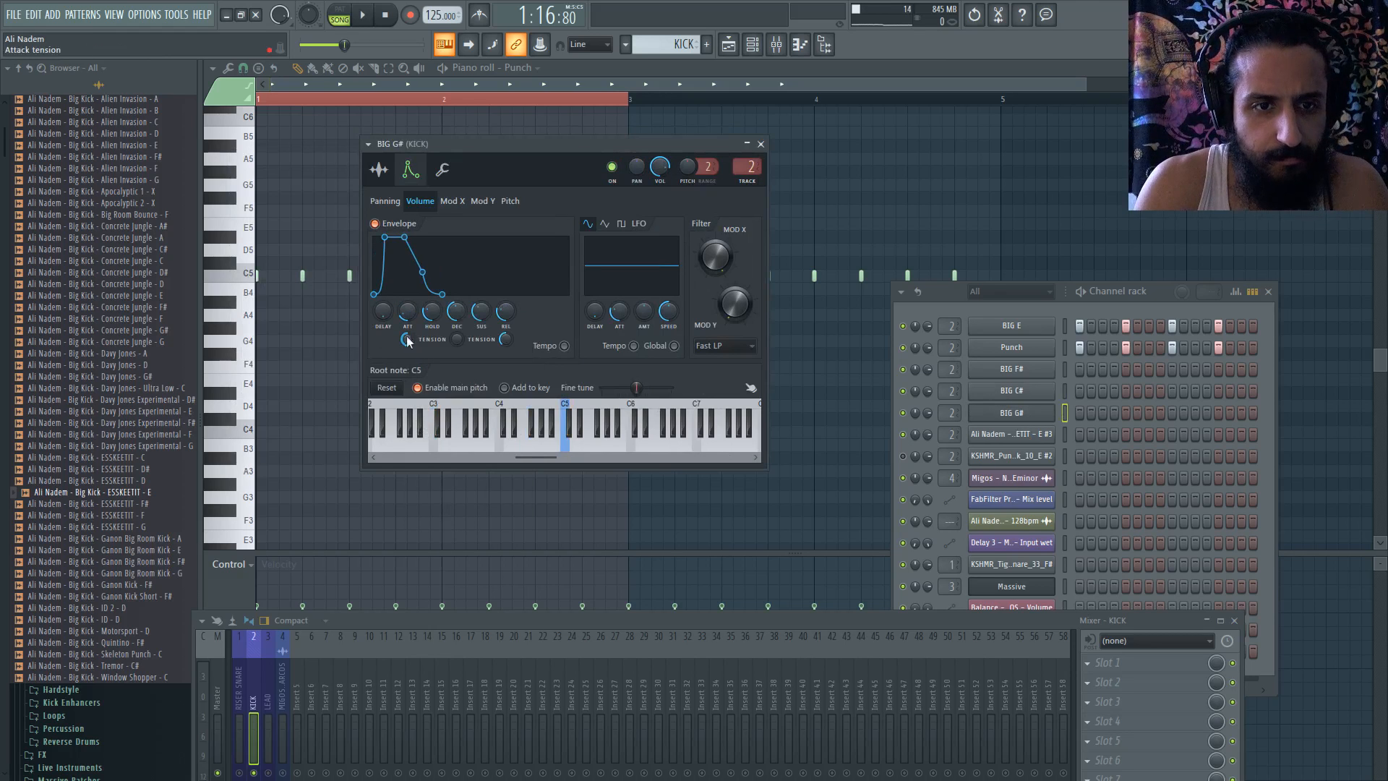
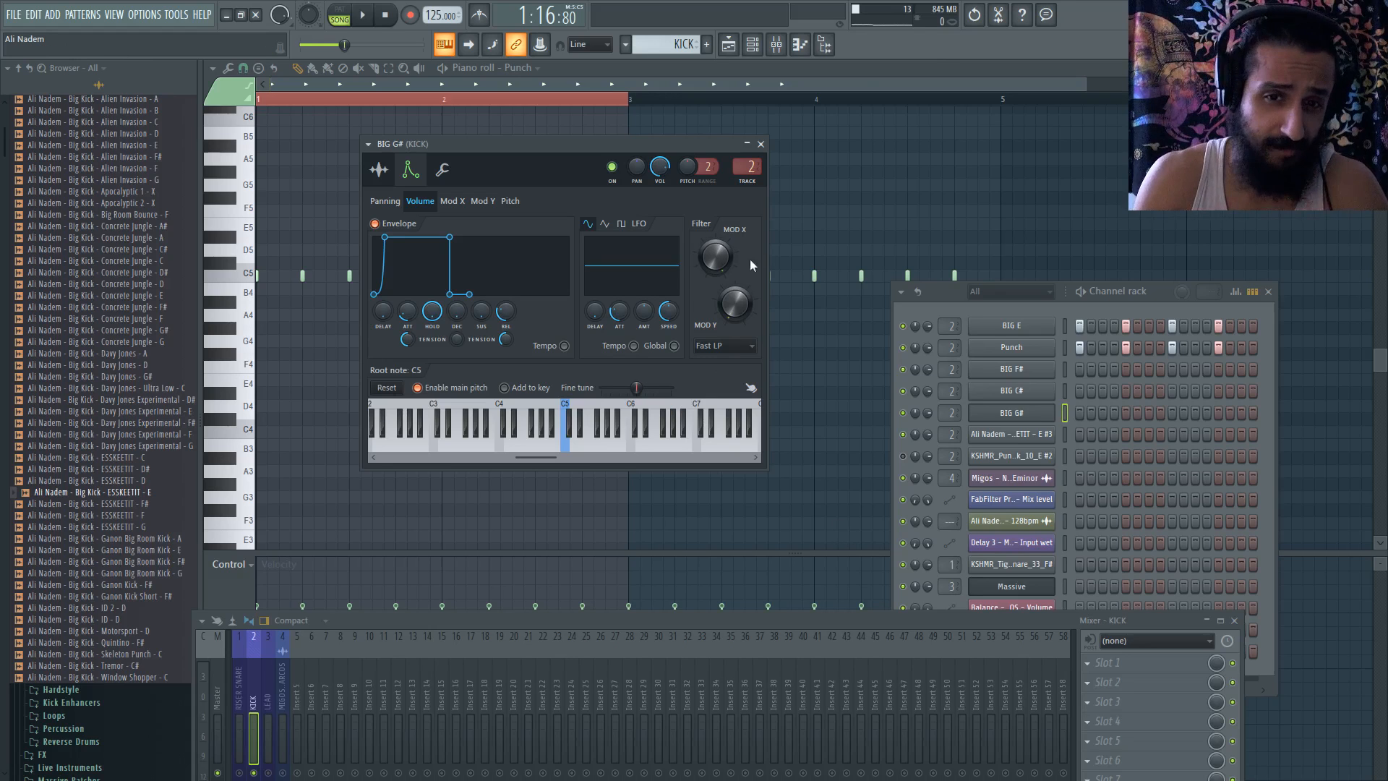
left_click_drag(728, 261, 727, 254)
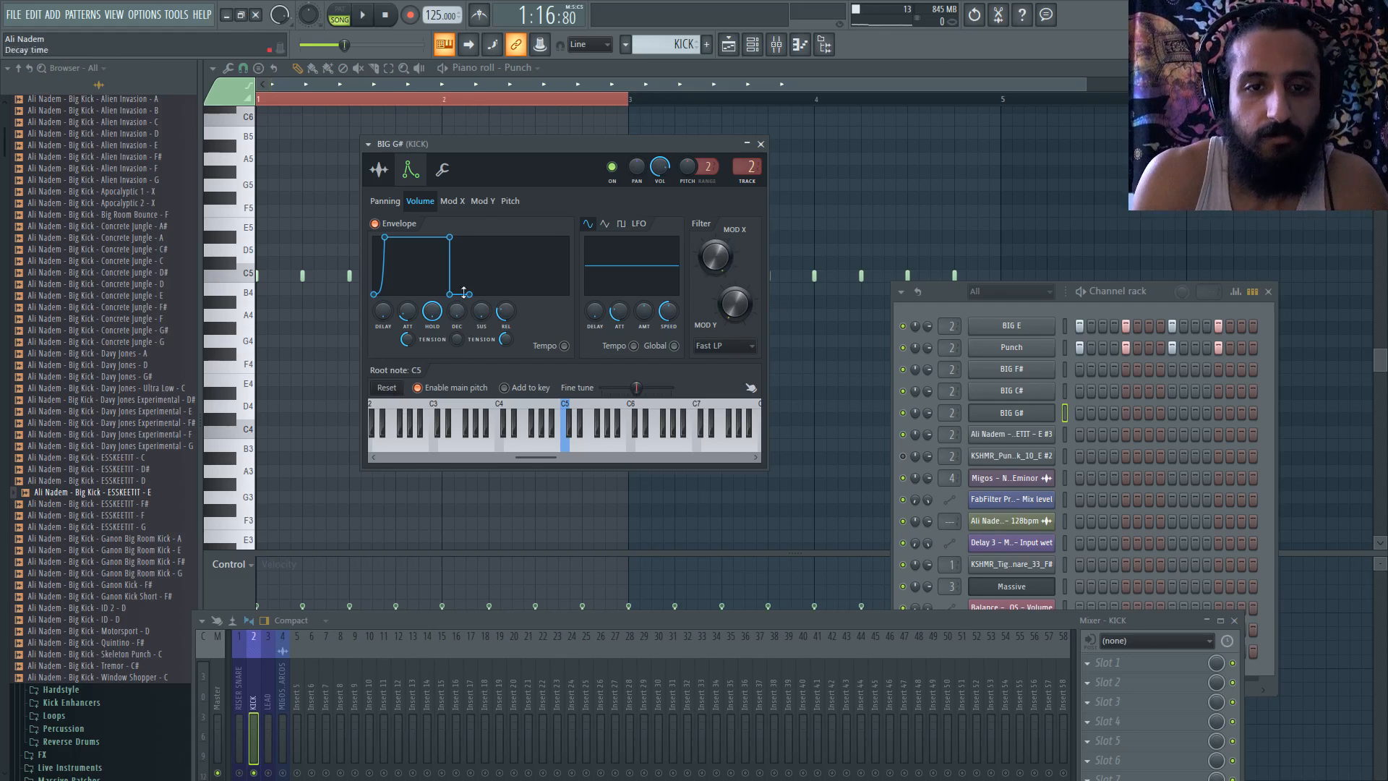
- Open the KICK pattern's notes and audition the enveloped kicks with the punch layer
left_click(735, 44)
double_click(746, 260)
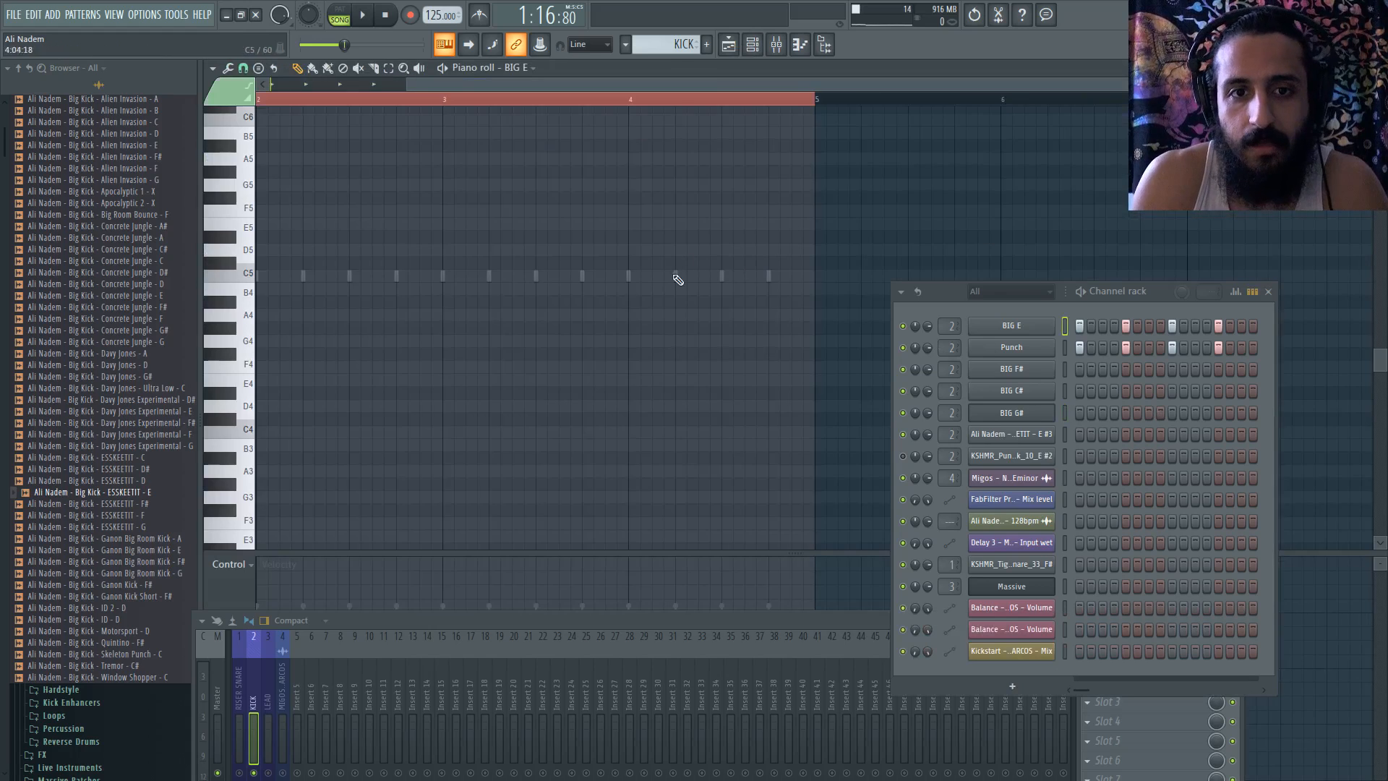
left_click(443, 68)
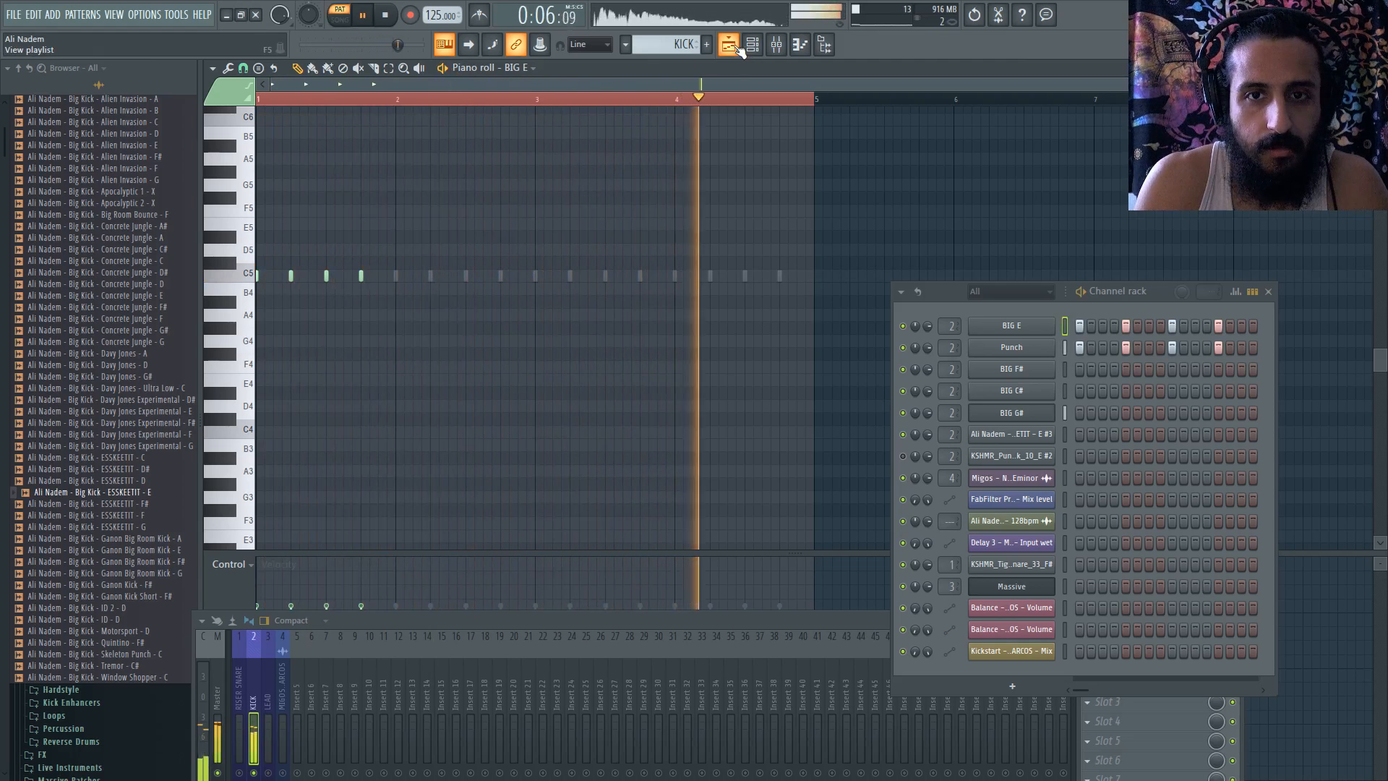
key("space")
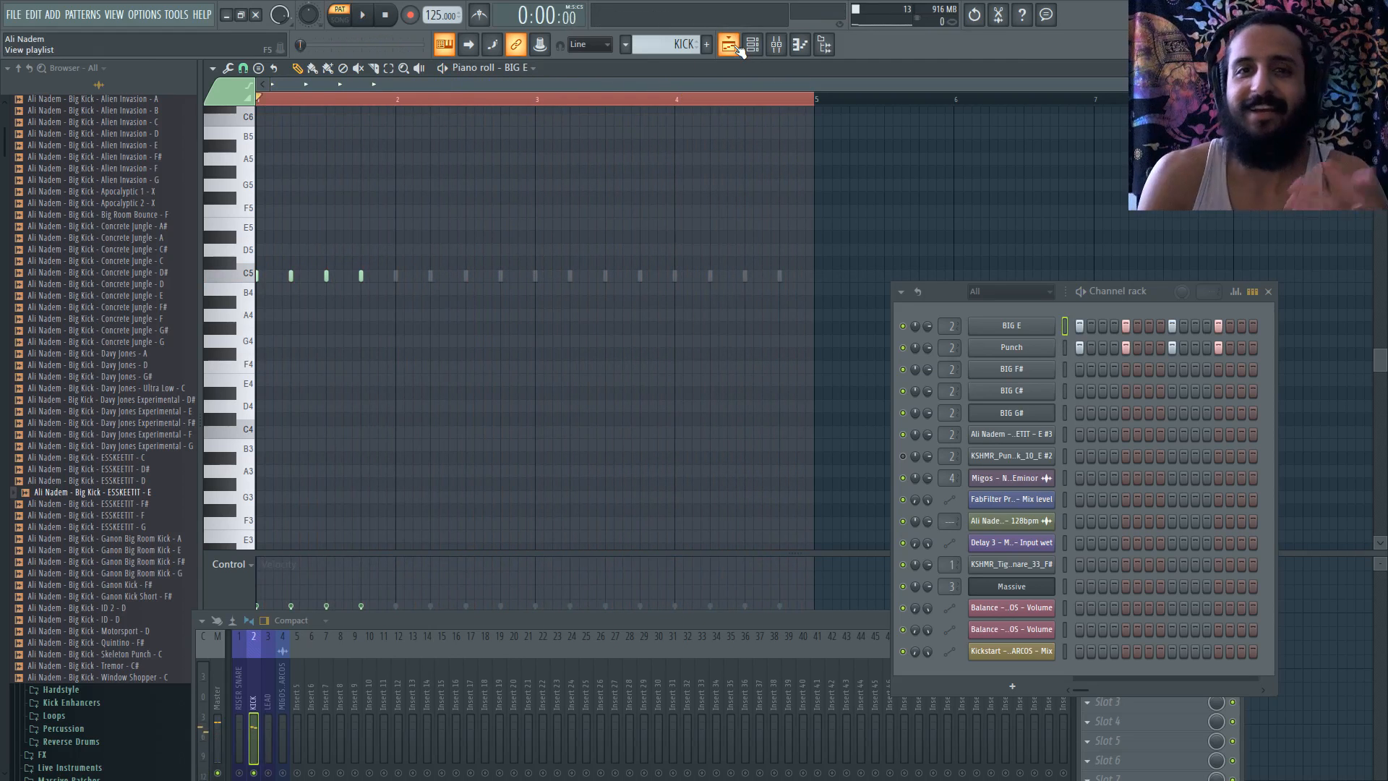
- End the KICK mixer track's solo and play the full arrangement from just before the drop at bar 41
left_click(729, 45)
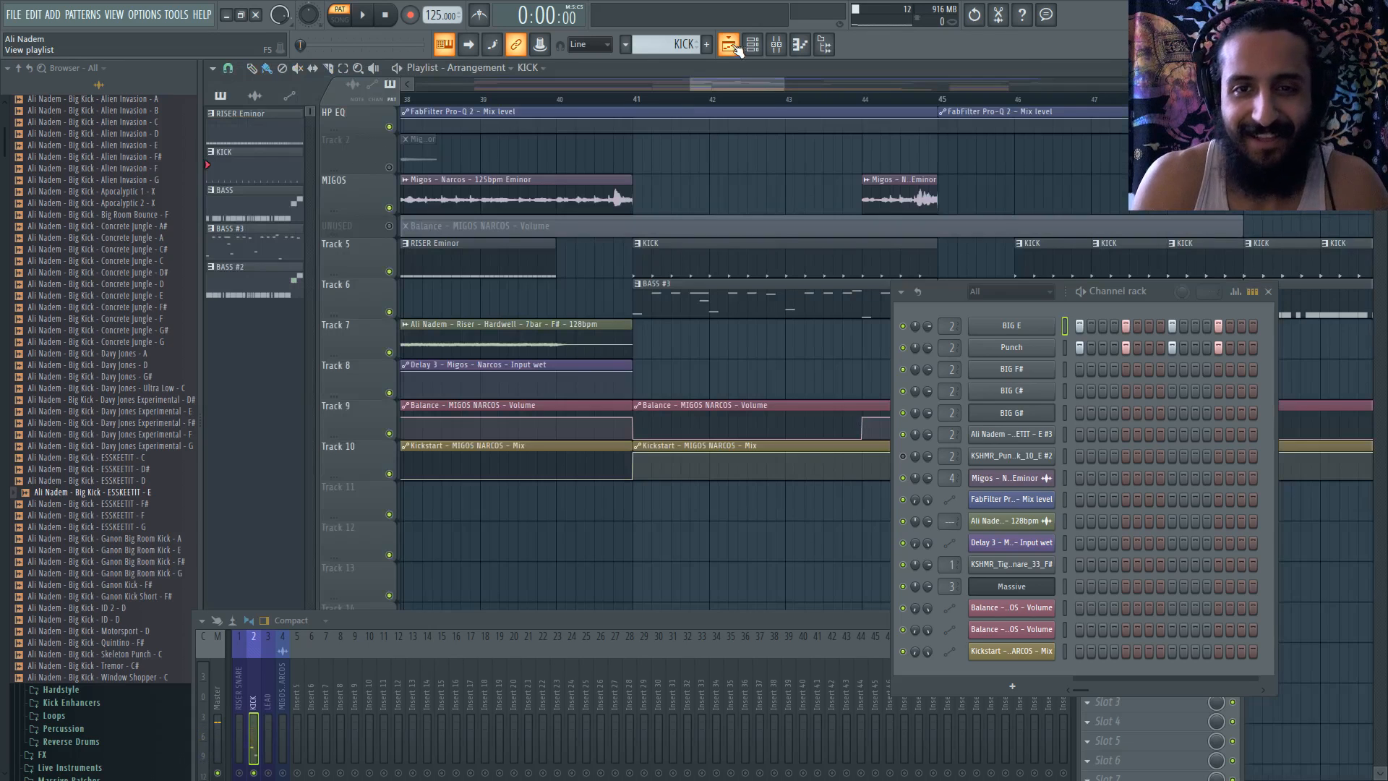
left_click(586, 98)
scroll(738, 220, "down", 1)
left_click_drag(499, 620, 577, 364)
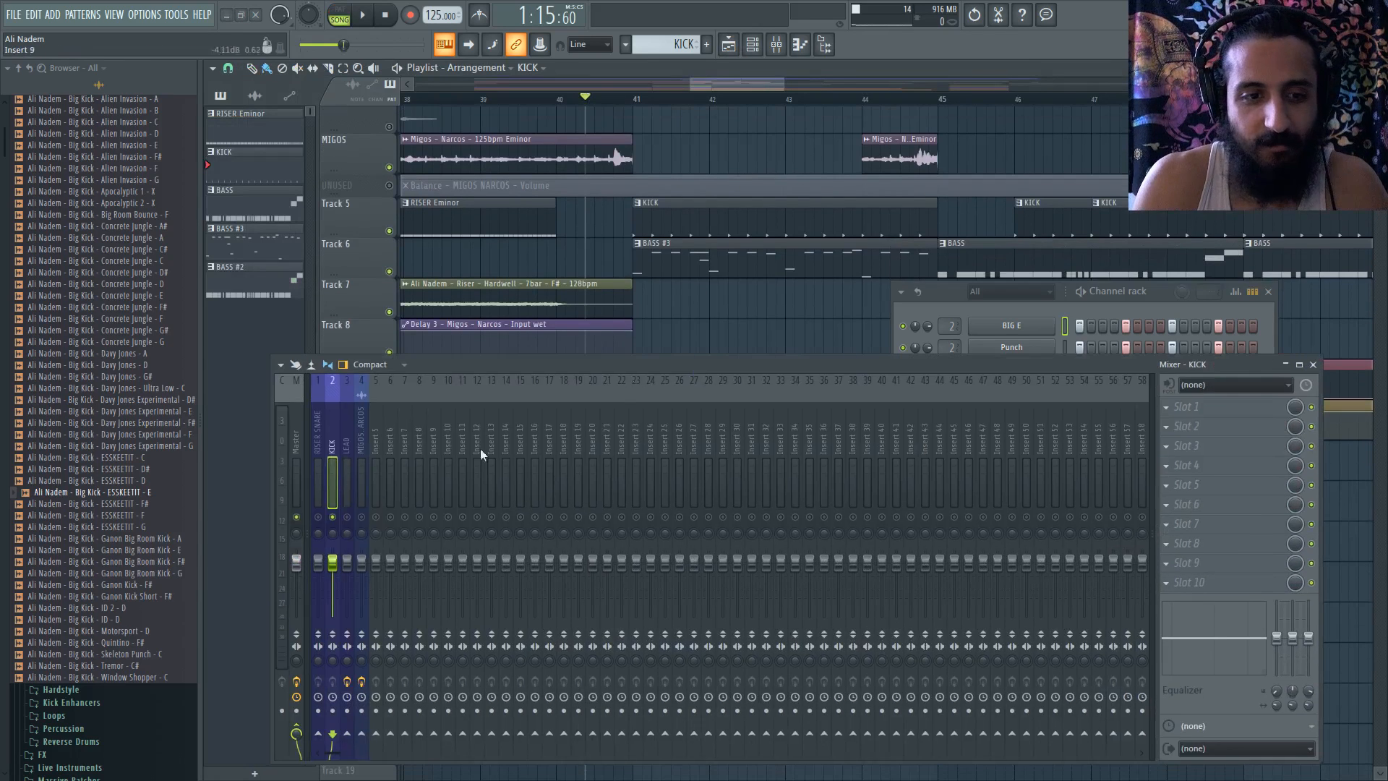
right_click(335, 516)
left_click_drag(490, 363, 474, 494)
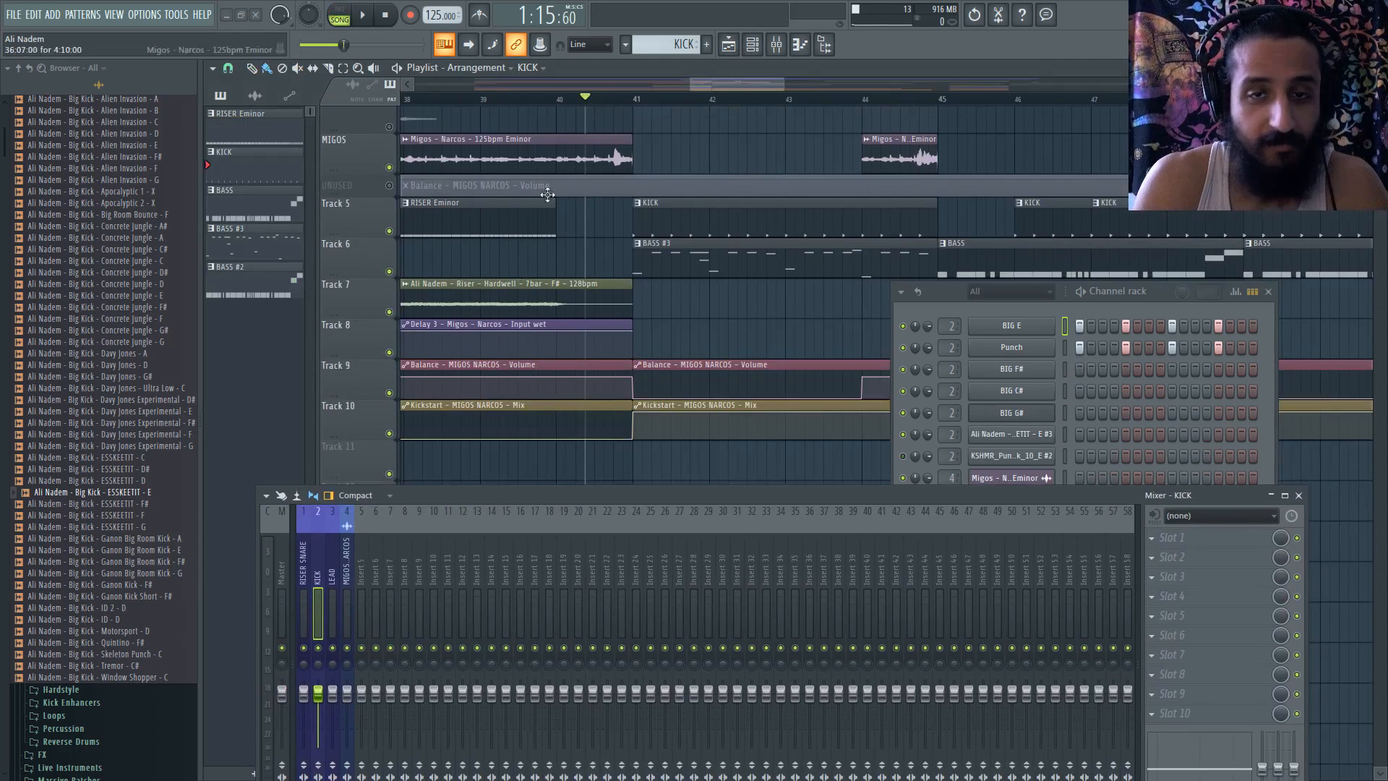
key("space")
scroll(639, 168, "down", 2)
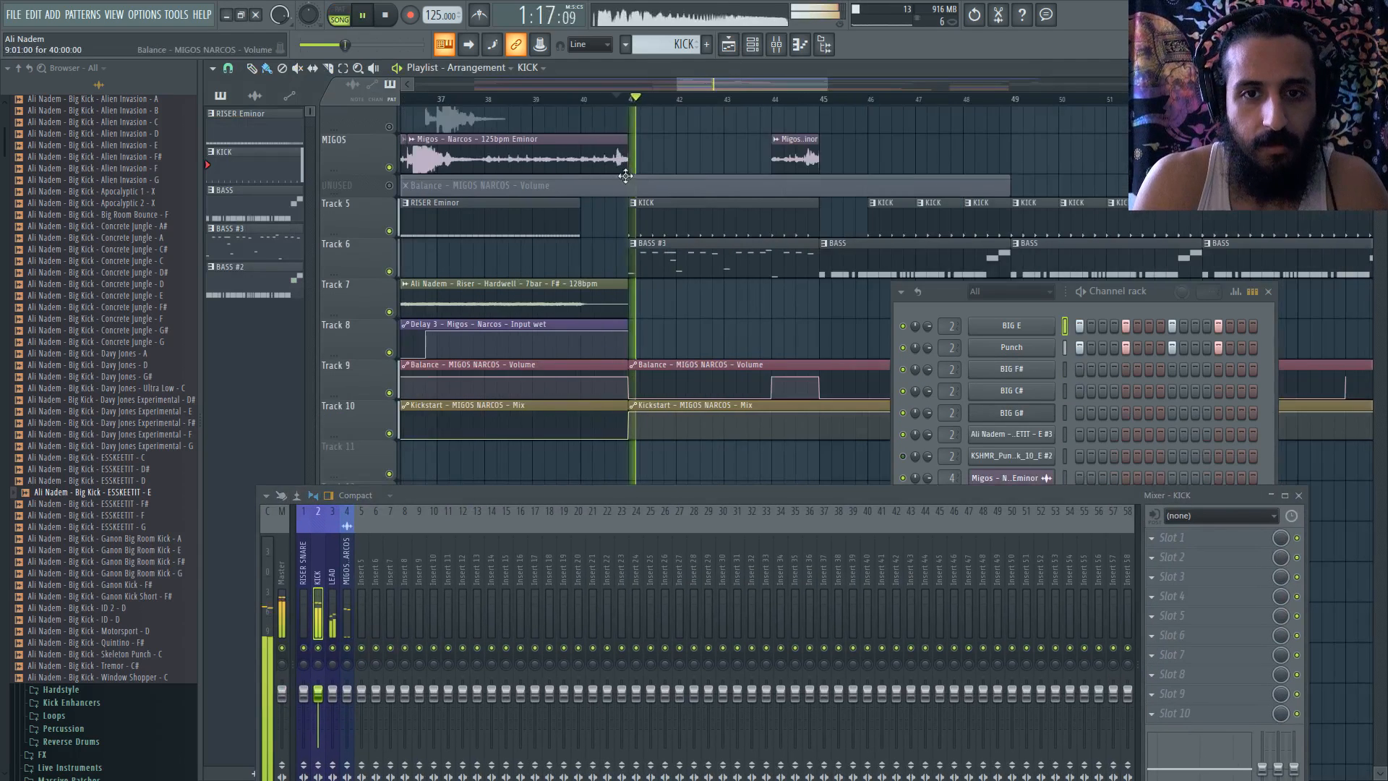
scroll(663, 189, "up", 3)
scroll(664, 191, "down", 3)
scroll(756, 211, "up", 3)
scroll(636, 201, "down", 3)
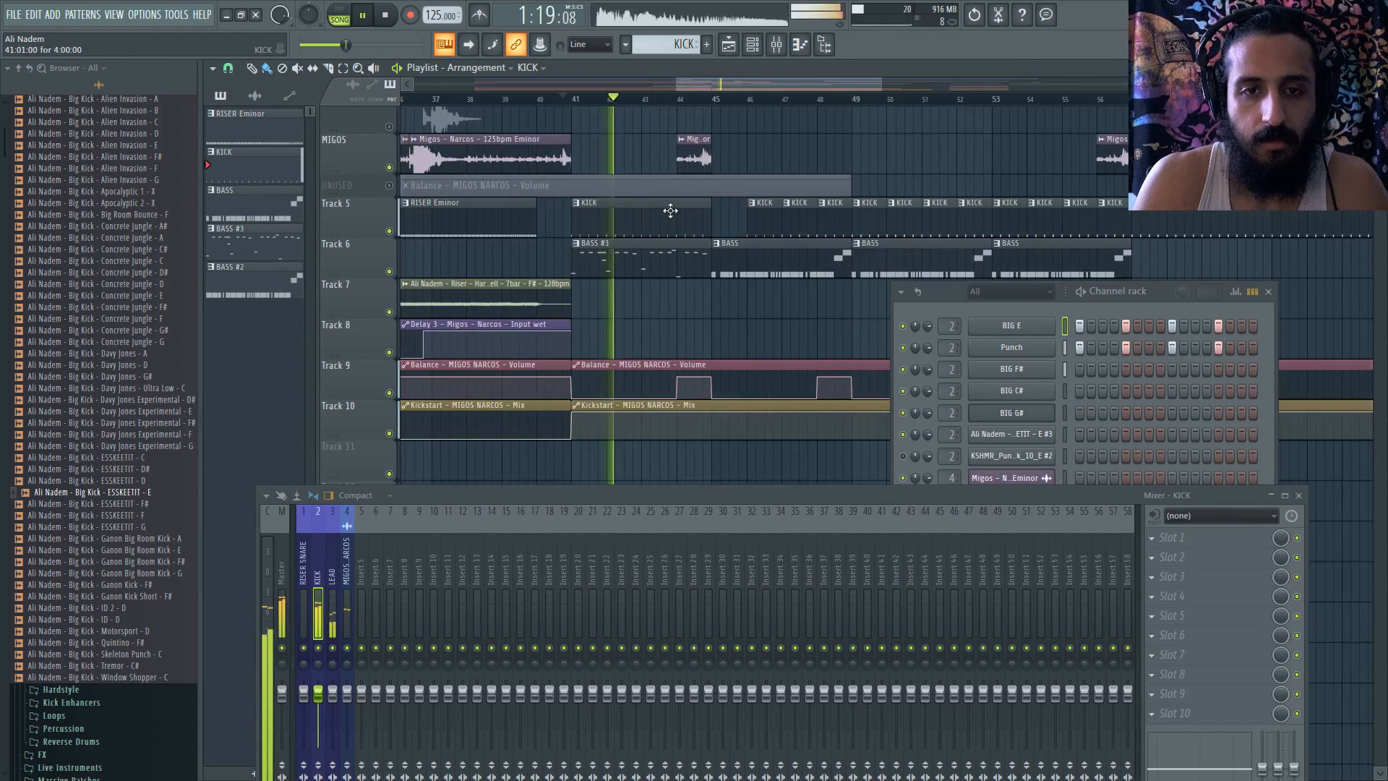
- Replace the short KICK clips after bar 45 on Track 5 with one four-bar KICK clip starting at bar 45
left_click_drag(756, 223, 1083, 215)
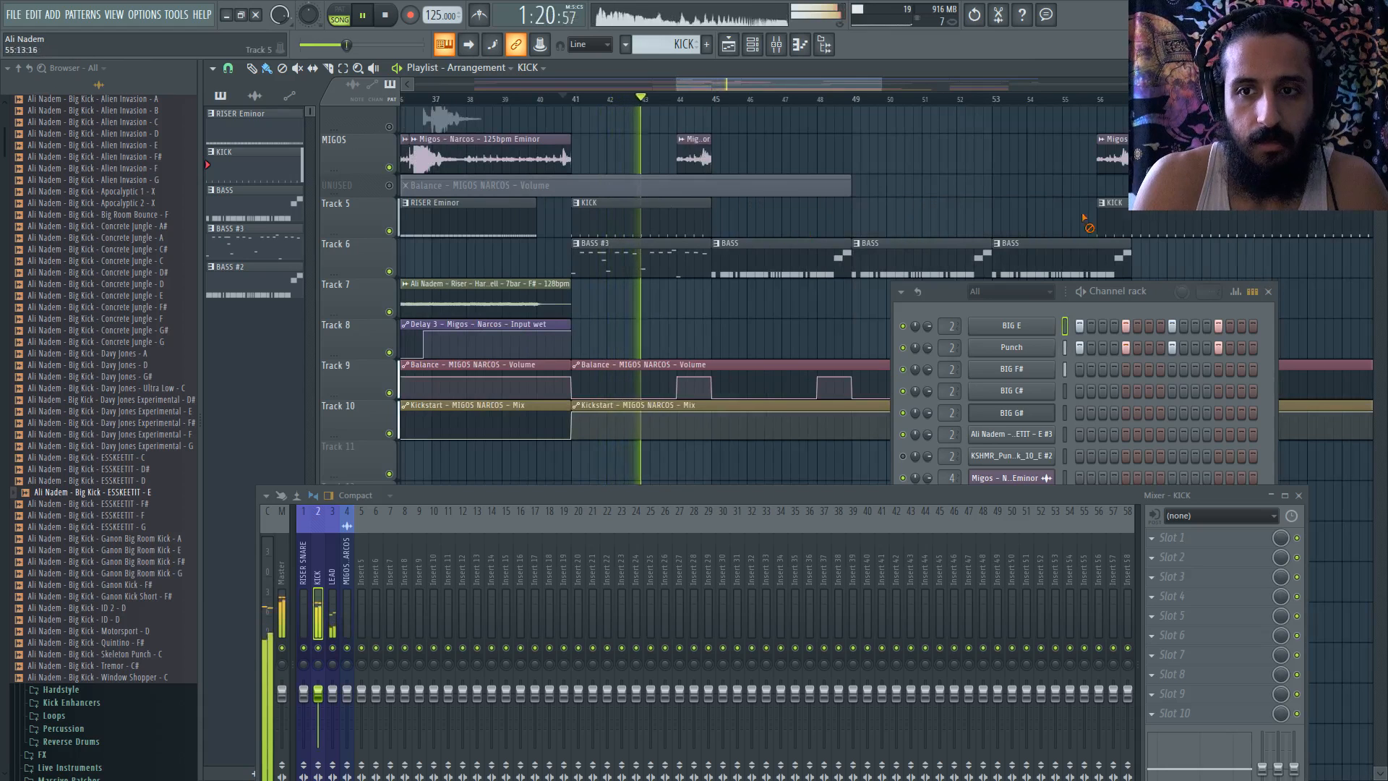
left_click(719, 218)
scroll(710, 214, "up", 3)
scroll(710, 214, "down", 4)
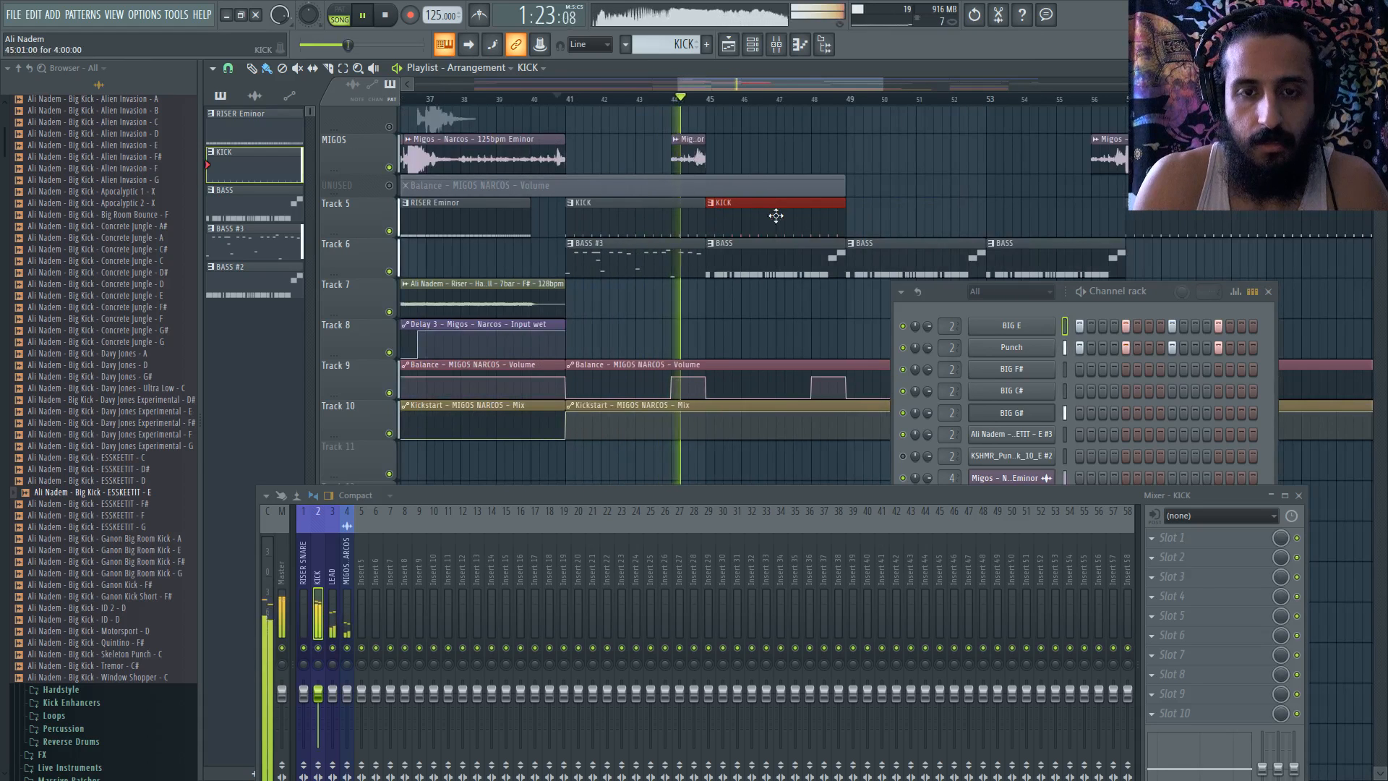
scroll(636, 216, "up", 2)
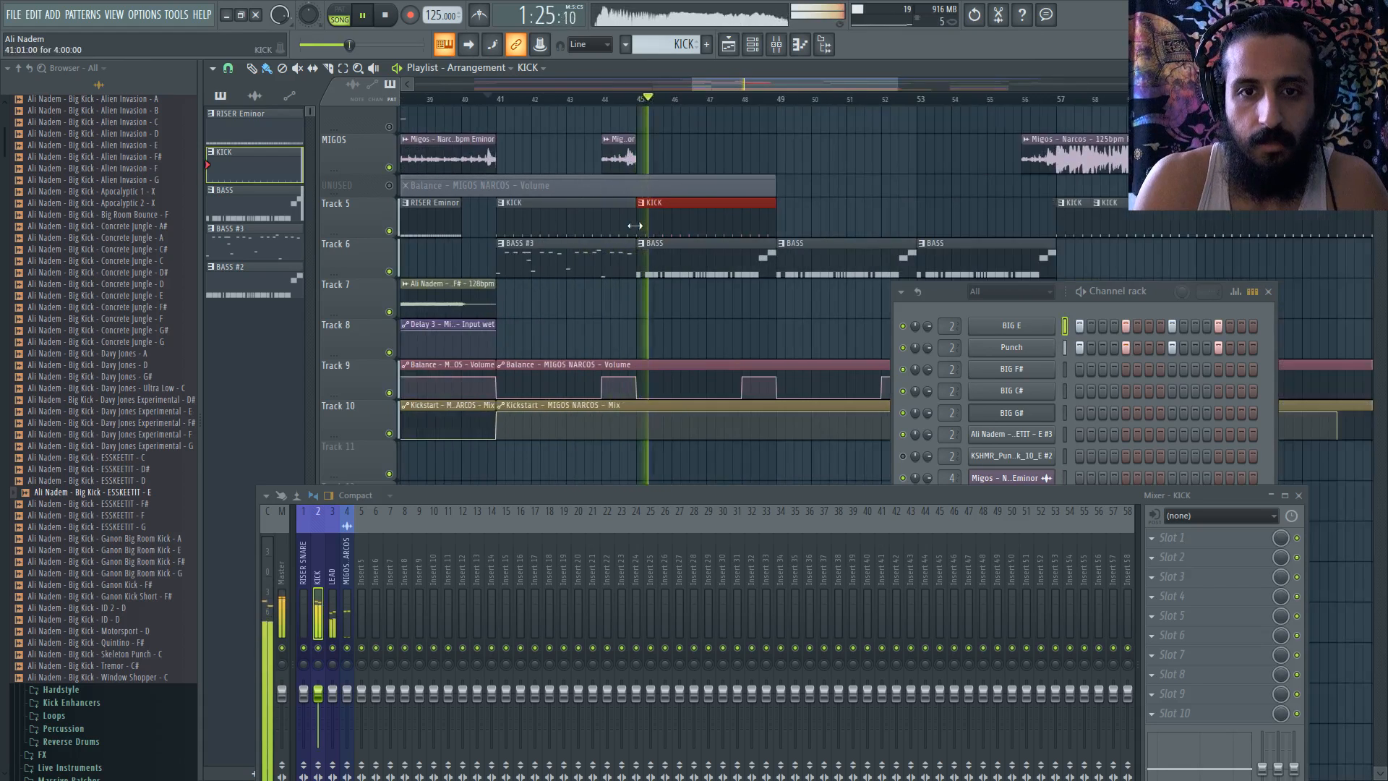
- Replace the BASS clip at bar 45 on Track 6 with a BASS #3 clip
right_click(689, 267)
key("space")
key("space")
left_click(619, 263)
left_click(654, 262)
- In the BASS #3 Massive notes, move bar 1's second B5 to step 7 and replace the long B5 with a short one at step 12
double_click(562, 257)
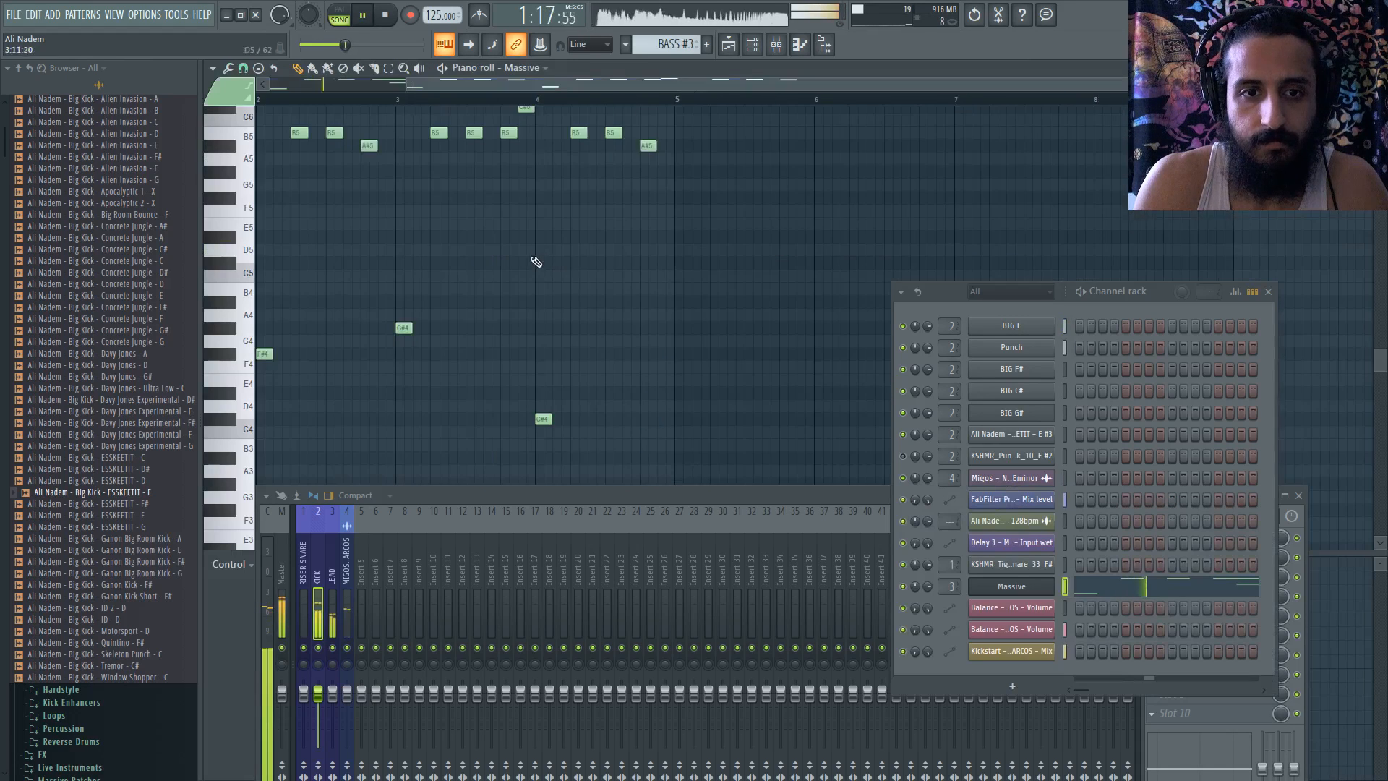
scroll(318, 221, "up", 2)
scroll(336, 222, "up", 3)
key("space")
key("space")
left_click_drag(455, 211, 411, 211)
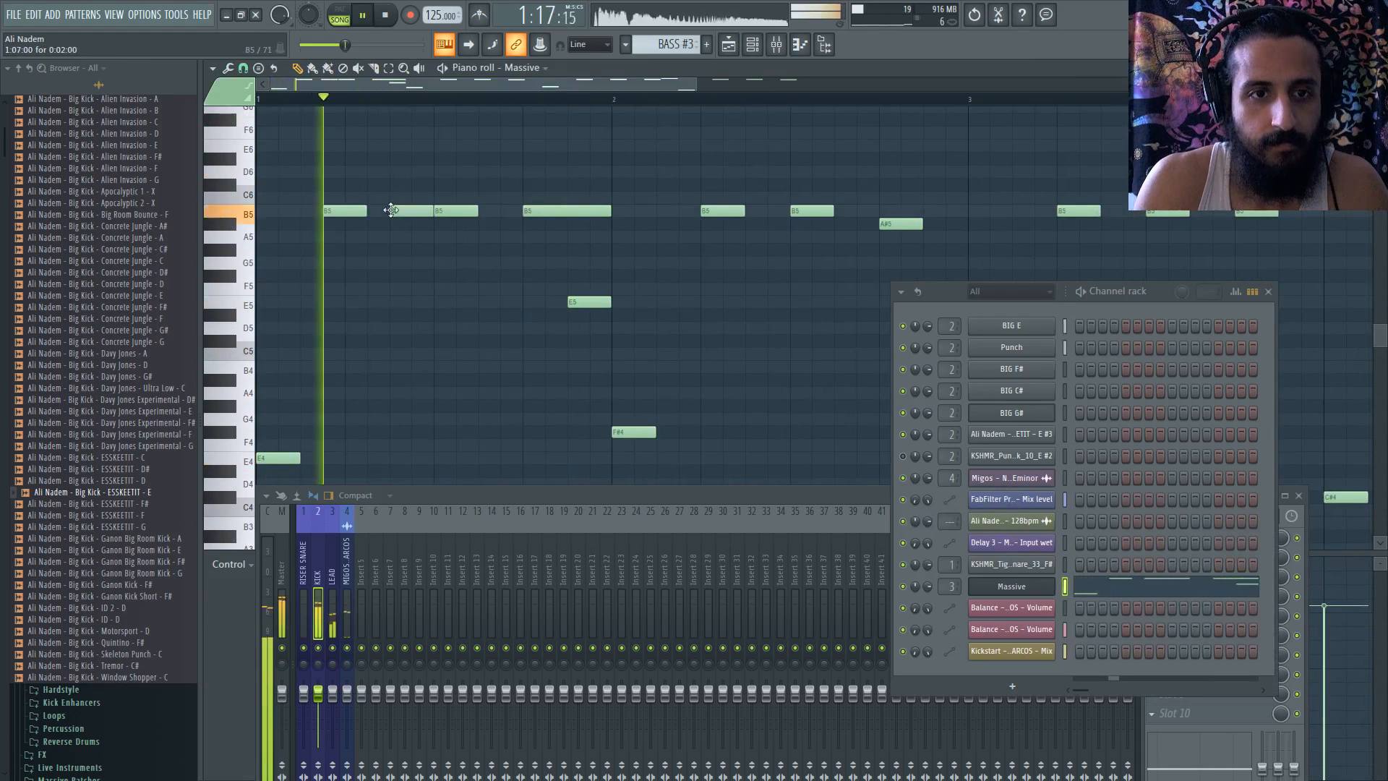
key("space")
key("space")
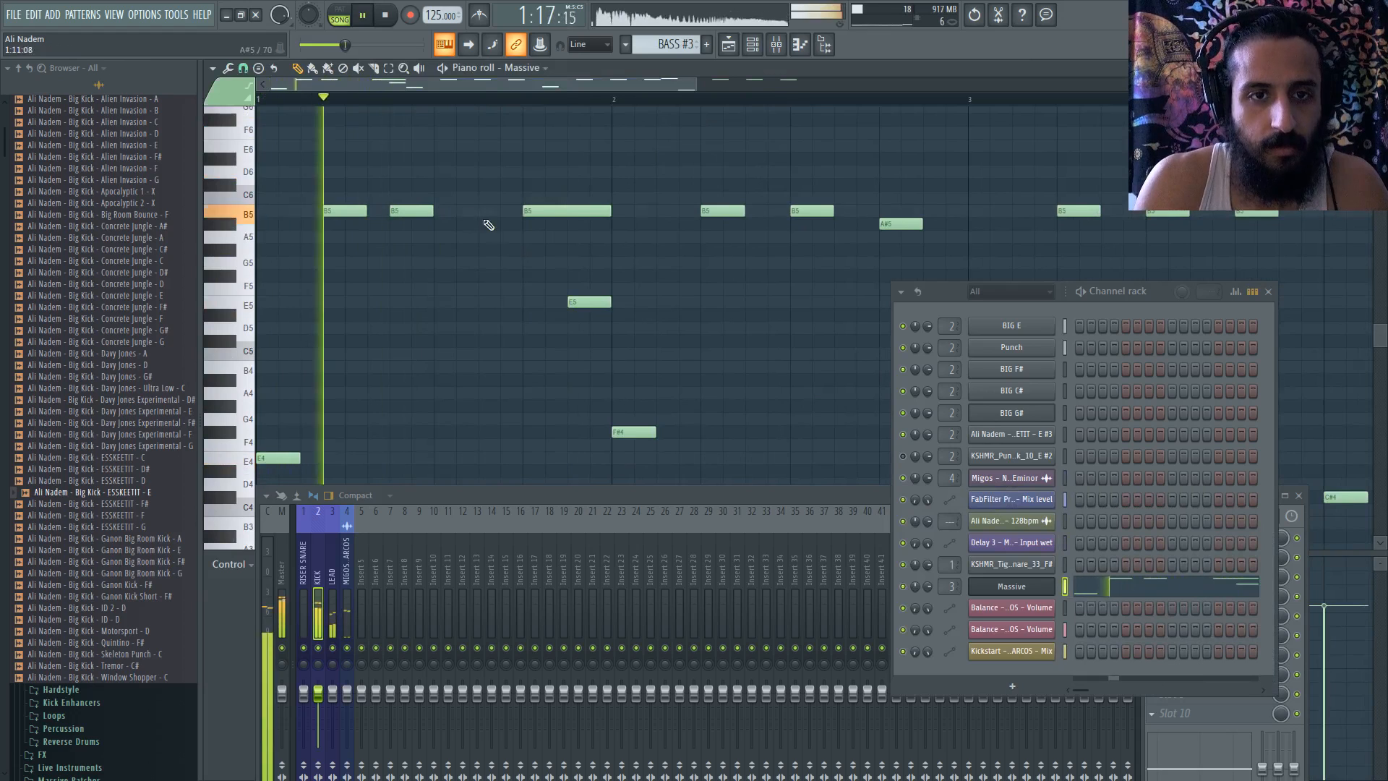
left_click(504, 211)
right_click(563, 211)
- Replace the two B5 notes in bar 2 with B5 notes at steps 4 and 7
right_click(732, 212)
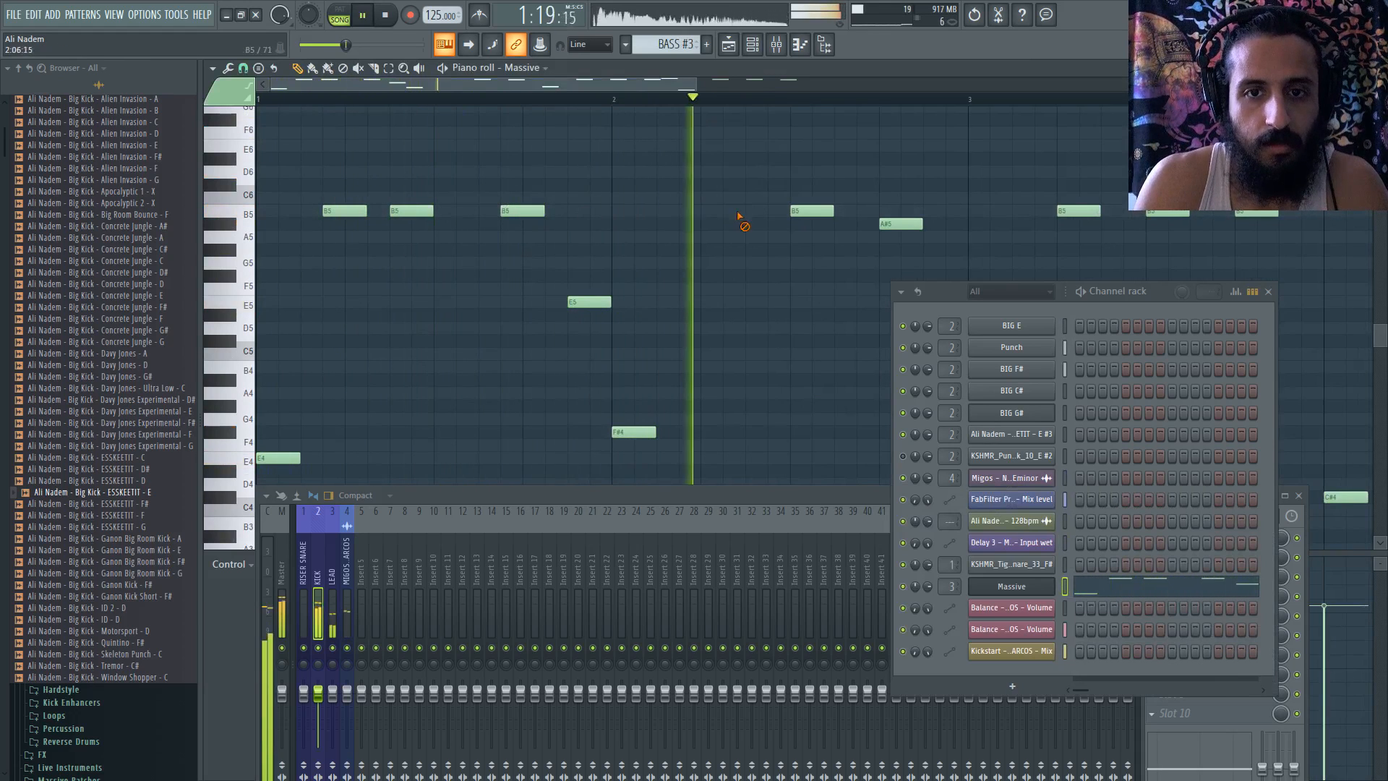
key("space")
key("space")
left_click(691, 211)
scroll(655, 211, "down", 1)
right_click(763, 213)
left_click(704, 211)
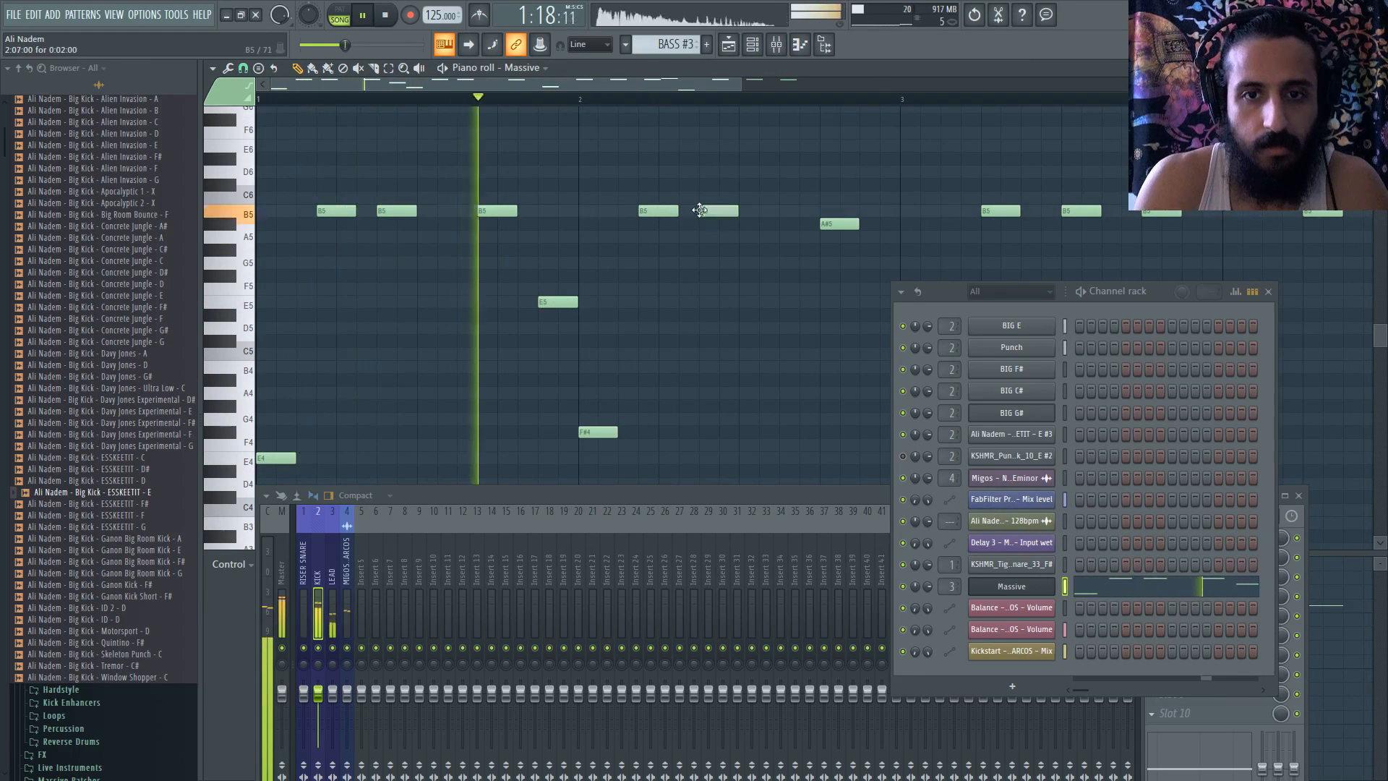
- Remove bar 2's A#5 note, then add a B5 at step 12 and an A#5 at step 15
scroll(701, 211, "down", 1)
right_click(733, 225)
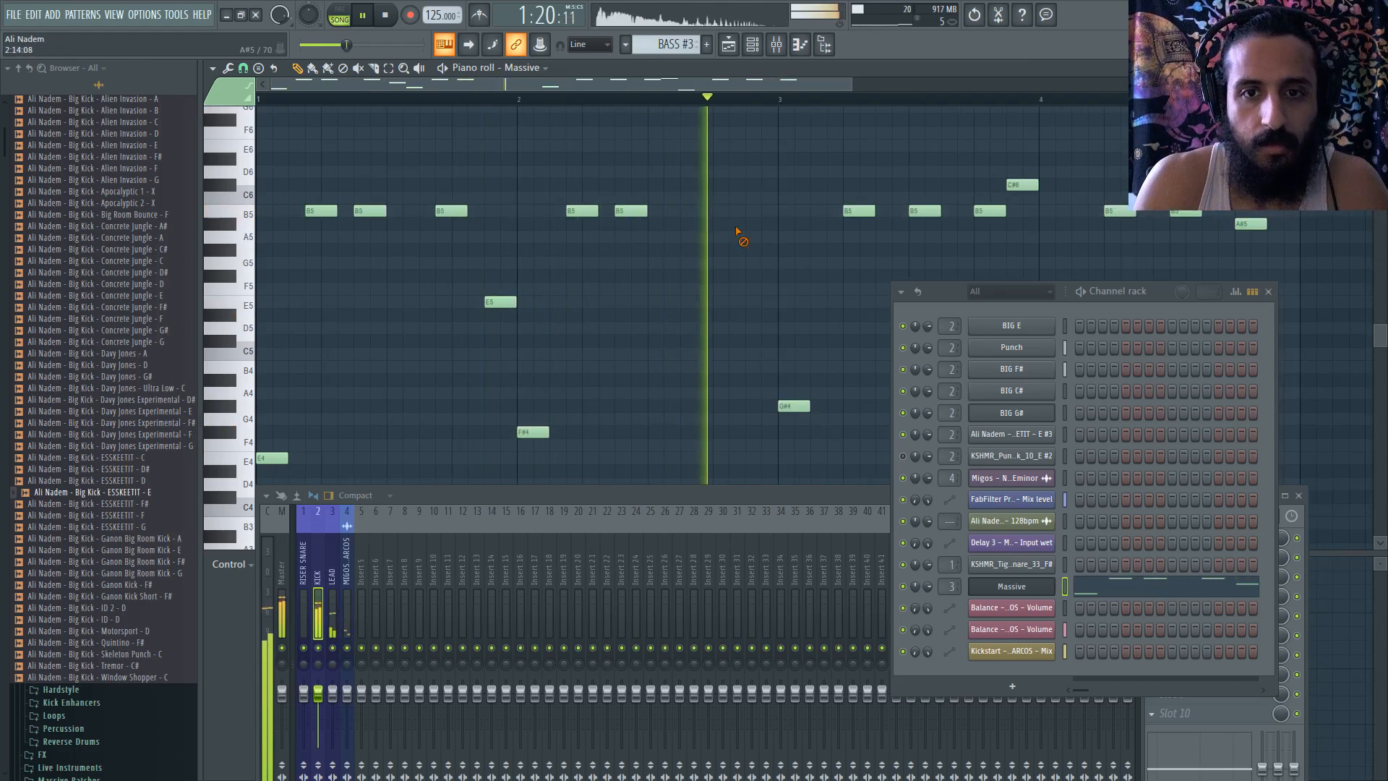
key("space")
left_click_drag(715, 212, 699, 212)
left_click(750, 226)
key("space")
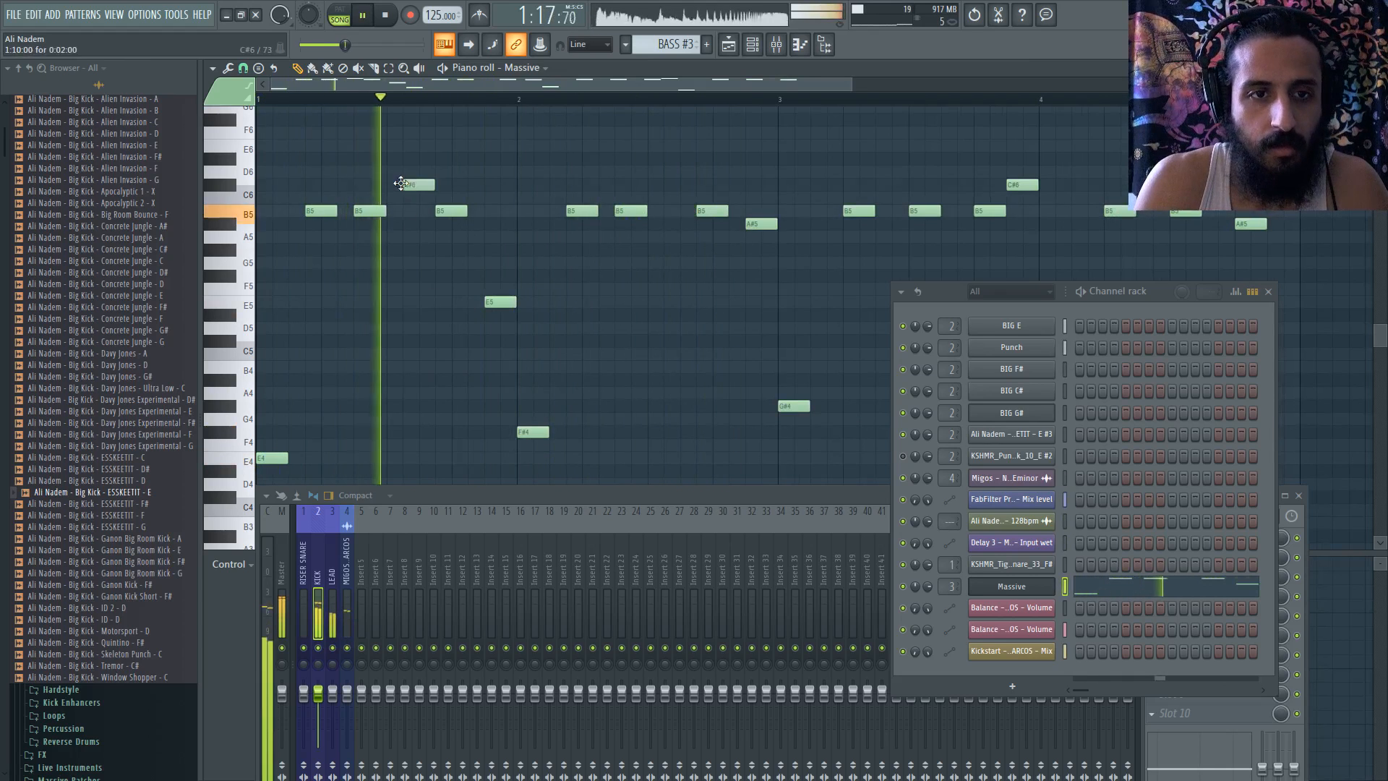
- Play back the drop while examining the BASS #3 Massive notes across all four bars
scroll(258, 385, "down", 3)
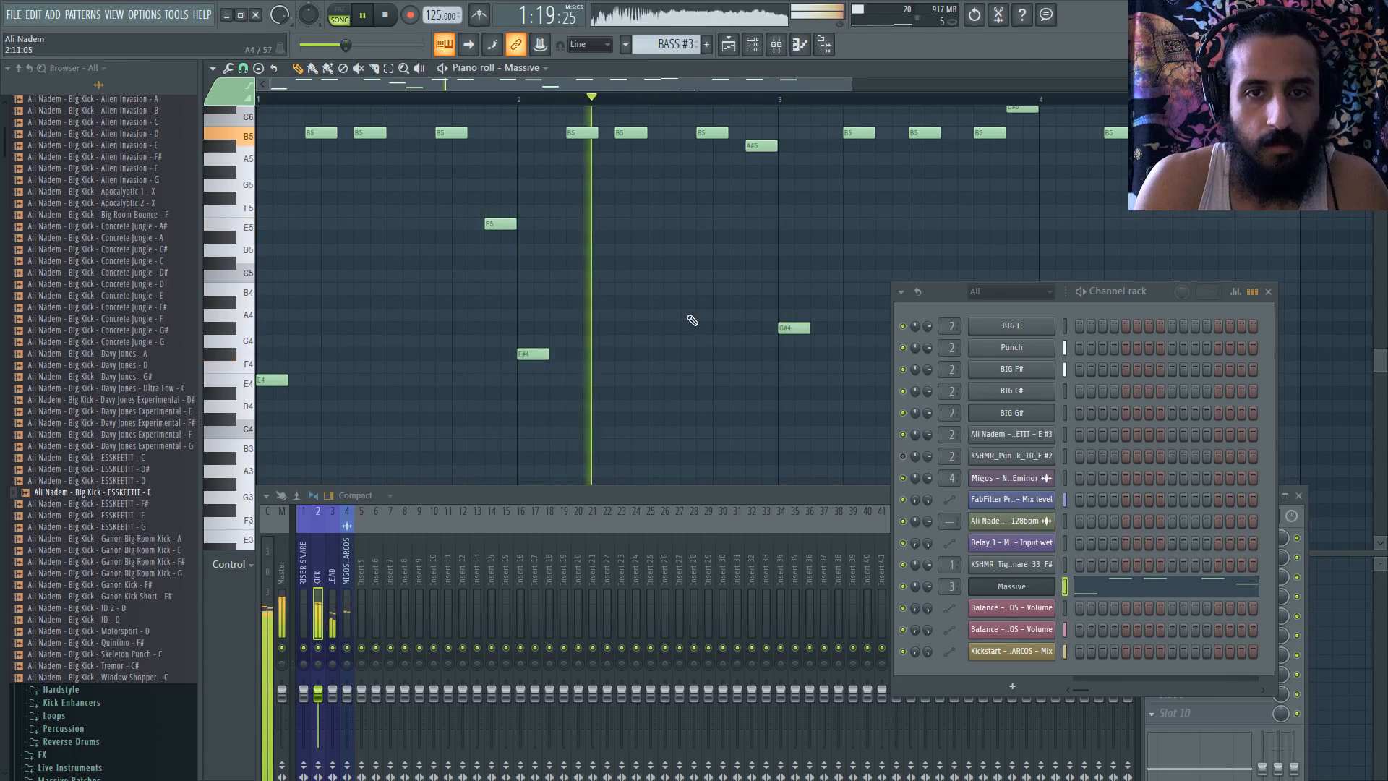
scroll(686, 318, "down", 1)
scroll(668, 315, "up", 3)
scroll(712, 391, "down", 3)
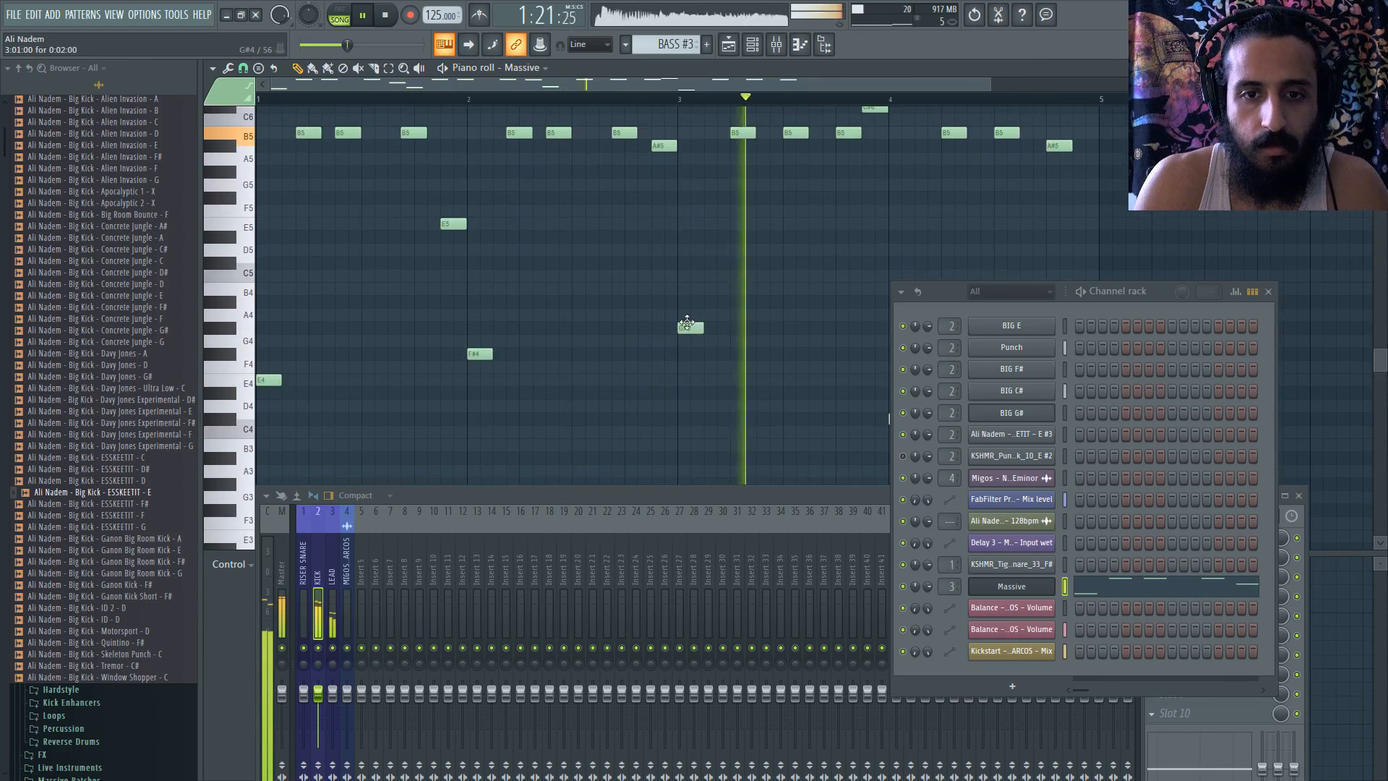
key("space")
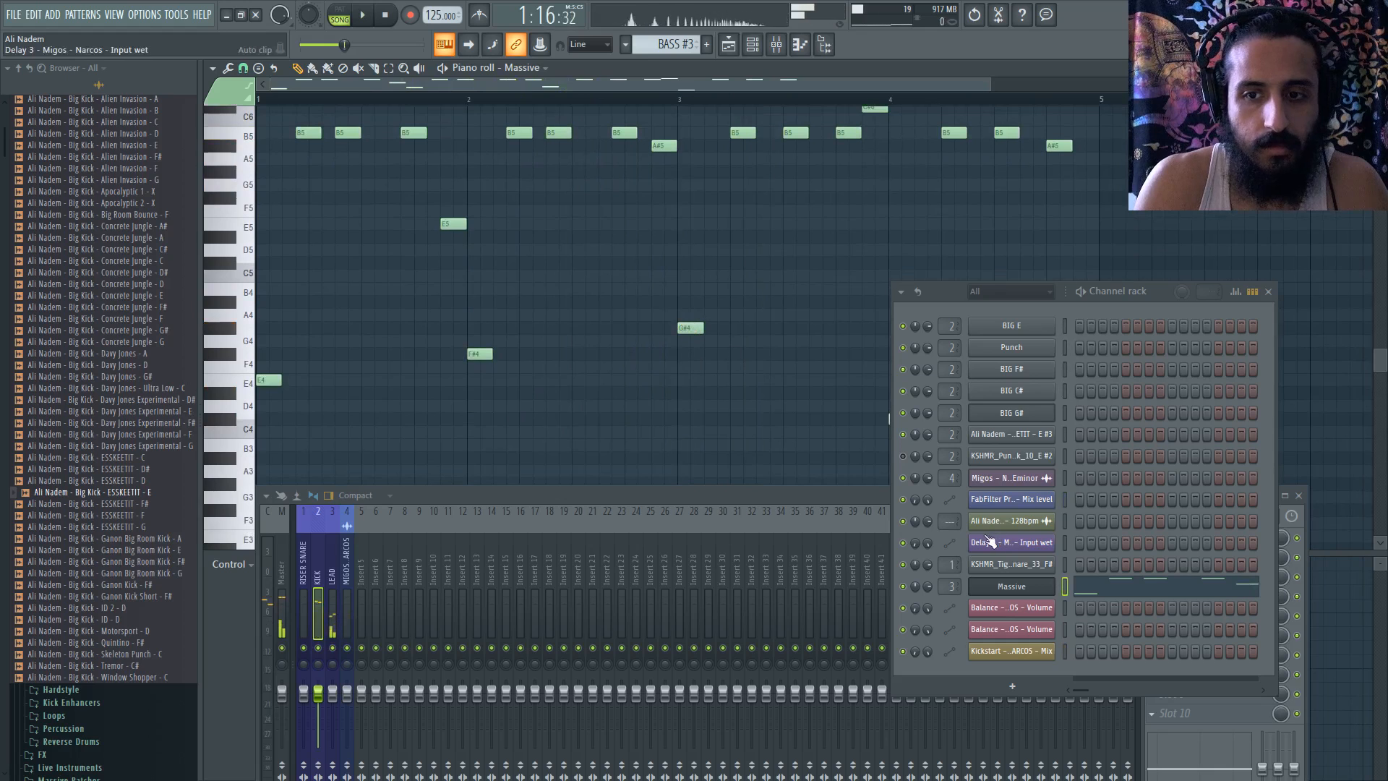
scroll(682, 409, "down", 1)
scroll(651, 409, "down", 1)
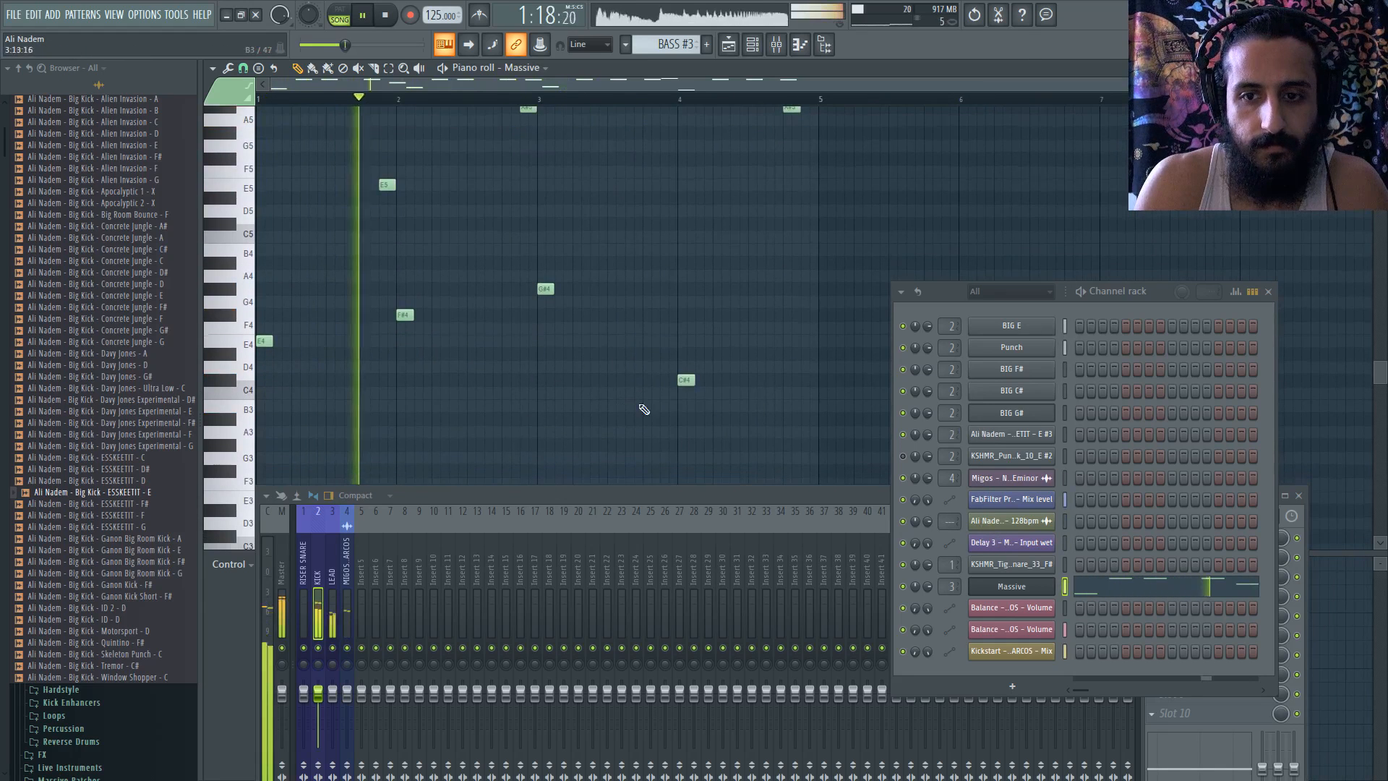
- In the KICK pattern, nudge the BIG G# notes of bar 3 and the BIG C# notes of bar 4 slightly earlier
left_click(730, 45)
key("space")
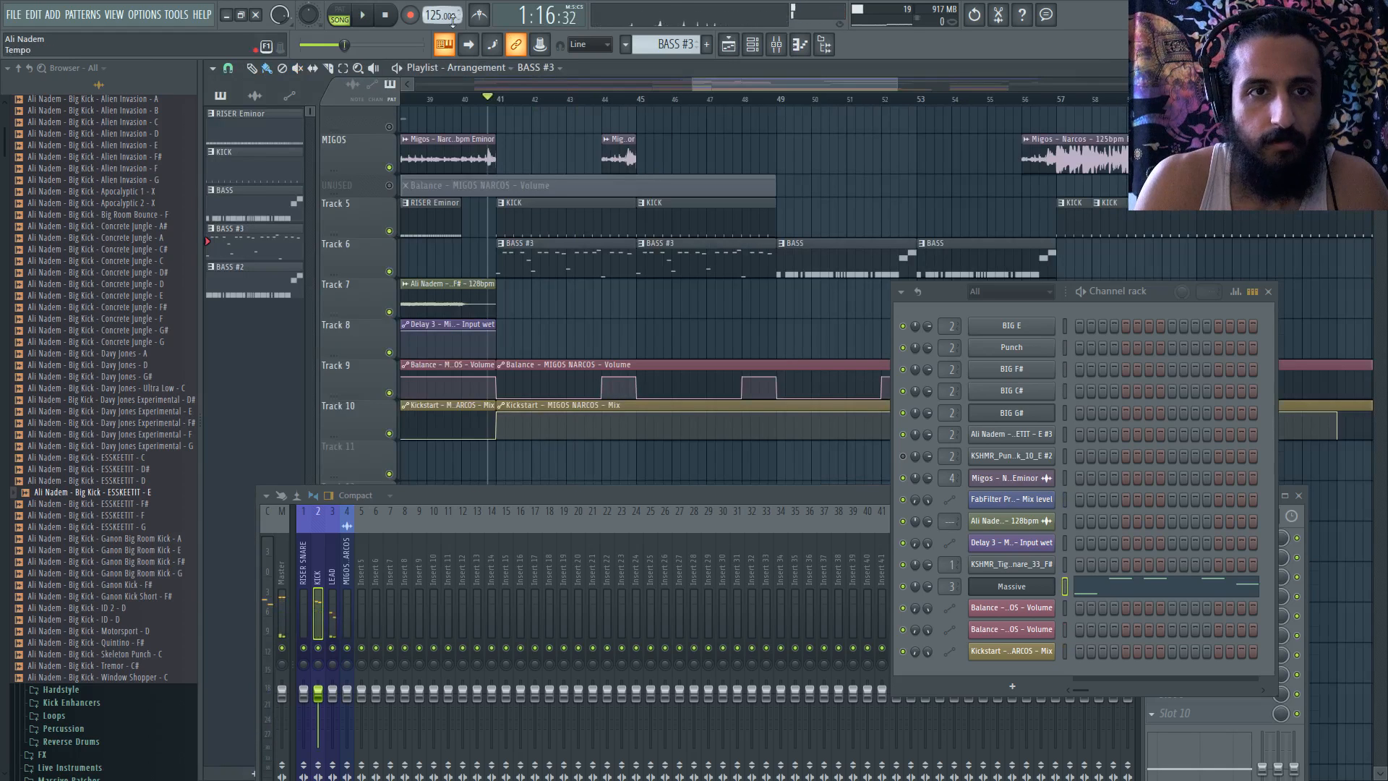
double_click(578, 206)
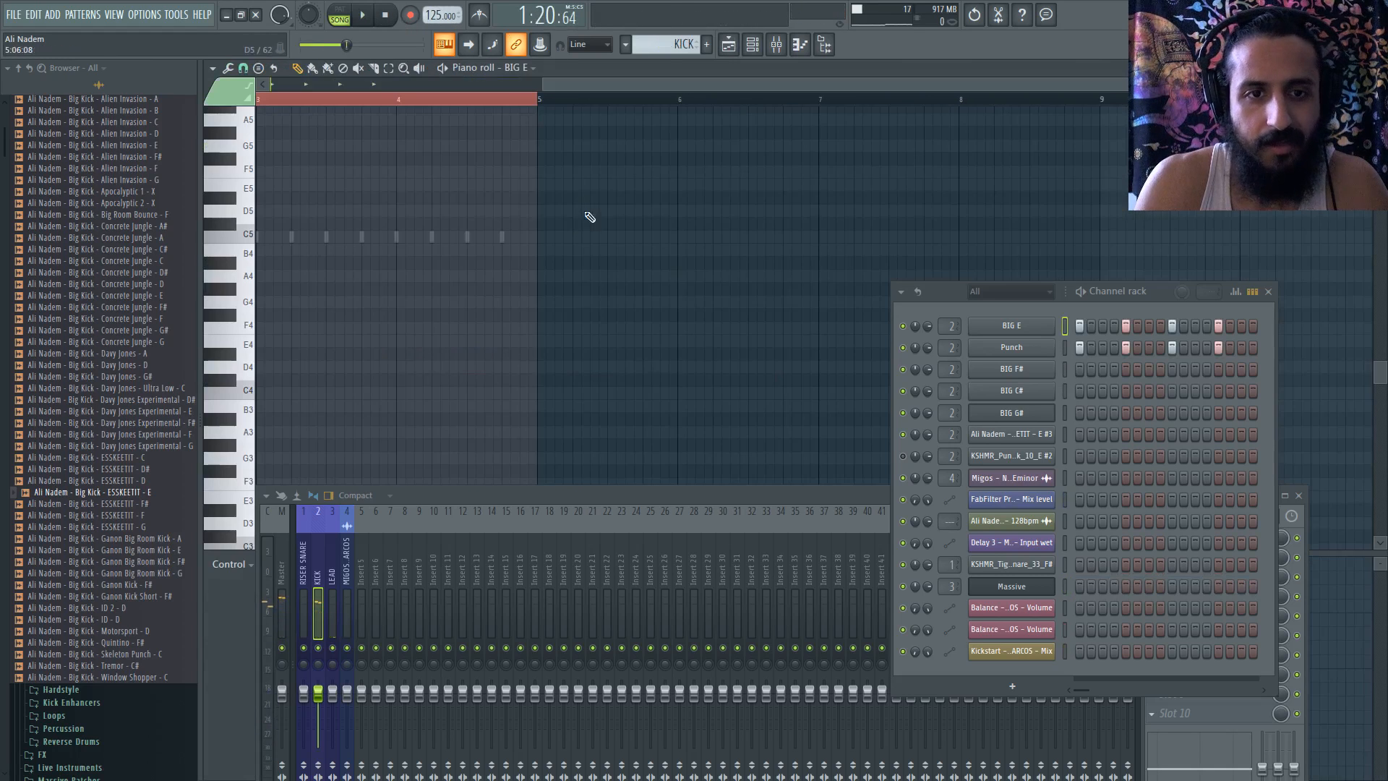
left_click(753, 45)
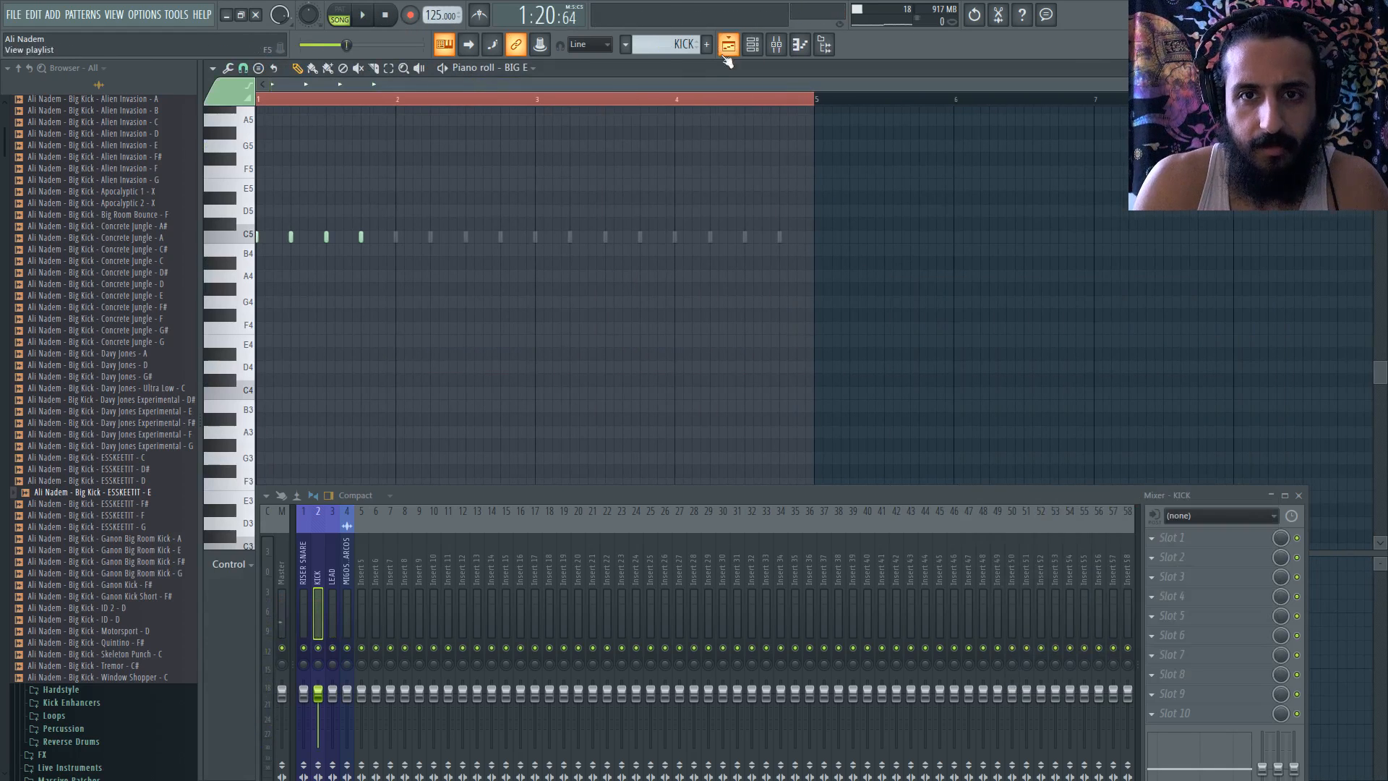
left_click(752, 45)
right_click(1025, 413)
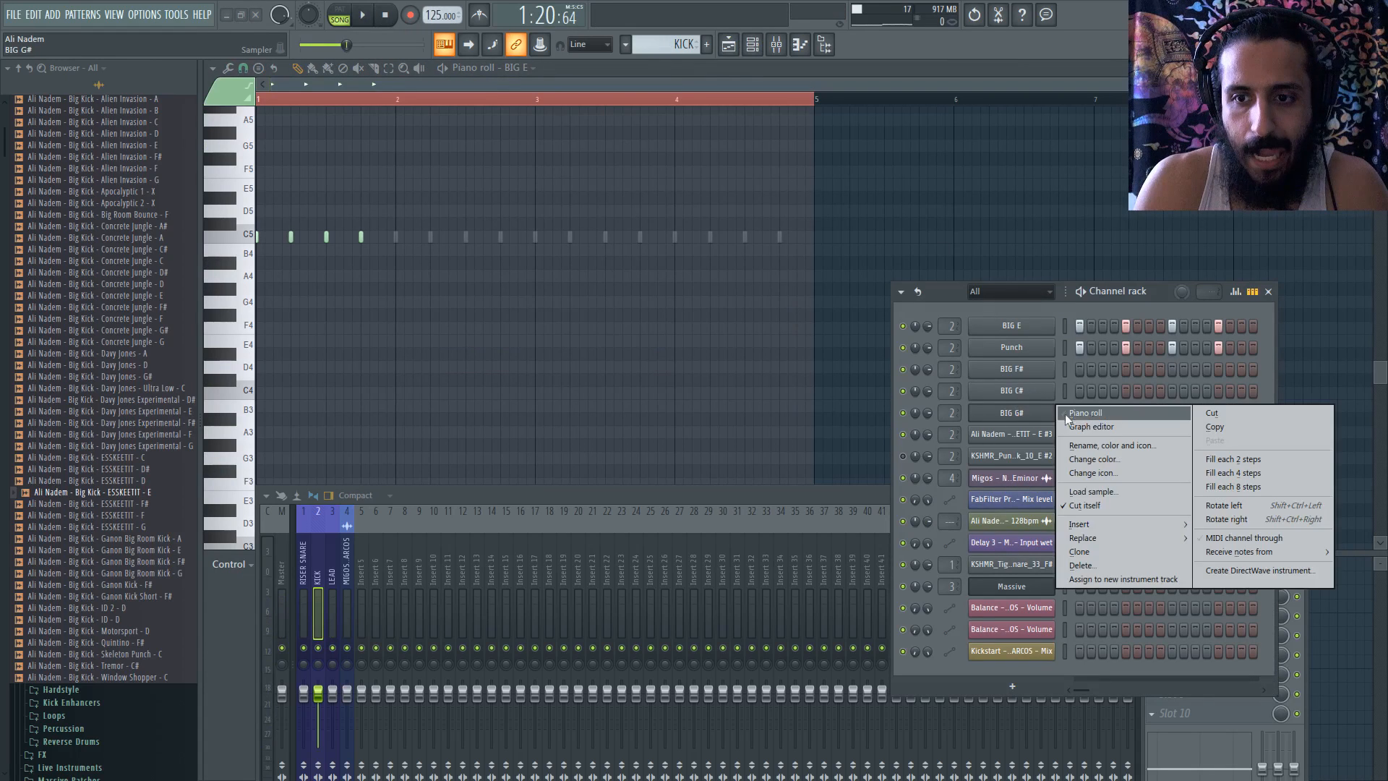
left_click(1101, 418)
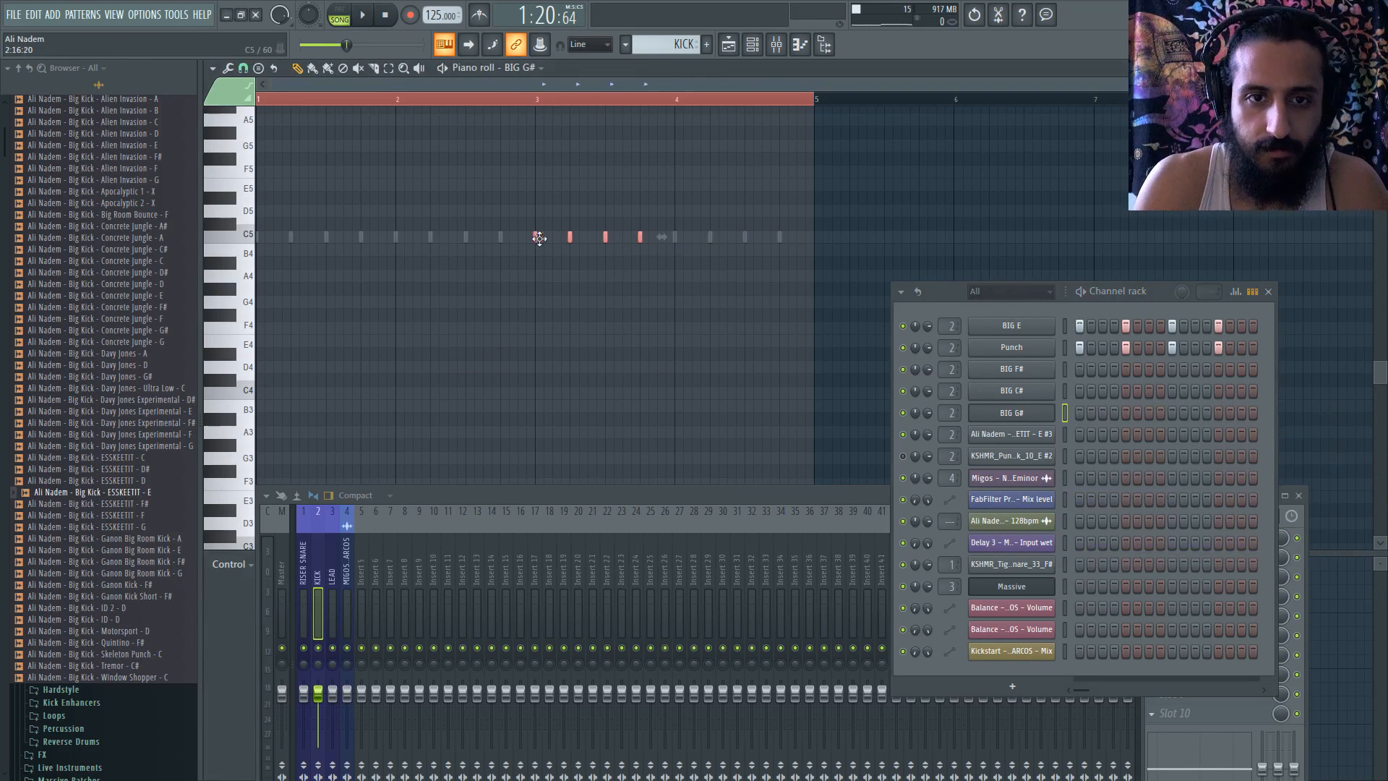
right_click(1025, 383)
left_click(1078, 394)
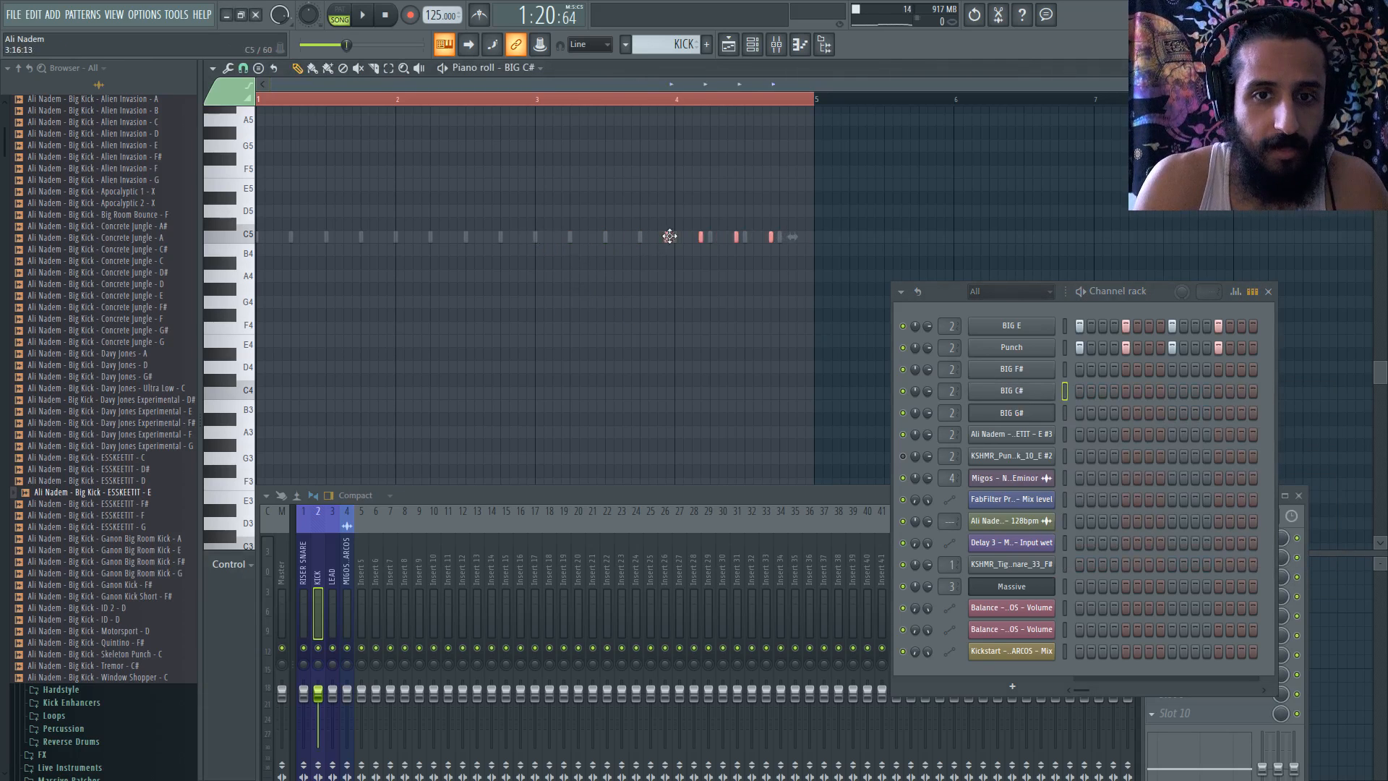
left_click(729, 46)
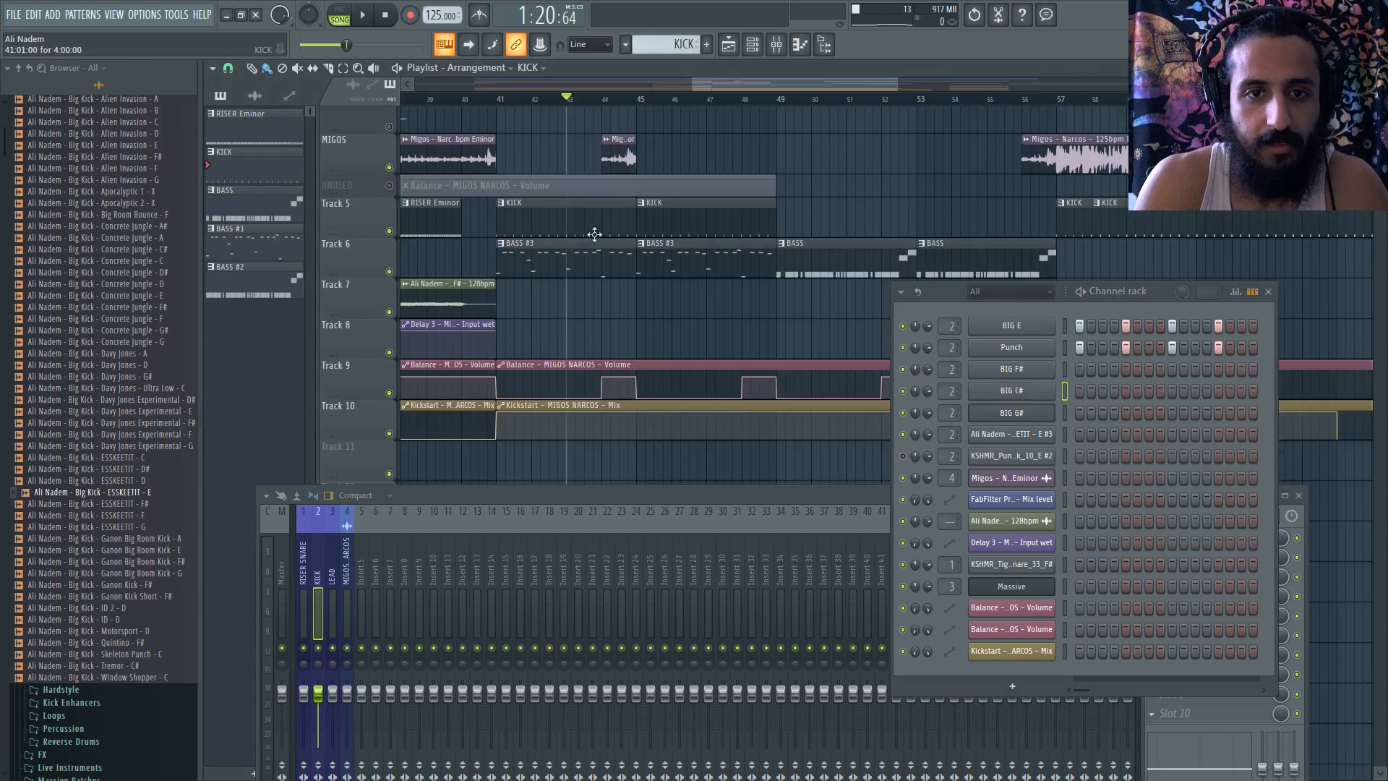
- Play the arrangement again from bar 41 to check the kicks against the lead
key("space")
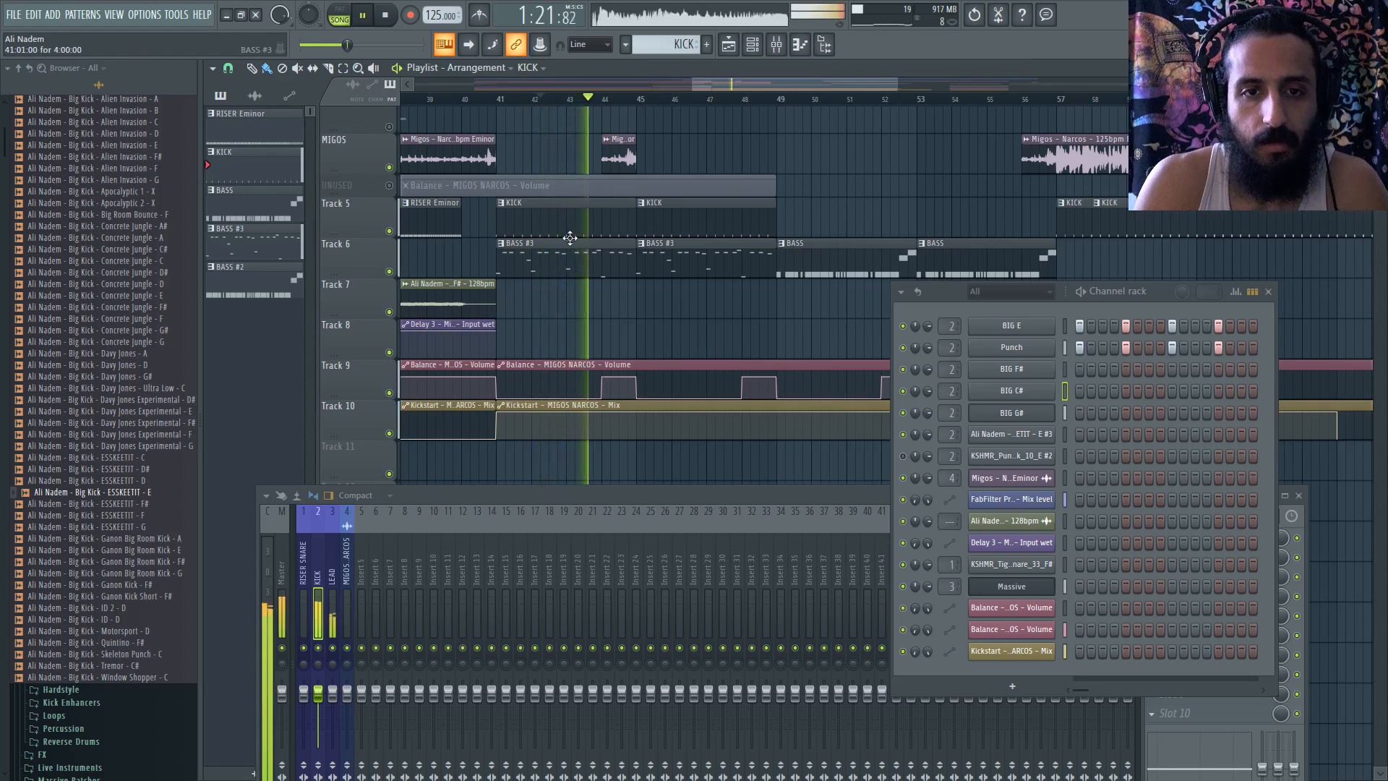
left_click(504, 106)
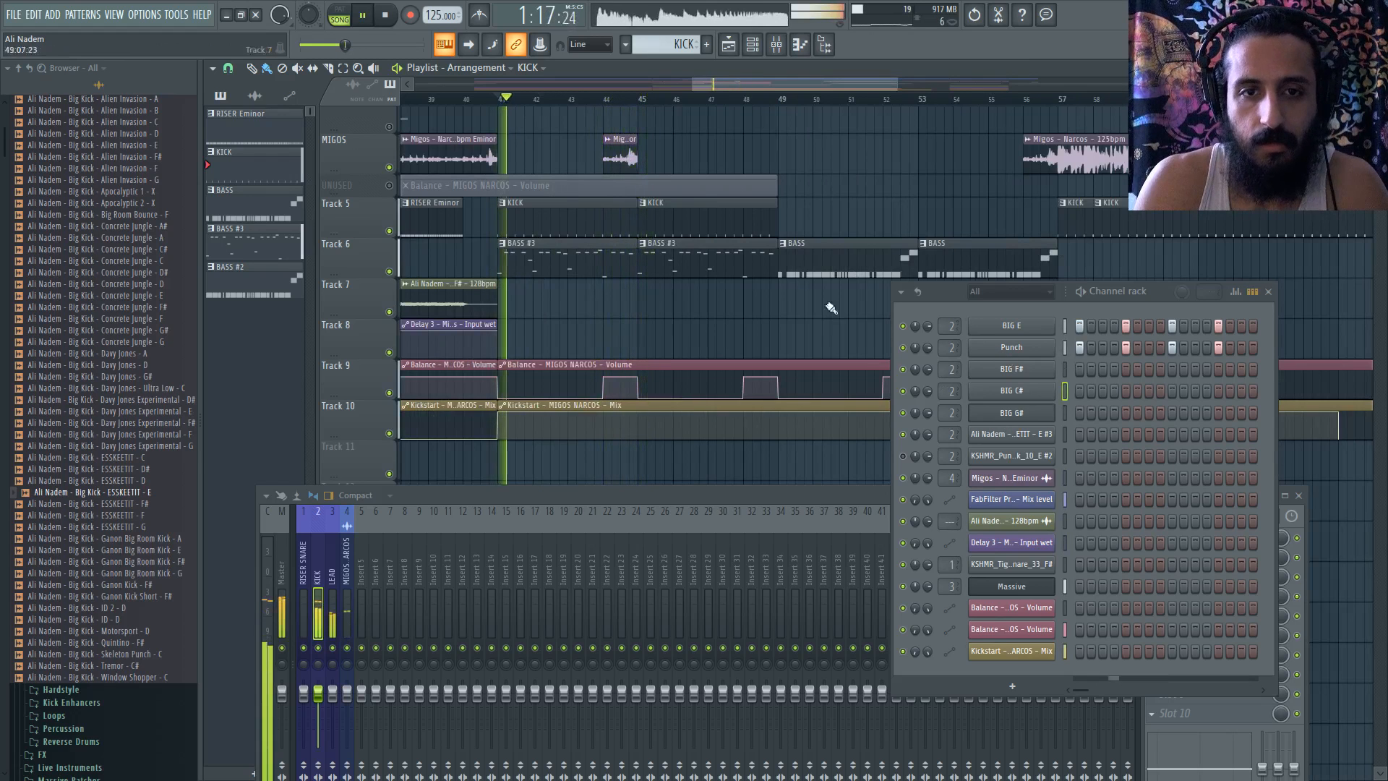
scroll(621, 194, "up", 1)
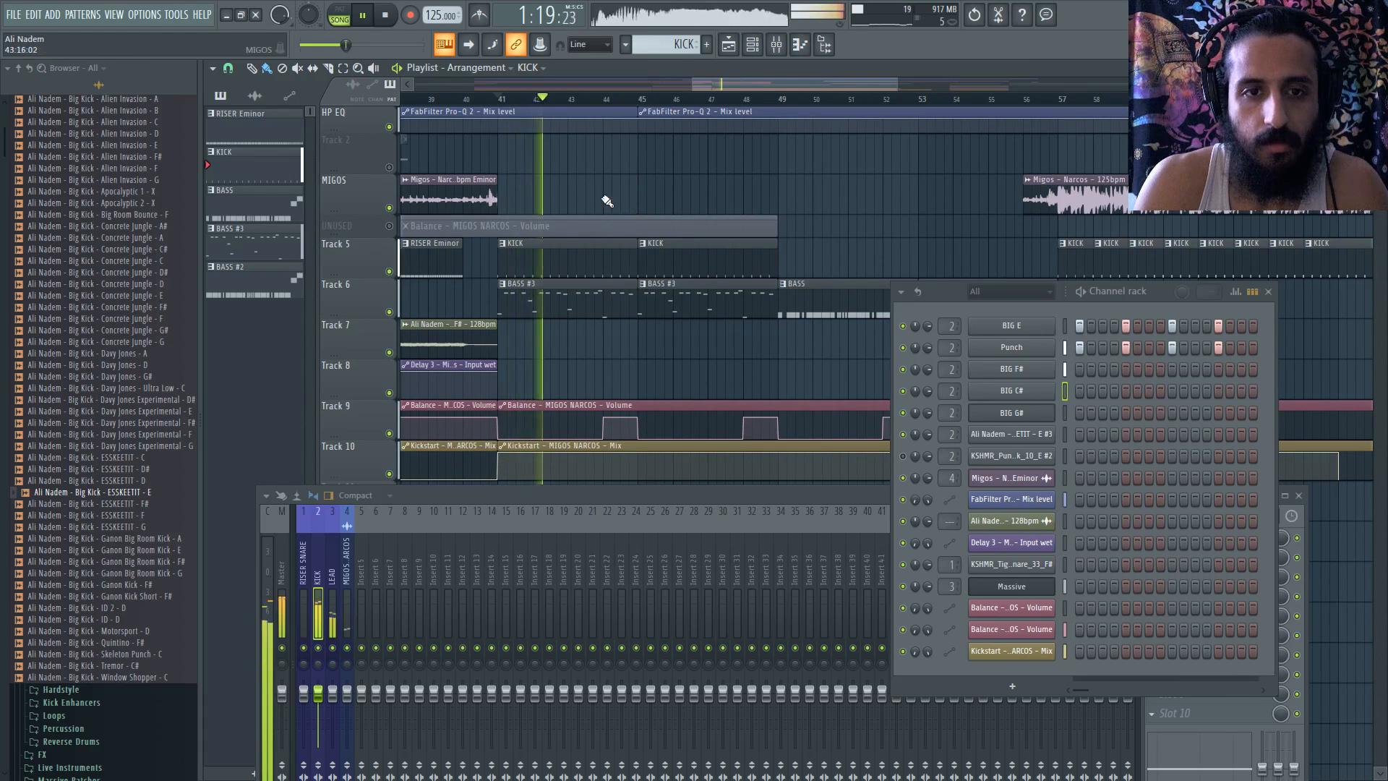
- In the Massive synth used by BASS #3, set Filter 1 to Daft and OSC2's pitch to -13.00
double_click(558, 298)
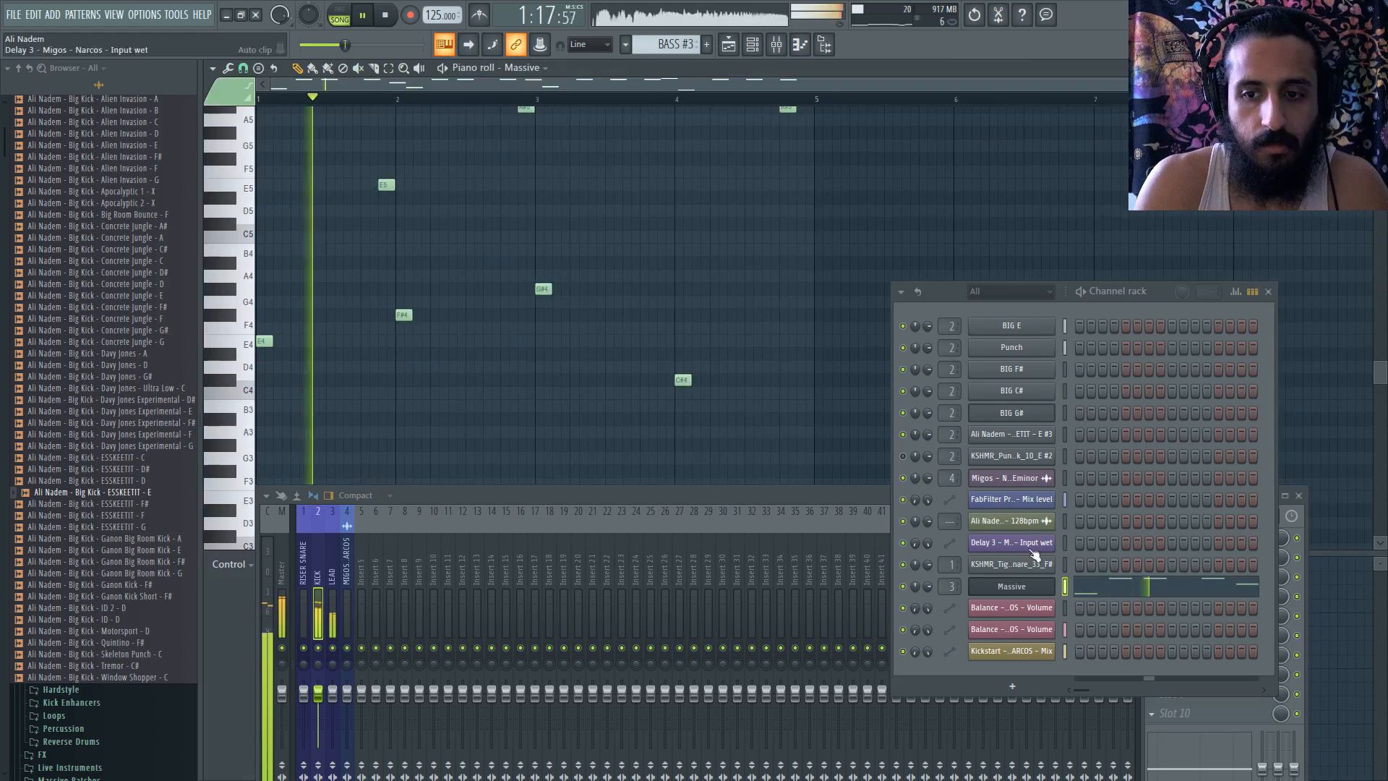
left_click(1011, 587)
left_click_drag(552, 497, 518, 659)
key("space")
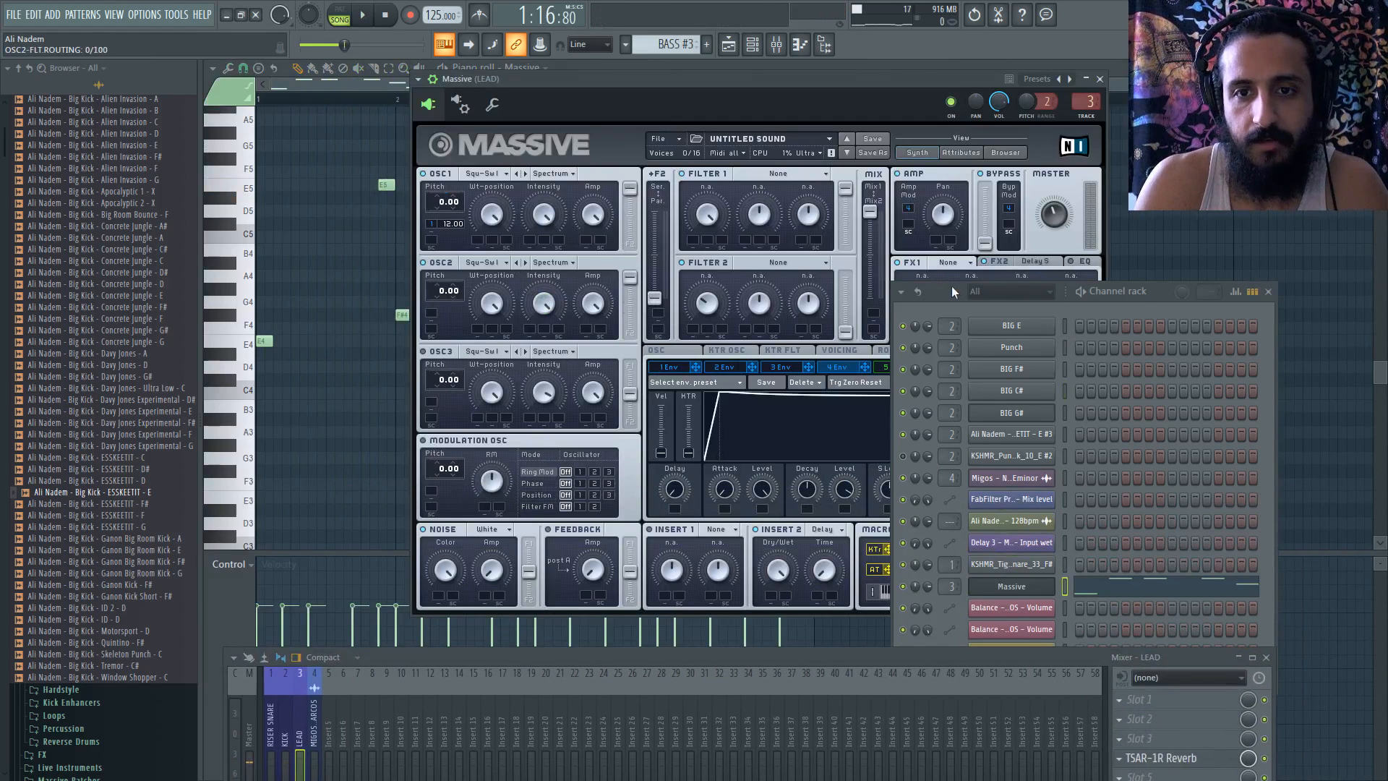
left_click_drag(951, 291, 1285, 319)
left_click(772, 175)
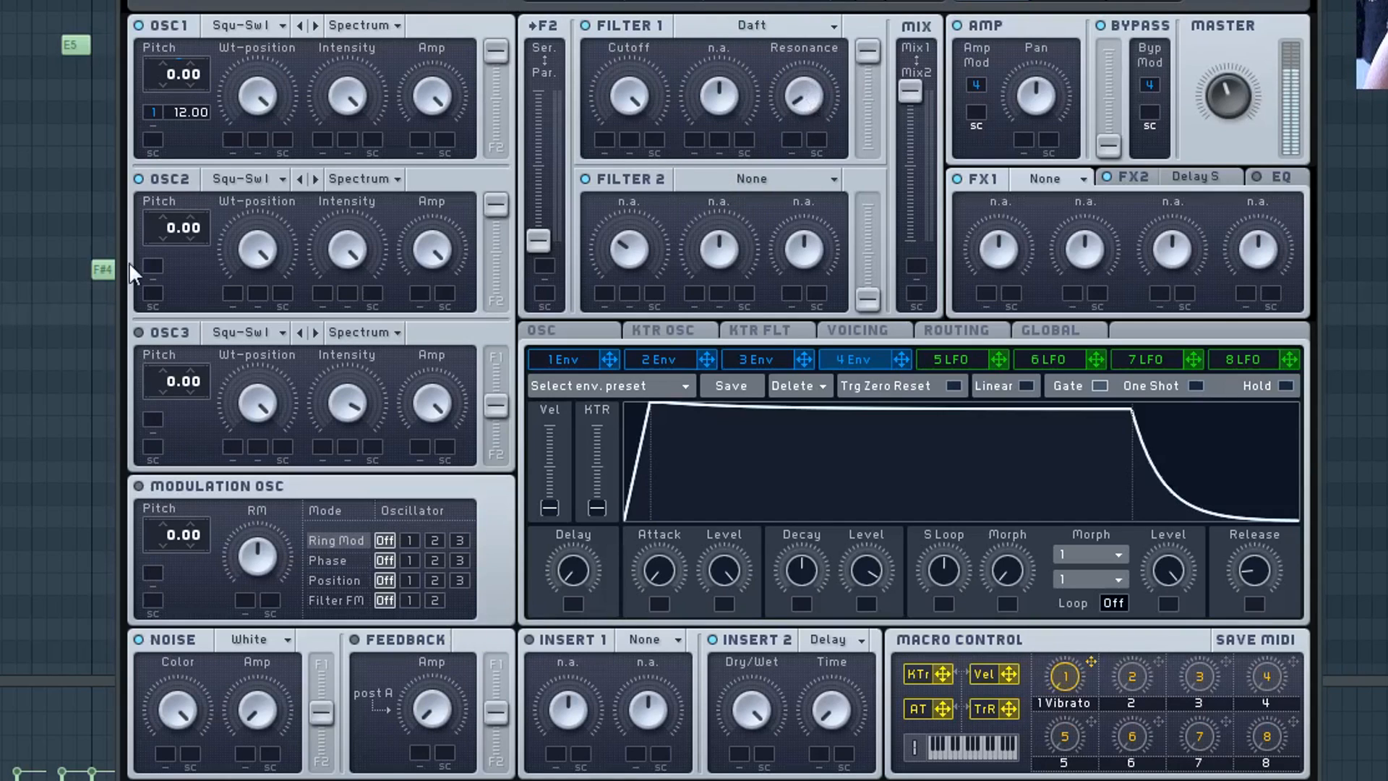
left_click_drag(178, 261, 179, 254)
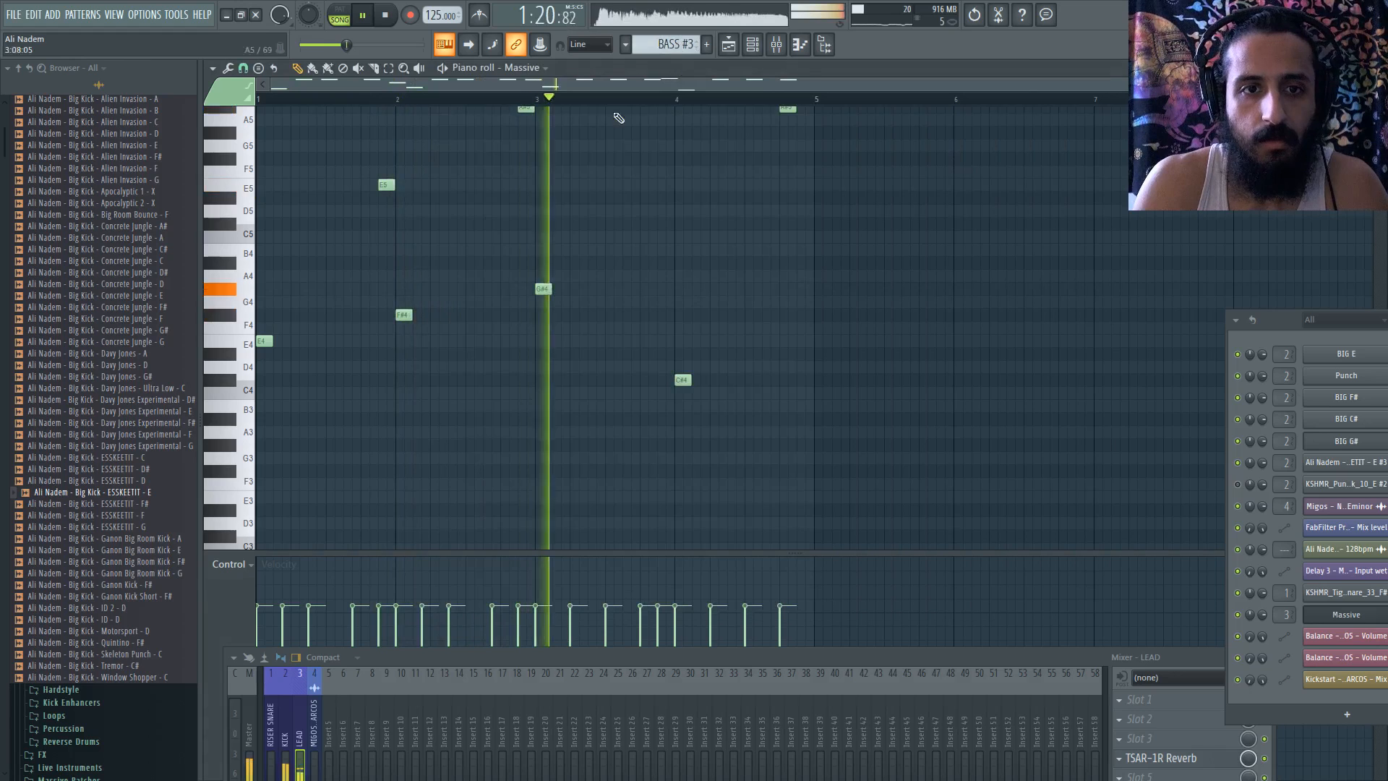
- In the BASS #3 notes, raise bar 2's A#5 to C#6 and move bar 3's B5 notes to steps 4, 7 and 12
scroll(458, 236, "up", 6)
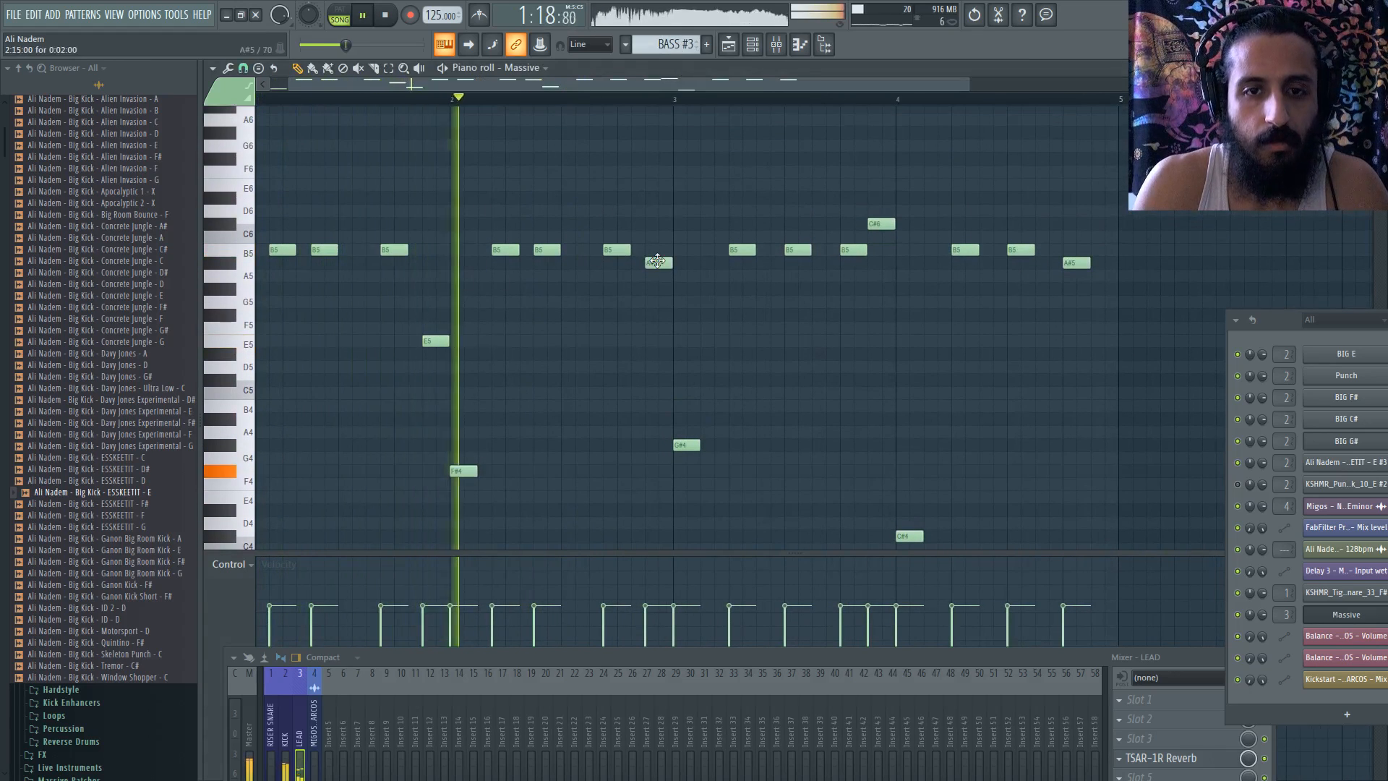
left_click_drag(657, 261, 657, 215)
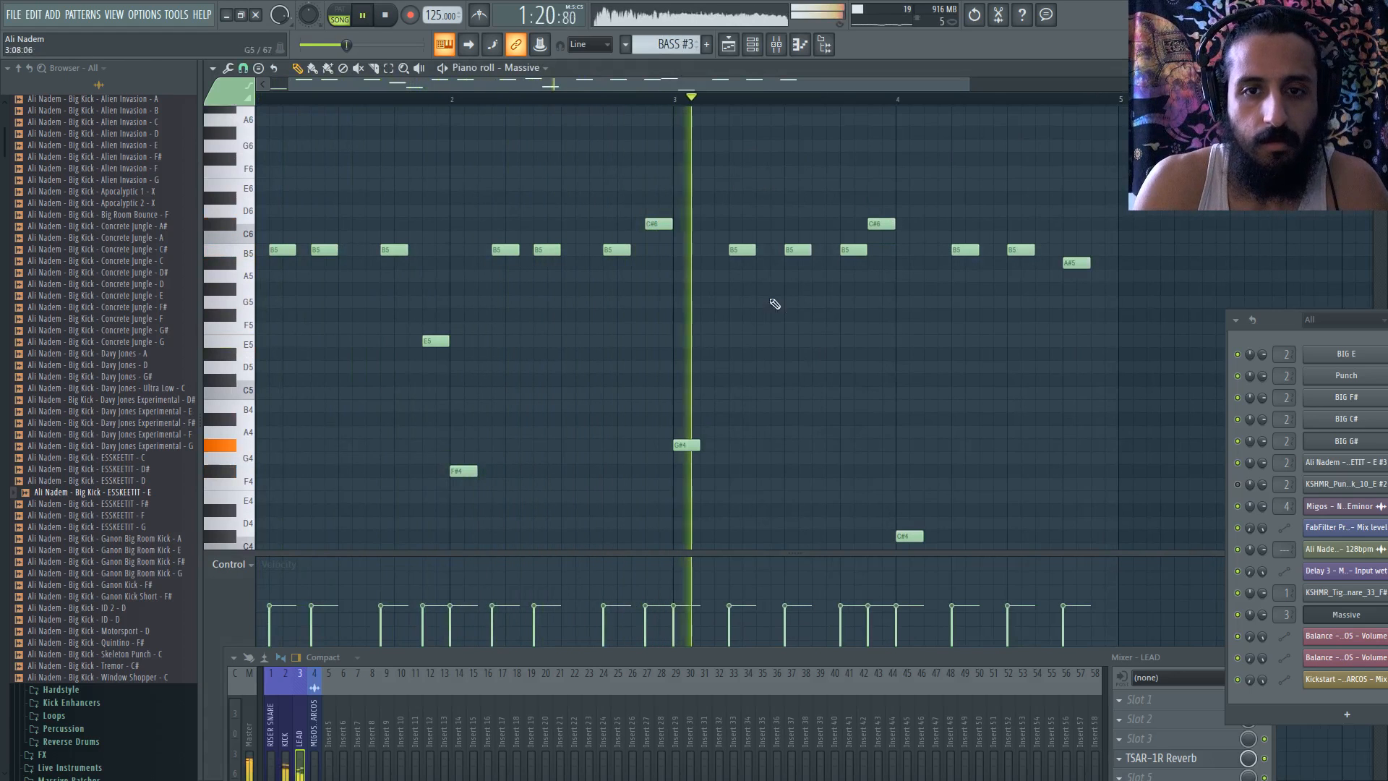
mouse_move(743, 250)
left_mouse_down()
mouse_move(784, 253)
mouse_move(766, 253)
left_mouse_up()
left_click_drag(855, 250, 827, 250)
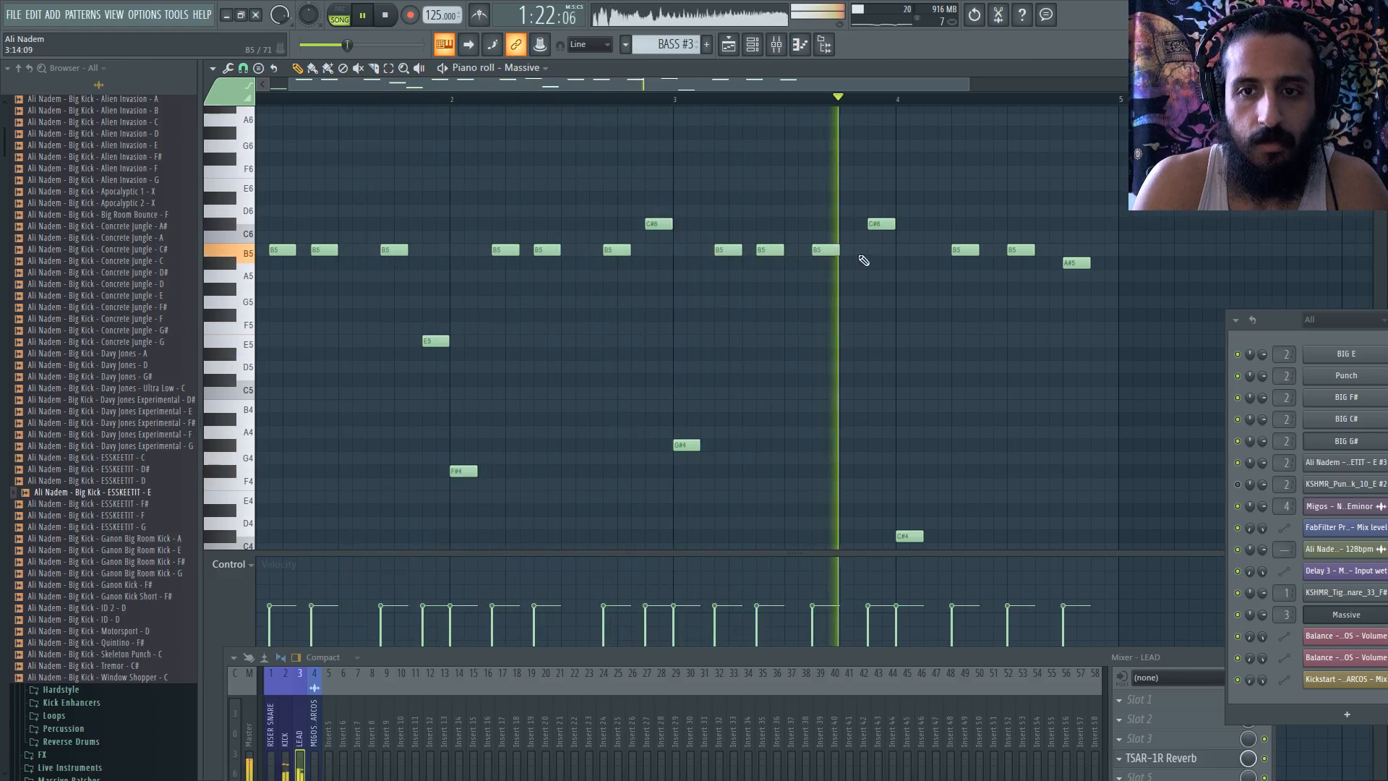
scroll(641, 284, "down", 2)
scroll(282, 273, "up", 4)
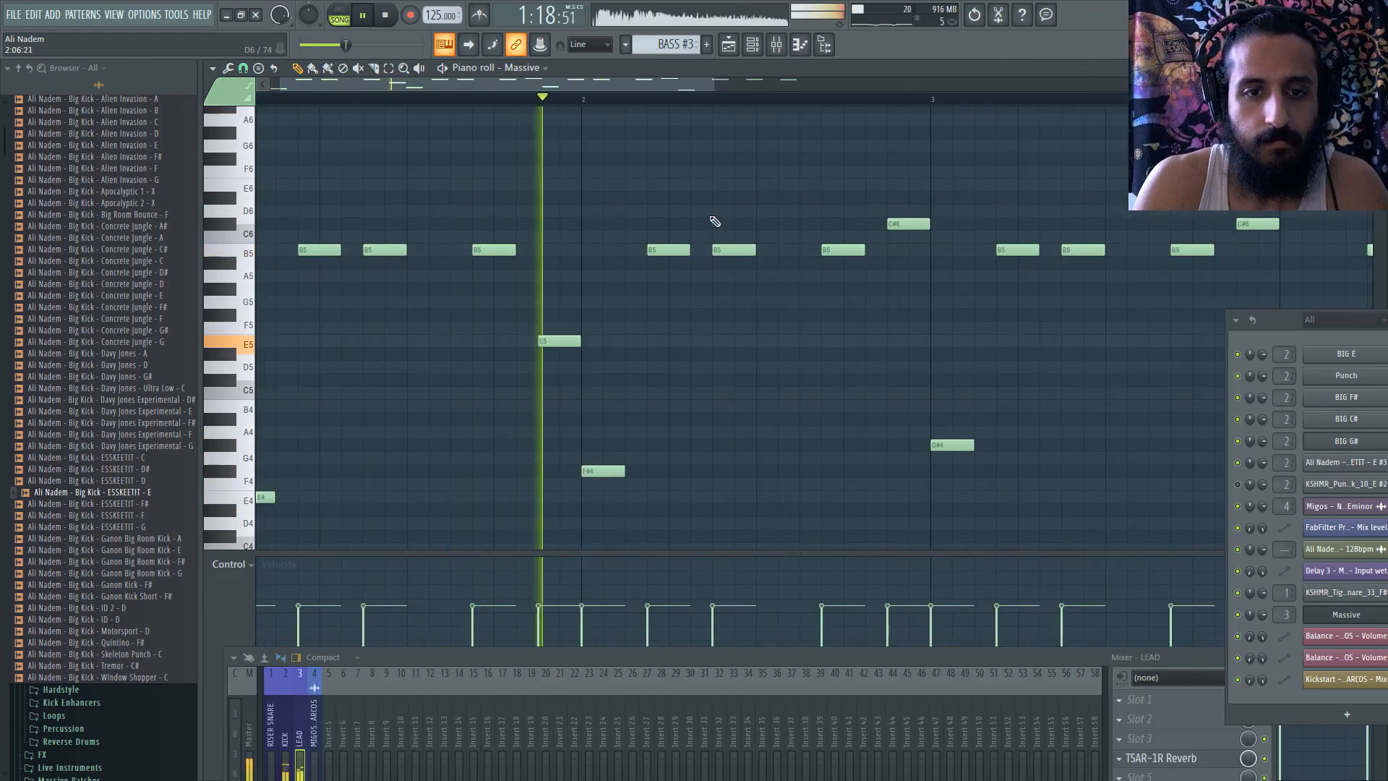
- Lower the C#6 note at step 15 of bar 3 to G#5 and replay the pattern
scroll(711, 223, "down", 2)
scroll(1022, 357, "up", 1)
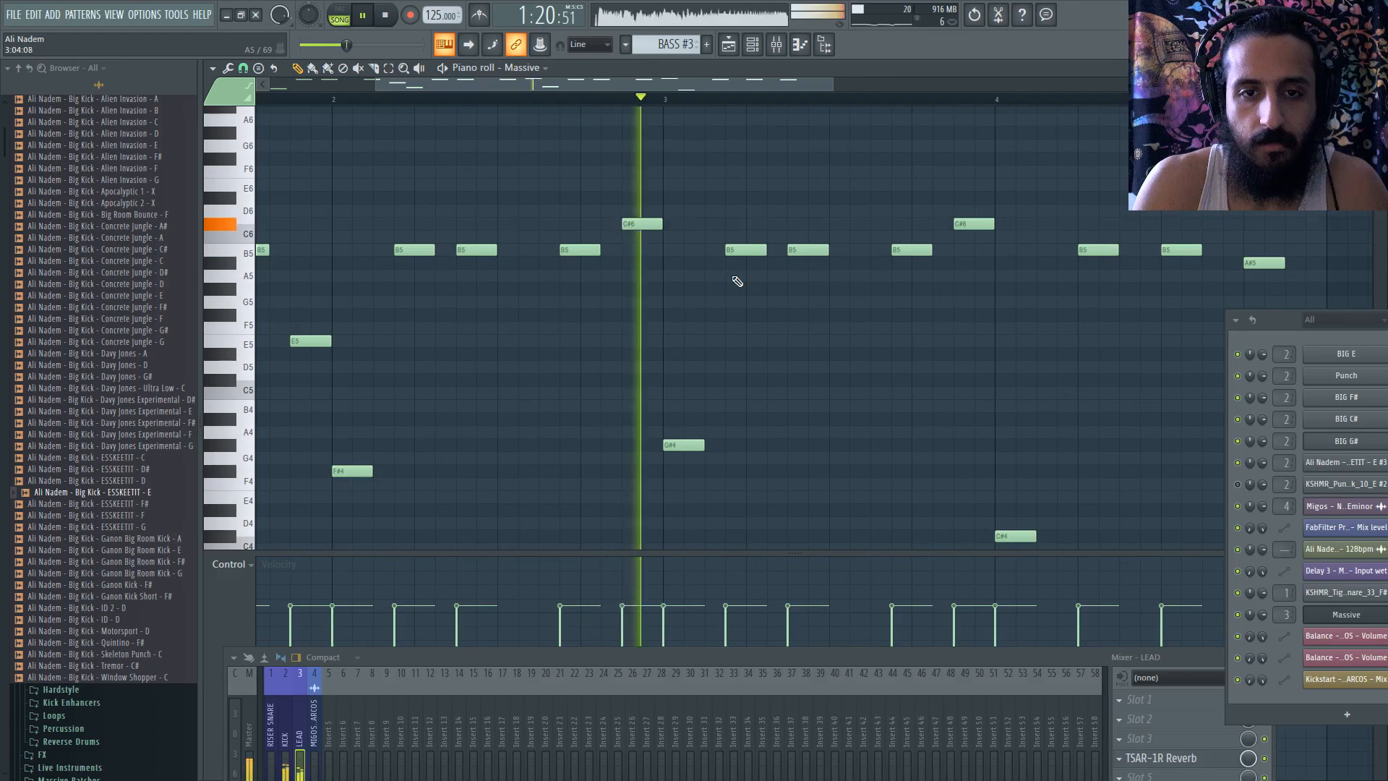
left_click_drag(973, 223, 974, 289)
key("space")
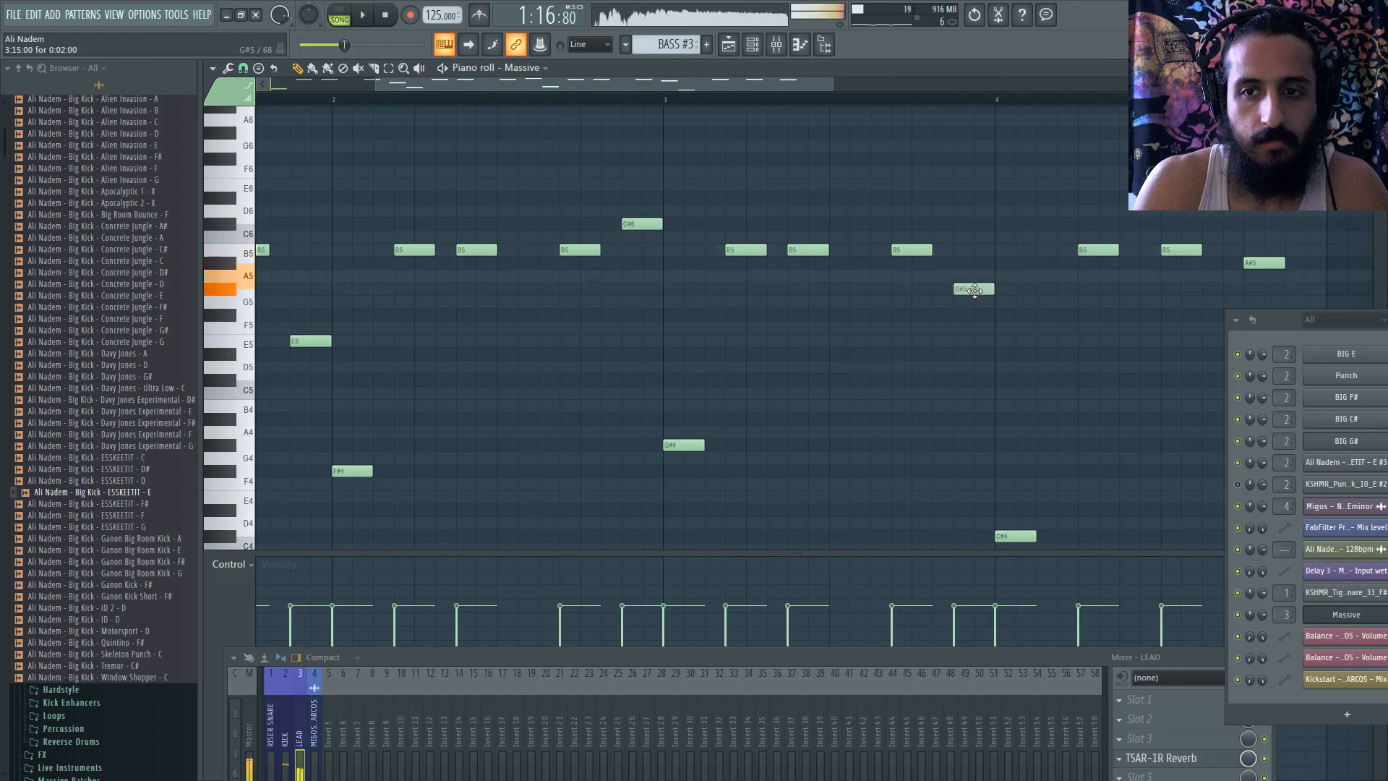
key("space")
scroll(679, 301, "down", 2)
scroll(564, 332, "down", 2)
key("space")
key("space")
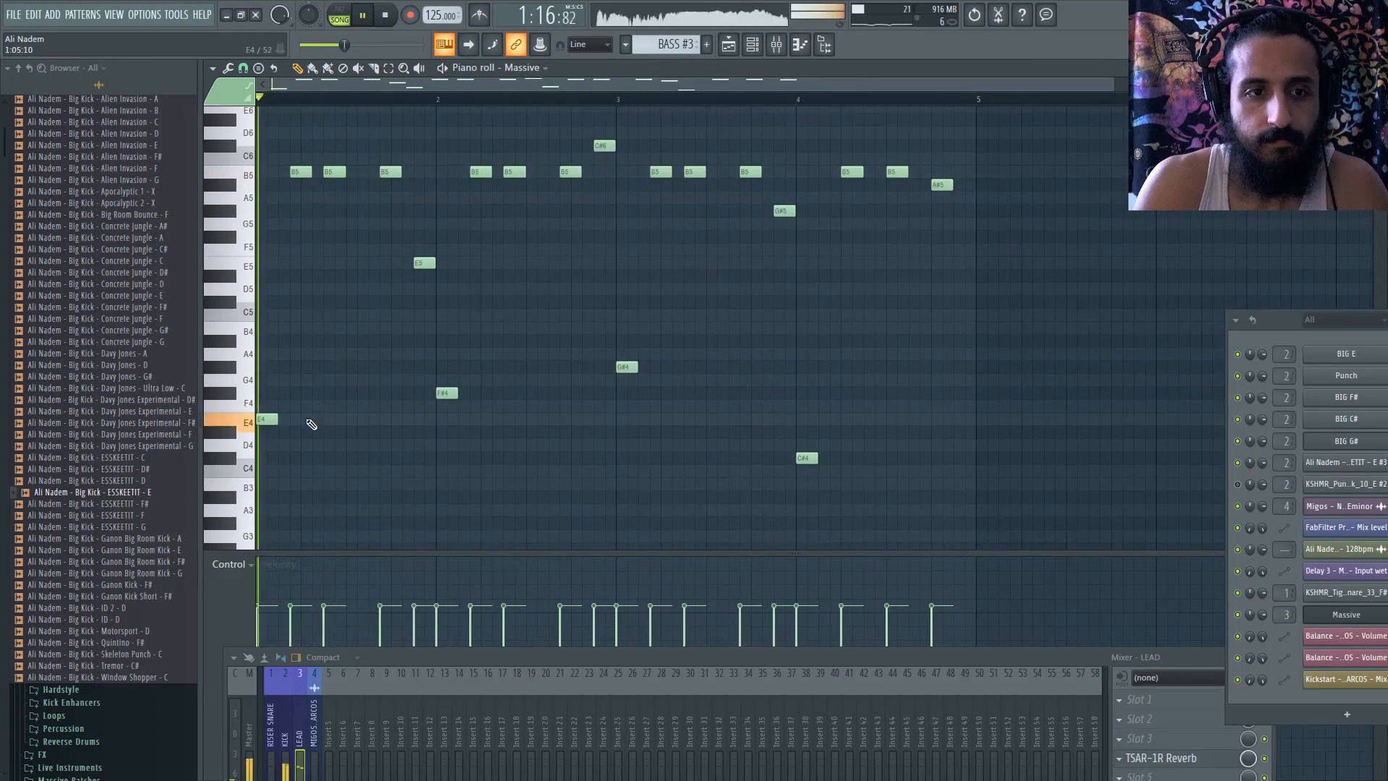
- Try an extra E4 note at step 6 of bar 1 in the BASS #3 pattern
left_click(307, 418)
key("space")
left_click_drag(312, 418, 323, 419)
key("space")
scroll(279, 414, "up", 3)
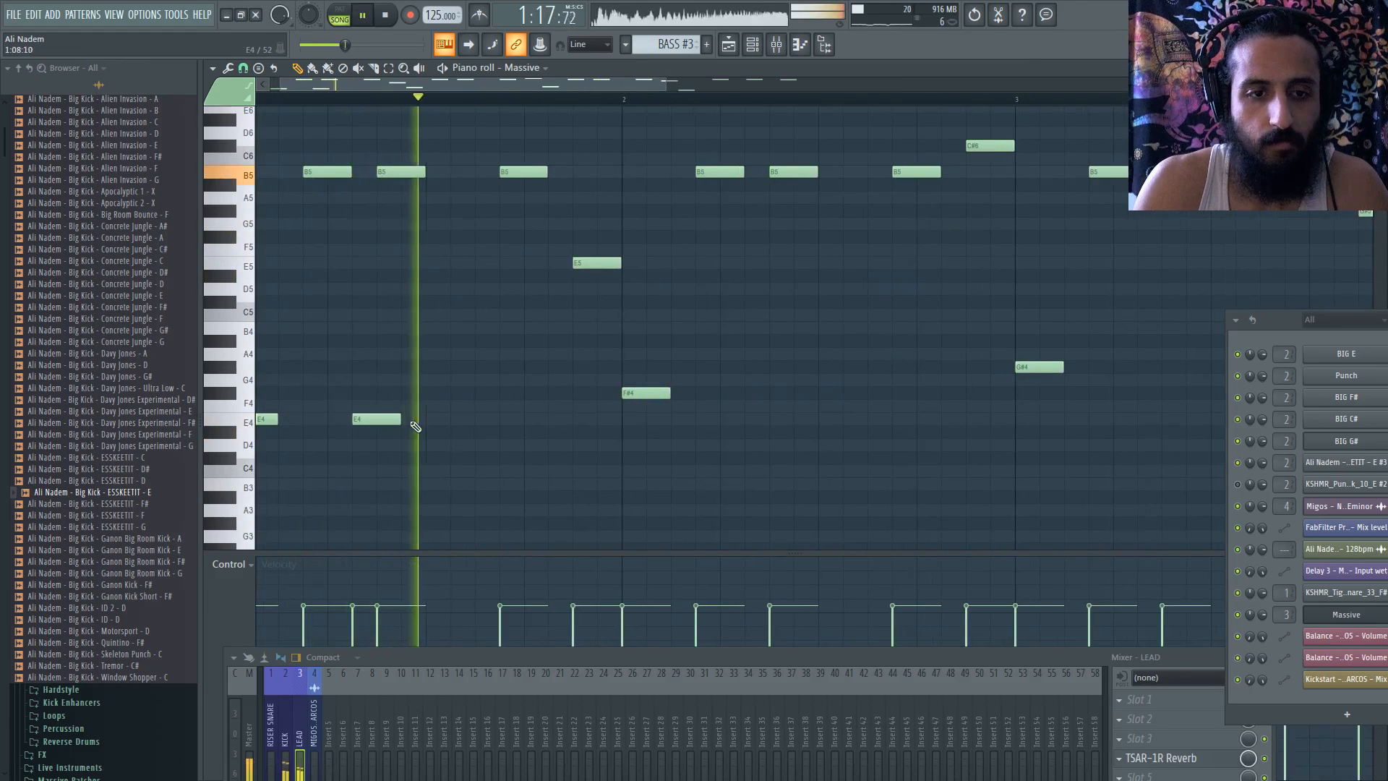
- Try an extra F#4 note at step 6 of bar 2, then delete it
left_click(747, 393)
scroll(715, 391, "down", 2)
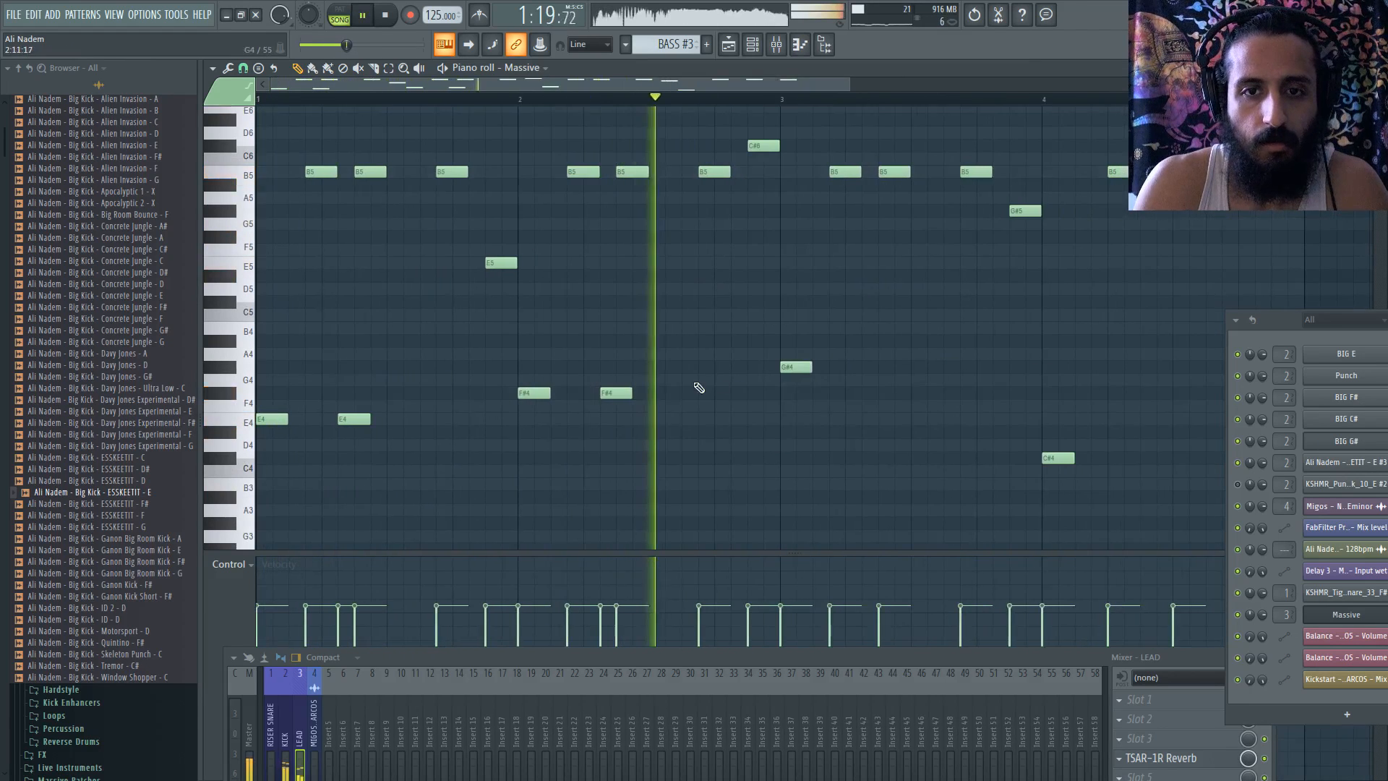
right_click(603, 398)
key("space")
key("space")
key("space")
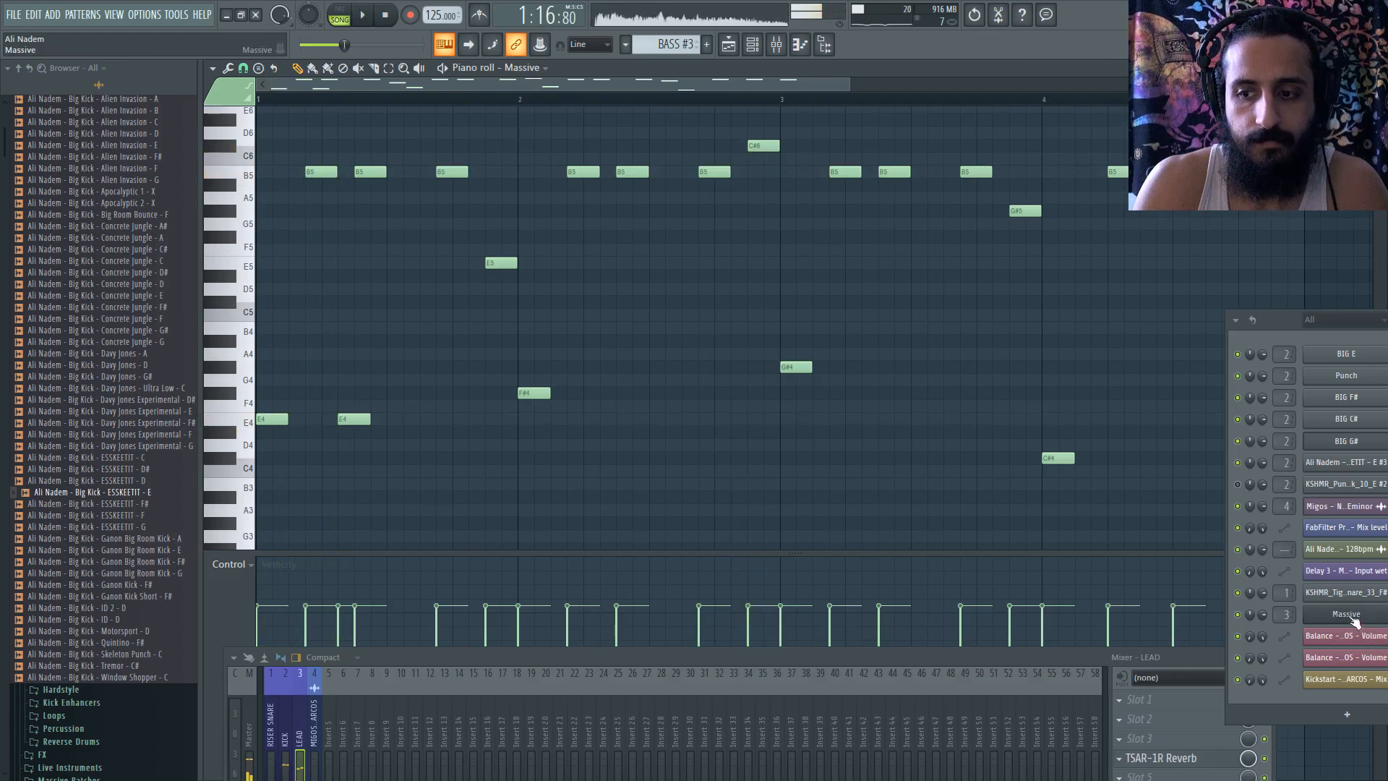
- In Massive's voicing settings, raise the unisono pan position spread to its Full end
left_click(1353, 617)
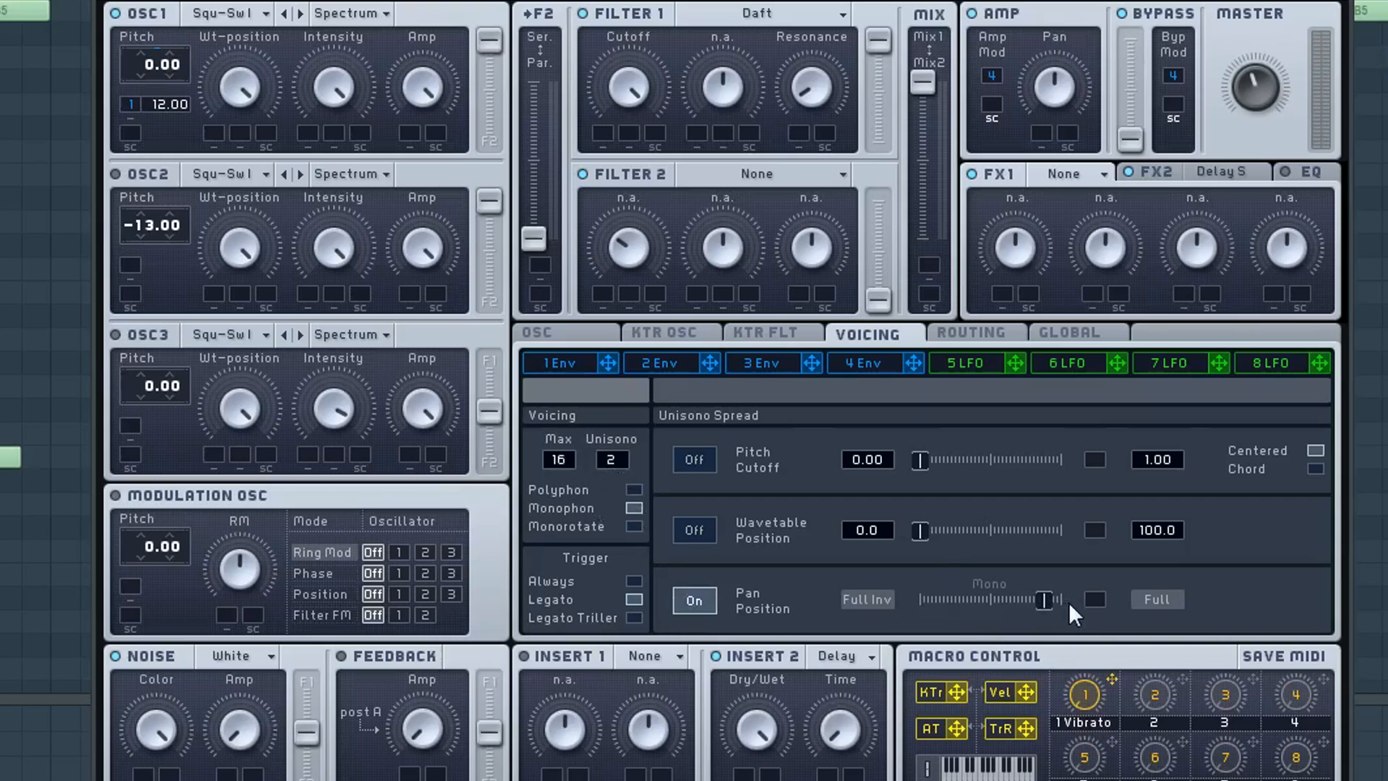
left_click_drag(1051, 596, 1069, 598)
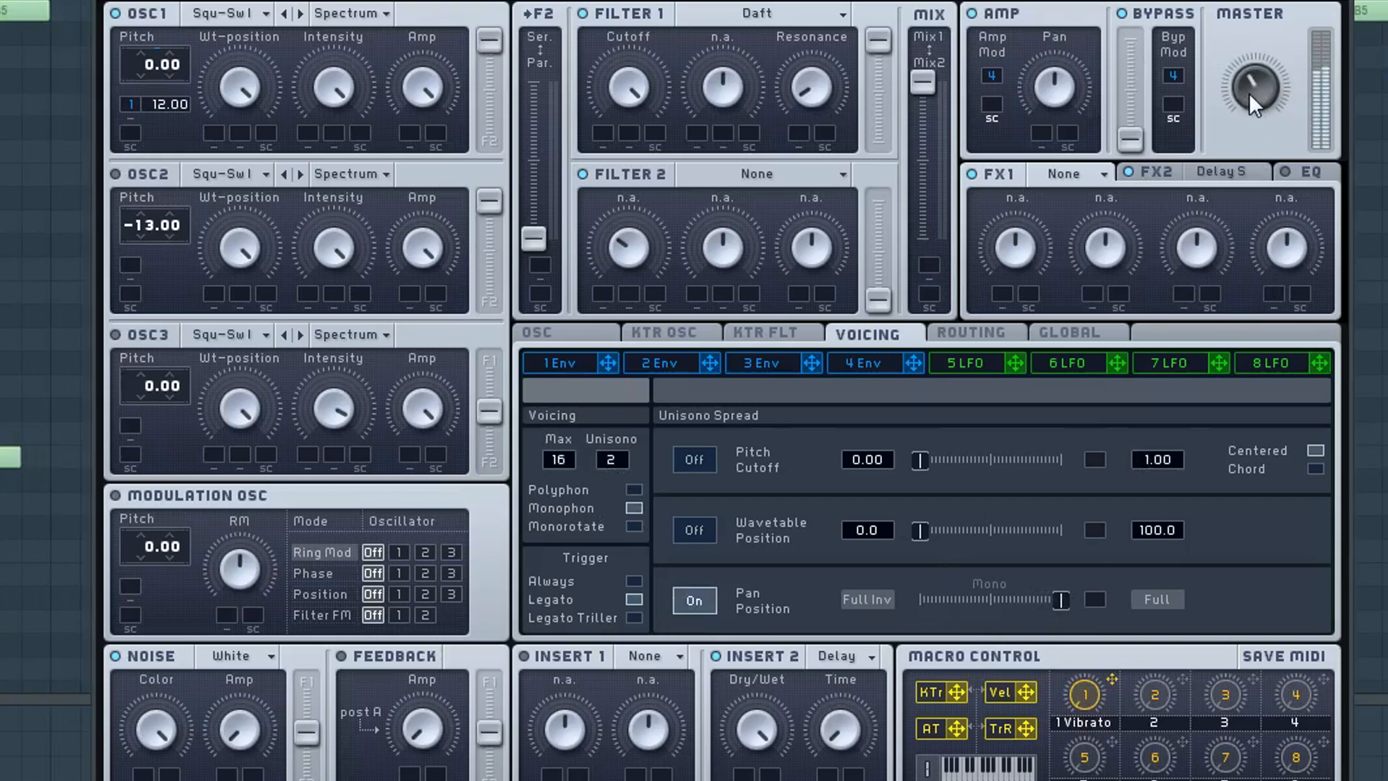
left_click(1298, 170)
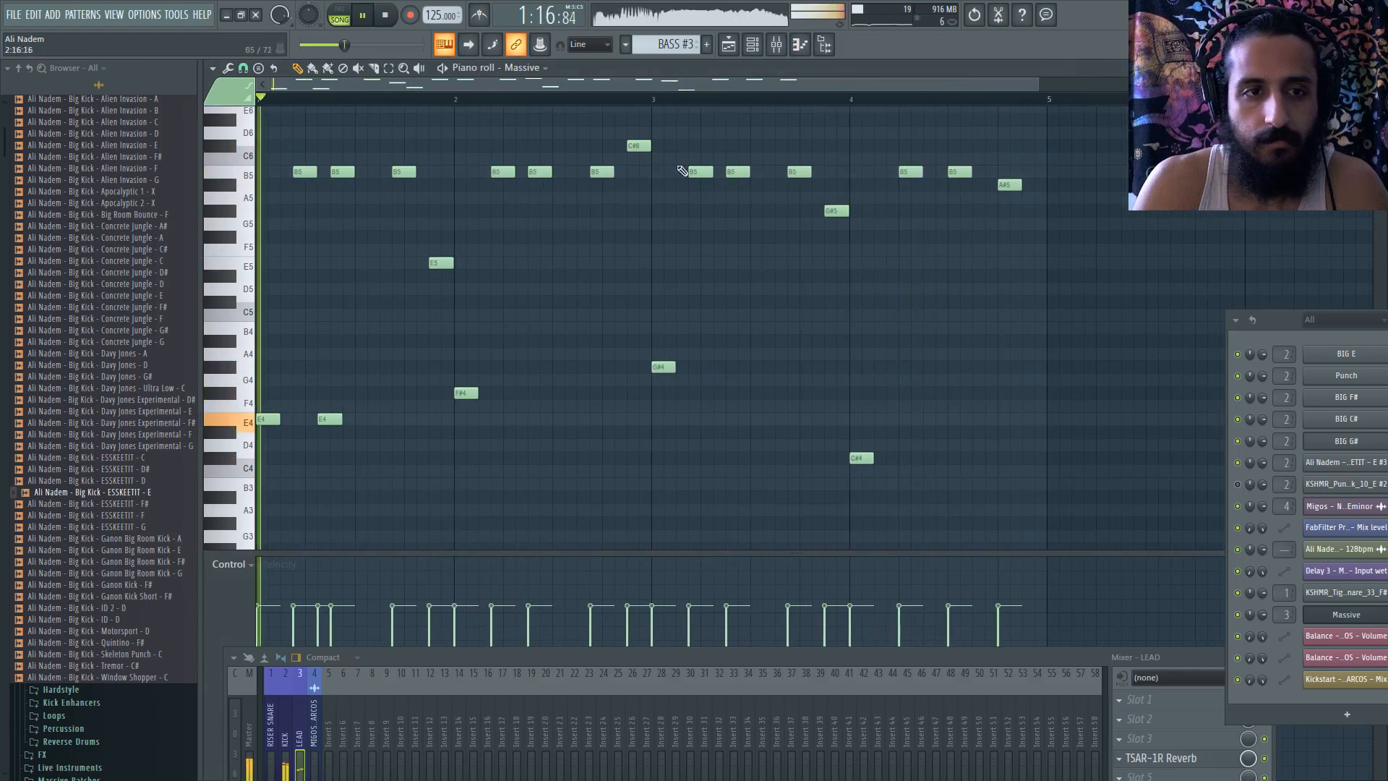
- Replace bar 1's first B5 with a B5 at step 5 and remove the E4 at step 6
scroll(303, 203, "up", 2)
key("space")
key("space")
left_click_drag(318, 84, 298, 84)
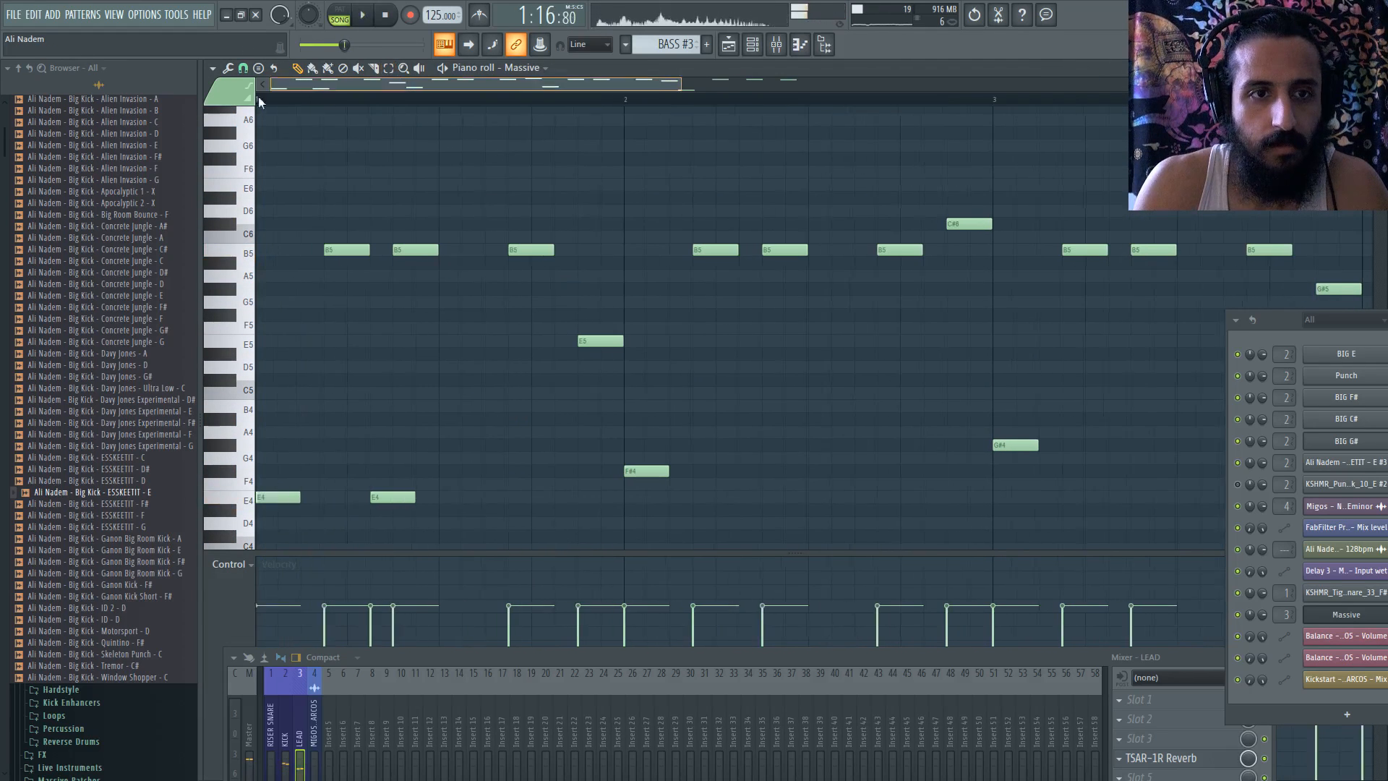
key("space")
key("space")
right_click(347, 251)
left_click(364, 251)
key("space")
right_click(399, 497)
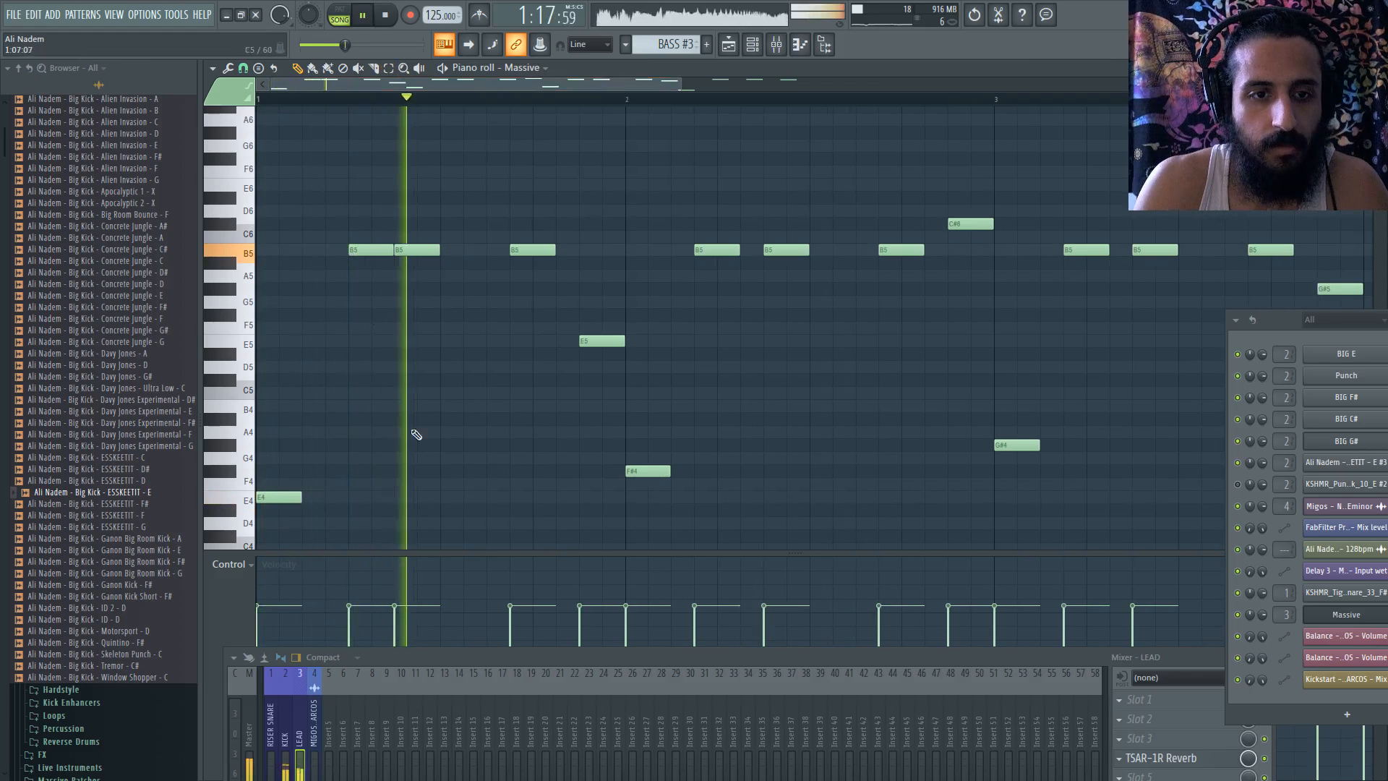
- With snapping set to none, shorten bar 1's step 5 B5 to about half a step, then snap to Line and add a matching B5 at step 6
left_click(249, 70)
left_click(264, 136)
scroll(413, 255, "up", 2)
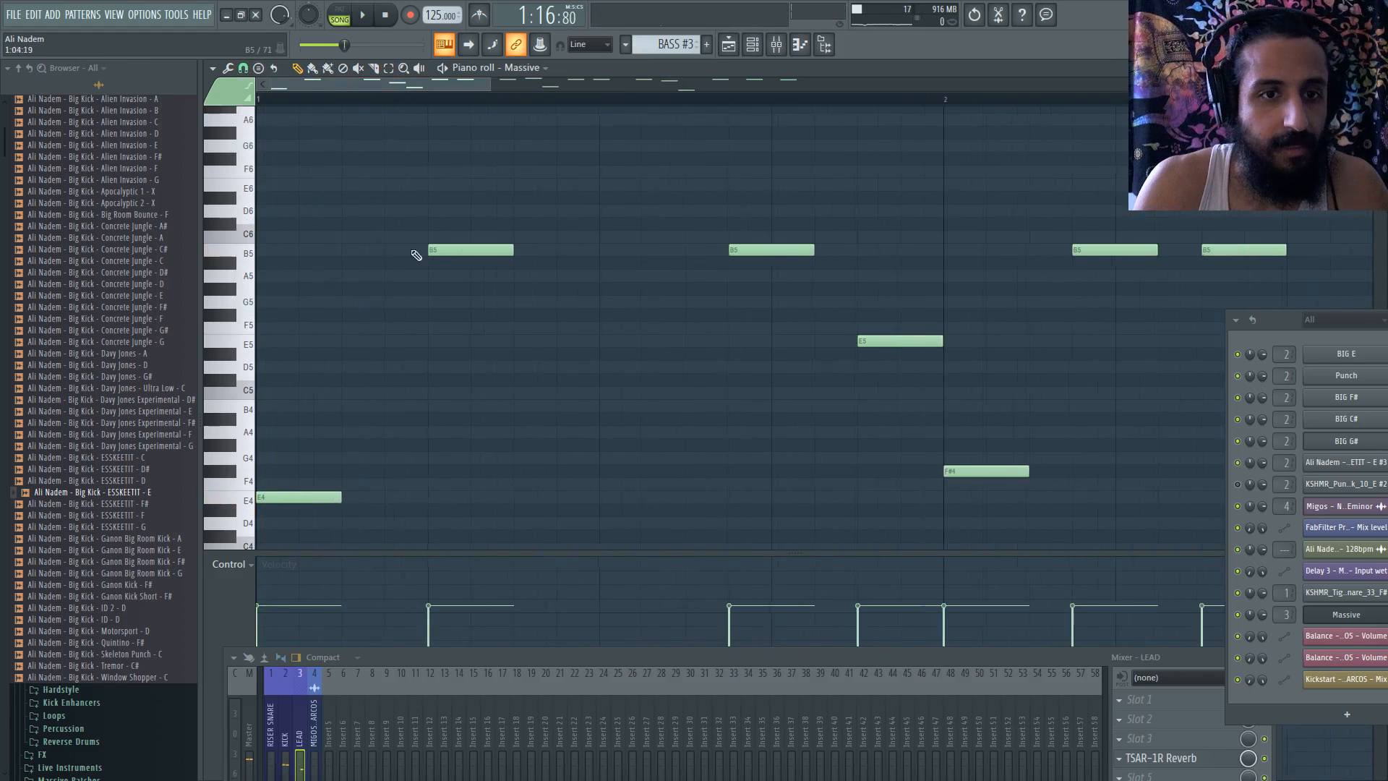
left_click(250, 71)
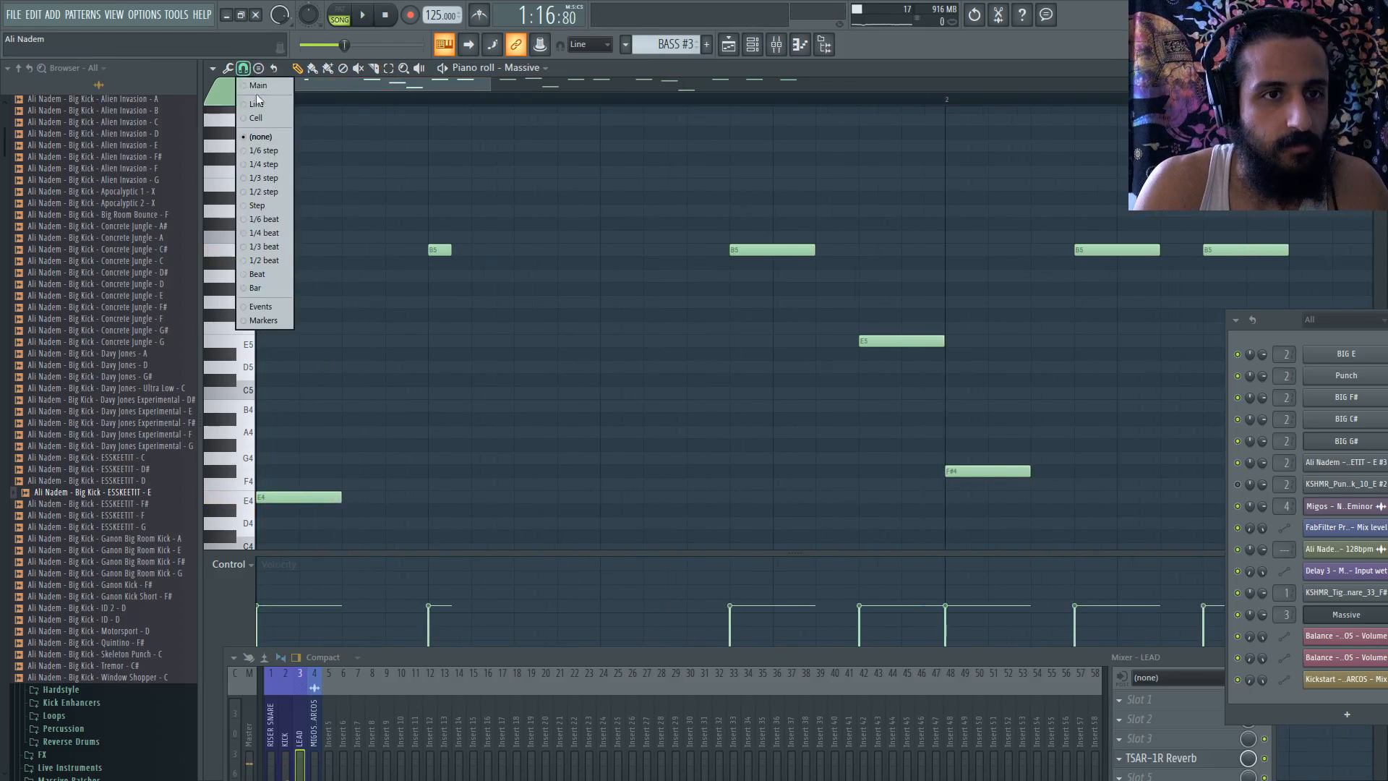
left_click(261, 104)
left_click(474, 251)
key("space")
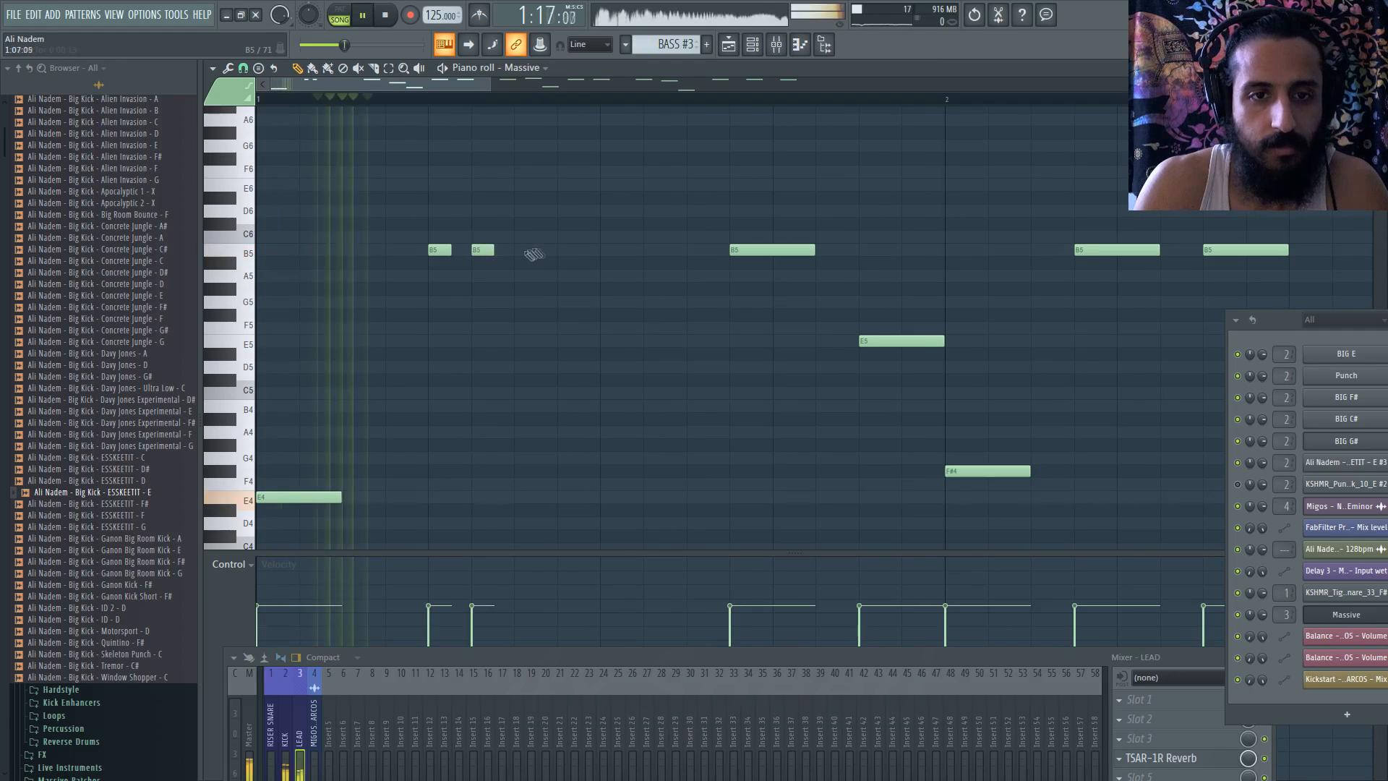
- Fill bar 1 with short B5 notes across steps 4 to 12, trying a long A#5 at step 13 and deleting it
left_click(518, 251)
left_click(606, 250)
left_click(649, 250)
left_click(693, 251)
right_click(755, 250)
left_click(779, 250)
scroll(816, 271, "down", 2)
left_click_drag(597, 276, 597, 263)
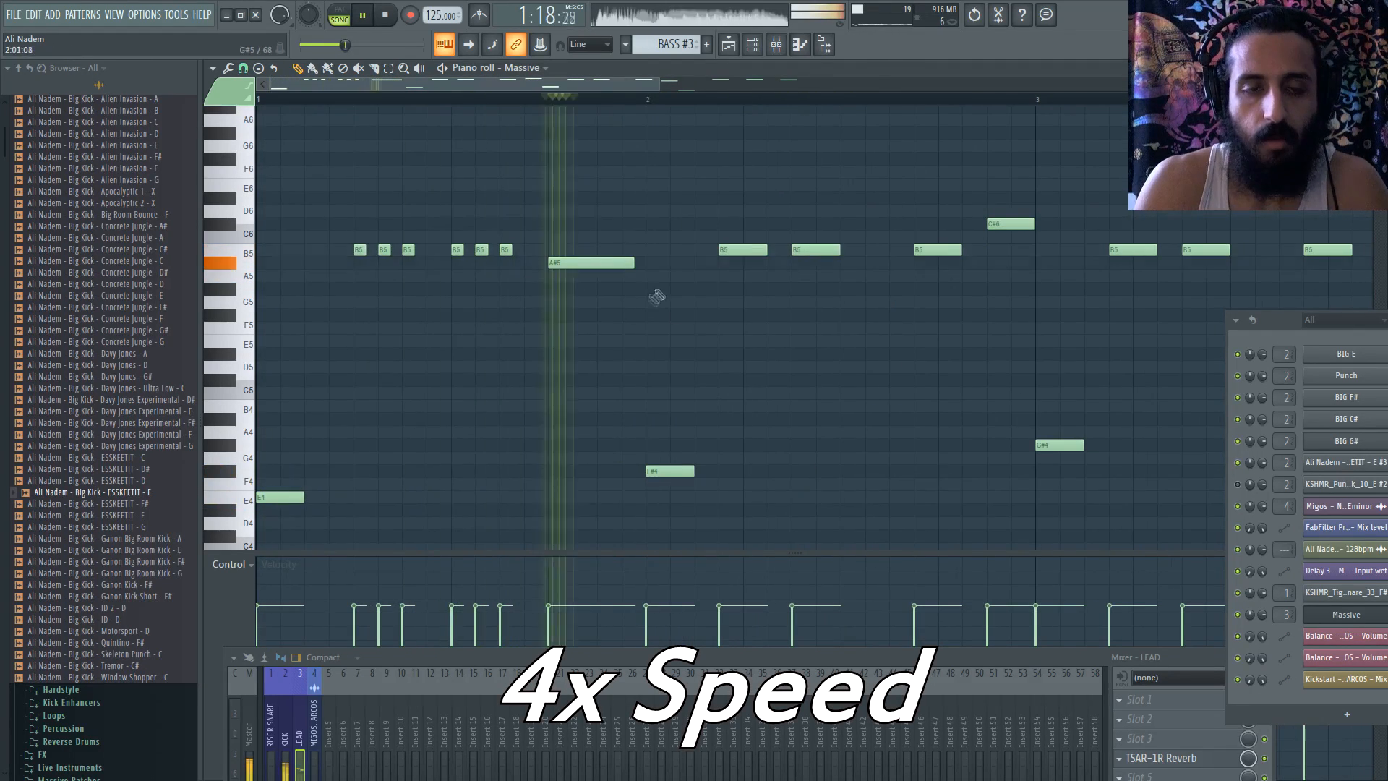
left_click(335, 250)
left_click(432, 250)
right_click(581, 262)
left_click(530, 250)
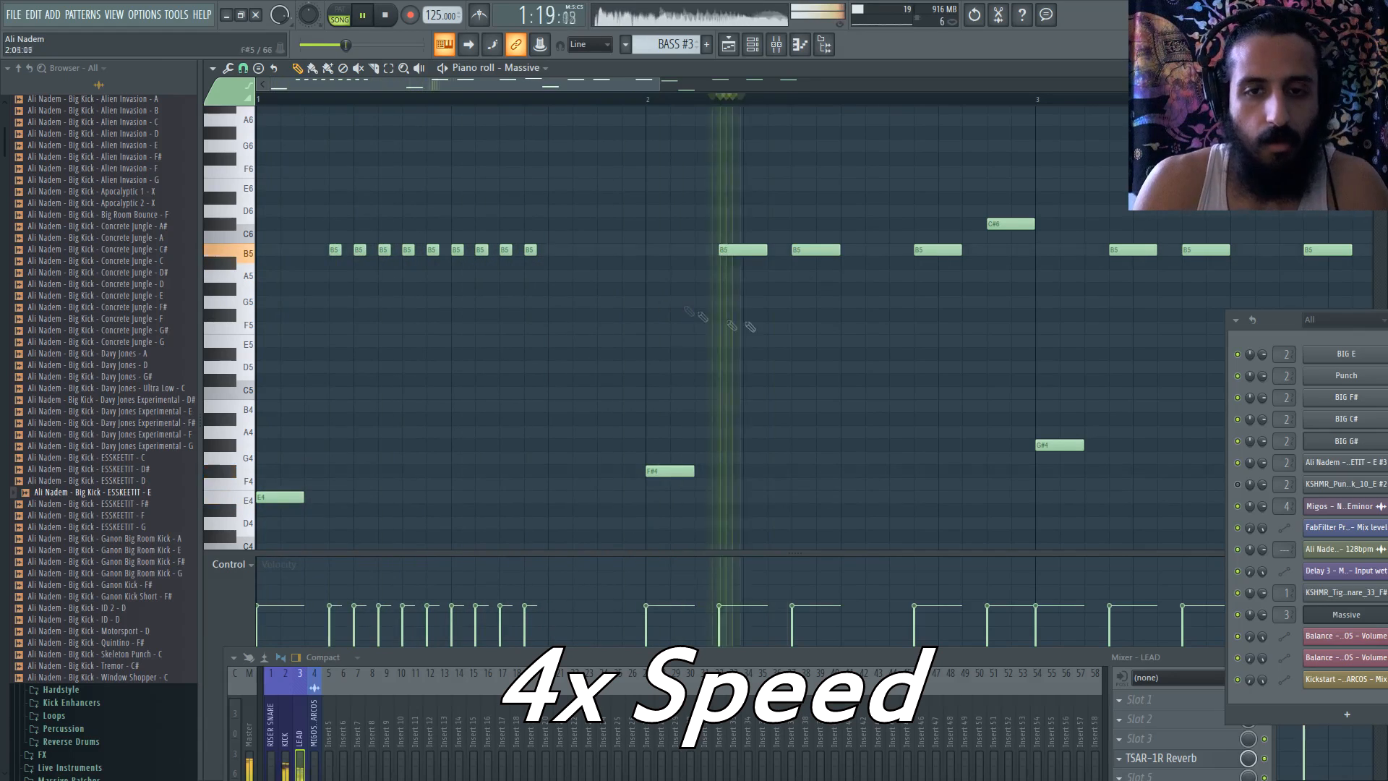
- Remove bar 1's step 4 B5, add a long B5 at its step 13, and swap bar 2's first B5s for a short one at step 5
right_click(740, 250)
right_click(335, 250)
left_click(747, 250)
right_click(810, 250)
key("space")
left_click(553, 250)
left_click_drag(559, 250, 634, 250)
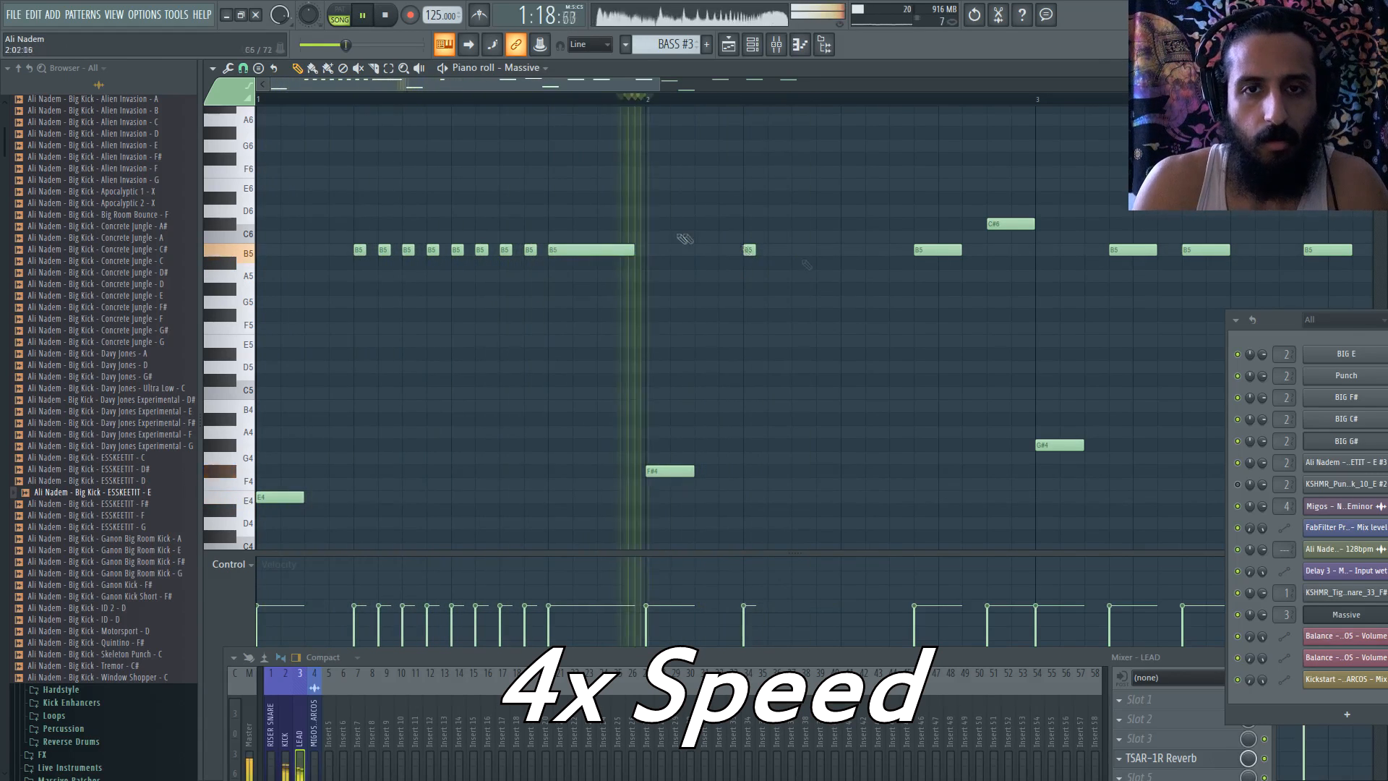
- Continue the run of short B5 notes through bar 2 from step 6 and delete the C#6 near the bar's end
left_click(773, 250)
left_click(798, 250)
left_click(822, 250)
left_click(847, 250)
left_click(872, 250)
left_click(896, 250)
right_click(1011, 224)
- Lengthen the E4 at the start of bar 1 and the F#4 at the start of bar 2 to four steps
scroll(795, 325, "down", 2)
left_click_drag(294, 458, 338, 463)
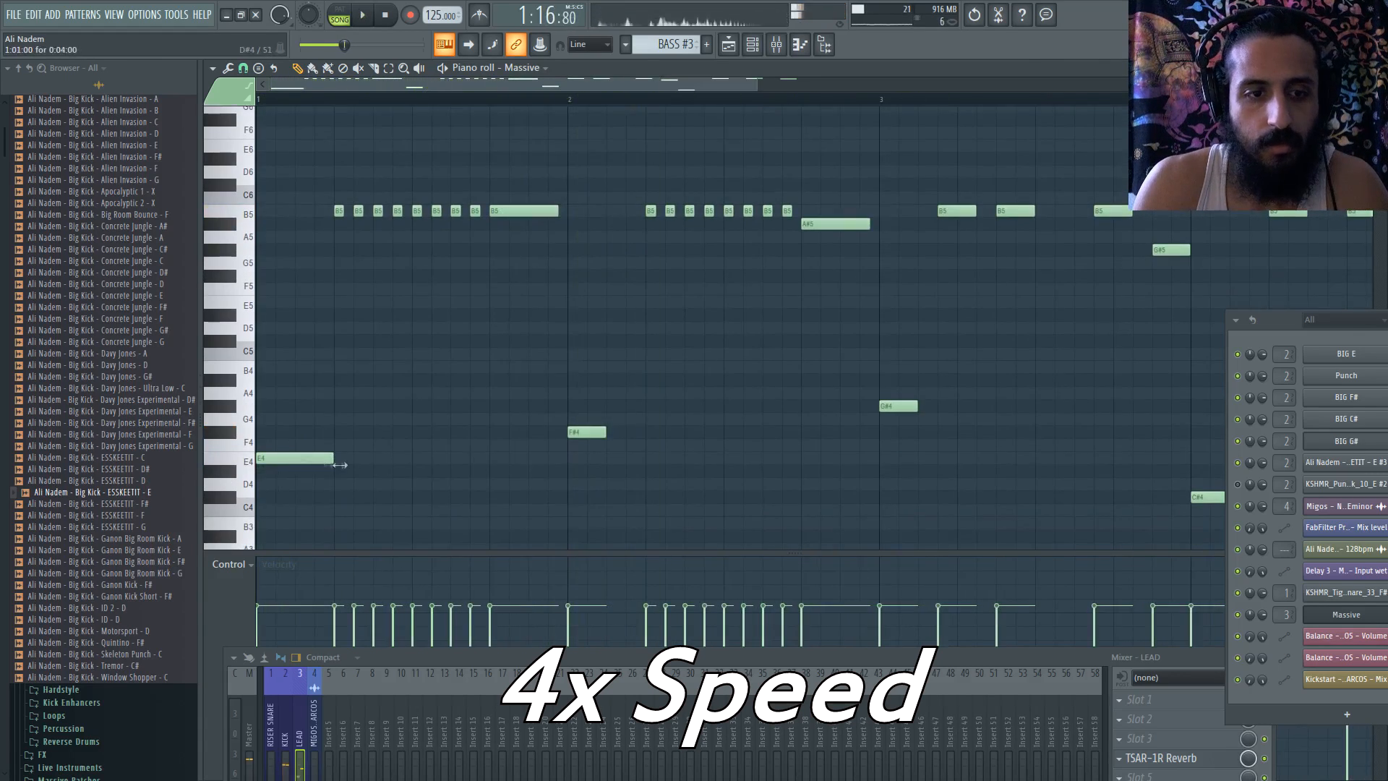
left_click_drag(603, 431, 643, 432)
- Replace bar 1's run of short B5 notes with longer B5 notes at steps 4, 6, 9, 12 and 14
scroll(802, 375, "down", 1)
scroll(358, 274, "up", 3)
scroll(355, 214, "left", 1)
mouse_move(387, 212)
left_mouse_down()
mouse_move(355, 211)
mouse_move(395, 212)
left_mouse_up()
right_click(418, 212)
right_click(448, 211)
left_click(415, 212)
right_click(479, 212)
right_click(510, 211)
left_click(508, 212)
right_click(650, 212)
left_click(600, 212)
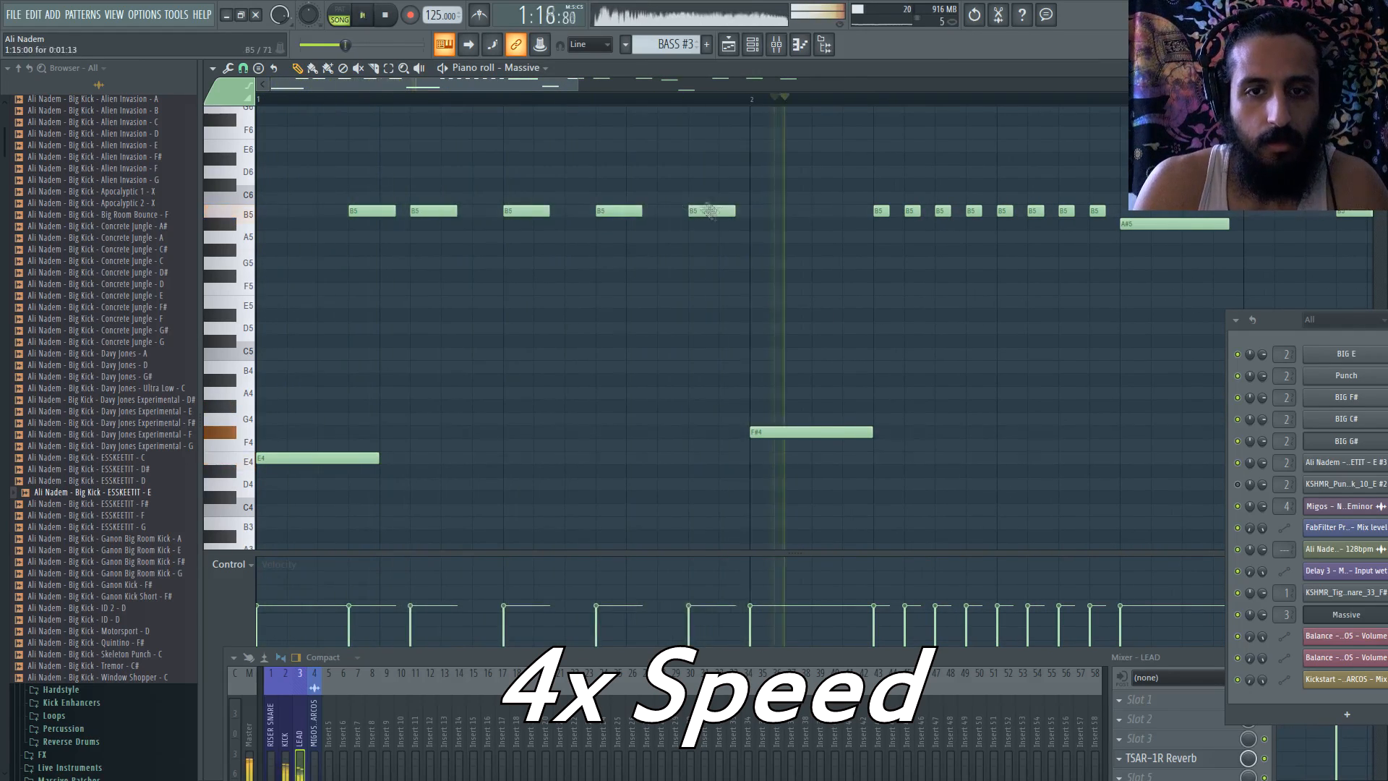
left_click_drag(697, 212, 666, 212)
- Shorten the opening E4 of bar 1 and the opening F#4 of bar 2 to two steps each
scroll(665, 282, "down", 2)
scroll(463, 325, "down", 3)
left_click_drag(354, 340, 305, 340)
scroll(624, 346, "up", 4)
left_click_drag(757, 471, 706, 471)
- Replace bar 2's short-note run with B5 notes at steps 4, 6, 9 and 12 and an A#5 at step 14
right_click(918, 250)
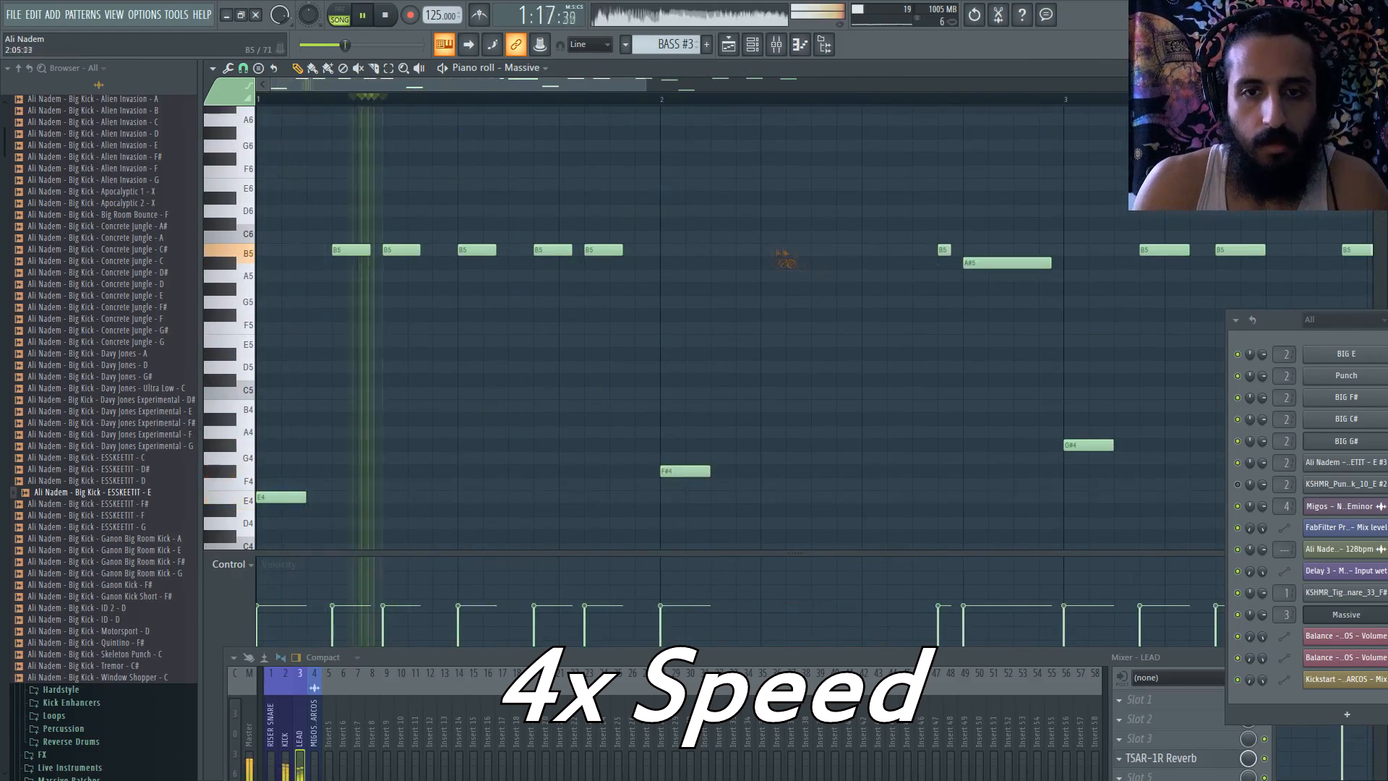
left_click(740, 250)
left_click(791, 250)
left_click_drag(784, 250, 771, 250)
left_click(790, 251)
left_click(867, 252)
right_click(945, 251)
left_click(947, 252)
left_click(995, 264)
- Rebuild bar 3 with B5 notes at steps 4, 6, 9 and 12 and a C#6 at step 14
key("space")
scroll(868, 289, "down", 2)
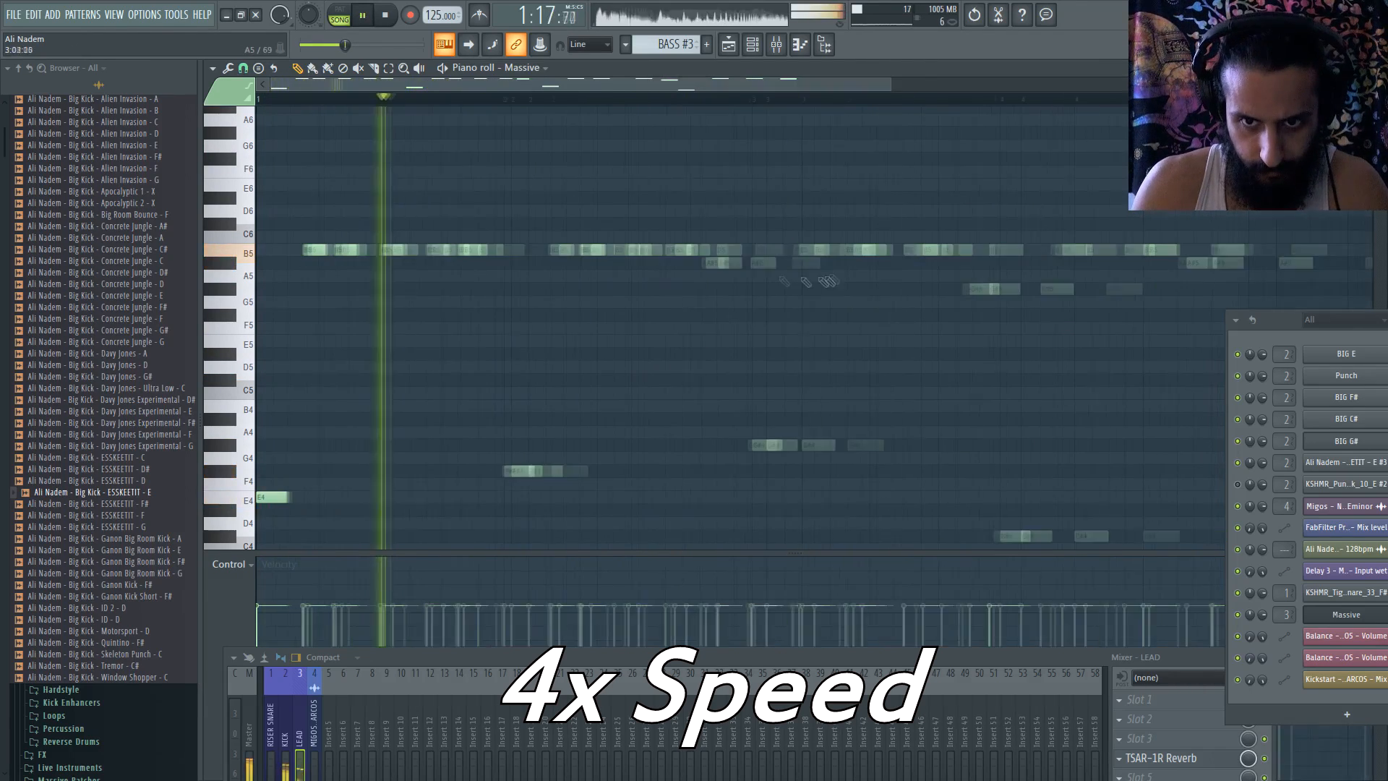
right_click(817, 250)
key("space")
left_click(829, 238)
key("space")
left_click(919, 251)
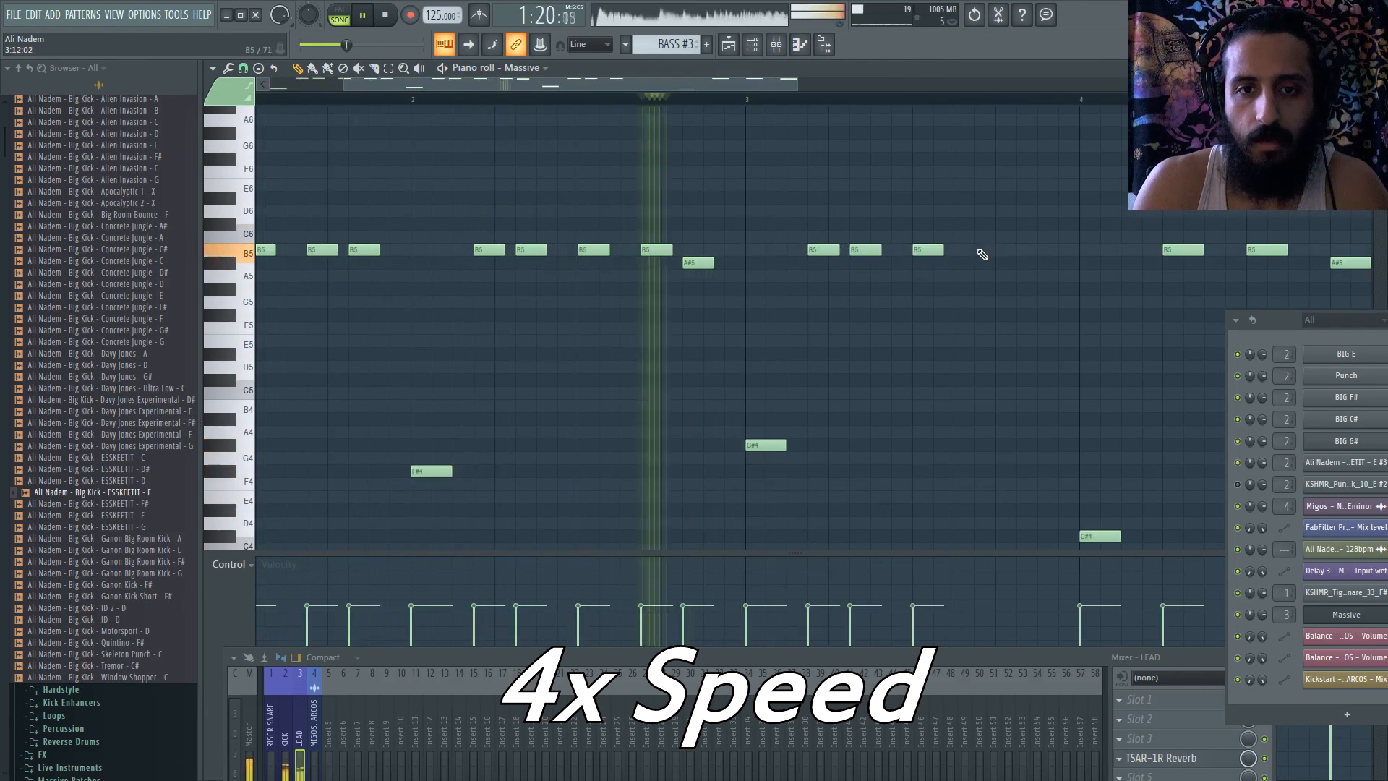
left_click(982, 252)
left_click(1029, 225)
- Raise bar 1's step 14 note to C#6 and bar 2's step 14 note to D#6, and play back the melody
scroll(1027, 238, "down", 3)
scroll(374, 253, "up", 2)
key("space")
key("space")
left_click_drag(464, 250, 464, 224)
left_click_drag(759, 263, 759, 198)
scroll(867, 249, "down", 2)
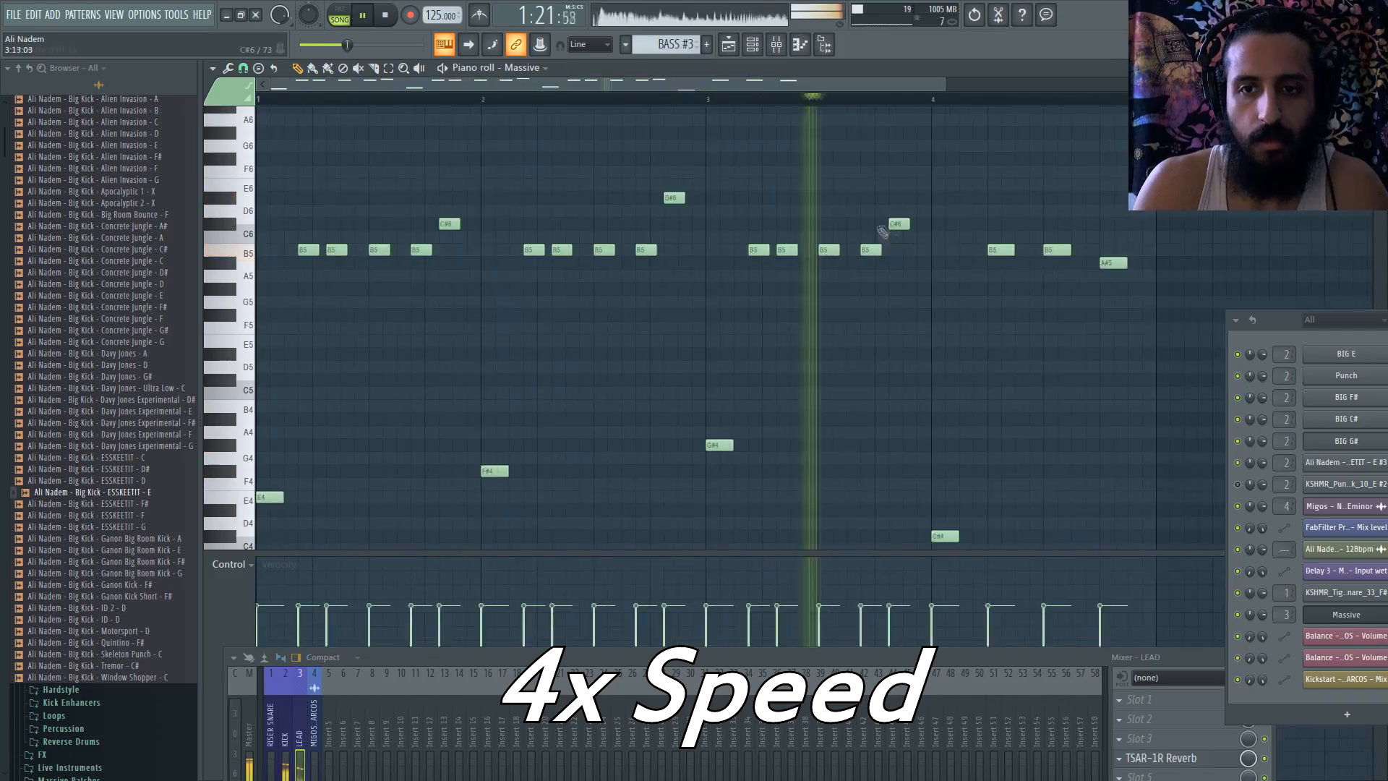
key("space")
key("space")
- Rebuild bar 4 with B5 notes at steps 4, 6, 9 and 12 and a D#6 at step 14
scroll(784, 264, "up", 3)
left_click(815, 250)
right_click(1009, 263)
left_click(972, 250)
scroll(940, 250, "down", 3)
scroll(994, 249, "up", 3)
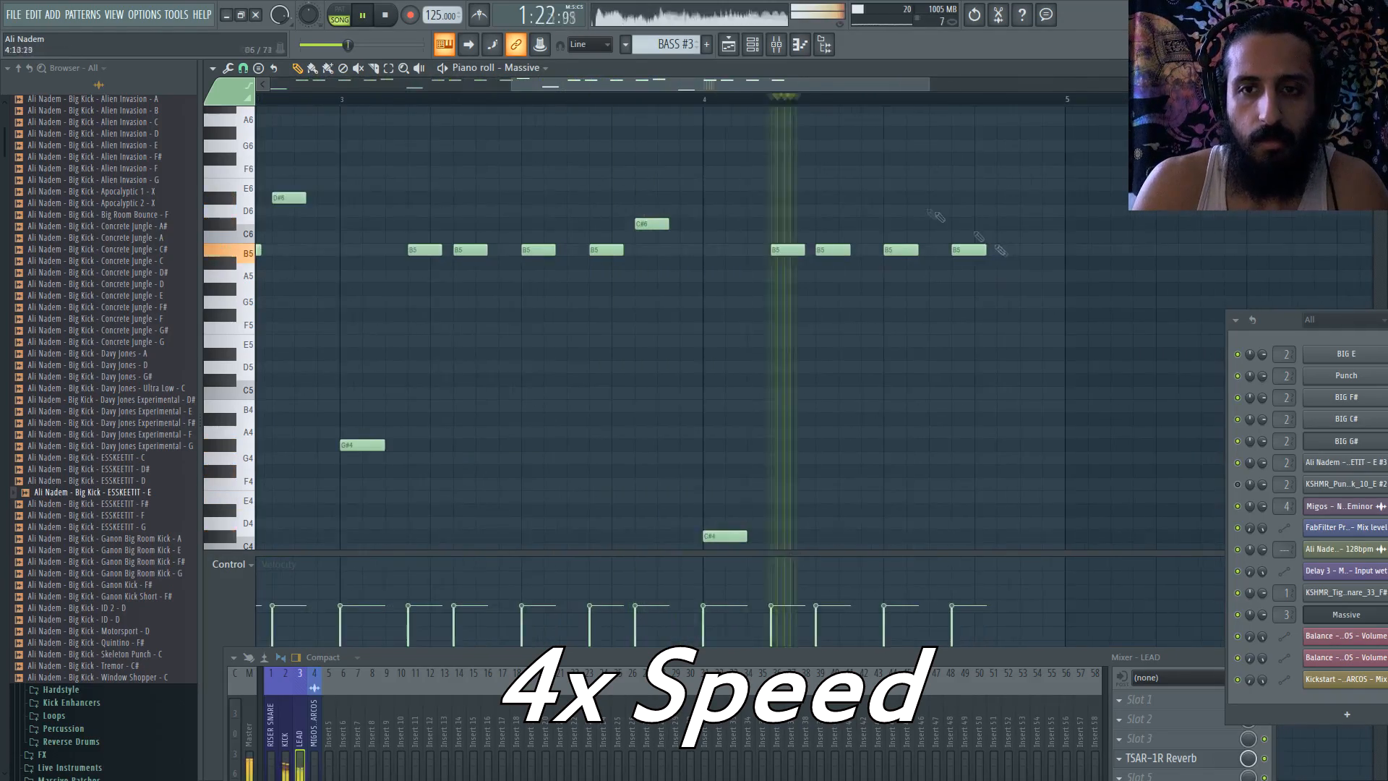
scroll(929, 217, "down", 3)
left_click(972, 211)
key("space")
key("space")
left_click_drag(973, 210, 973, 197)
- Try pairs of short low notes at steps 7 and 8: E4 in bar 1 and F#4 in bar 2
scroll(144, 362, "up", 3)
scroll(291, 394, "up", 3)
left_click(418, 420)
left_click_drag(430, 418, 412, 419)
left_click(385, 420)
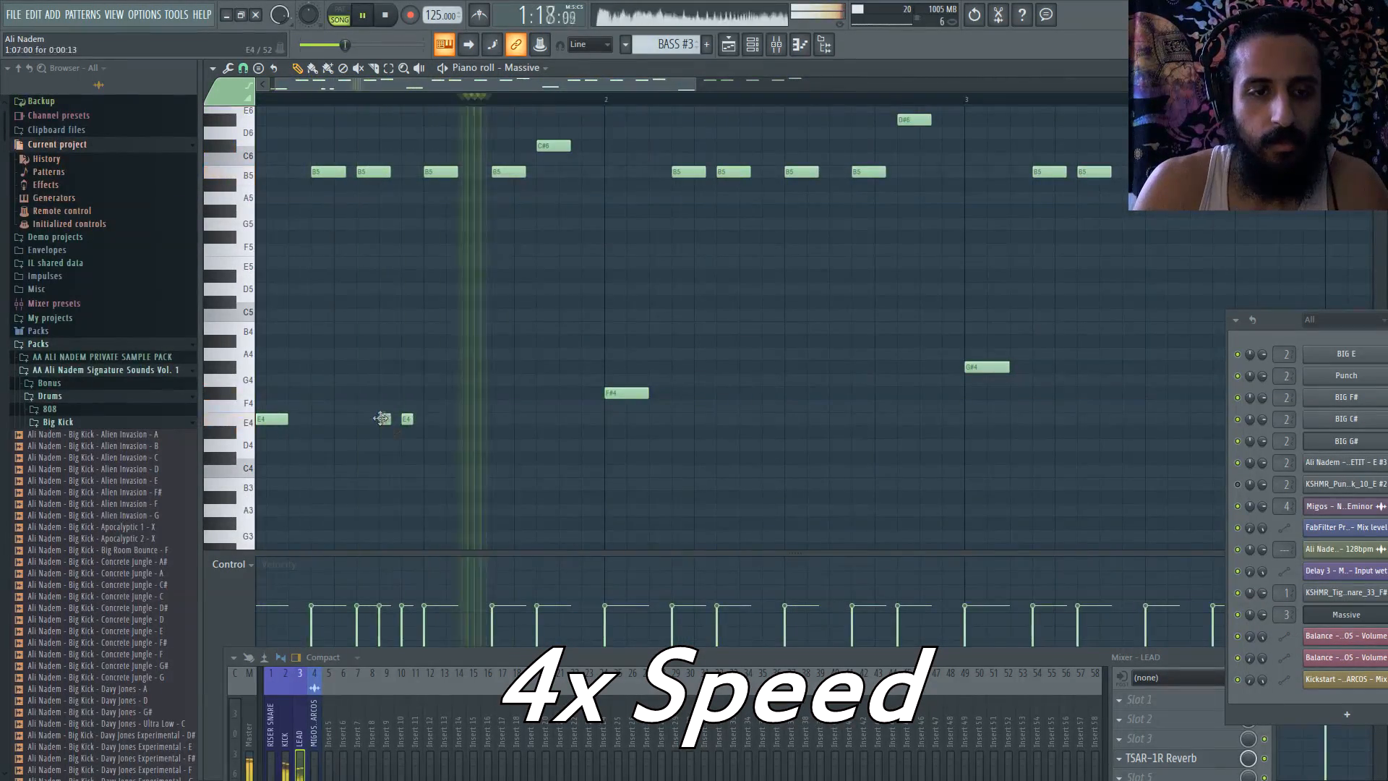
left_click(745, 393)
left_click(767, 393)
- Remove bar 1's E4 pair, try short E4 notes at steps 5, 8 and 11 instead, and clear the extra notes
right_click(406, 419)
right_click(385, 419)
left_click(340, 419)
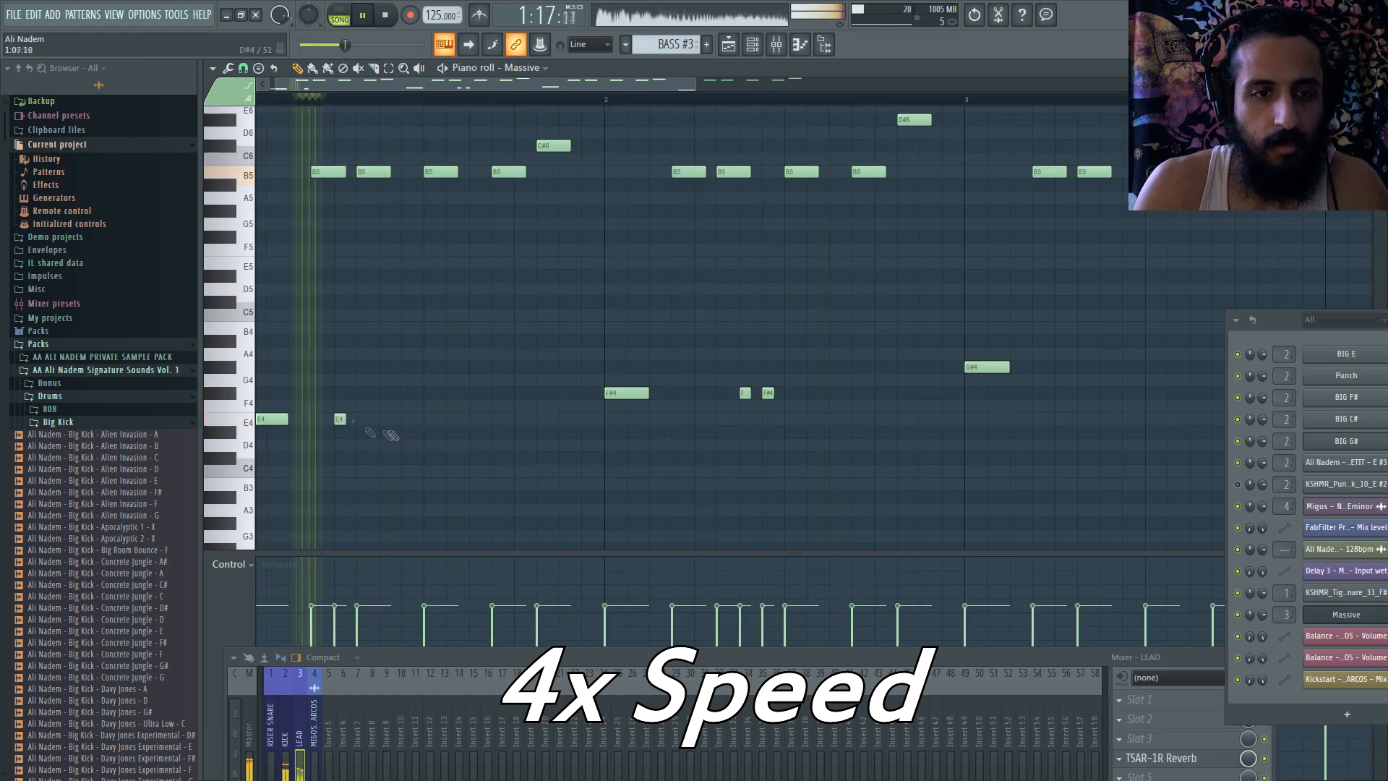
right_click(340, 420)
left_click(346, 419)
left_click(386, 419)
left_click(469, 419)
right_click(406, 419)
left_click(406, 419)
left_click(474, 419)
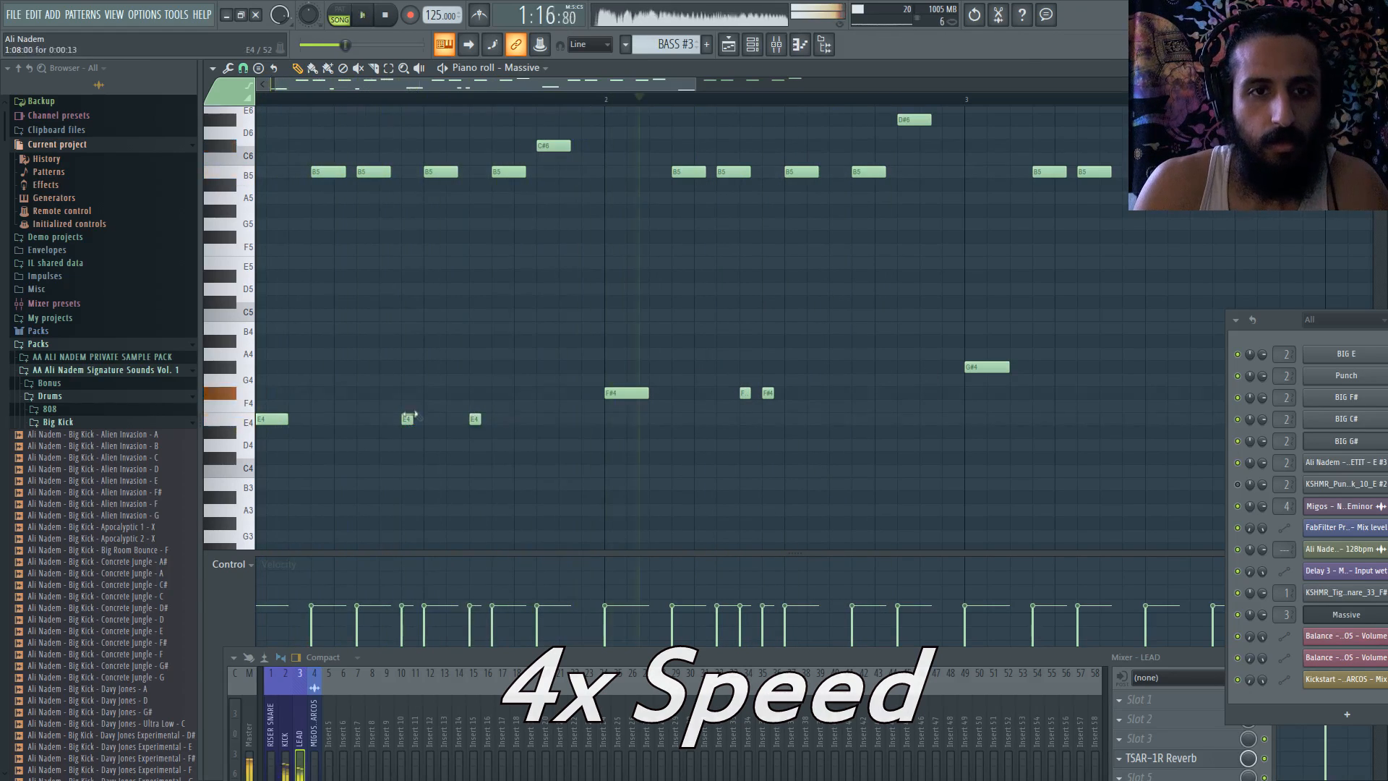
right_click(474, 419)
left_click_drag(413, 419, 438, 419)
right_click(421, 419)
- Play the reworked lead pattern and move the Channel rack so its step grid is in view
scroll(438, 412, "down", 1)
key("space")
left_click_drag(1279, 319, 1270, 276)
left_click(1116, 542)
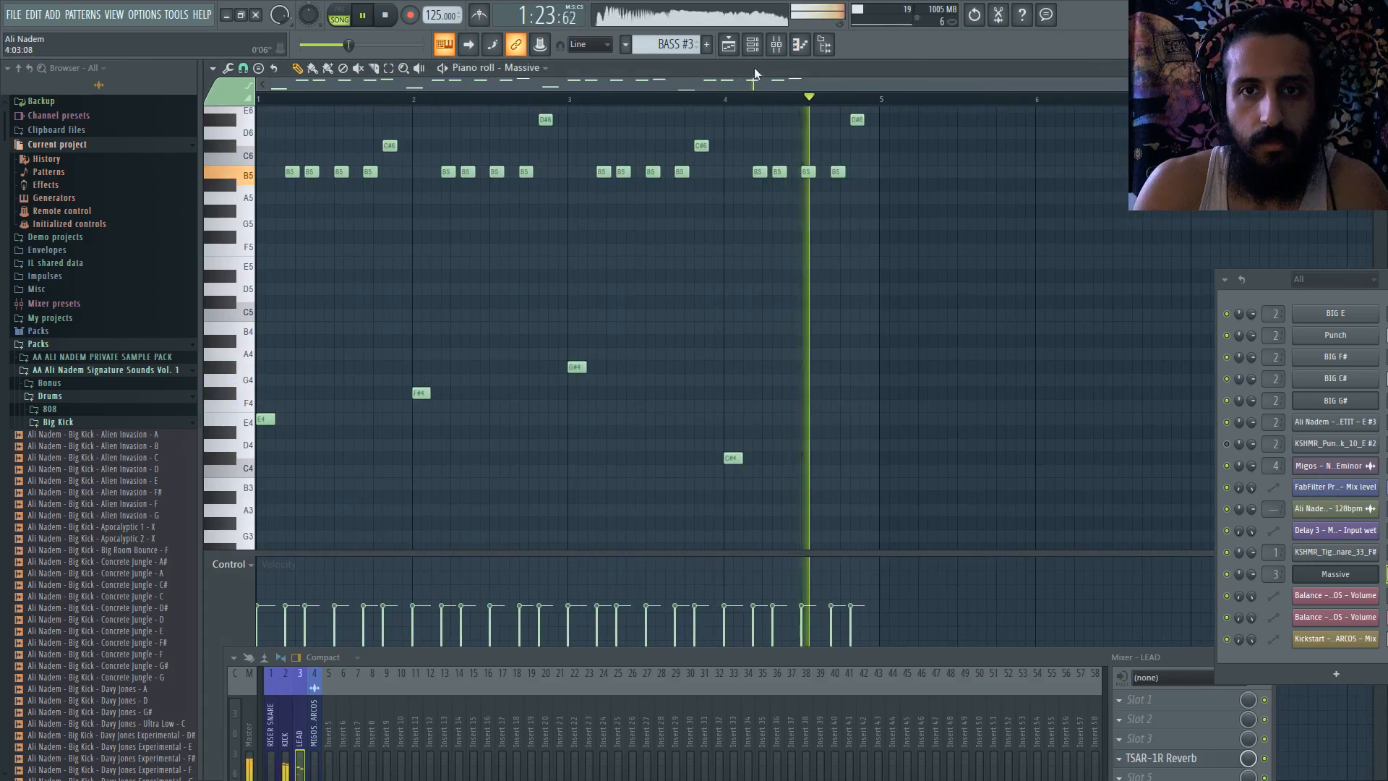
left_click_drag(1259, 281, 1075, 229)
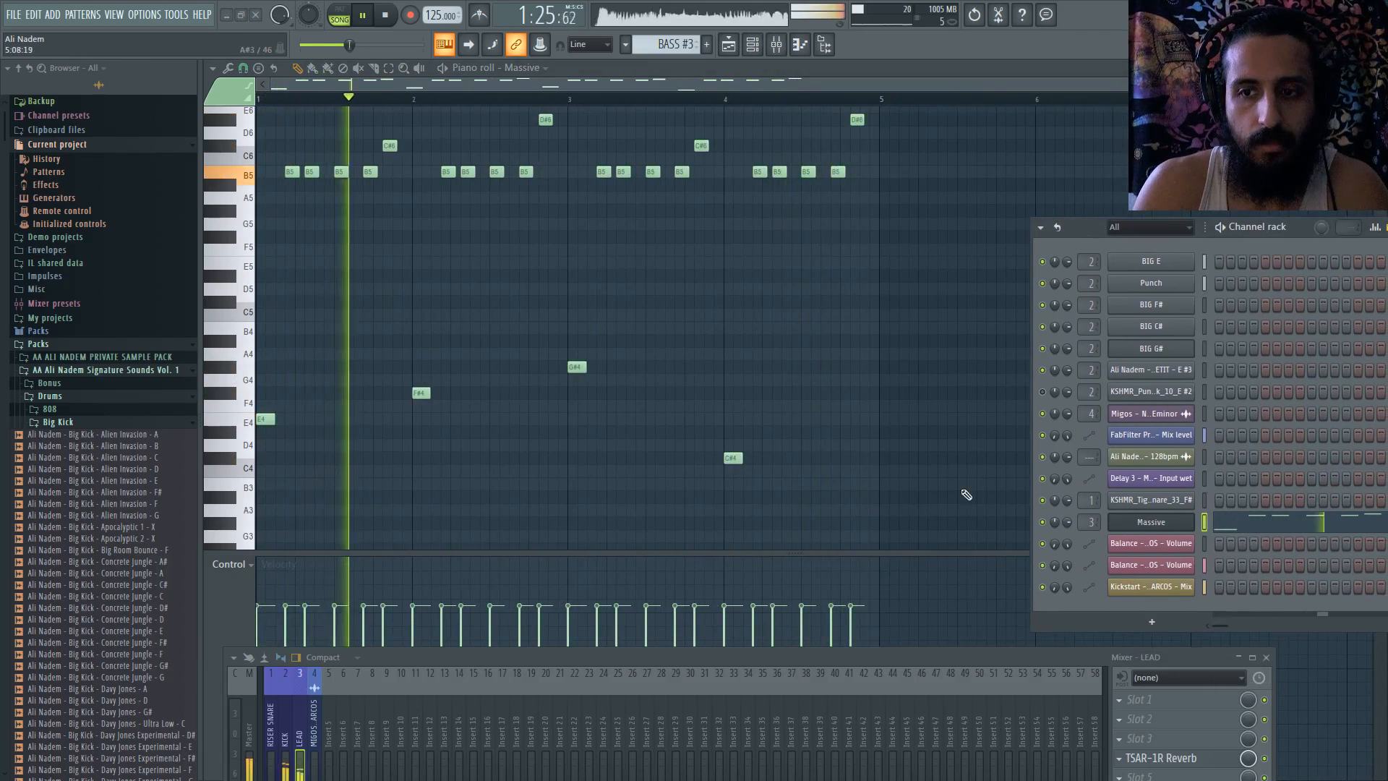
- Bring up FabFilter Pro-Q 3 on the KICK mixer track, clear of the mixer, and check the BIG C# sampler settings
left_click_drag(914, 660, 756, 438)
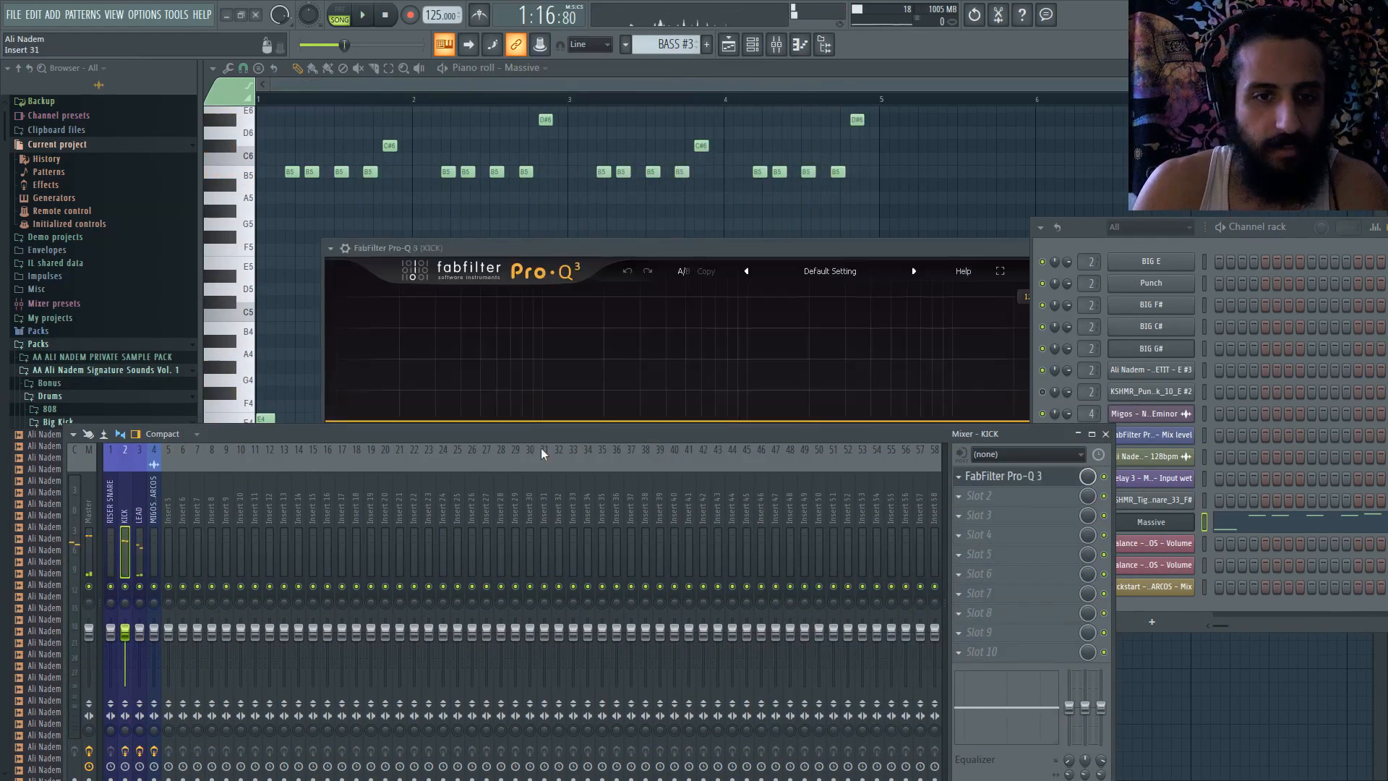
left_click_drag(541, 437, 548, 655)
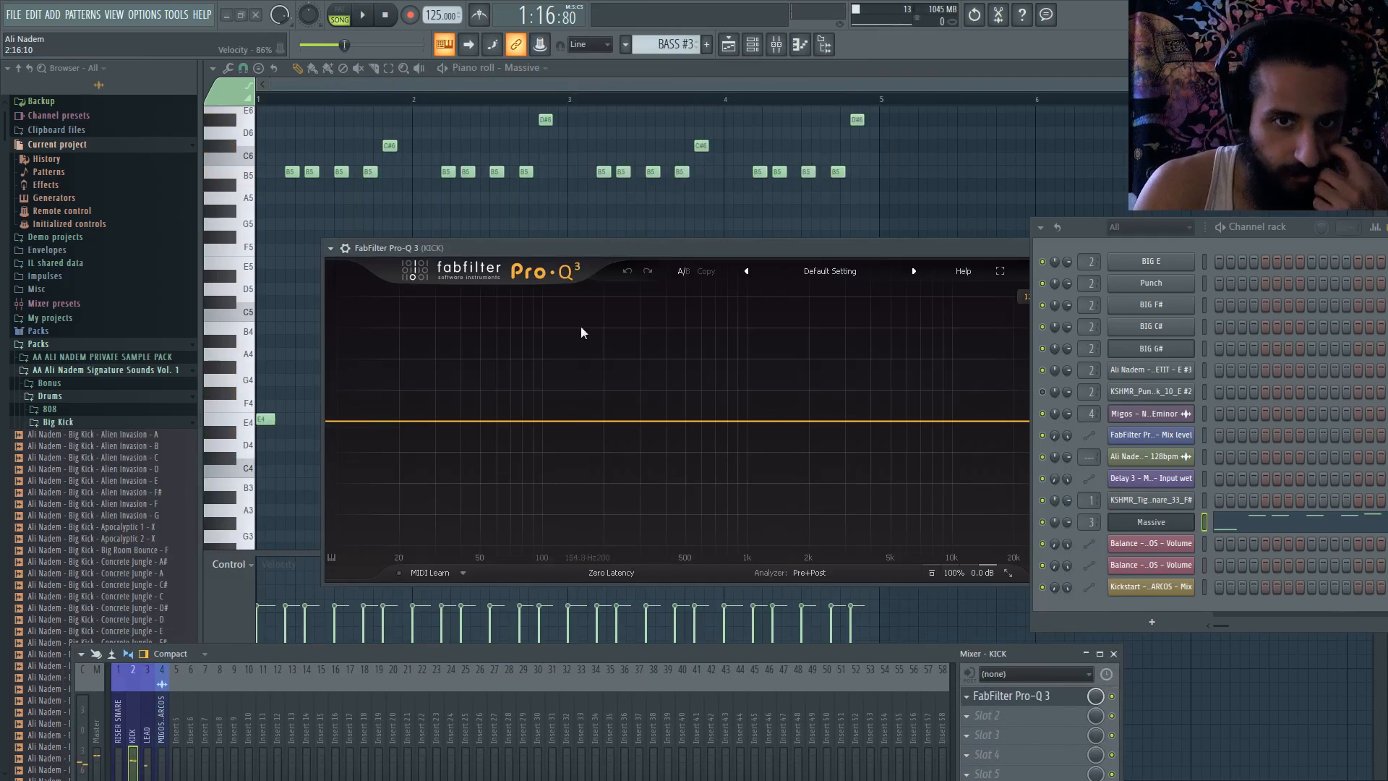
left_click_drag(551, 247, 483, 201)
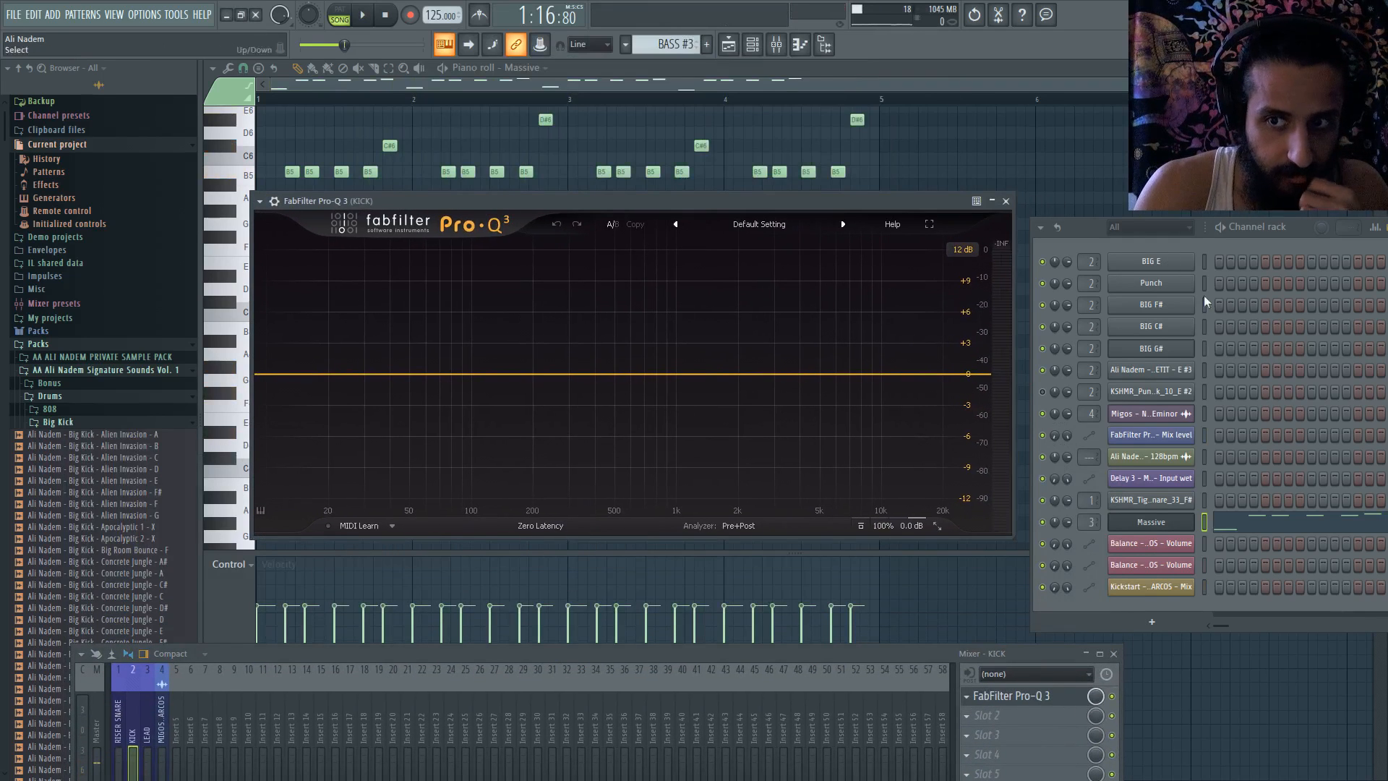
left_click(1173, 349)
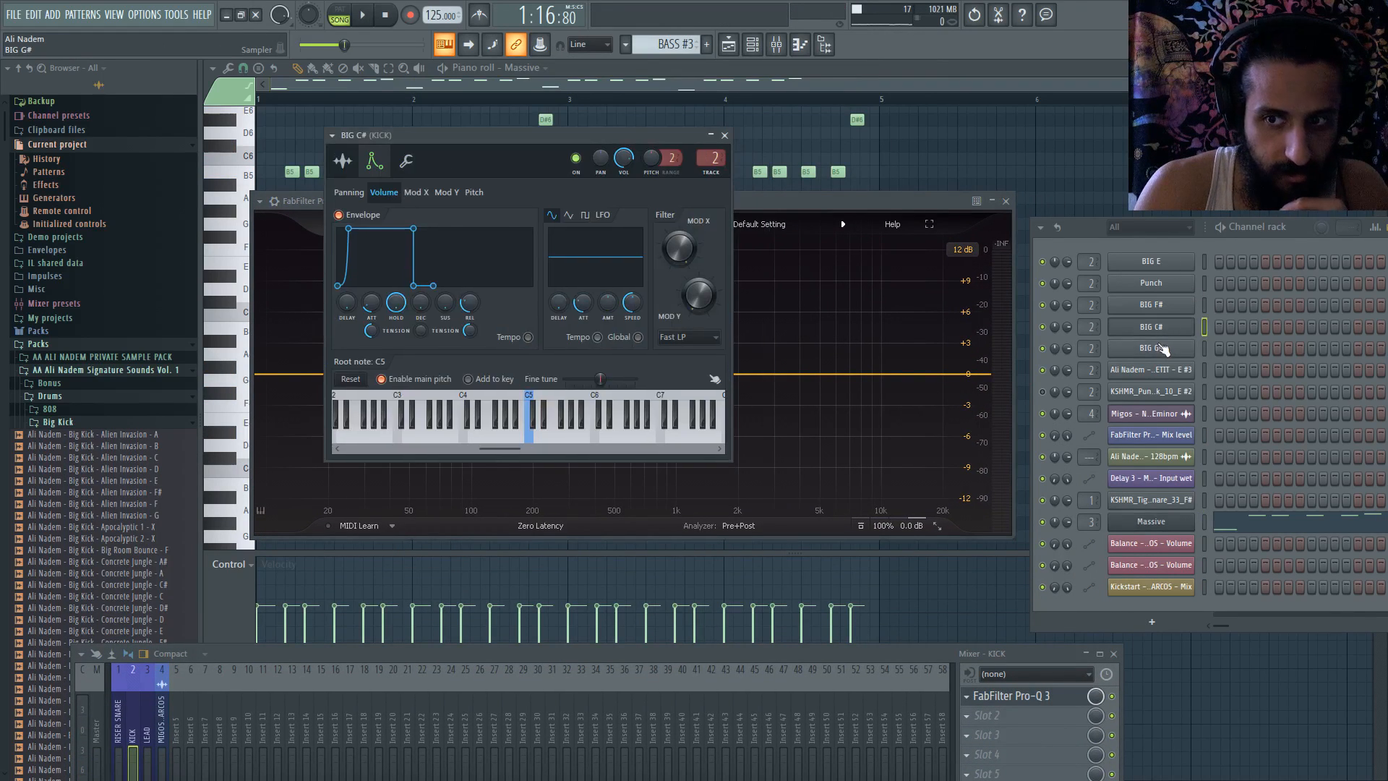
left_click(1156, 333)
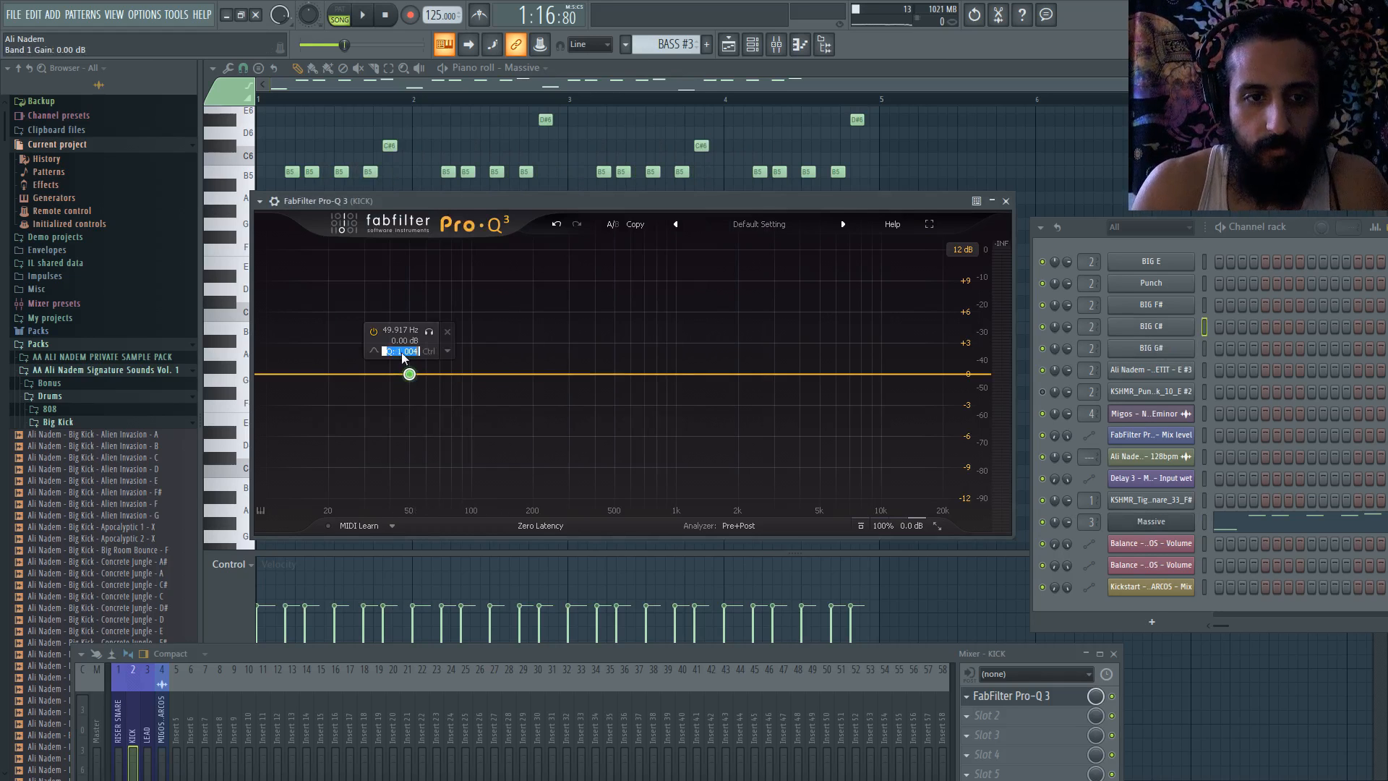
- Make the kick's EQ band near 50 Hz dynamic with a slight negative range, shift it to about 73 Hz and start playback
right_click(410, 374)
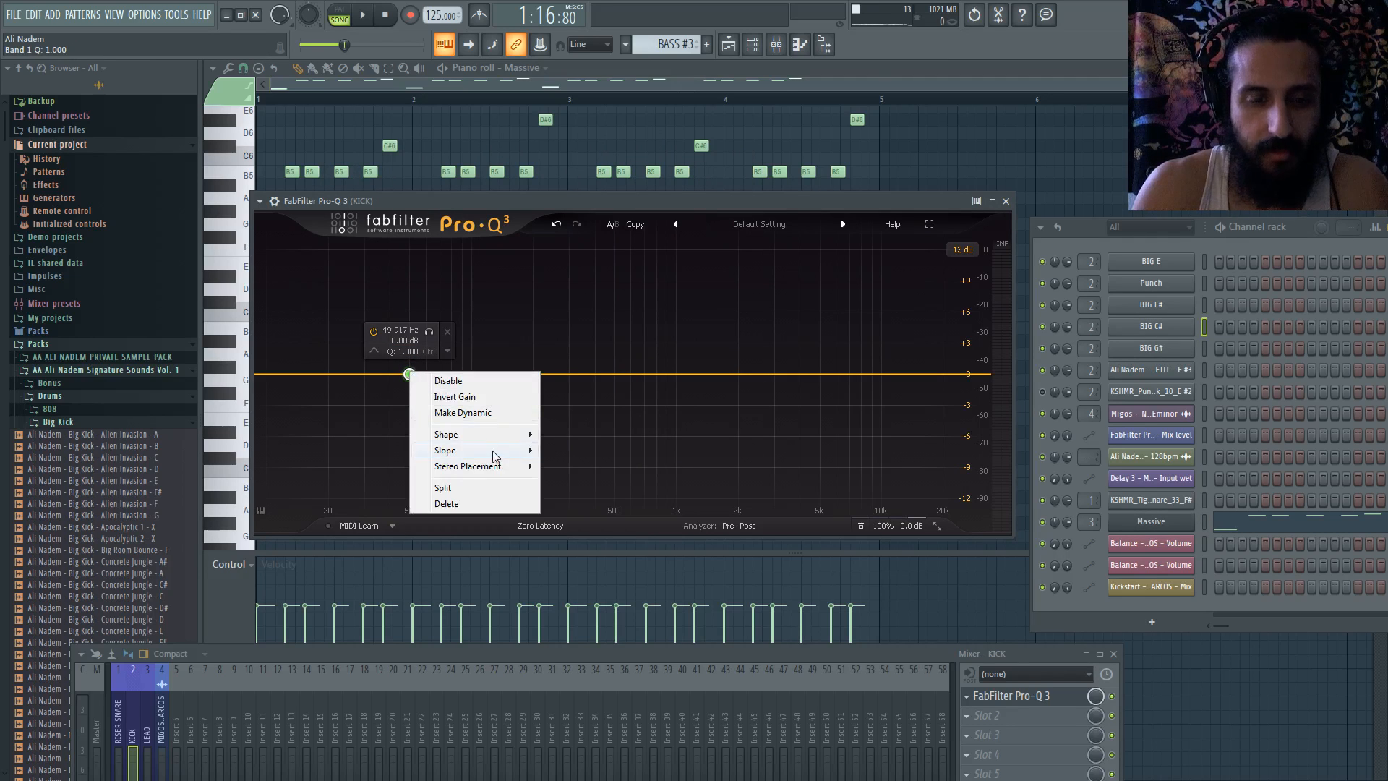
left_click(478, 413)
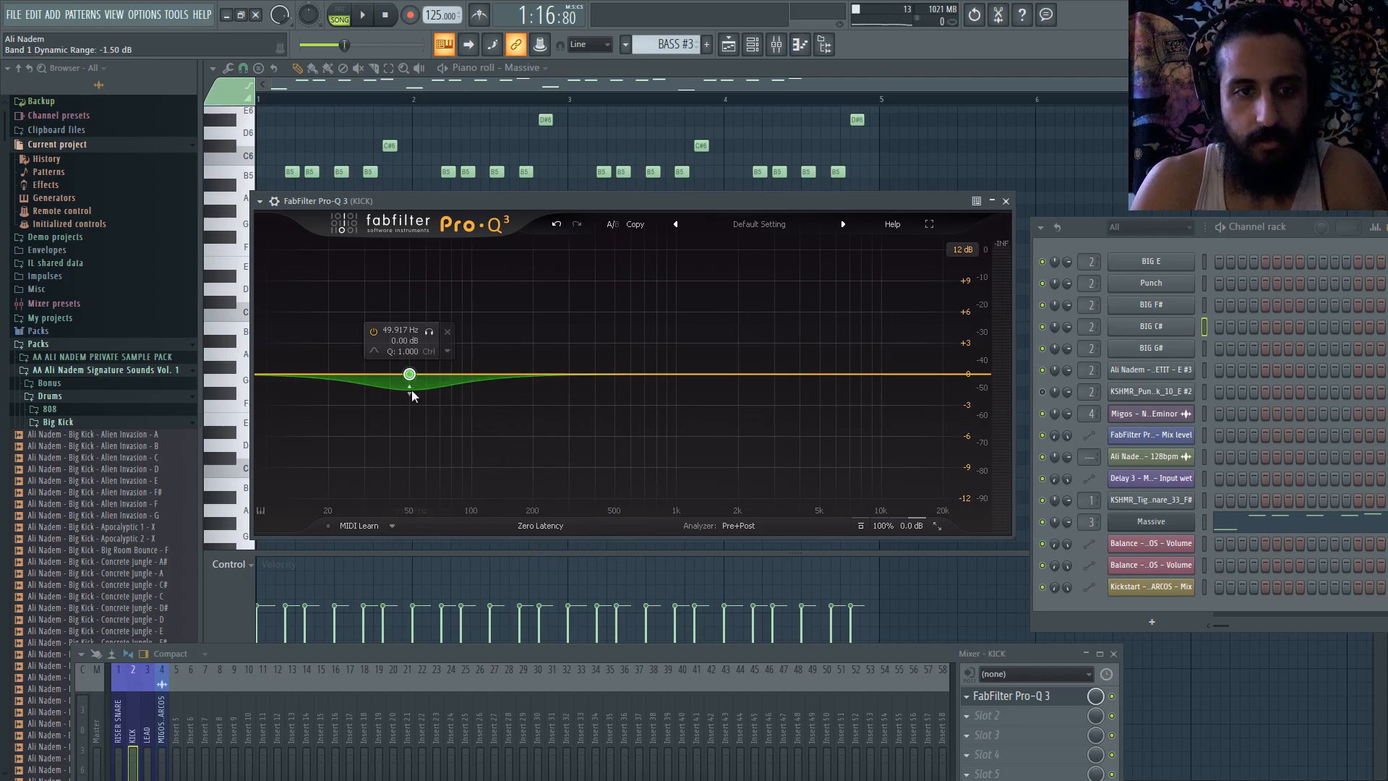
left_click_drag(410, 394, 446, 383)
key("space")
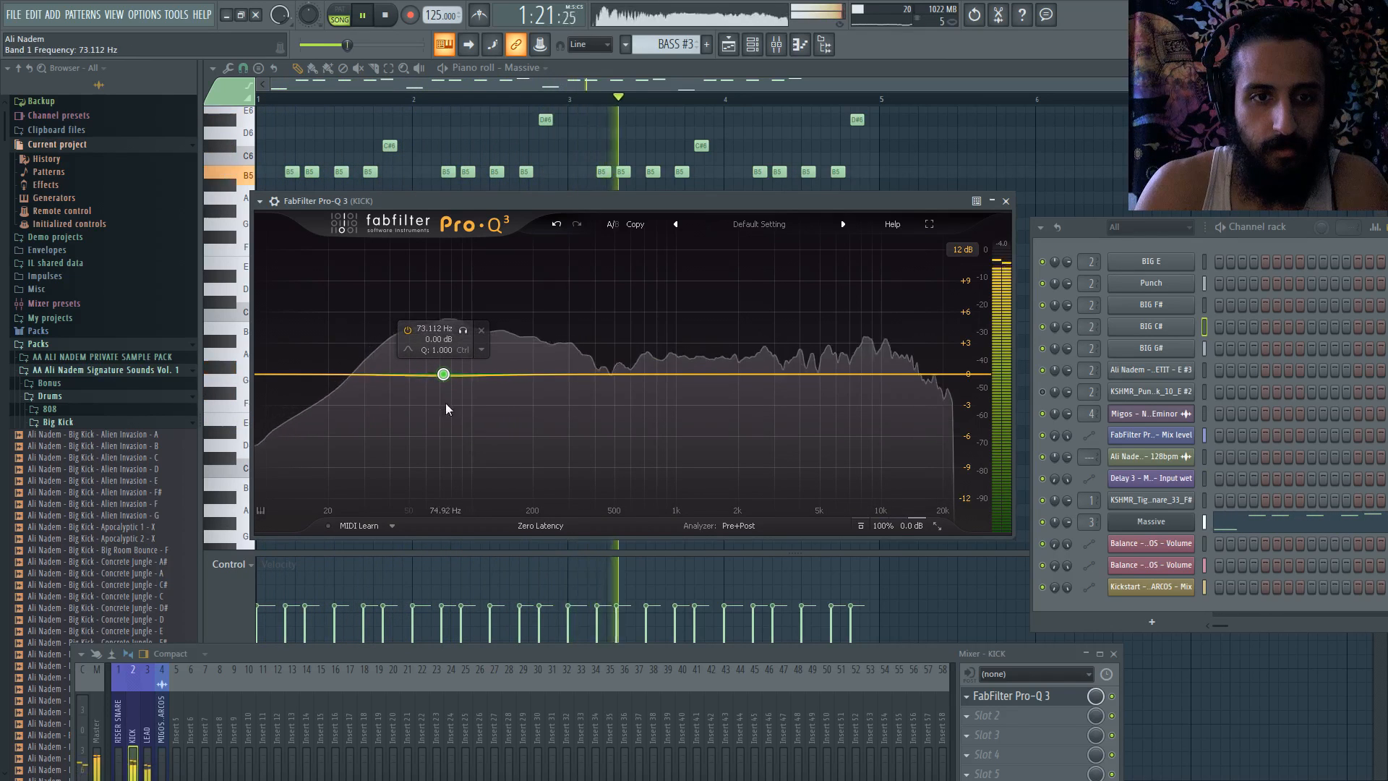
- Move the dynamic EQ band to about 48.7 Hz, set its dynamic range to about -0.45 dB and its gain to 0 dB
left_click_drag(446, 384, 408, 383)
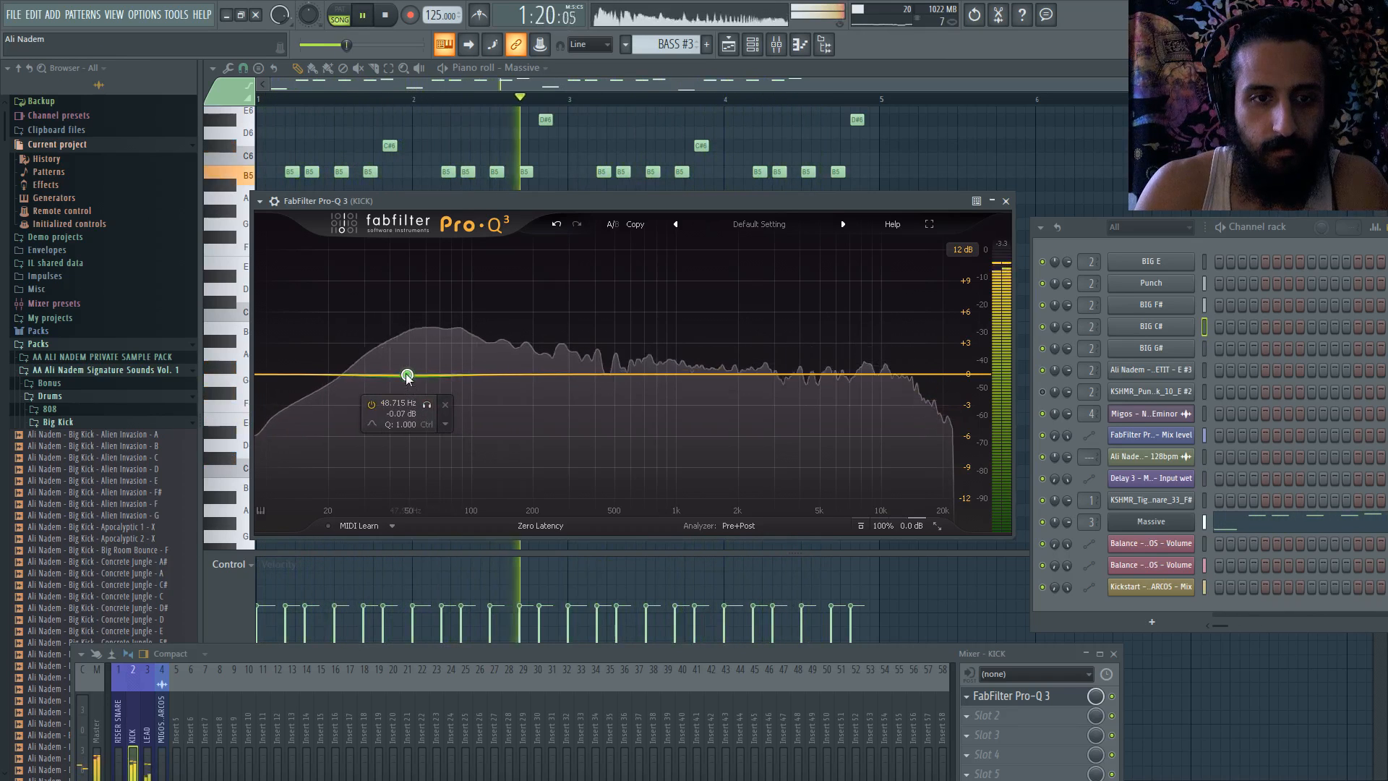
right_click(407, 376)
left_click(388, 396)
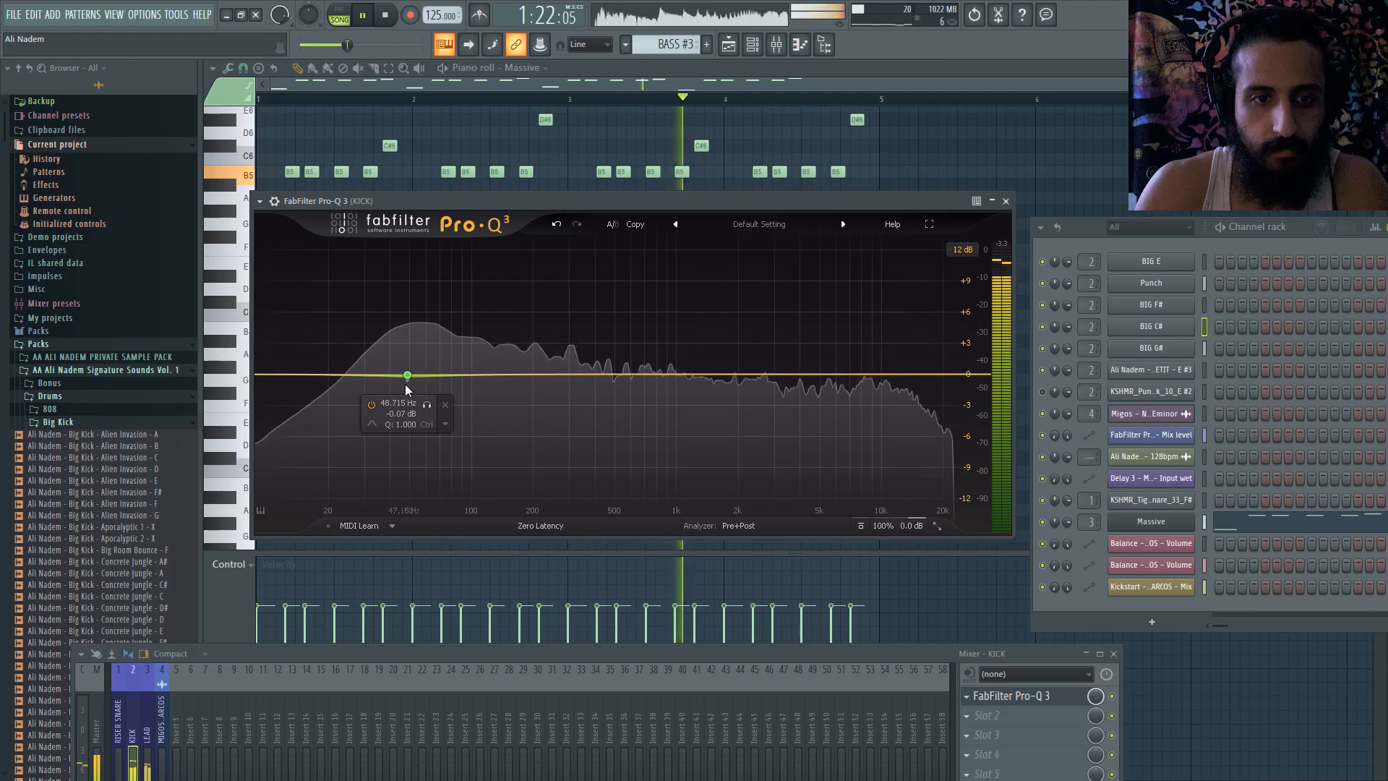
mouse_move(406, 384)
left_mouse_down()
mouse_move(409, 447)
mouse_move(408, 388)
left_mouse_up()
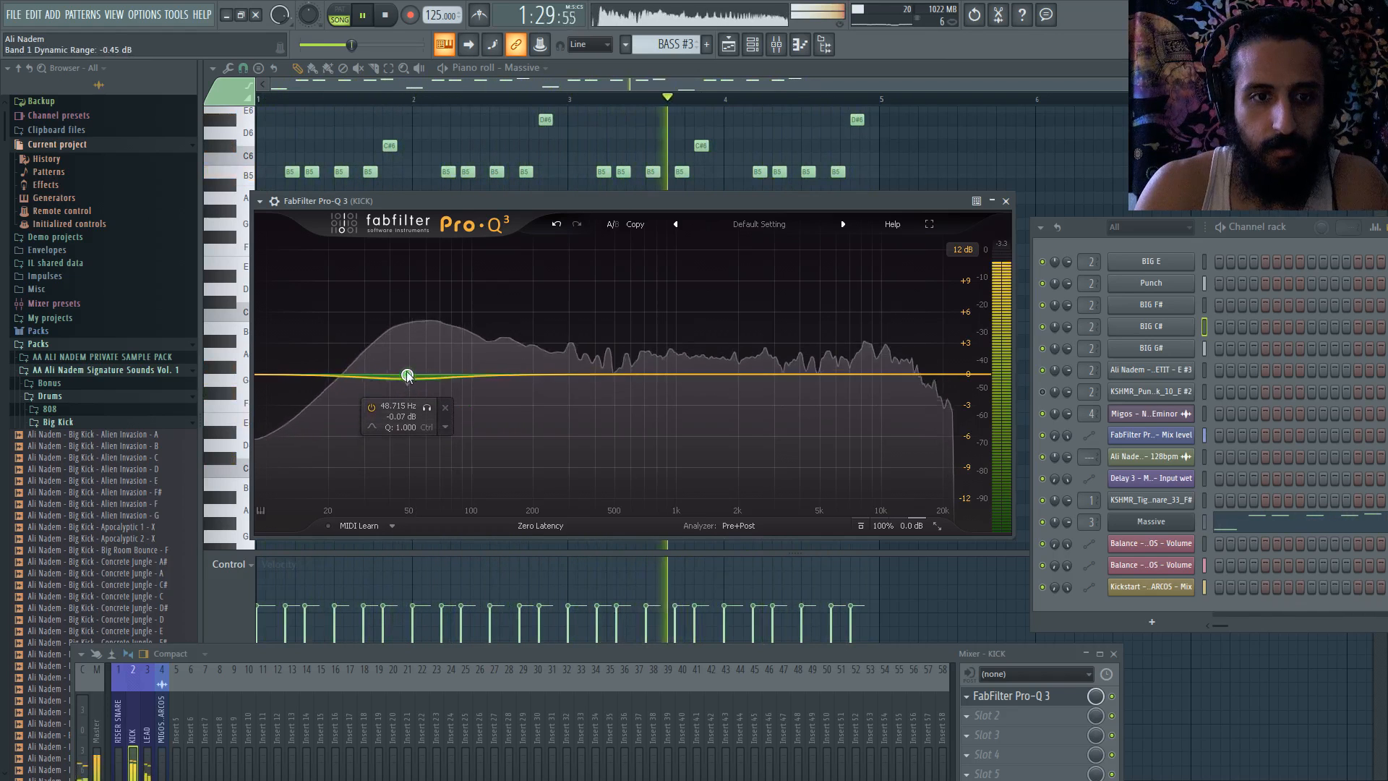
double_click(402, 417)
type("0")
key("Return")
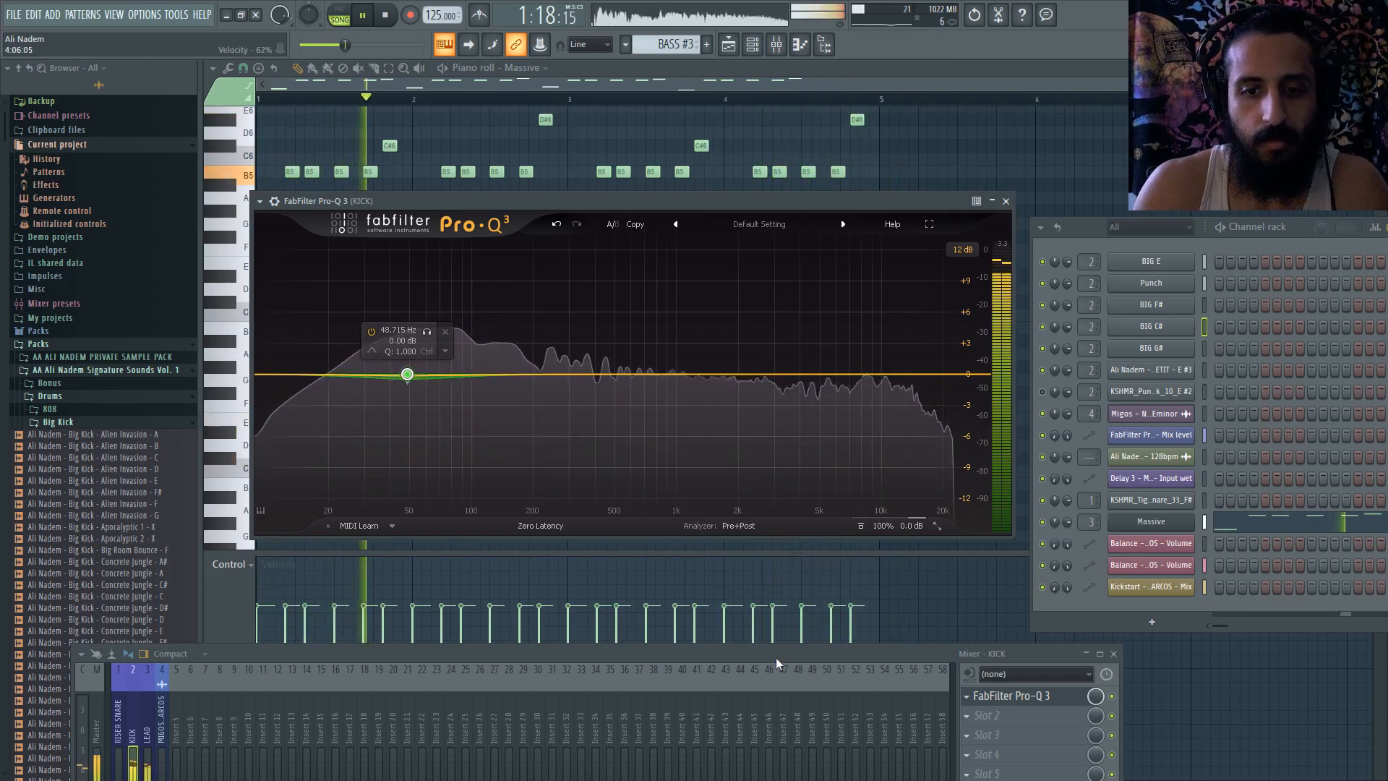
- Open the TSAR-1R Reverb on the LEAD mixer track and lower its predelay to 6 ms
left_click_drag(775, 657, 730, 474)
left_click(1158, 523)
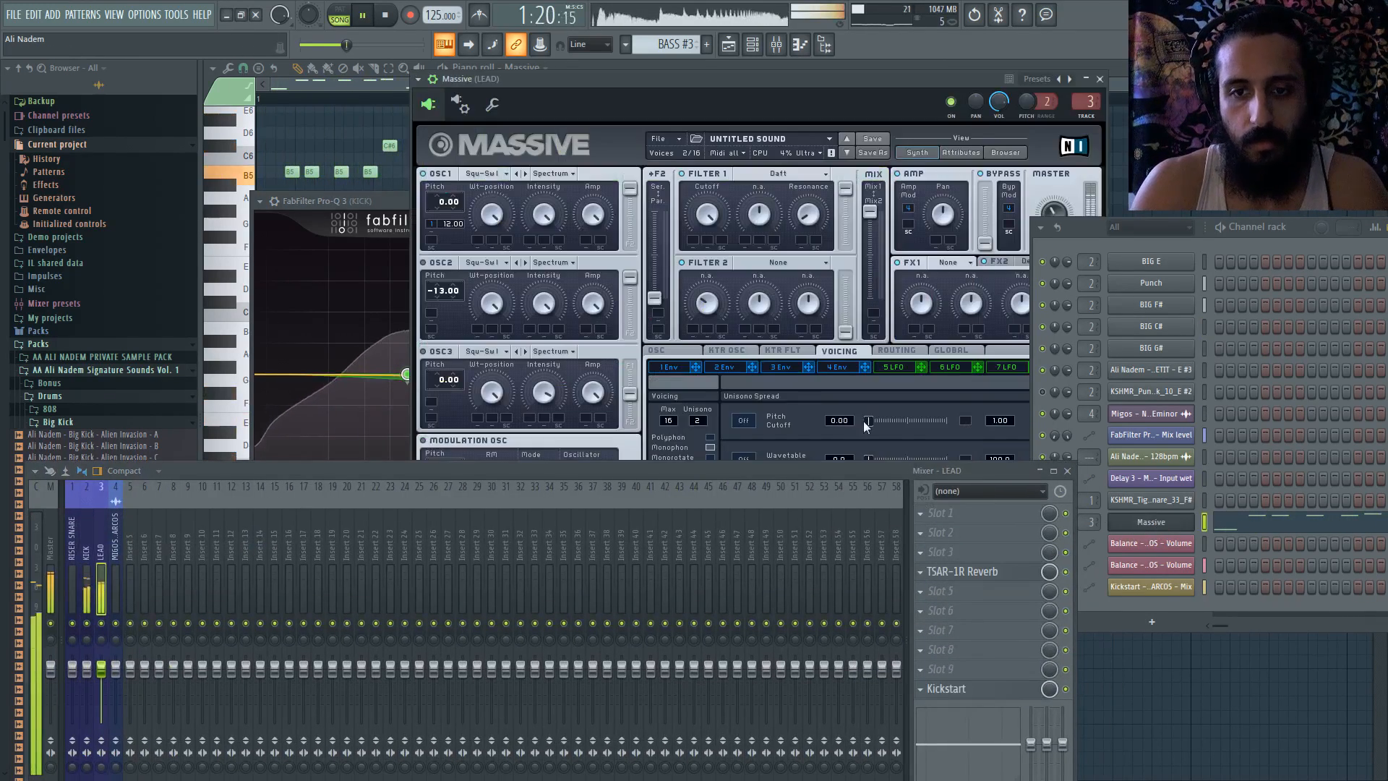
left_click(969, 570)
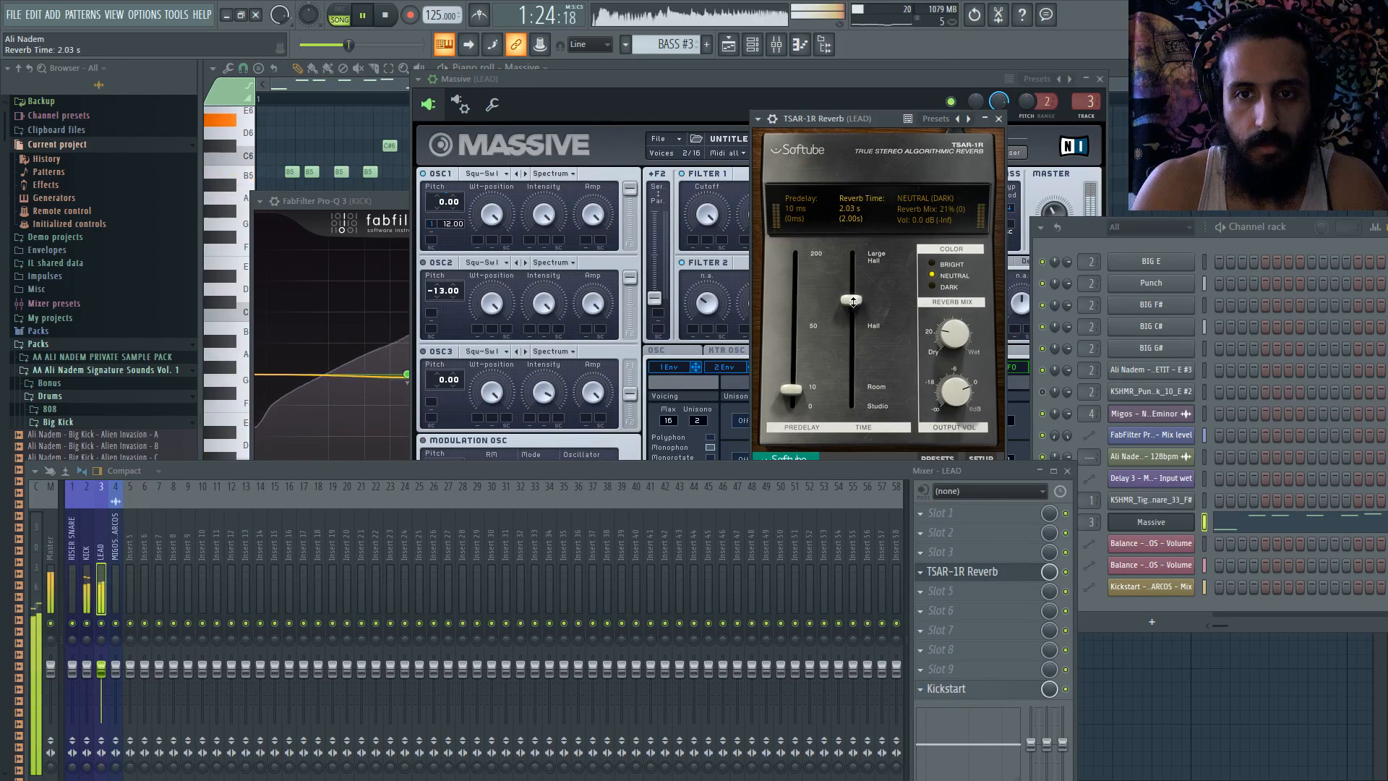
left_click_drag(788, 393, 791, 396)
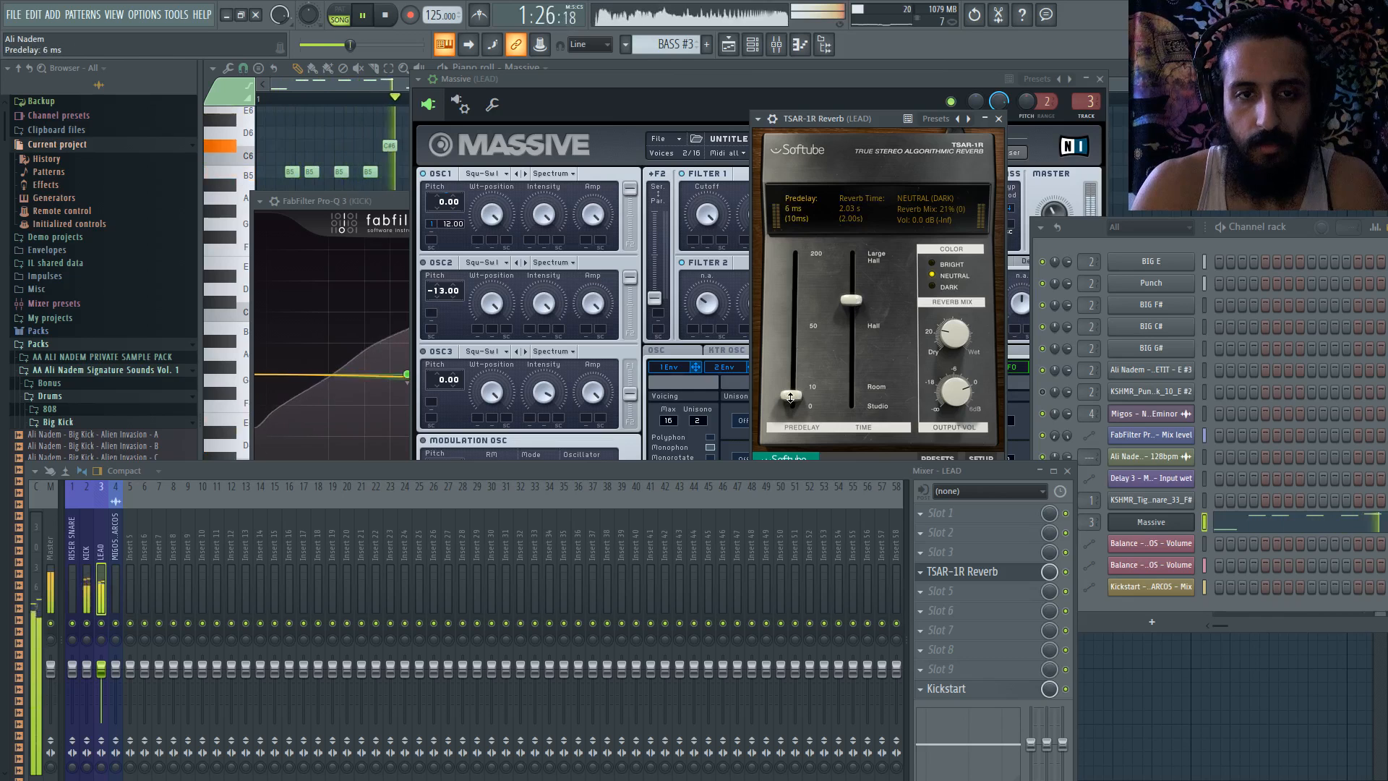
- Close the plugin windows and bring the BASS #3 notes back into view in the piano roll
left_click_drag(596, 80, 547, 345)
left_click(565, 86)
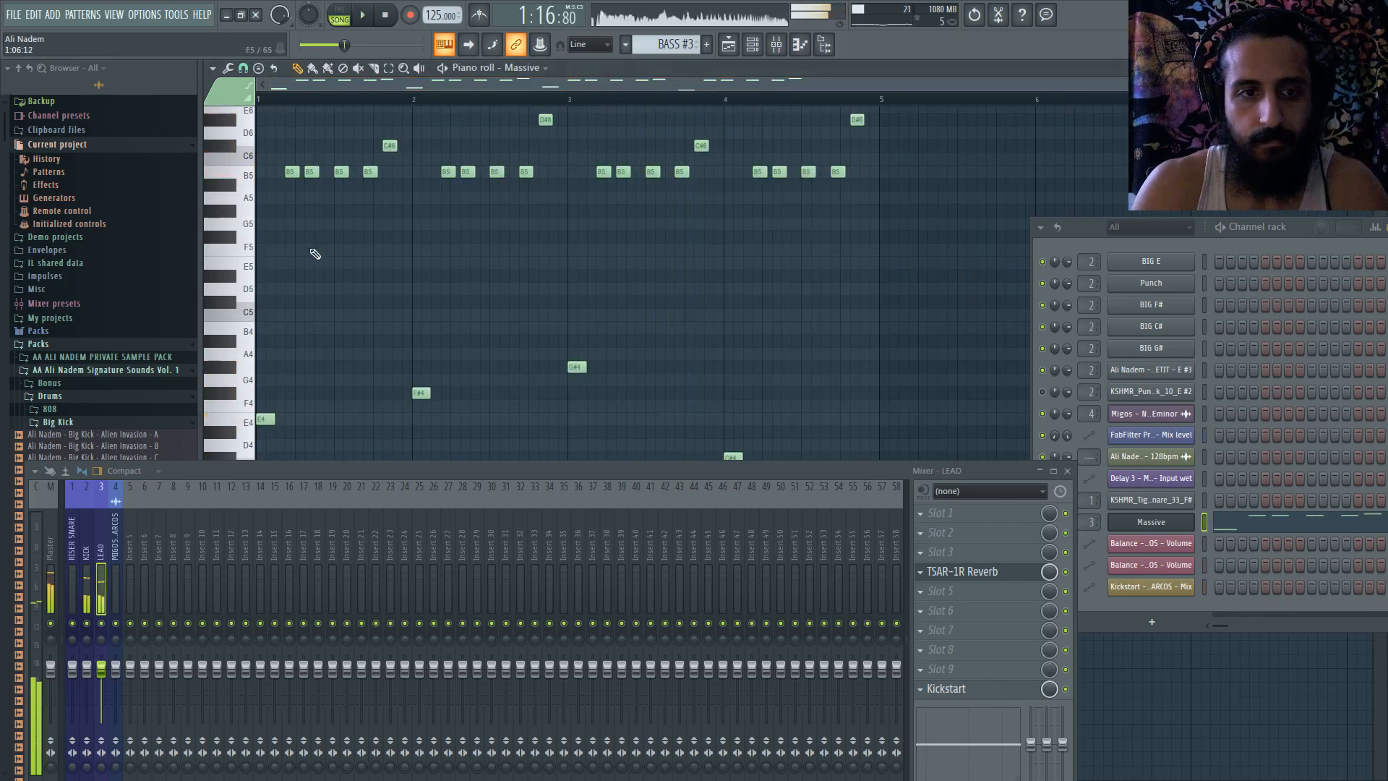
scroll(317, 253, "down", 1)
scroll(318, 253, "up", 7)
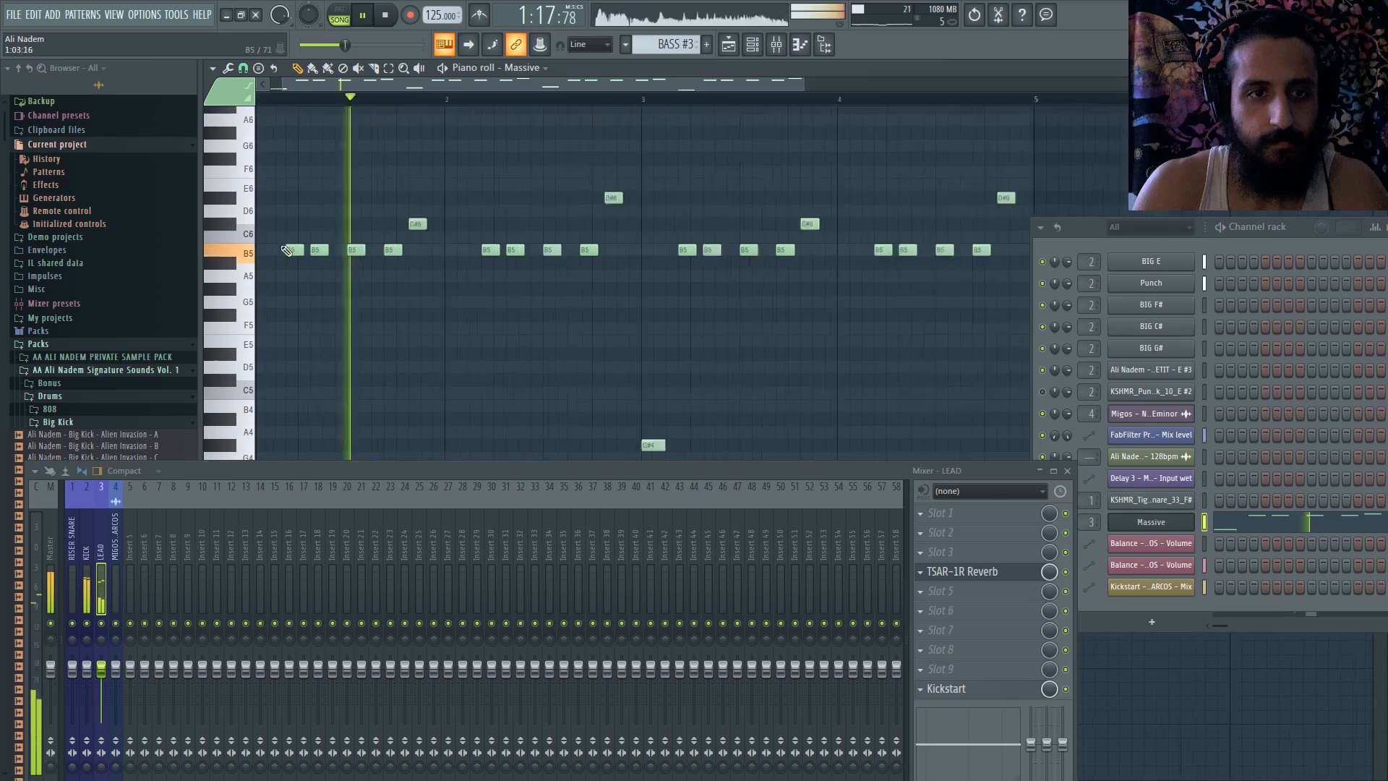
- Open the lead's Massive synth, return OSC1's pitch to 0.00 after trying 7.00, and set OSC2's pitch to -12.00
left_click(1148, 524)
left_click_drag(642, 469, 672, 641)
left_click_drag(584, 340, 528, 86)
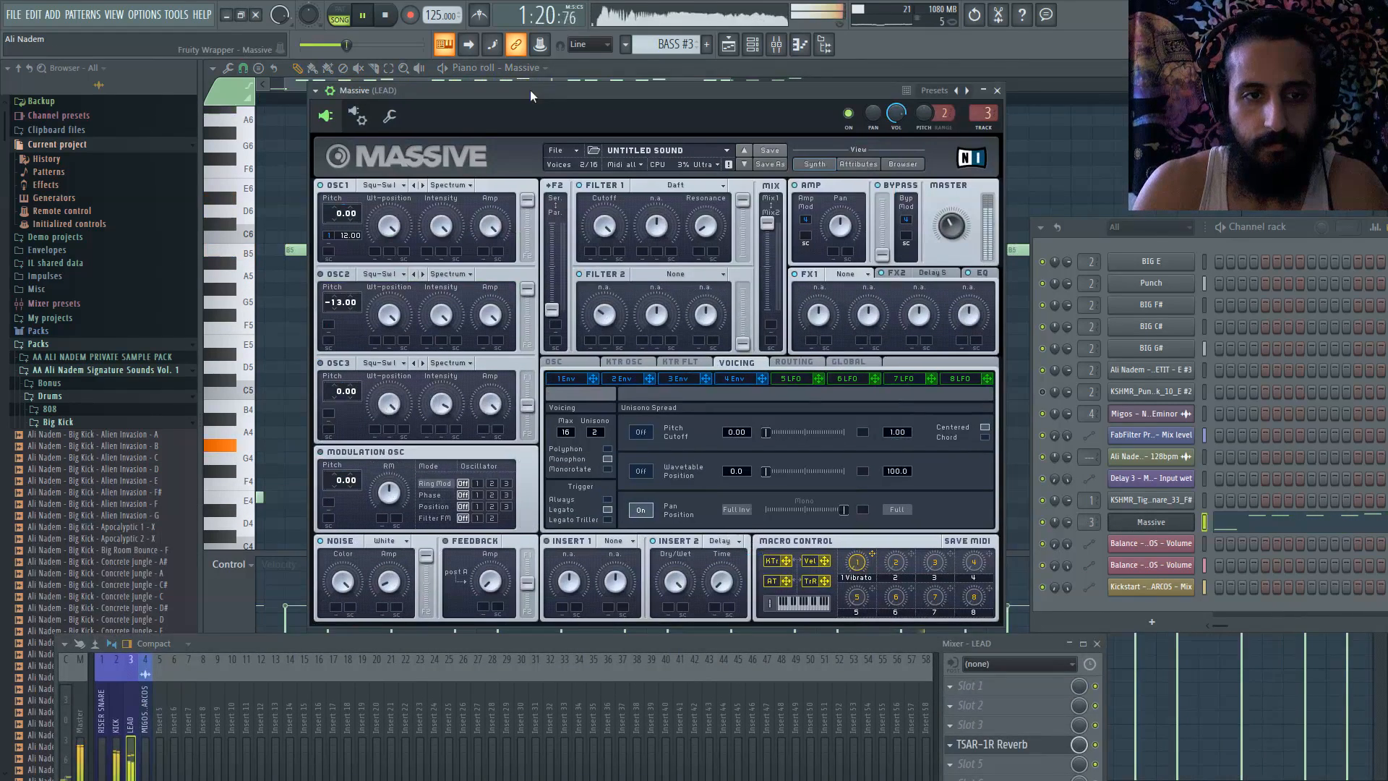
left_click_drag(341, 213, 346, 207)
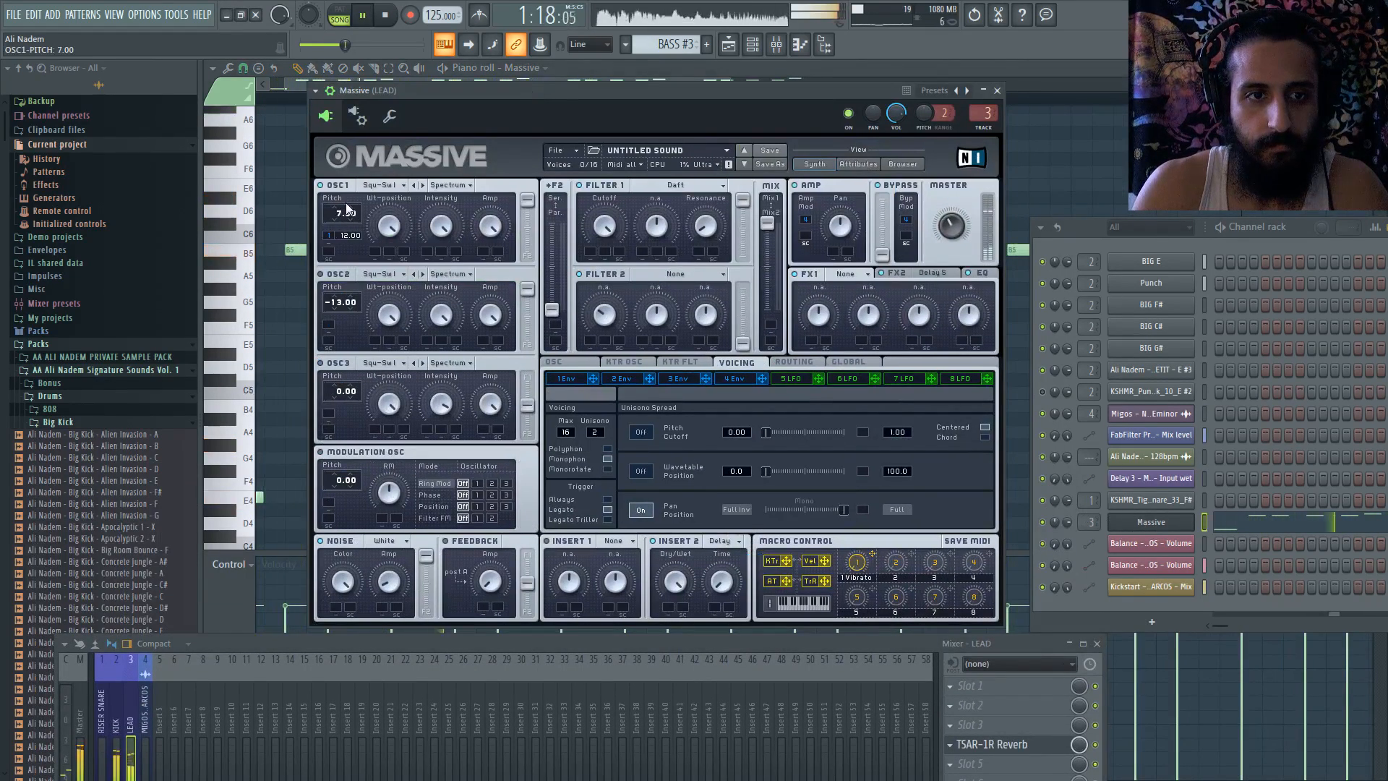
double_click(336, 212)
left_click(341, 275)
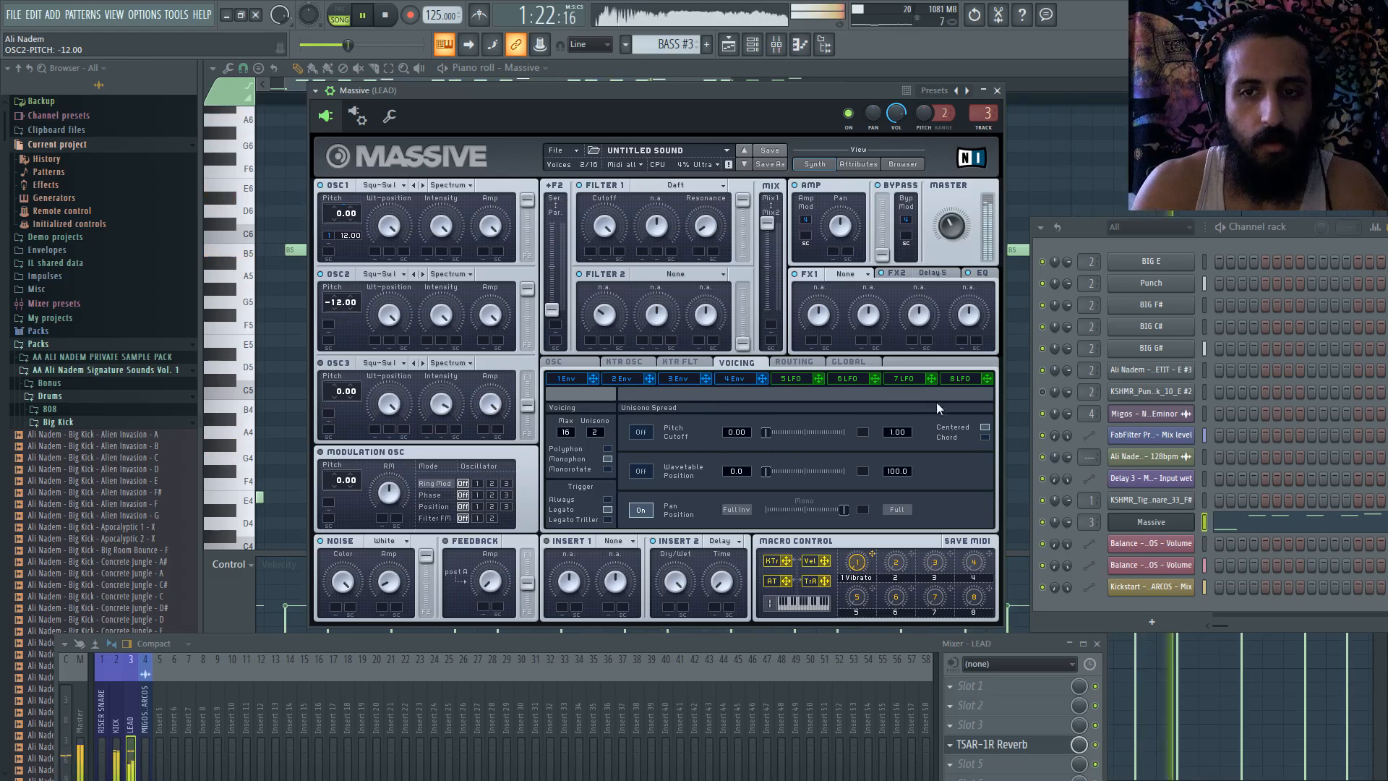
- Add FabFilter Pro-Q 2 to the LEAD track's first effect slot with a 24 dB/oct low cut at about 40 Hz
left_click(970, 685)
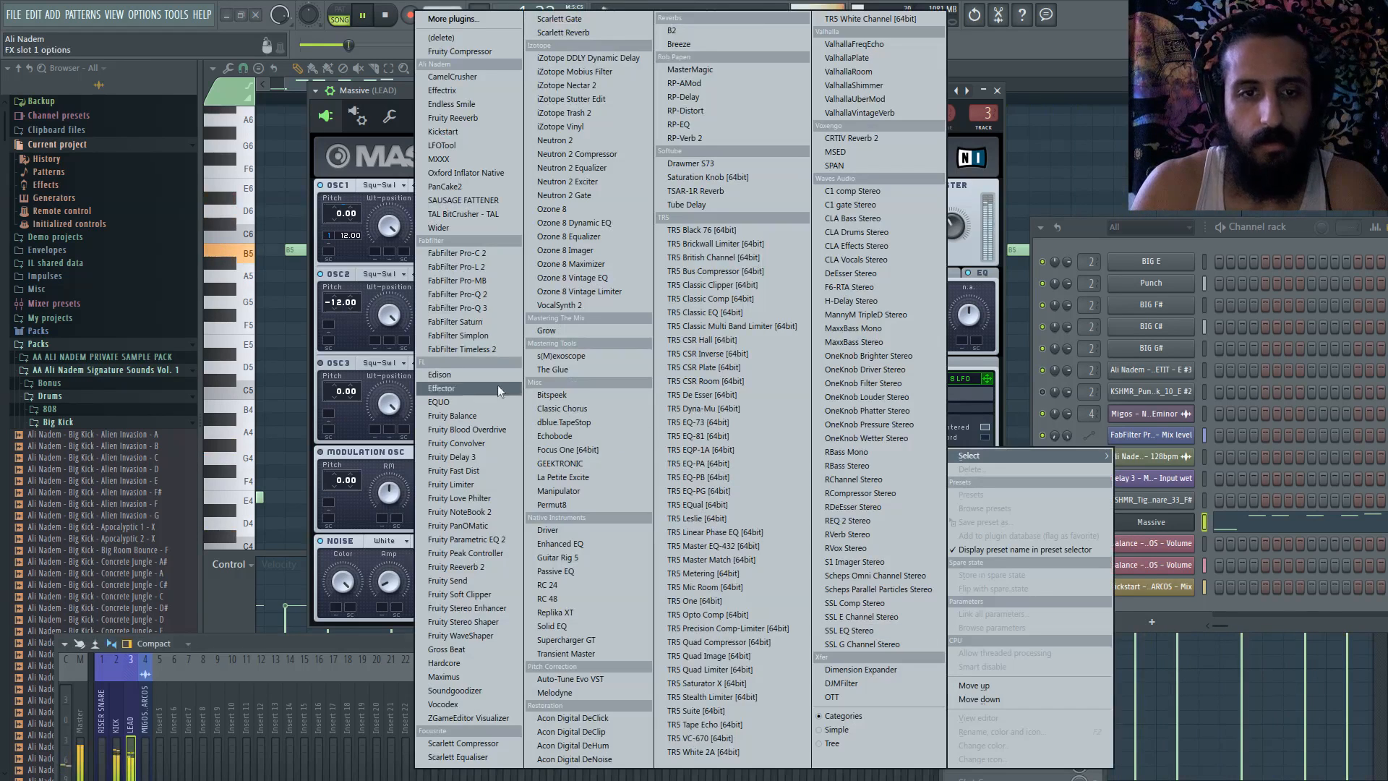
left_click(453, 294)
double_click(428, 281)
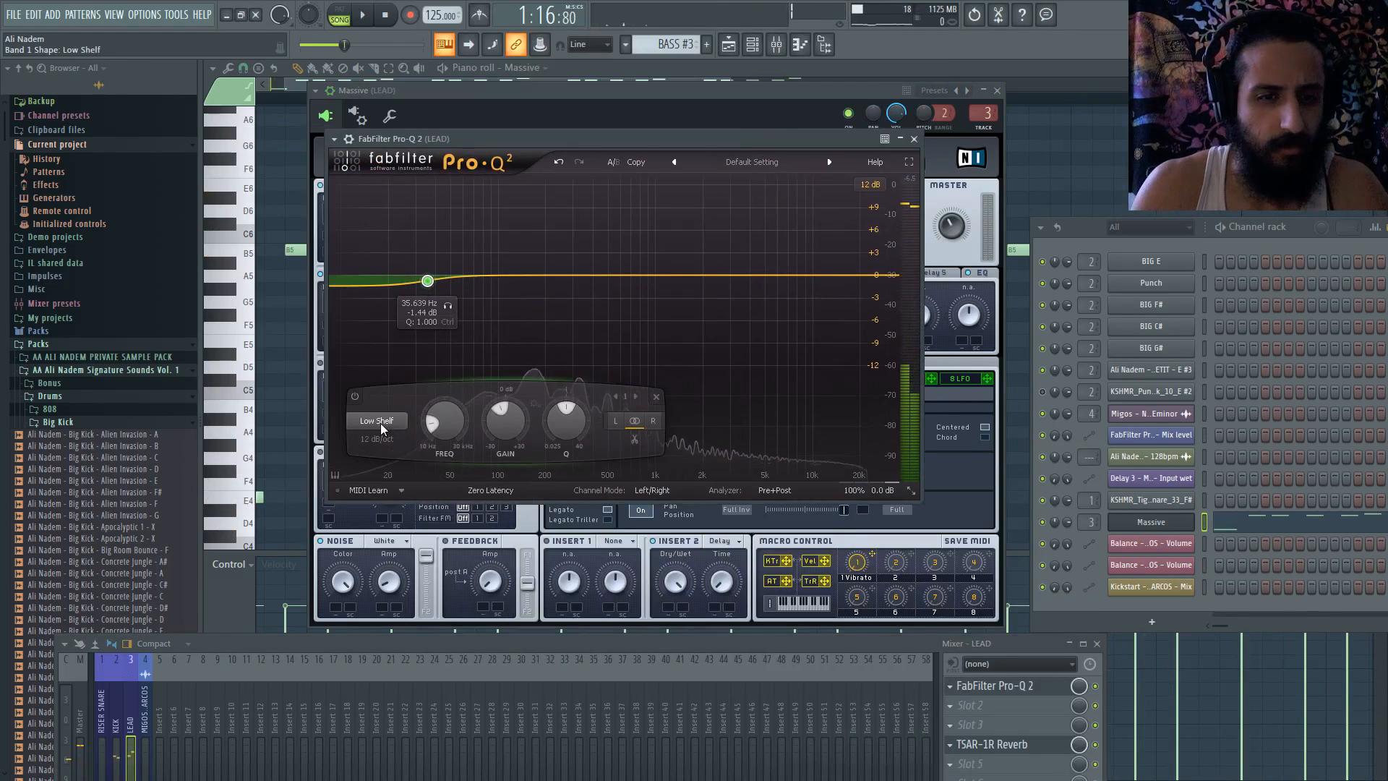
scroll(380, 425, "up", 1)
scroll(379, 440, "up", 2)
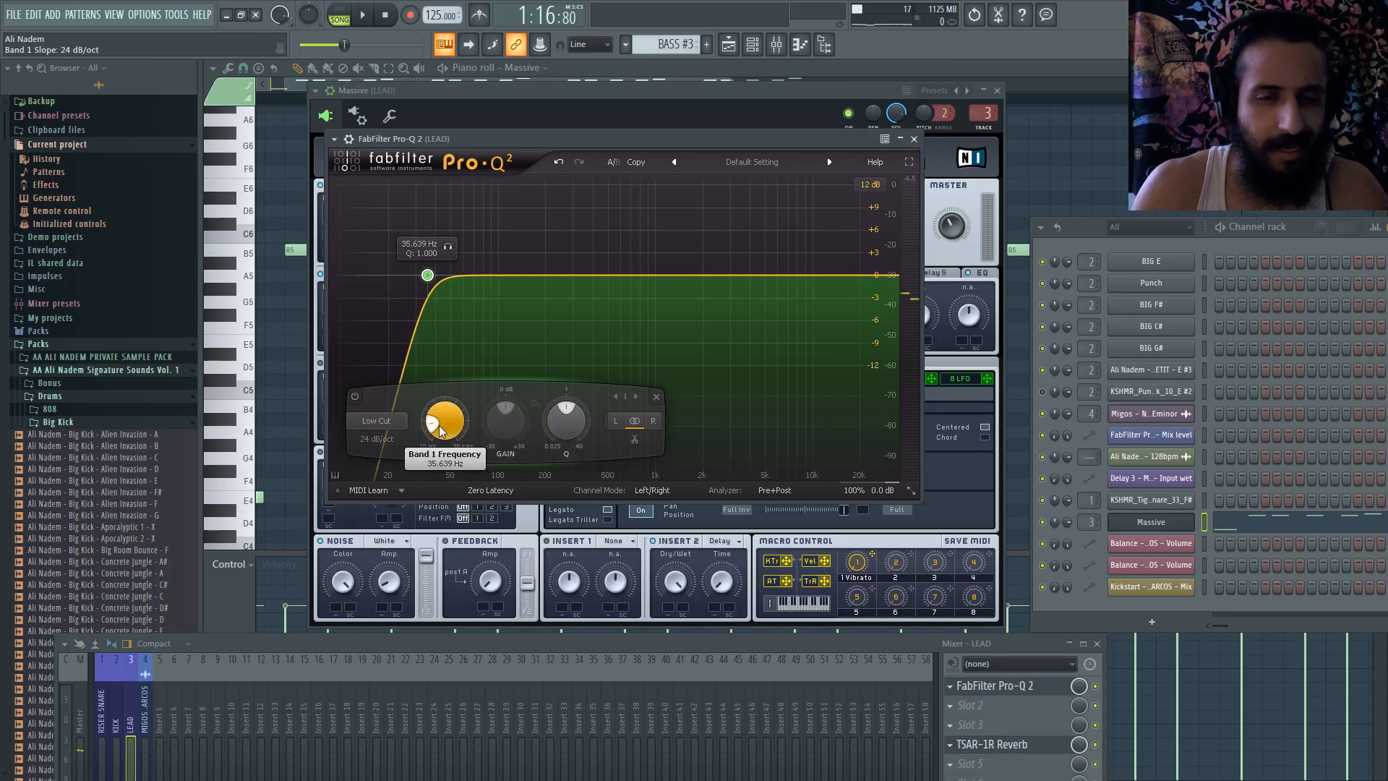
left_click_drag(439, 425, 448, 386)
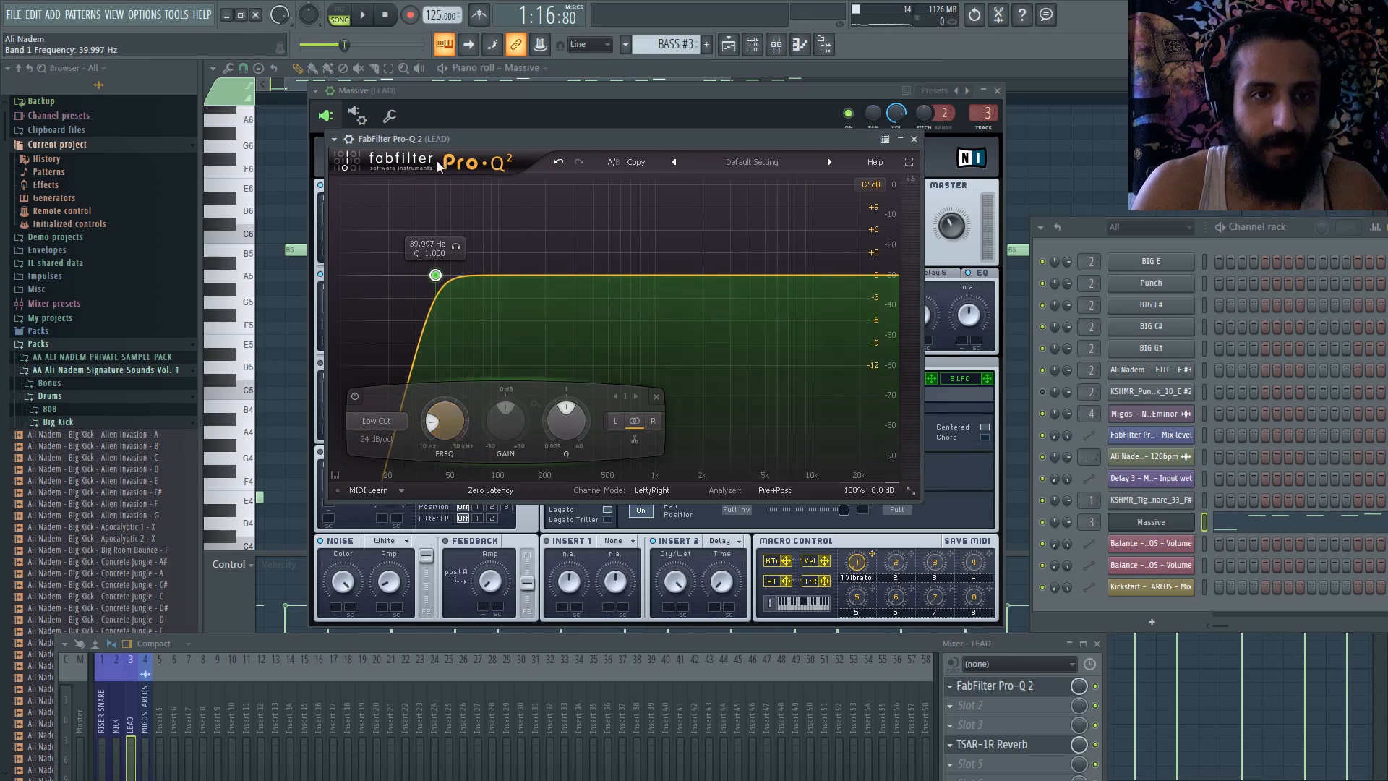
- Start playback and raise the lead's low-cut frequency to somewhat above 100 Hz
left_click_drag(461, 141, 410, 148)
key("space")
mouse_move(452, 430)
left_mouse_down()
mouse_move(450, 462)
mouse_move(463, 372)
mouse_move(462, 412)
left_mouse_up()
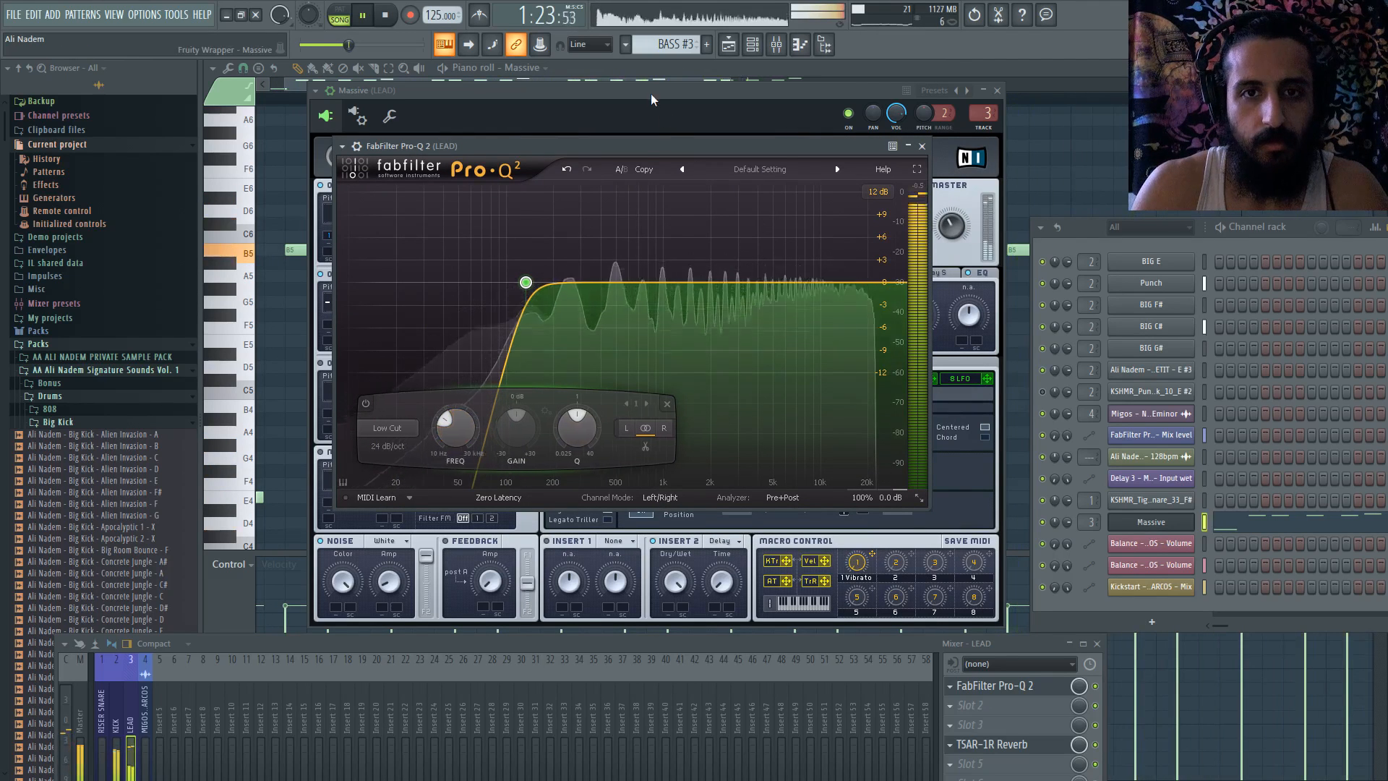
- Check the KICK and LEAD mixer tracks and lower Massive's master volume to 33
left_click_drag(650, 93, 657, 93)
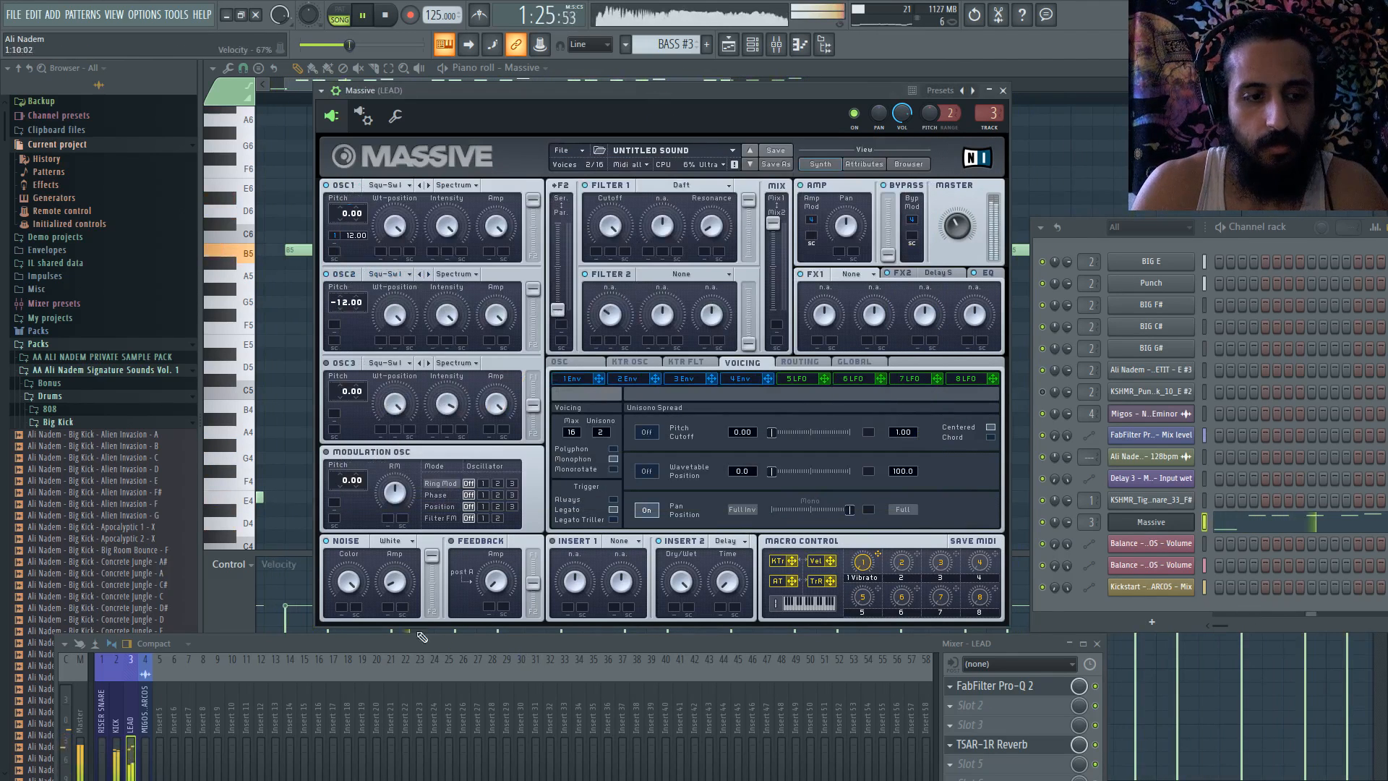
left_click_drag(422, 636, 393, 488)
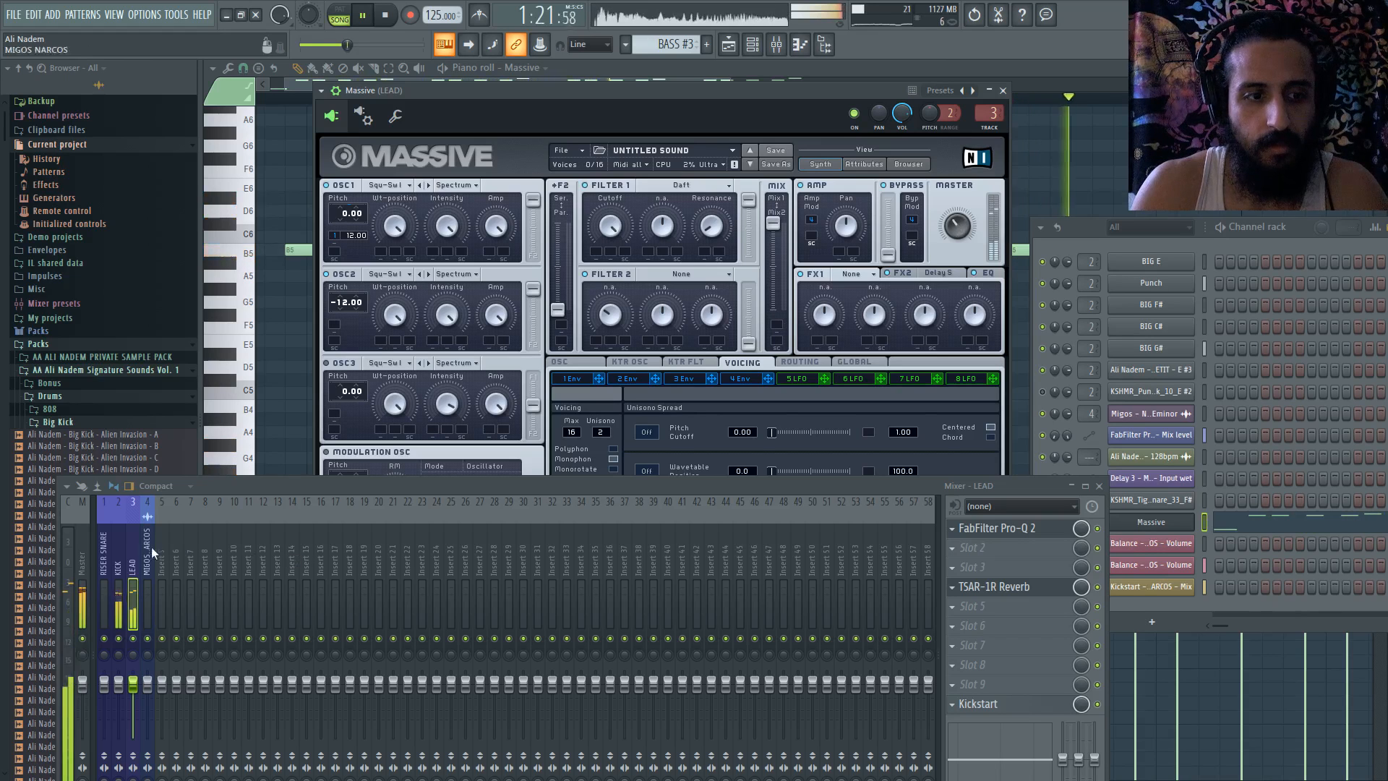
left_click(120, 546)
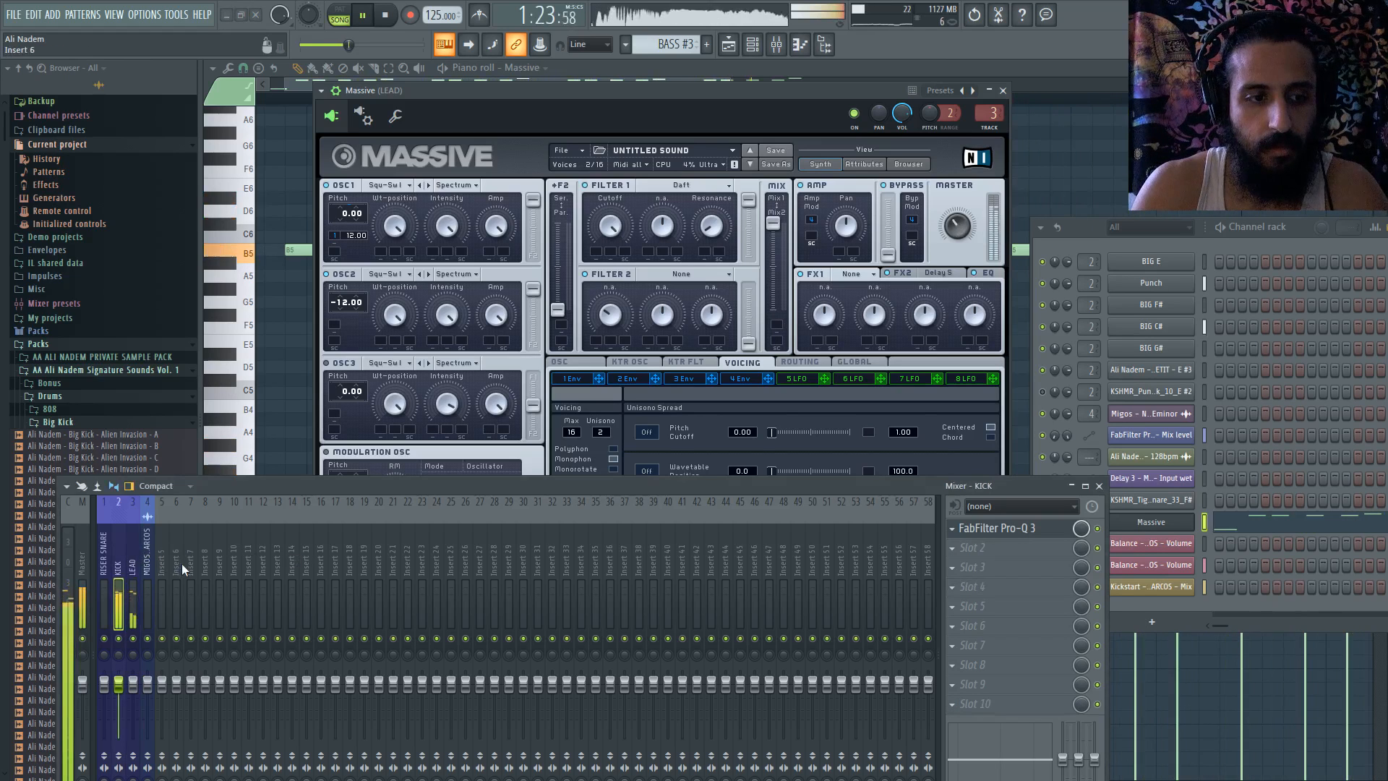
left_click(129, 564)
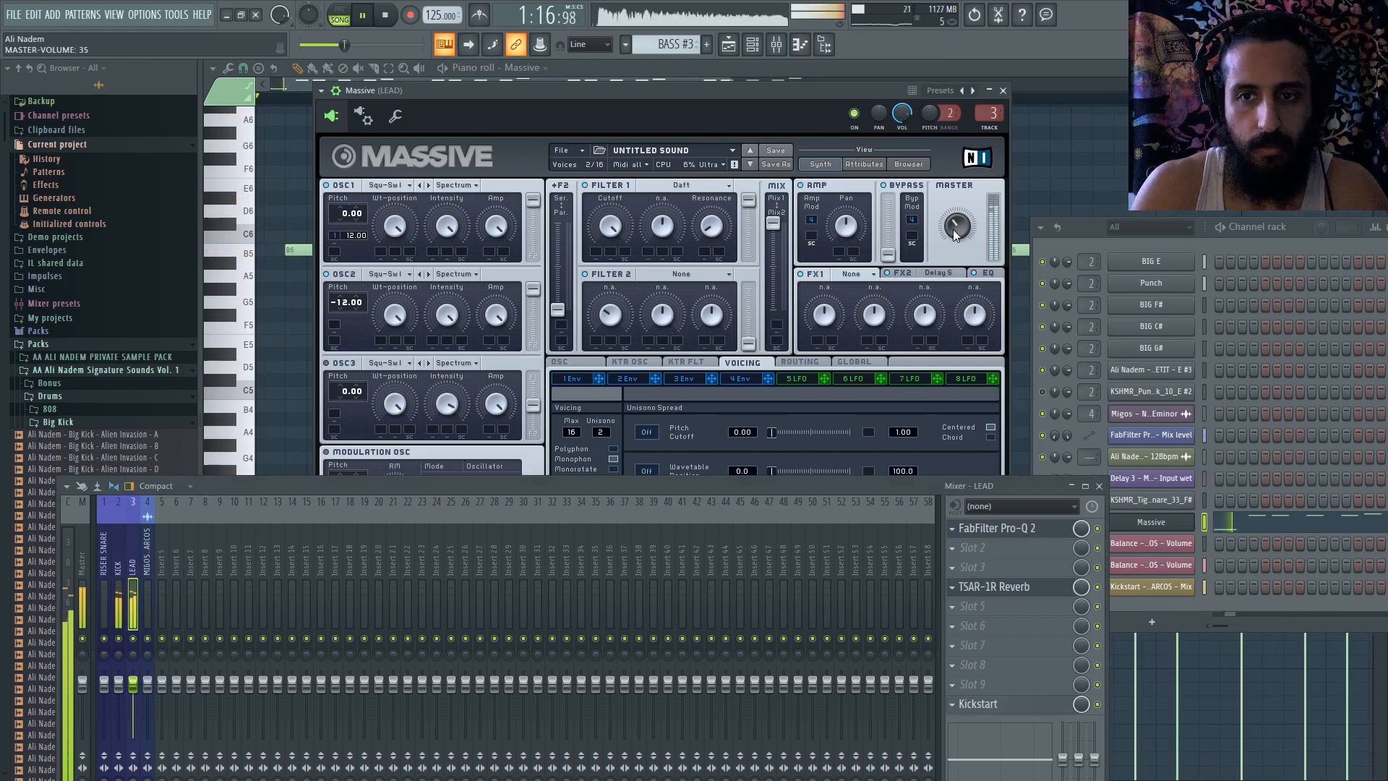
left_click_drag(953, 229, 952, 233)
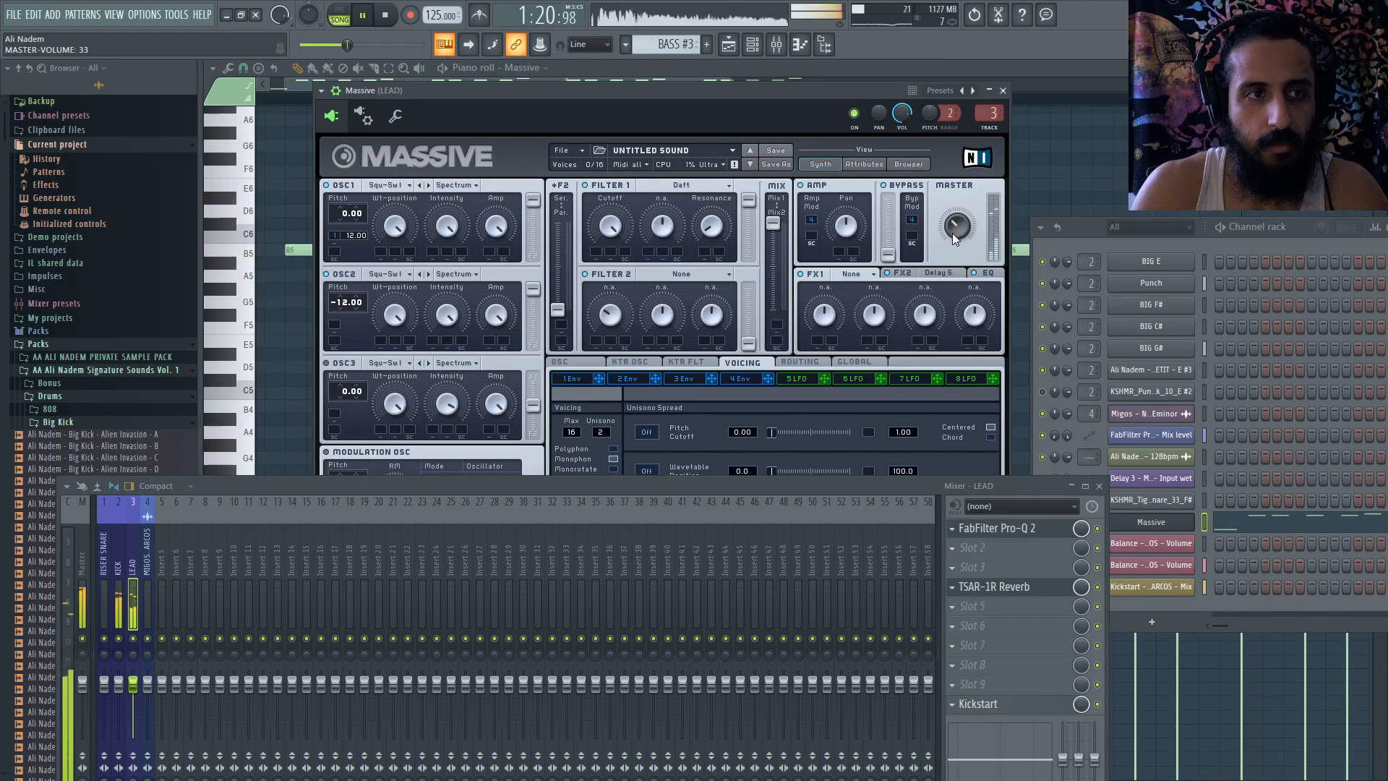
- Move the mixer out of the way, show Massive's oscillator settings page and close the synth window
left_click_drag(638, 491, 648, 670)
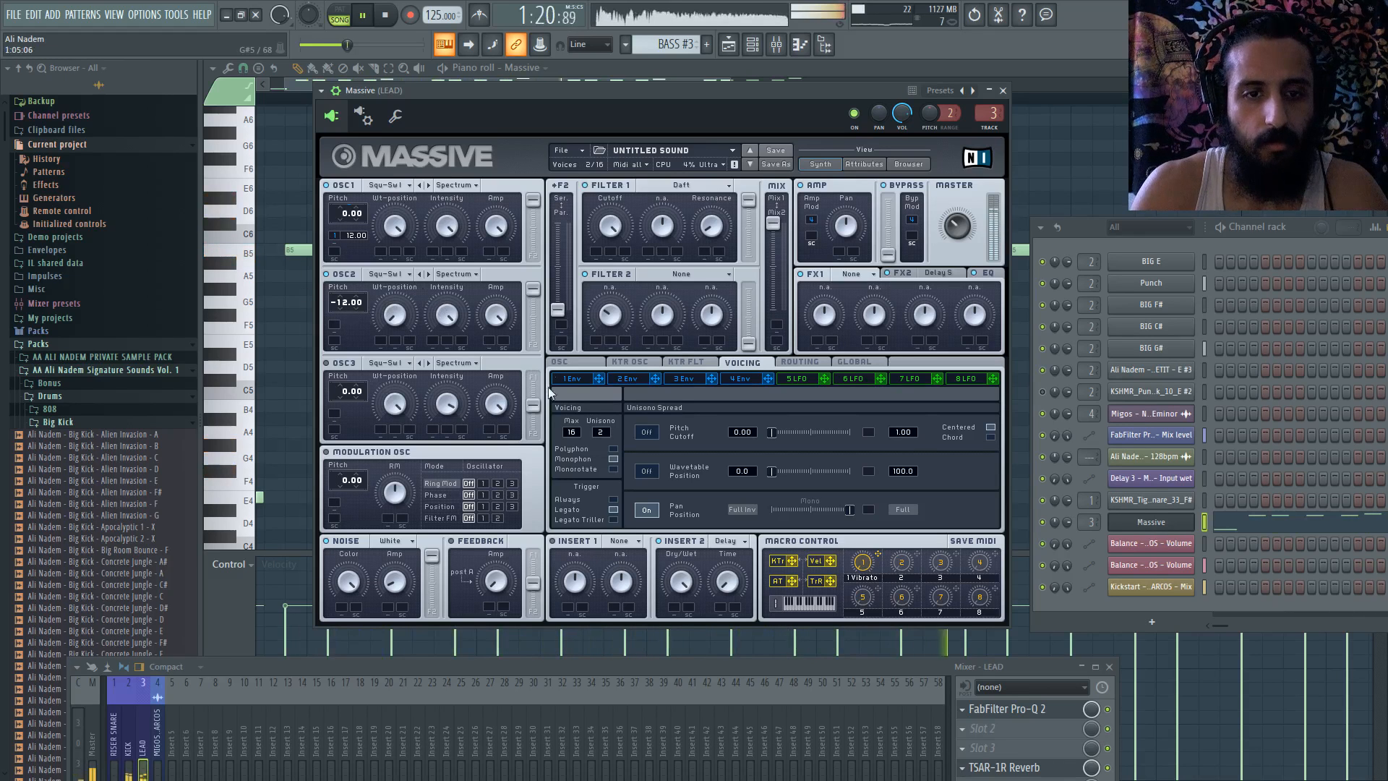
left_click(580, 363)
left_click(1003, 91)
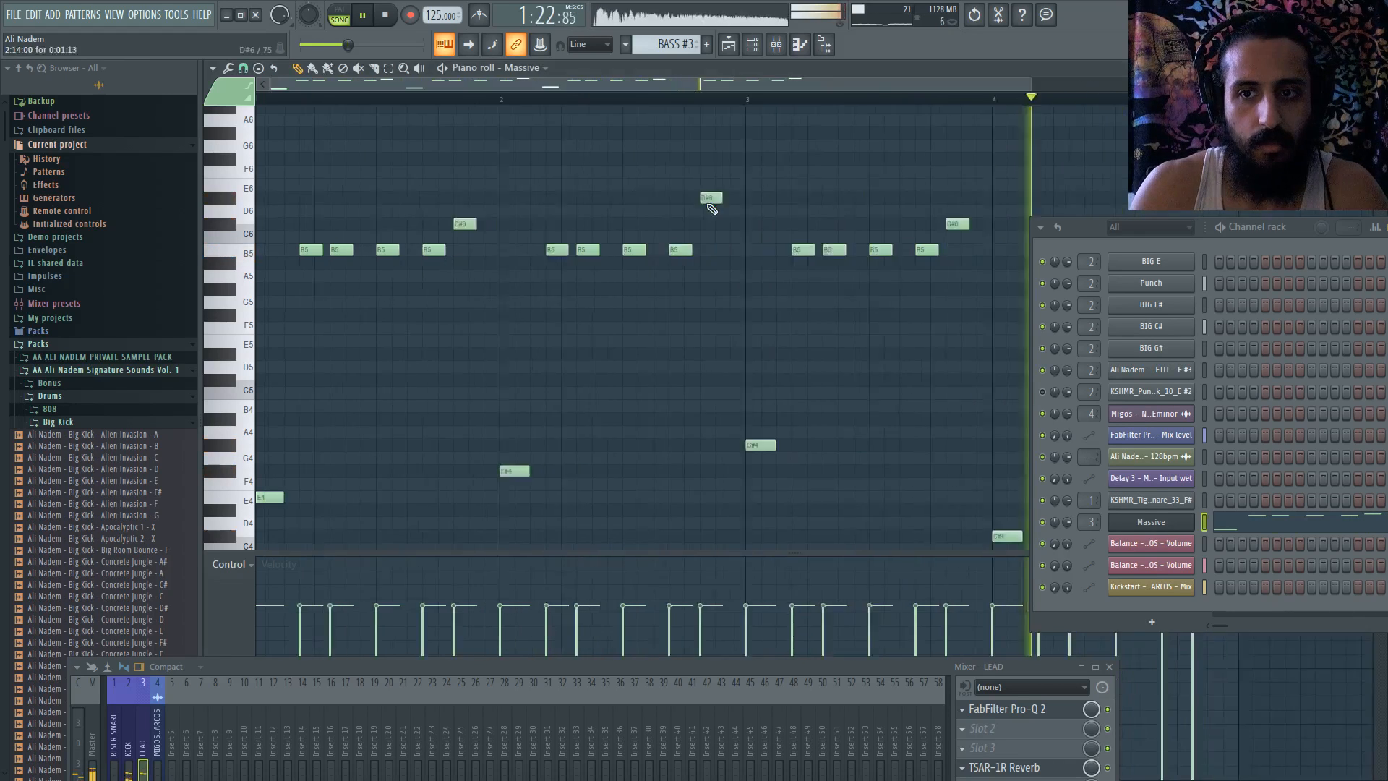
- Try the C#4 note at the start of bar 4 one octave higher and return it to C#4
scroll(694, 316, "down", 3)
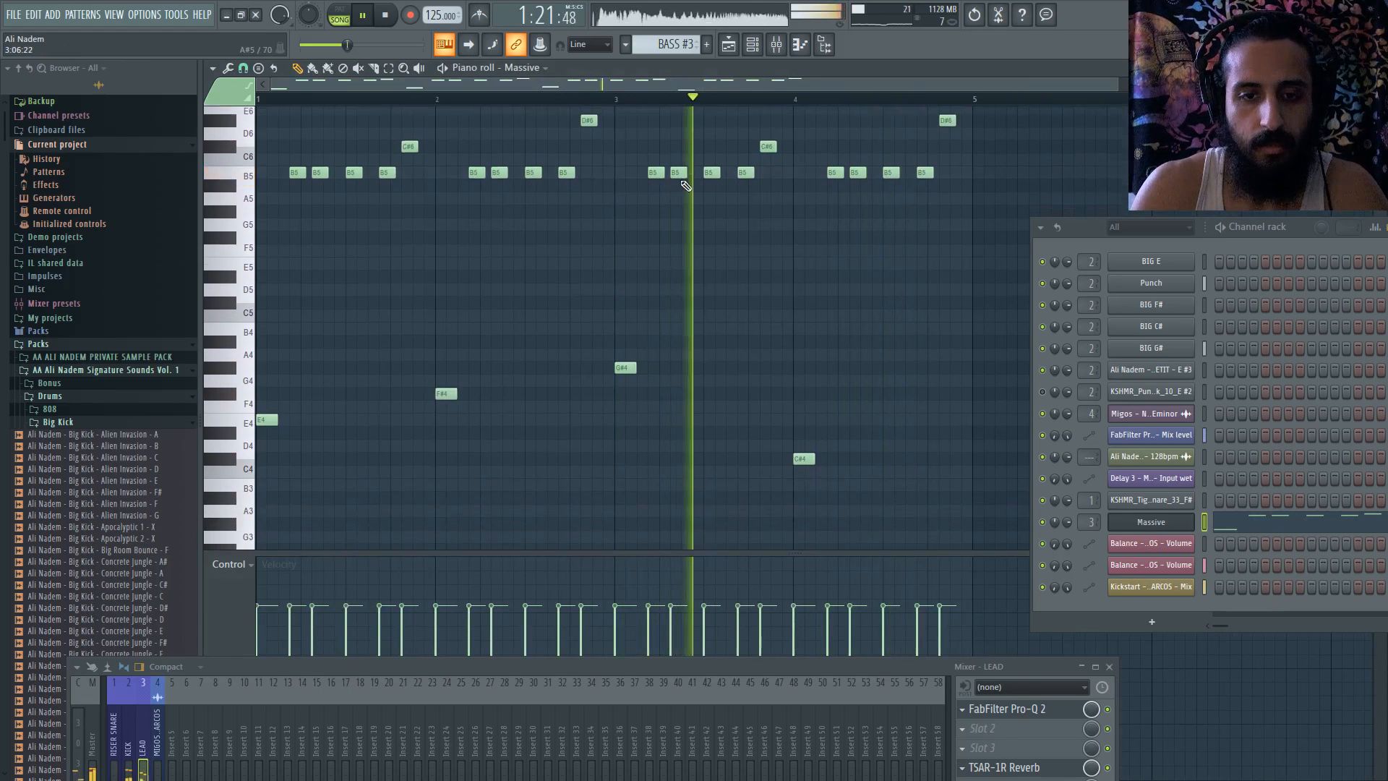
scroll(784, 328, "down", 2)
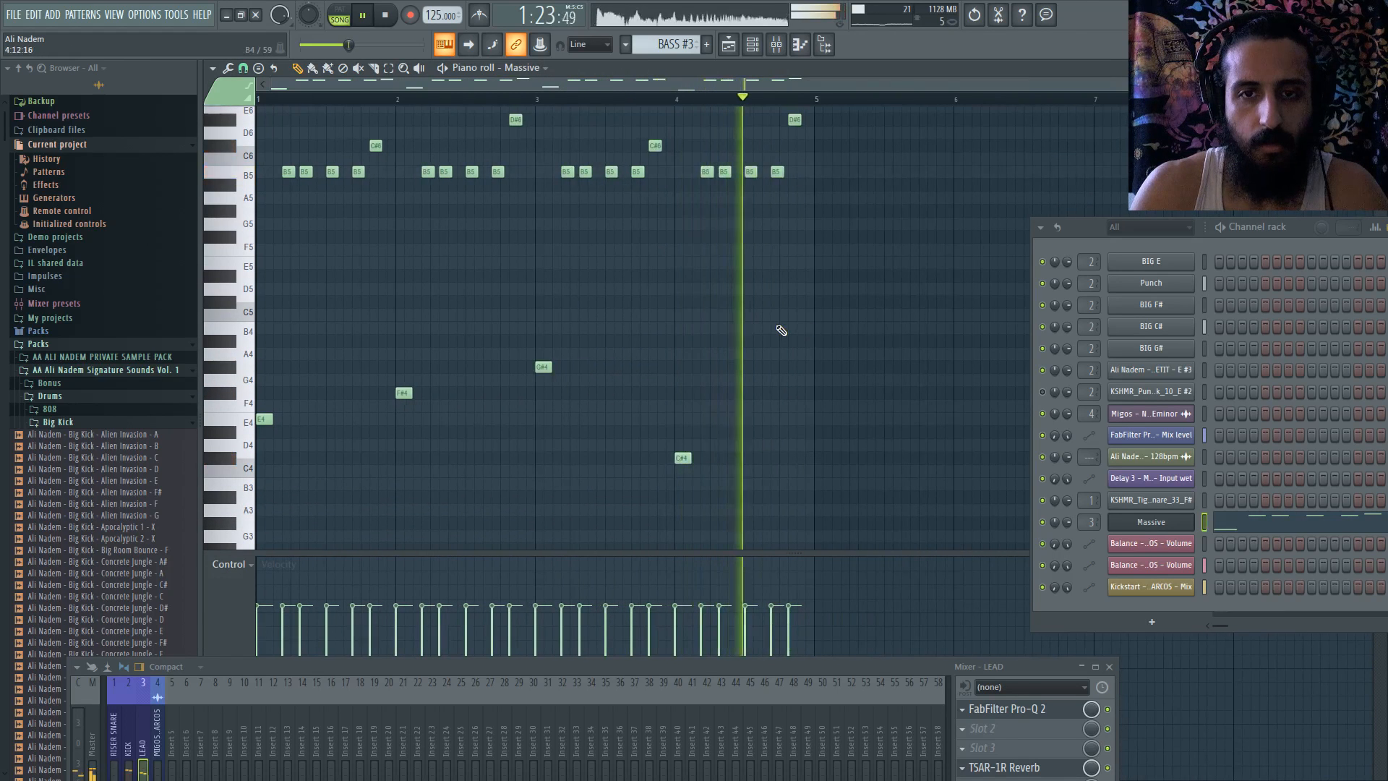
left_click(682, 458)
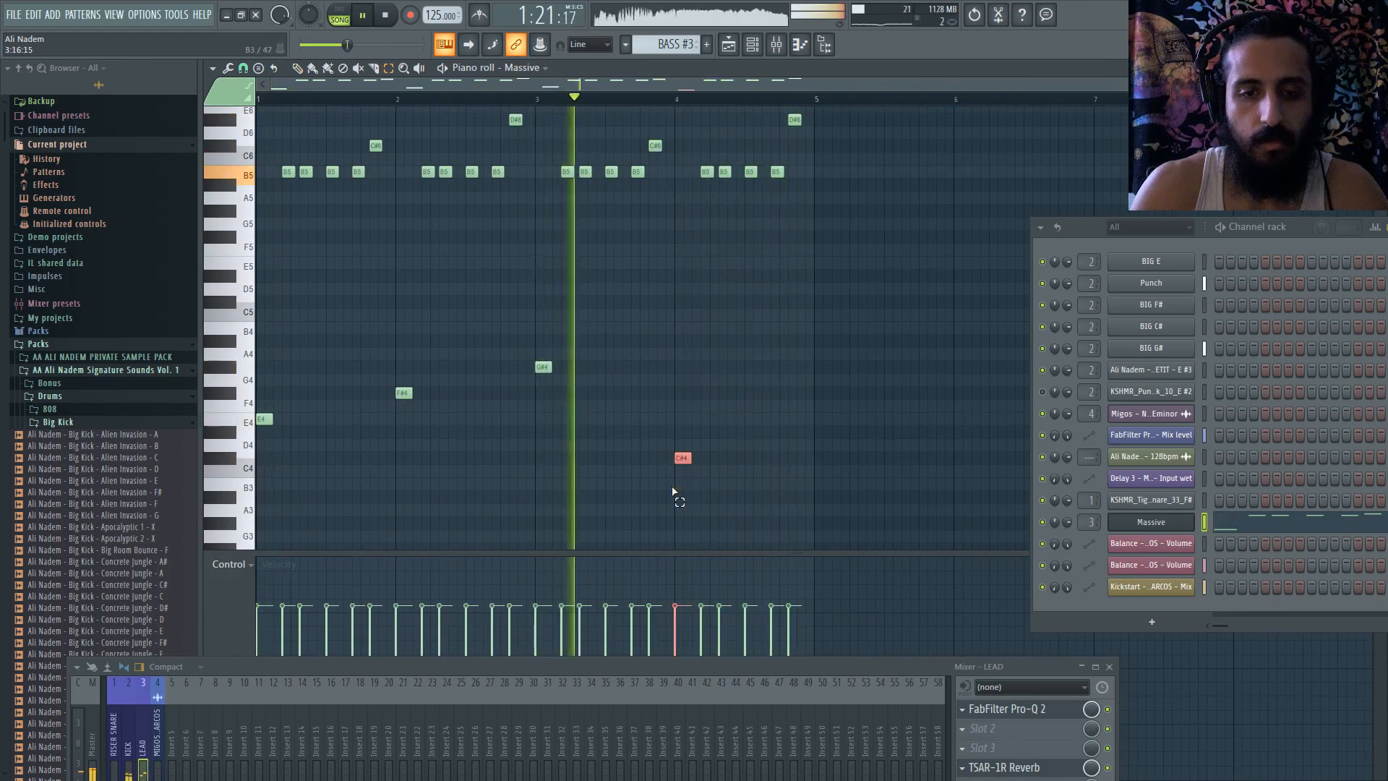
key("ctrl+Up")
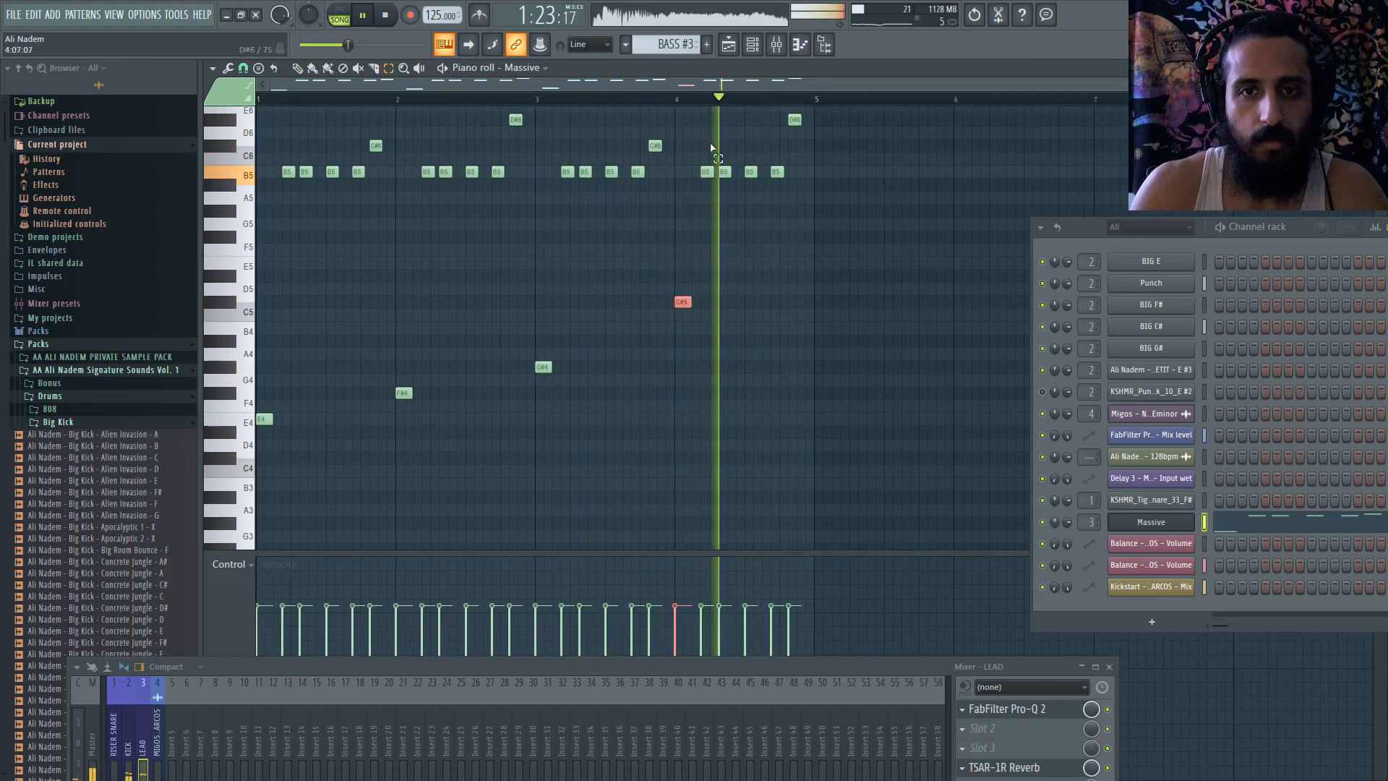
left_click(751, 45)
left_click(752, 44)
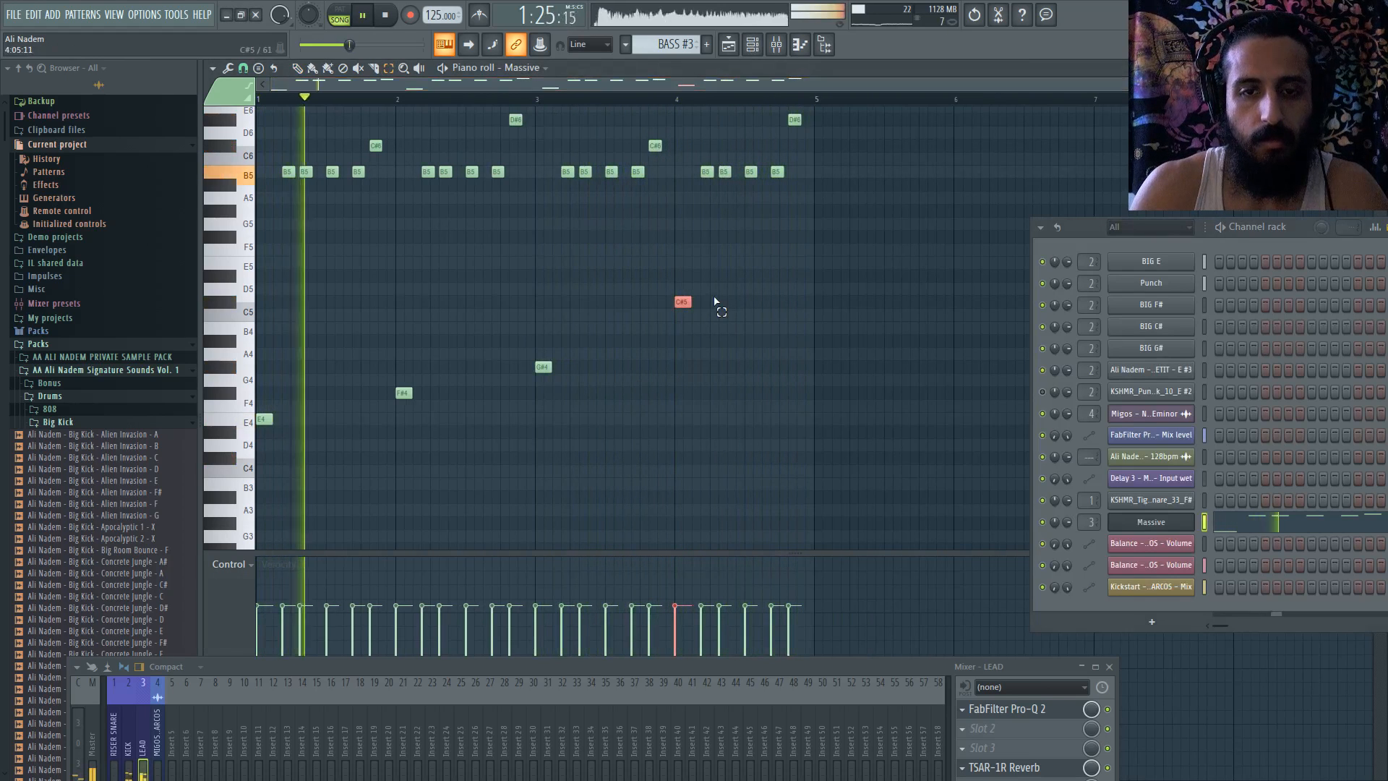
key("ctrl+Down")
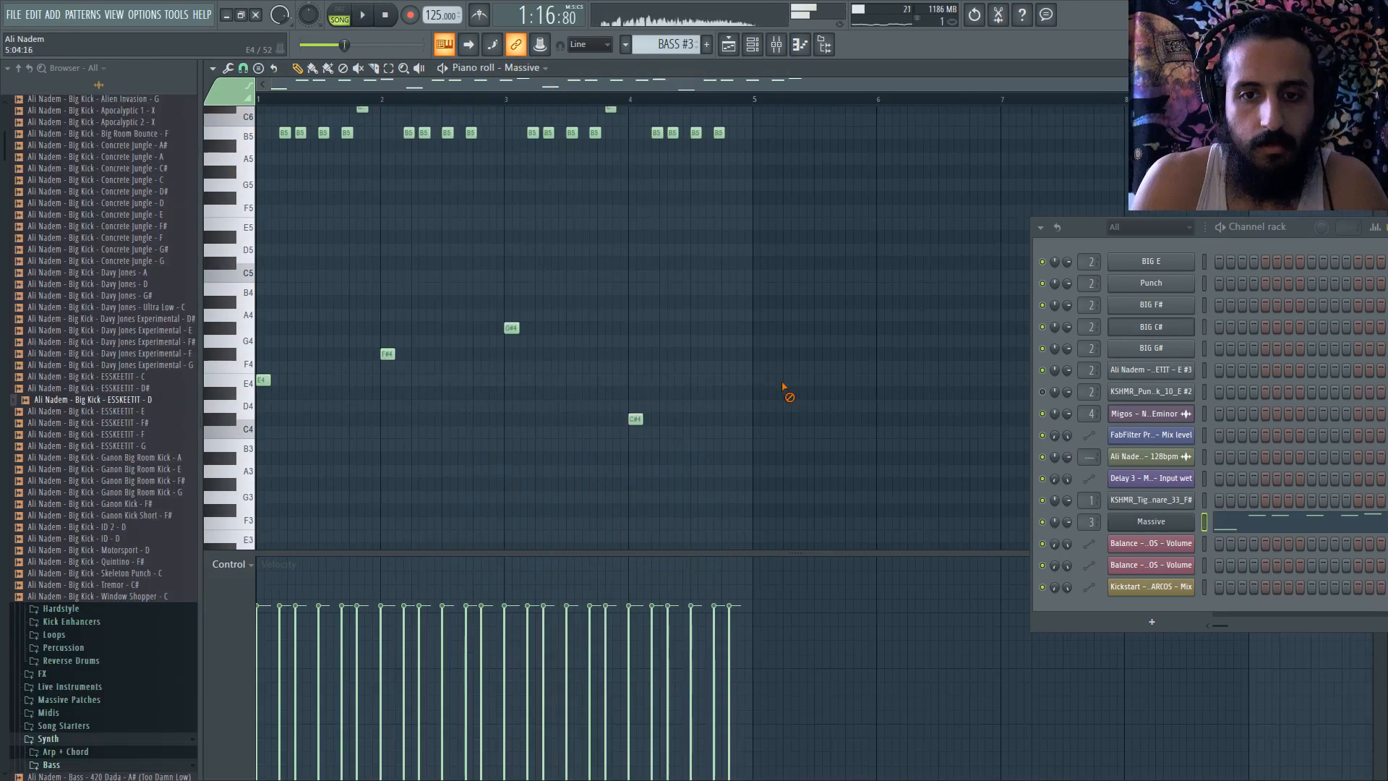
key("space")
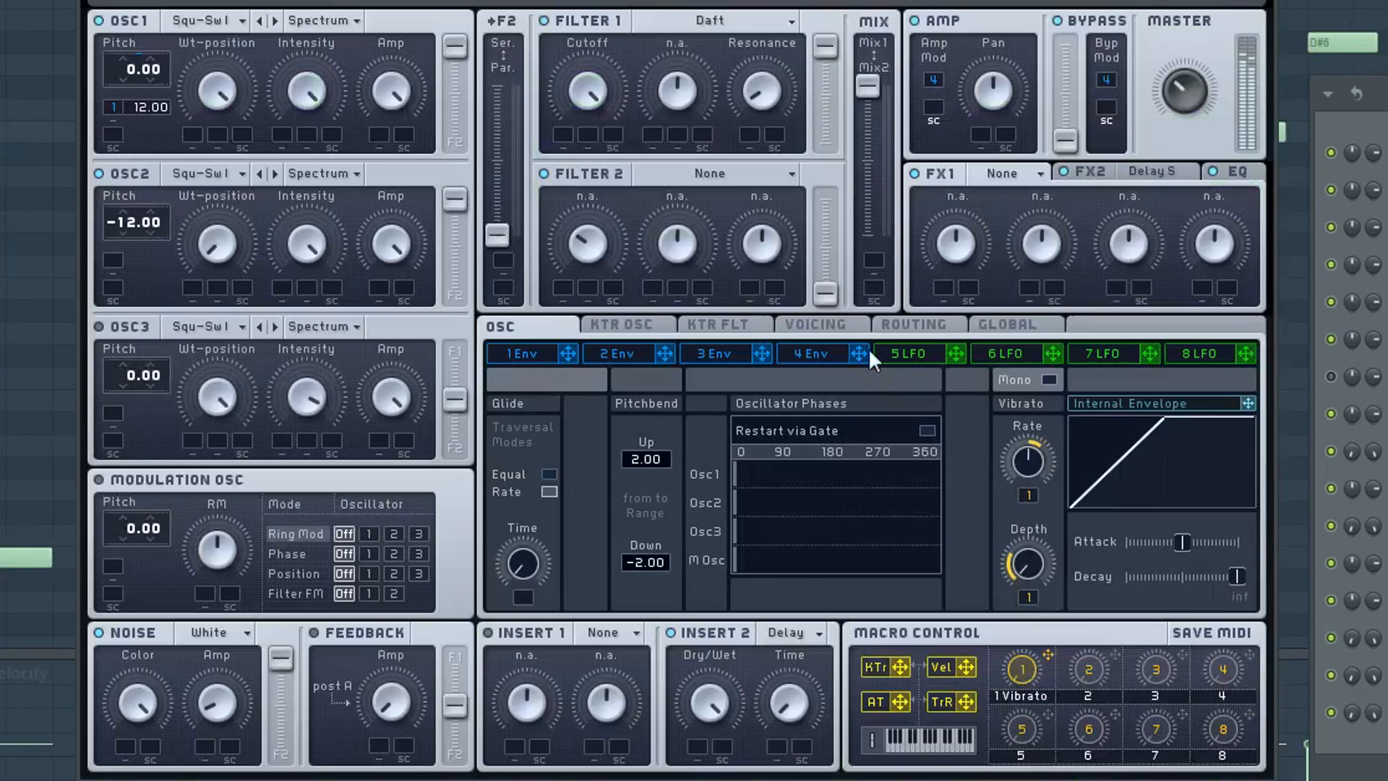
- Lengthen the release of envelope 4 slightly
left_click(869, 350)
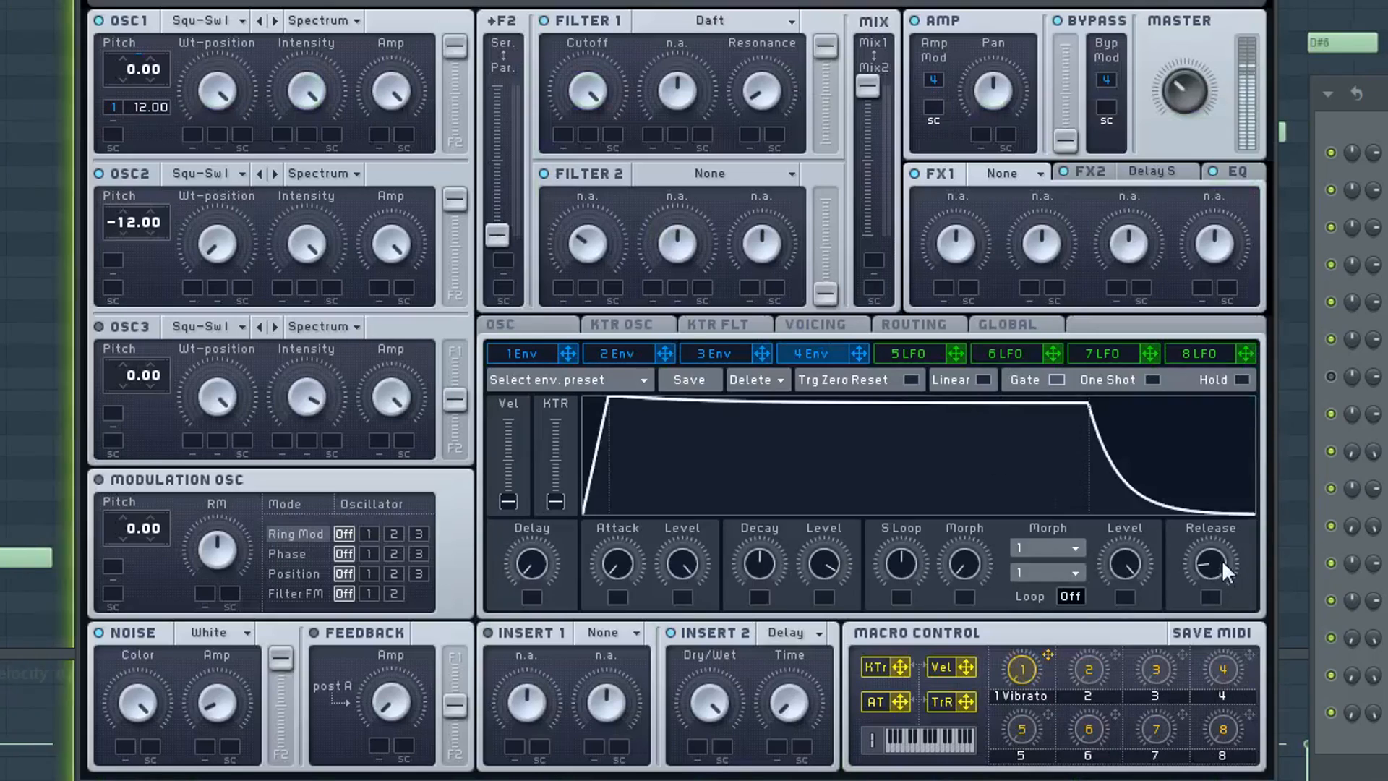
mouse_move(1221, 559)
left_mouse_down()
mouse_move(1216, 497)
mouse_move(1219, 569)
mouse_move(1214, 536)
left_mouse_up()
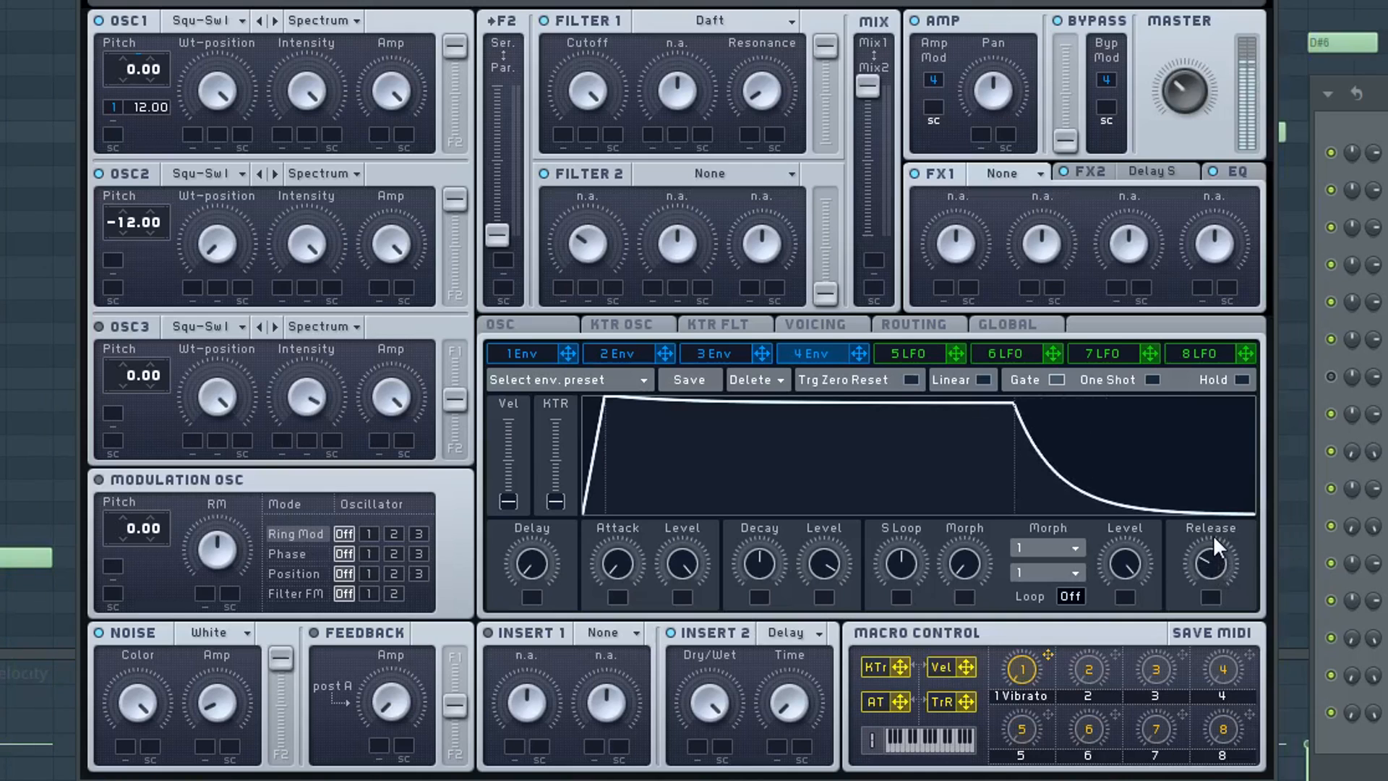
left_click(928, 359)
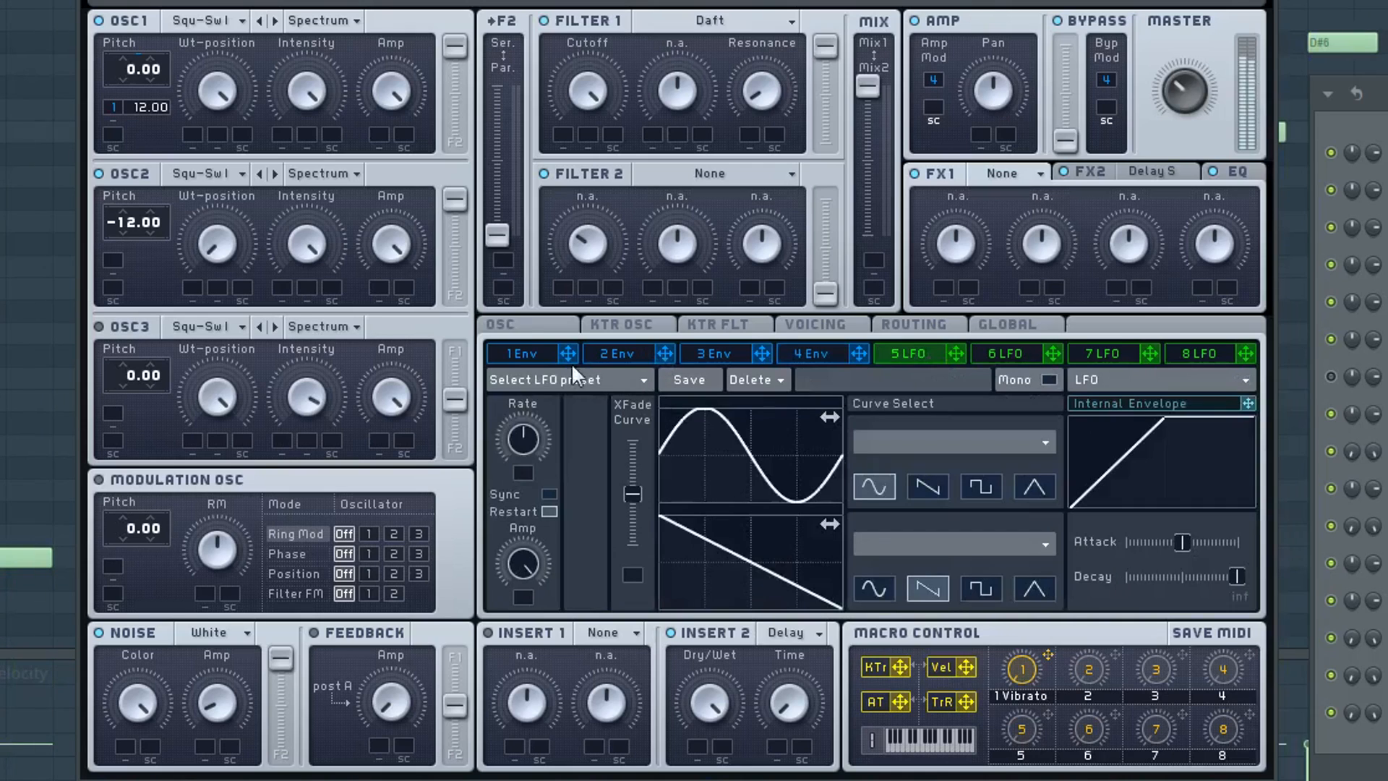
- Modulate OSC2's pitch with envelope 1 by 12.00 and lengthen that envelope's decay slightly
left_click(537, 353)
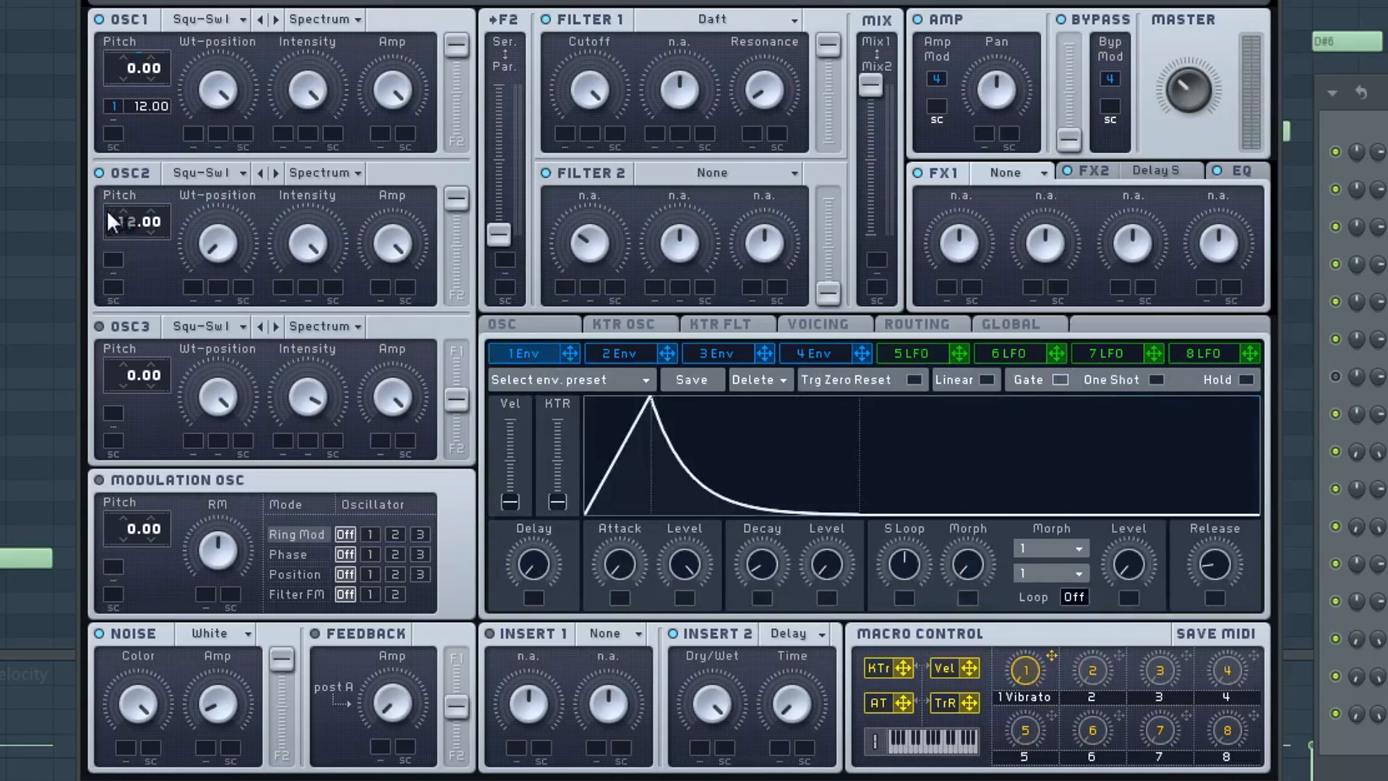
left_click(113, 260)
scroll(769, 561, "up", 1)
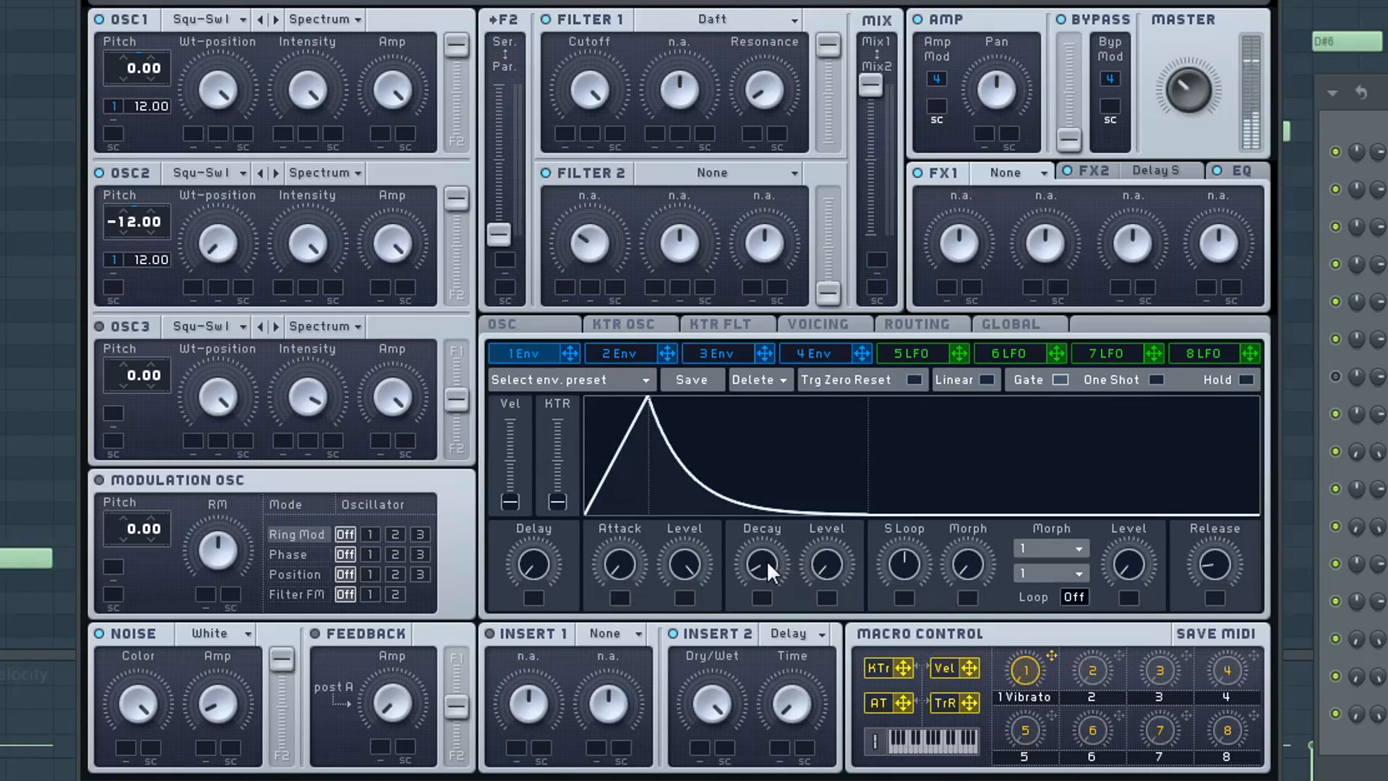
scroll(765, 558, "up", 1)
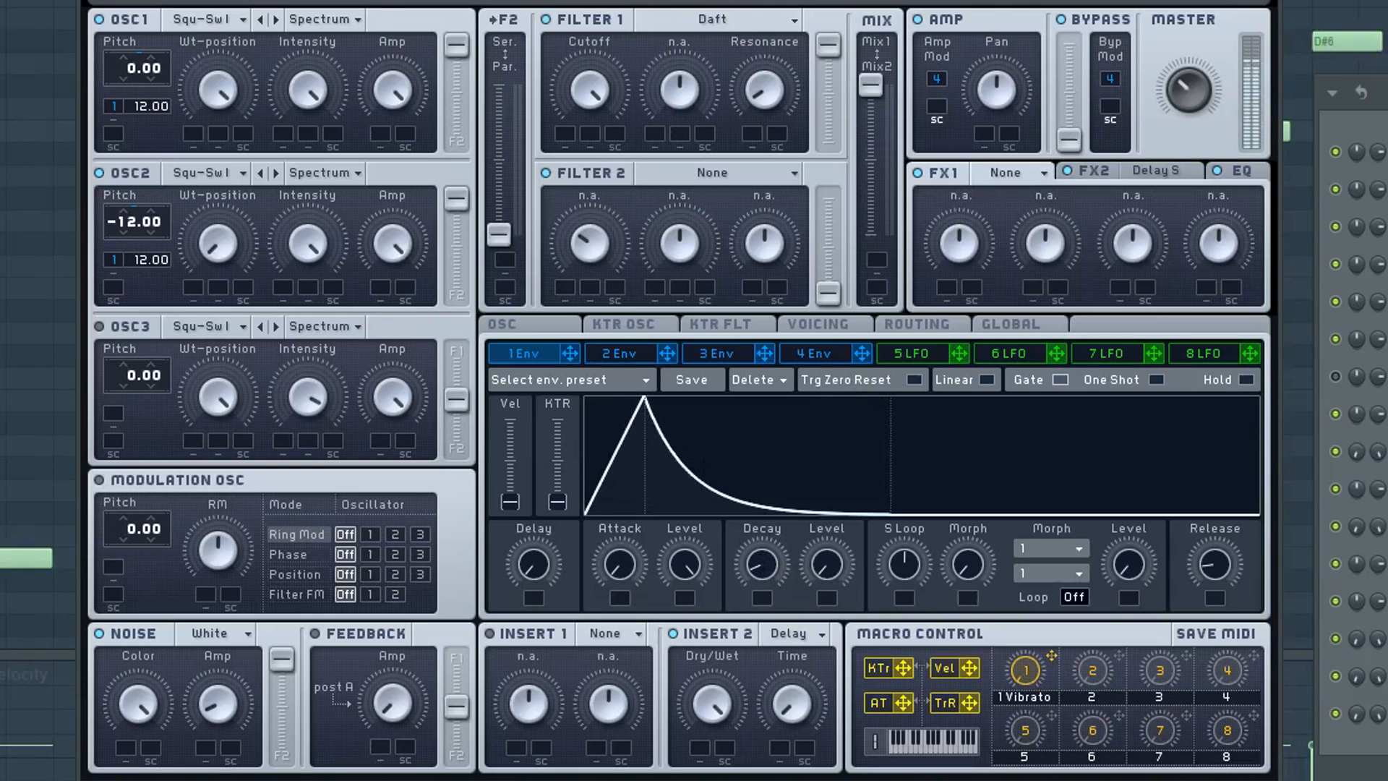
- Add Fruity parametric EQ 2 to effect slot 2 of the KICK mixer track, and move the mixer down out of the way
key("F9")
left_click(211, 421)
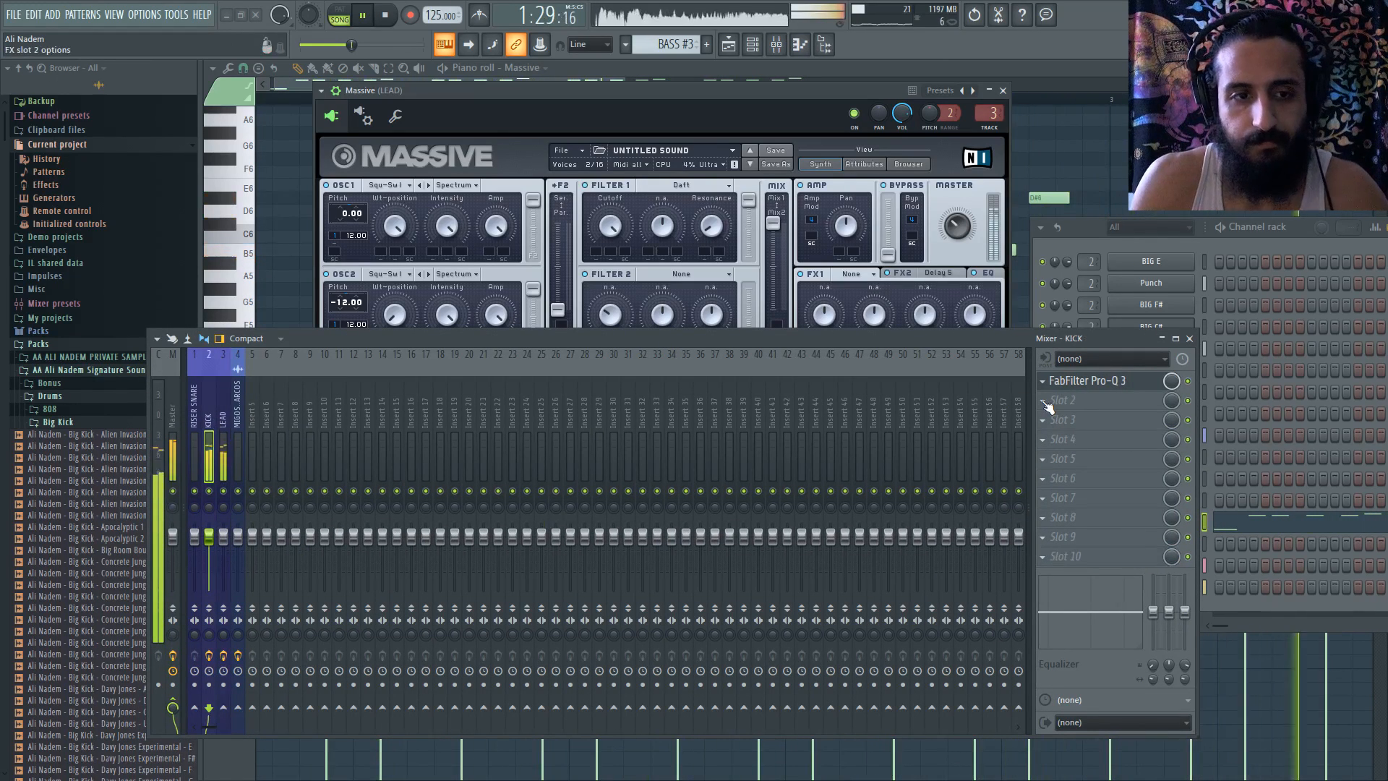
key("space")
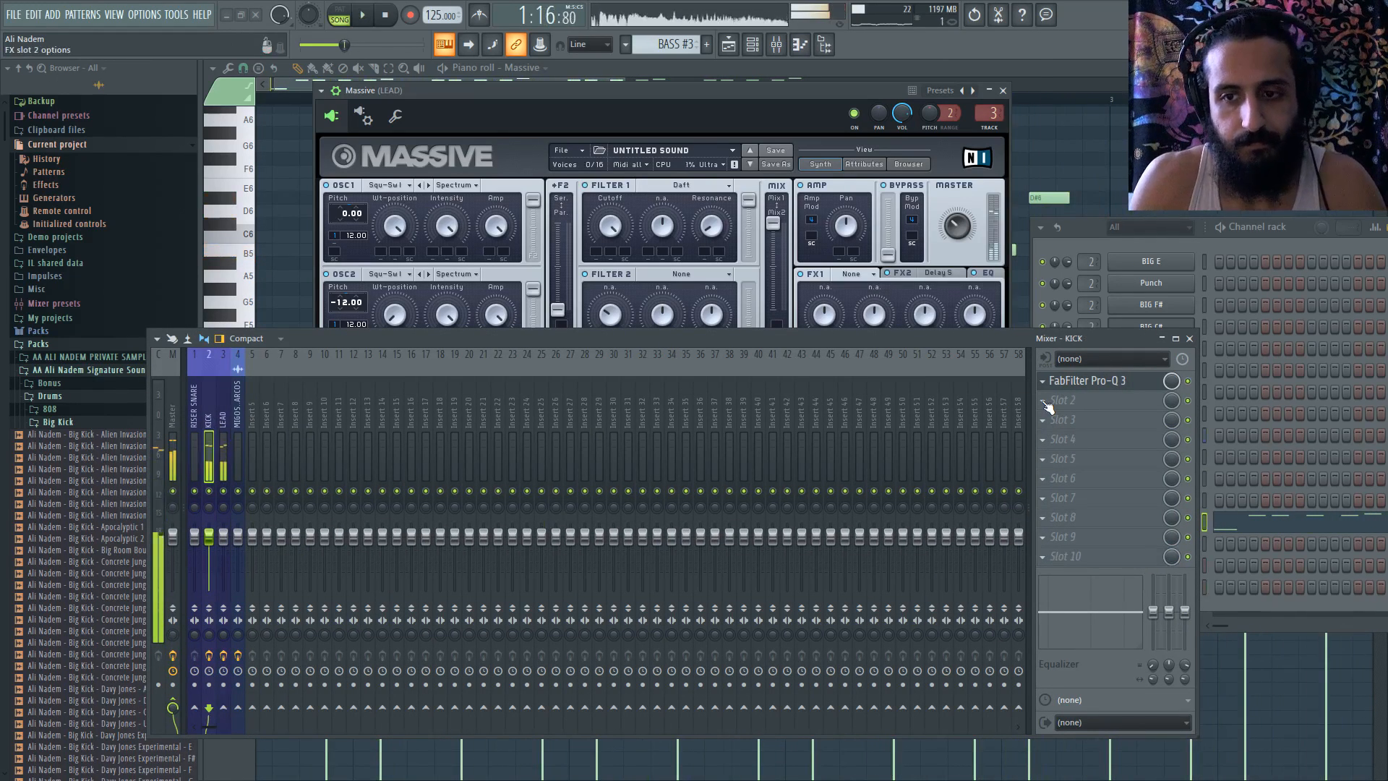
left_click(1047, 404)
mouse_move(1084, 419)
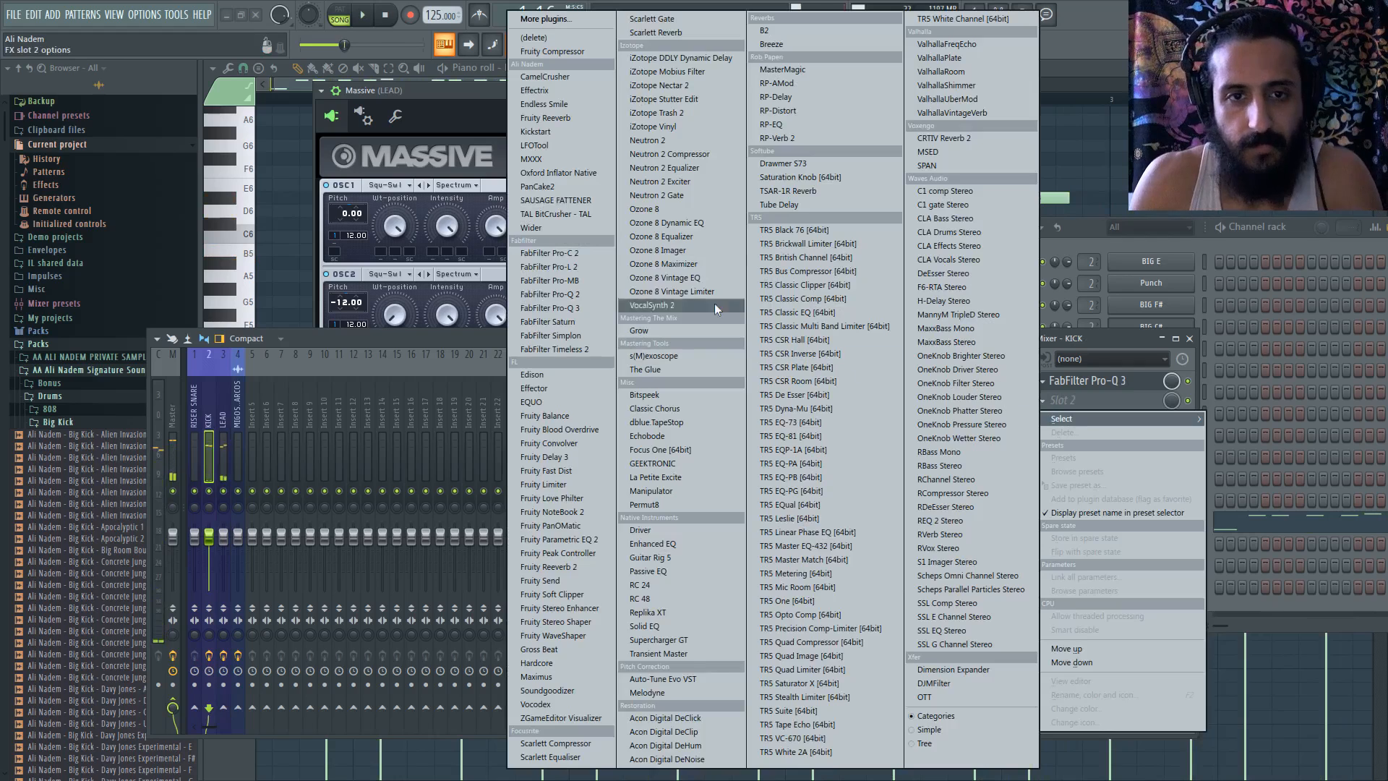
left_click(569, 540)
left_click_drag(487, 337, 551, 576)
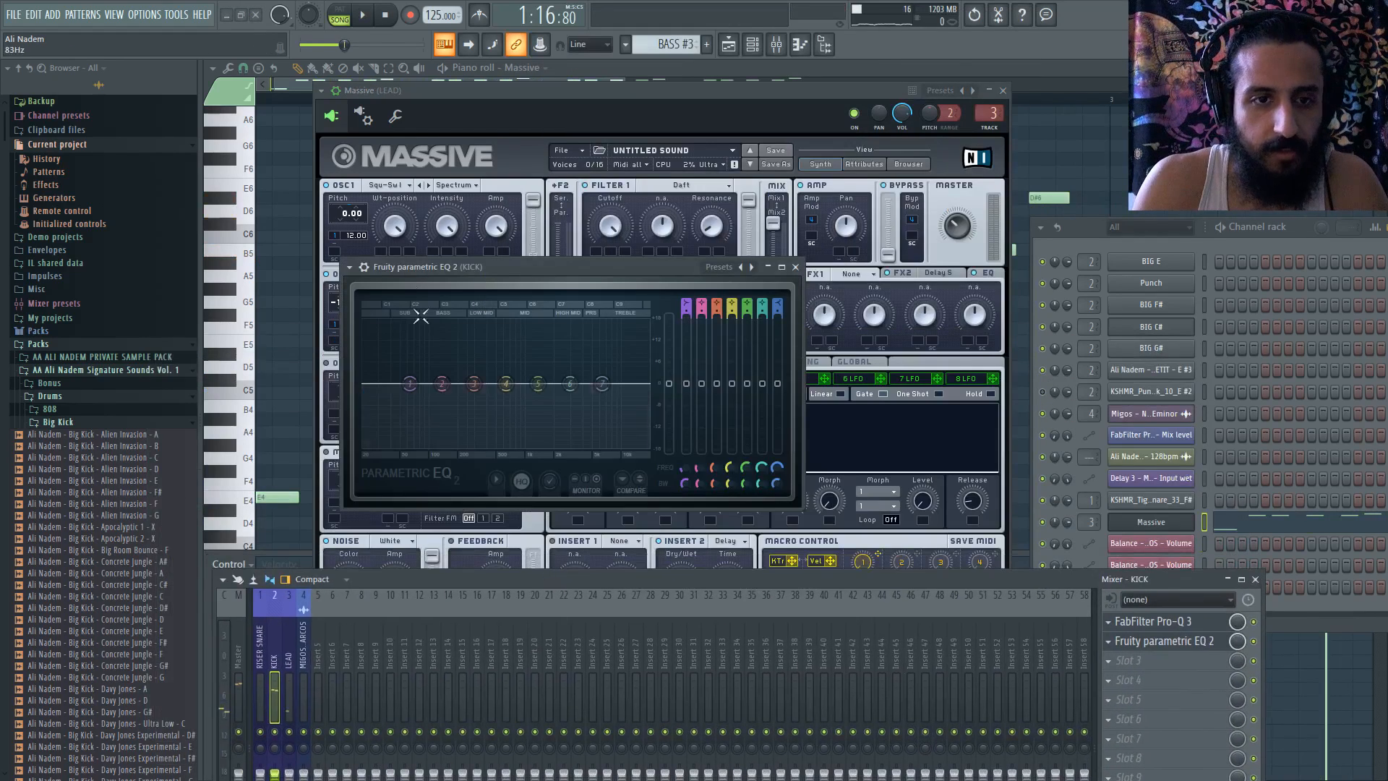
- Load the "20Hz + 18kHz cut" preset in the kick's EQ and move its low cut slightly higher during playback
left_click(351, 267)
mouse_move(434, 323)
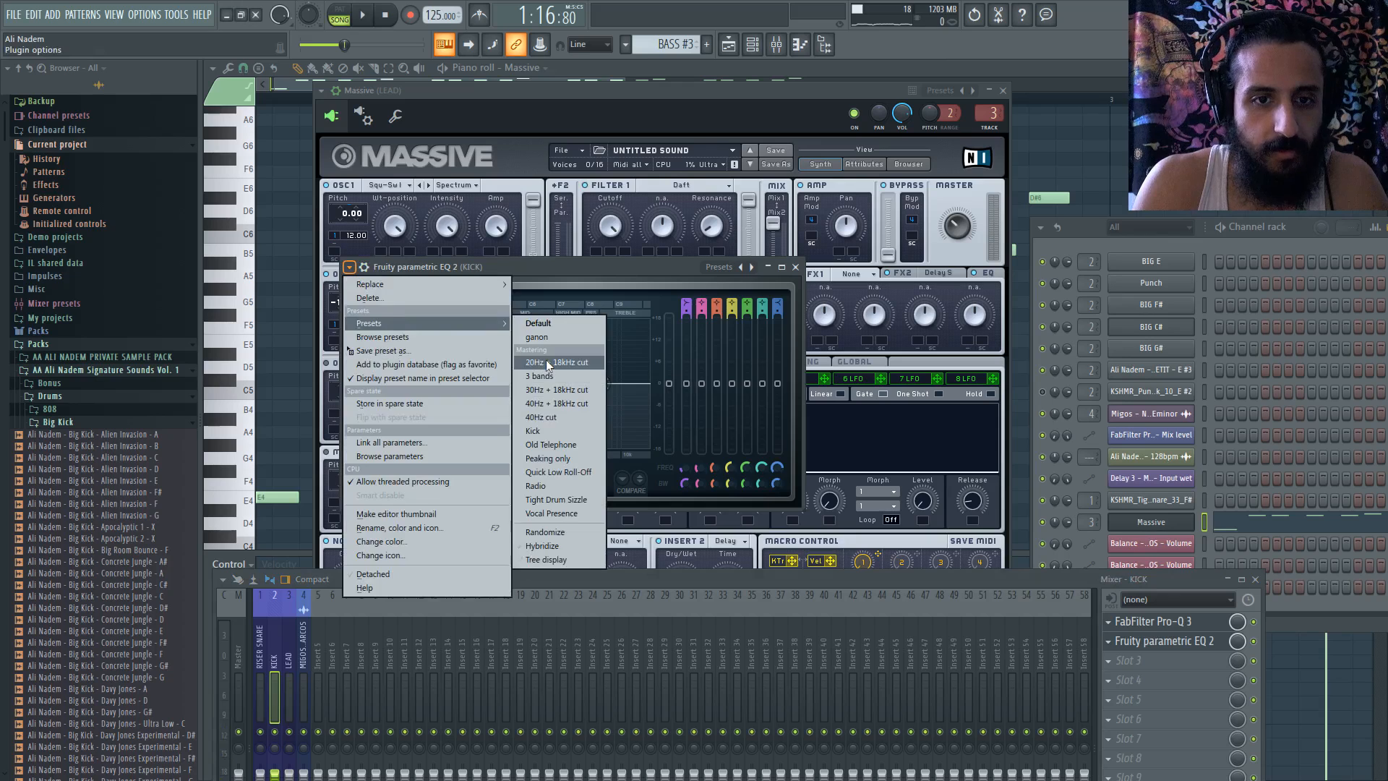
left_click(548, 364)
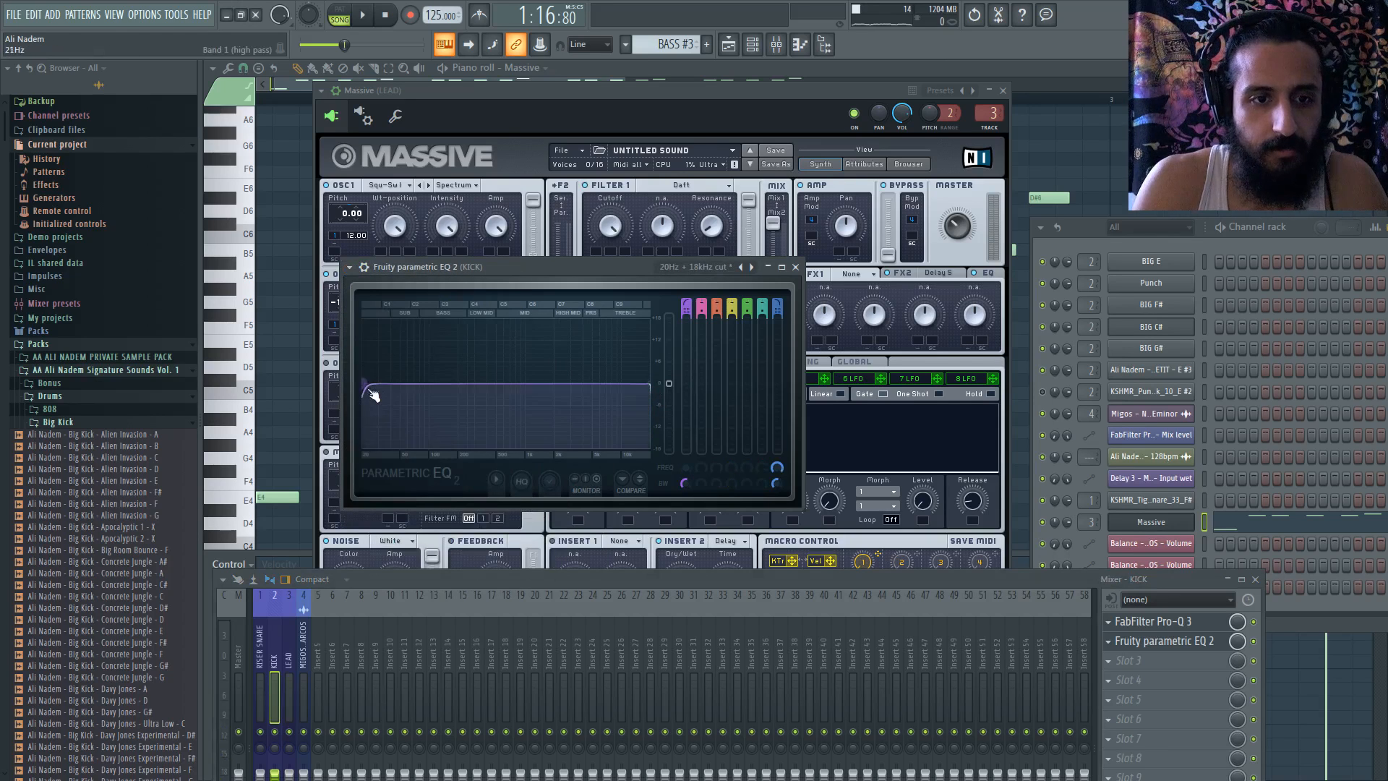
key("space")
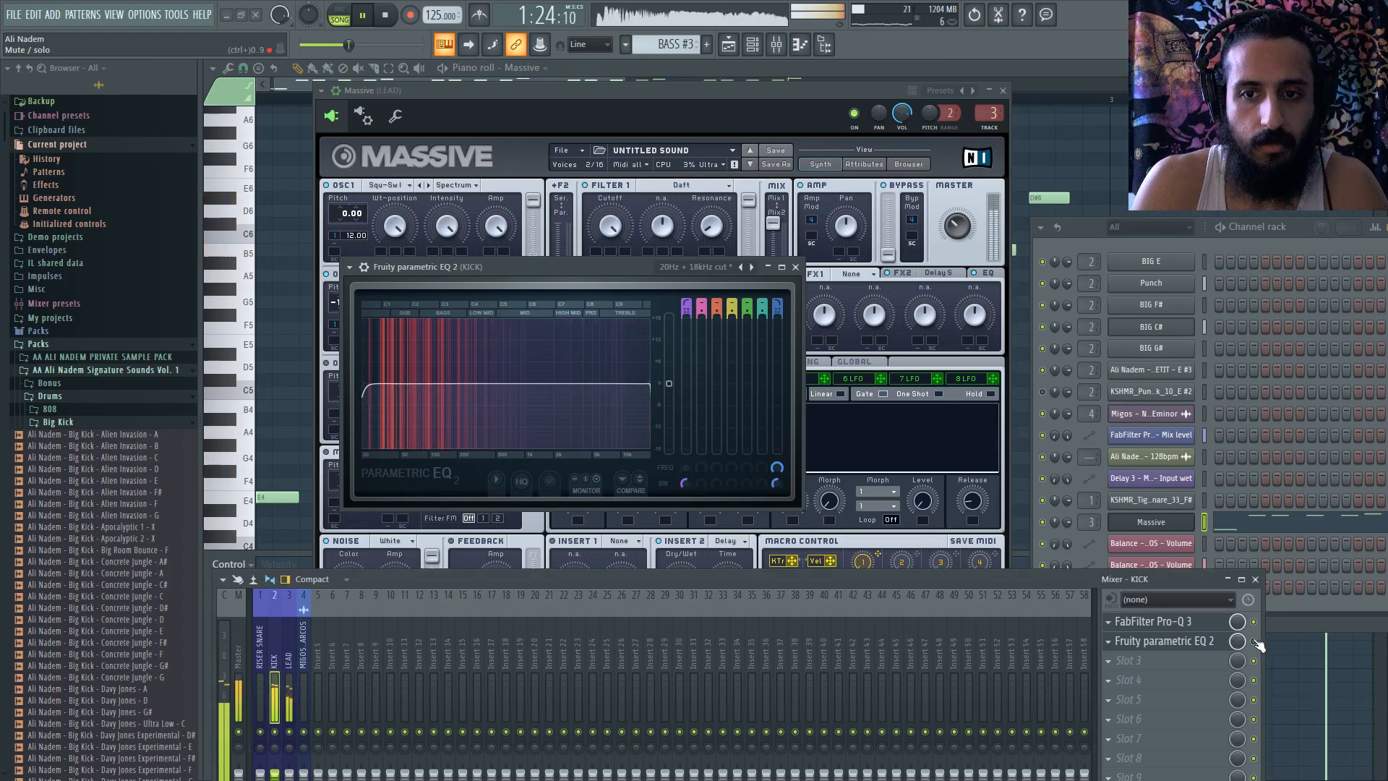
mouse_move(366, 384)
left_mouse_down()
mouse_move(390, 383)
mouse_move(378, 384)
left_mouse_up()
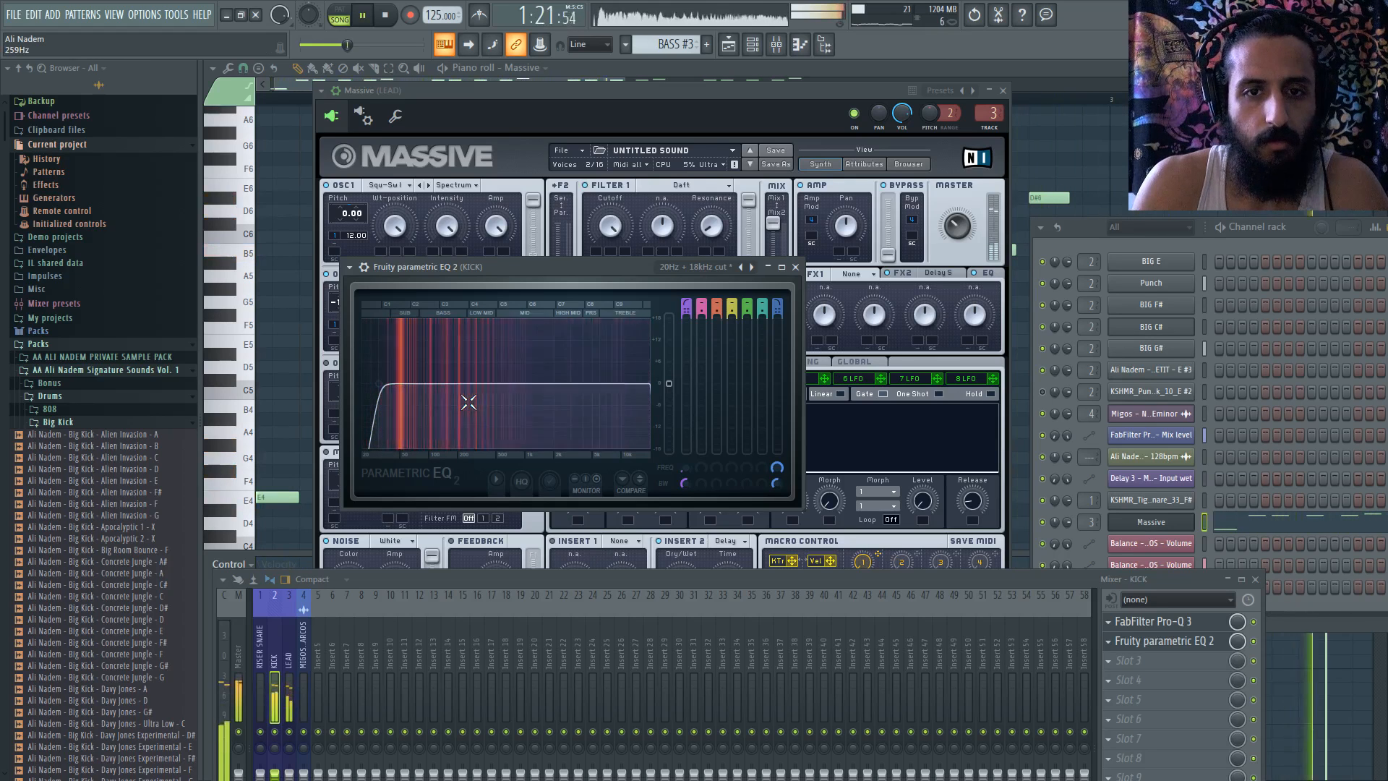
left_click(797, 267)
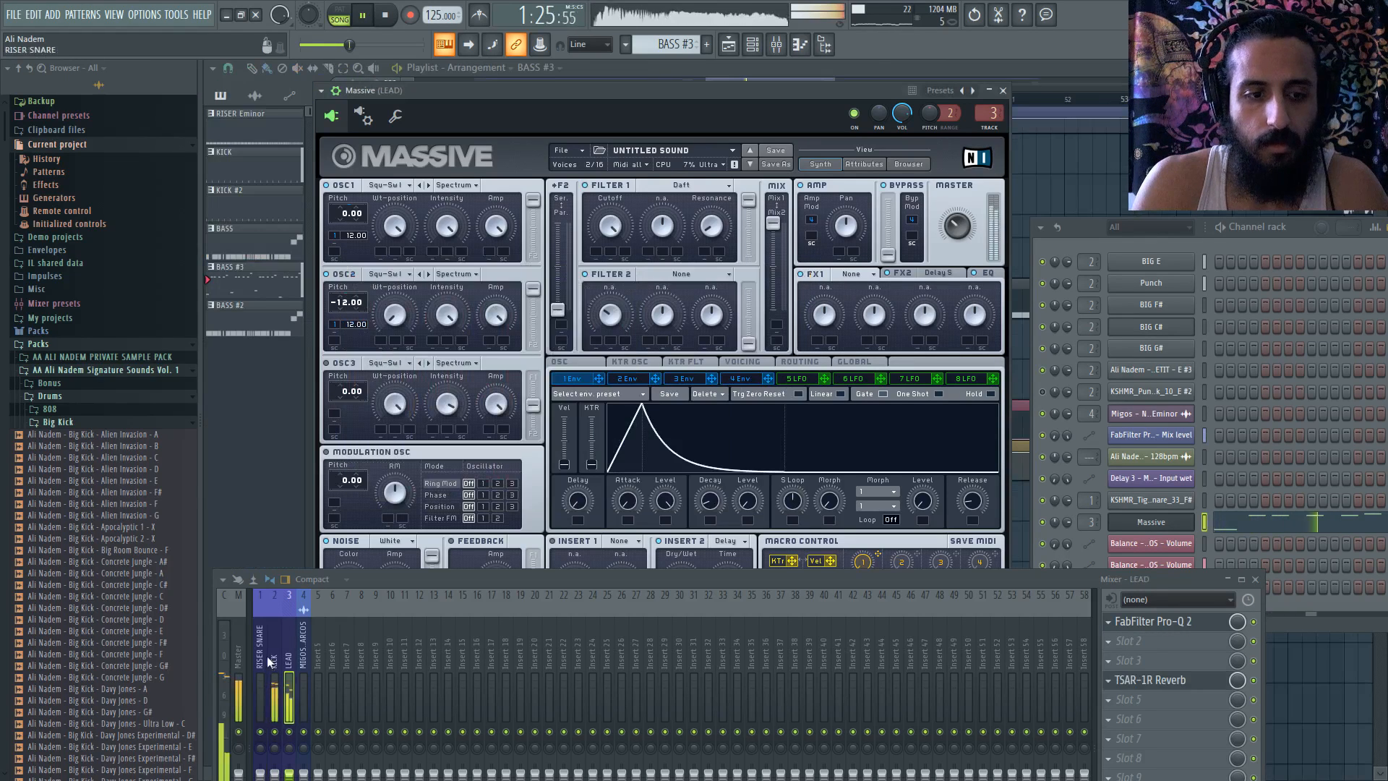
- Set the low cut in the LEAD track's FabFilter Pro-Q 2 to 30 dB/oct at 150 Hz, and stop playback
left_click(1139, 623)
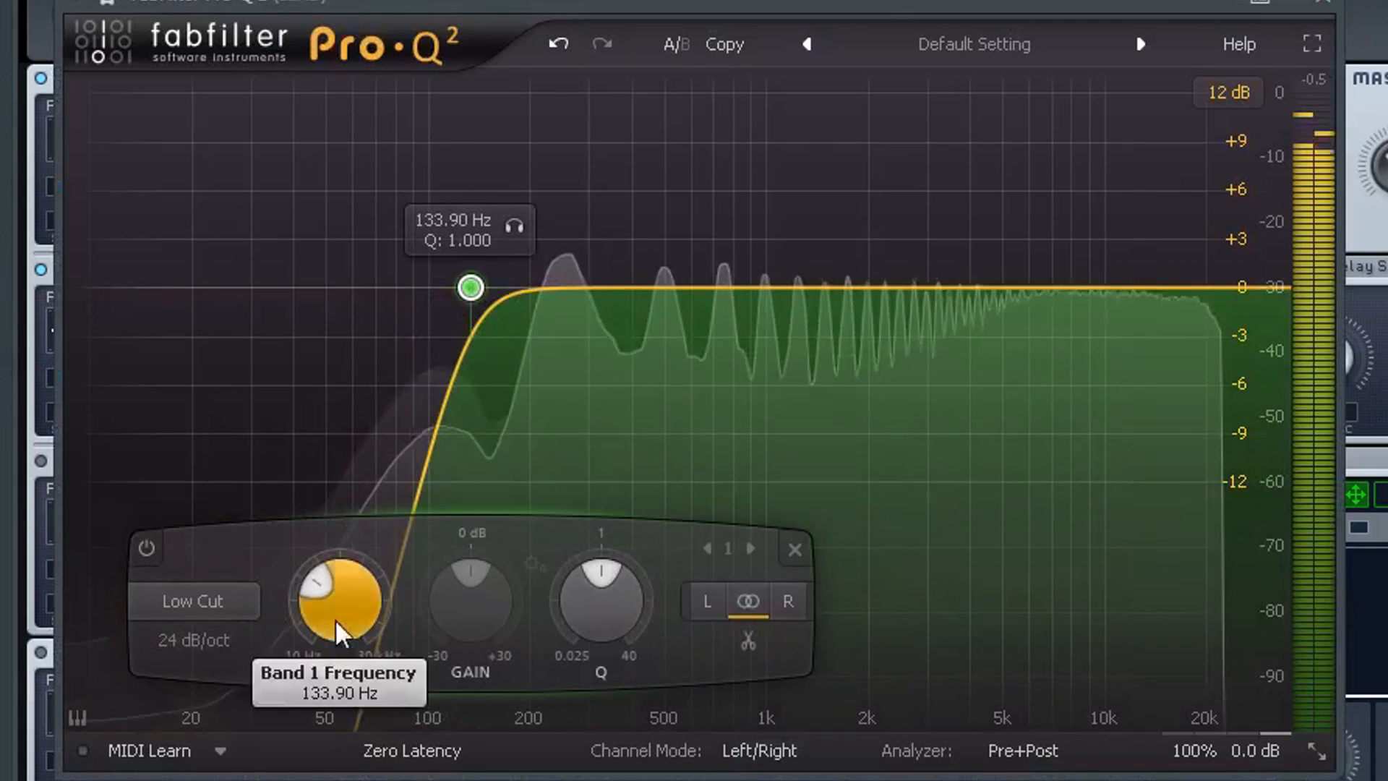
scroll(192, 643, "up", 1)
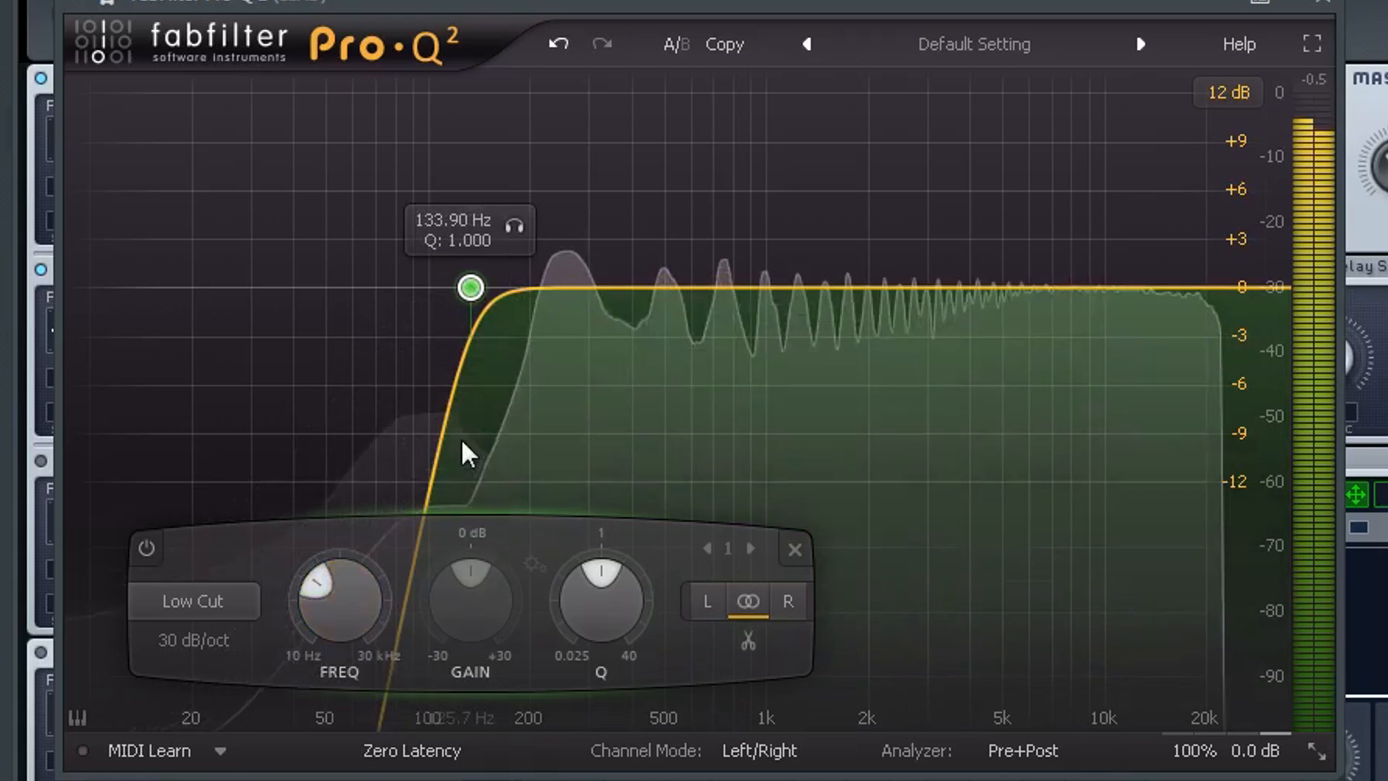
left_click_drag(337, 609, 333, 589)
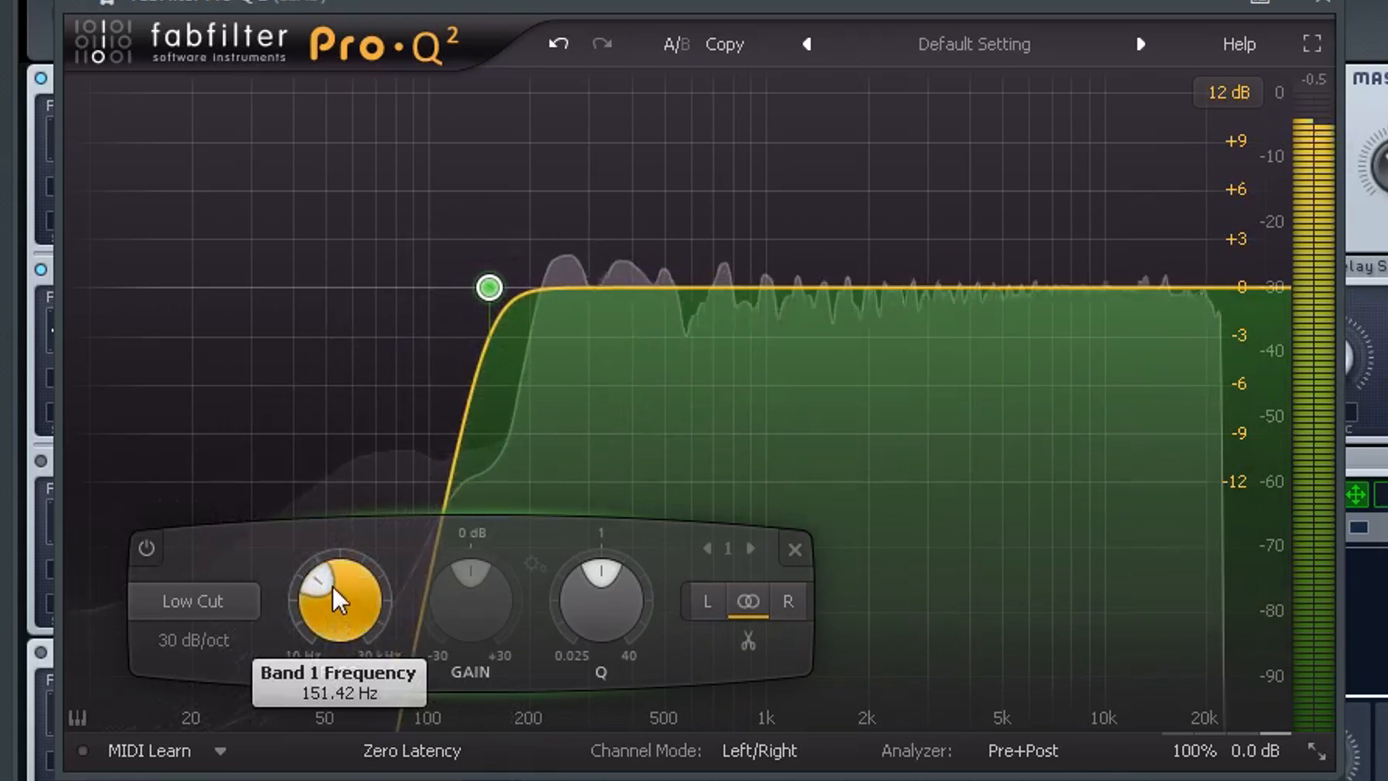
double_click(352, 627)
type("150")
key("Return")
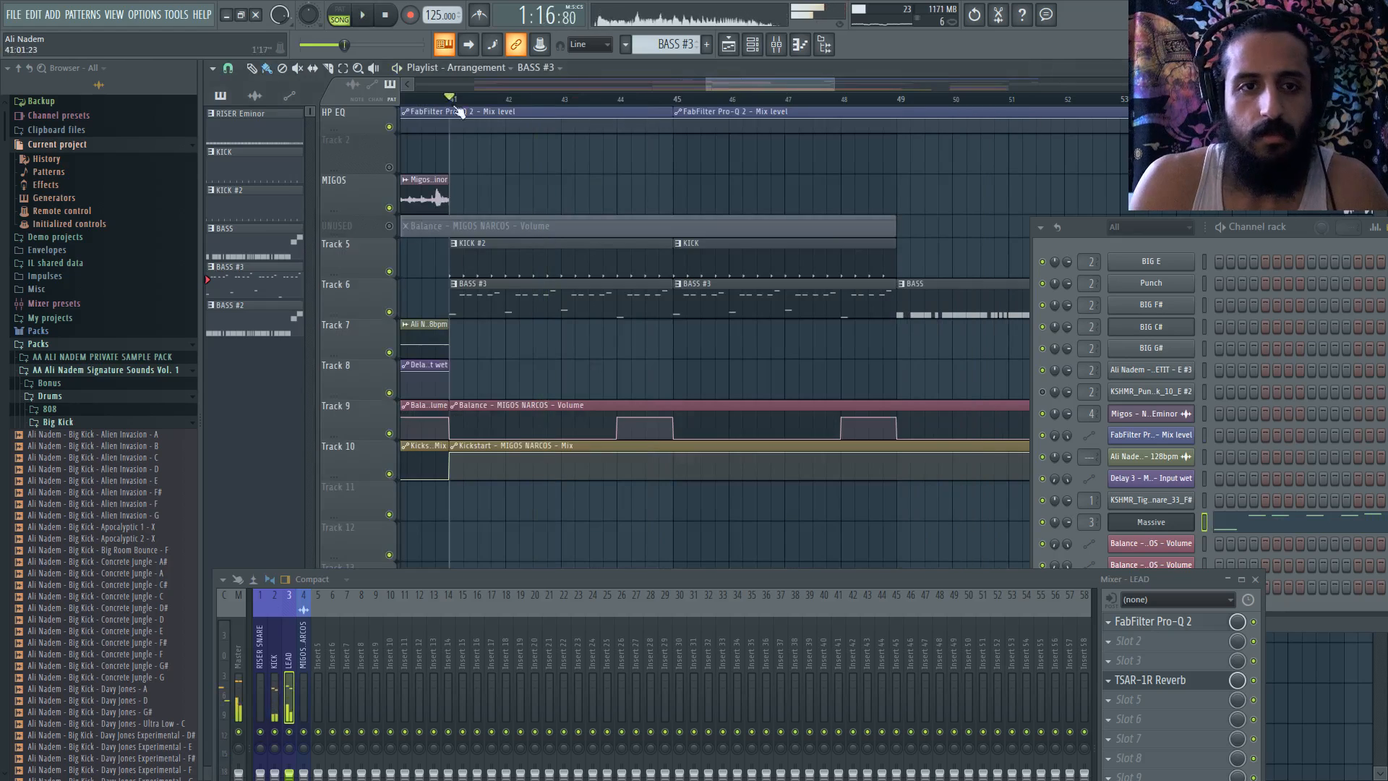
scroll(503, 112, "down", 2)
left_click(385, 14)
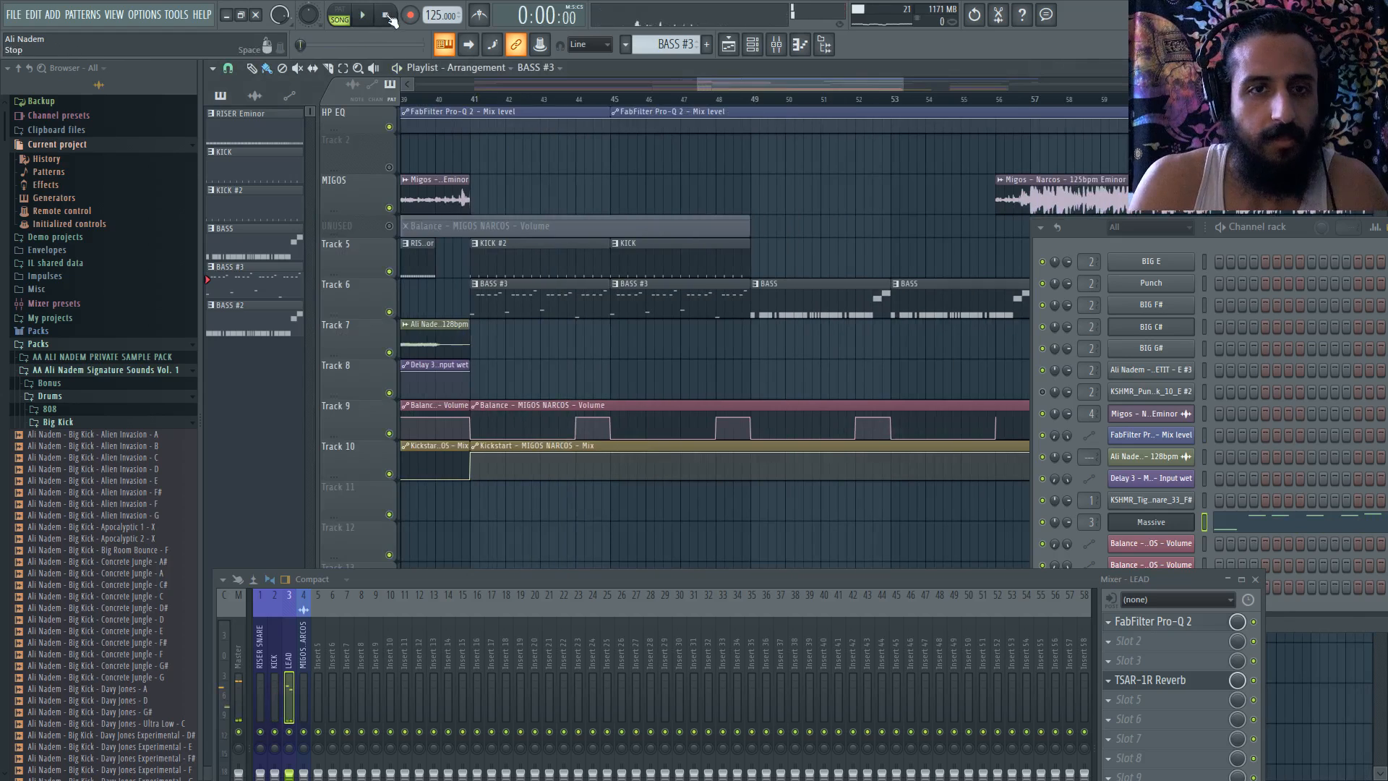
left_click(1164, 623)
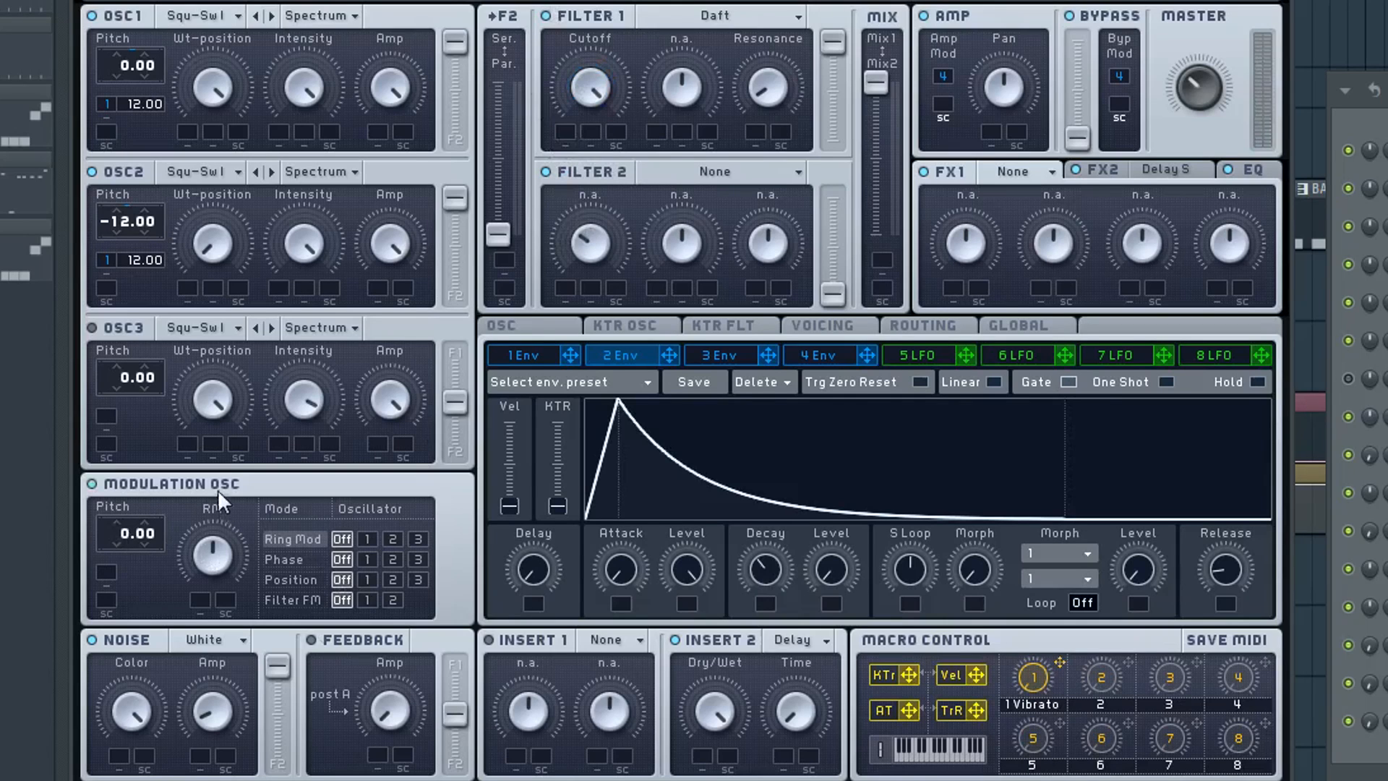
- Apply the modulation oscillator's phase modulation to OSC2, with its pitch at -24.00 and an envelope 1 pitch amount of 12.00
left_click(393, 558)
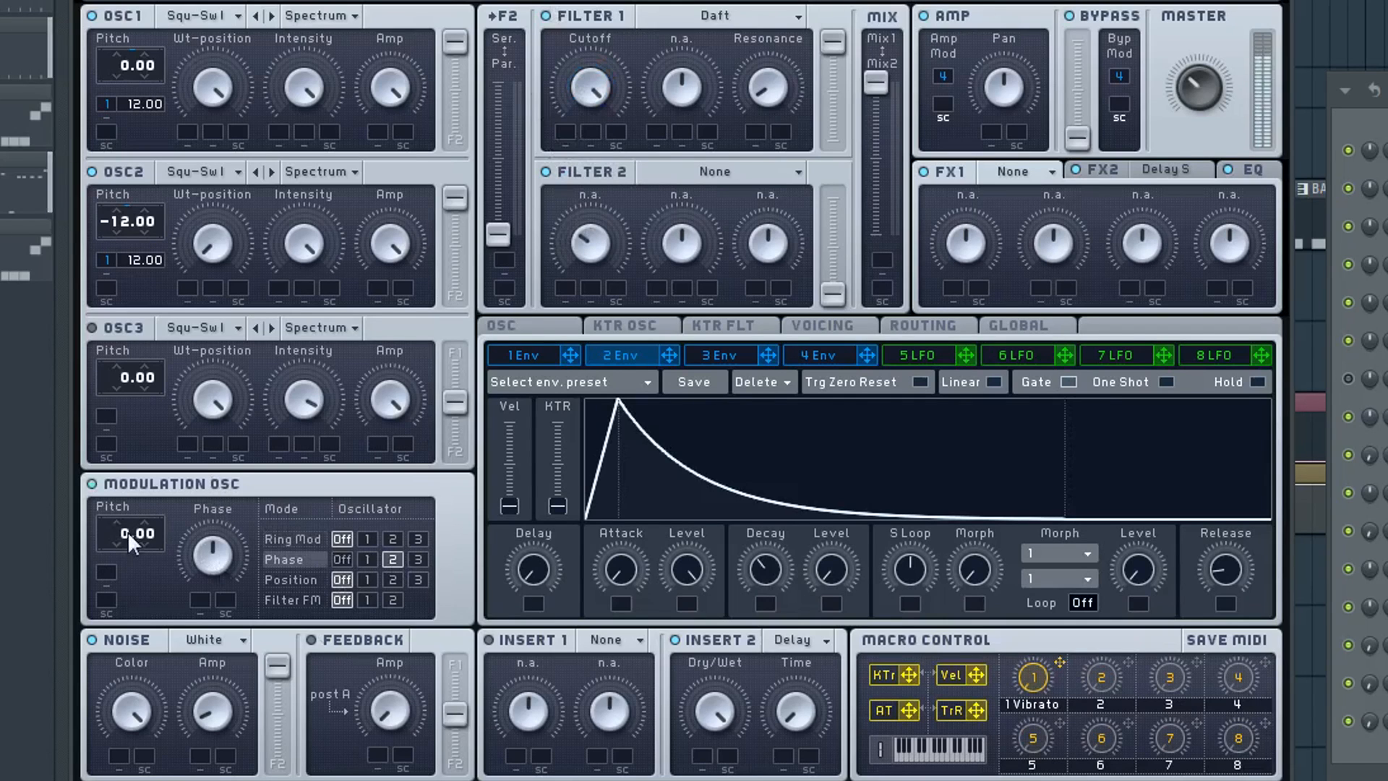
left_click_drag(136, 562, 132, 558)
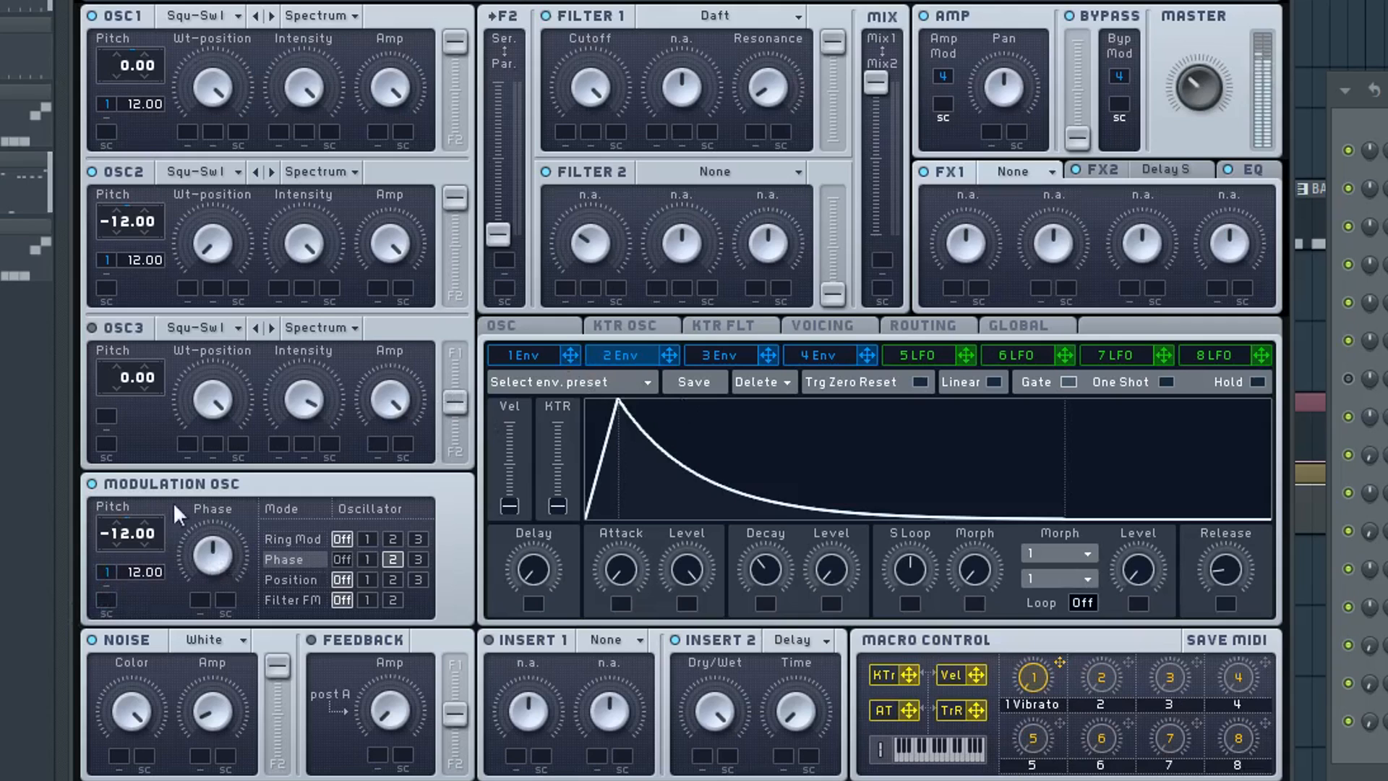
left_click_drag(242, 552, 230, 594)
left_click_drag(124, 533, 123, 548)
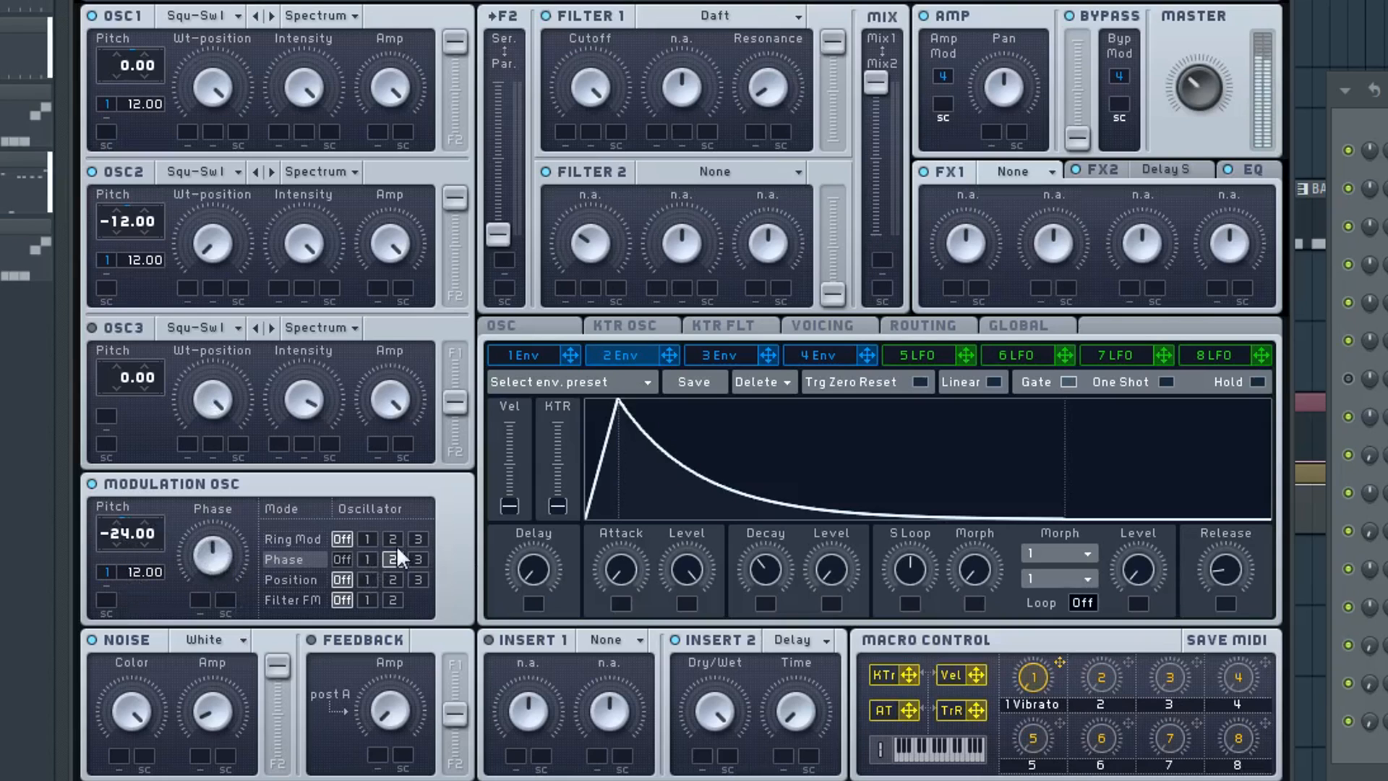
- Set Insert 1 to Bitcrusher and route it before Filter 1
left_click(517, 326)
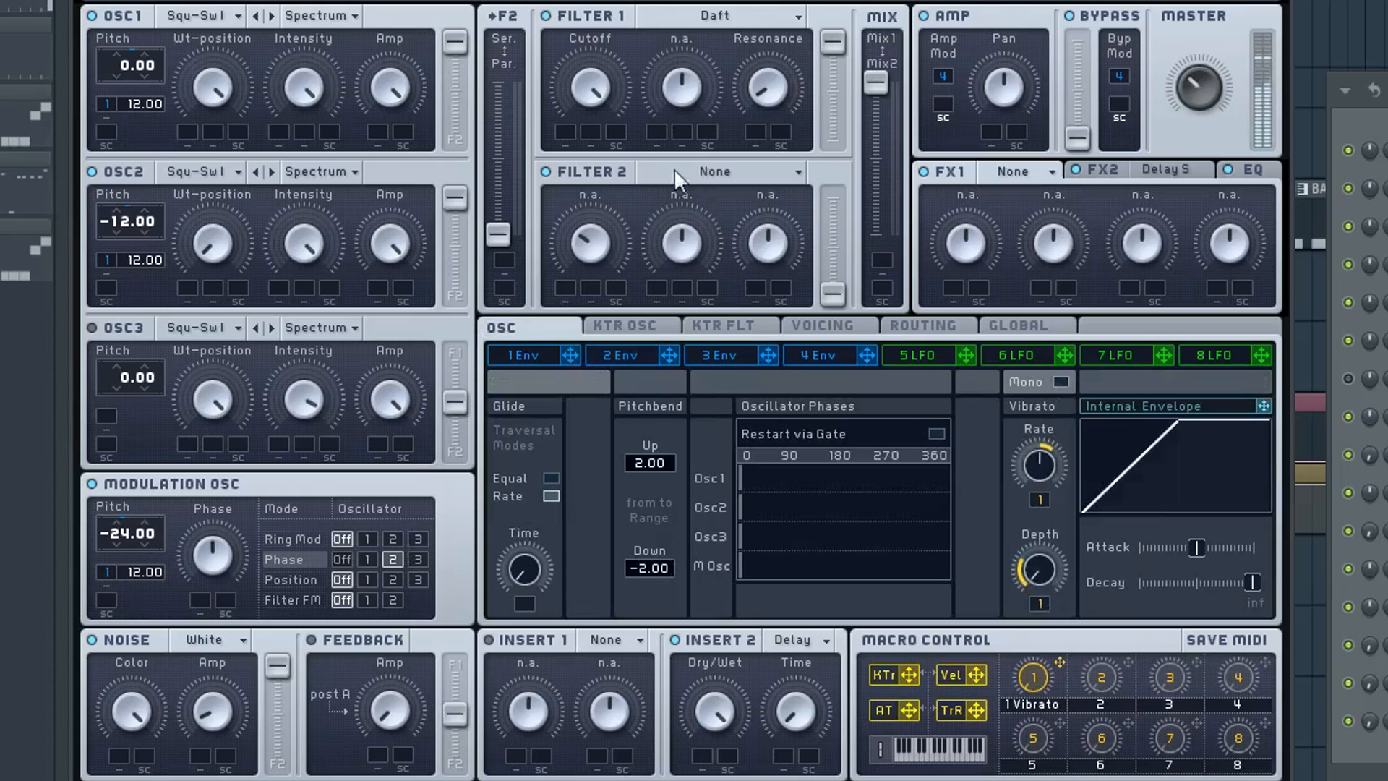
left_click(621, 647)
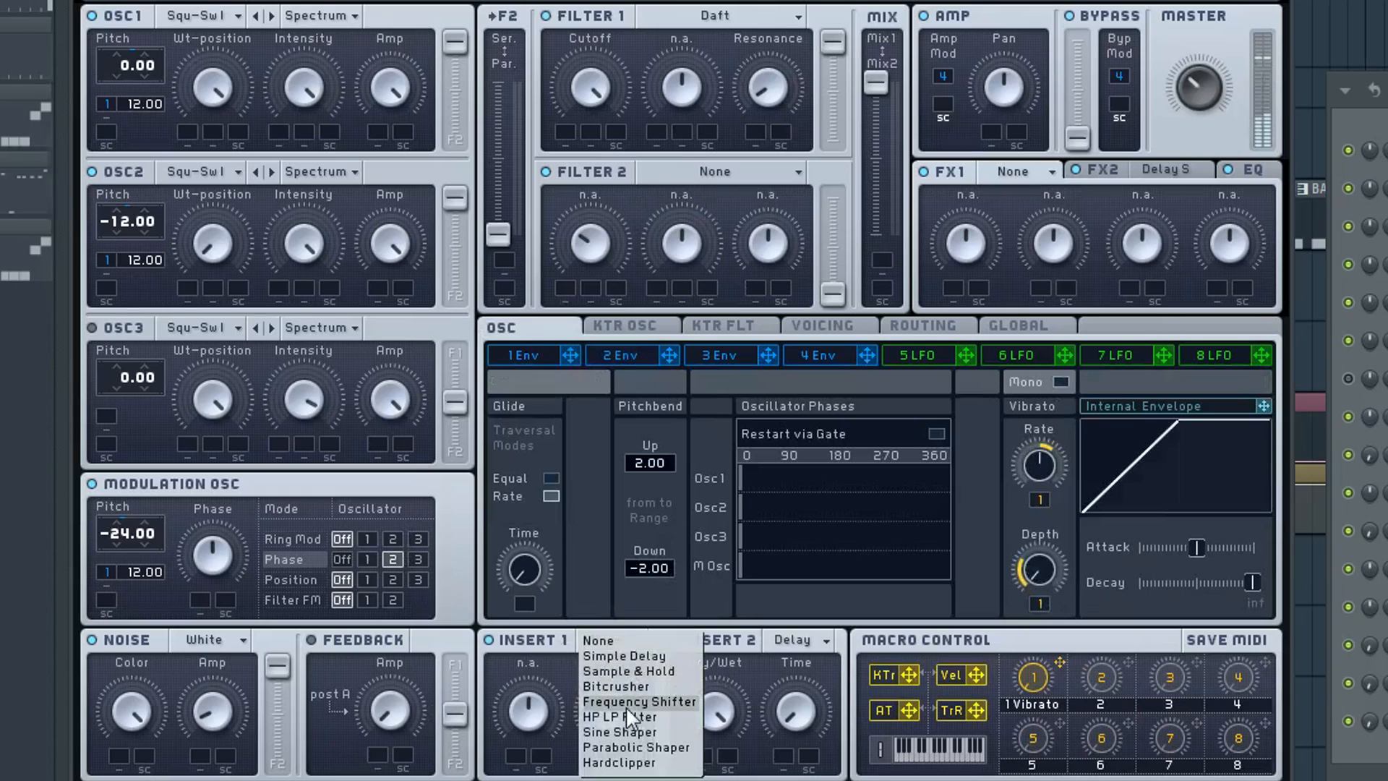
left_click(620, 725)
left_click(892, 325)
left_click(690, 391)
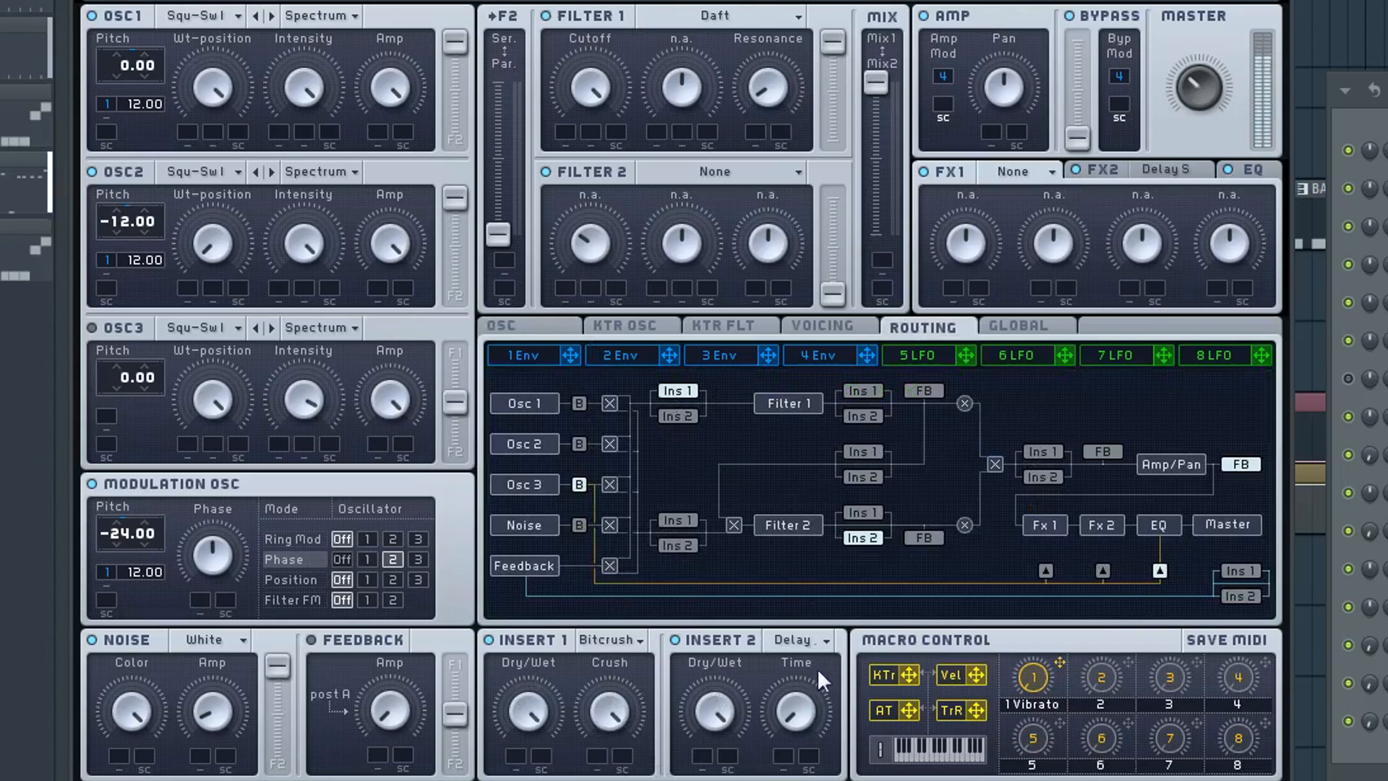
- Look through the FX2 delay, EQ and FX1 settings of the lead synth
left_click(1178, 170)
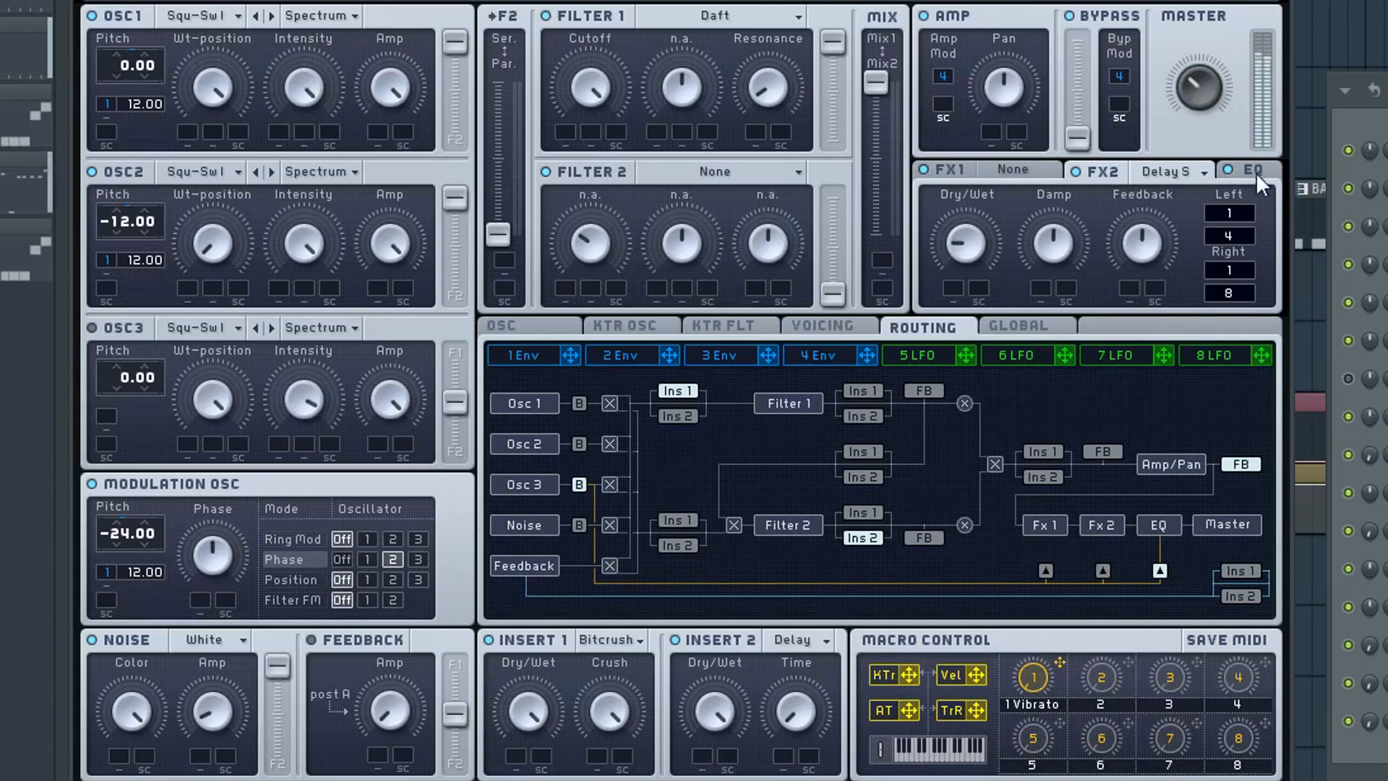
left_click(1254, 170)
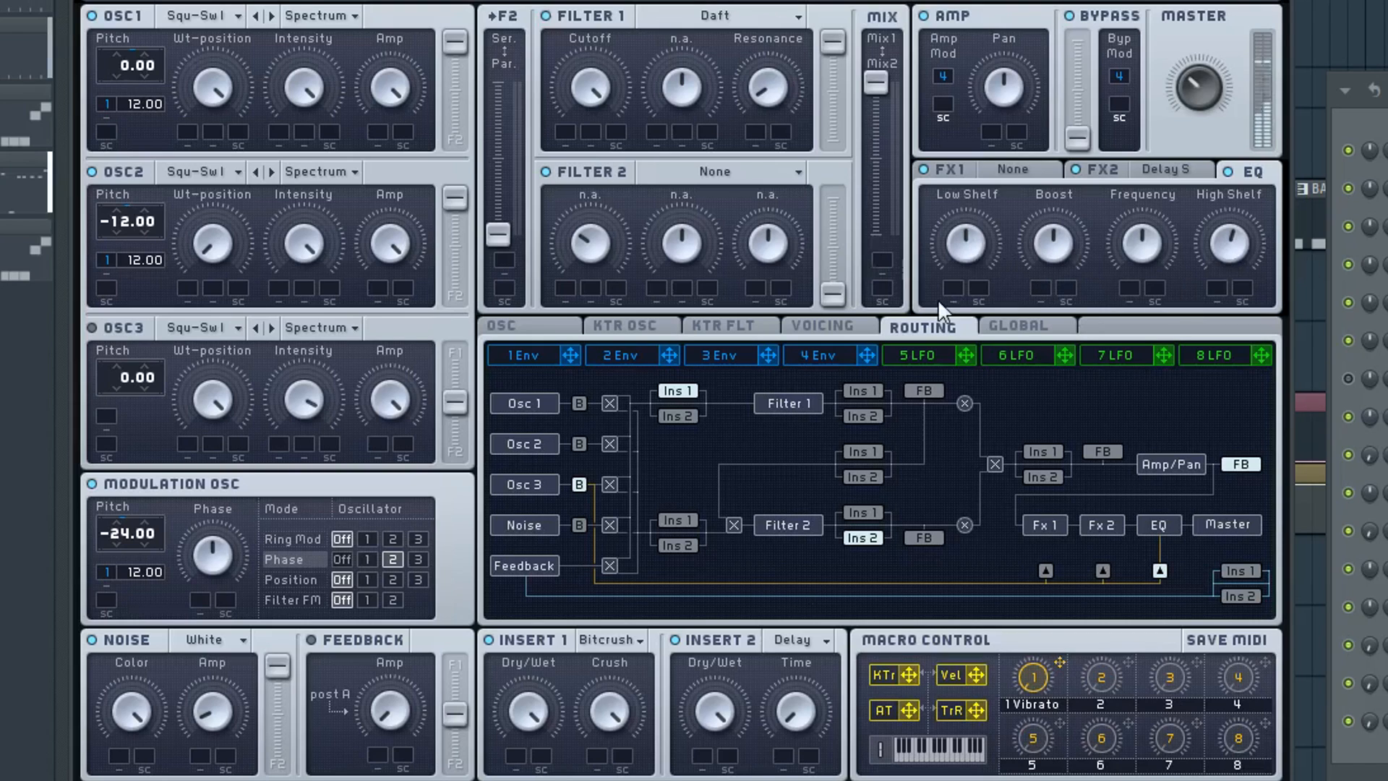
left_click(1006, 170)
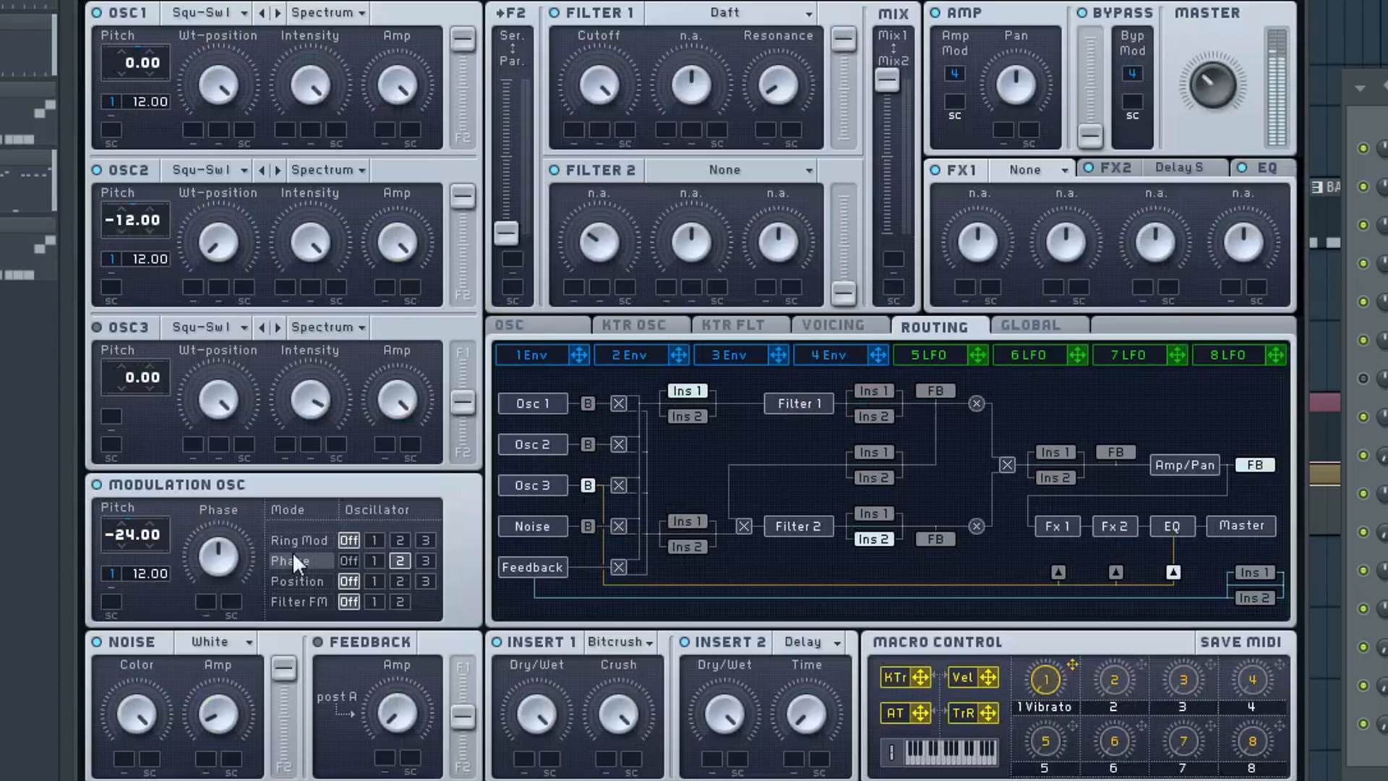
- Set the modulation oscillator's pitch to -12.00, try ring modulation on OSC1 and filter FM on Filter 1, and switch both off
left_click(374, 540)
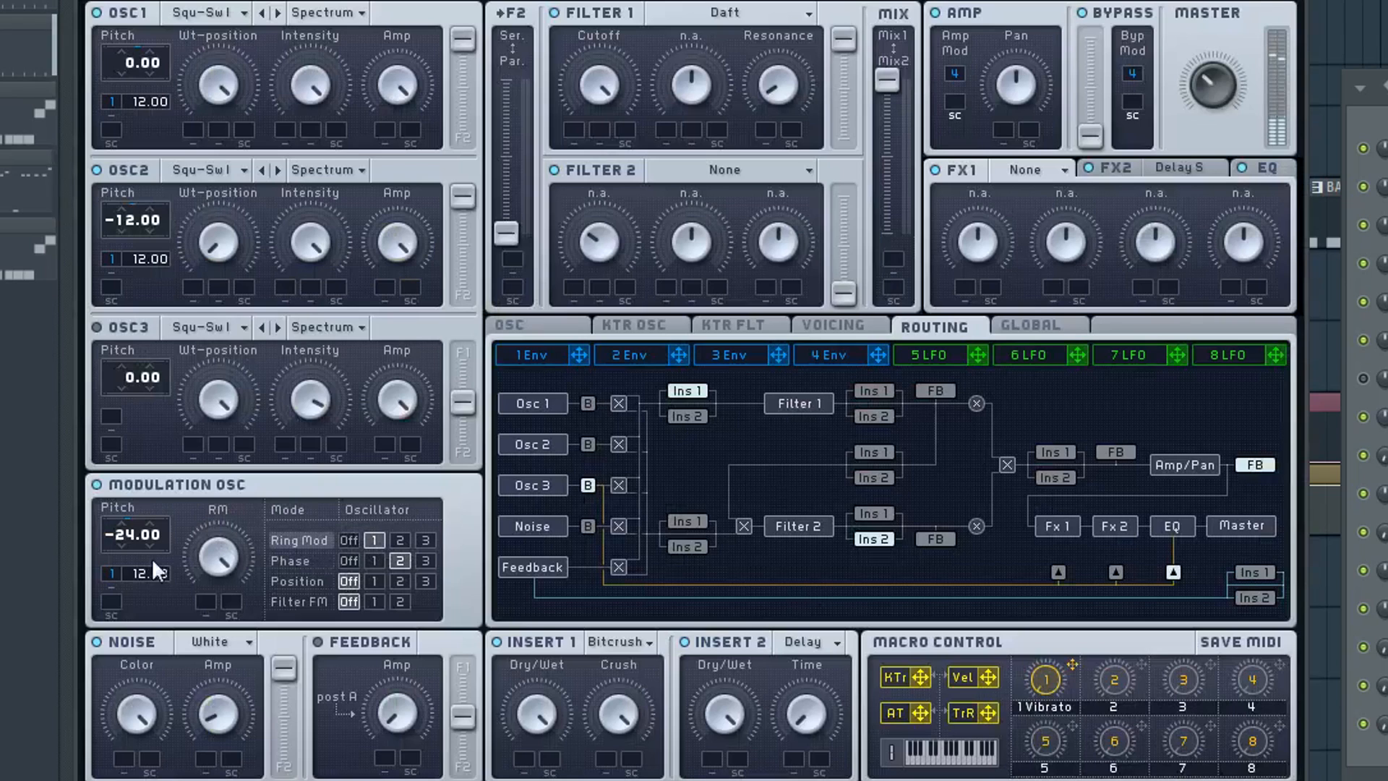
left_click_drag(152, 558, 145, 509)
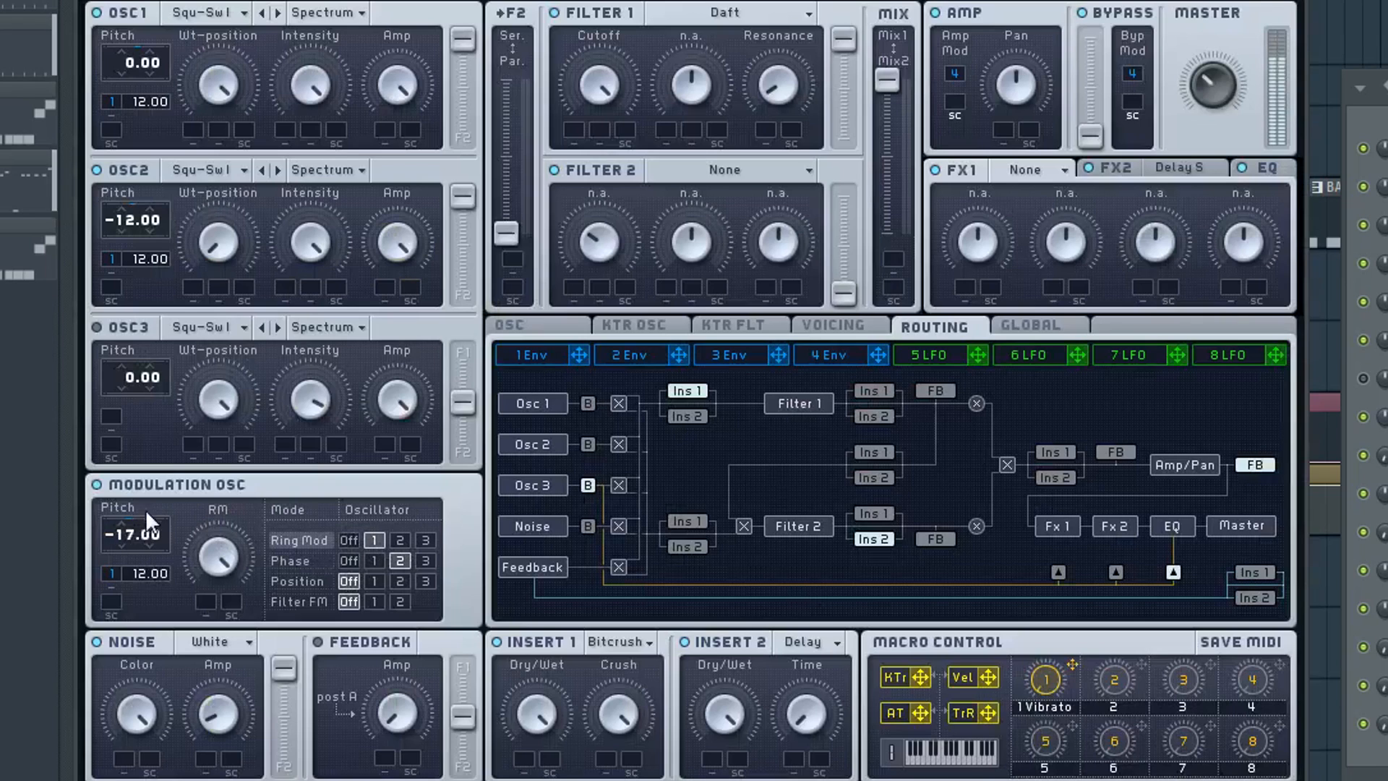
left_click(346, 539)
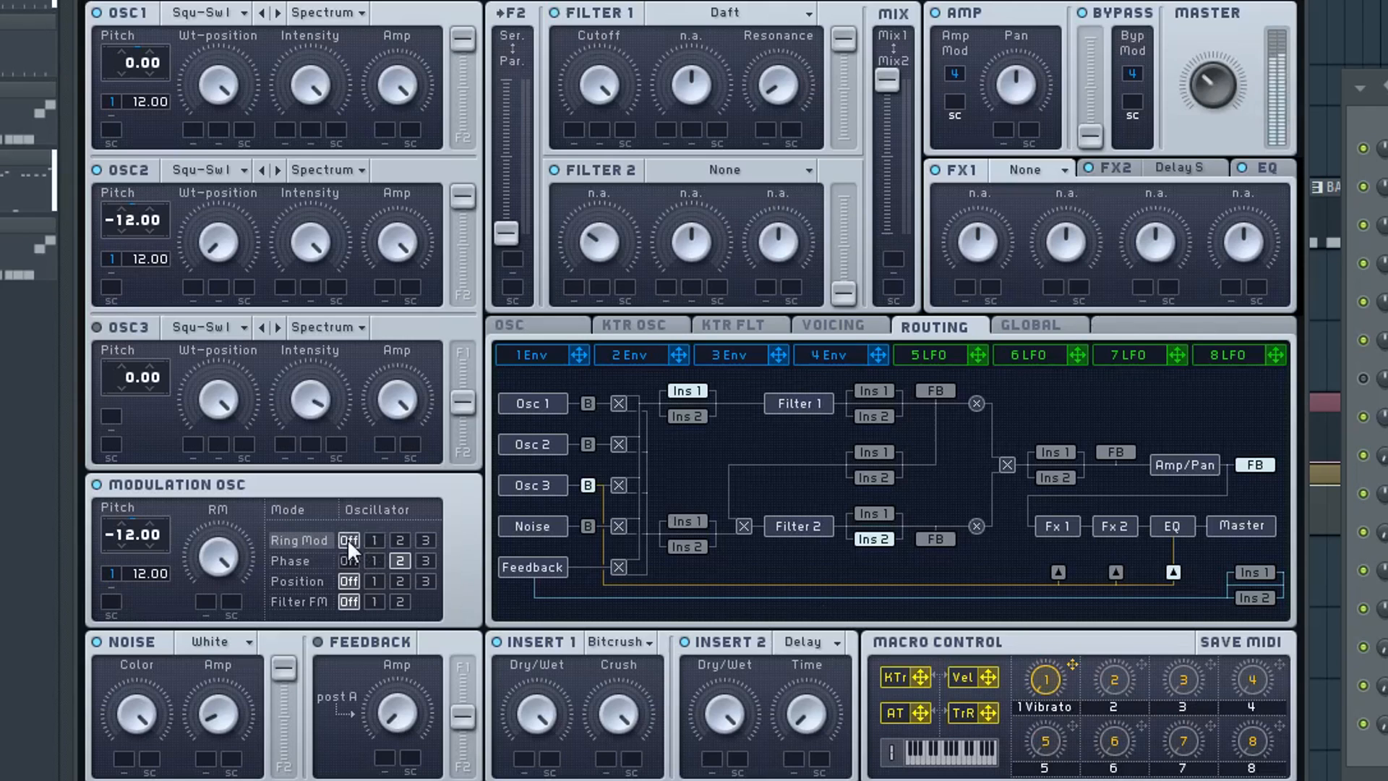
left_click(372, 603)
left_click(347, 602)
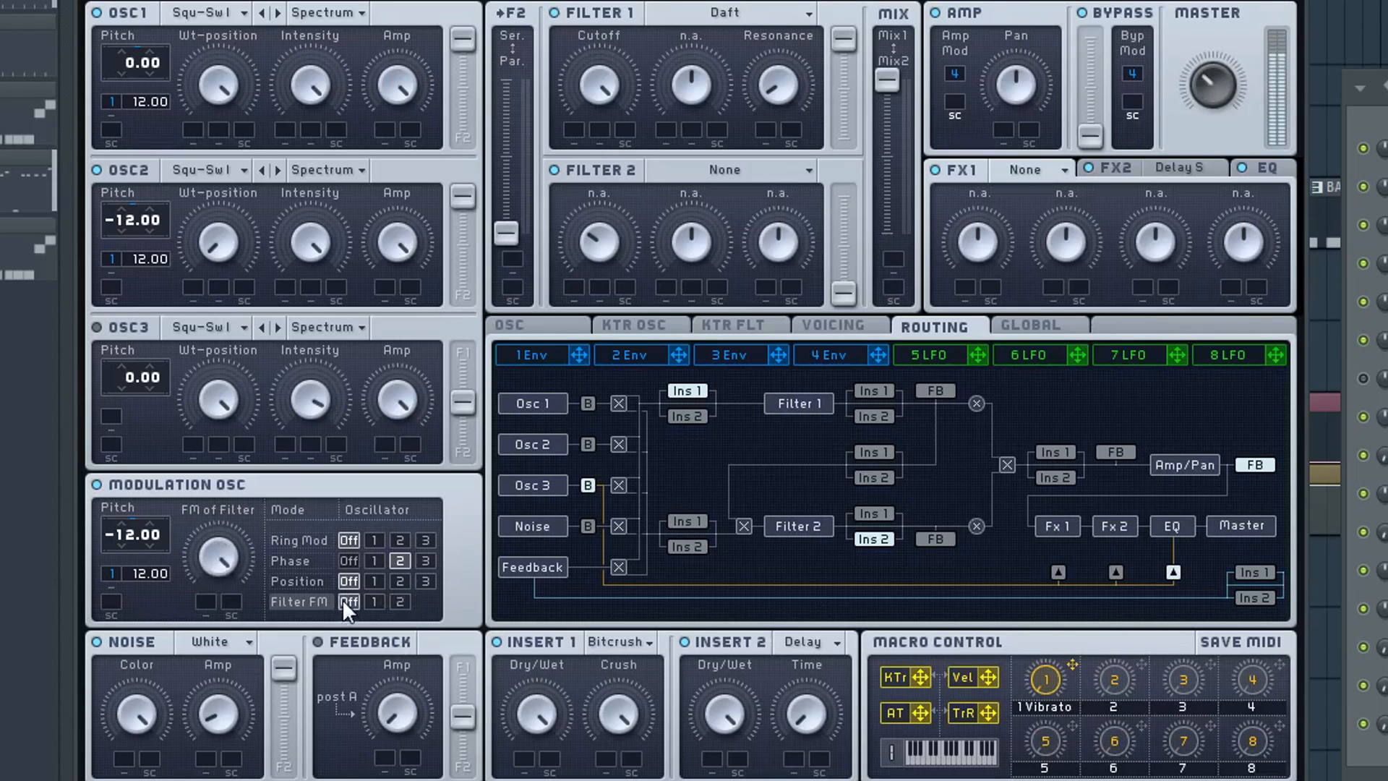
- Route OSC3 fully to Filter 1, set its pitch to -12.00 and adjust its amp level
left_click_drag(463, 403, 462, 353)
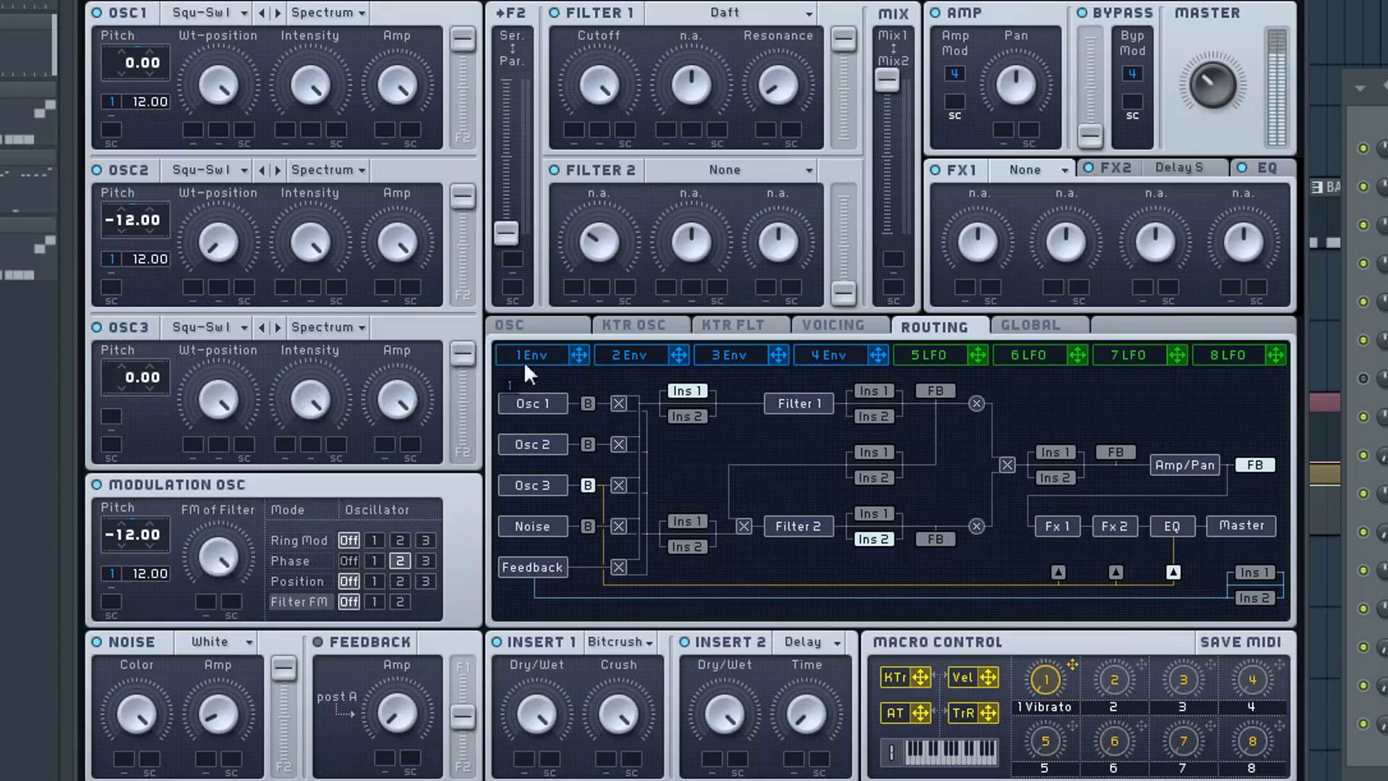
mouse_move(114, 420)
left_mouse_down()
mouse_move(128, 389)
mouse_move(126, 406)
left_mouse_up()
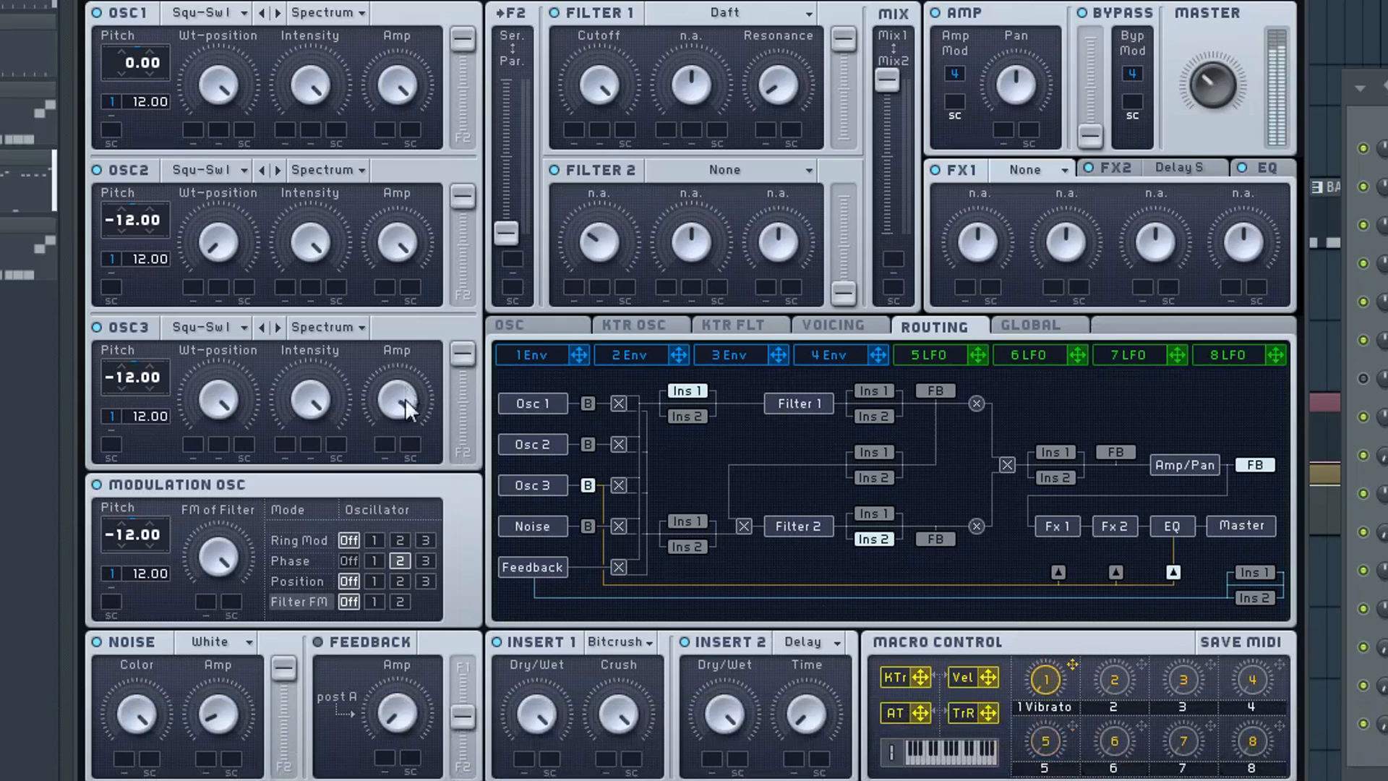
left_click_drag(400, 402, 404, 330)
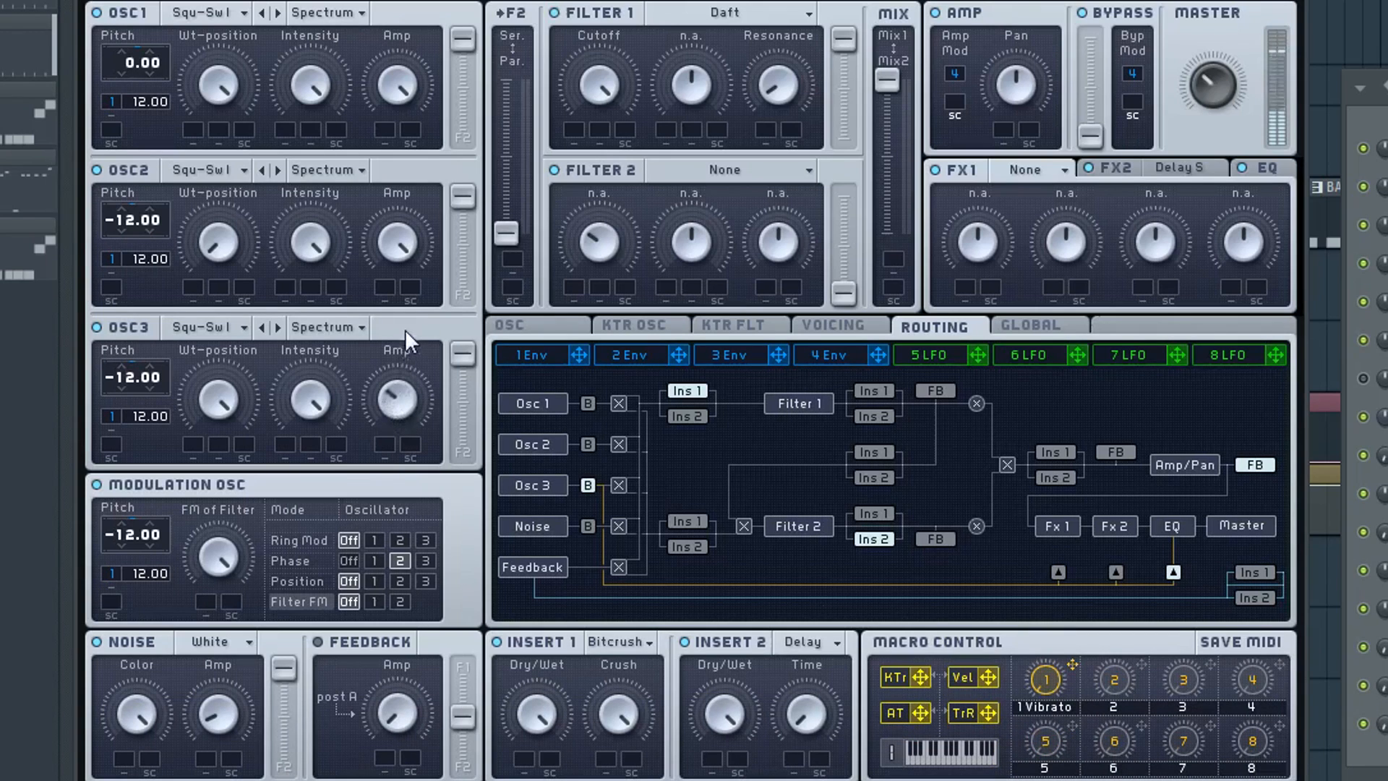
- Switch OSC3 to the Pulse-Saw Sync wavetable and adjust its Sync amount
left_click(177, 328)
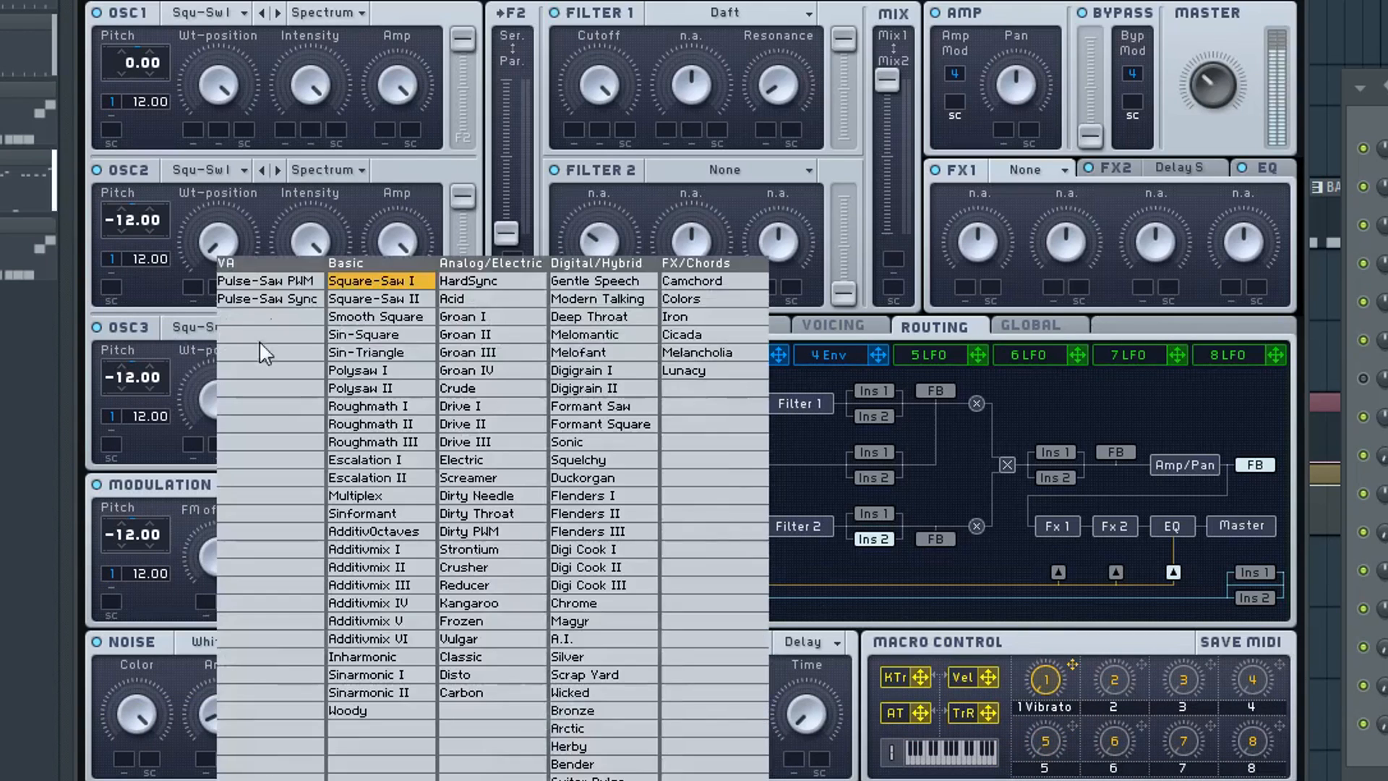
left_click(266, 298)
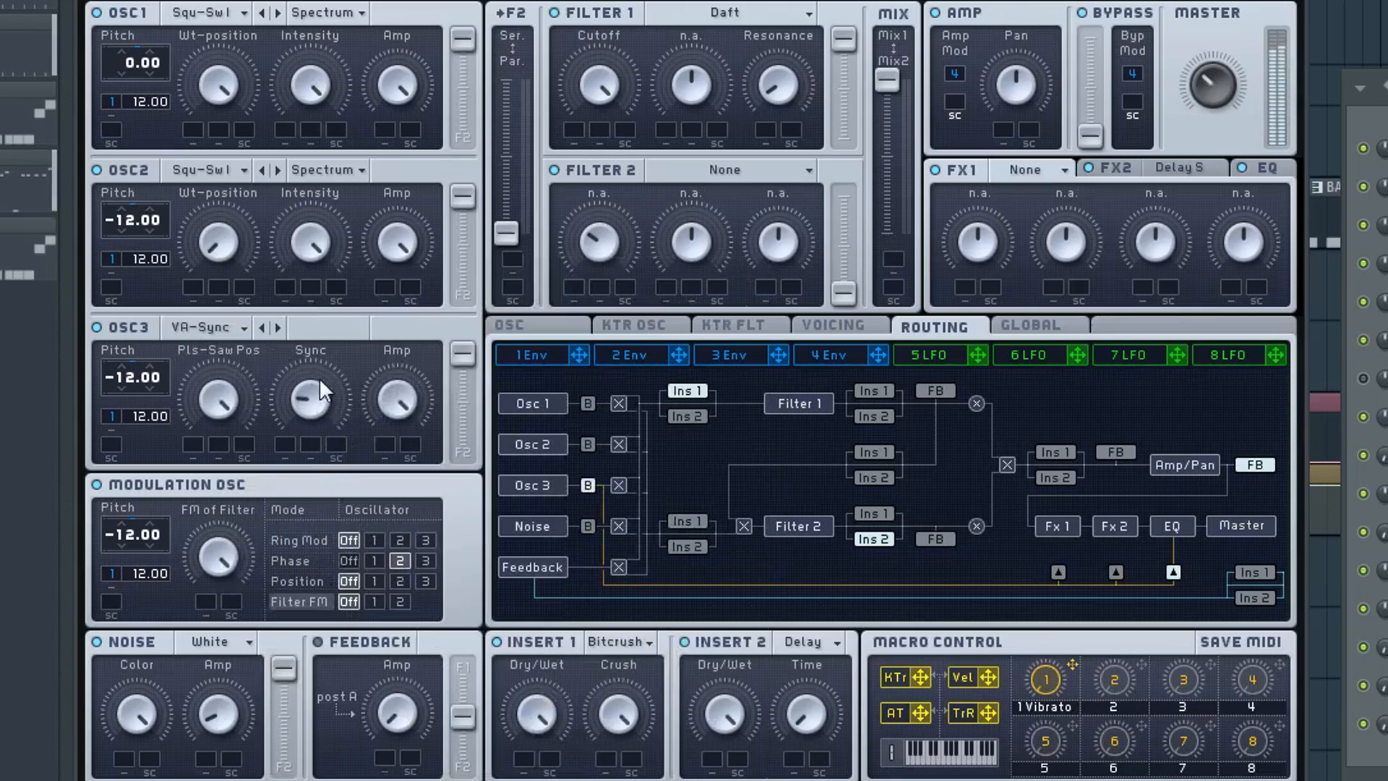
left_click_drag(318, 377, 323, 345)
- Route Insert 2 after the filter mix and set its effect to None
left_click(1050, 478)
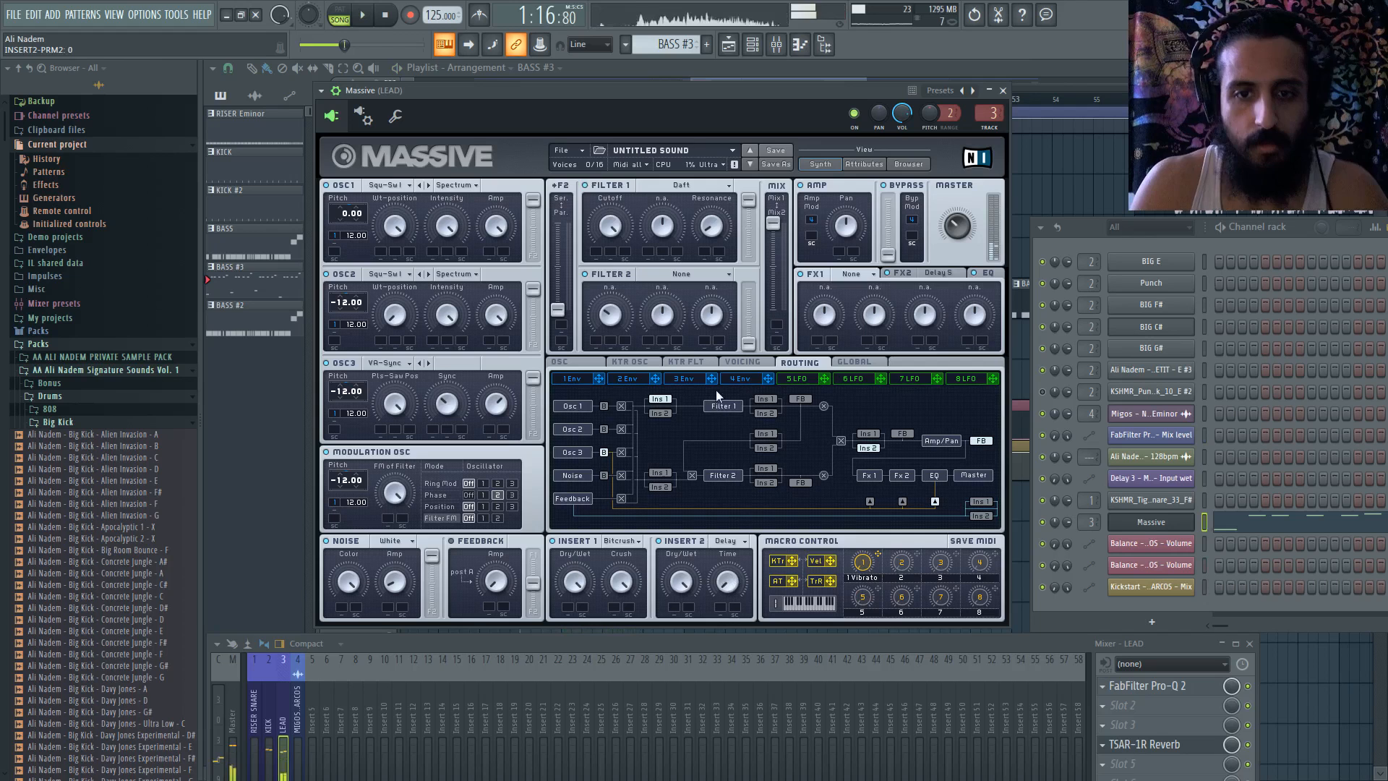
left_click(824, 354)
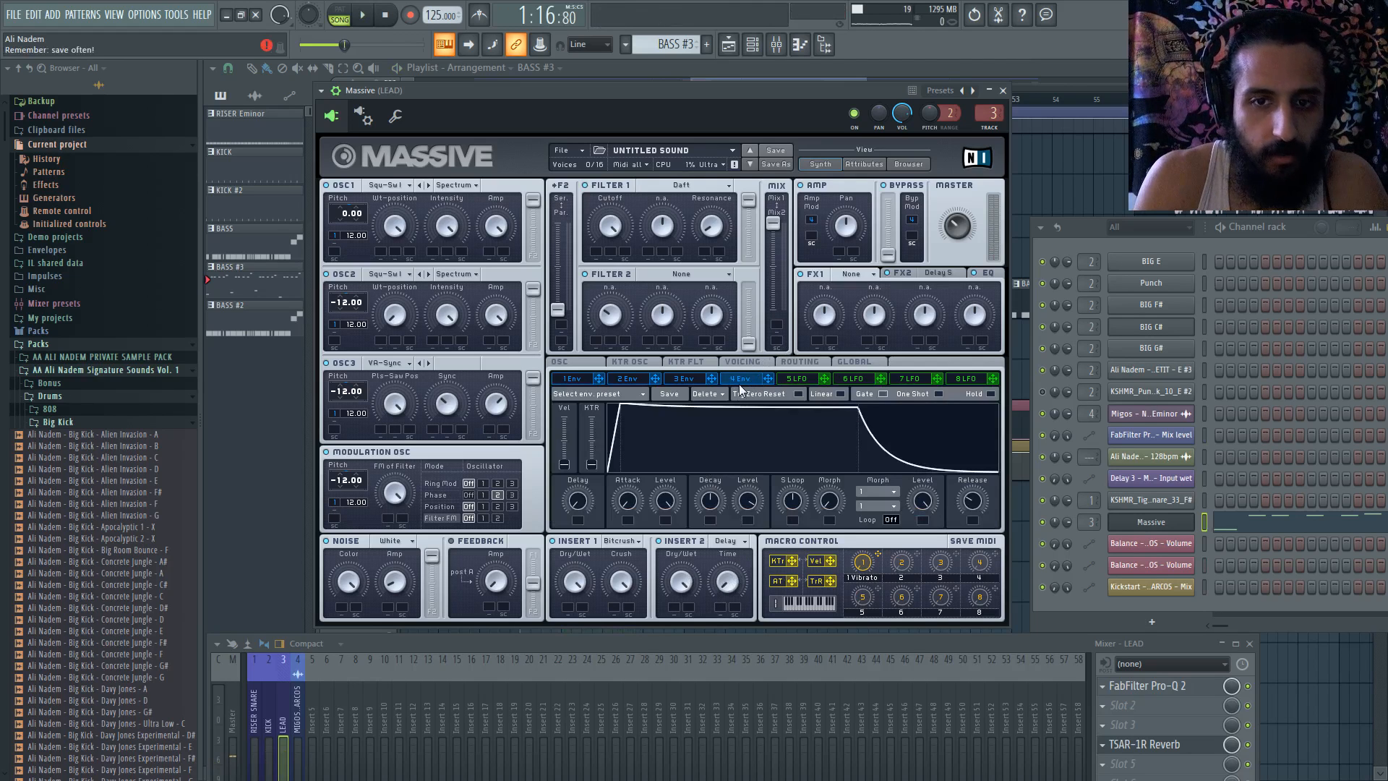
left_click(586, 498)
left_click(731, 541)
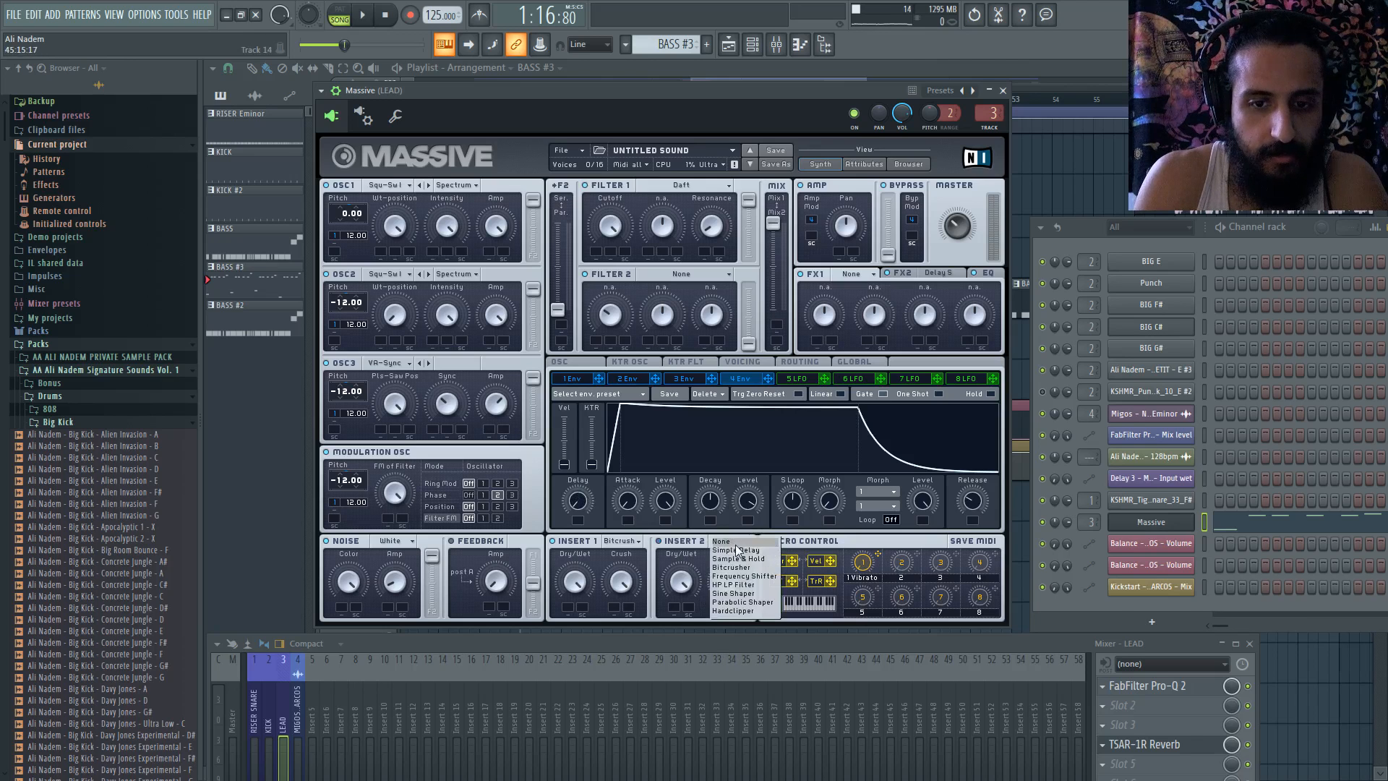
left_click(732, 544)
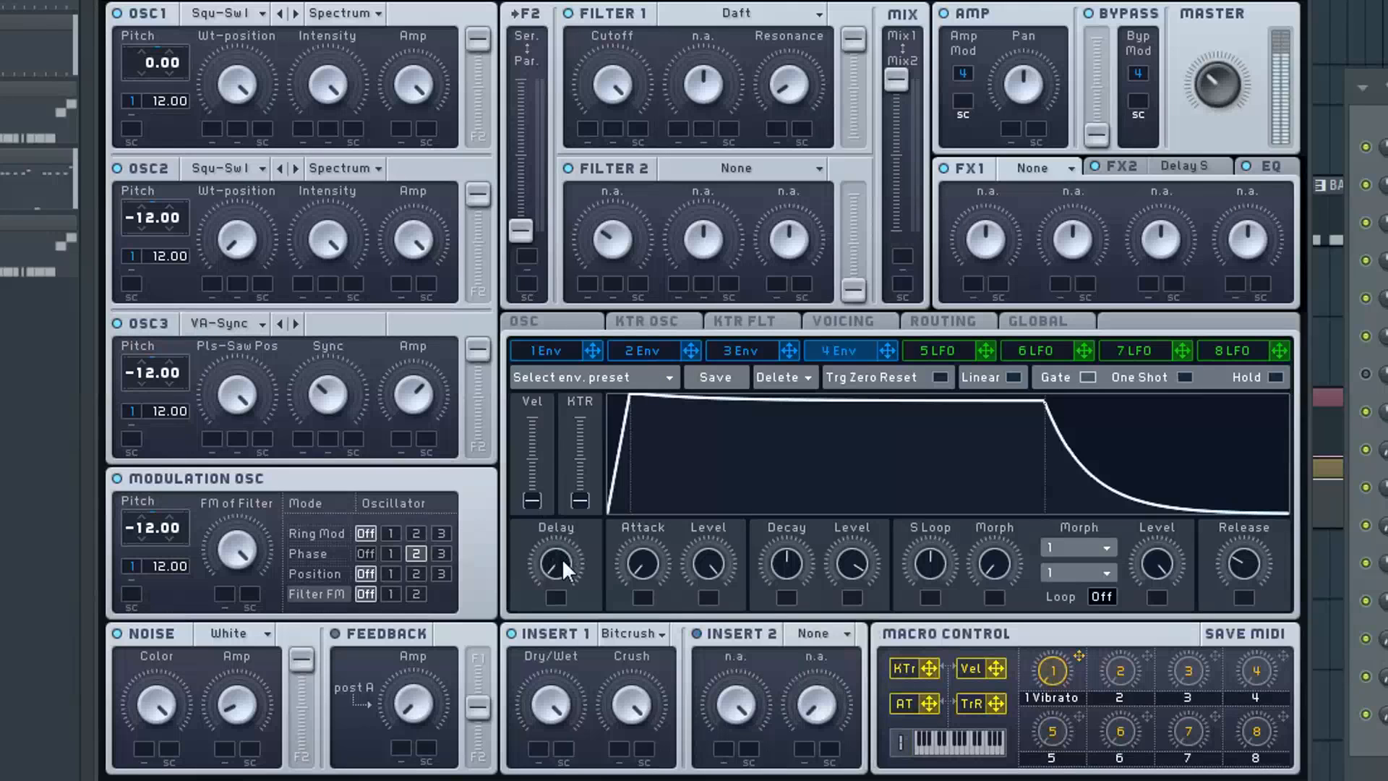
- Increase the delay of envelope 4 so the amp attack starts slightly late
scroll(561, 558, "up", 7)
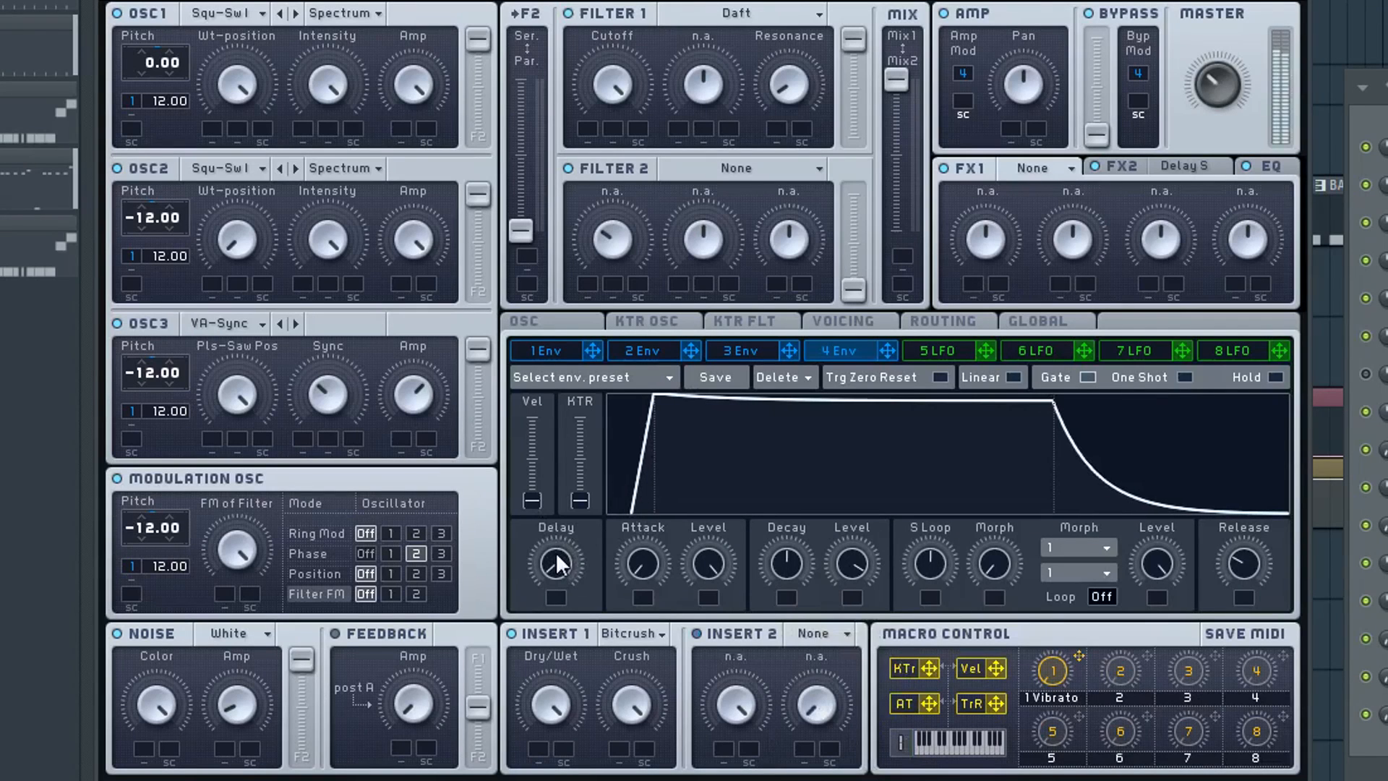
scroll(555, 555, "up", 1)
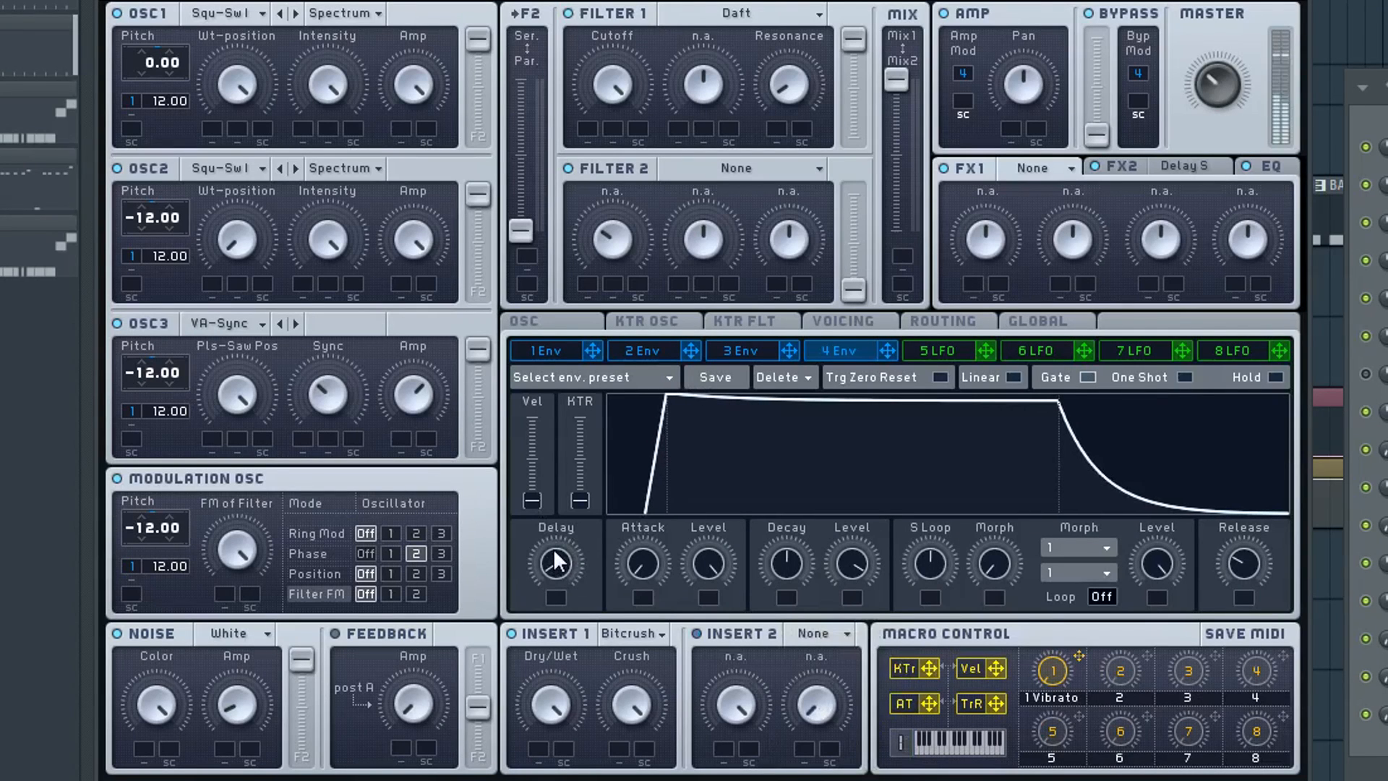
scroll(553, 548, "up", 1)
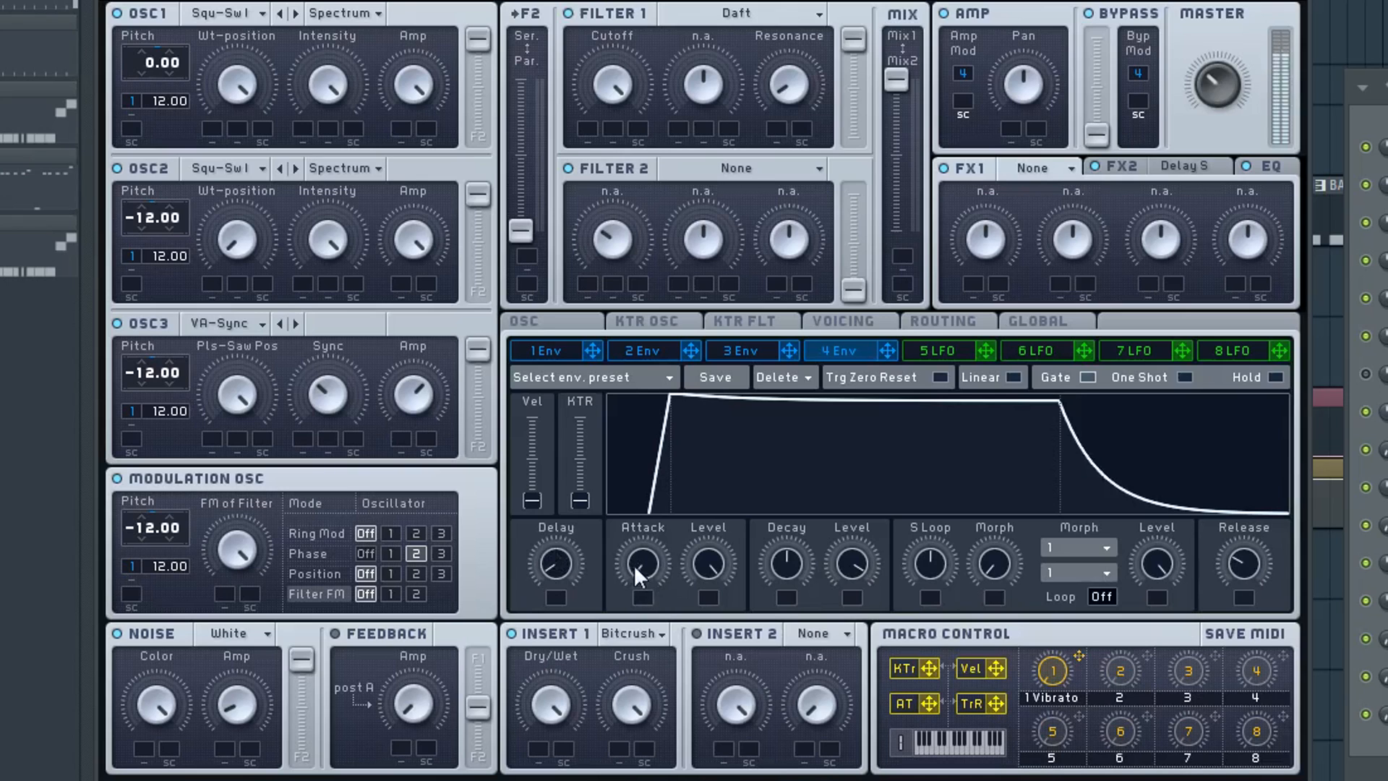
mouse_move(571, 561)
left_mouse_down()
mouse_move(570, 543)
mouse_move(575, 573)
left_mouse_up()
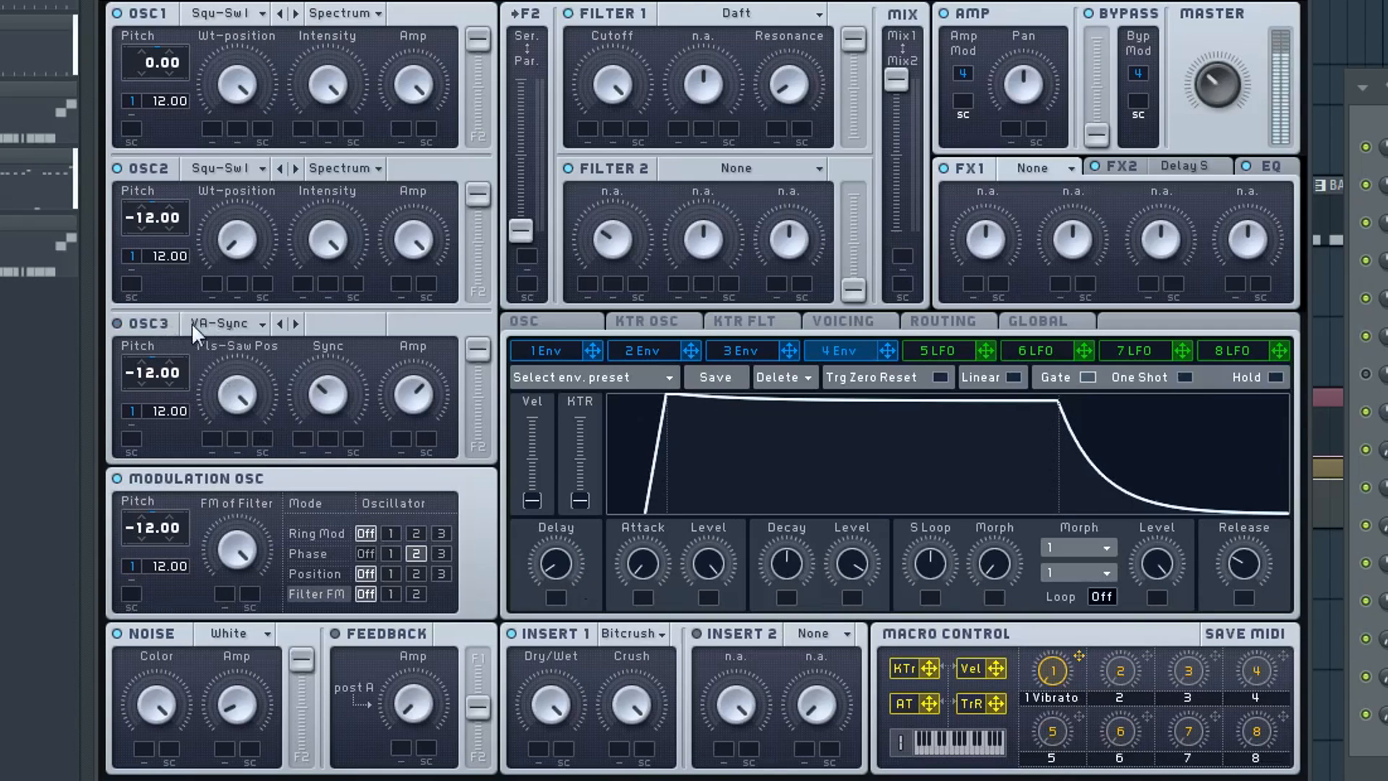
- Try the Deep Throat wavetable on OSC3 with full intensity and amp at pitch -24.00, and switch OSC3 off
left_click(225, 324)
left_click(599, 312)
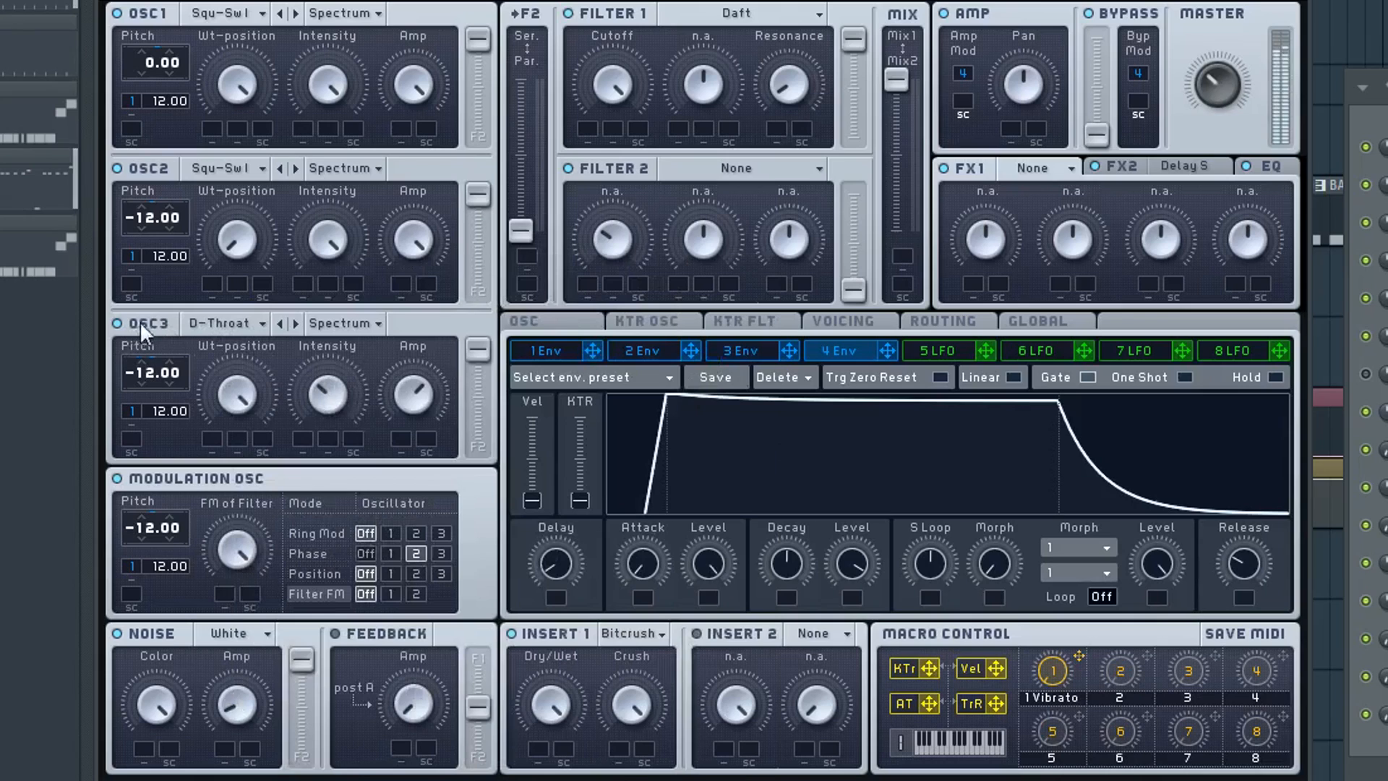
left_click_drag(419, 394, 427, 318)
left_click_drag(342, 381, 339, 318)
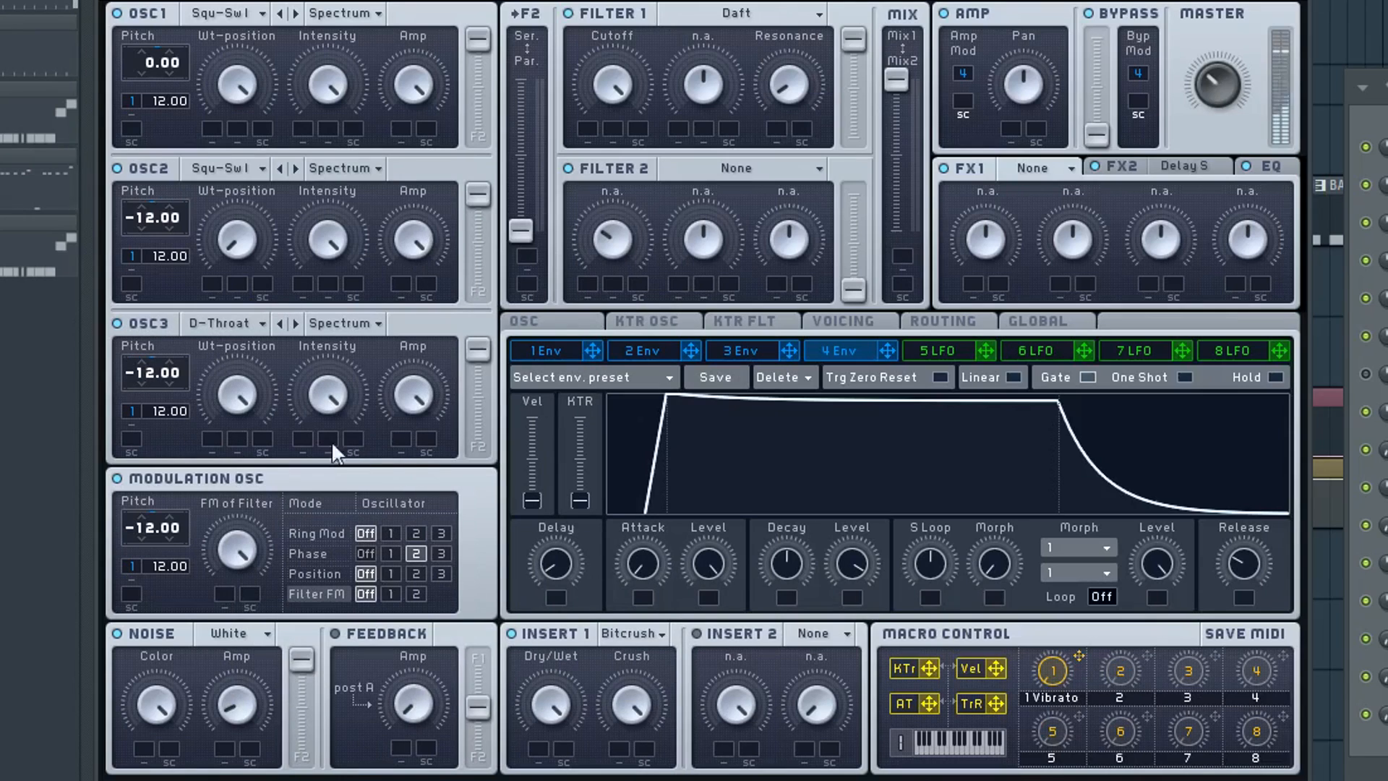
left_click_drag(156, 376, 153, 400)
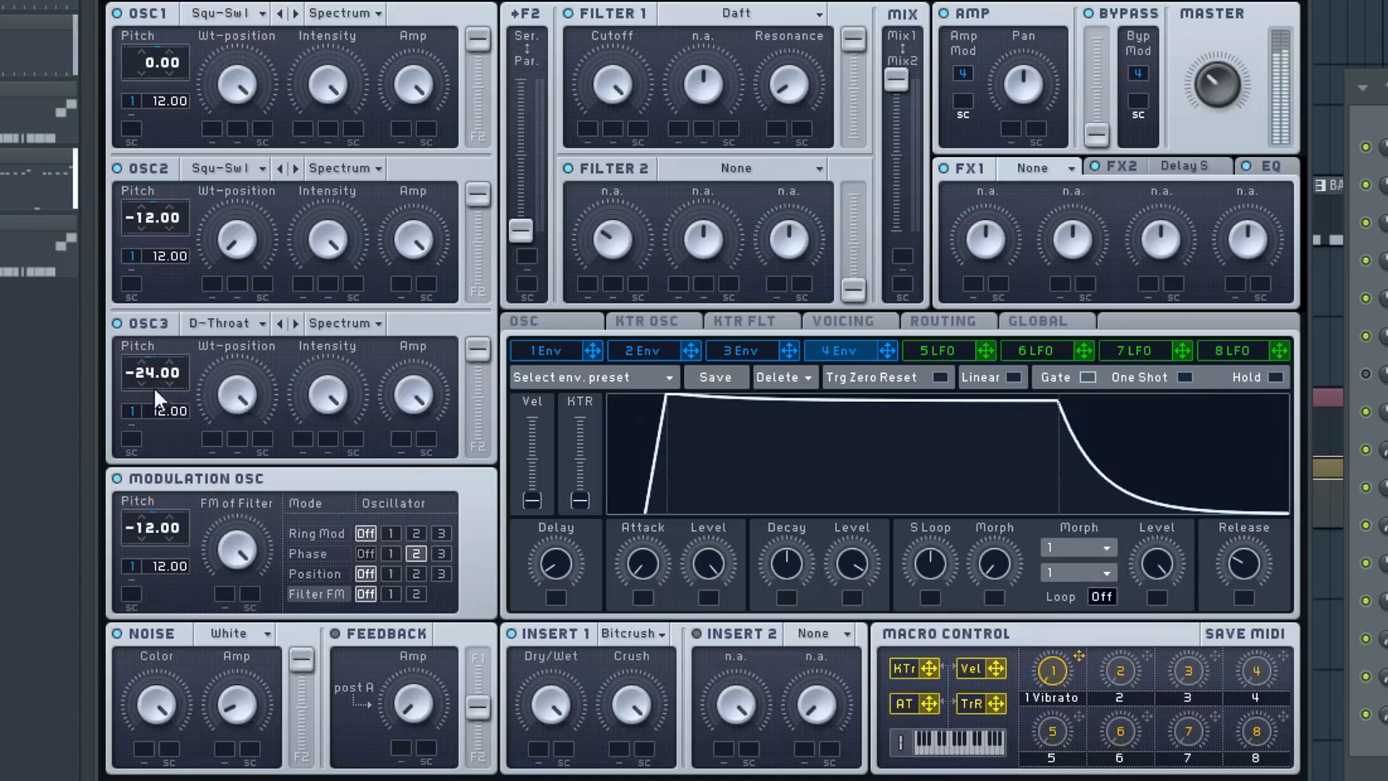
left_click(160, 321)
- Apply the modulation oscillator's ring modulation to OSC1 and set its pitch to -24.00
left_click(391, 533)
left_click_drag(153, 527, 148, 554)
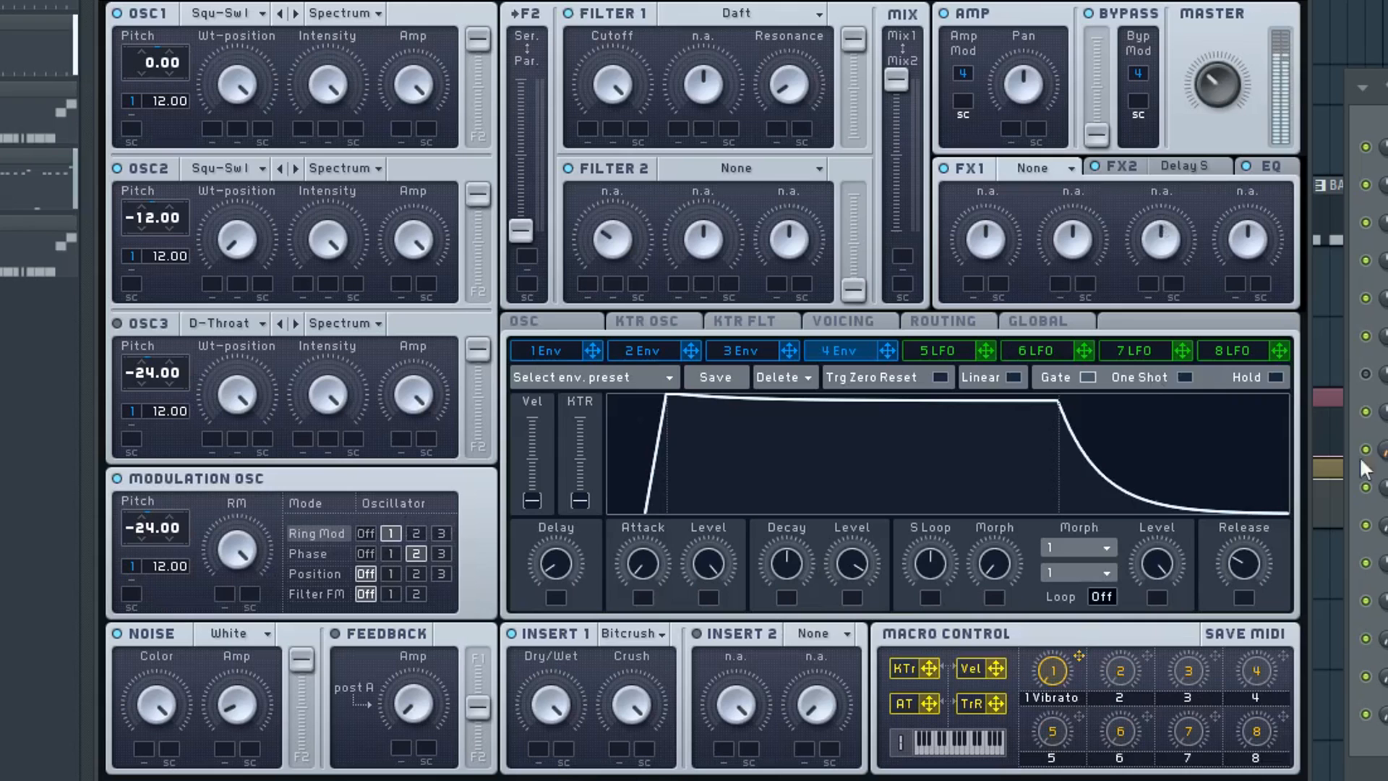
- Try a descending F#6, E6, D#6, C#6 run at the end of the lead melody, shortening the final note
left_click(1384, 451)
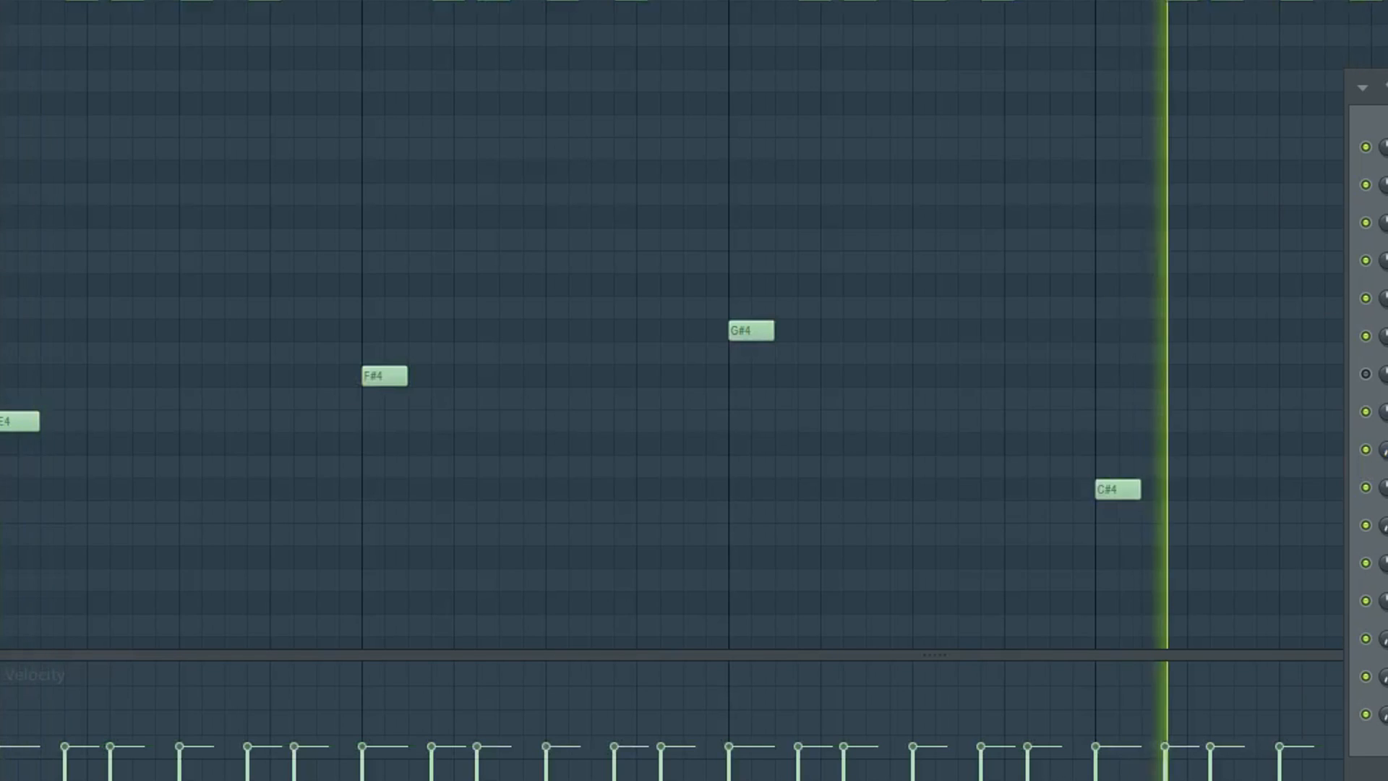
scroll(1149, 44, "up", 2)
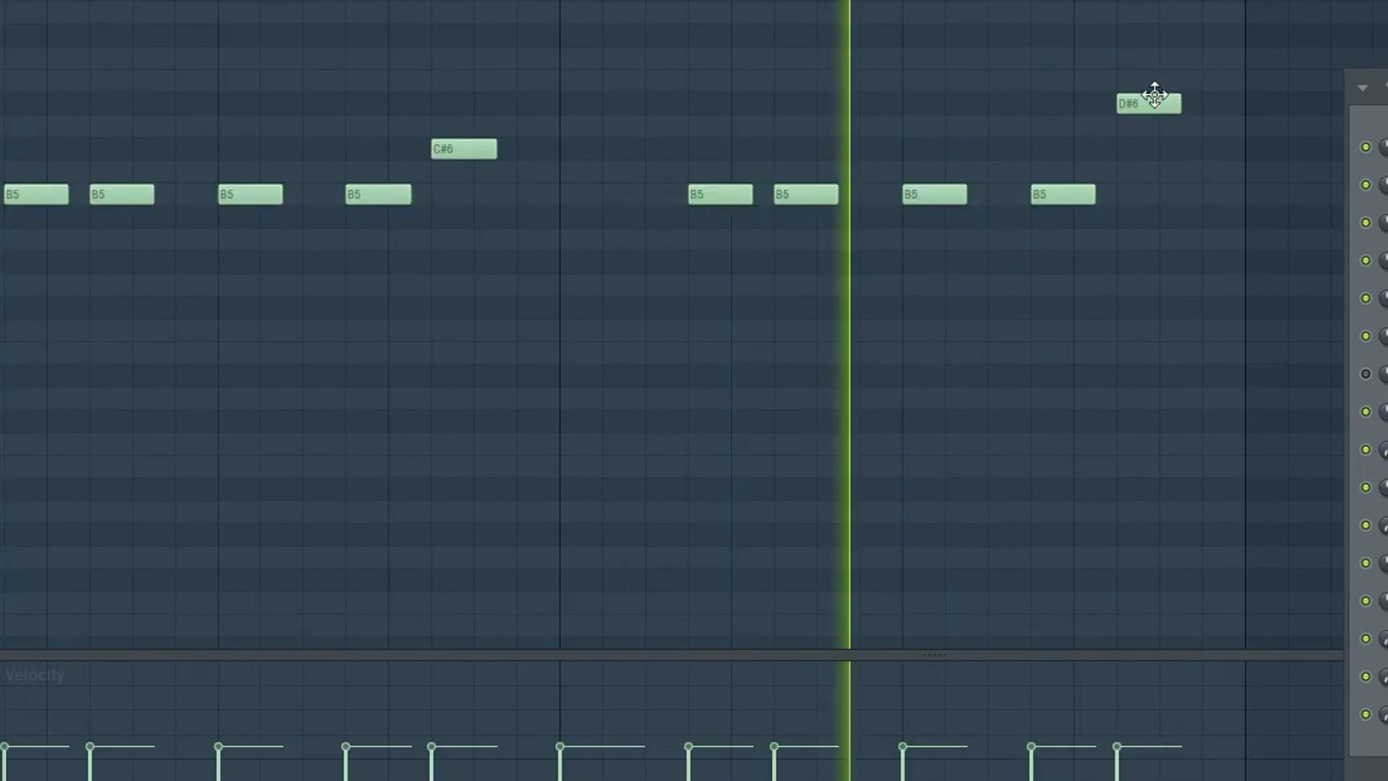
left_click_drag(1150, 107, 1107, 47)
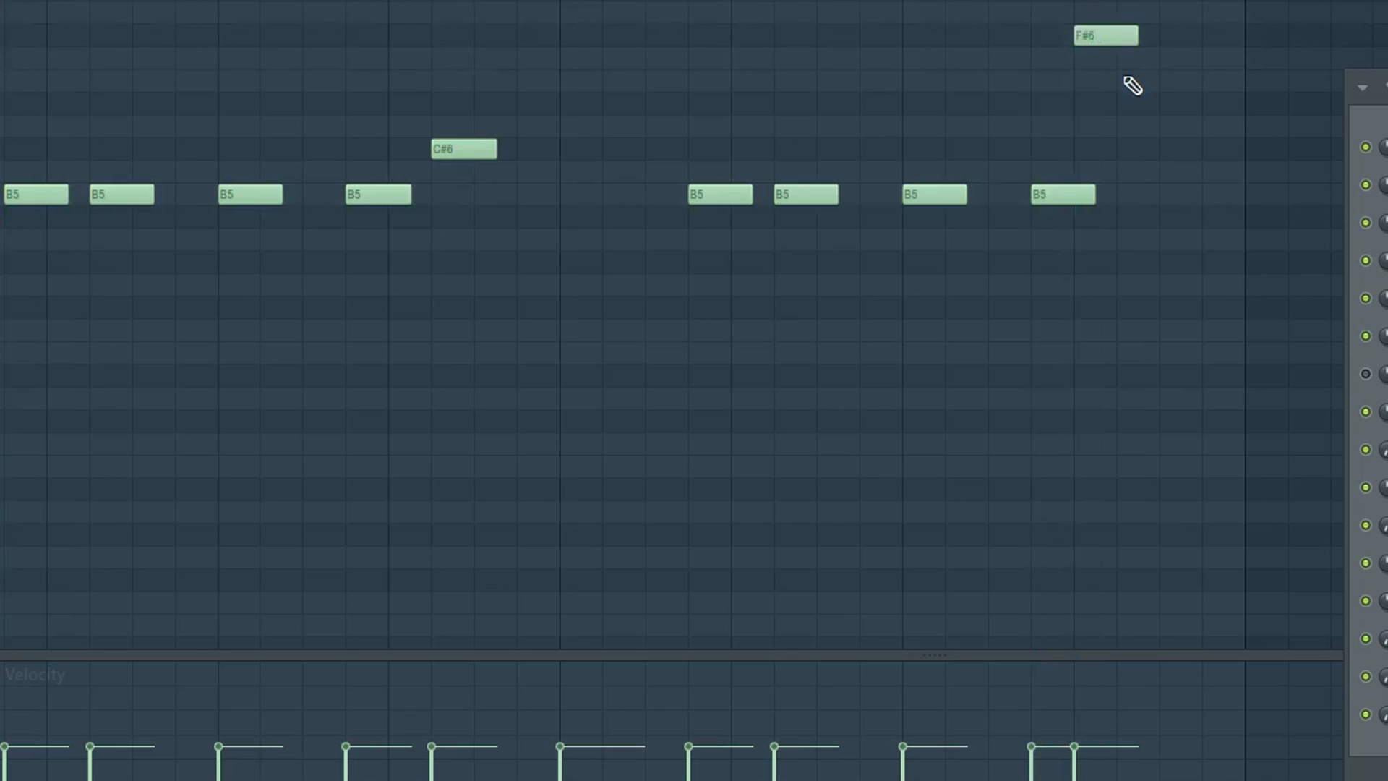
left_click(1133, 81)
left_click(1162, 105)
left_click(1203, 149)
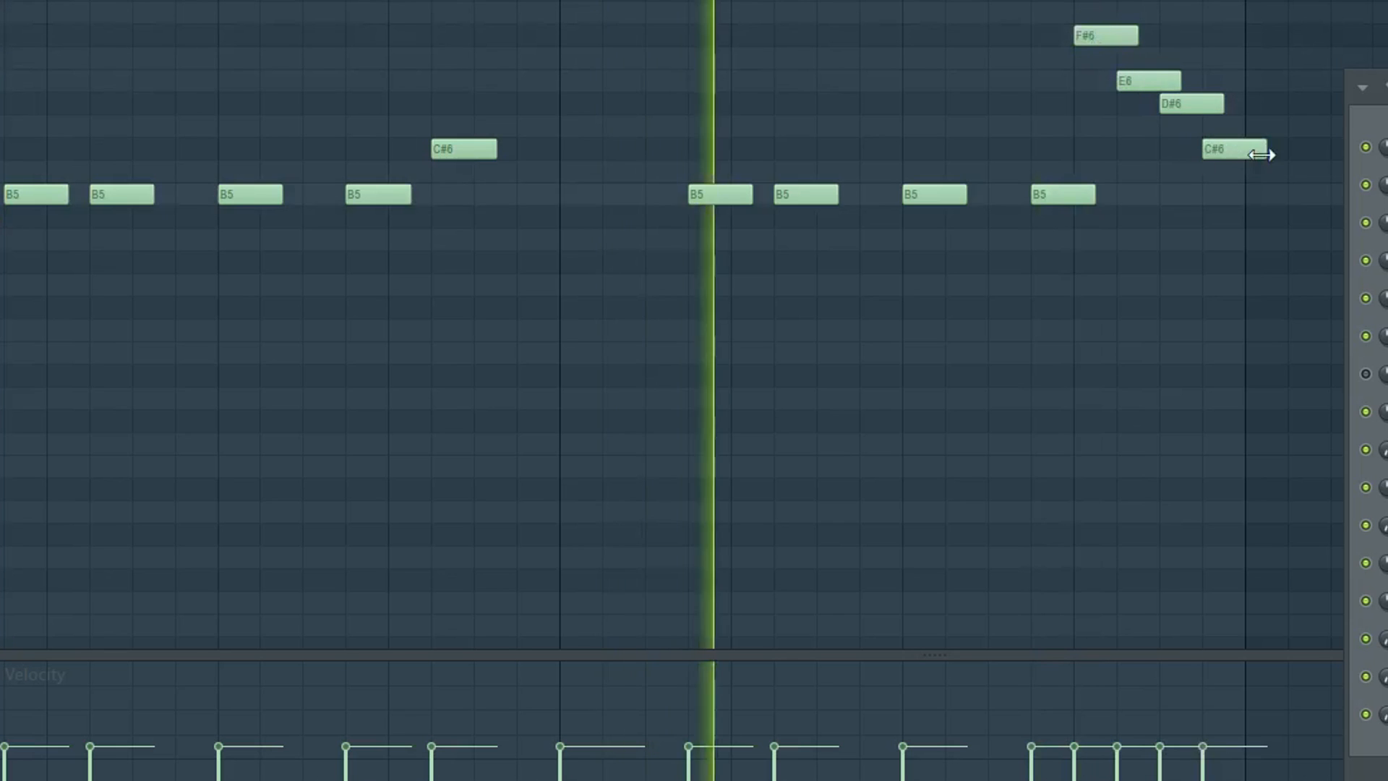
left_click_drag(1266, 149, 1224, 149)
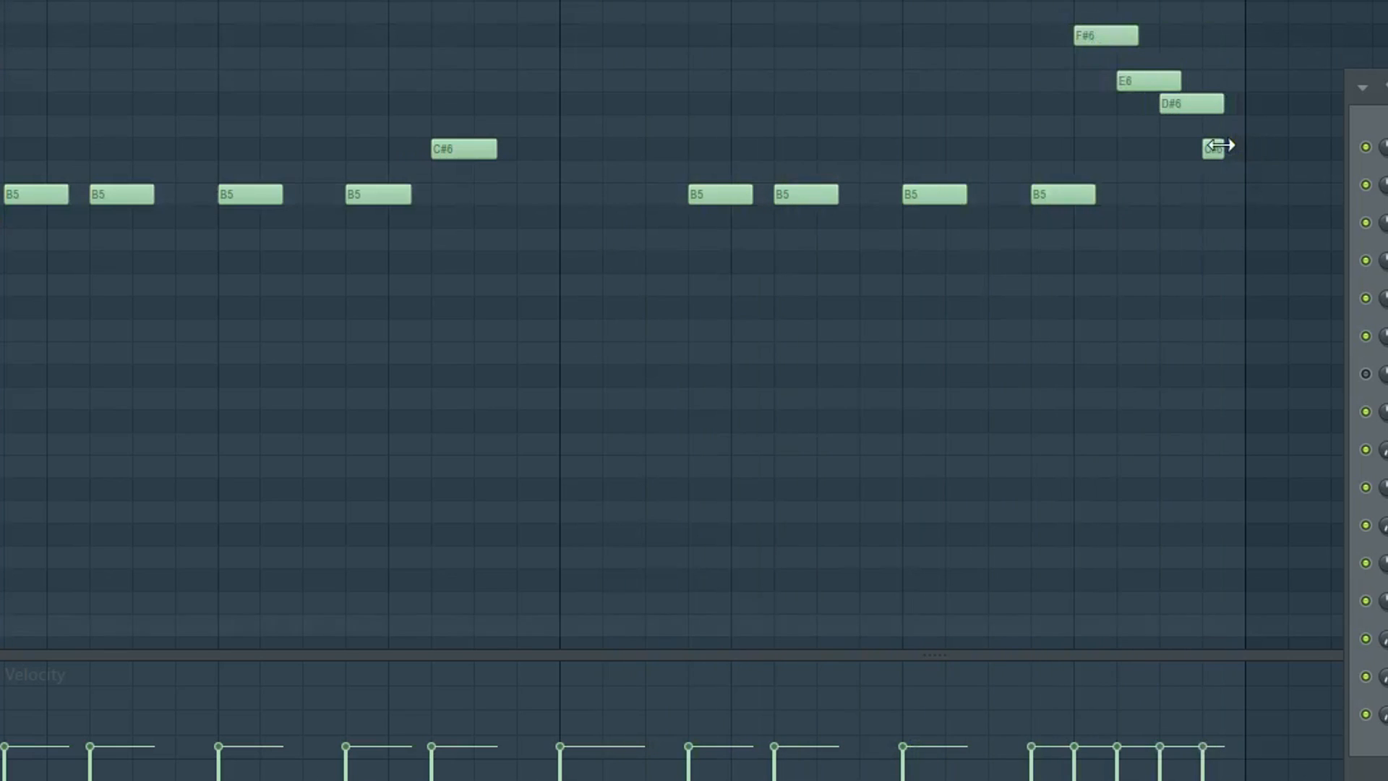
- Remove the E6, D#6 and C#6 notes of the run and move the F#6 note back to D#6
right_click(1218, 148)
right_click(1192, 105)
right_click(1152, 81)
key("ctrl+z")
key("ctrl+z")
left_click_drag(1114, 36, 1154, 103)
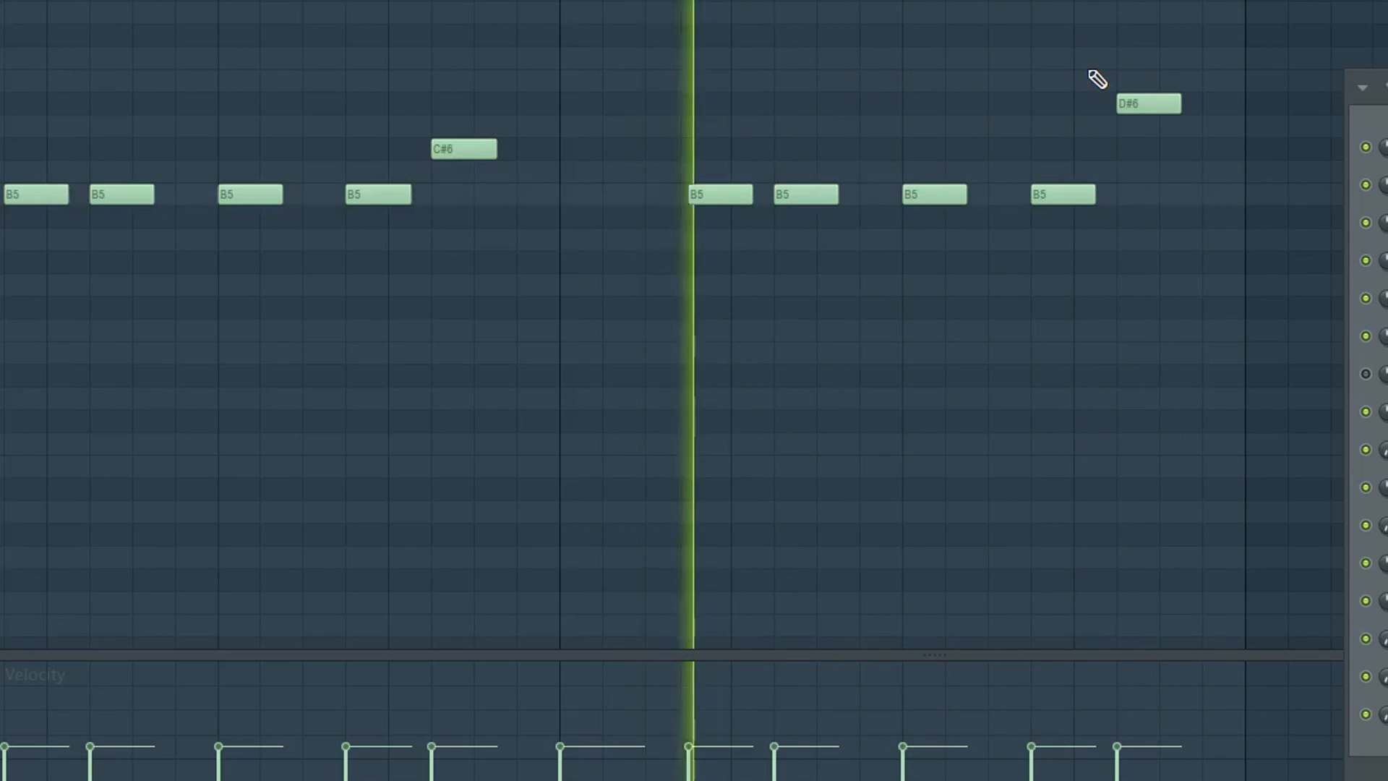
- Look over the high and low notes of the lead pattern in the piano roll
scroll(1088, 71, "down", 5)
scroll(1040, 76, "down", 3)
scroll(985, 81, "up", 3)
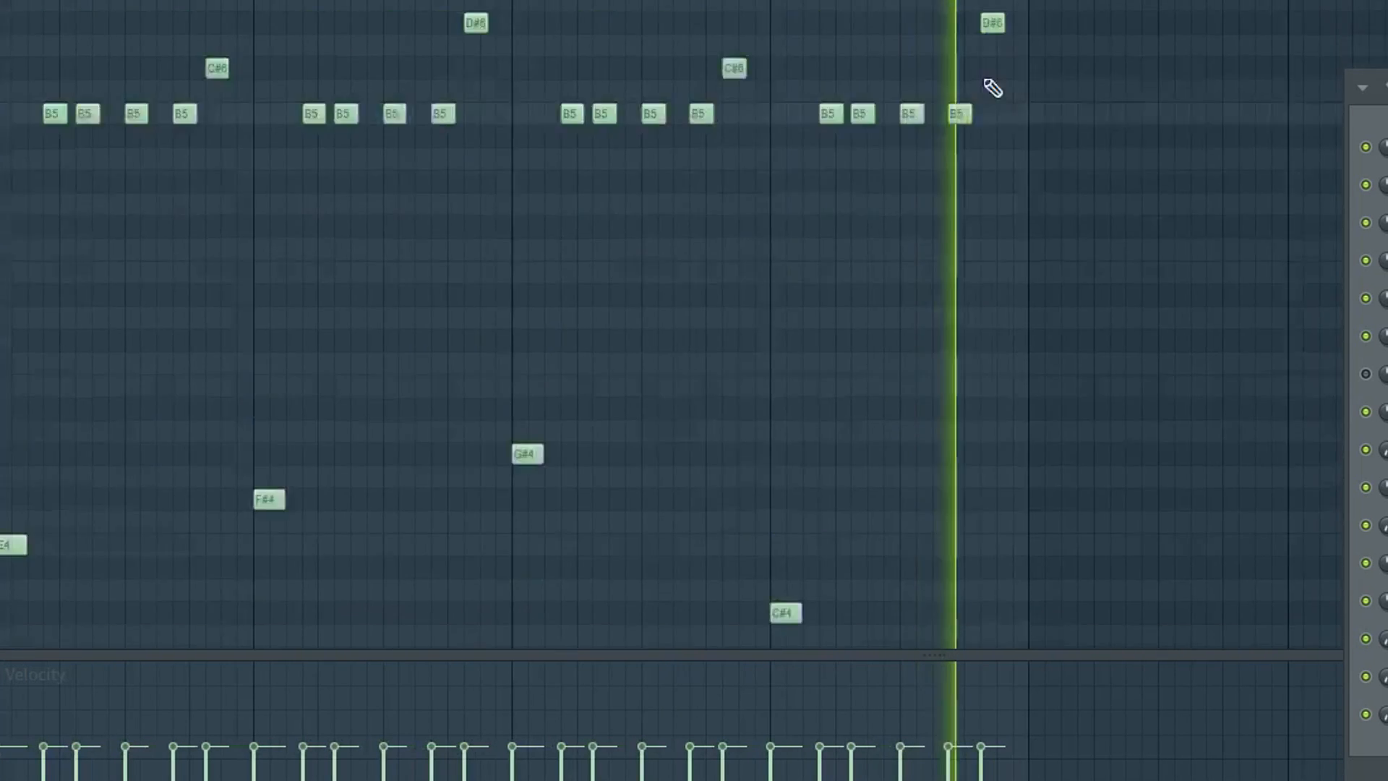
scroll(954, 101, "up", 3)
scroll(901, 117, "down", 3)
scroll(436, 180, "down", 3)
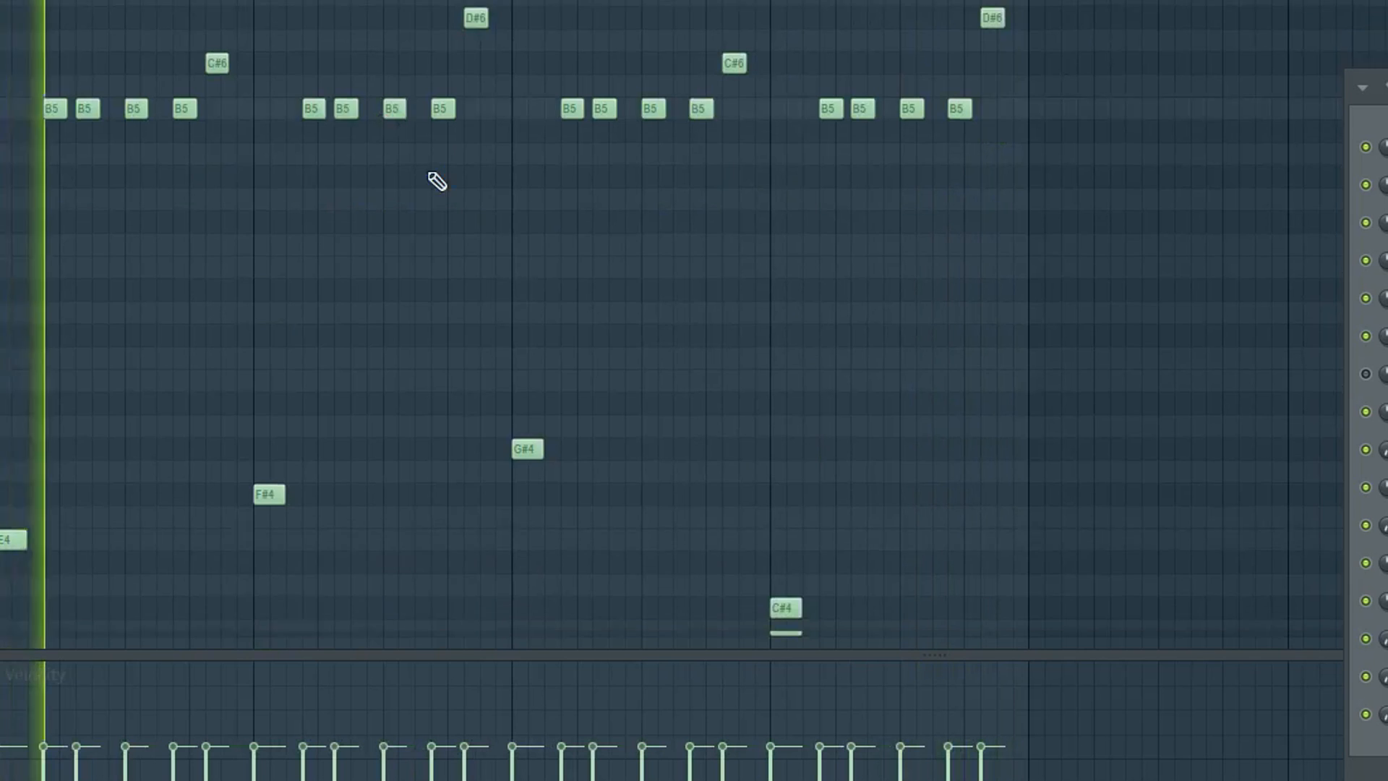
scroll(96, 204, "up", 3)
scroll(131, 206, "down", 3)
scroll(323, 232, "up", 1)
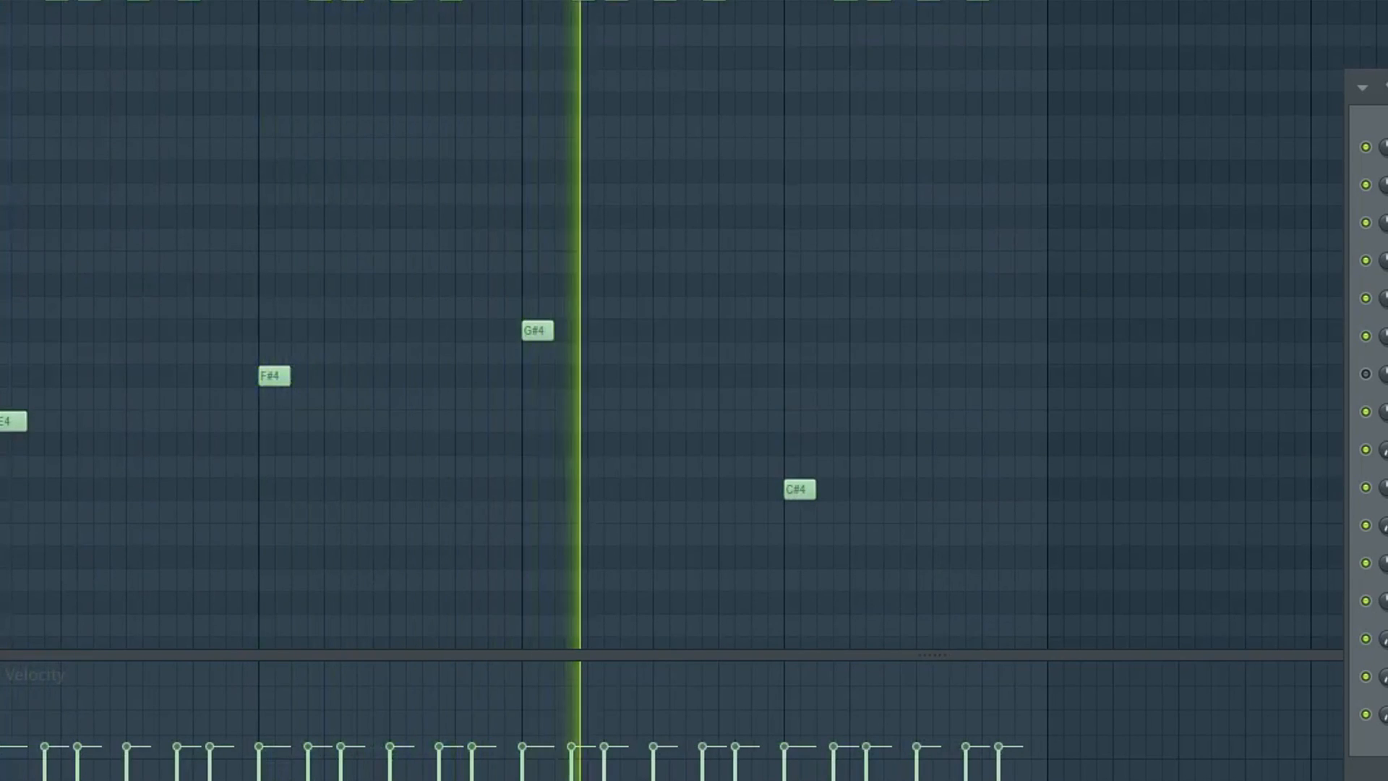
- Increase the lead synth's glide time and clear the Vibrato modulation from macro 1
left_click(1384, 449)
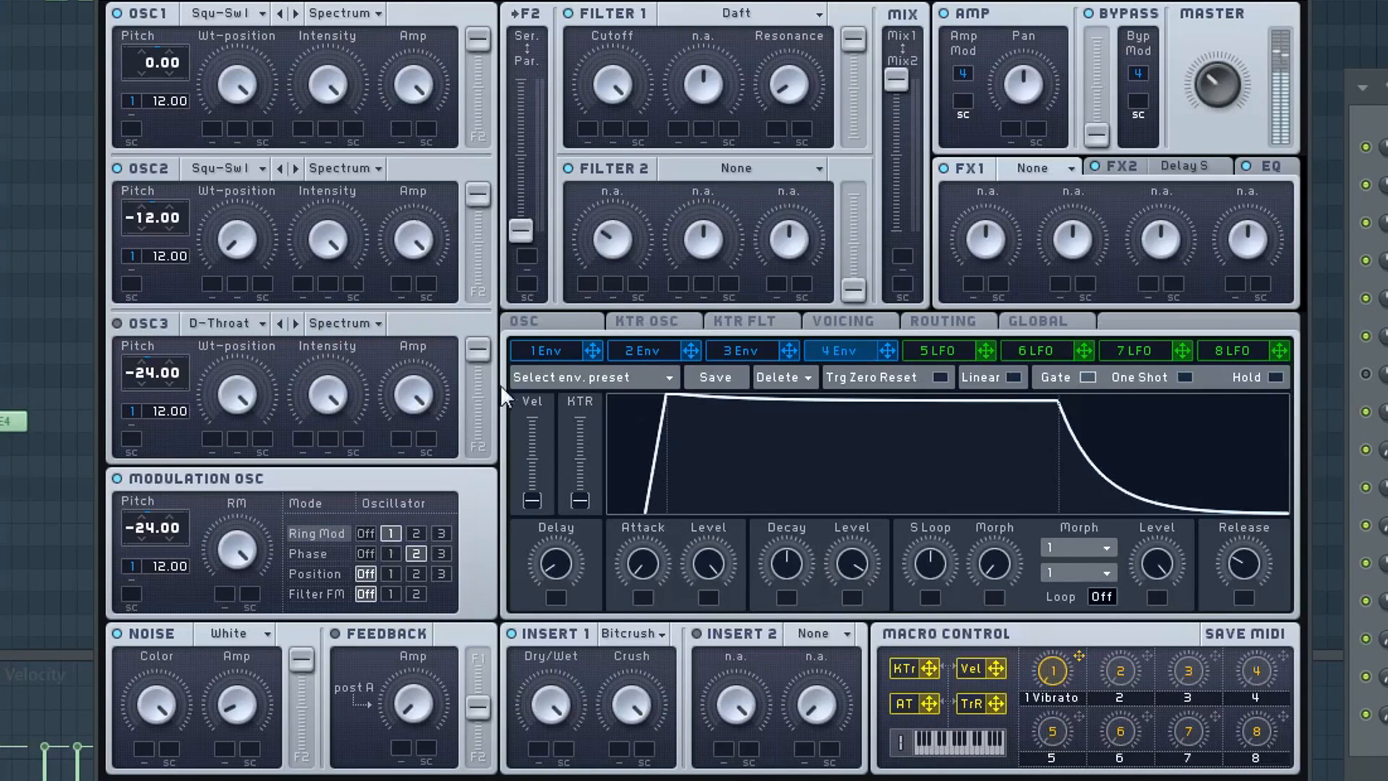
left_click(570, 321)
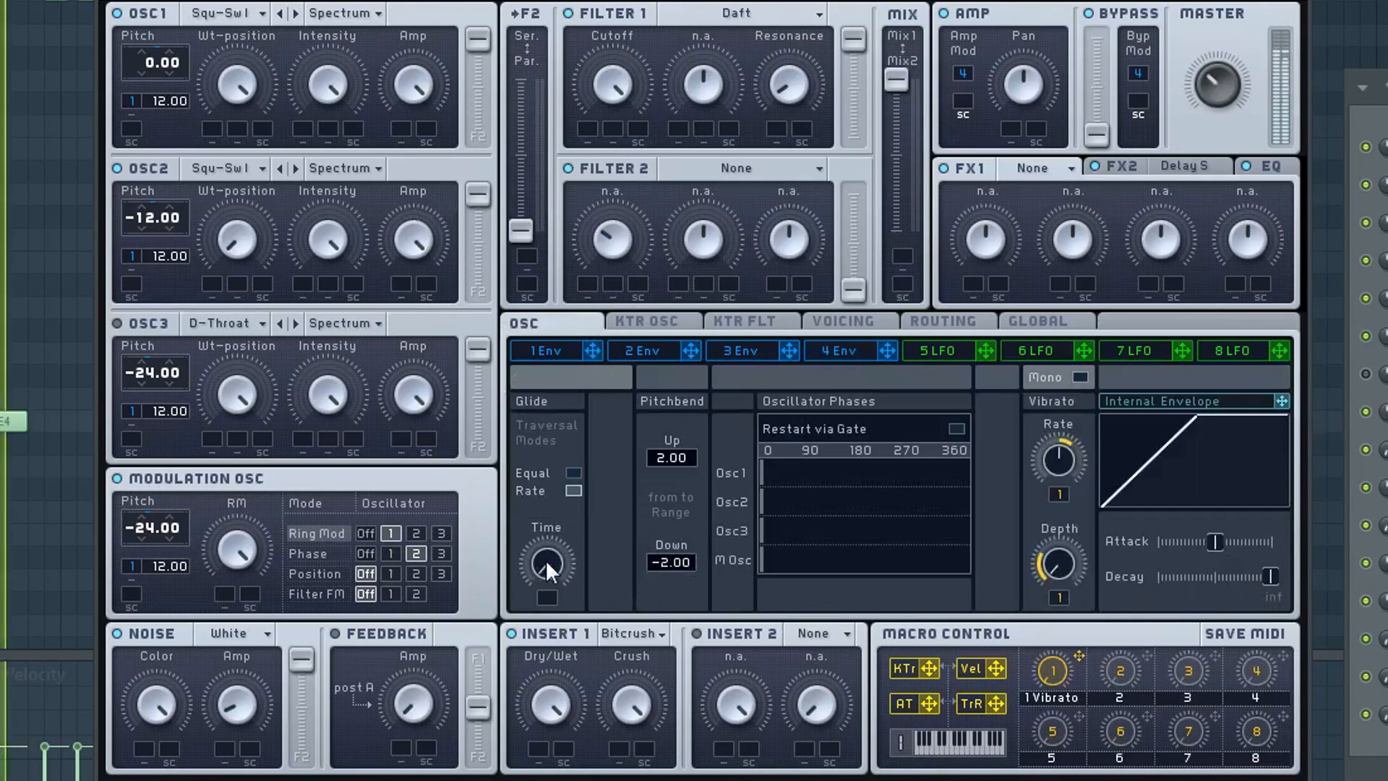
left_click(868, 318)
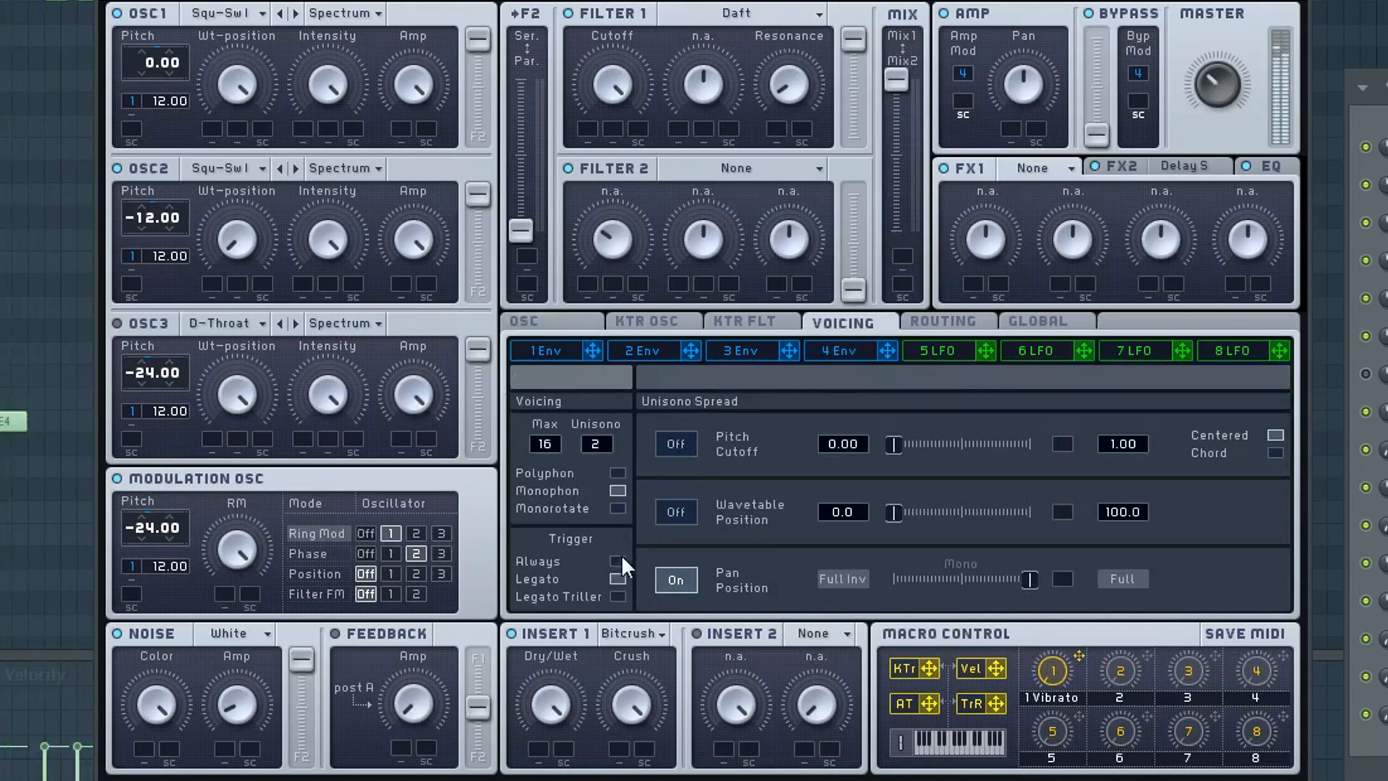
left_click(570, 322)
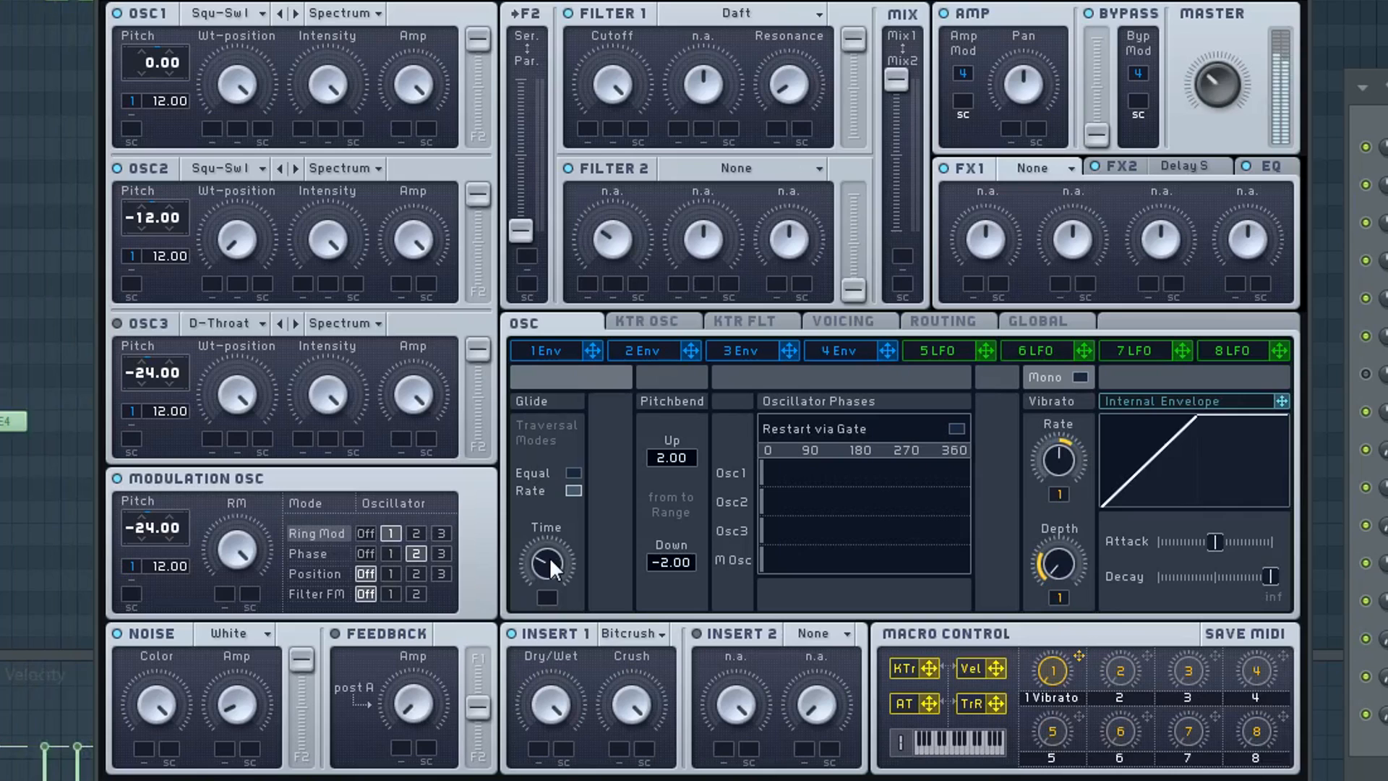
right_click(1049, 682)
left_click(1050, 729)
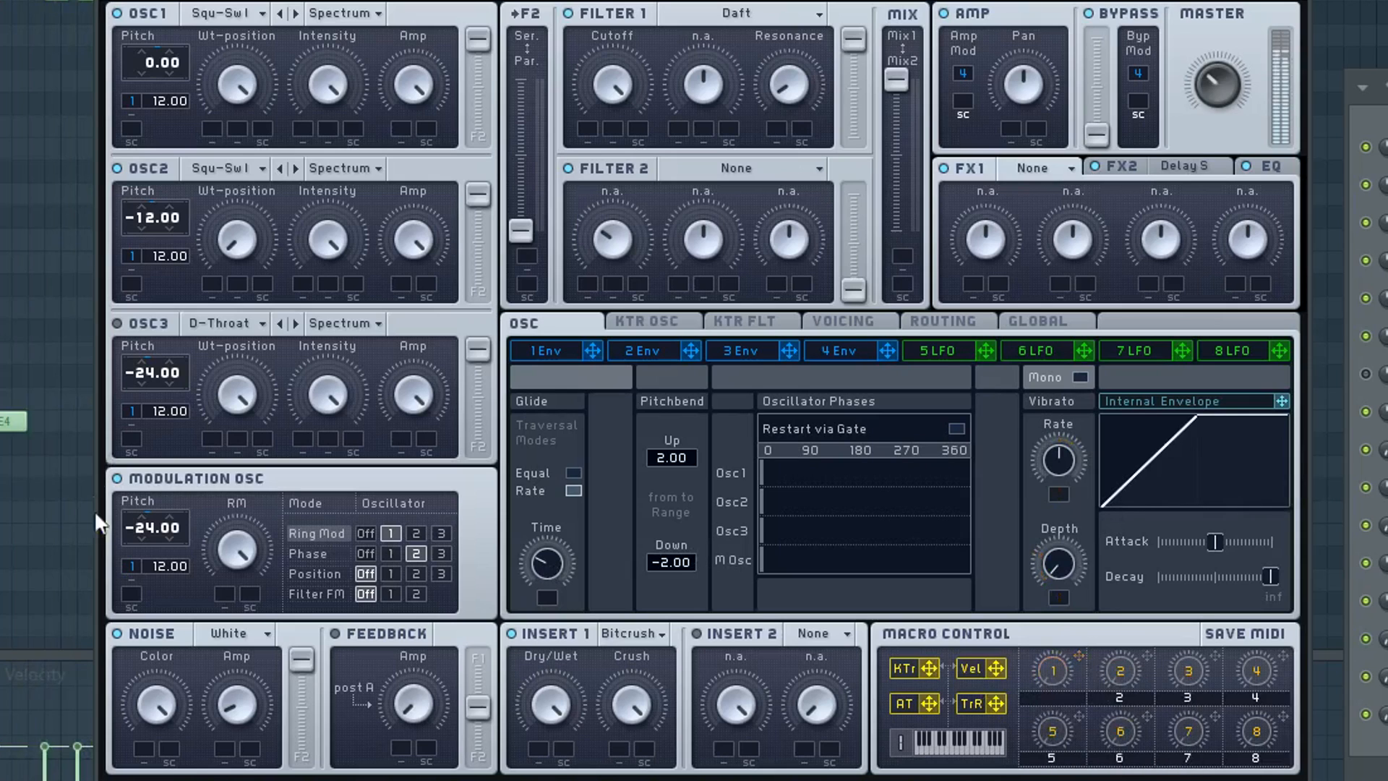
- Set the modulation oscillator to pitch -12.00 with ring modulation off, and reset OSC3's pitch to 0.00
left_click_drag(146, 527, 168, 509)
scroll(157, 526, "up", 2)
left_click_drag(244, 546, 244, 687)
left_click(388, 535)
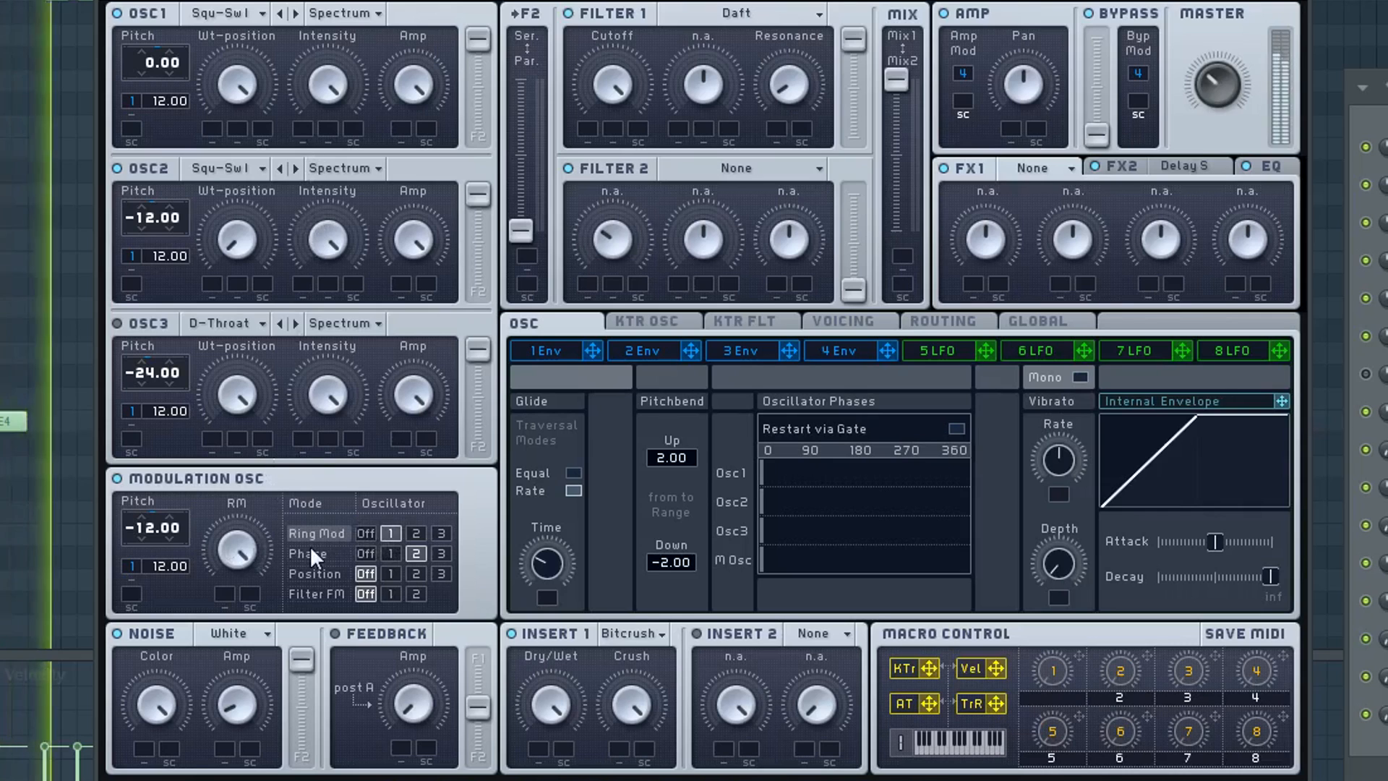
left_click(367, 537)
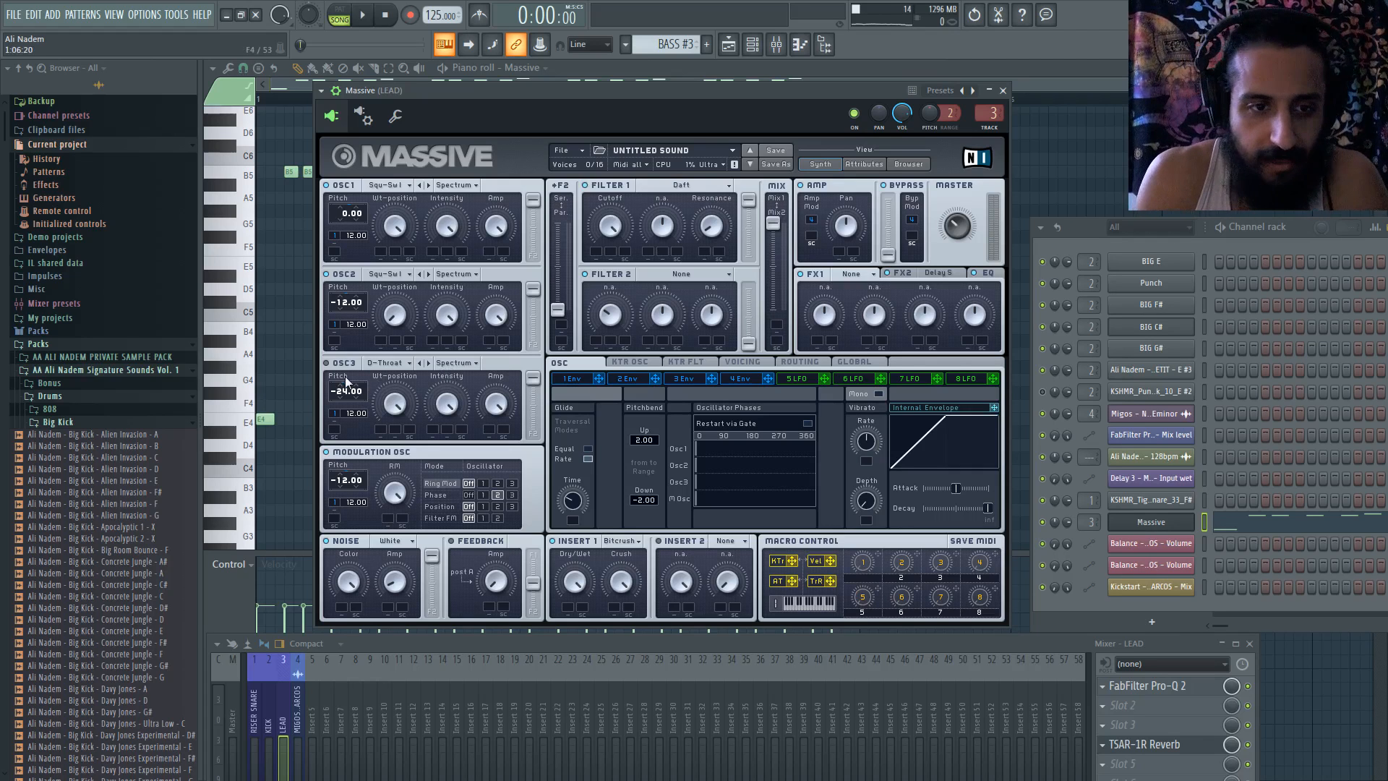
double_click(348, 395)
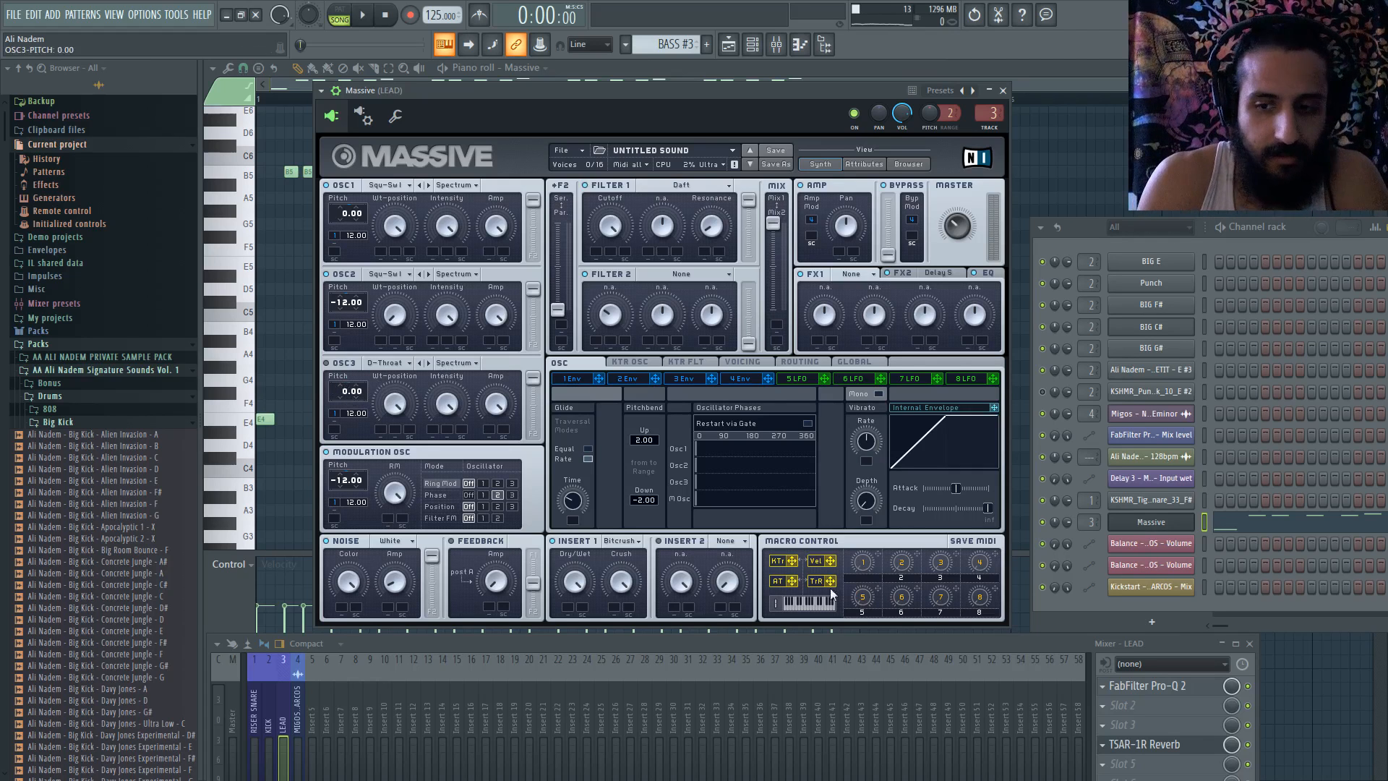
- Add the SPAN analyzer to the LEAD mixer track and play the pattern to check the lead's spectrum
left_click_drag(1119, 641, 1082, 521)
left_click(1074, 663)
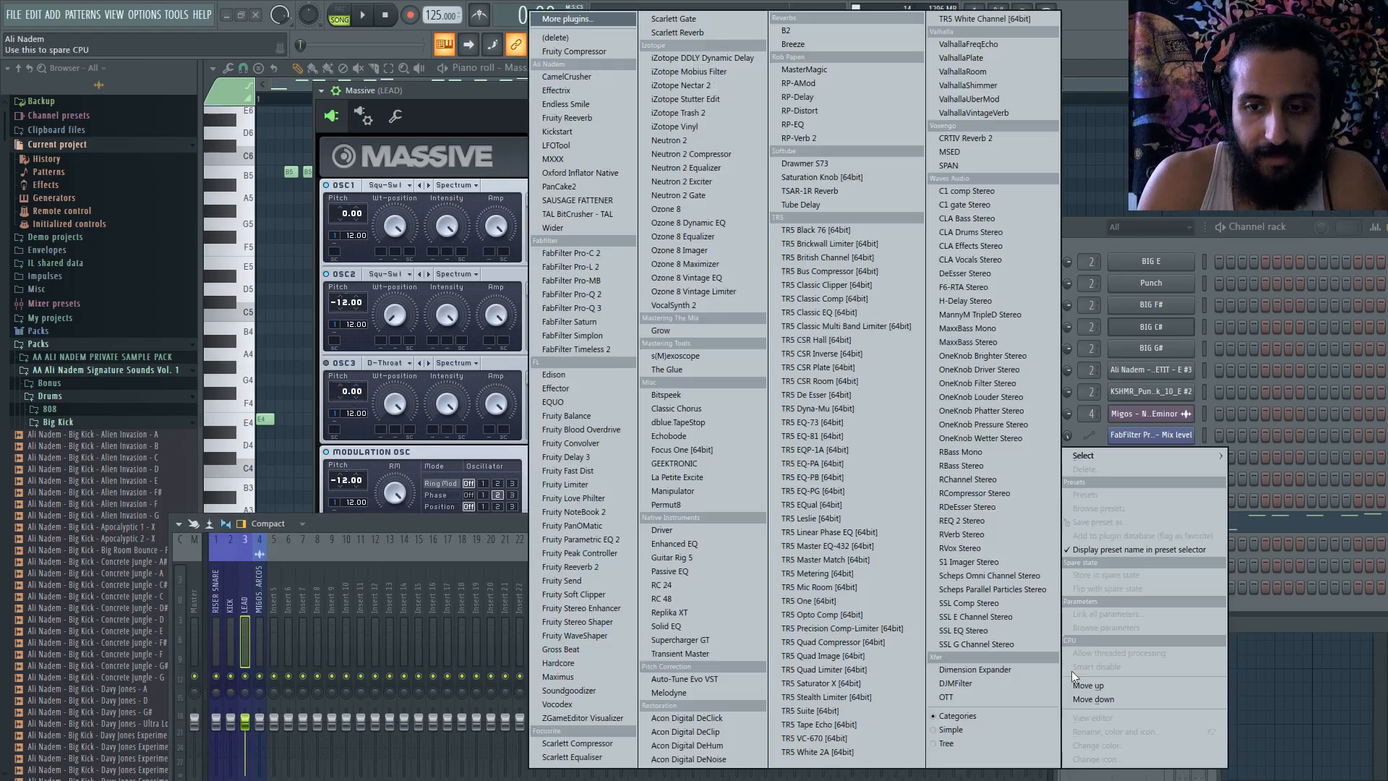
left_click(939, 166)
key("space")
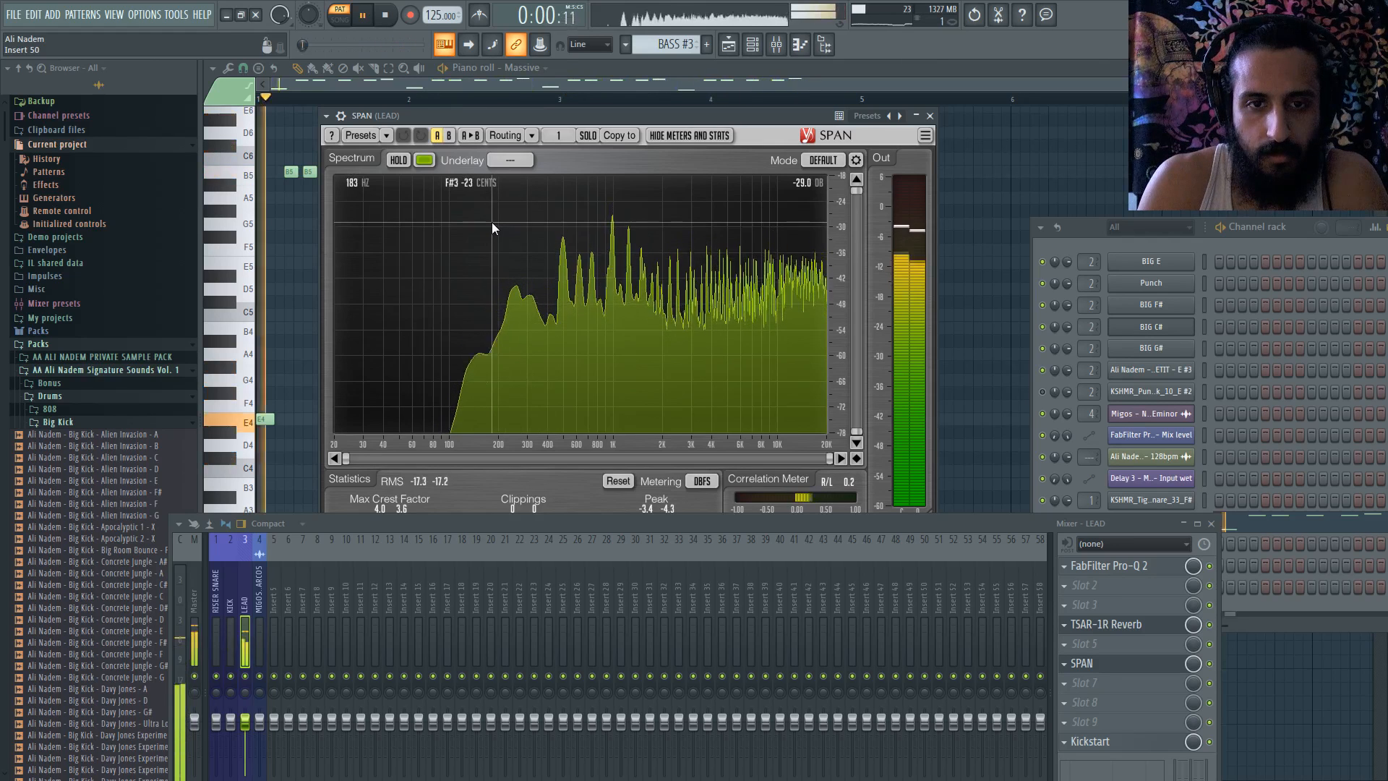
left_click_drag(1143, 528, 1143, 609)
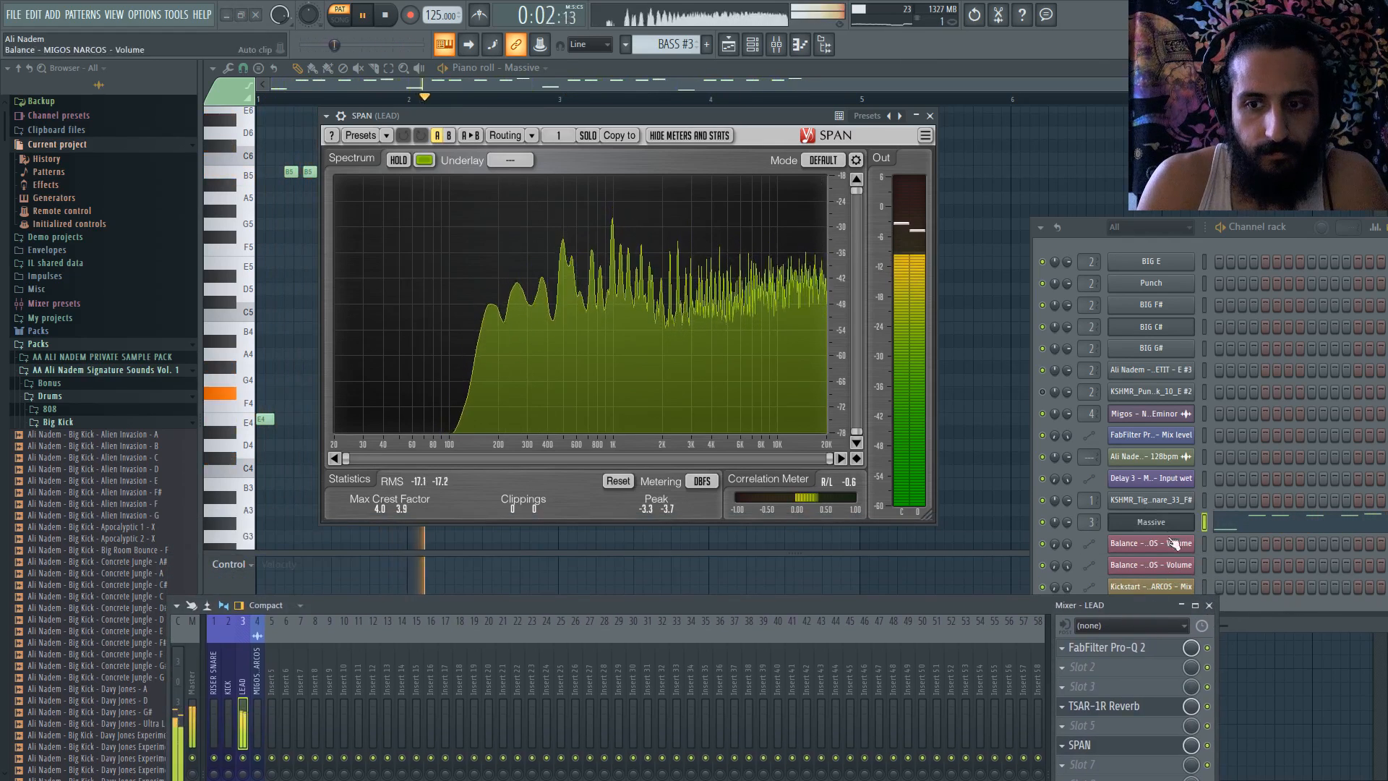
- Set Massive's OSC3 to the Square-Saw II wavetable at pitch -24.00 and adjust its Amp level
left_click(1150, 521)
key("space")
left_click(385, 363)
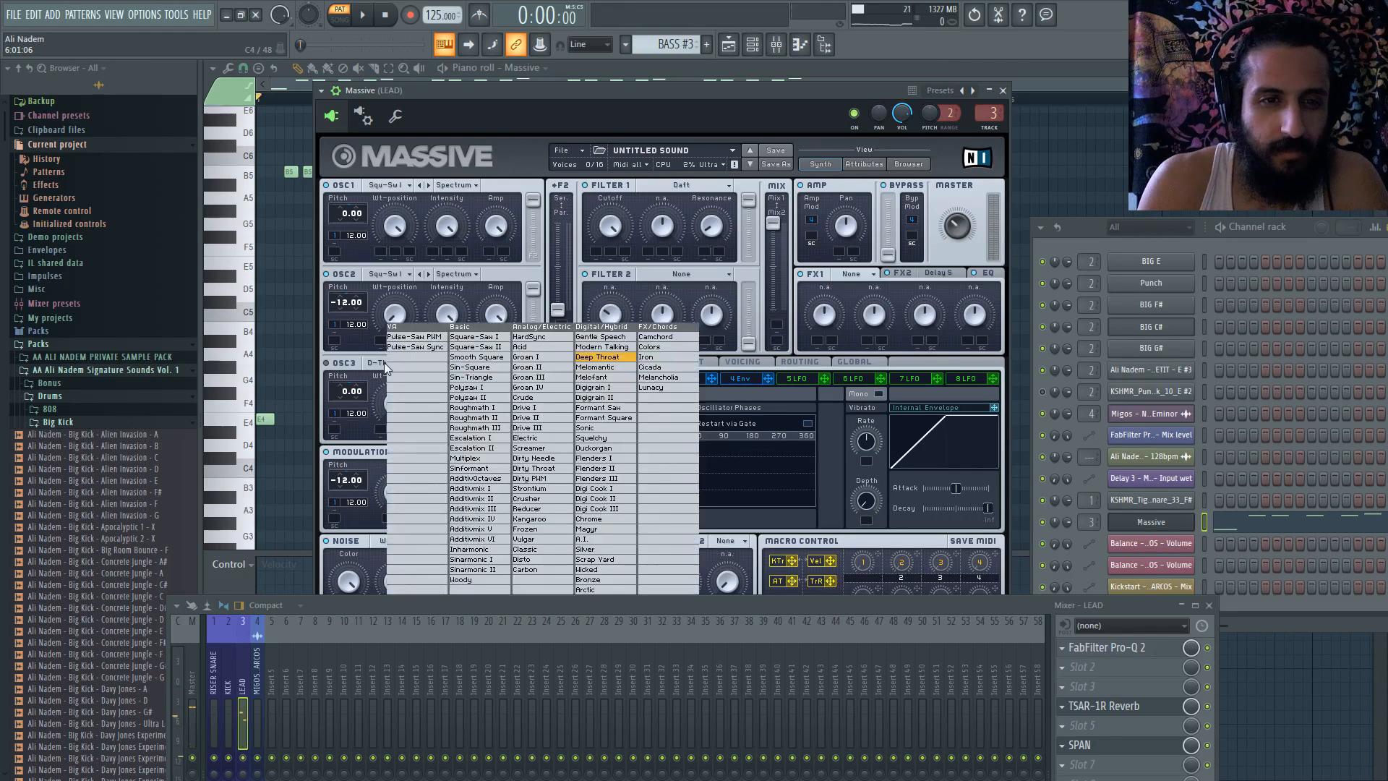
left_click(490, 348)
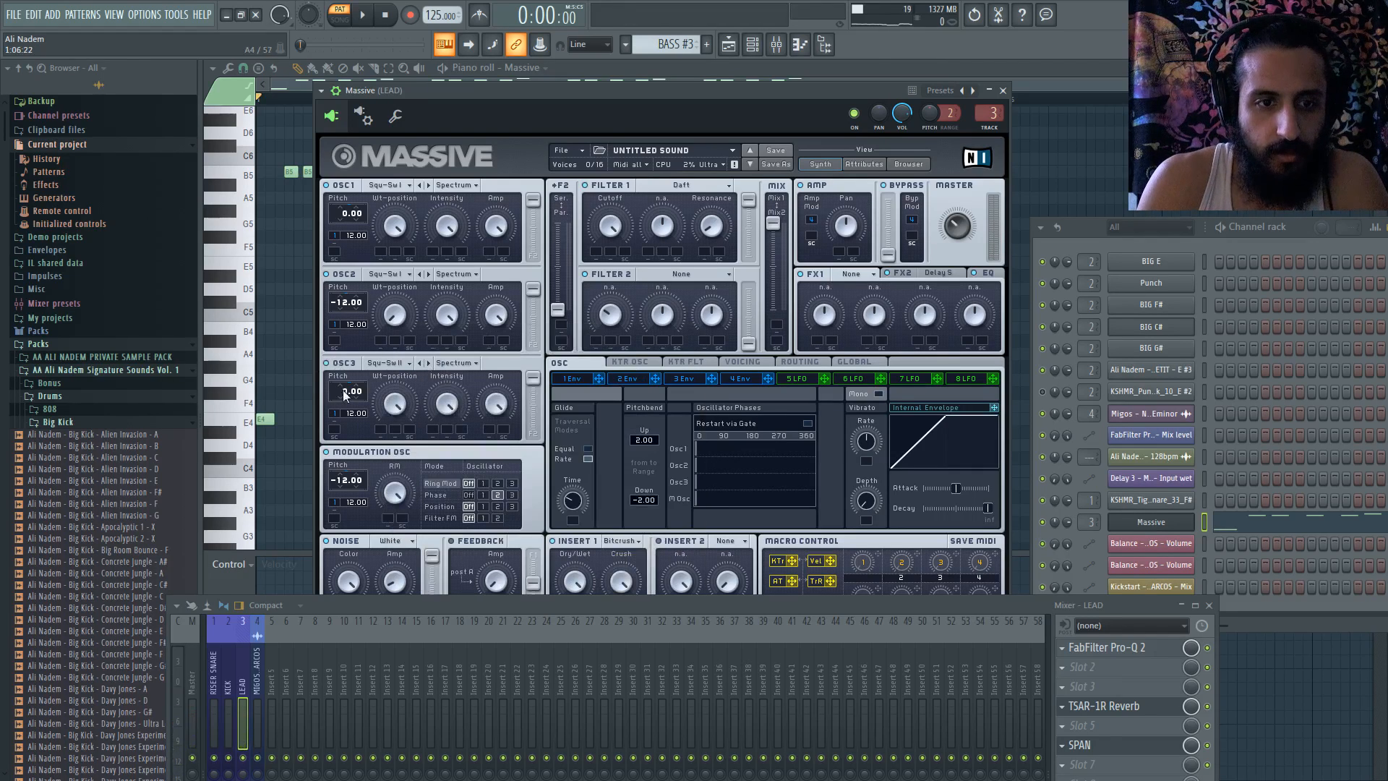
left_click_drag(342, 388, 347, 425)
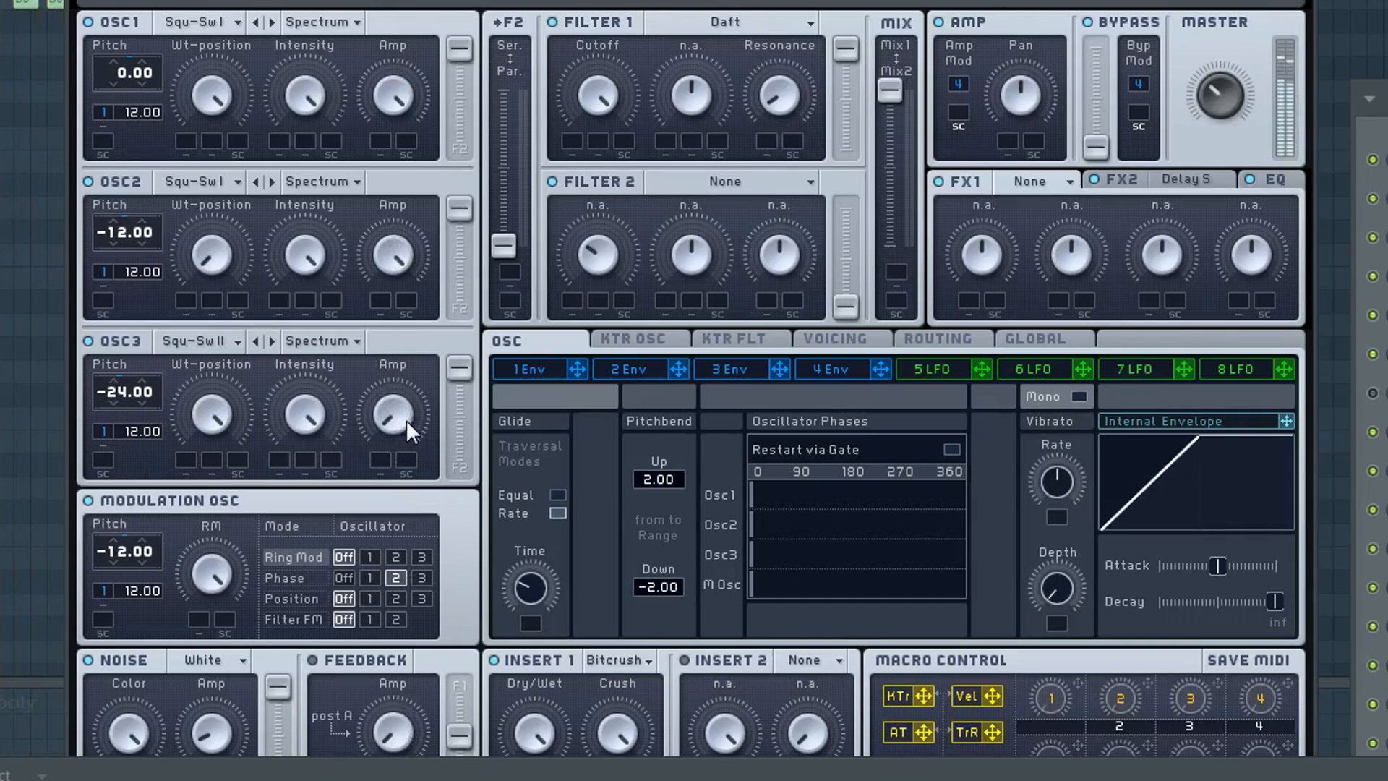
left_click_drag(406, 419, 418, 346)
left_click_drag(413, 538, 410, 434)
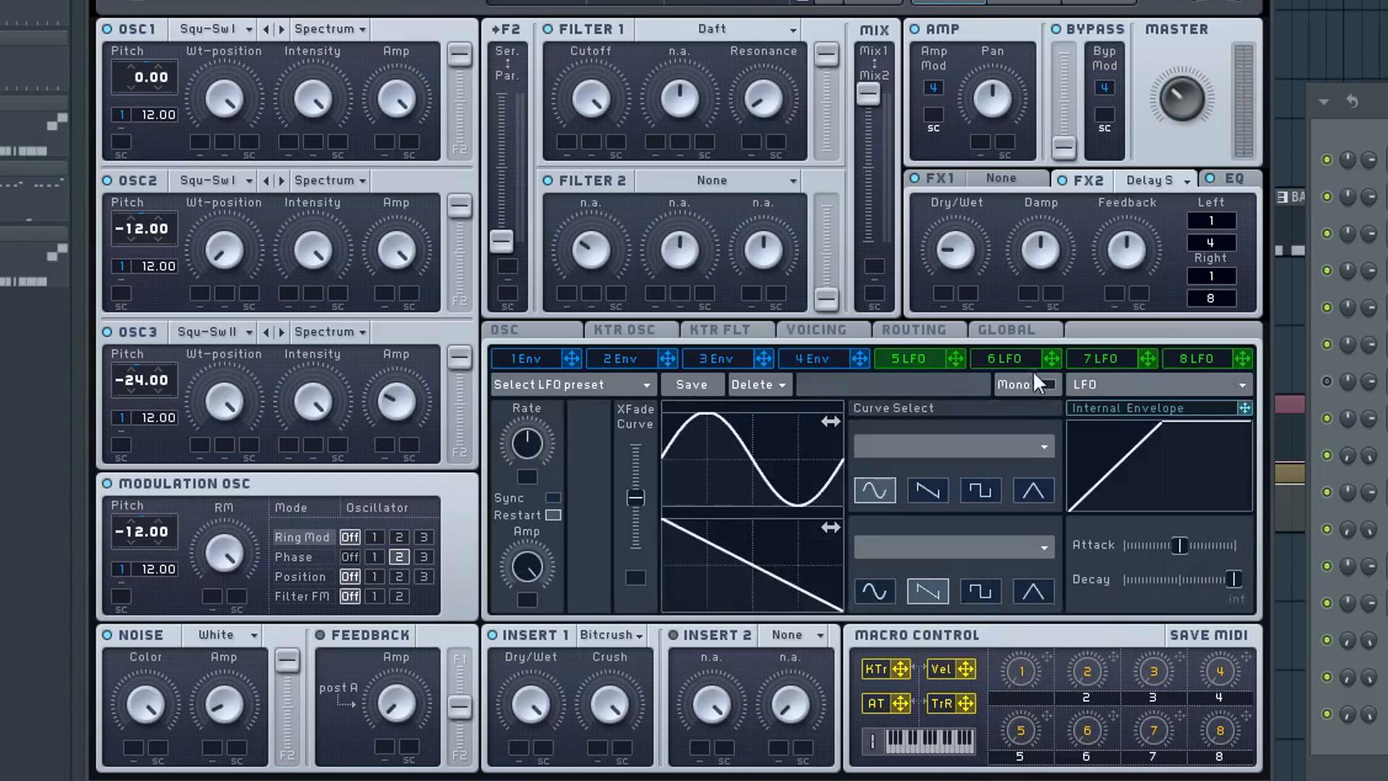
- Change modulator 5 from LFO to Performer and lower all 16 steps of its lower sequence to zero
left_click(1091, 384)
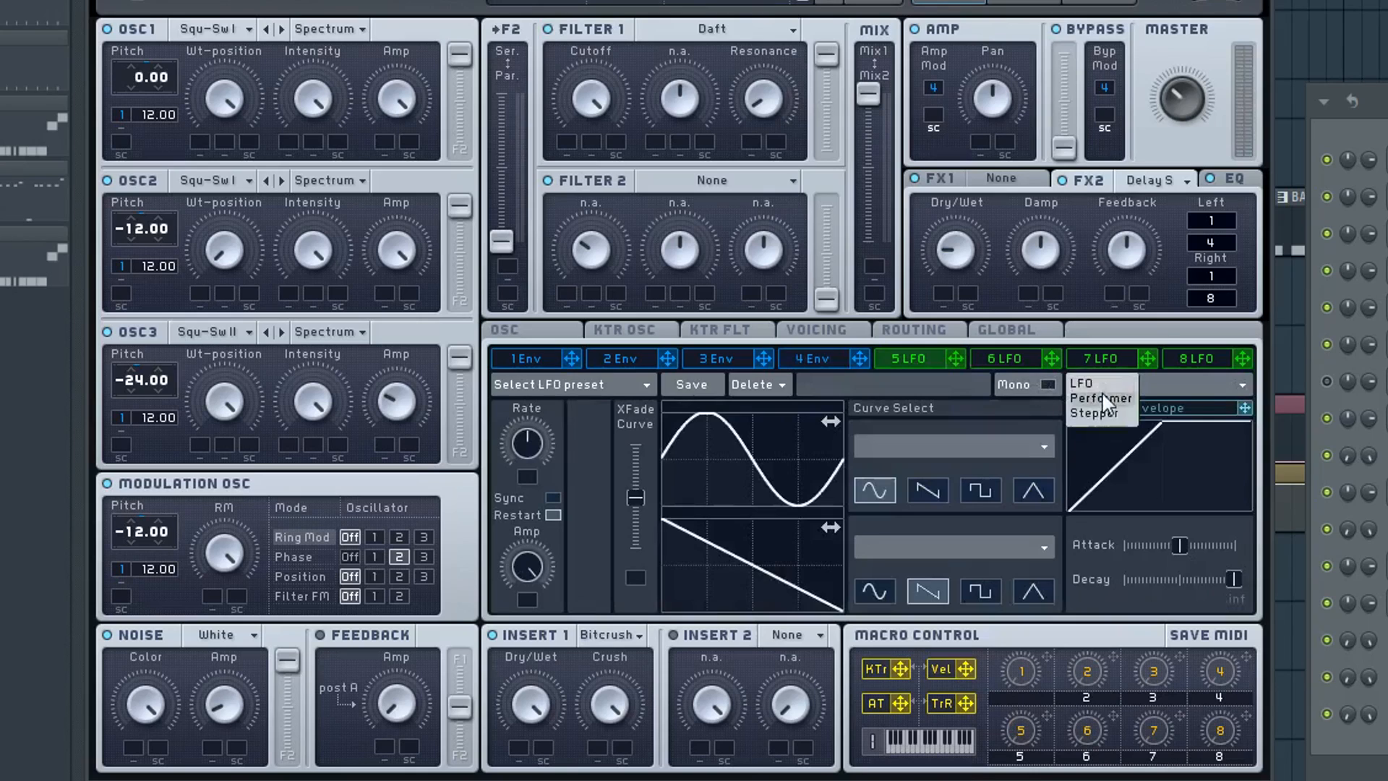
left_click(1100, 393)
left_click_drag(665, 492, 1280, 540)
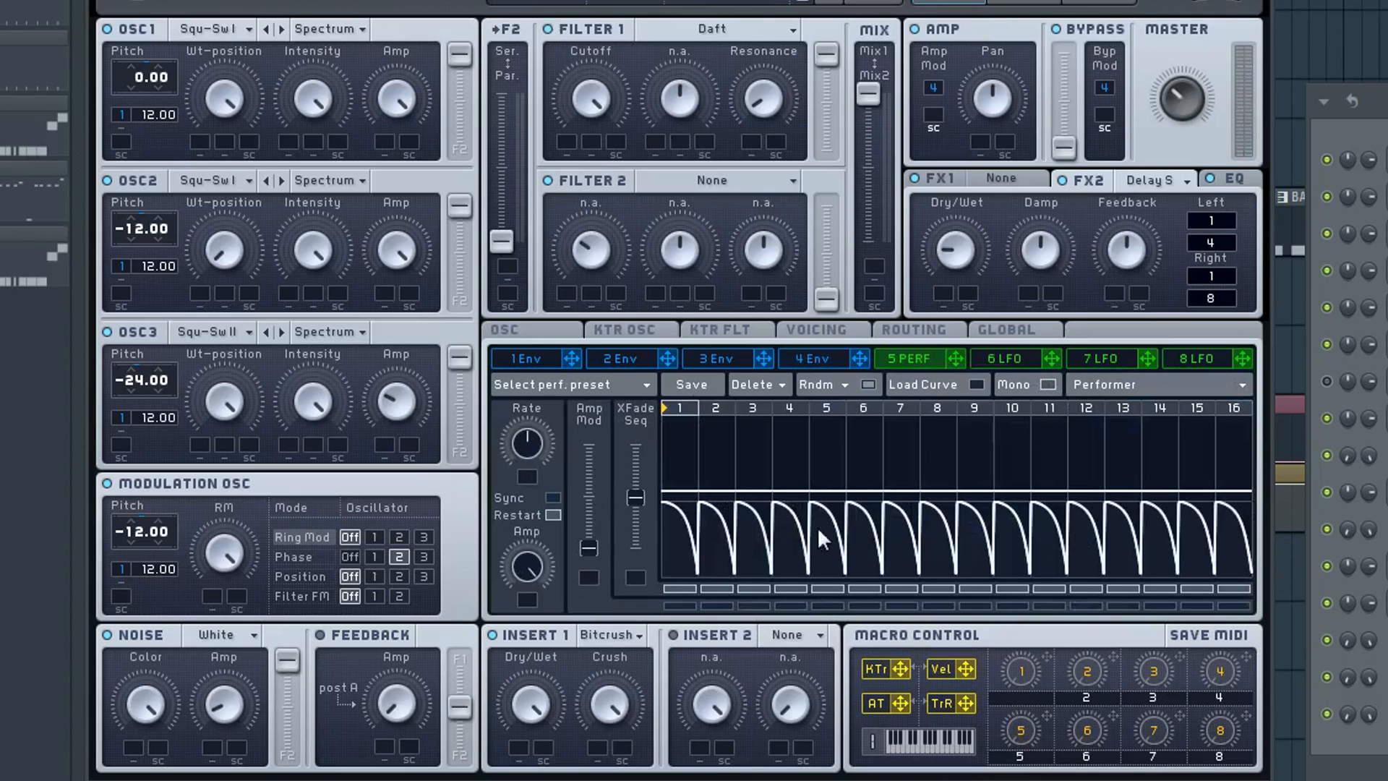
left_click_drag(871, 536, 1272, 575)
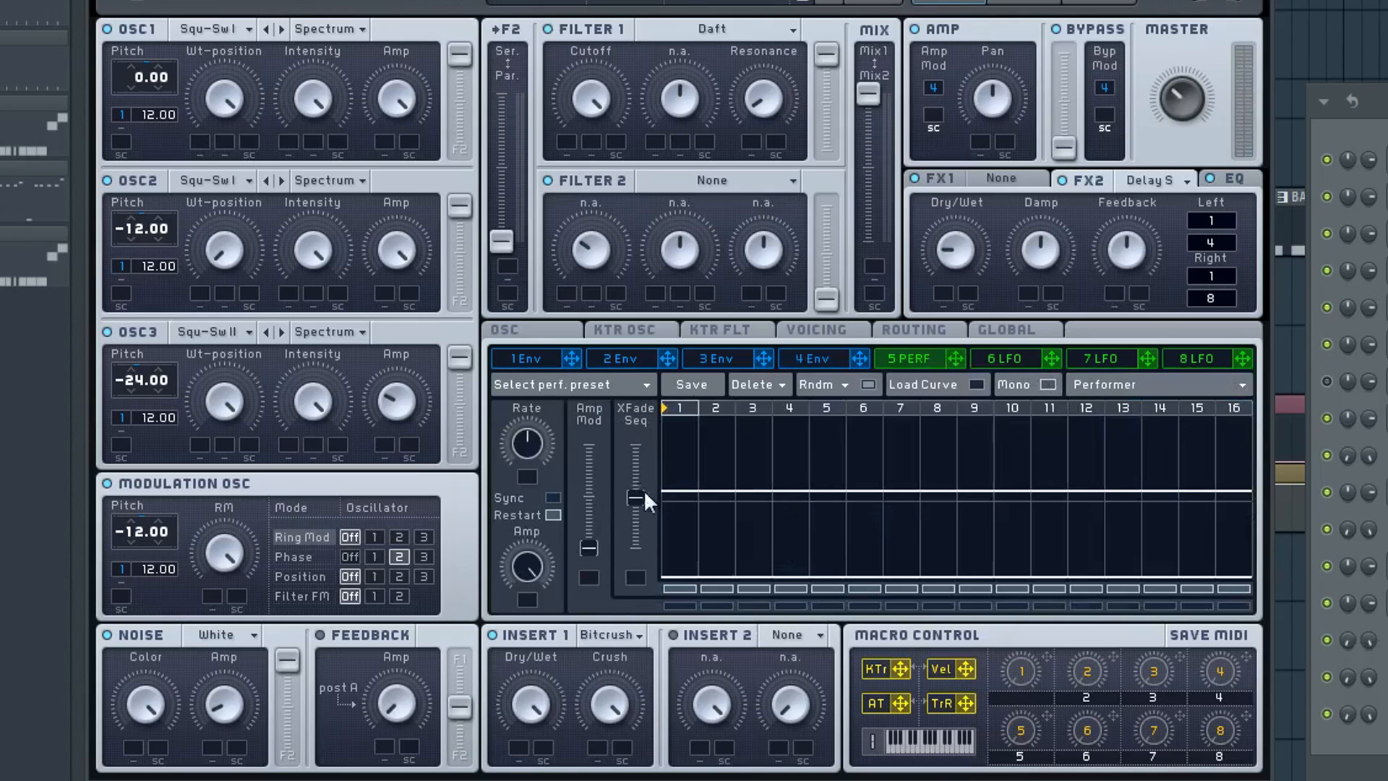
- Shape the Performer's upper sequence with a rising curve on step 1 and full level on steps 2 to 16
left_click(974, 386)
left_click(684, 435)
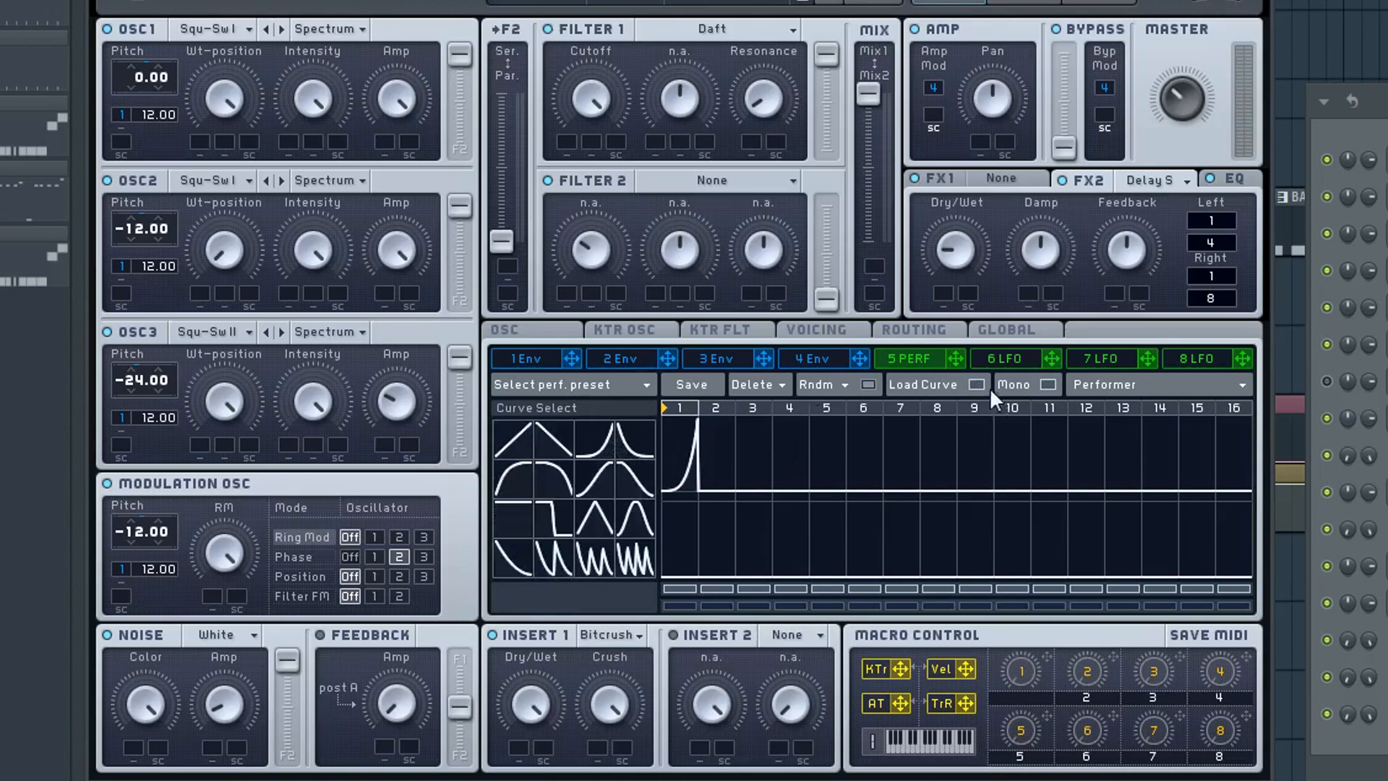
left_click_drag(717, 452, 1229, 353)
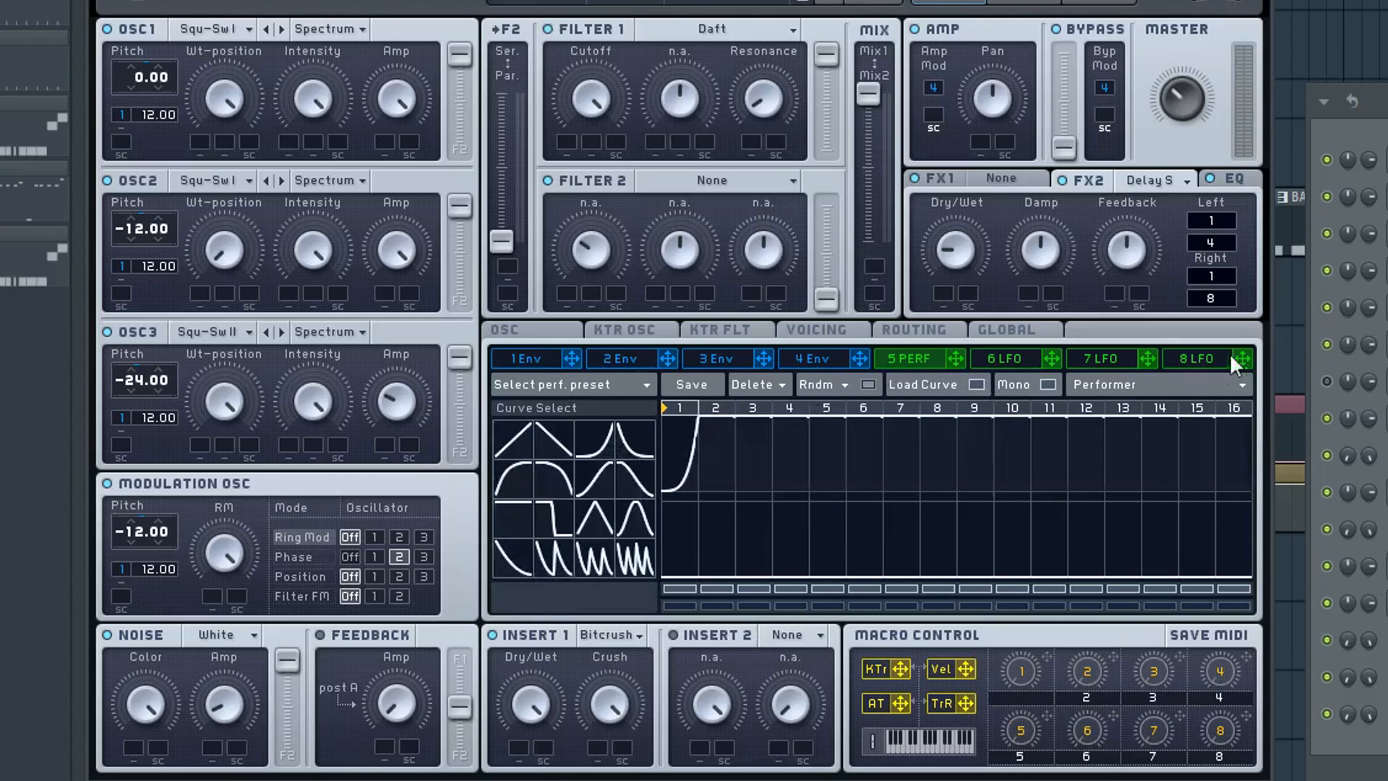
- Crossfade Performer 5 fully to its upper sequence and use it to modulate the FX2 delay's Dry/Wet at an adjusted rate
left_click(975, 385)
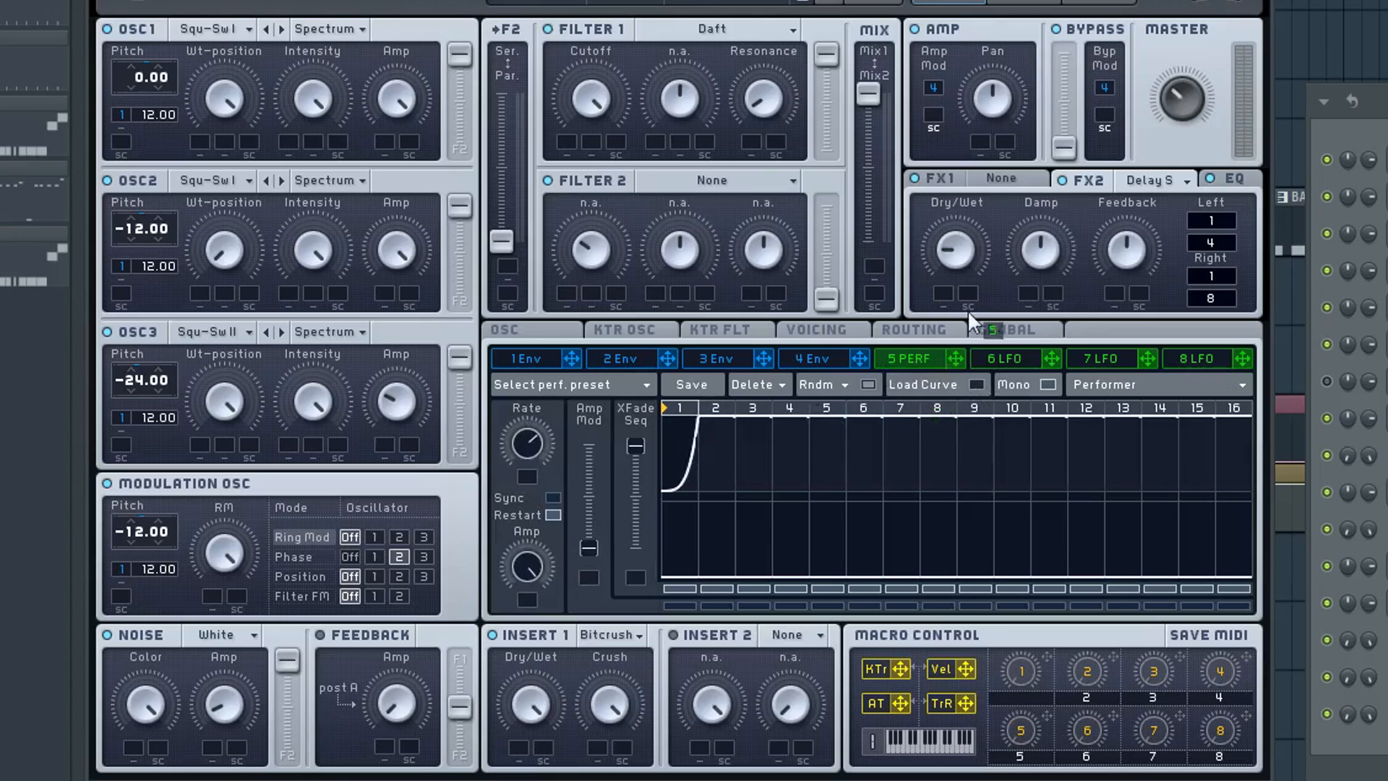
left_click_drag(945, 296, 946, 289)
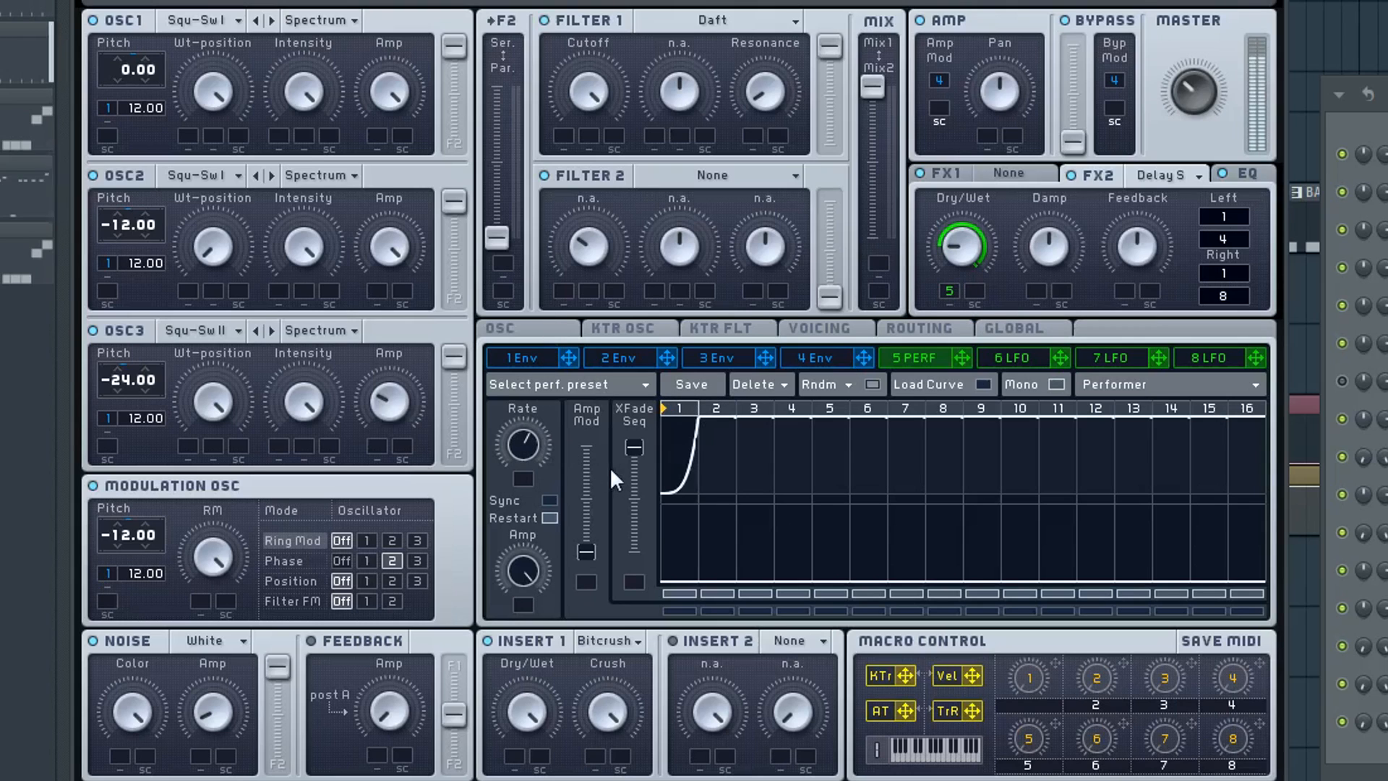
left_click_drag(524, 446, 545, 504)
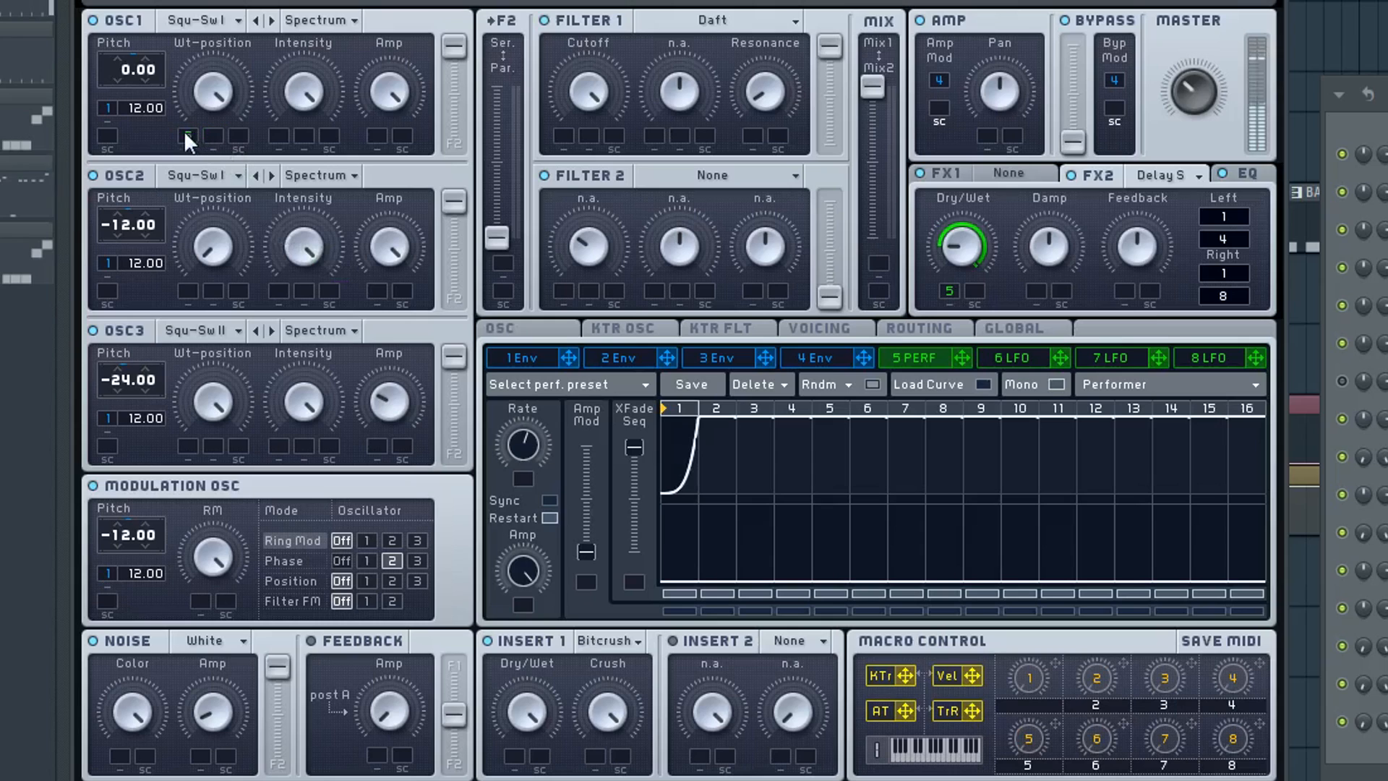
- Modulate the Wt-position of OSC1 and OSC2 with Performer 5 and clear the FX2 Dry/Wet modulation
left_click_drag(186, 139, 187, 137)
left_click_drag(961, 357, 179, 294)
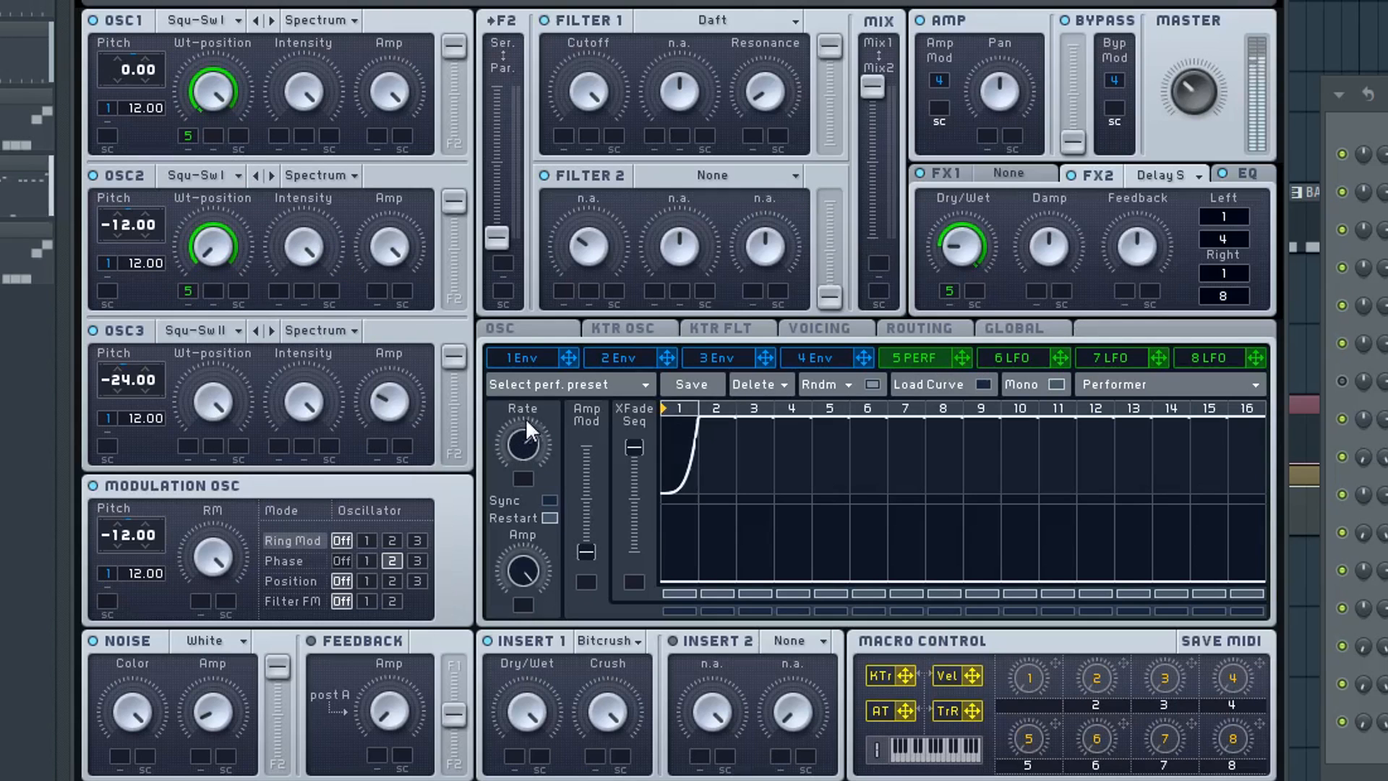
double_click(946, 292)
- Increase Performer 5's rate and use it to modulate OSC3's Amp
left_click_drag(535, 445, 536, 430)
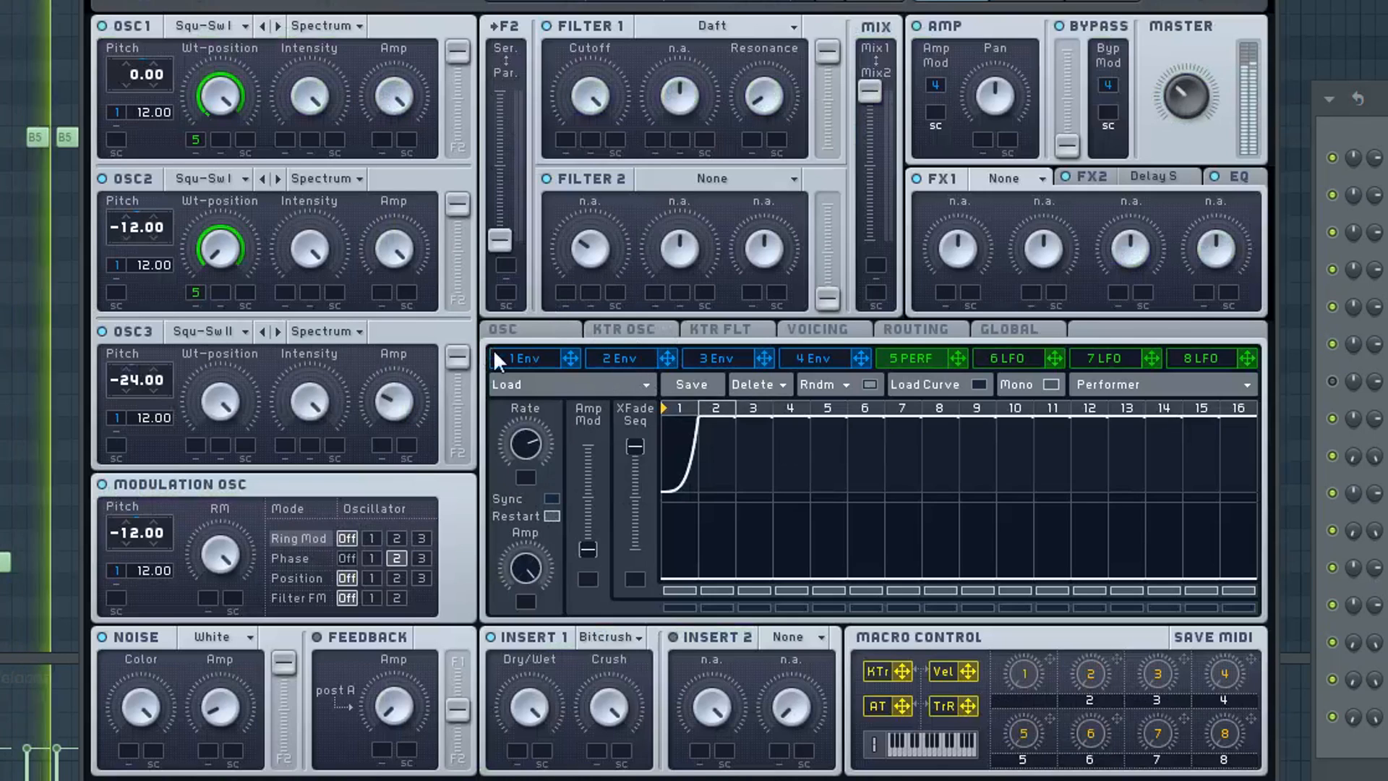
left_click_drag(455, 416, 380, 444)
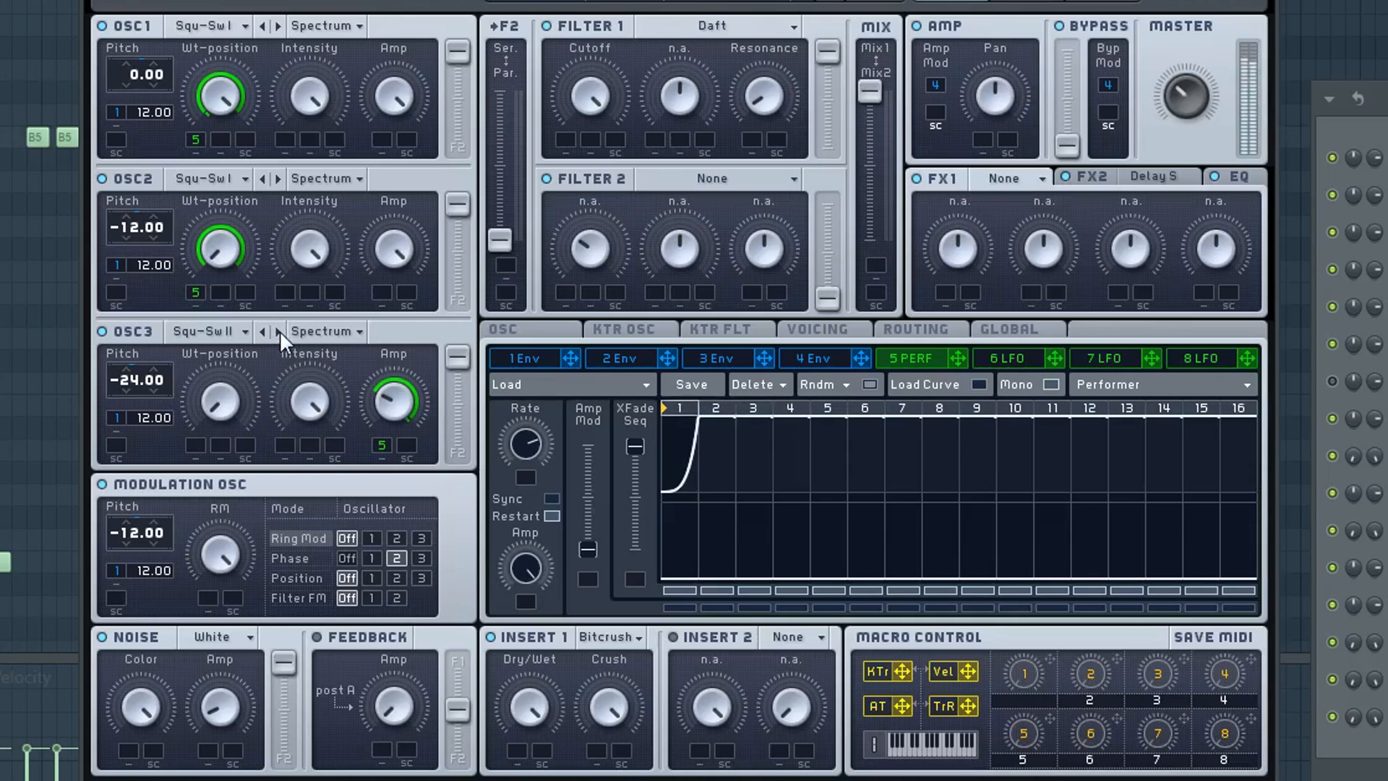
- Try modulating the glide time with Performer 5, and switch that modulation off again
left_click(552, 331)
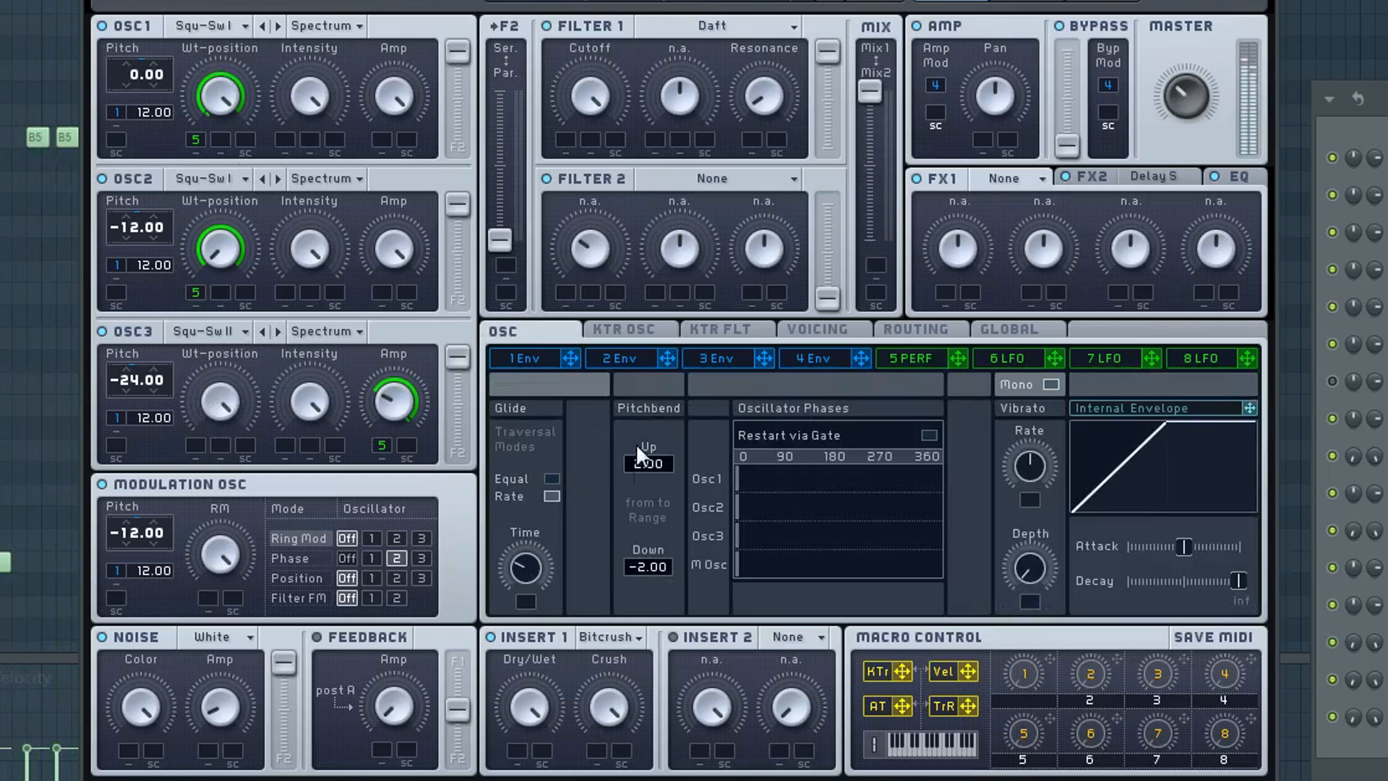
left_click_drag(958, 358, 572, 367)
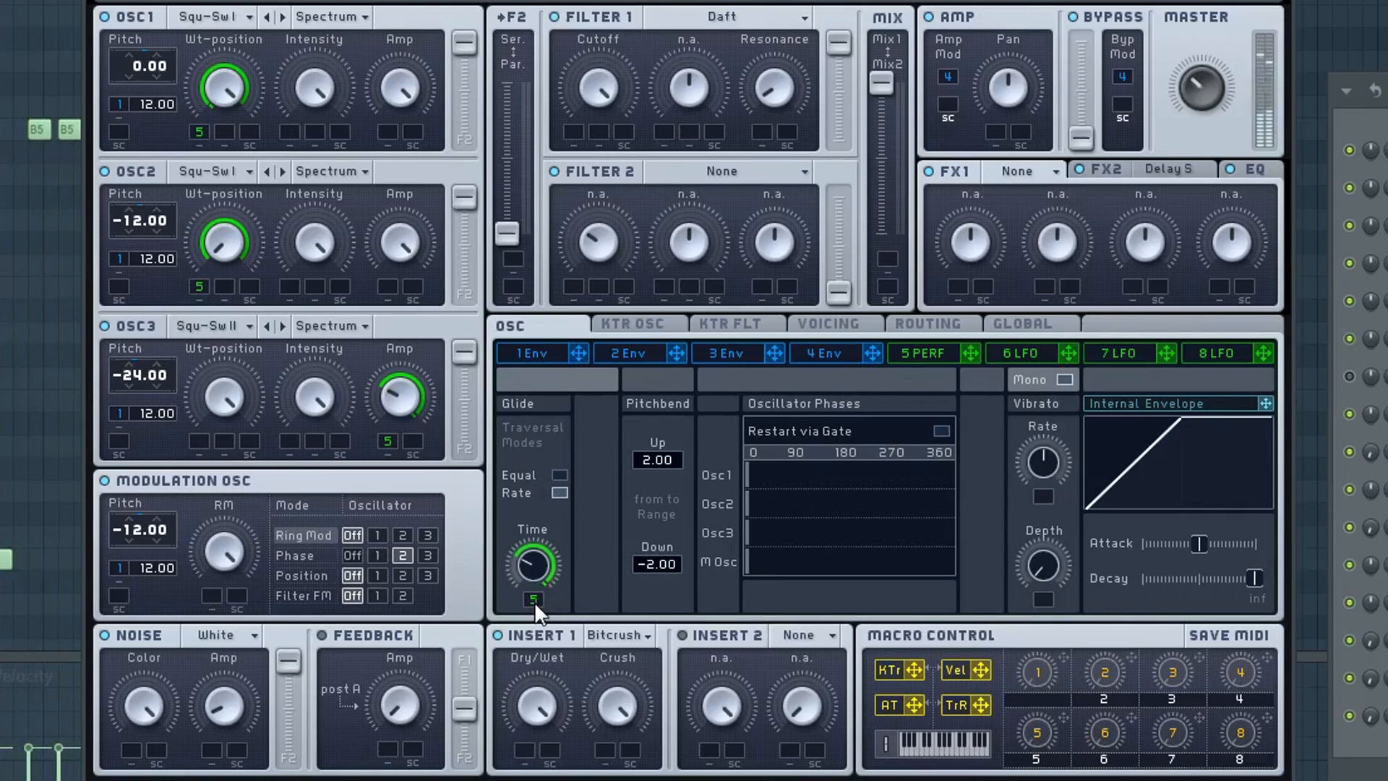
right_click(534, 597)
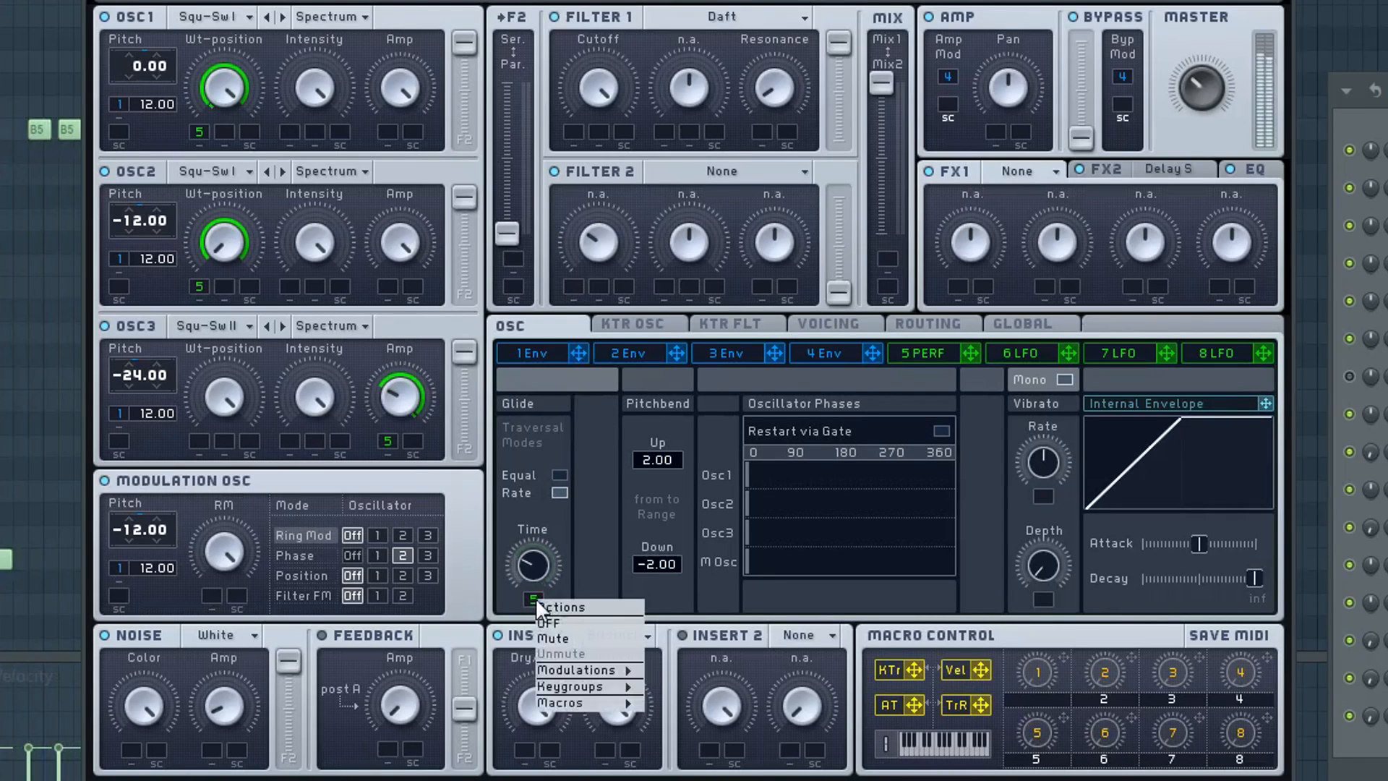
left_click(569, 610)
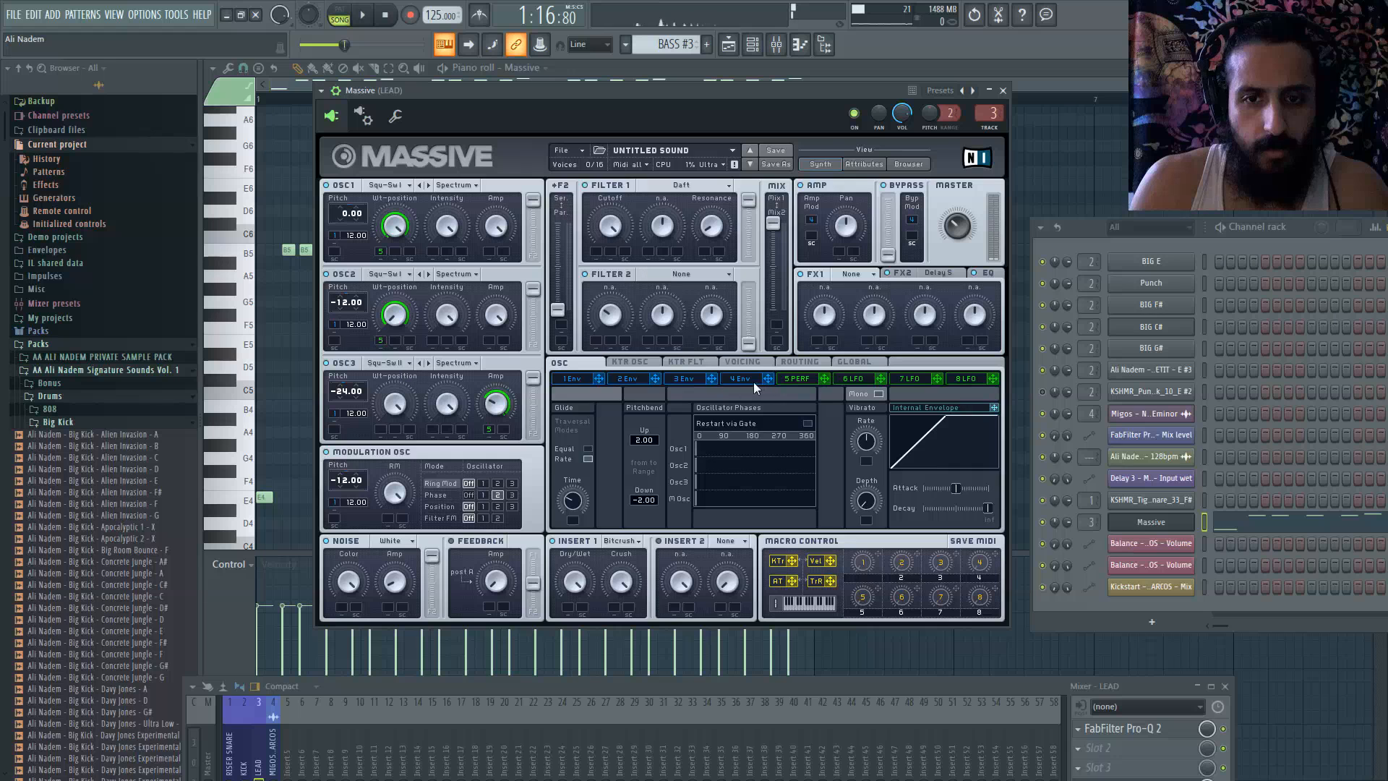
- Try a longer attack on envelope 4 and return it to its short setting
left_click(852, 355)
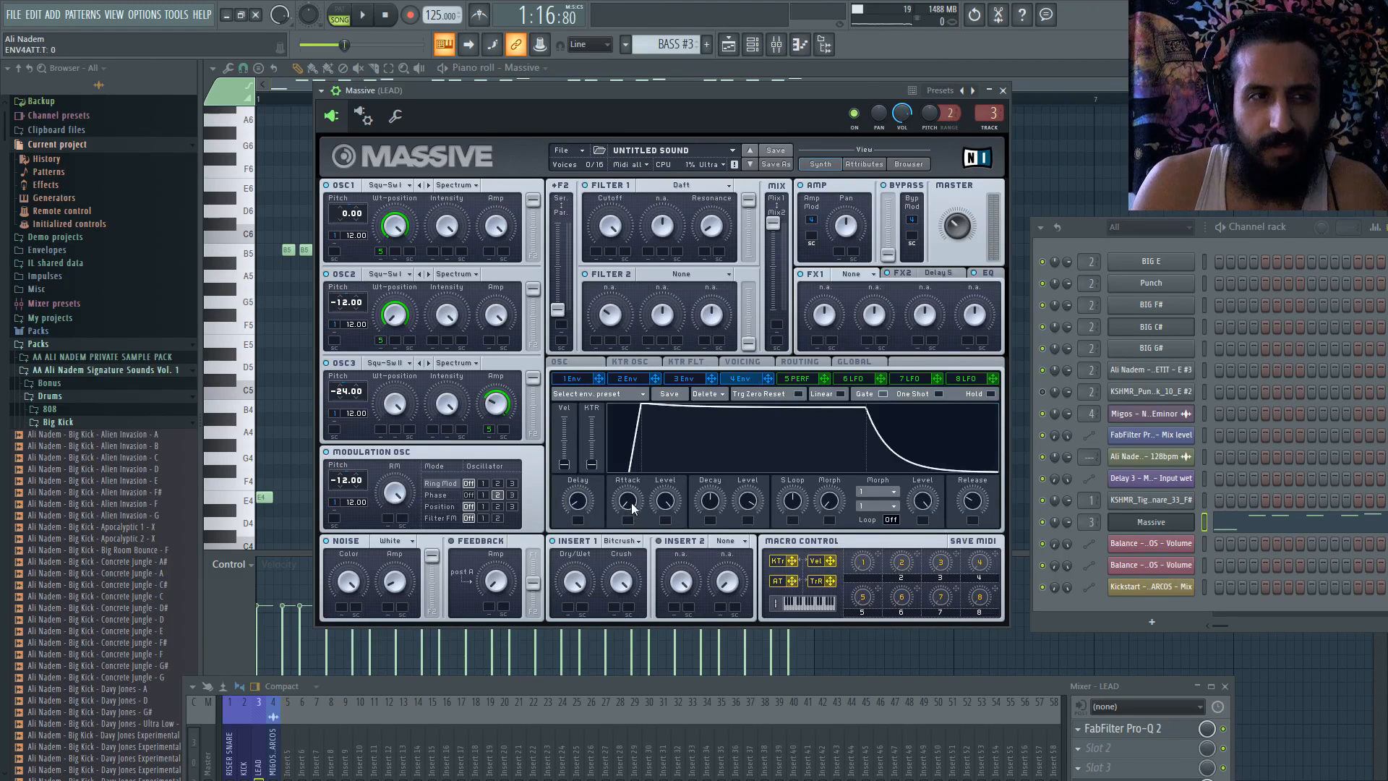
mouse_move(631, 508)
left_mouse_down()
mouse_move(639, 468)
mouse_move(631, 501)
left_mouse_up()
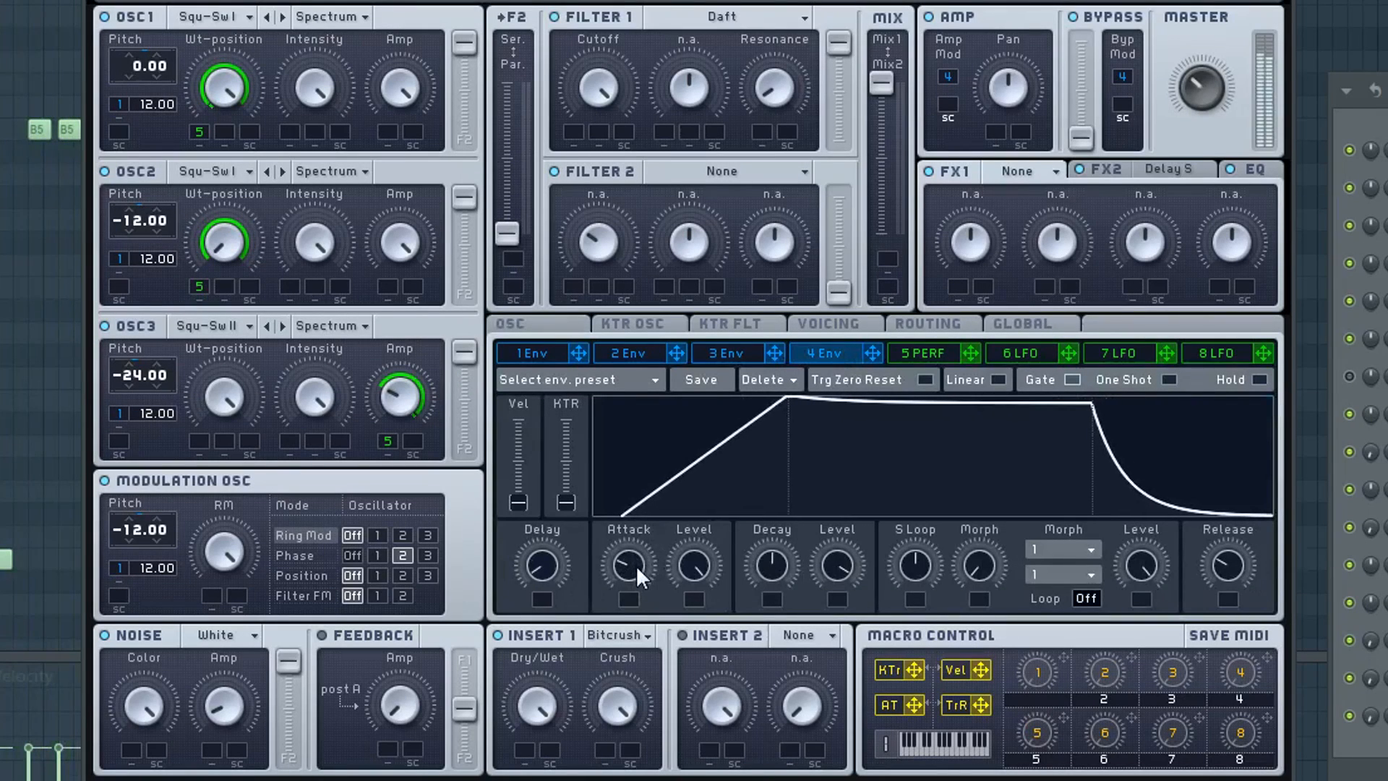
left_click_drag(636, 565, 634, 626)
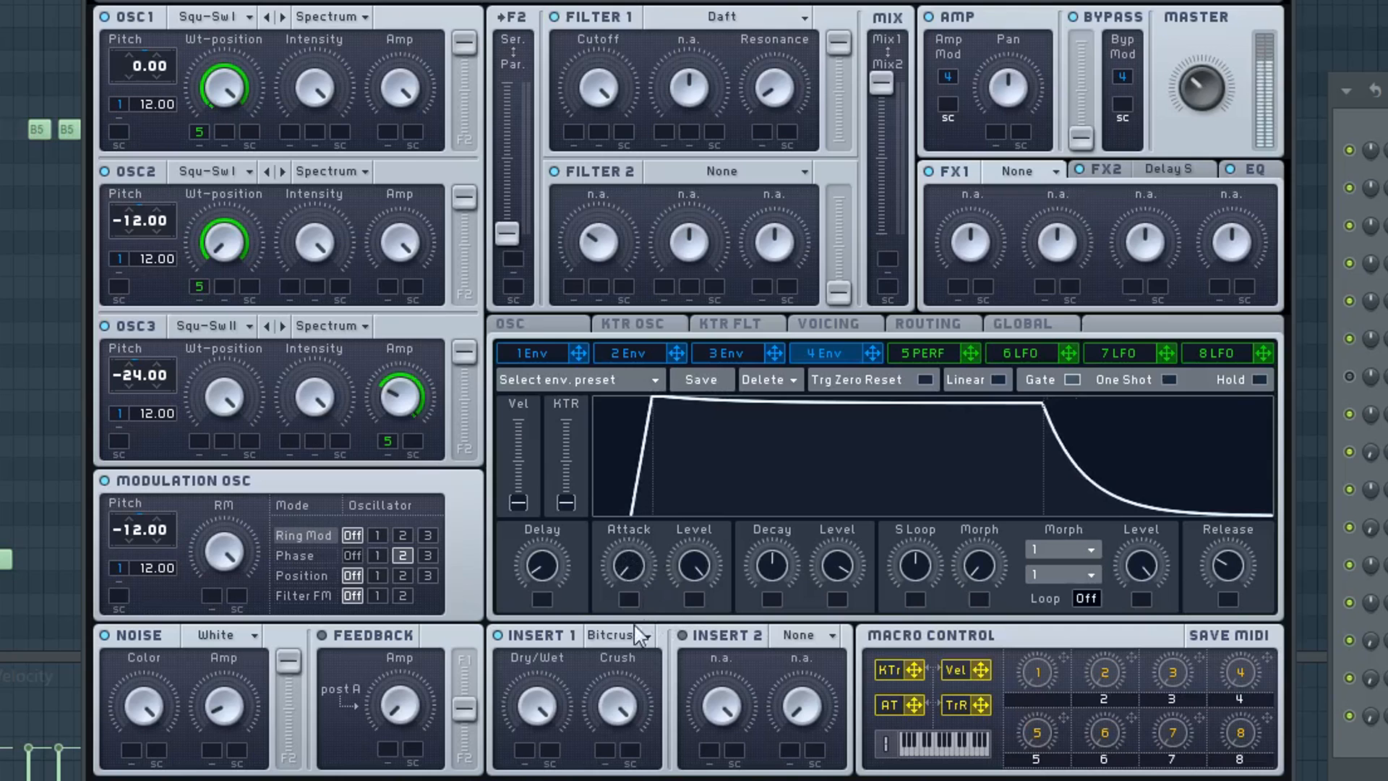
- Reset Performer 5's modulation amount on OSC3's Amp and raise it again
double_click(388, 441)
left_click_drag(389, 440, 399, 223)
- Modulate the High Shelf of Massive's EQ slightly with Performer 5
left_click(968, 353)
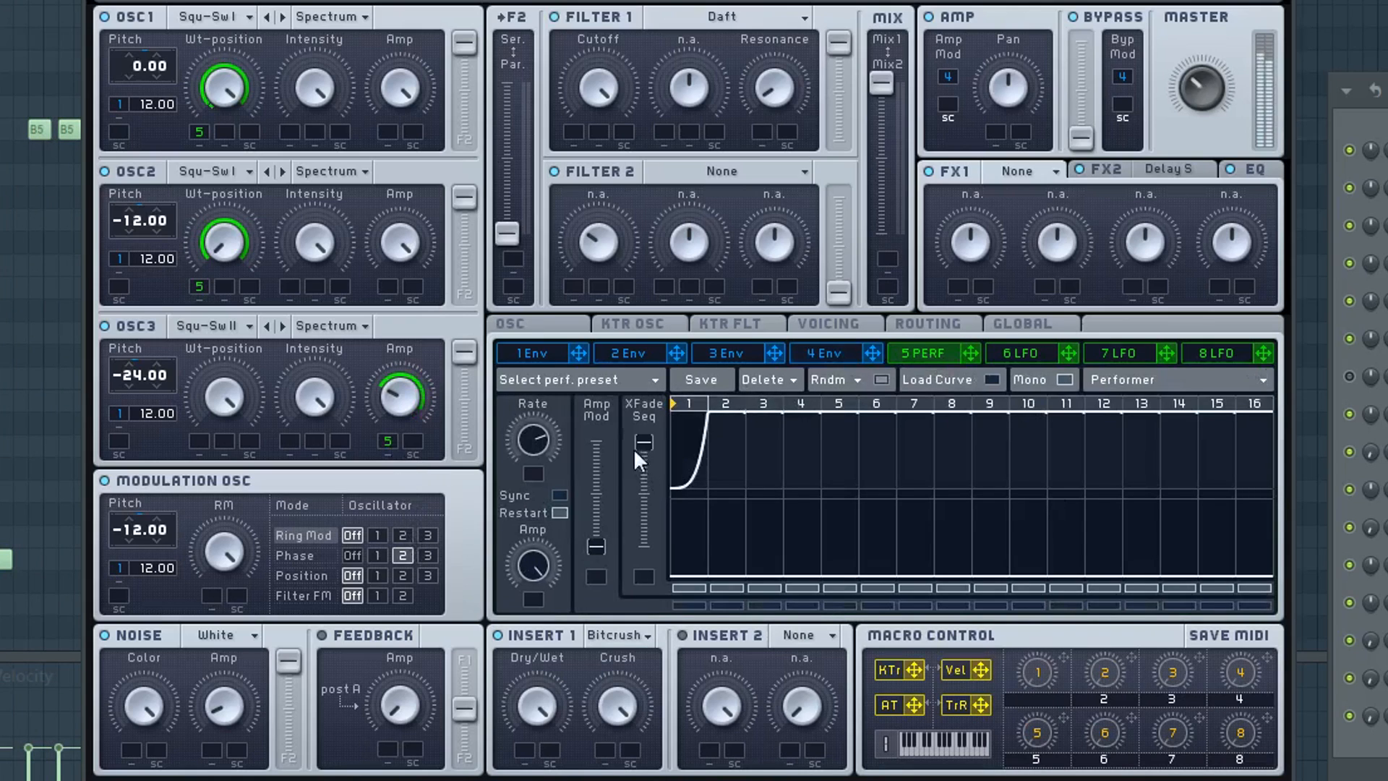
left_click(540, 324)
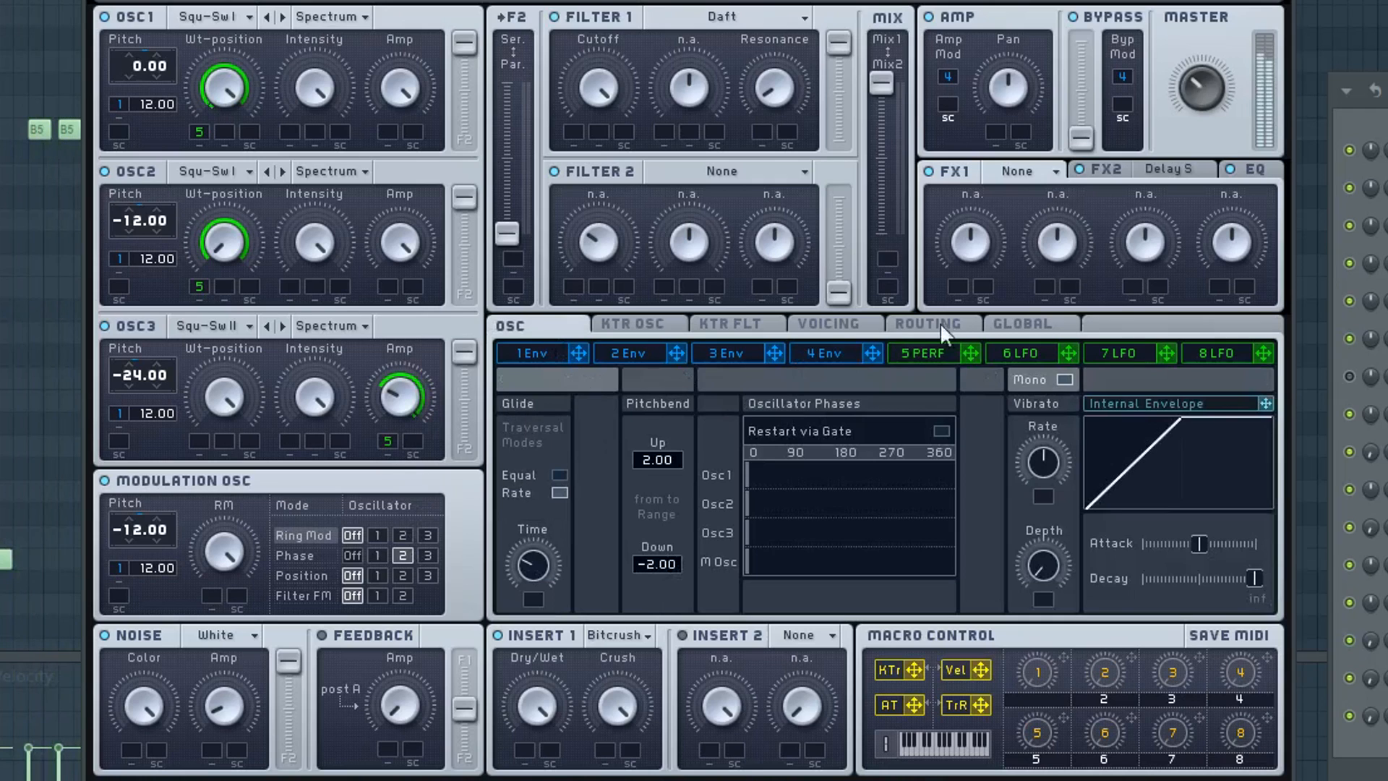
left_click(929, 351)
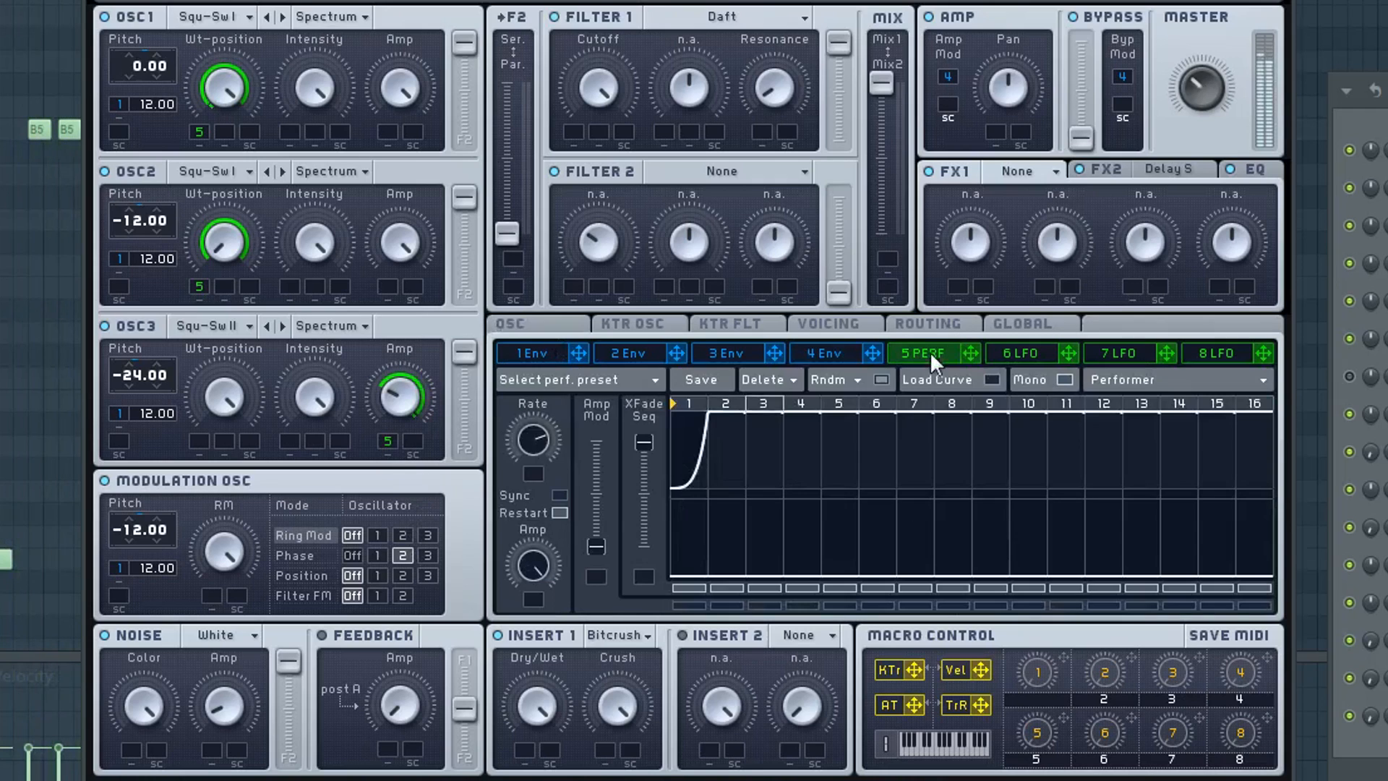
left_click(1172, 171)
left_click(1261, 169)
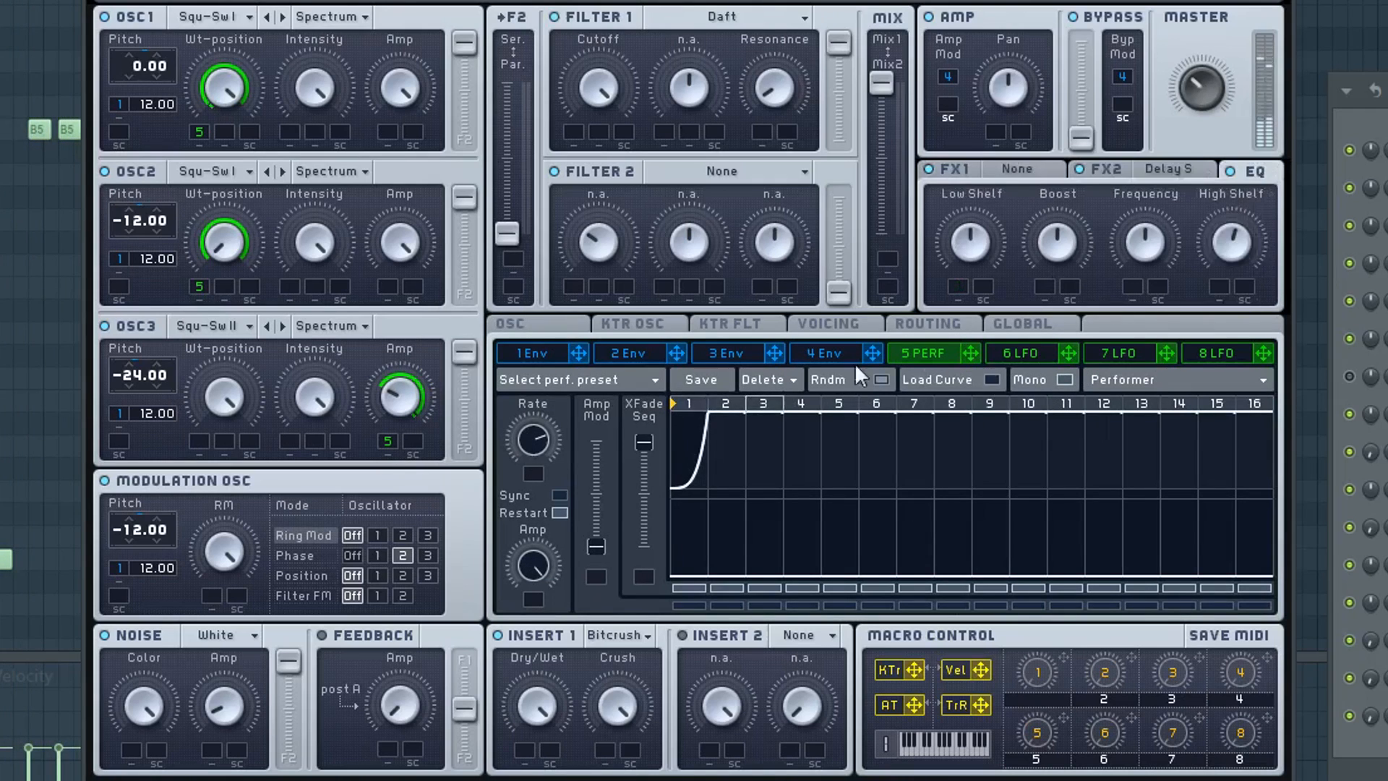
left_click_drag(974, 350, 1216, 286)
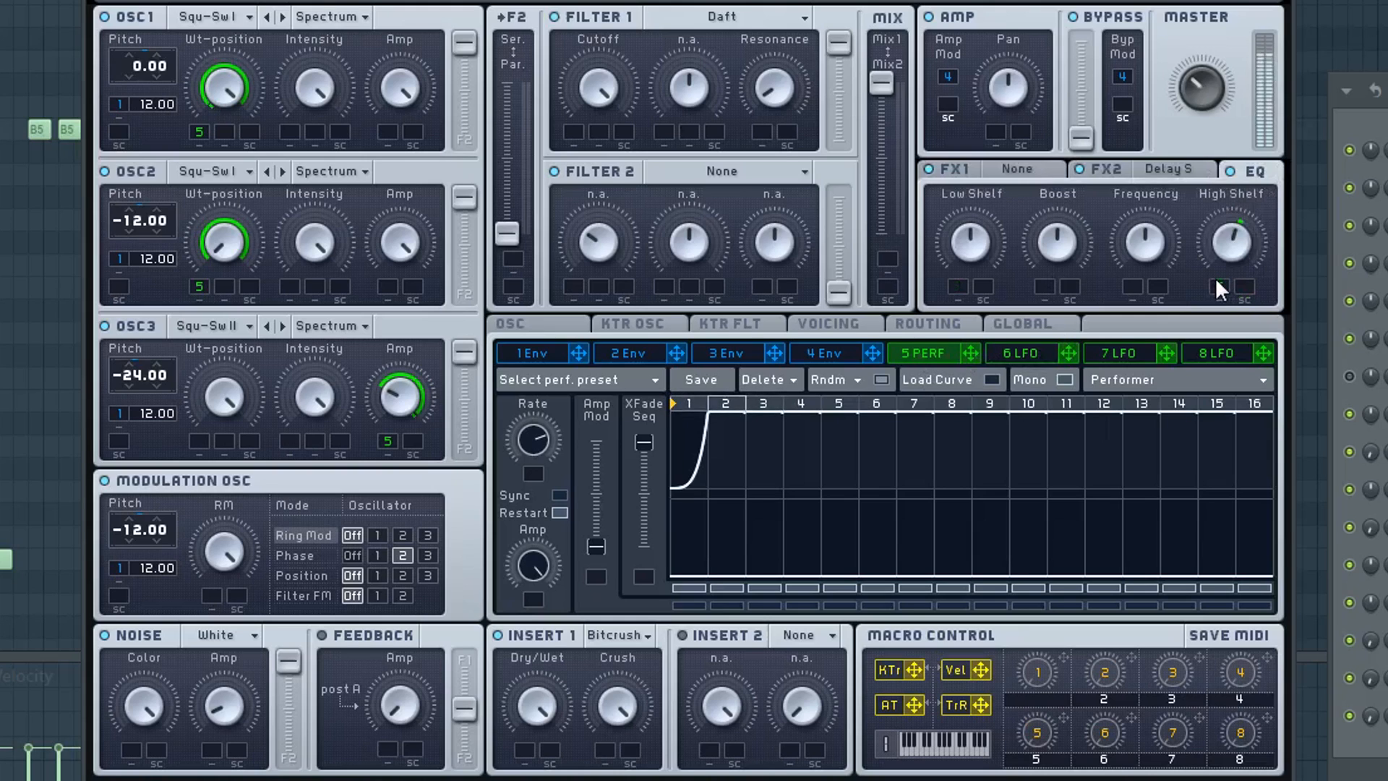
left_click_drag(1218, 280, 1219, 285)
- Audition Sine Shaper and Hardclipper in Insert 2, and set it to Parabolic Shaper
left_click(837, 325)
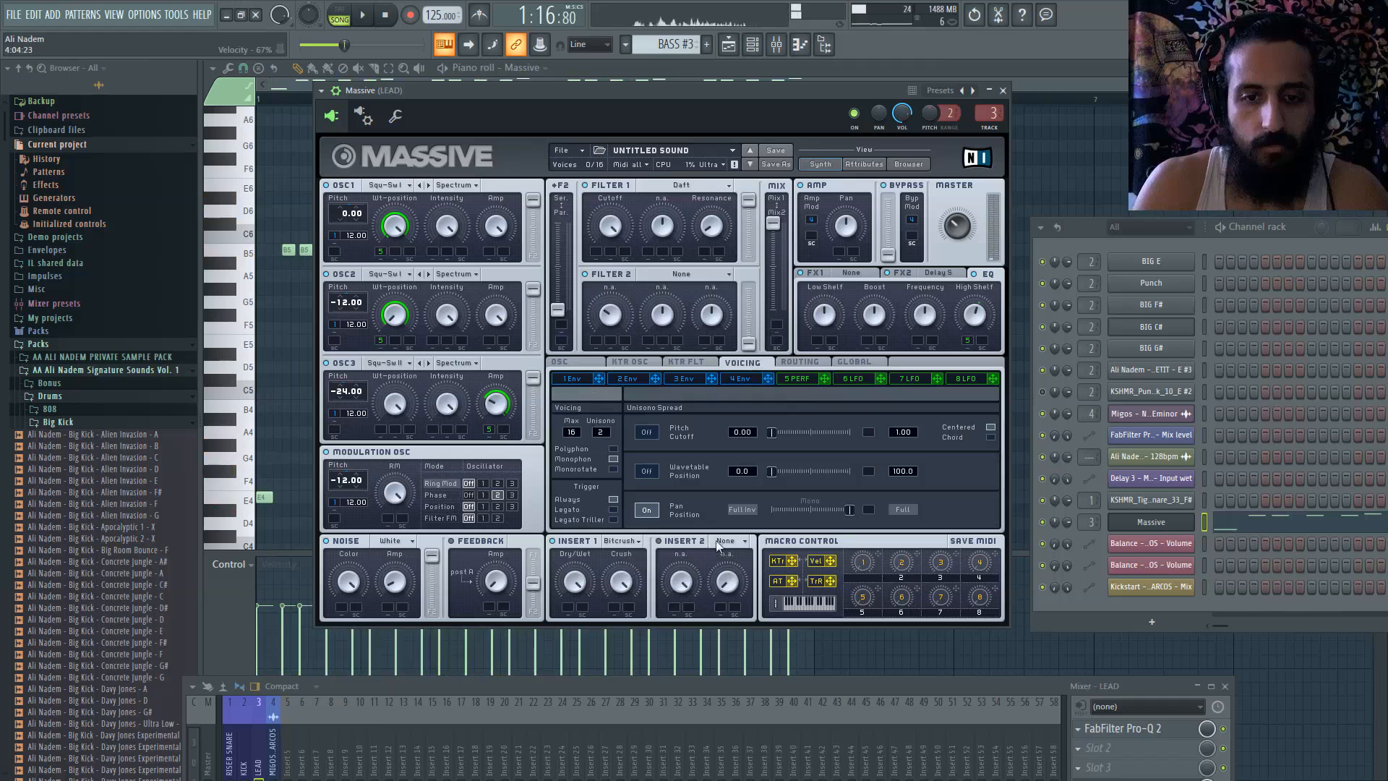
left_click(742, 603)
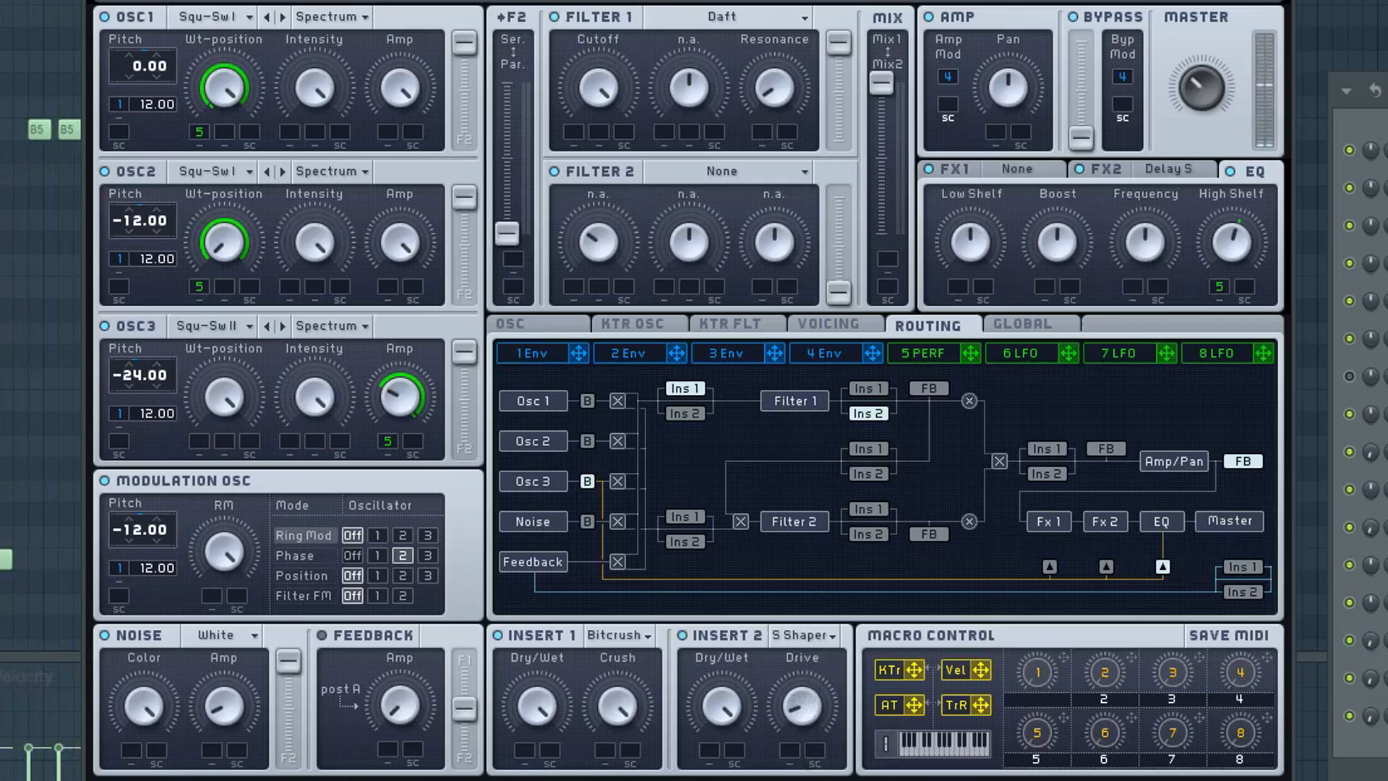
left_click(818, 638)
left_click(790, 731)
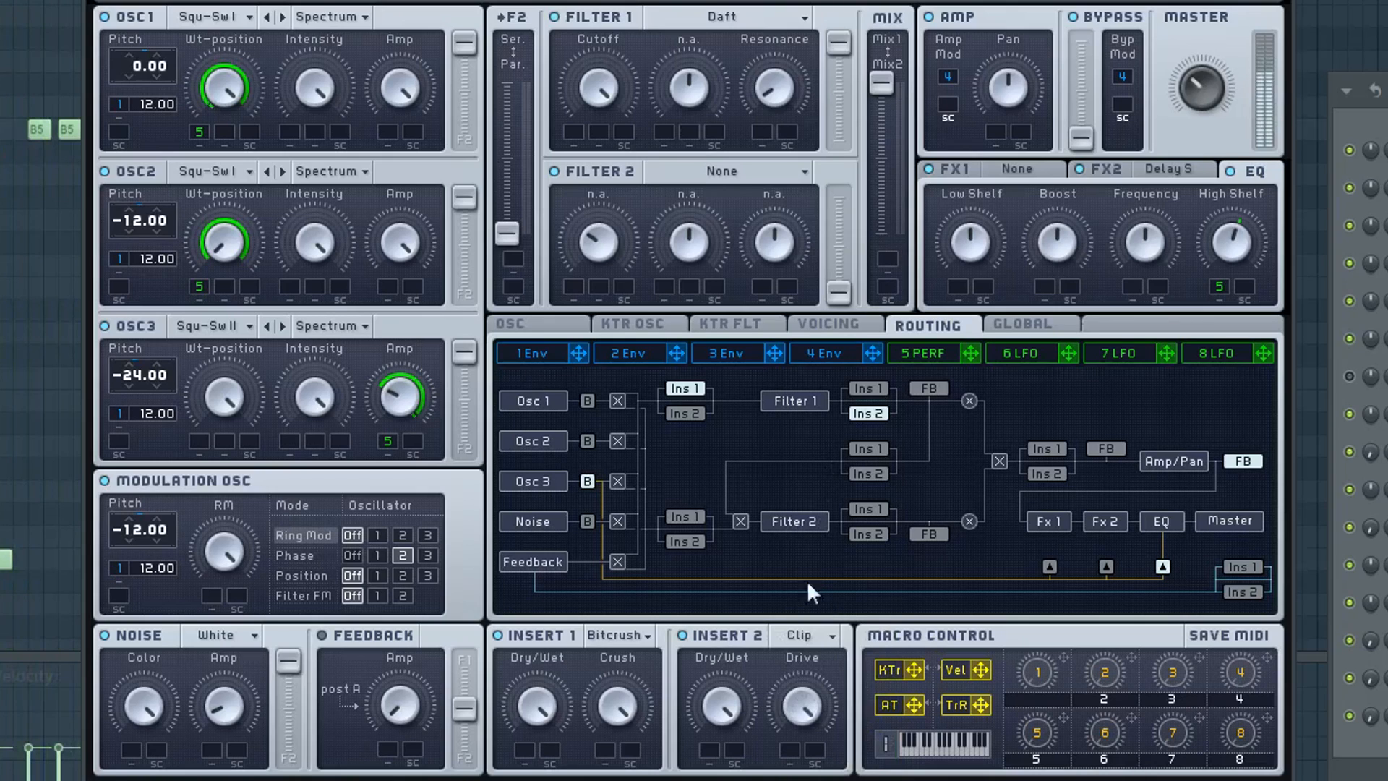
left_click(796, 638)
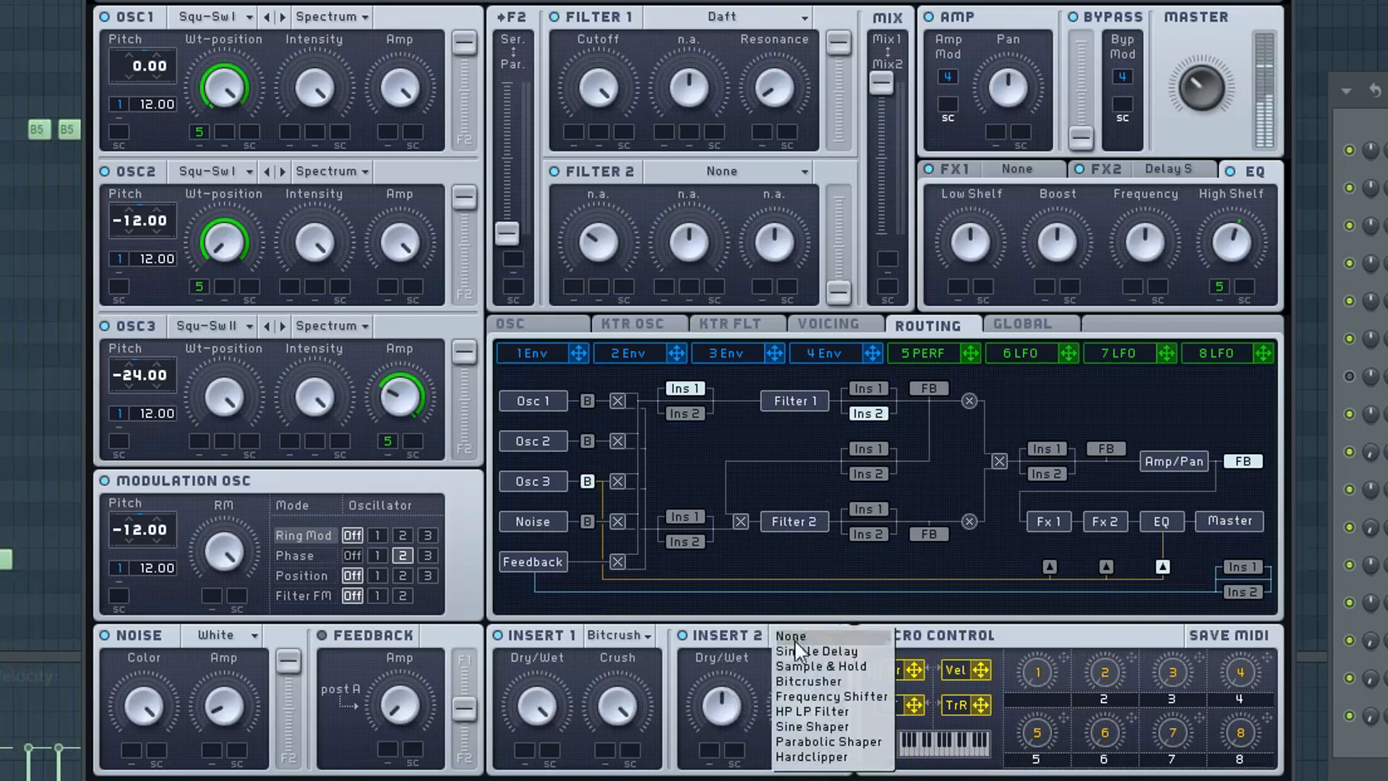
left_click(815, 741)
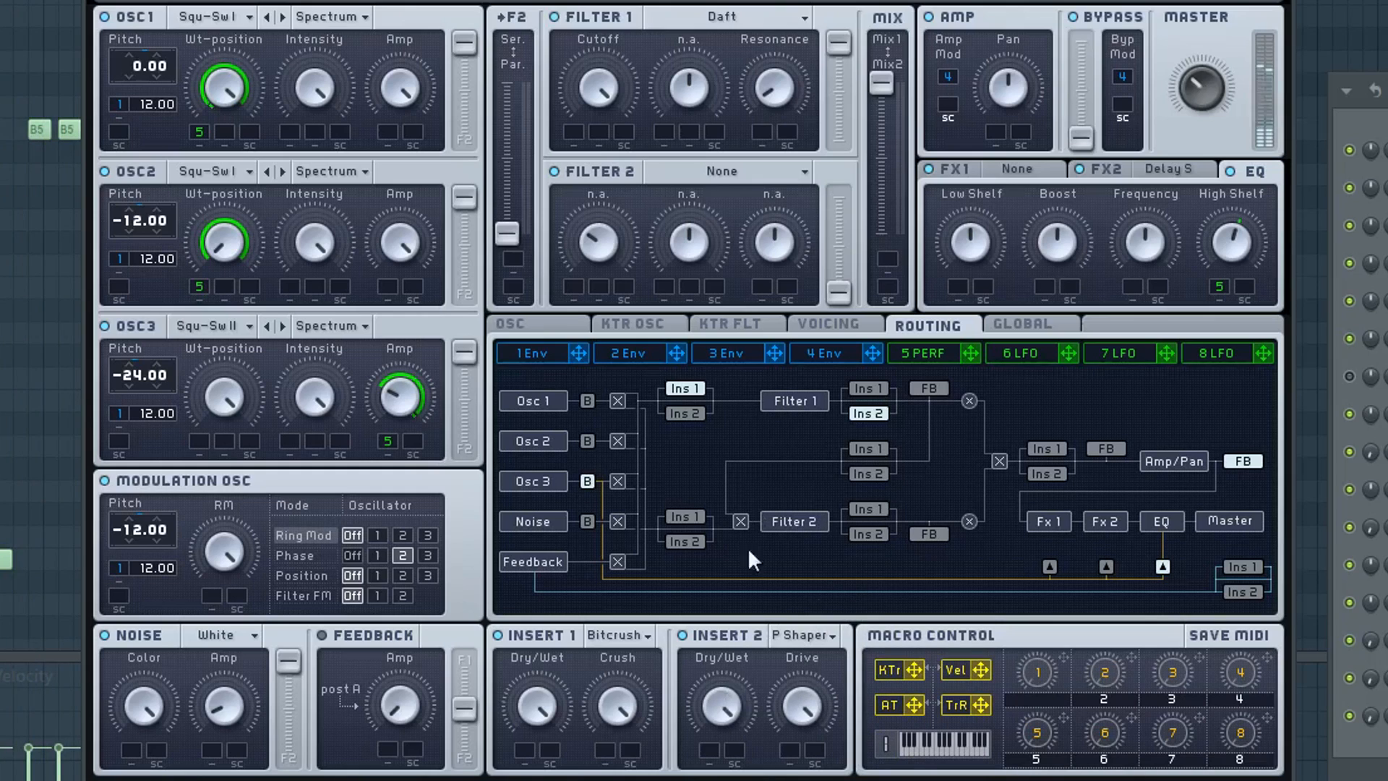
- Set Massive's Insert 2 to Bitcrusher and toggle the insert off and on to compare the sound
left_click(809, 640)
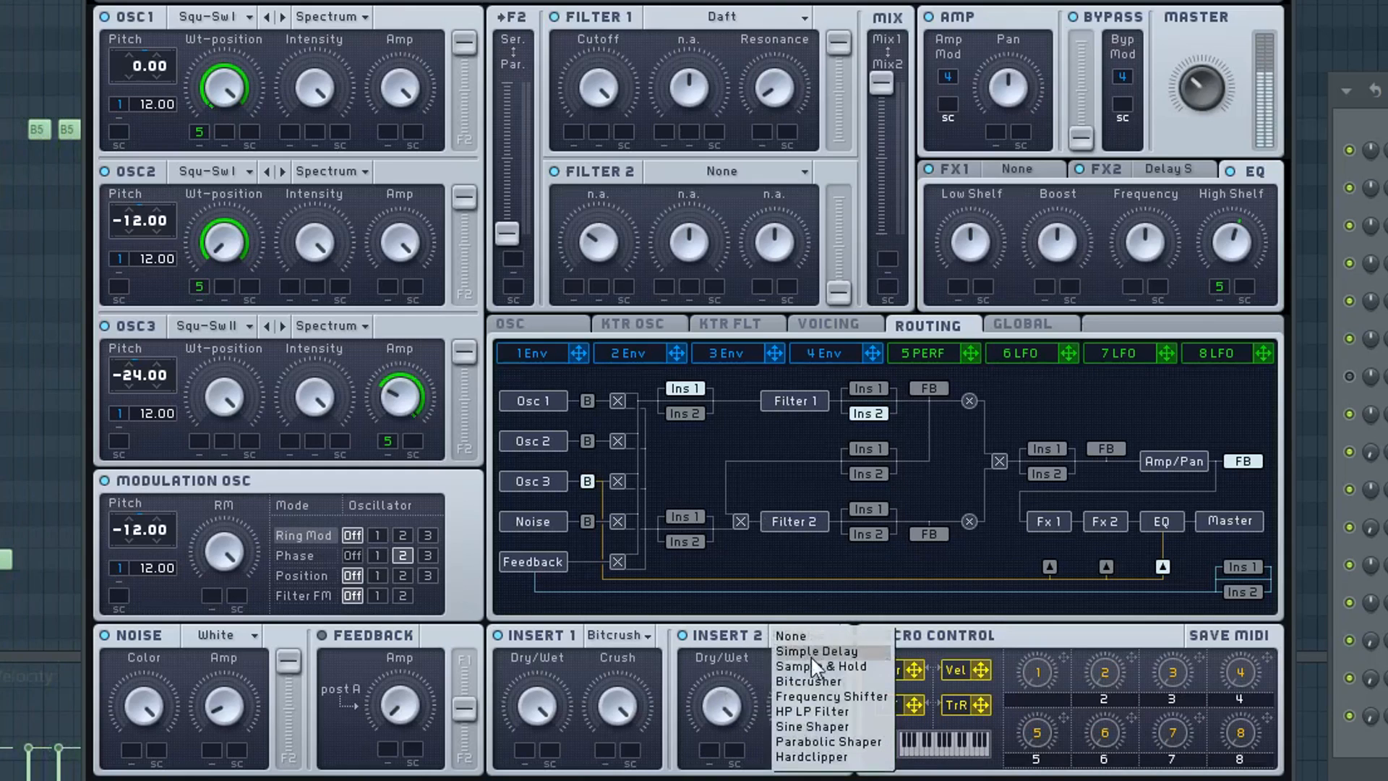
left_click(819, 681)
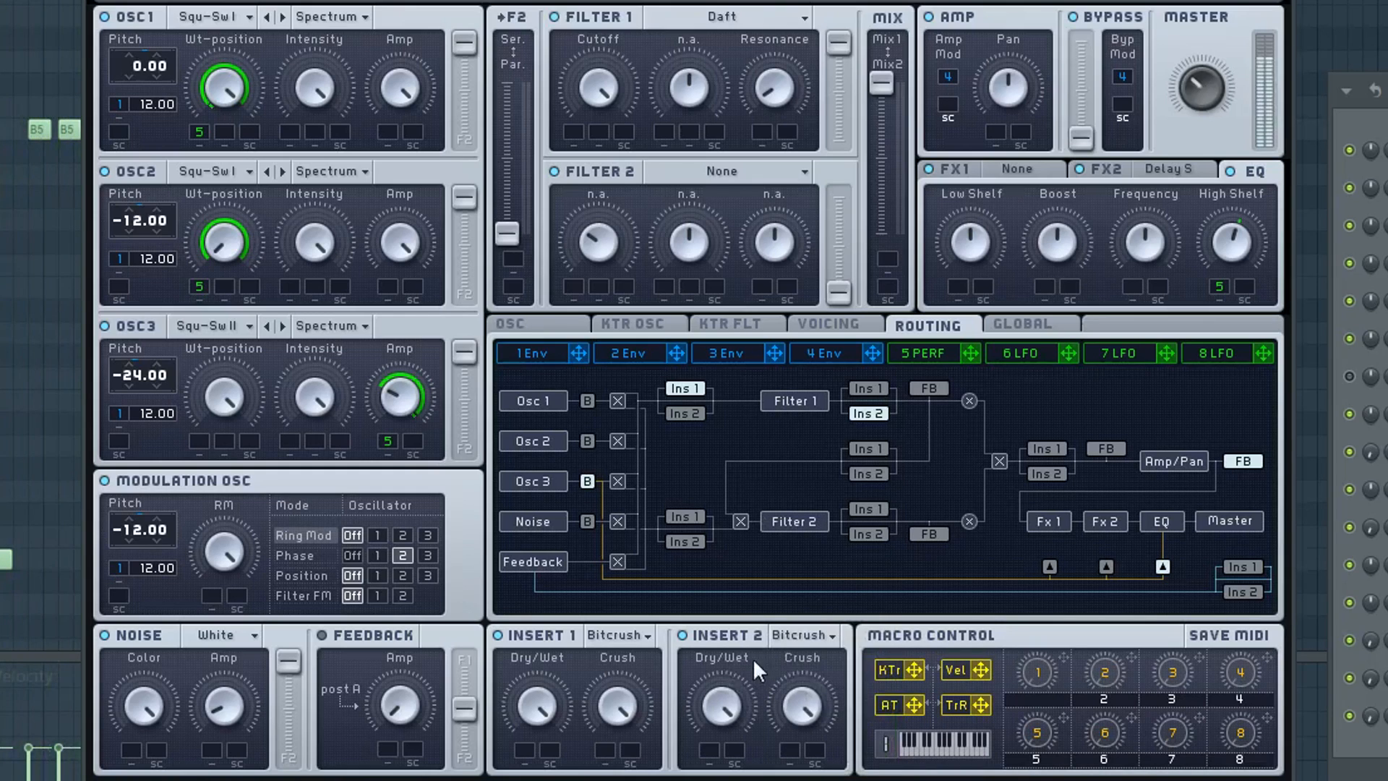
left_click(730, 636)
left_click(731, 629)
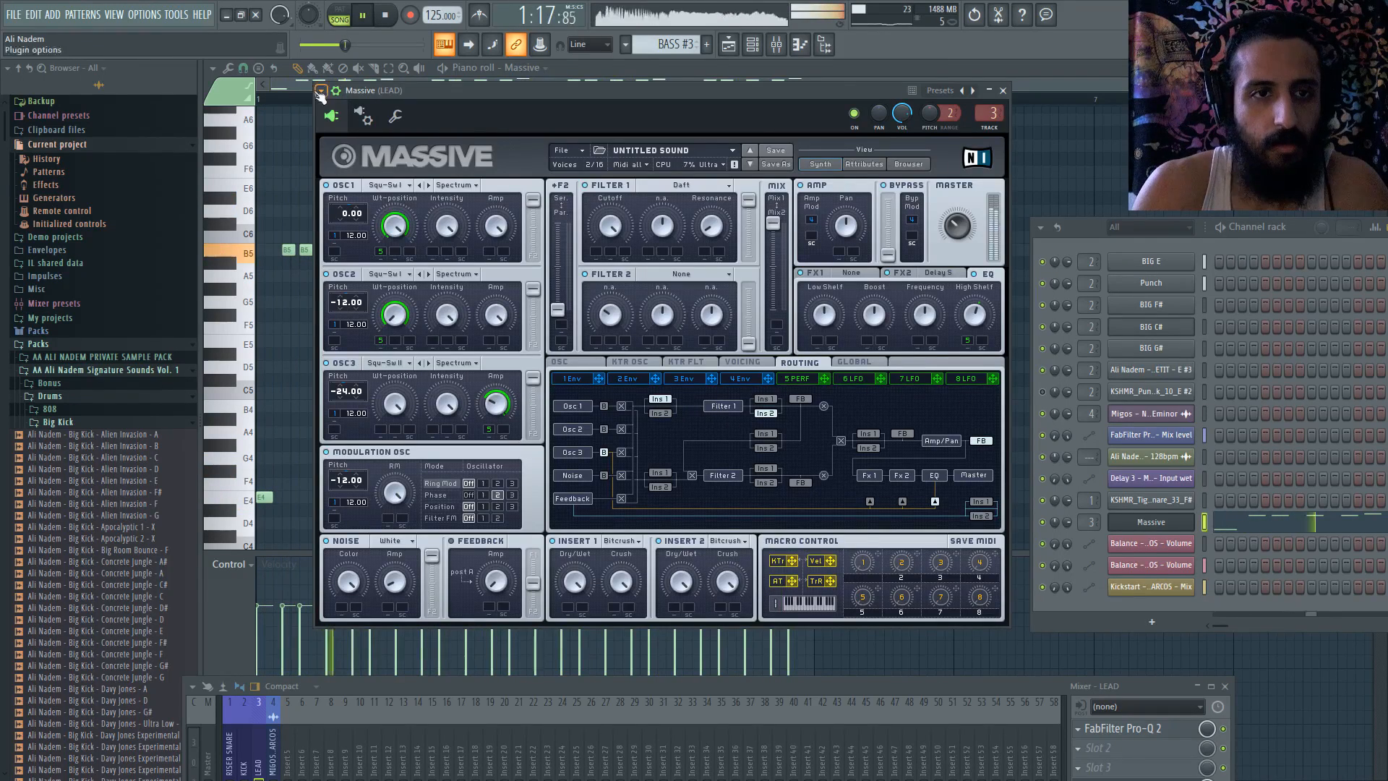
- Leave the Massive window and add a B4 note just before bar 3 in the piano roll
left_click(320, 91)
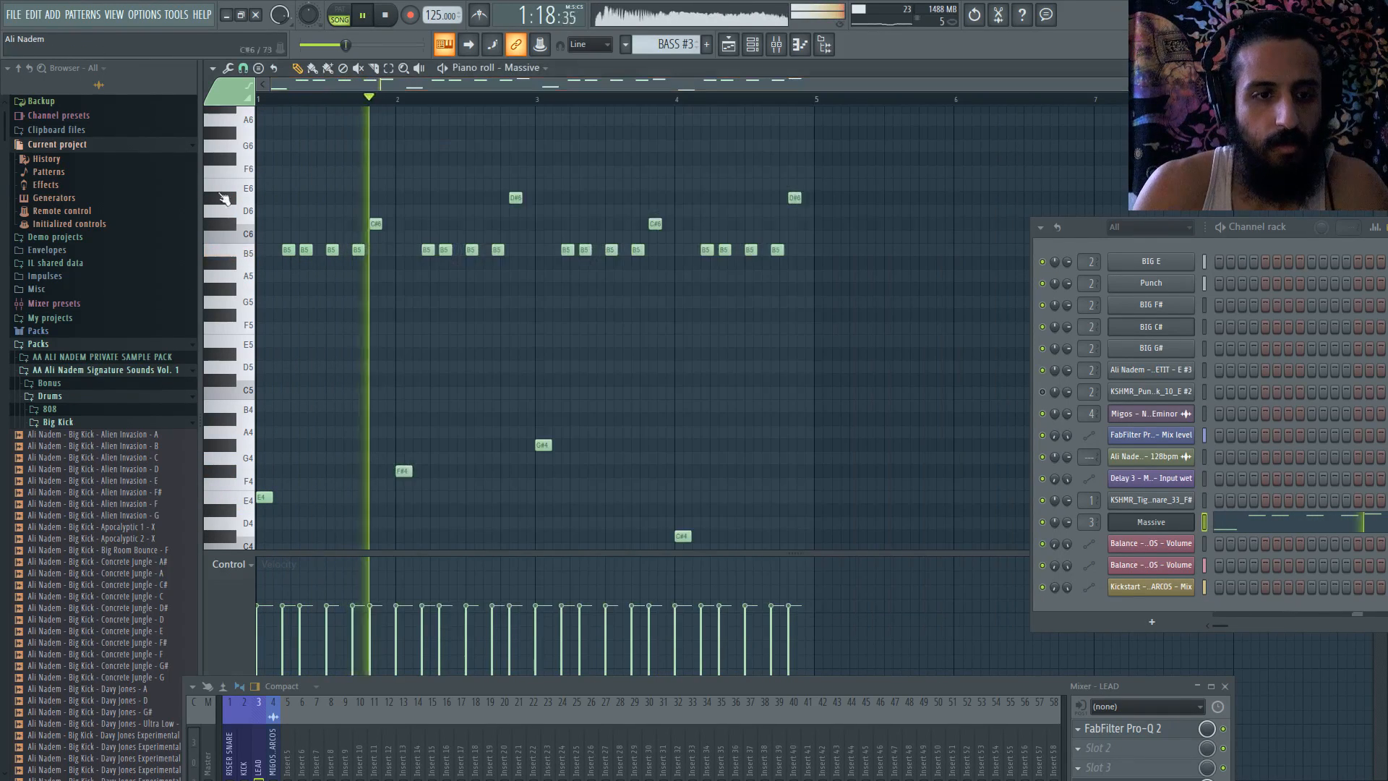
left_click(759, 408)
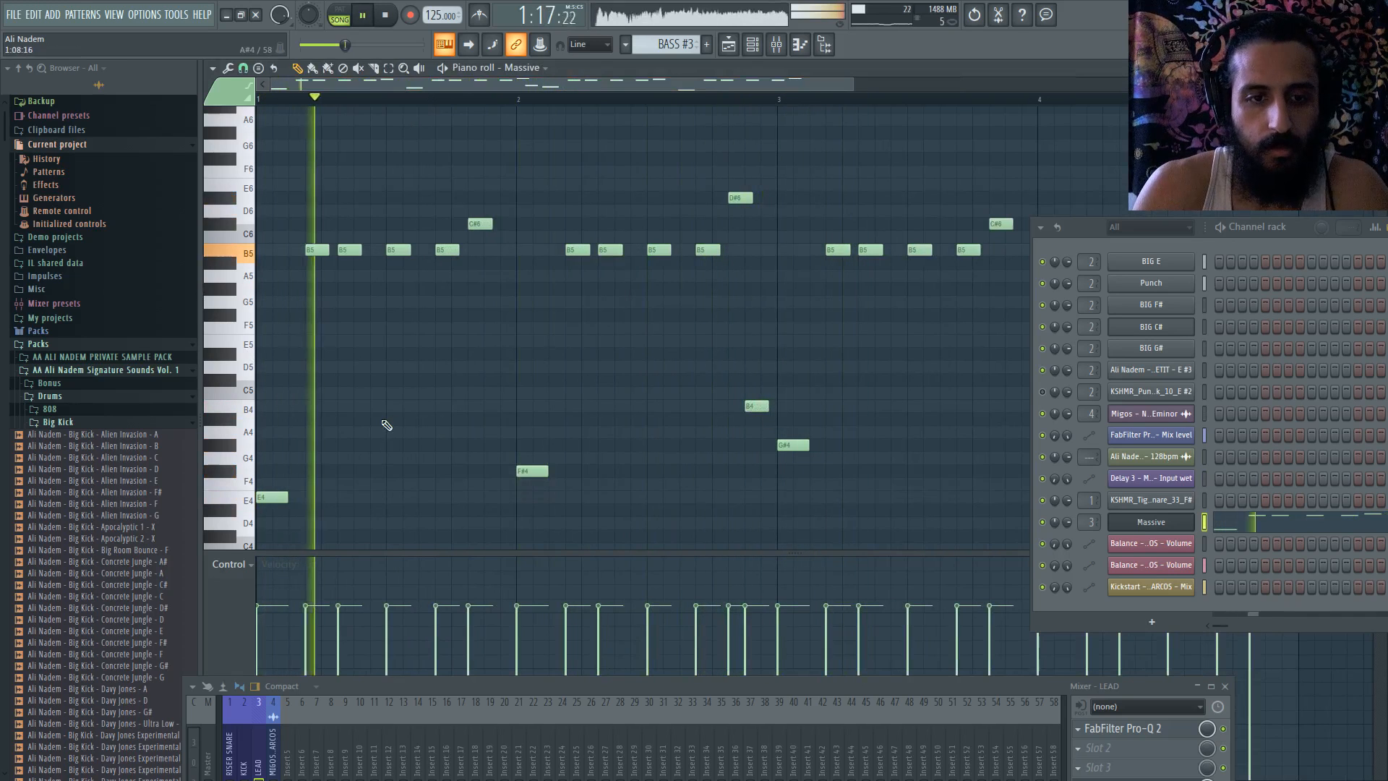
scroll(394, 426, "up", 2)
- Try an A4 note and an E4 note just before bar 2, removing each of them
left_click(520, 436)
scroll(506, 440, "down", 4)
scroll(462, 438, "up", 4)
key("space")
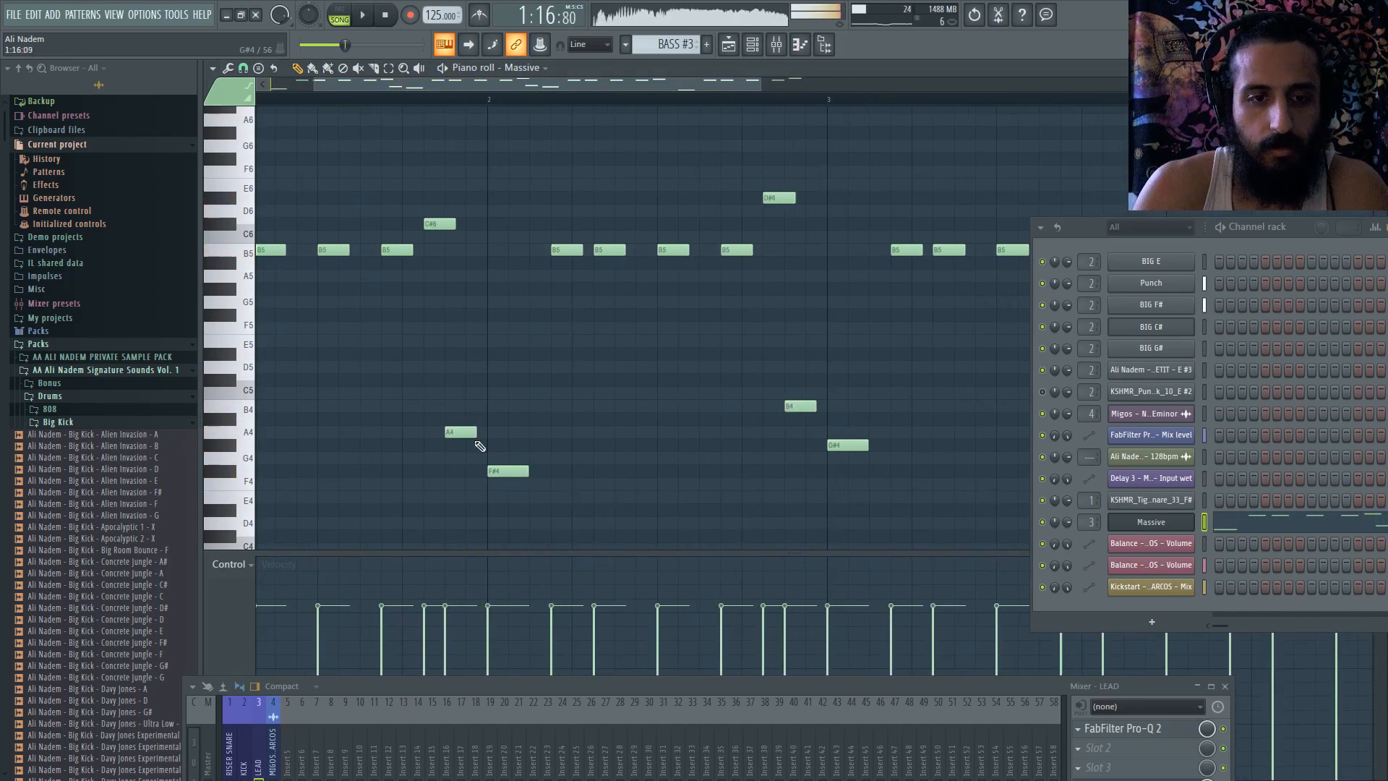
right_click(468, 434)
key("space")
scroll(436, 443, "down", 3)
scroll(380, 455, "down", 1)
scroll(419, 457, "up", 2)
left_click(464, 459)
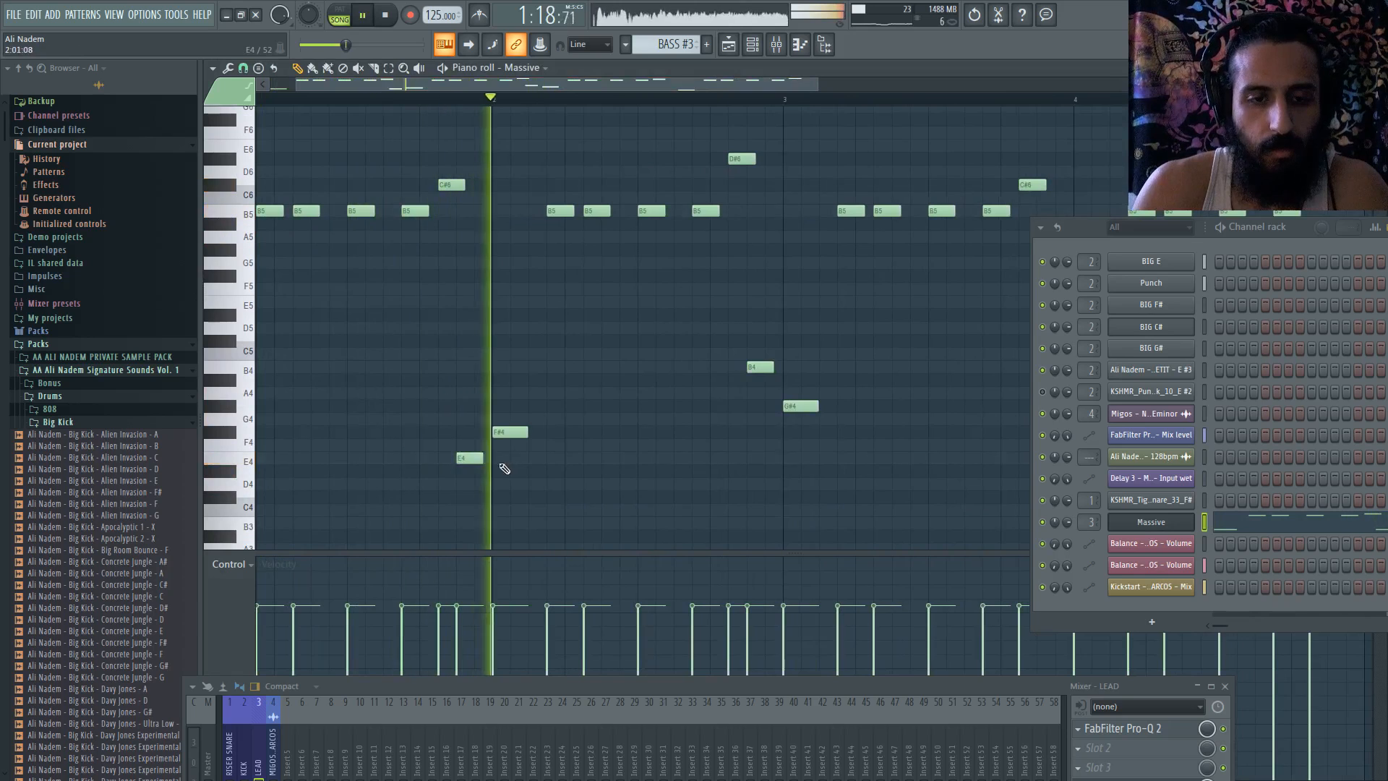
right_click(470, 457)
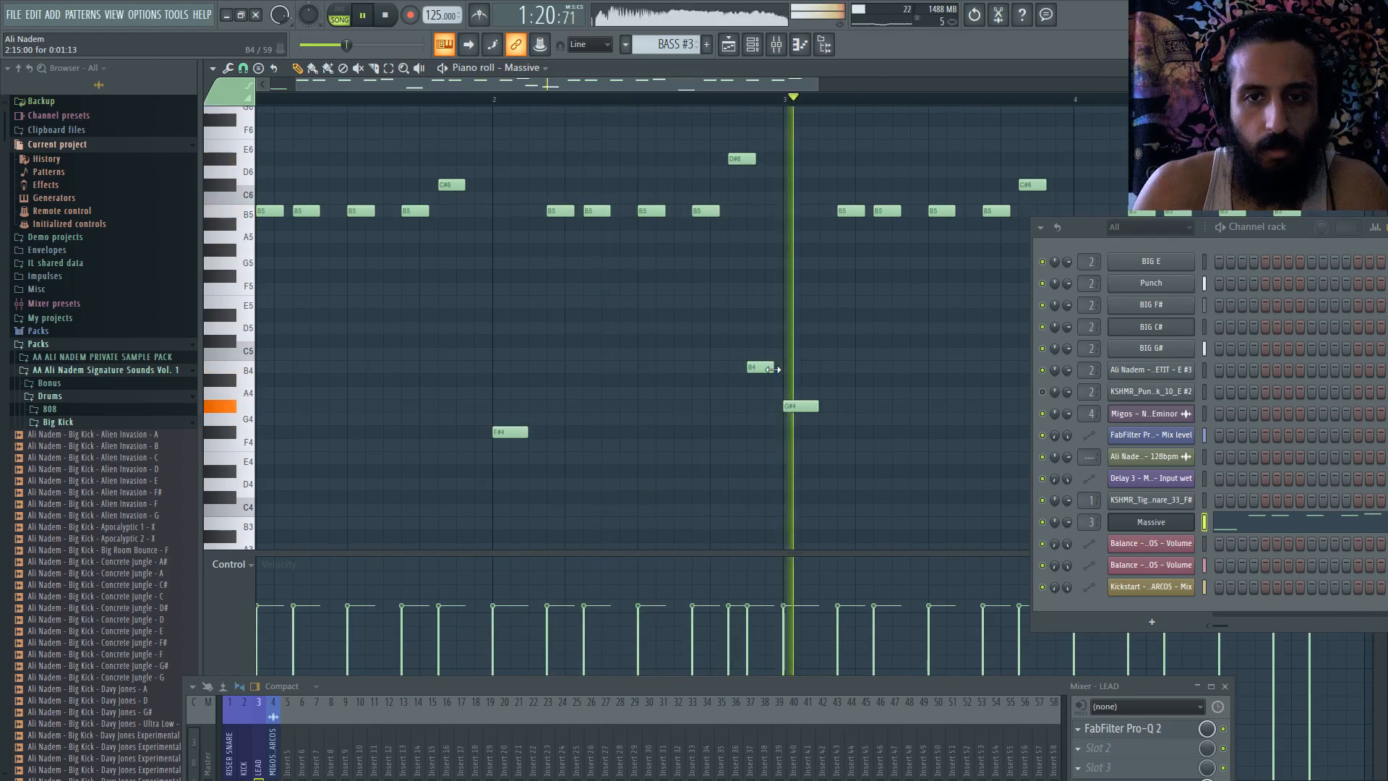
- Replace the B5 note in the middle of bars 1 and 2 with a low E4 and F#4
left_click_drag(520, 86, 477, 86)
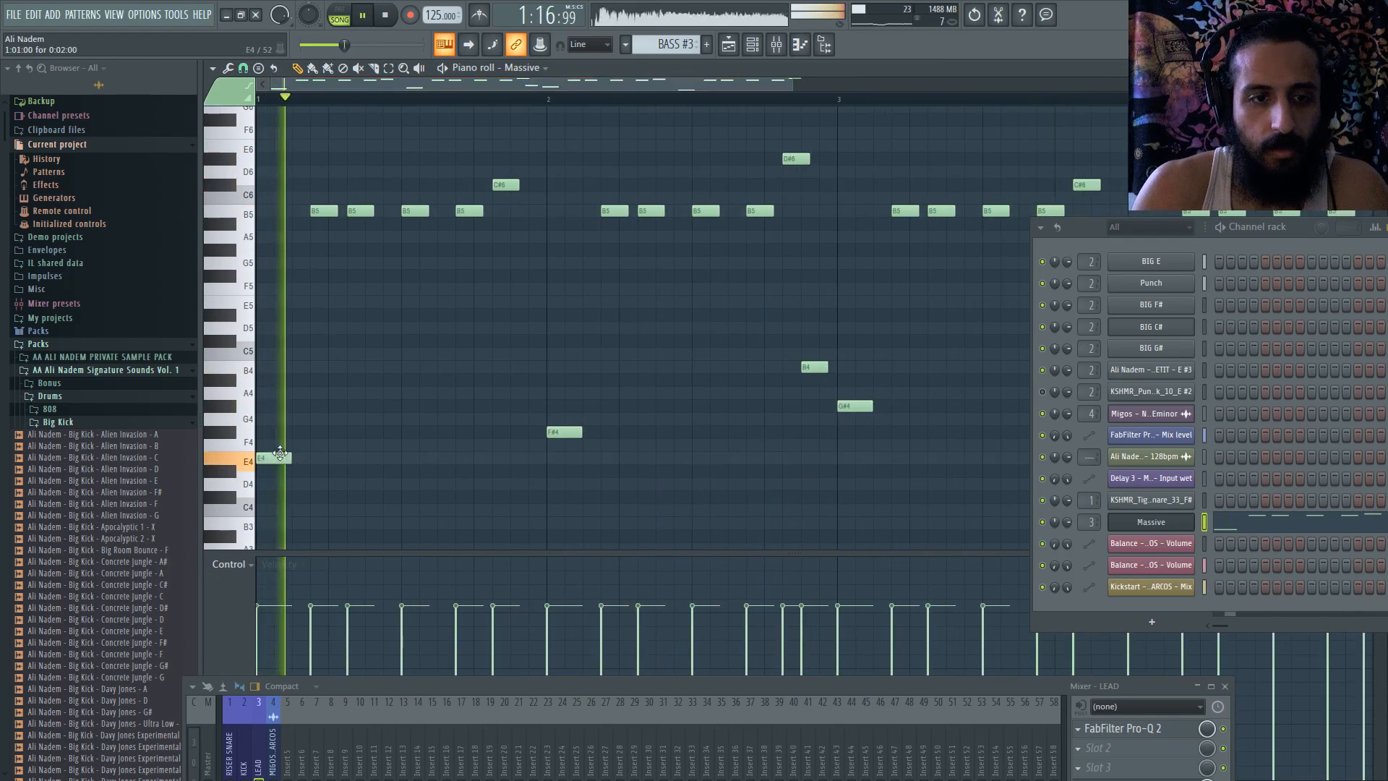
left_click(403, 457)
right_click(417, 210)
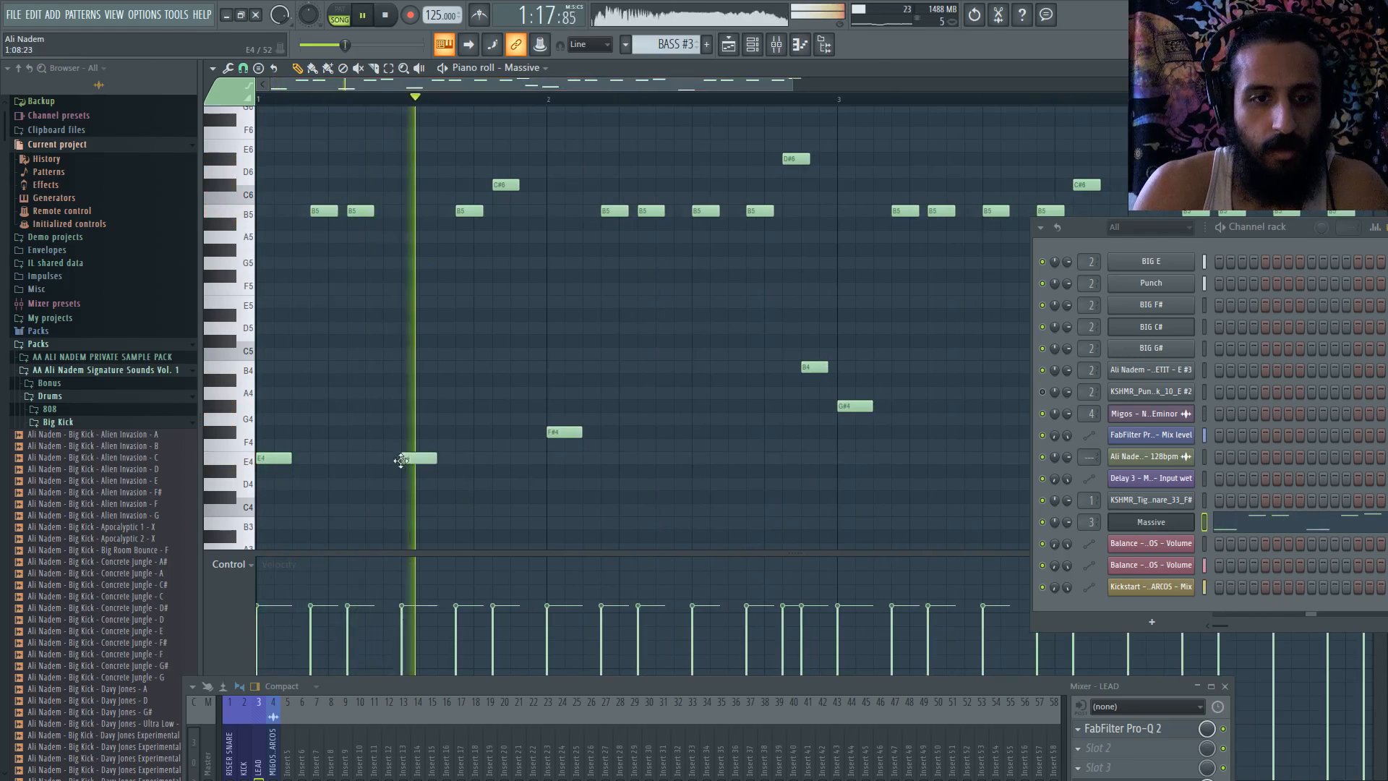
scroll(388, 452, "down", 2, "ctrl")
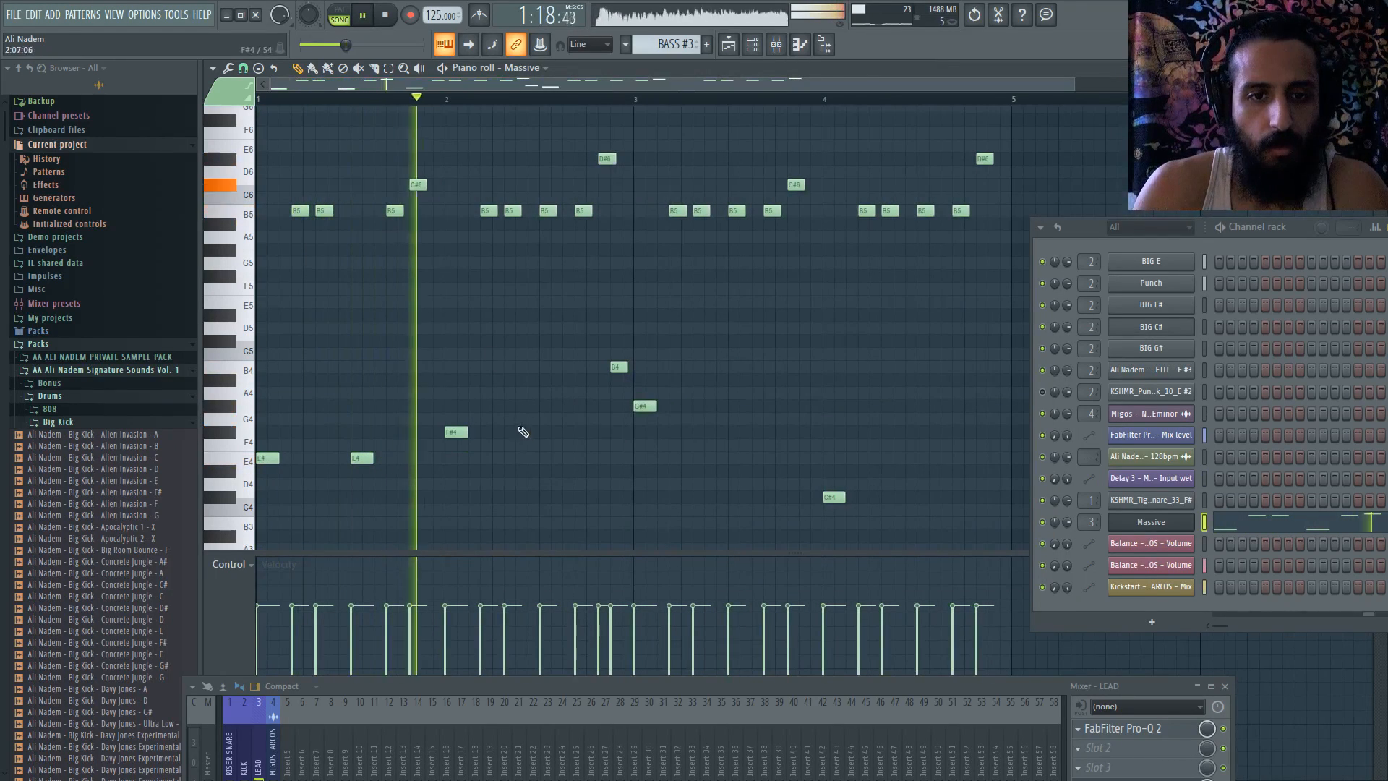
right_click(547, 210)
left_click(546, 432)
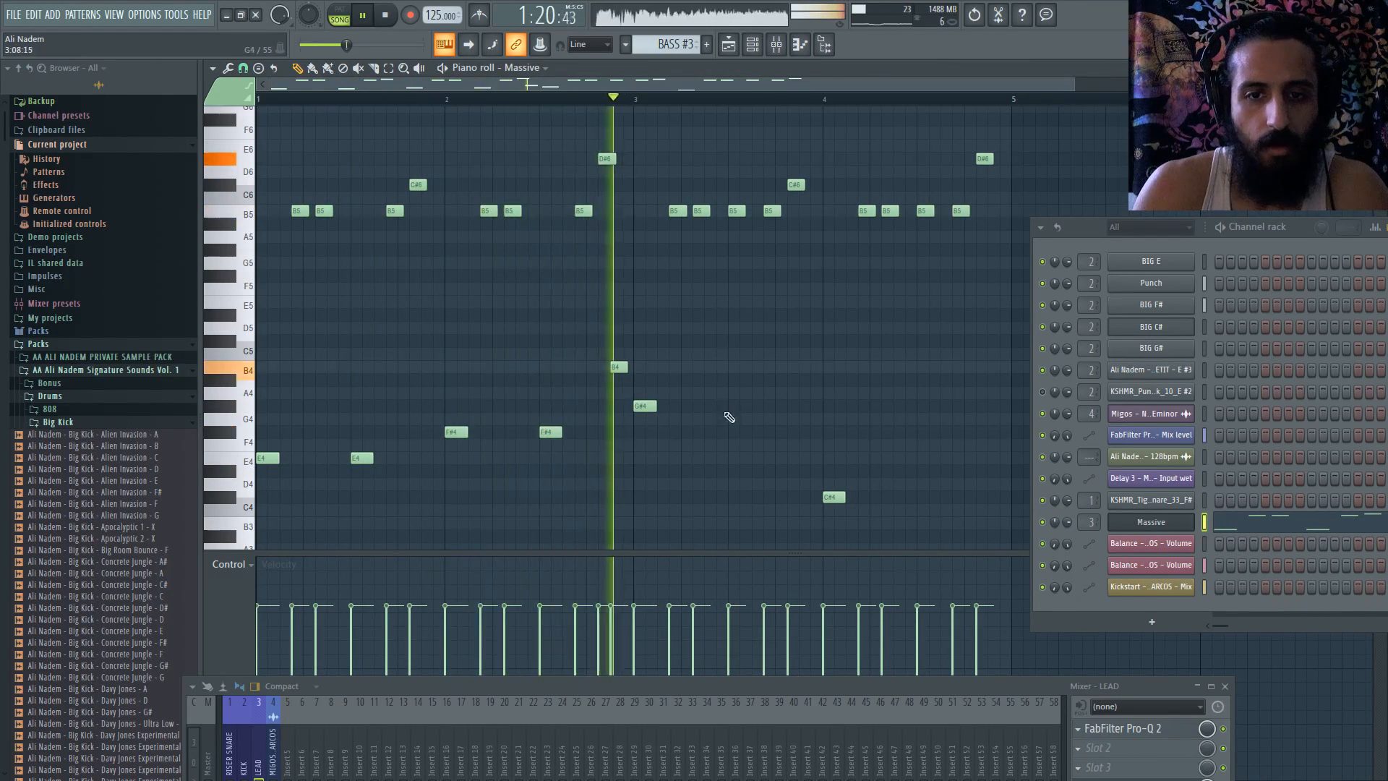
- Replace the mid-bar B5 note in bars 3 and 4 with a low G#4 and C#4
left_click(730, 409)
right_click(734, 210)
scroll(737, 266, "up", 2, "ctrl")
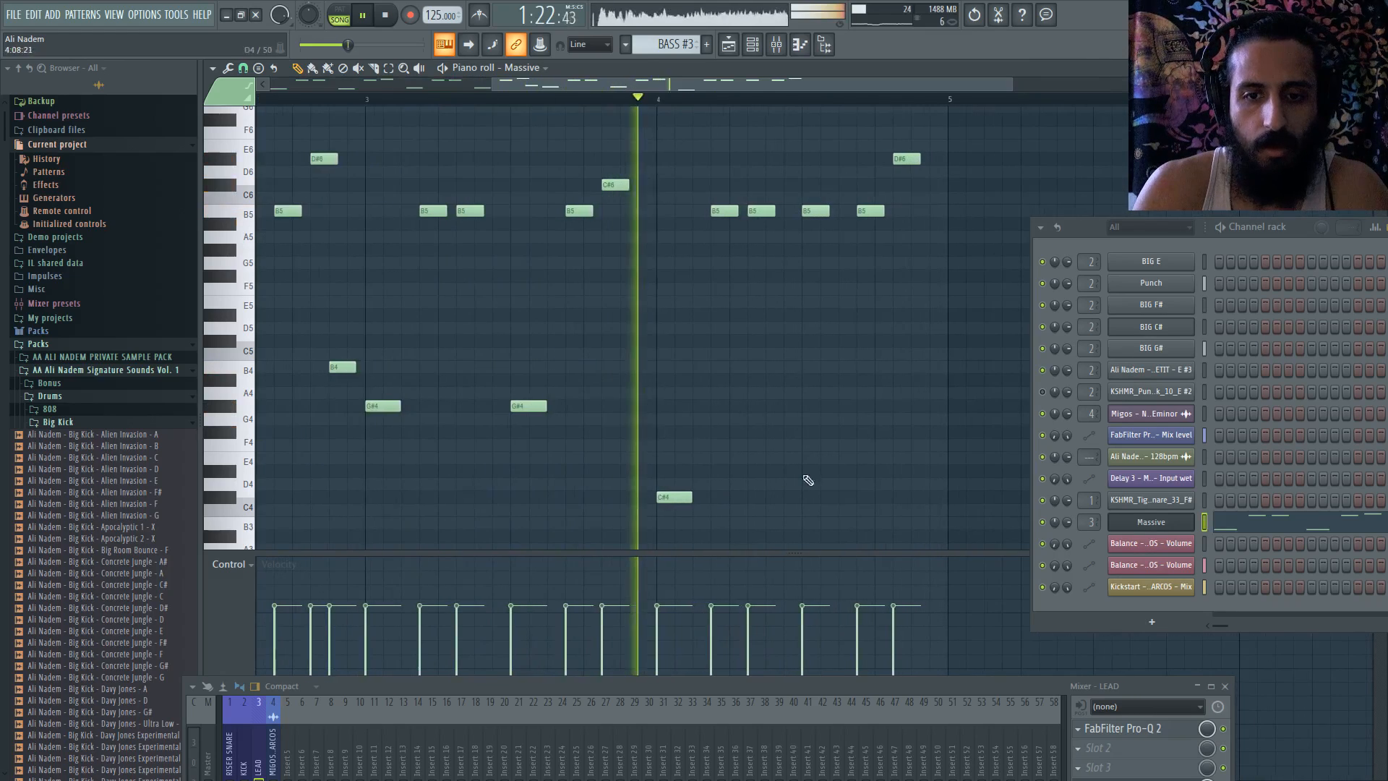
left_click(808, 496)
right_click(815, 210)
scroll(694, 264, "down", 2)
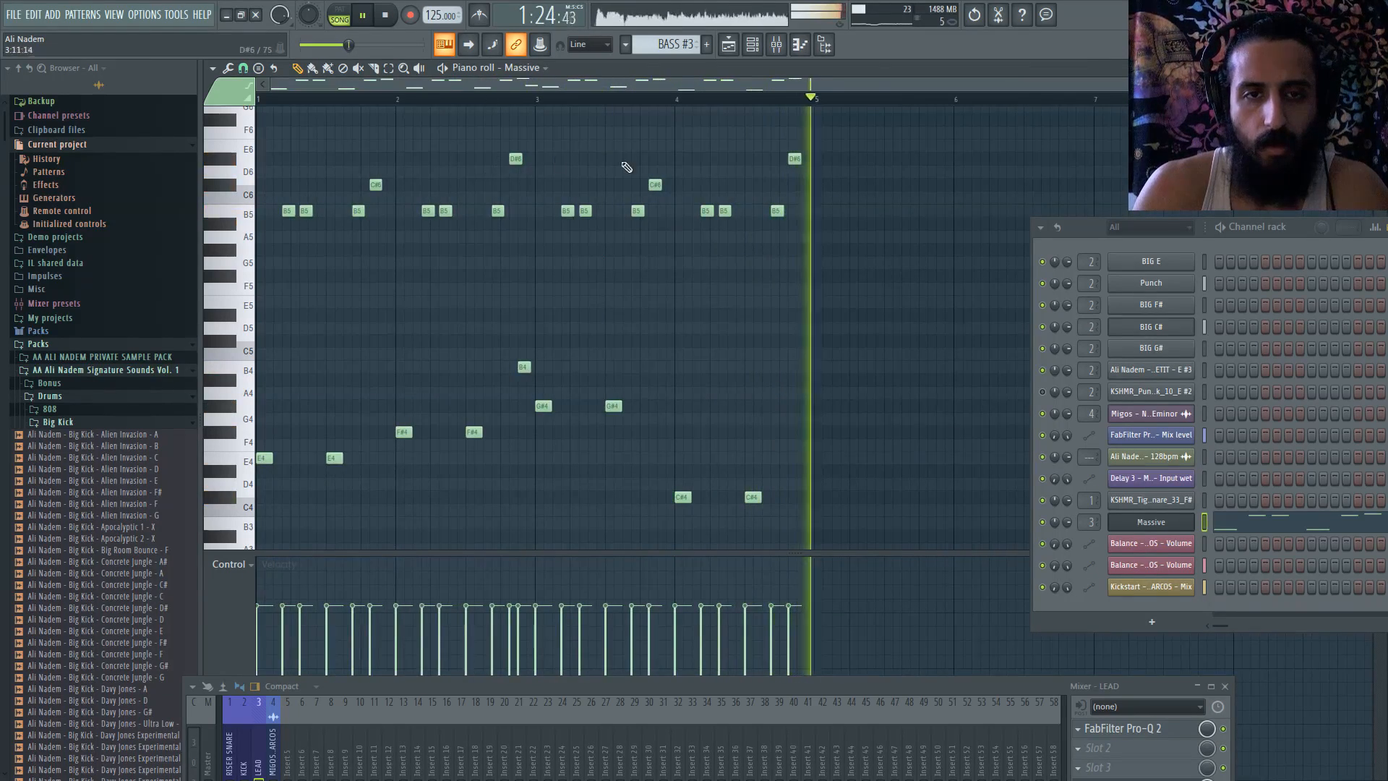
- Add a matching note directly before each mid-bar low note: E4, F#4, G#4 and C#4 in bars 1 to 4
scroll(296, 231, "up", 3, "ctrl")
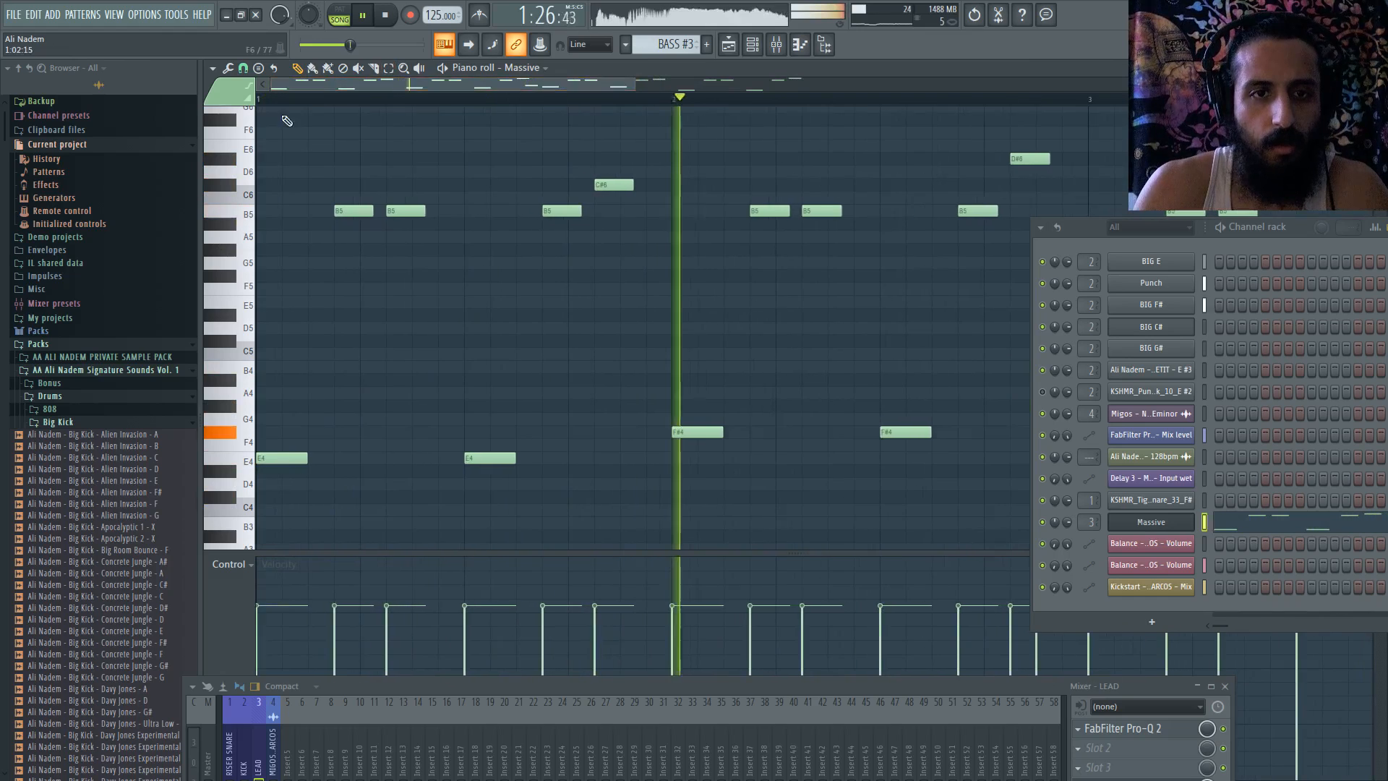
left_click(425, 460)
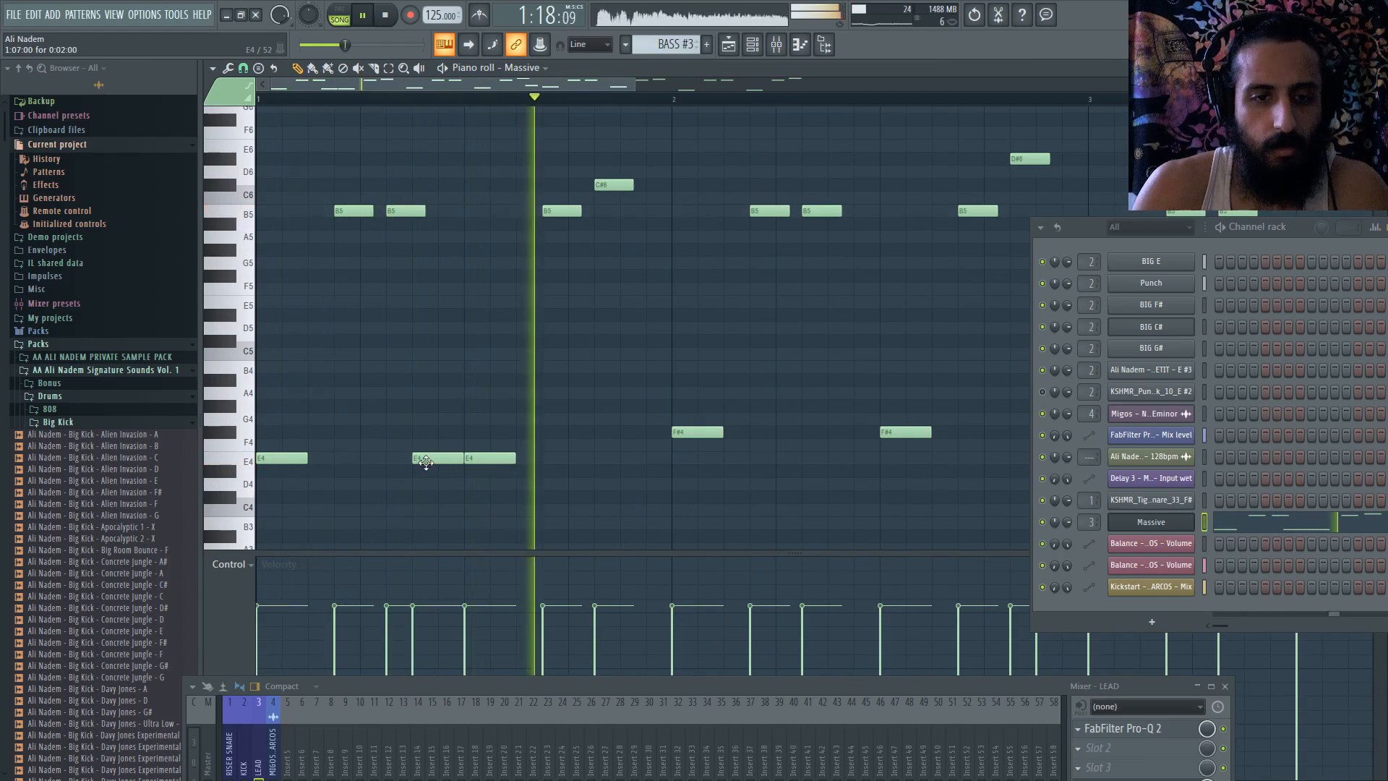
scroll(591, 446, "down", 3, "ctrl")
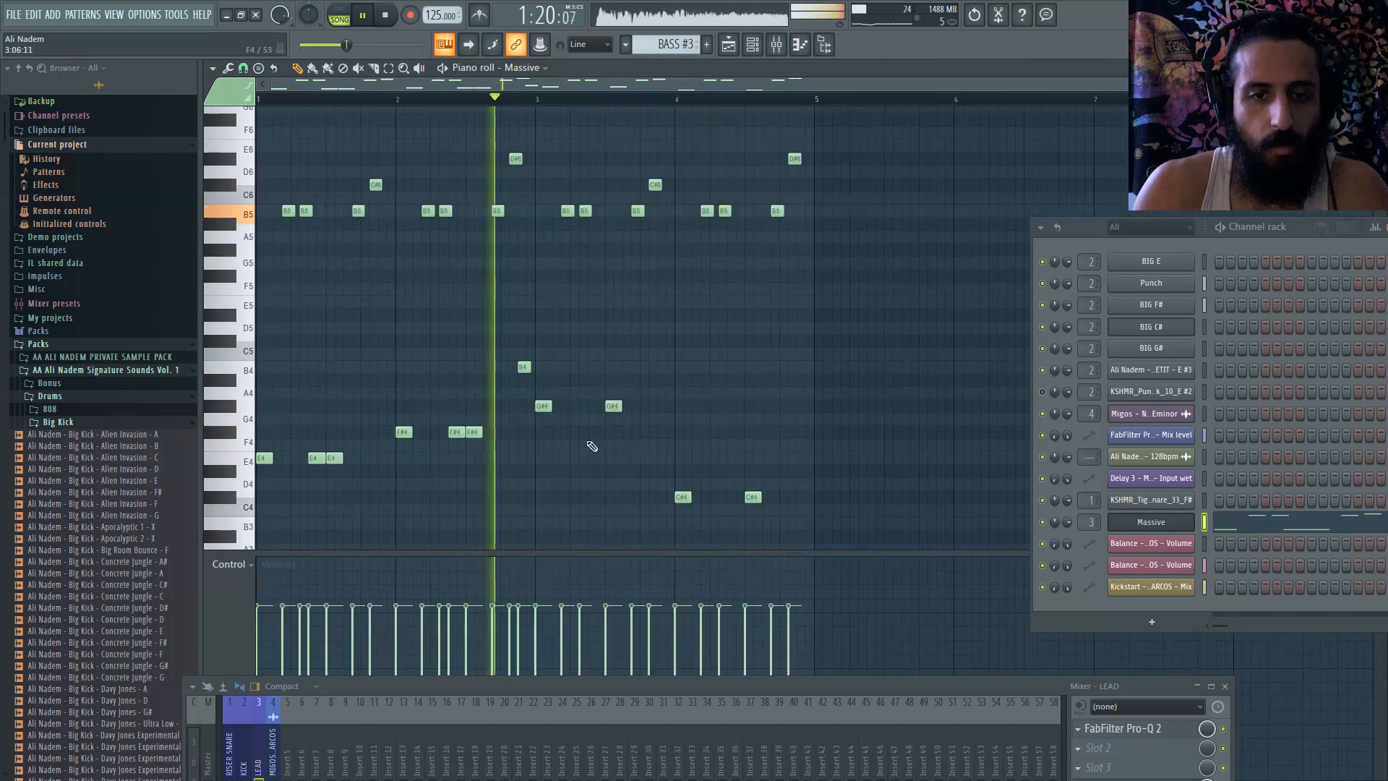
scroll(591, 446, "up", 3, "ctrl")
left_click(614, 403)
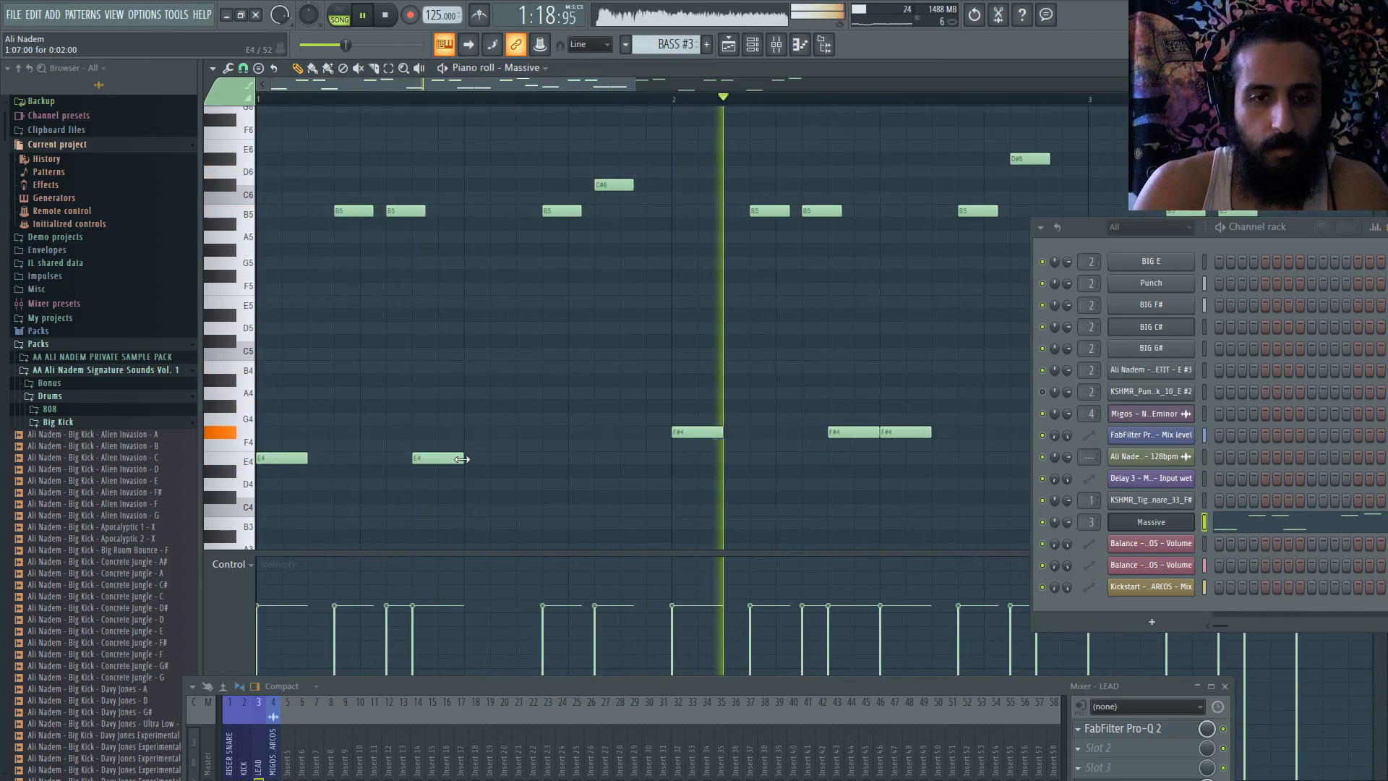
scroll(564, 397, "down", 3, "ctrl")
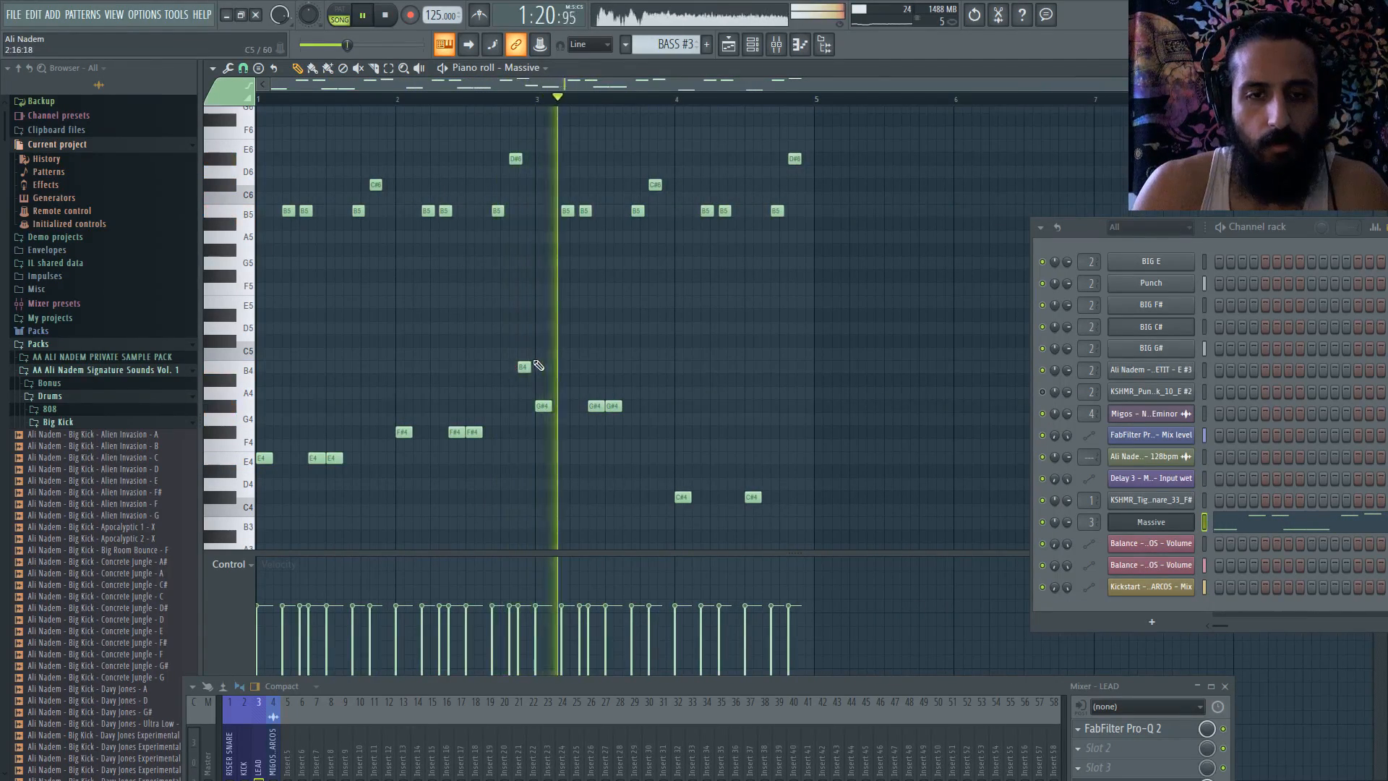
scroll(600, 367, "up", 2, "ctrl")
scroll(687, 440, "up", 3, "ctrl")
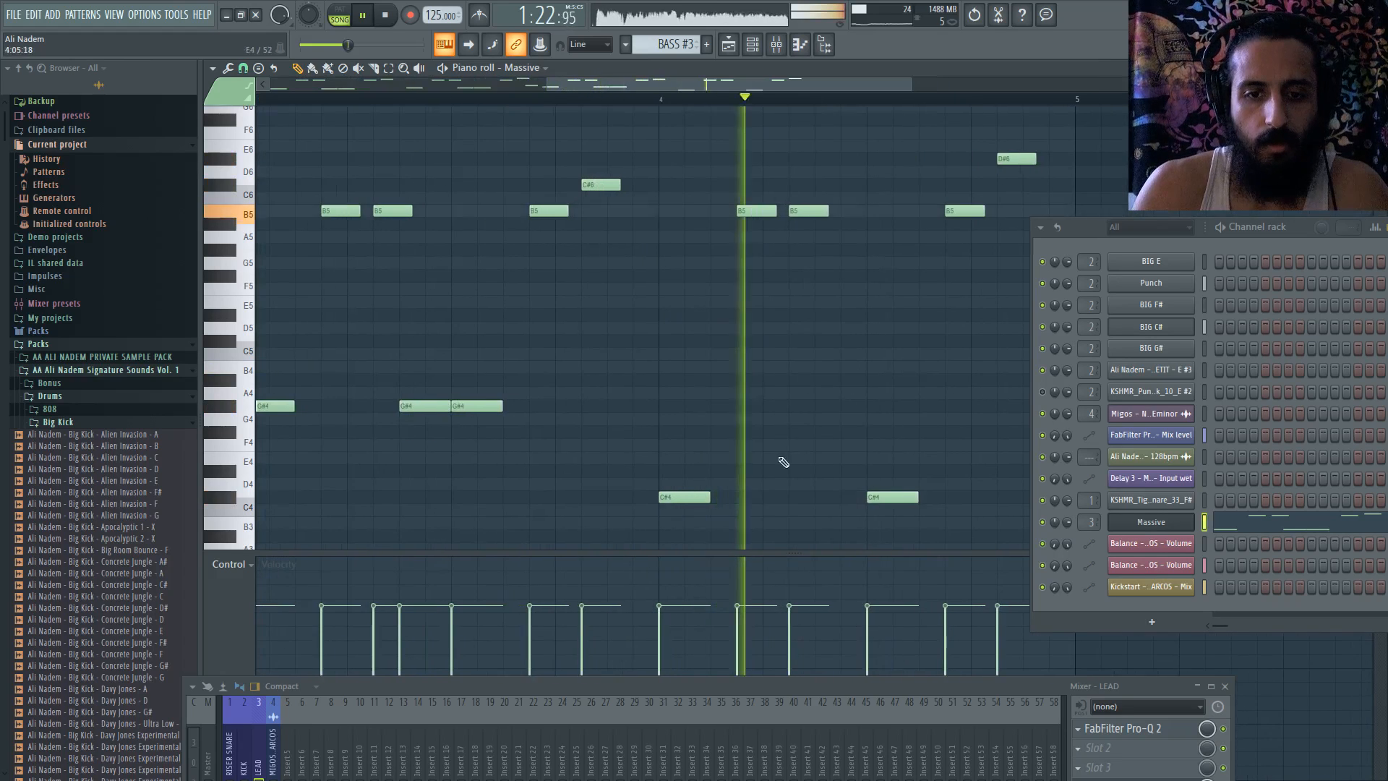
key("space")
left_click(790, 496)
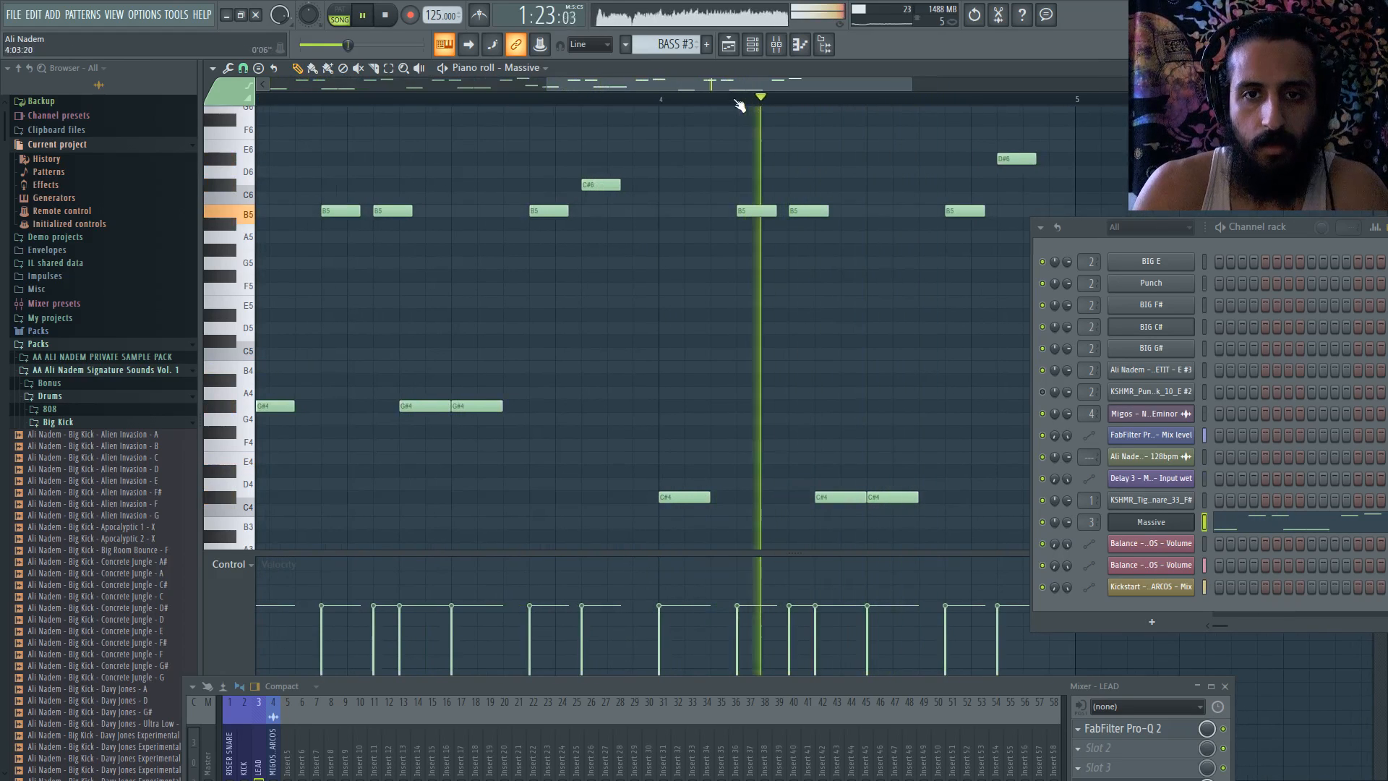
- Try a C#6 note at the end of bar 4
scroll(853, 217, "down", 1, "ctrl")
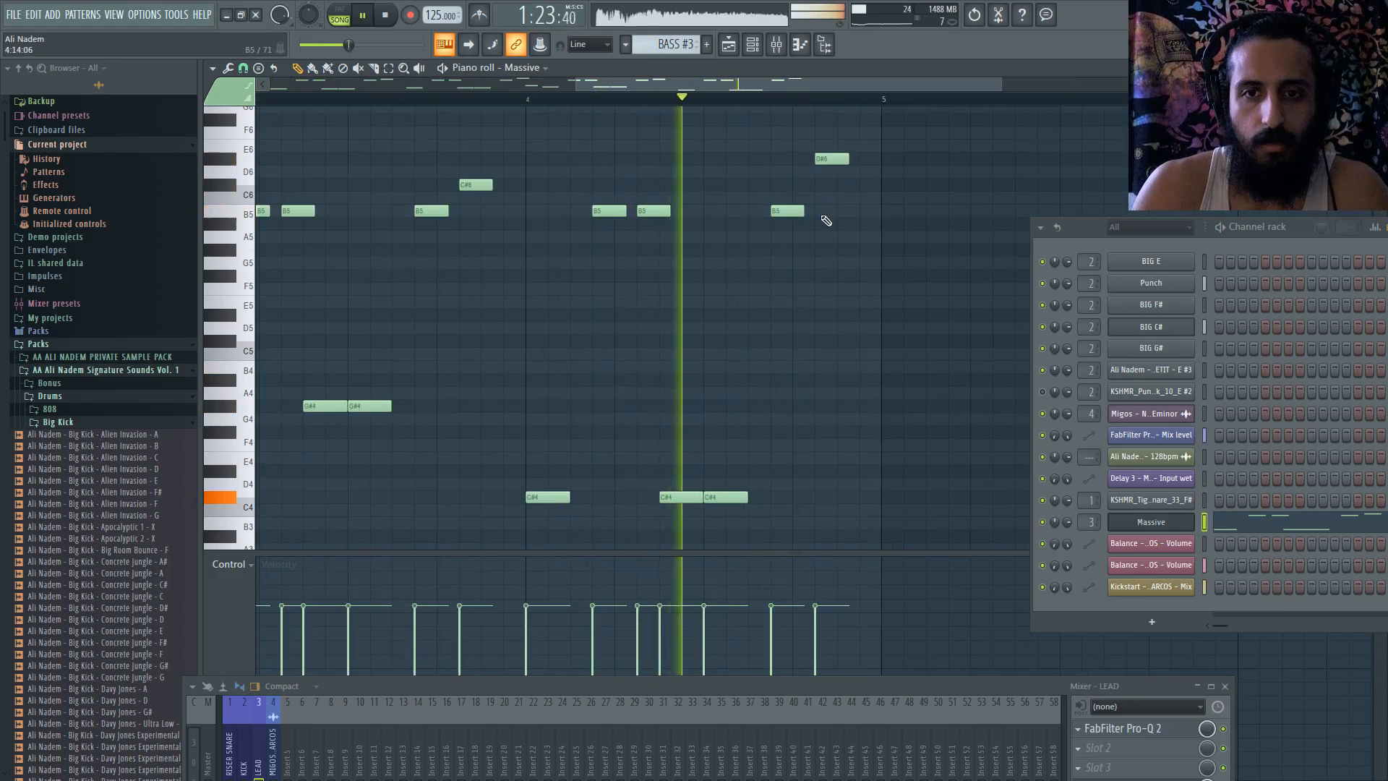
key("space")
left_click(844, 185)
left_click_drag(852, 186, 849, 183)
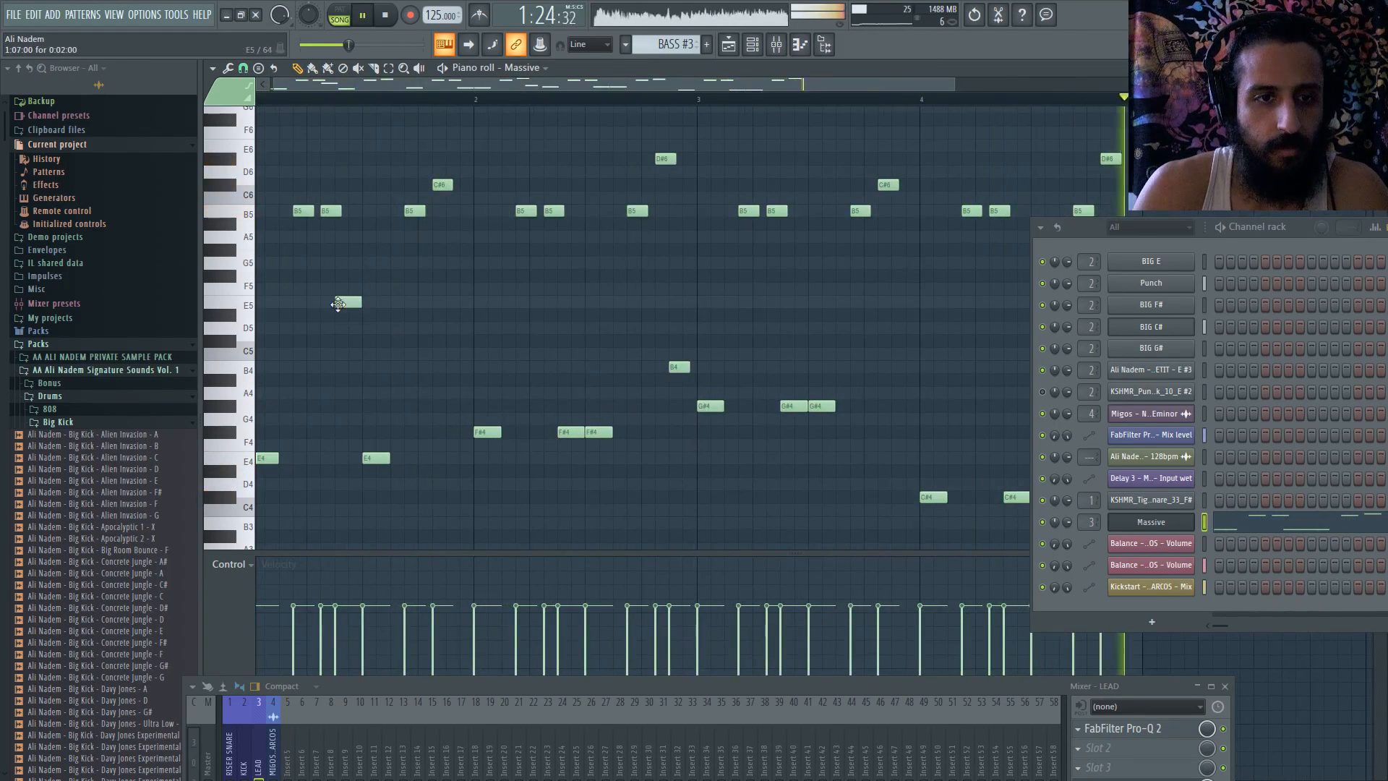
- Raise the paired mid-bar notes of bars 1 to 4 by an octave to E5, F#5, G#5 and C#5
right_click(374, 458)
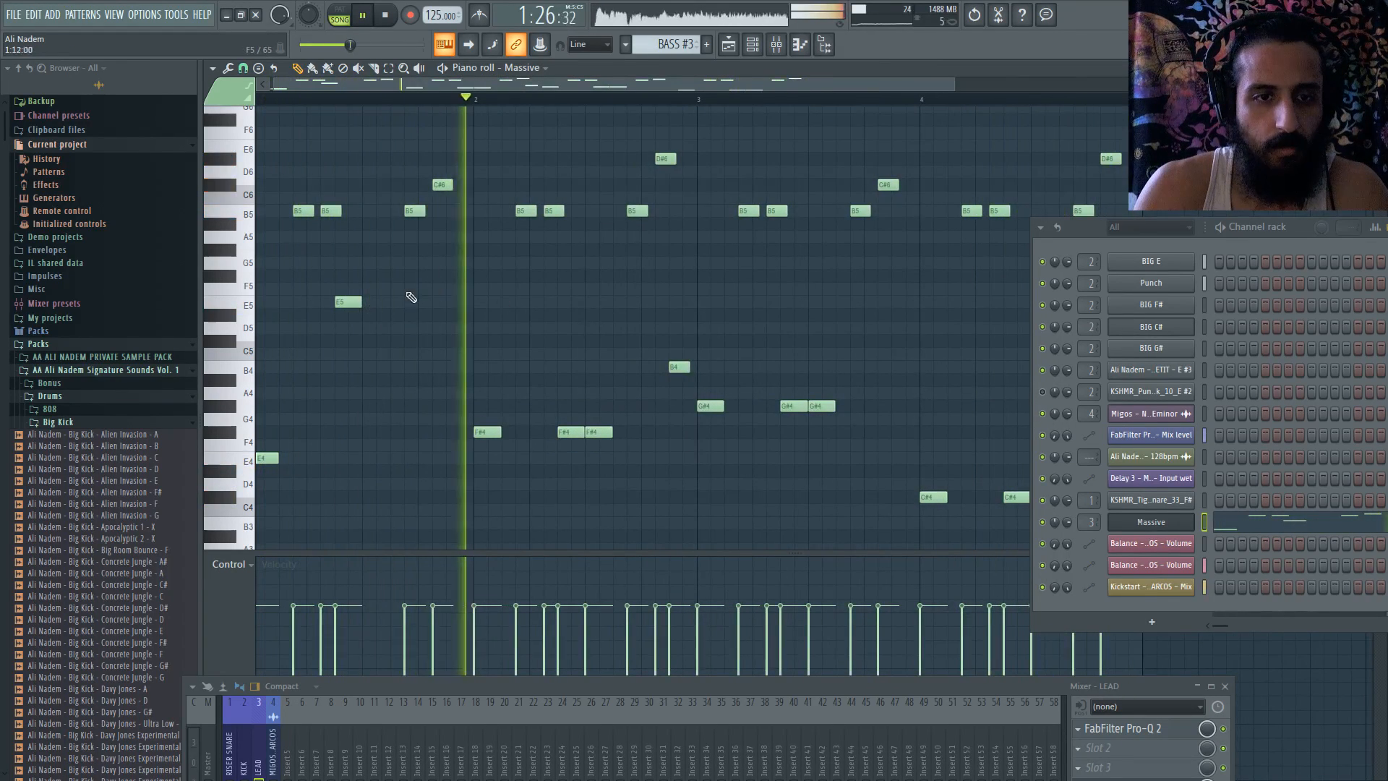
left_click(370, 301)
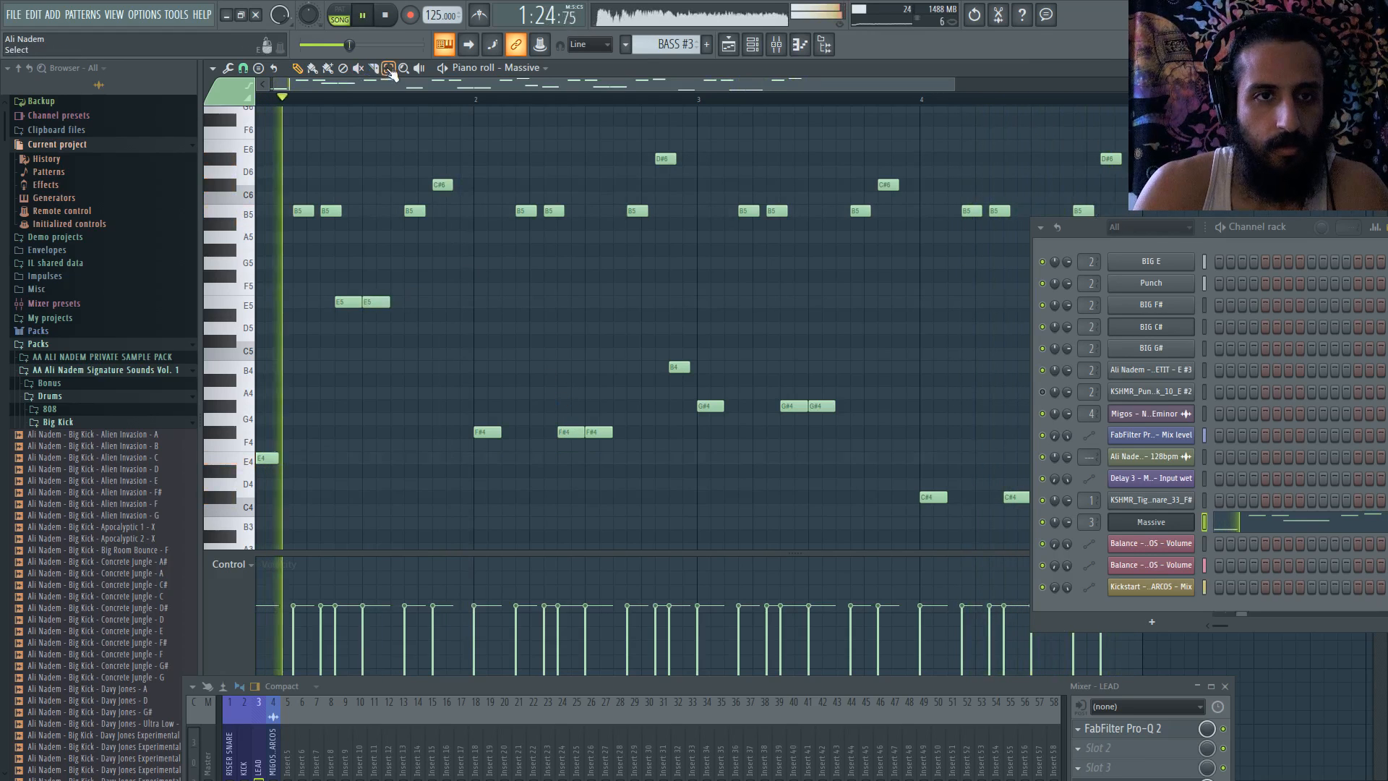
left_click_drag(546, 399, 594, 434)
key("ctrl+Up")
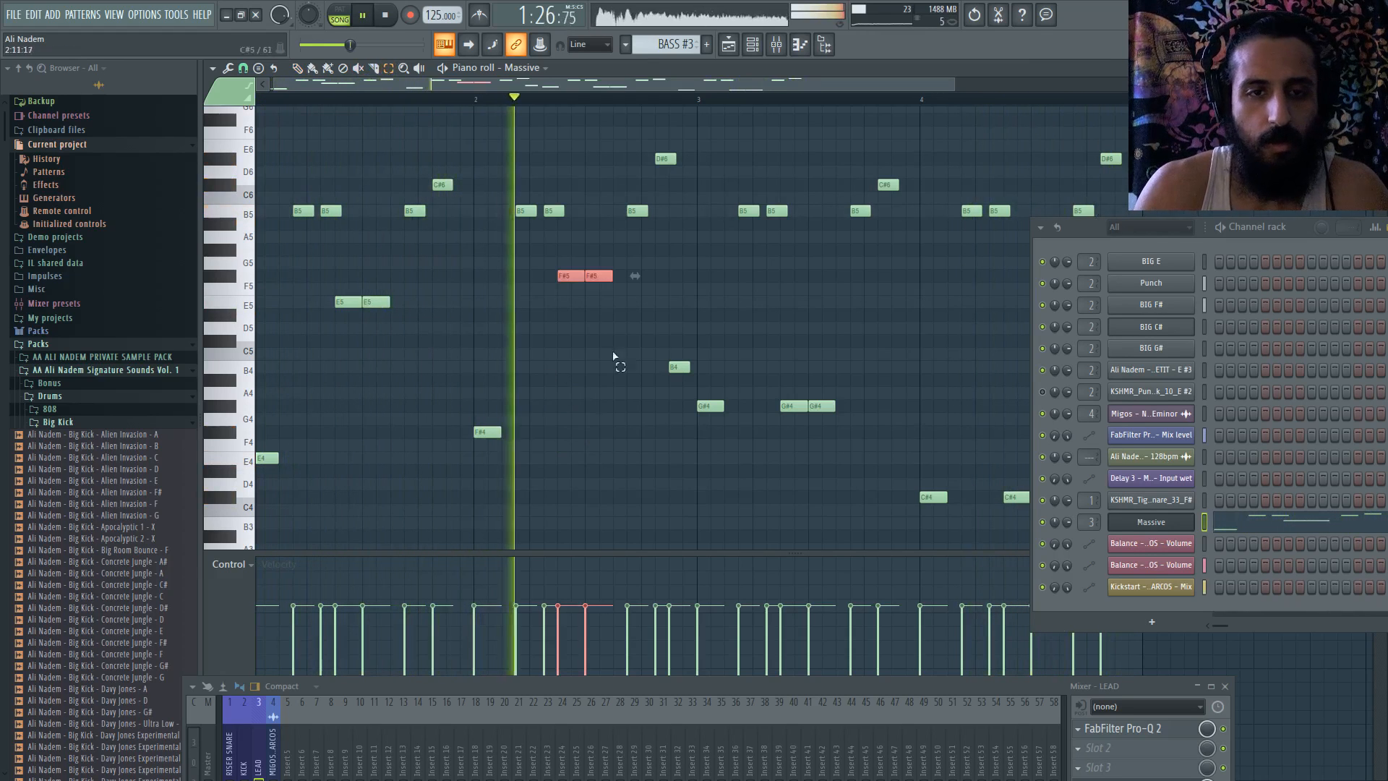
left_click_drag(874, 388, 741, 506)
key("ctrl+Up")
key("ctrl+Up")
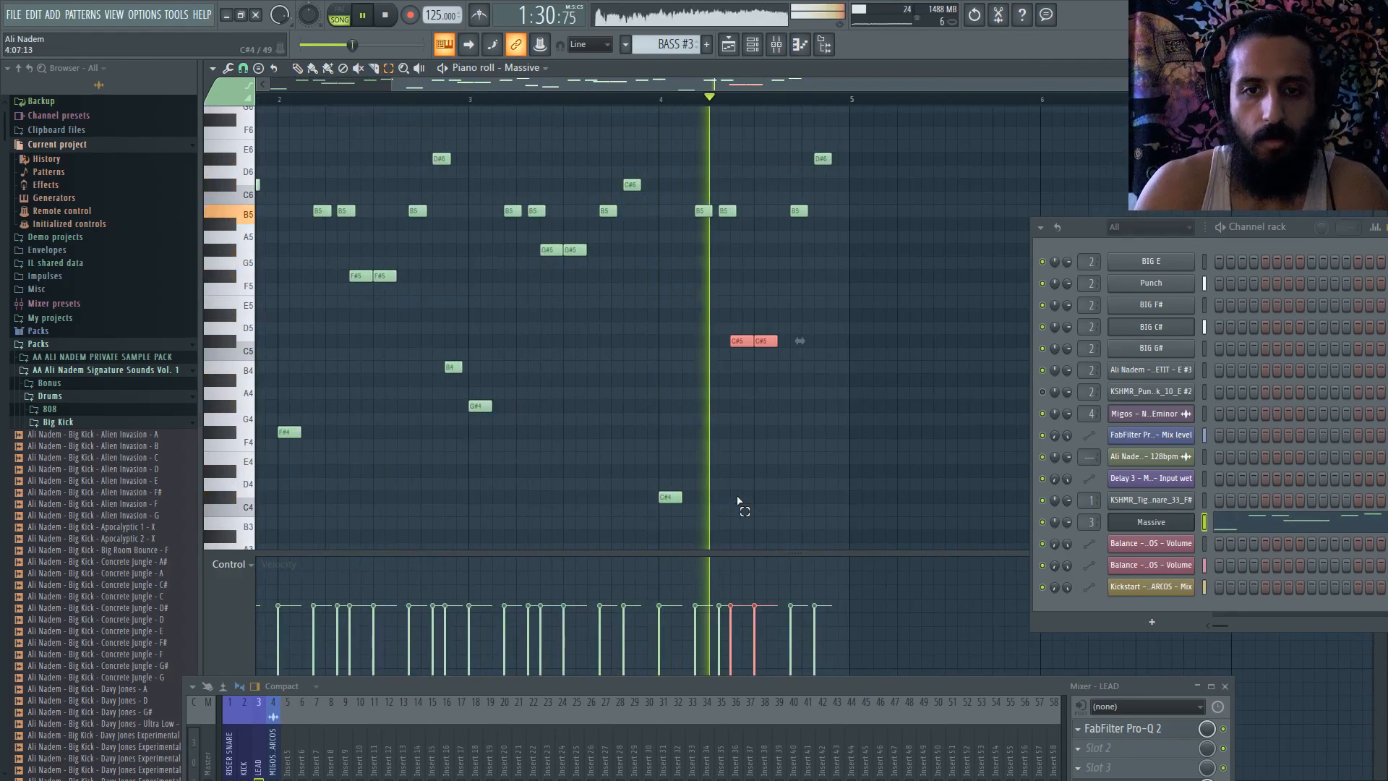
- Switch to the Playlist and play the arrangement from bar 41 to check the revised bass line
key("space")
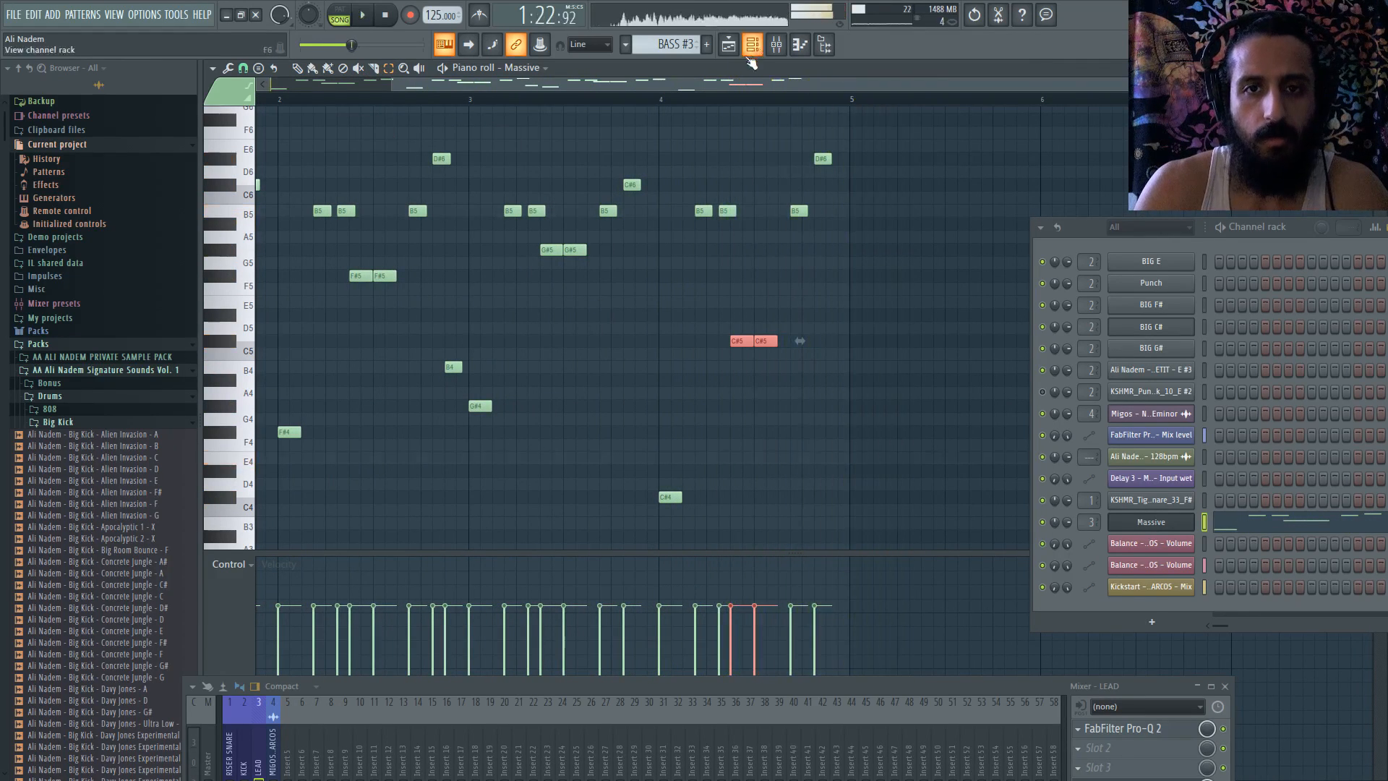
key("space")
left_click(736, 48)
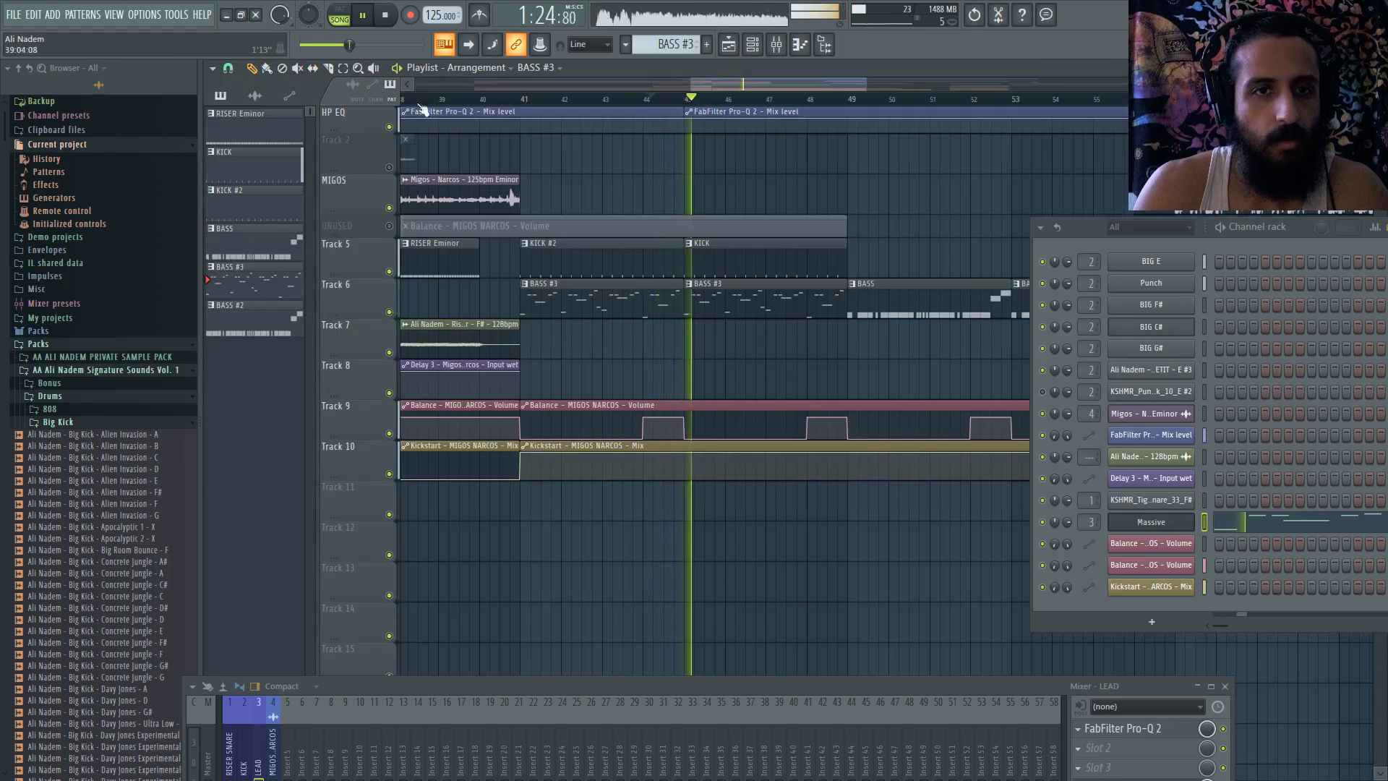
left_click(516, 99)
scroll(513, 99, "up", 3)
scroll(504, 194, "down", 3)
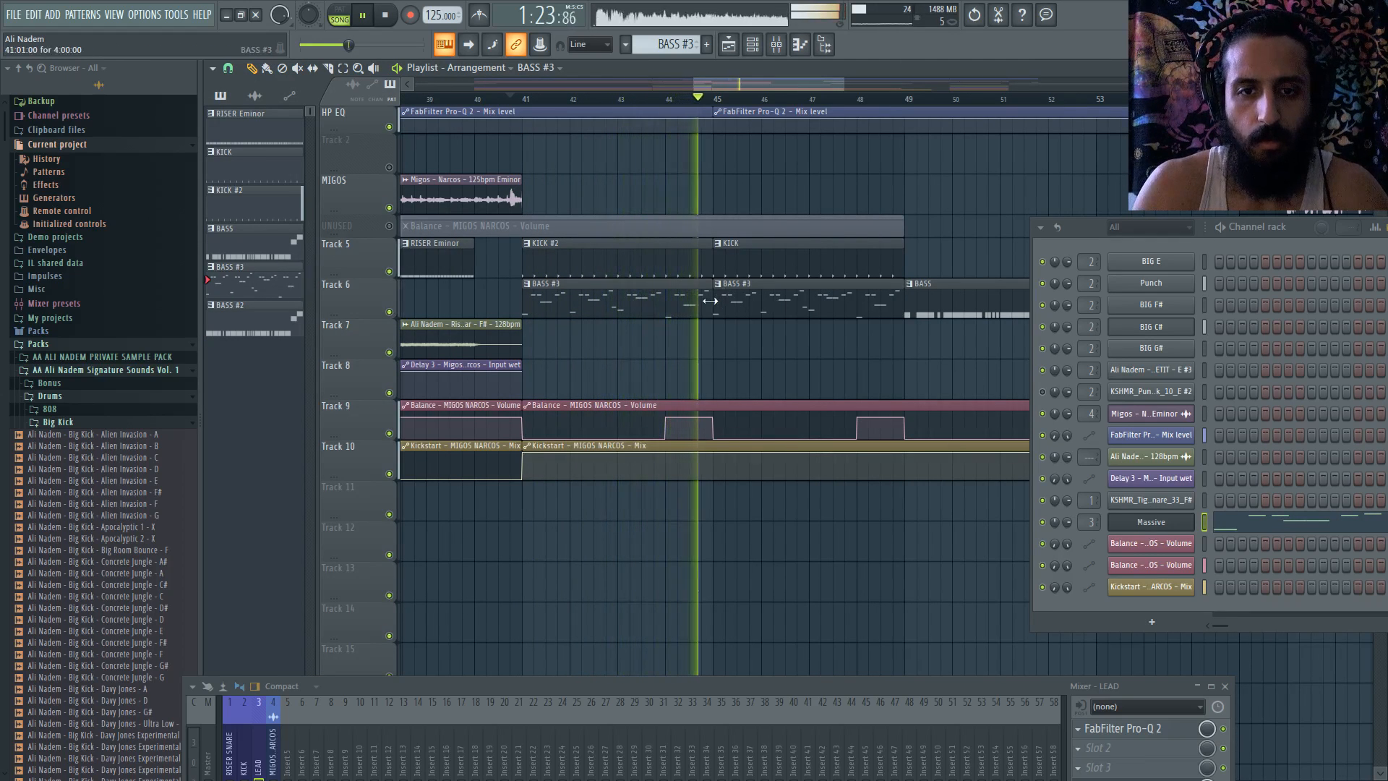
- Delete the two BASS pattern clips at bars 49 and 53 on Track 6
scroll(654, 148, "down", 3)
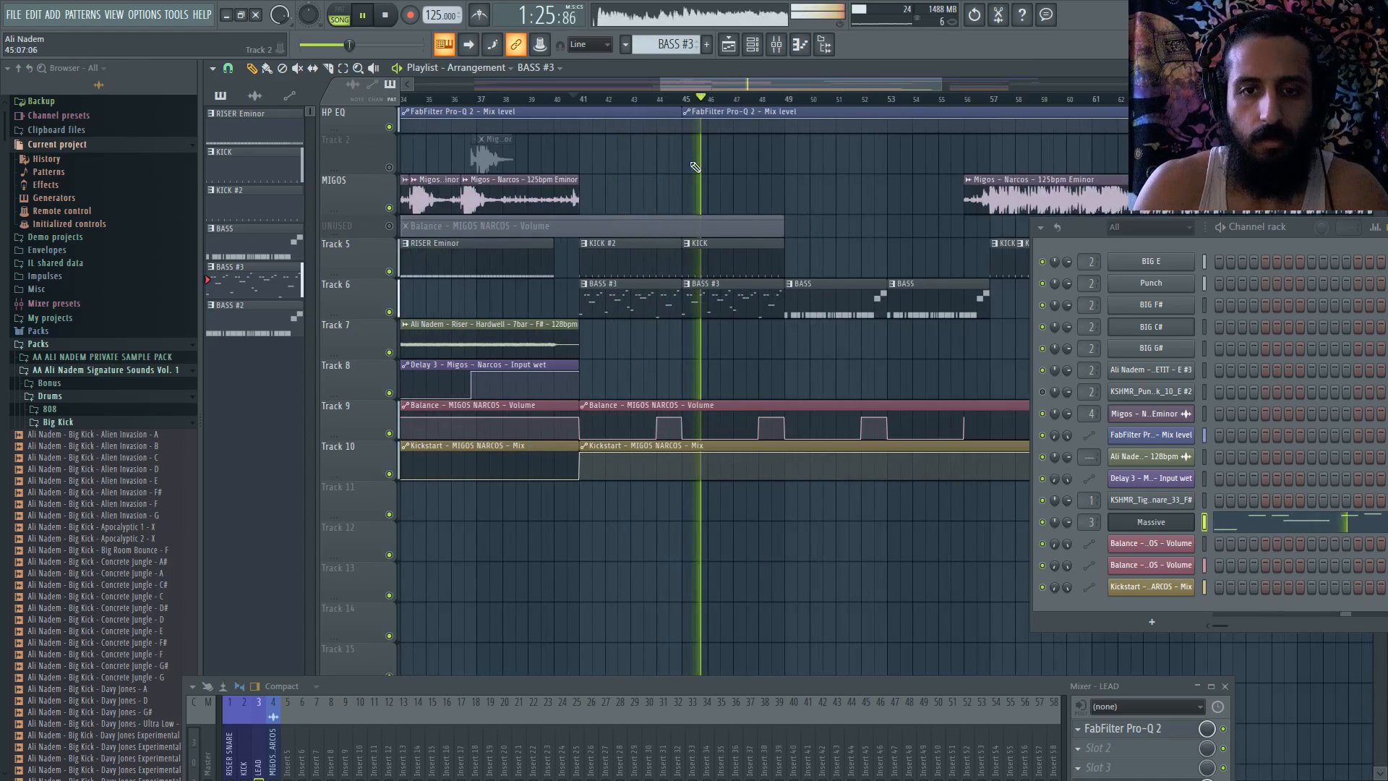
right_click(831, 311)
right_click(914, 311)
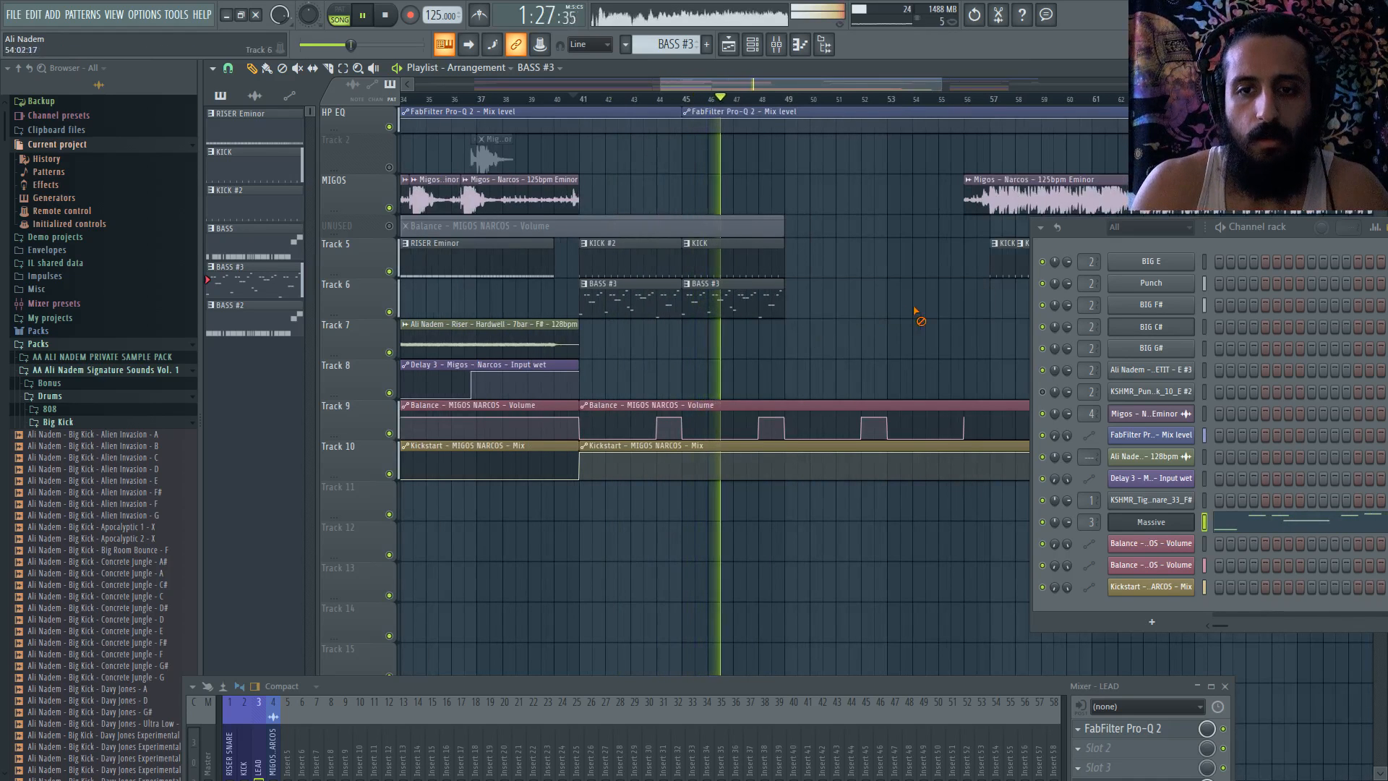
- Place KICK clips on Track 5 and BASS #3 clips on Track 6 at bars 49 and 53
left_click(751, 260)
left_click(790, 254)
left_click(926, 263)
left_click(708, 296)
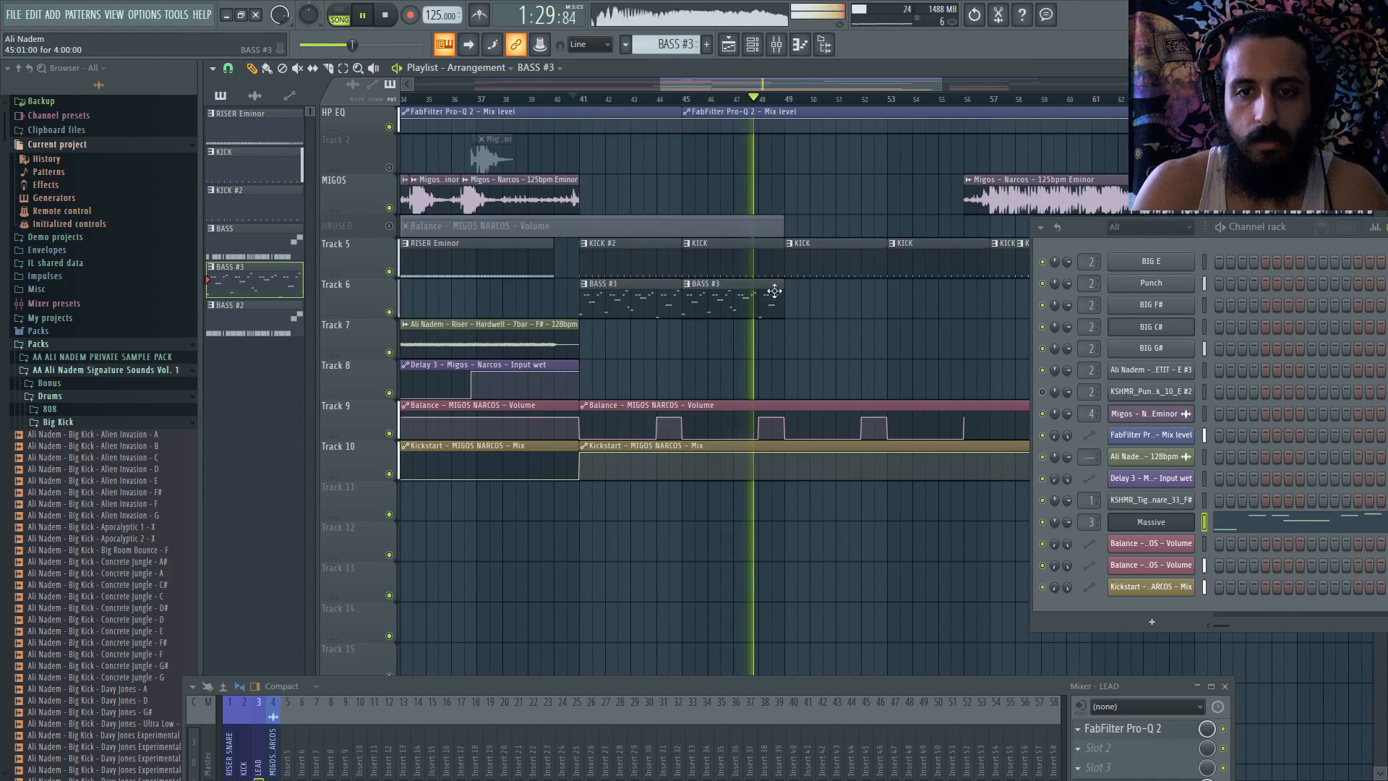
left_click(794, 297)
left_click(887, 291)
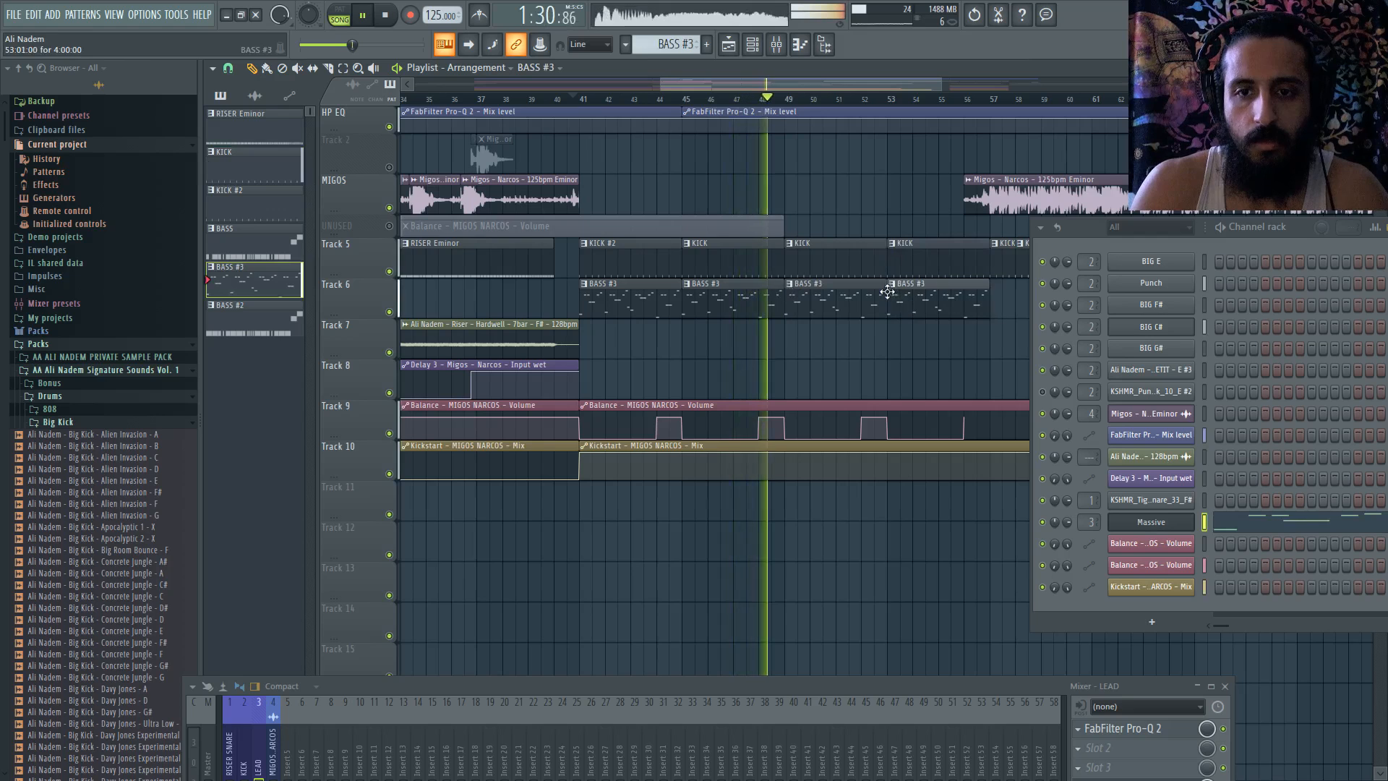
- Move playback to bar 41 and reopen the Massive channel's synth window
left_click(583, 100)
left_click(1133, 523)
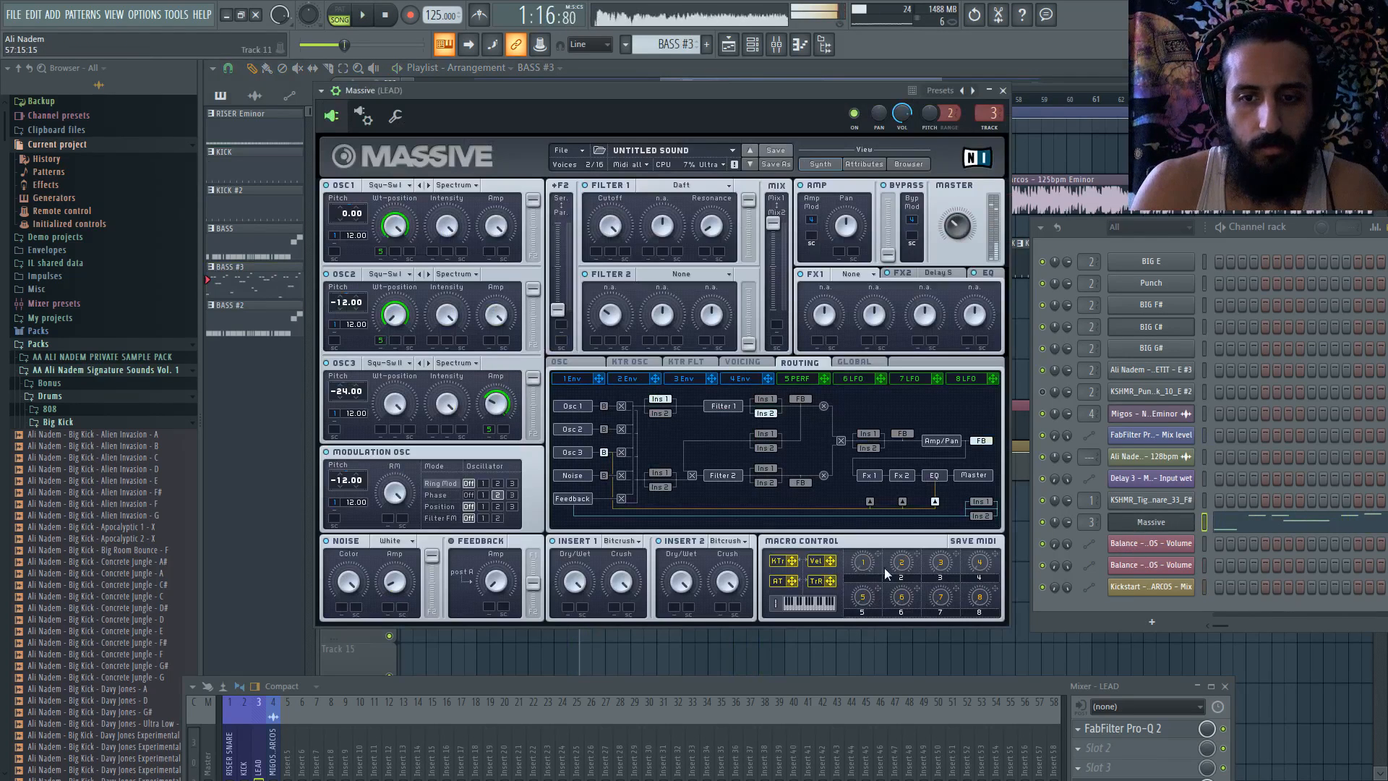
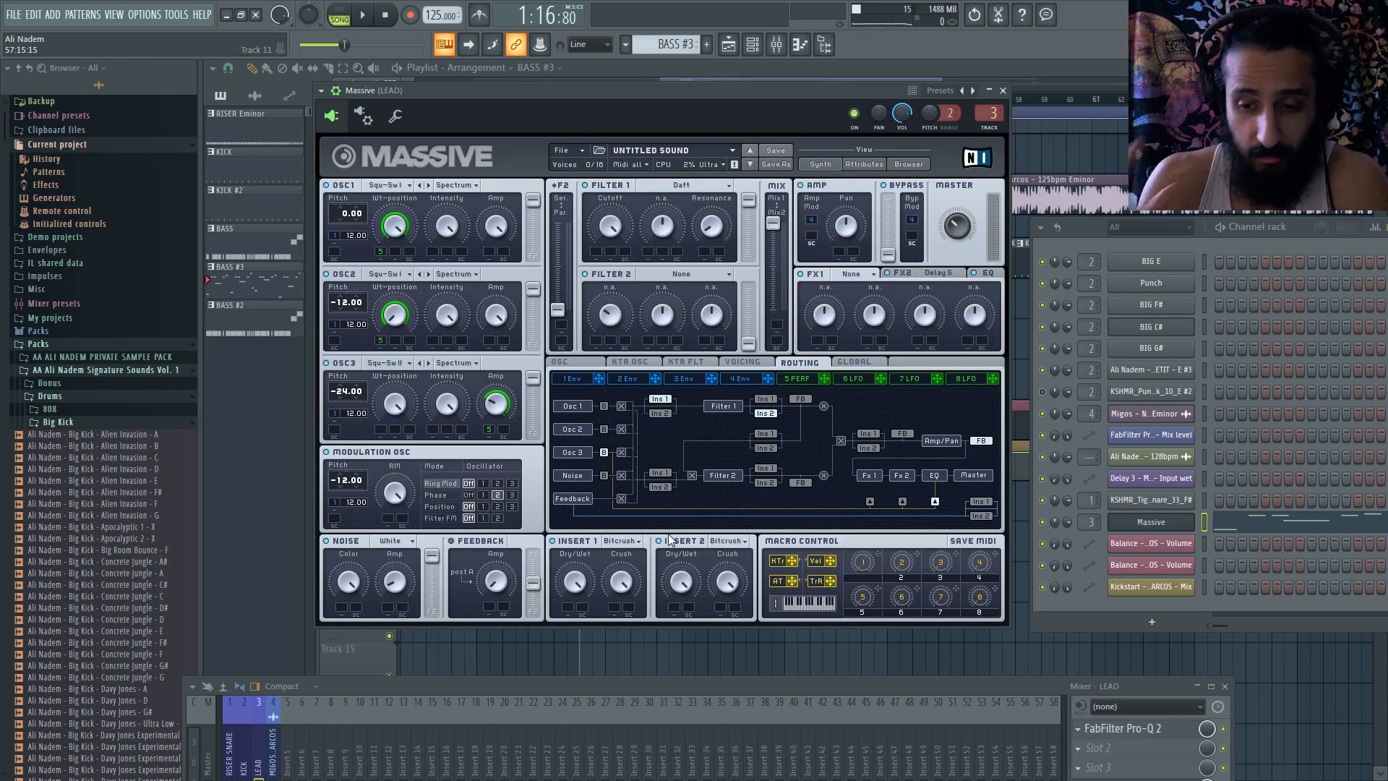
- Clear SPAN from the LEAD mixer track and move TSAR-1R Reverb to slot 3
left_click_drag(840, 692, 685, 463)
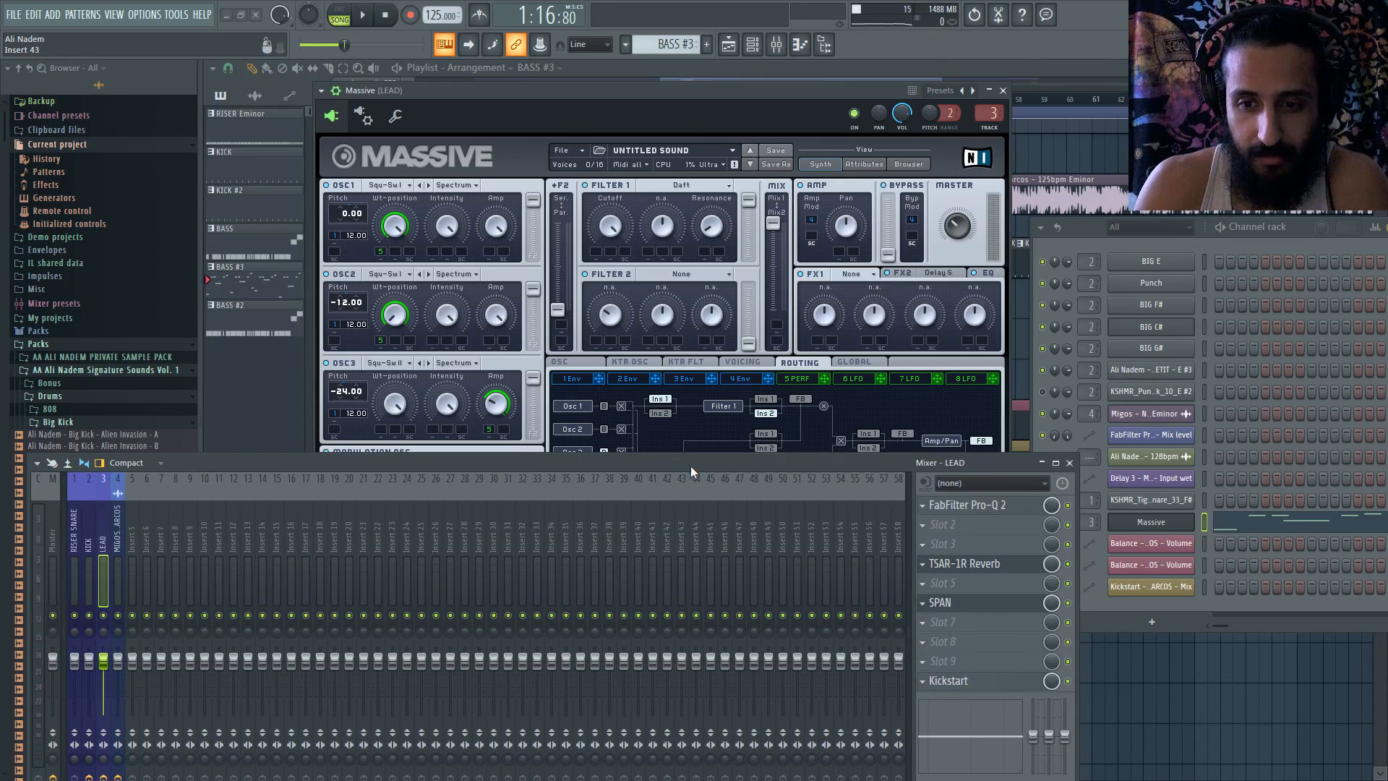
scroll(924, 564, "up", 2)
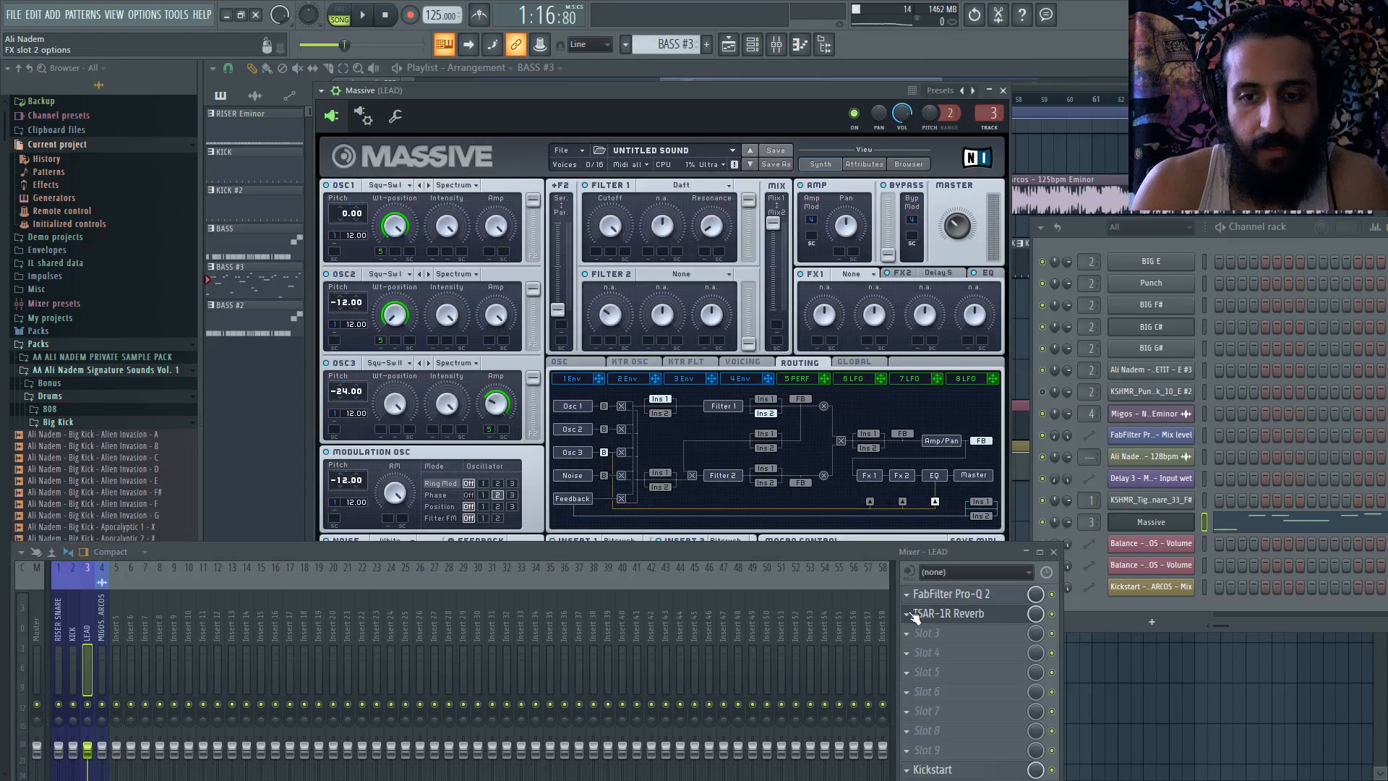
left_click(909, 614)
left_click(943, 694)
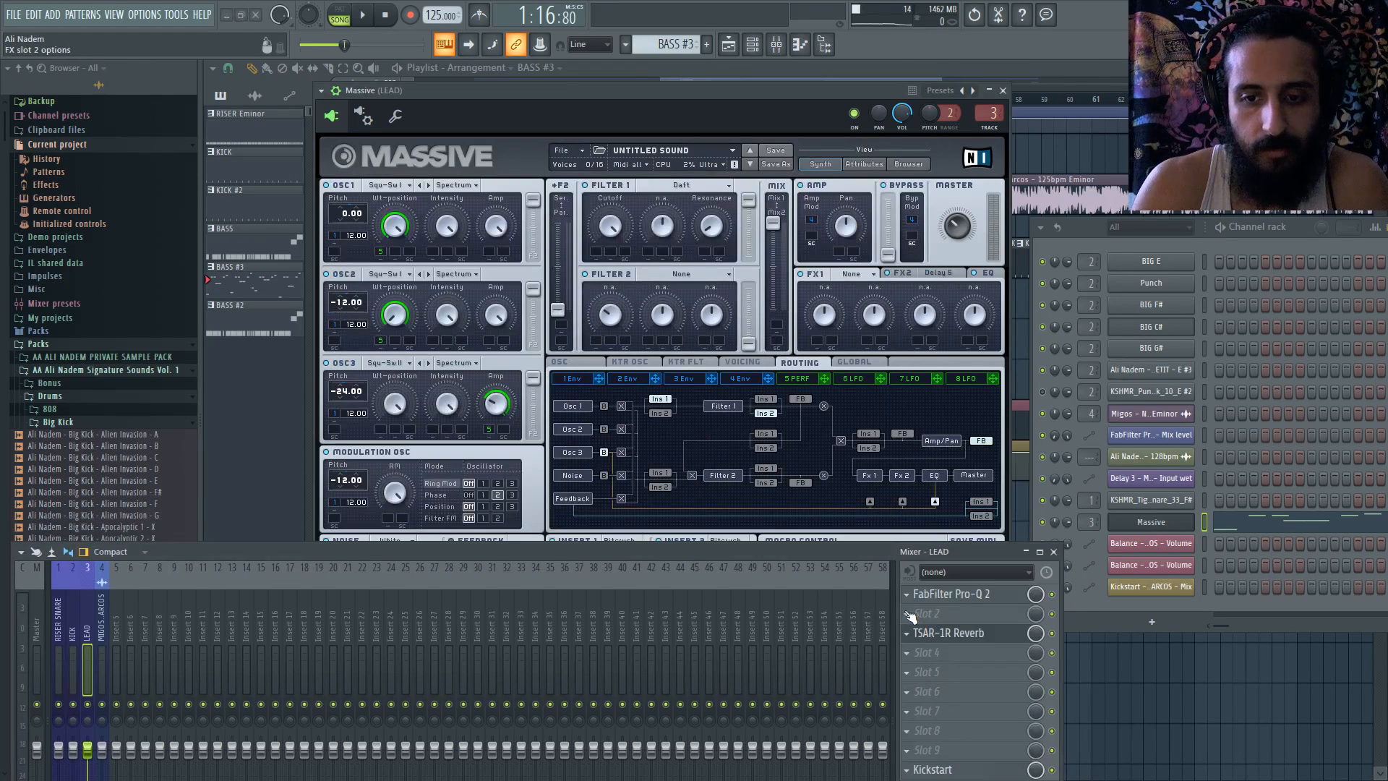
- Load CamelCrusher into slot 2 of the LEAD mixer track, apply its Filter preset and close its window
left_click(909, 613)
left_click(412, 76)
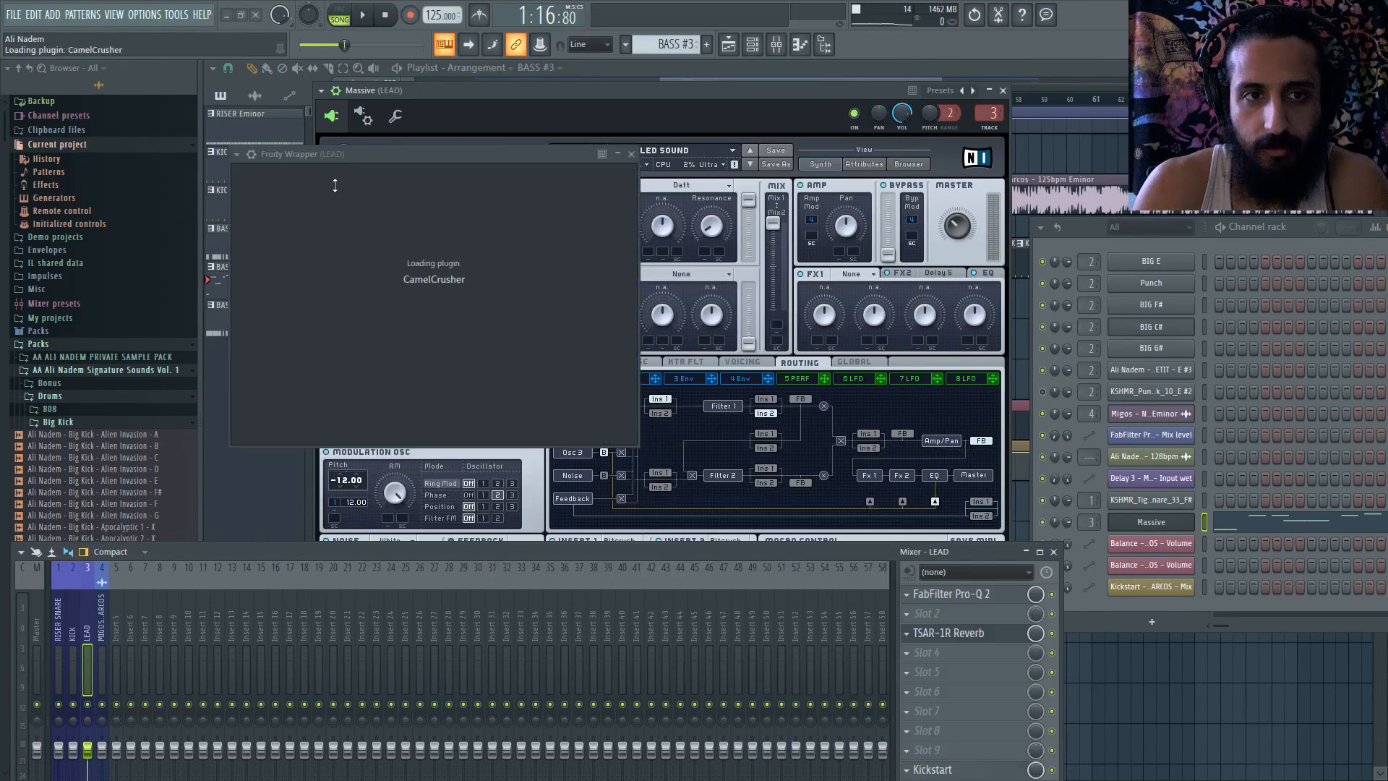
left_click(237, 154)
mouse_move(318, 210)
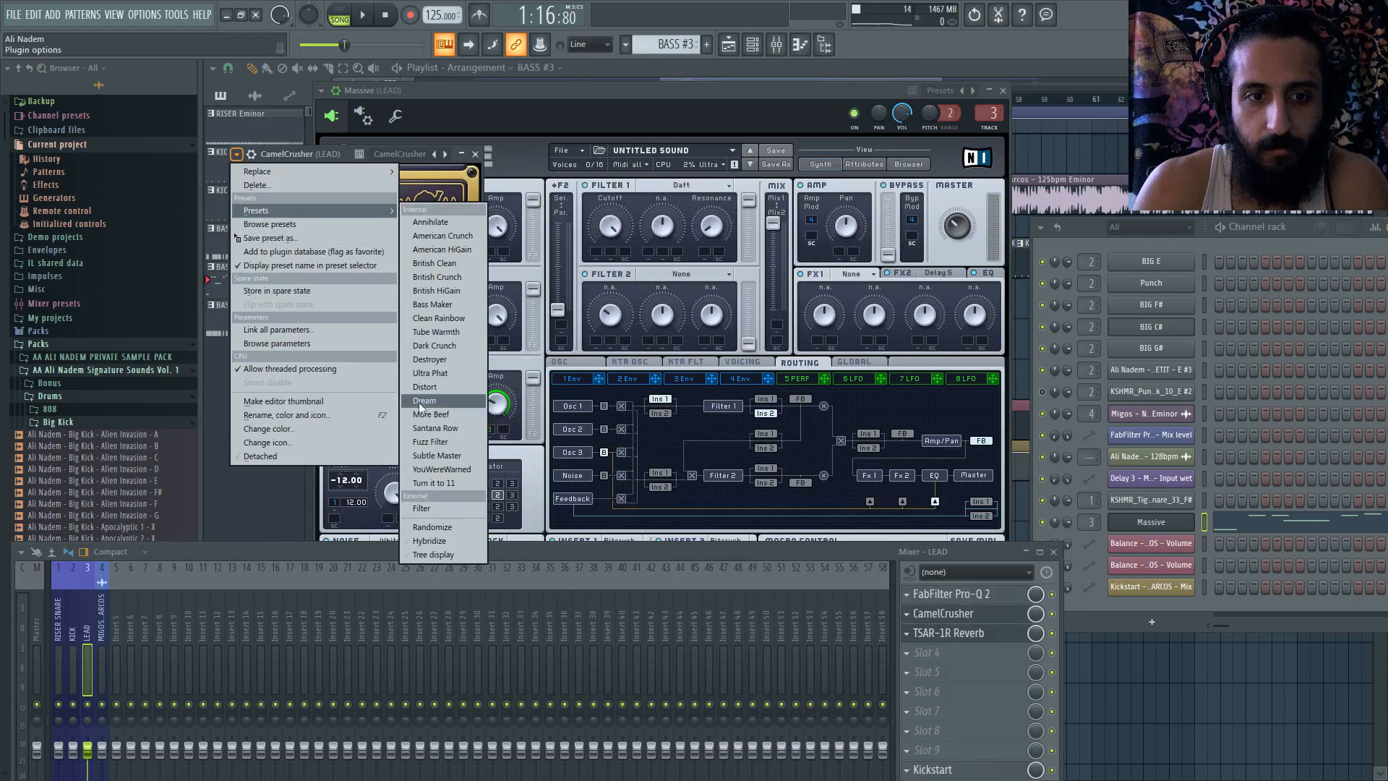
left_click(426, 509)
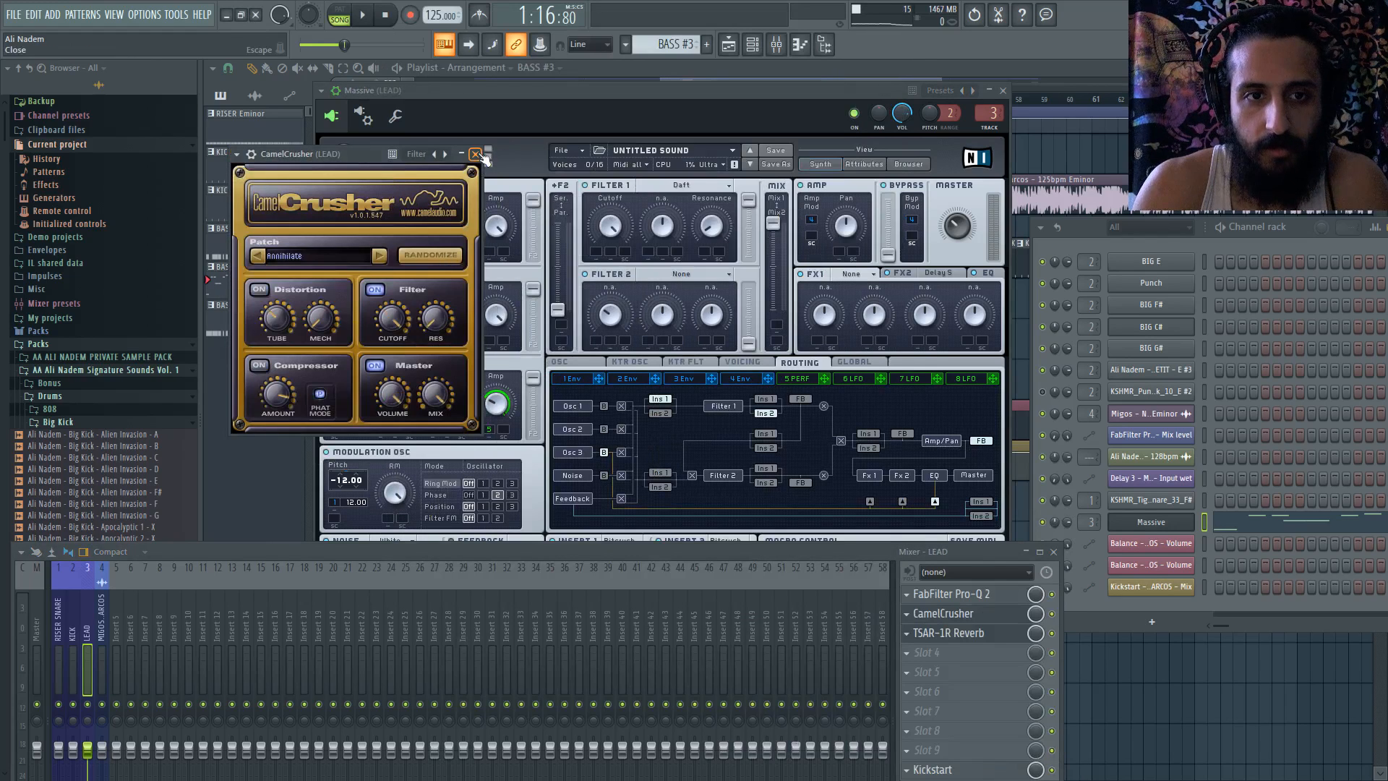
left_click(476, 154)
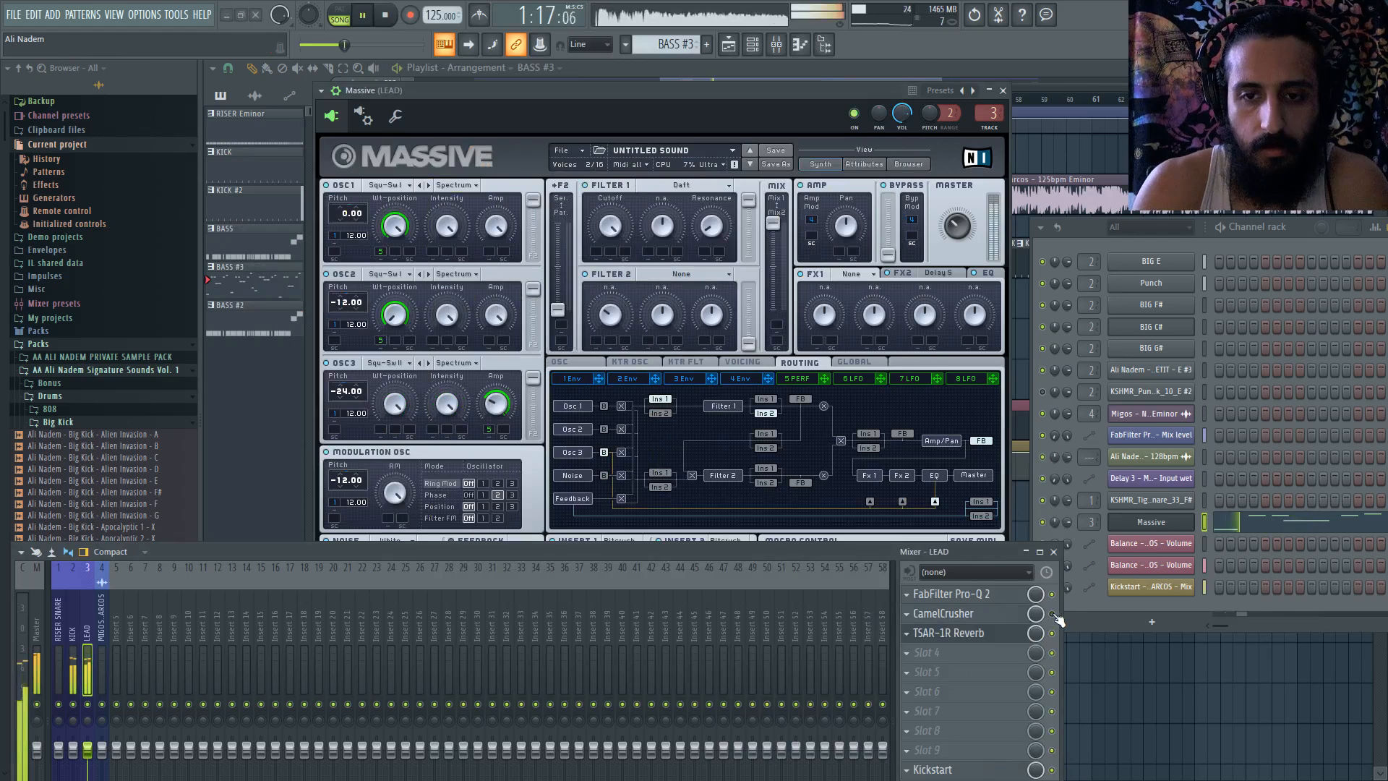
- Play the arrangement from bar 41 and open the BASS #3 clip's notes in the piano roll
left_click(908, 70)
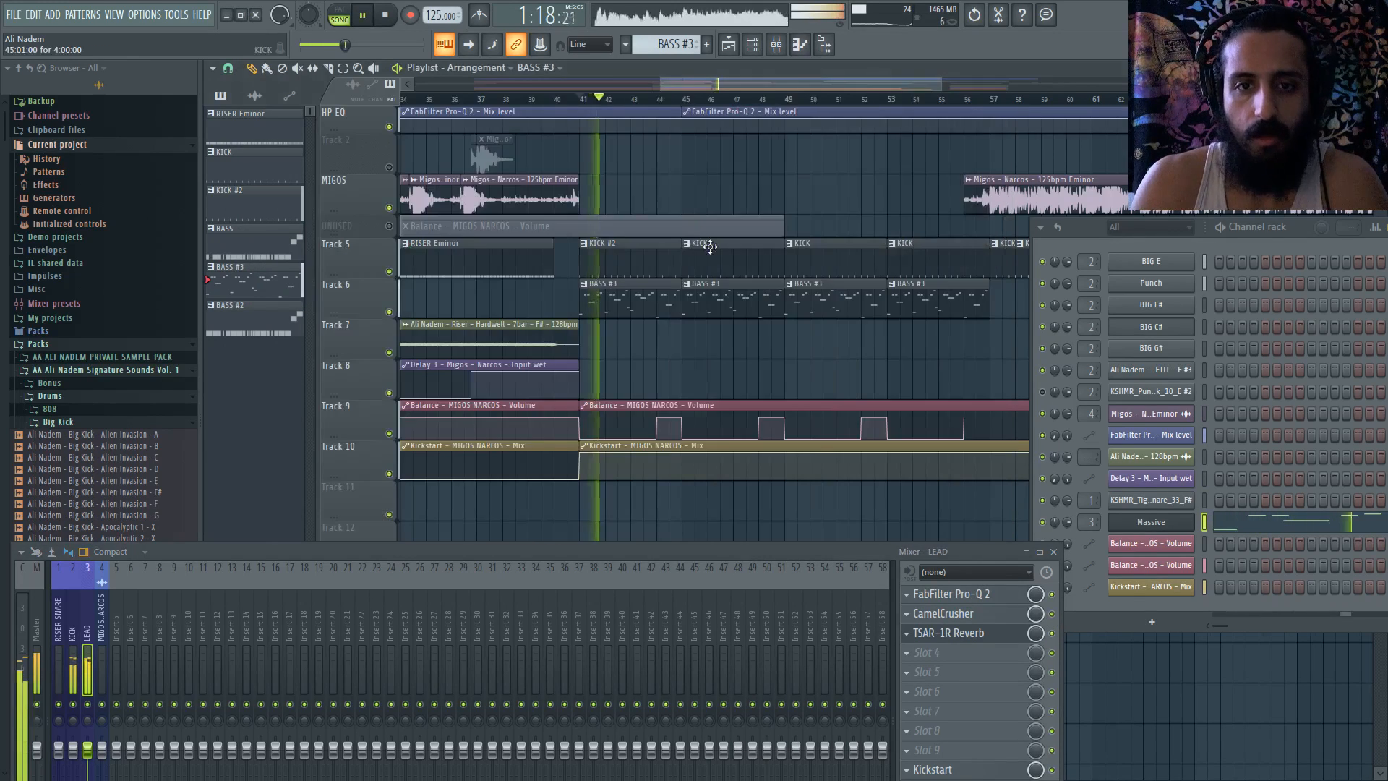
scroll(607, 257, "up", 4)
scroll(576, 260, "down", 3)
scroll(534, 260, "up", 4)
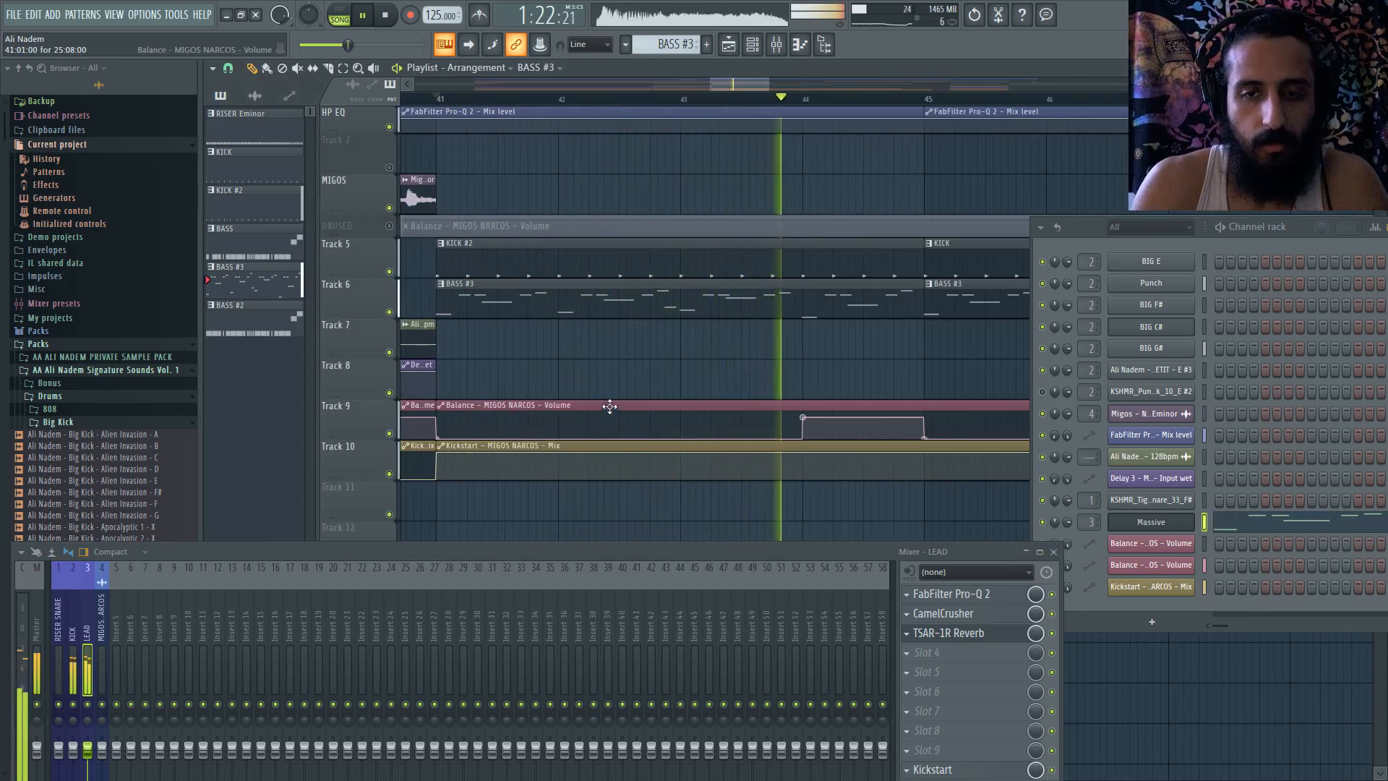
left_click(440, 100)
double_click(551, 295)
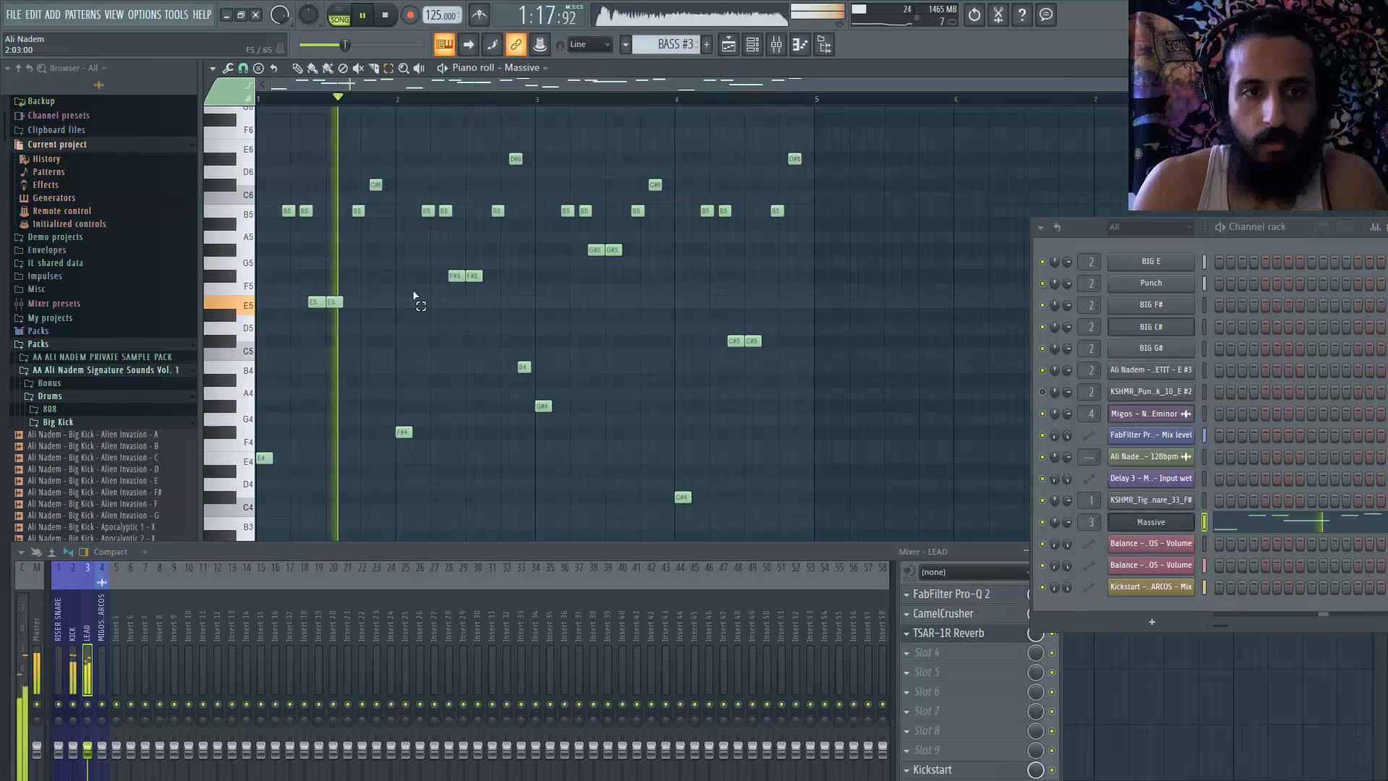
- Try a single B5 note on step 5 of bar 1 instead of the first B5 pair, and restore the pair on steps 4 and 6
key("space")
scroll(315, 284, "up", 4)
left_click_drag(370, 86, 263, 81)
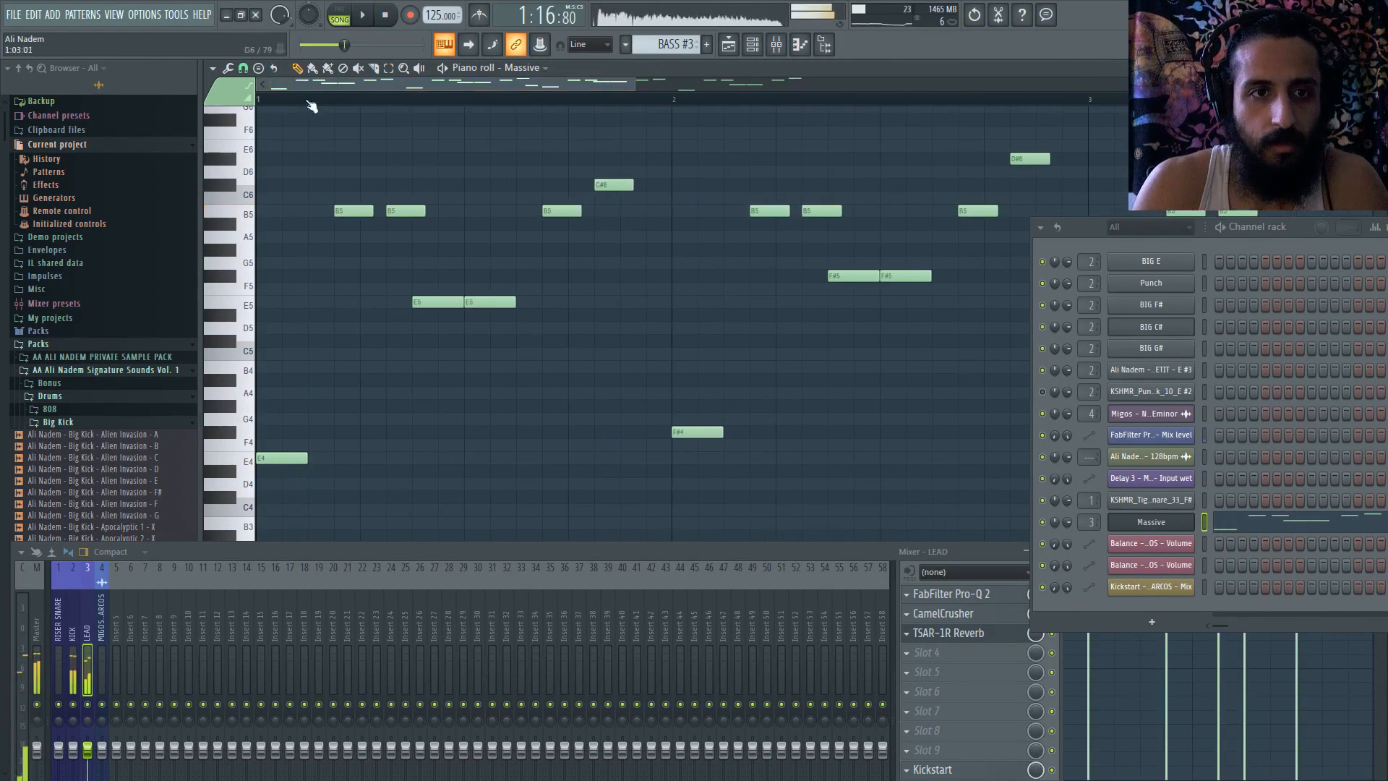
key("space")
key("space")
key("space")
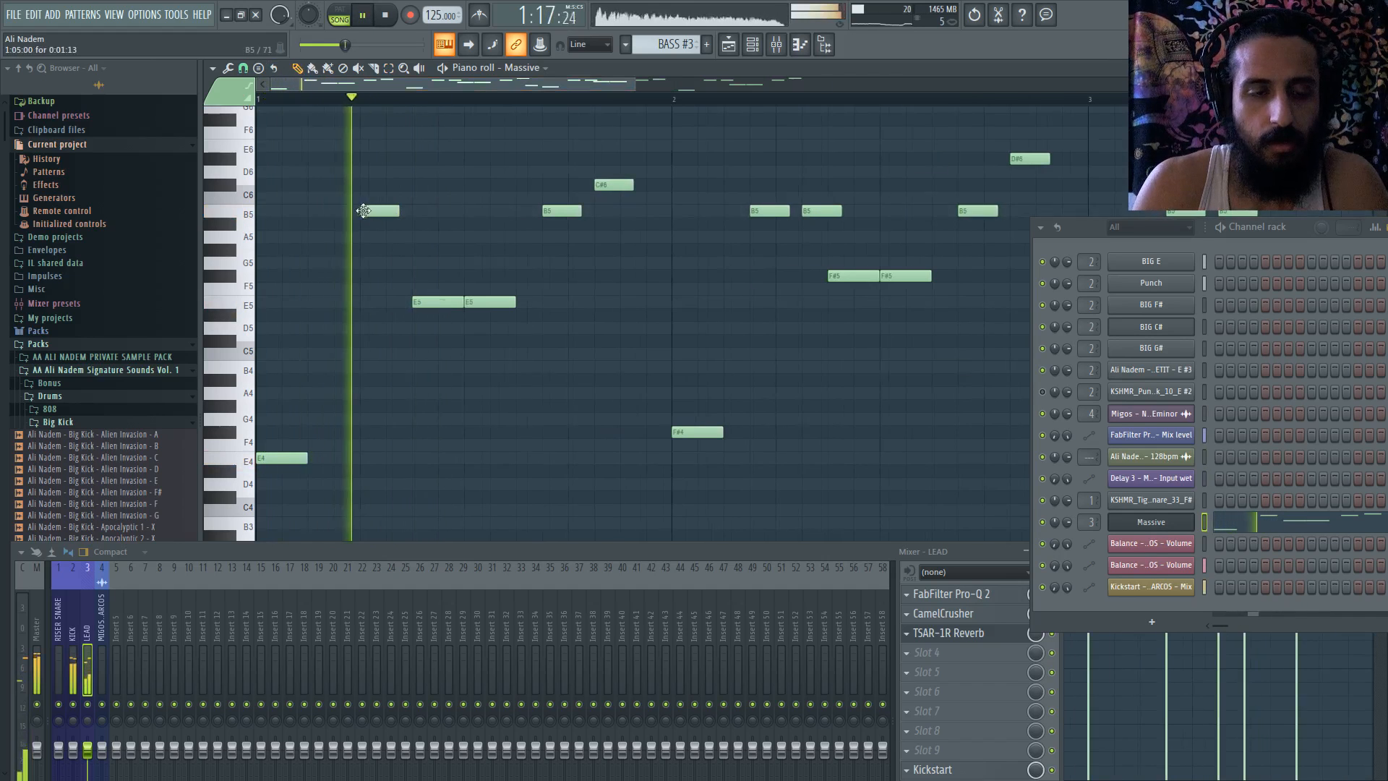
scroll(358, 218, "down", 2)
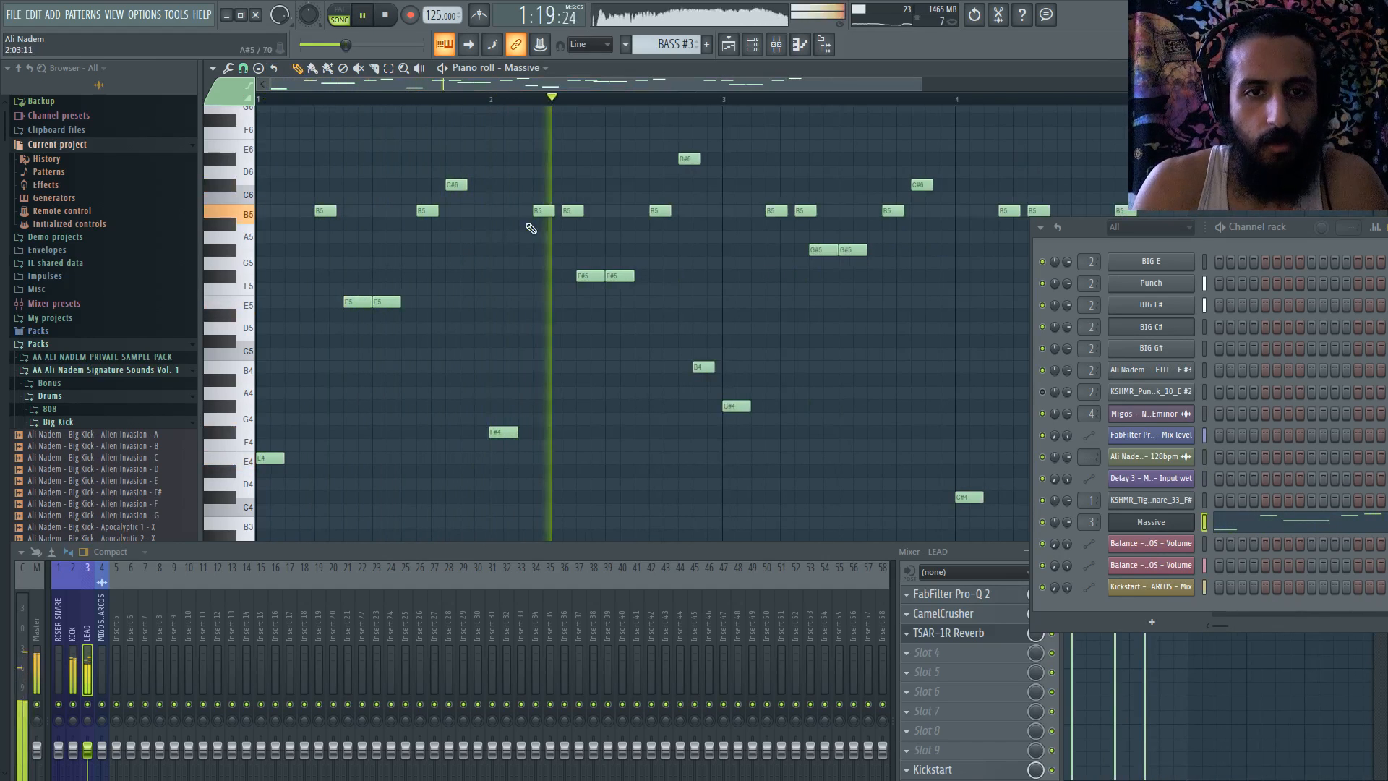
scroll(292, 214, "up", 3)
key("ctrl+z")
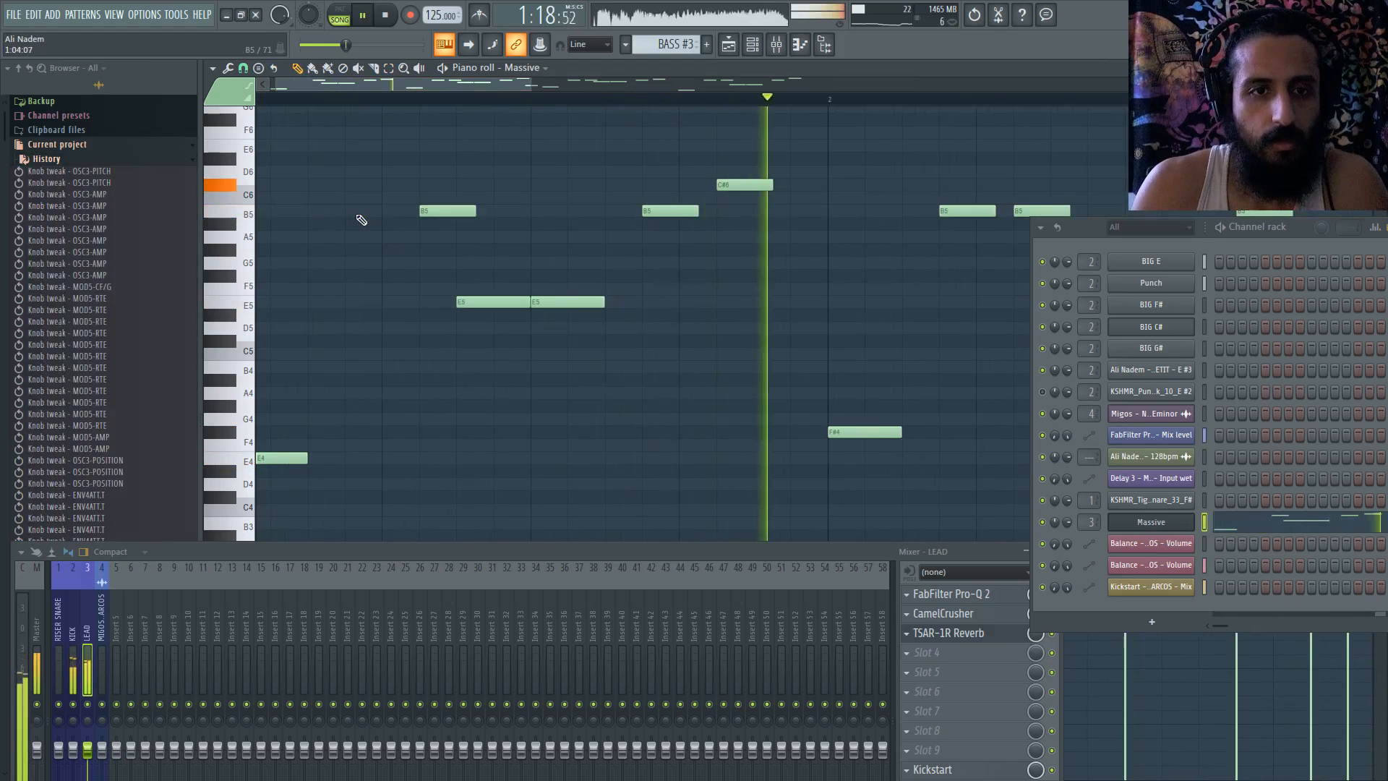
left_click(355, 214)
- Set the piano roll snap to 1/3 step and try replacing the first B5 note with a roll of short B5 notes
left_click(258, 69)
left_click(244, 69)
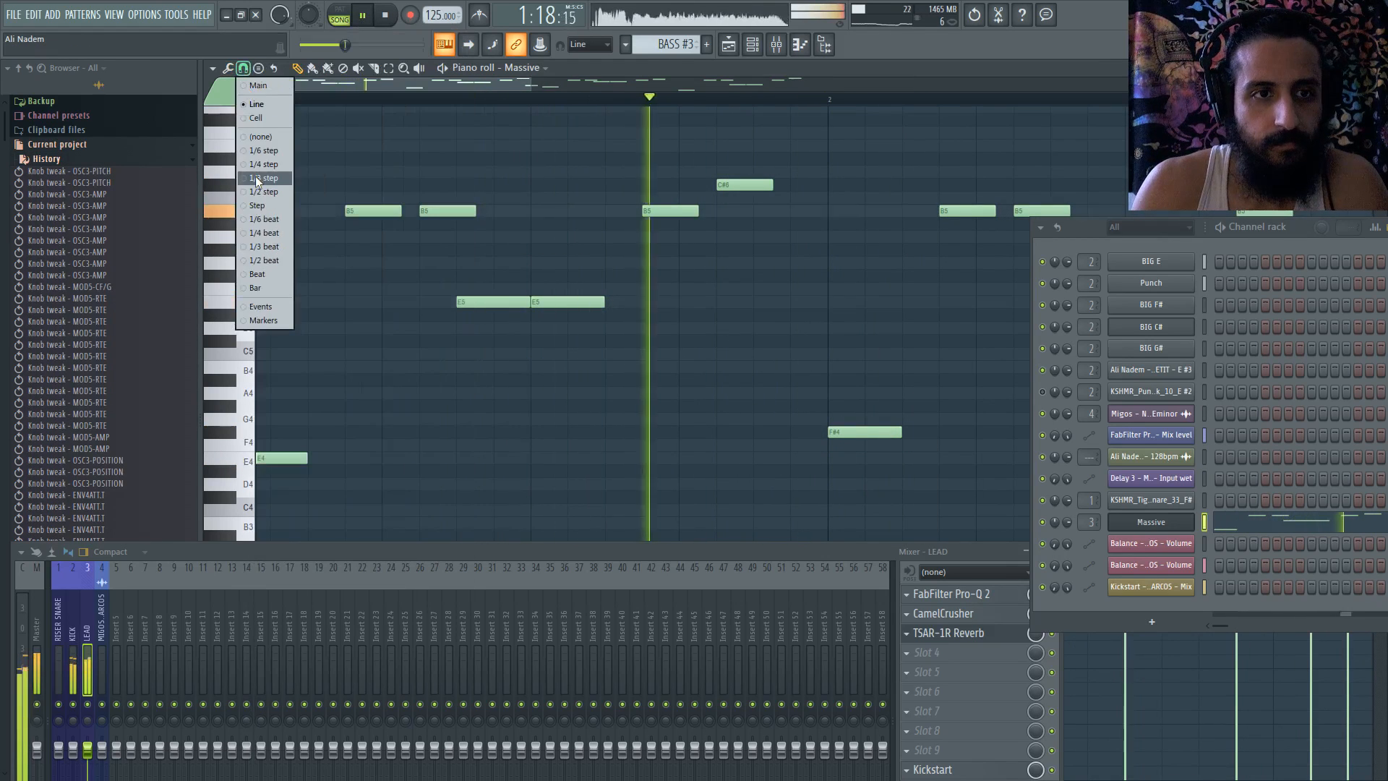
left_click(256, 177)
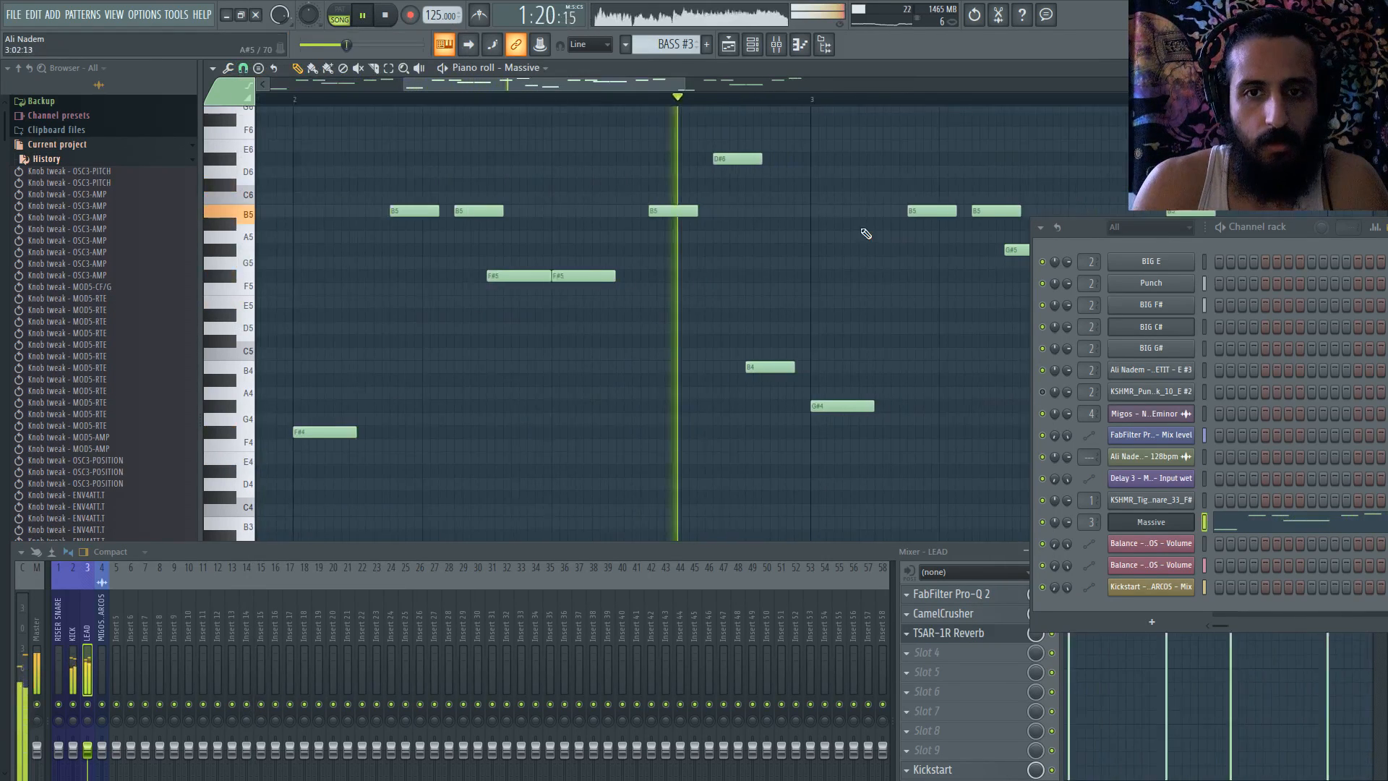
scroll(319, 211, "up", 4)
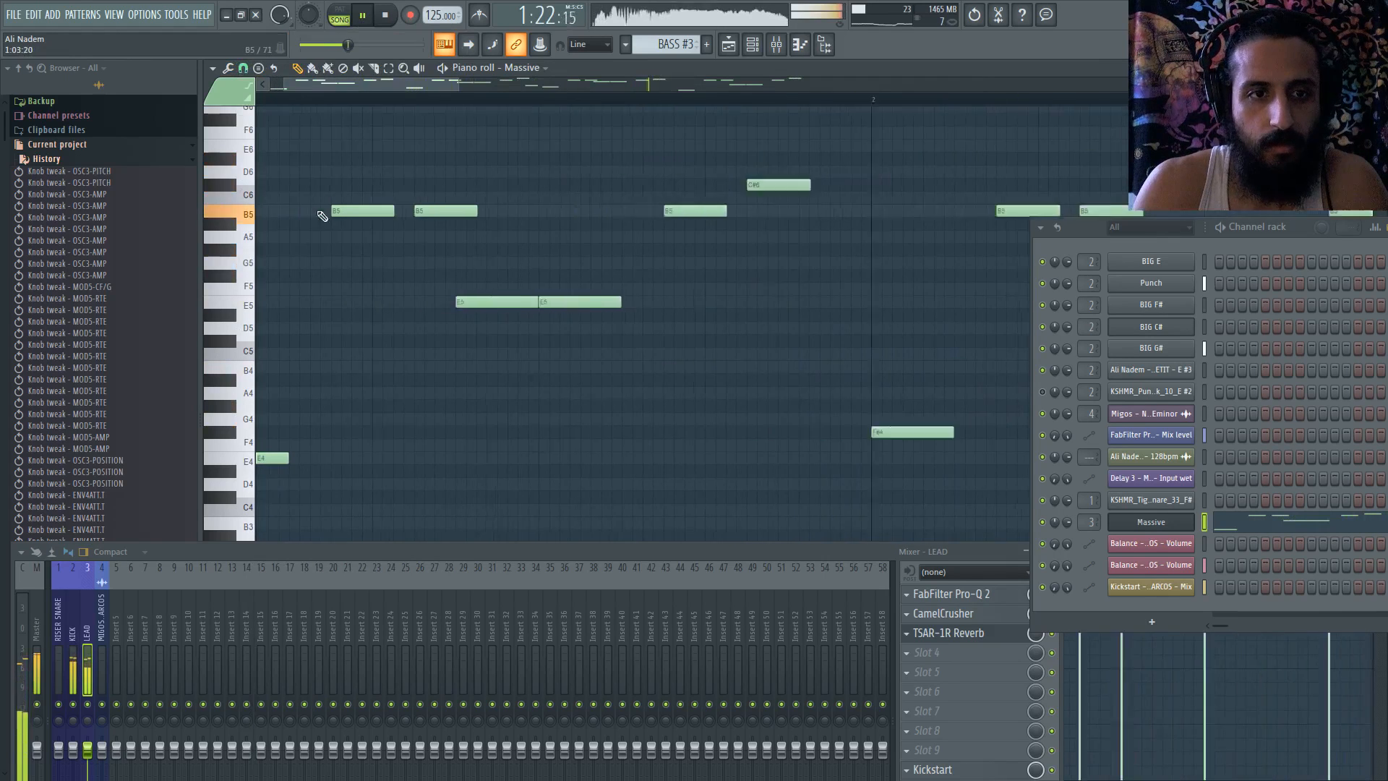
left_click_drag(353, 219, 364, 225)
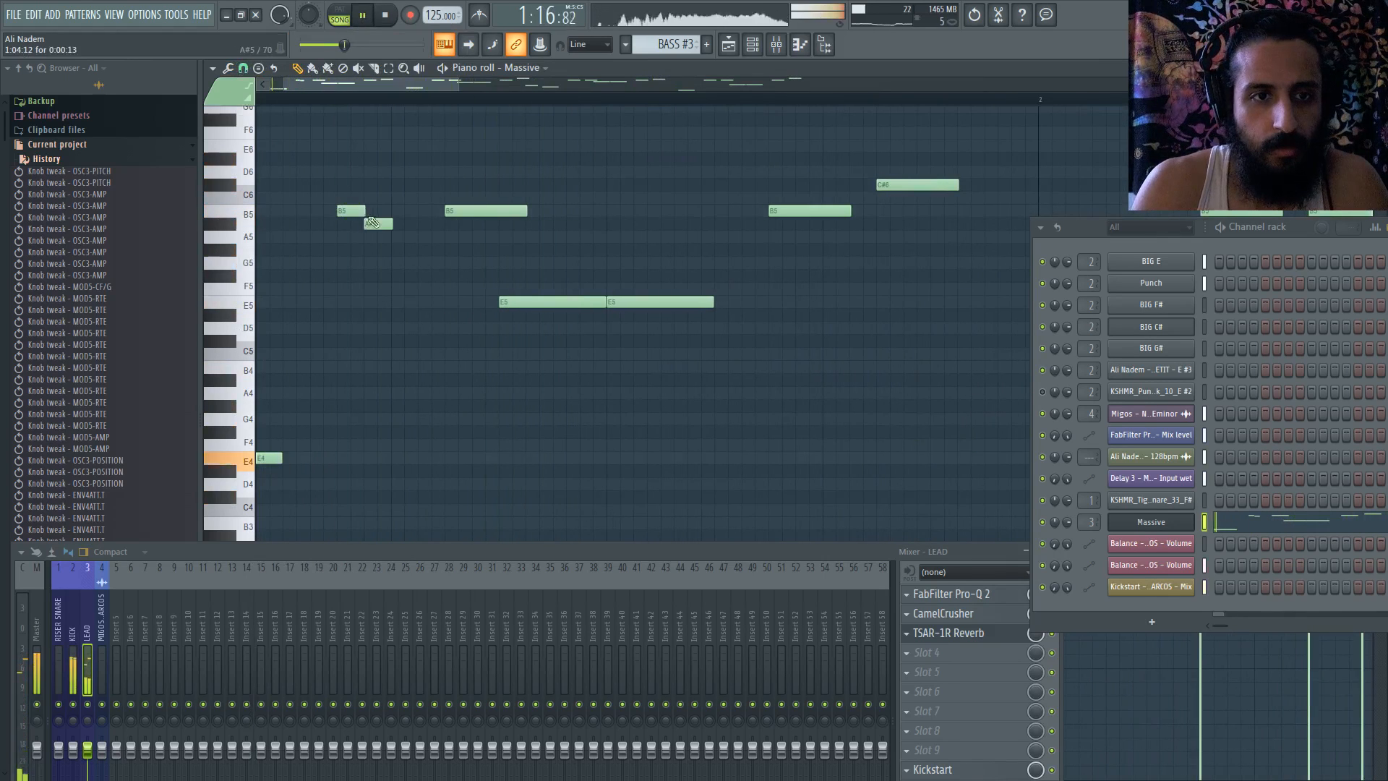
right_click(373, 223)
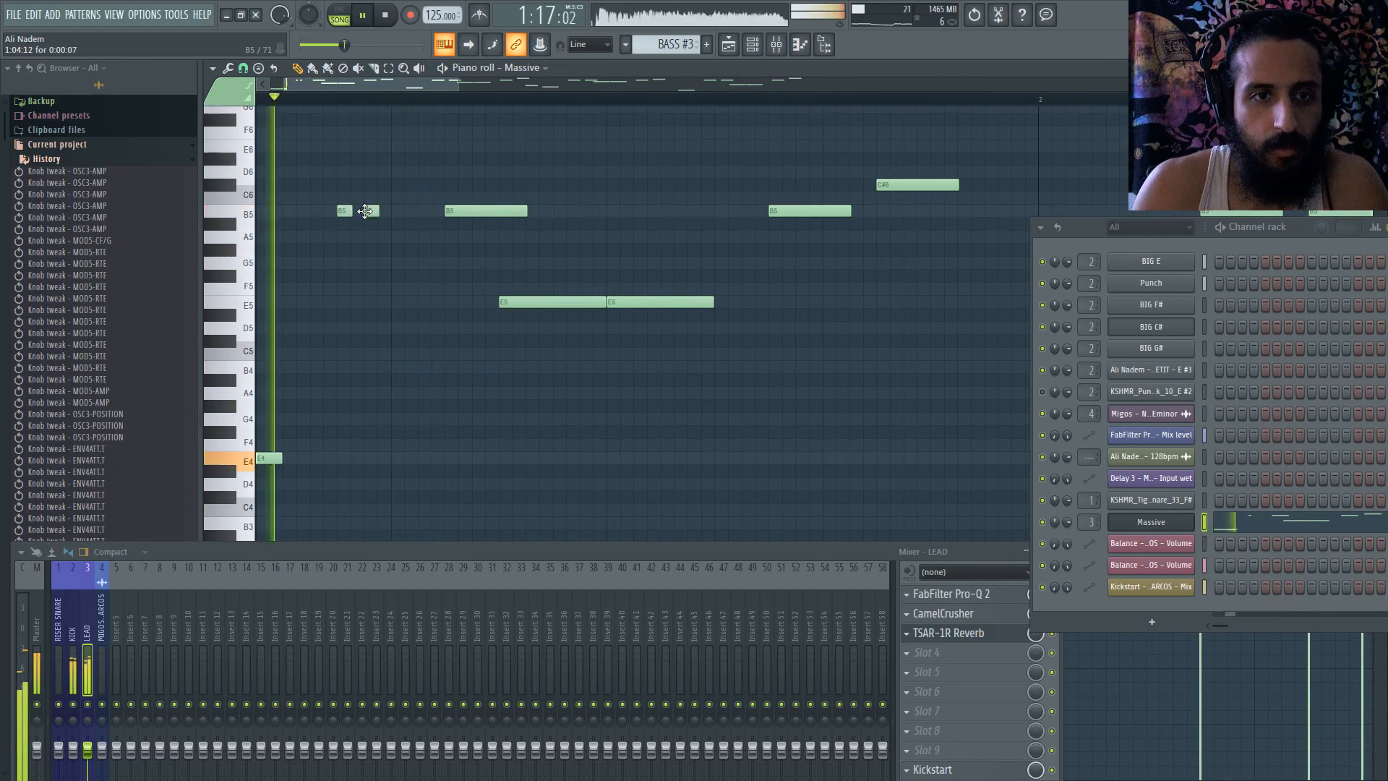
left_click(420, 213)
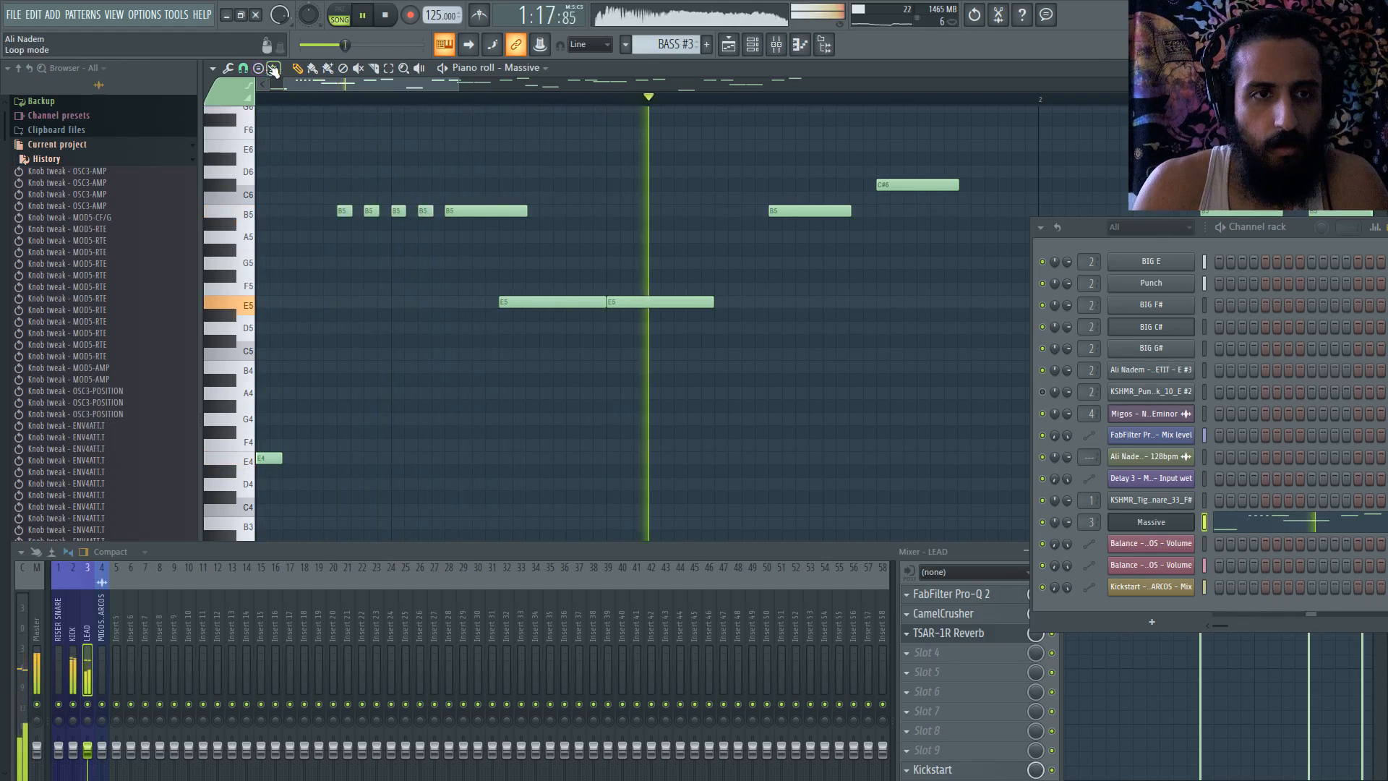
- Change the snap, thin out the short B5 notes, and restore the single long B5 note on step 4 of bar 1
left_click(244, 68)
left_click(277, 114)
right_click(398, 211)
right_click(425, 211)
right_click(371, 211)
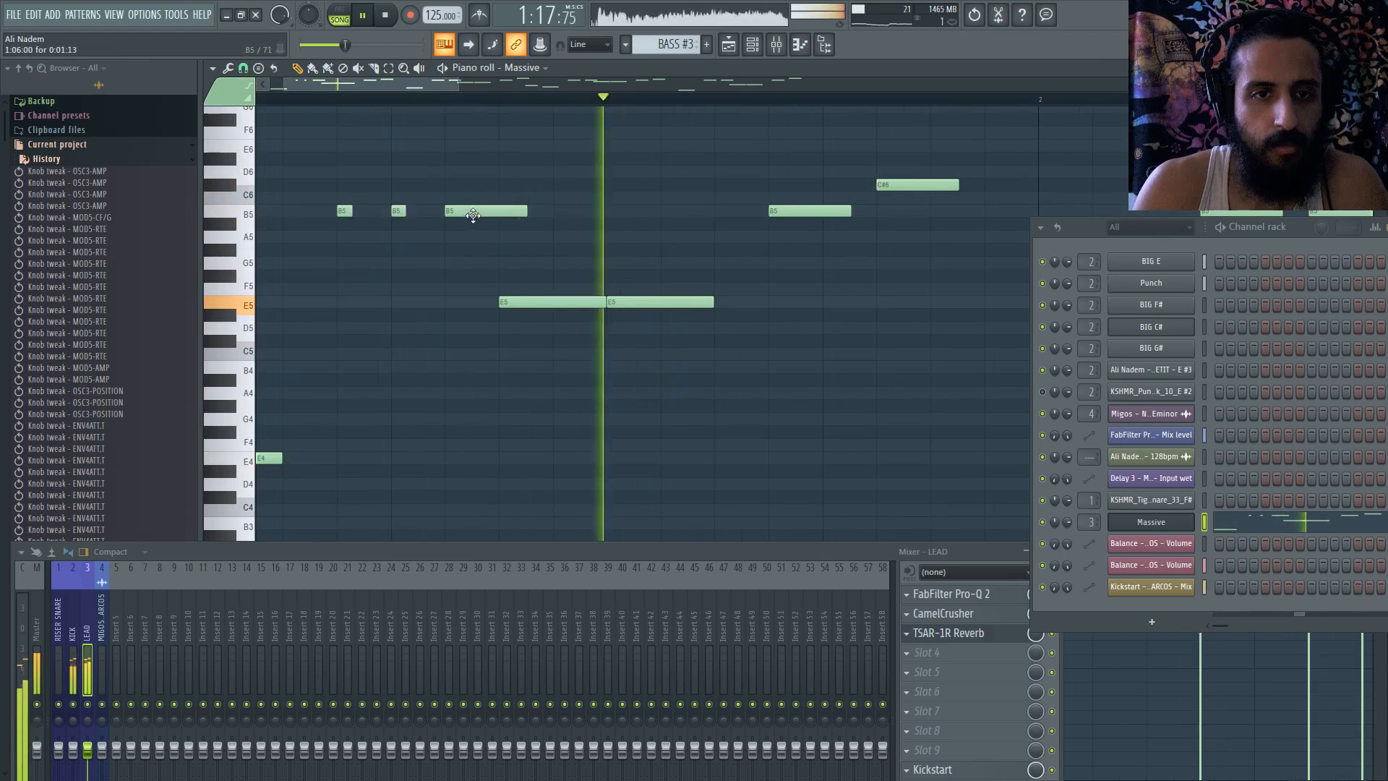
right_click(399, 211)
key("space")
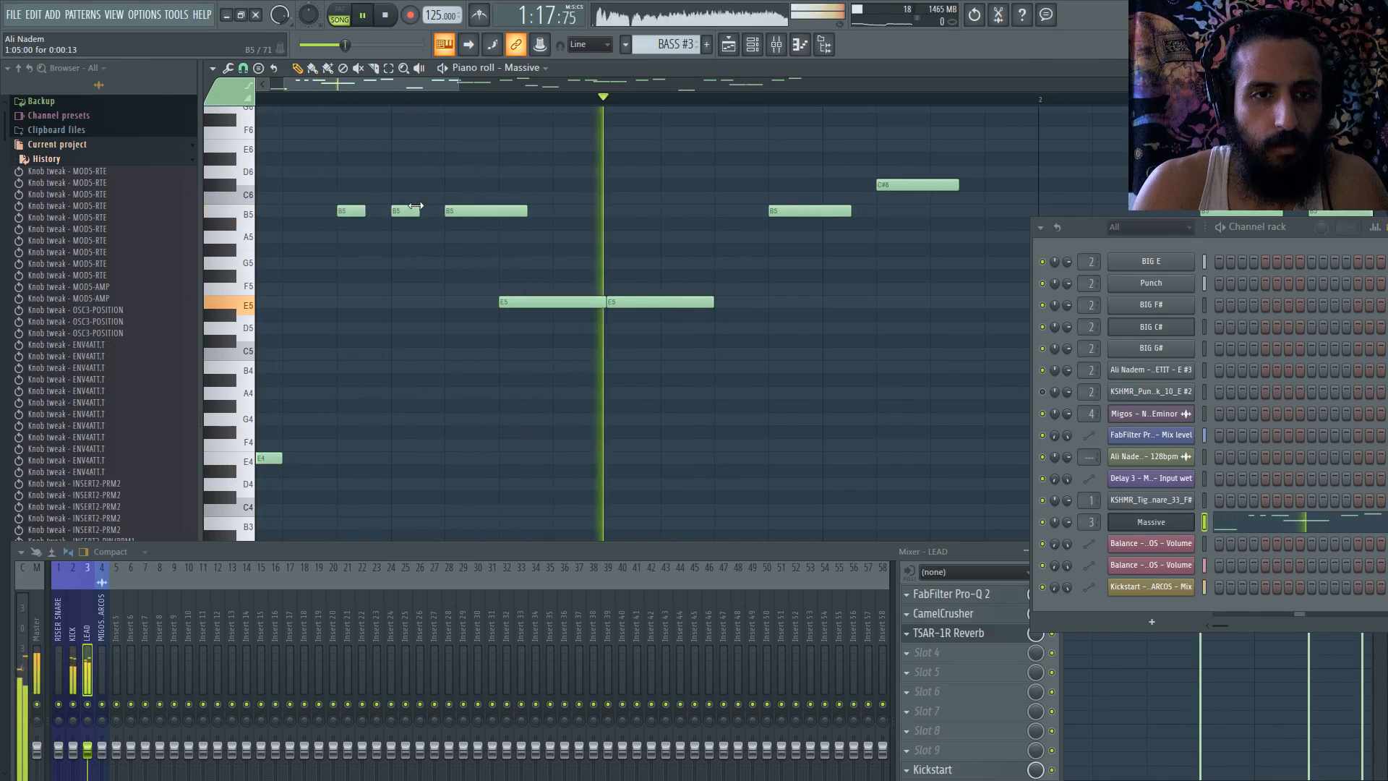
key("ctrl+z")
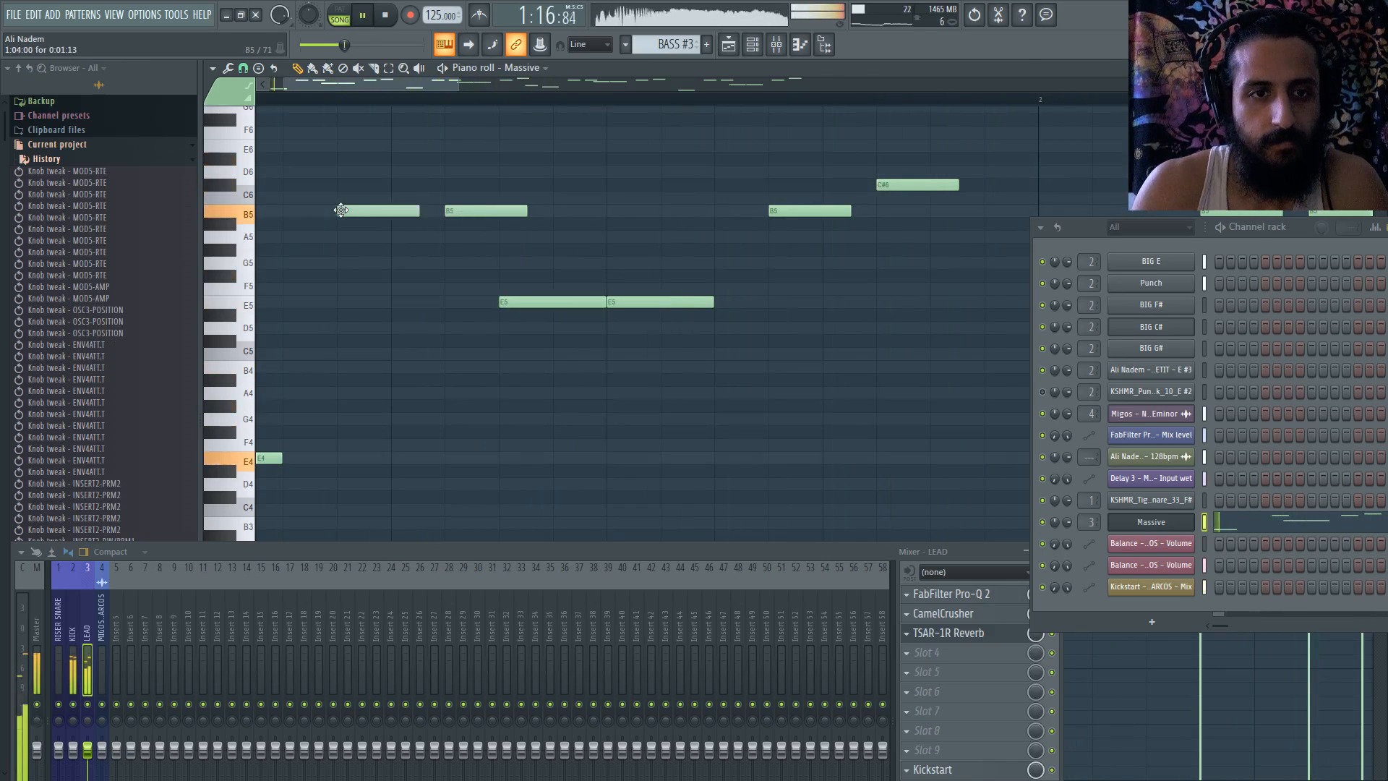
- Delete the first note of each repeated E5, F#5, G#5 and C#5 pair in bars 1 to 4
scroll(406, 215, "down", 5)
scroll(383, 269, "up", 3)
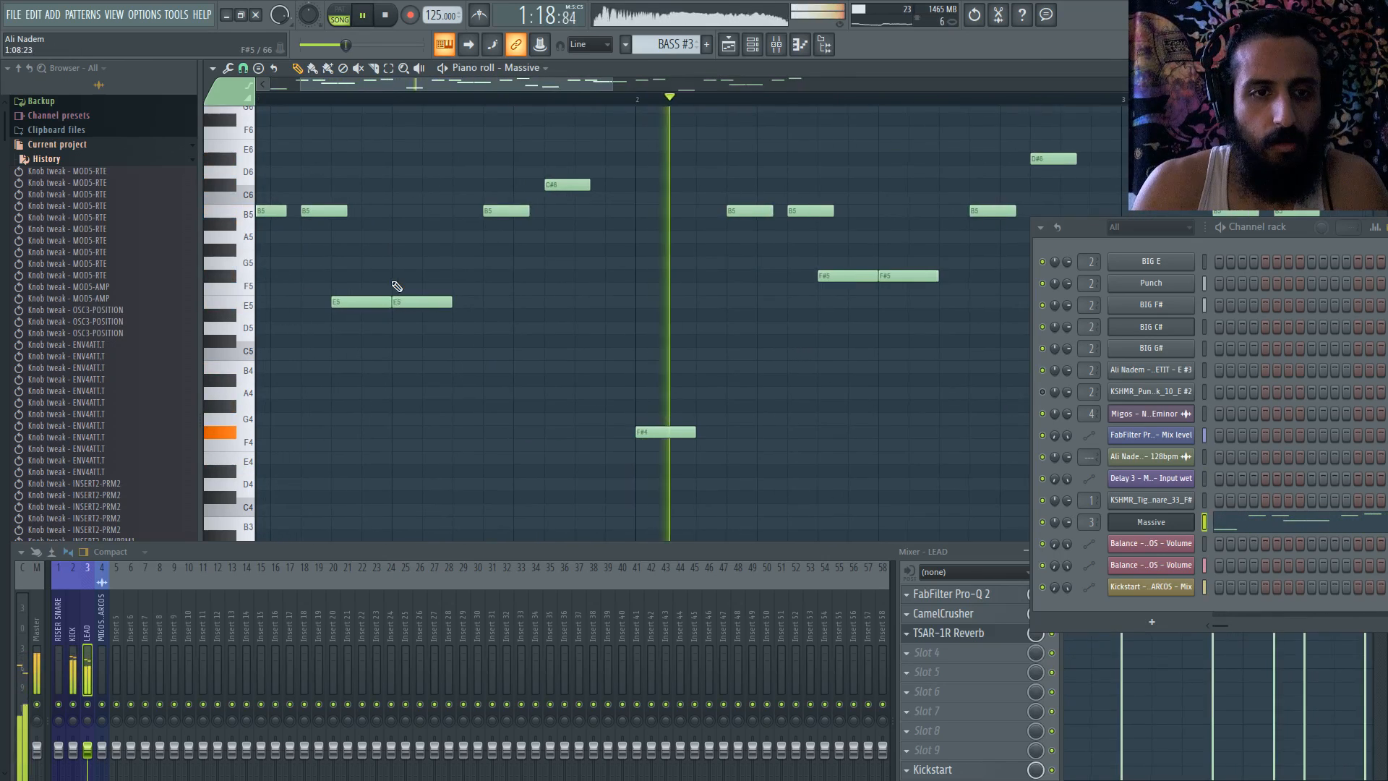
scroll(463, 300, "down", 3)
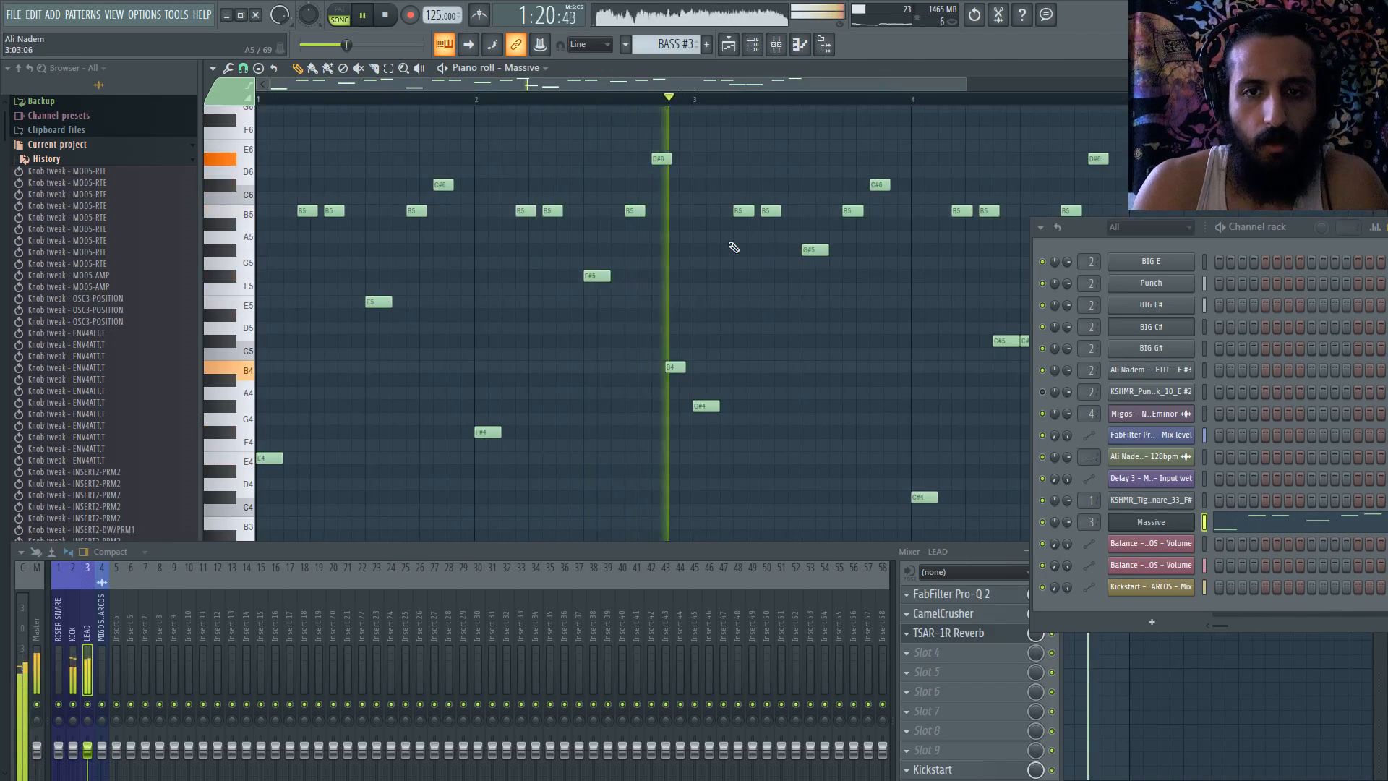
scroll(681, 257, "up", 3)
scroll(650, 251, "down", 3)
scroll(735, 346, "up", 3)
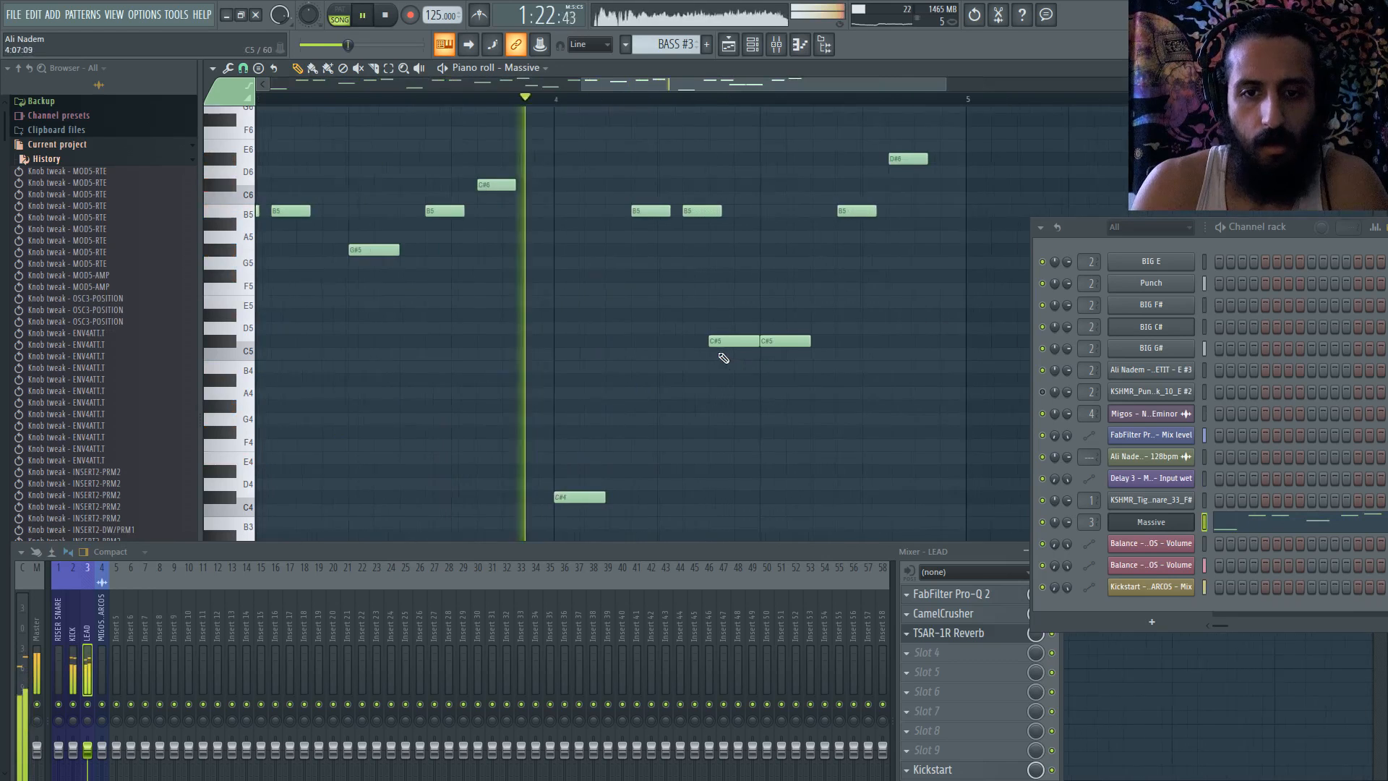
right_click(725, 342)
scroll(631, 259, "down", 3)
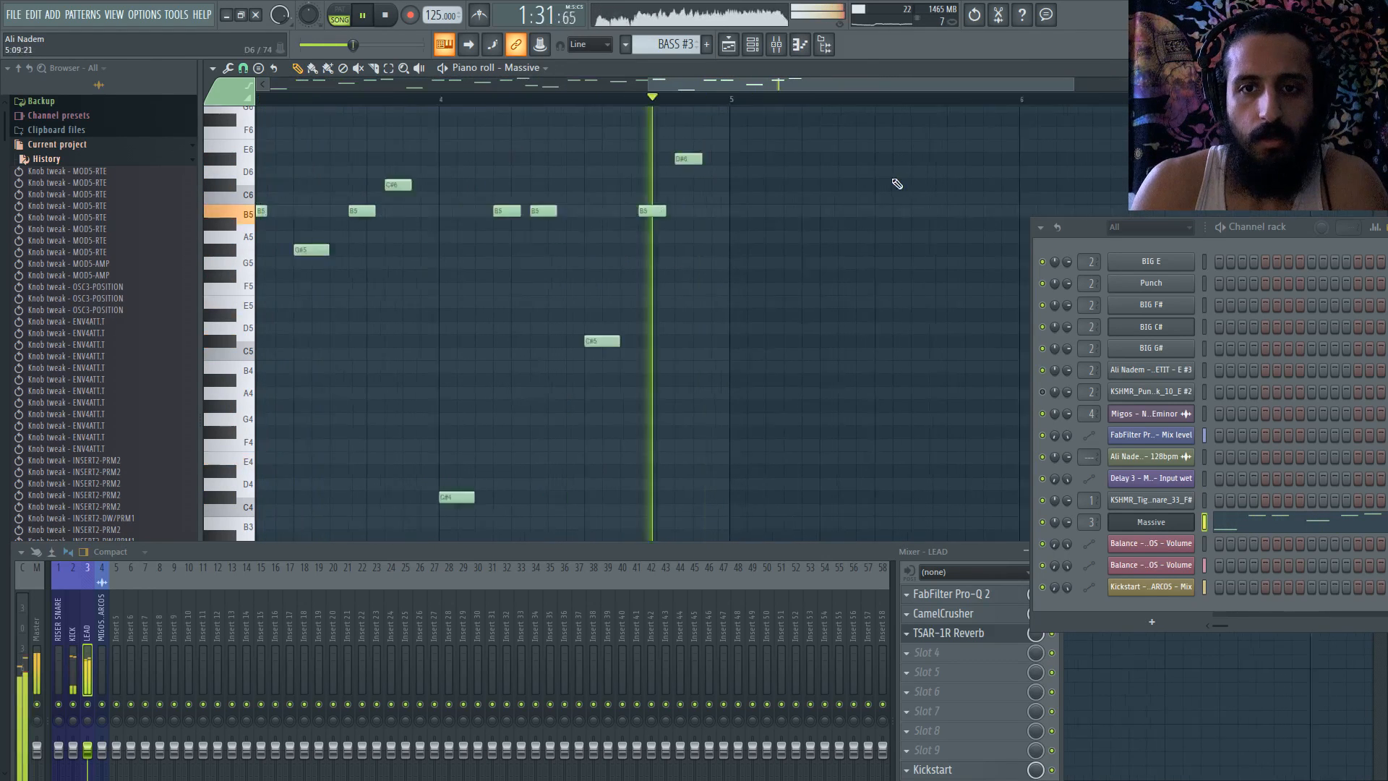
- Add a two-step note near the end of bar 4, lower it to G#4 and move it to the start of bar 5
key("space")
scroll(665, 184, "up", 2)
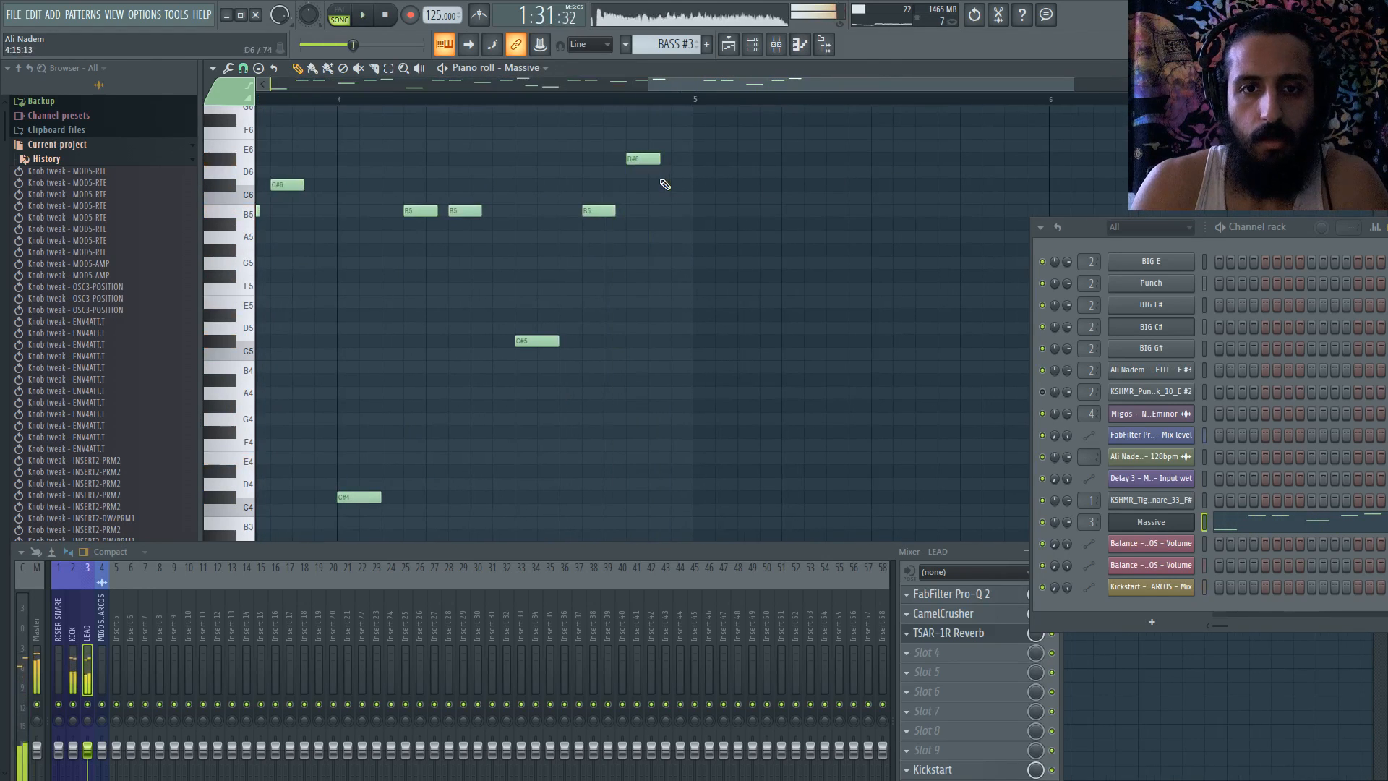
left_click_drag(677, 197, 670, 164)
key("space")
left_click_drag(669, 171, 669, 315)
key("space")
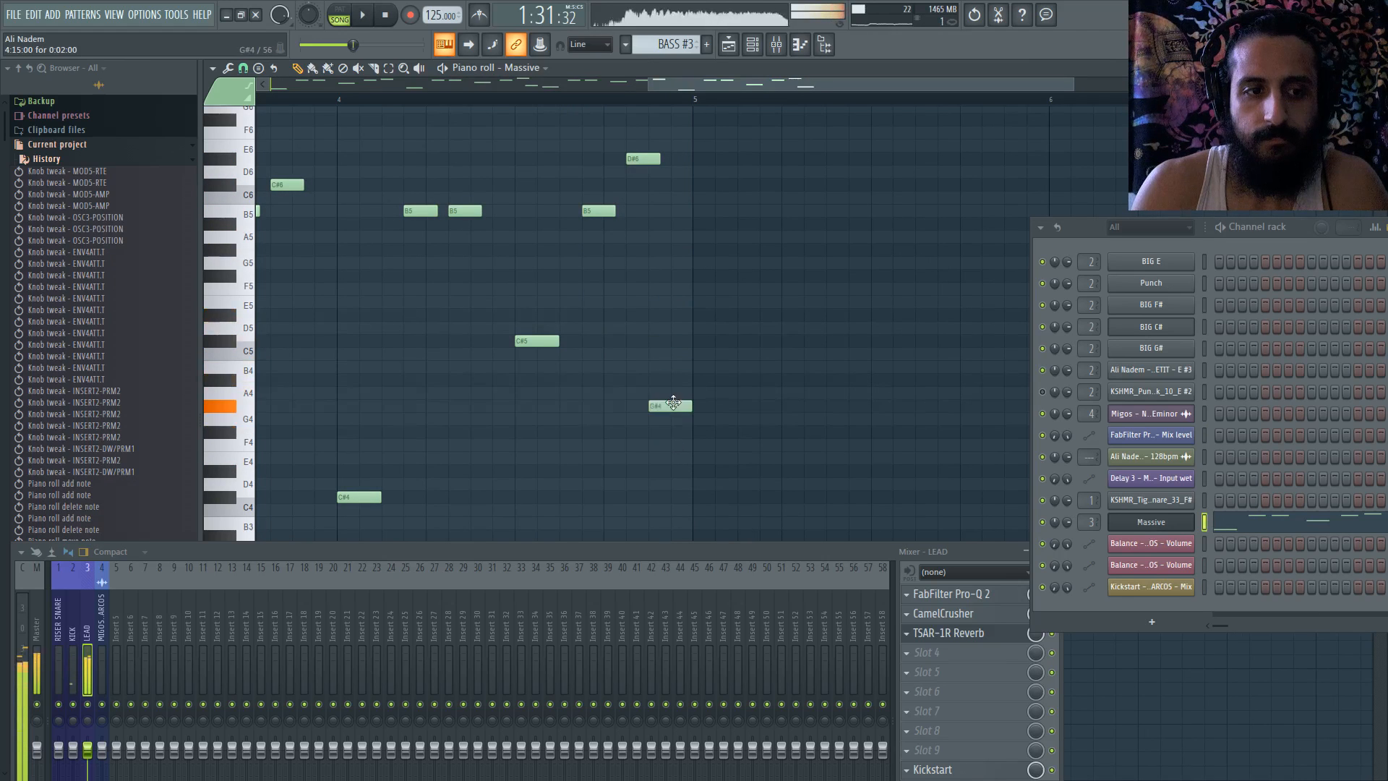
left_click_drag(685, 403, 708, 402)
key("space")
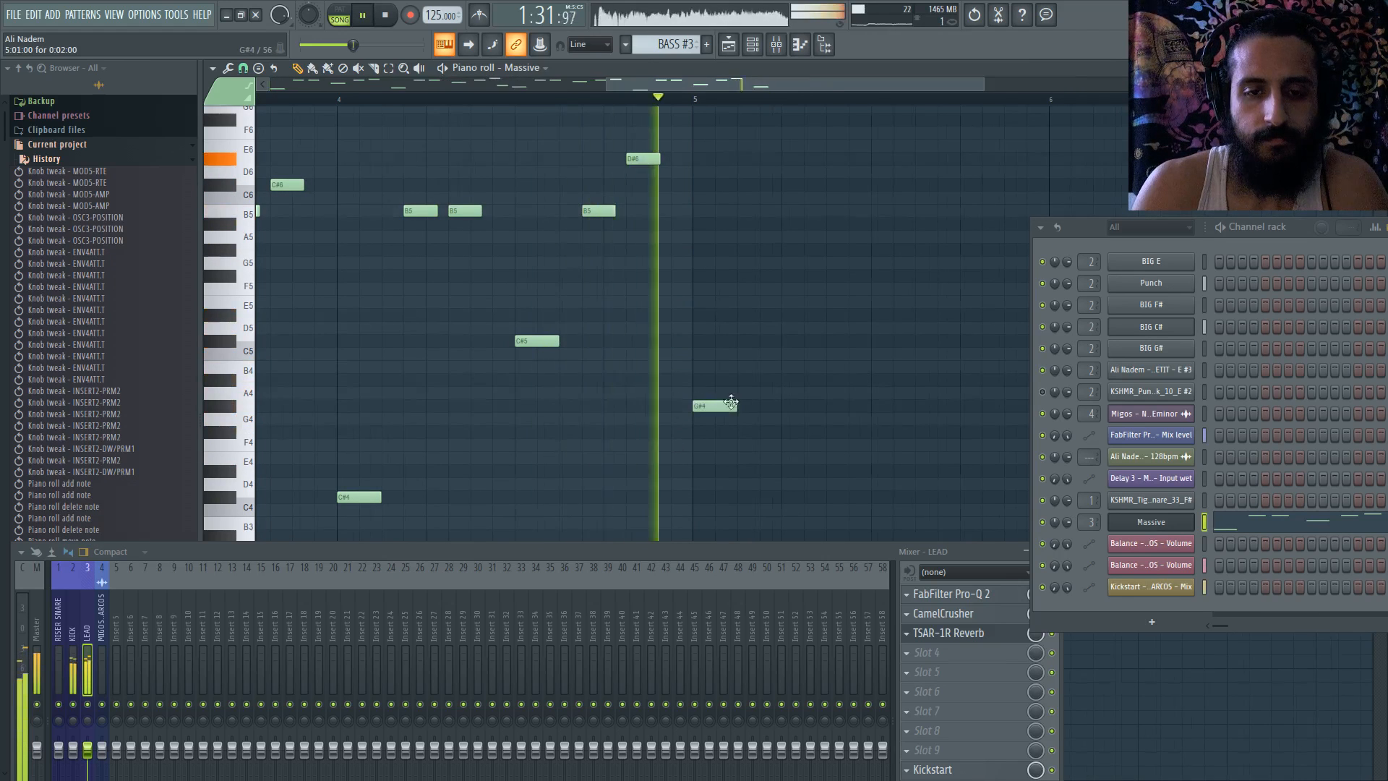
- Try the added closing note on E4 at the start of bar 5 and play the pattern
scroll(740, 402, "down", 3)
key("space")
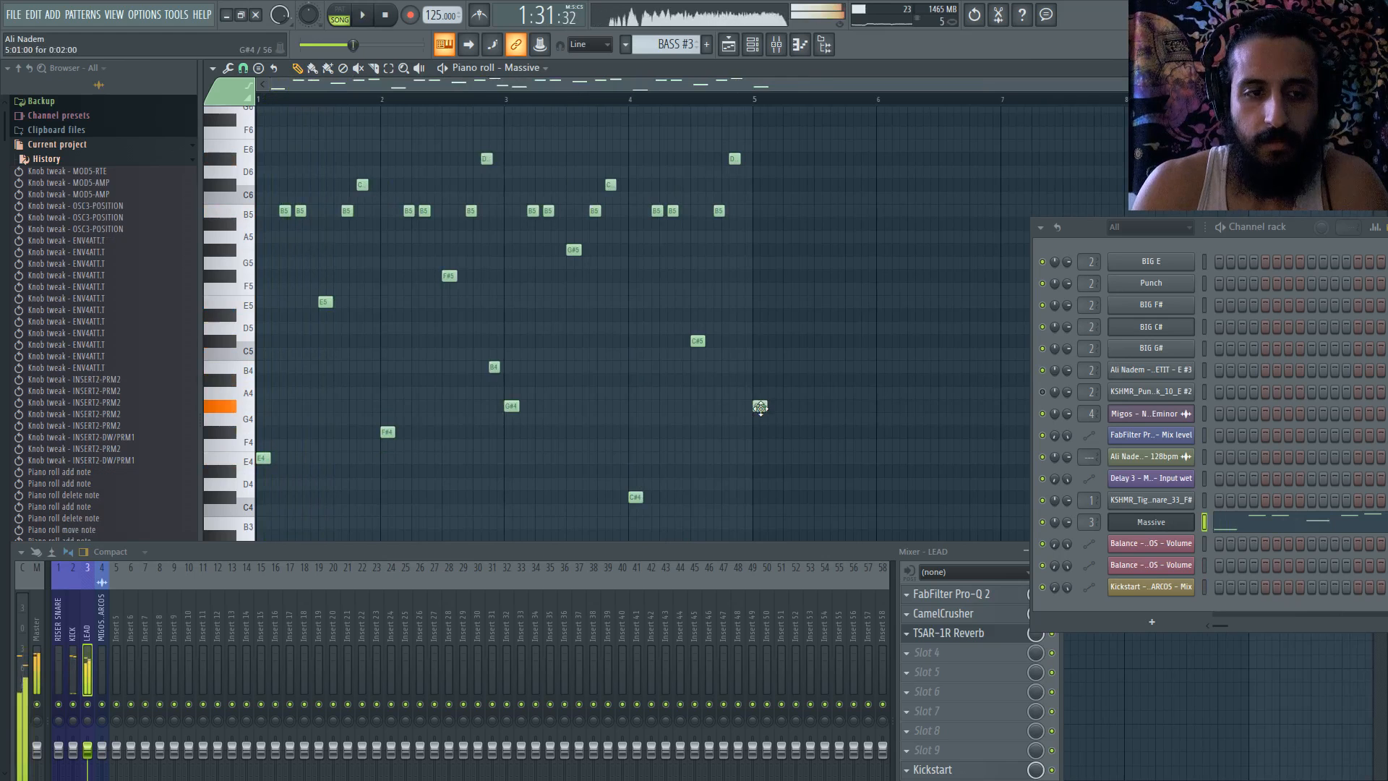
key("space")
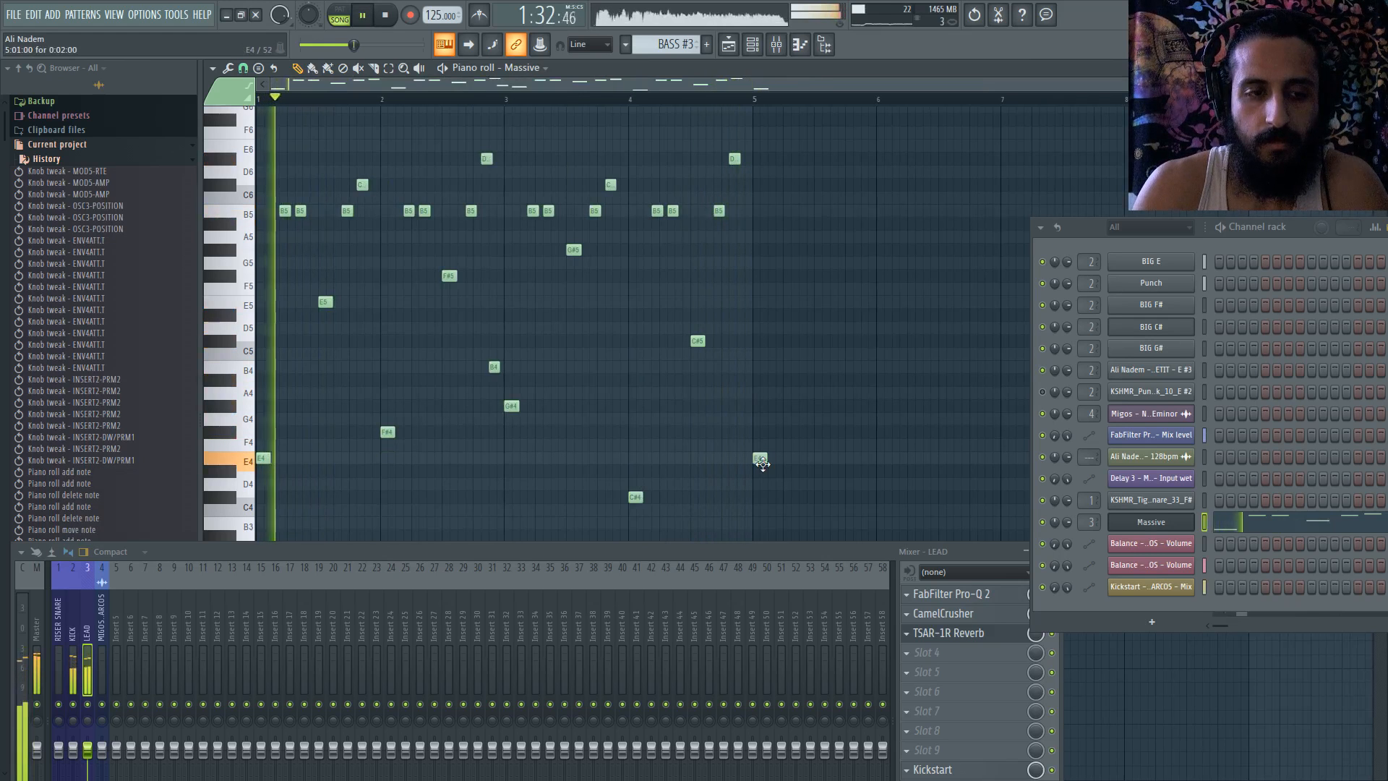
scroll(746, 396, "down", 3)
scroll(744, 394, "up", 2)
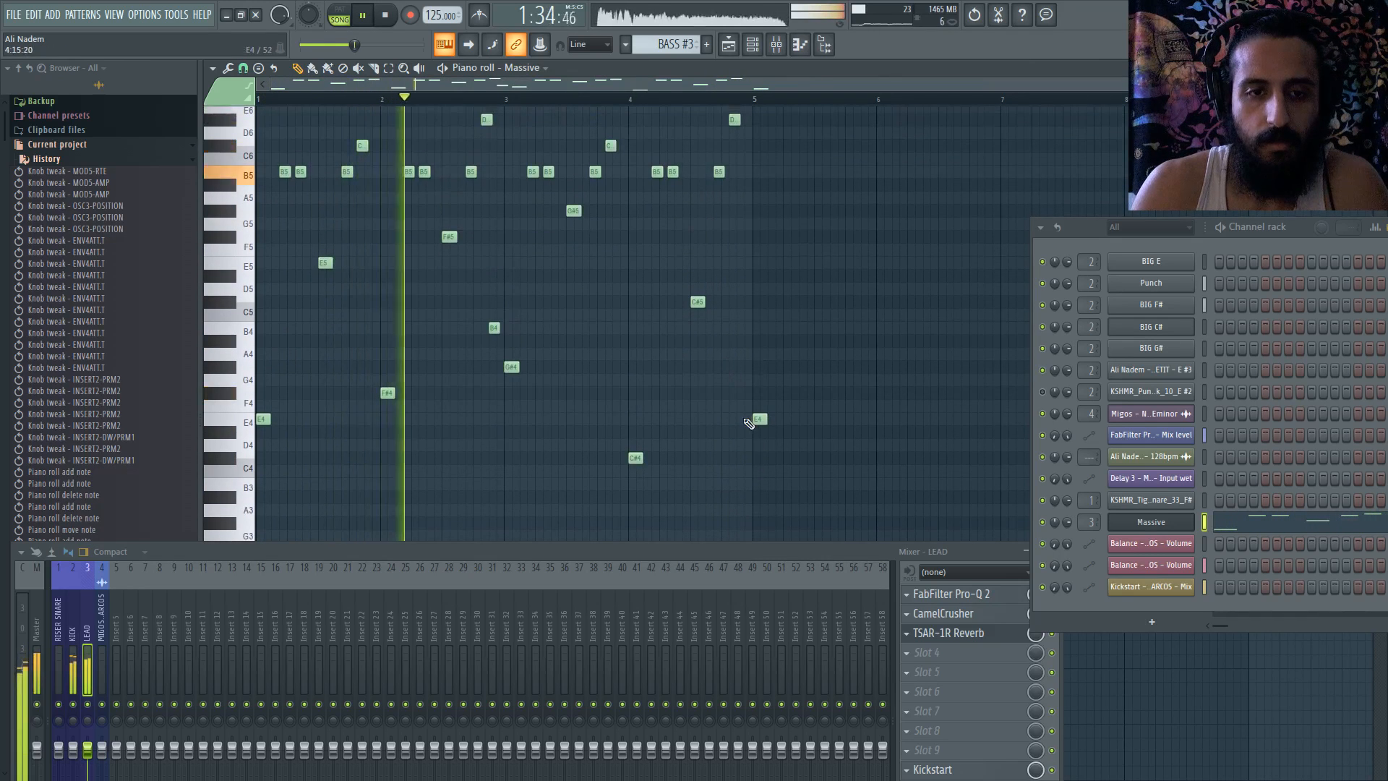
- Move the closing note to G#4 on step 16 of bar 4 and play it back
key("space")
left_click_drag(760, 423, 752, 374)
key("space")
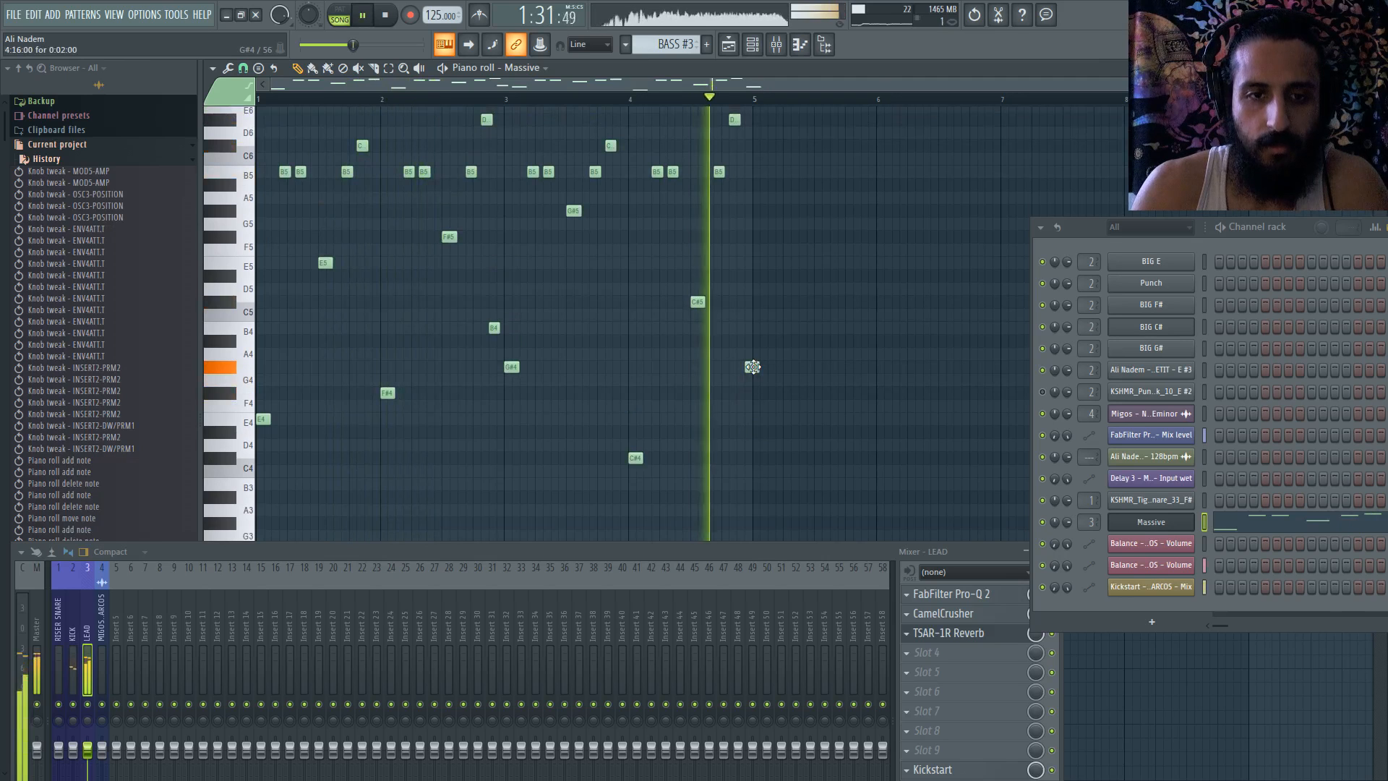
- Delete the closing G#4 note at the end of the pattern and play the arrangement from about bar 40
right_click(752, 369)
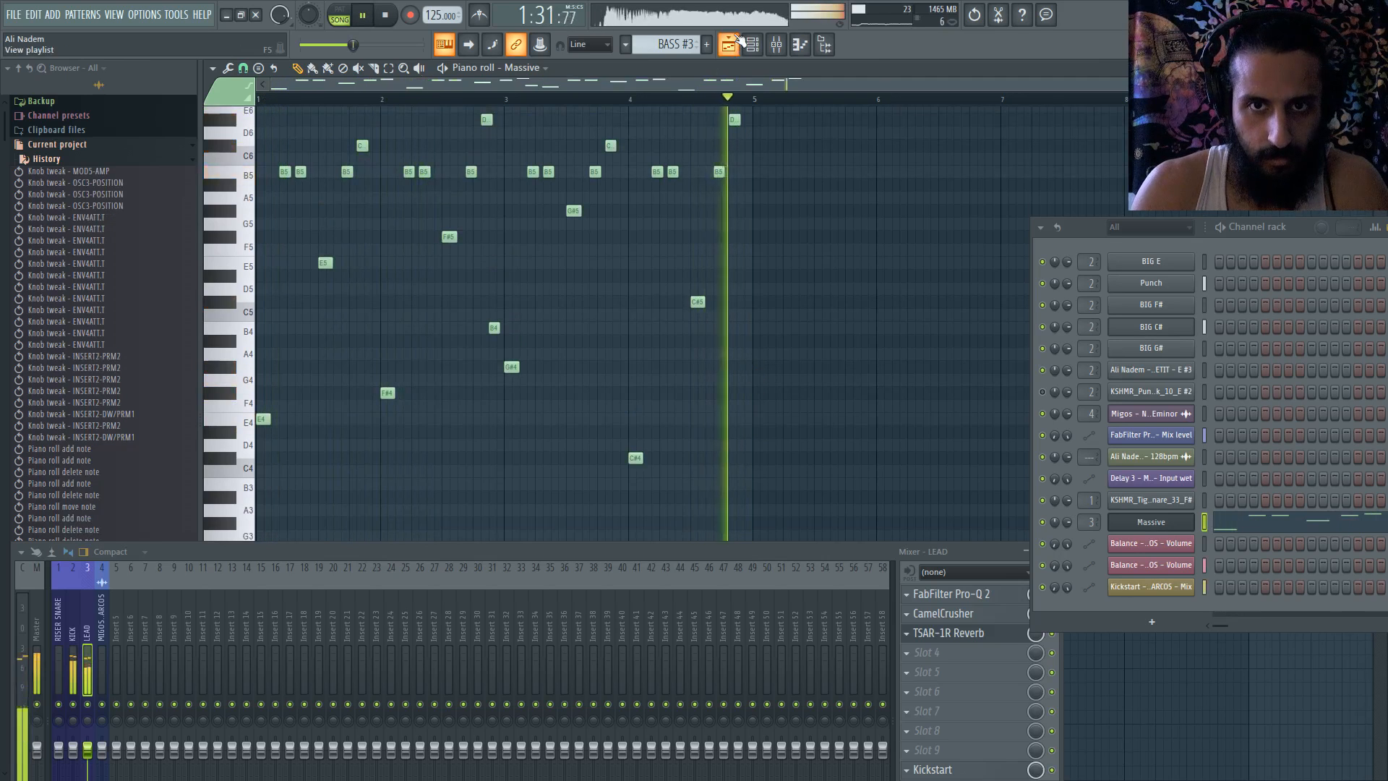
key("F5")
left_click(457, 99)
scroll(461, 103, "up", 4)
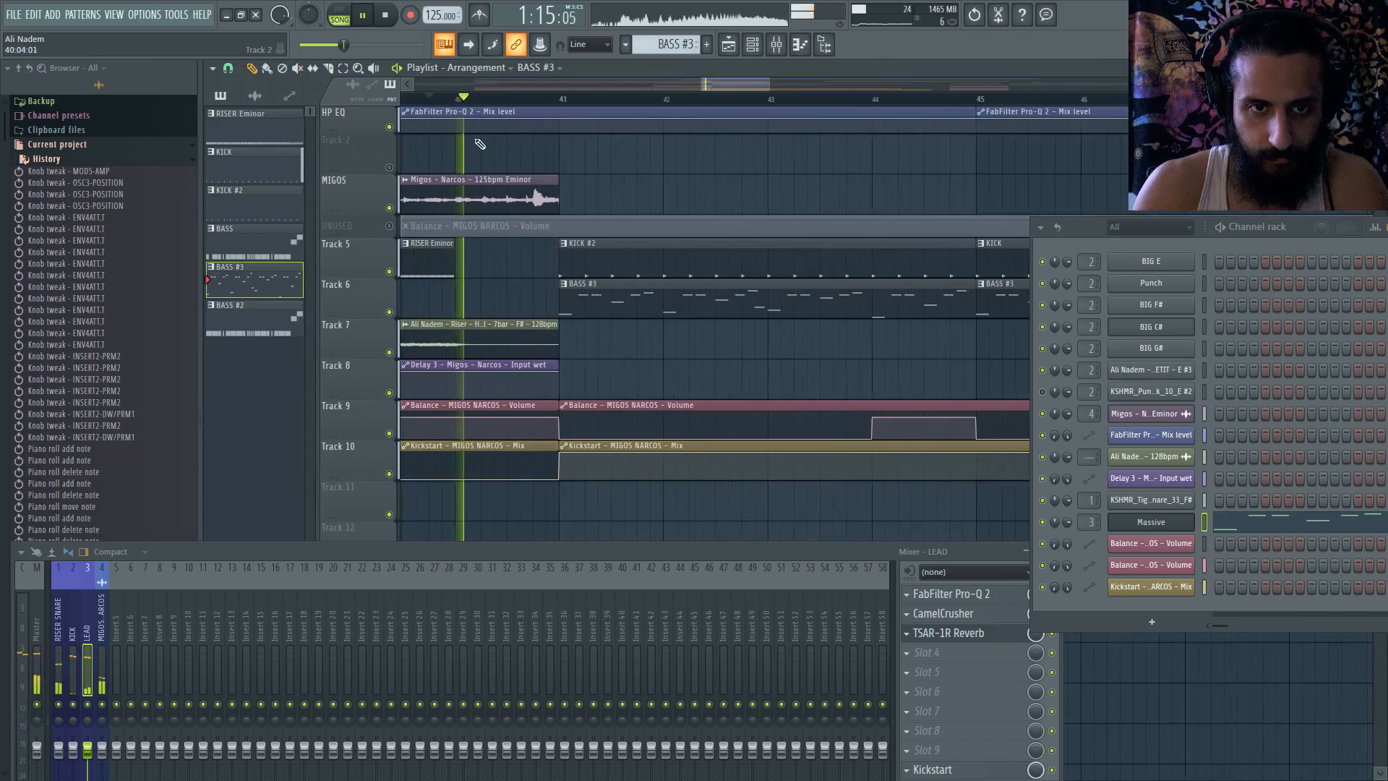
scroll(543, 148, "down", 5)
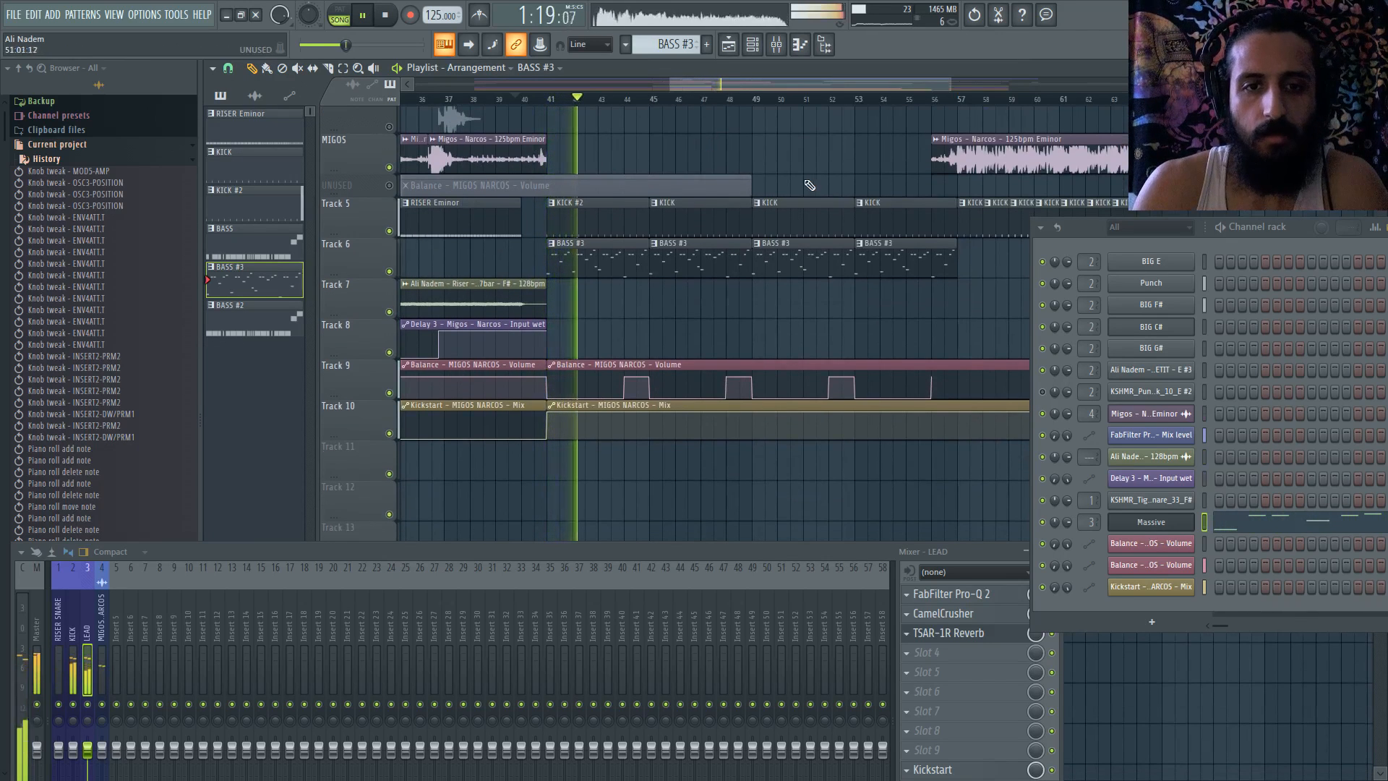
- Check the Massive lead patch and the BASS #3 notes during playback
left_click(1158, 527)
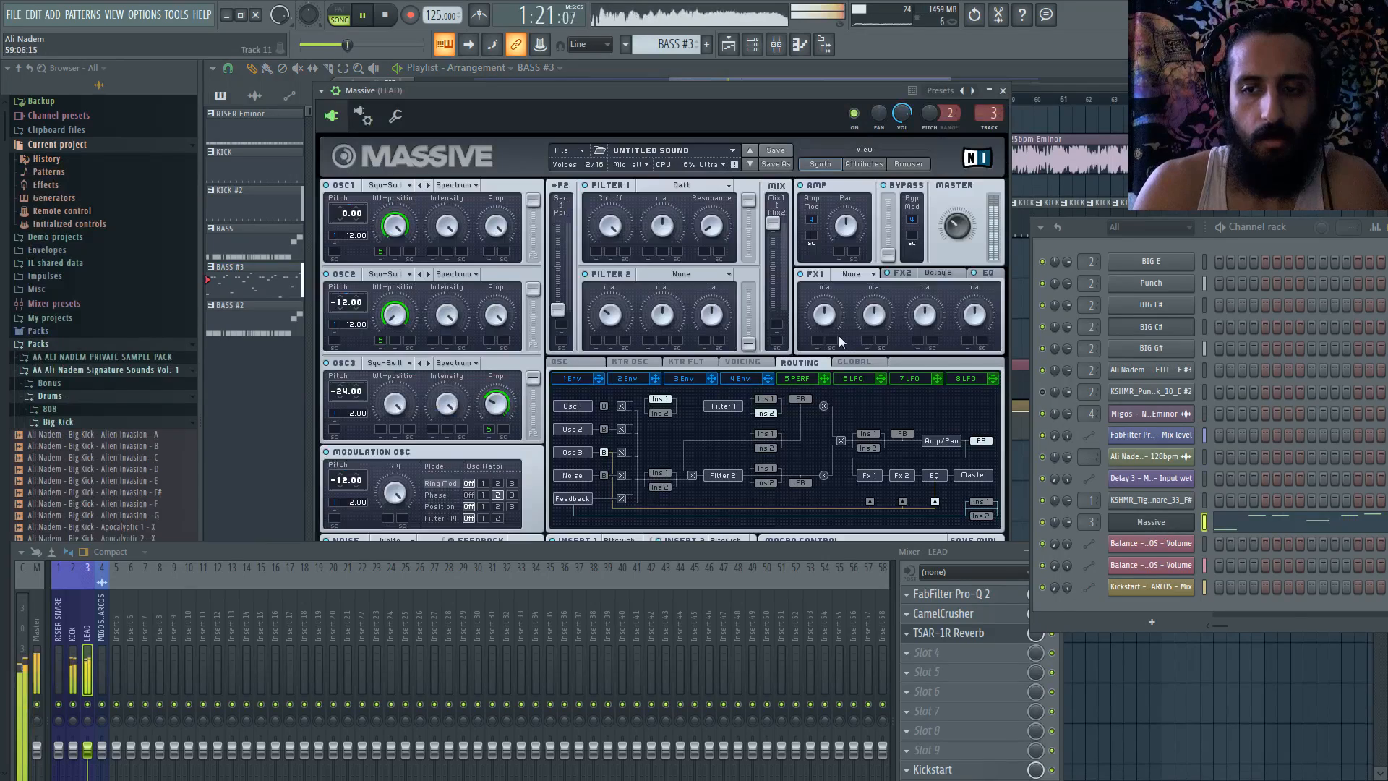
left_click(1249, 531)
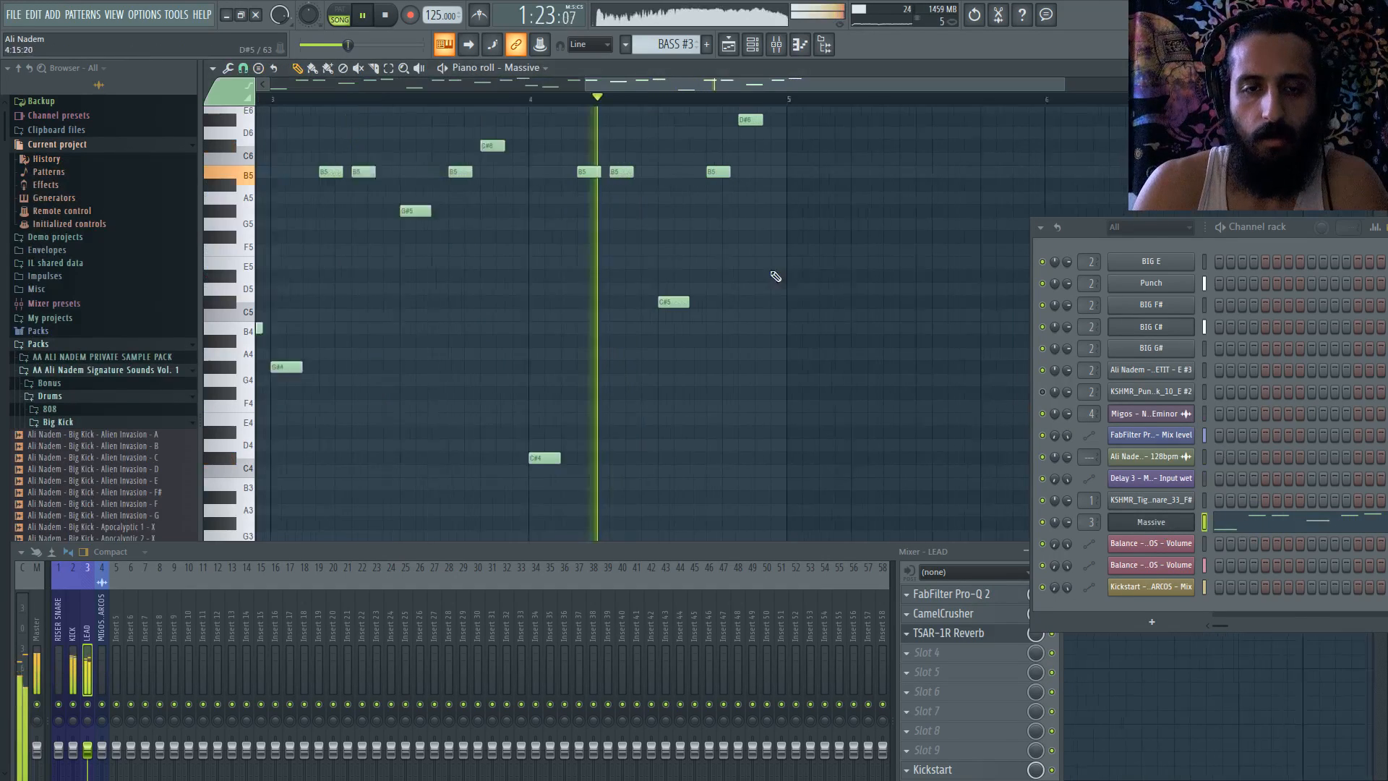
scroll(734, 258, "down", 3)
scroll(759, 260, "up", 3)
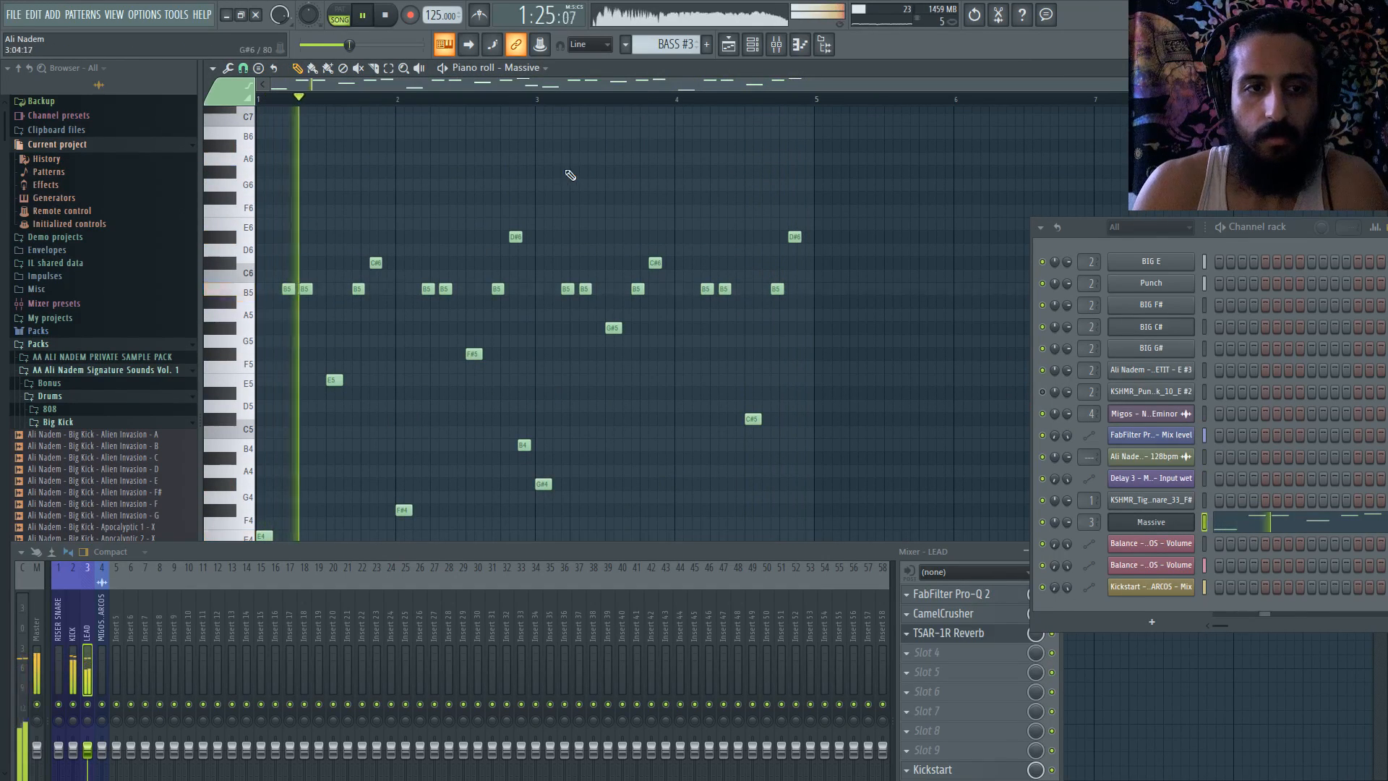
scroll(728, 281, "down", 1)
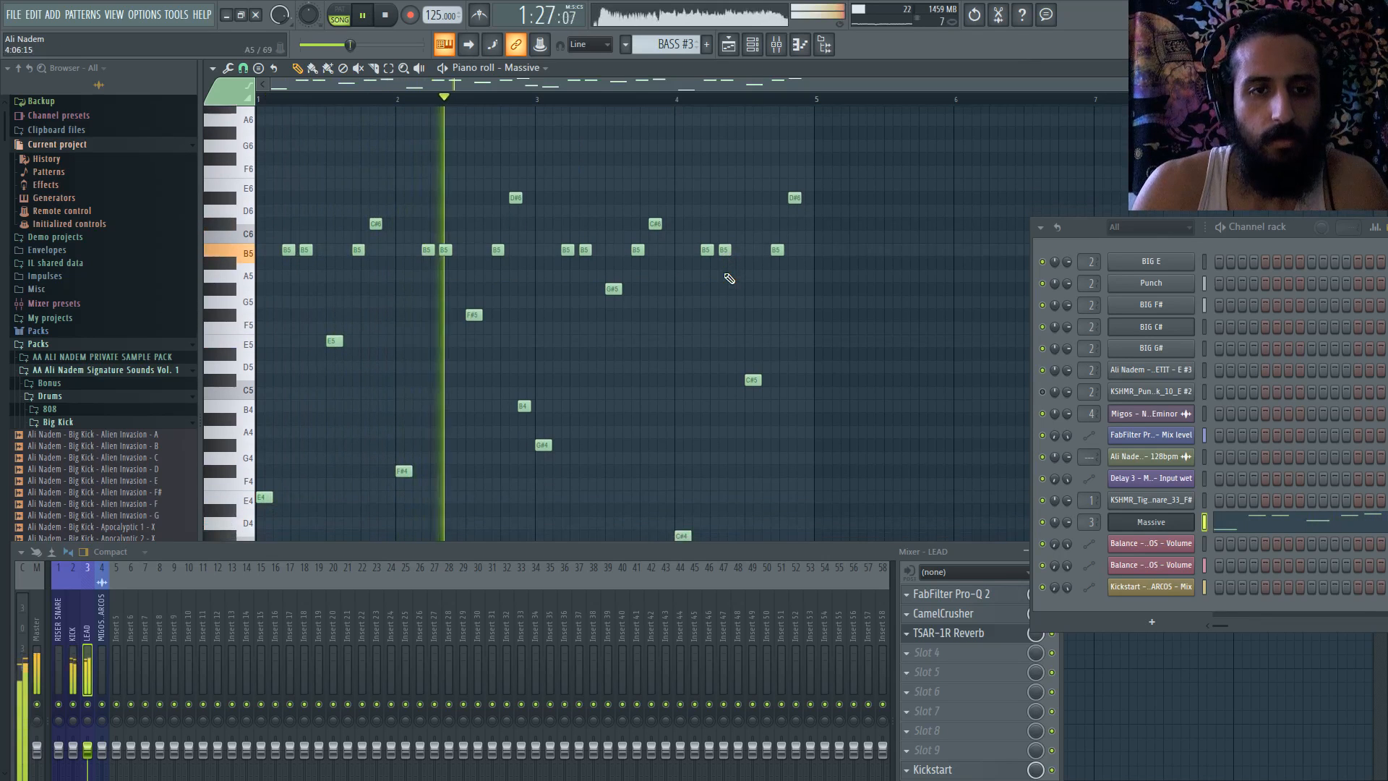
scroll(849, 281, "up", 2)
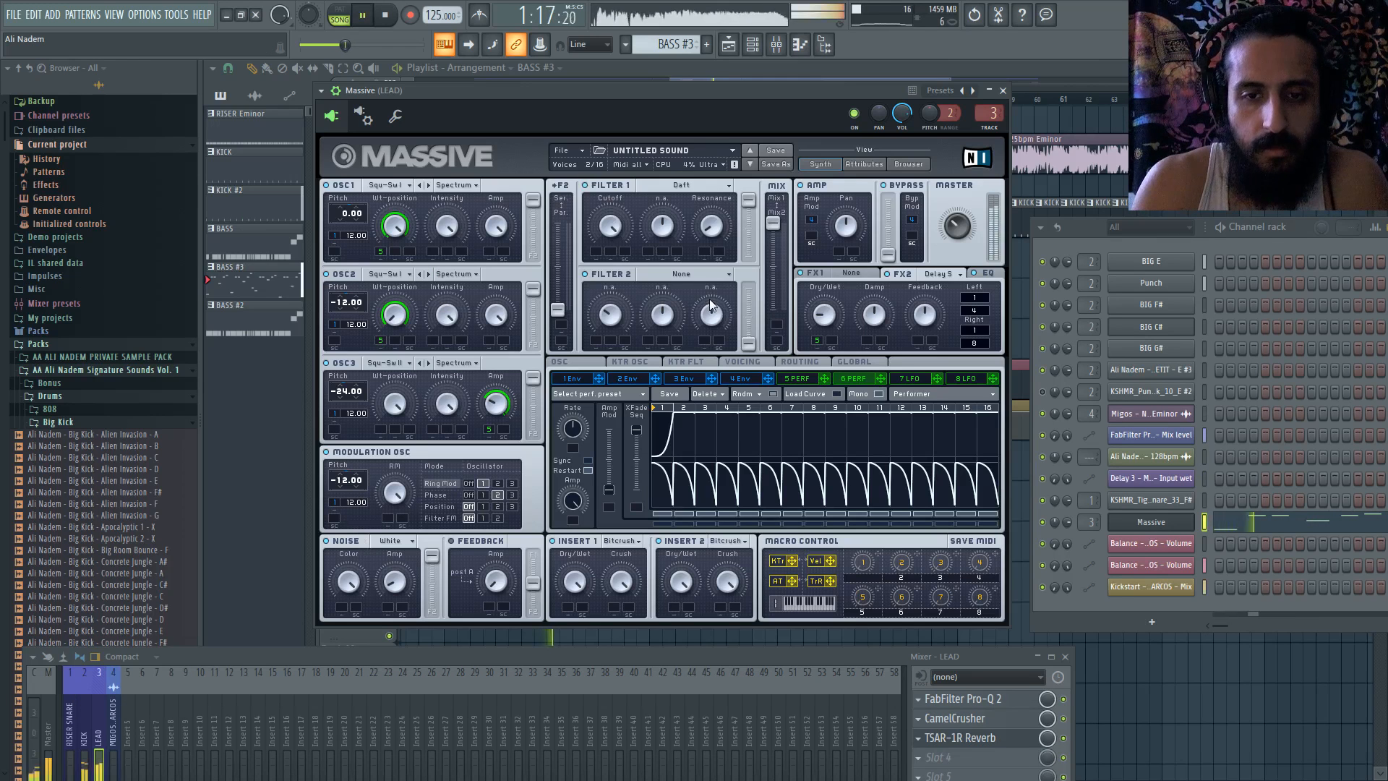
- Close the Massive window and hide the channel rack to clear the playlist view
left_click(1002, 91)
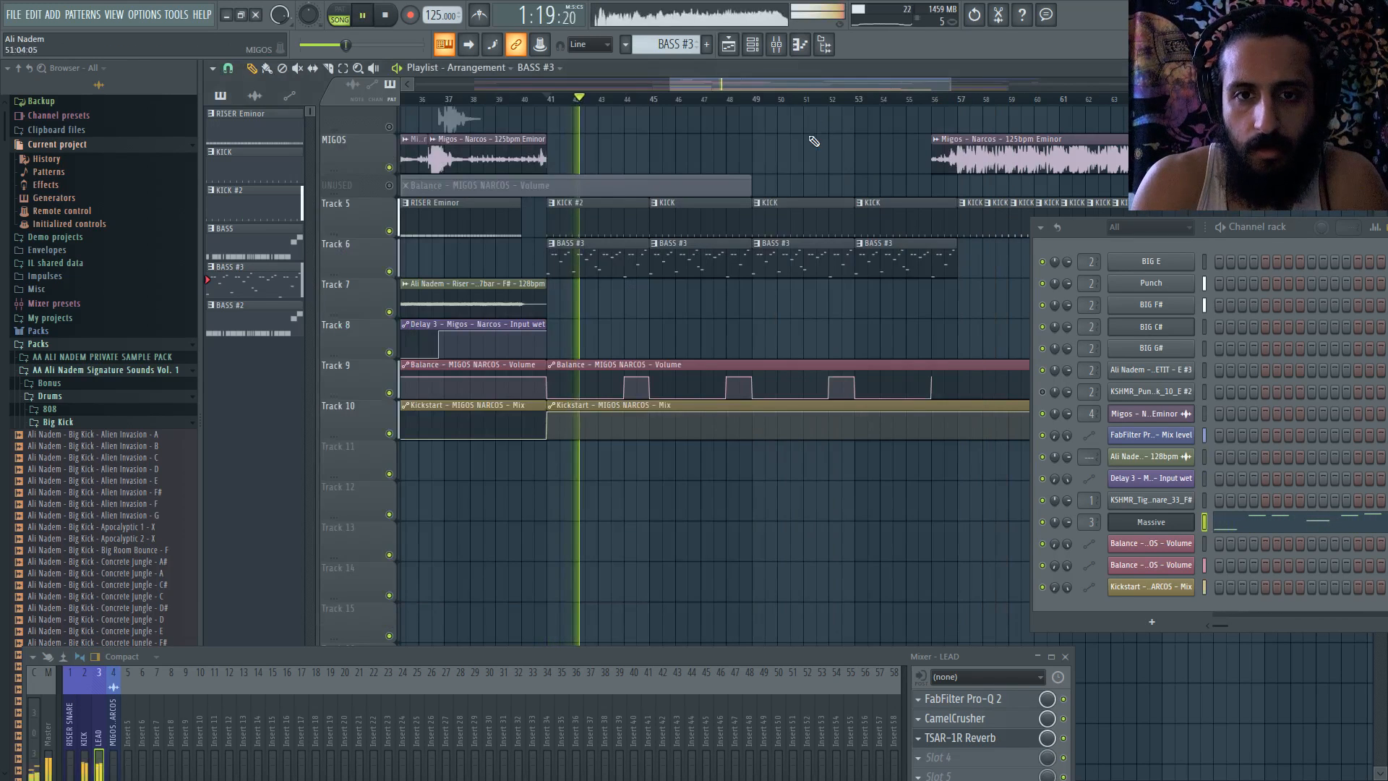
scroll(786, 194, "down", 2)
scroll(755, 214, "up", 3)
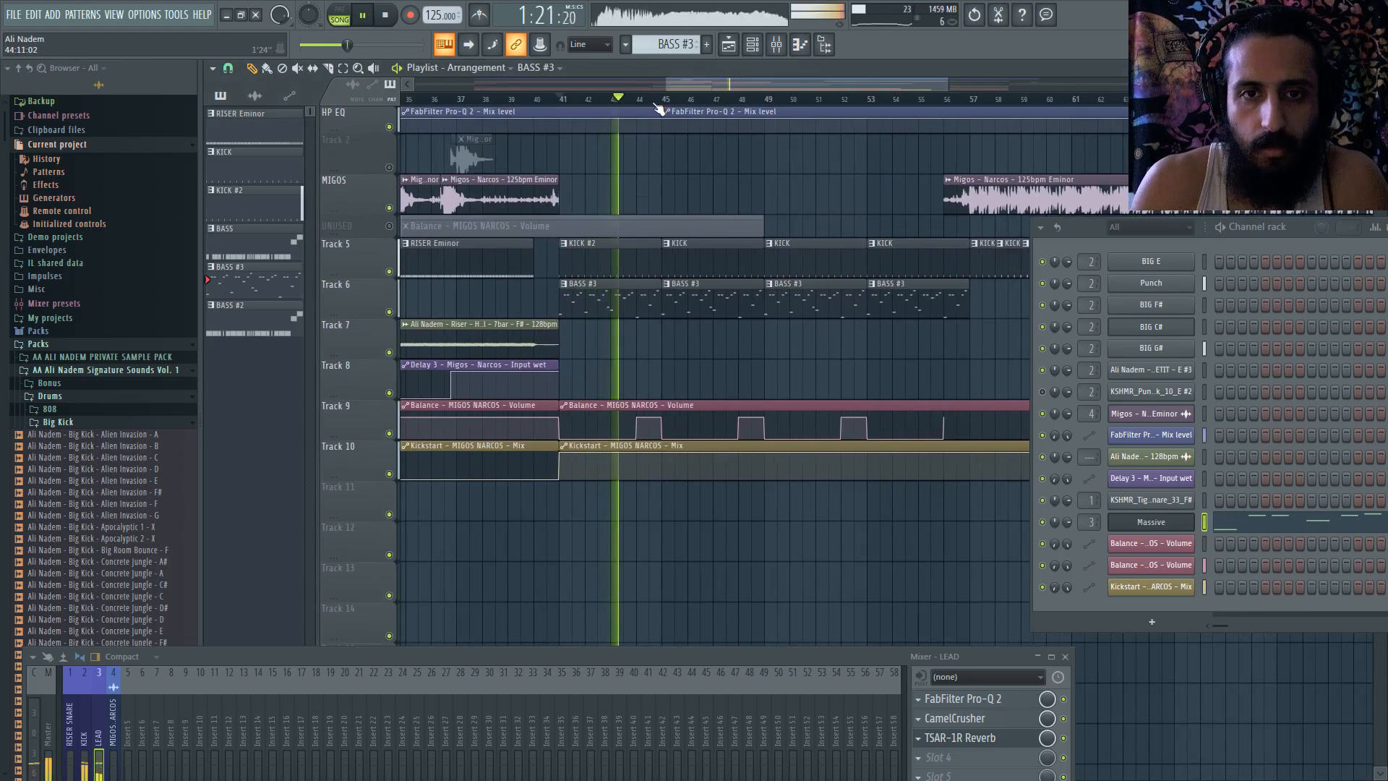
scroll(779, 221, "down", 2)
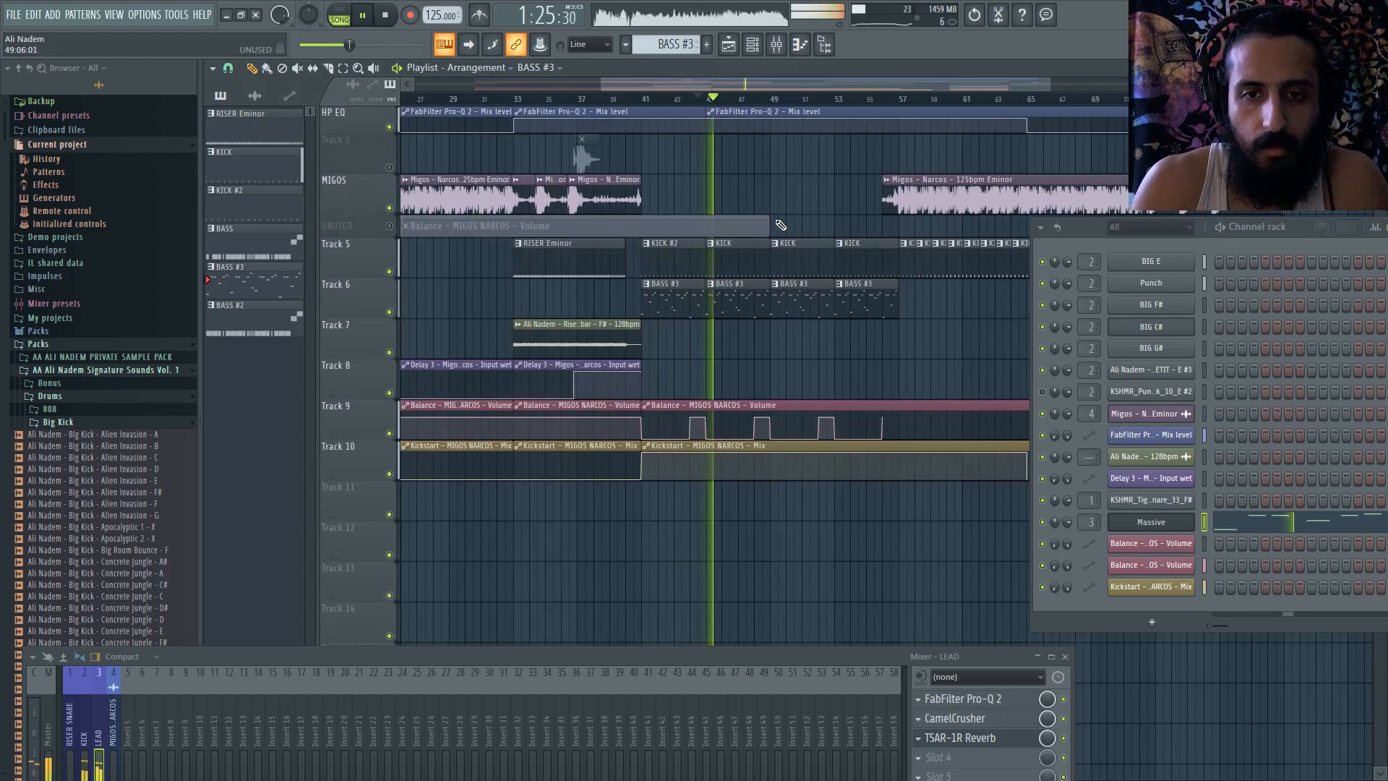
left_click(752, 45)
scroll(845, 275, "up", 3)
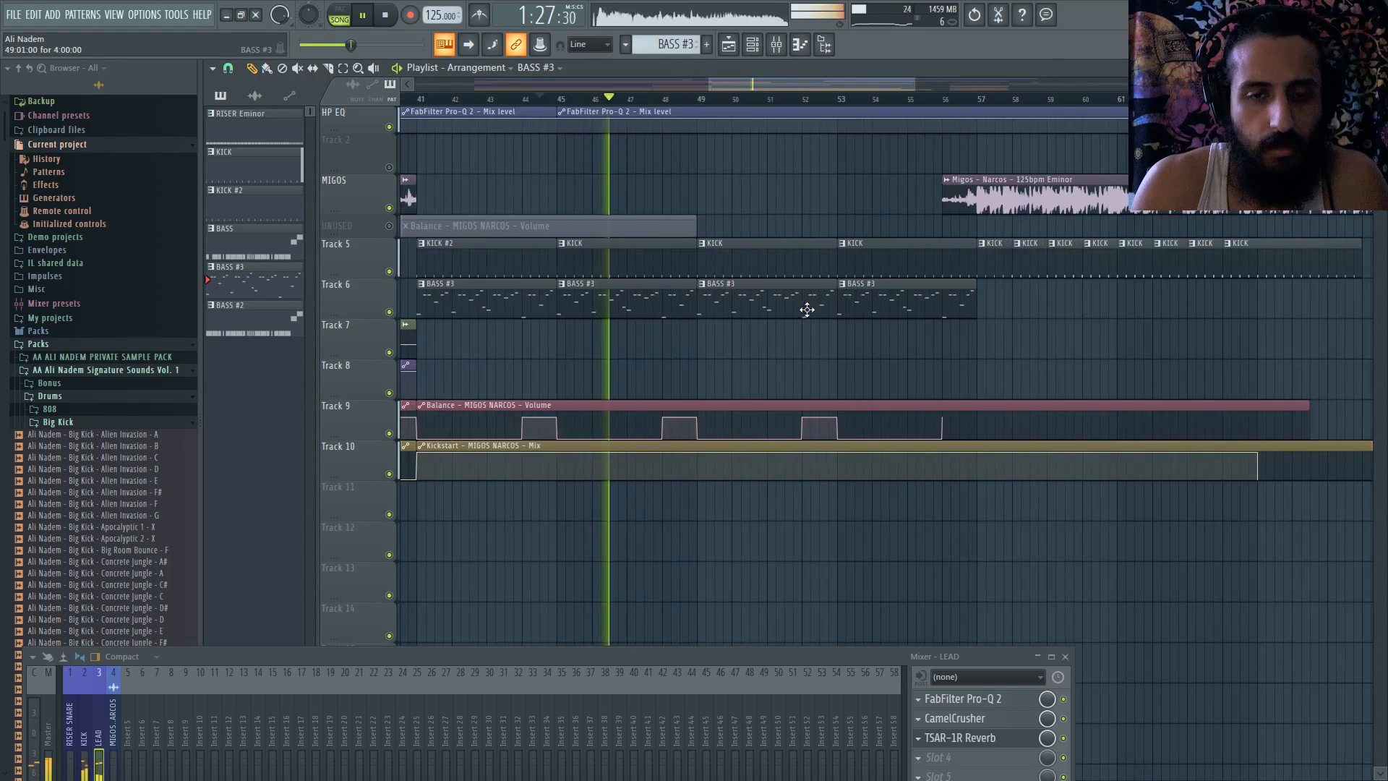
left_click(759, 46)
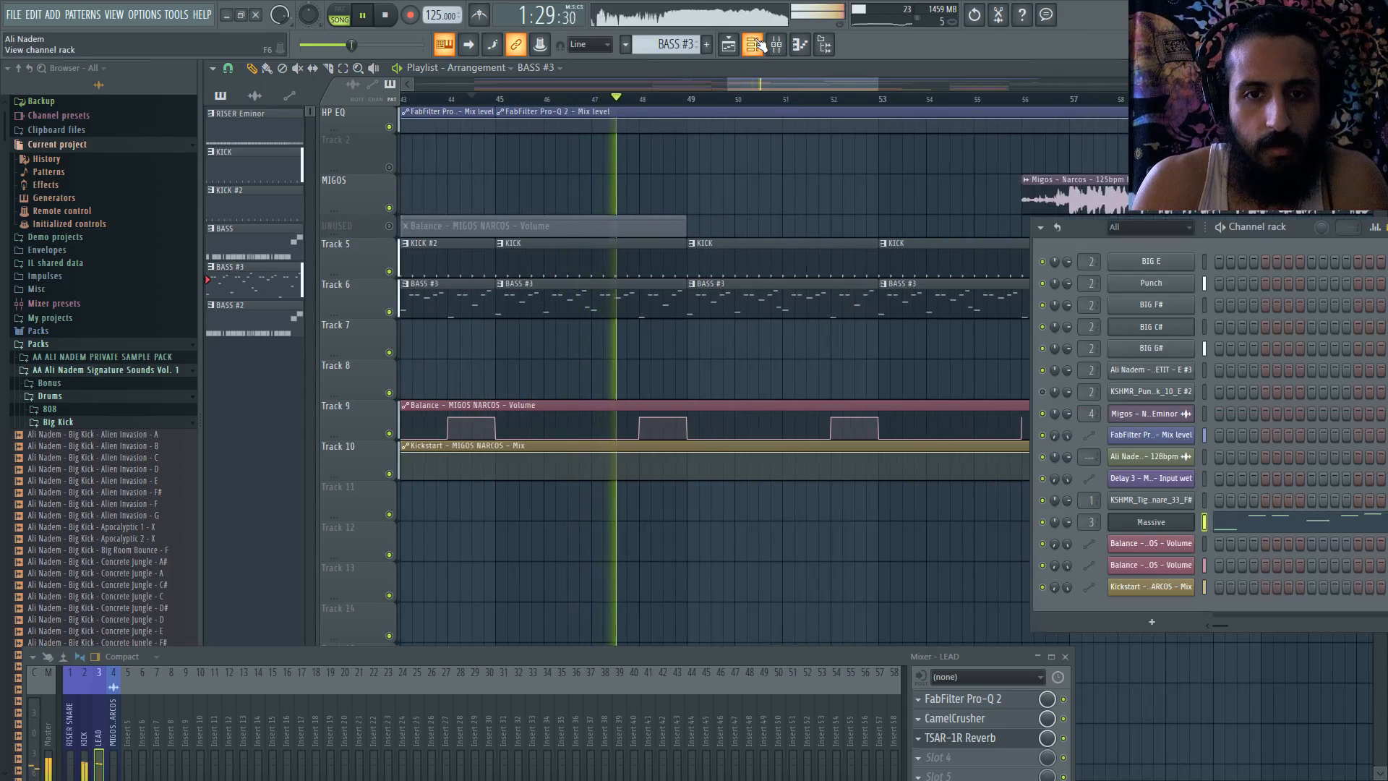
left_click(759, 45)
- Play the end of the build-up into the drop at bar 41
scroll(678, 210, "down", 3)
left_click(431, 100)
scroll(430, 107, "up", 3)
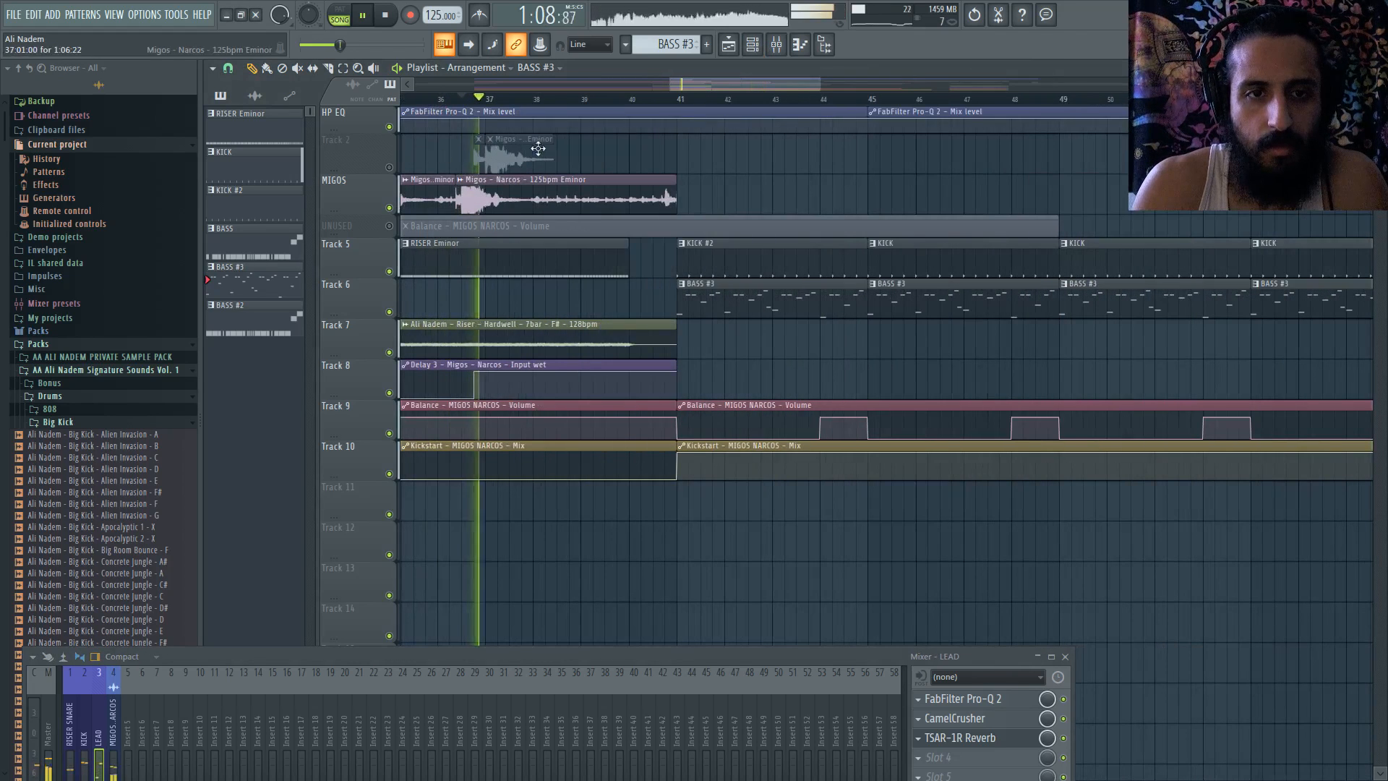
left_click(619, 98)
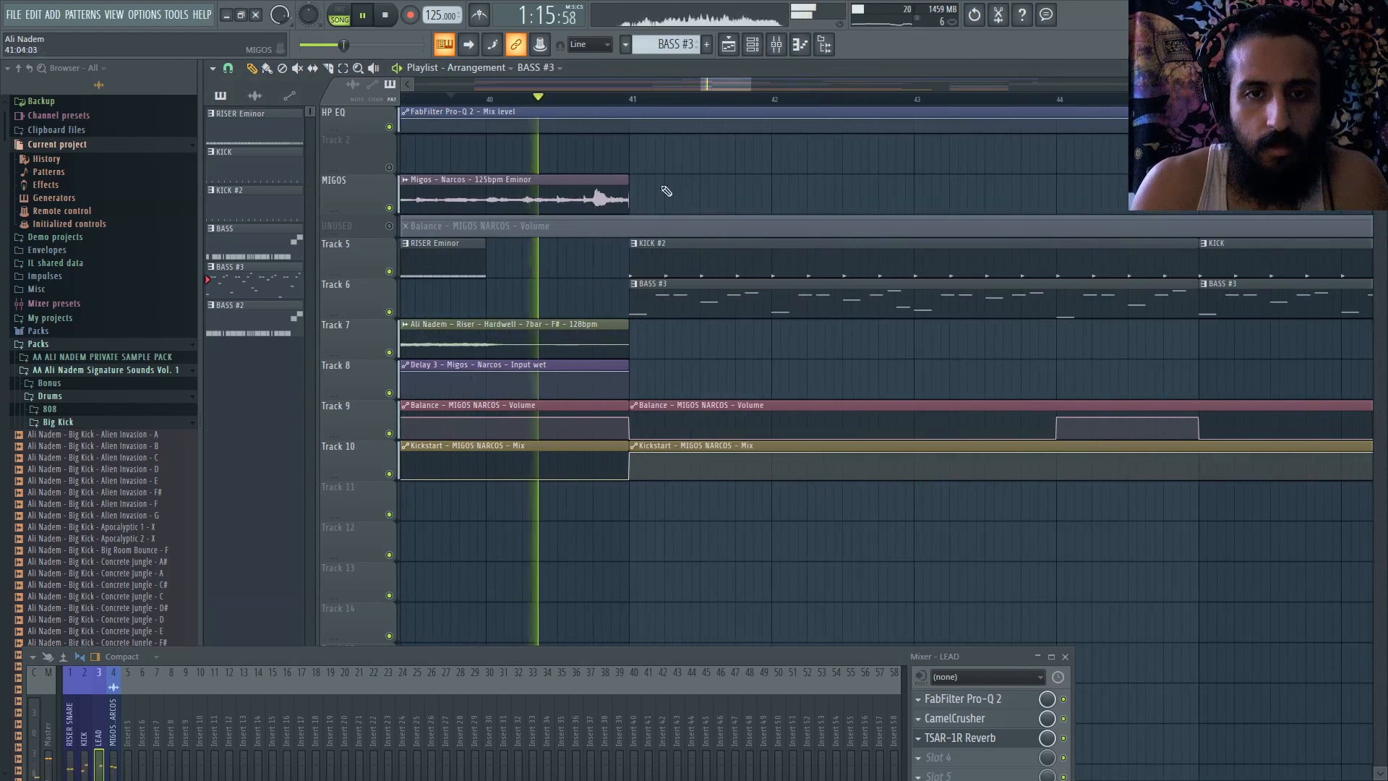
scroll(597, 208, "down", 3)
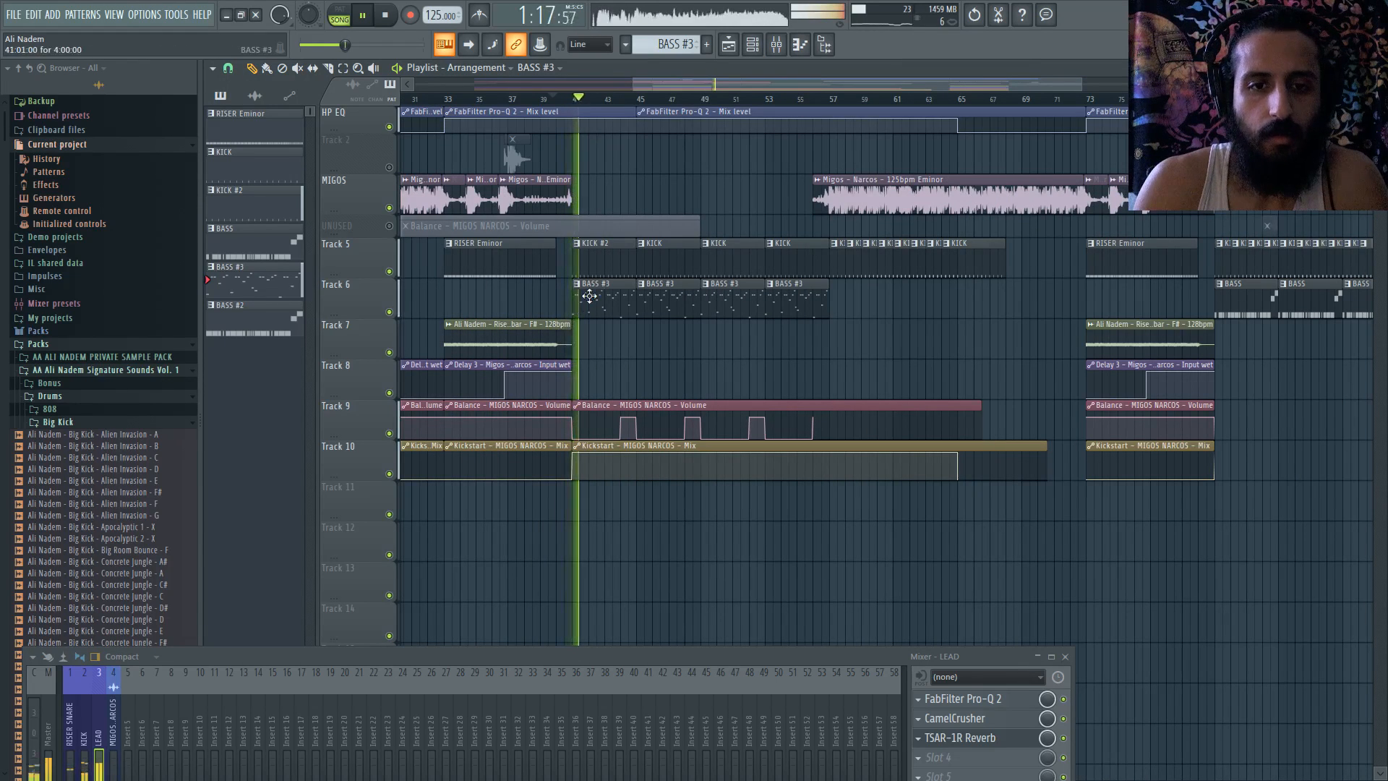
- Place BASS #3 clips on Track 6 at bars 33 and 37 and play the build-up from bar 33
scroll(462, 286, "up", 2)
left_click(425, 100)
left_click(456, 299)
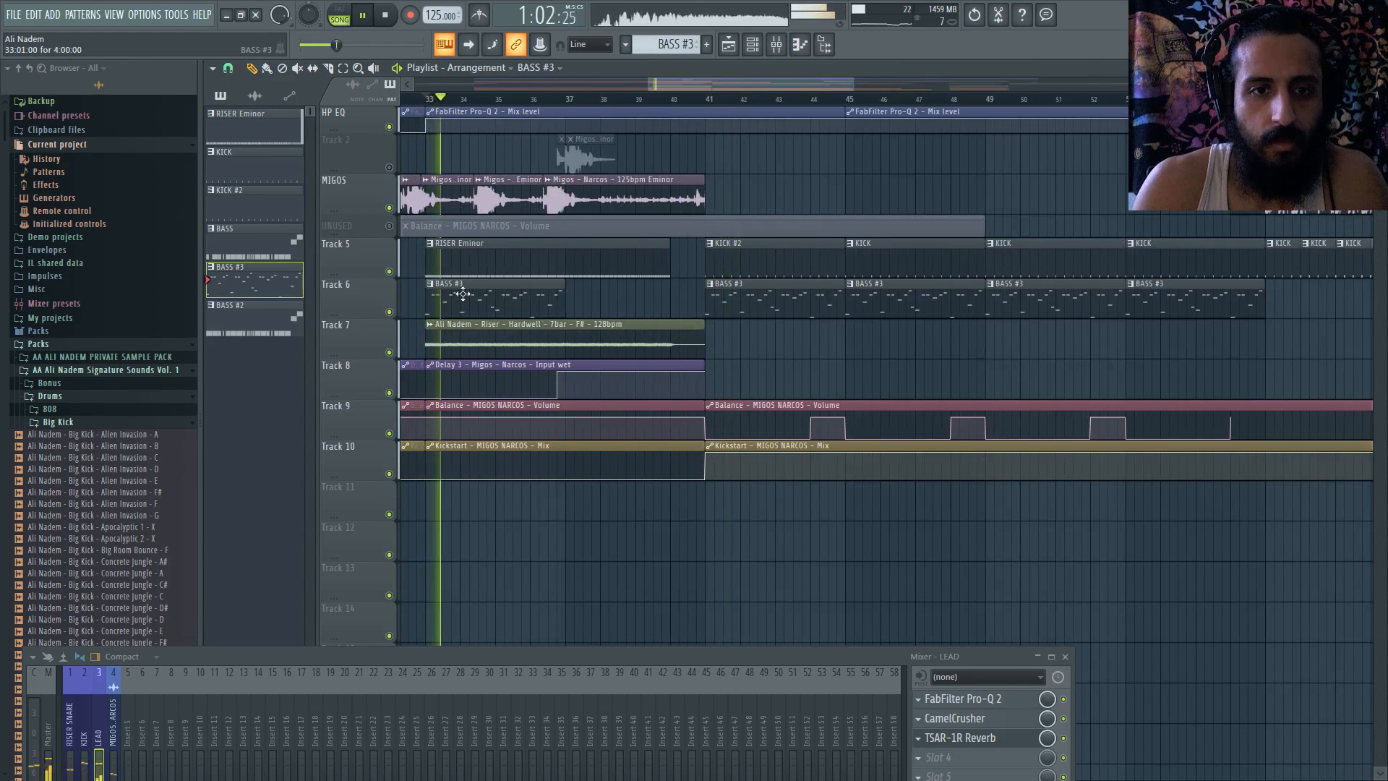
left_click(571, 299)
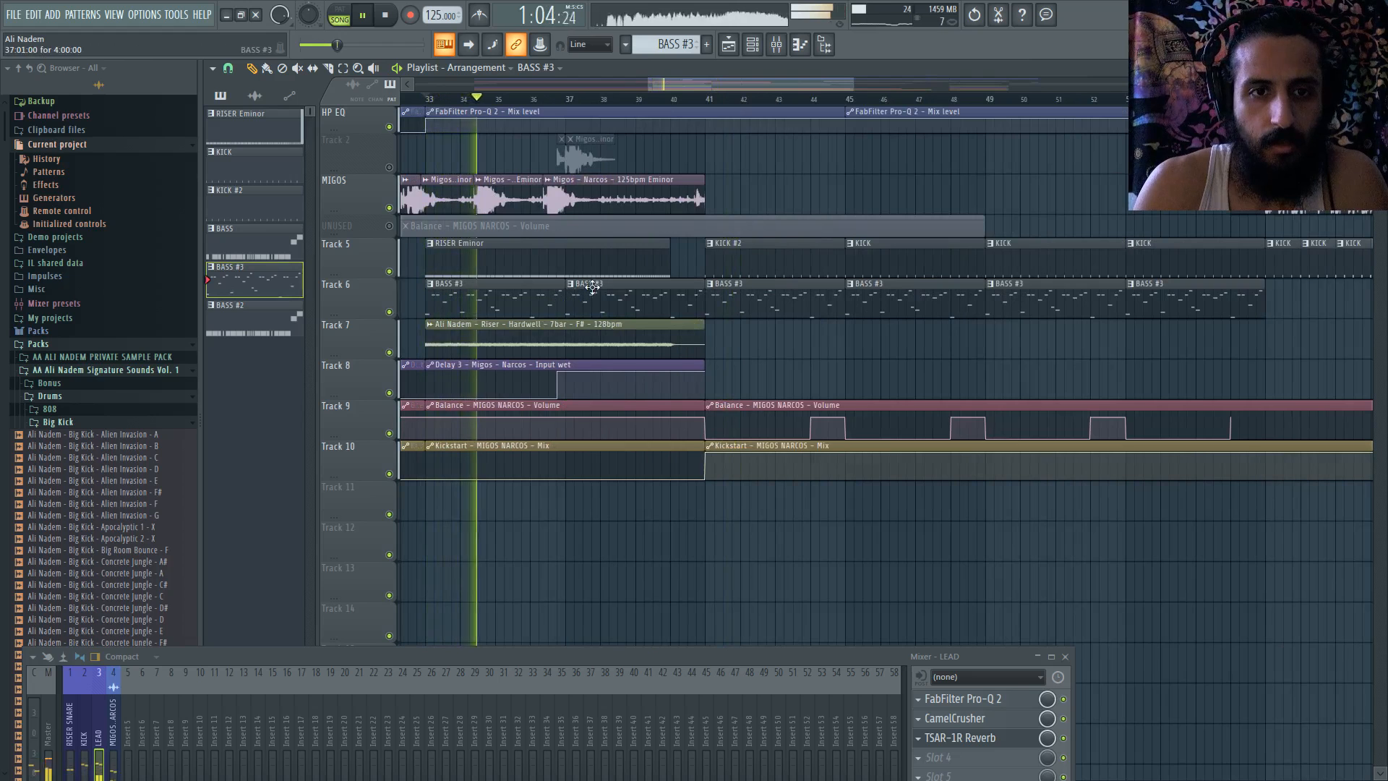
- Bring the mixer fully into view and load Endless Smile into effect slot 6 of the LEAD track
left_click(778, 45)
left_click(779, 46)
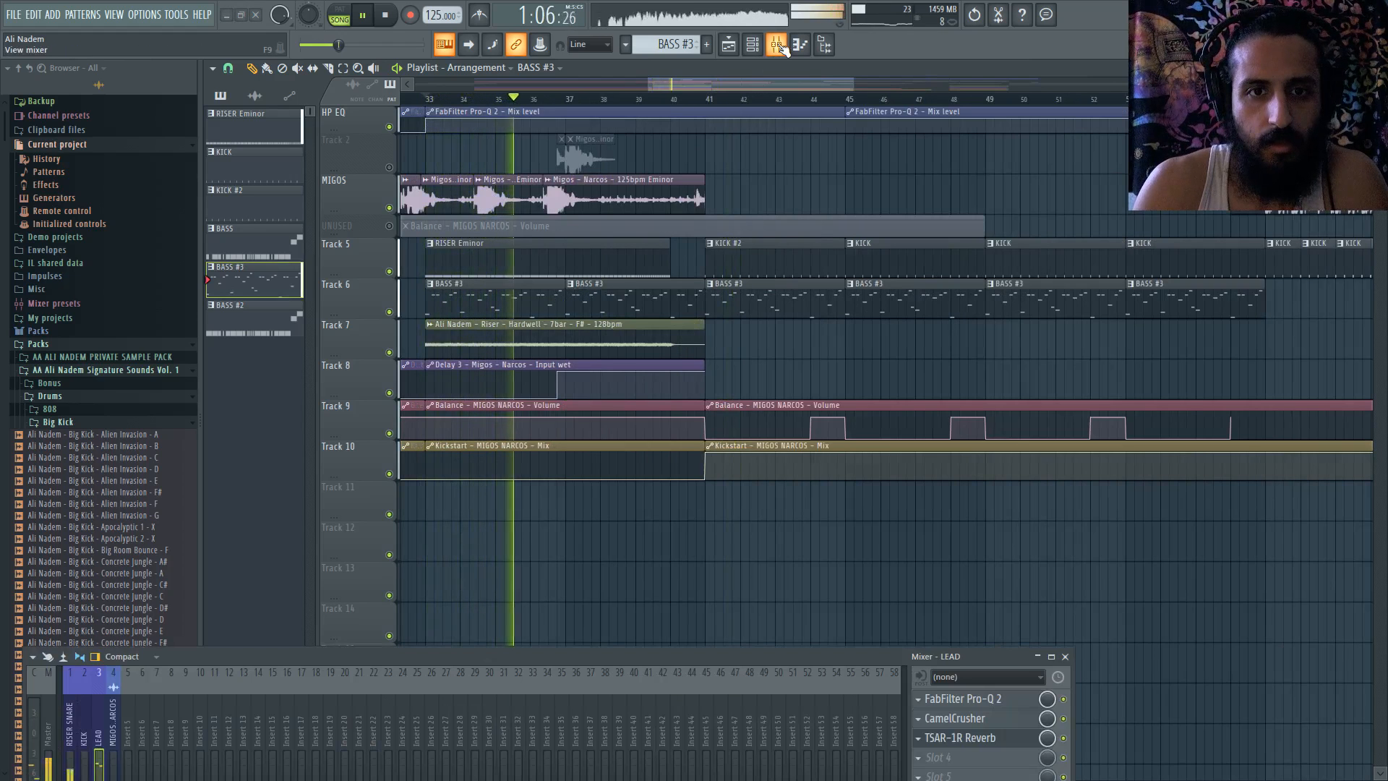
left_click_drag(628, 651, 635, 392)
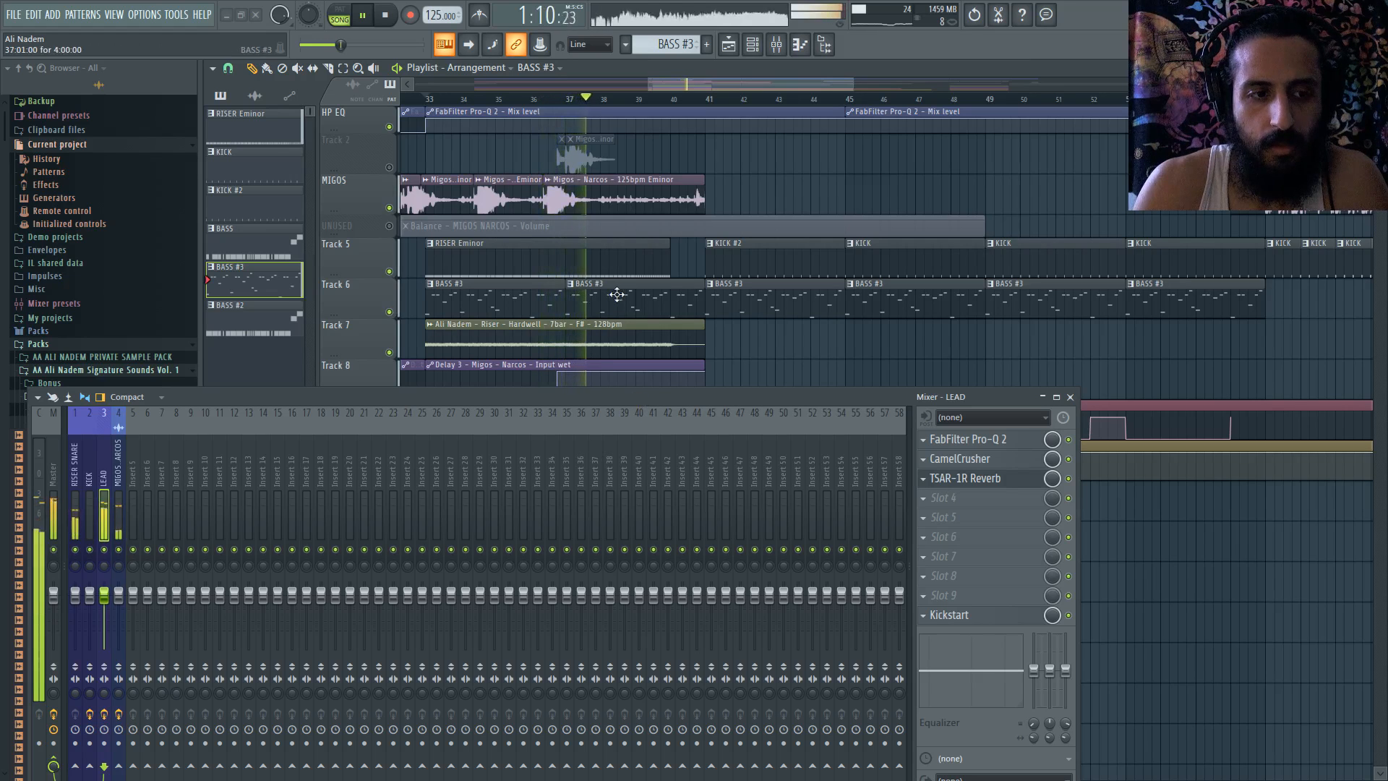
left_click(915, 535)
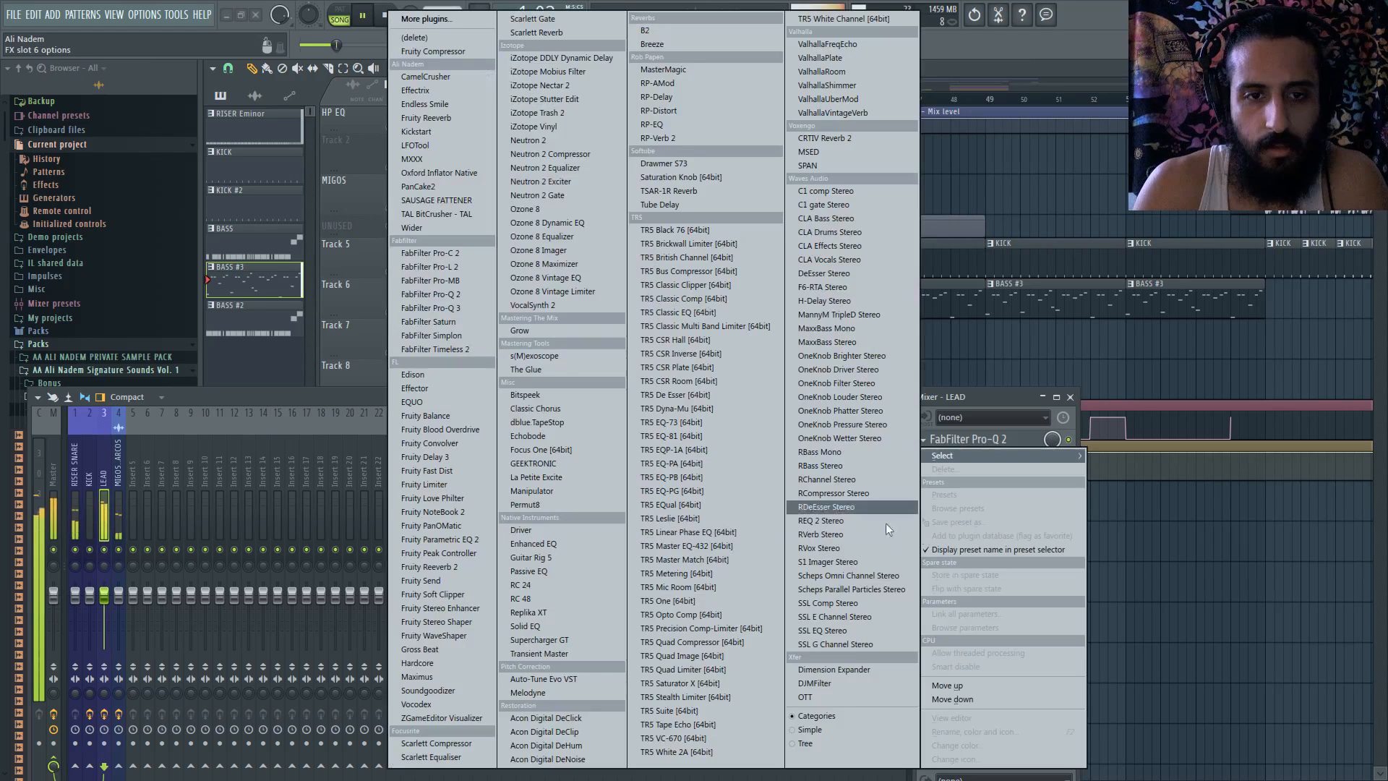
left_click(427, 103)
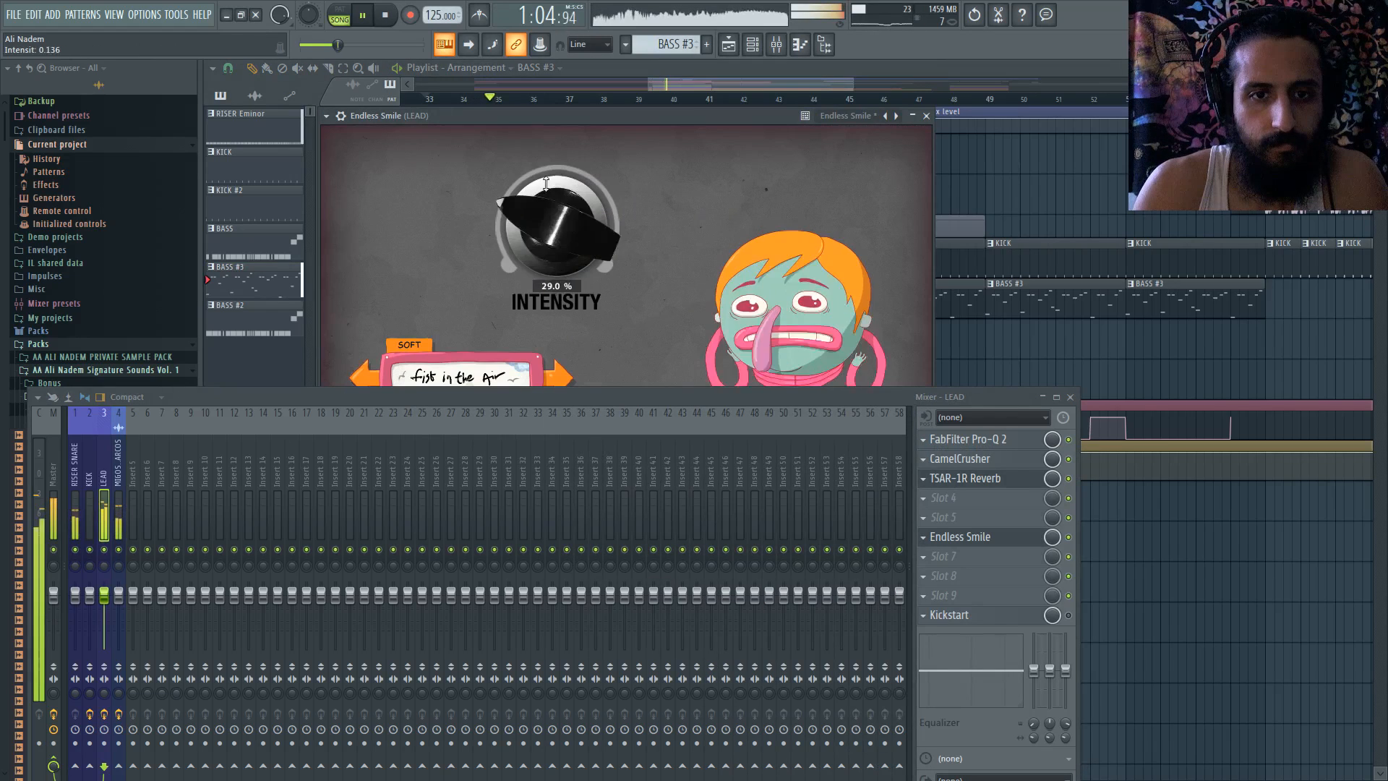
- Move the mixer out of the way and create an automation clip for Endless Smile's Intensity
left_click_drag(610, 411, 641, 625)
left_click(176, 16)
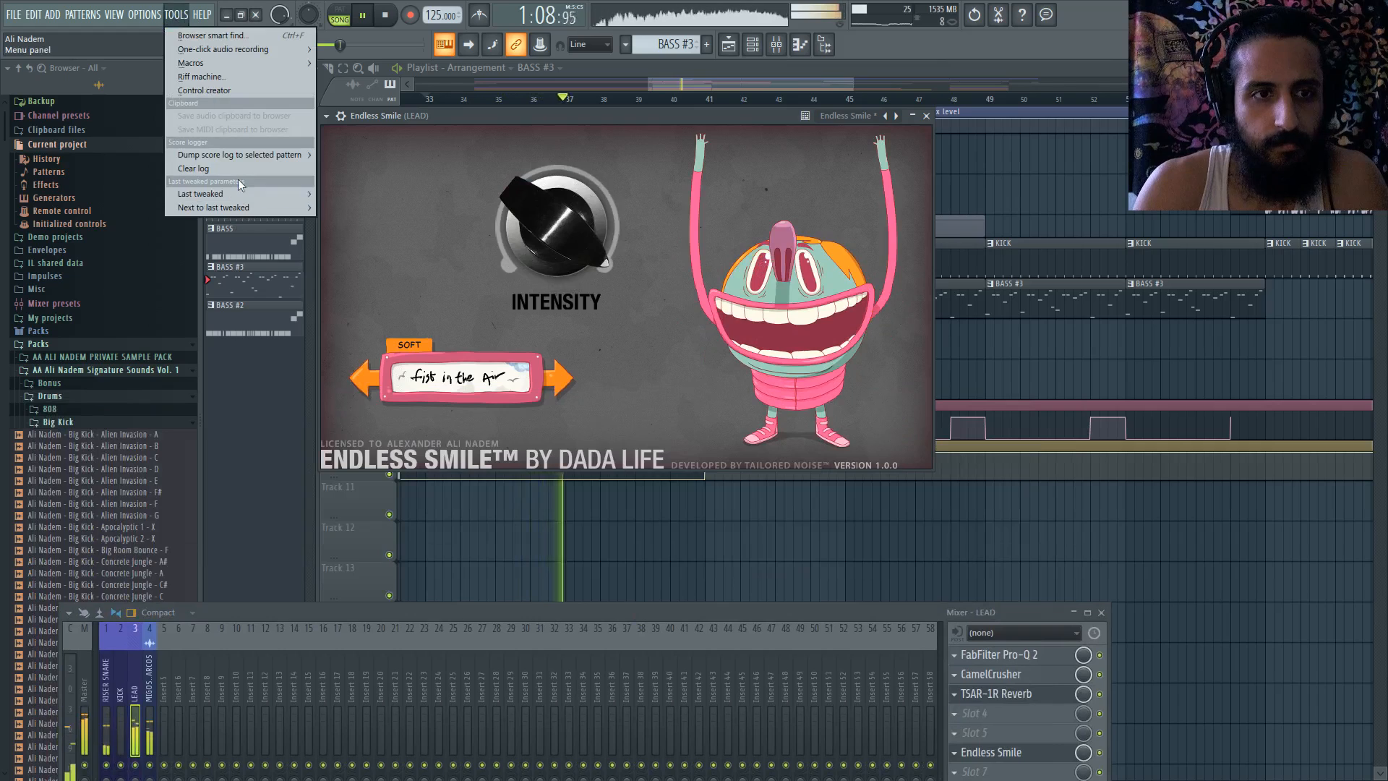
mouse_move(250, 194)
left_click(370, 277)
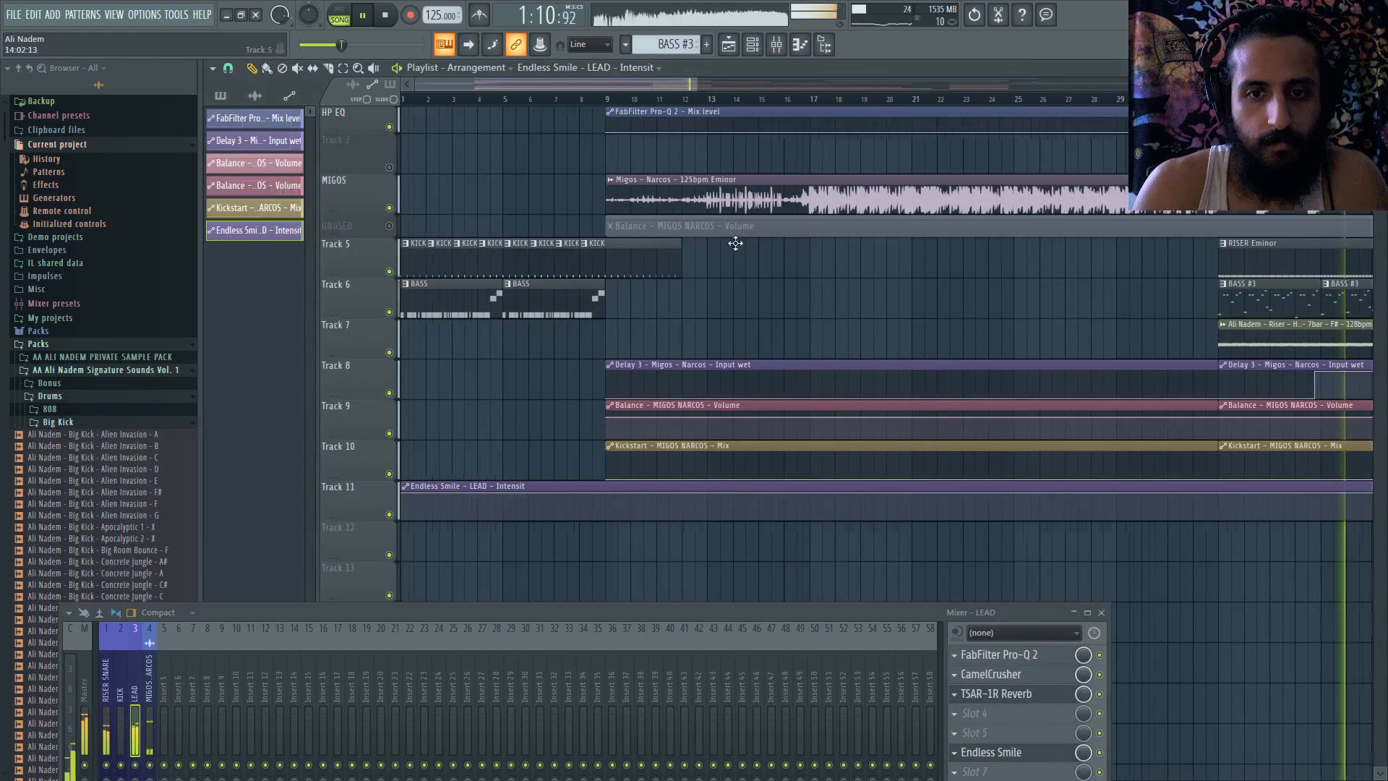
- Add points at bars 33 and 41 to the Endless Smile intensity automation, ramp it down to 0% at bar 41, and play it
scroll(753, 568, "up", 2)
right_click(627, 494)
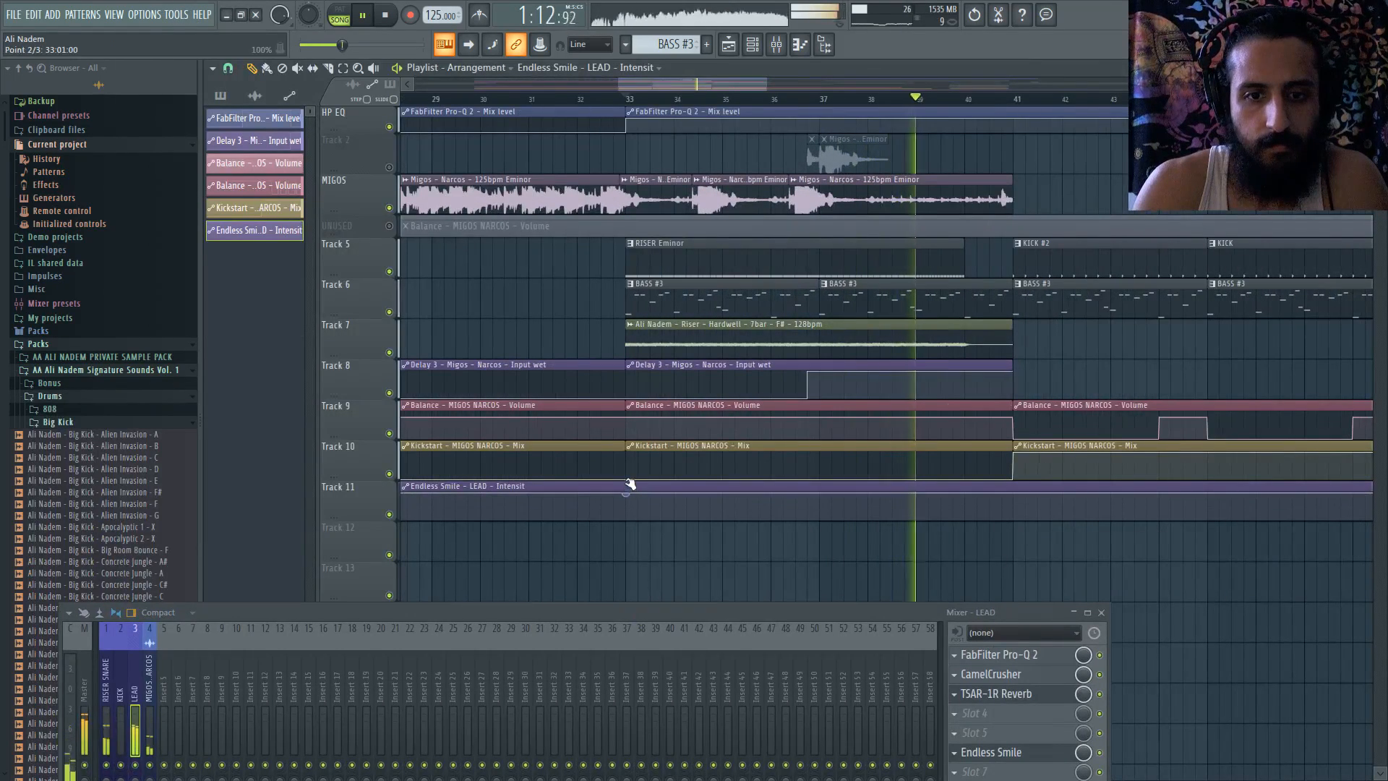
right_click(1015, 508)
scroll(1019, 522, "down", 4)
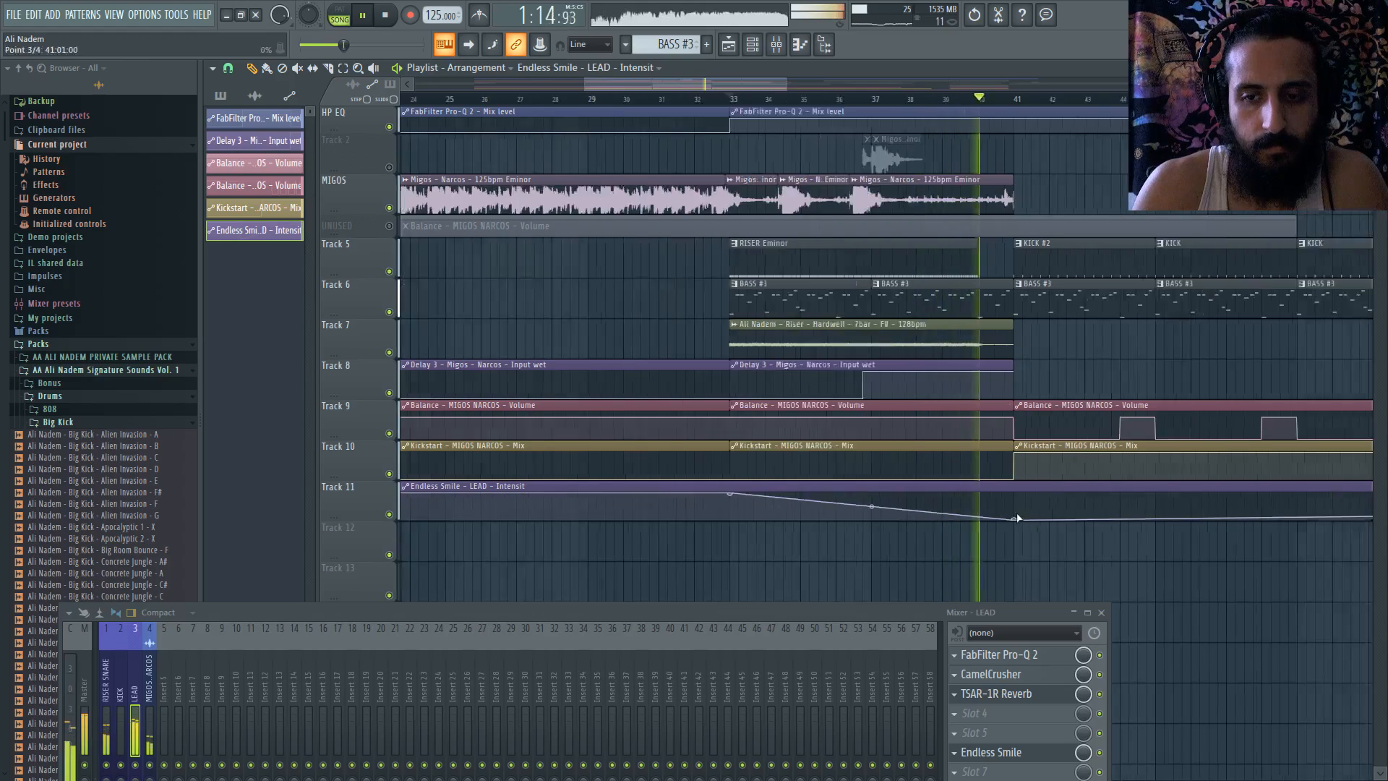
key("space")
key("space")
scroll(603, 475, "up", 5)
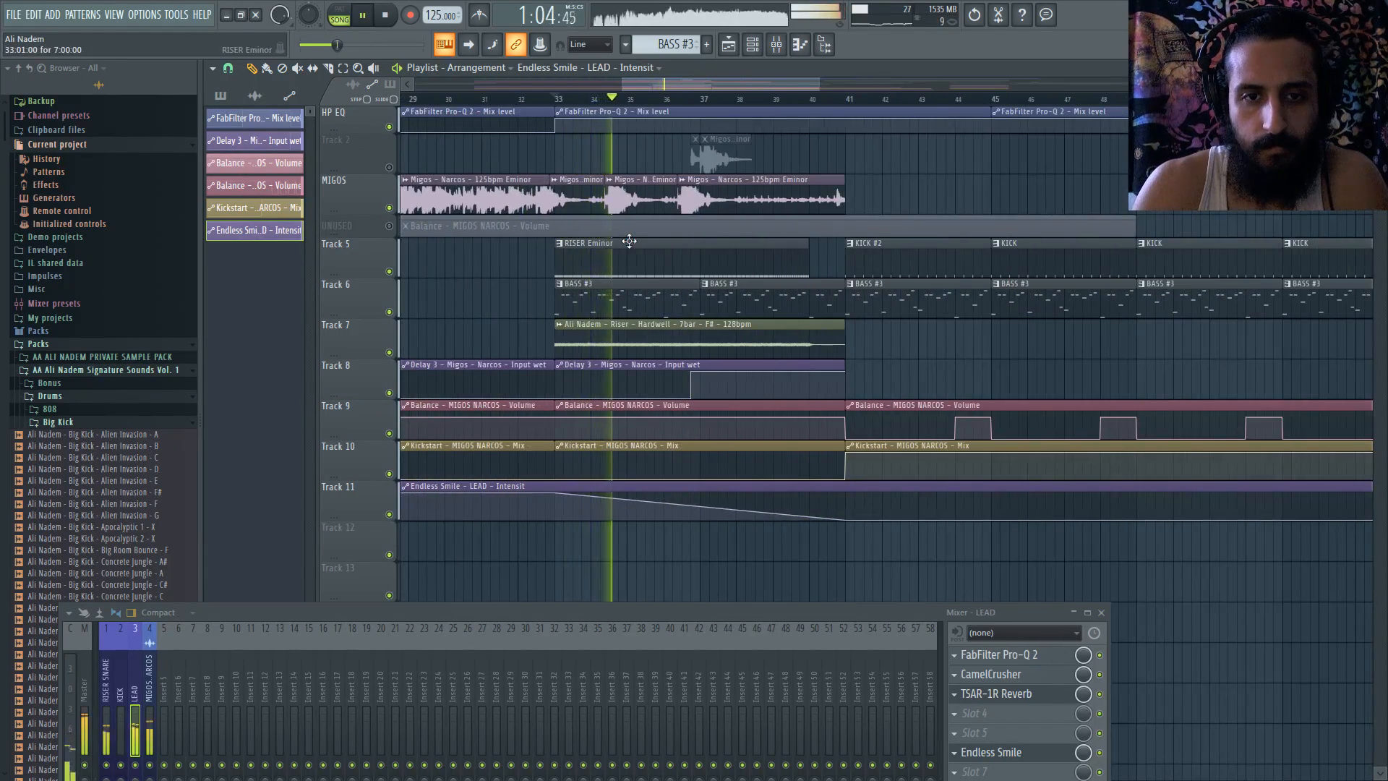
left_click(470, 99)
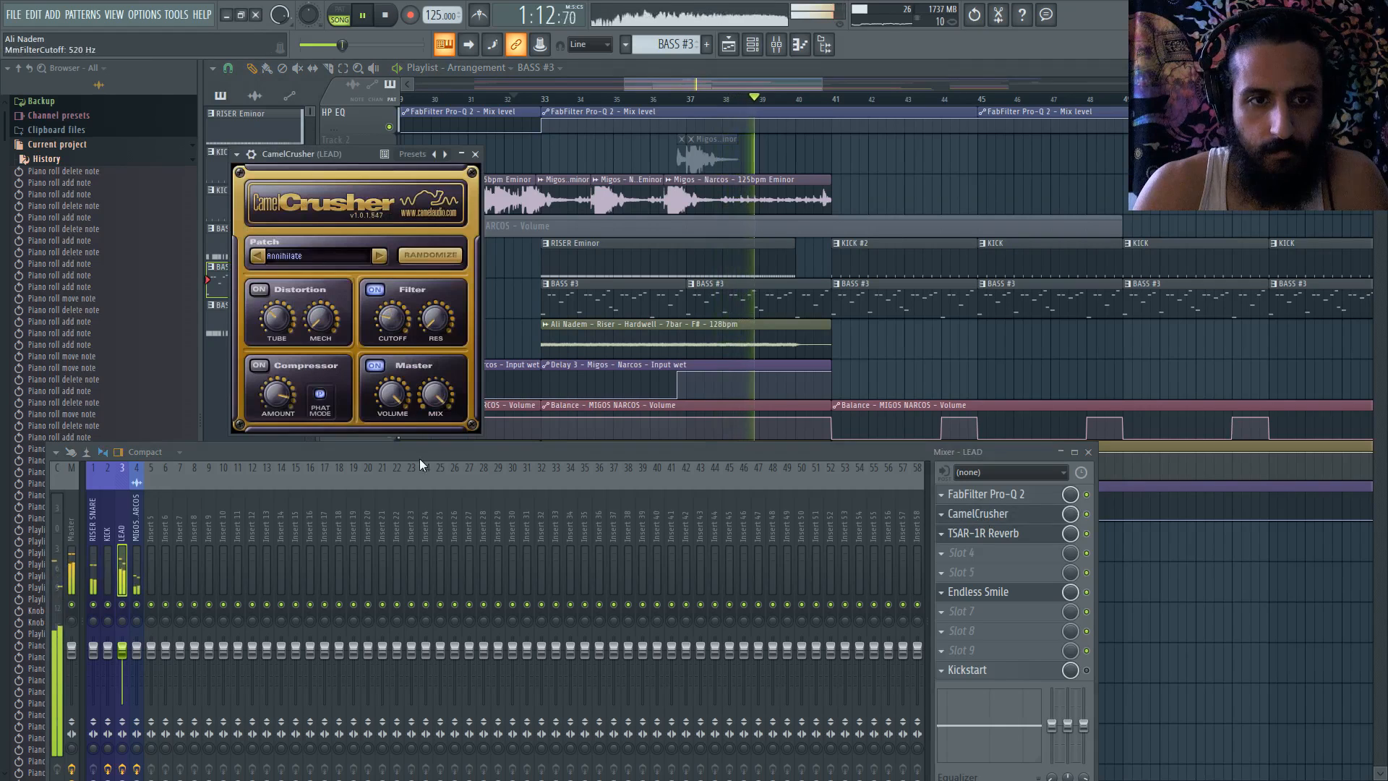
- Stop playback and create an automation clip for the filter cutoff of CamelCrusher on the LEAD track
key("space")
left_click(175, 14)
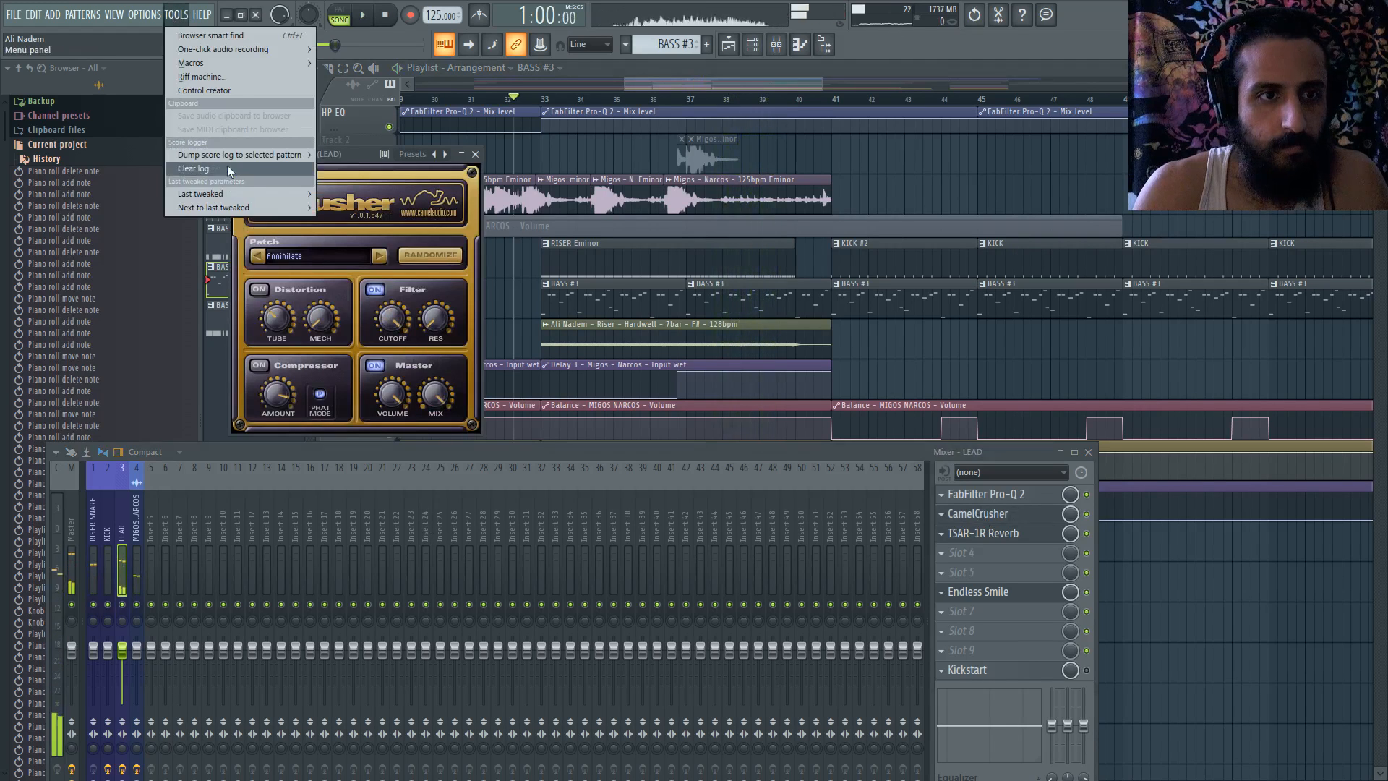
mouse_move(246, 195)
left_click(370, 277)
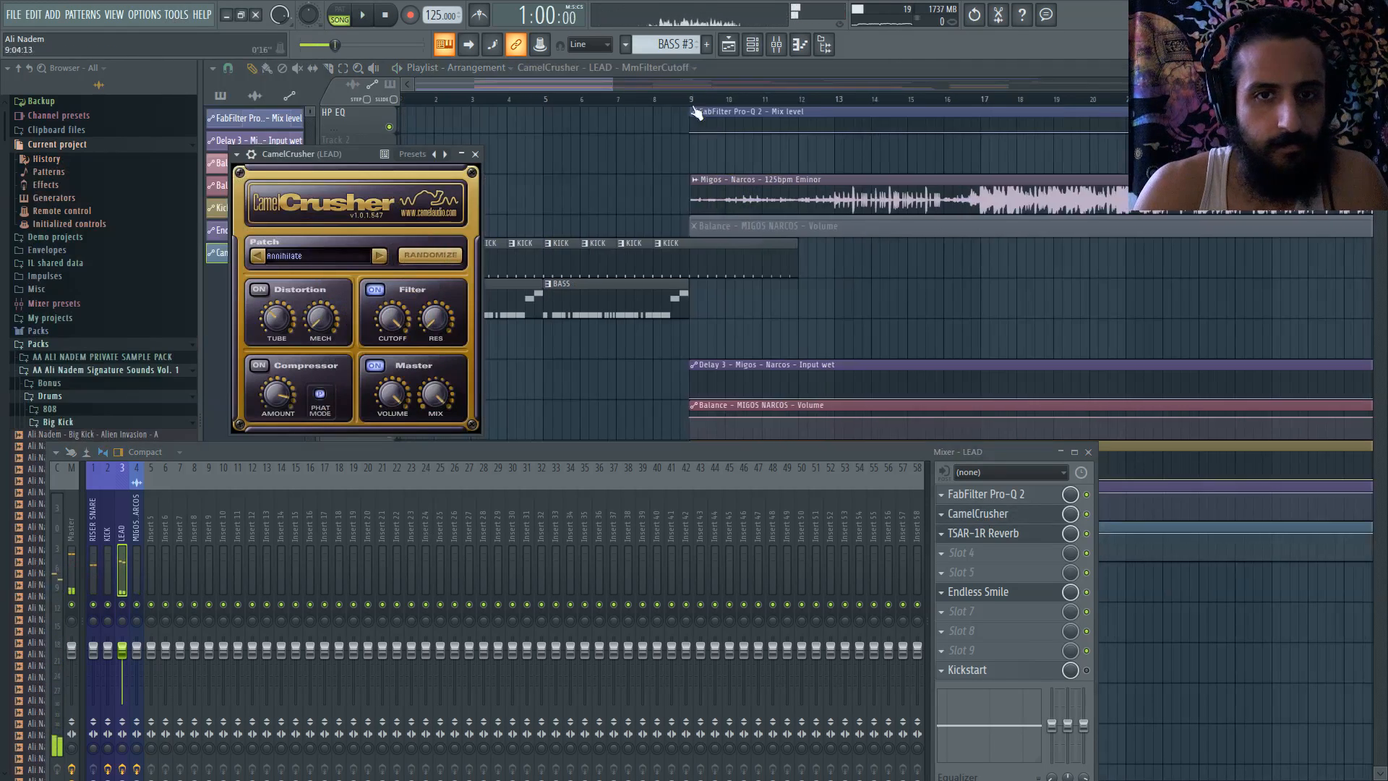
- Add a point at bar 33 to the CamelCrusher cutoff automation on Track 12 and set it to about 37%
left_click(697, 69)
left_click(705, 74)
scroll(766, 170, "down", 3)
scroll(882, 231, "down", 4)
key("space")
scroll(1077, 267, "up", 4)
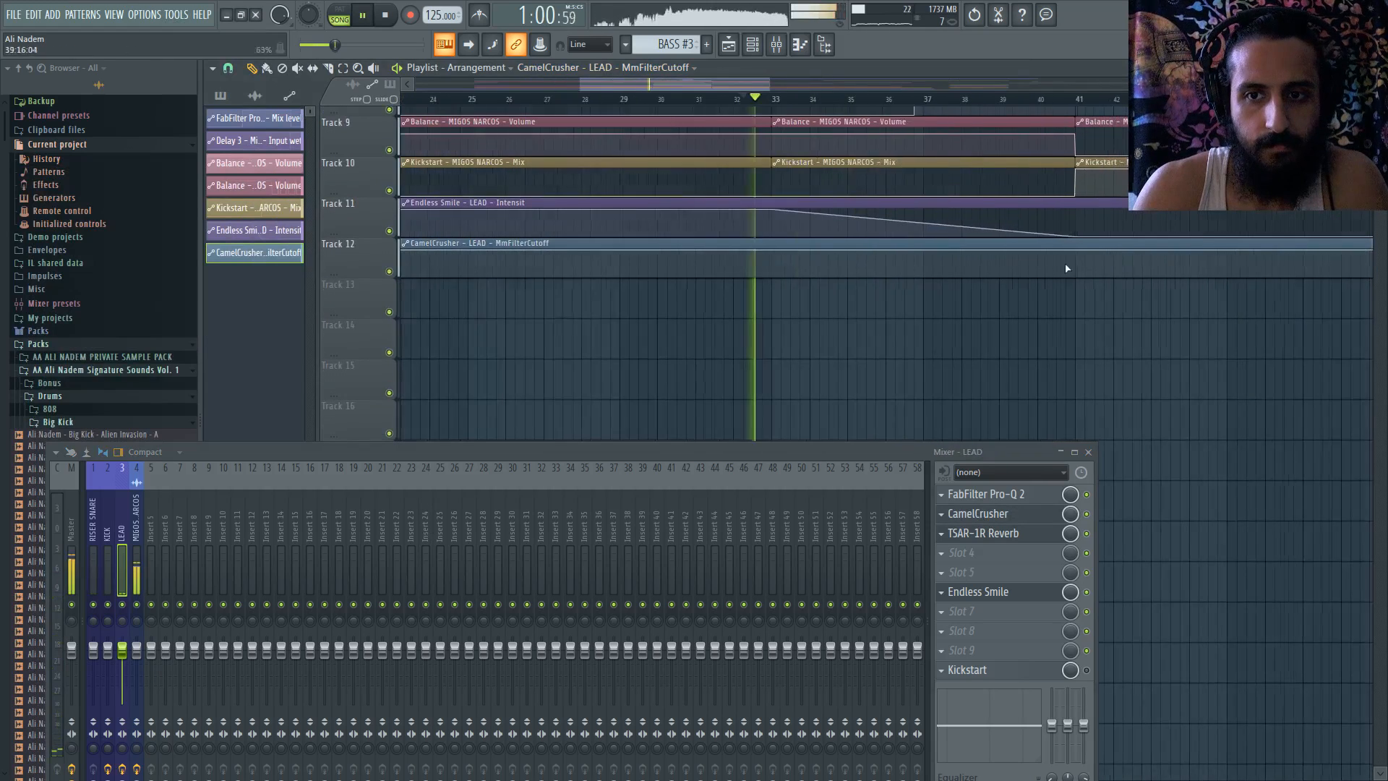
right_click(719, 276)
left_click_drag(720, 276, 719, 268)
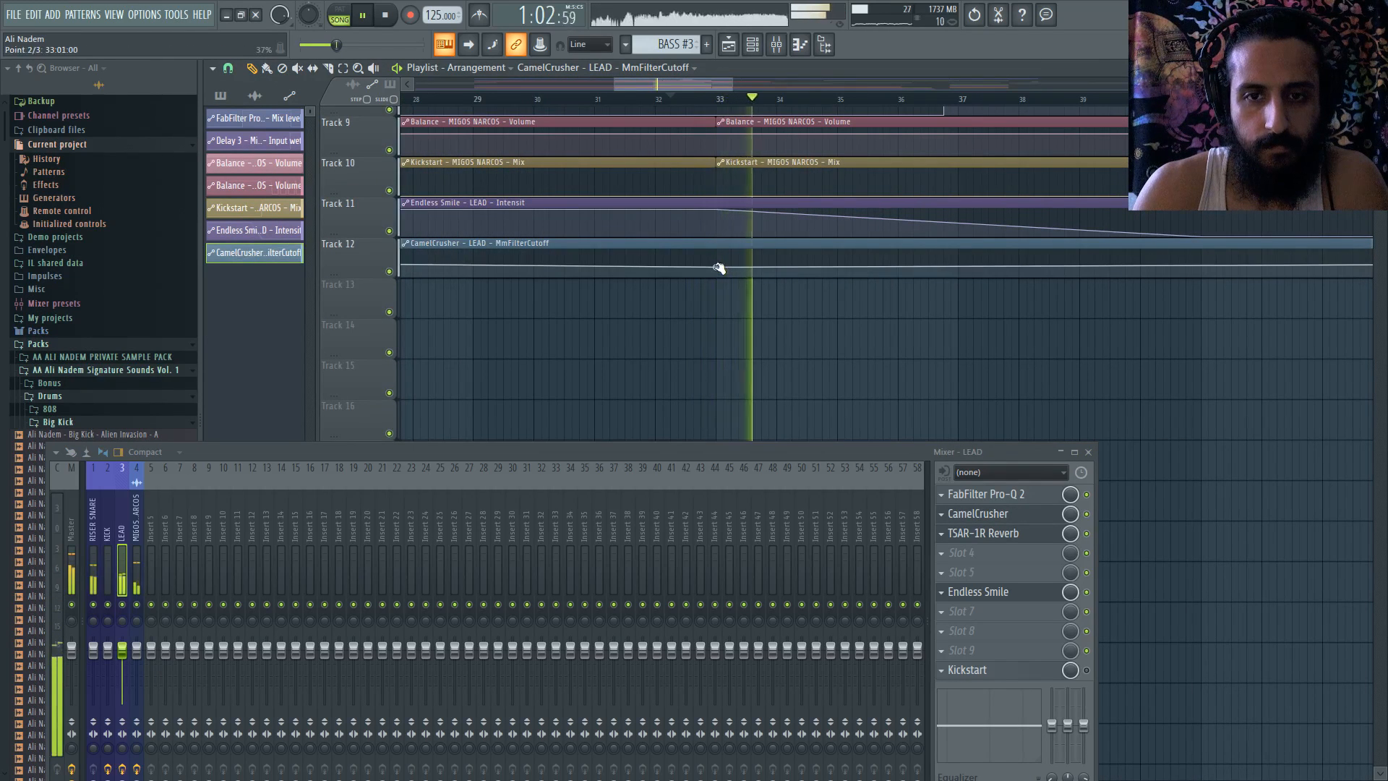
- Solo the MIGOS NARCOS mixer track, listen to it from bar 33, and move the mixer clear of the automation tracks
scroll(1156, 289, "down", 1)
scroll(1148, 307, "up", 5)
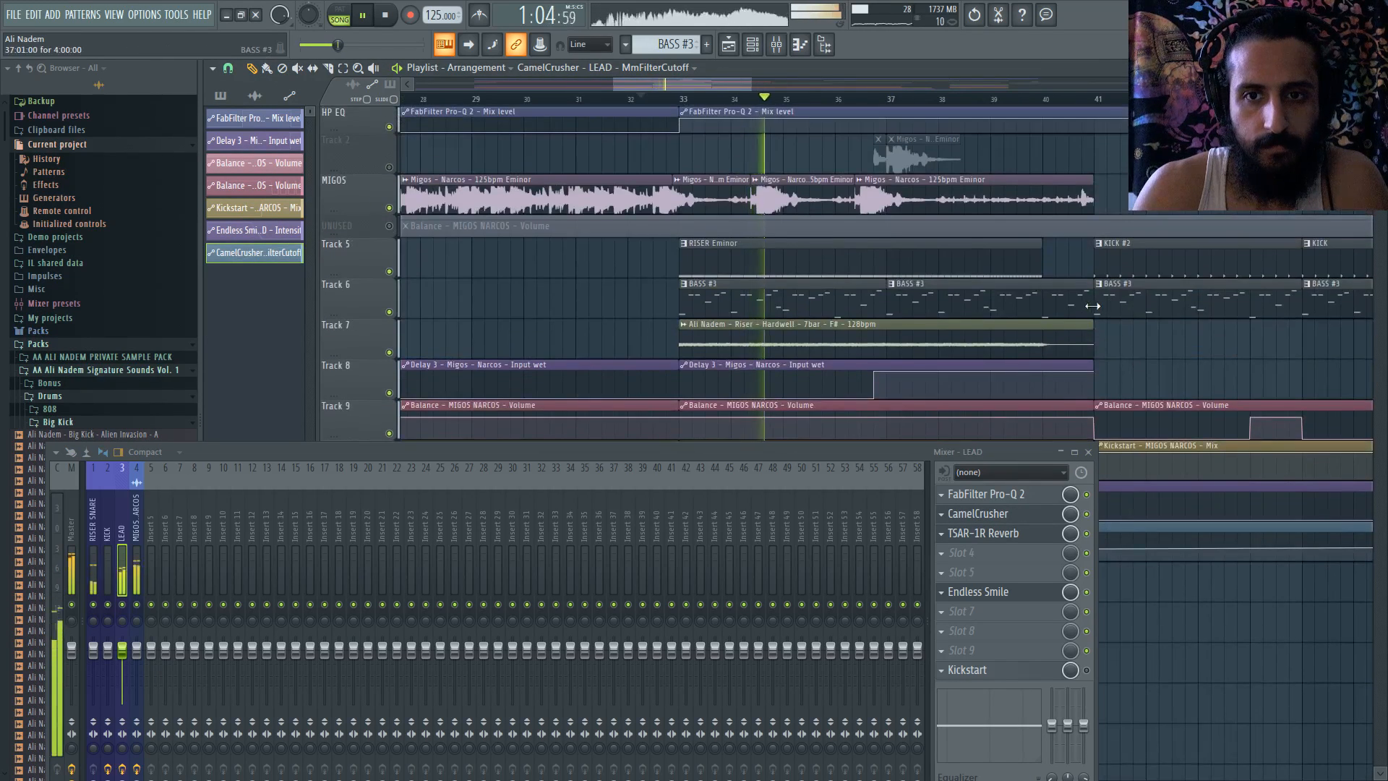
scroll(1131, 298, "up", 3)
scroll(840, 282, "down", 1)
scroll(839, 283, "down", 1)
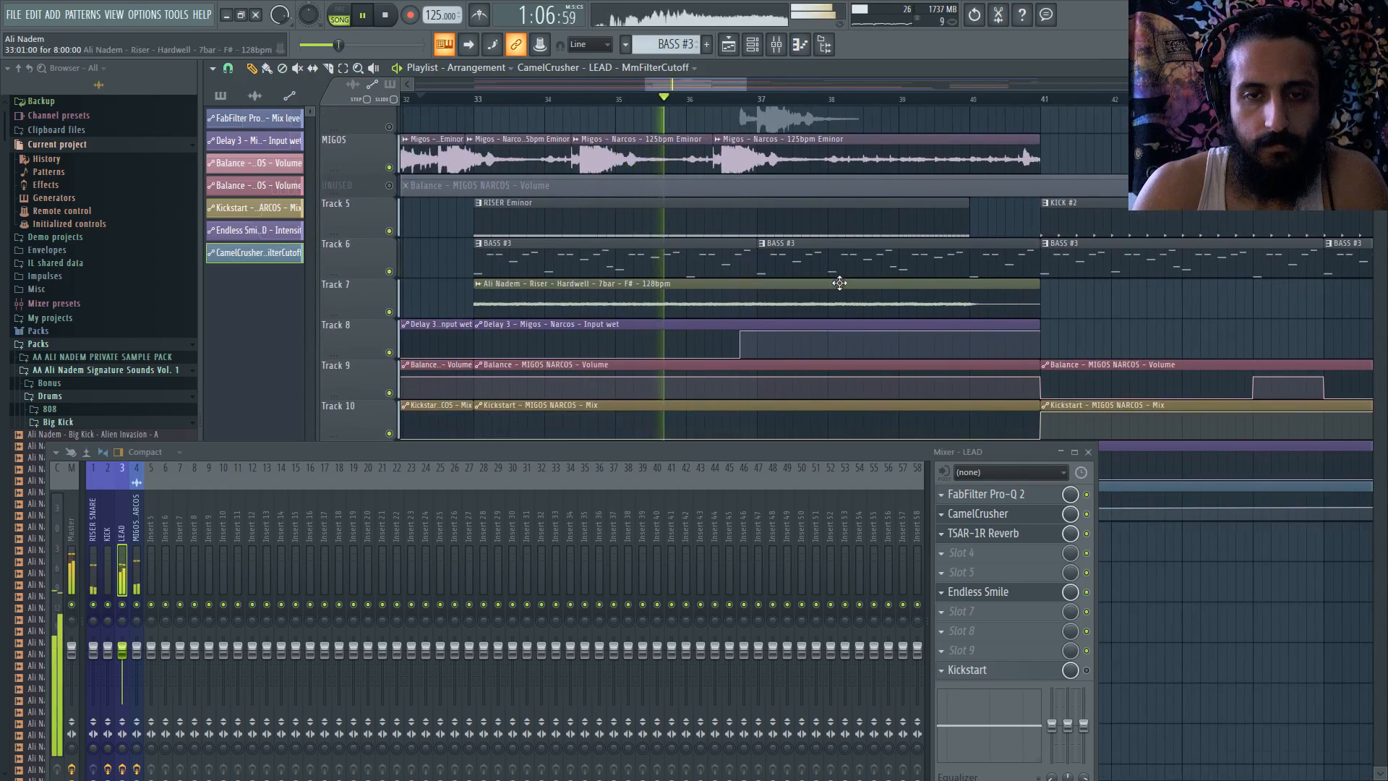
left_click(136, 516)
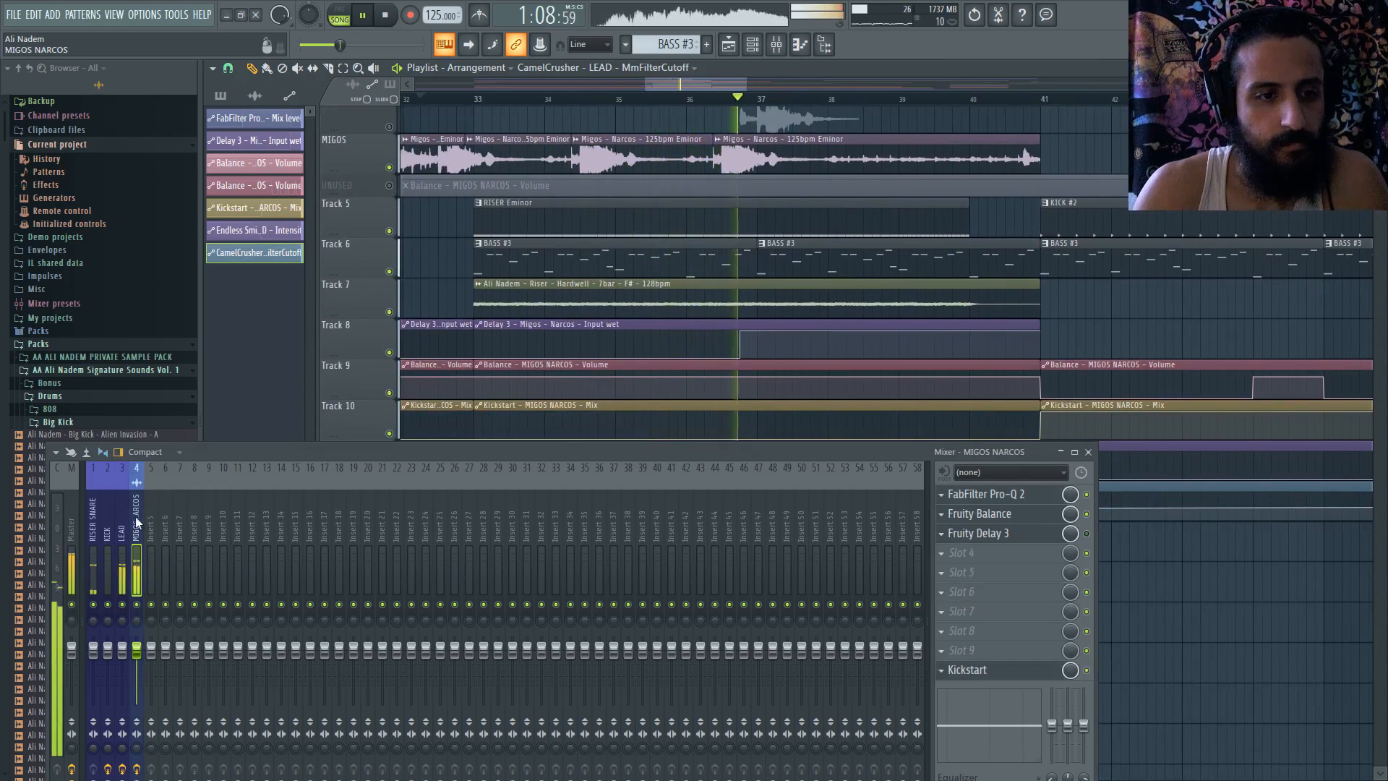
right_click(138, 604)
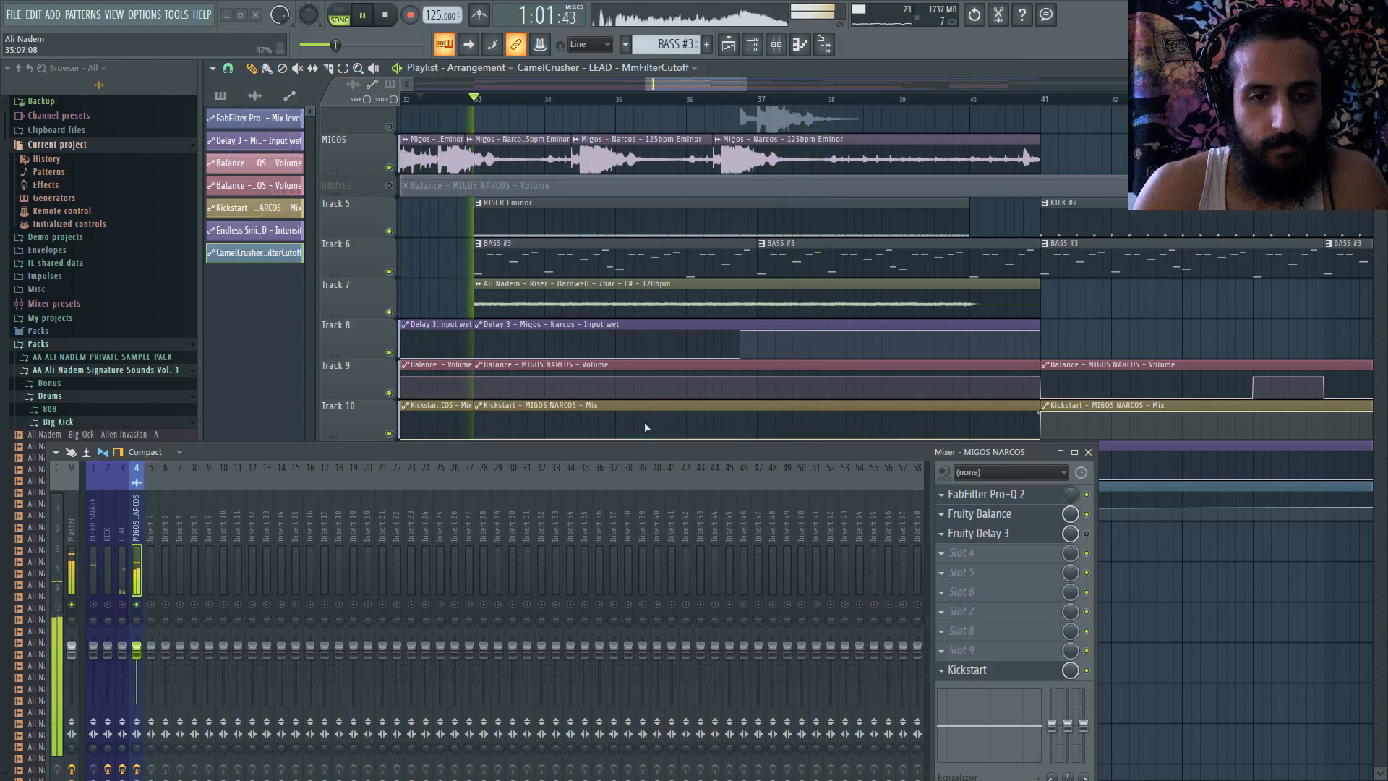
left_click_drag(638, 448, 641, 515)
key("space")
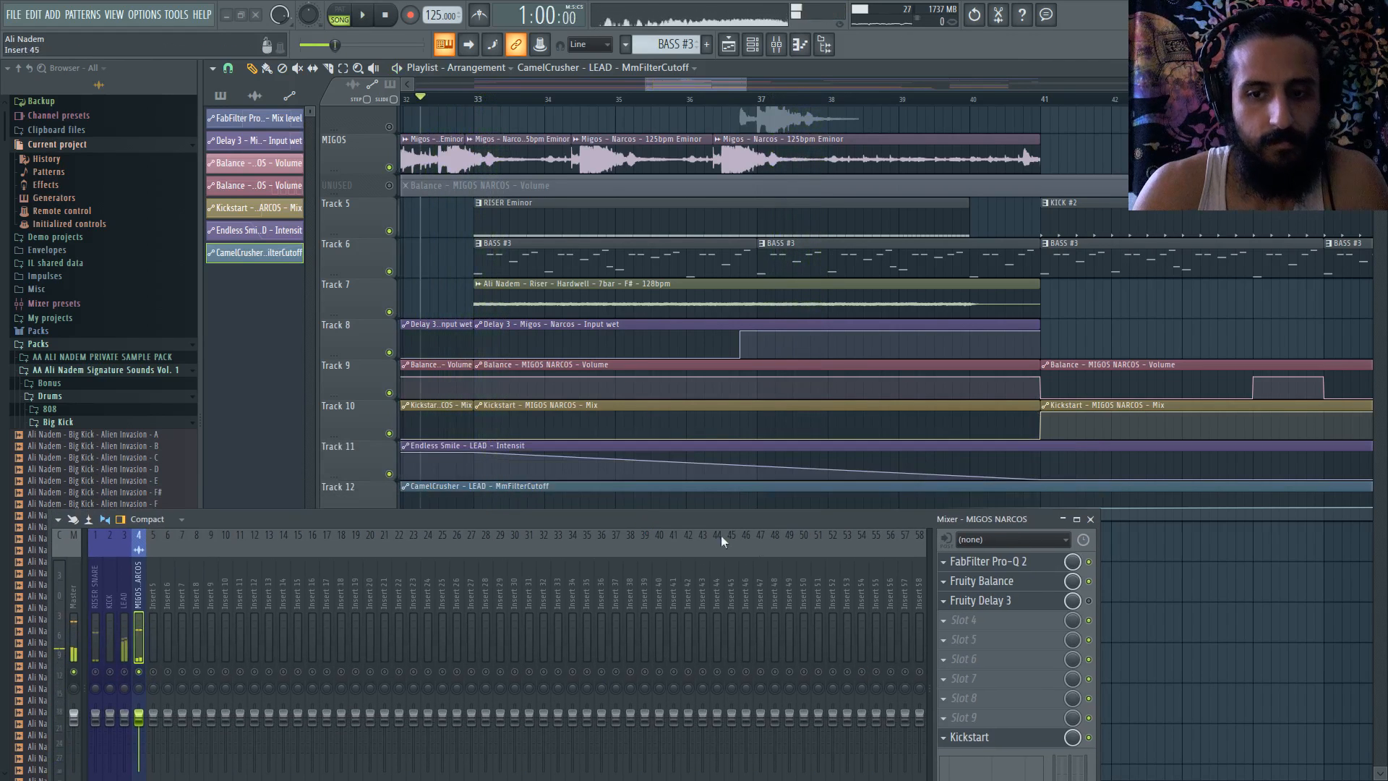
- Set up a VOCODEX mixer track fed by MIGOS NARCOS and load Vocodex into its third effect slot
left_click(944, 640)
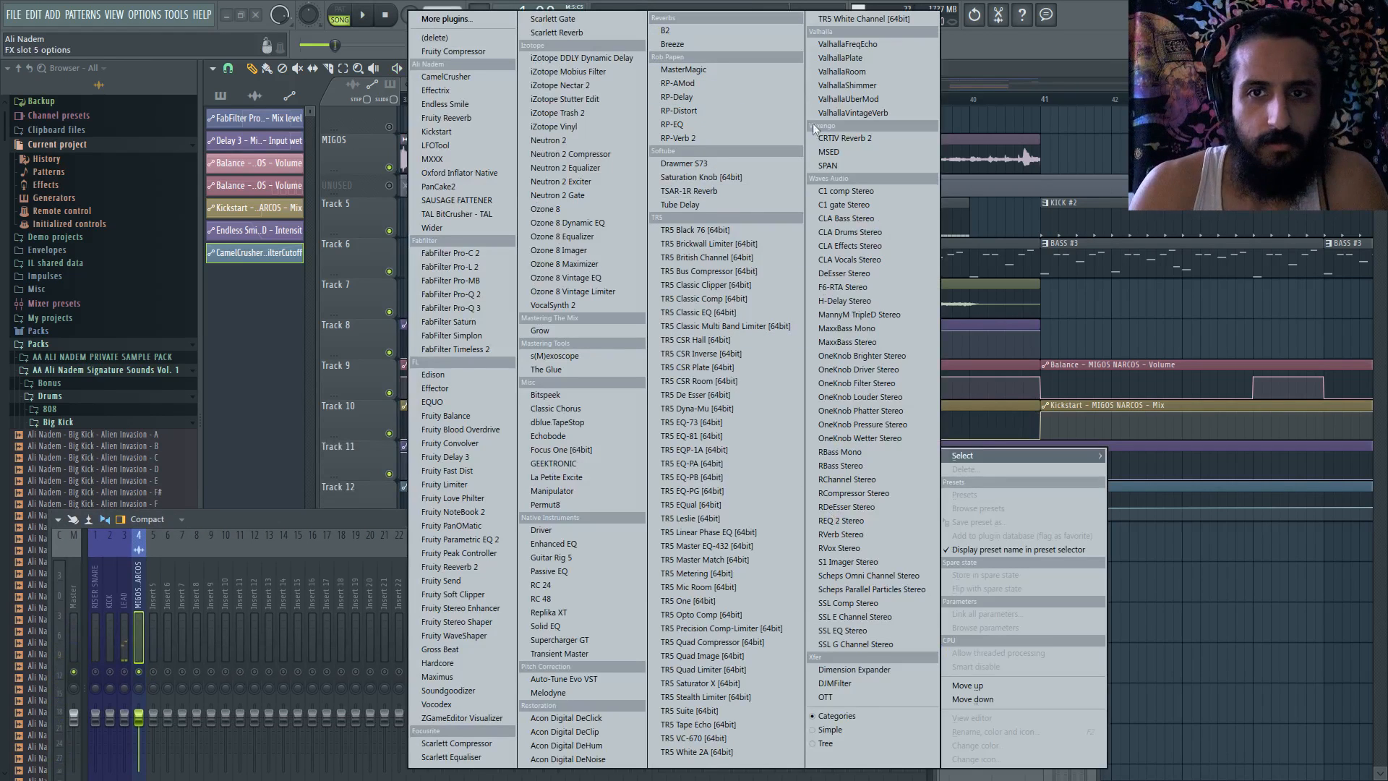
key("v")
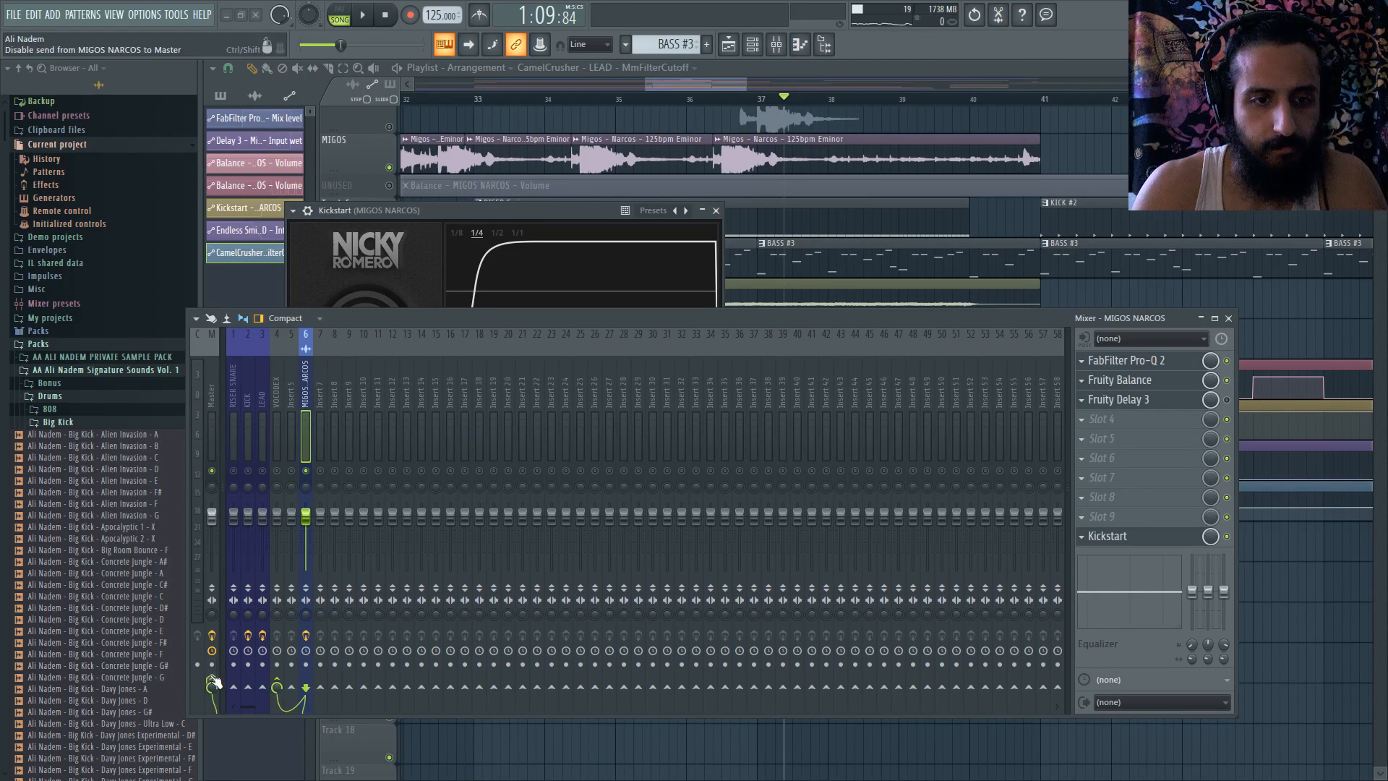
key("Left")
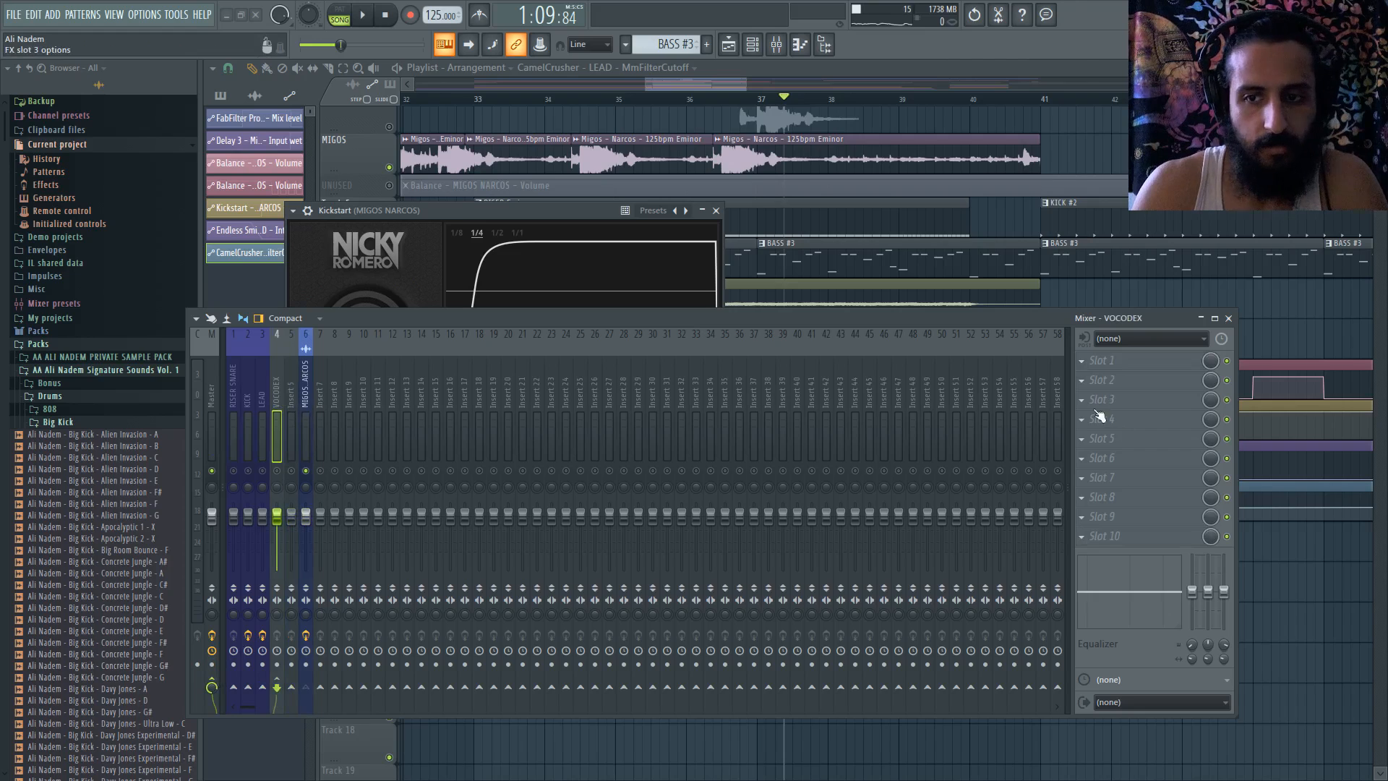
left_click(1099, 417)
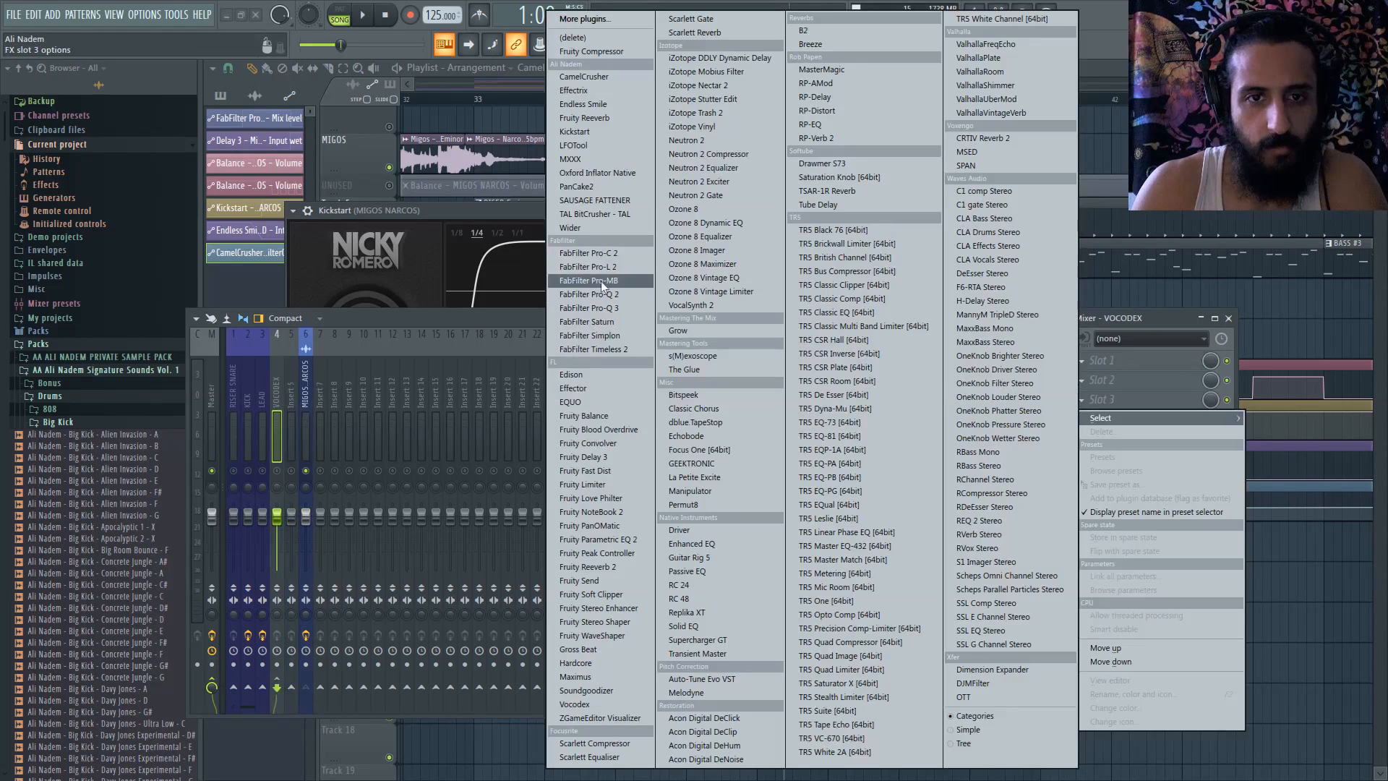
left_click(625, 710)
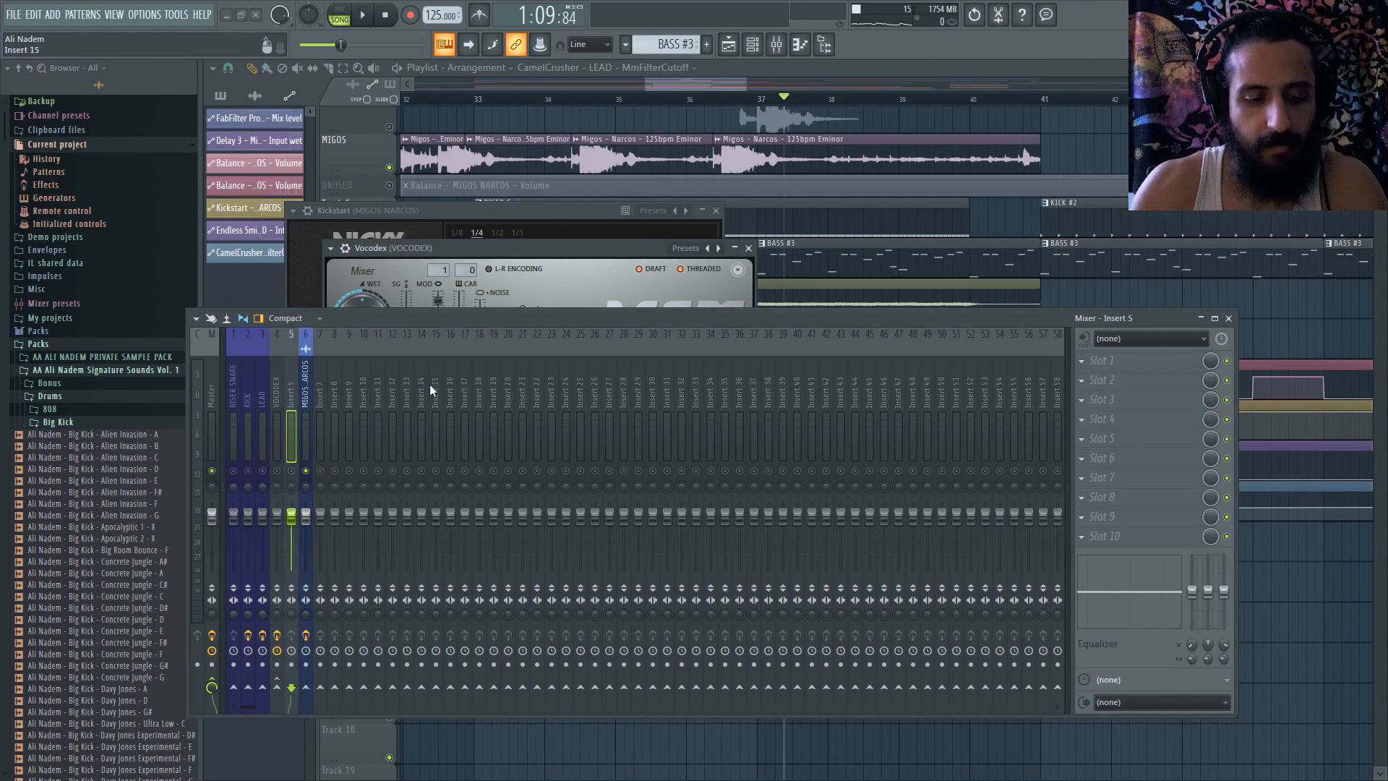
- Rename mixer track Insert 5 as CARRIER
key("F2")
type("CARRIER")
key("Return")
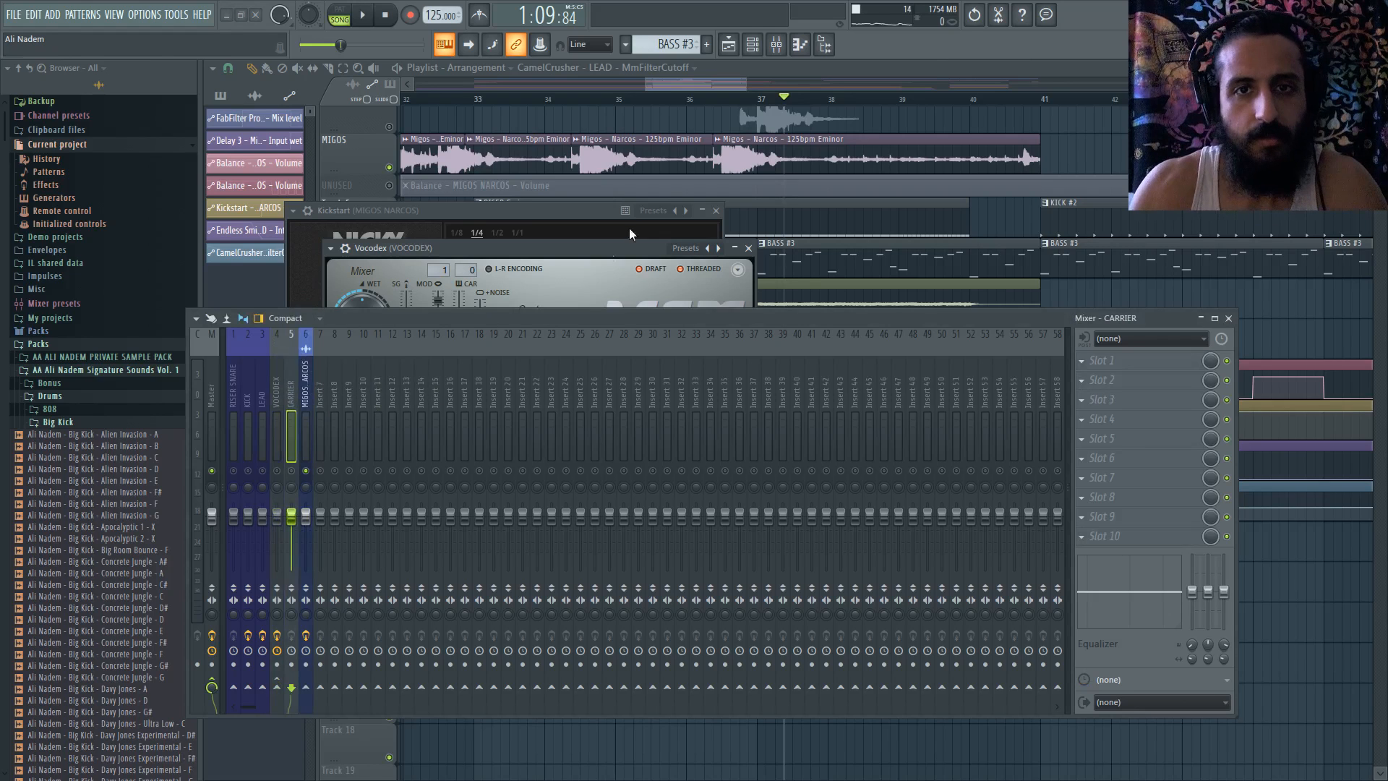
- Create a new pattern named VOCODER and place it on Track 13 from bar 33 to bar 41
left_click(706, 44)
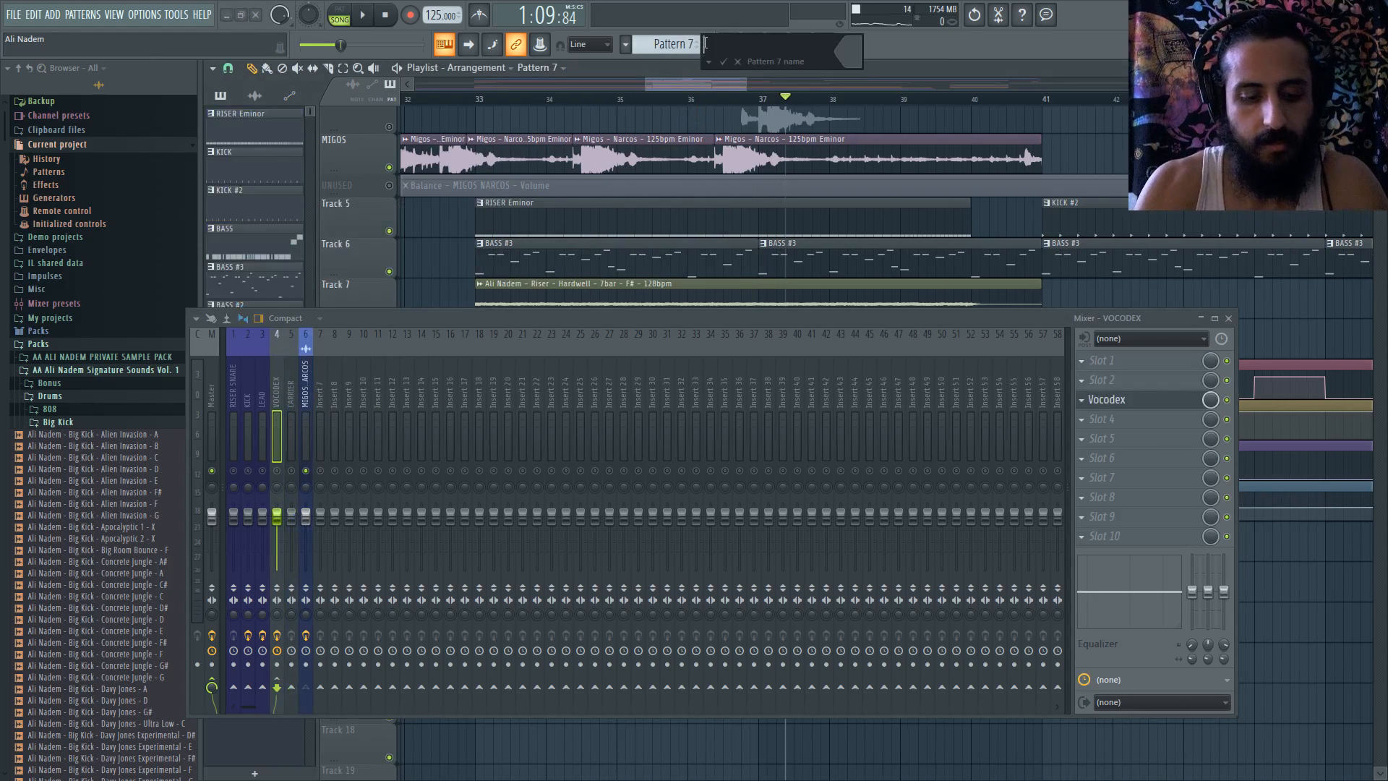
type("VOCODER")
key("Return")
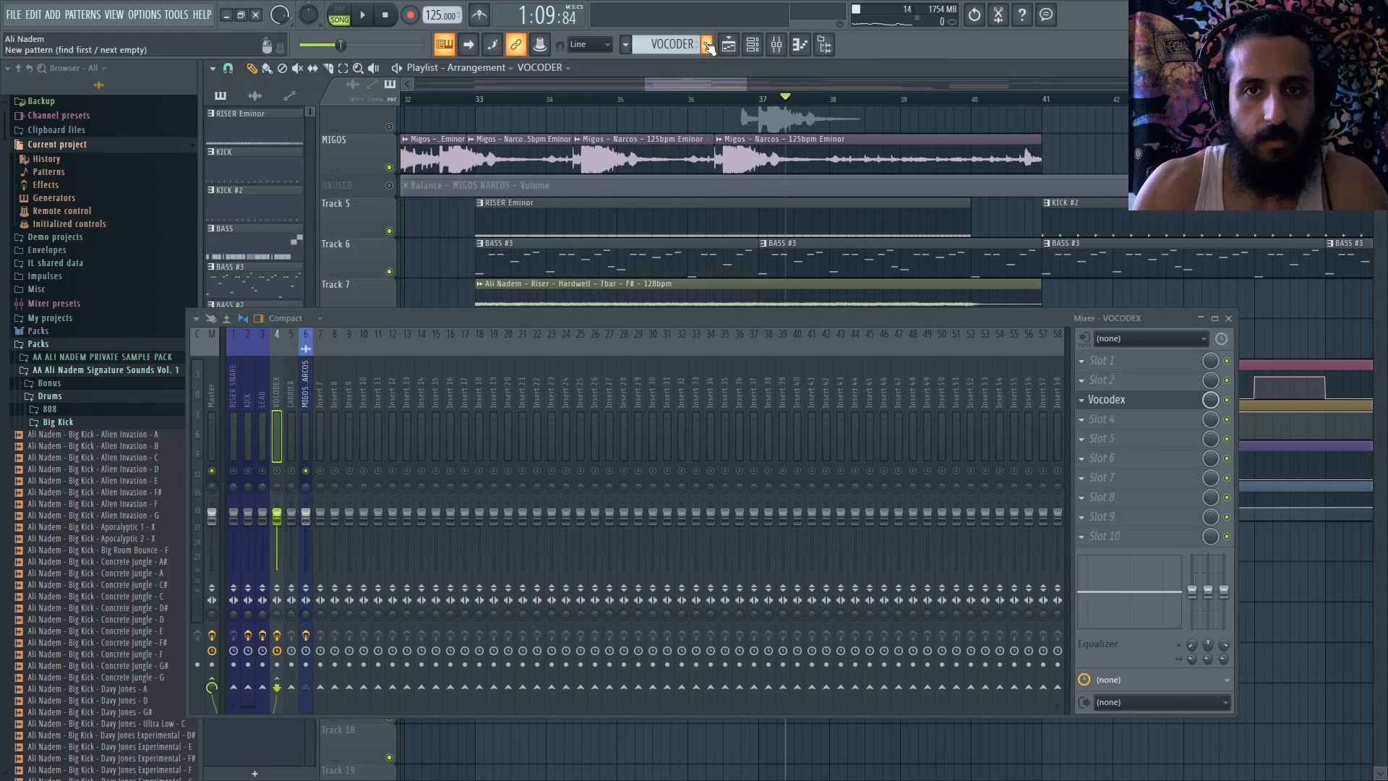
left_click(1228, 319)
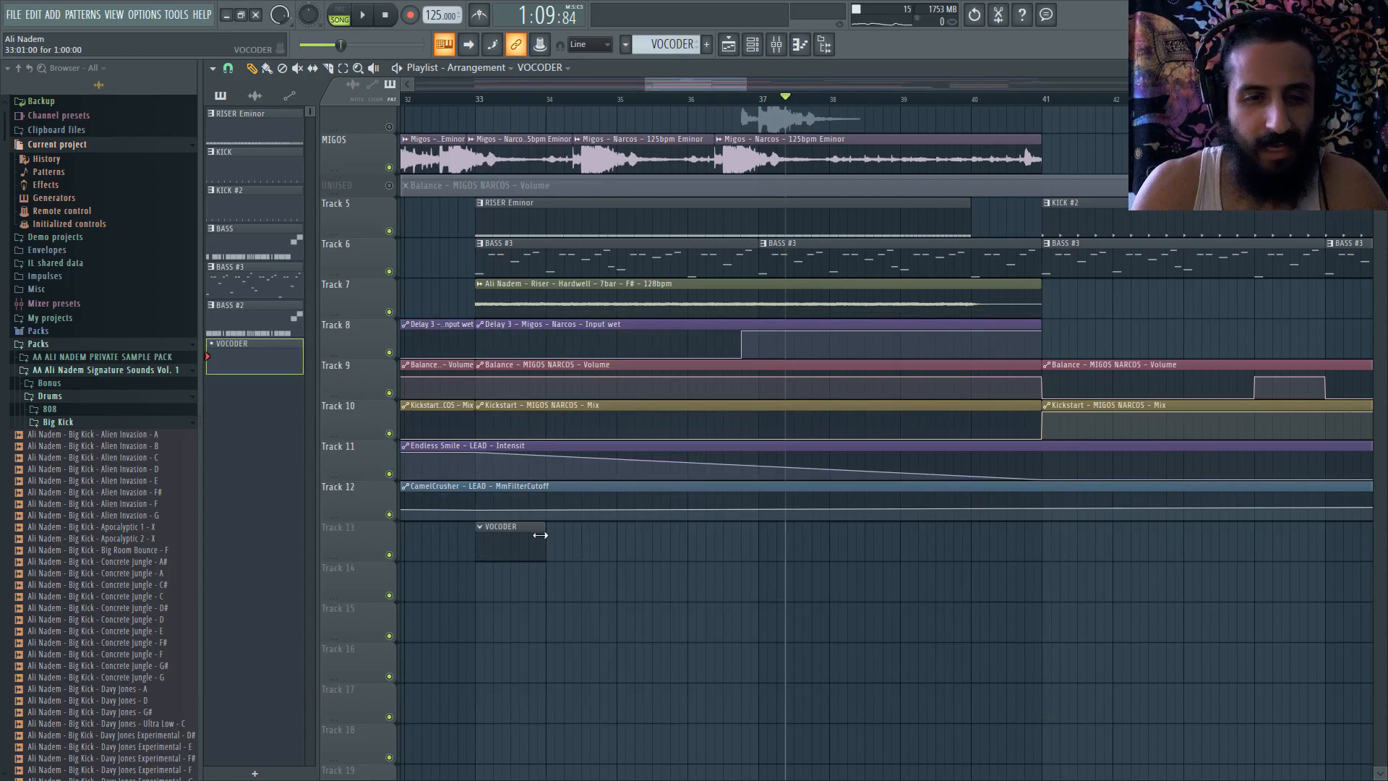
left_click_drag(621, 533, 990, 579)
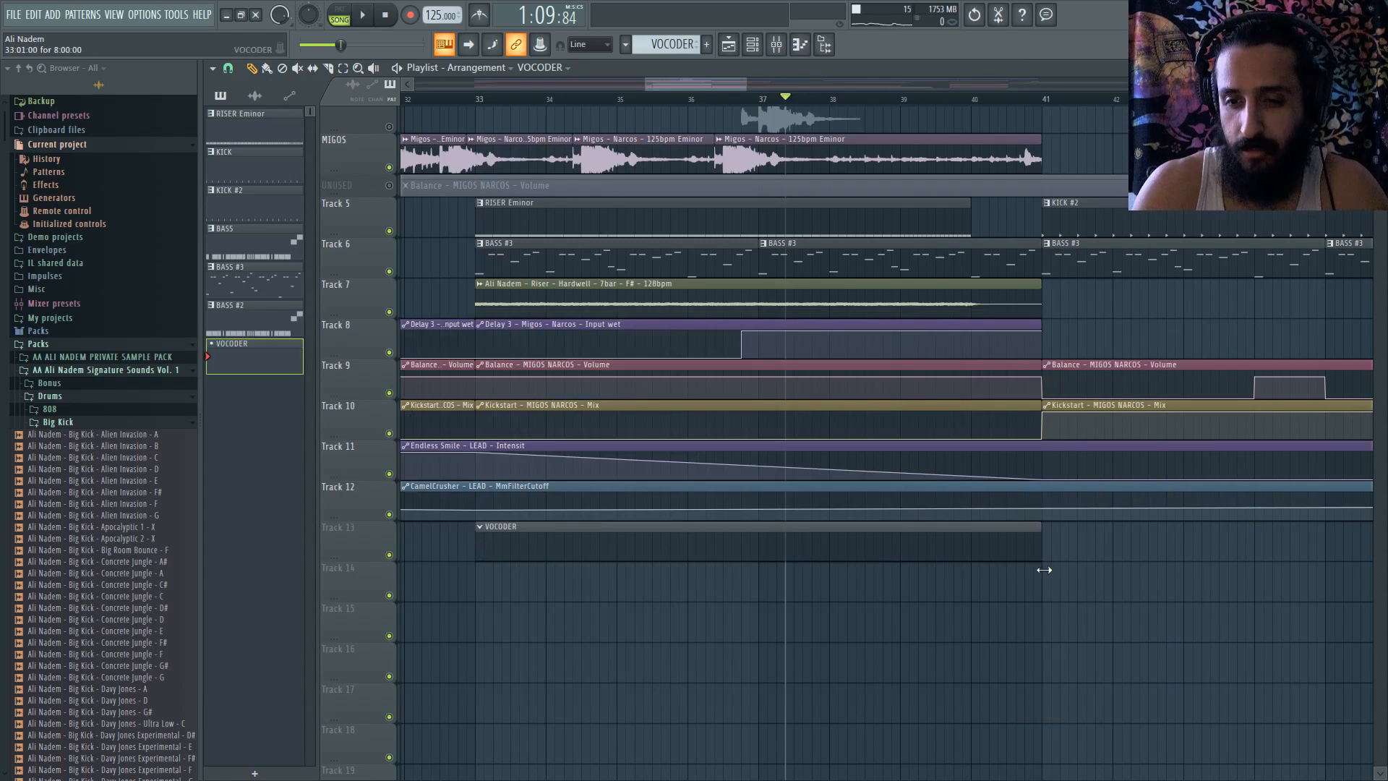
- Add a second Massive instrument for the VOCODER pattern and start it from a new, untitled sound
left_click(759, 43)
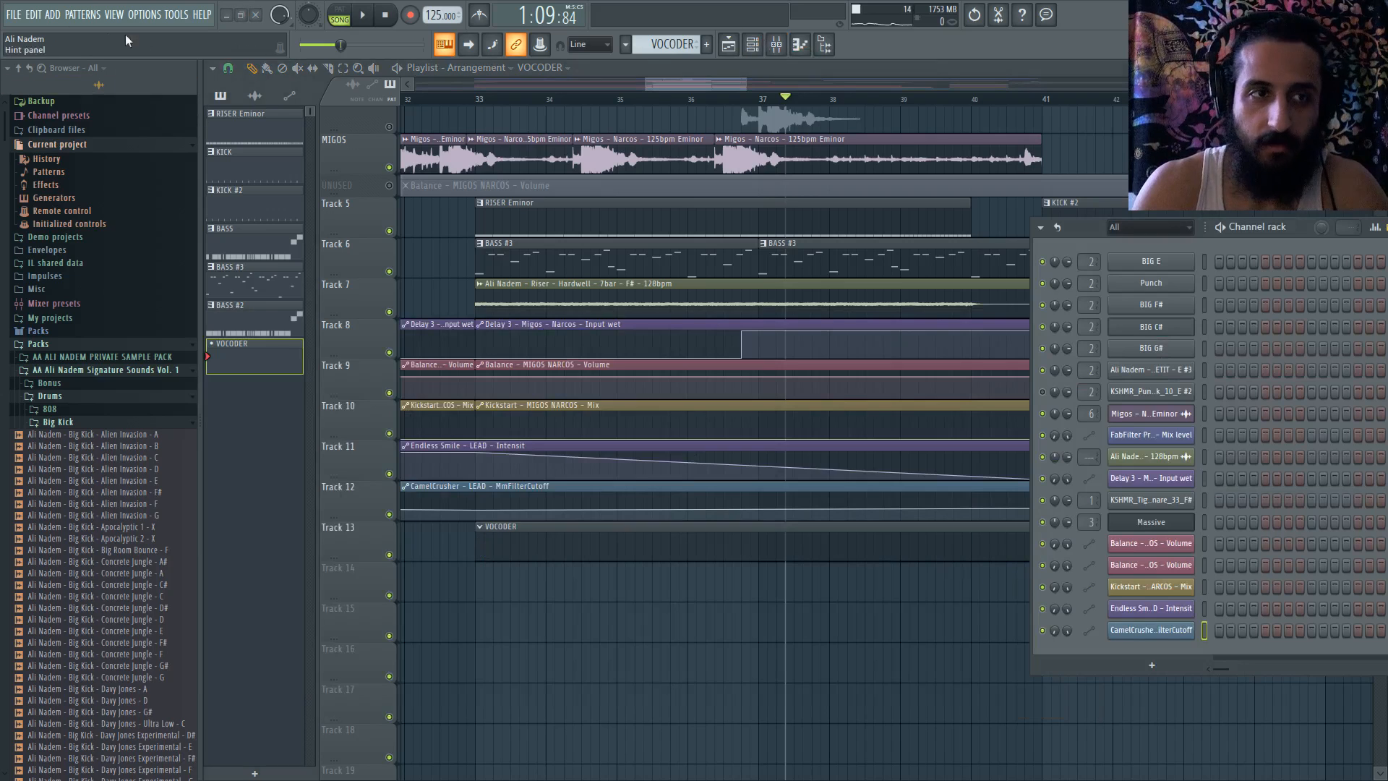
left_click(52, 14)
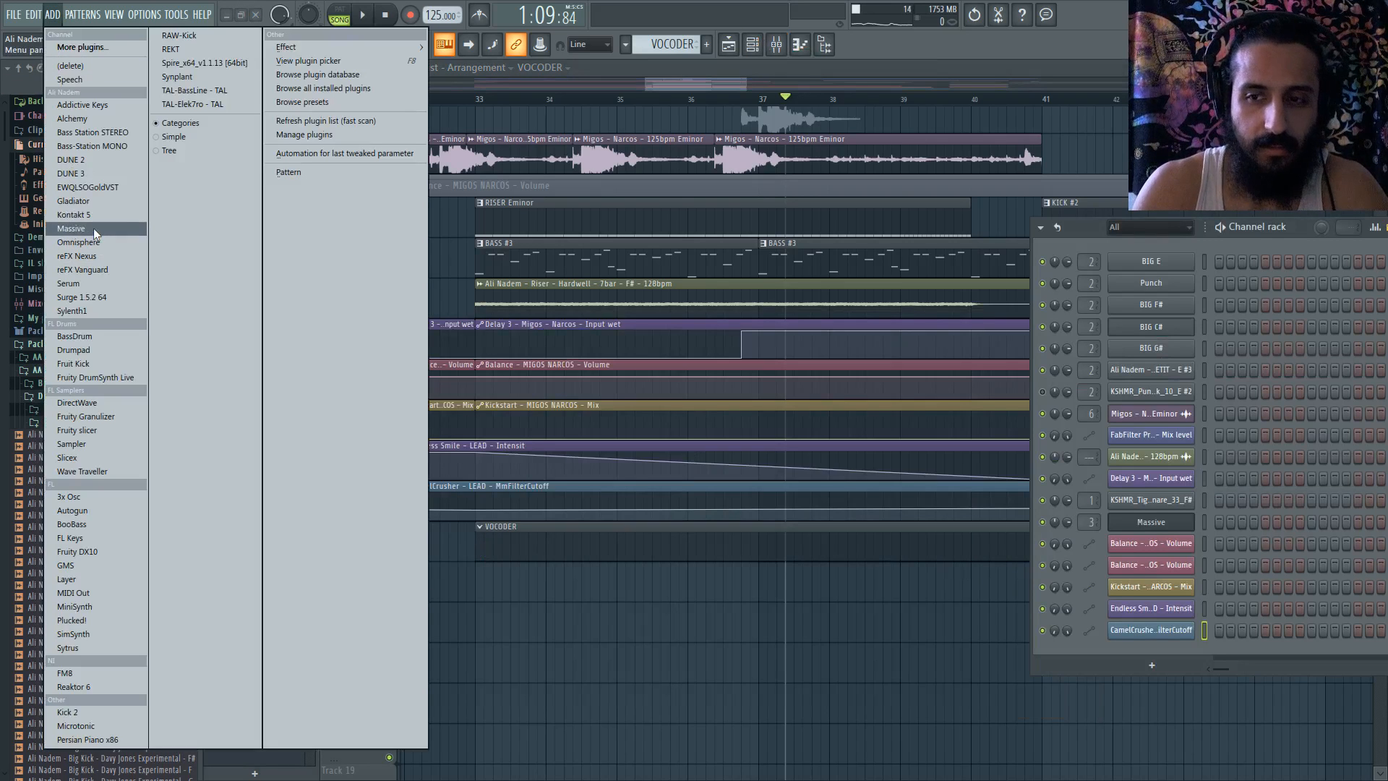
left_click(70, 229)
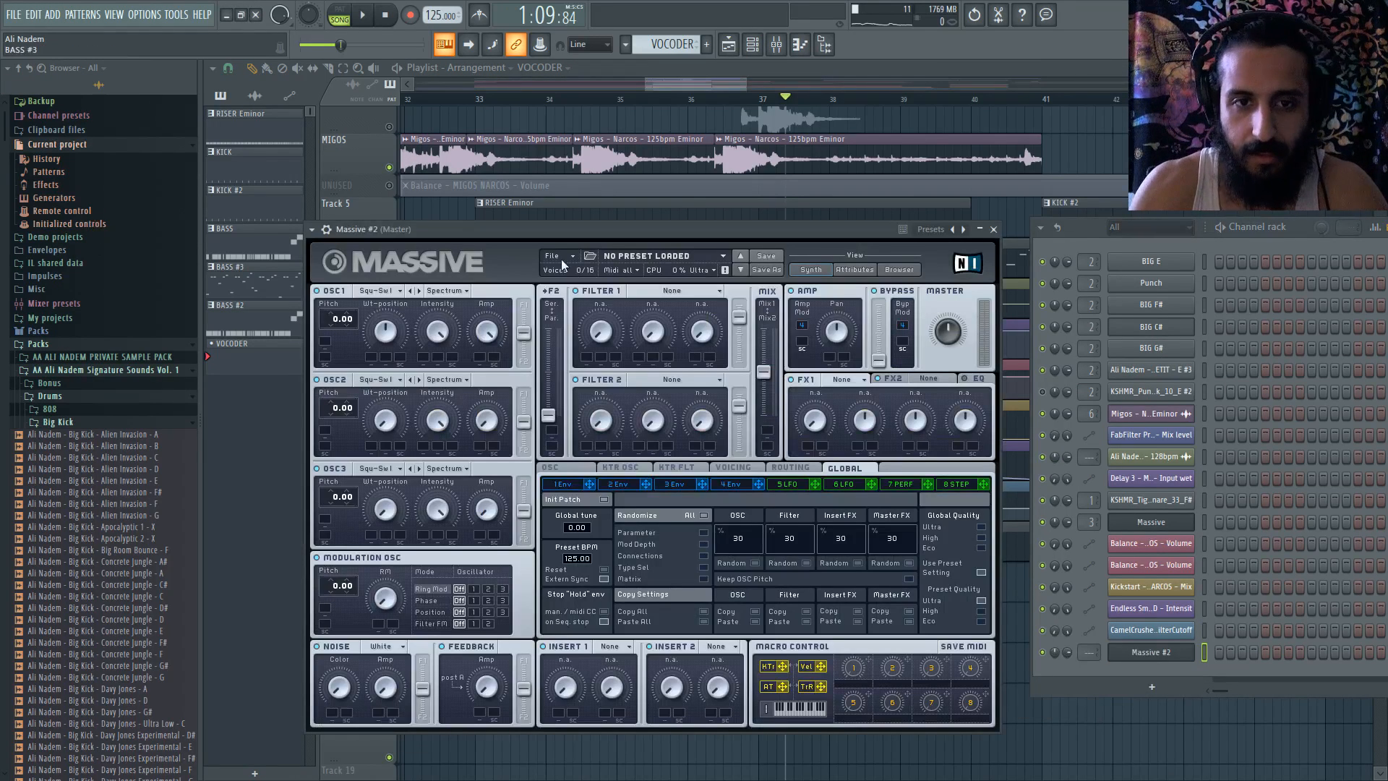
left_click(560, 258)
left_click(564, 258)
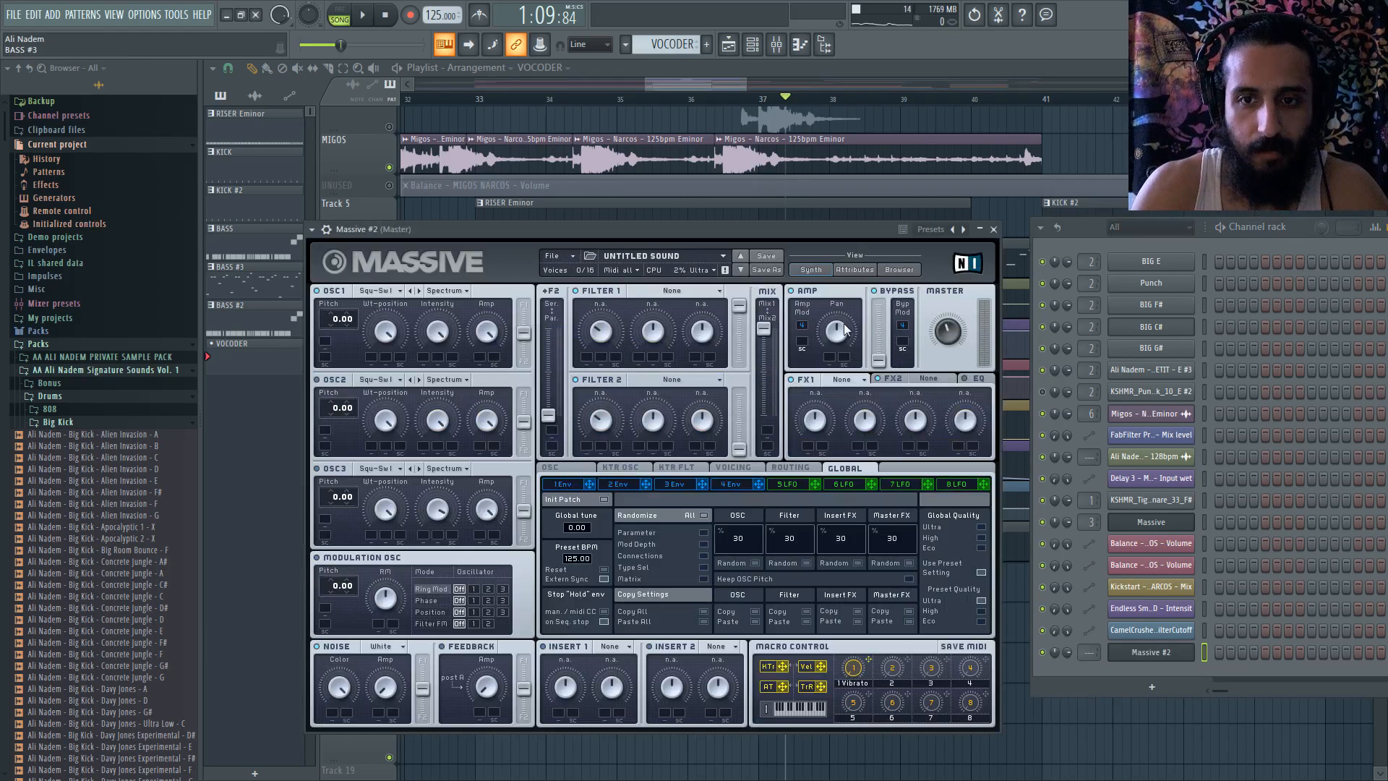
- Draw four consecutive notes of about one bar each, E4, F#4, G#4 and C#4, in the Massive #2 piano roll
right_click(1127, 654)
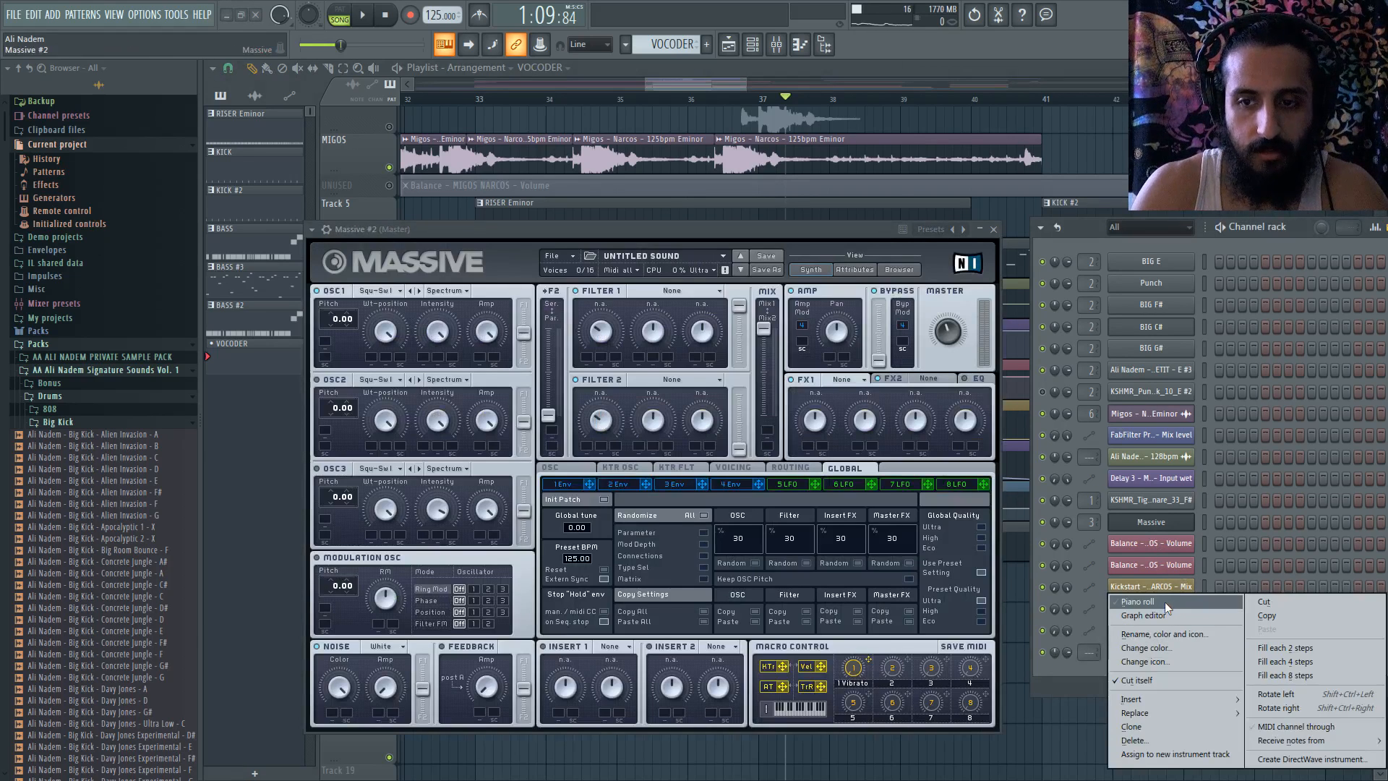
left_click(1164, 601)
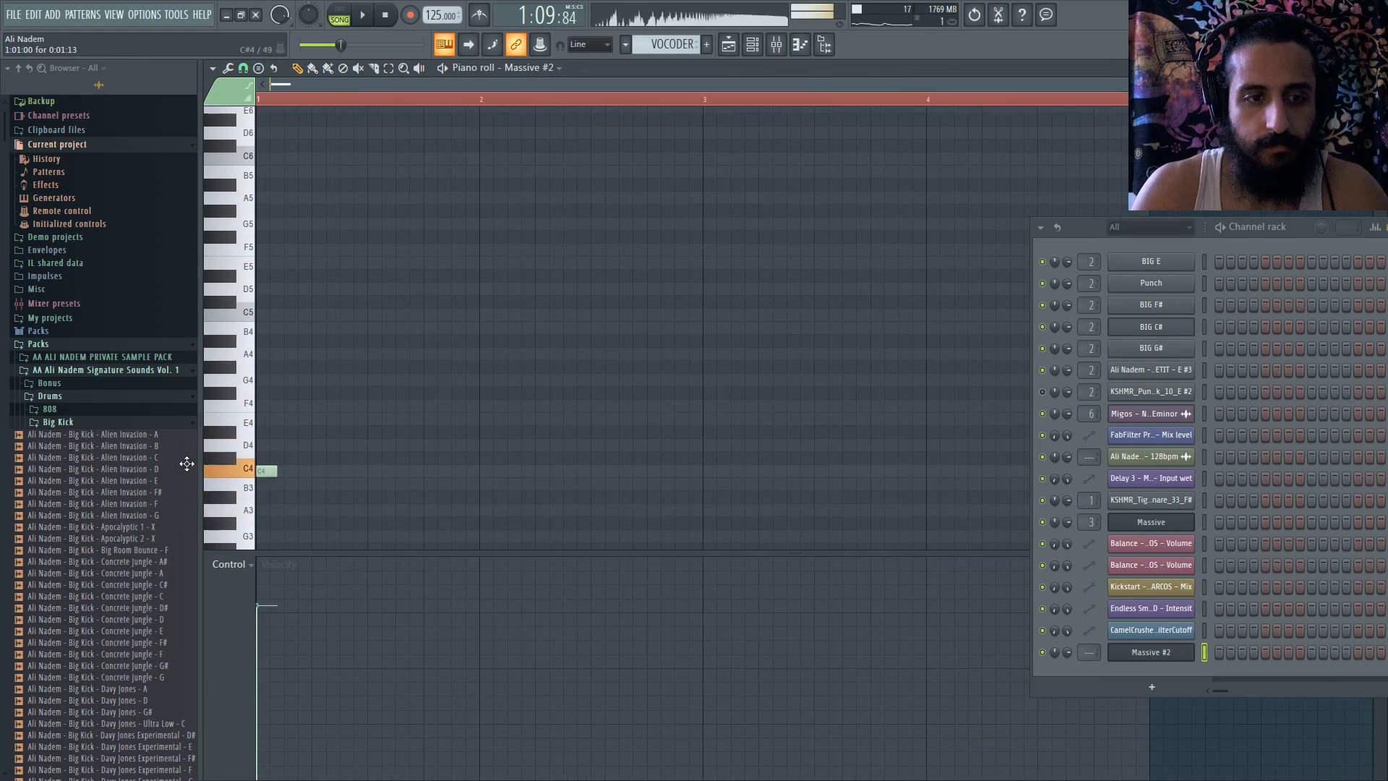
left_click_drag(184, 424, 183, 414)
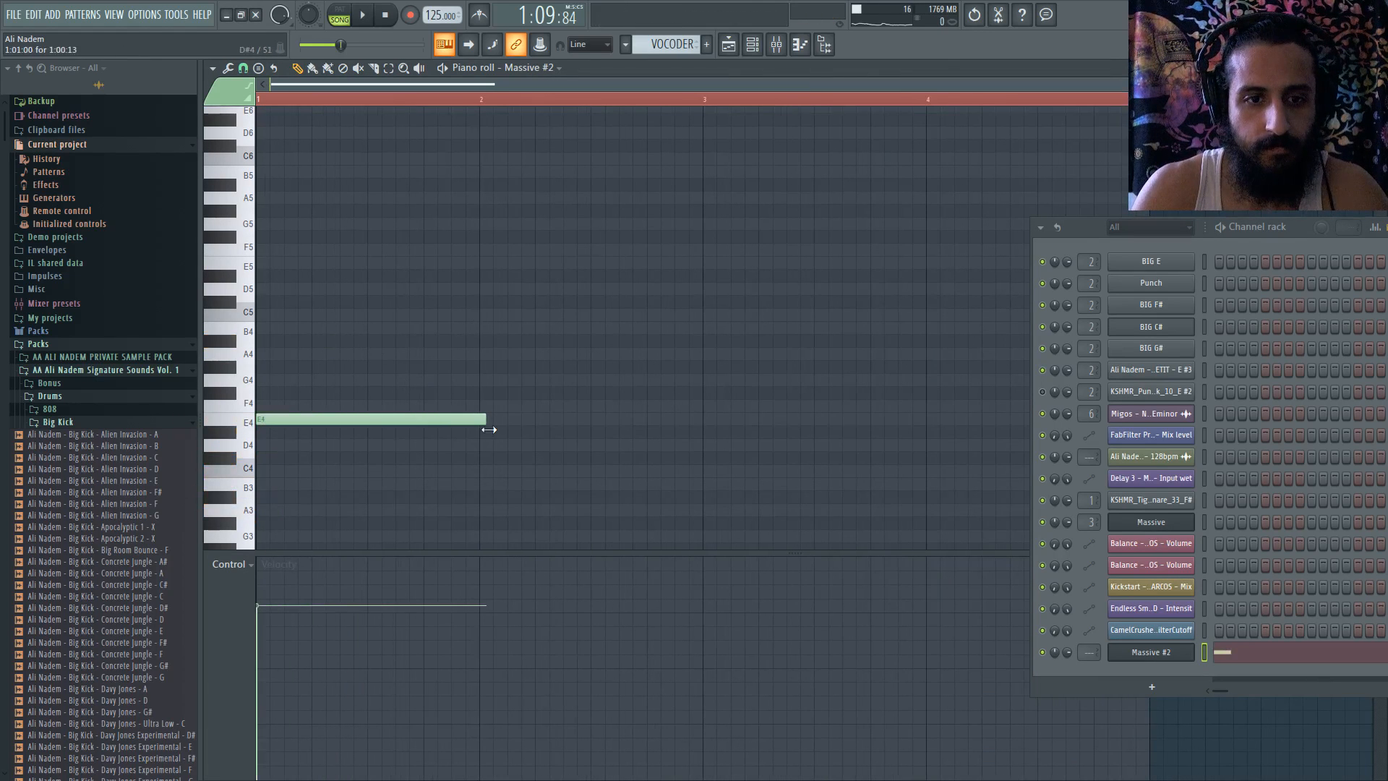
left_click(482, 392)
left_click(703, 343)
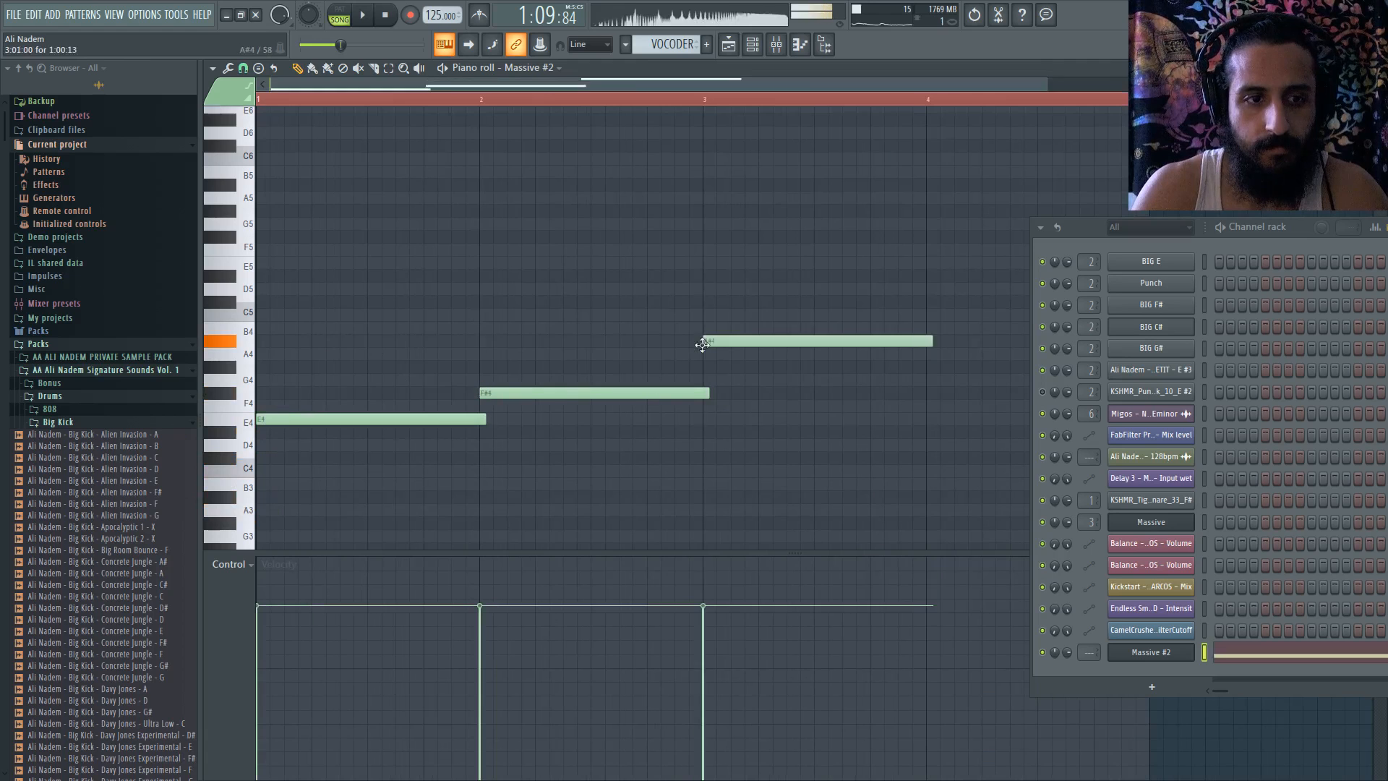
left_click_drag(703, 343, 699, 372)
scroll(725, 367, "down", 2)
left_click_drag(686, 444, 672, 461)
- Trim the four overlapping notes to exactly one bar each, ending at bar 5
key("ctrl+a")
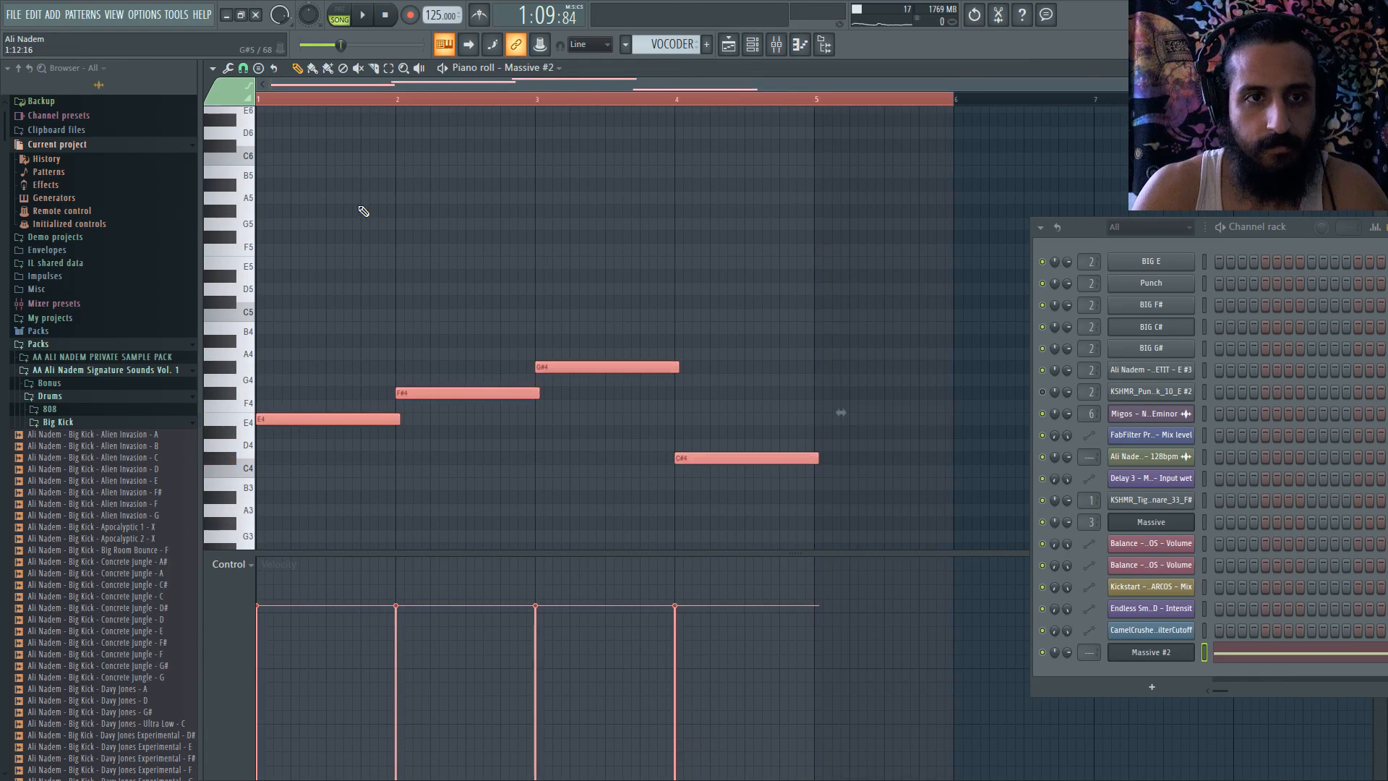
key("ctrl+d")
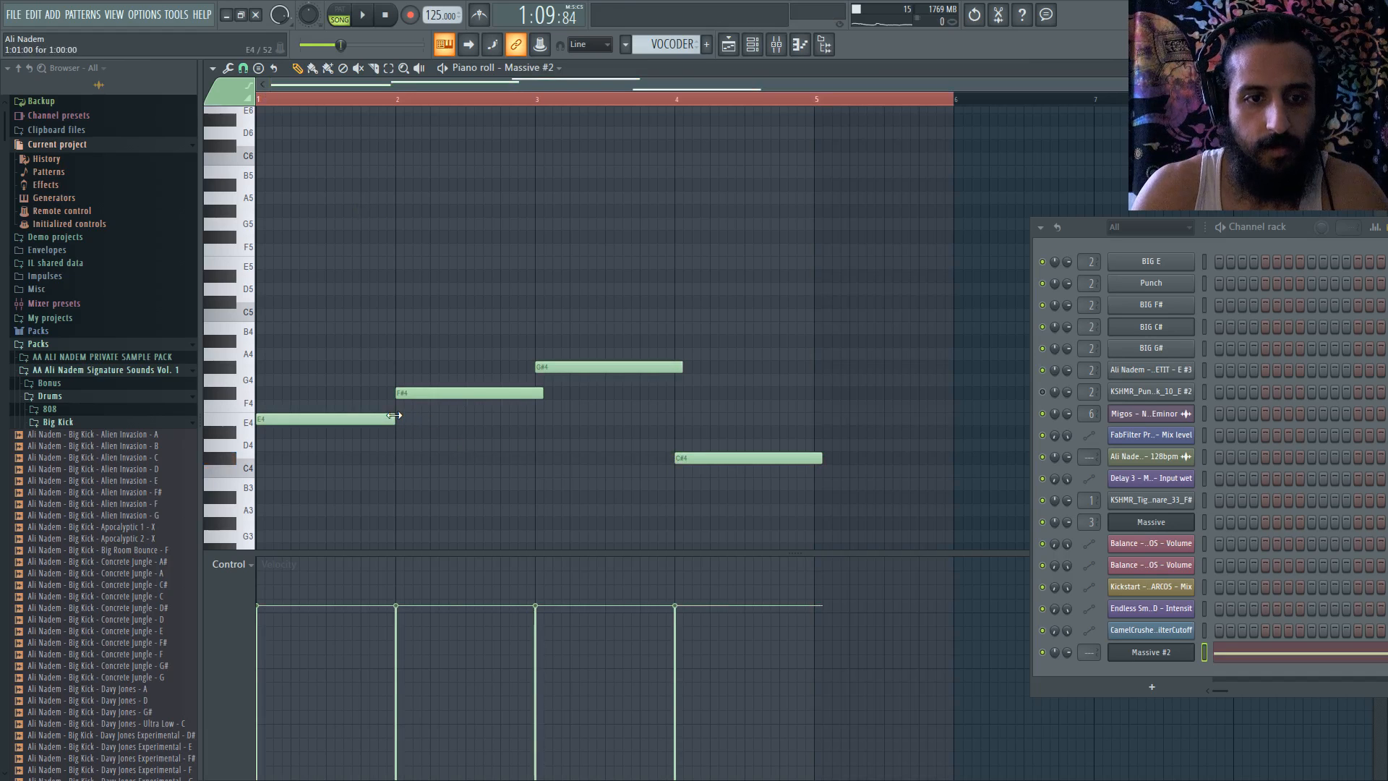
right_click(544, 370)
left_click(543, 370)
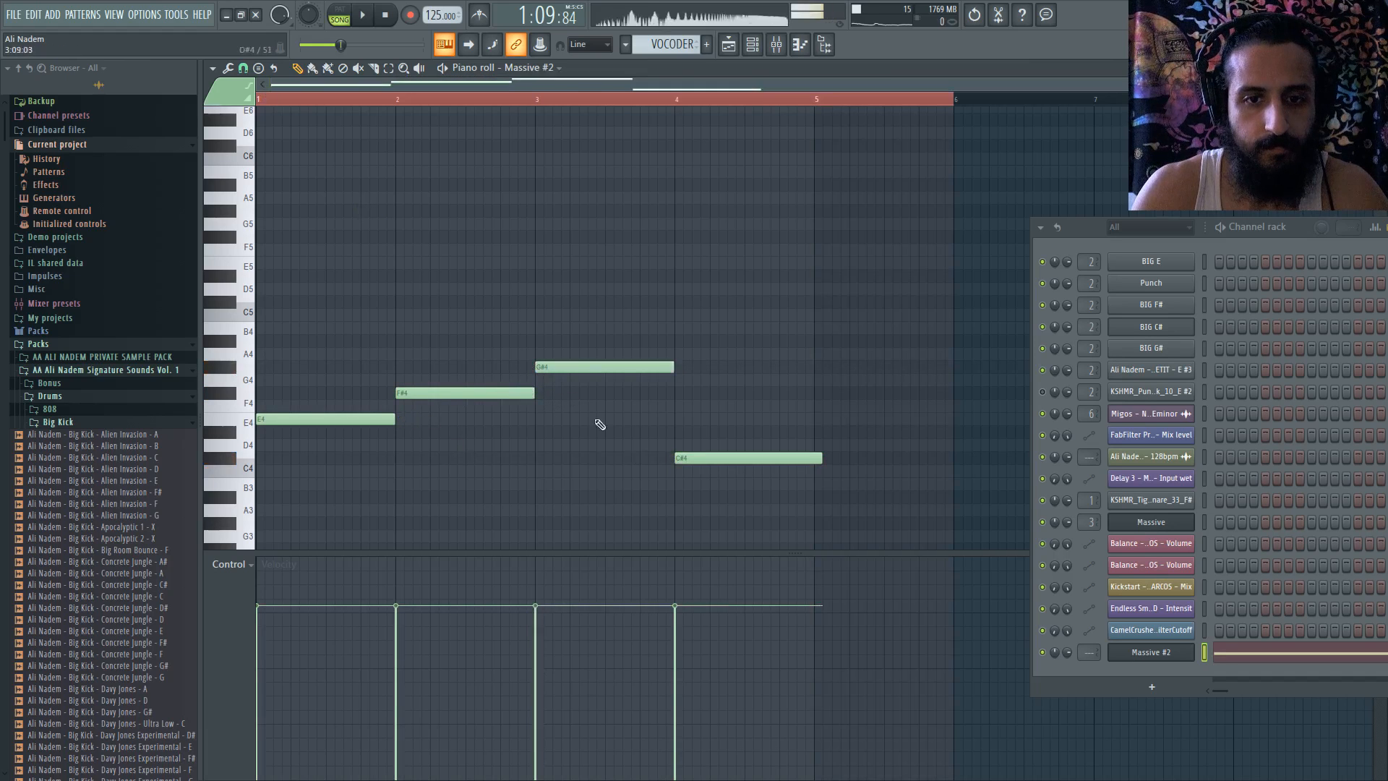
right_click(677, 462)
left_click(678, 462)
- Duplicate the four notes one octave higher and play the VOCODER pattern on its own
key("ctrl+a")
left_click_drag(326, 423, 326, 269)
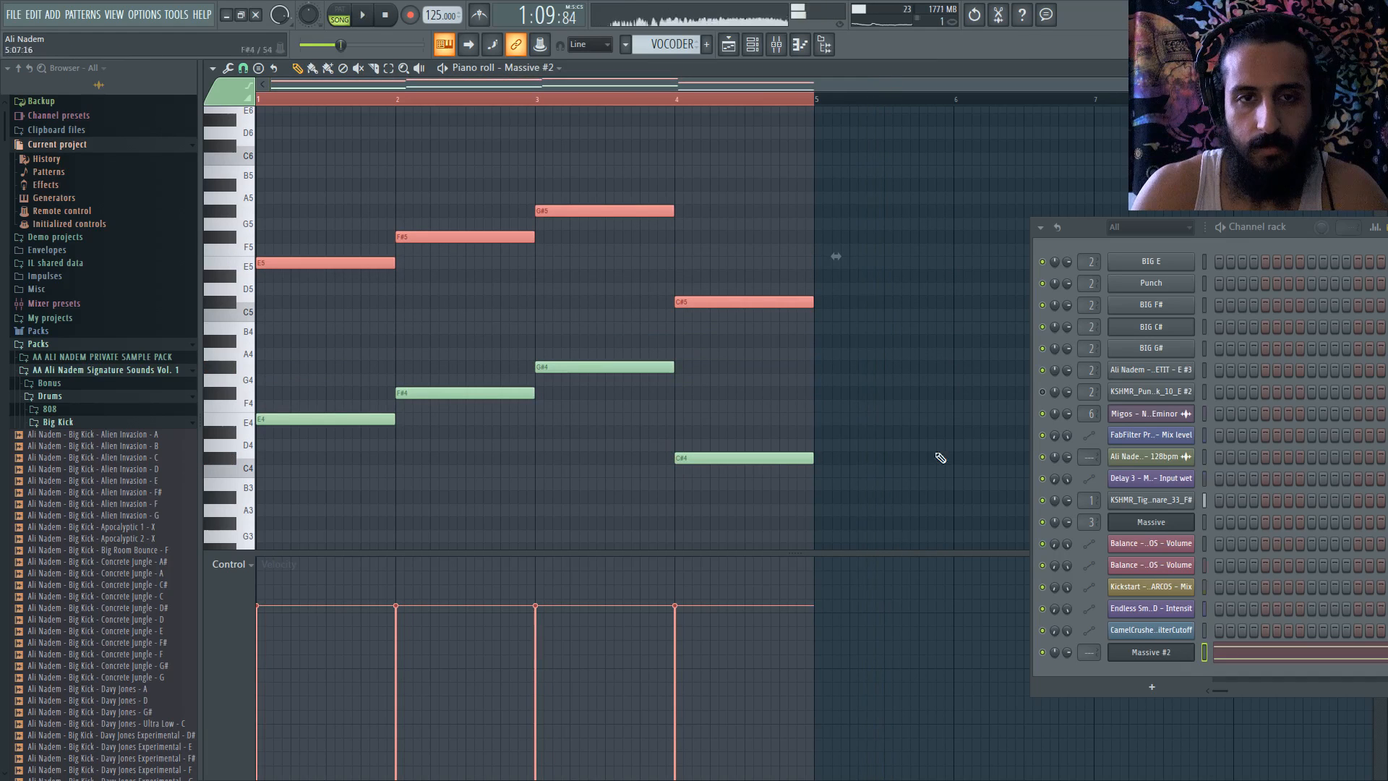
left_click(340, 11)
key("space")
- Set the FX2 effect of Massive #2 to Reverb
left_click(1136, 650)
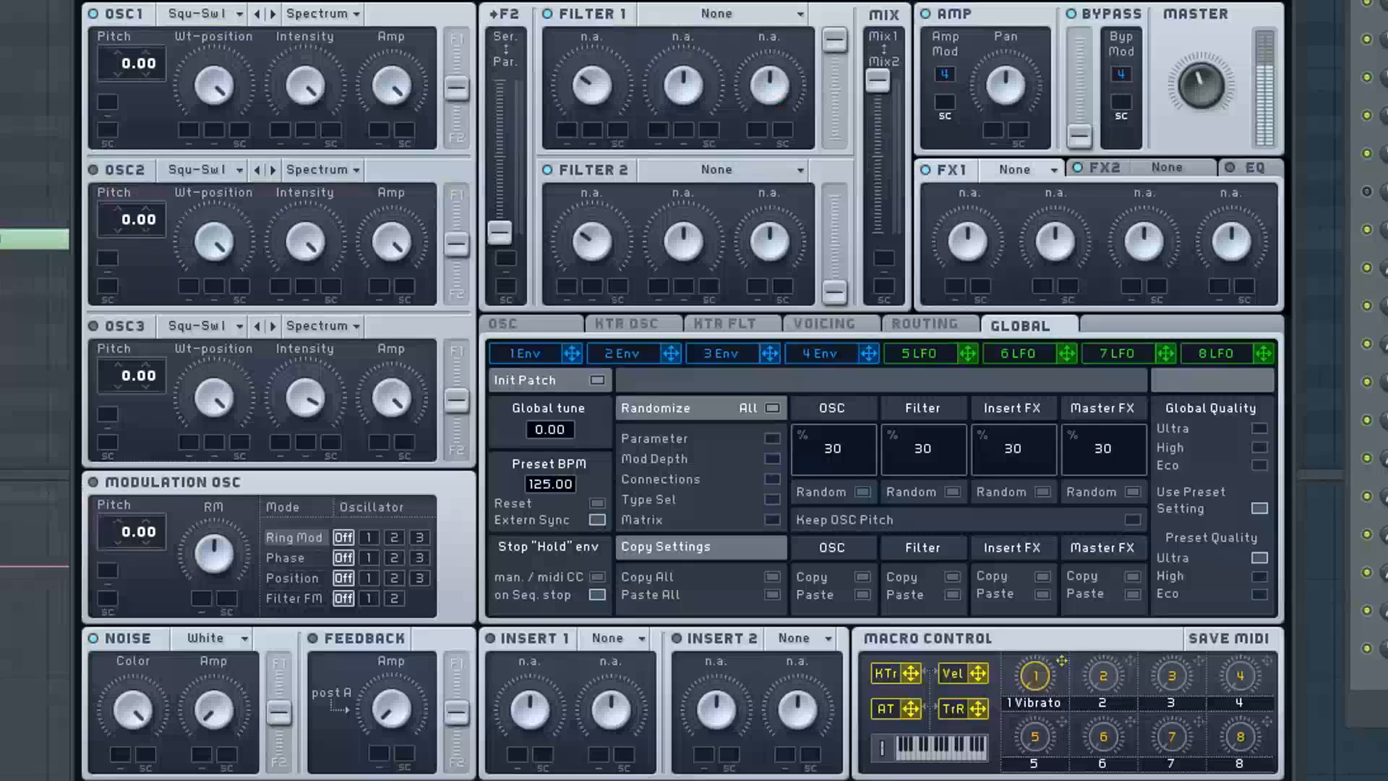
left_click(1165, 168)
left_click(1161, 190)
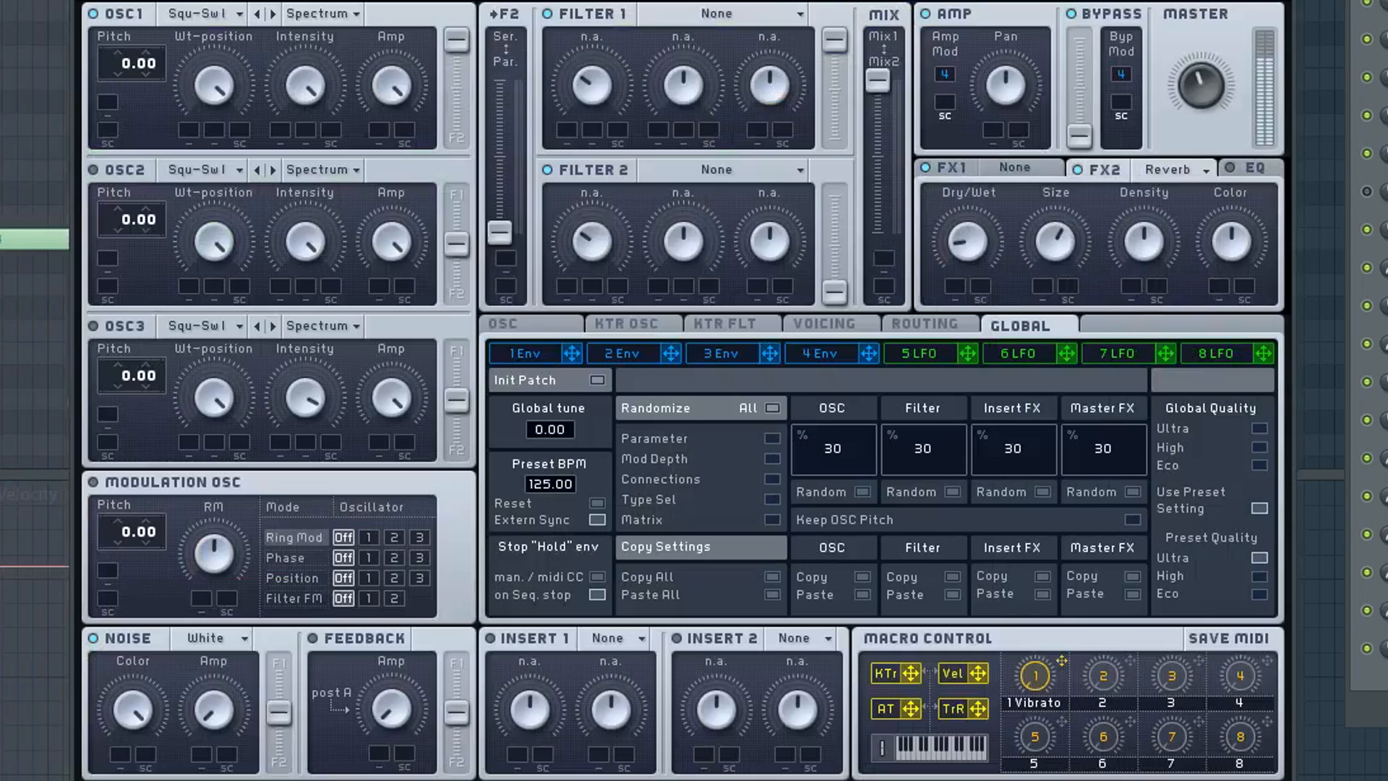
- Set Massive #2's OSC1 pitch to -12.00 and give it 2 unisono voices with the pan position spread on
left_click_drag(130, 64, 133, 84)
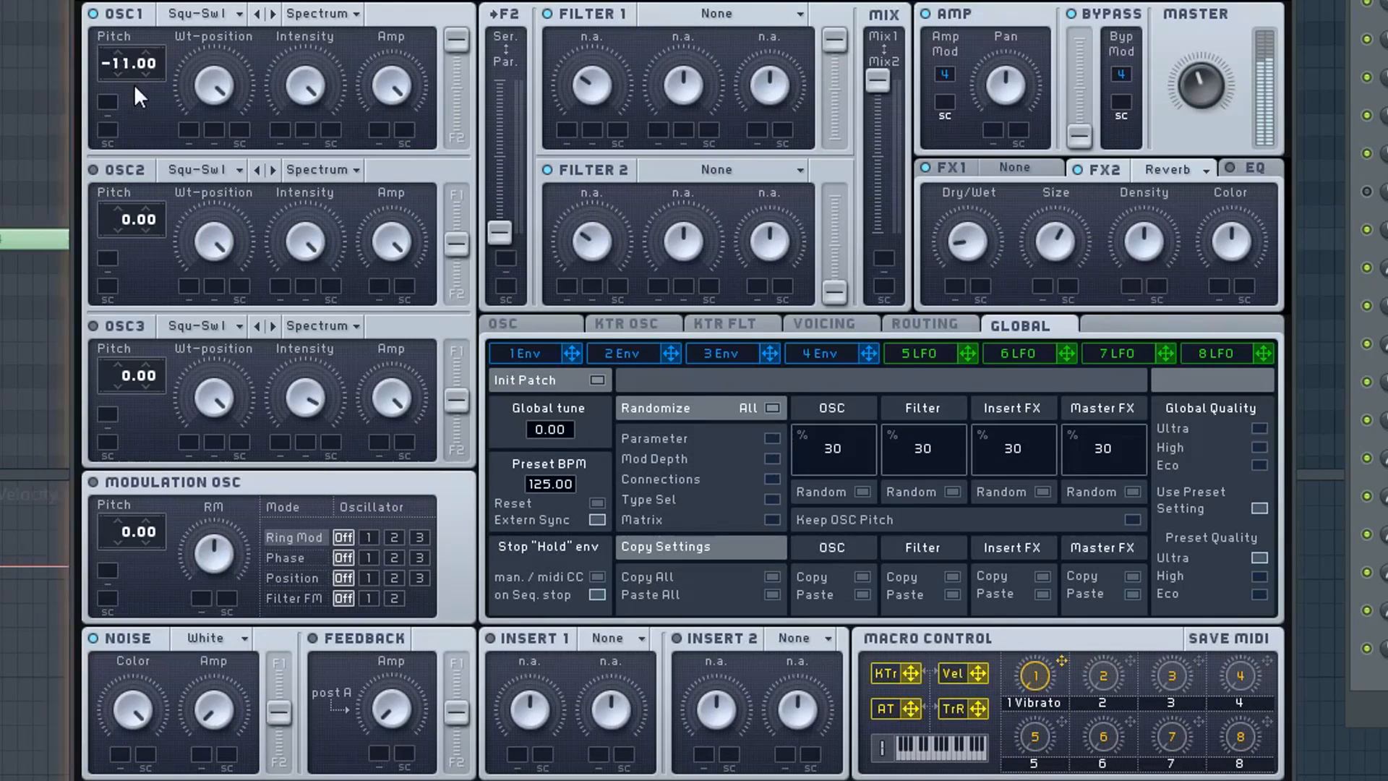
left_click(834, 329)
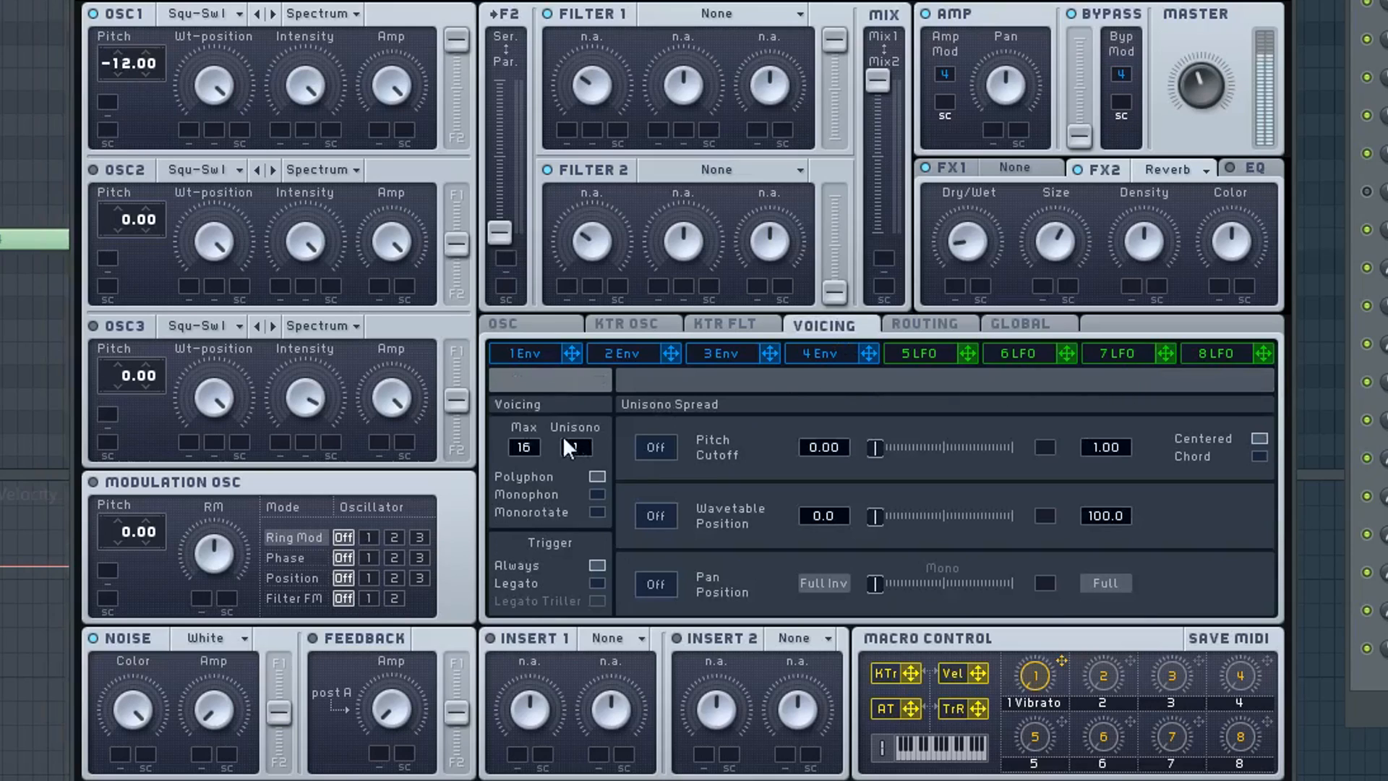
left_click(655, 584)
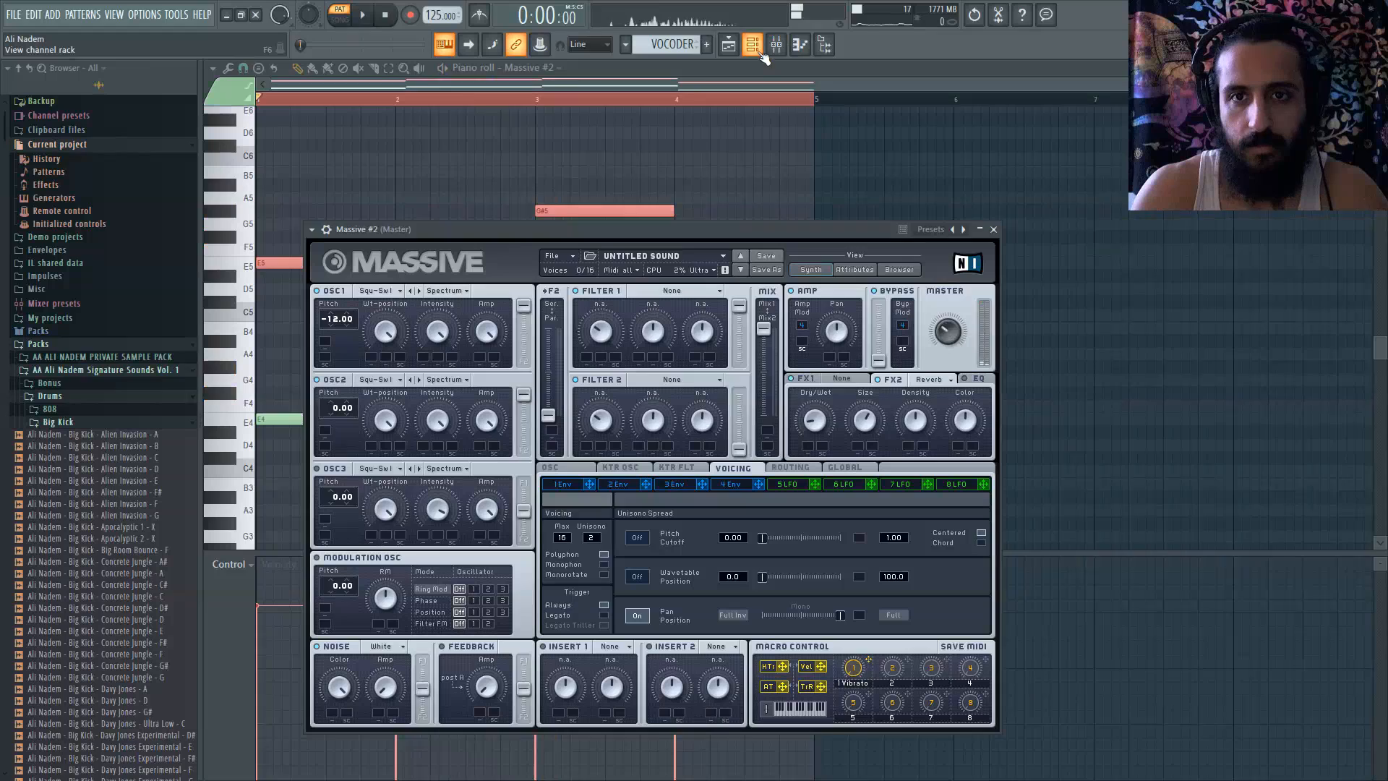
- Show the channel rack and the mixer, and move the mixer so the channel rack is uncovered
left_click(758, 49)
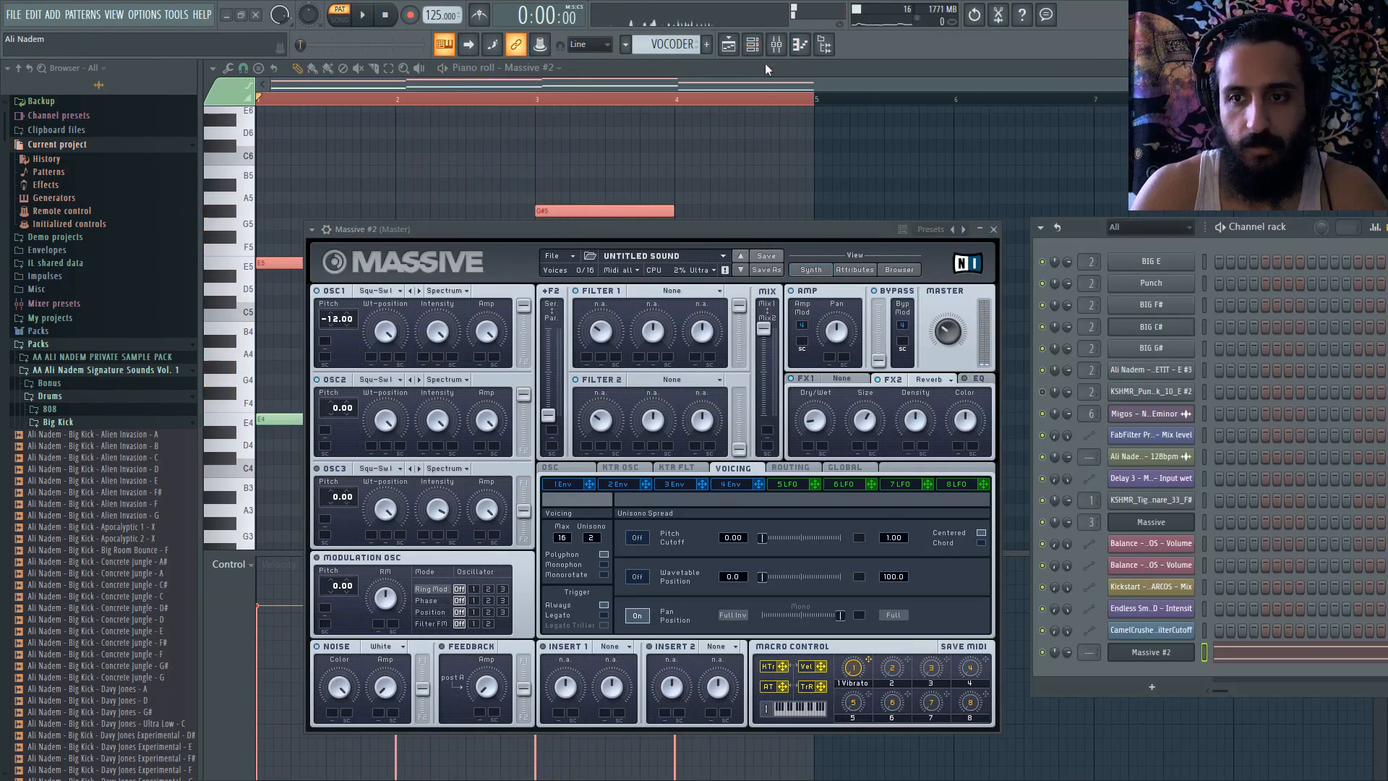
left_click(775, 44)
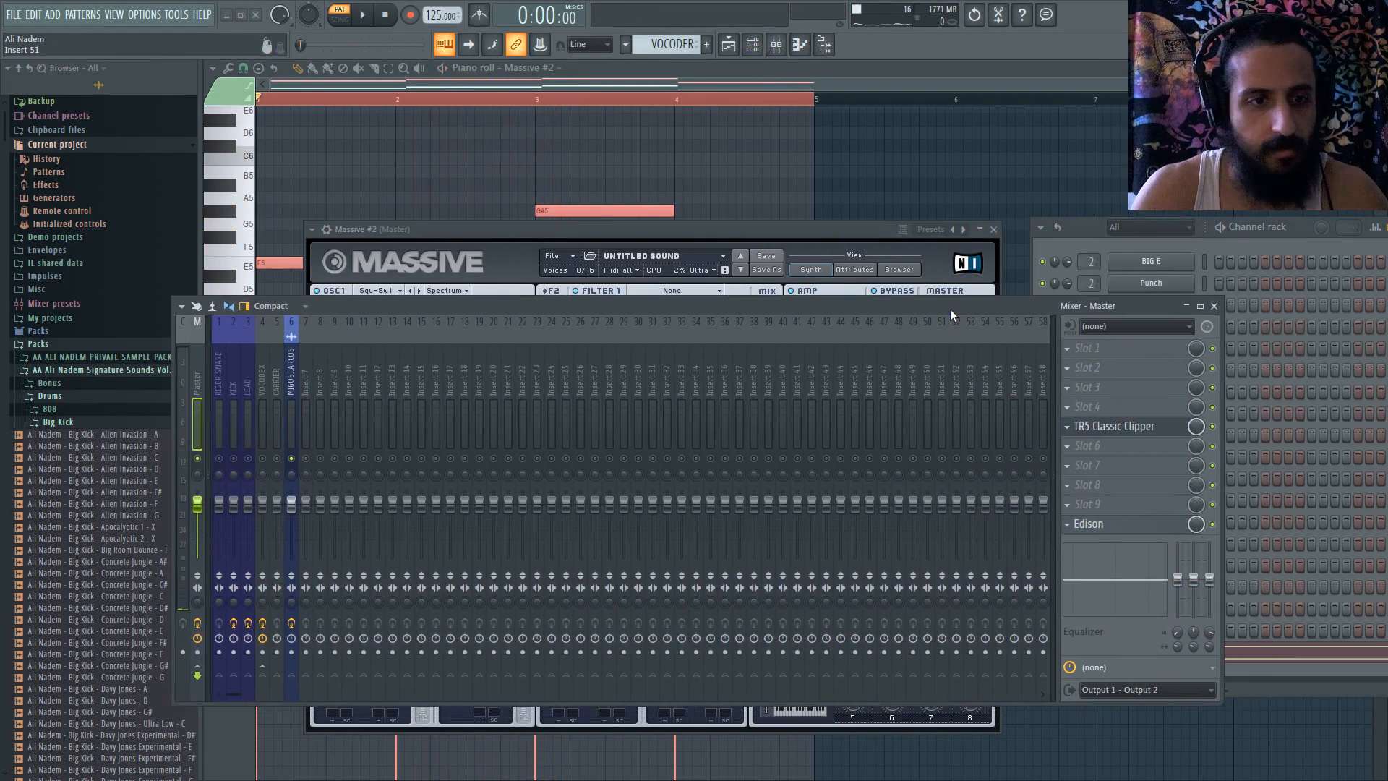
left_click_drag(968, 320, 831, 274)
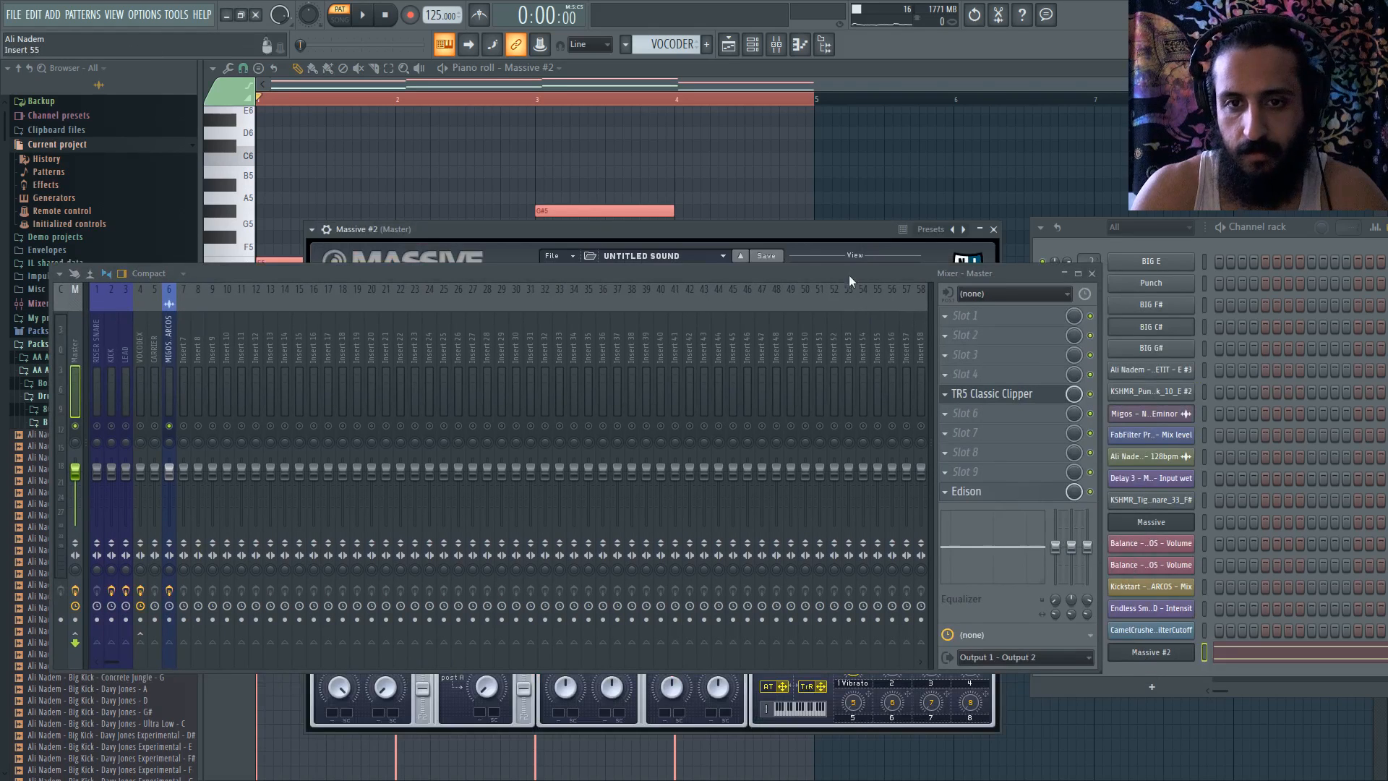
- Route Massive #2 to mixer track 5, CARRIER, and select the VOCODEX track
left_click(326, 229)
scroll(980, 251, "up", 5)
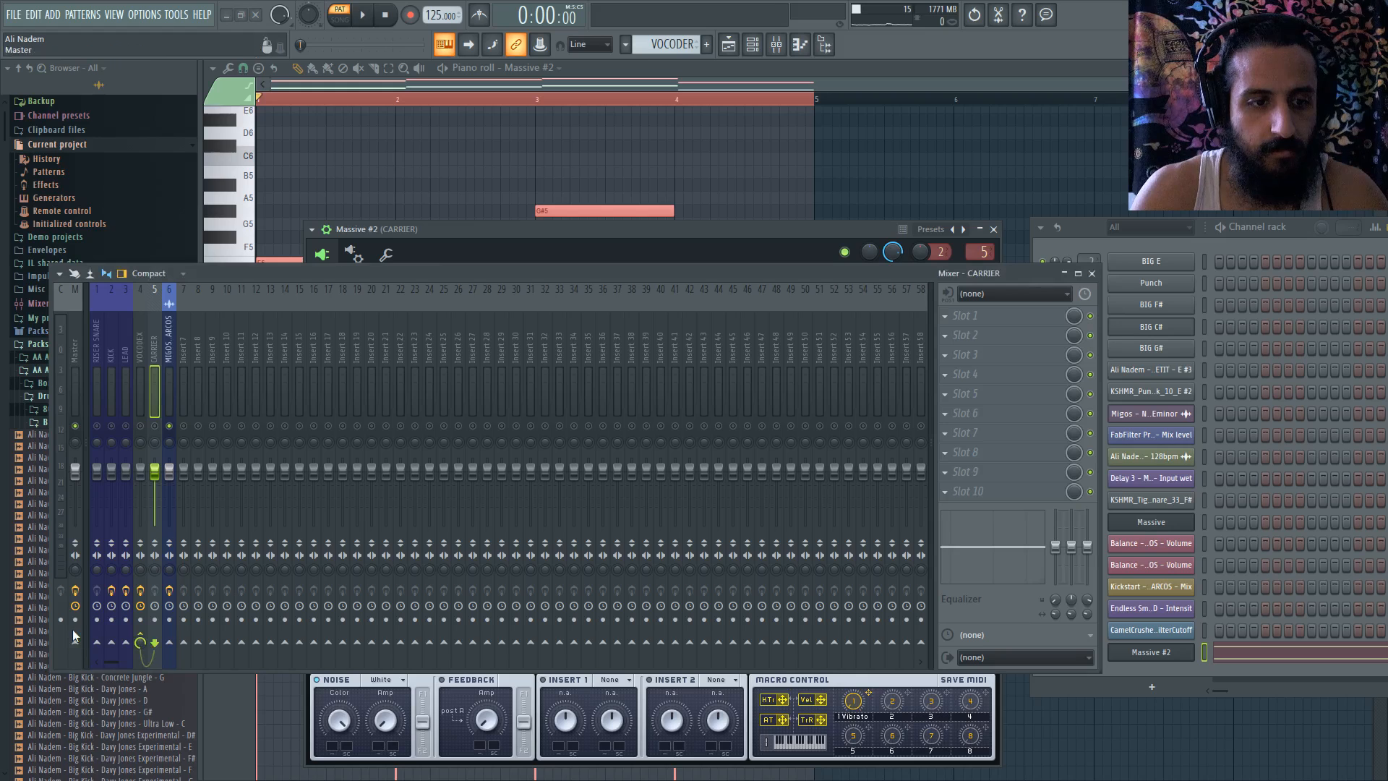
left_click(137, 348)
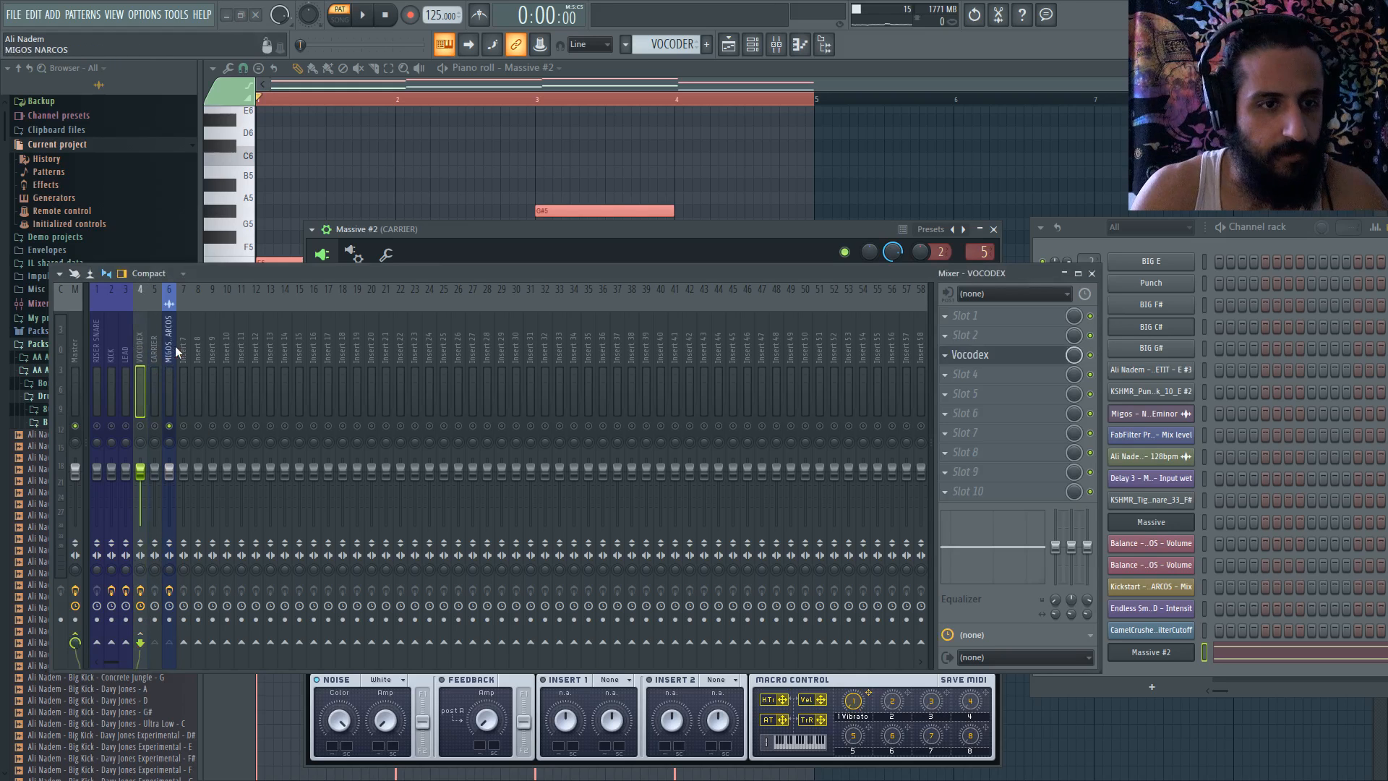
- Reset the MIGOS NARCOS track's send to Master and create automation clips for its sends to Master and VOCODEX
left_click(170, 348)
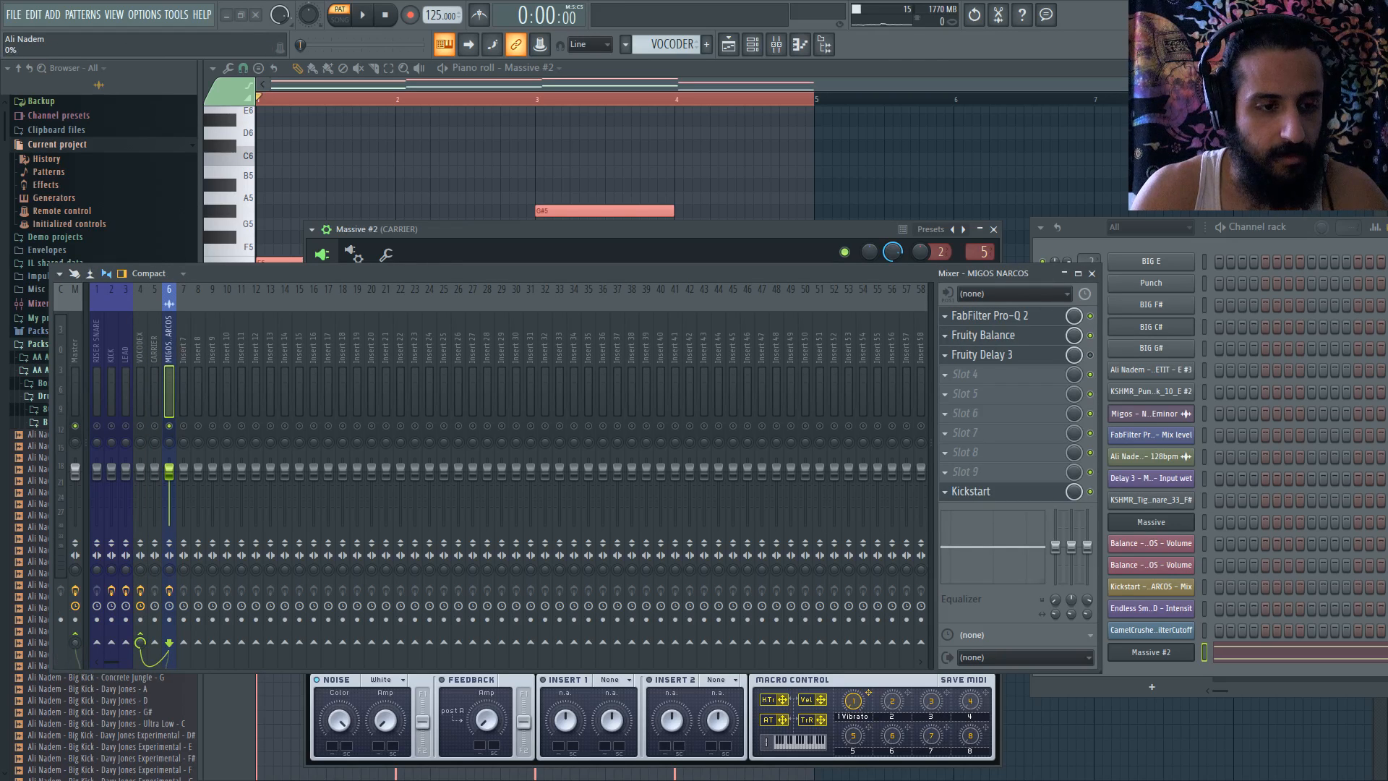
right_click(75, 643)
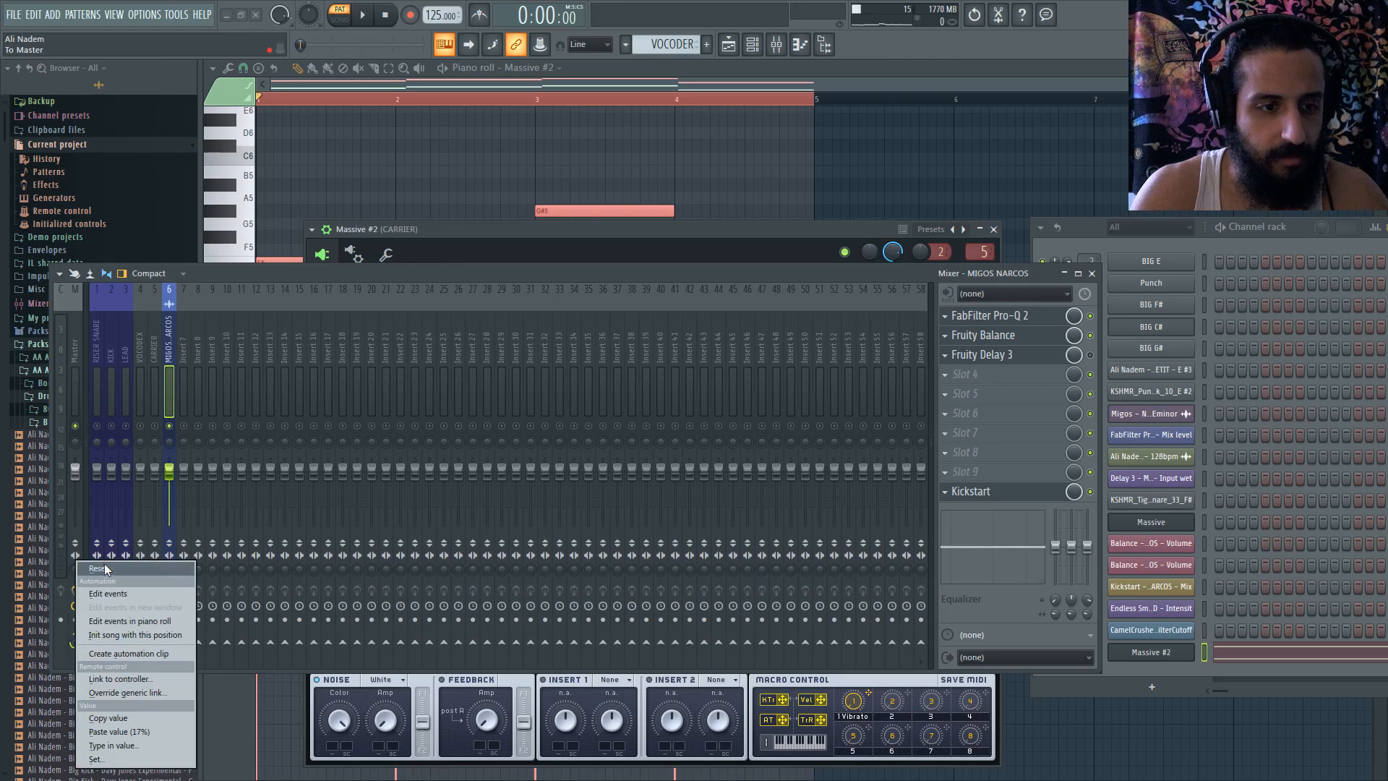
left_click(102, 568)
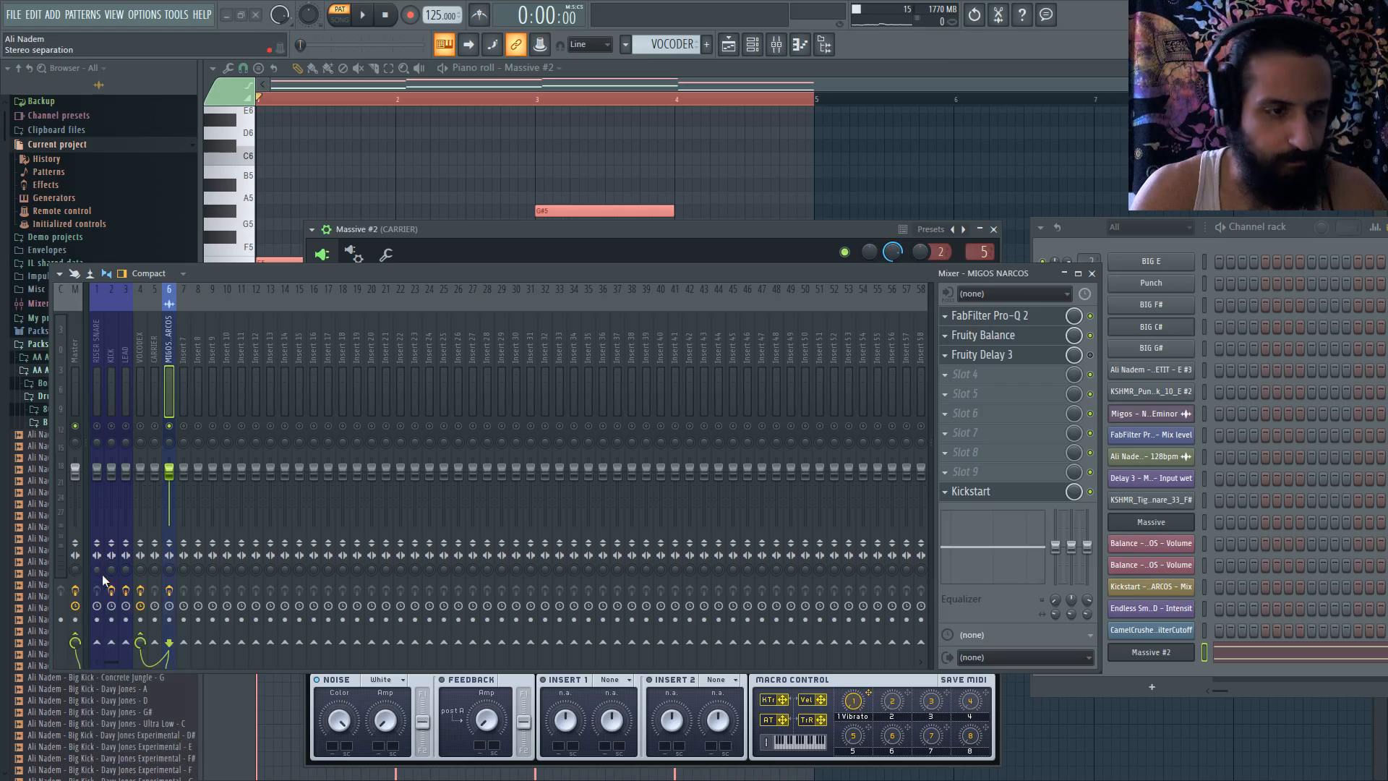
right_click(75, 645)
left_click(120, 653)
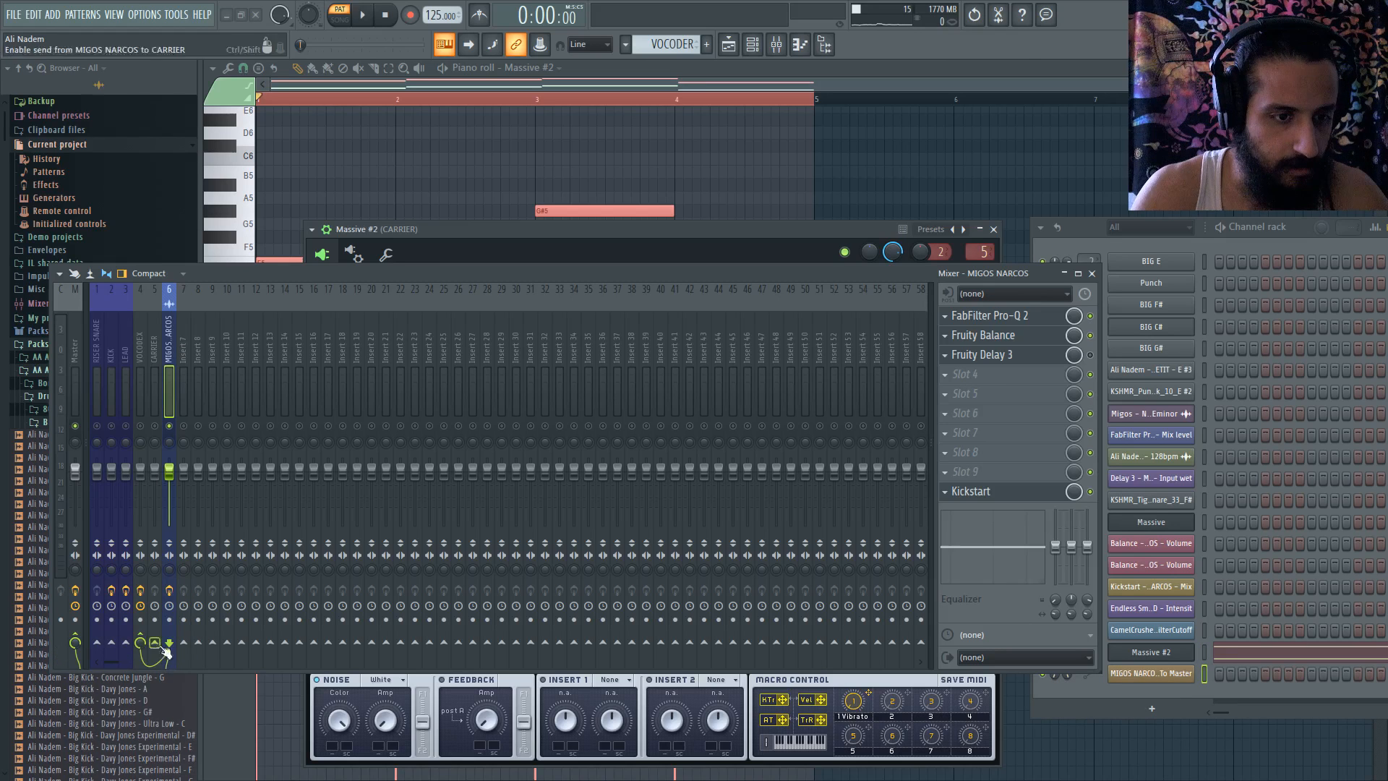
right_click(141, 647)
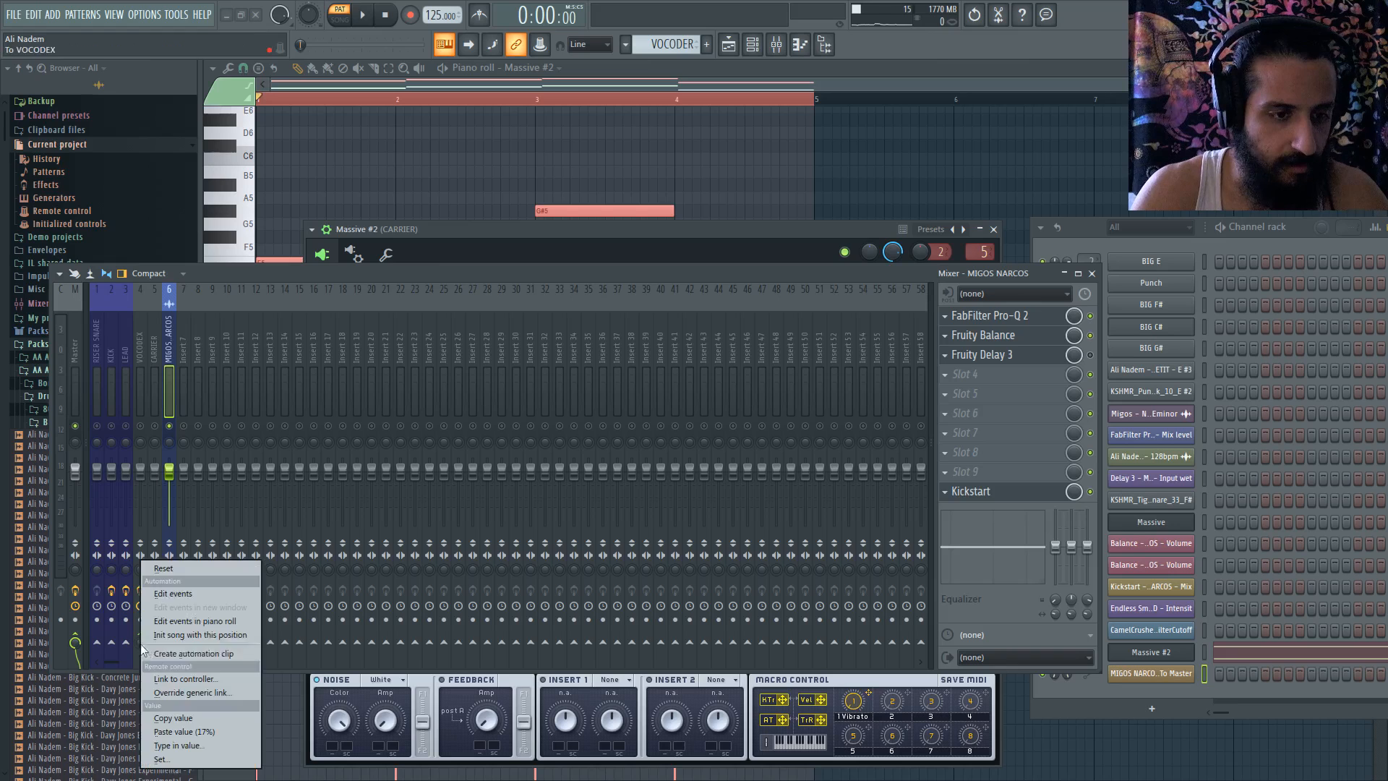
left_click(188, 653)
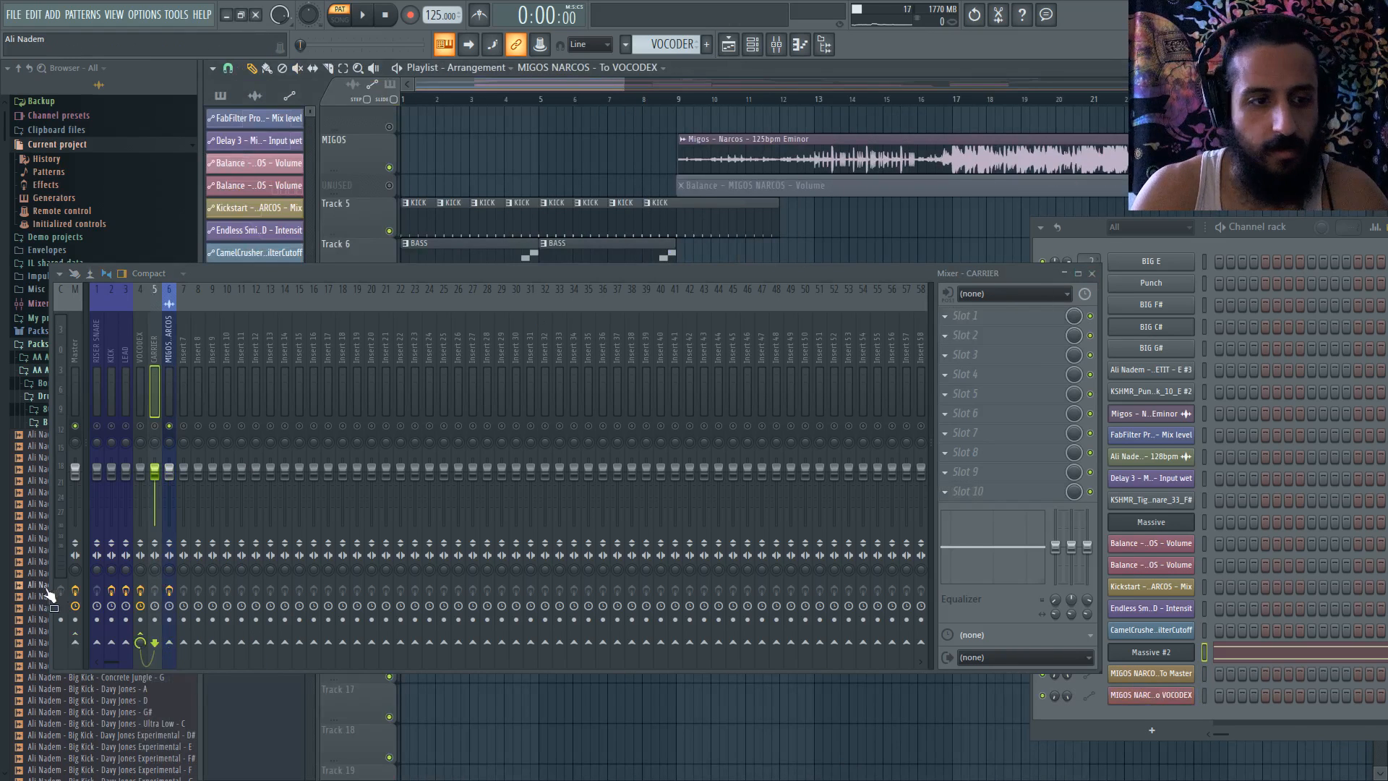
- Reset the CARRIER track's send to VOCODEX and copy its value, with the mixer closed when done
right_click(136, 648)
left_click(159, 571)
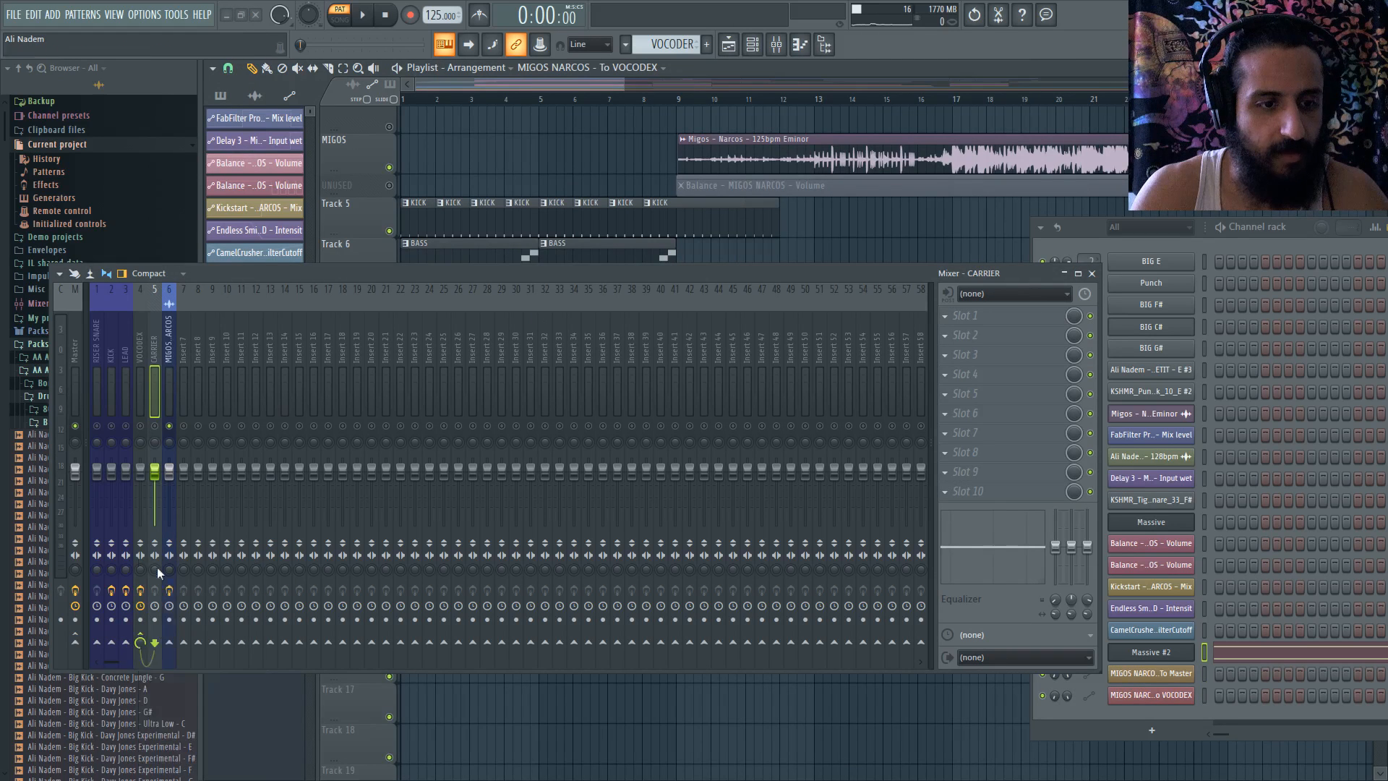
right_click(141, 643)
left_click(195, 716)
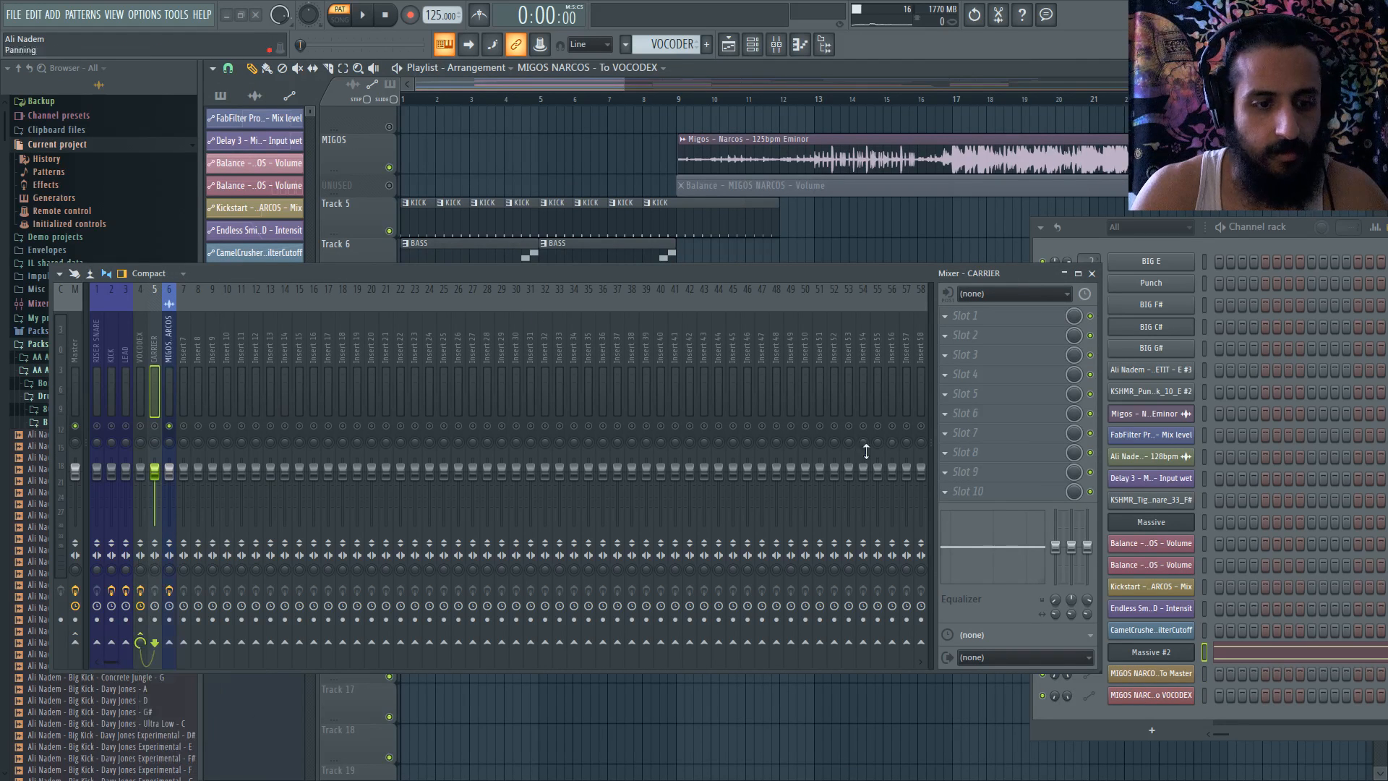
left_click(1092, 272)
- Shape the MIGOS NARCOS To Master automation so it drops to zero at bar 33 and stays there until bar 41
scroll(626, 396, "down", 3)
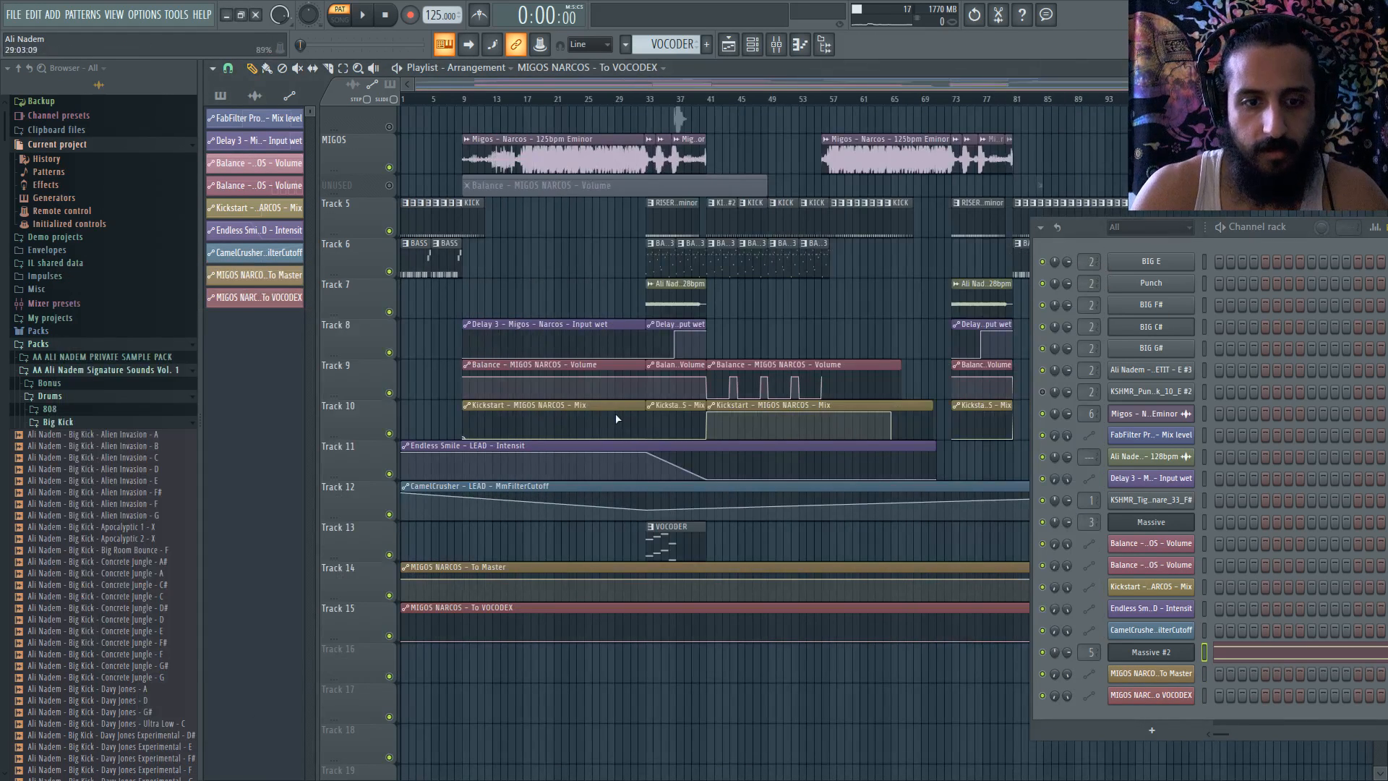
left_click(755, 45)
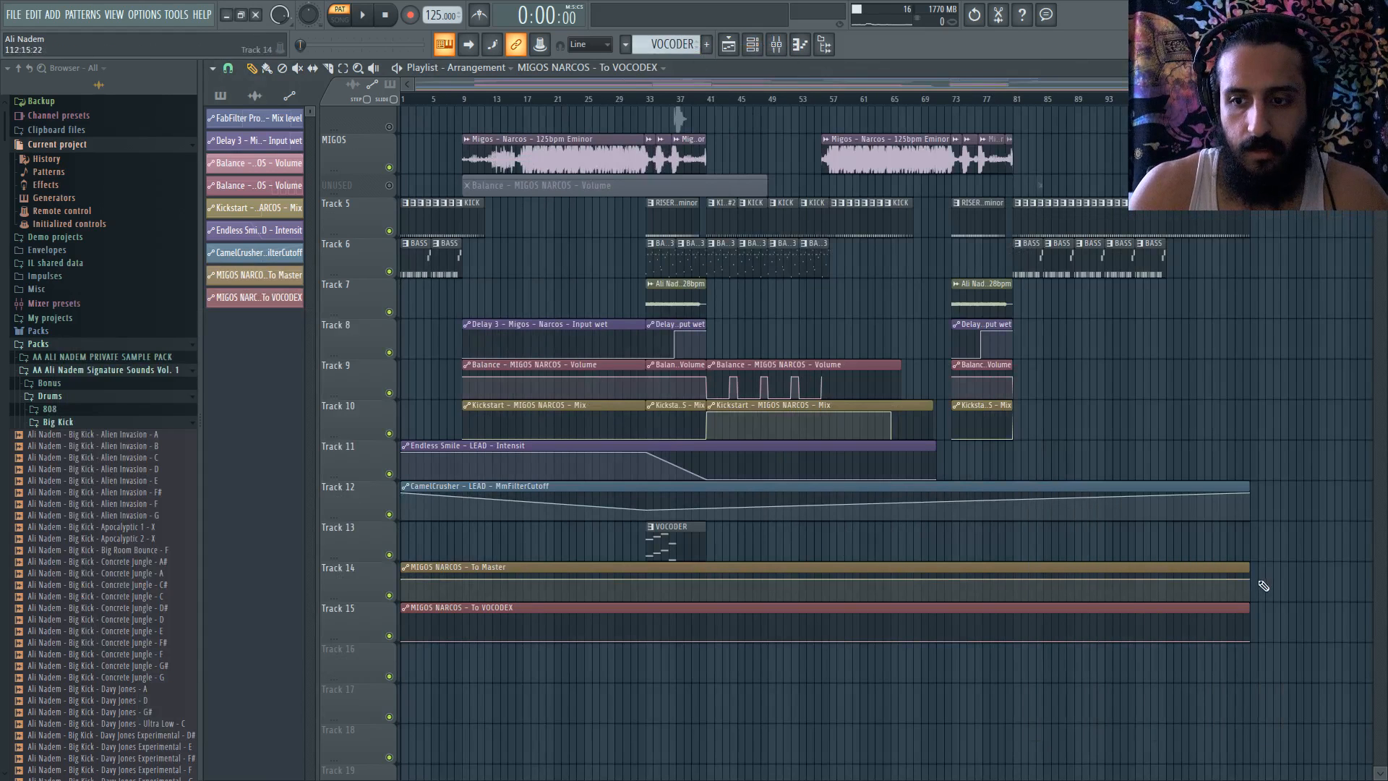
right_click(1248, 579)
left_click(1288, 548)
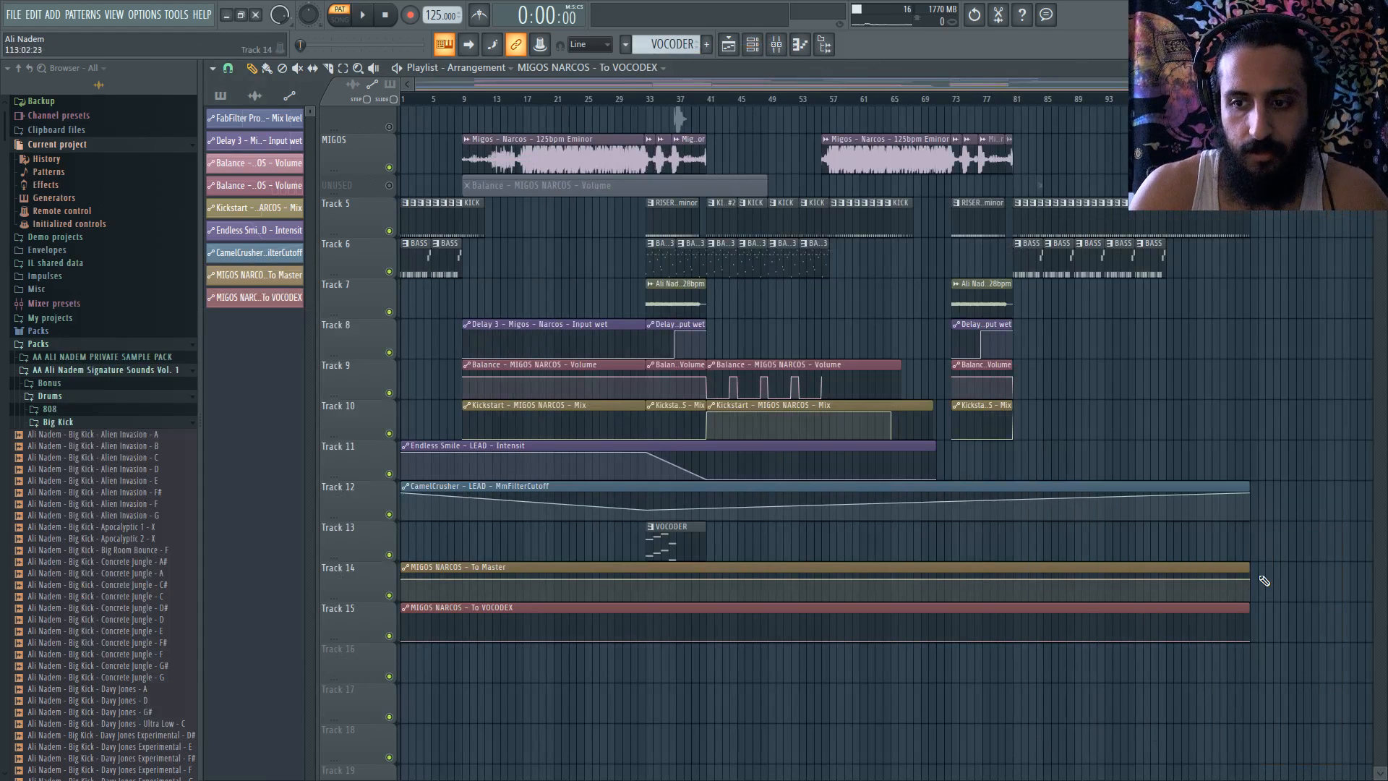
left_click_drag(1253, 579, 721, 630)
scroll(680, 629, "up", 5)
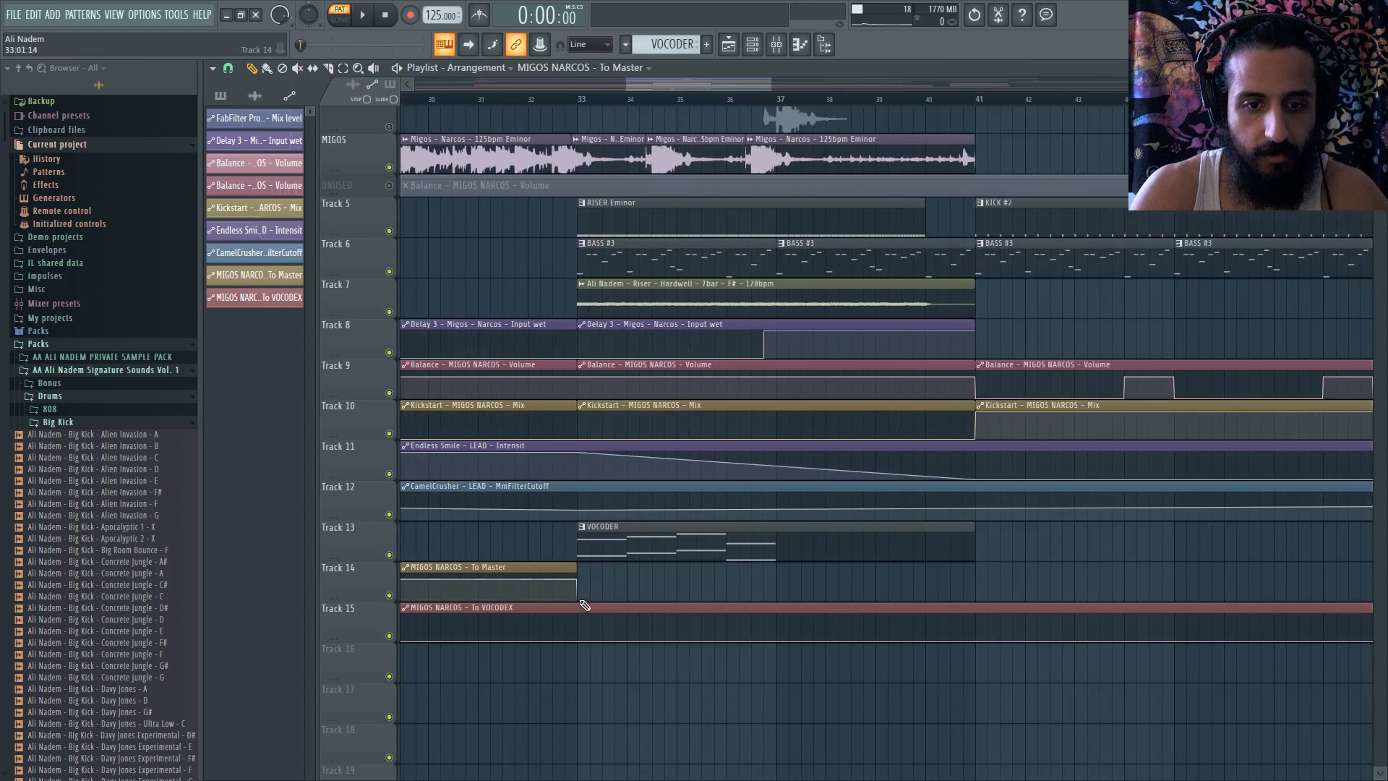
left_click_drag(576, 567, 1099, 571)
scroll(909, 592, "down", 2)
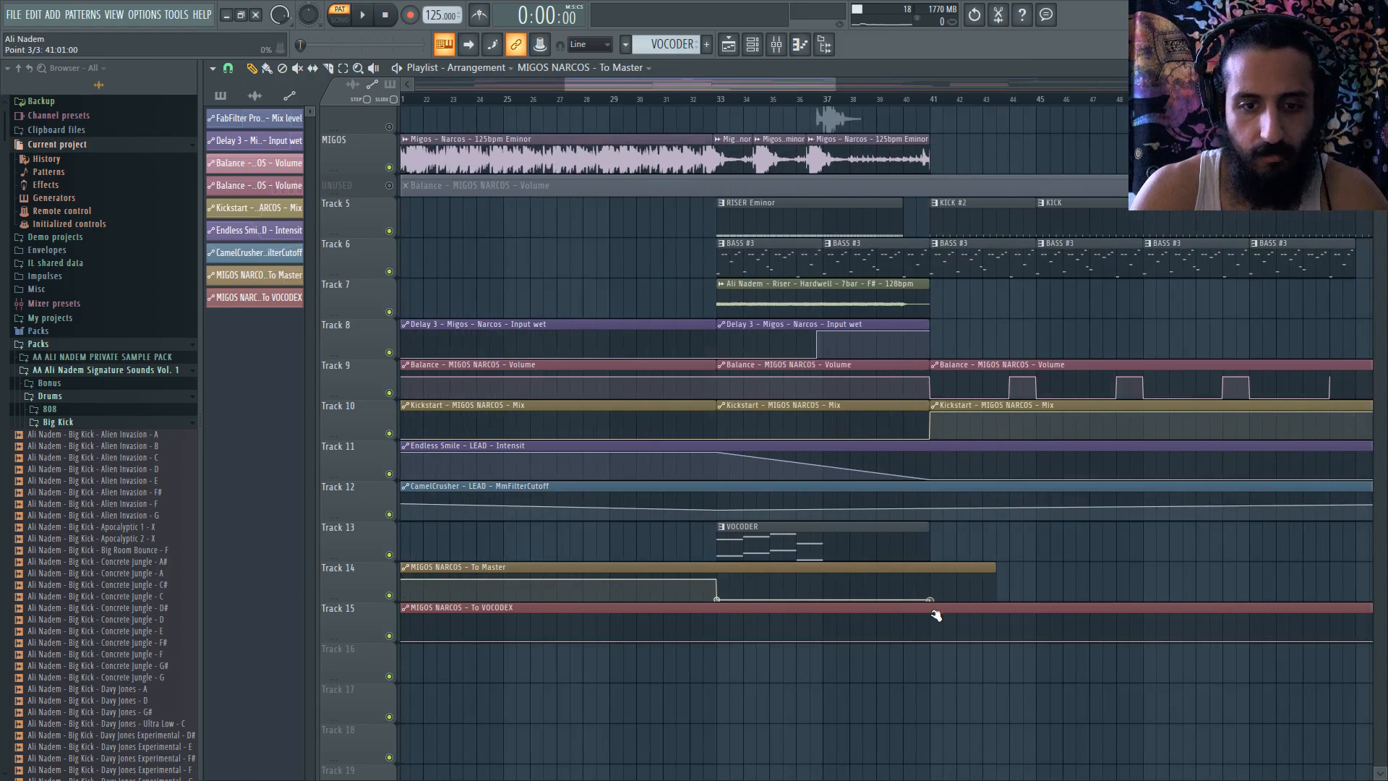
- Add a point at bar 33 to the To VOCODEX automation and paste the copied 80% value into it
scroll(650, 649, "right", 2)
right_click(662, 638)
right_click(661, 619)
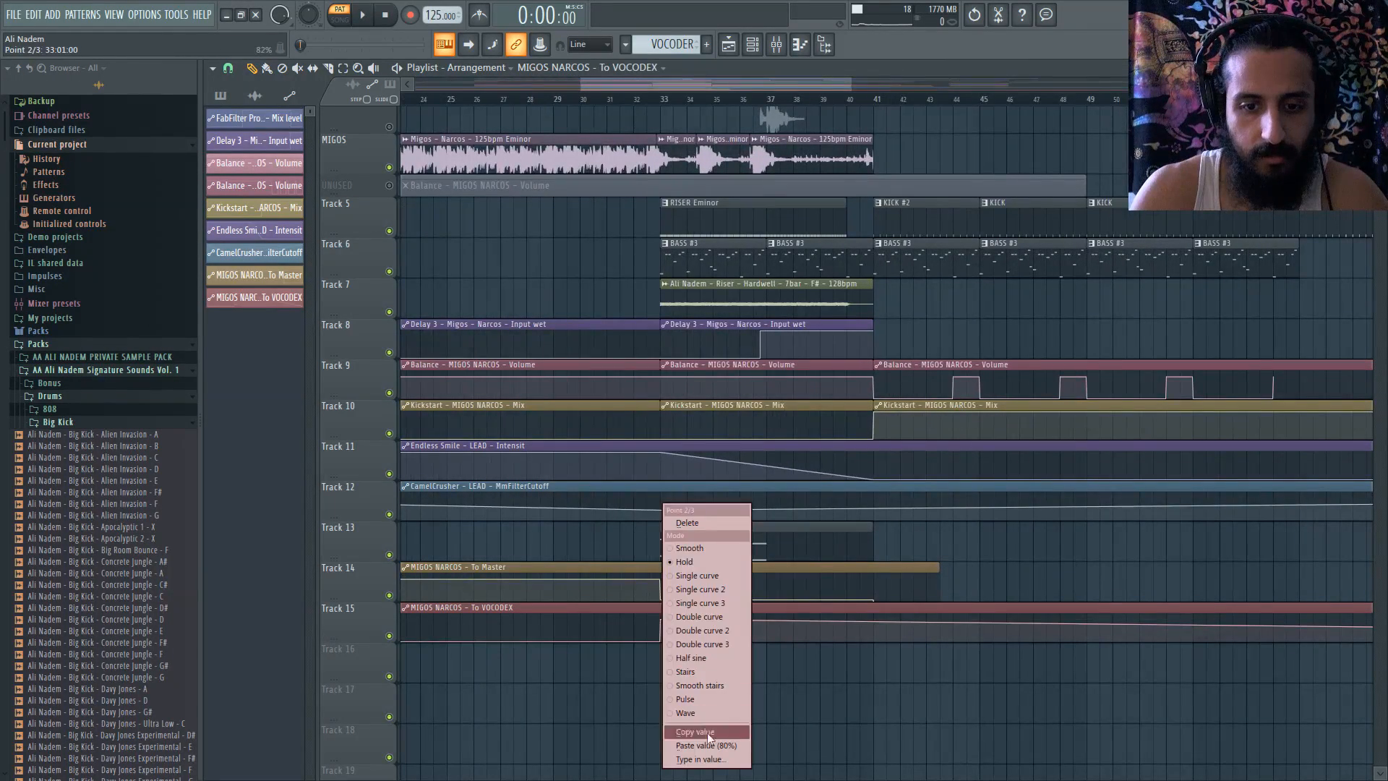
left_click(714, 749)
scroll(973, 676, "down", 3)
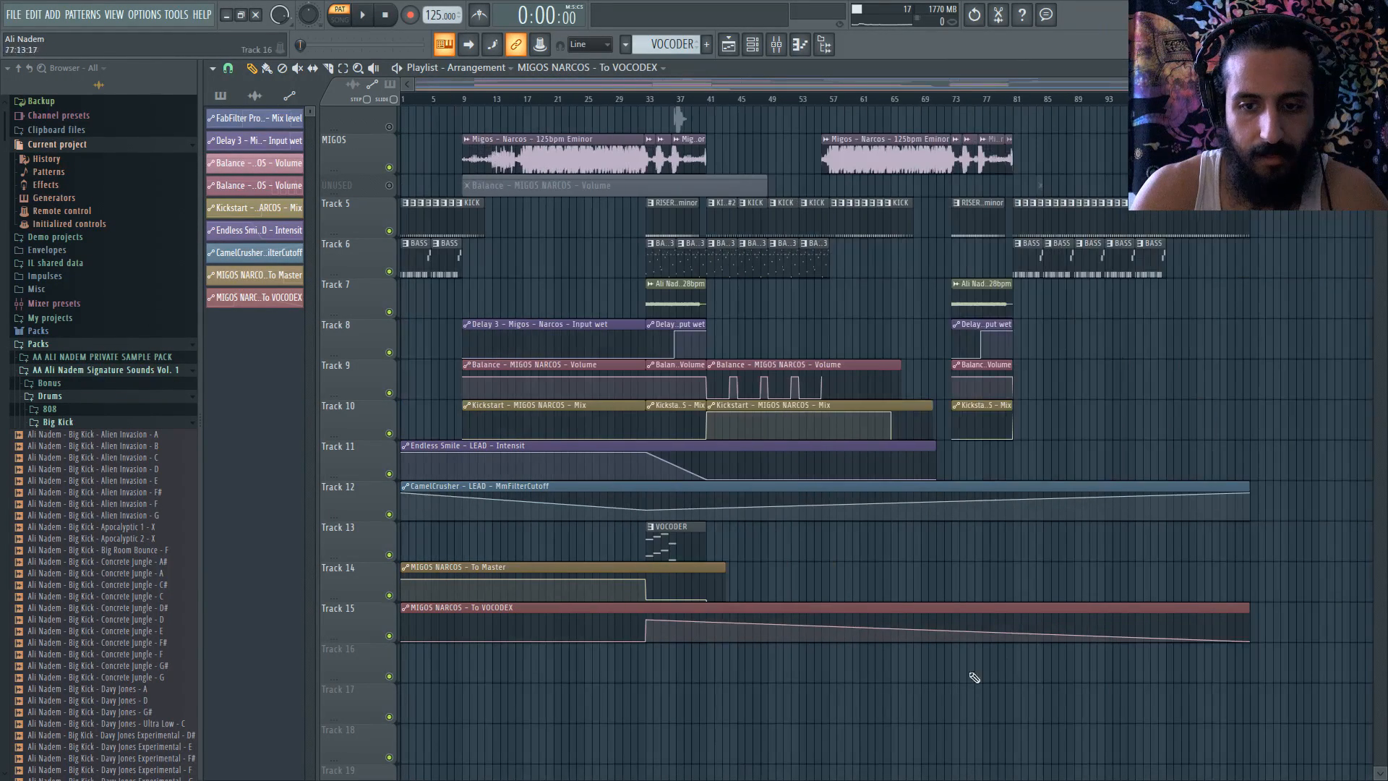
- Hold the To VOCODEX automation at its bar 33 level until bar 41, and end both send clips at bar 43
right_click(1244, 641)
left_click(1295, 524)
scroll(693, 600, "up", 3)
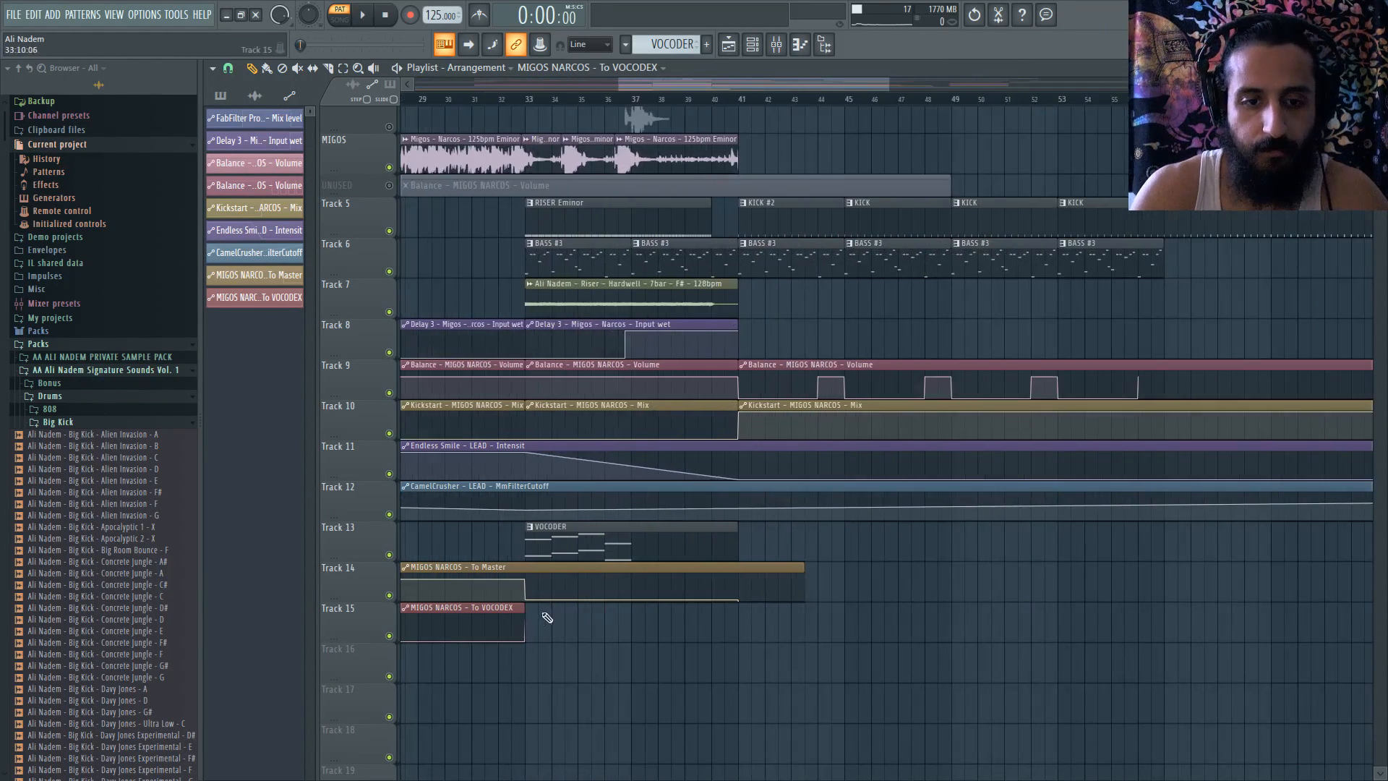
left_click_drag(523, 608, 794, 607)
right_click(725, 618)
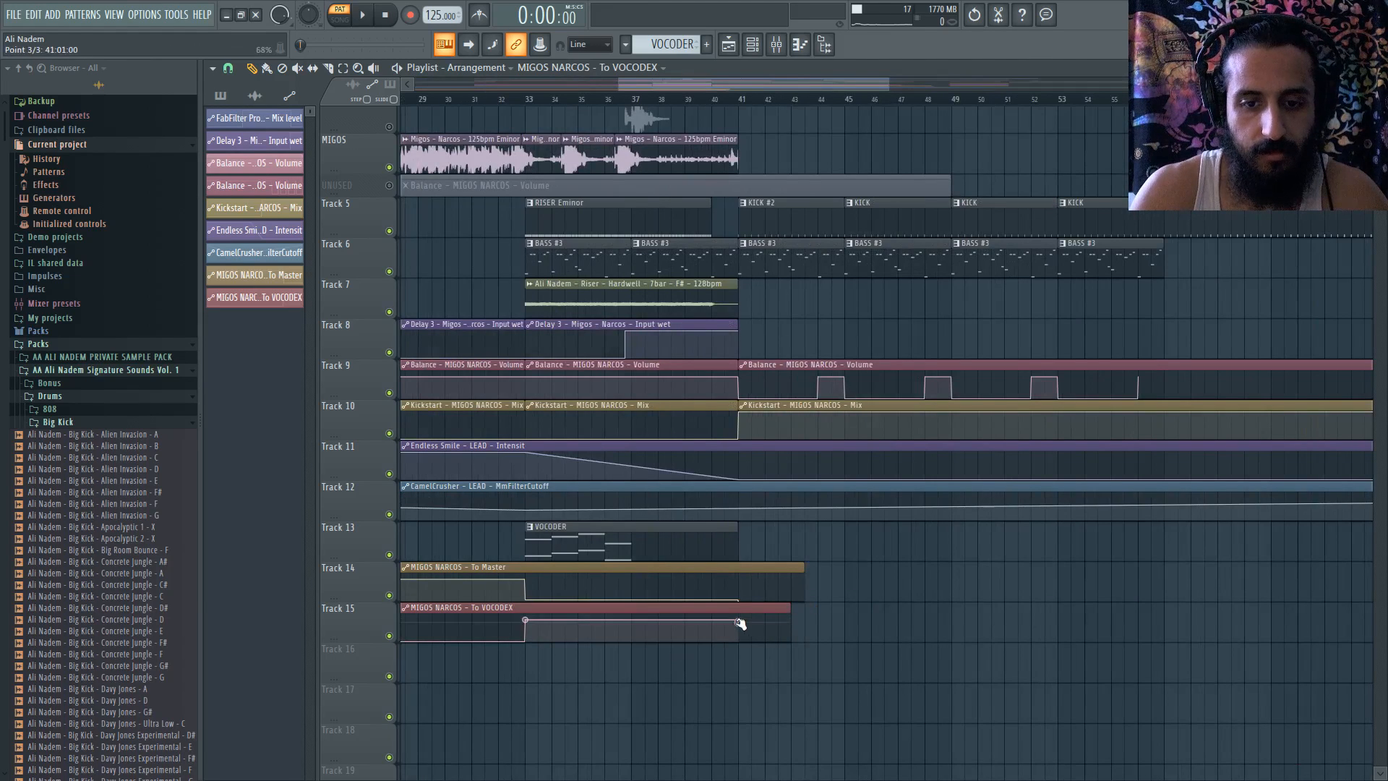
right_click(739, 623)
left_click(792, 765)
scroll(759, 607, "up", 4)
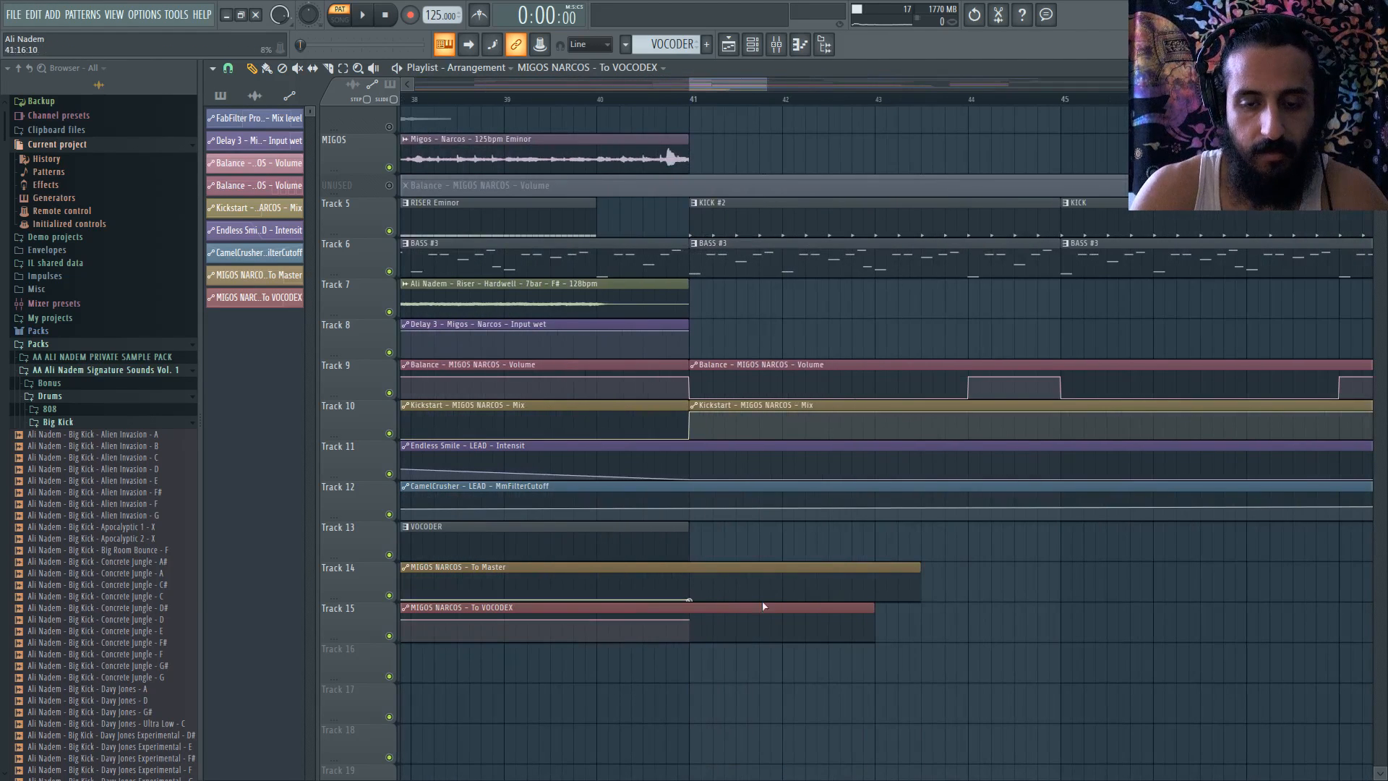
left_click_drag(920, 568, 875, 568)
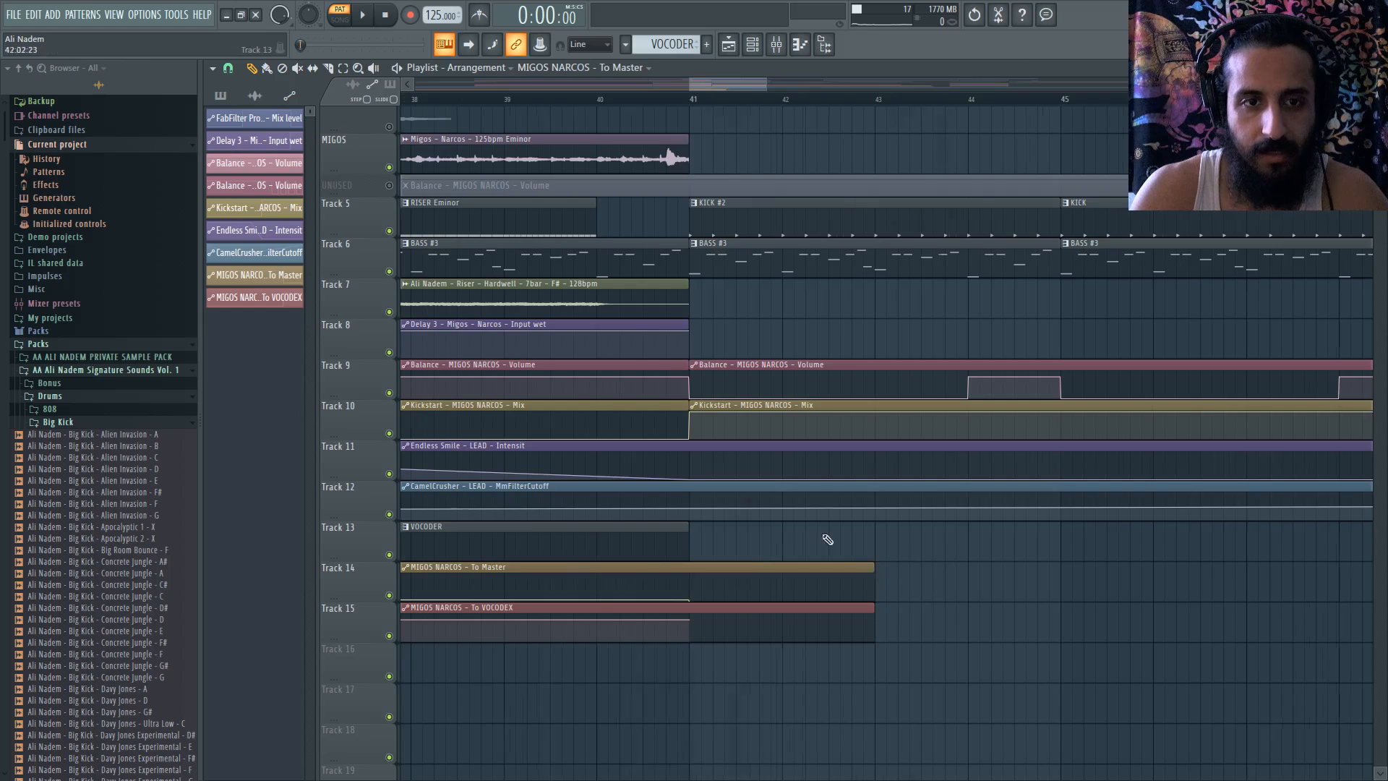
- Insert an empty track above Track 5 and place the VOCODER pattern on it at bars 33 and 37
scroll(662, 448, "down", 5)
right_click(343, 240)
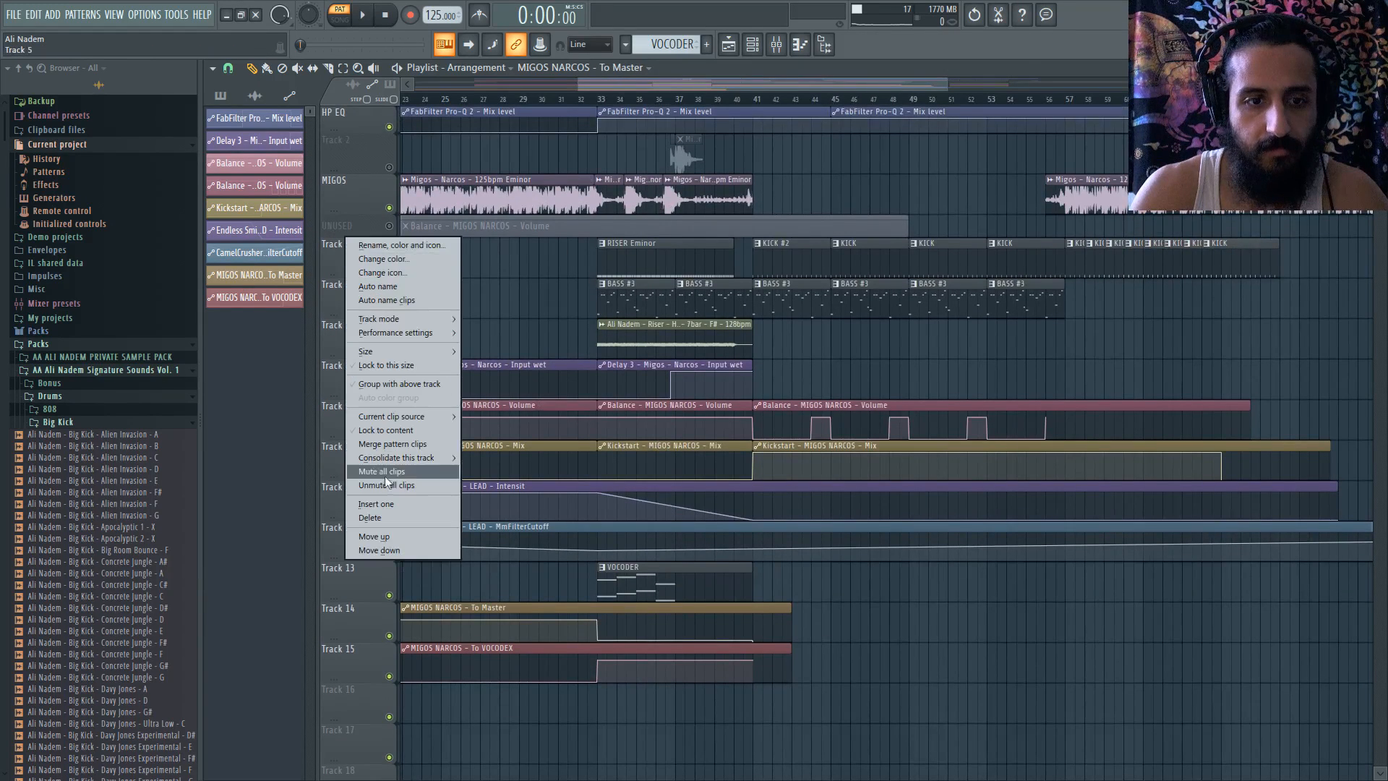
left_click(396, 505)
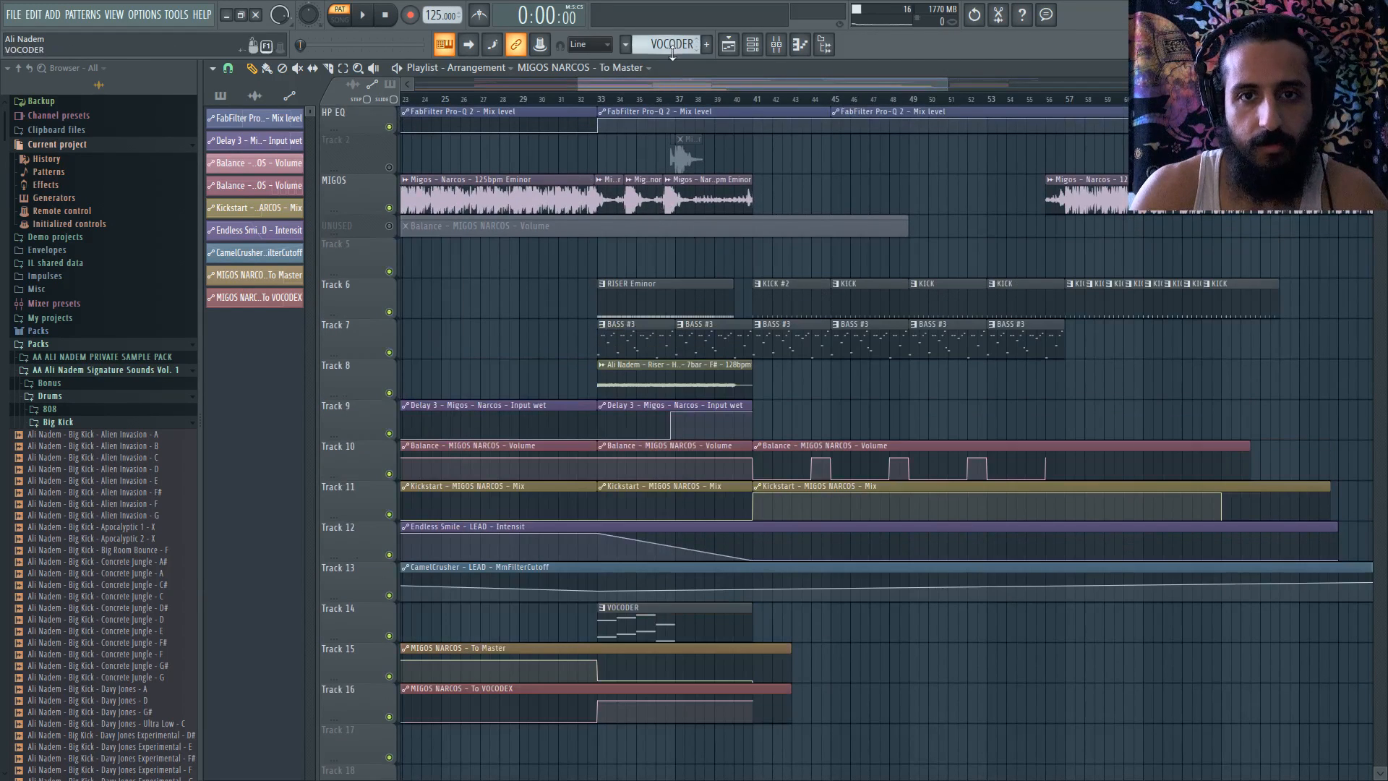
left_click(224, 96)
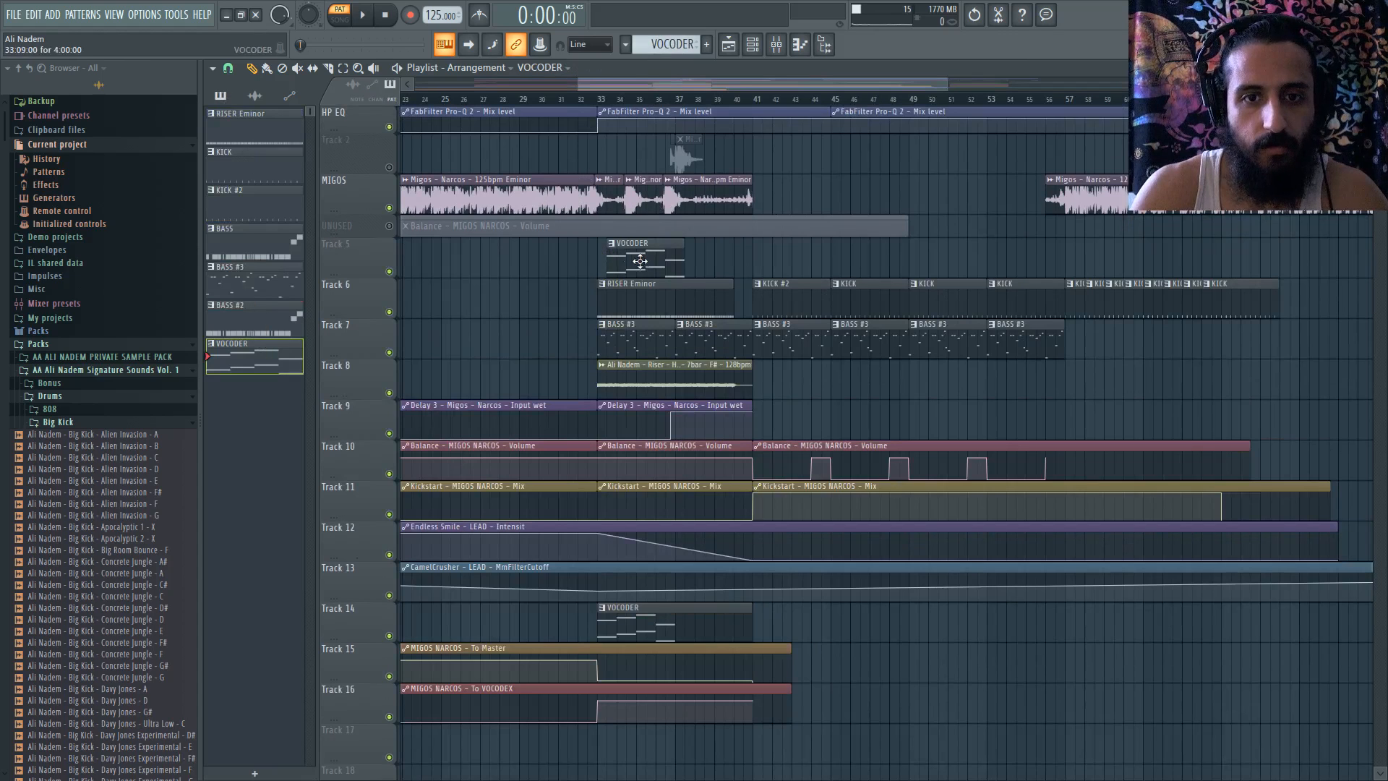
scroll(691, 262, "up", 3)
left_click_drag(677, 263, 664, 265)
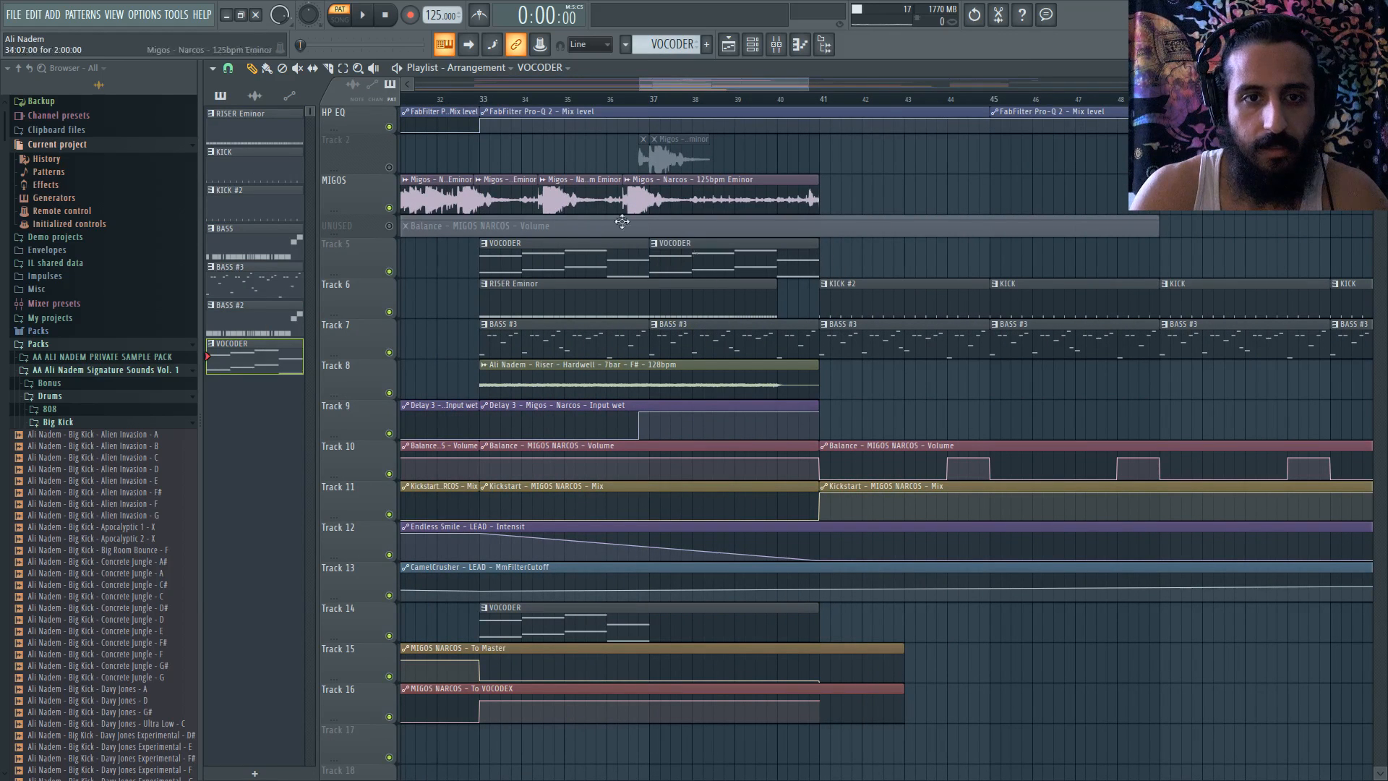
- Set Vocodex's carrier input to CARRIER and its modulator input to MIGOS NARCOS
left_click(795, 47)
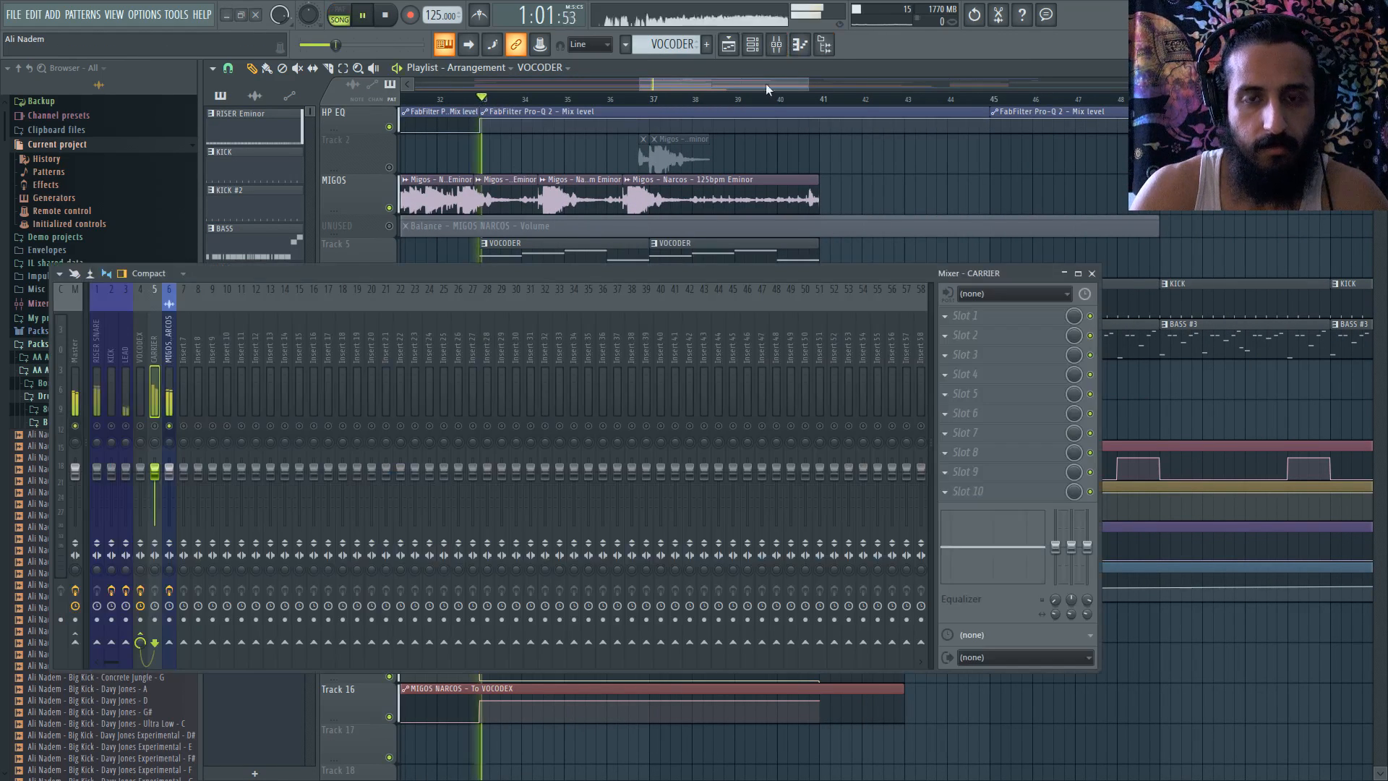
left_click(466, 270)
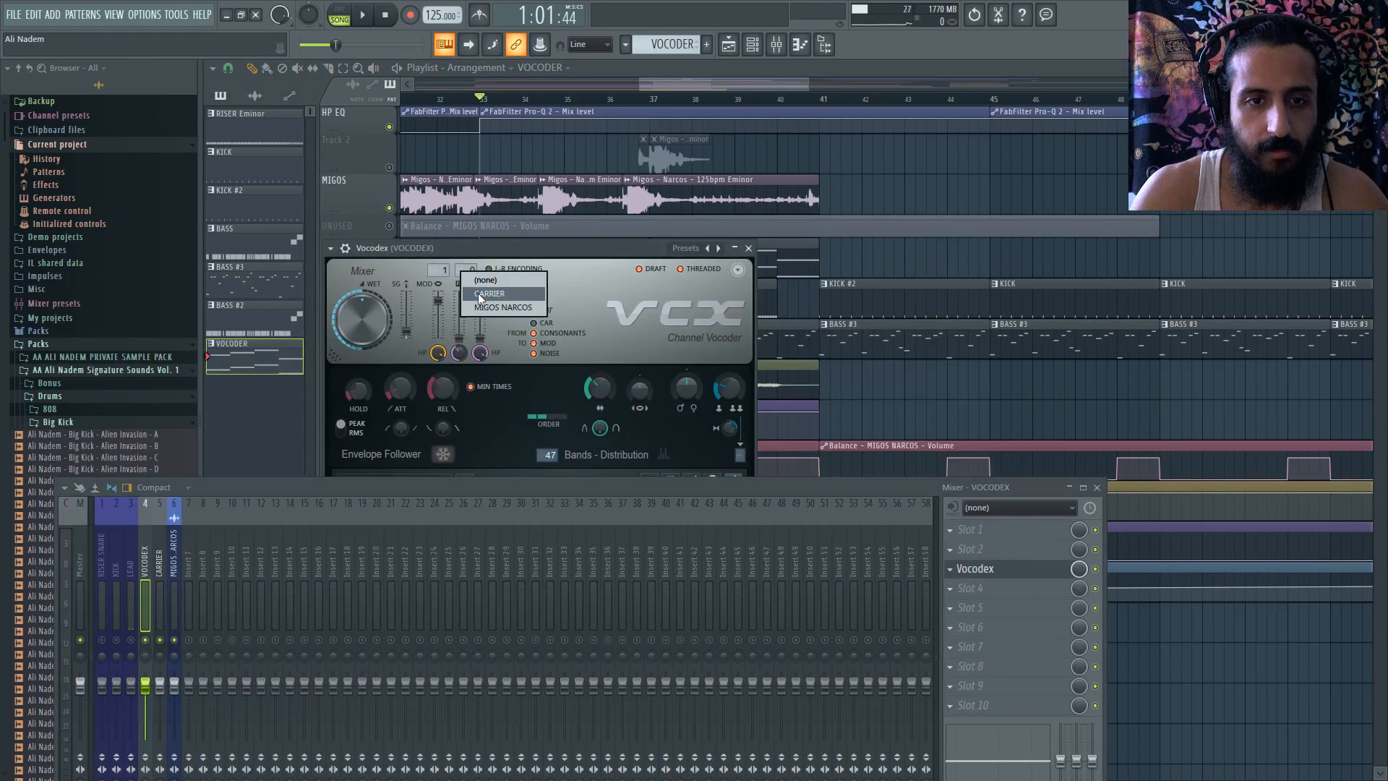
left_click(480, 293)
left_click(444, 269)
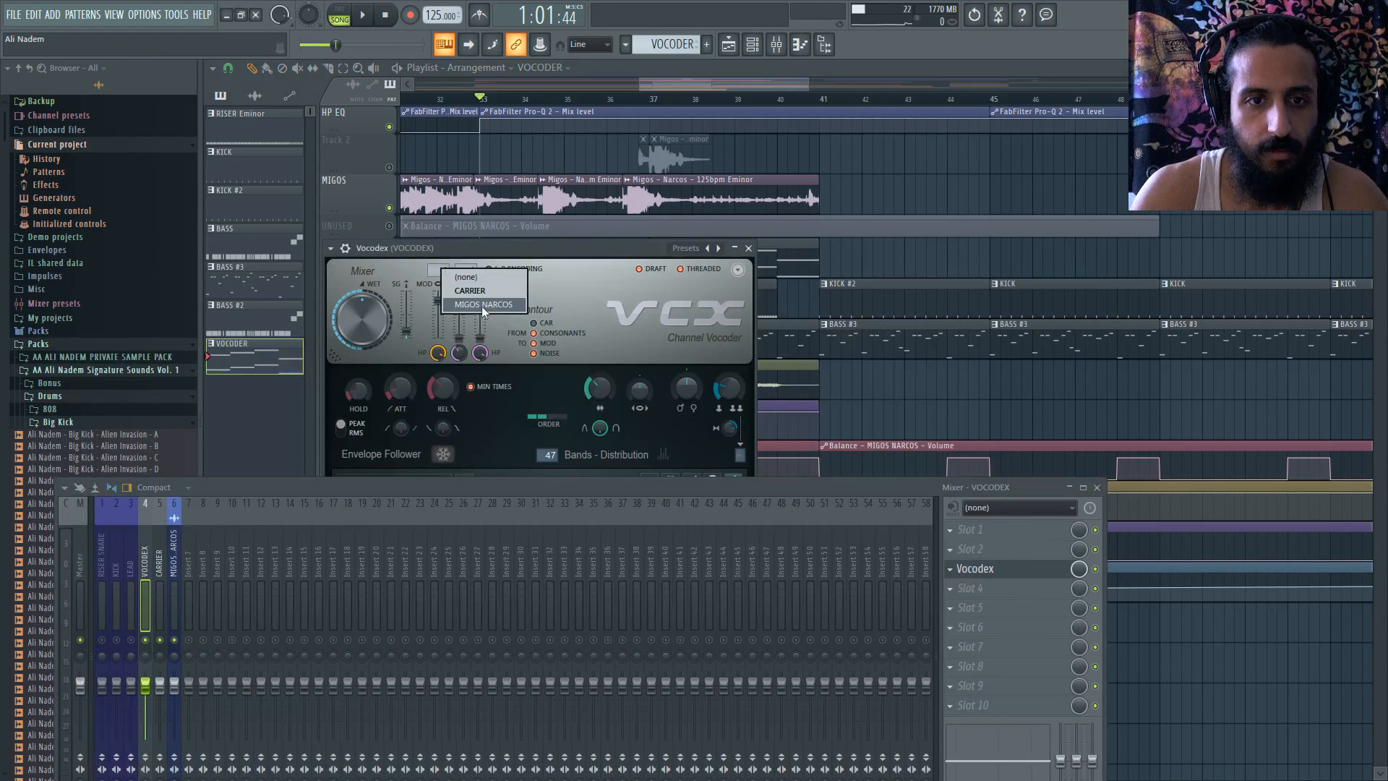
left_click(470, 308)
- Play the section from bar 33 to hear the vocoder, with the Vocodex window moved clear of the playlist
key("space")
left_click_drag(482, 250, 854, 260)
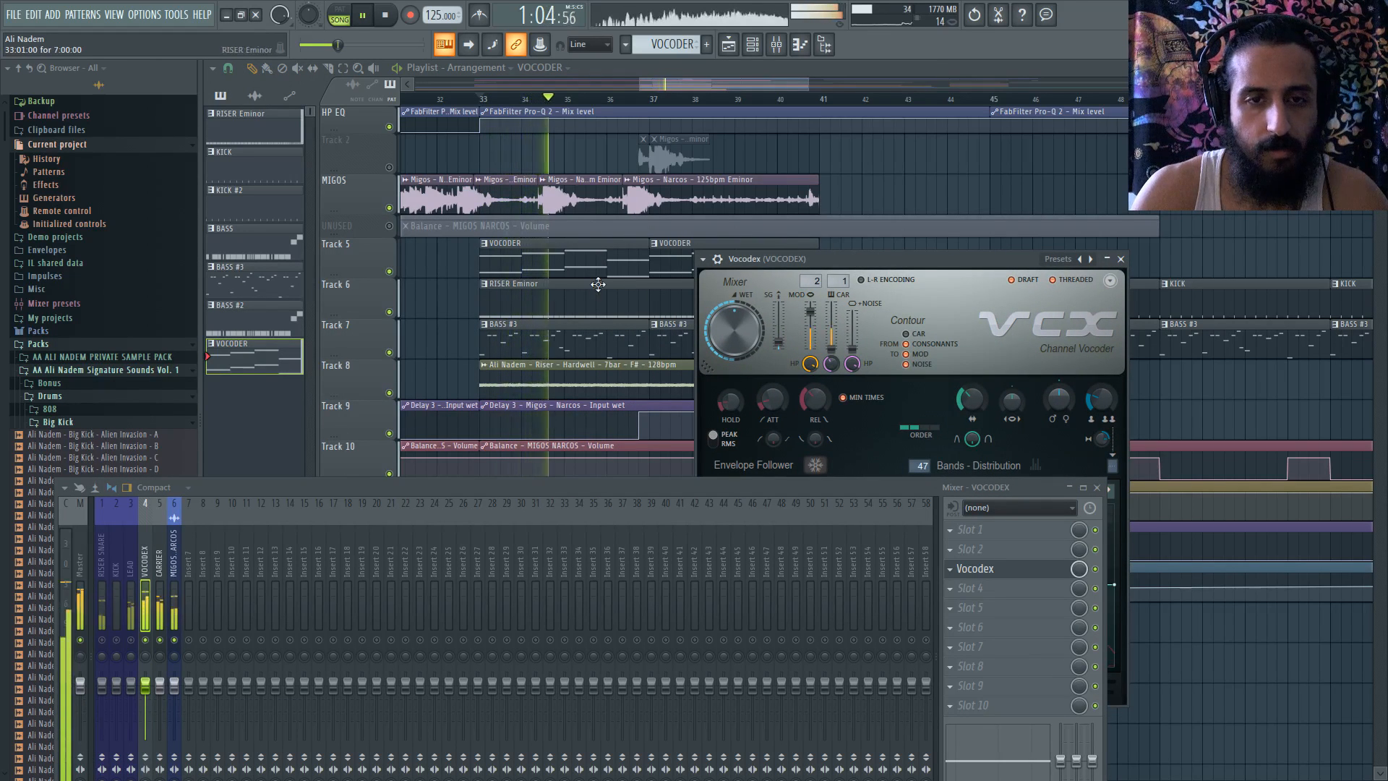
left_click(598, 257)
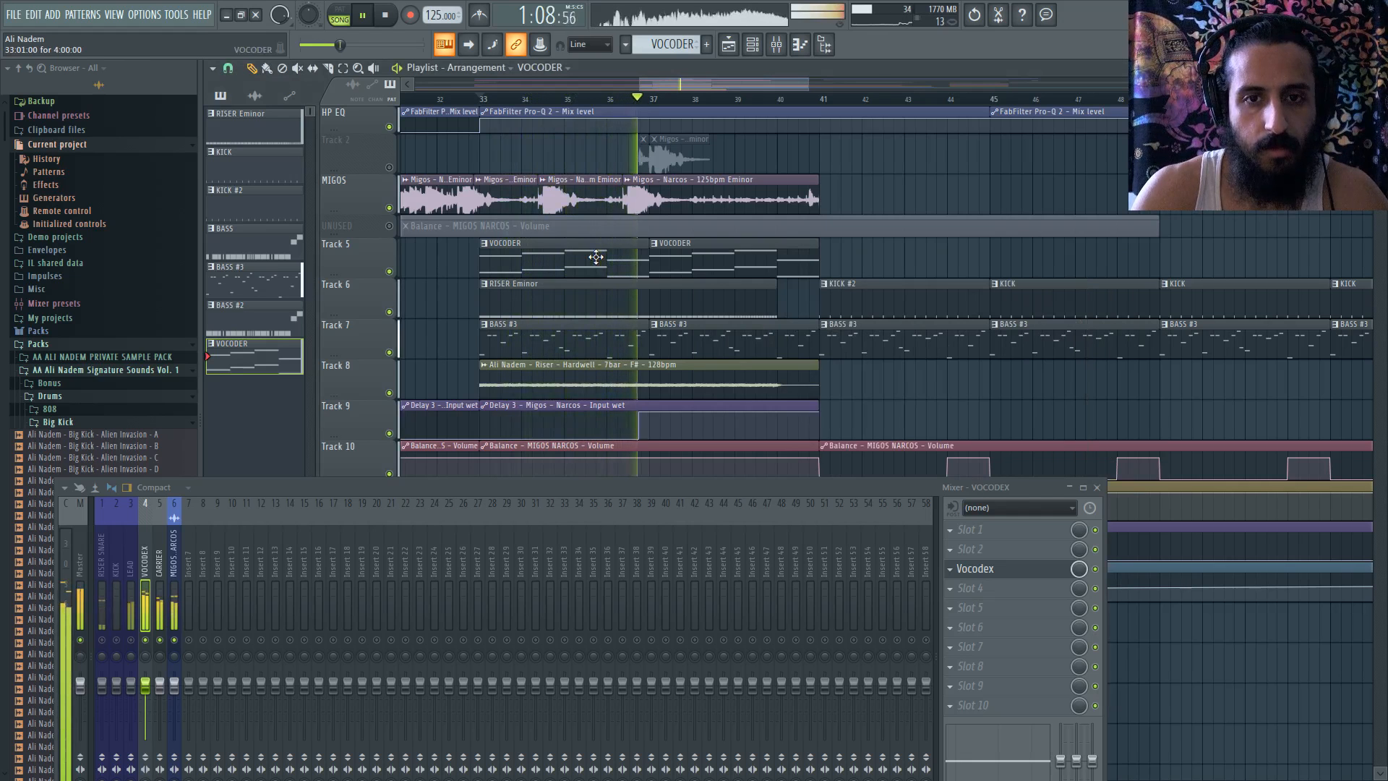
scroll(614, 255, "down", 3, "ctrl")
scroll(624, 253, "up", 4, "ctrl")
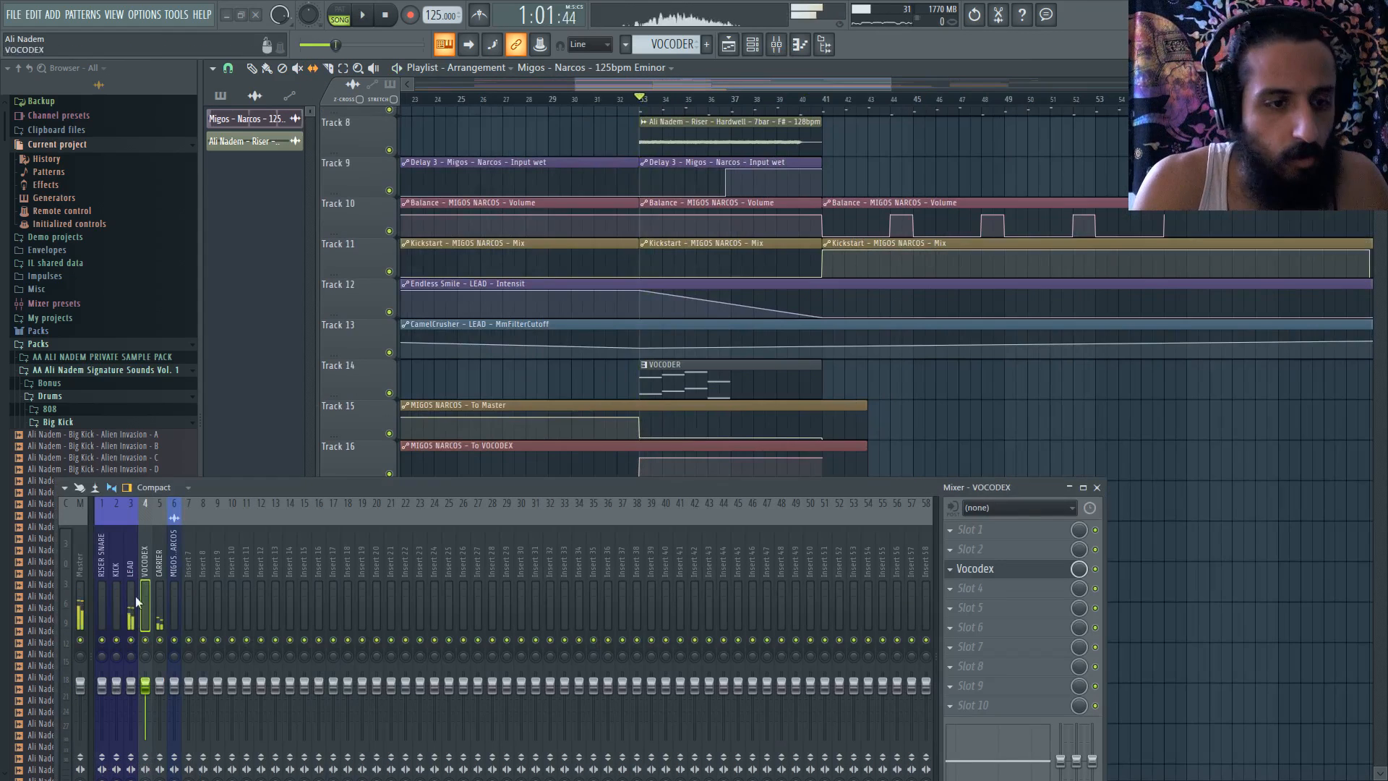
- Create an automation clip for the LEAD mixer track's stereo separation
left_click_drag(206, 492, 273, 321)
left_click(201, 615)
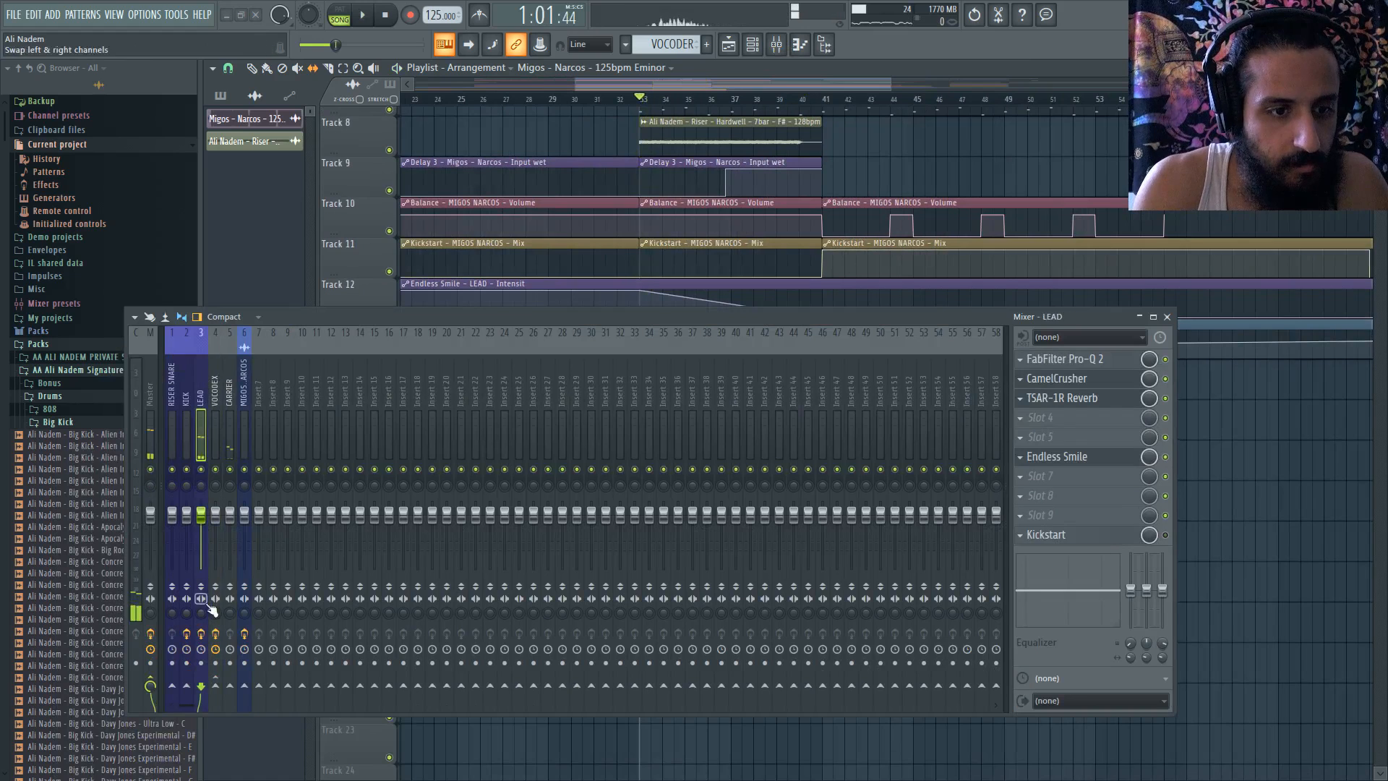
right_click(200, 622)
left_click(237, 653)
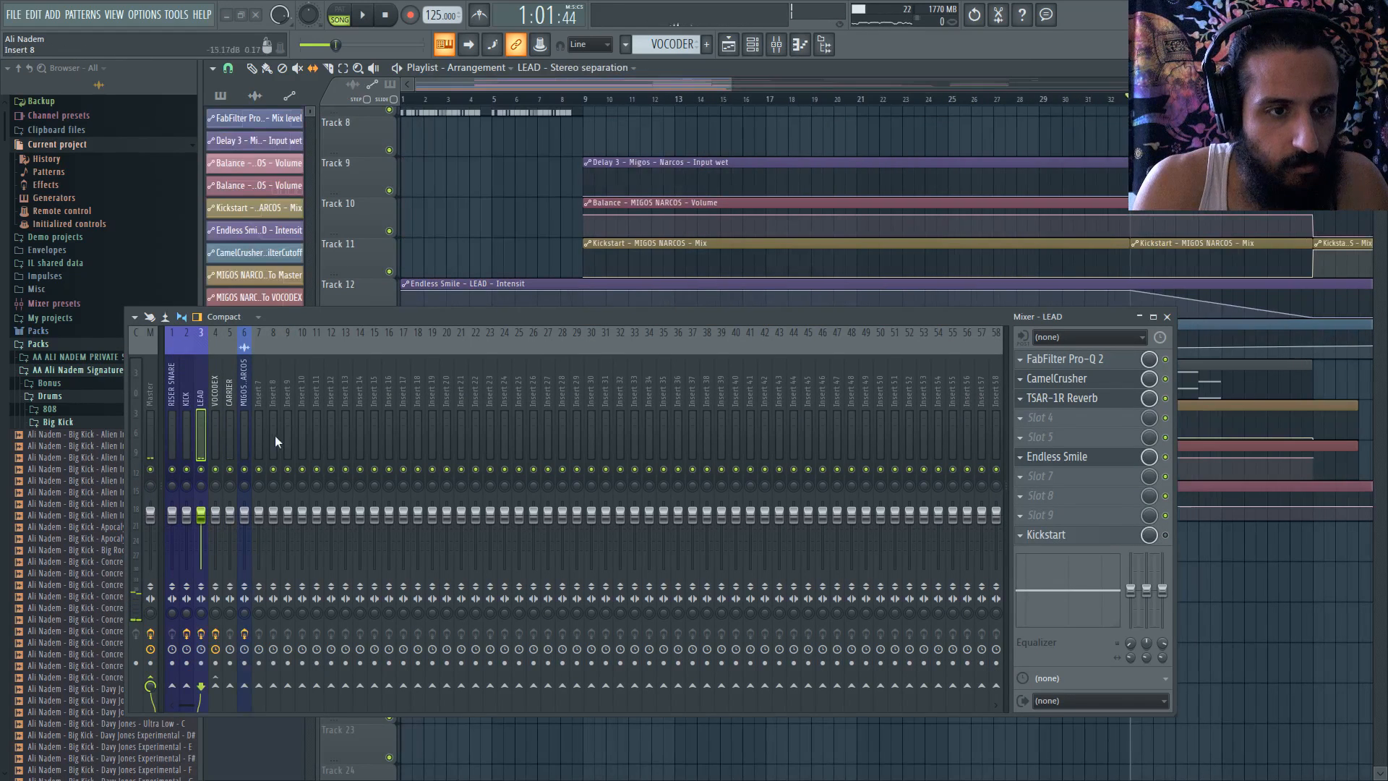
- Link the VOCODEX mixer track's stereo separation to the LEAD - Stereo separation automation clip and close the mixer
left_click_drag(305, 334, 397, 341)
left_click(307, 384)
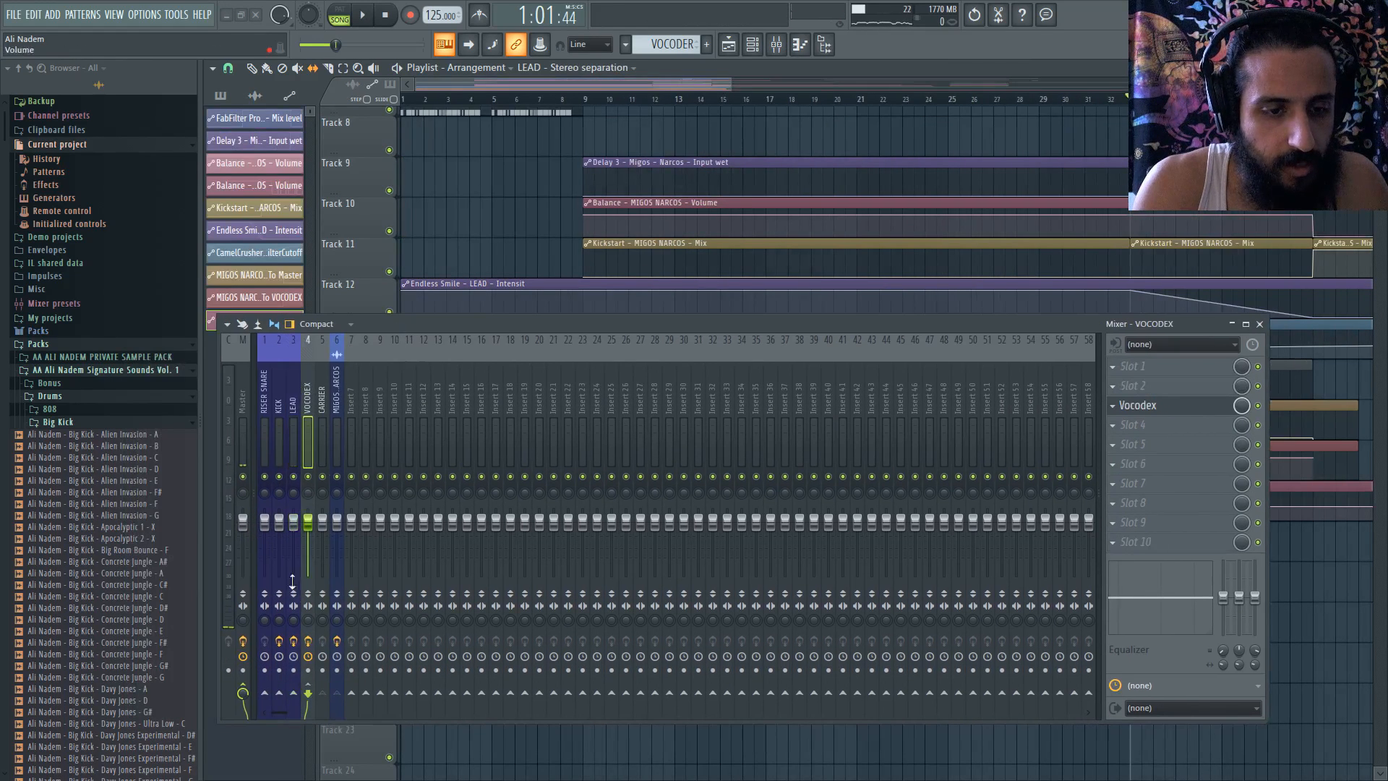
right_click(307, 622)
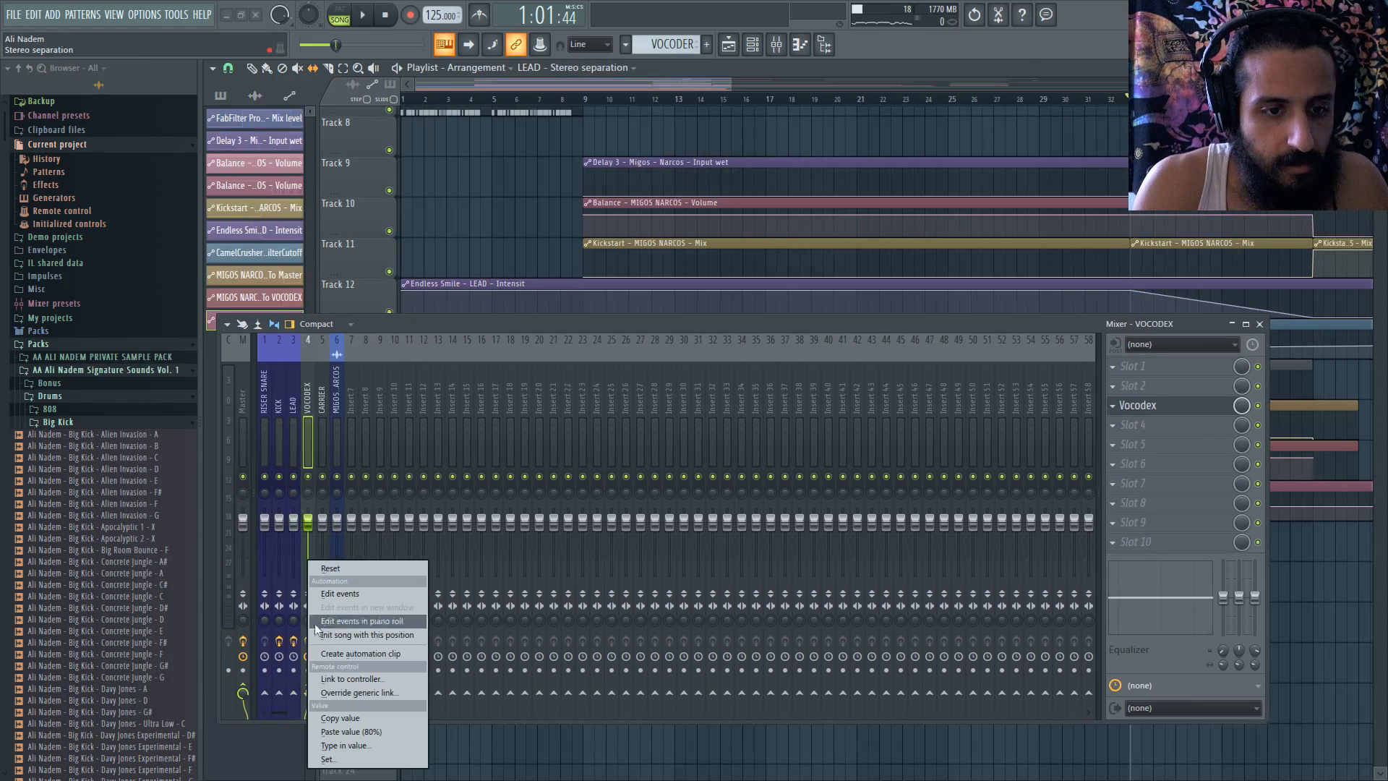
left_click(357, 679)
left_click(636, 362)
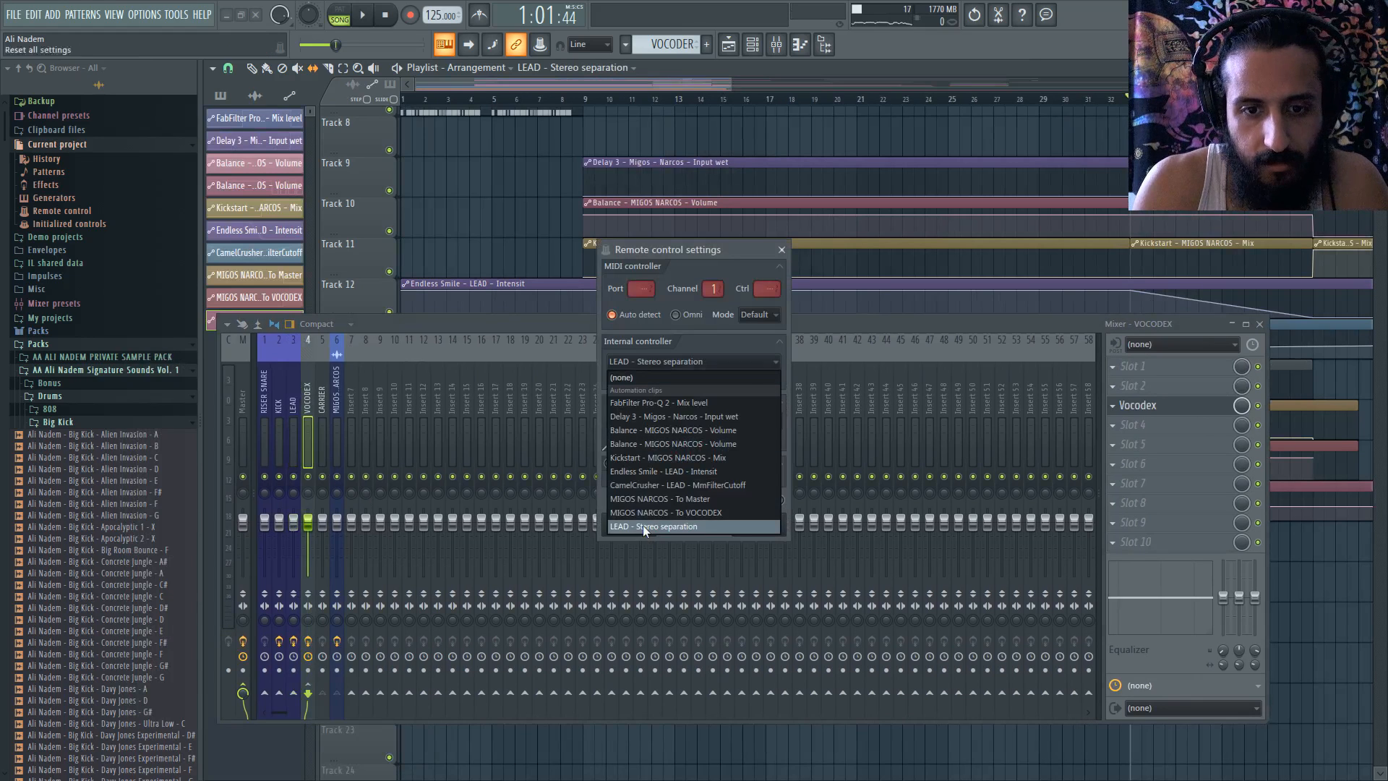
left_click(643, 525)
scroll(908, 81, "down", 2)
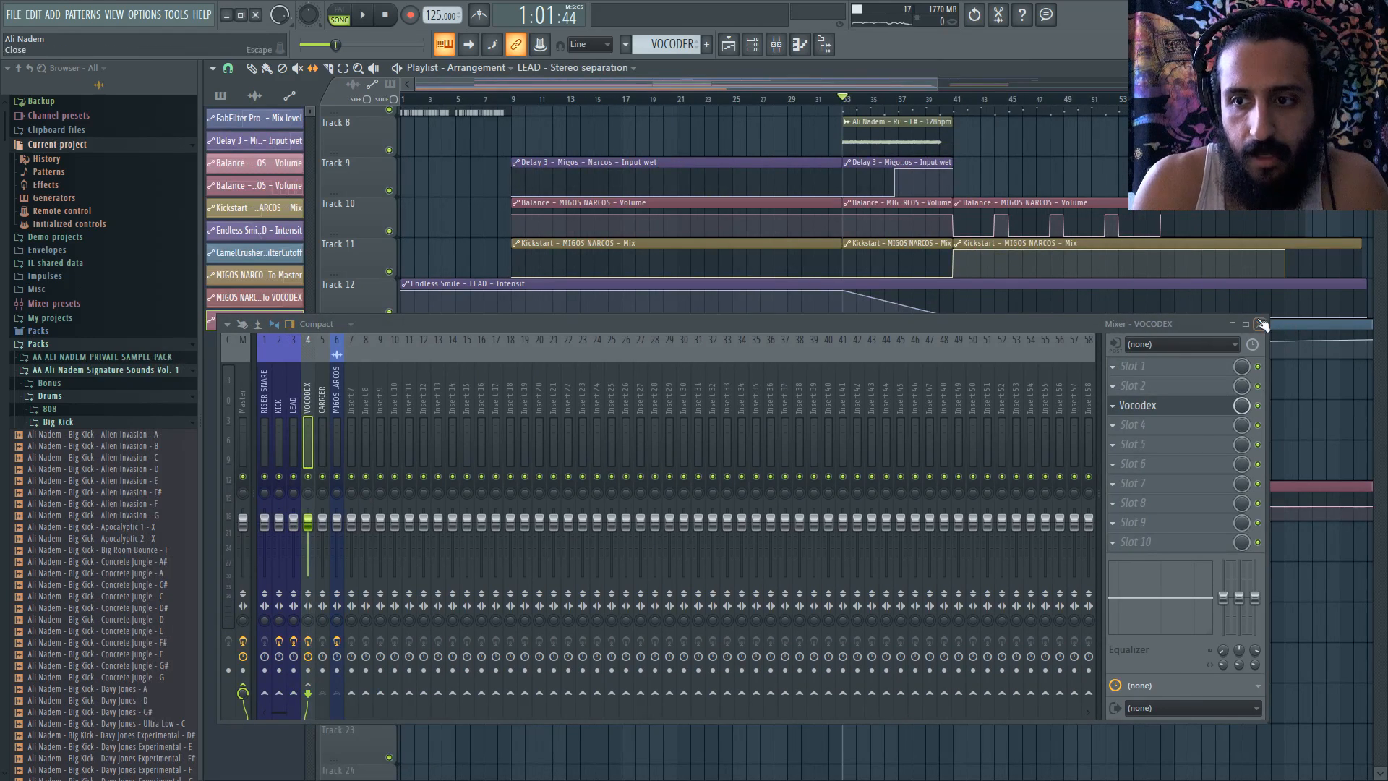
left_click(1262, 324)
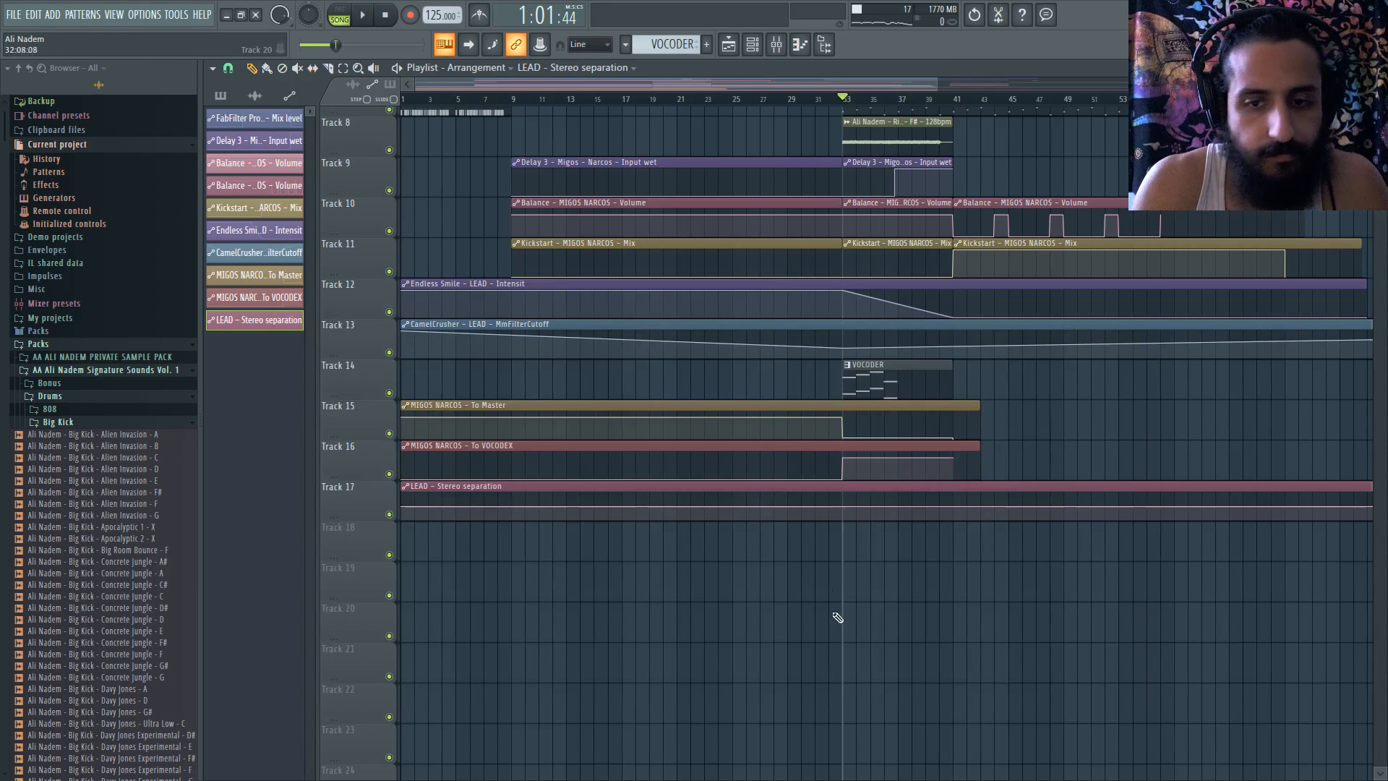
- In the LEAD stereo separation clip, set the bar 33 point to 0.5 and make a curved rise to 100% at bar 41
right_click(842, 507)
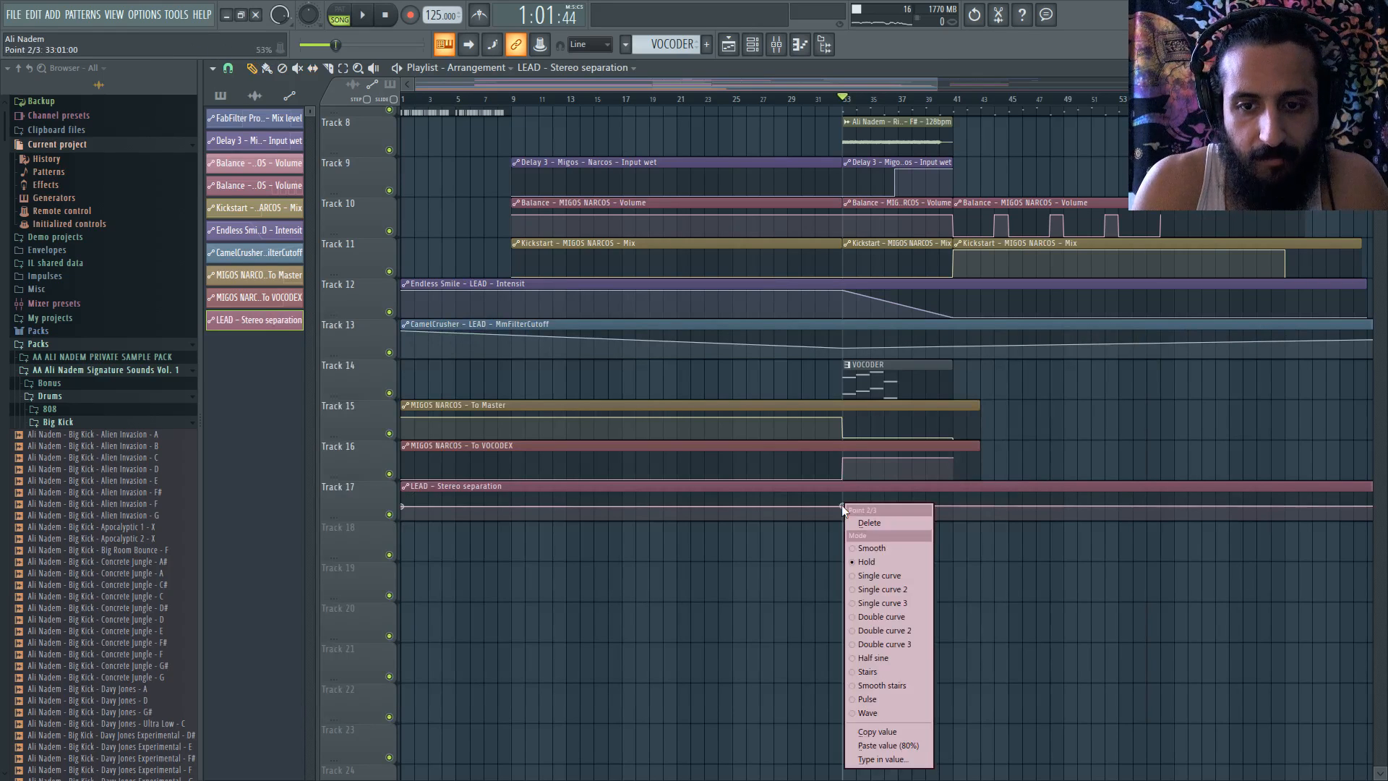
left_click(895, 759)
type(".5")
key("Return")
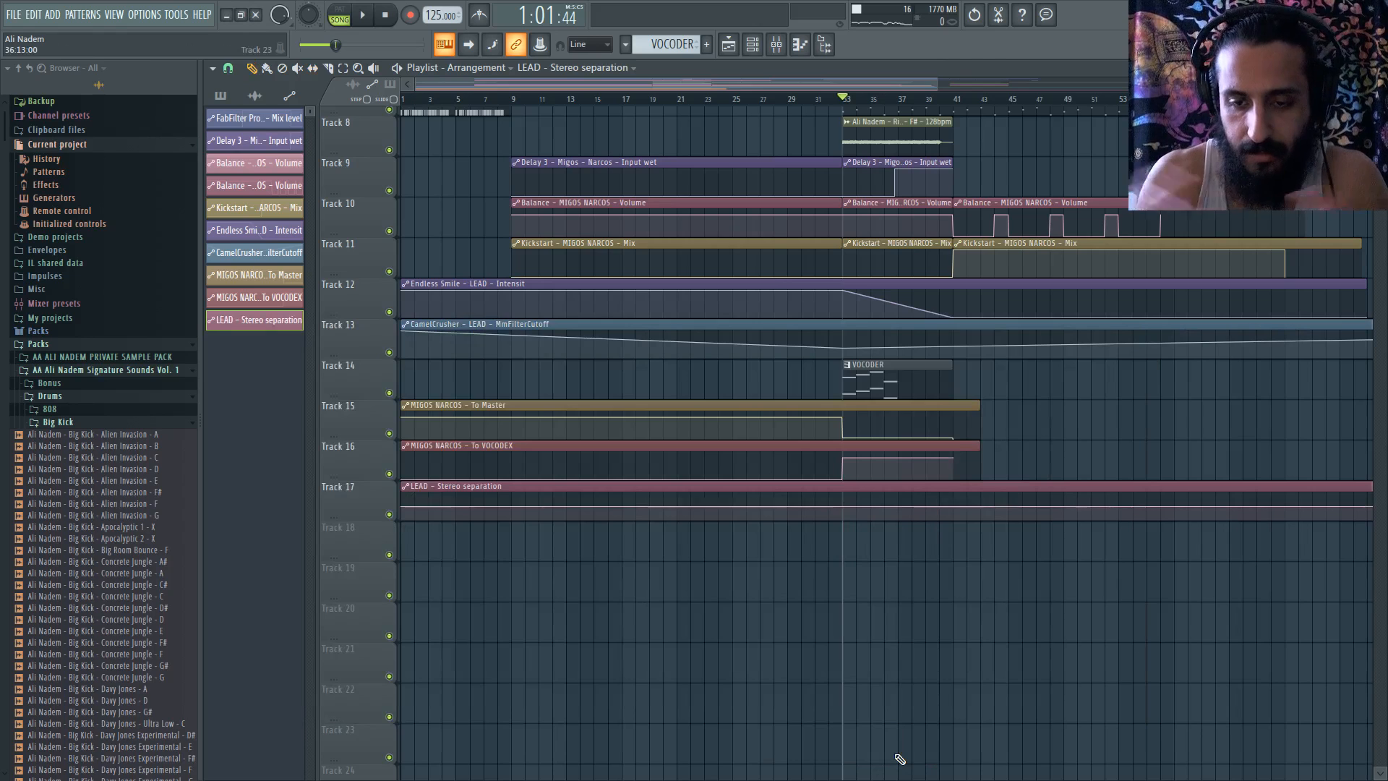
left_click_drag(953, 506, 955, 490)
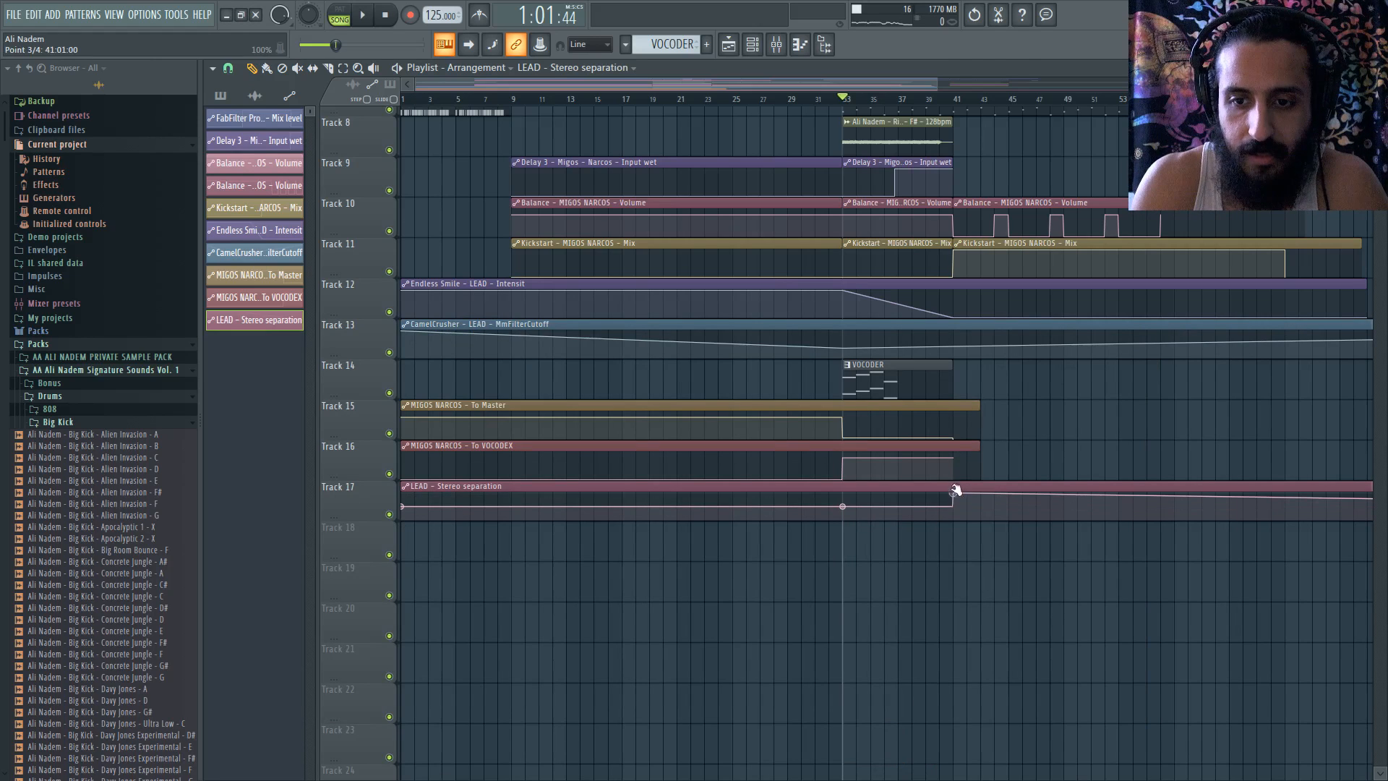
right_click(956, 499)
left_click(993, 573)
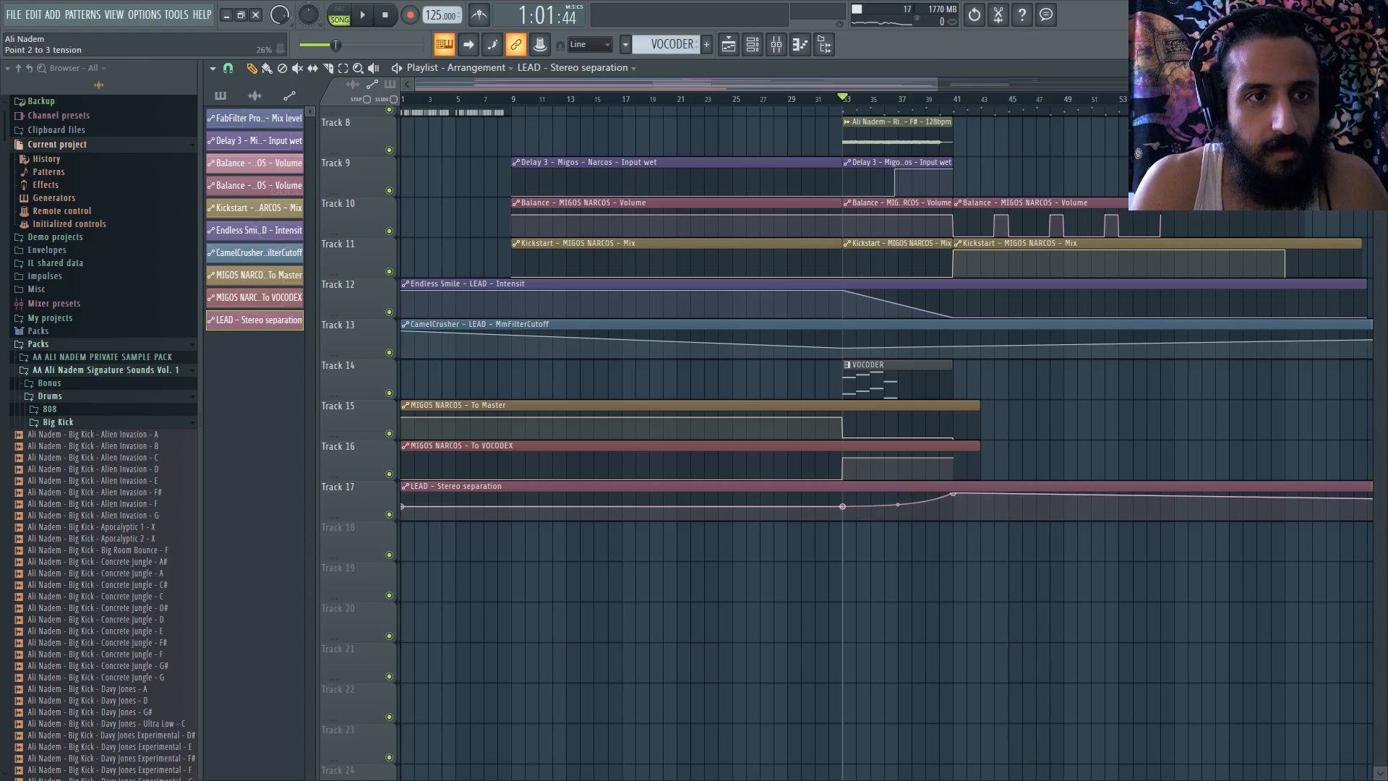
- Add a second point at bar 41 of the LEAD stereo separation clip, valued 0.5, so the curve drops instantly
scroll(899, 506, "up", 6)
right_click(739, 506)
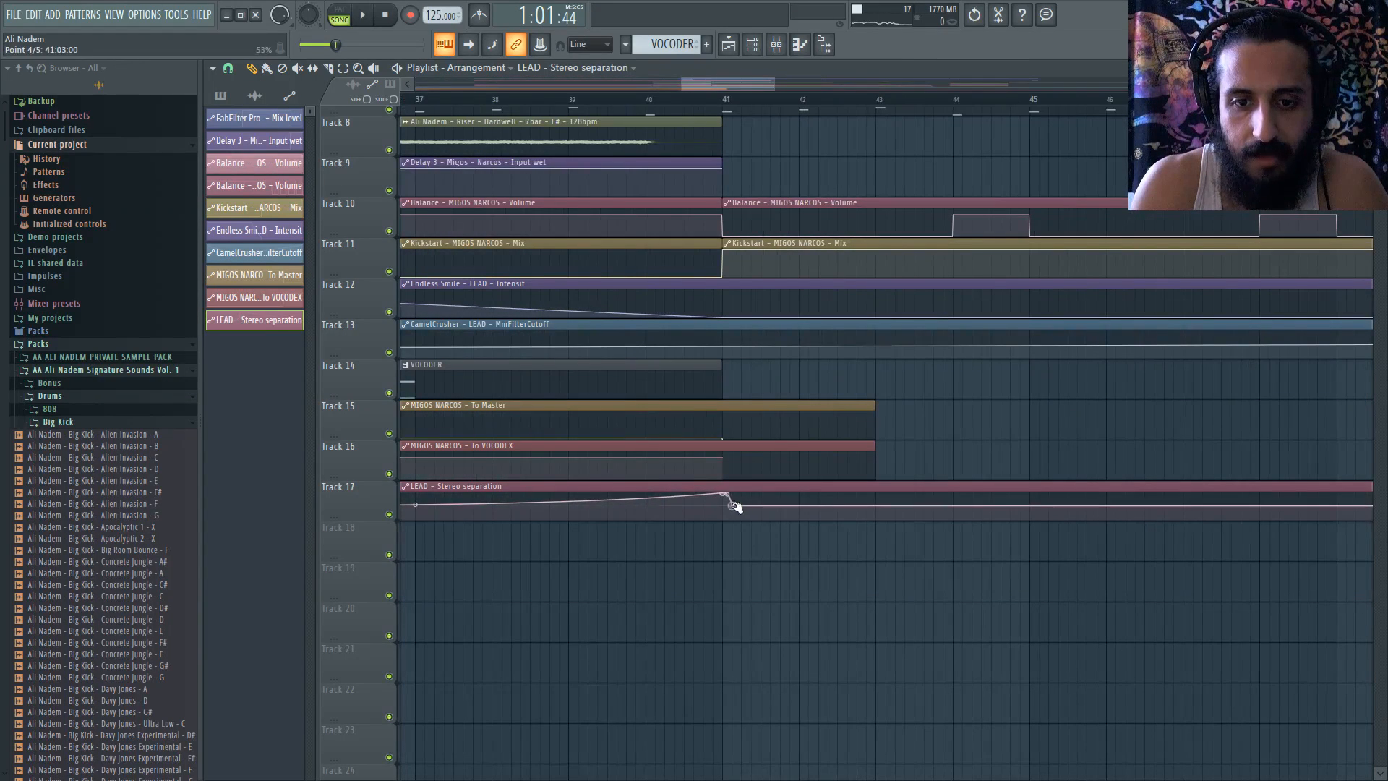
right_click(723, 508)
left_click(765, 756)
type("0.5")
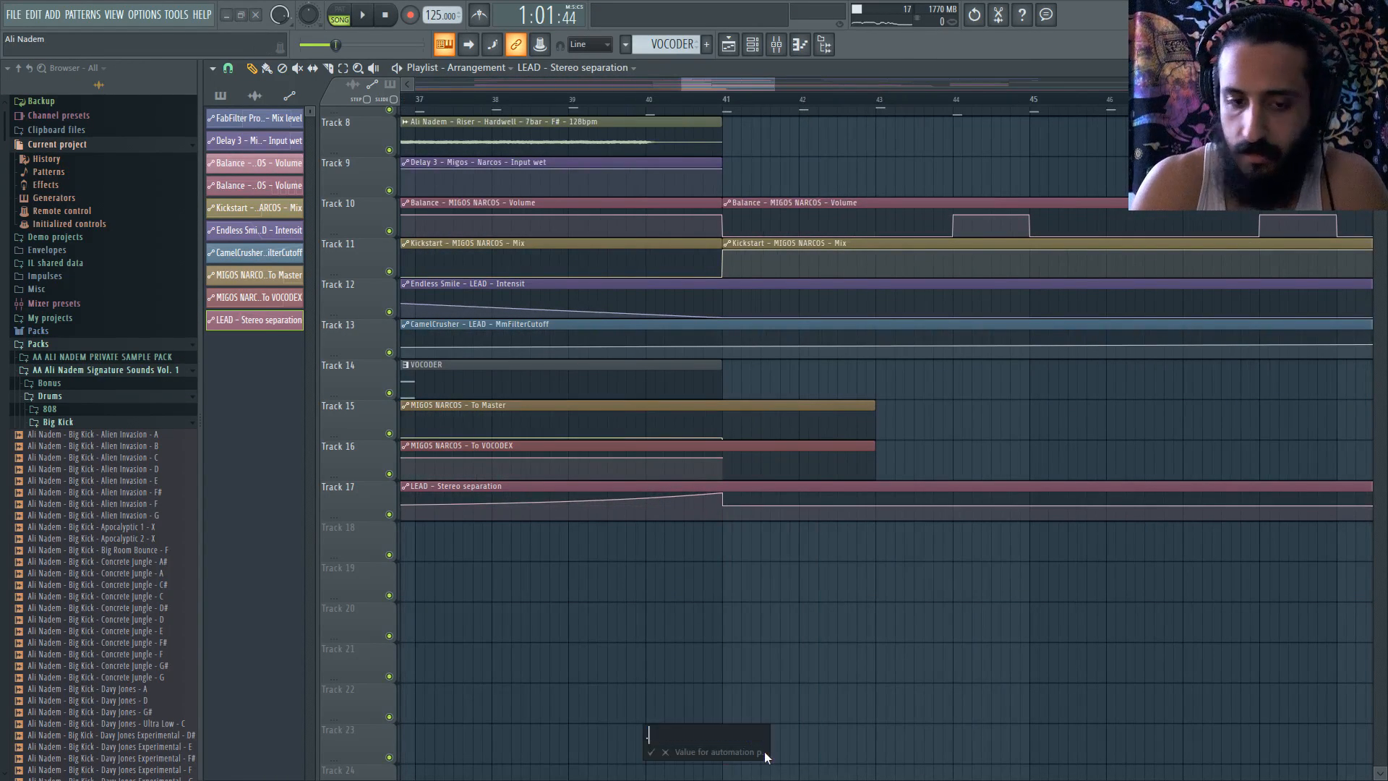
key("Return")
scroll(734, 480, "down", 6)
scroll(733, 468, "down", 3)
scroll(738, 471, "up", 4)
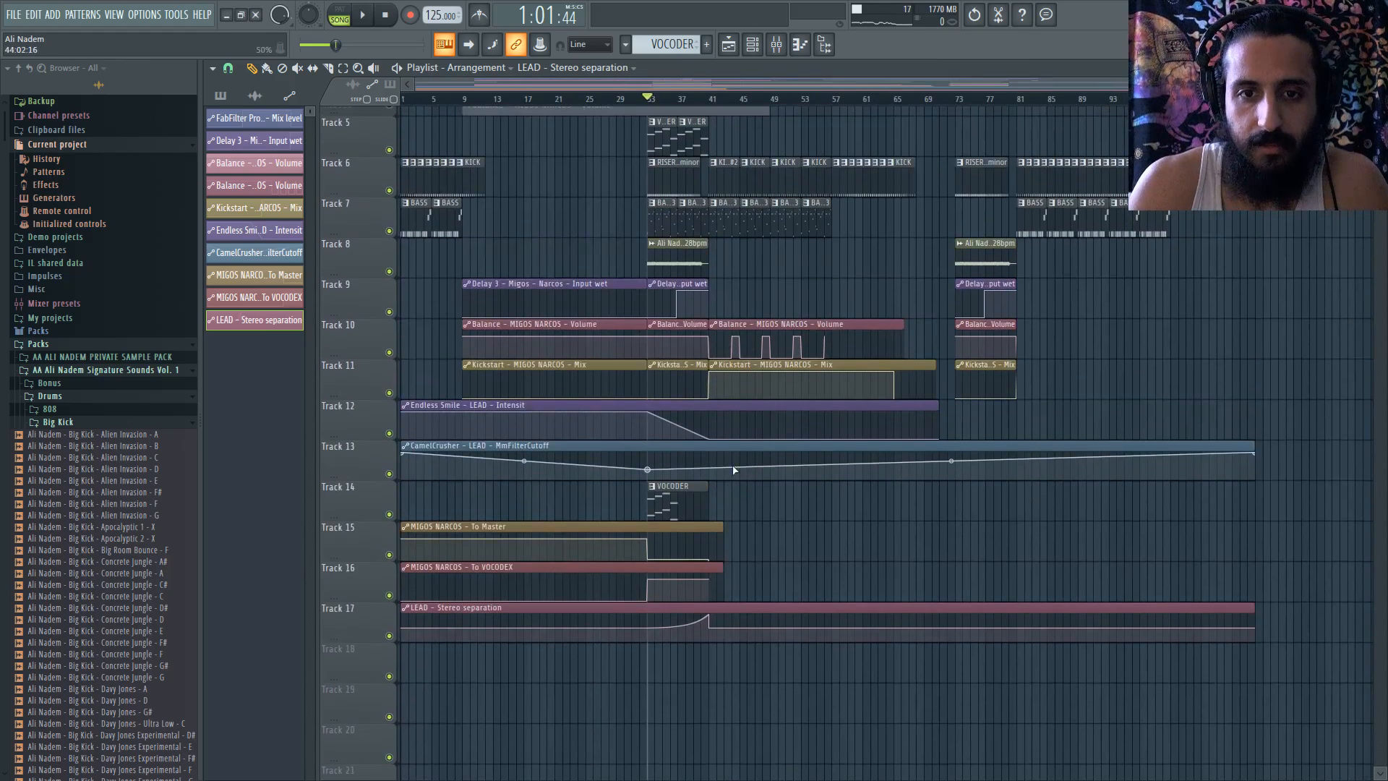
- Remove the VOCODER clip from Track 14 and reshape the CamelCrusher filter cutoff automation to climb from bar 33 to bar 41
key("space")
right_click(1251, 415)
left_click(1284, 645)
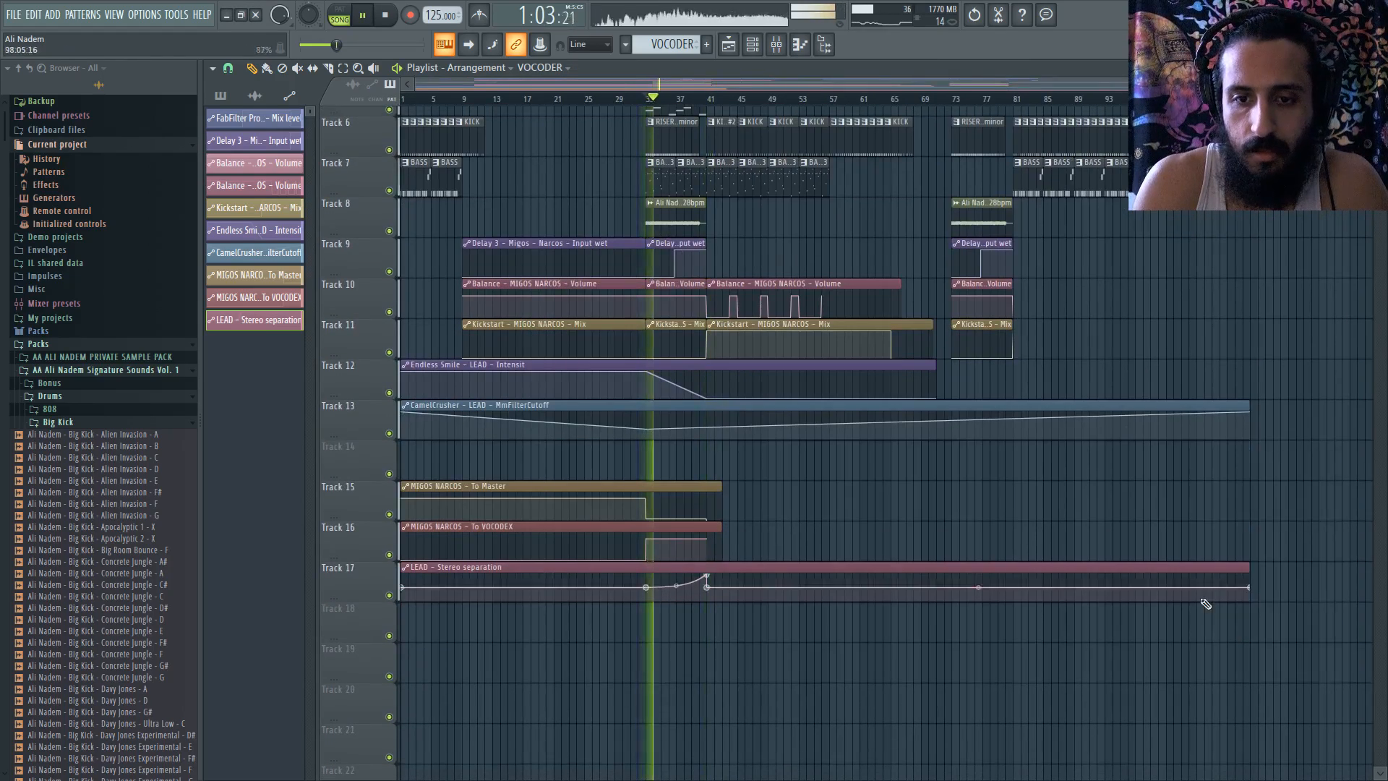
scroll(703, 414, "up", 6)
right_click(671, 422)
scroll(676, 402, "down", 6)
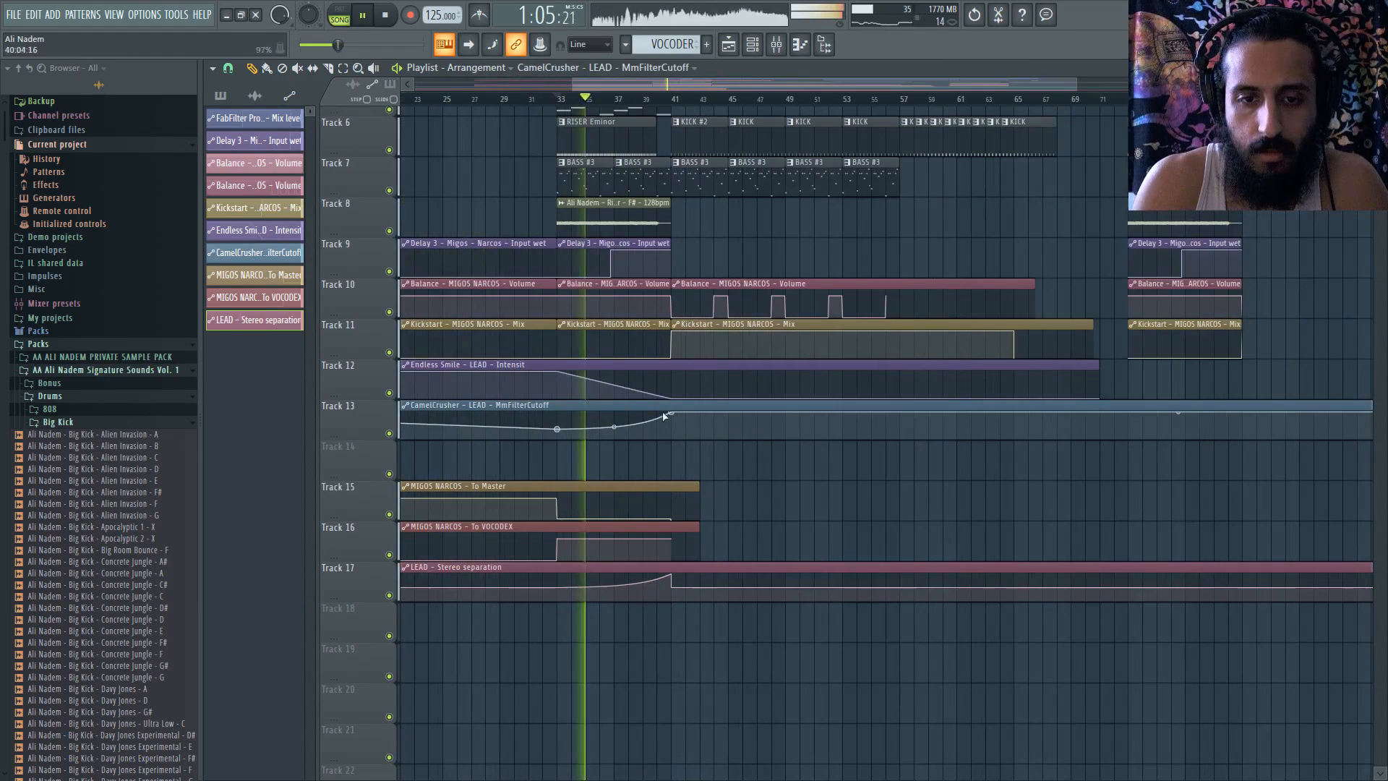
scroll(743, 426, "down", 5)
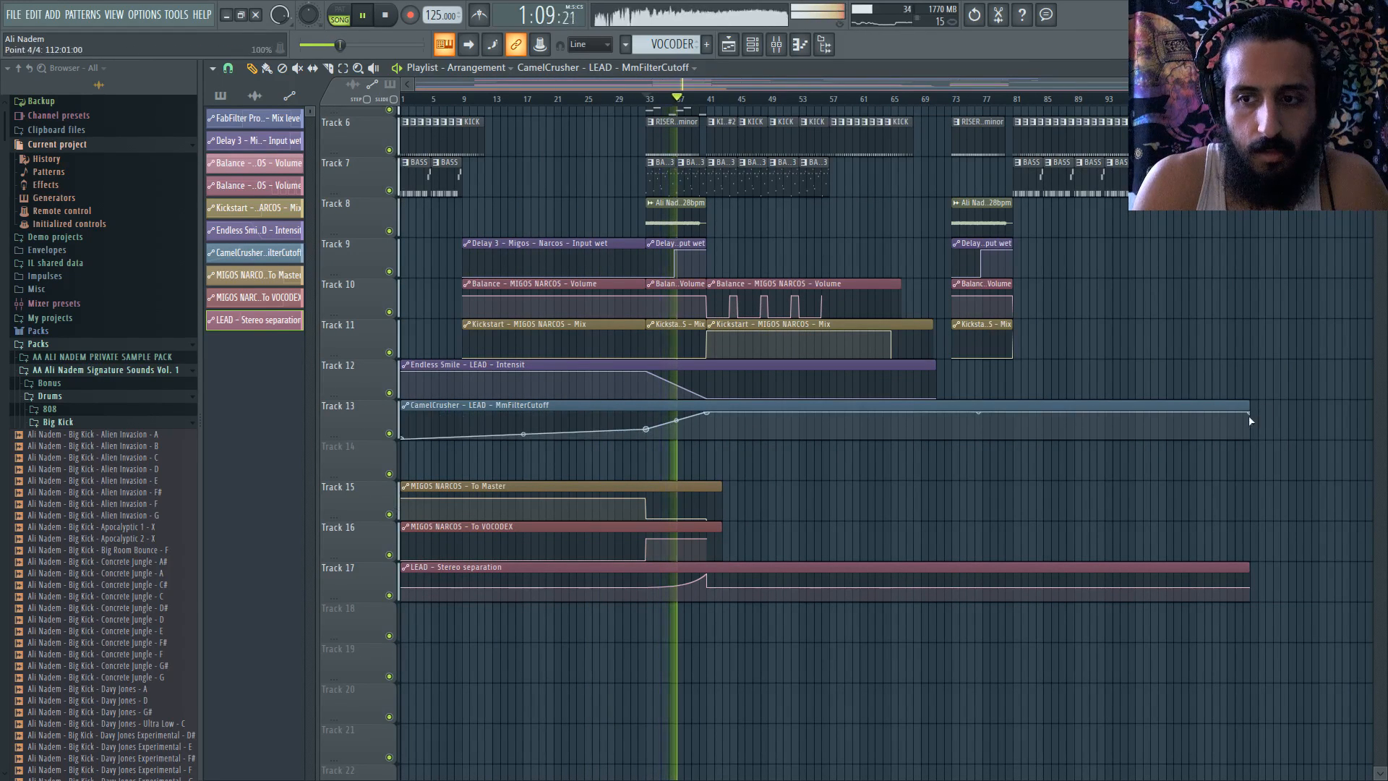
- Shorten the CamelCrusher filter cutoff automation clip on Track 13 so that it ends at bar 41
left_click_drag(1248, 412, 714, 412)
scroll(712, 369, "up", 10)
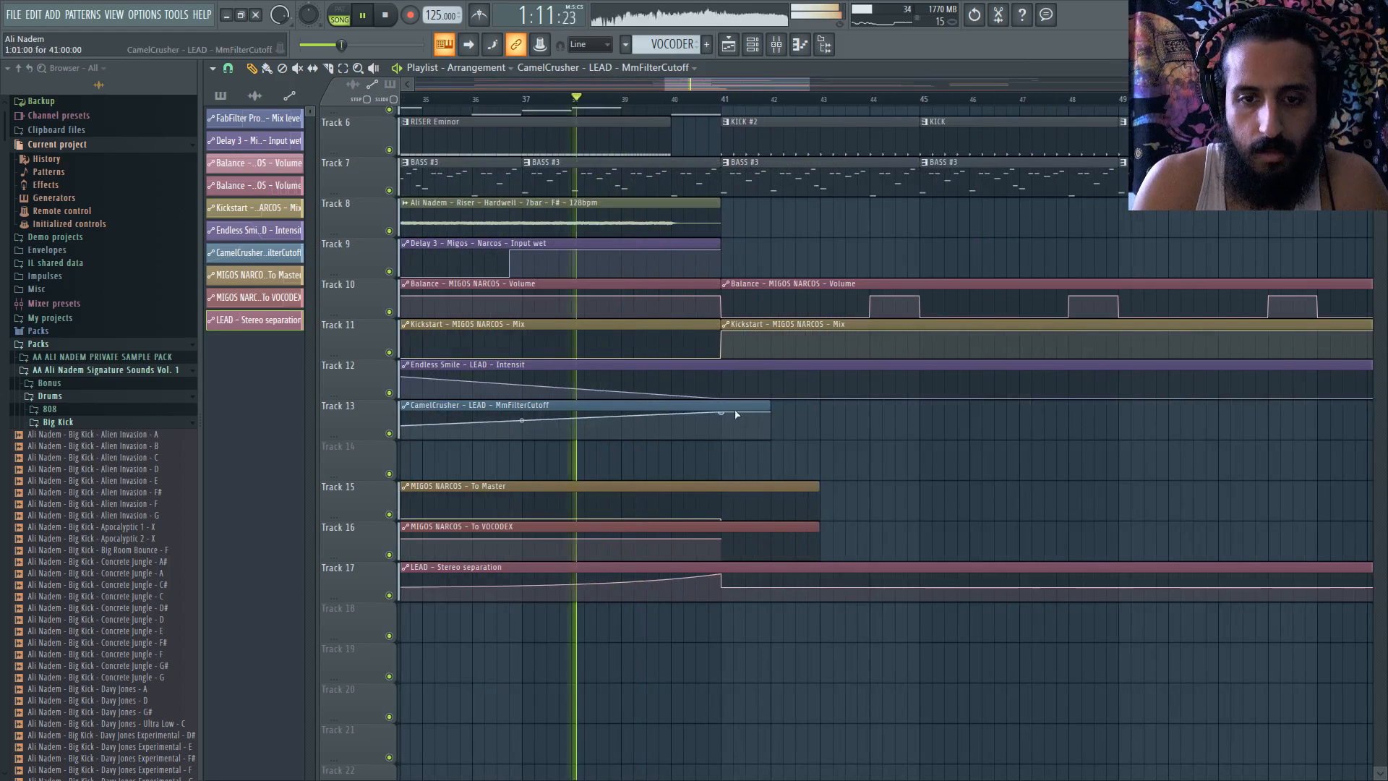
scroll(720, 406, "up", 5)
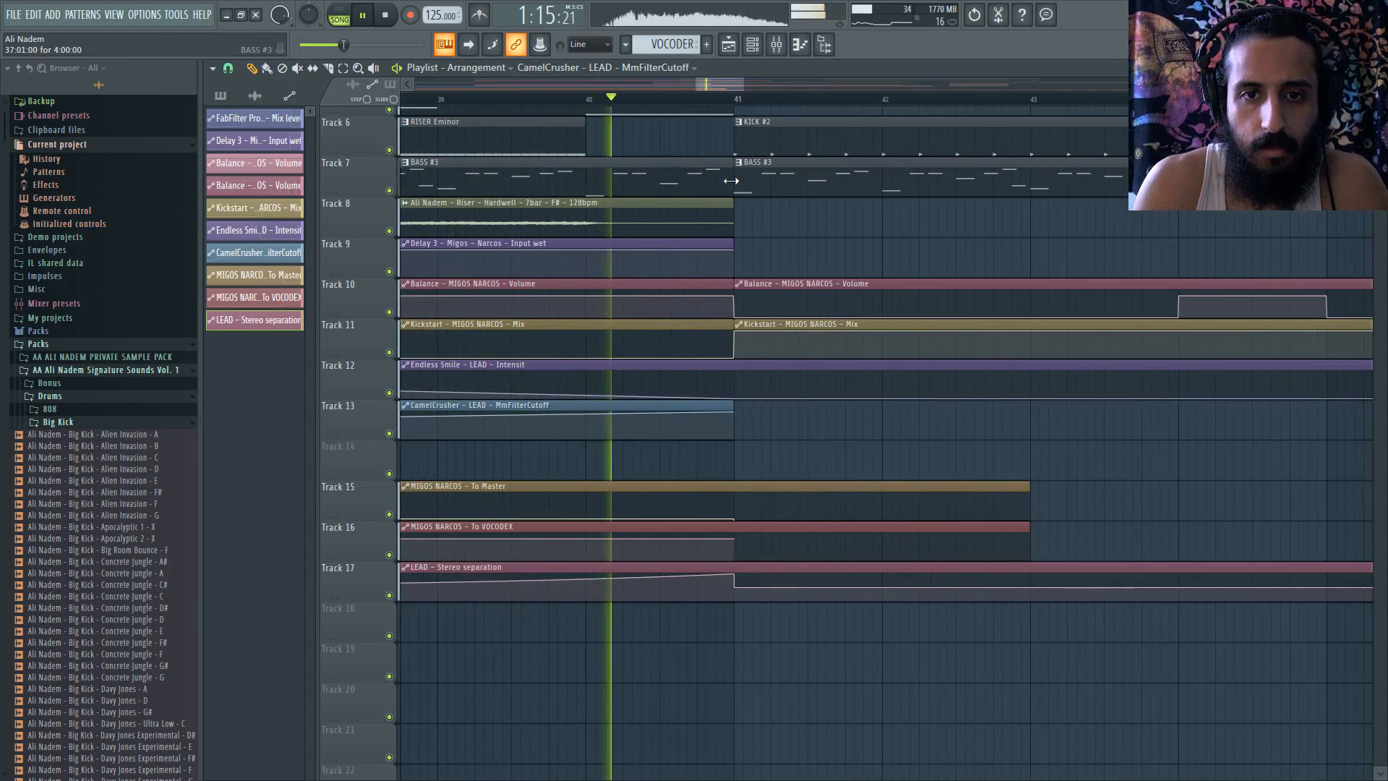
scroll(654, 175, "down", 5)
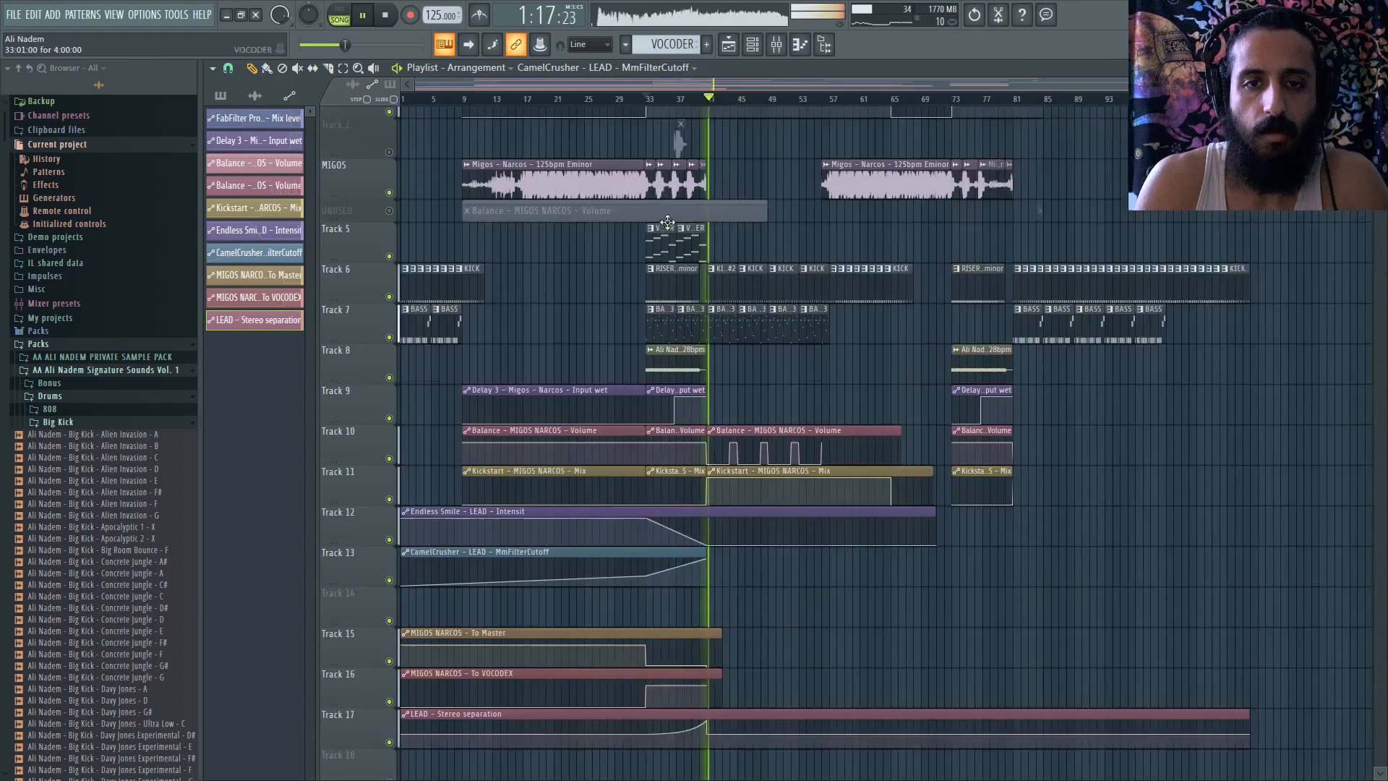
- Replay from bar 33 and inspect the Kickstart settings on the LEAD mixer track, with the mixer moved clear of the playlist
scroll(654, 174, "up", 3)
left_click(777, 47)
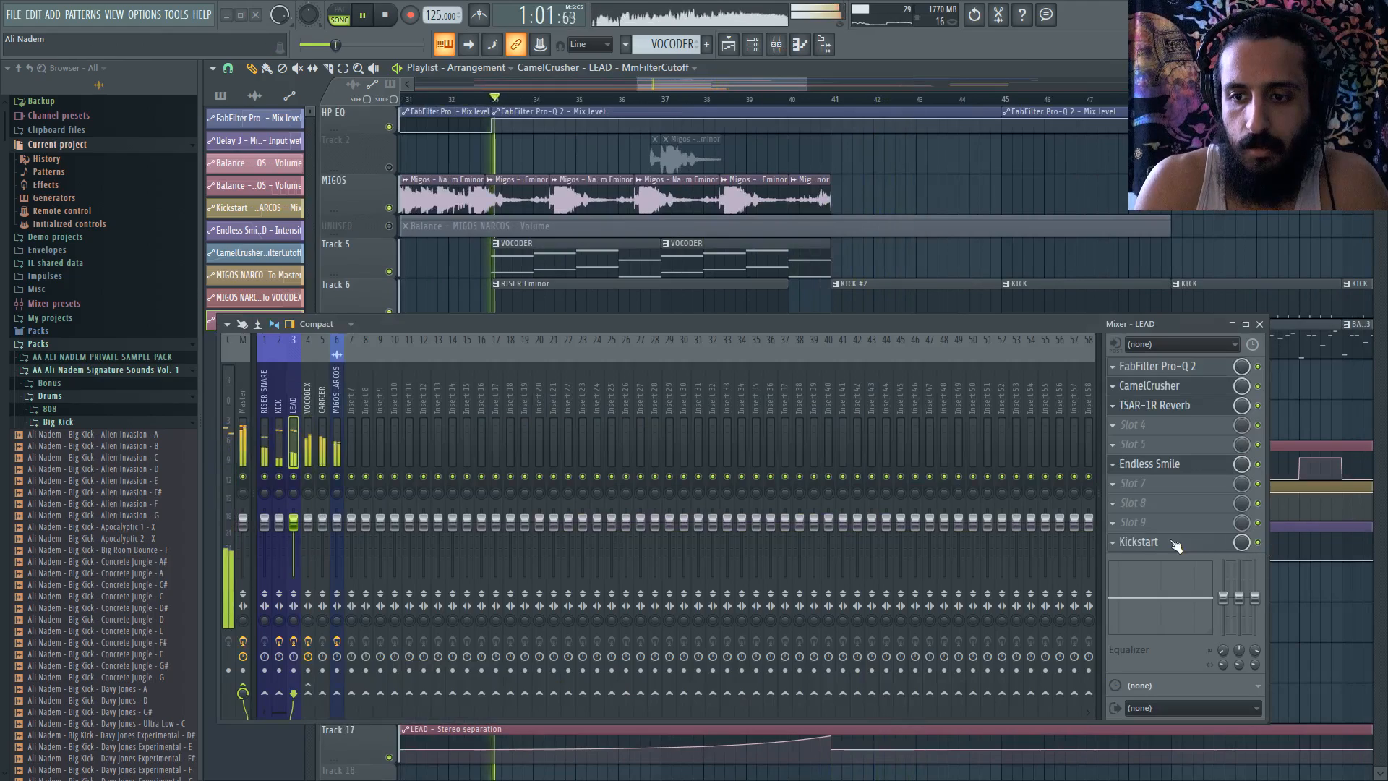
left_click(1139, 541)
left_click_drag(576, 327, 567, 589)
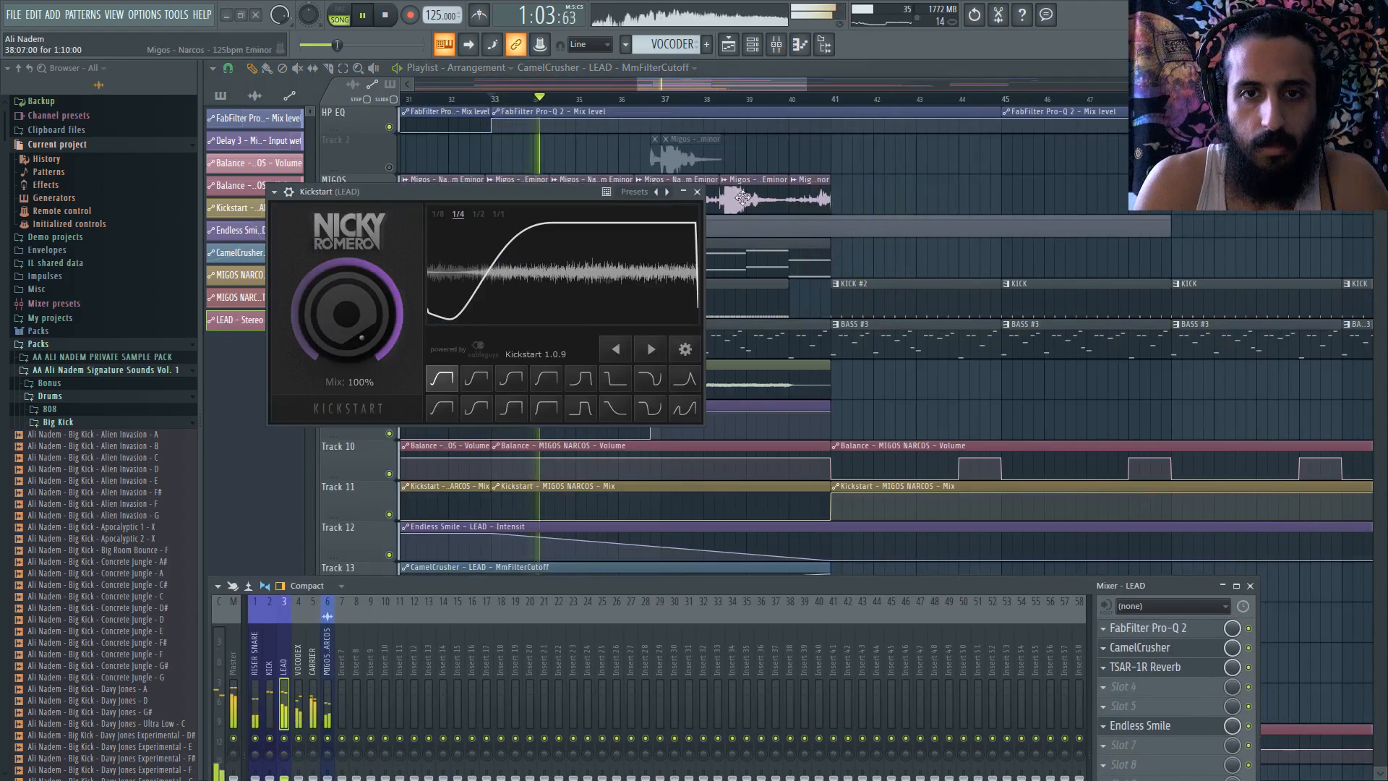
left_click(697, 192)
- Listen to the vocoder build-up from bar 33 through to the drop at bar 41
scroll(618, 260, "up", 3)
scroll(618, 260, "down", 4)
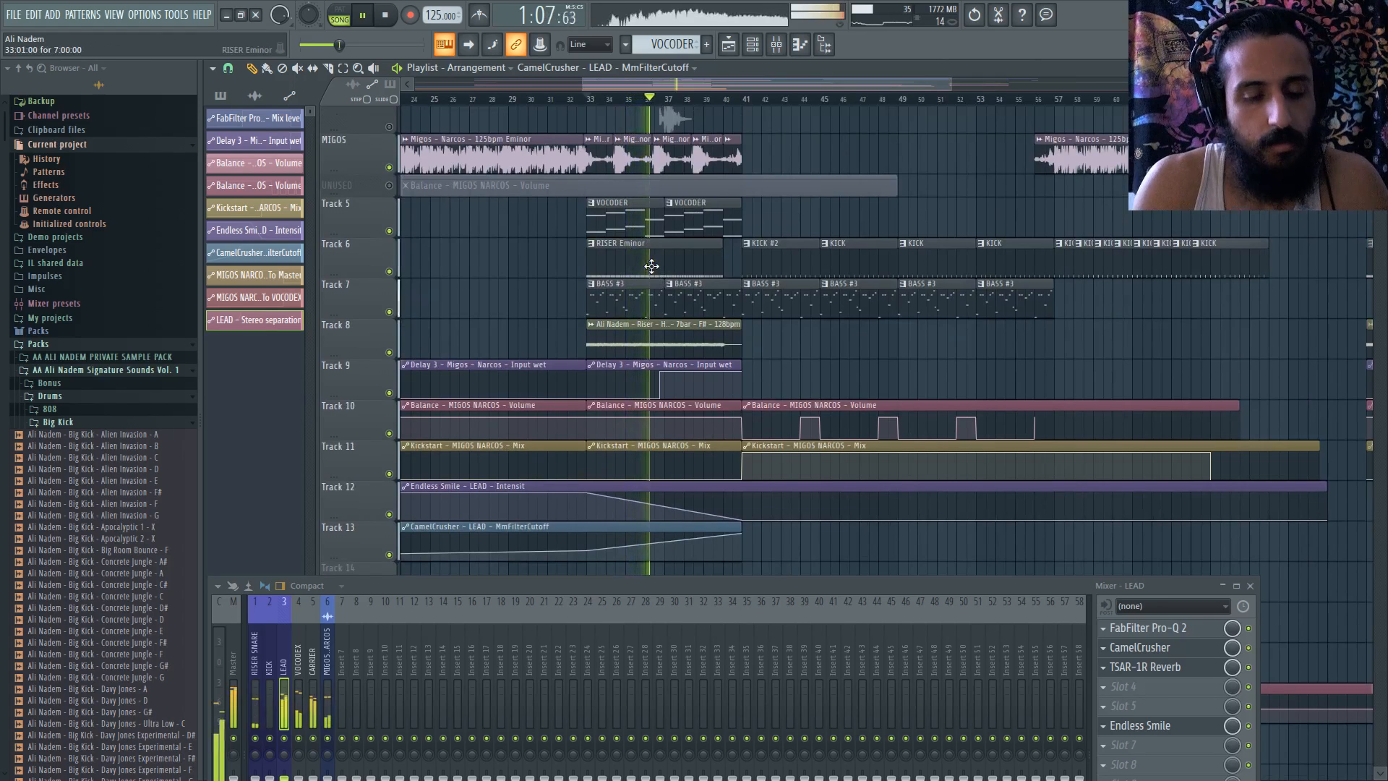
scroll(651, 266, "up", 2)
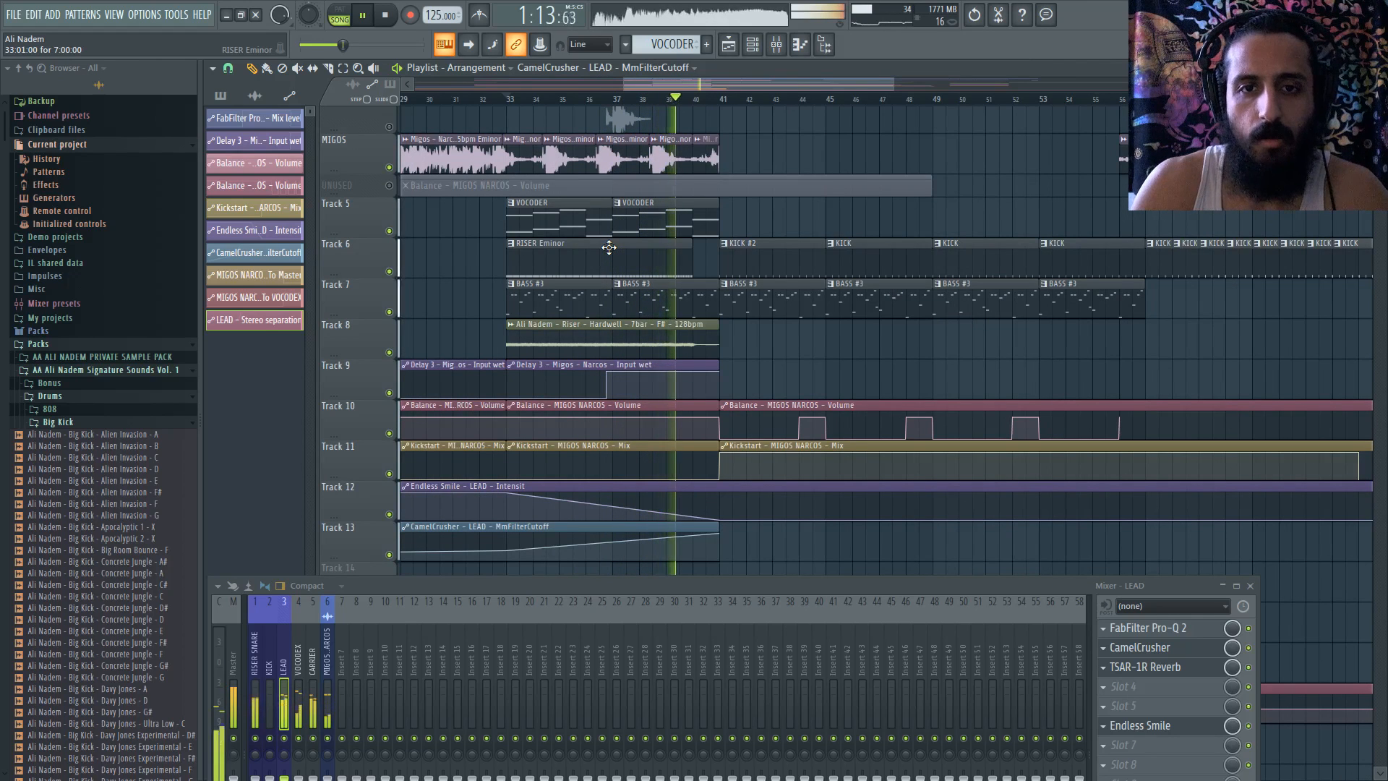
scroll(549, 235, "up", 5)
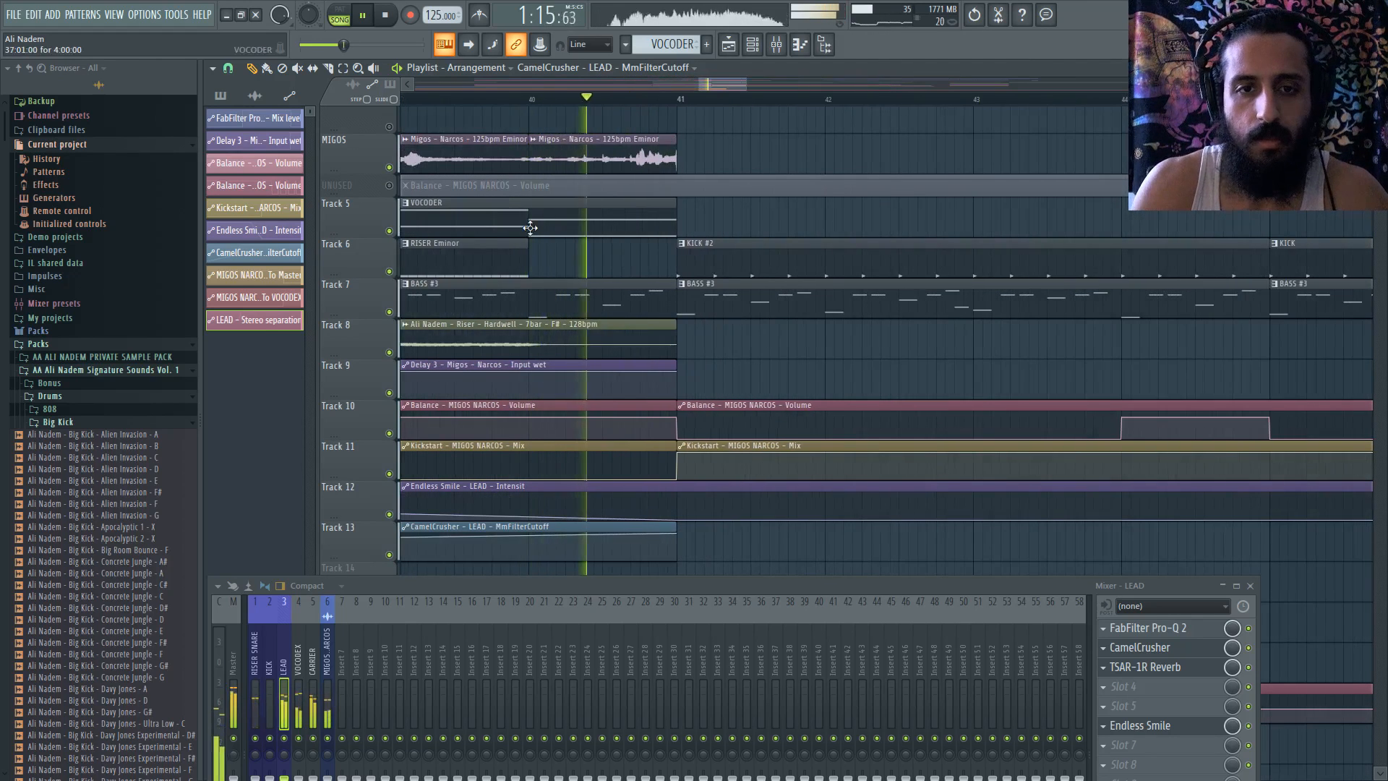
scroll(528, 227, "down", 3)
scroll(547, 221, "up", 5)
scroll(547, 220, "down", 7)
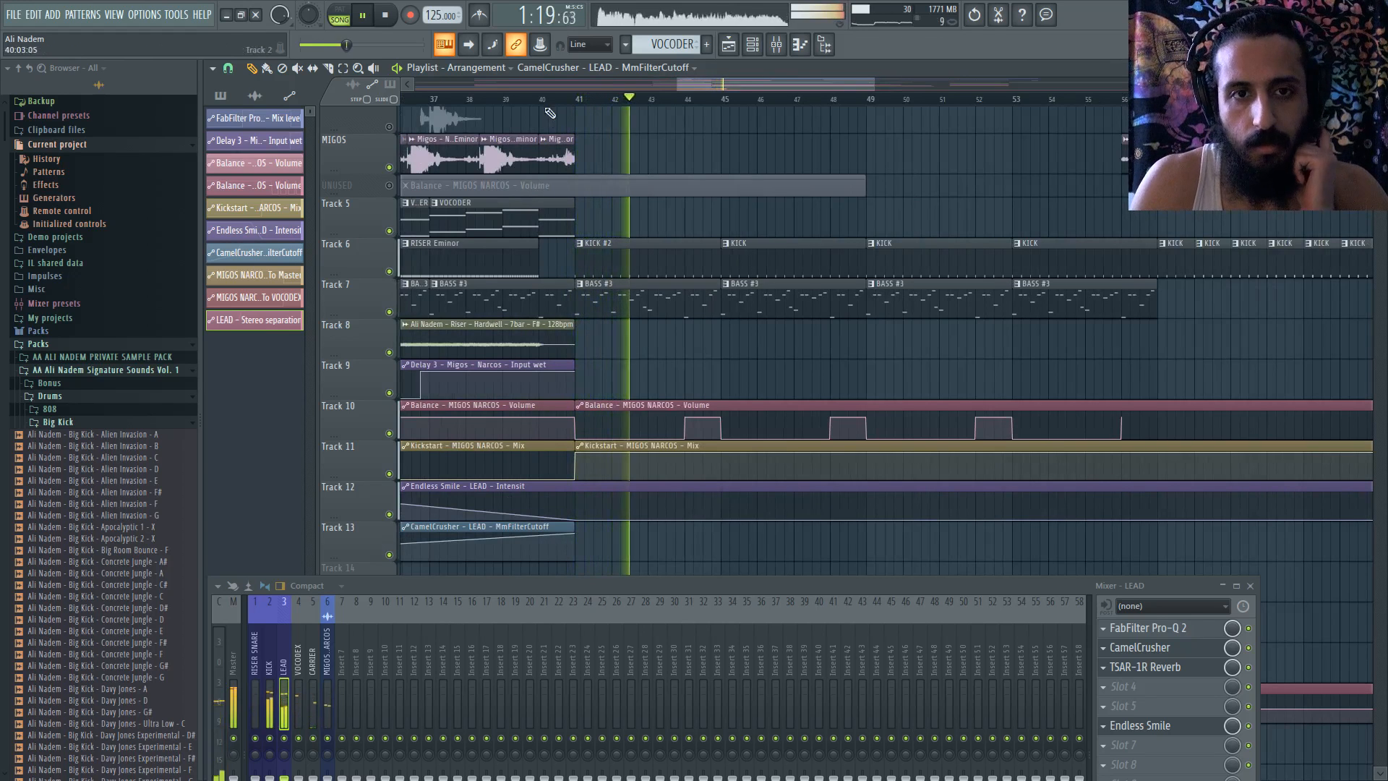
- Replace the last MIGOS vocal slice before the drop with a copy of the loud slice from bar 38
left_click(470, 99)
scroll(473, 101, "up", 4)
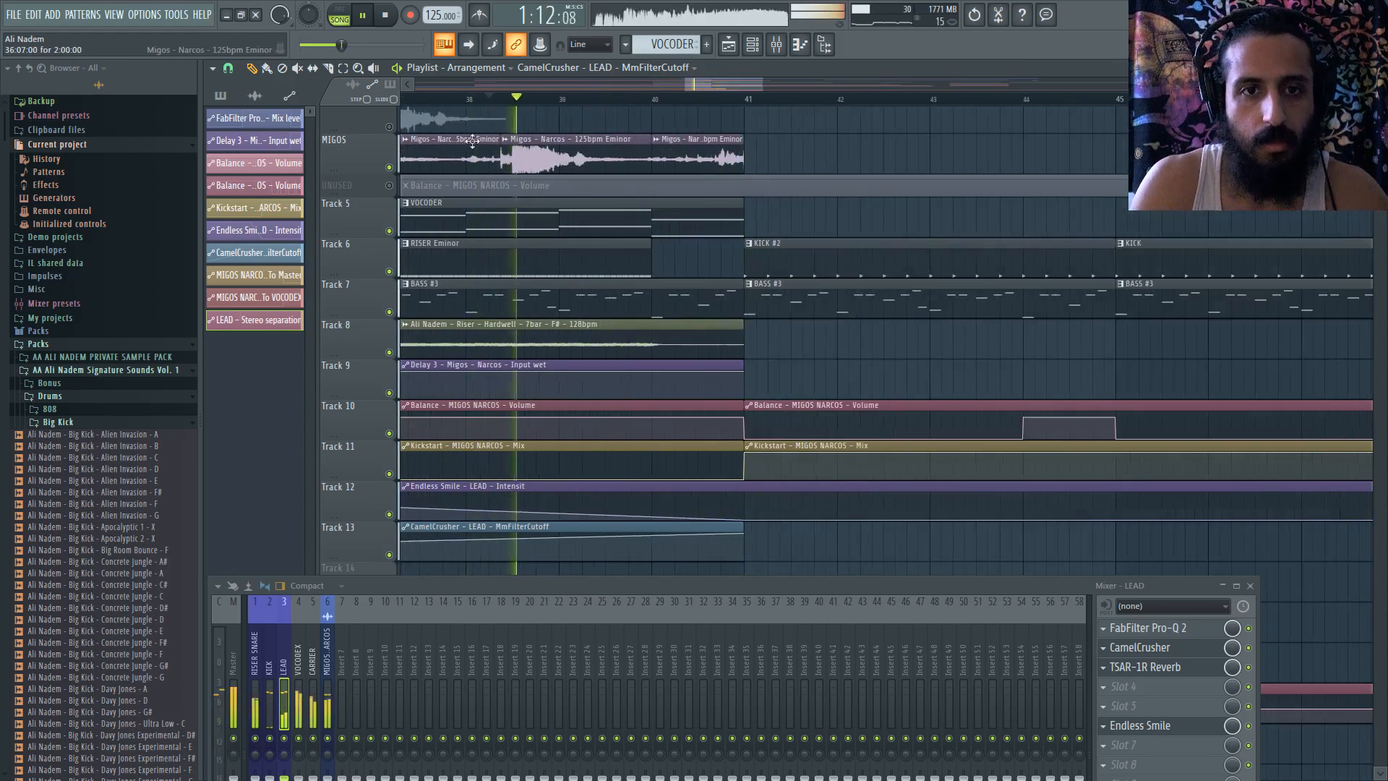
left_click(585, 147)
right_click(757, 150)
left_click_drag(747, 150, 802, 152)
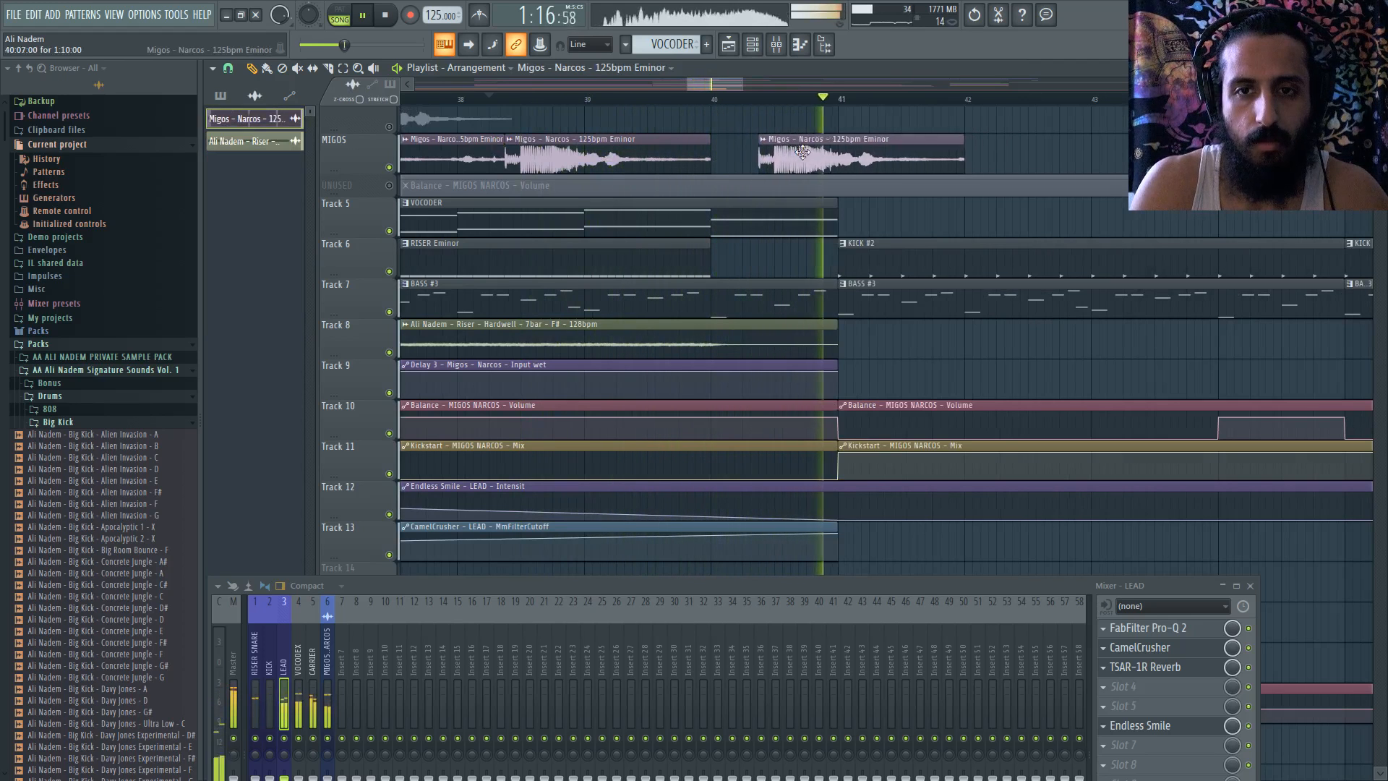
- Replay the end of the build-up and shift the copied MIGOS slice slightly later in bar 40
left_click(750, 99)
scroll(751, 99, "up", 3)
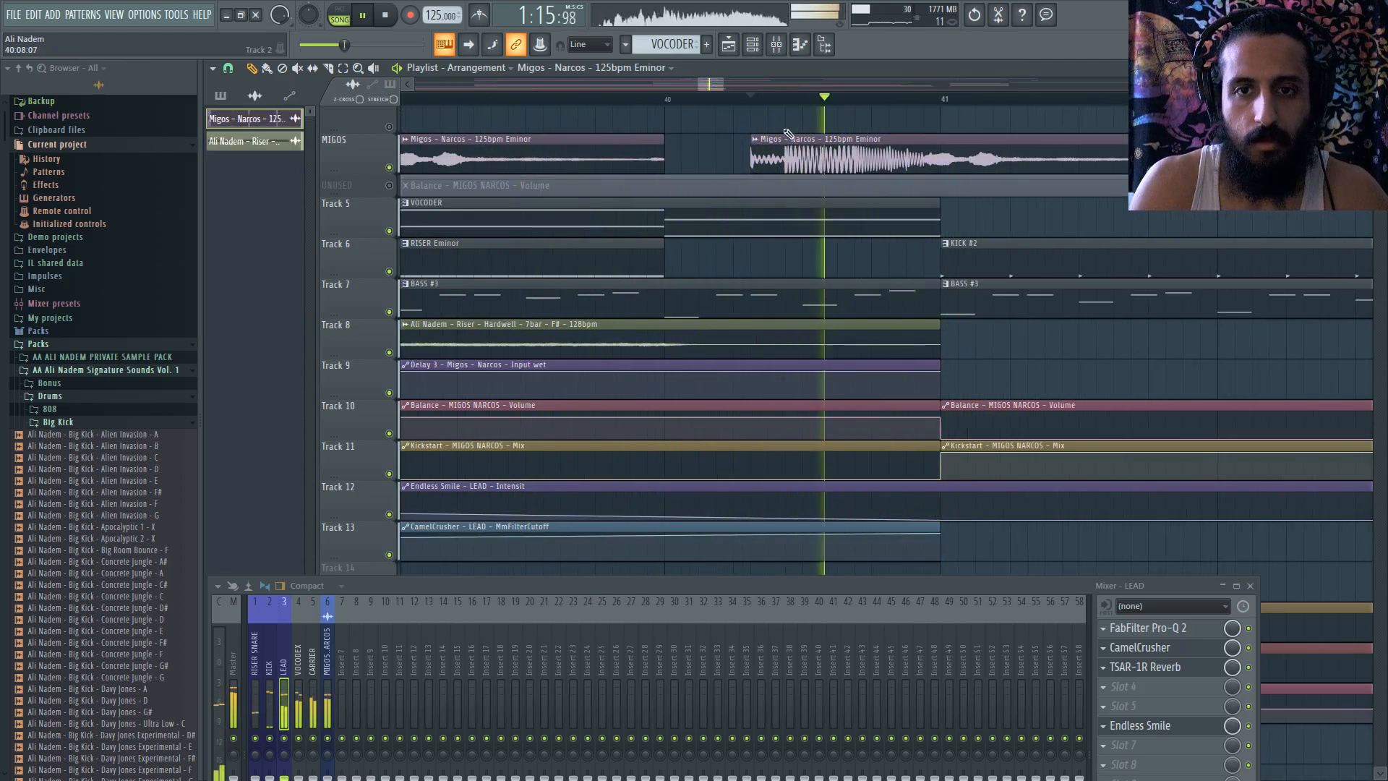
left_click_drag(815, 155, 833, 157)
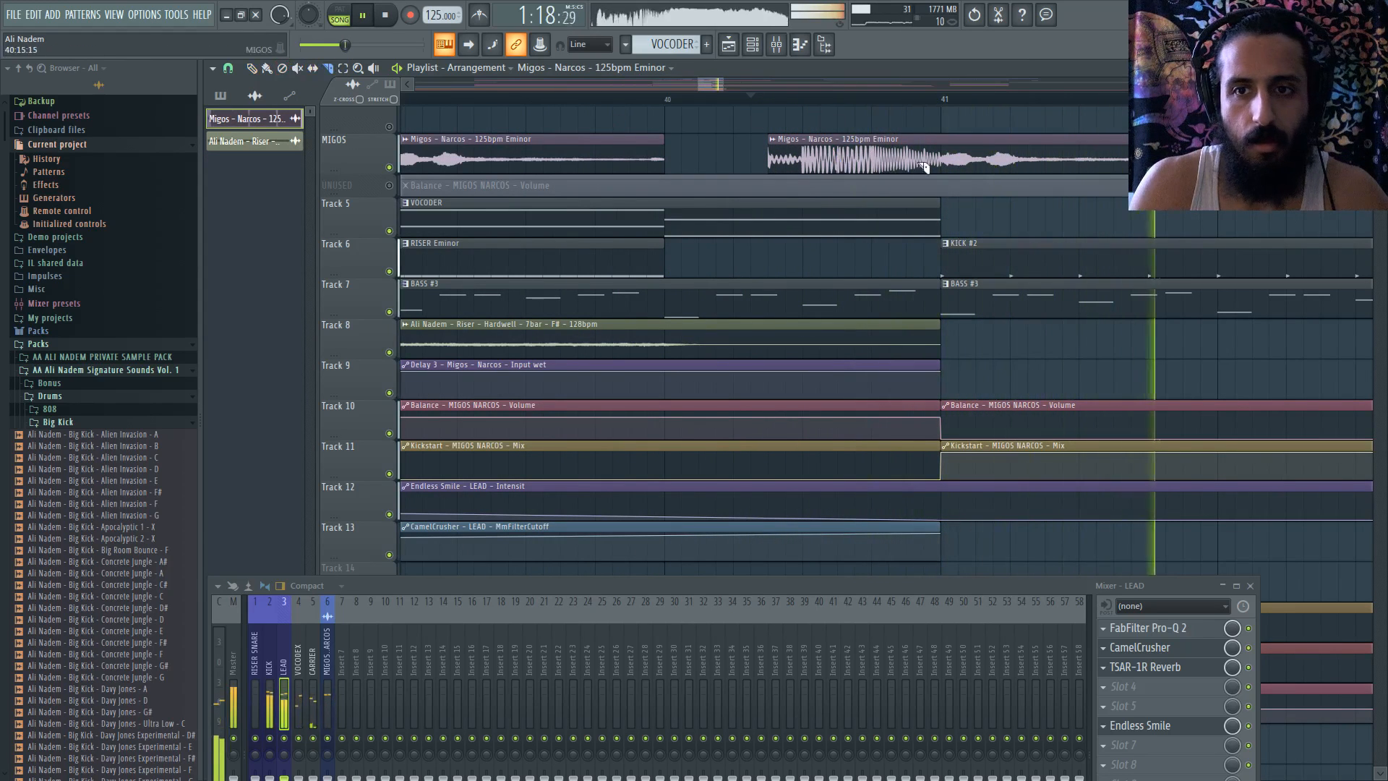
- Cut the copied MIGOS slice at bar 41, delete the part after it, and trim the slice's start
left_click_drag(941, 143, 941, 176)
left_click(252, 68)
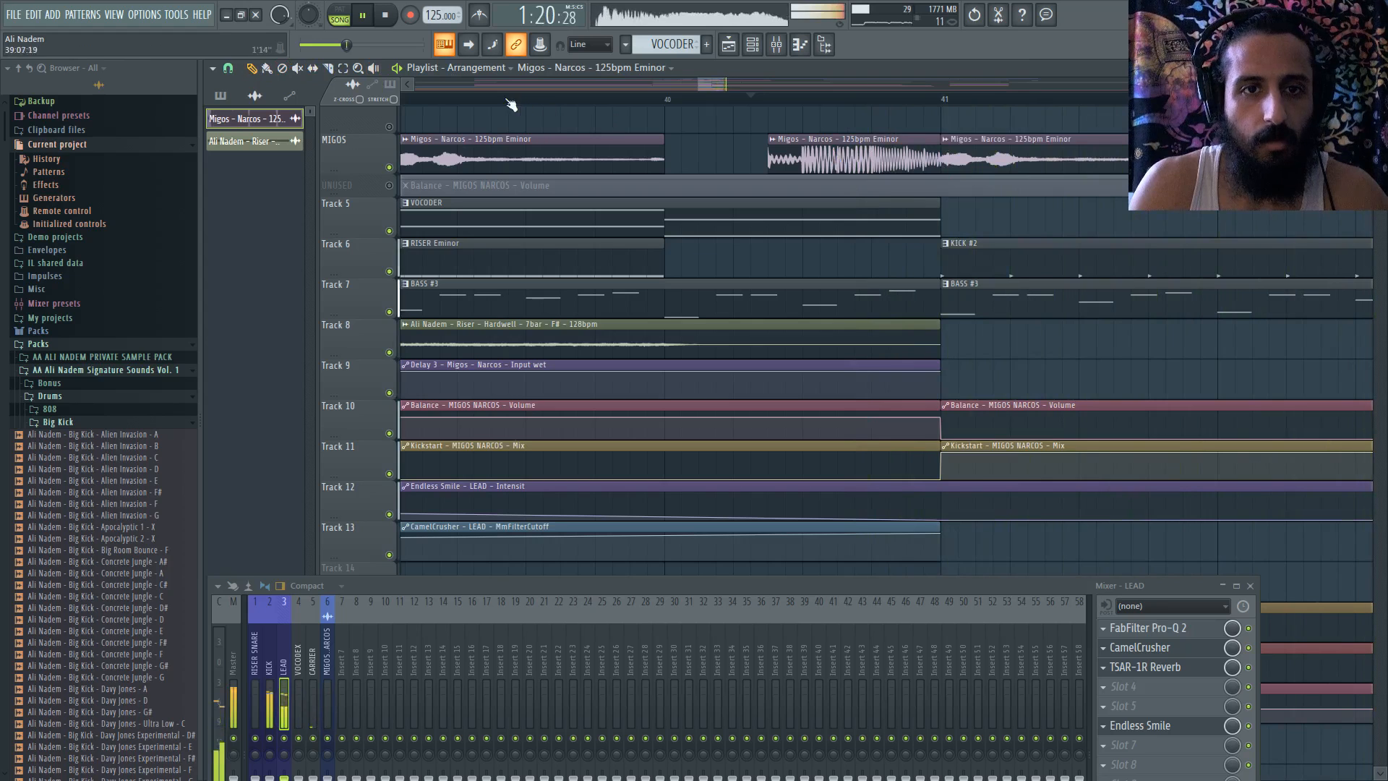
right_click(1026, 155)
mouse_move(768, 159)
left_mouse_down()
mouse_move(666, 164)
mouse_move(798, 157)
mouse_move(782, 157)
left_mouse_up()
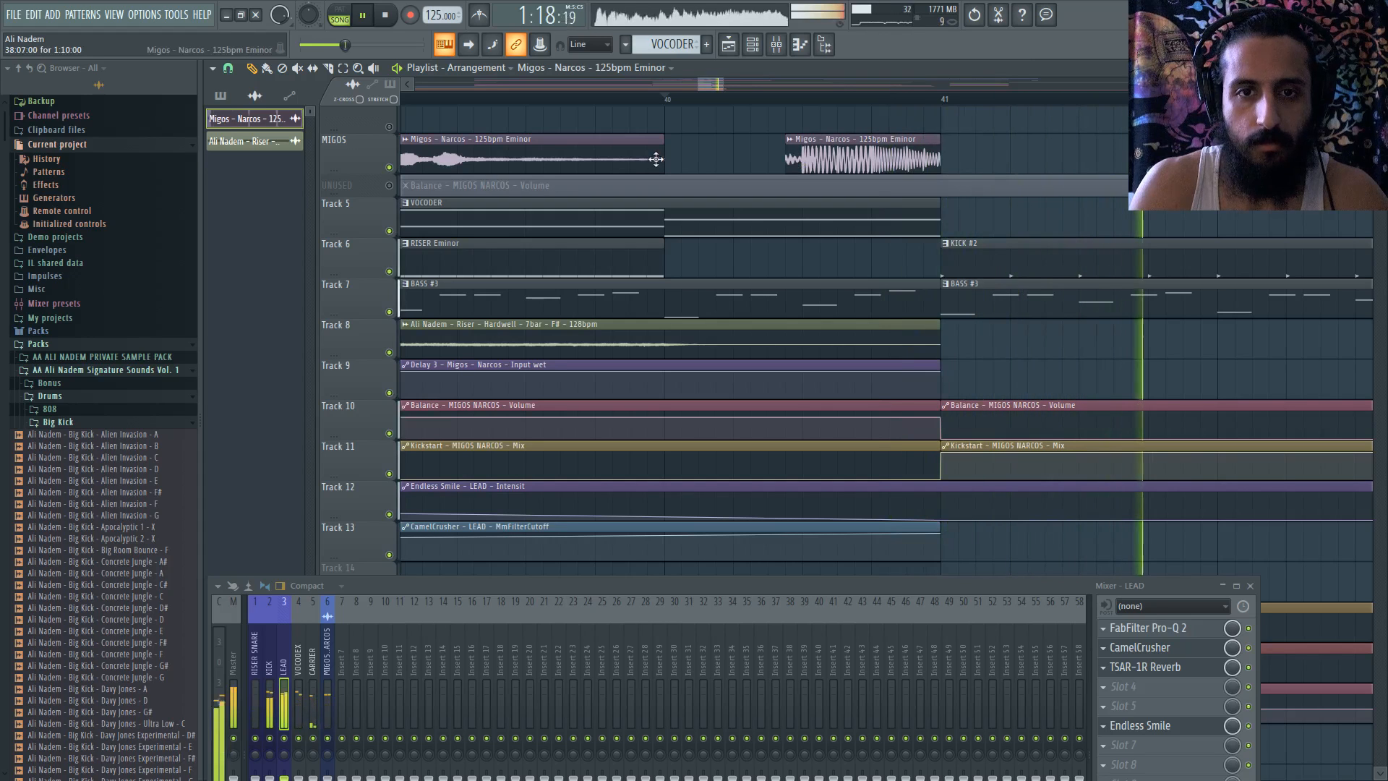
- Extend the preceding MIGOS slice past bar 40 towards the copied slice and replay the build-up
left_click_drag(661, 159, 754, 160)
scroll(699, 171, "down", 4)
scroll(700, 172, "up", 3)
key("space")
key("space")
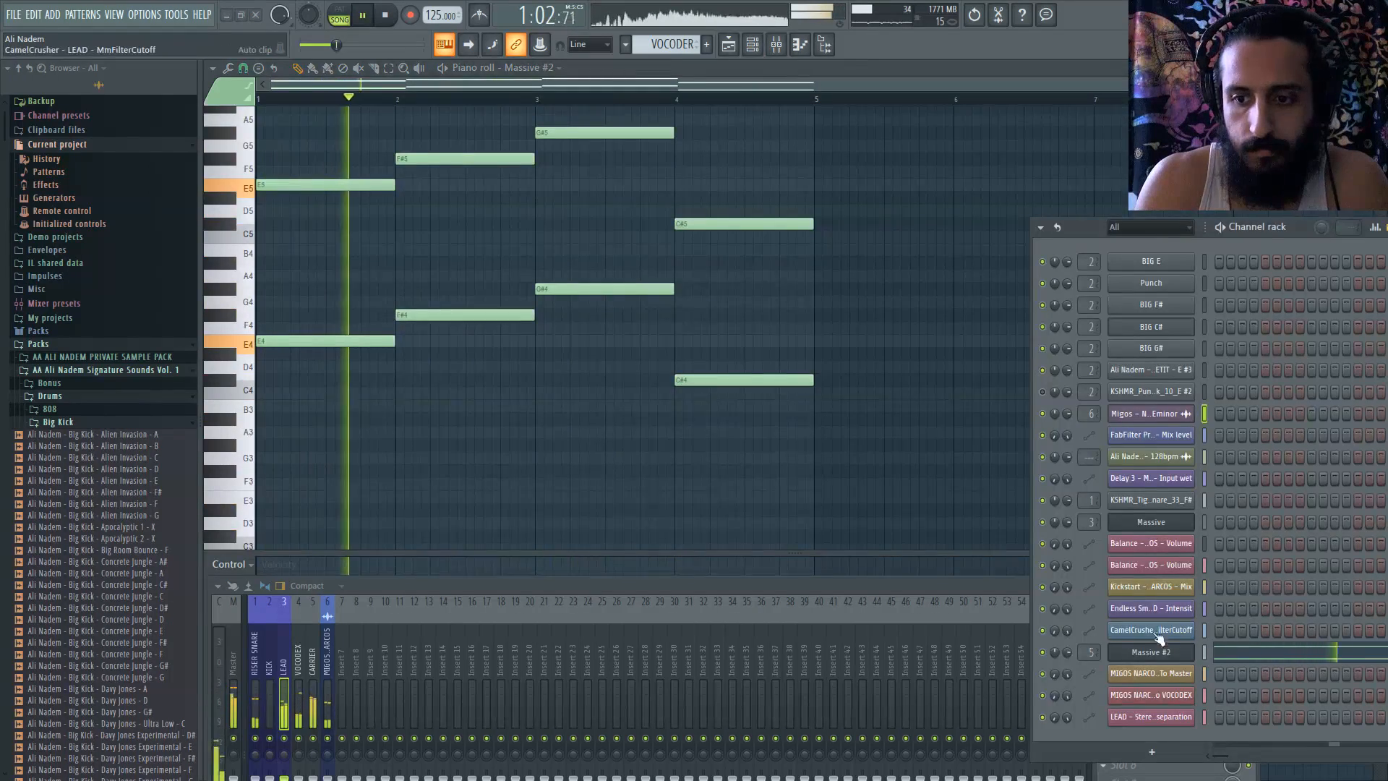
- Open the Massive #2 carrier synth, try OSC2 pitch at -12.00, and set Filter 1 to Scream
left_click(1154, 650)
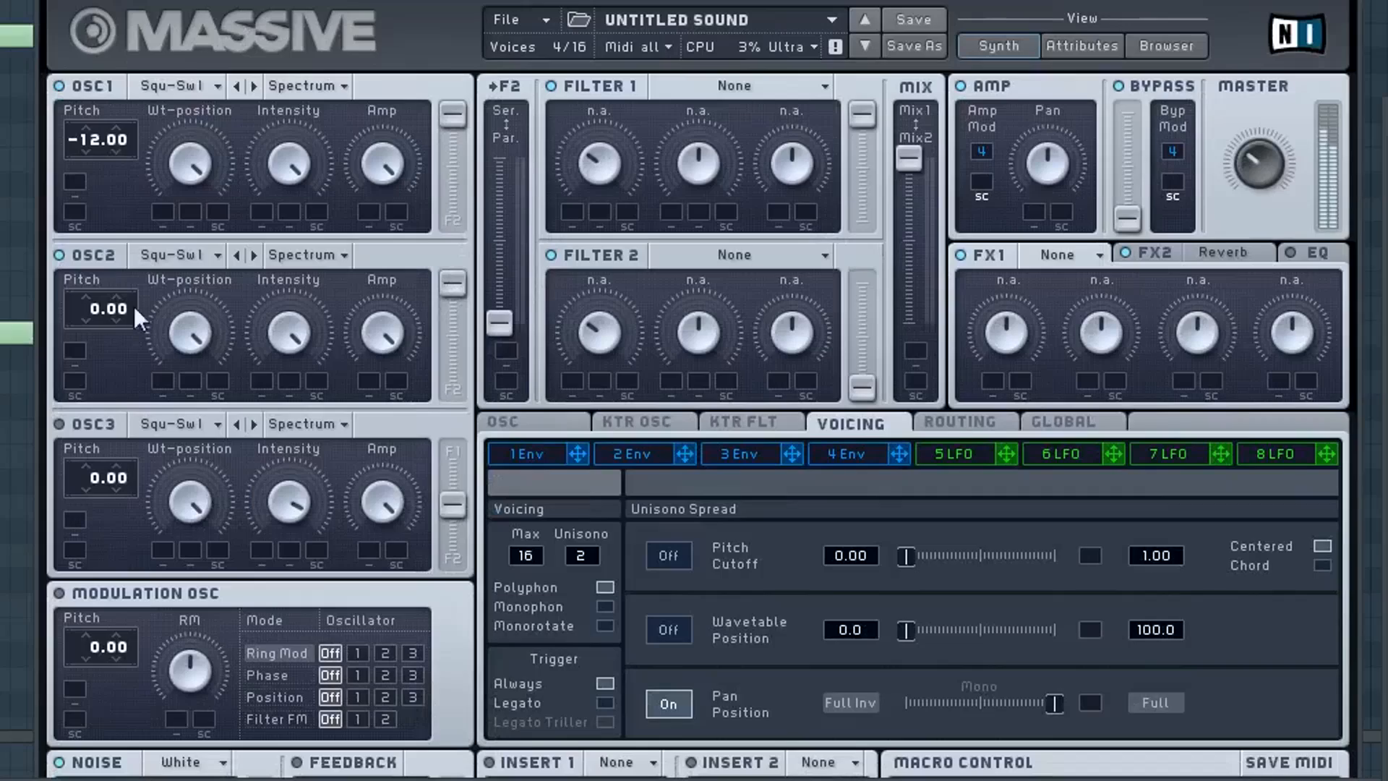
left_click_drag(91, 318, 92, 339)
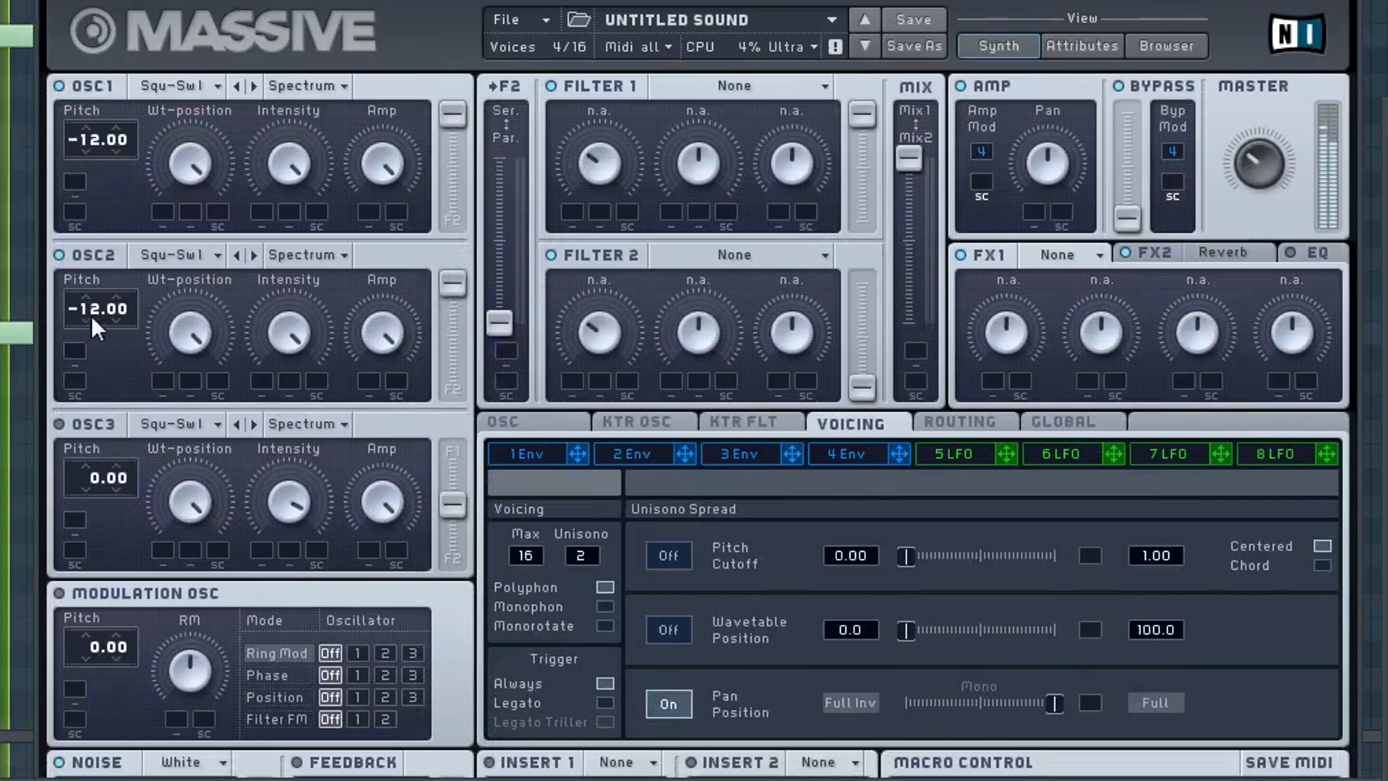
left_click_drag(189, 333, 210, 497)
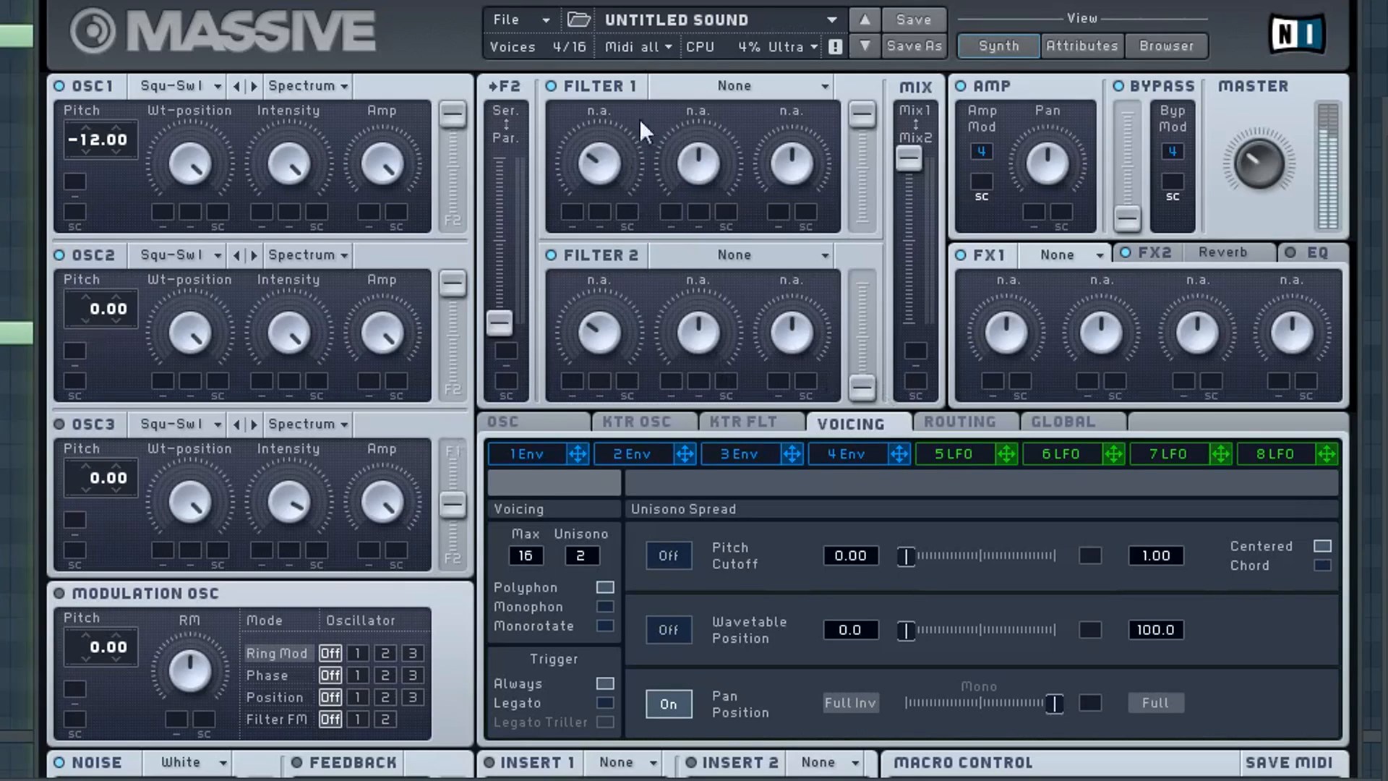
left_click(679, 87)
left_click(676, 235)
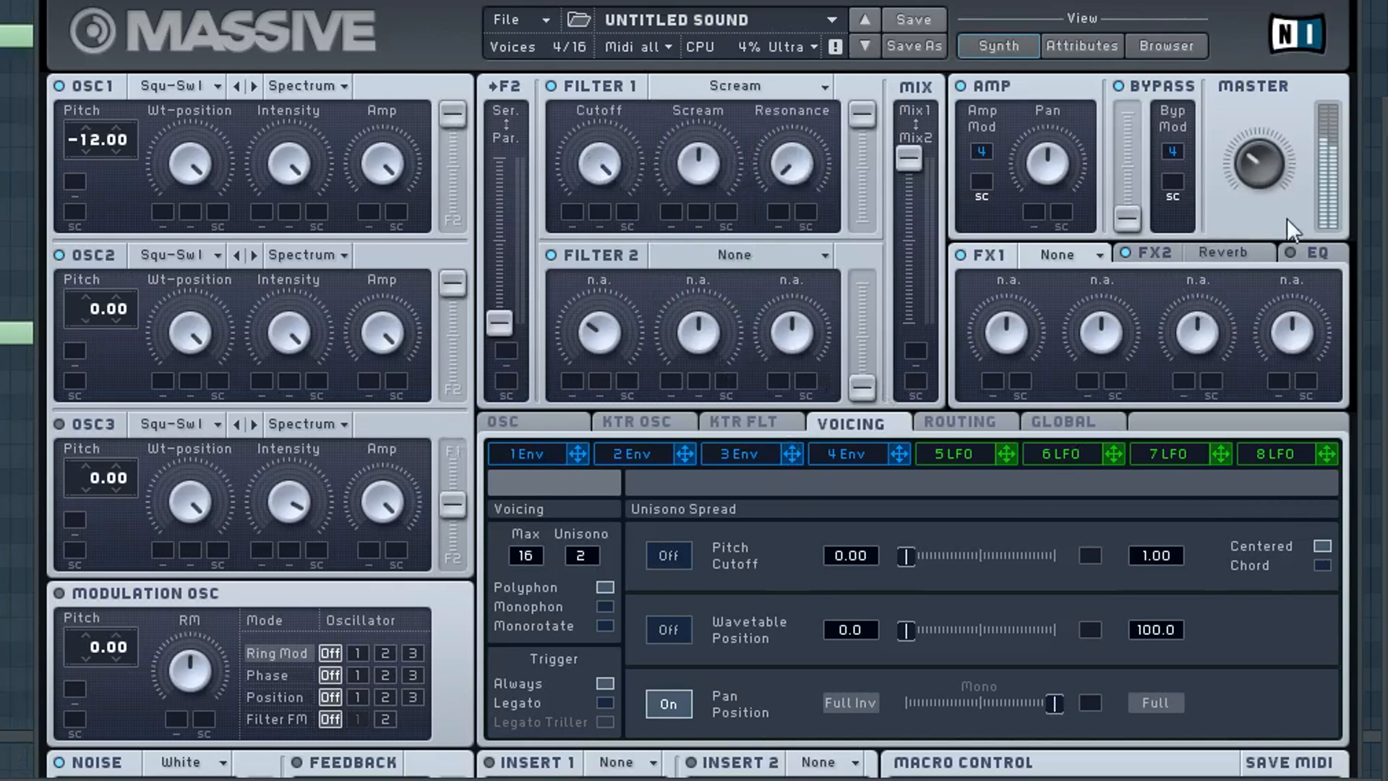
- Open the EQ of the Massive #2 carrier and raise its High Shelf slightly
left_click(1317, 255)
left_click_drag(1307, 322, 1305, 314)
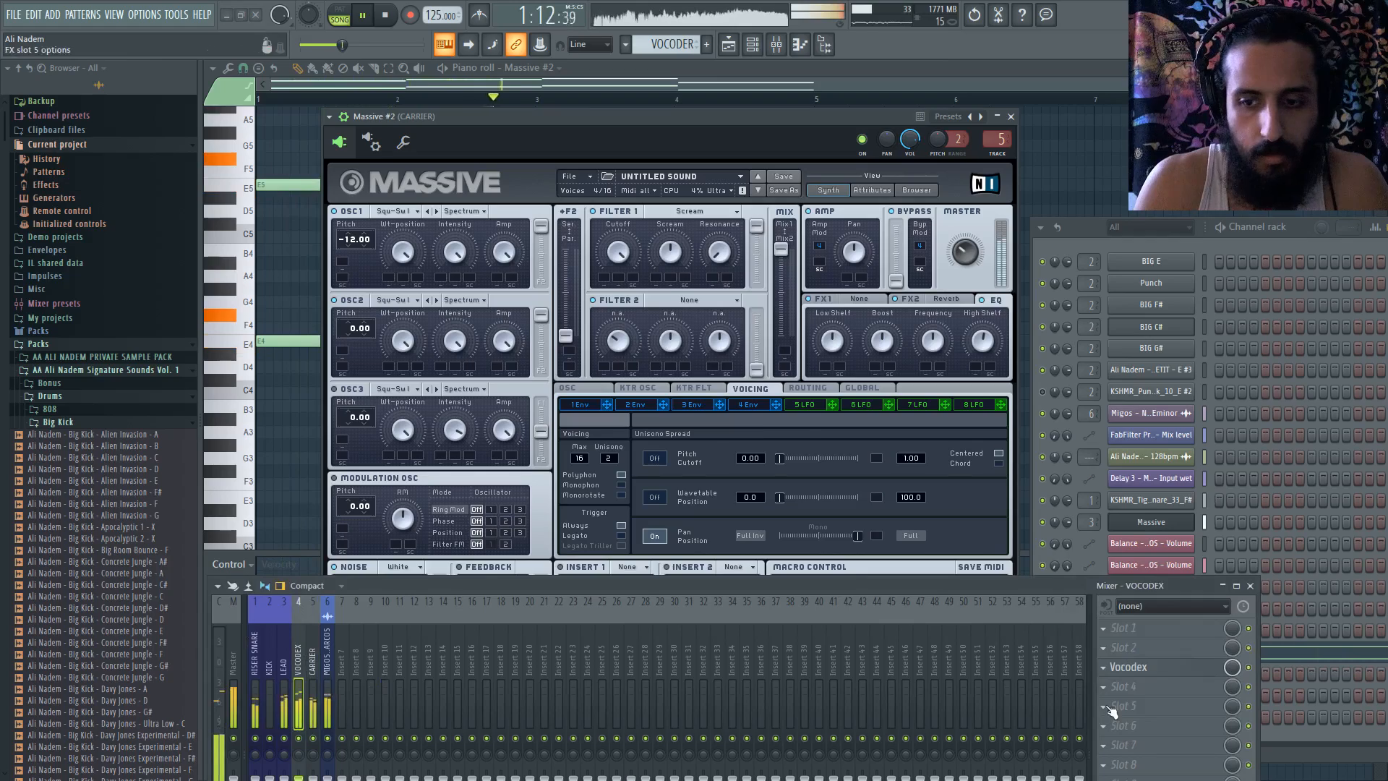
- Open Vocodex on the VOCODEX mixer track and reset its male/female formant knob and the mouth-icon bandwidth knob beside it
left_click(1159, 669)
left_click_drag(777, 265, 525, 187)
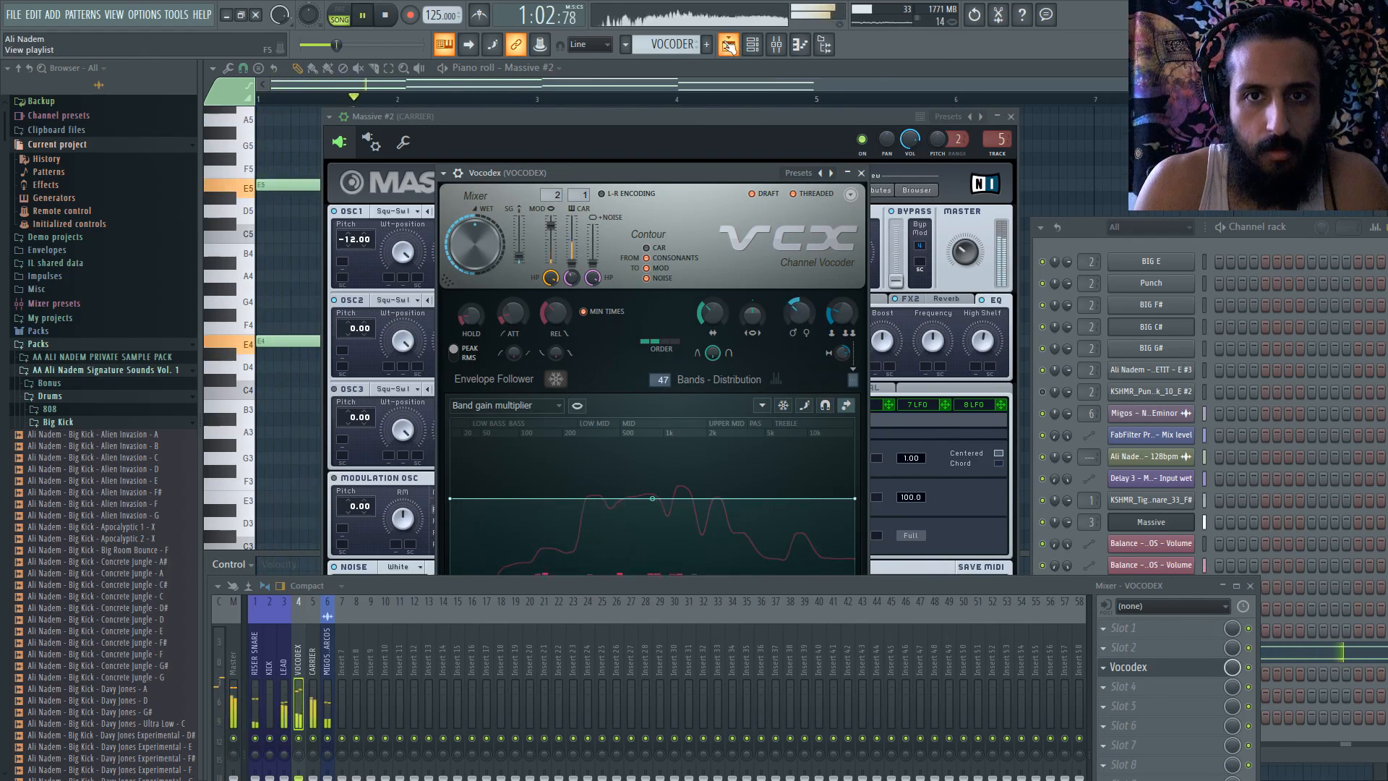
left_click(729, 44)
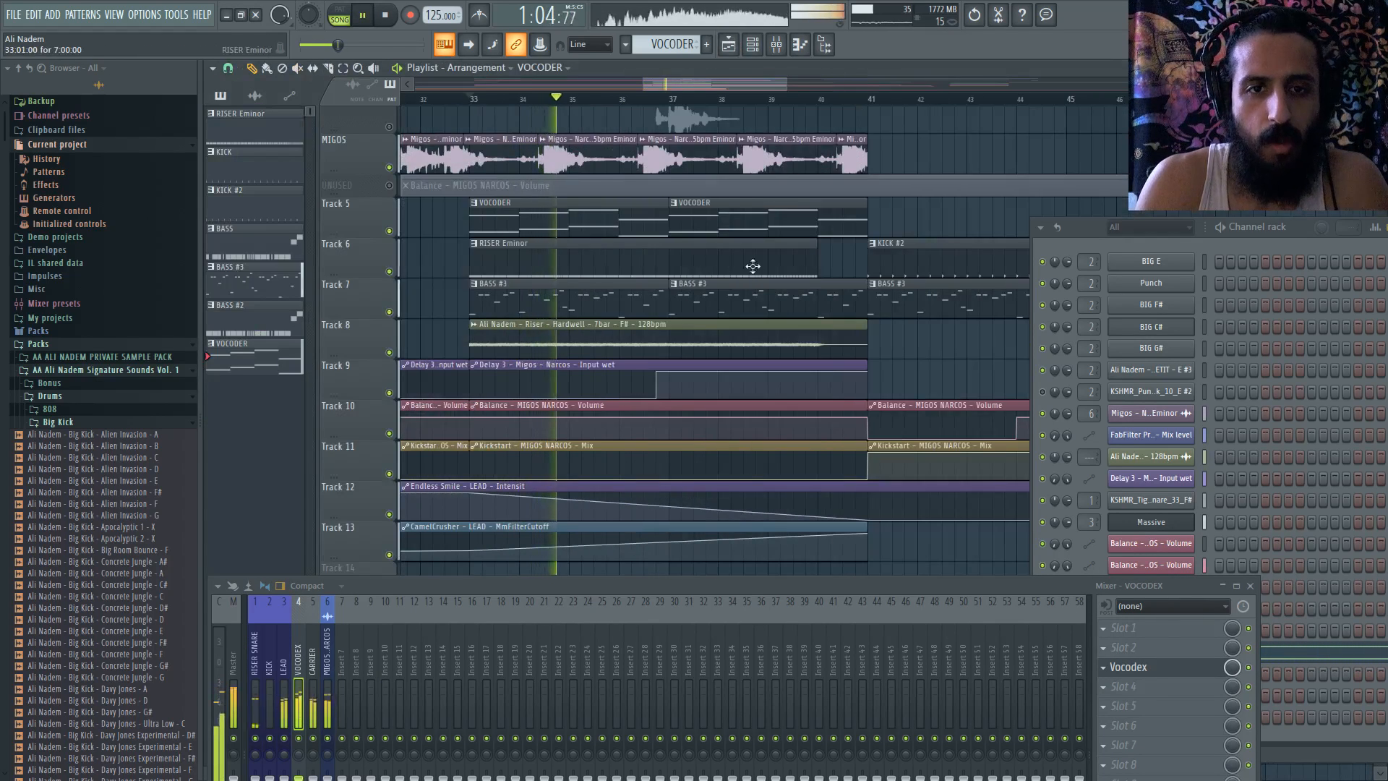
left_click(1142, 667)
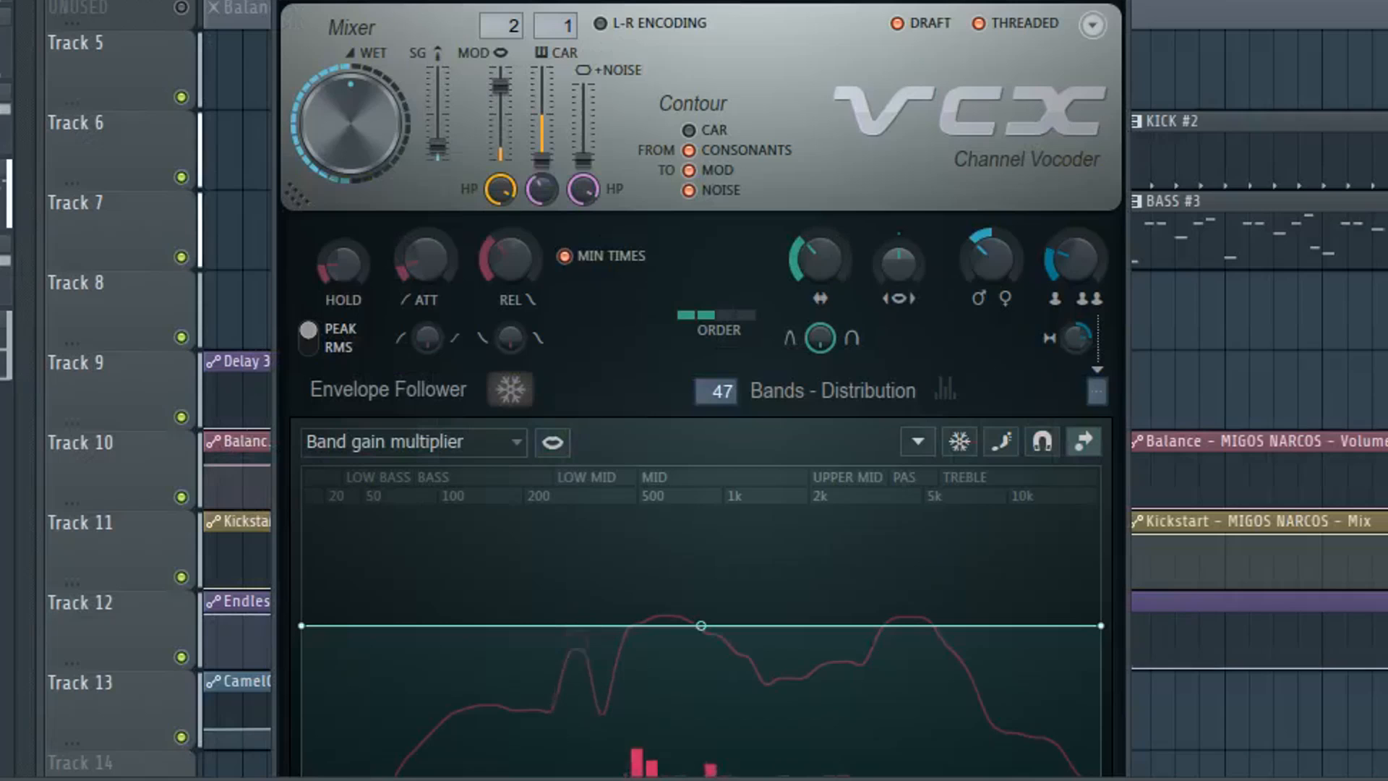
right_click(924, 277)
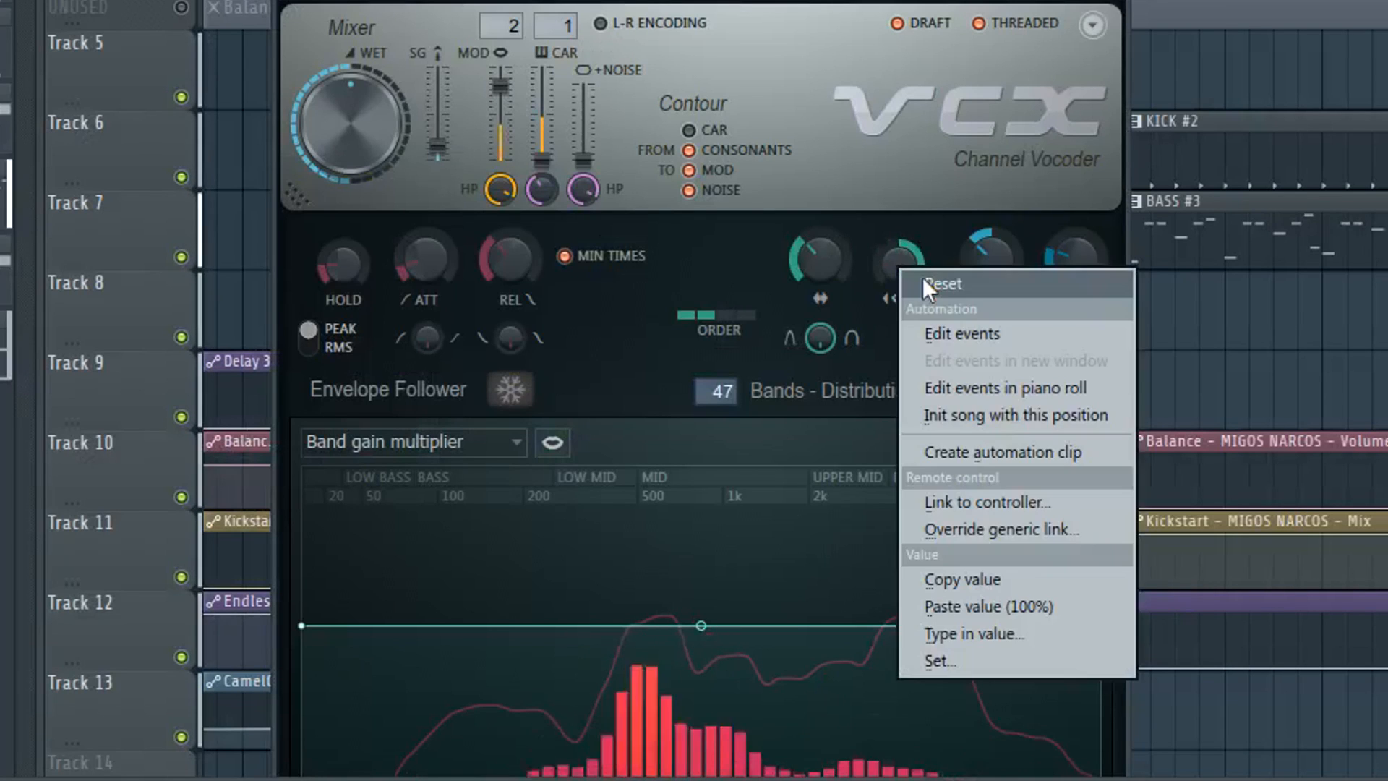
left_click(970, 241)
right_click(1002, 246)
left_click(1019, 253)
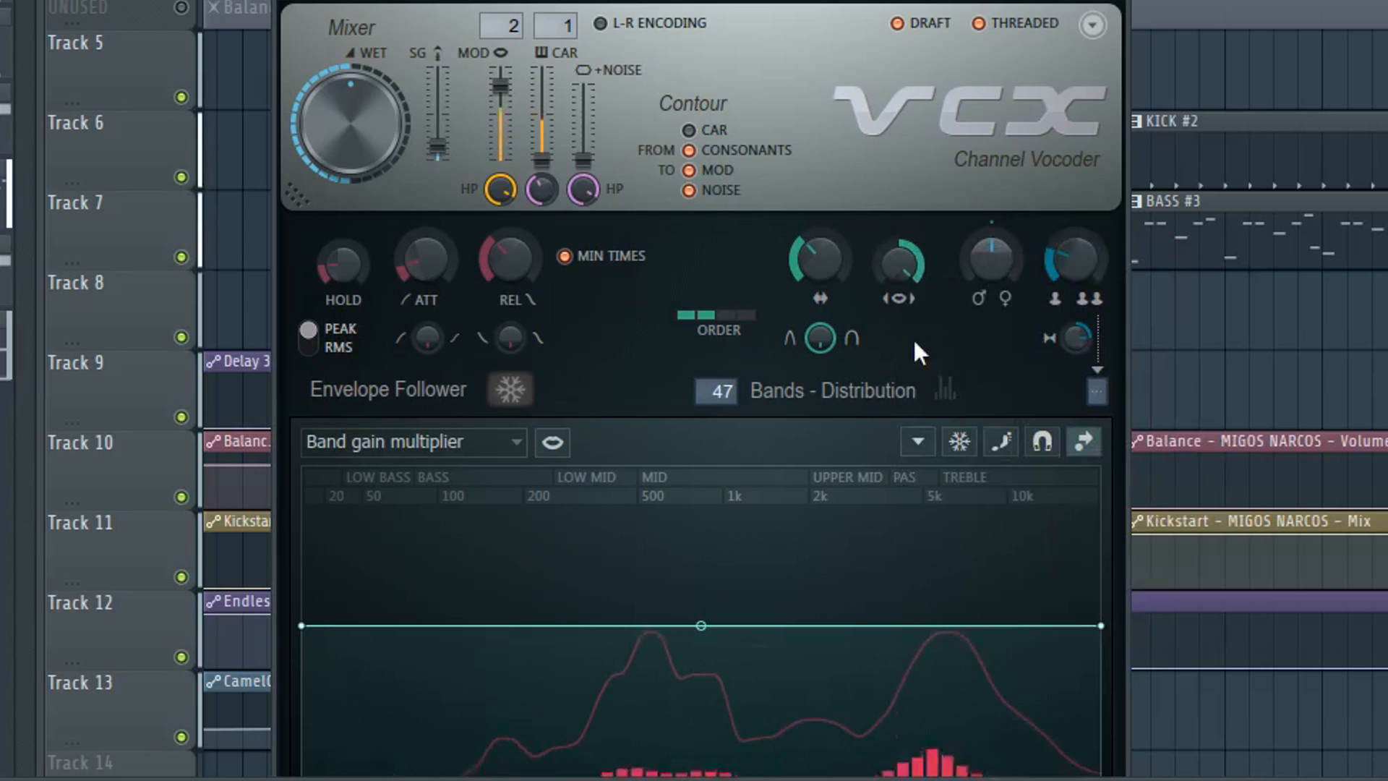
right_click(886, 270)
left_click(857, 278)
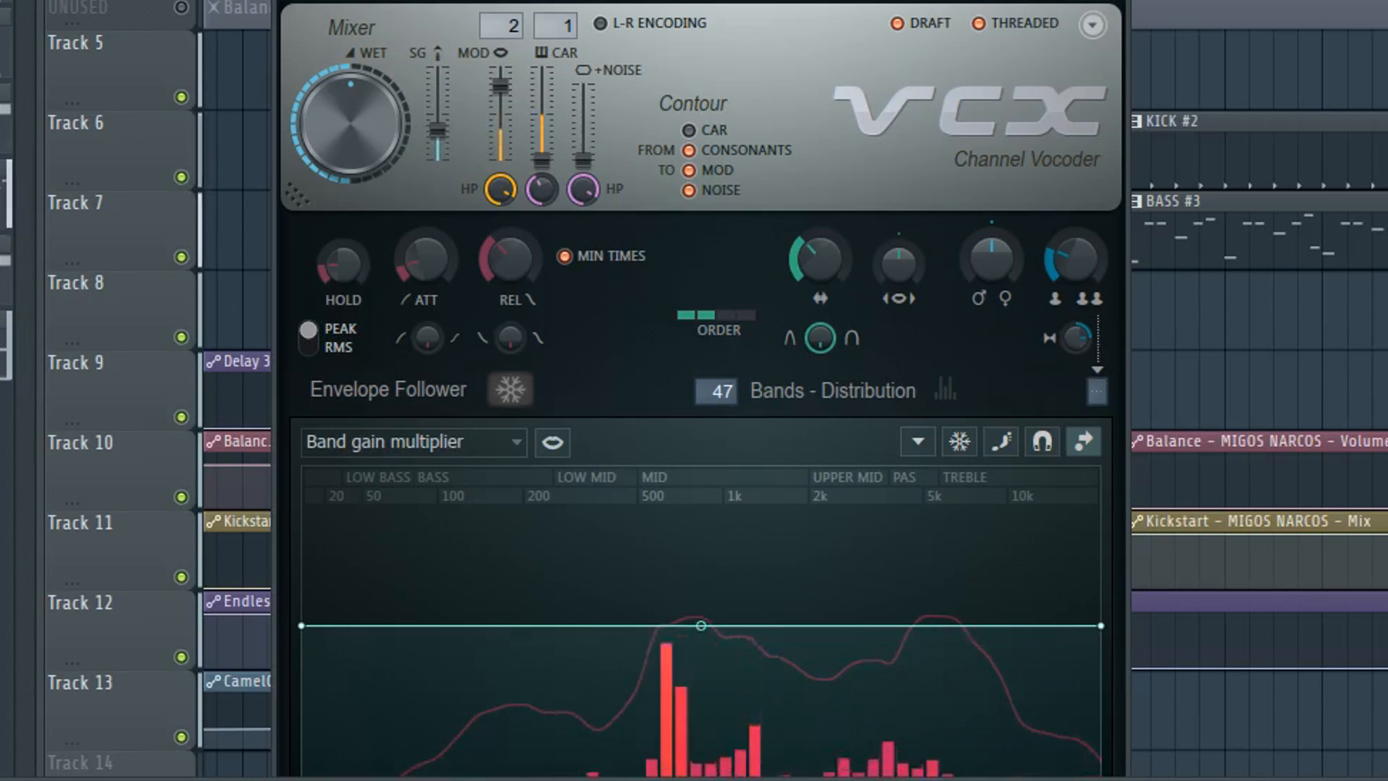
- Try different SG, wet and modulator levels in Vocodex, resetting each to its default
right_click(436, 143)
left_click(470, 163)
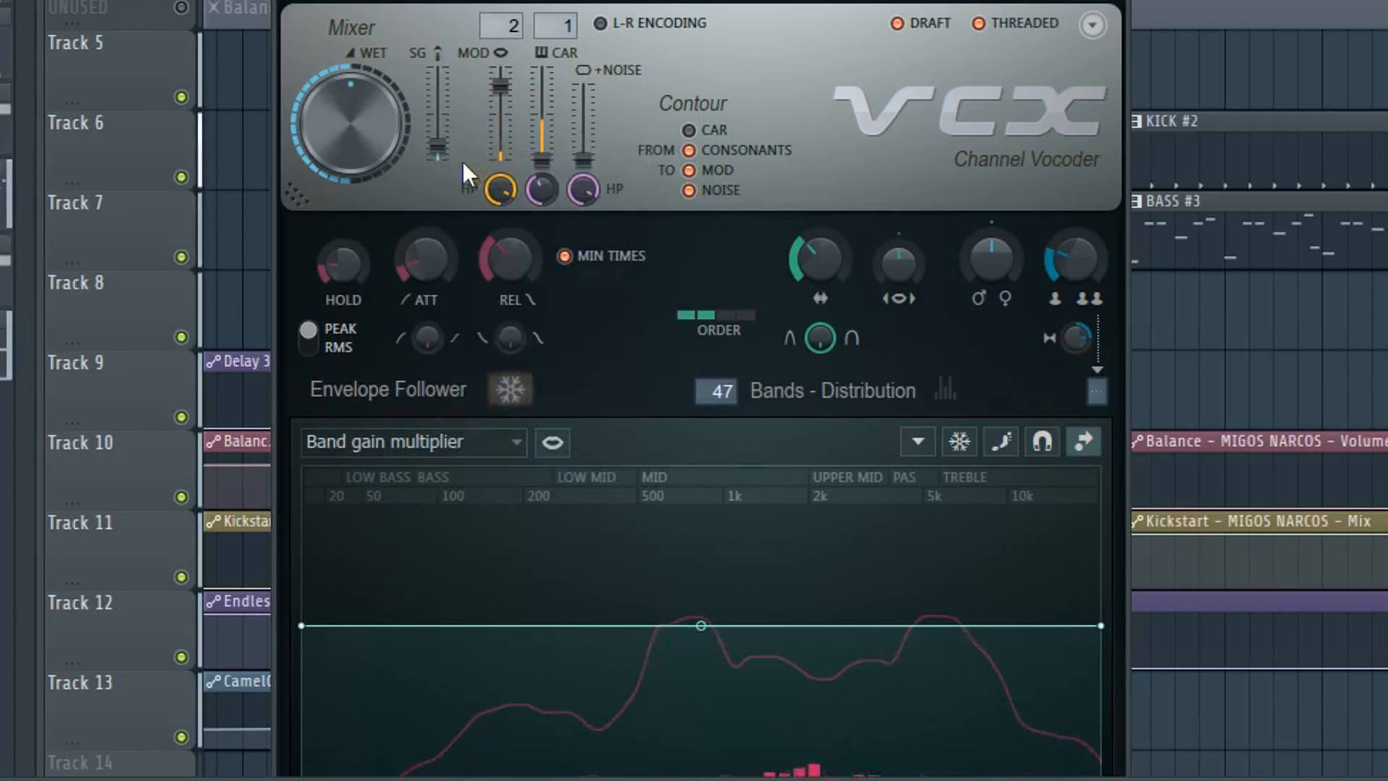
mouse_move(353, 125)
left_mouse_down()
mouse_move(353, 91)
mouse_move(353, 117)
left_mouse_up()
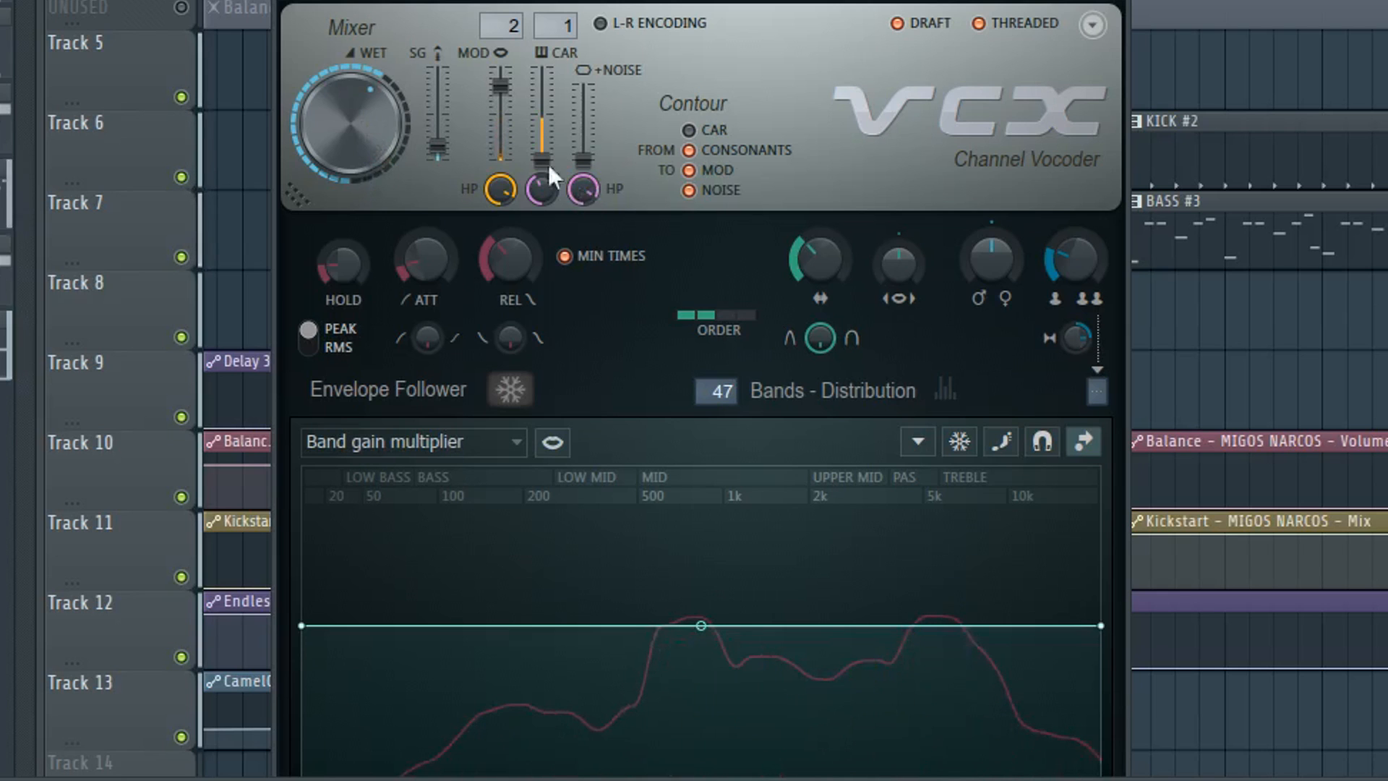
right_click(365, 121)
left_click(384, 133)
left_click_drag(500, 86, 500, 67)
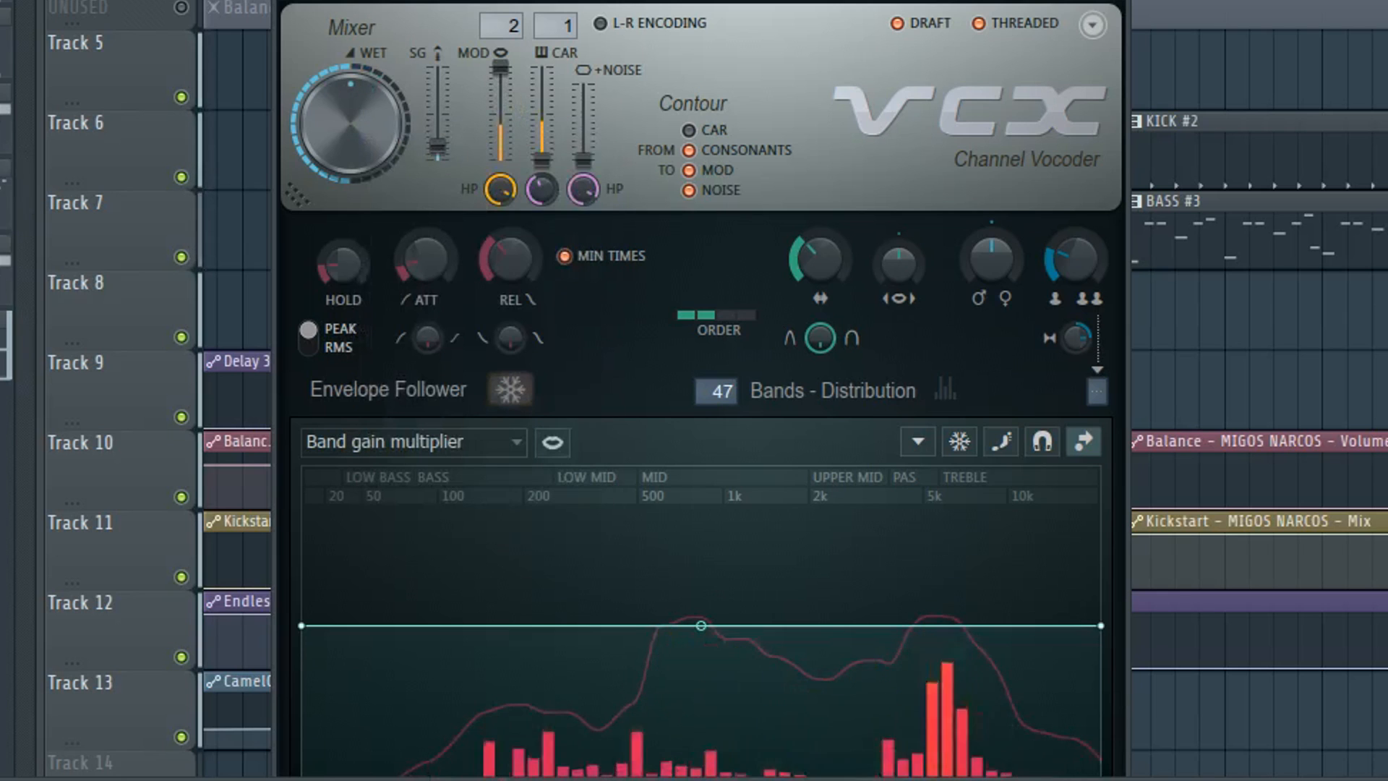
right_click(498, 87)
left_click(522, 101)
- Raise the carrier (CAR) level in Vocodex to a little below the middle of its range
right_click(541, 161)
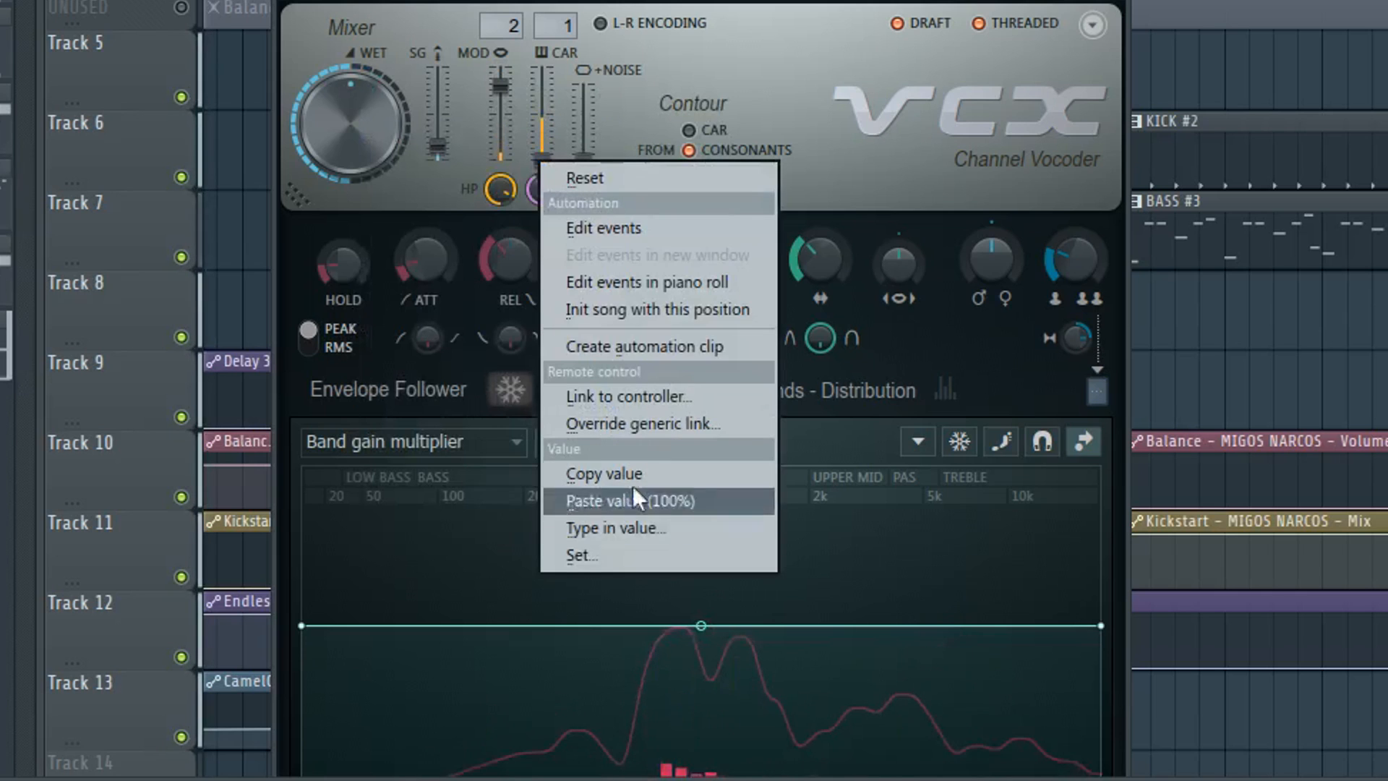
left_click(627, 492)
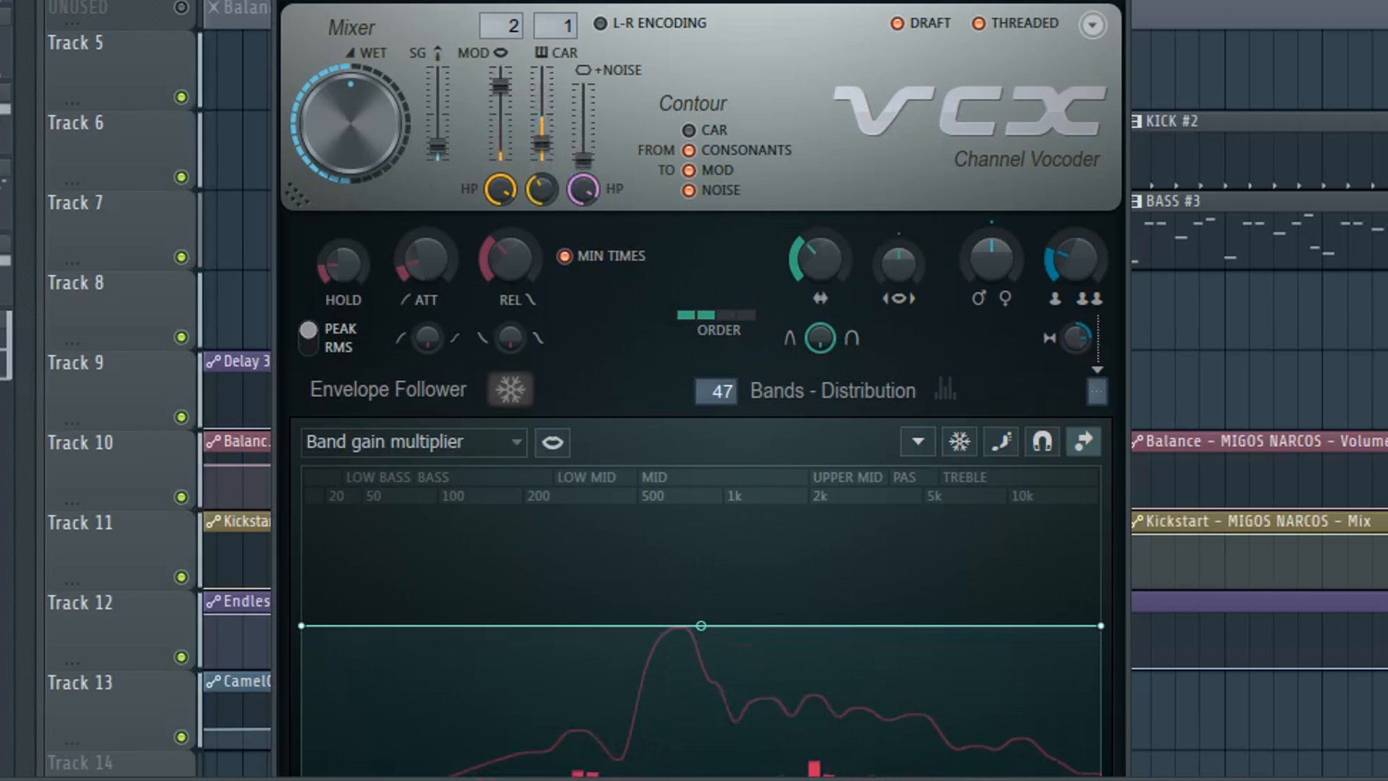
left_click_drag(542, 143, 542, 128)
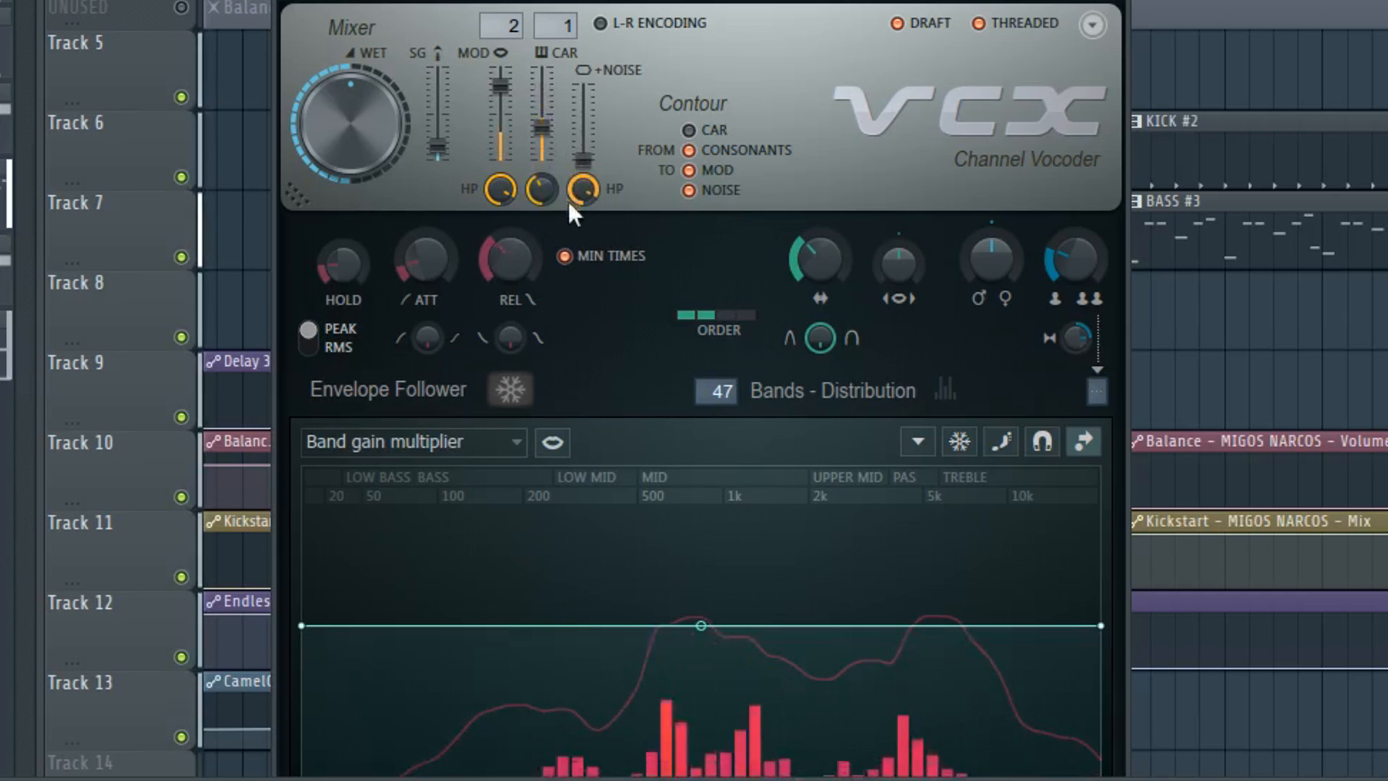
- Clone the Massive #2 channel, stop playback, and route the clone to its own free mixer track 7
key("F6")
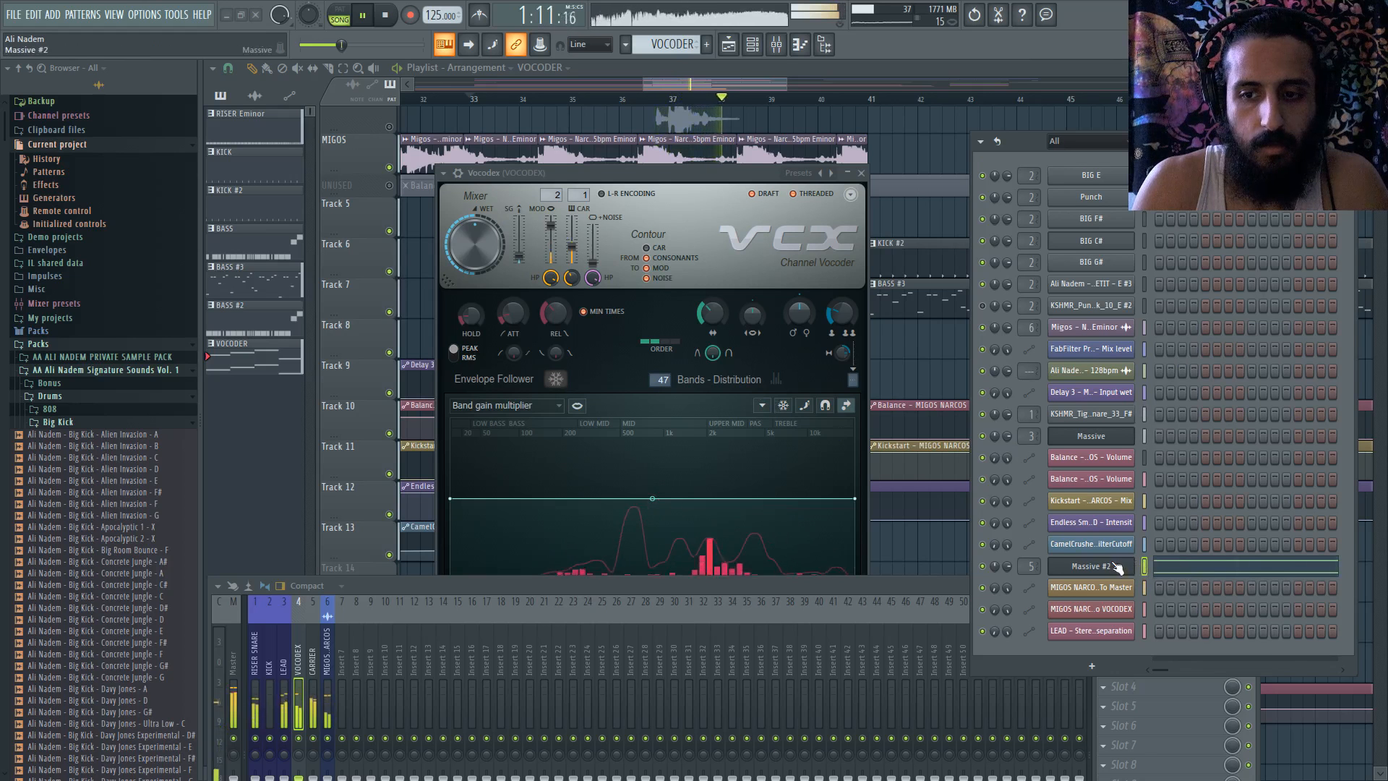
right_click(1117, 567)
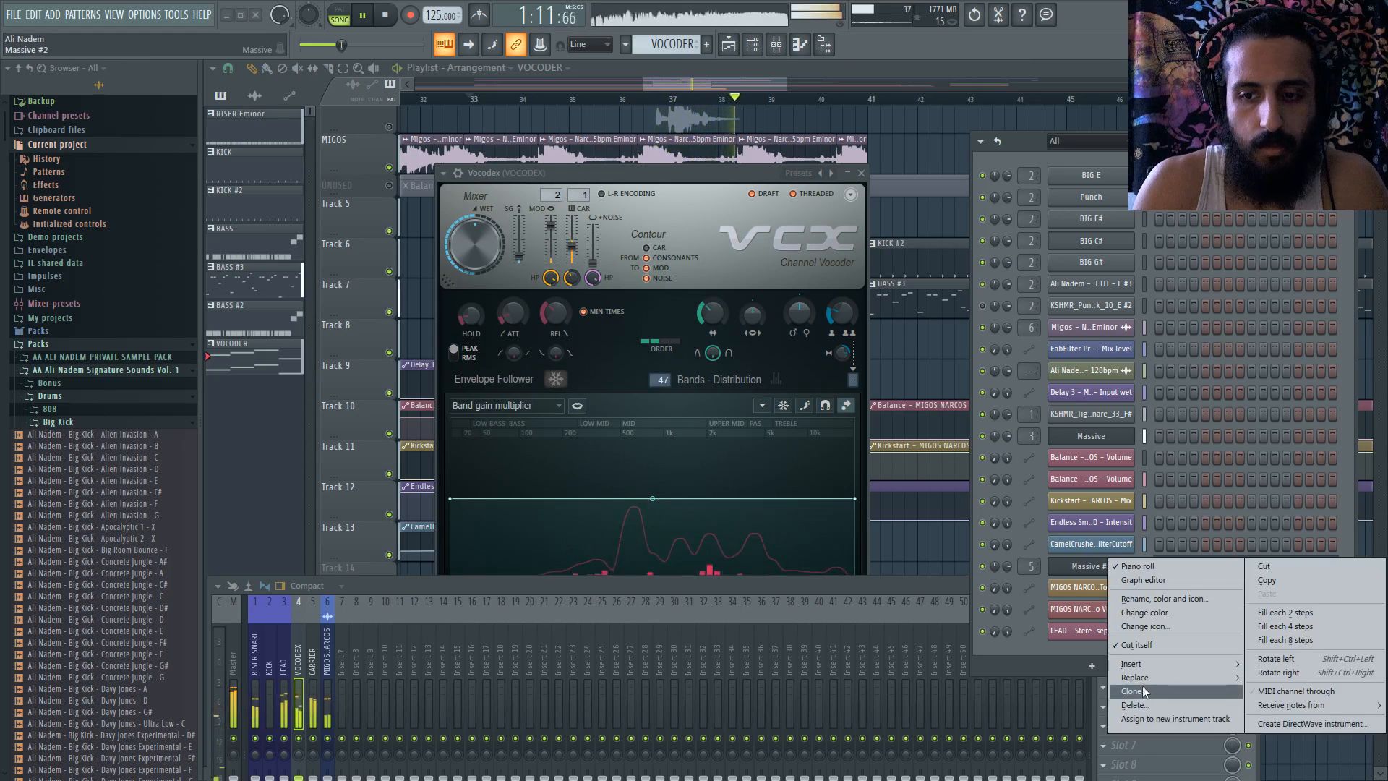
left_click(1149, 687)
left_click(365, 137)
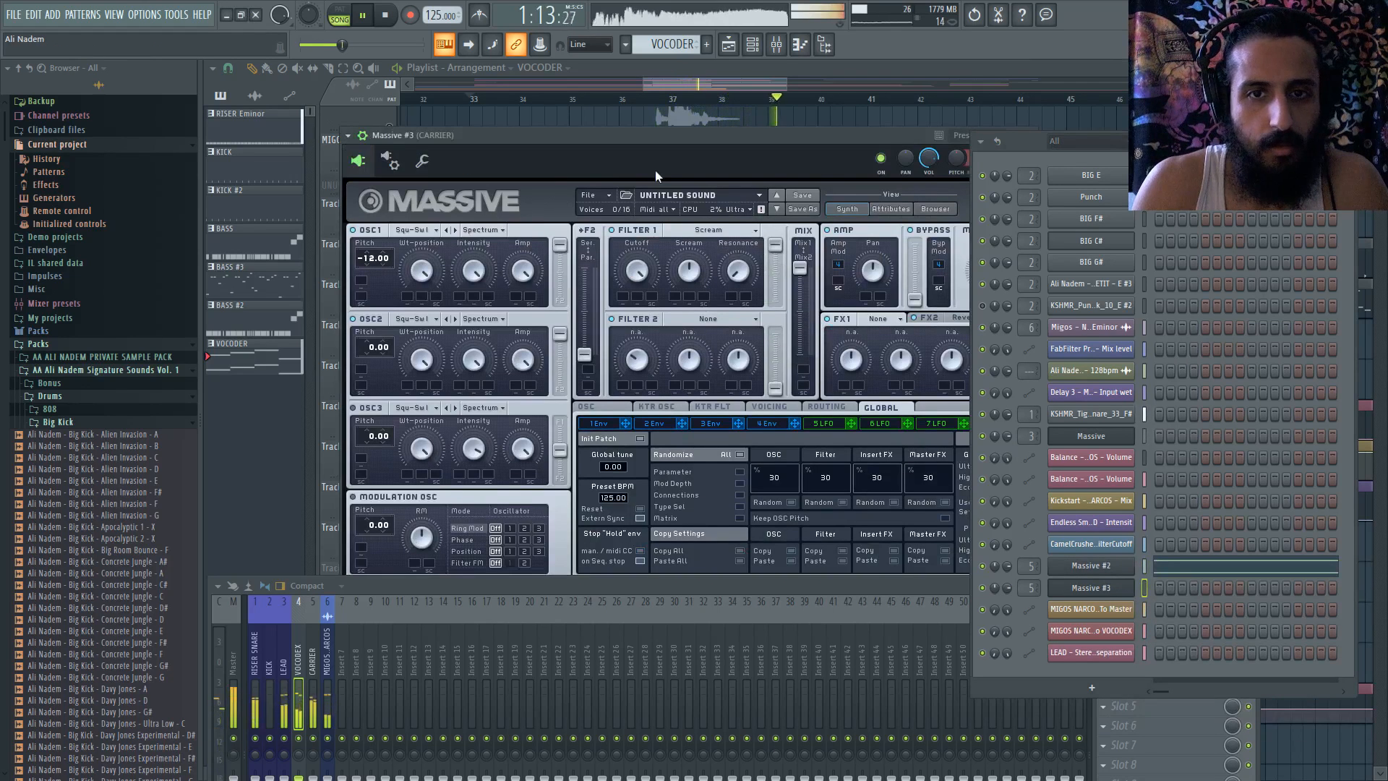
key("space")
left_click_drag(832, 136, 679, 142)
key("ctrl+l")
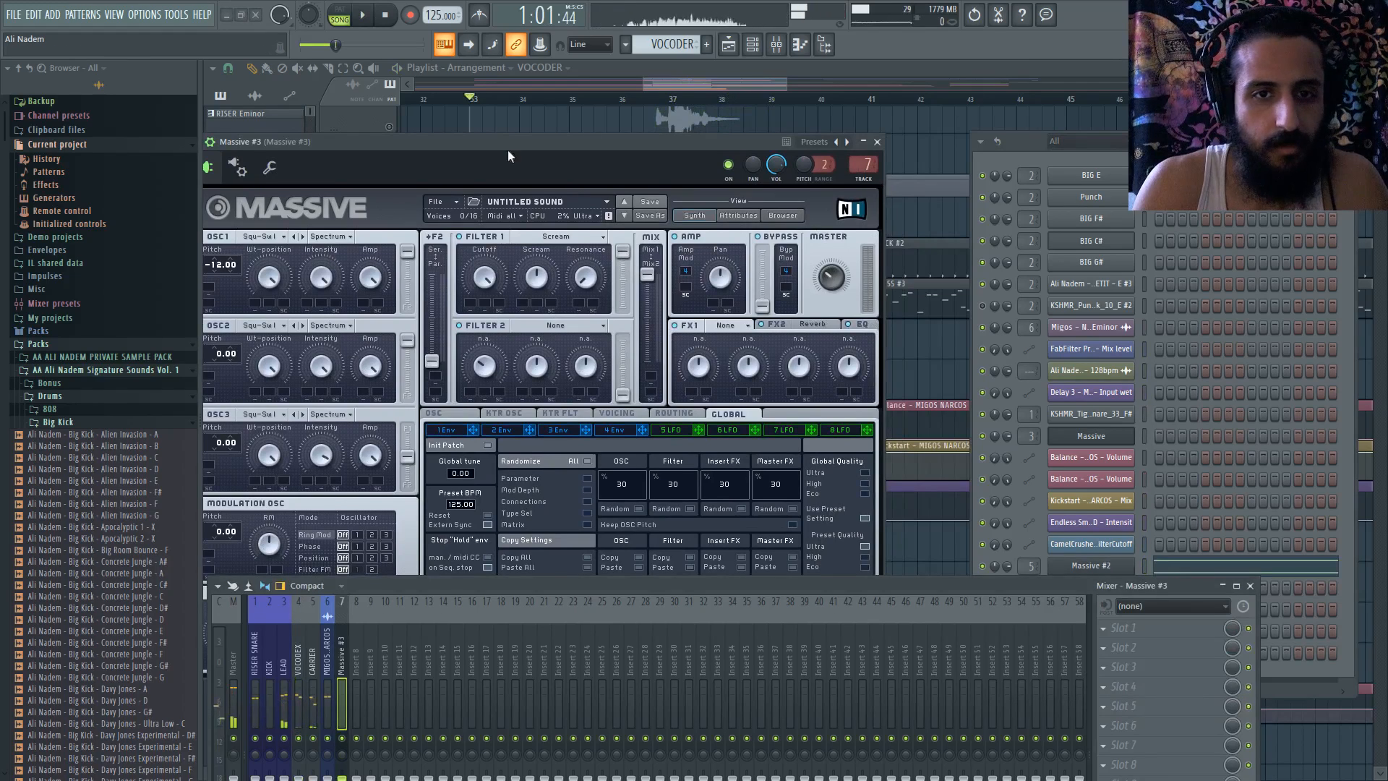
- Start a new sound in Massive #3 with OSC1 on the Sin-Squ wavetable, Wt-position 0 and pitch -24.00
left_click(437, 202)
left_click(452, 214)
left_click_drag(504, 150, 558, 77)
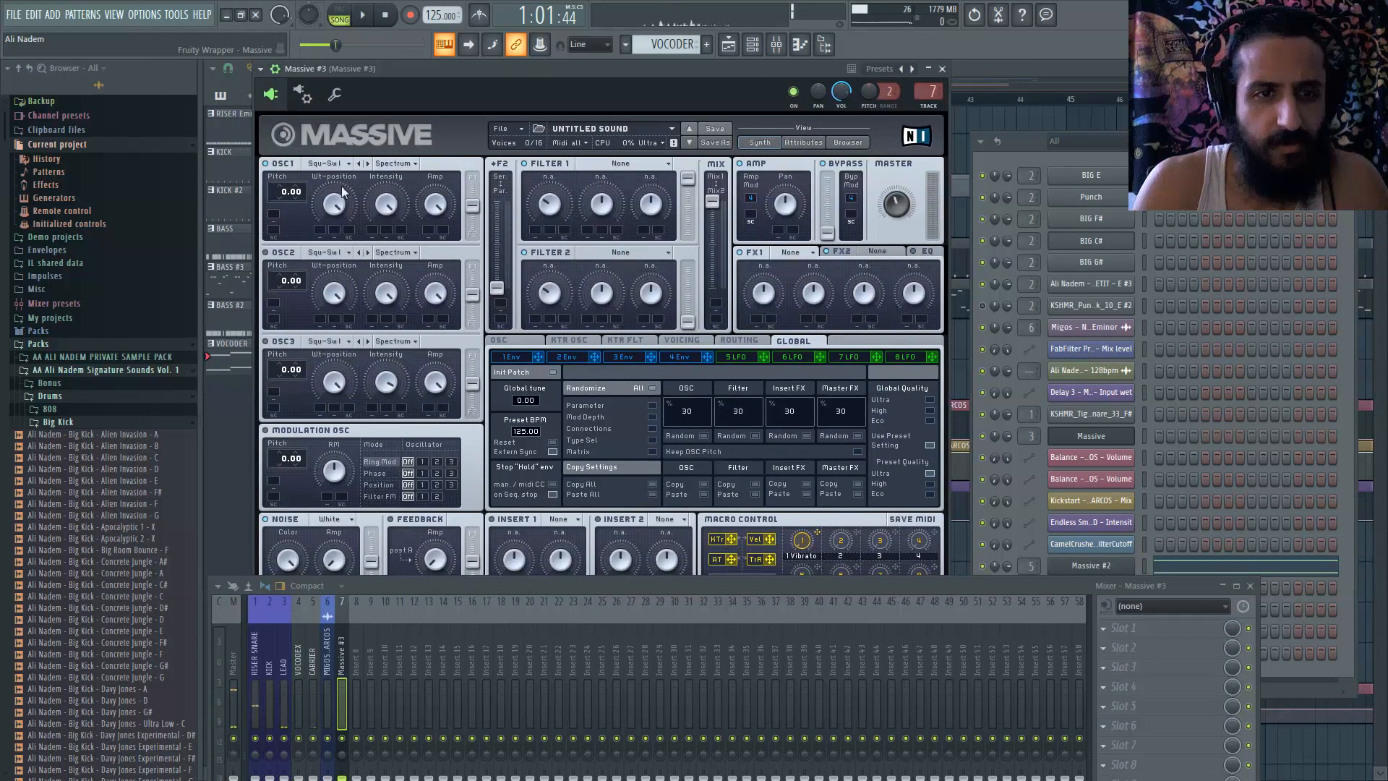
left_click(328, 163)
left_click(332, 209)
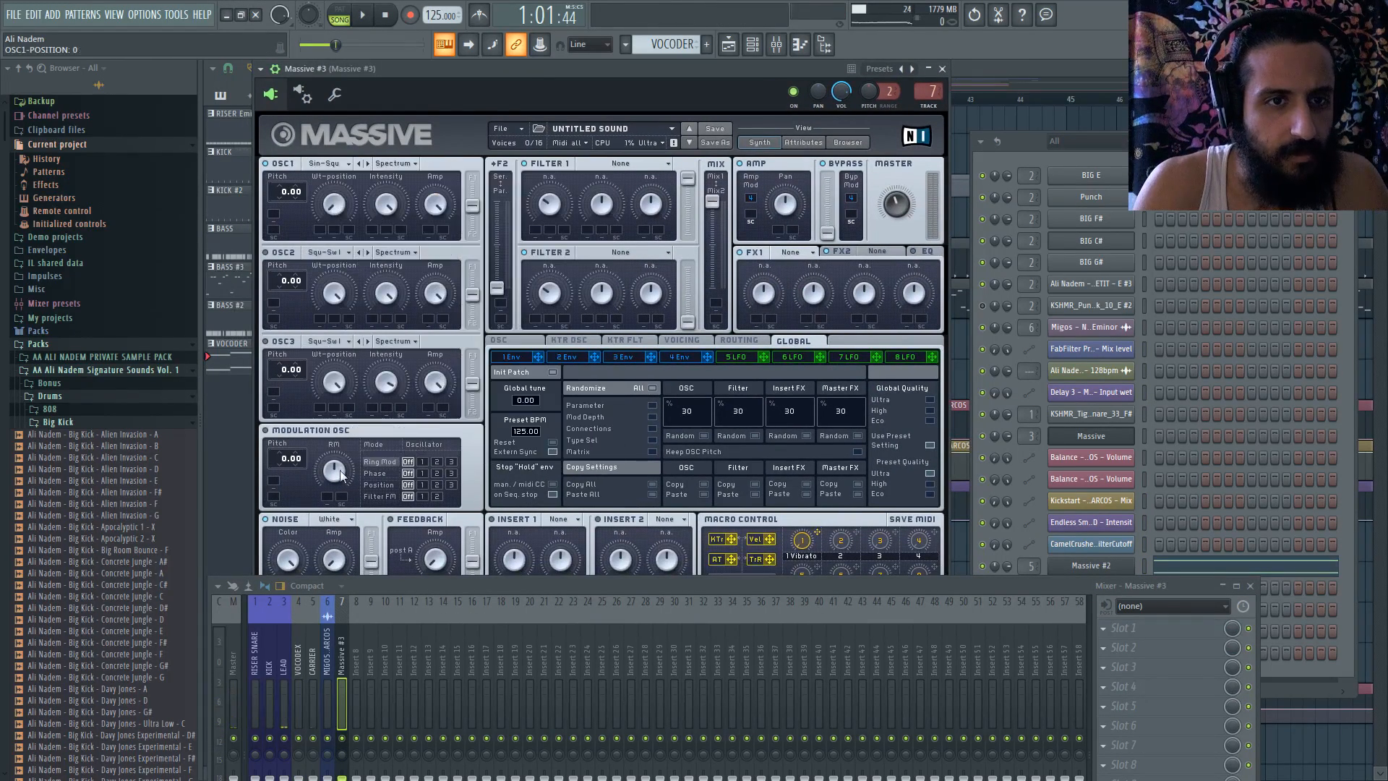
left_click_drag(291, 190, 287, 209)
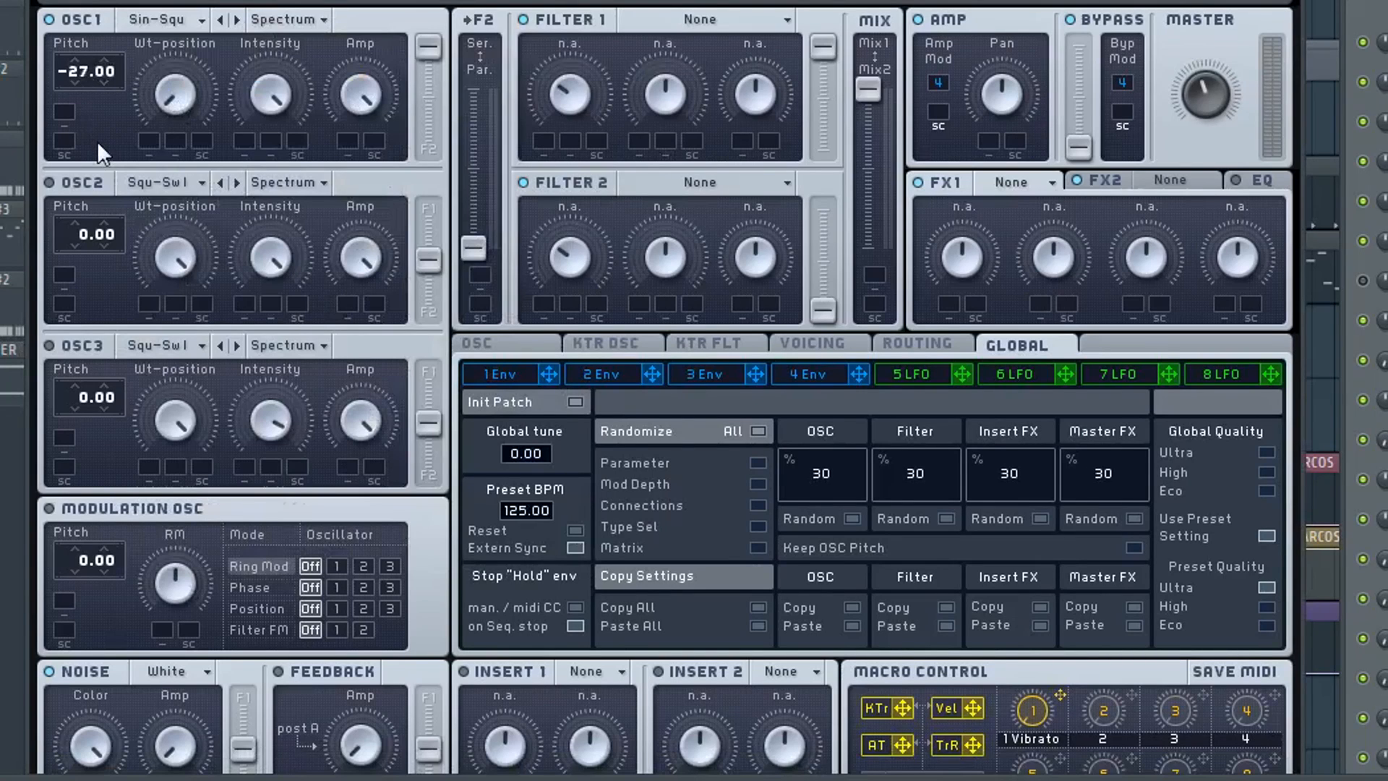
left_click_drag(97, 141, 93, 131)
- Show the voicing settings of Massive #3 and set Filter 1 to Lowpass 4 with the cutoff fully open
left_click(805, 375)
left_click(806, 350)
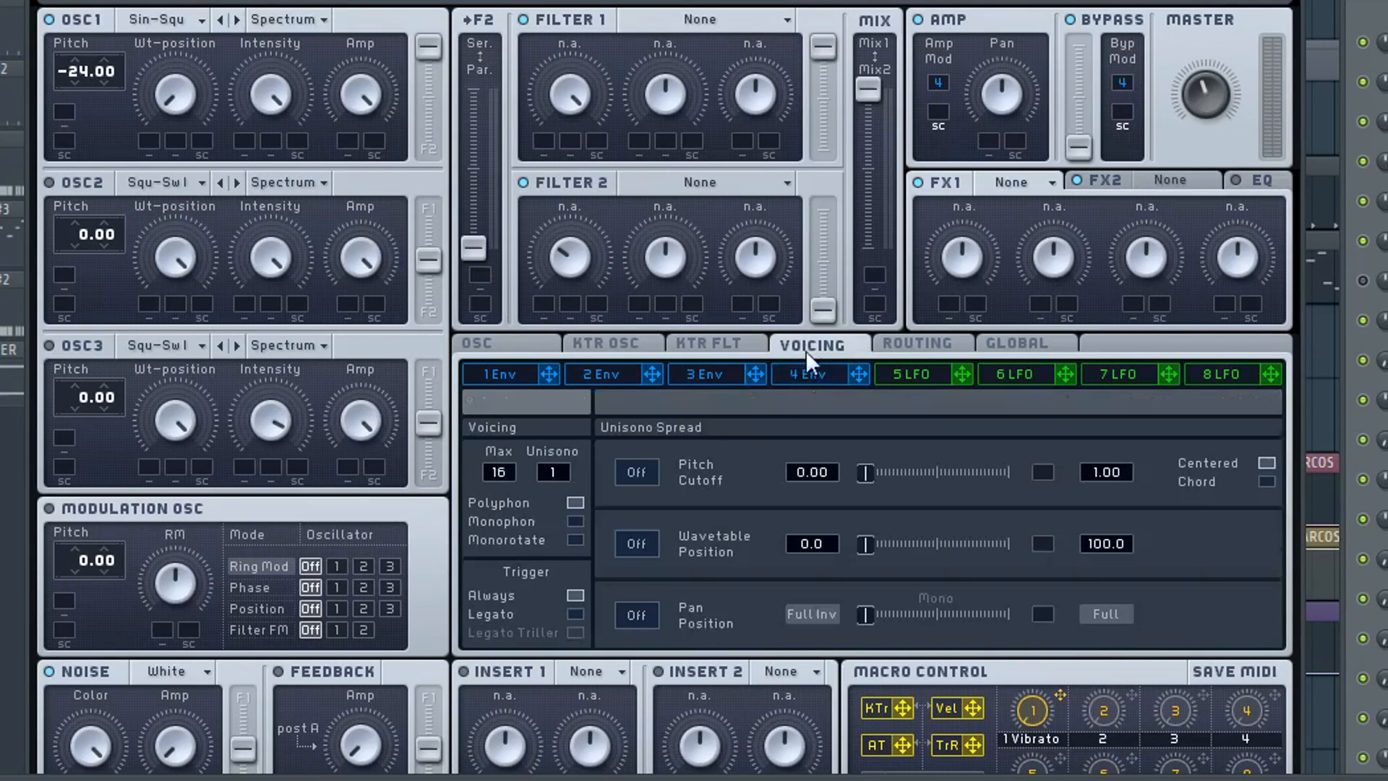
left_click(641, 19)
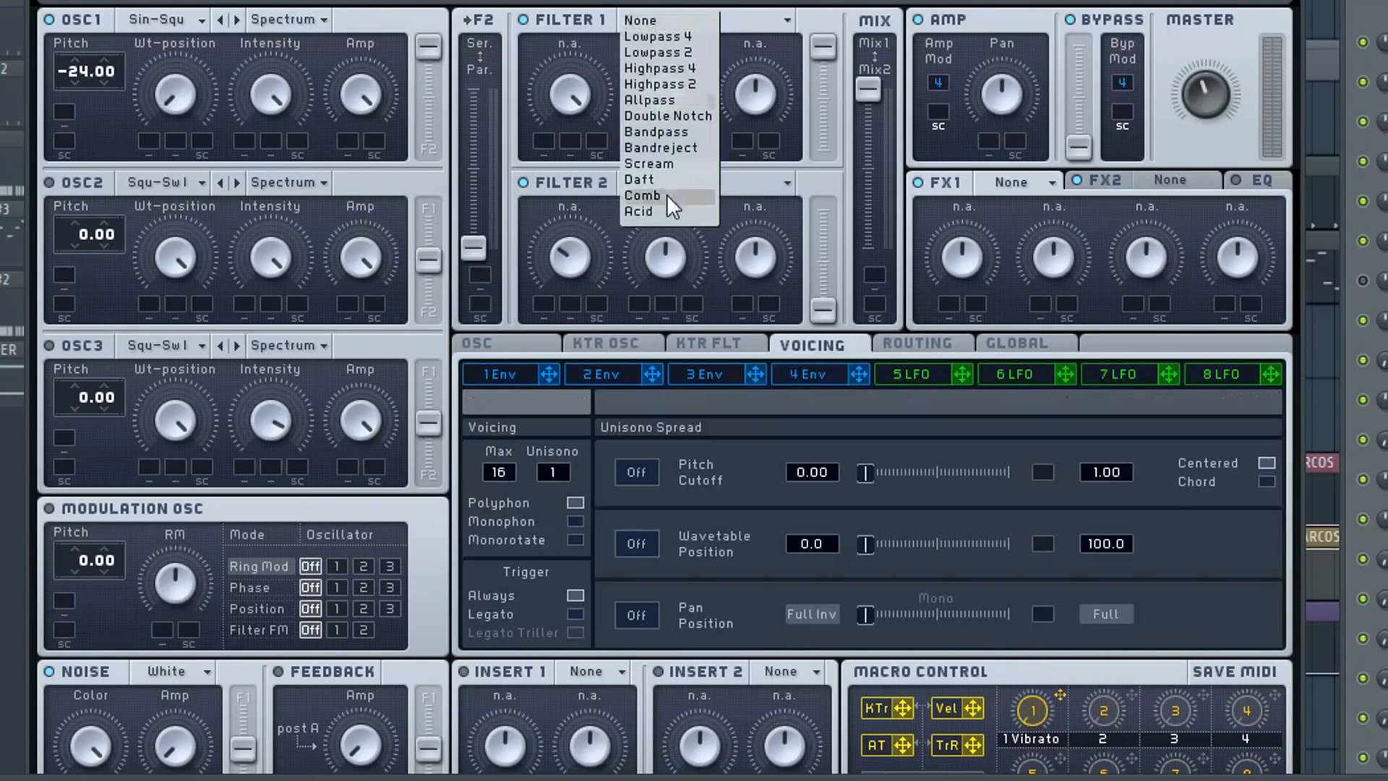
left_click(688, 37)
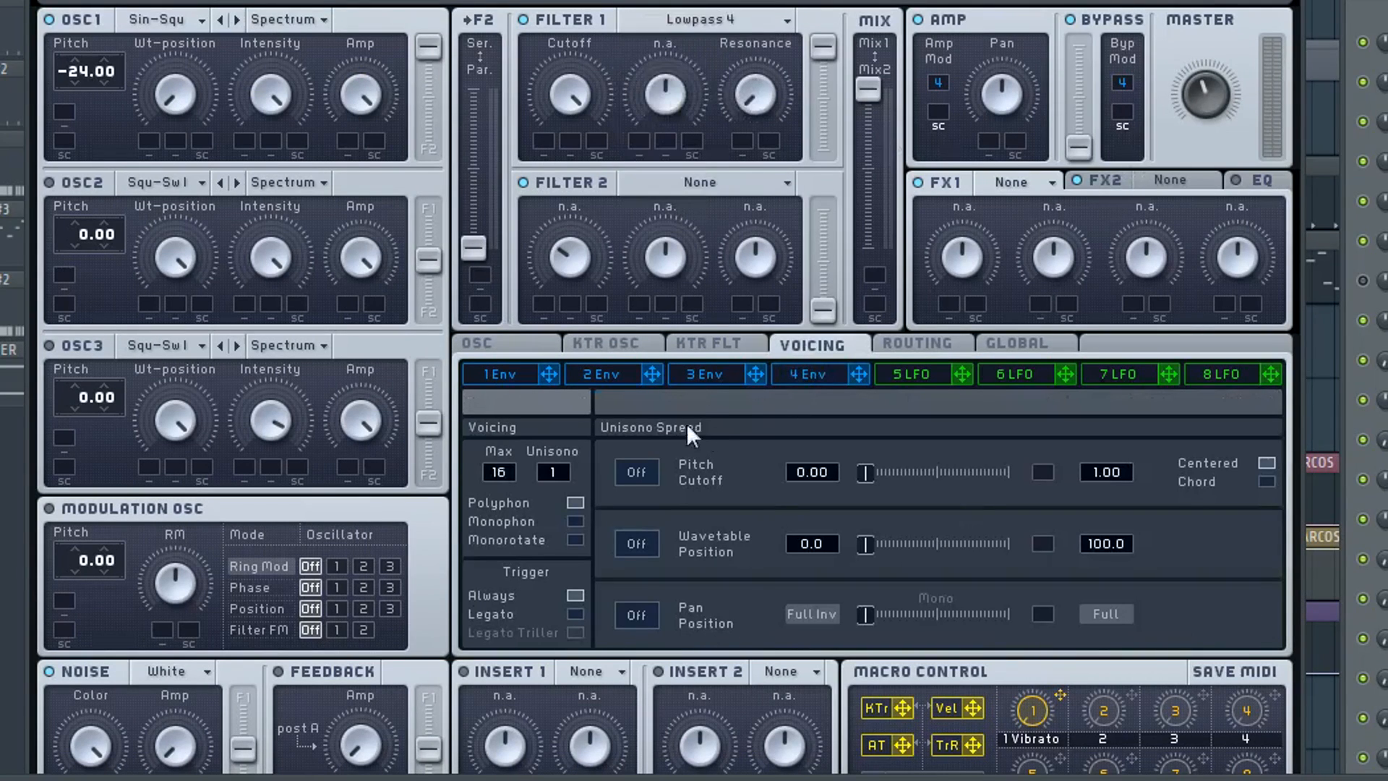
- Enter one-bar E4, F#4 and G#4 notes for Massive #3 in the VOCODER pattern and return to the playlist
left_click(820, 375)
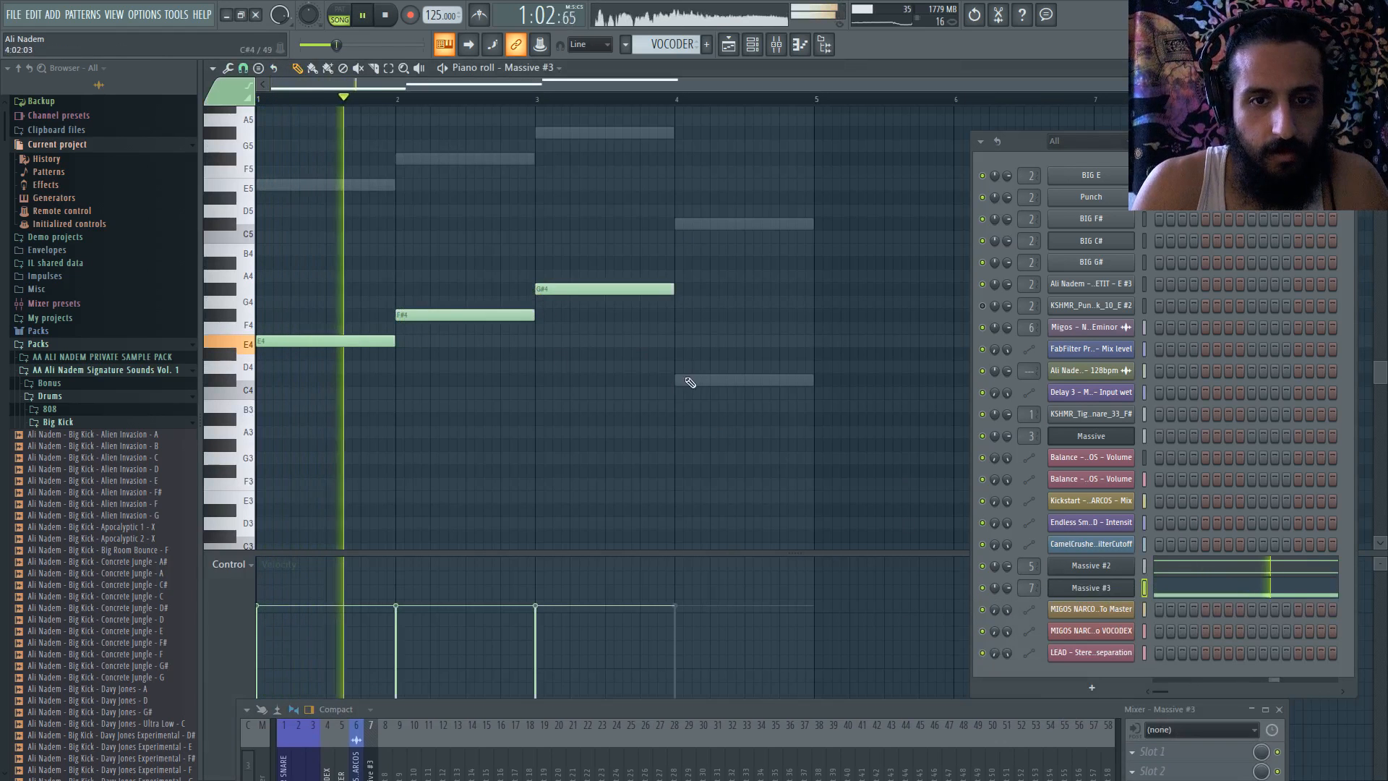
key("F5")
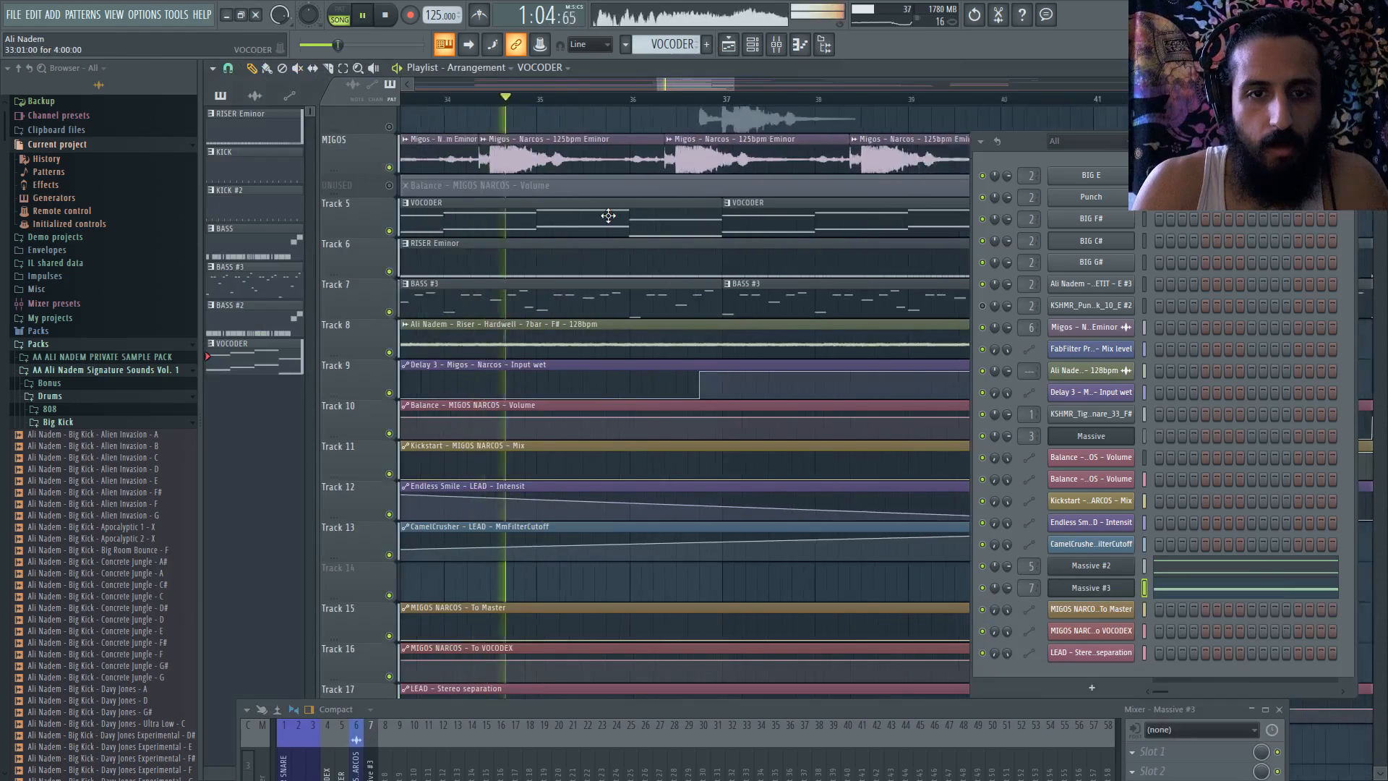
- Play back the transition around bars 32 to 34 several times to check the vocal's change into the vocoder section
left_click(483, 99)
scroll(504, 205, "up", 5)
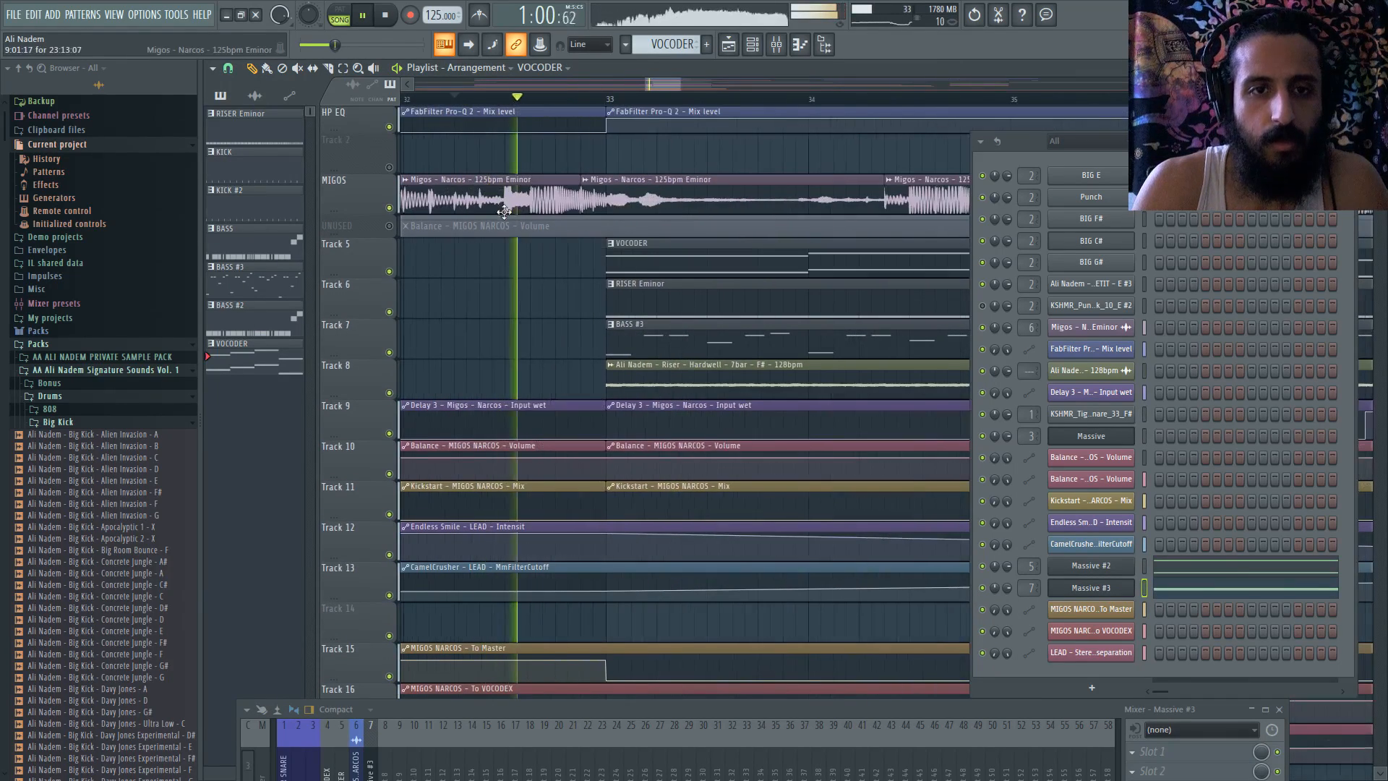
scroll(505, 198, "down", 7)
scroll(502, 203, "up", 3)
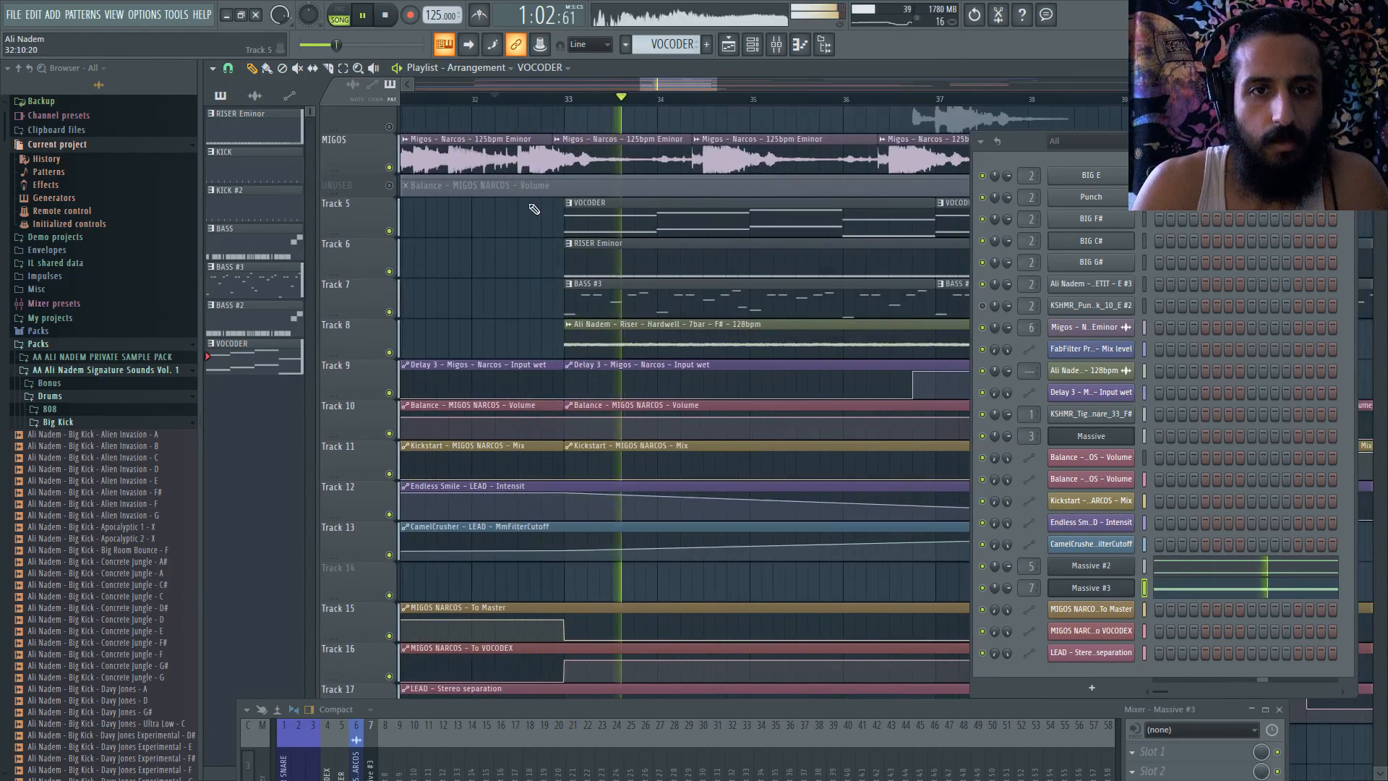
left_click(517, 99)
scroll(456, 197, "down", 7)
scroll(454, 191, "up", 4)
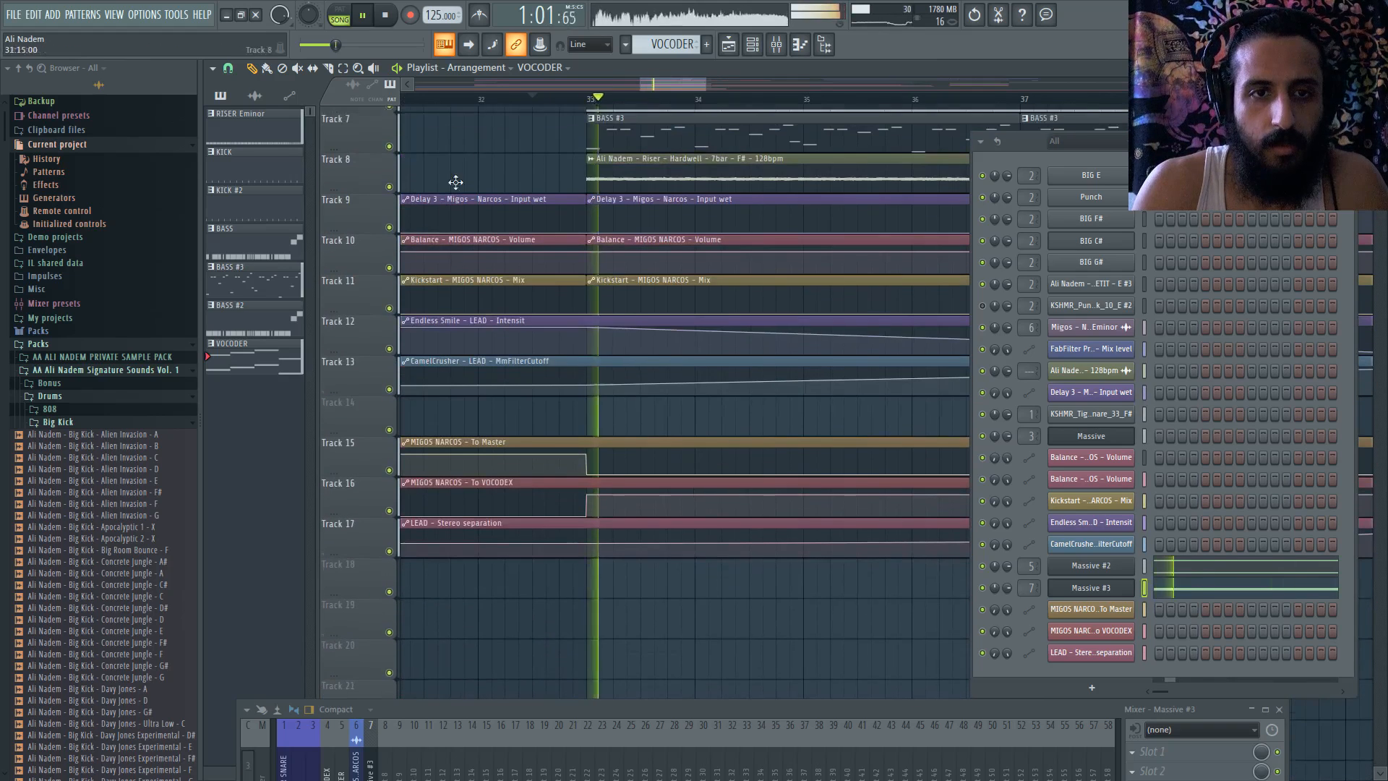
left_click(480, 100)
scroll(499, 273, "up", 3)
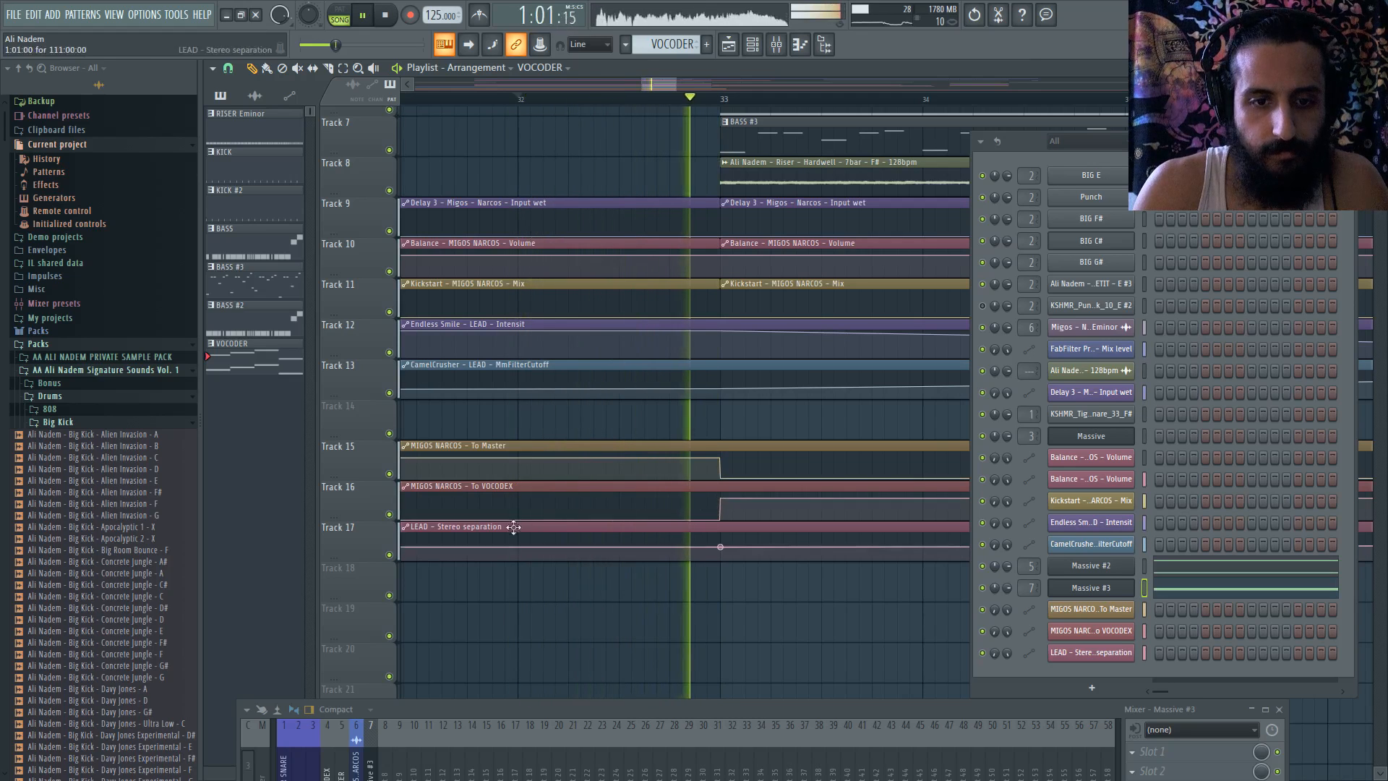
key("space")
- Add a point at bar 32 in the MIGOS NARCOS - To Master automation and make the level ramp down gradually to bar 33
scroll(551, 469, "down", 3)
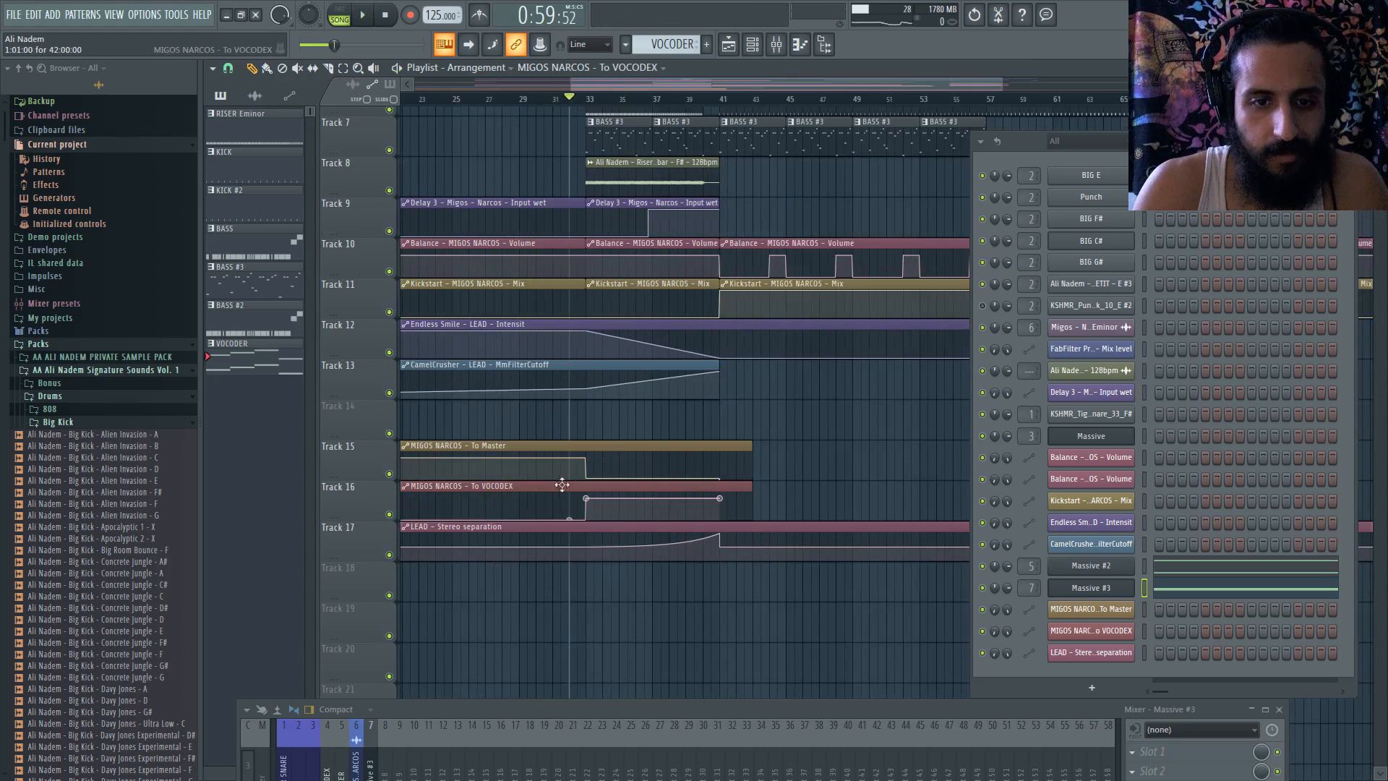
right_click(588, 499)
scroll(625, 471, "up", 3)
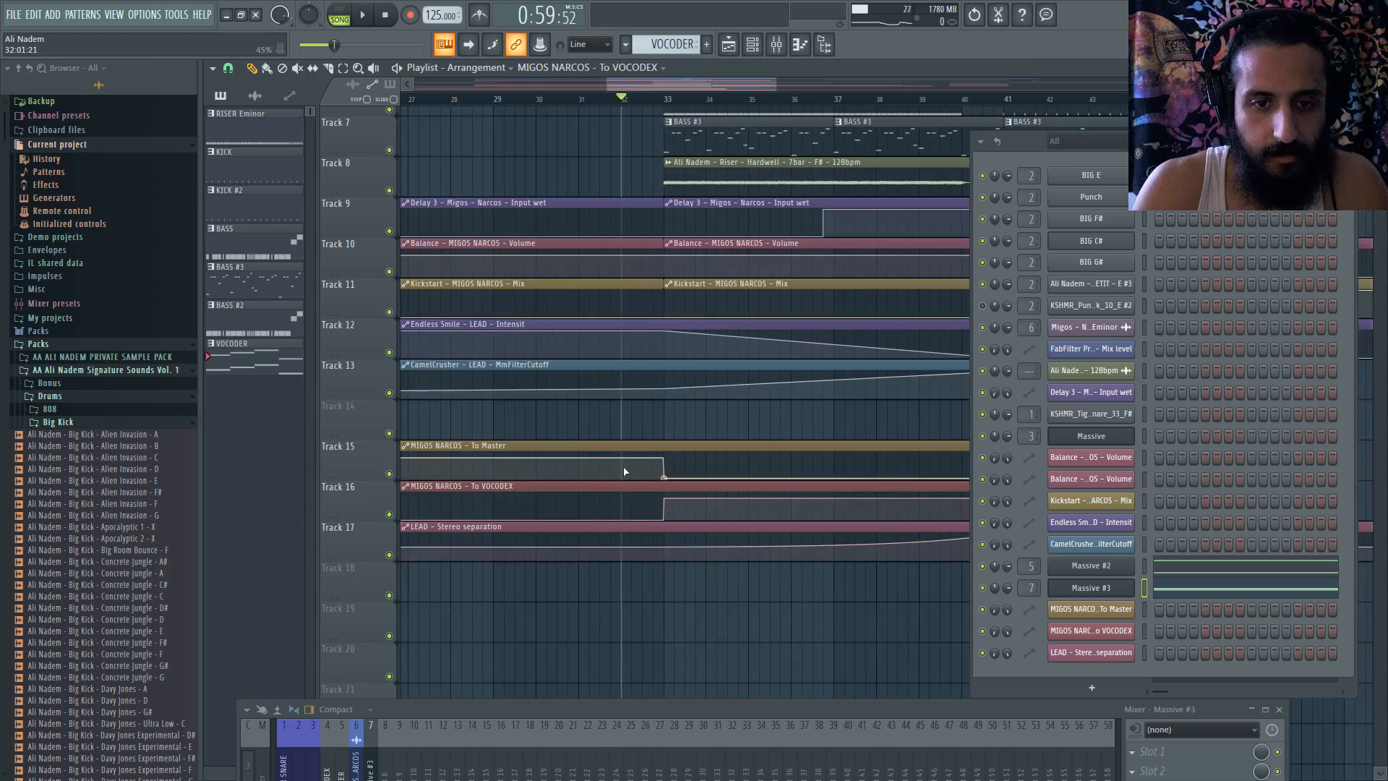
right_click(622, 461)
left_click(673, 704)
scroll(647, 506, "up", 3)
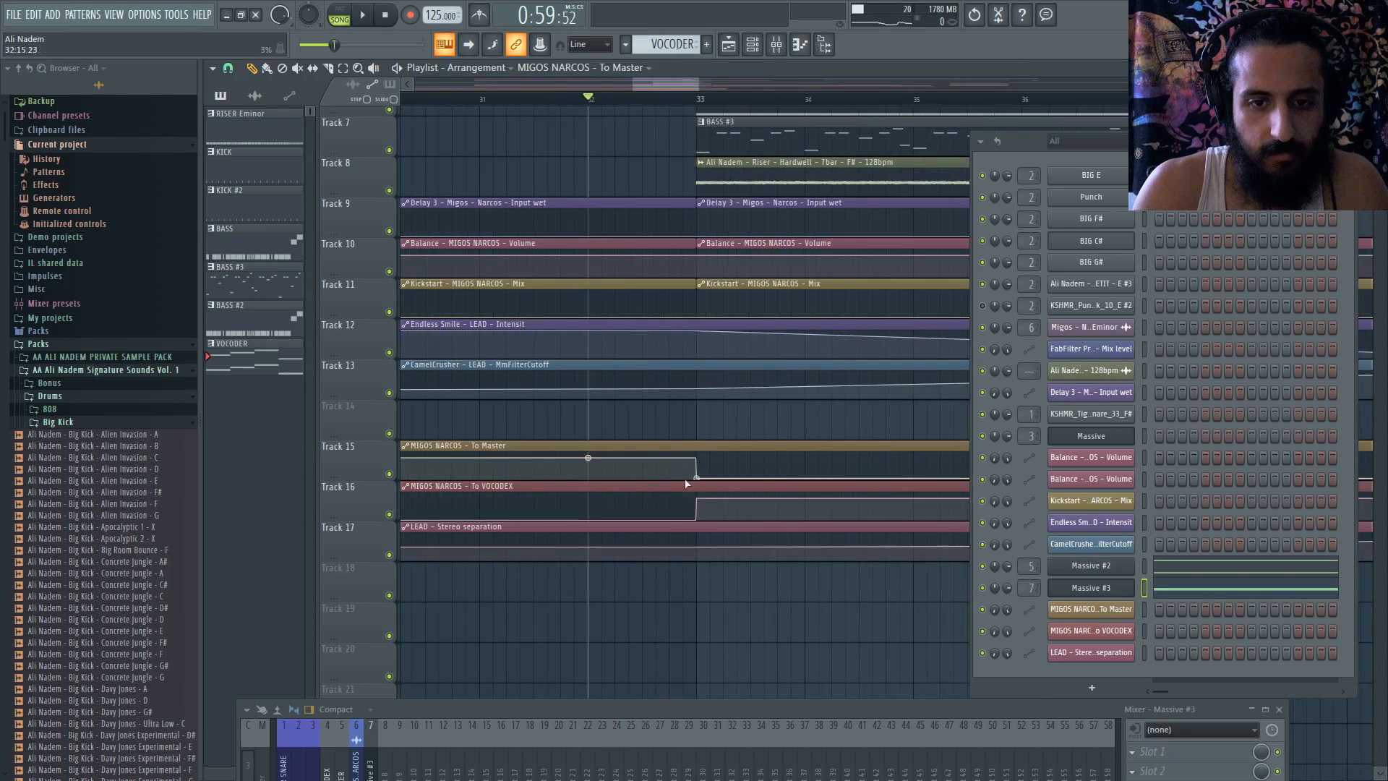
right_click(696, 479)
left_click(743, 553)
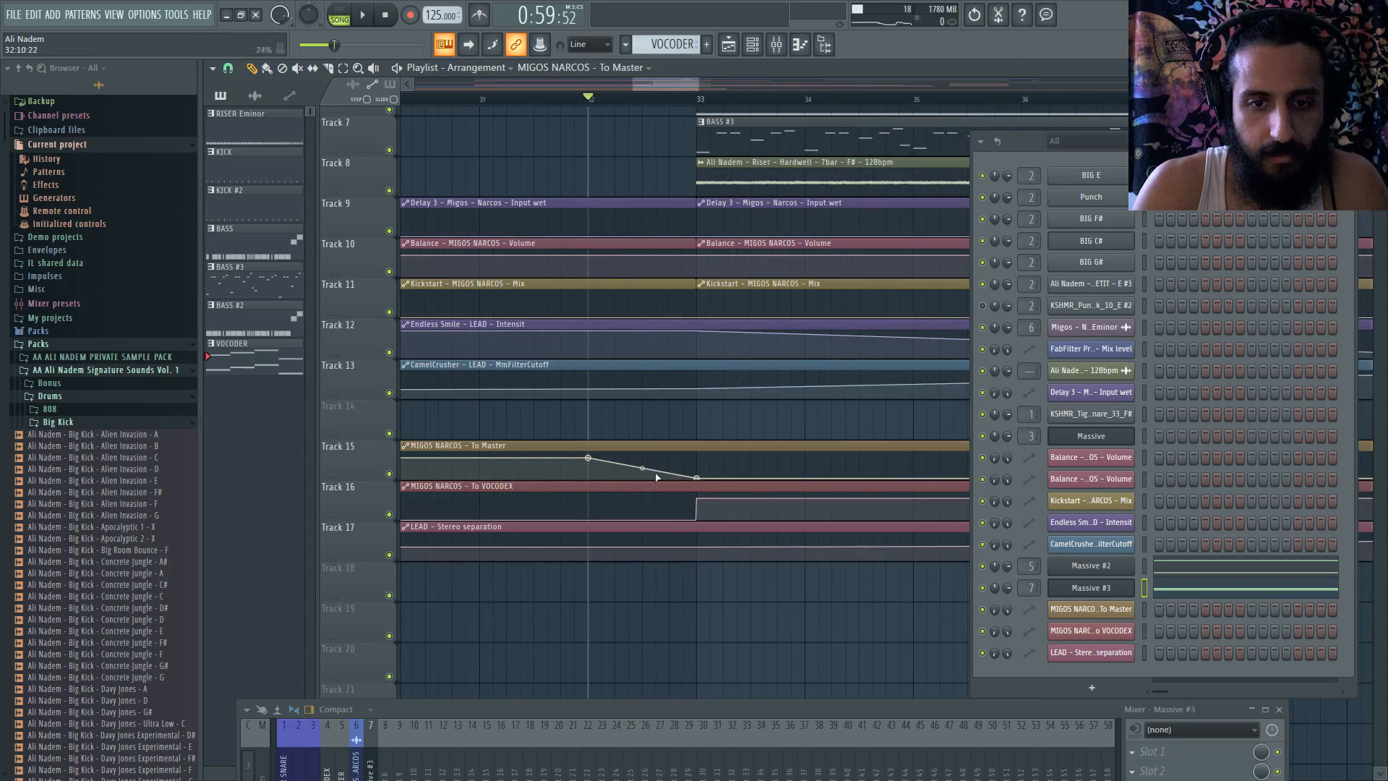
- Turn the jump at bar 33 in the MIGOS NARCOS - To VOCODEX automation into a gradual rise and play back the transition
right_click(697, 501)
left_click(734, 573)
scroll(701, 501, "up", 5)
key("space")
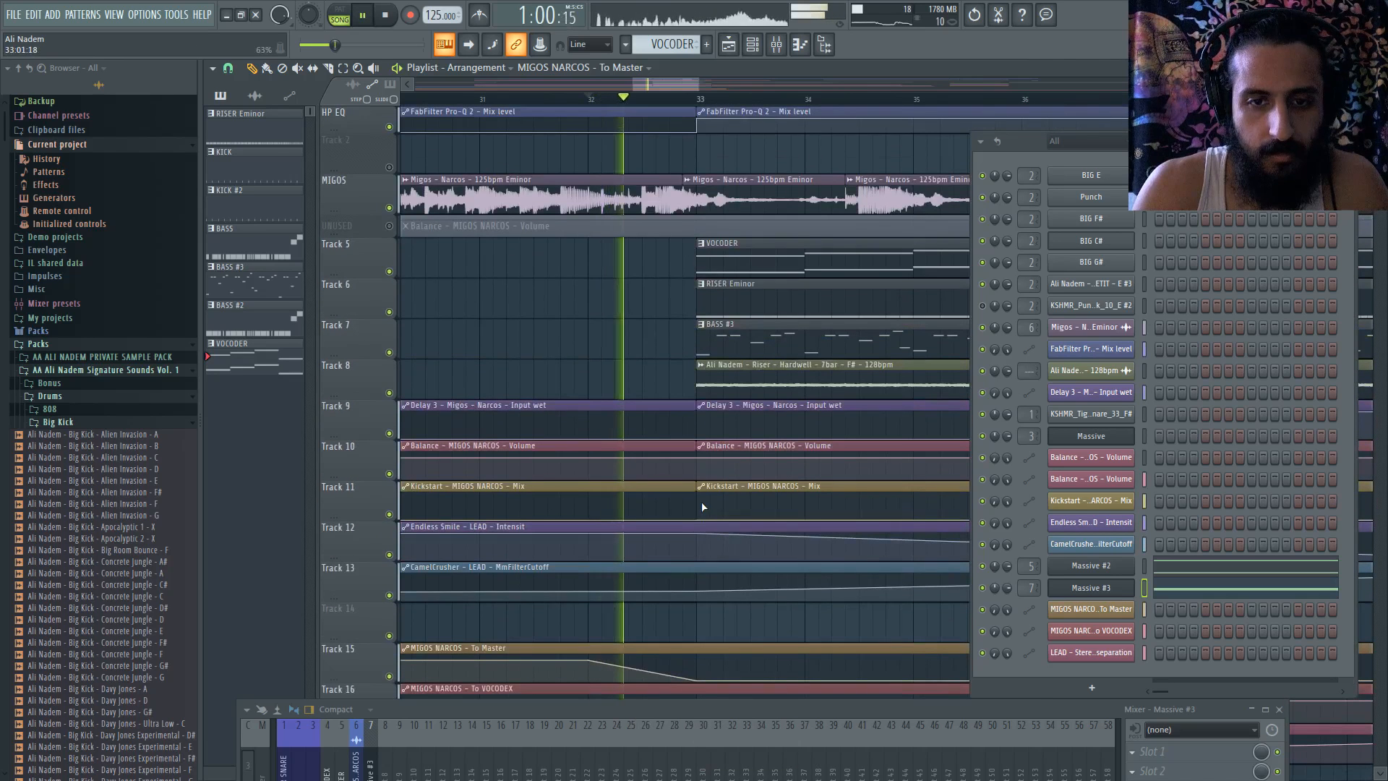
- Place a short VOCODER clip on Track 5 leading into bar 33, and open the RISER SNARE sampler channel
left_click(709, 260)
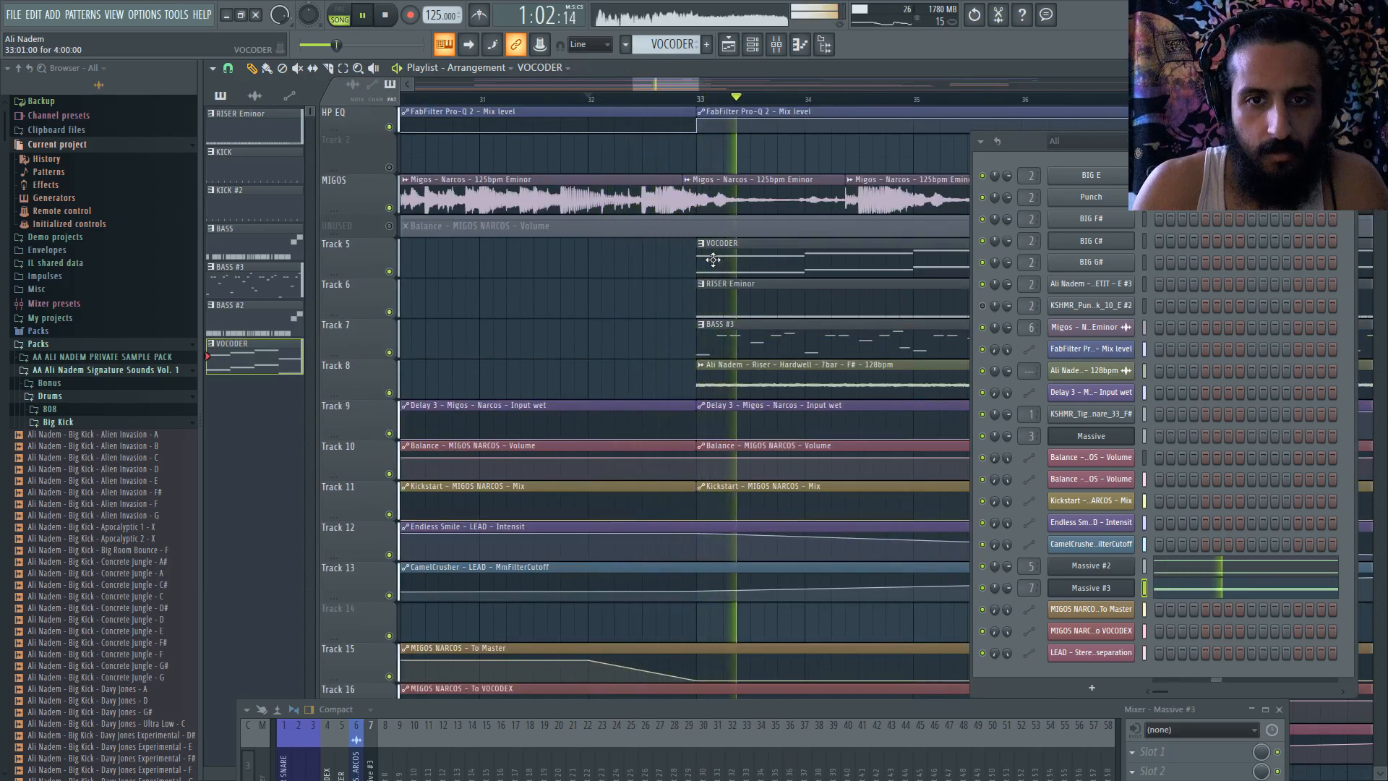
scroll(699, 261, "down", 4)
key("space")
left_click_drag(499, 262, 697, 282)
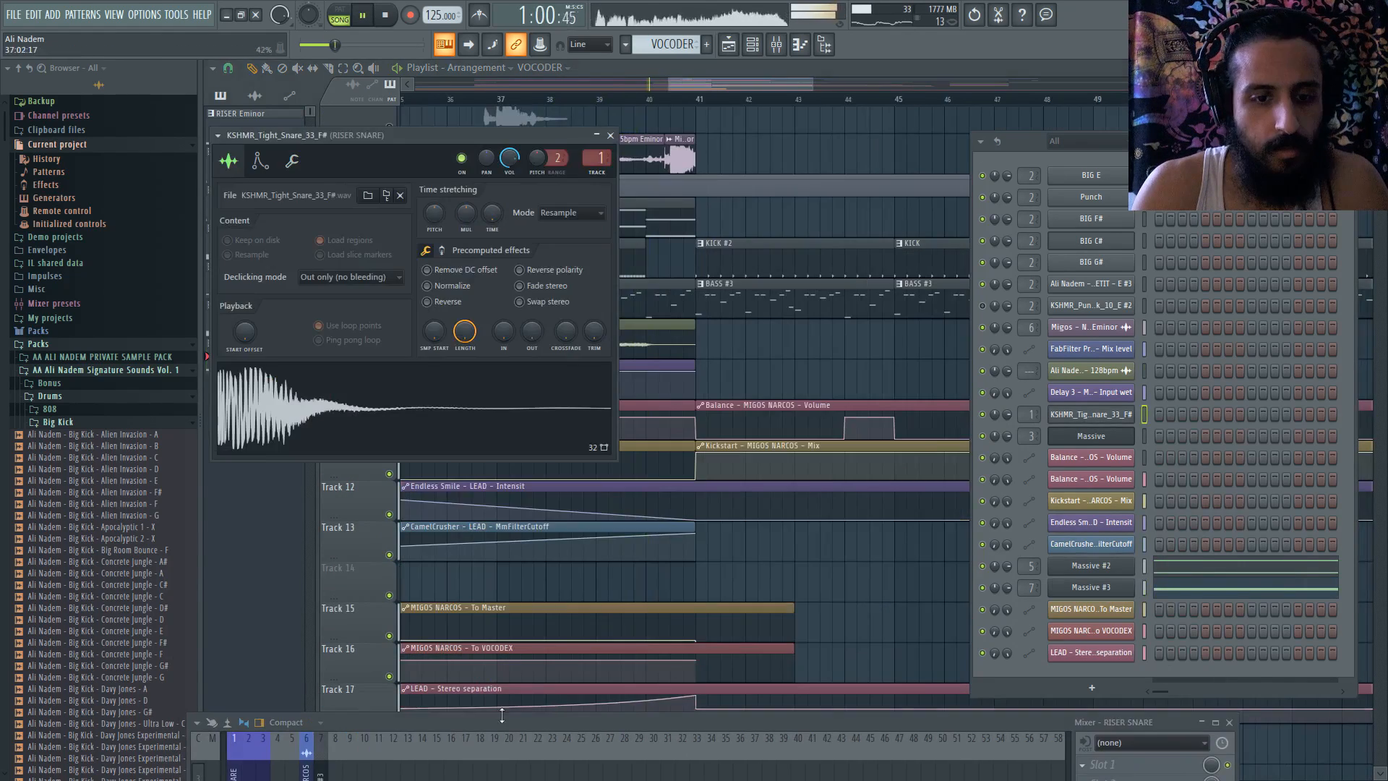
- Load Endless Smile in slot 4 of the RISER SNARE mixer track and set its Intensity to 17%
left_click_drag(500, 709, 479, 428)
left_click(1077, 529)
mouse_move(1084, 456)
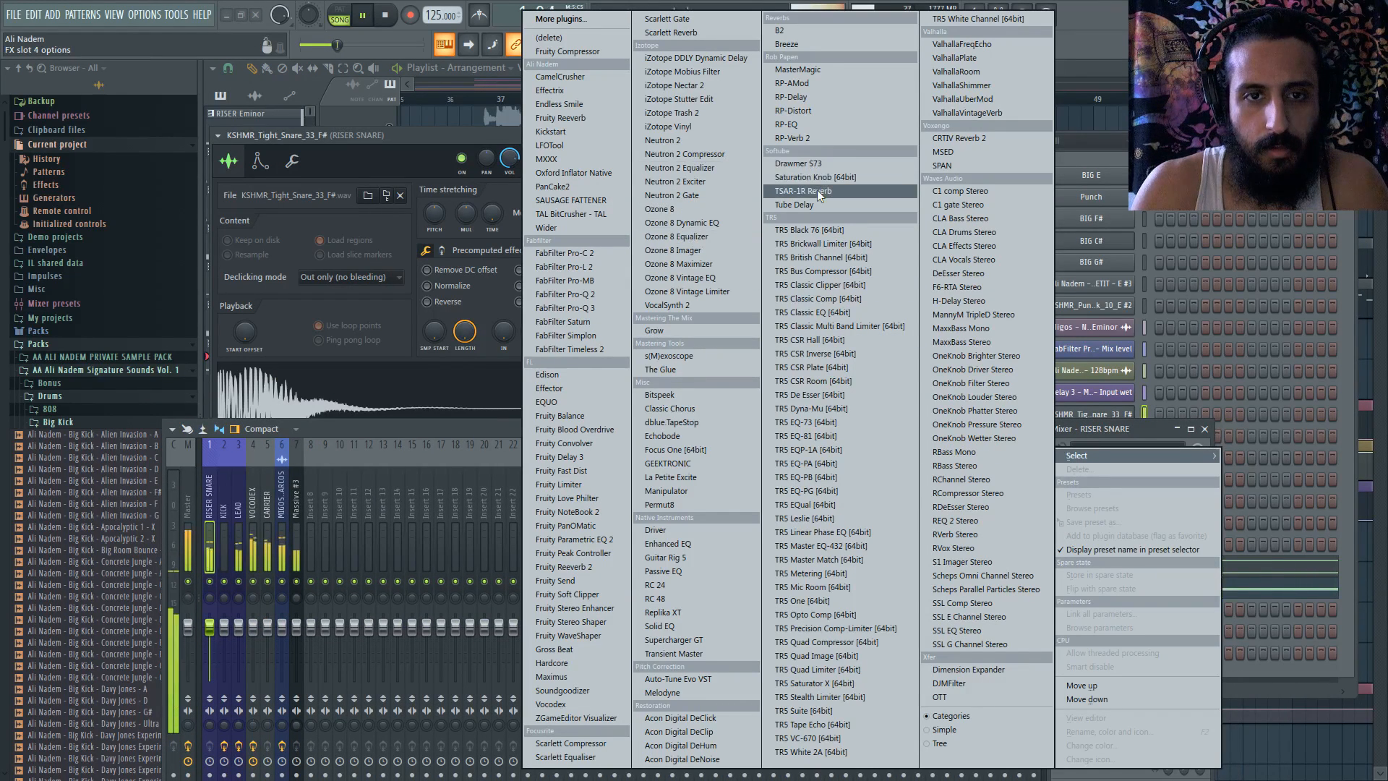
left_click(602, 107)
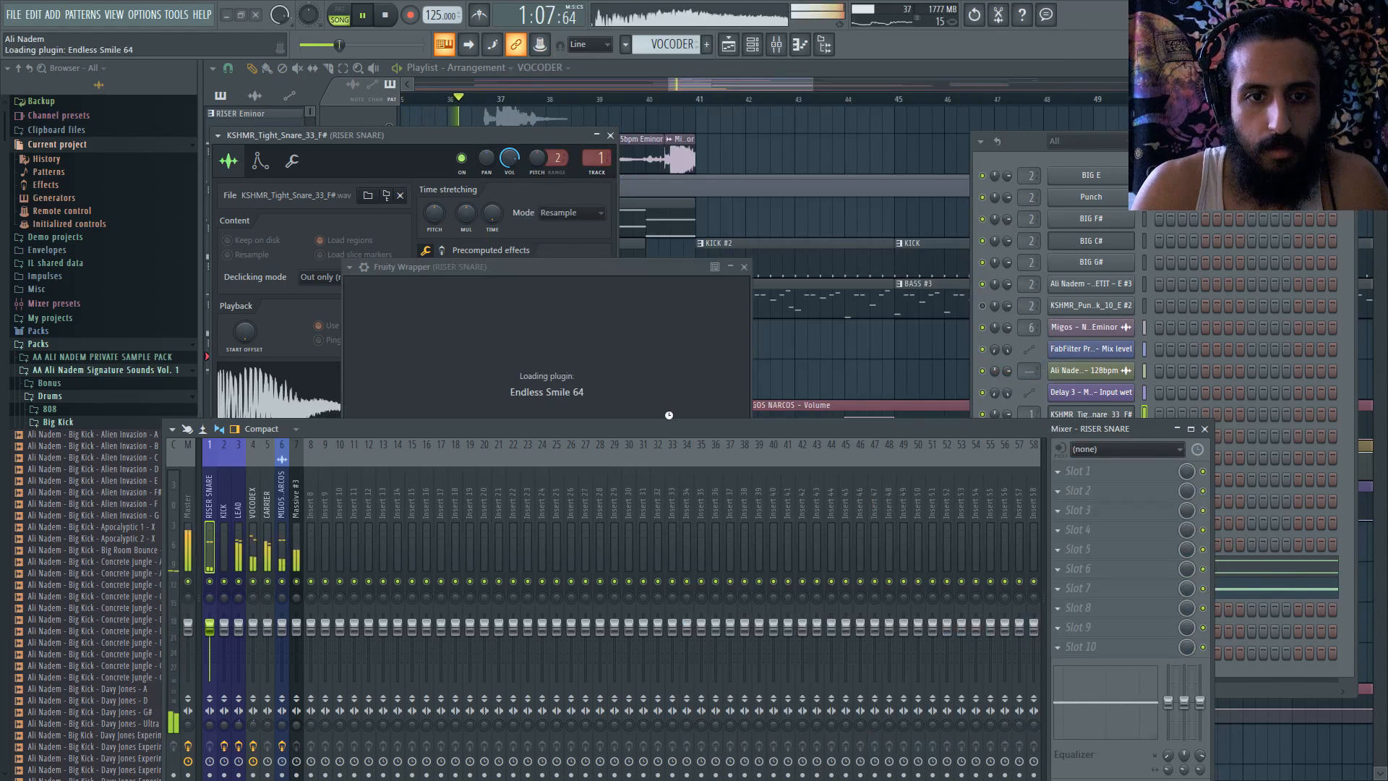
left_click_drag(546, 355, 552, 378)
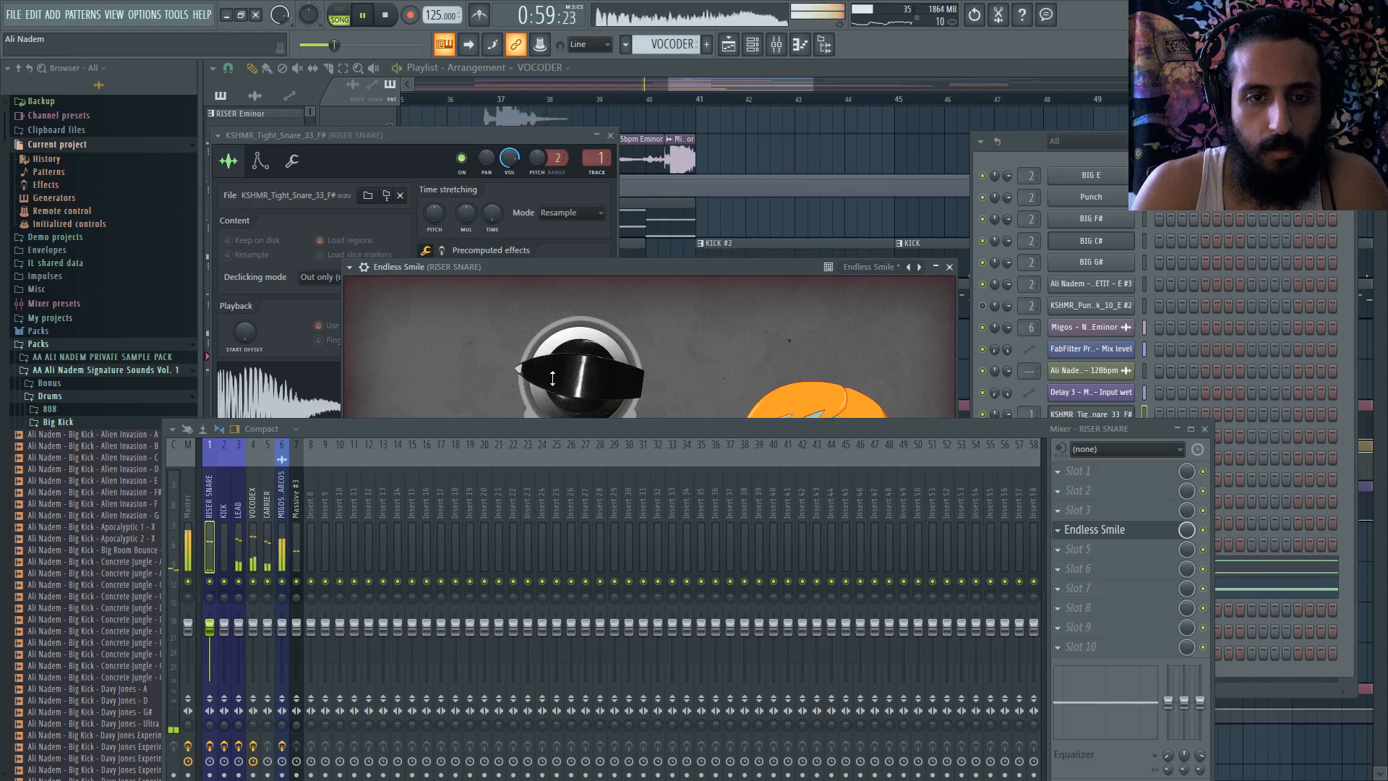
left_click_drag(566, 432, 575, 560)
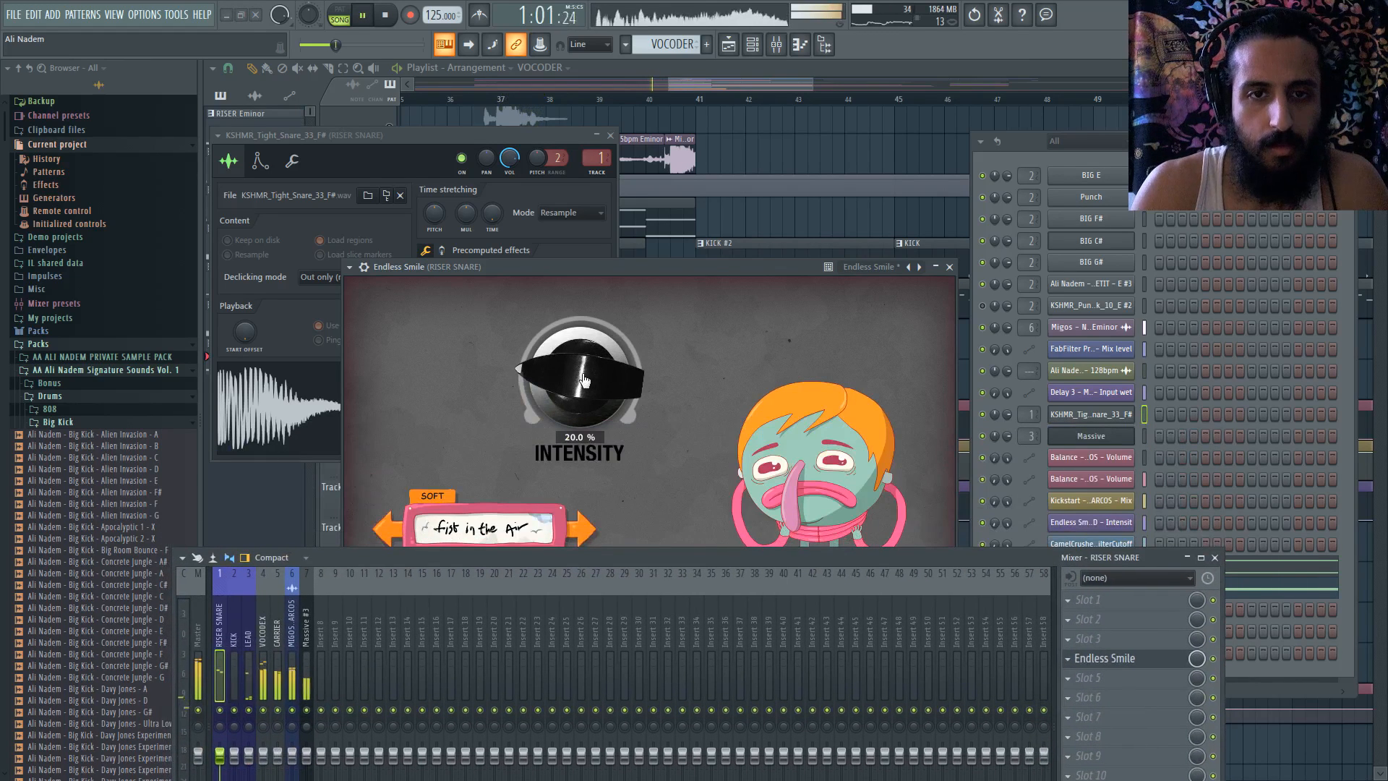
left_click_drag(584, 379, 588, 401)
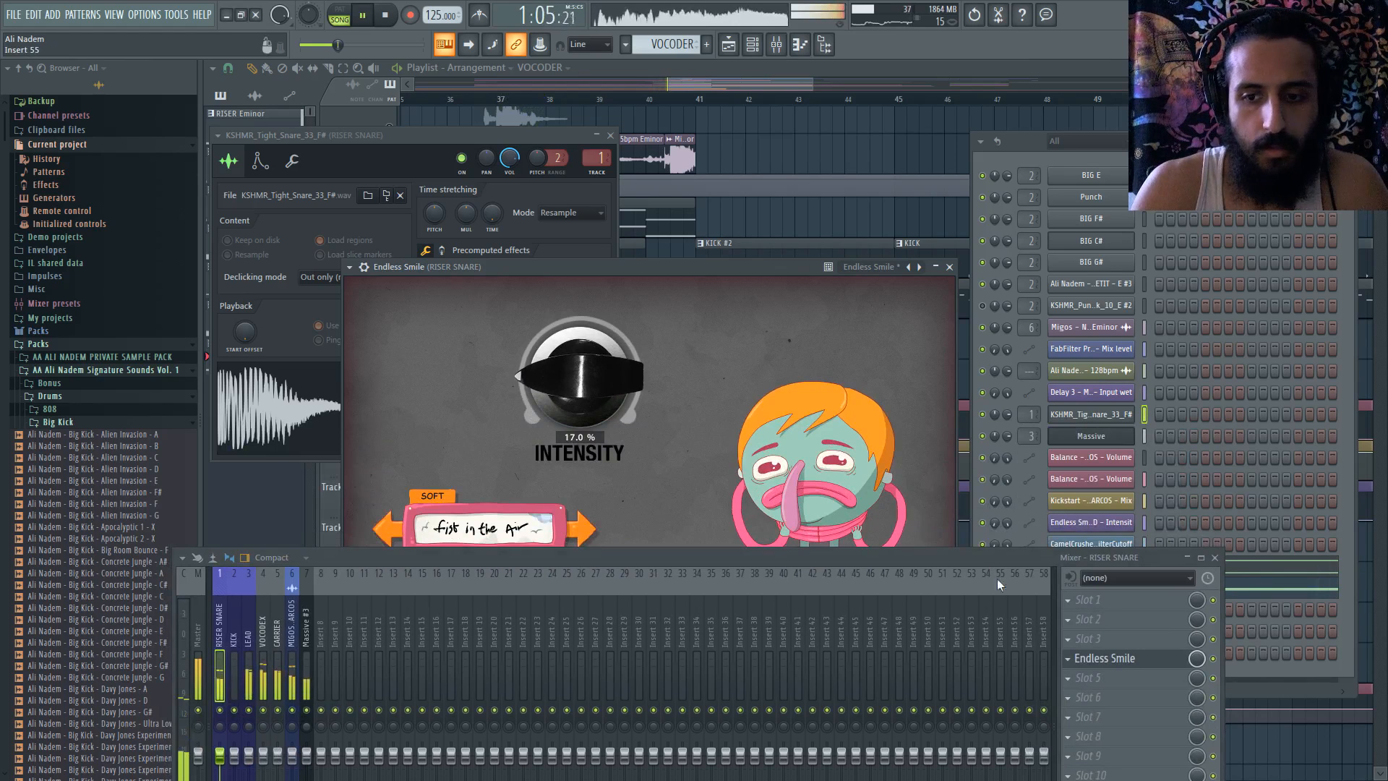
- Load Fruity Parametric EQ 2 in slot 1 of the RISER SNARE track and slightly boost band 6 at a lower frequency
left_click(1081, 600)
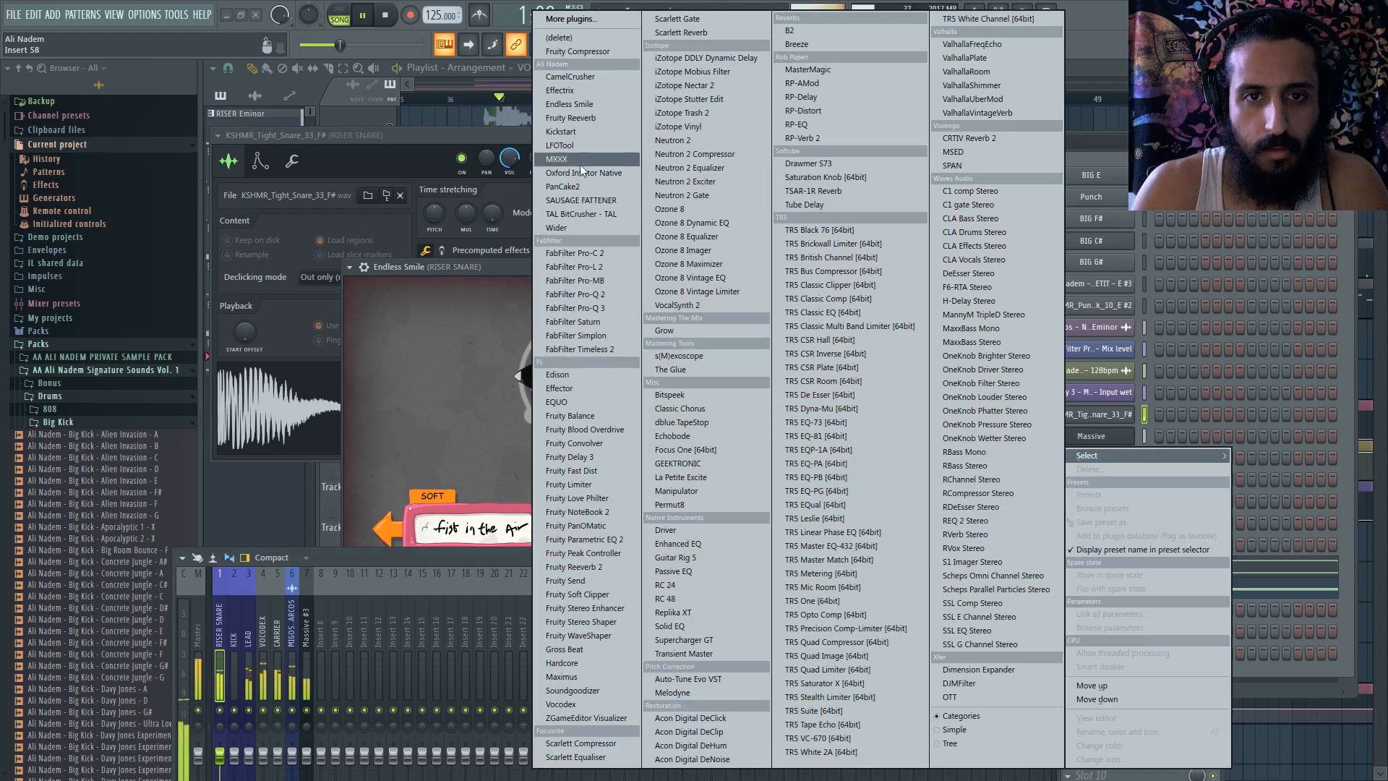
left_click(610, 541)
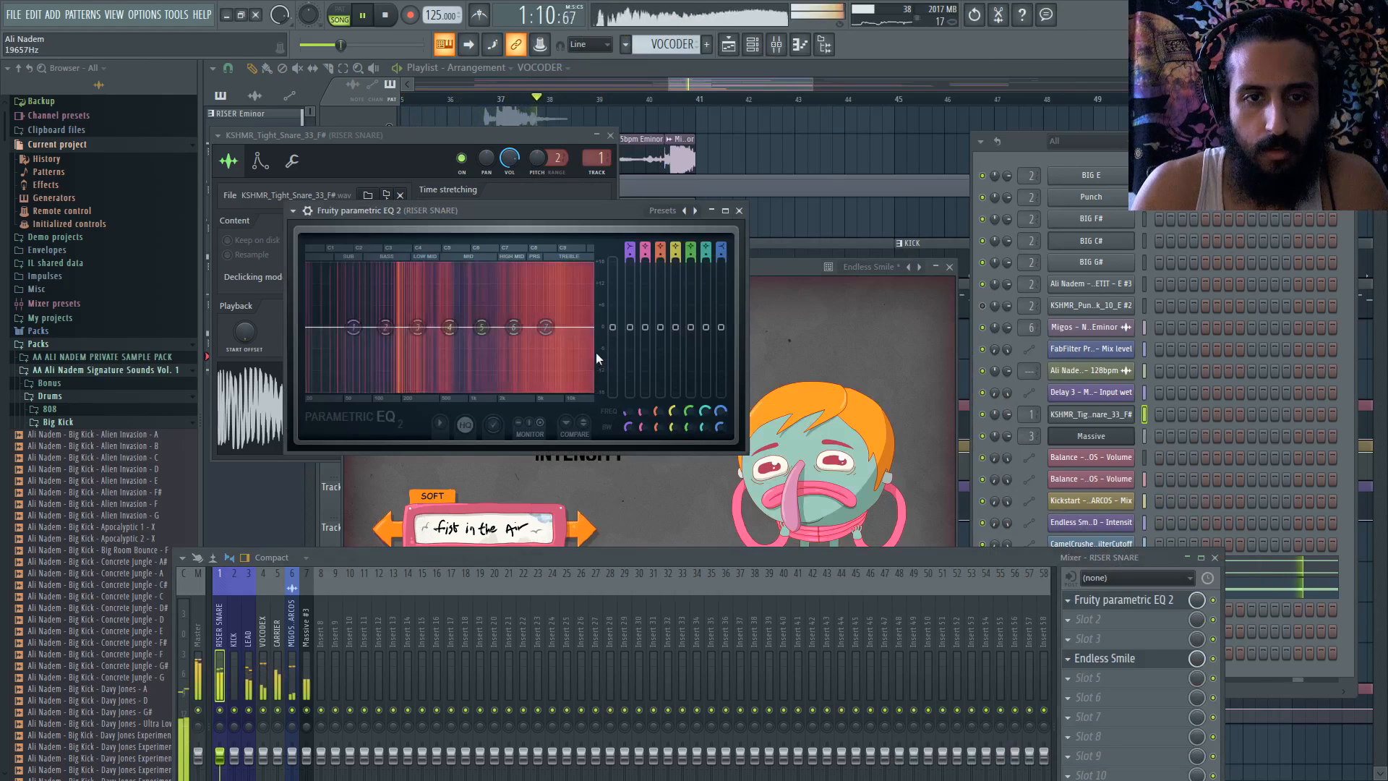
left_click_drag(514, 327, 488, 320)
right_click(491, 313)
left_click(511, 331)
key("space")
key("space")
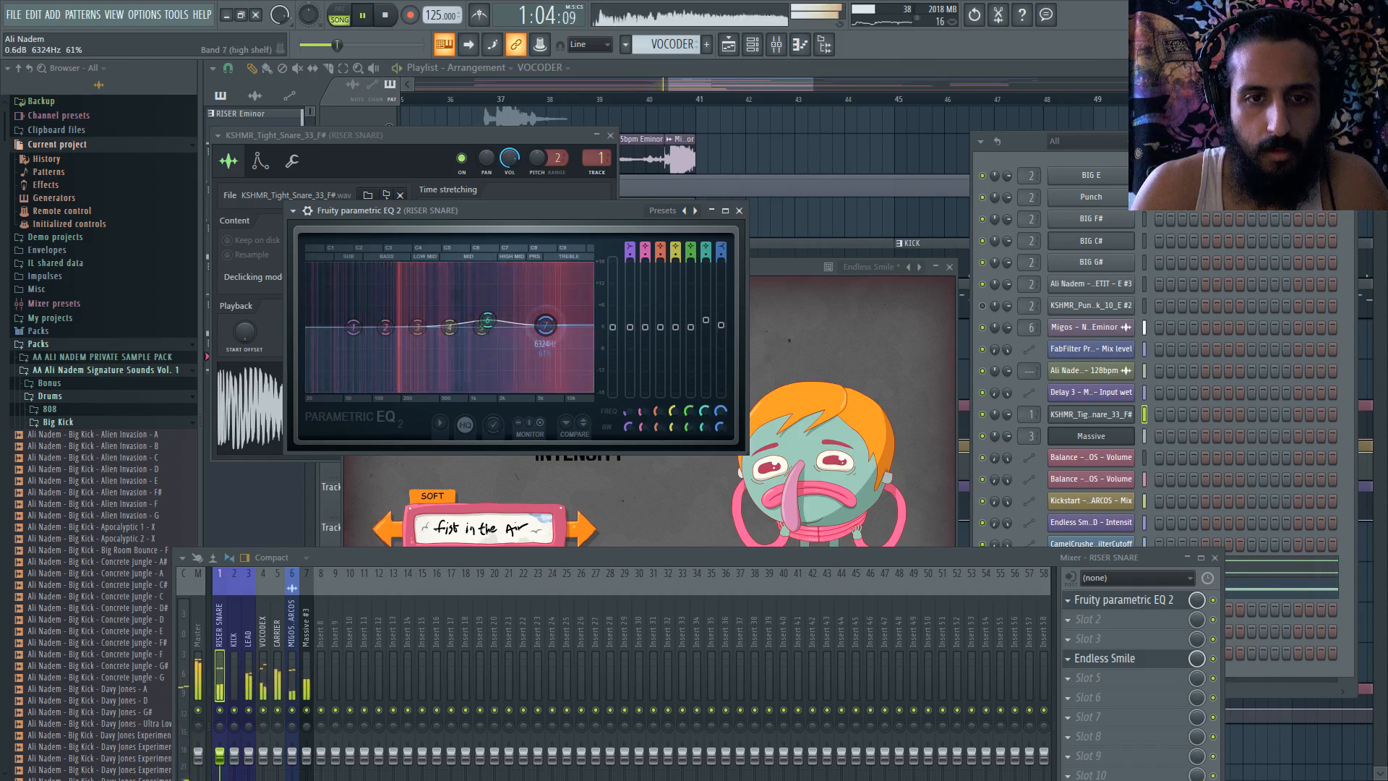
- Change the EQ's band 1 to a high pass filter and move its cutoff to about 121 Hz
right_click(354, 330)
mouse_move(376, 365)
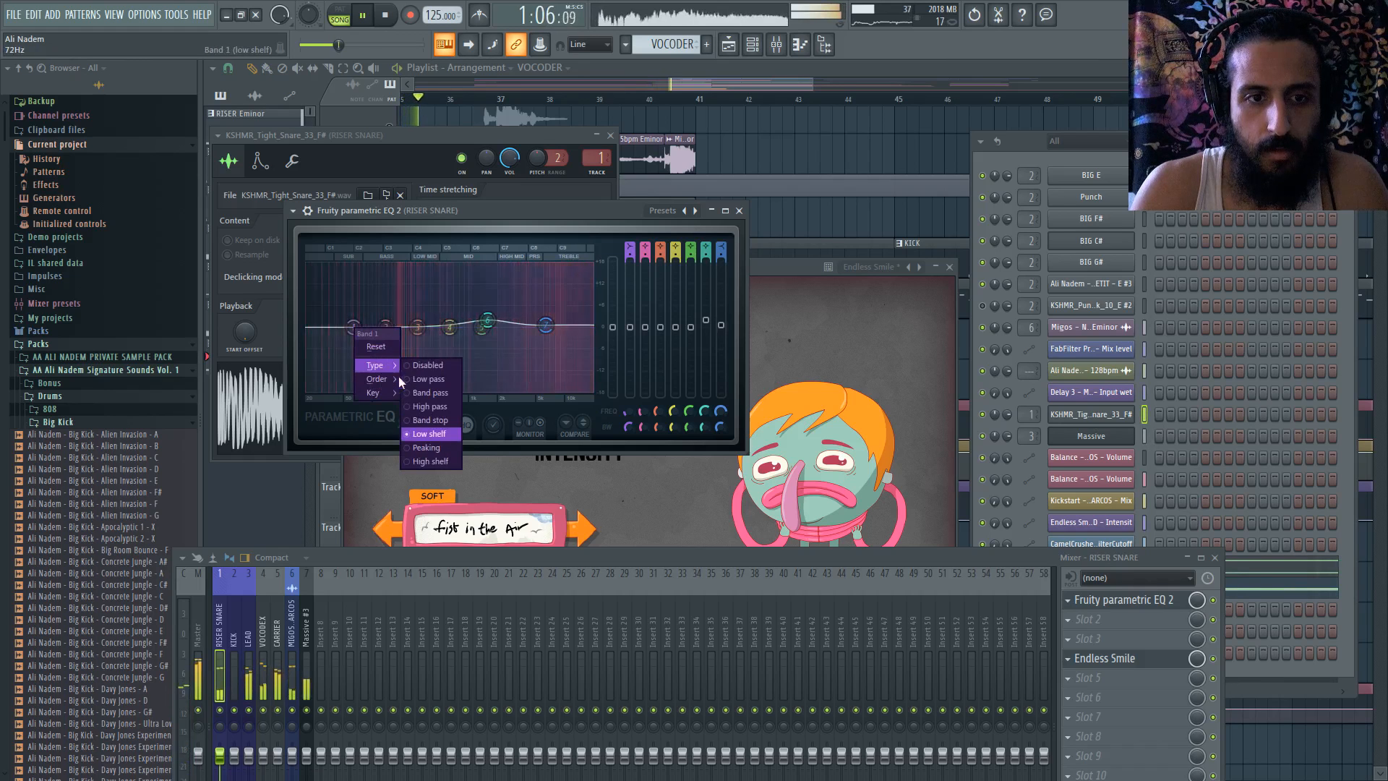
left_click(423, 392)
left_click_drag(358, 334, 380, 327)
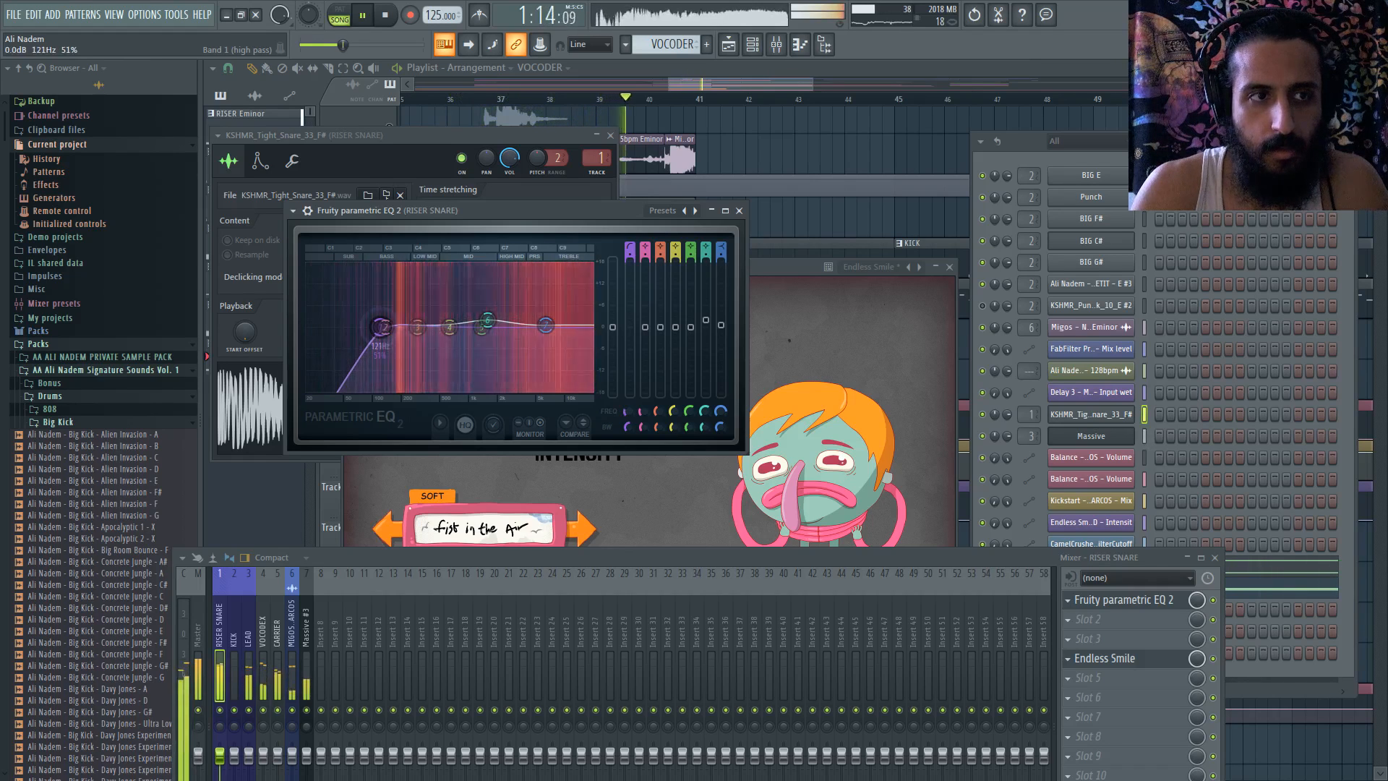
- Load SAUSAGE FATTENER in slot 2 of the RISER SNARE mixer track
left_click(1077, 618)
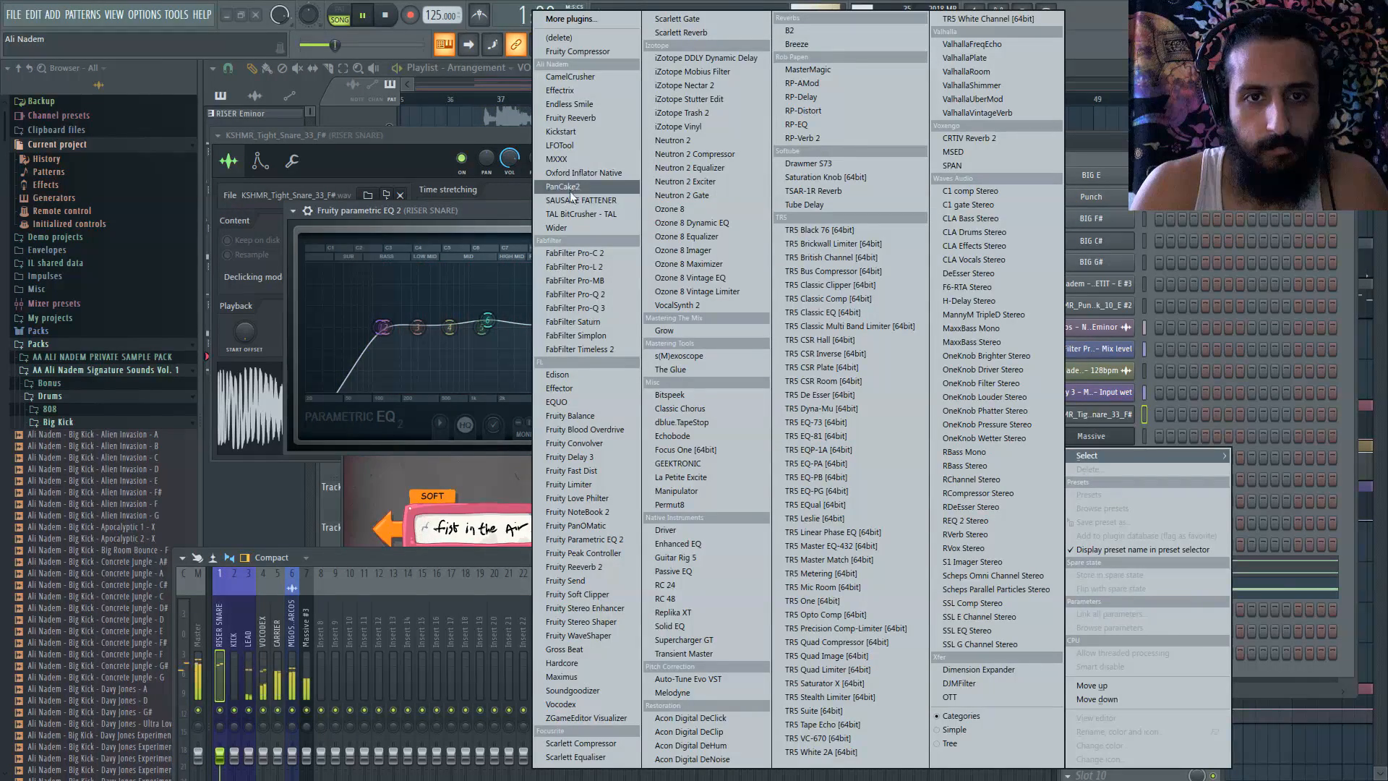
left_click(574, 200)
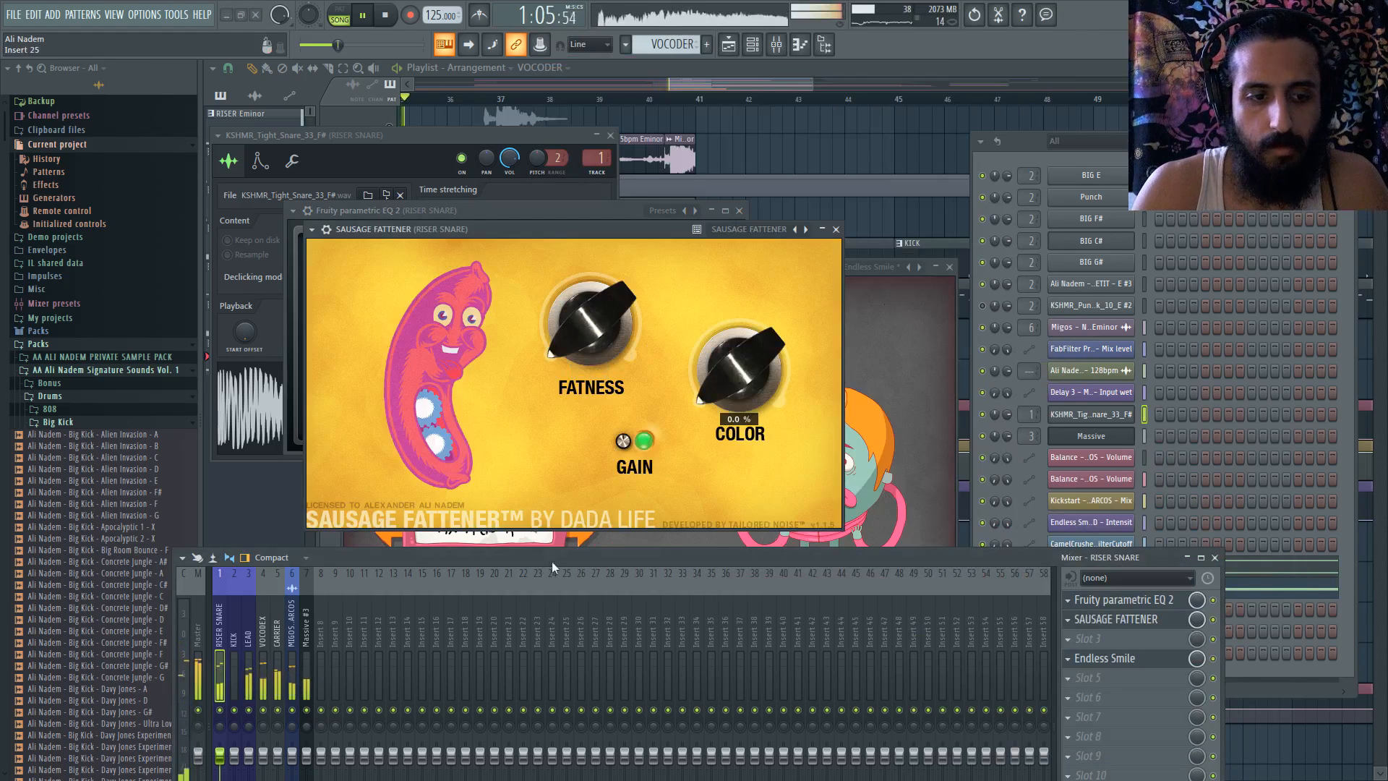
left_click_drag(510, 548, 523, 415)
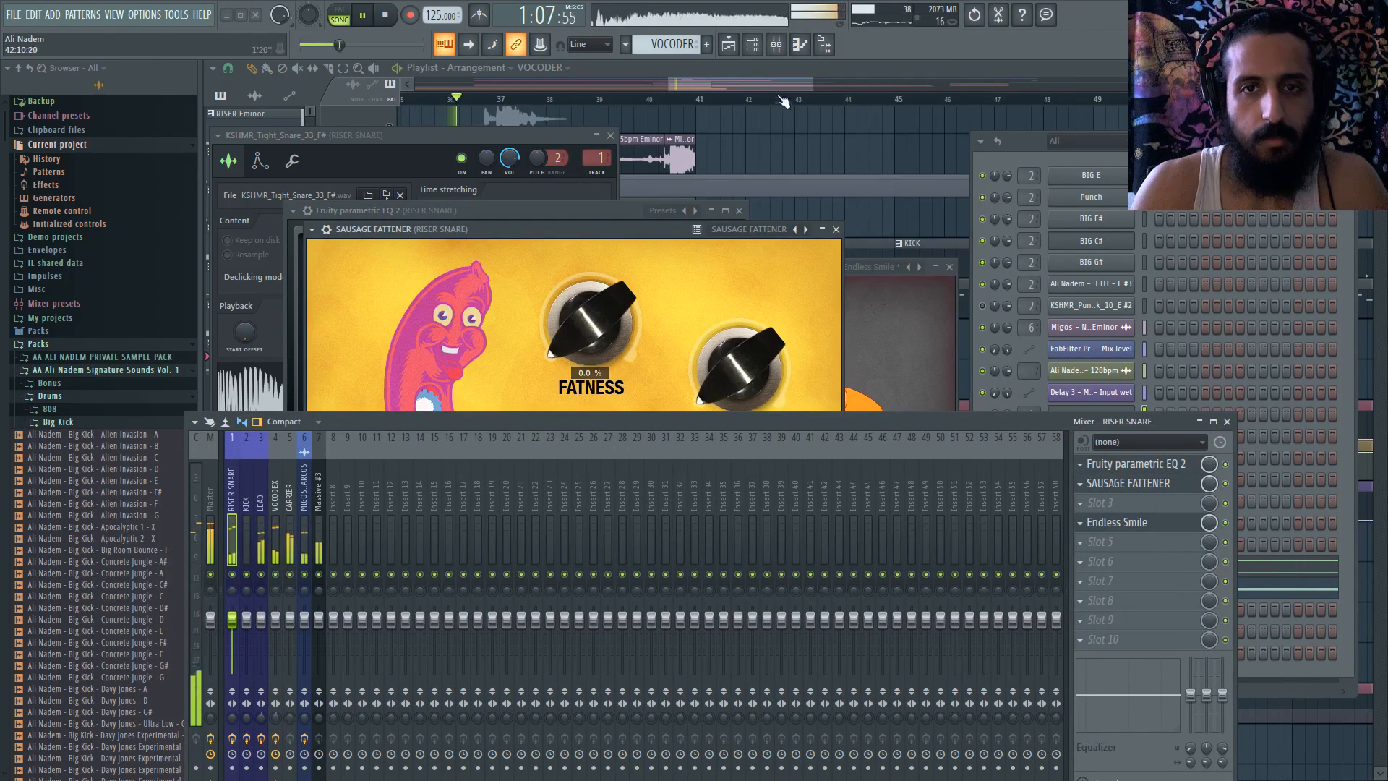
- Play the build-up through bar 41 and into the drop to check how the processed snare riser sits
left_click(696, 87)
scroll(608, 166, "down", 4)
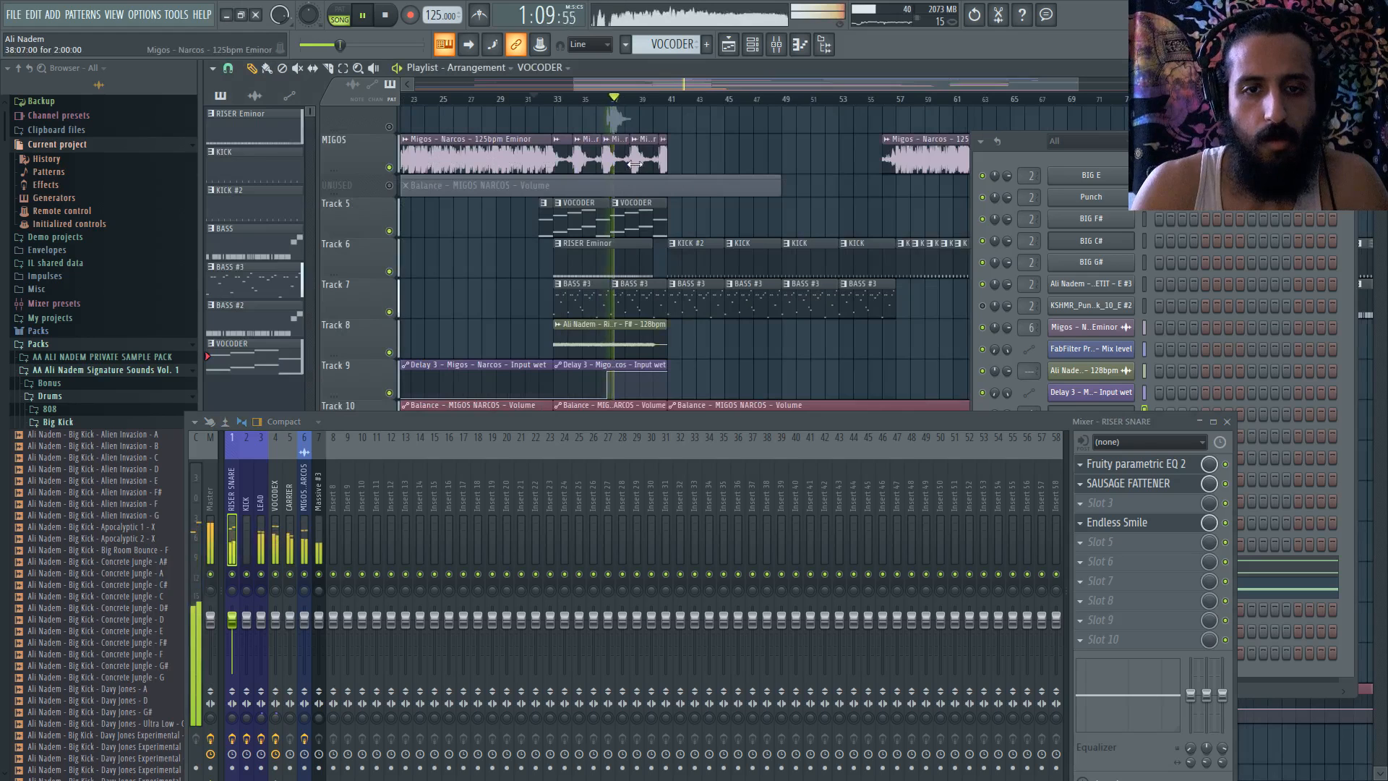
scroll(633, 165, "up", 3)
scroll(621, 233, "up", 1)
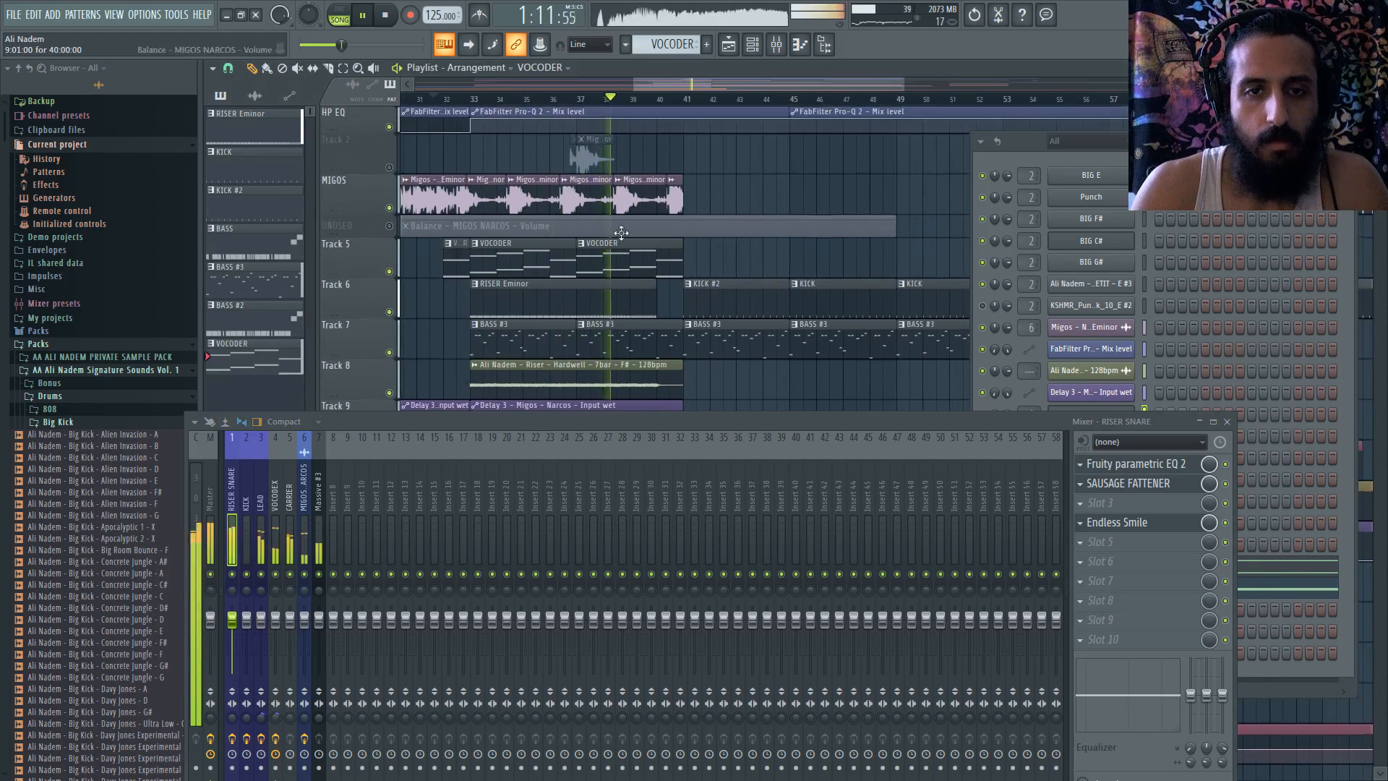
scroll(621, 232, "up", 5)
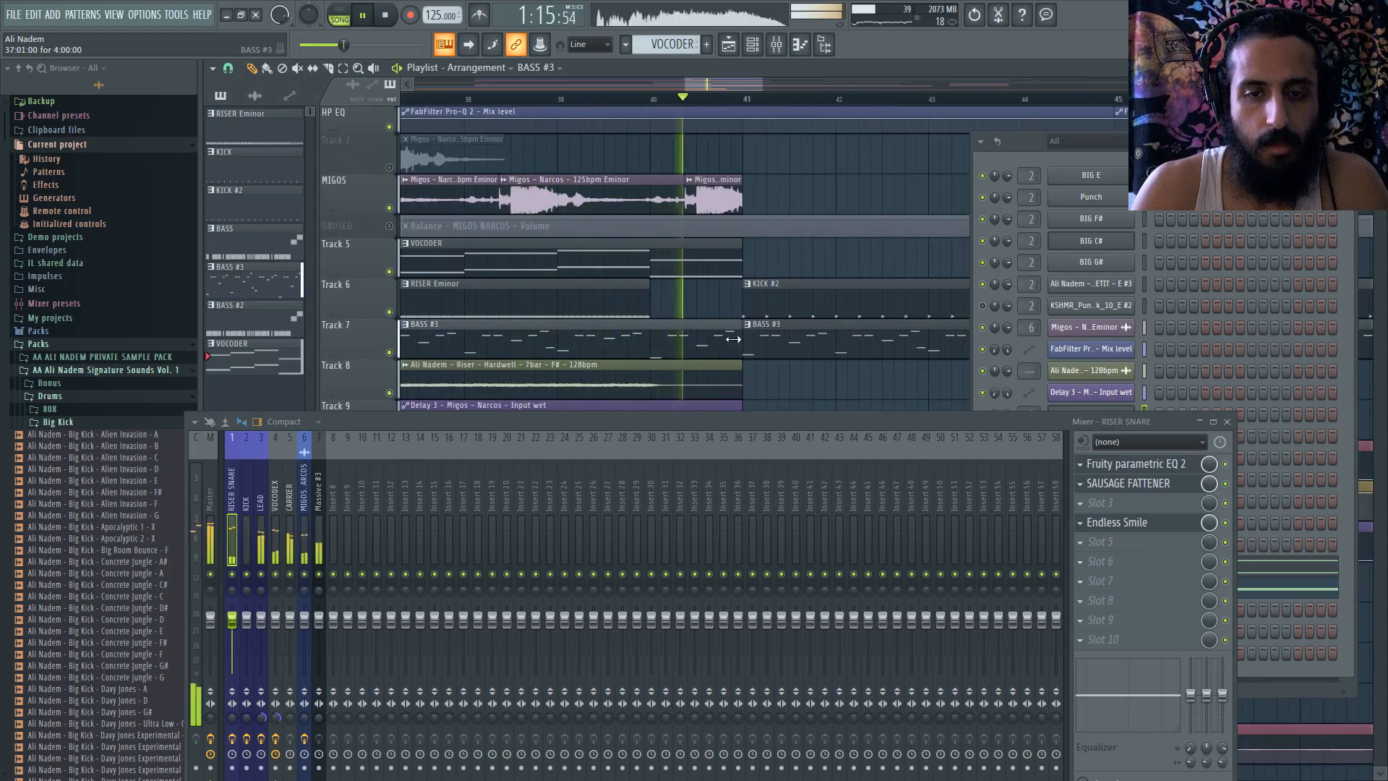
scroll(688, 303, "down", 5)
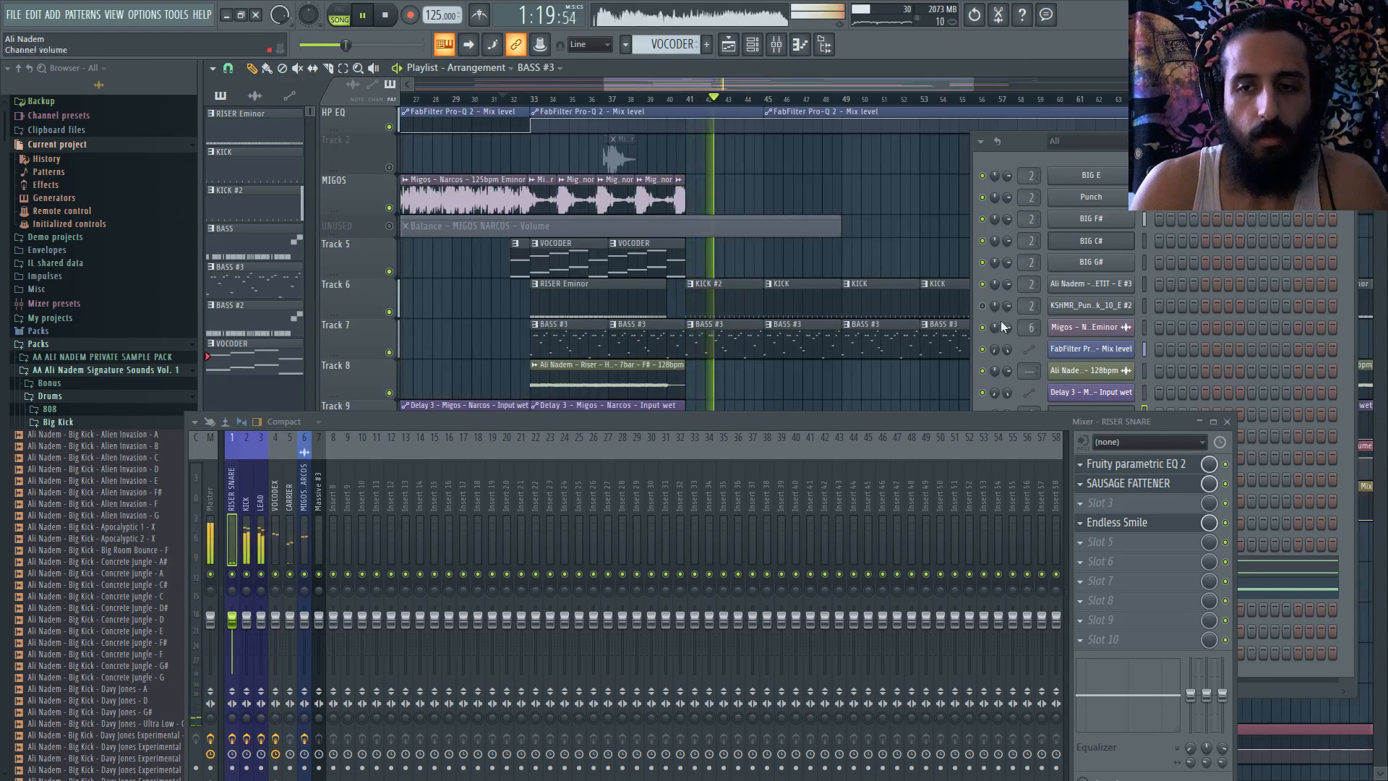
- Close the mixer and the channel rack to clear the playlist, and stop playback
left_click(1226, 421)
scroll(707, 306, "down", 3)
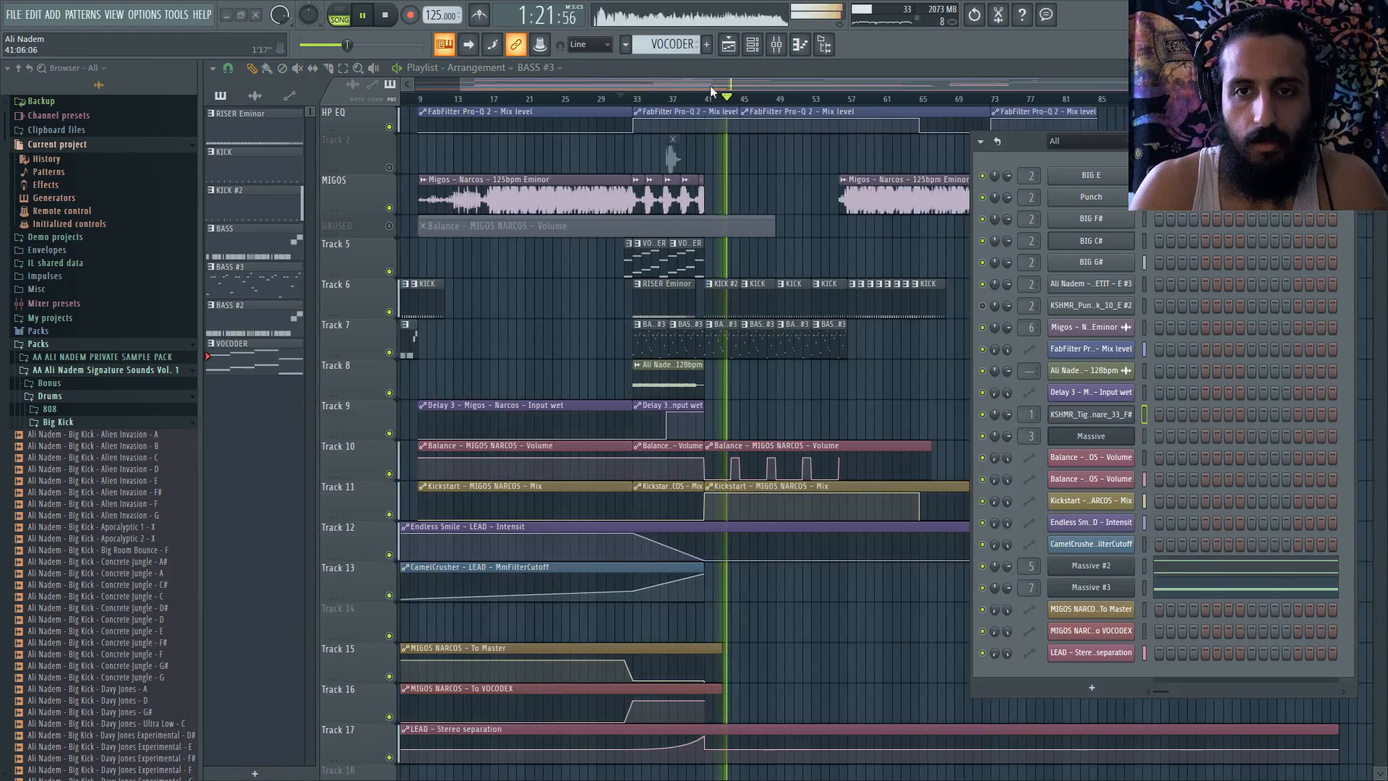
left_click(752, 45)
scroll(846, 217, "up", 3)
key("space")
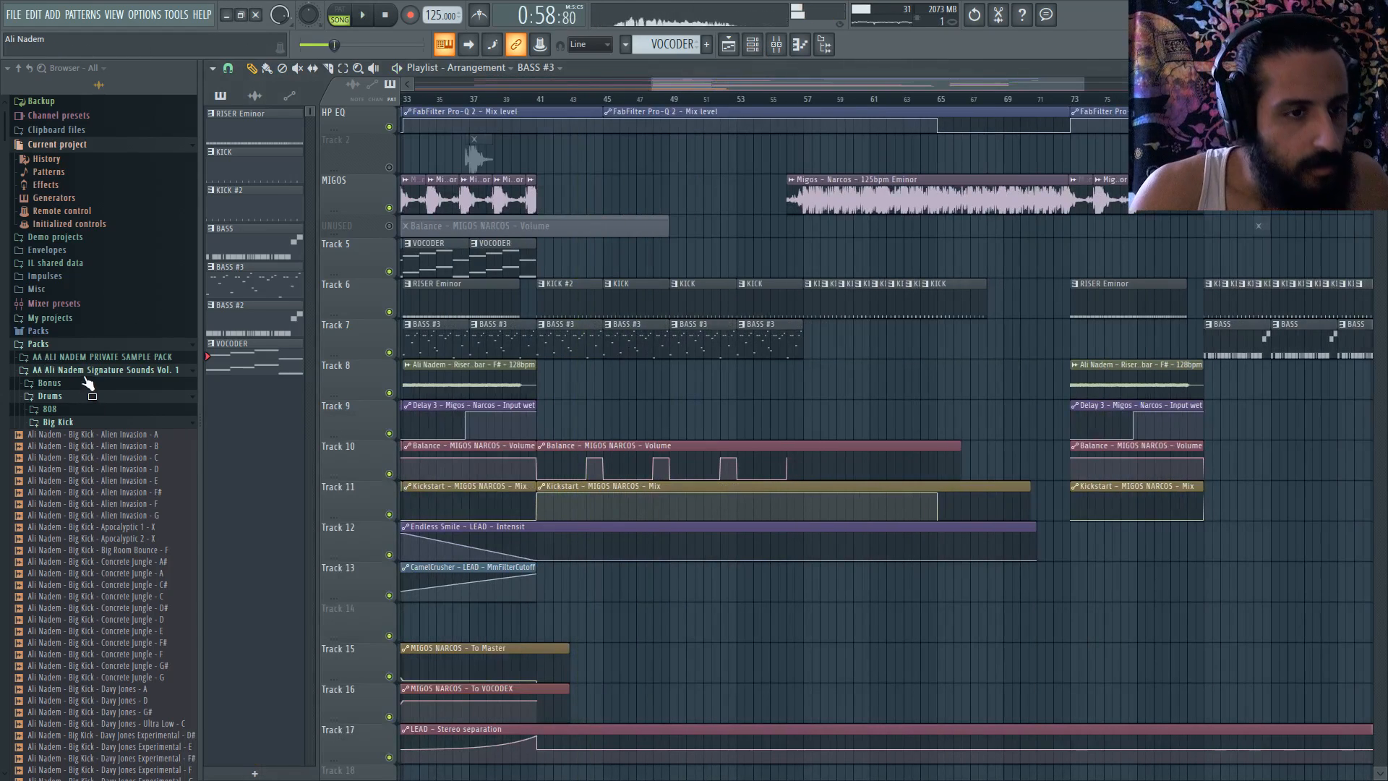
- Open the White Noise folder under FX in the Signature Sounds Vol. 1 sample pack
left_click(86, 371)
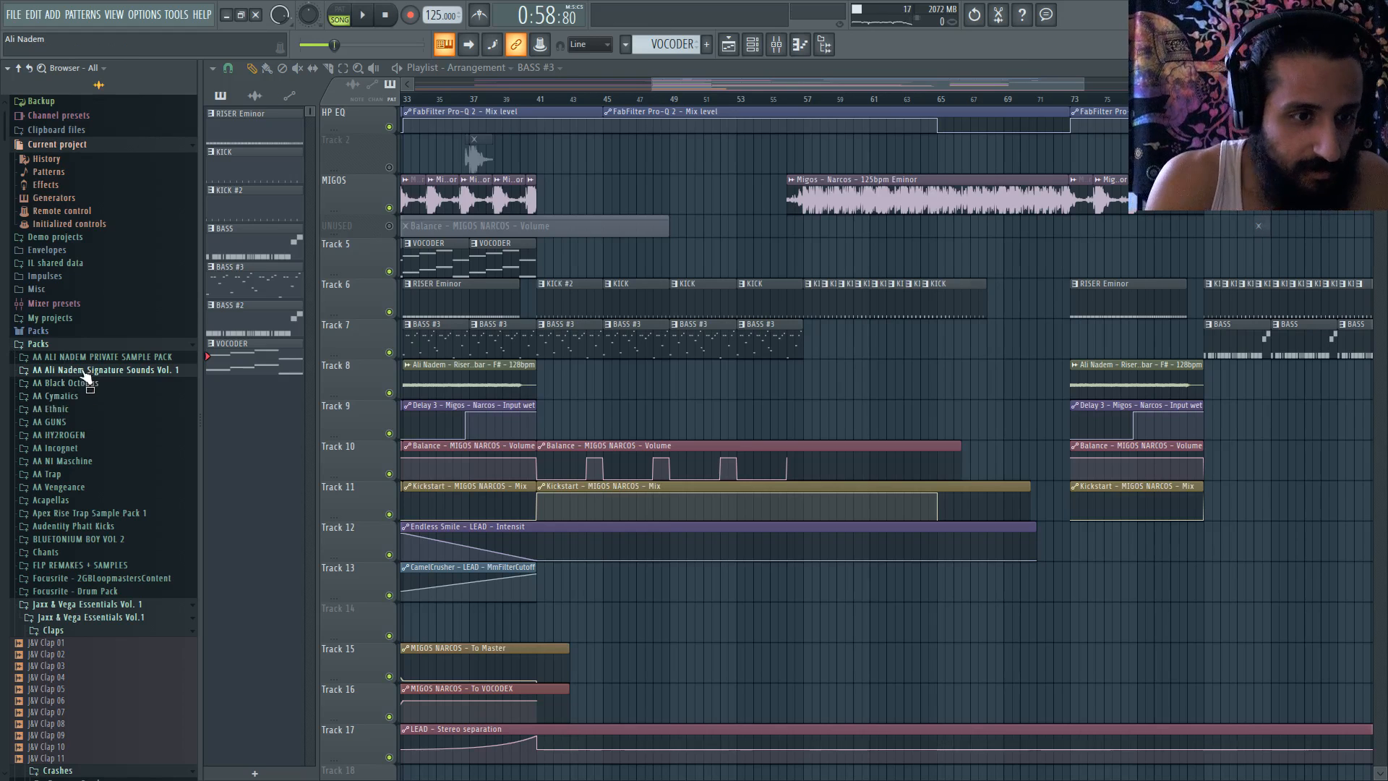
left_click(82, 371)
left_click(79, 397)
left_click(67, 422)
left_click(66, 410)
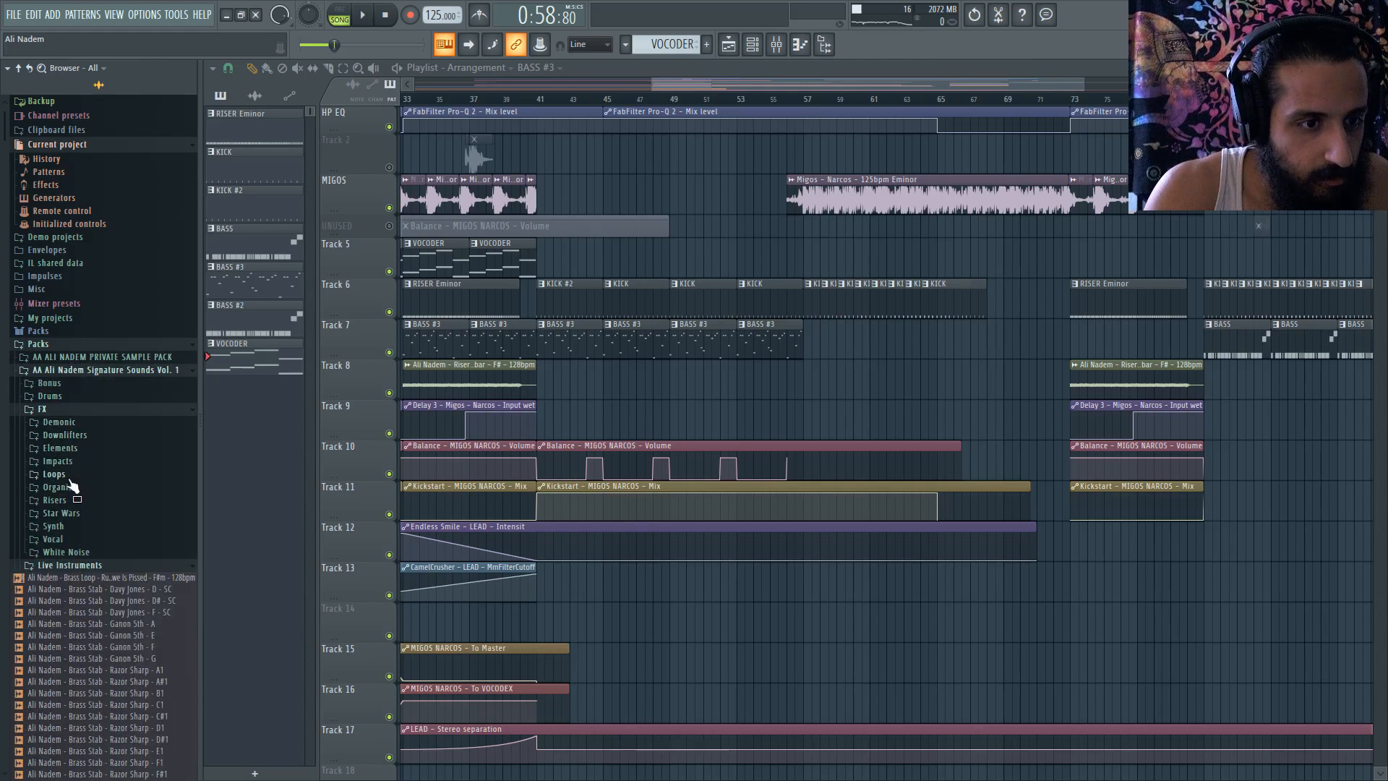
left_click(69, 552)
scroll(83, 564, "down", 4)
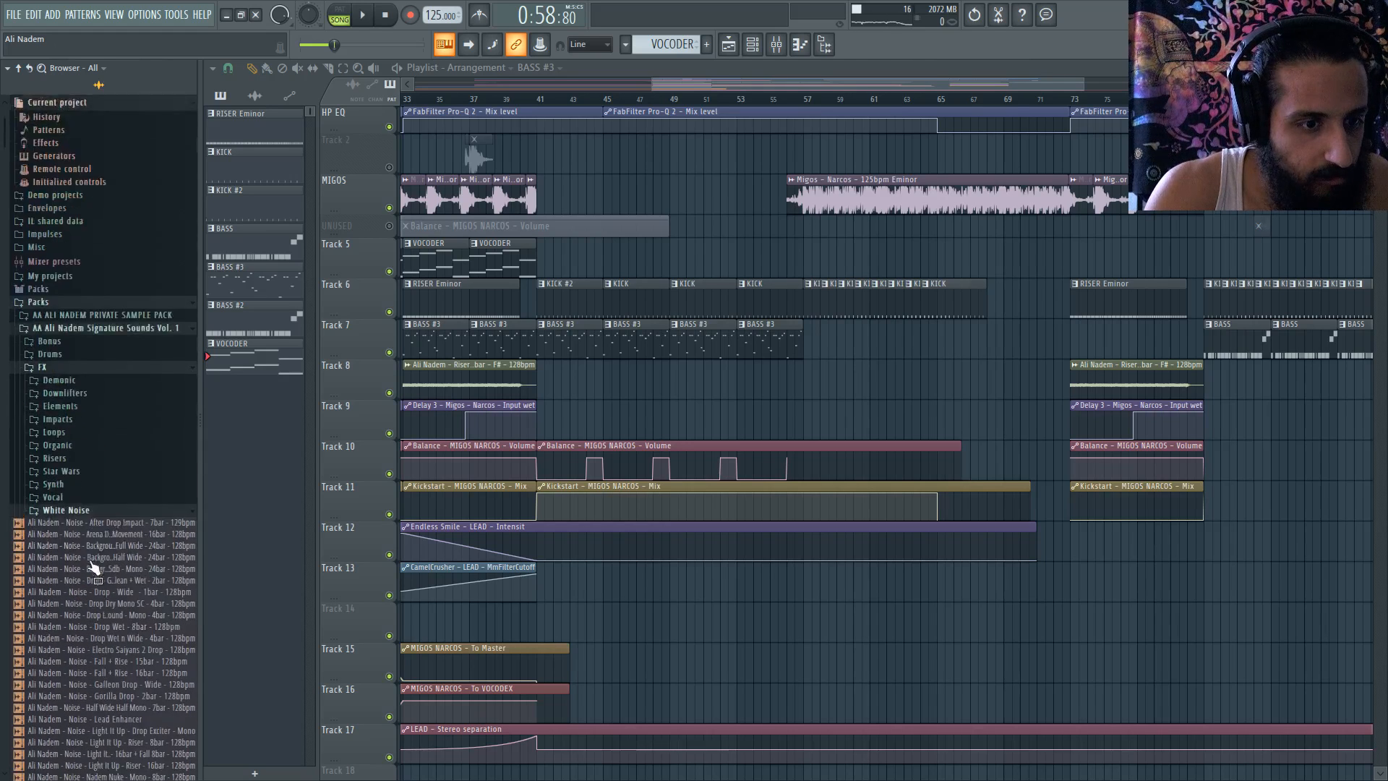
- Widen the browser, place the Noise - Electro Saiyans 2 Drop - 128bpm sample on Track 8 at bar 41, and start playback
left_click_drag(202, 466, 271, 461)
scroll(145, 488, "down", 4)
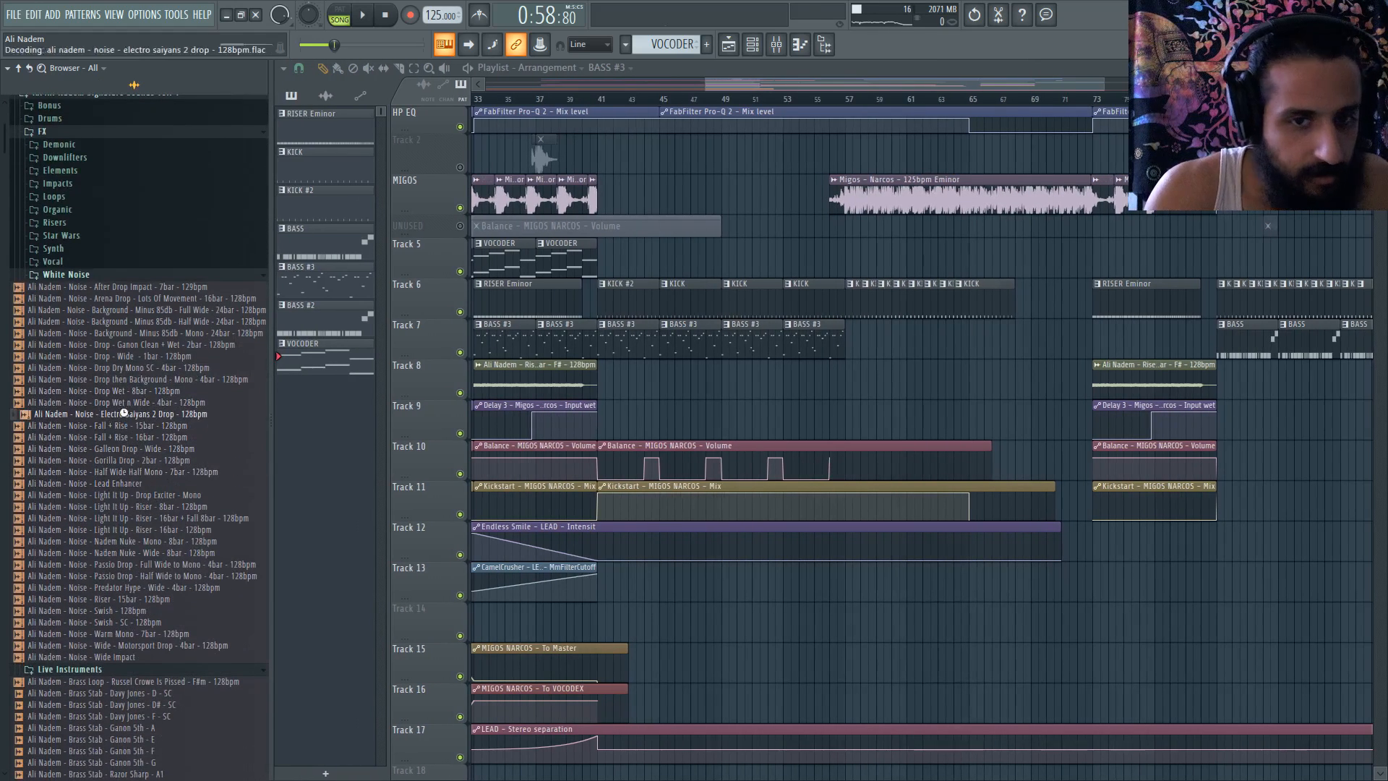
left_click_drag(124, 413, 651, 387)
key("space")
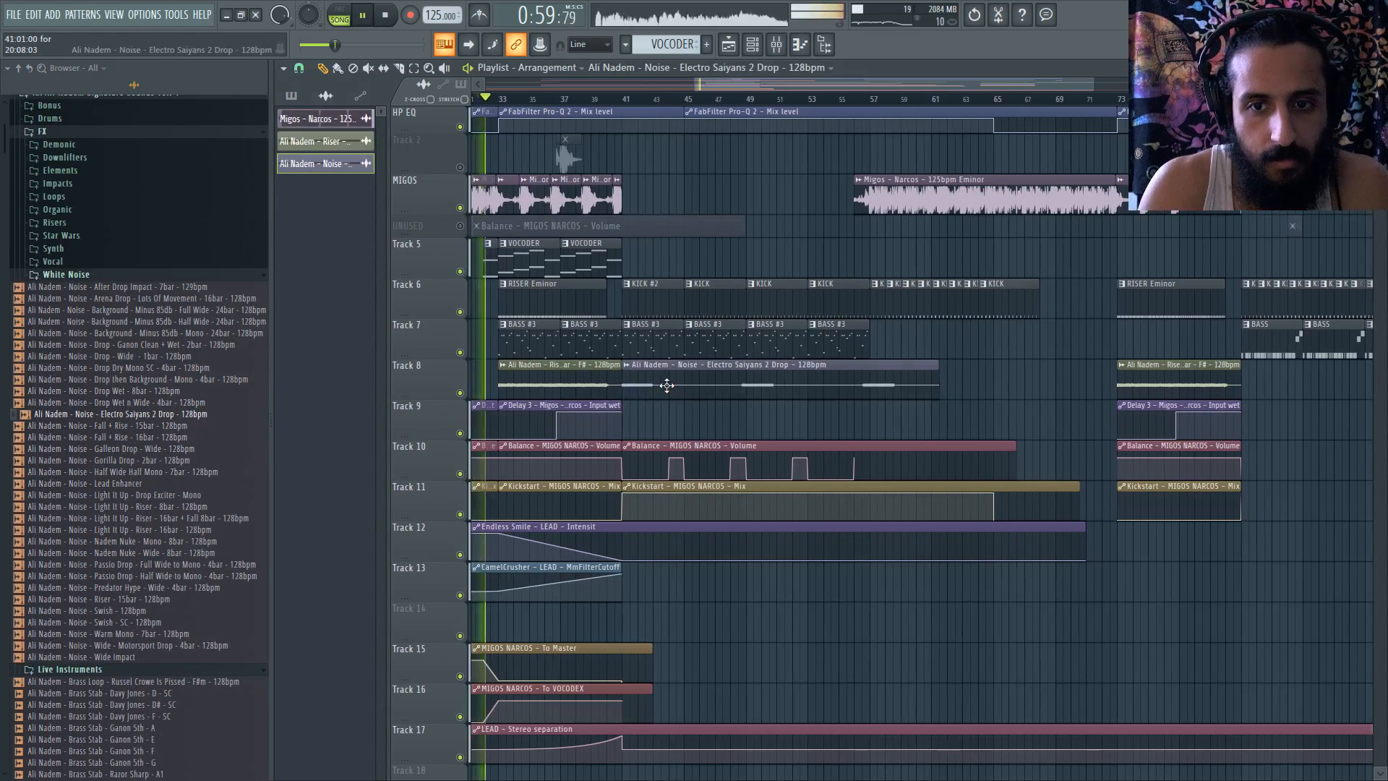
- Stop playback and load Kickstart in slot 10 of the Electro Saiyans noise sample's mixer track
key("space")
double_click(666, 386)
key("F9")
left_click(1102, 639)
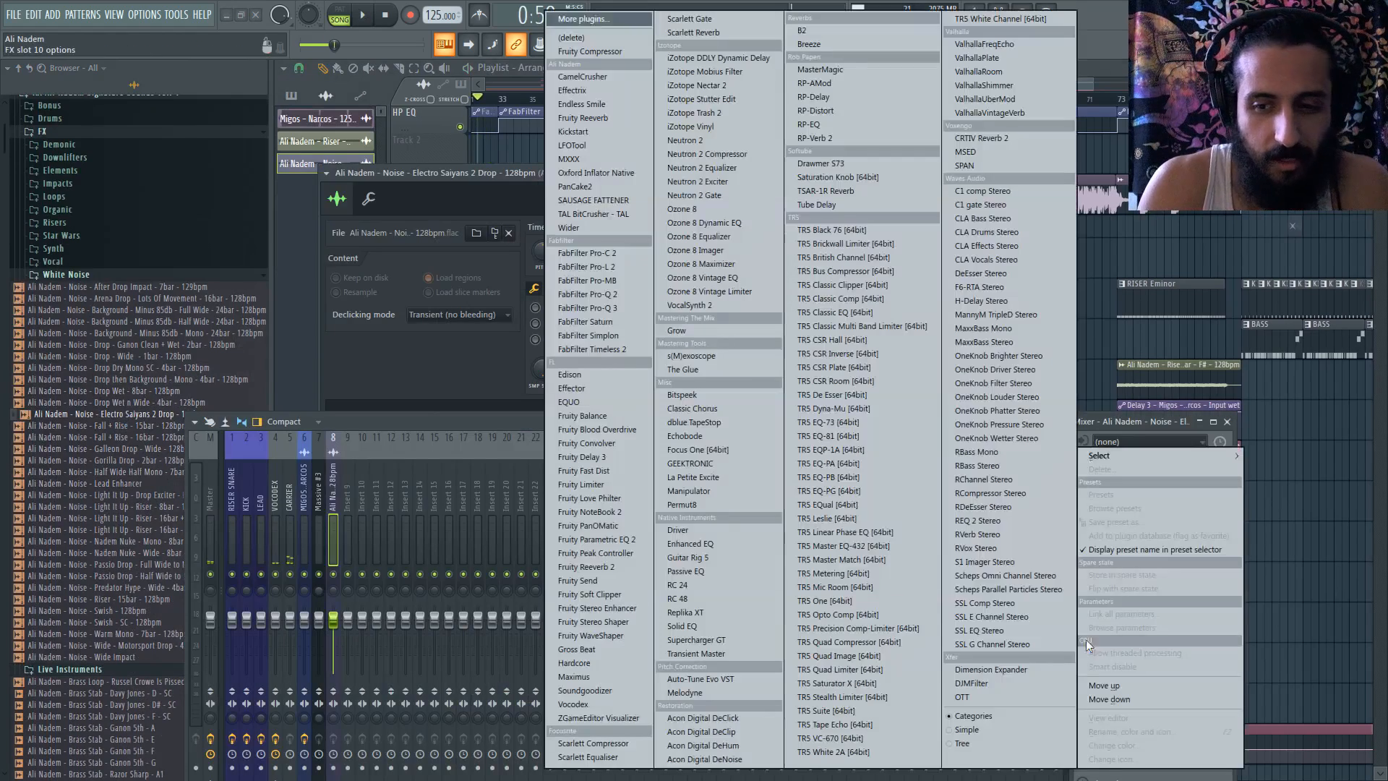
left_click(696, 238)
left_click(768, 191)
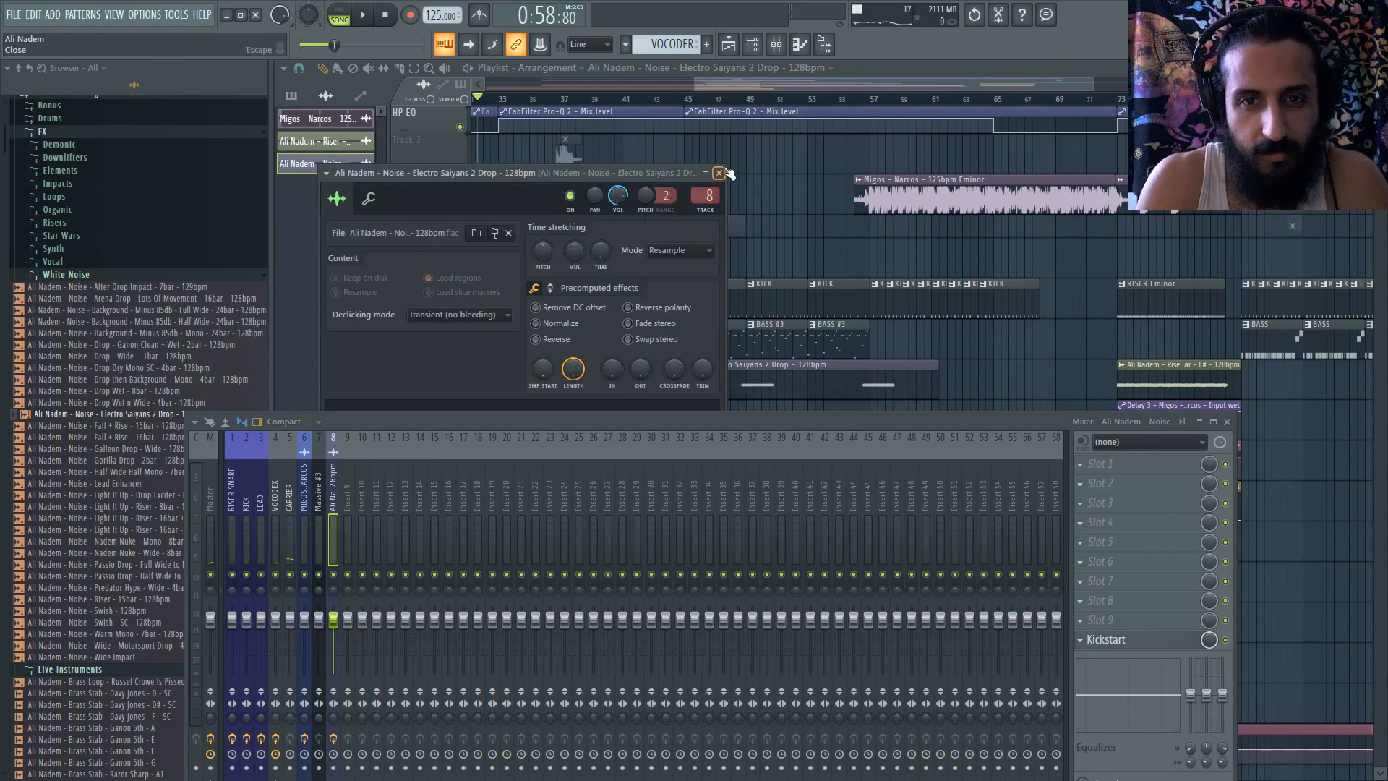
left_click(719, 173)
- Place the Downlifter - White Noise - Wide - 4bar - 128bpm sample on Track 9 at bar 41 and start playback
left_click(692, 99)
scroll(691, 165, "down", 6)
scroll(626, 185, "up", 5)
scroll(626, 188, "up", 5)
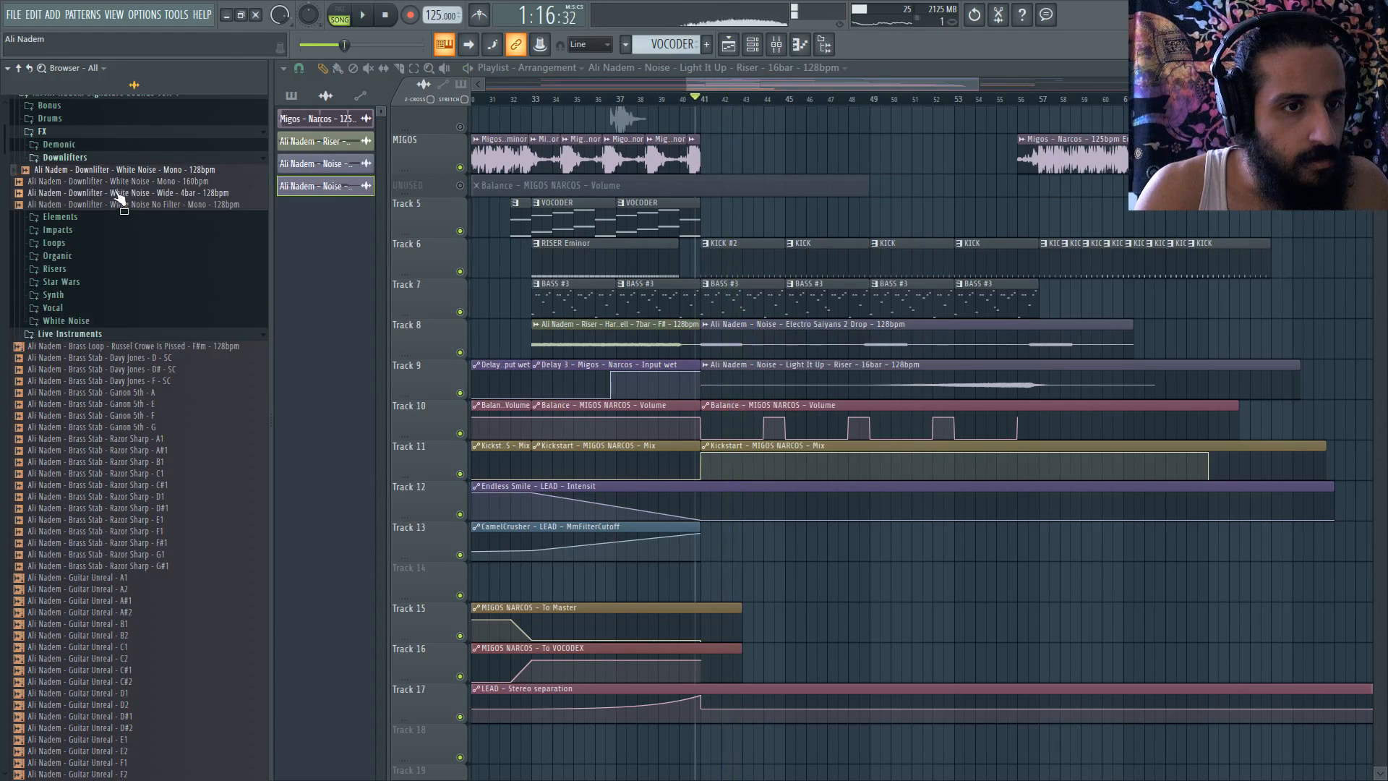
left_click(122, 205)
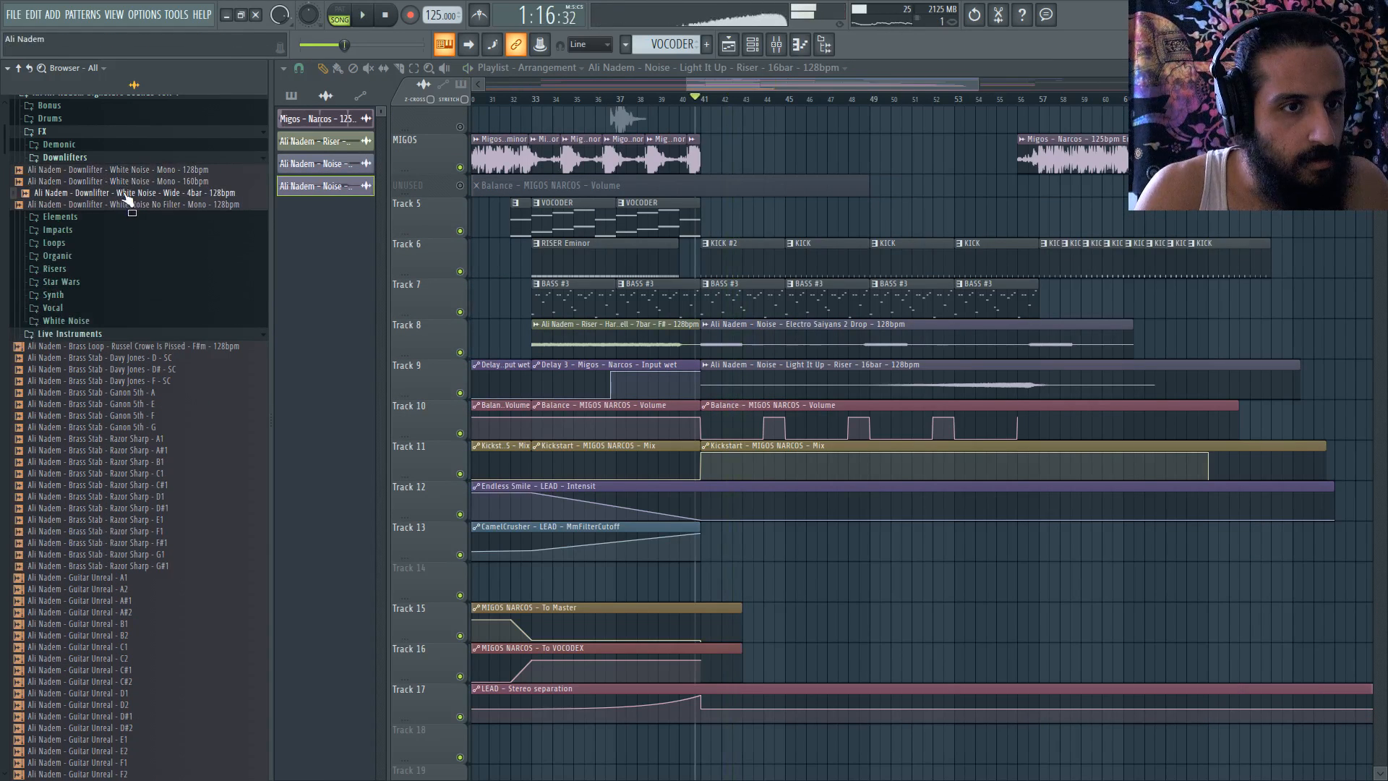
left_click_drag(129, 196, 805, 381)
key("space")
scroll(782, 376, "up", 4)
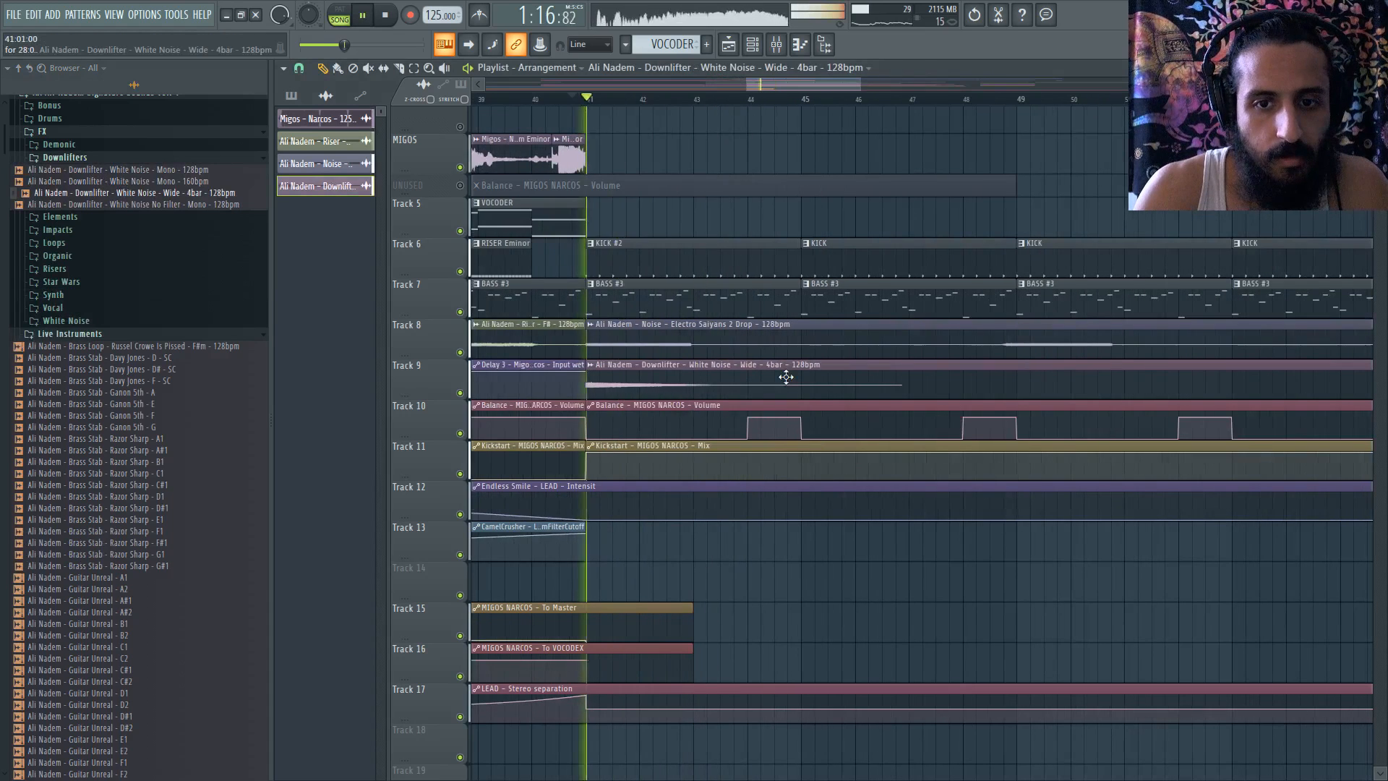
- In the white noise downlifter's channel settings, lower the volume level adjustment to 29% and replay the drop
double_click(784, 375)
double_click(806, 353)
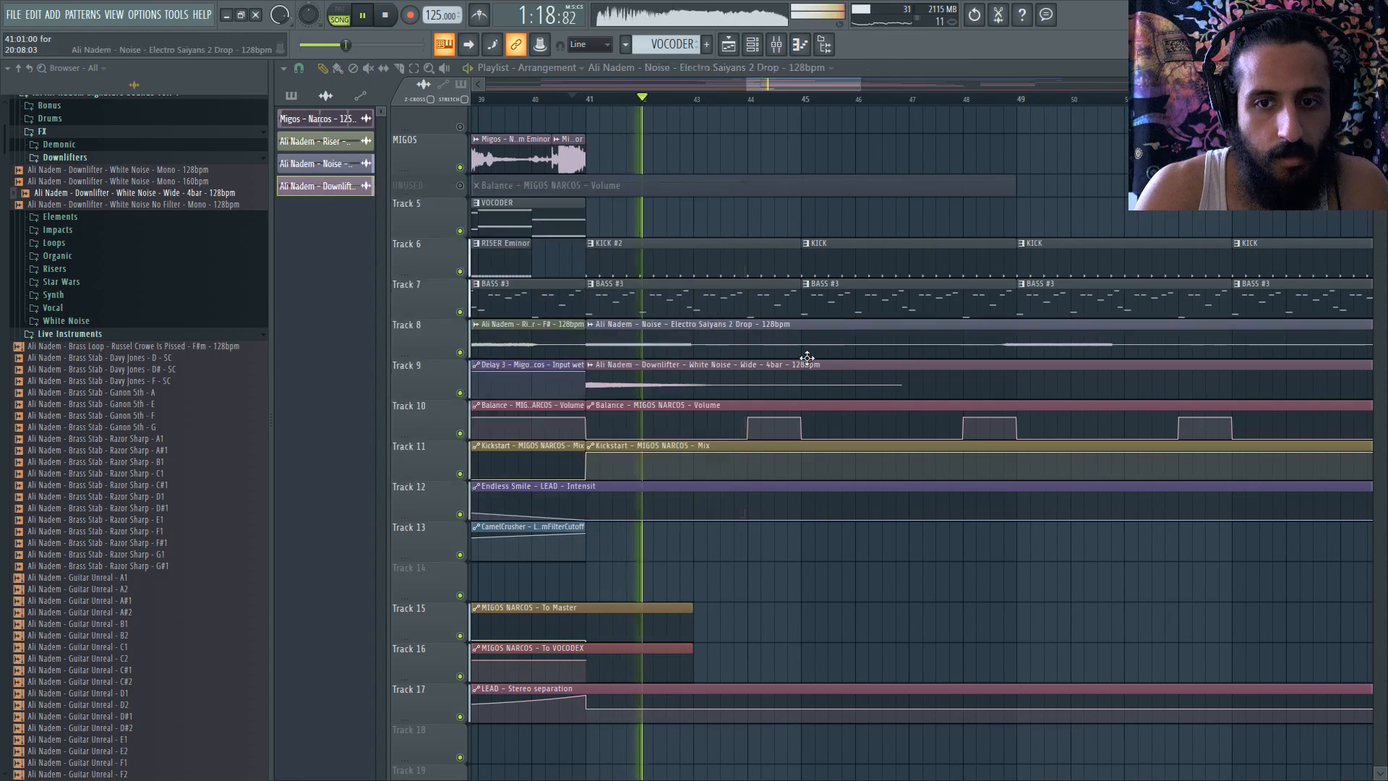
double_click(829, 373)
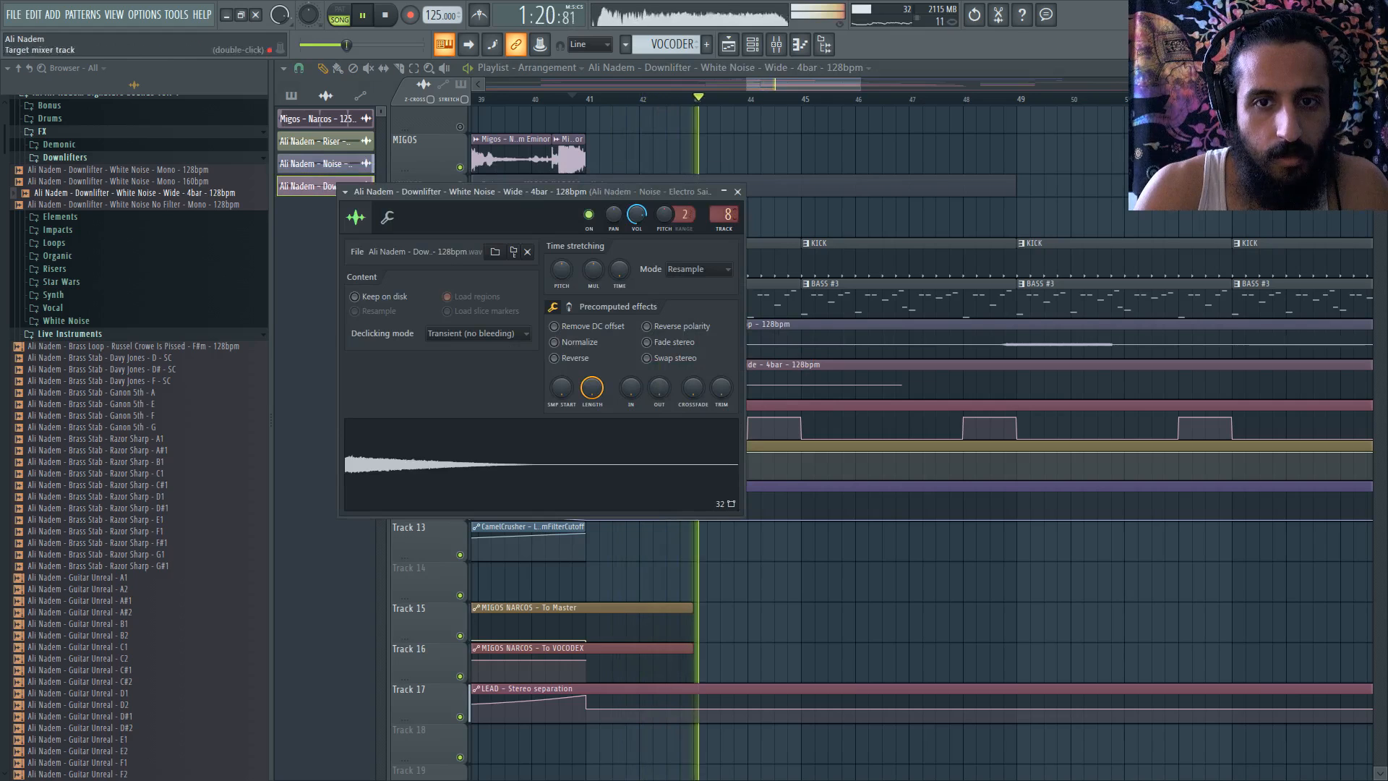
left_click(386, 217)
left_click_drag(391, 280, 391, 281)
key("space")
key("space")
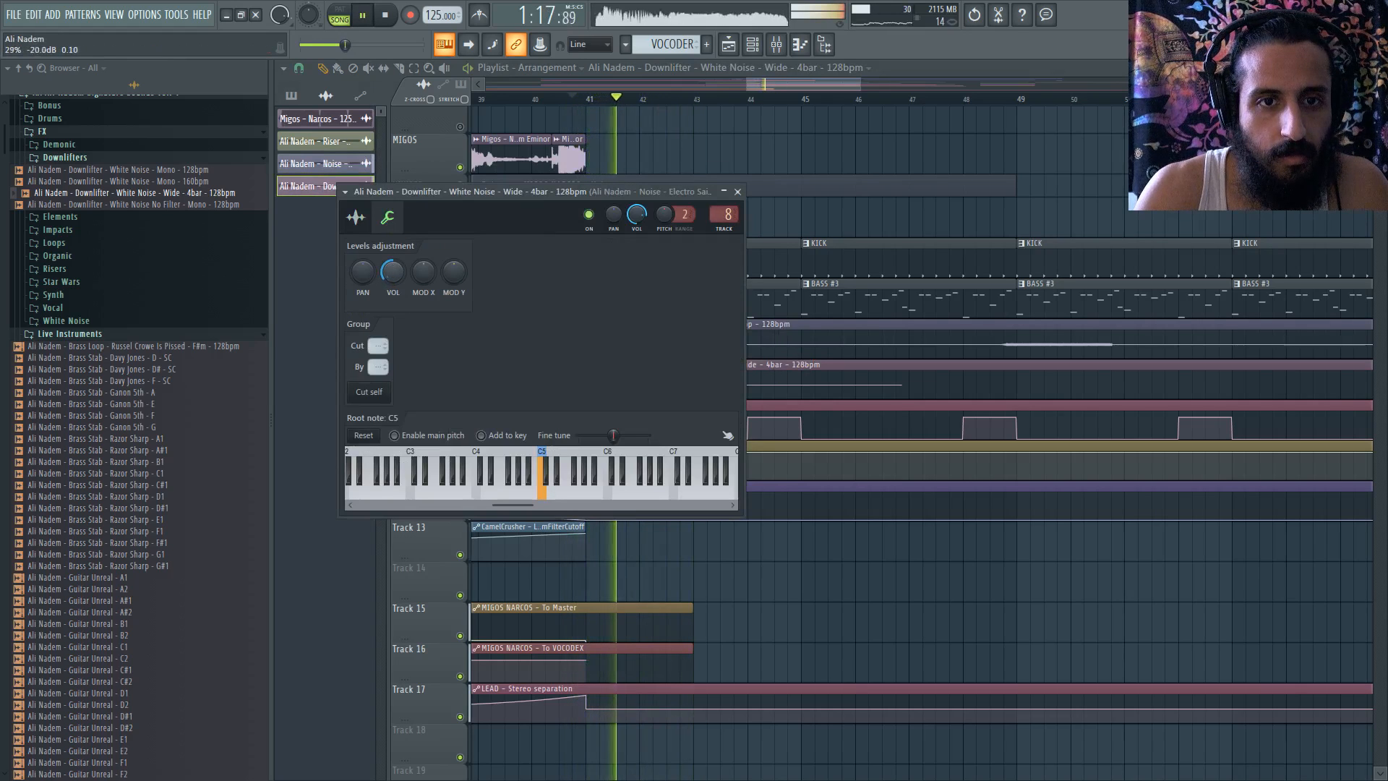
- Play the drop with the quieter downlifter and open the lead's Massive synth
left_click(808, 86)
scroll(807, 85, "down", 3)
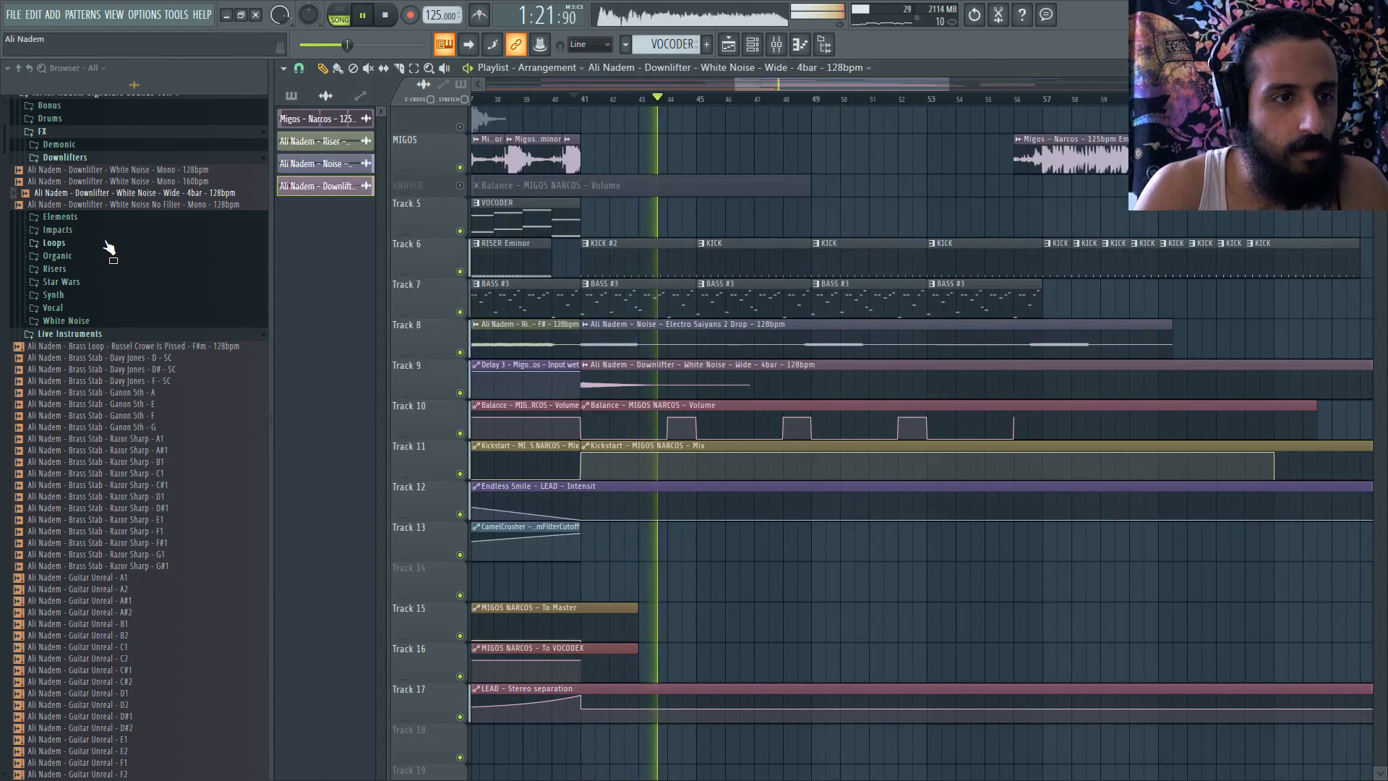
key("F6")
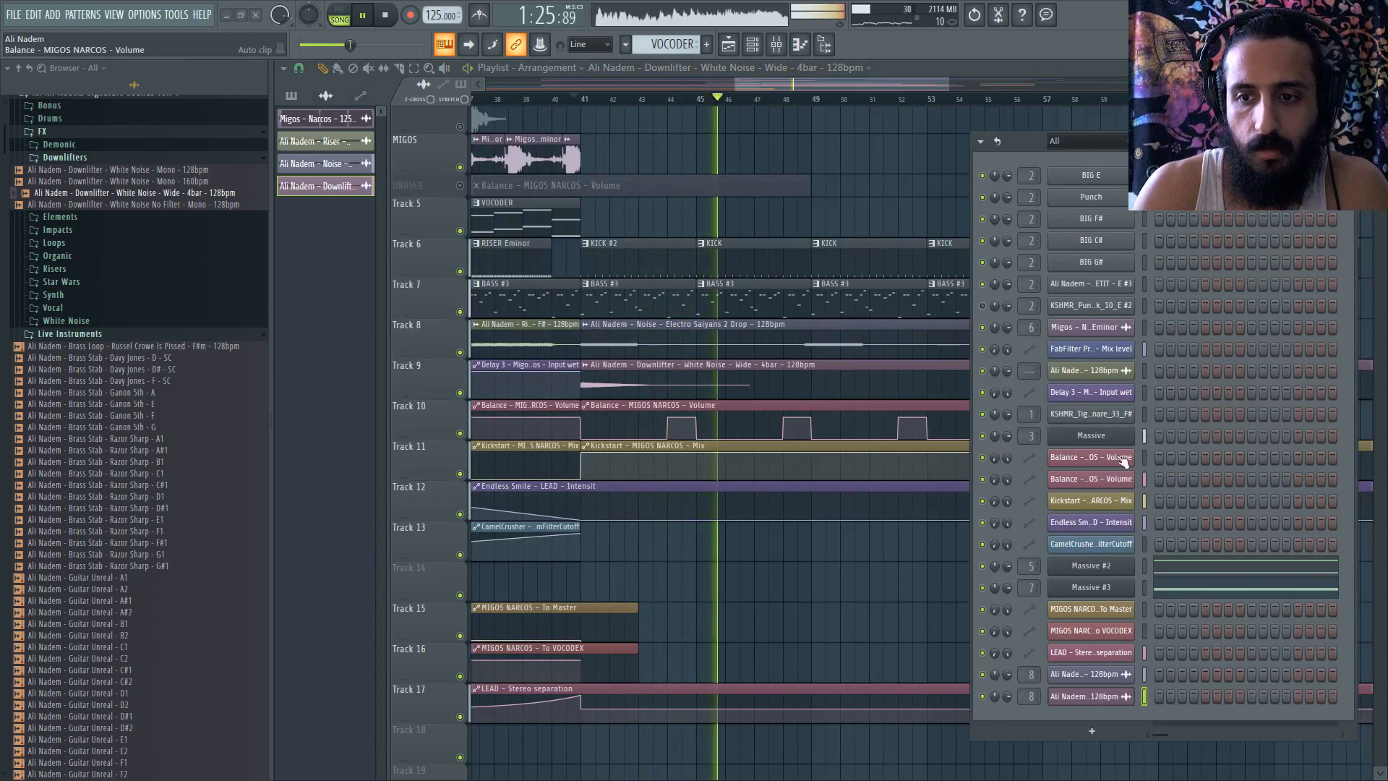
left_click(1091, 435)
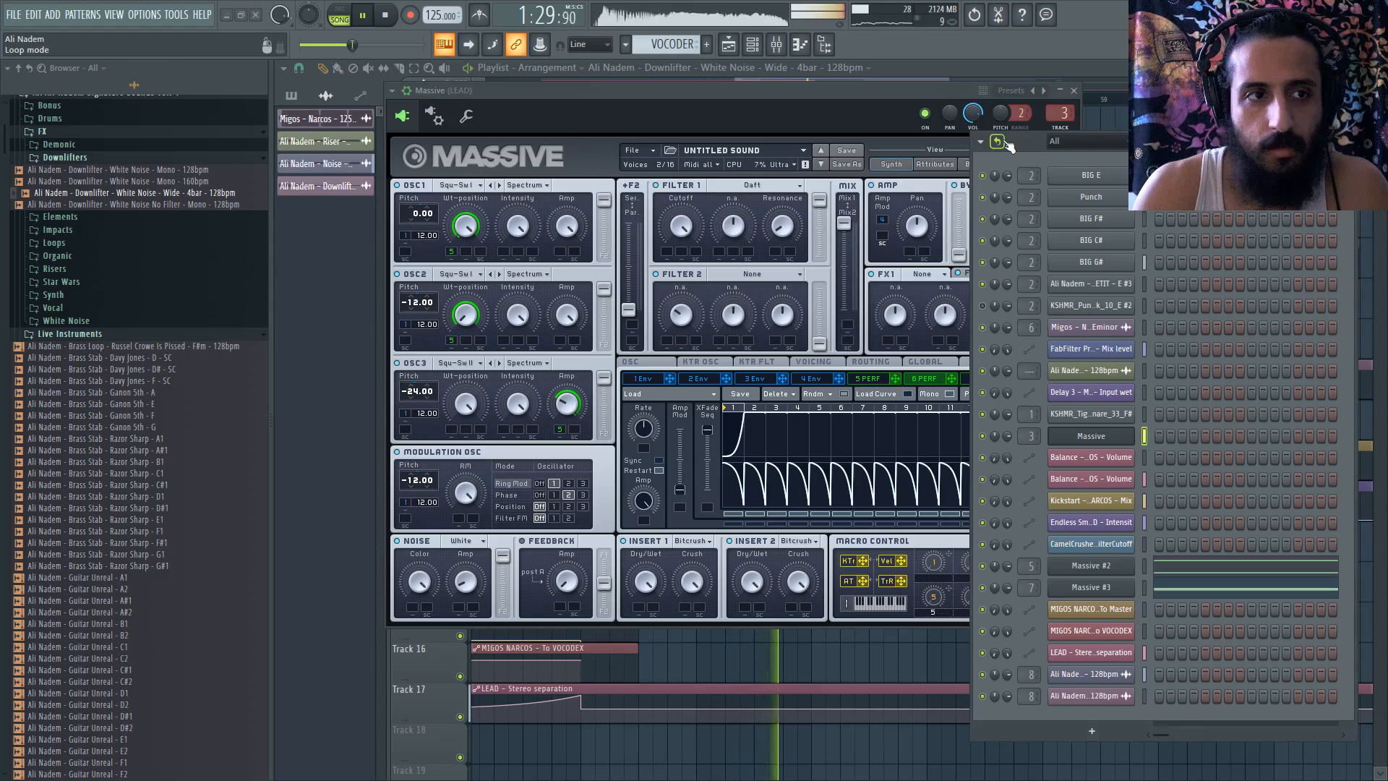
- Load SAUSAGE FATTENER in slot 3 of the KICK mixer track
left_click(779, 44)
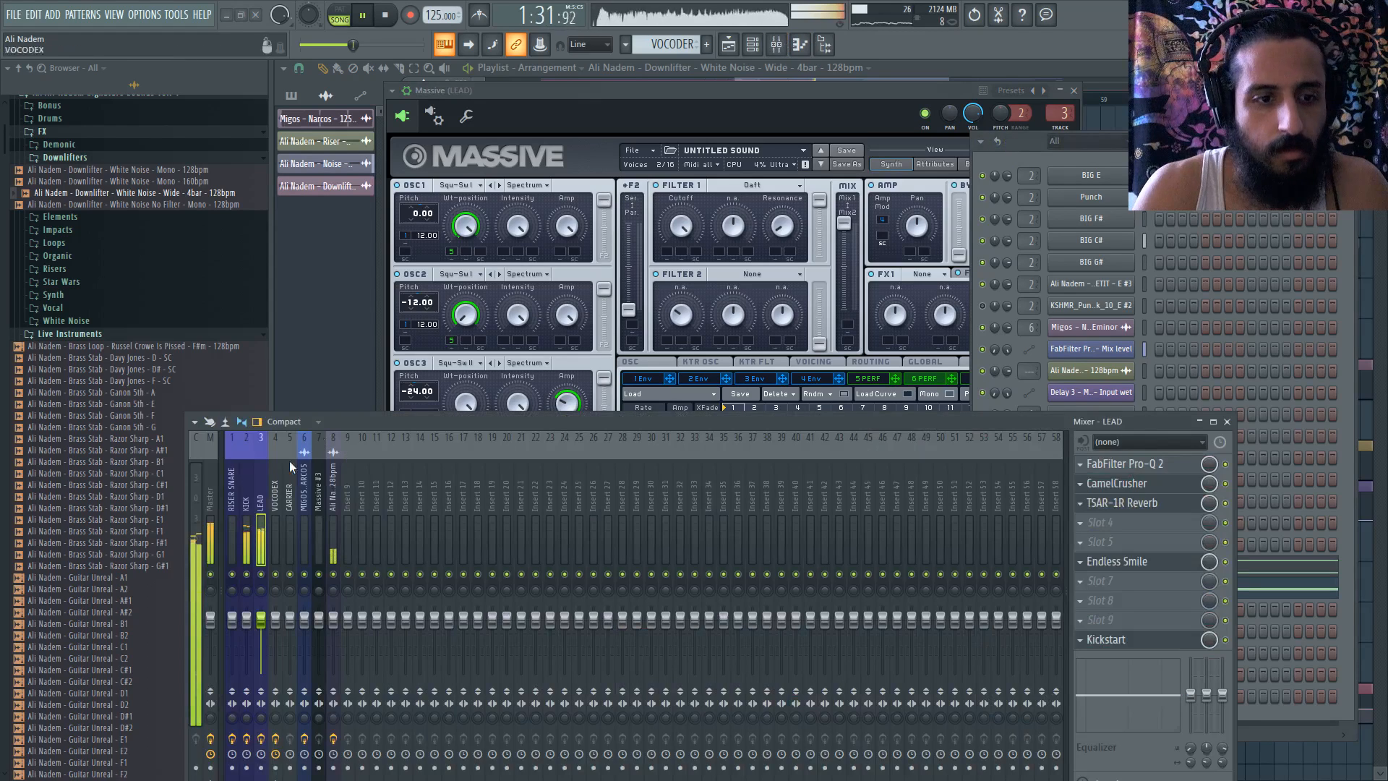
left_click(250, 481)
left_click(1084, 506)
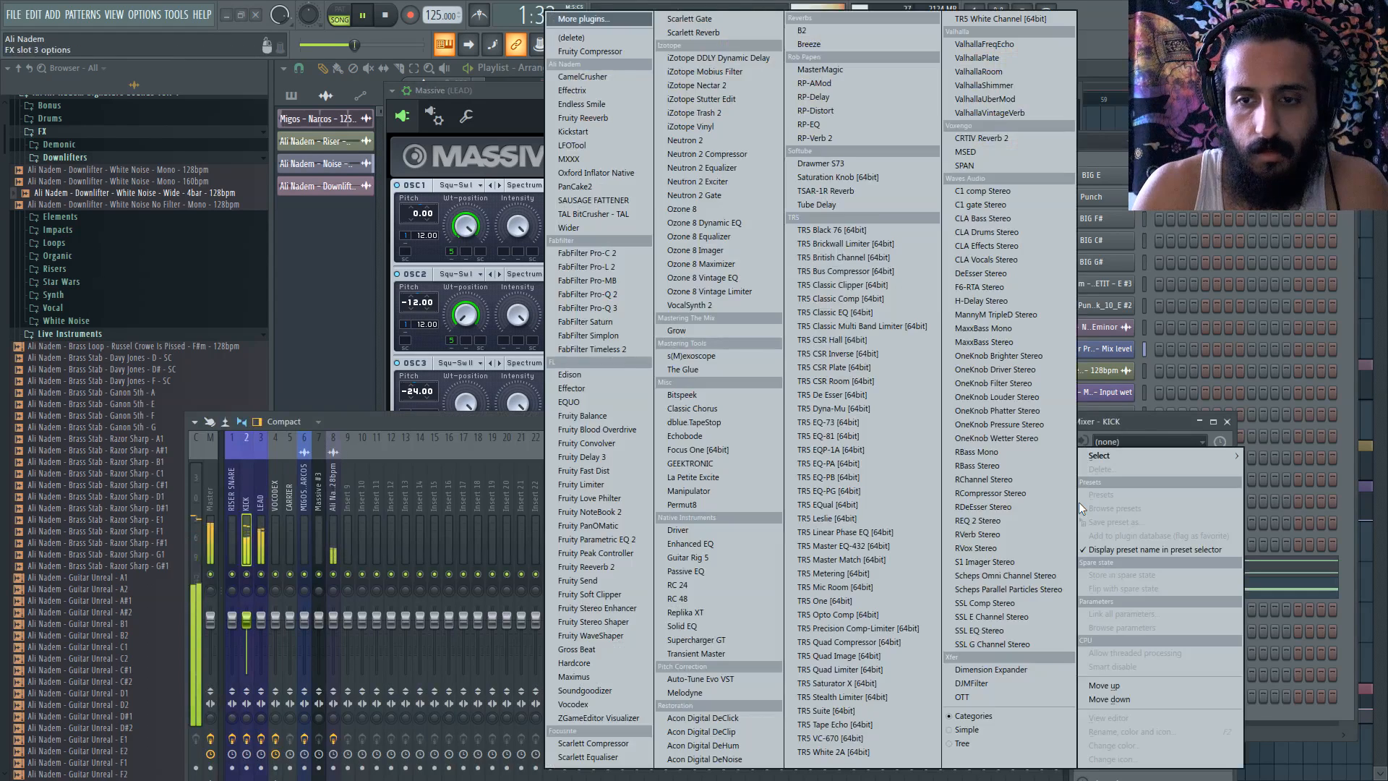
mouse_move(1098, 455)
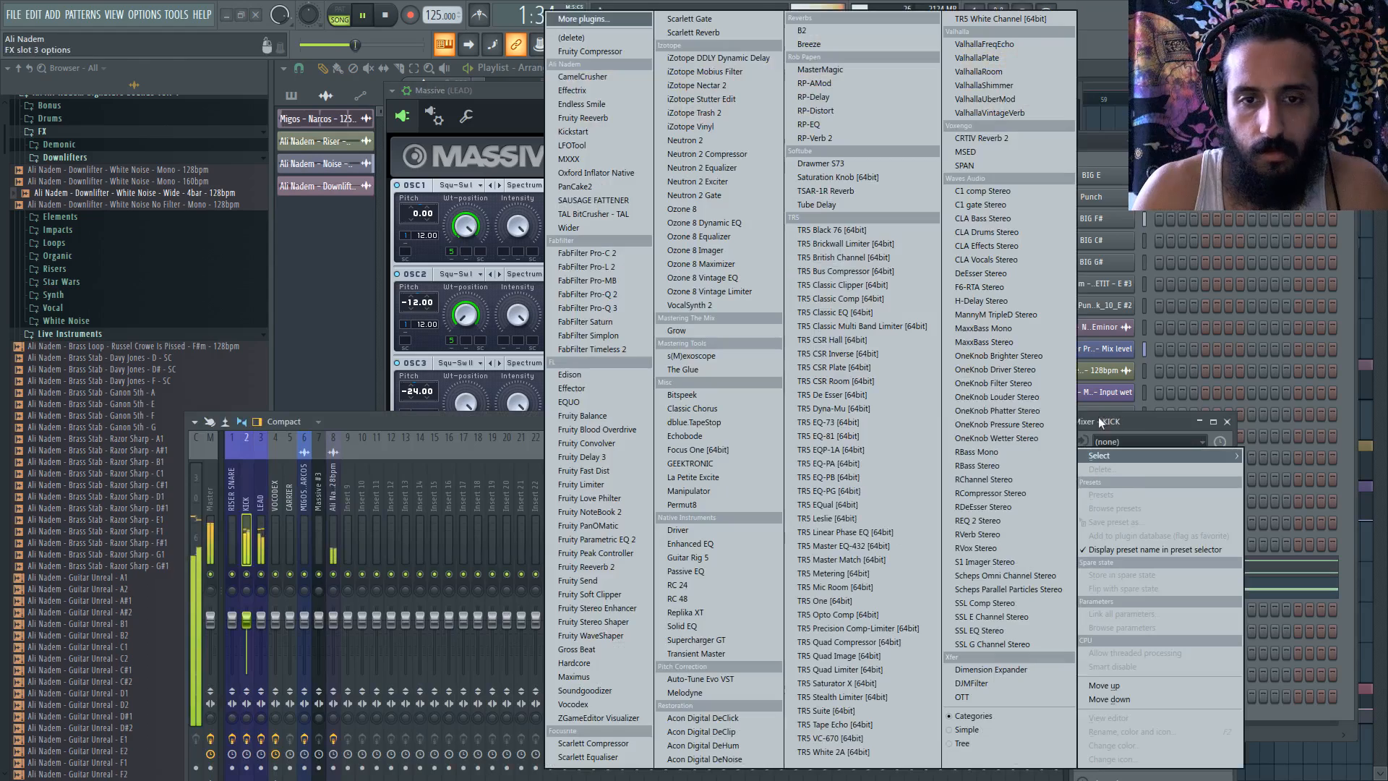
left_click(594, 200)
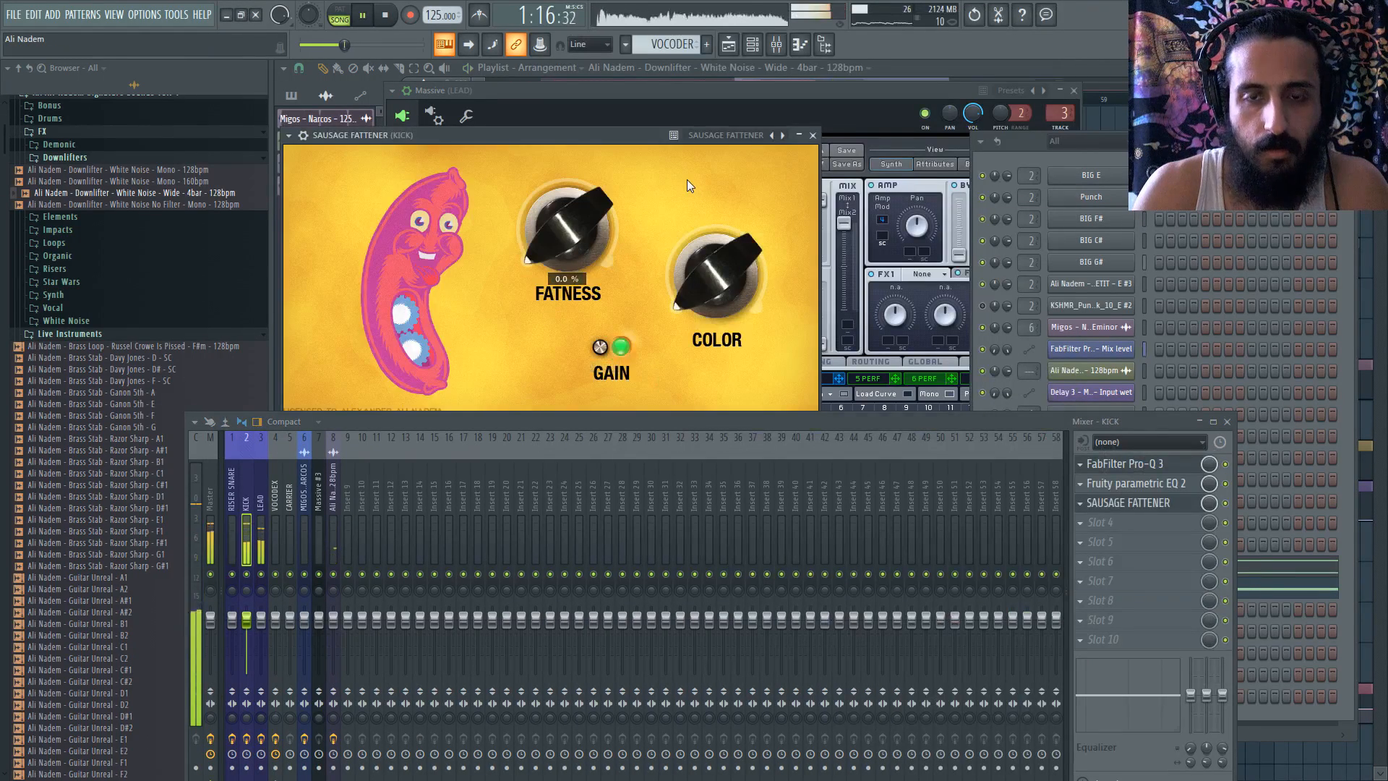
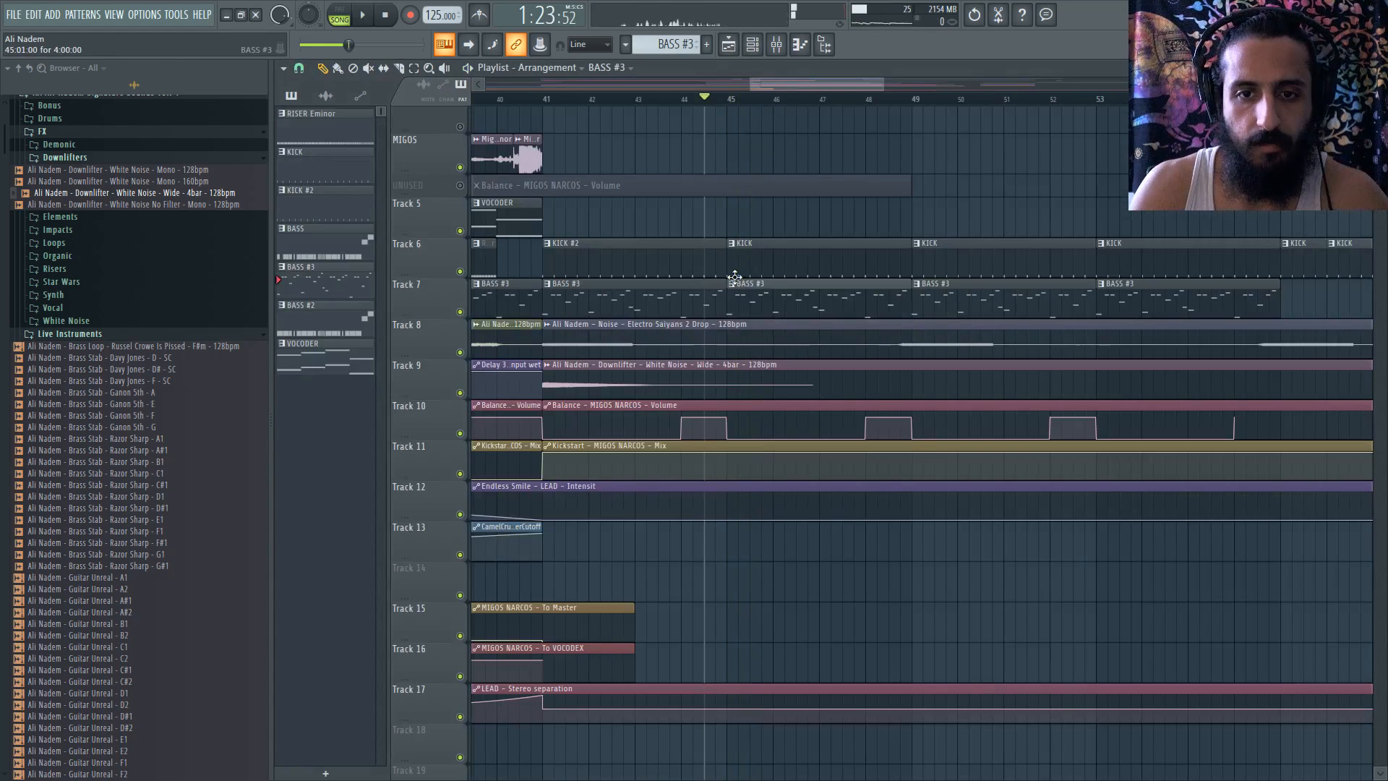
- Make the BASS #3 clip at bar 45 a unique pattern and raise its upper notes by one octave
left_click(733, 285)
left_click(764, 380)
double_click(761, 310)
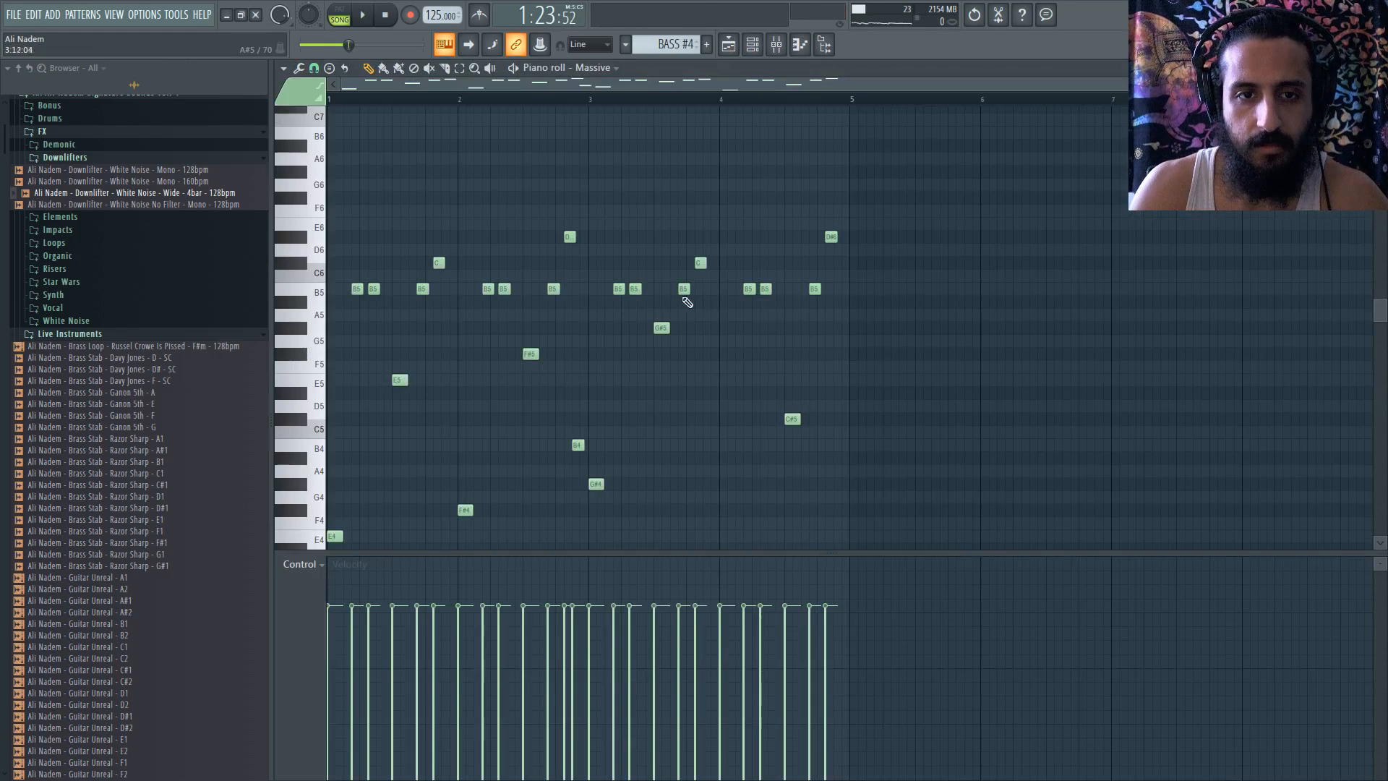
left_click_drag(918, 180, 335, 332)
key("space")
key("ctrl+Up")
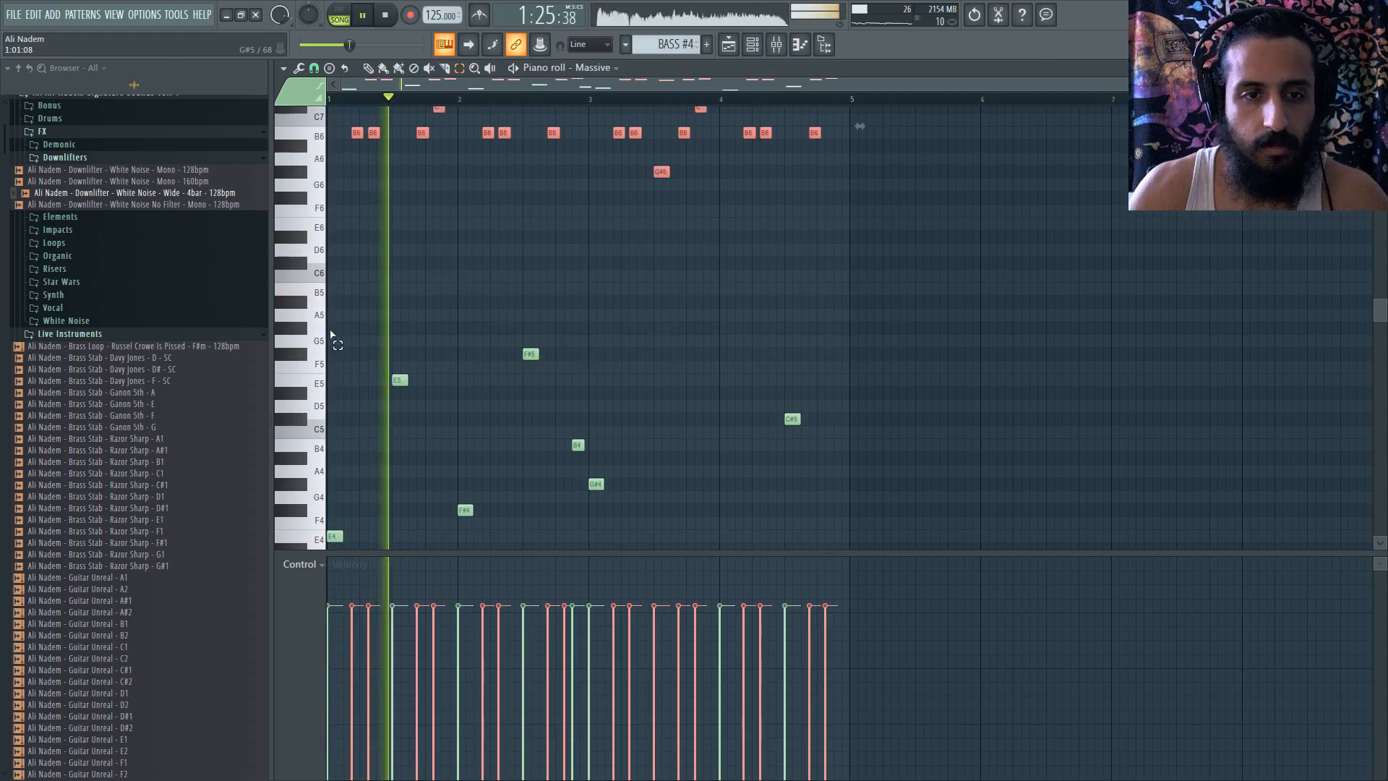
- Play the drop to check the octave change, viewing both the piano roll and the playlist
left_click(732, 47)
left_click(732, 47)
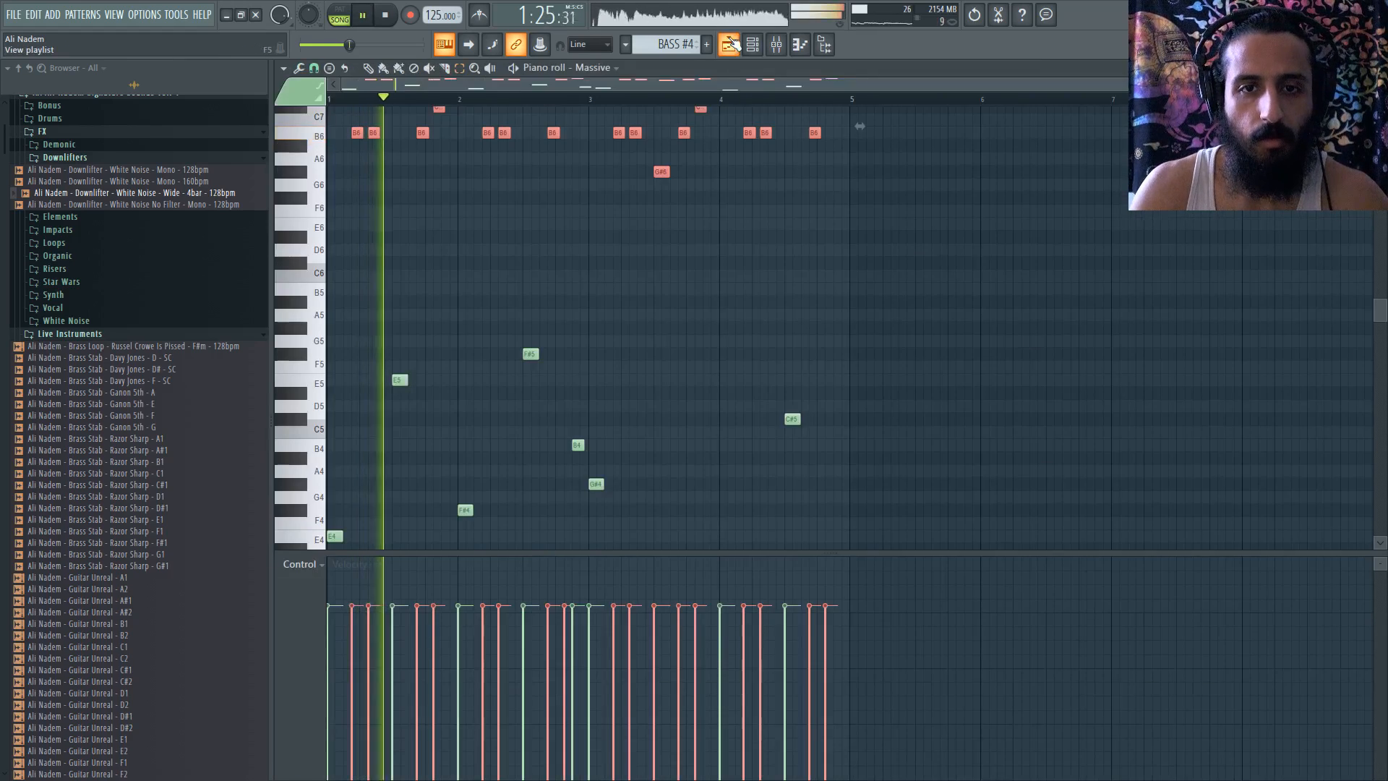
left_click(731, 48)
left_click(734, 49)
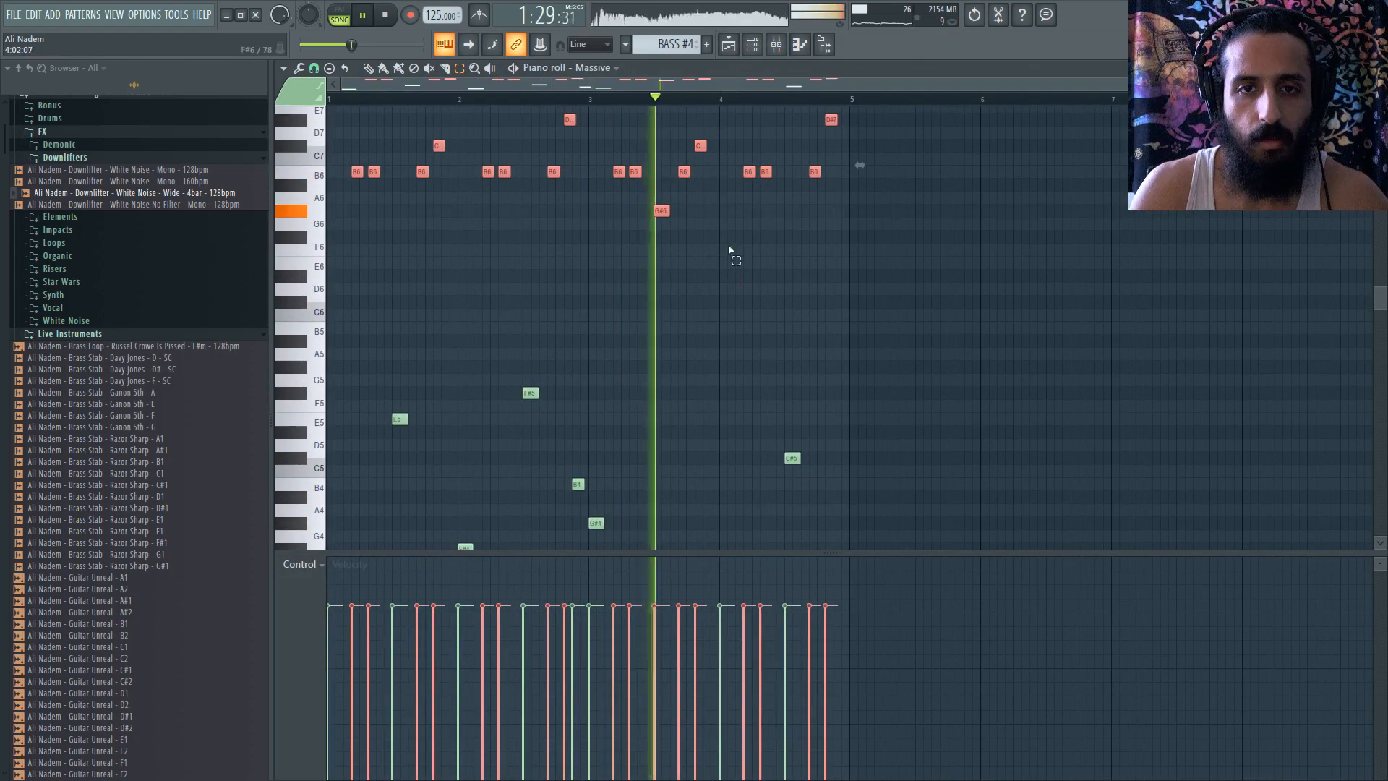
key("F5")
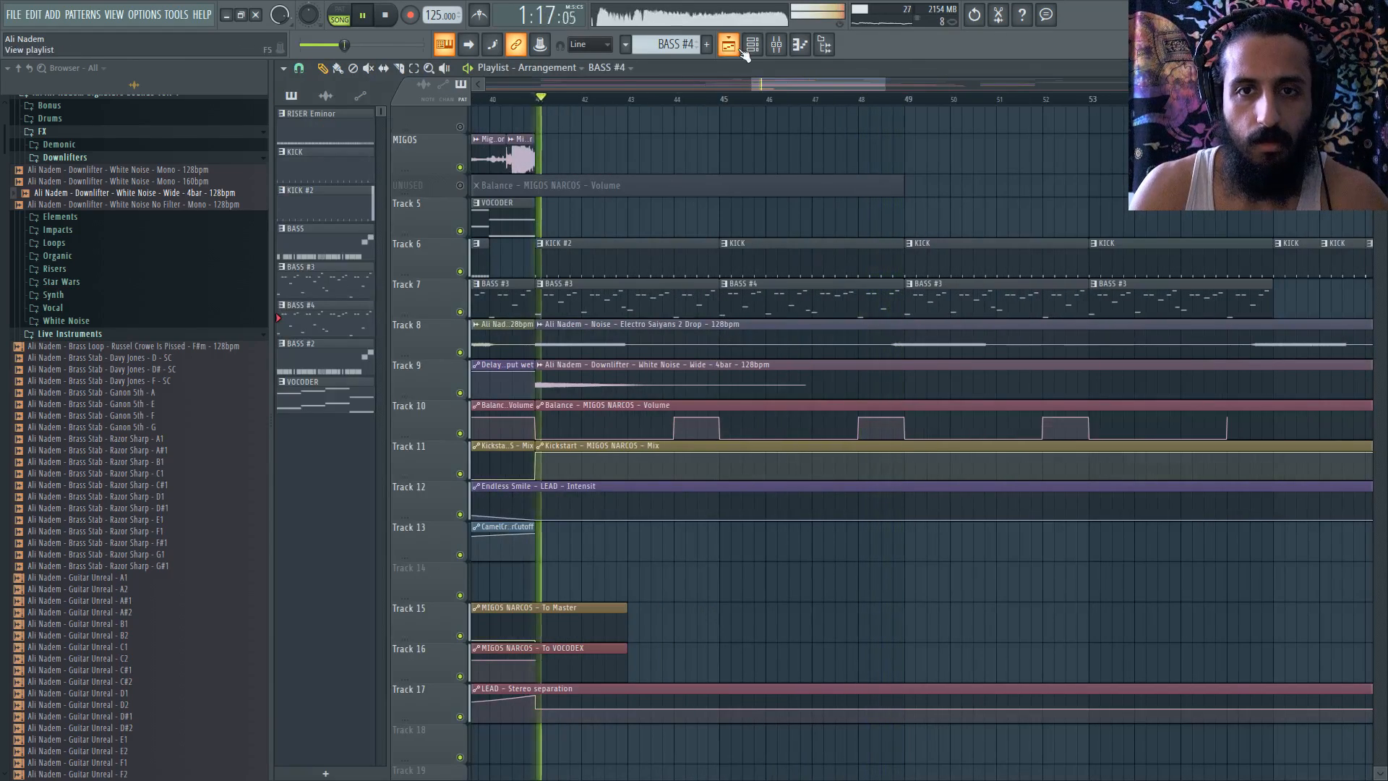
- Try modulation oscillator pitches of -24.00 and -22.00 in the lead's Massive synth during playback
left_click(752, 48)
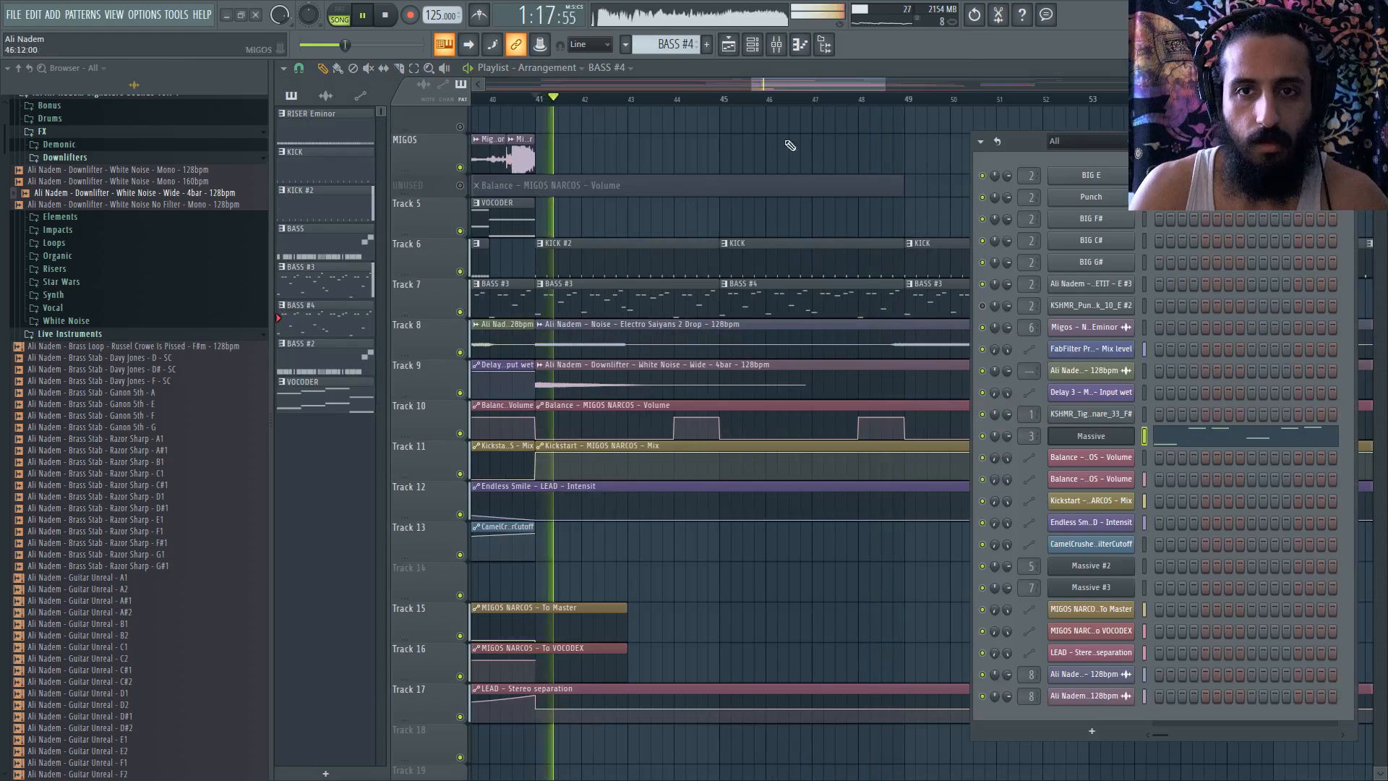
left_click(1105, 436)
key("space")
key("space")
left_click_drag(411, 482, 420, 504)
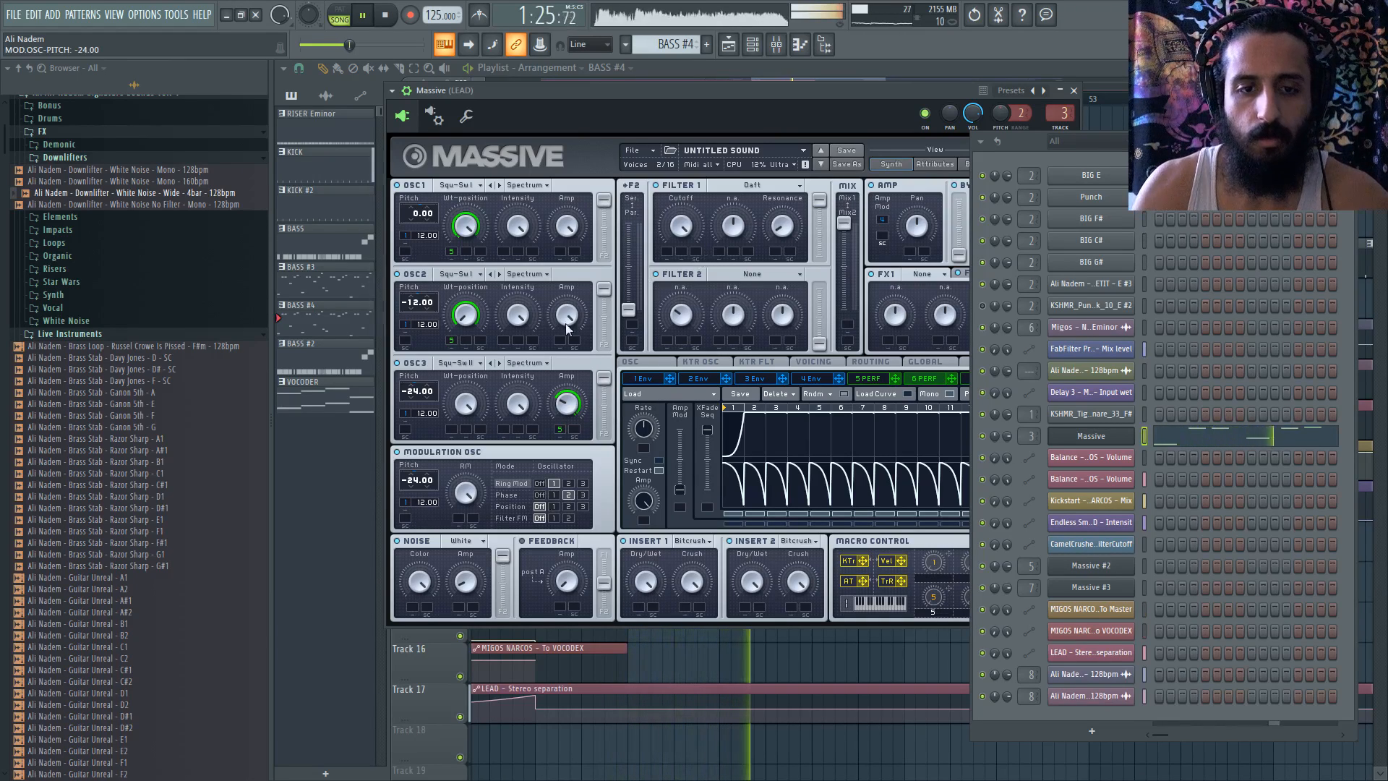
left_click_drag(416, 484, 416, 480)
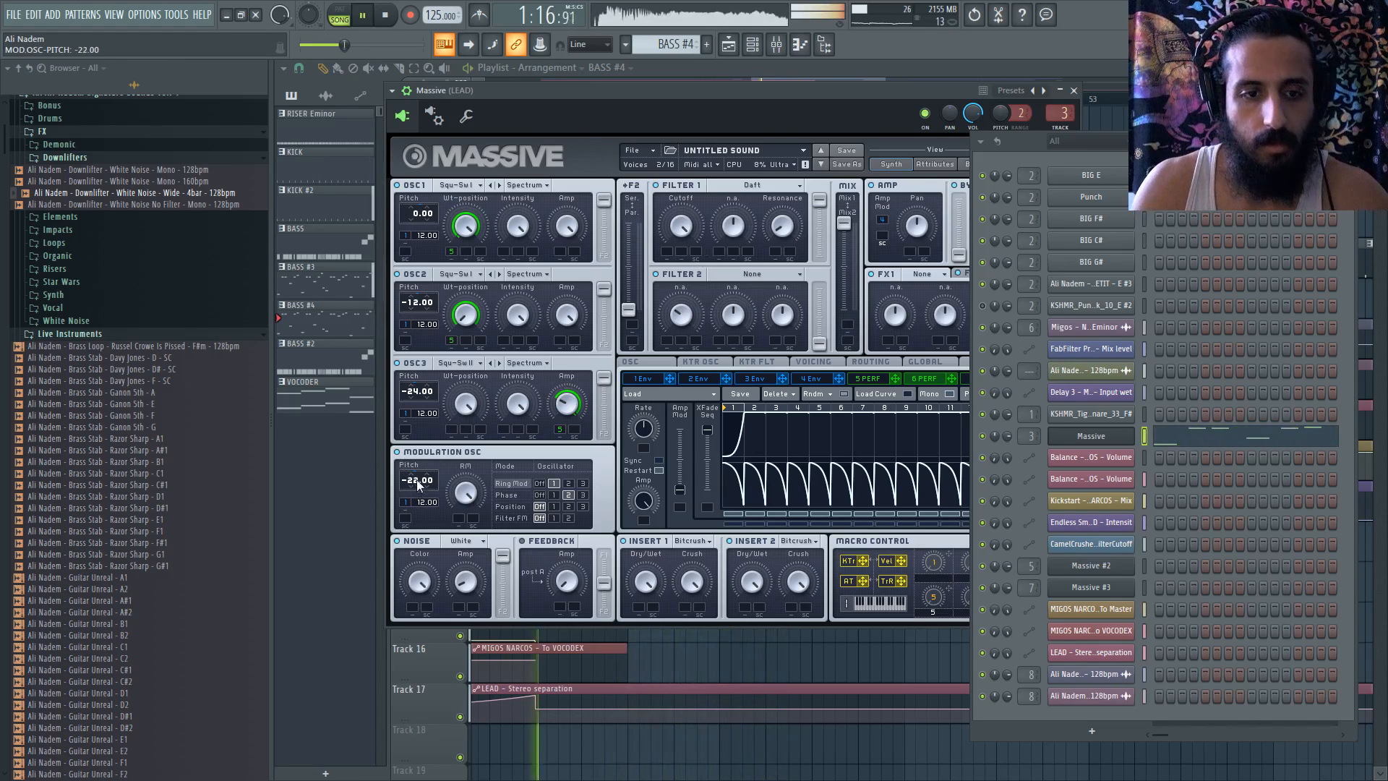
- Assign the Pitch Mod macro to the High Shelf in Massive's EQ and adjust its modulation amount
left_click_drag(1004, 149, 1128, 154)
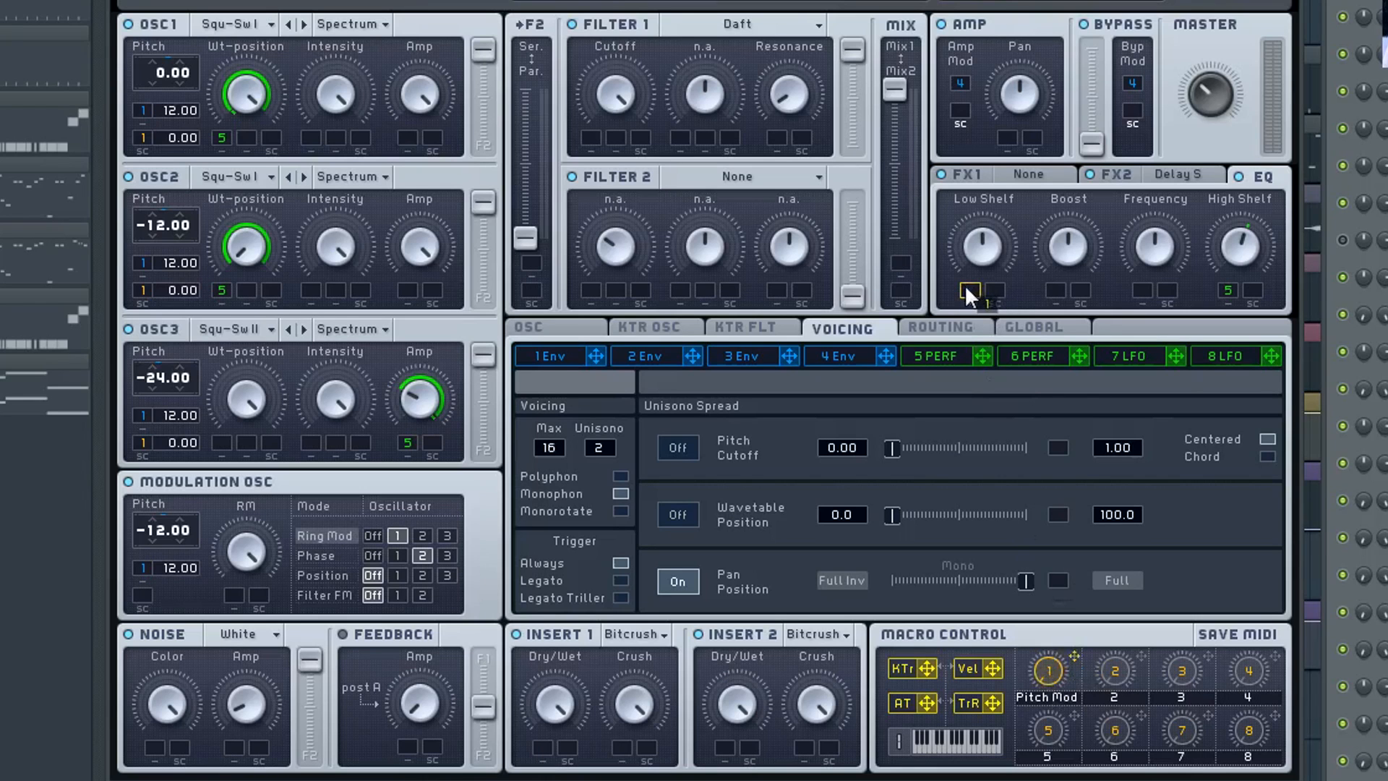
left_click_drag(1253, 293, 1254, 320)
double_click(1253, 291)
left_click_drag(1253, 291, 1254, 307)
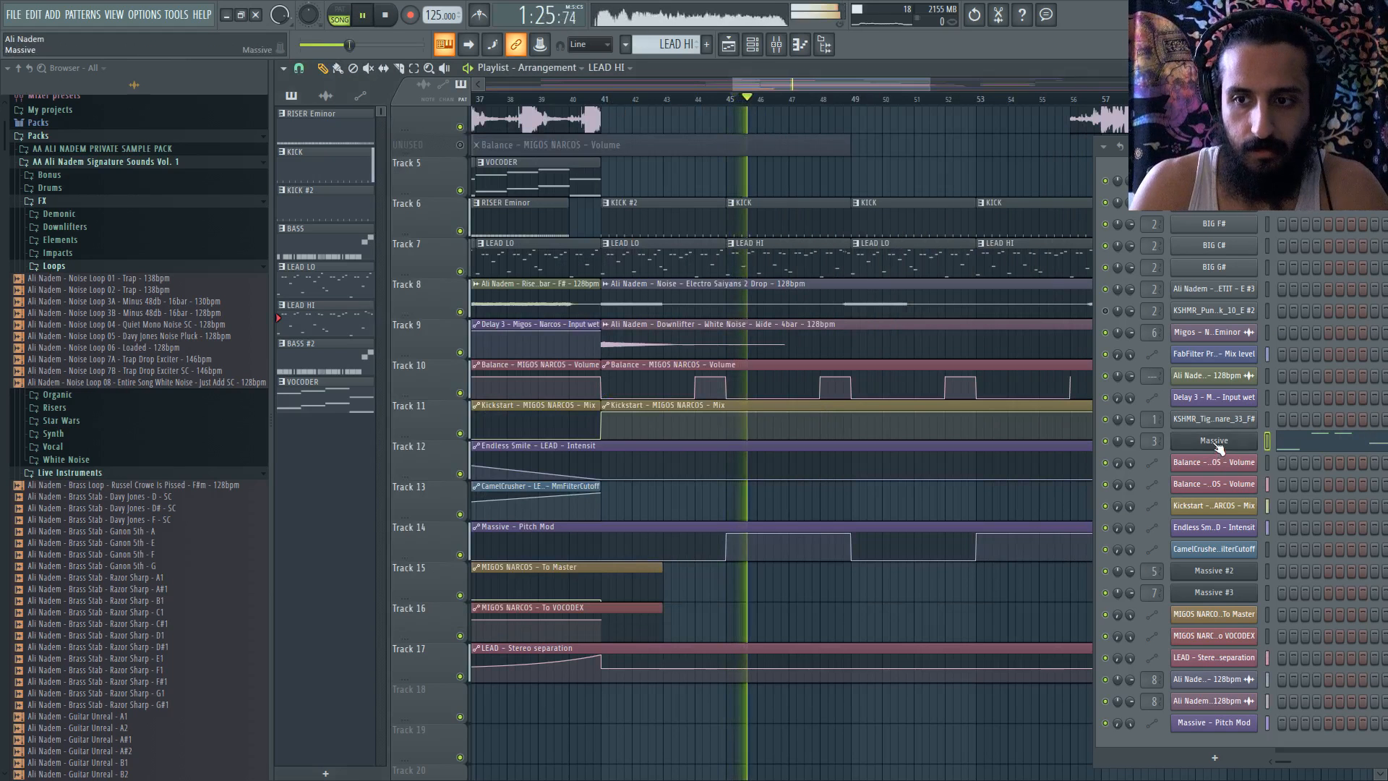
- Review the High Shelf modulation on the lead's Massive EQ page and replay the drop from around bar 40
left_click(1214, 441)
left_click(1058, 274)
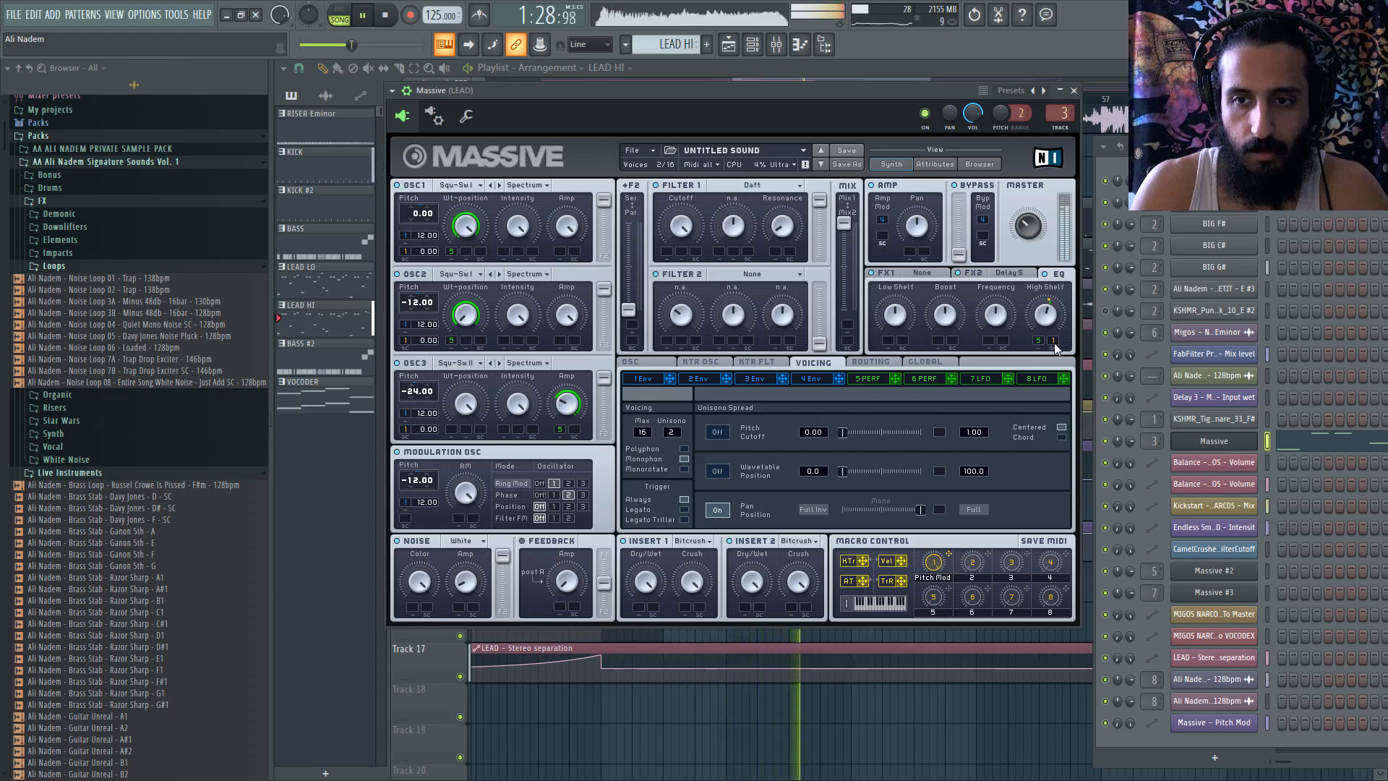
left_click(1074, 91)
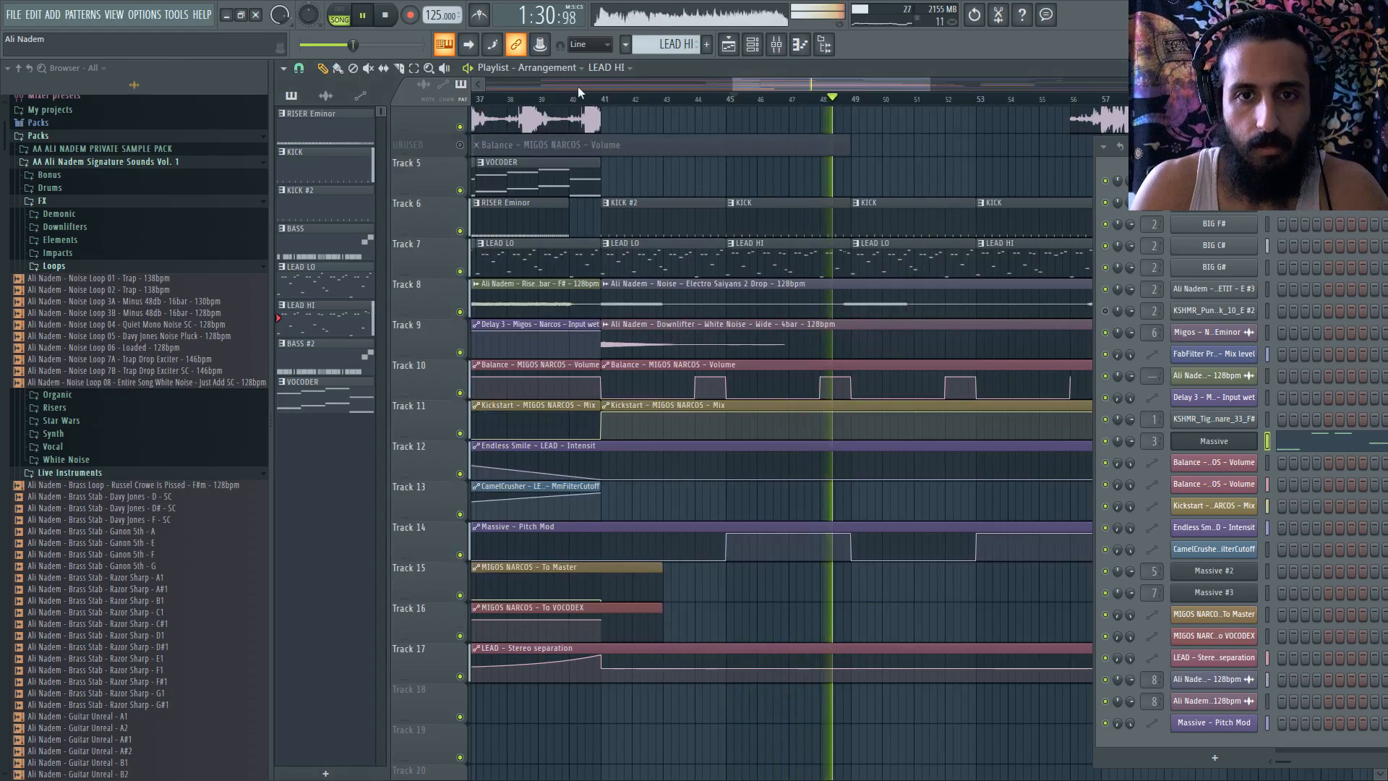
left_click(579, 96)
scroll(608, 228, "down", 3)
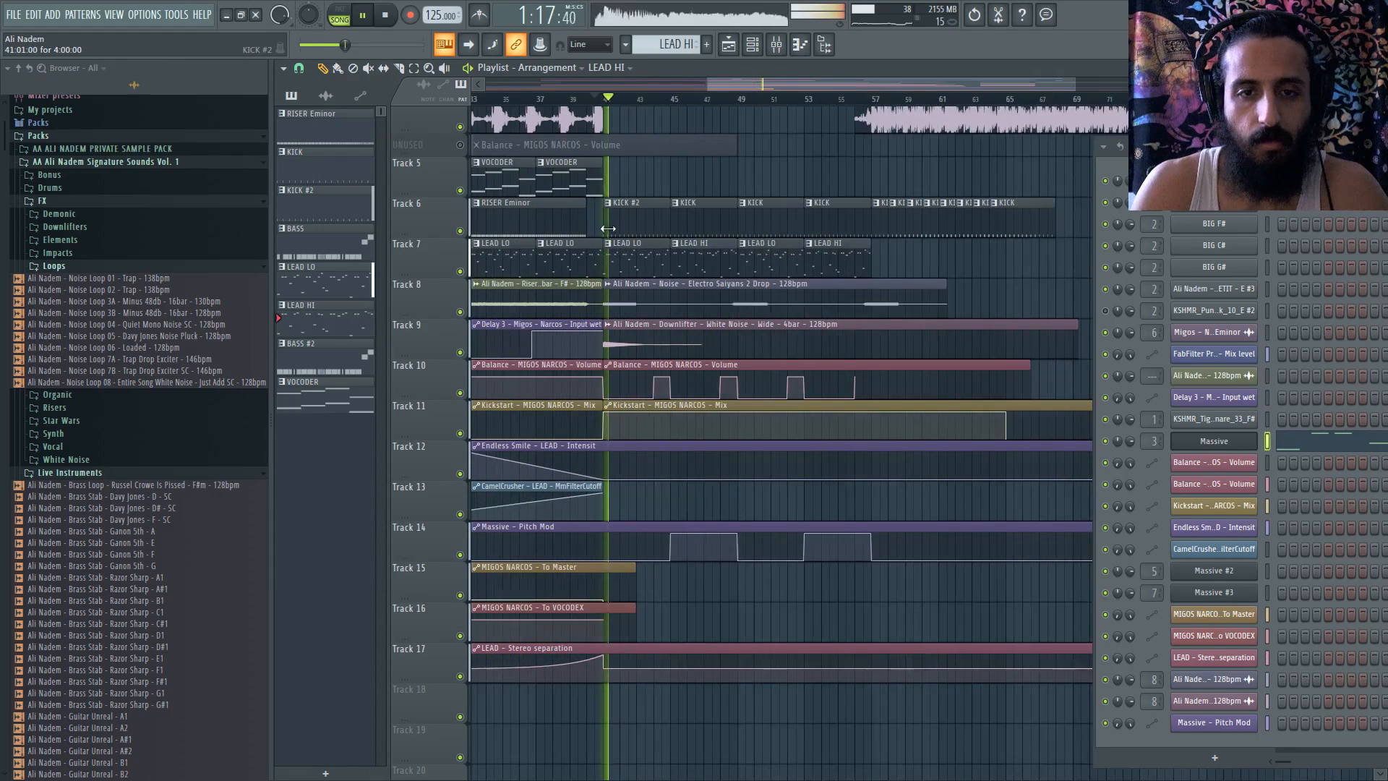
left_click(1229, 441)
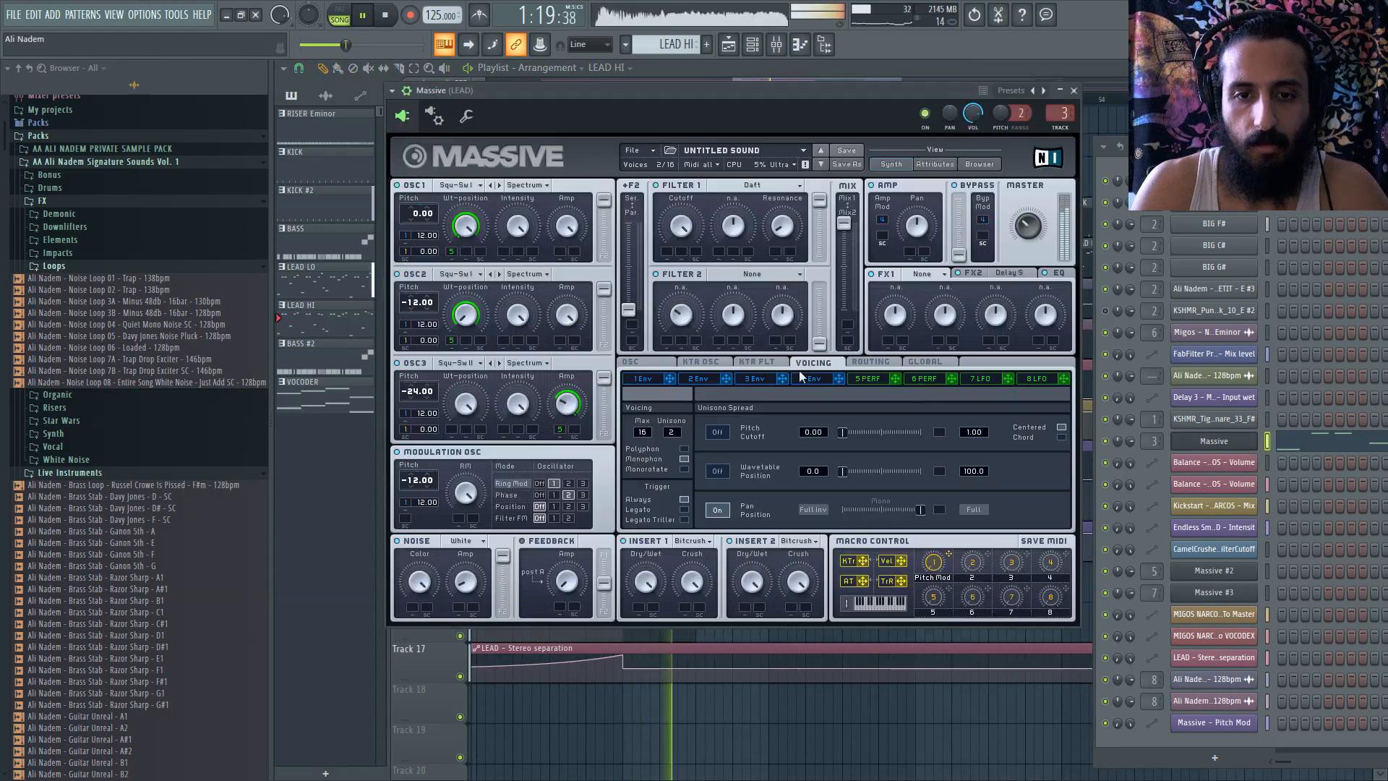
key("Escape")
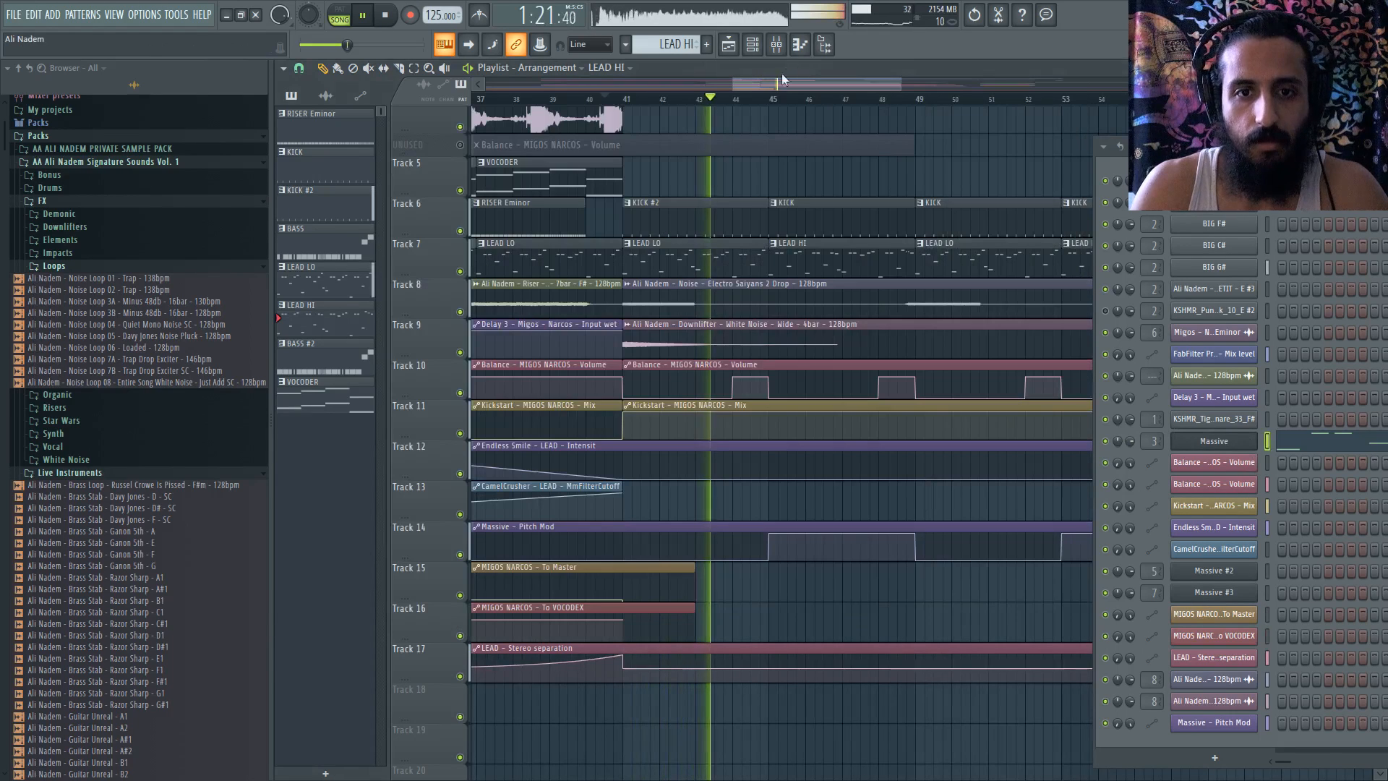
- Insert an empty track above the riser and noise clips' track, and stop playback
right_click(448, 282)
left_click(506, 545)
key("space")
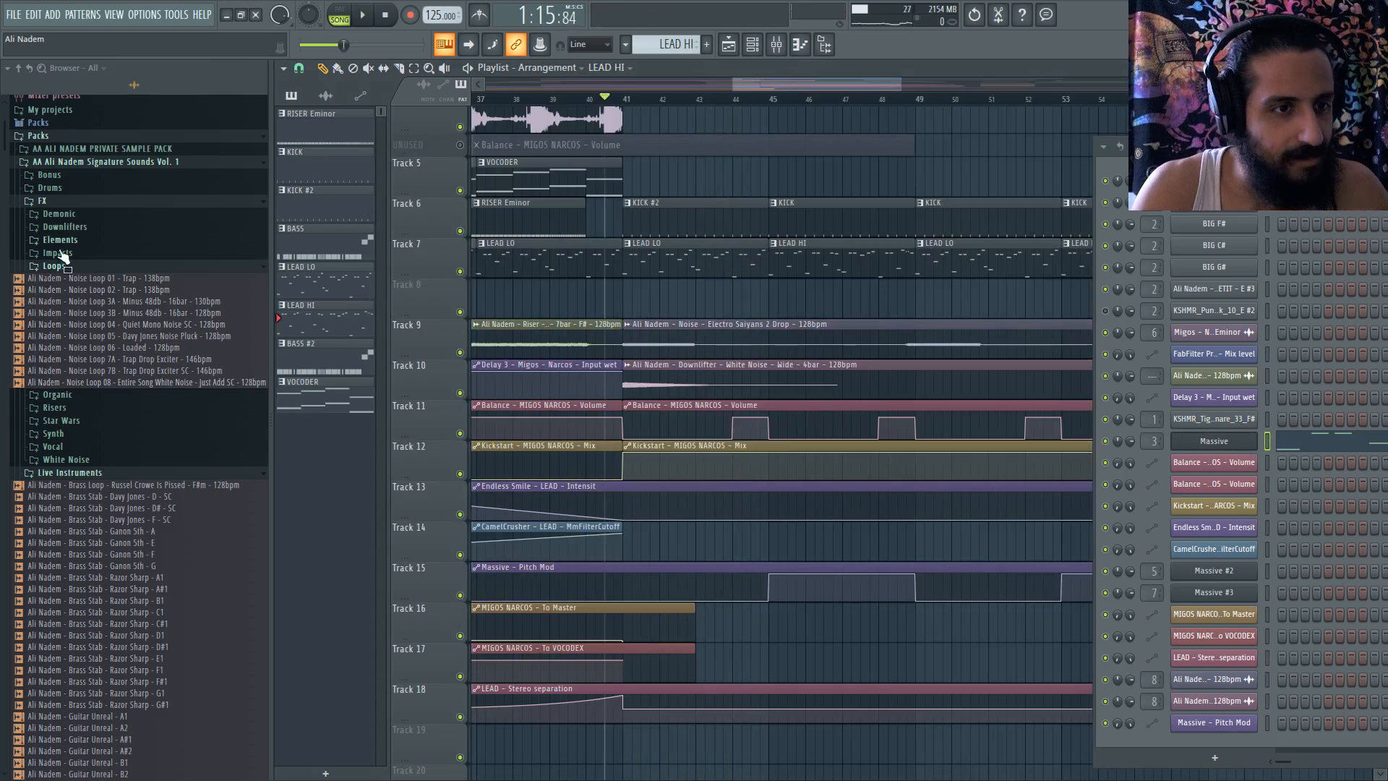
- Place the Brass Stab - Davy Jones - D# - SC sample from Live Instruments on Track 8 just before bar 41
left_click(72, 199)
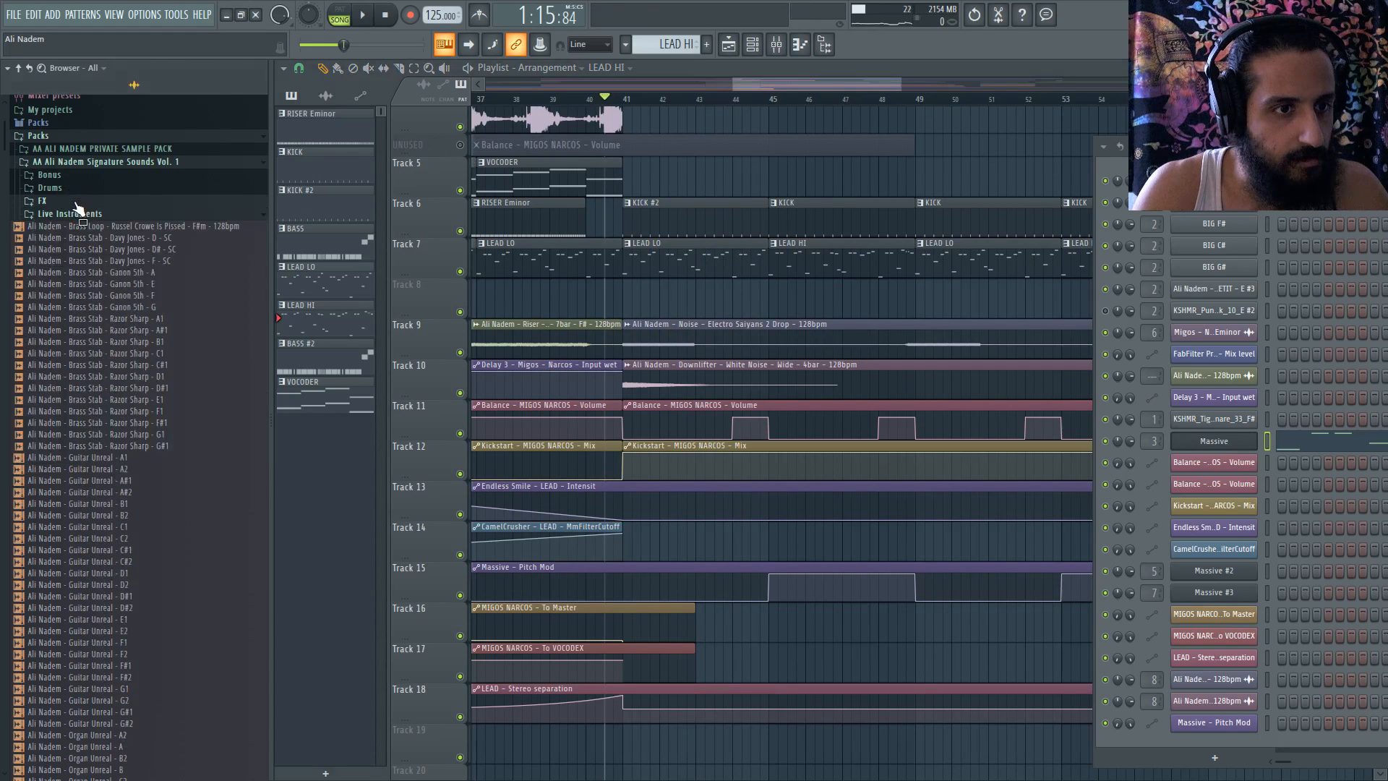
left_click(76, 213)
left_click(76, 213)
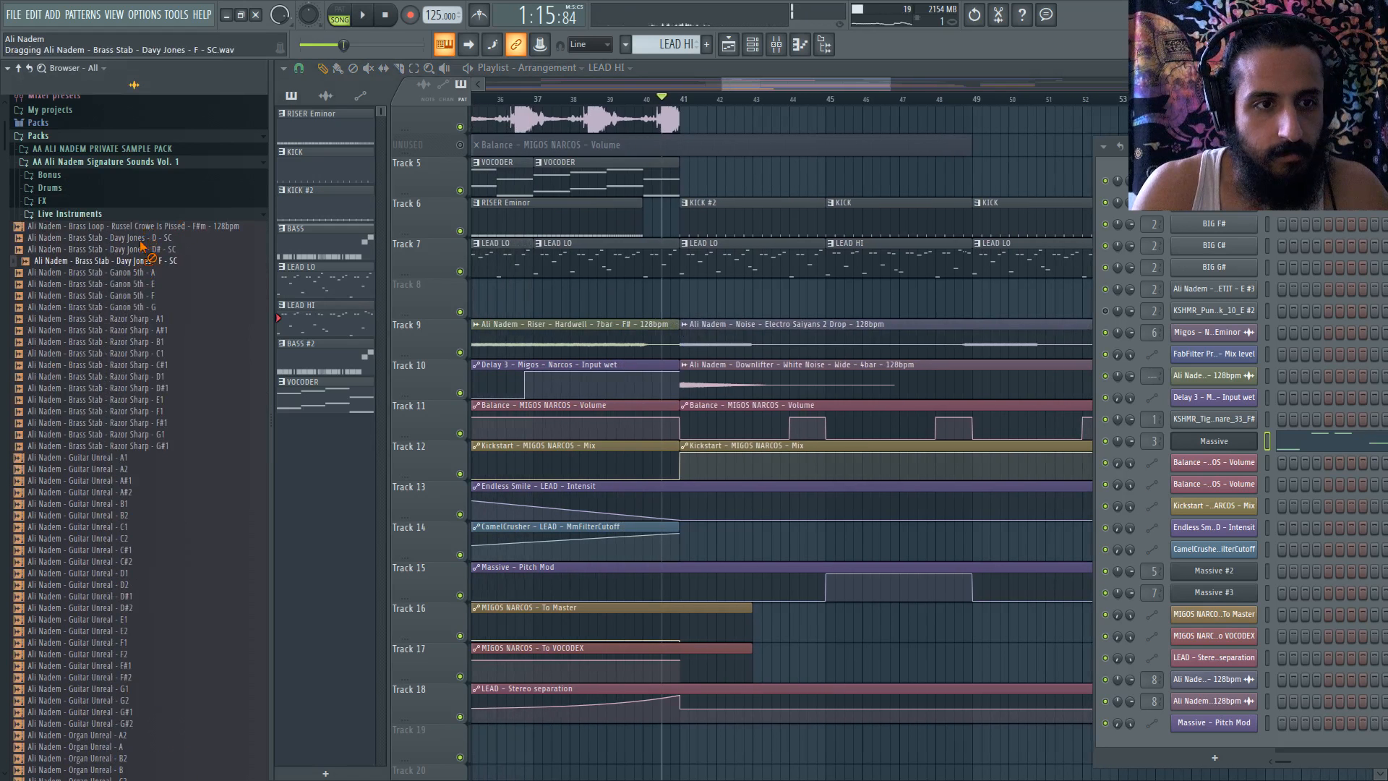
left_click_drag(412, 278, 695, 296)
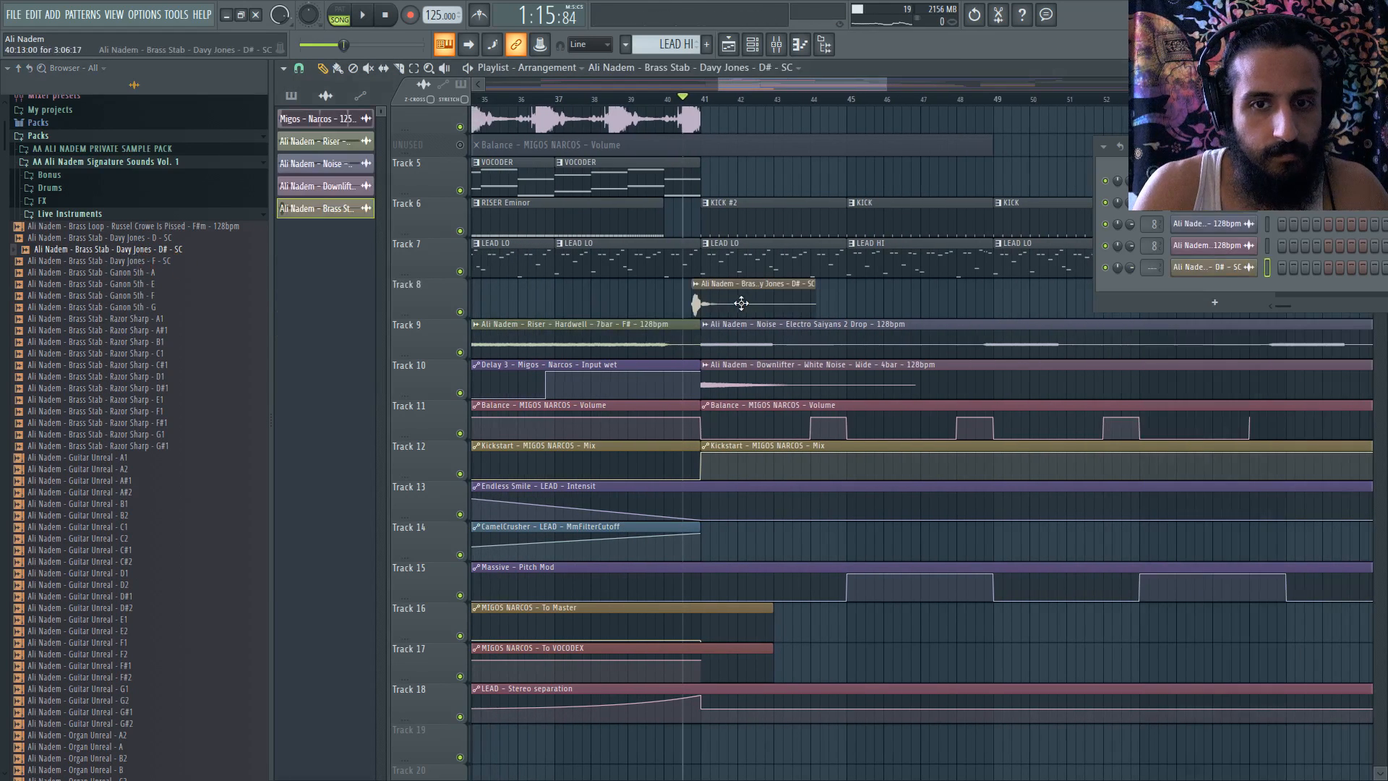
- Move the D# brass stab on Track 8 so it starts at bar 41 and play the drop
double_click(740, 301)
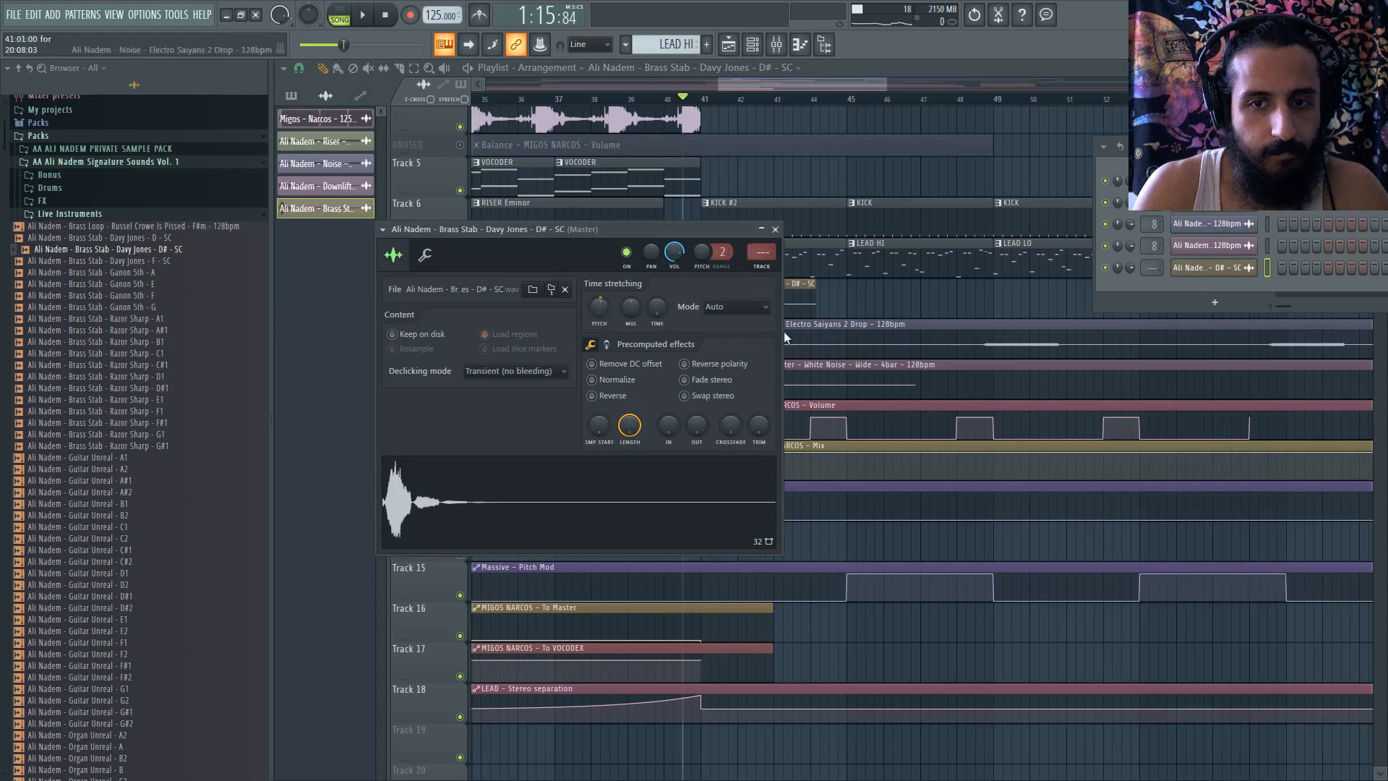
right_click(794, 309)
left_click(706, 307)
key("space")
scroll(785, 303, "up", 4)
scroll(785, 301, "down", 5)
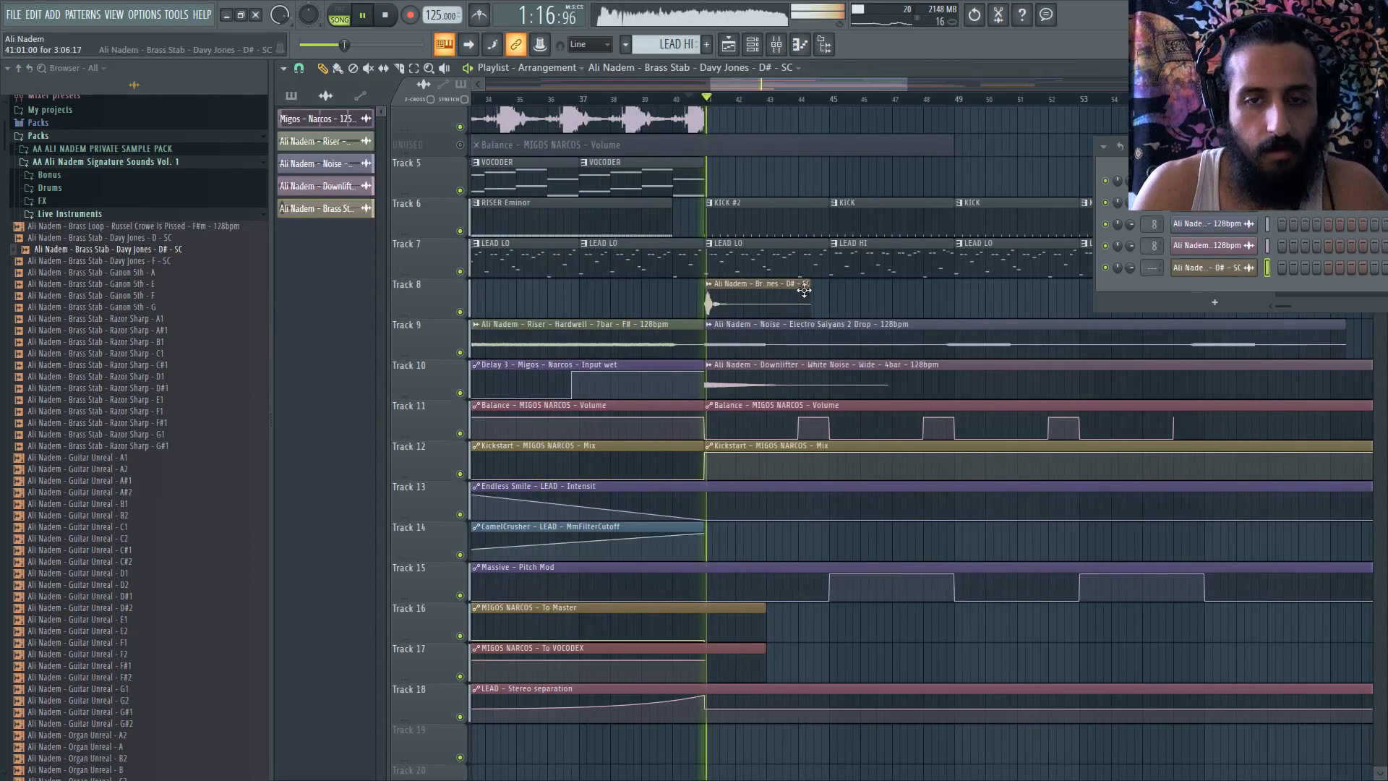
scroll(795, 289, "down", 2)
scroll(712, 264, "up", 5)
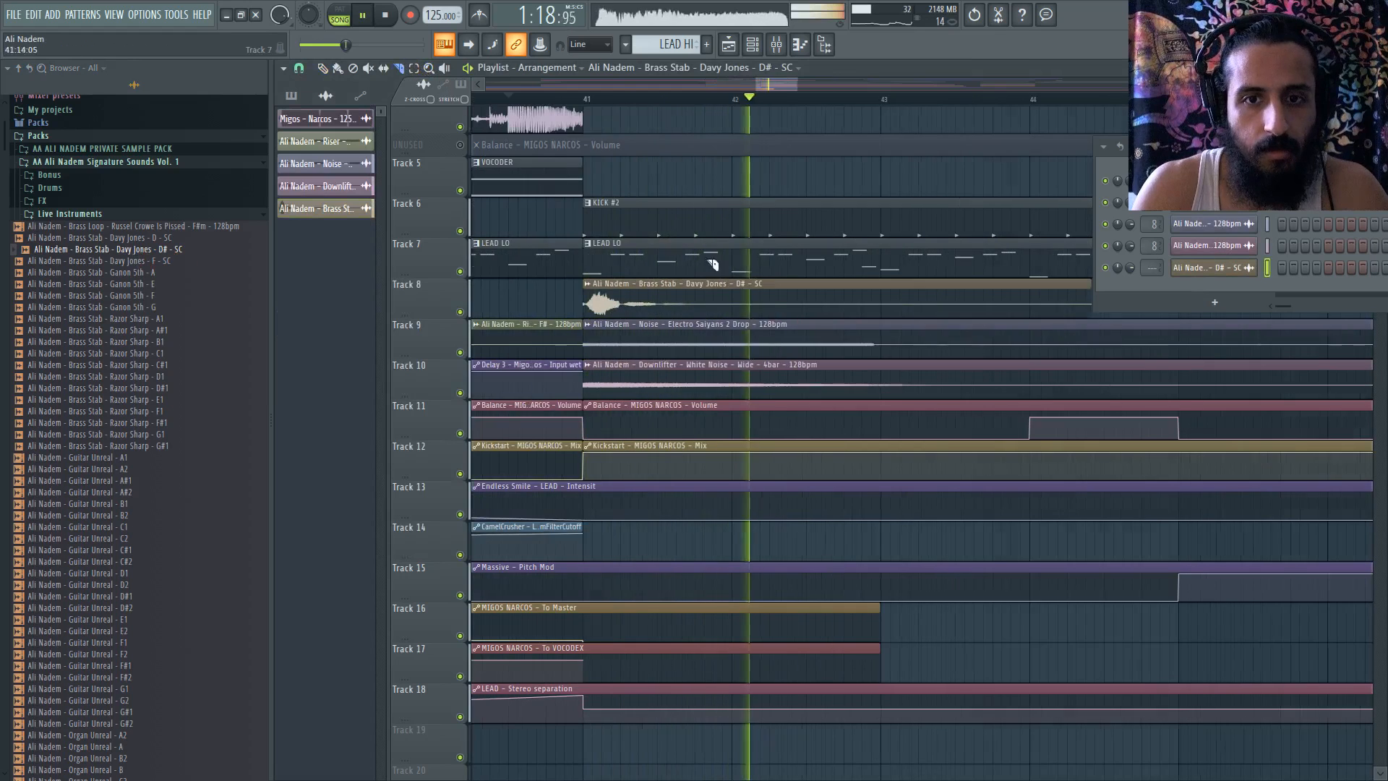
- Slice the D# brass stab at bar 42, delete the remainder after it, and stop playback
key("space")
key("space")
left_click_drag(734, 317, 735, 275)
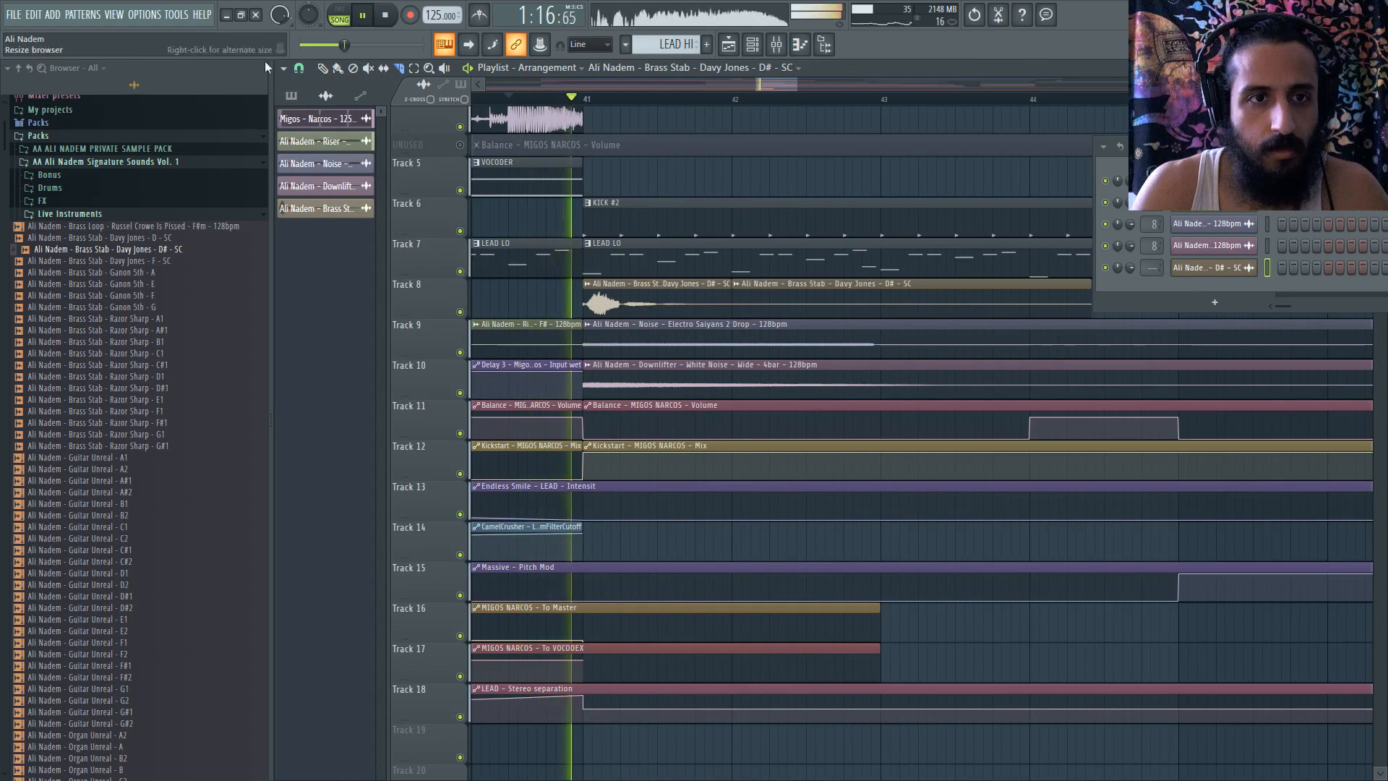
left_click(321, 68)
scroll(709, 379, "down", 2)
right_click(748, 306)
key("space")
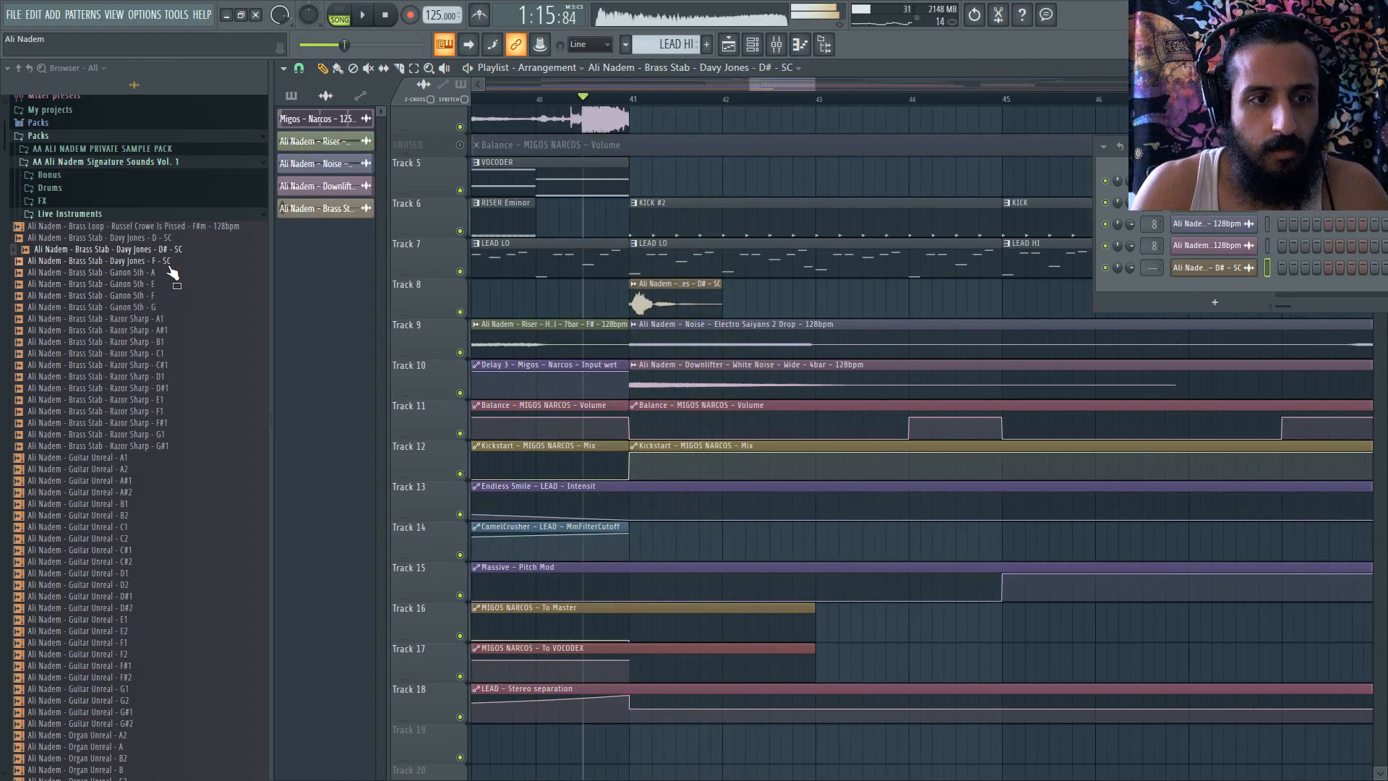
- Place the Brass Stab - Davy Jones - F - SC sample at bar 42 on Track 8 and cut it to one bar
left_click_drag(169, 263, 771, 300)
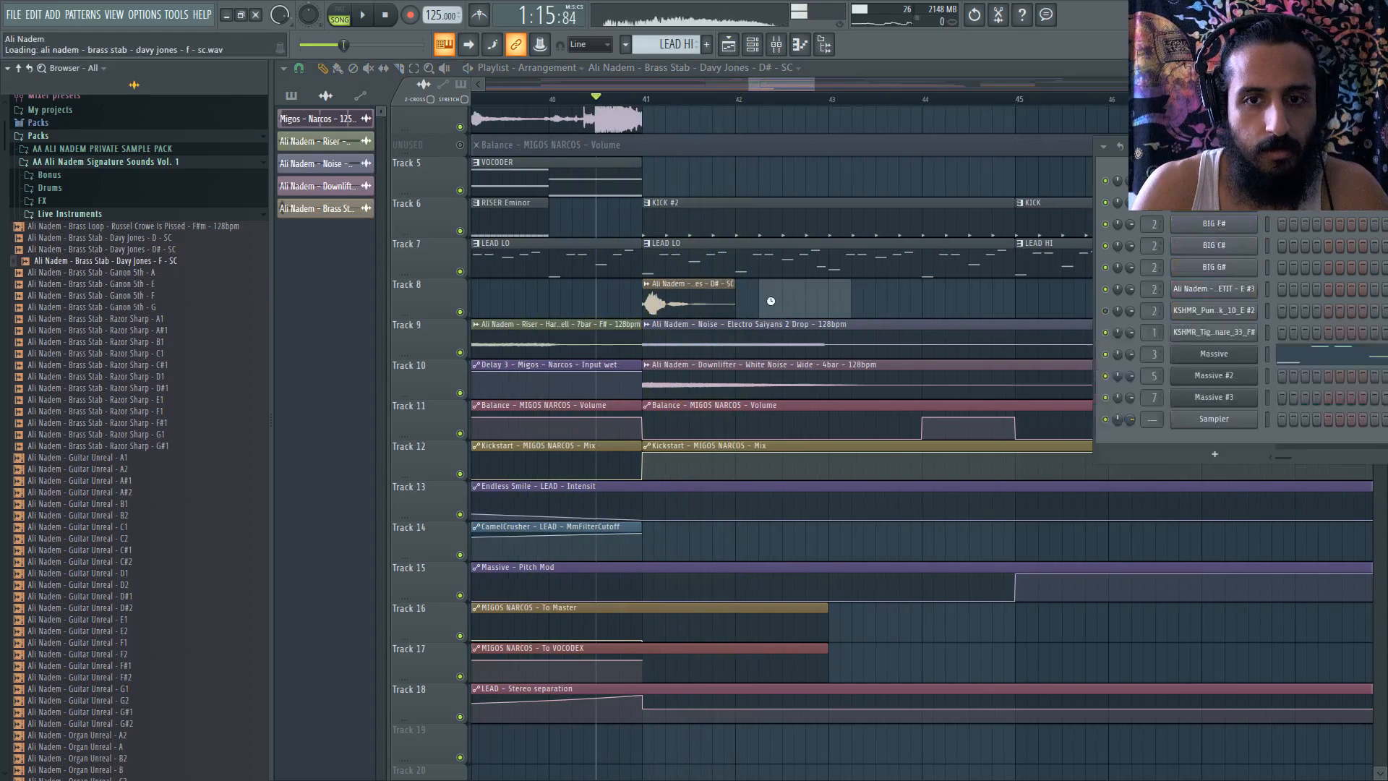
double_click(733, 290)
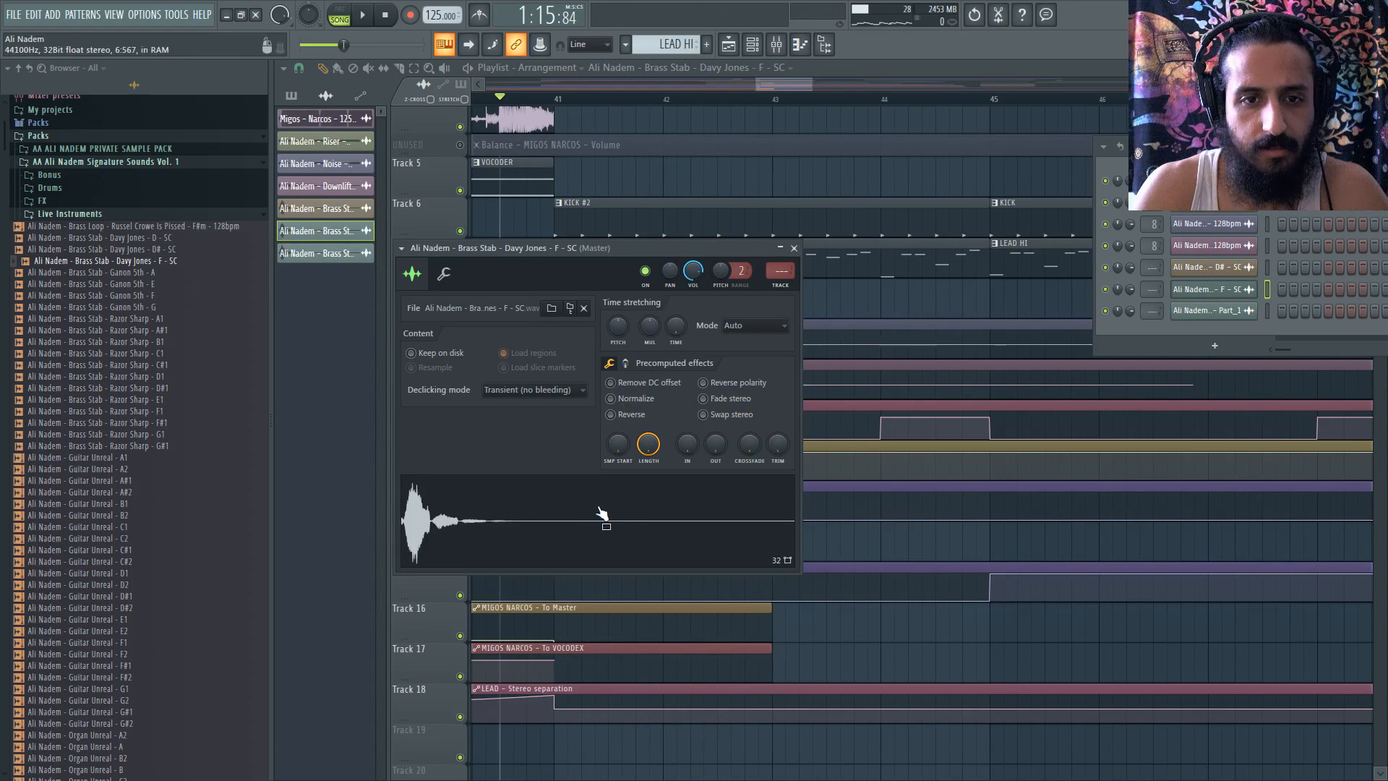
left_click(827, 306)
right_click(831, 304)
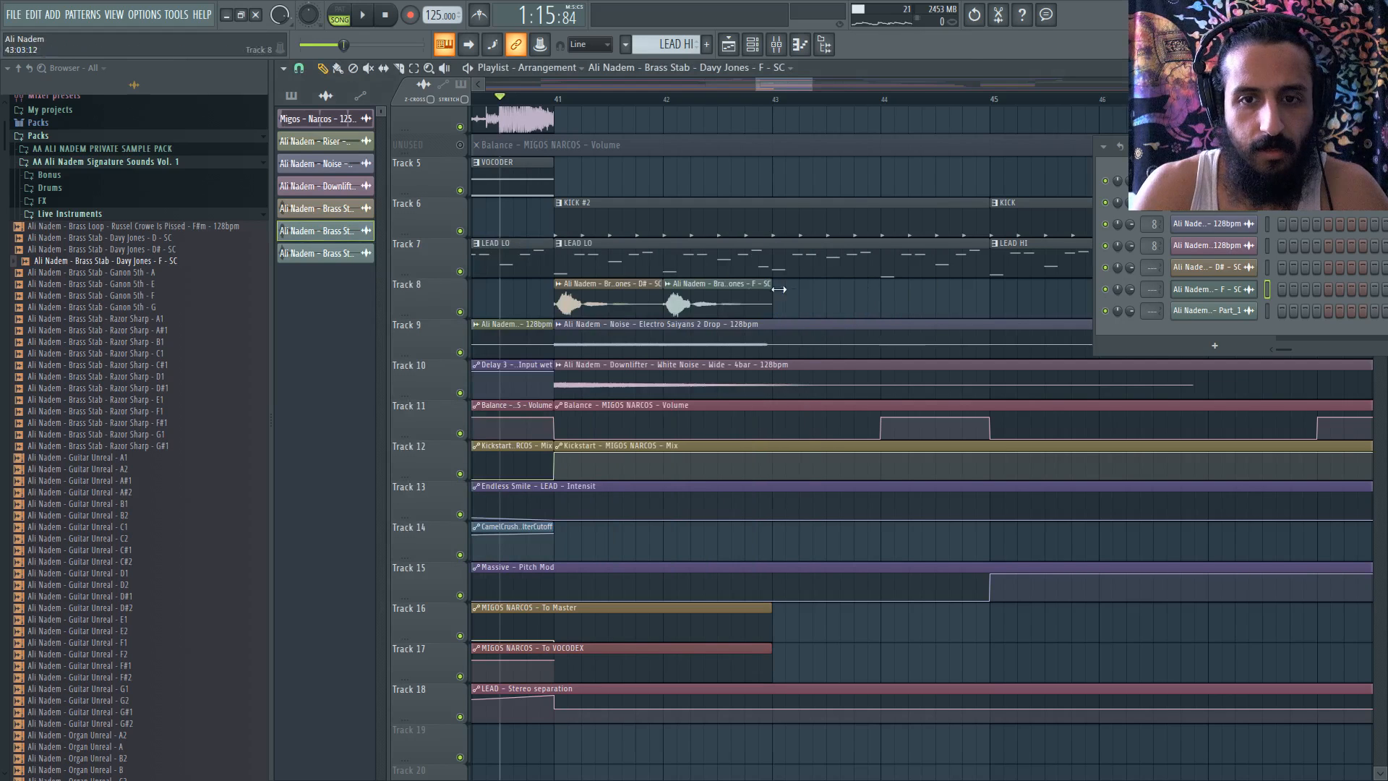
- Repeat the F stab at bar 43 and add Brass Stab - Davy Jones - D - SC at bar 44, cut off at bar 45
left_click(778, 290)
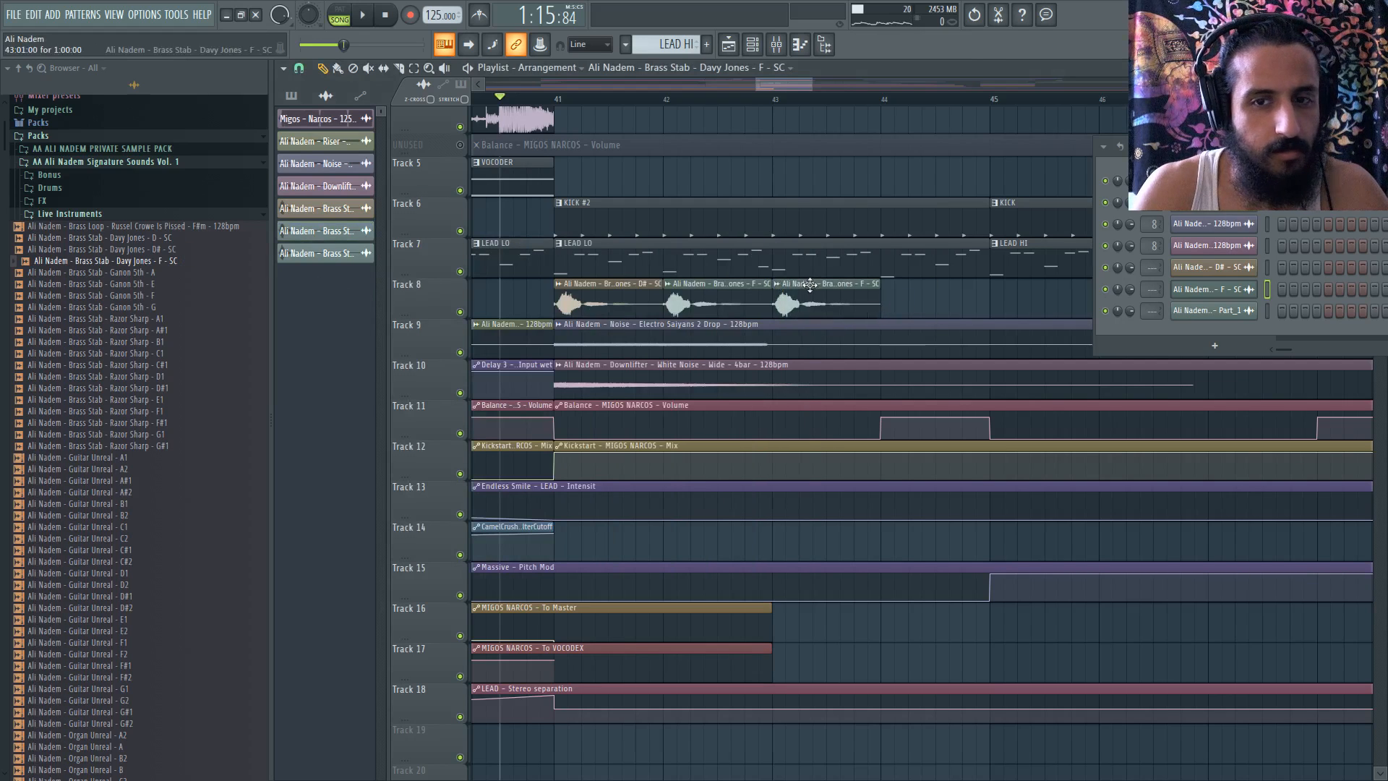
left_click_drag(117, 241, 967, 297)
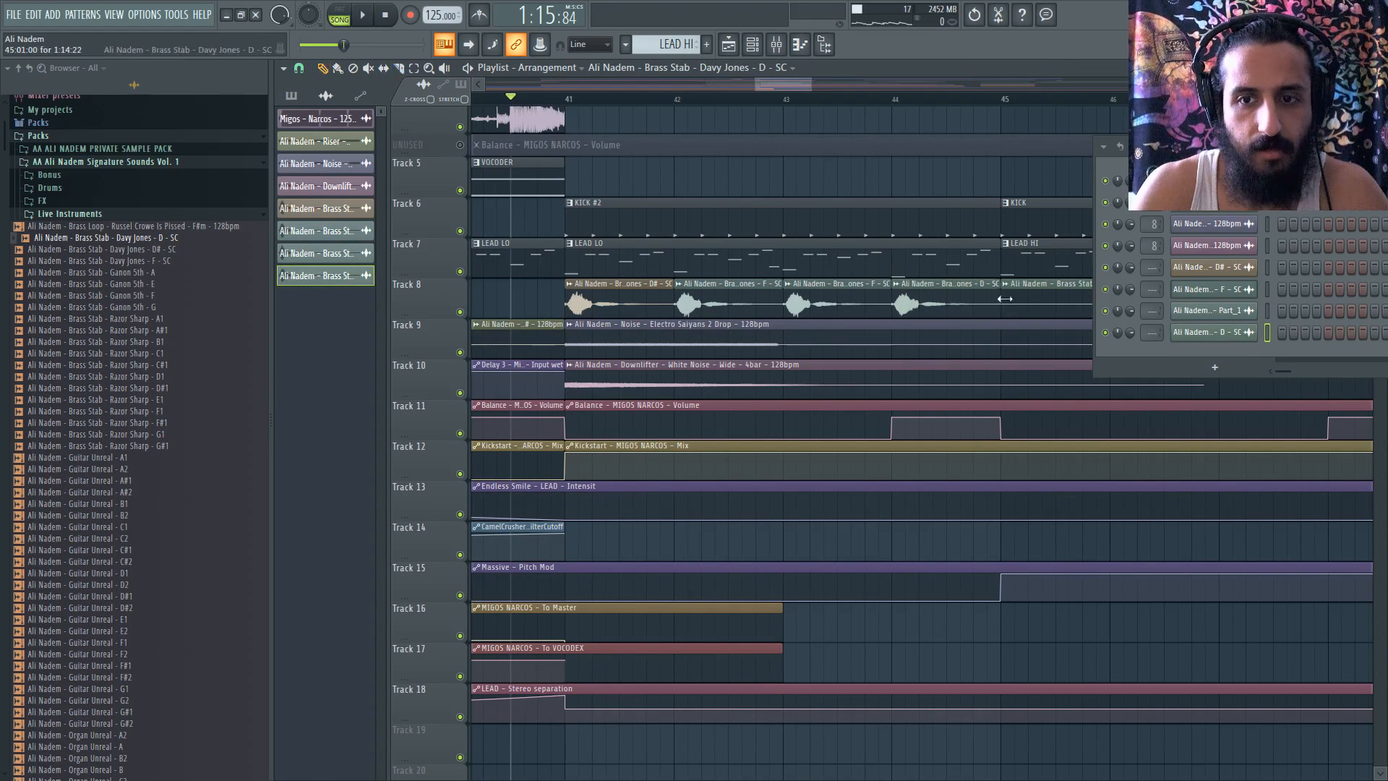
right_click(1004, 298)
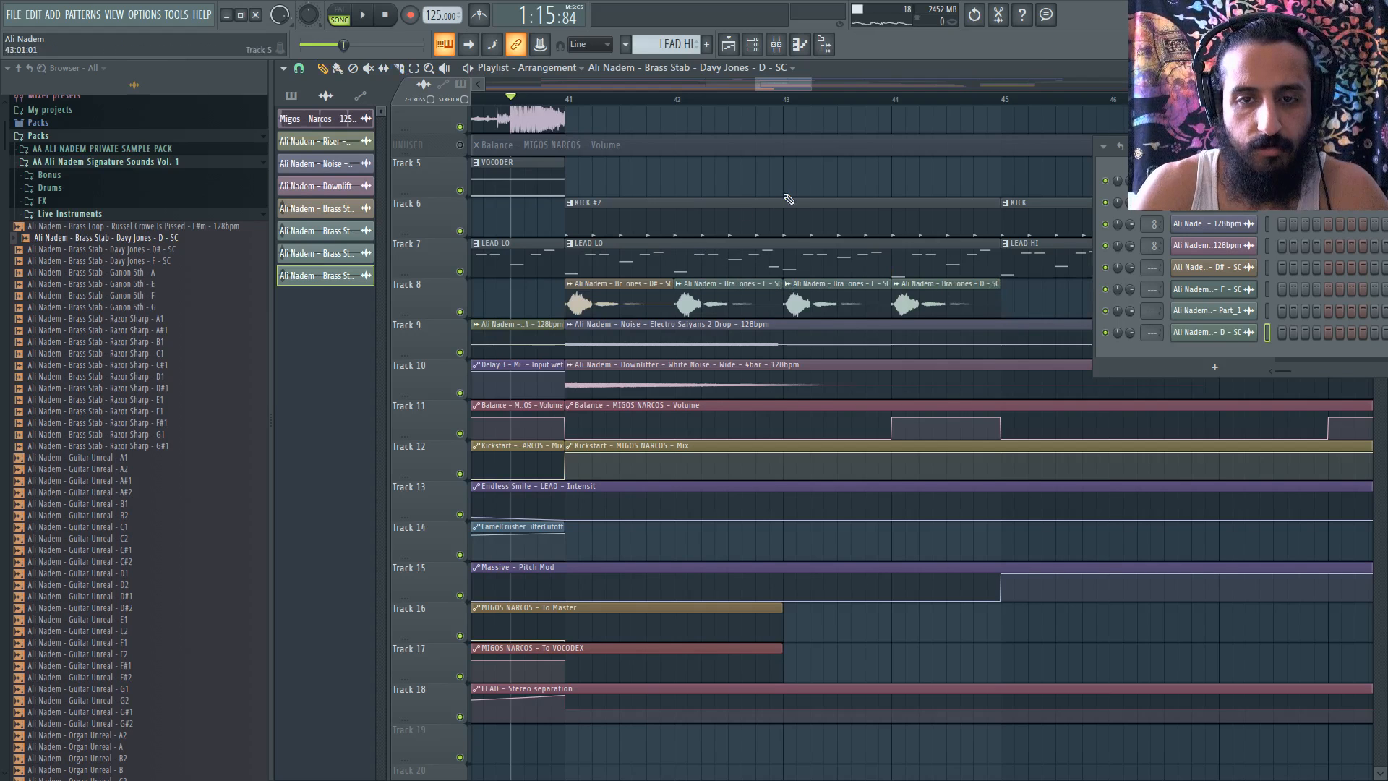
- Make the F stab at bar 42 unique as a sample and check its channel settings
left_click(680, 285)
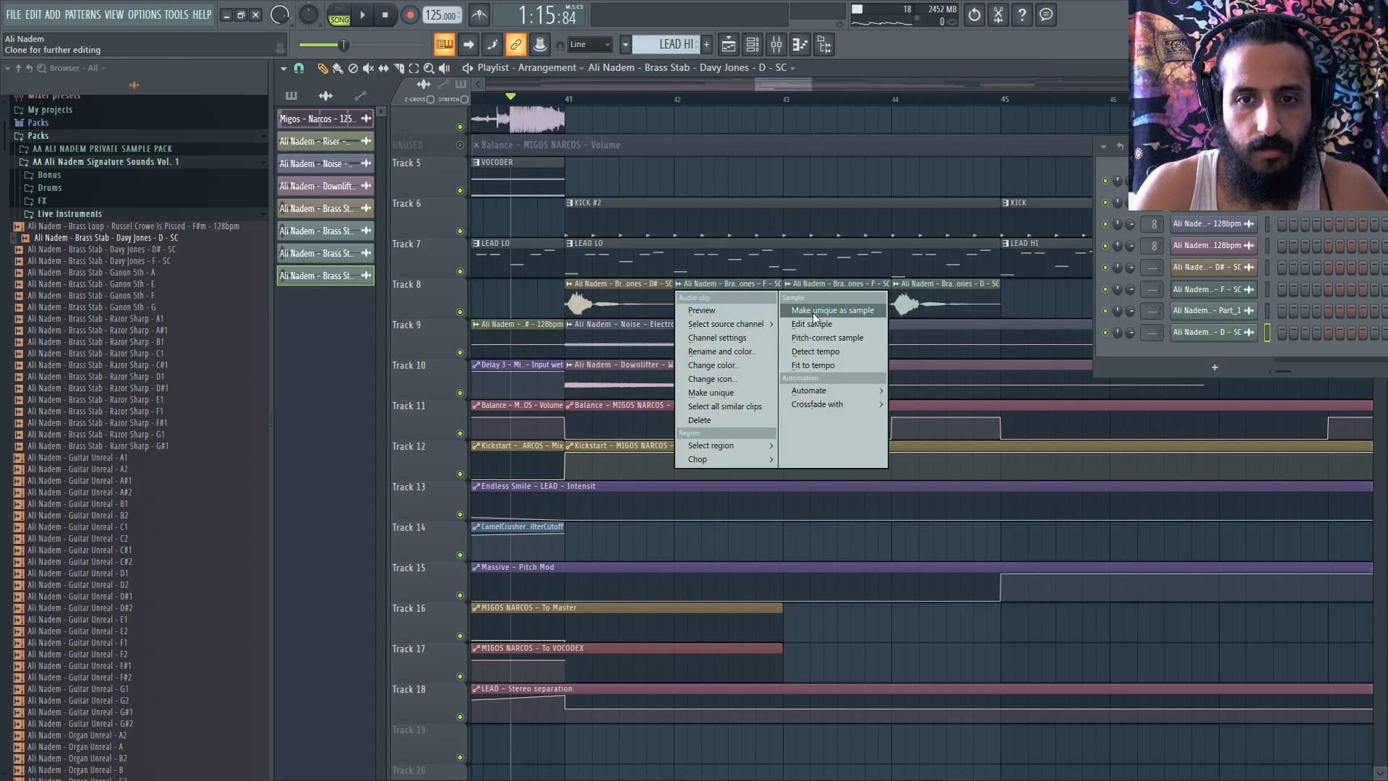
left_click(813, 310)
left_click(1269, 752)
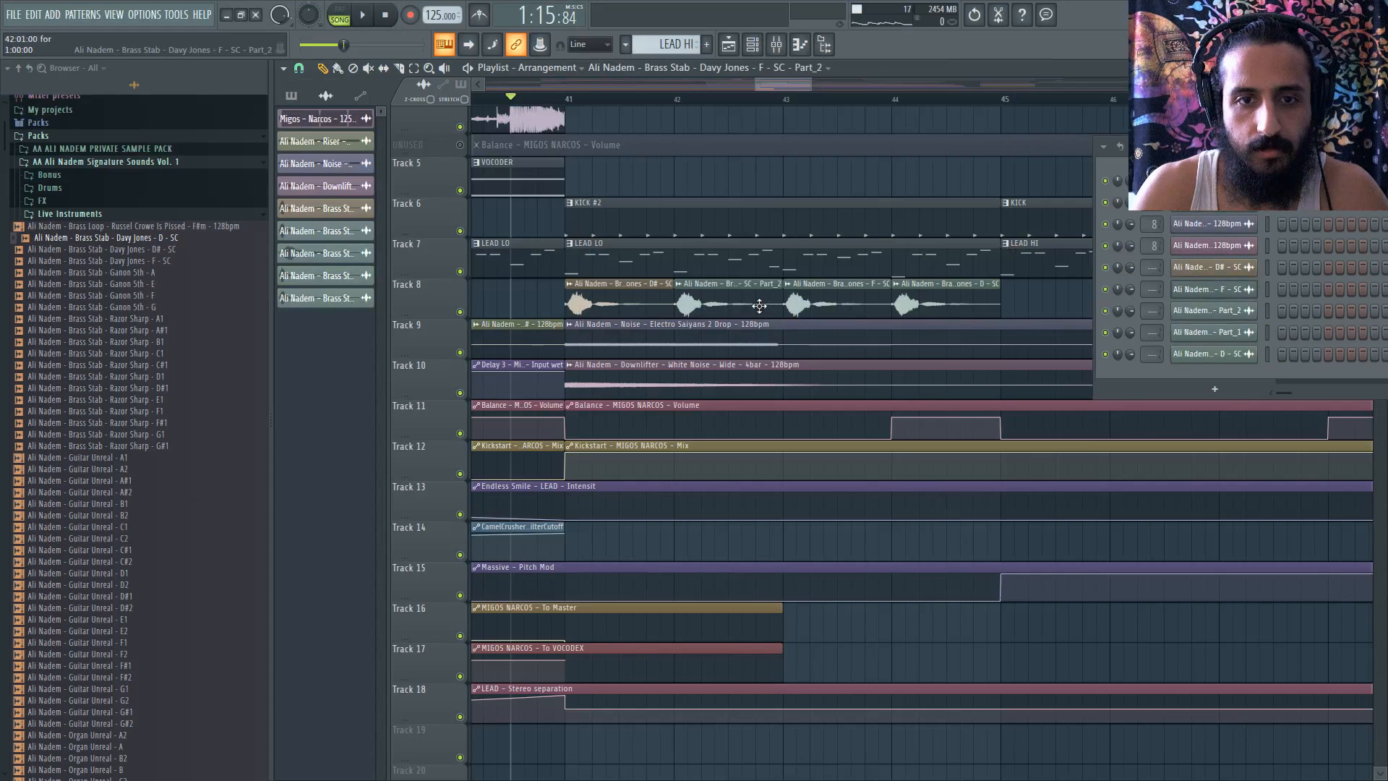
double_click(759, 306)
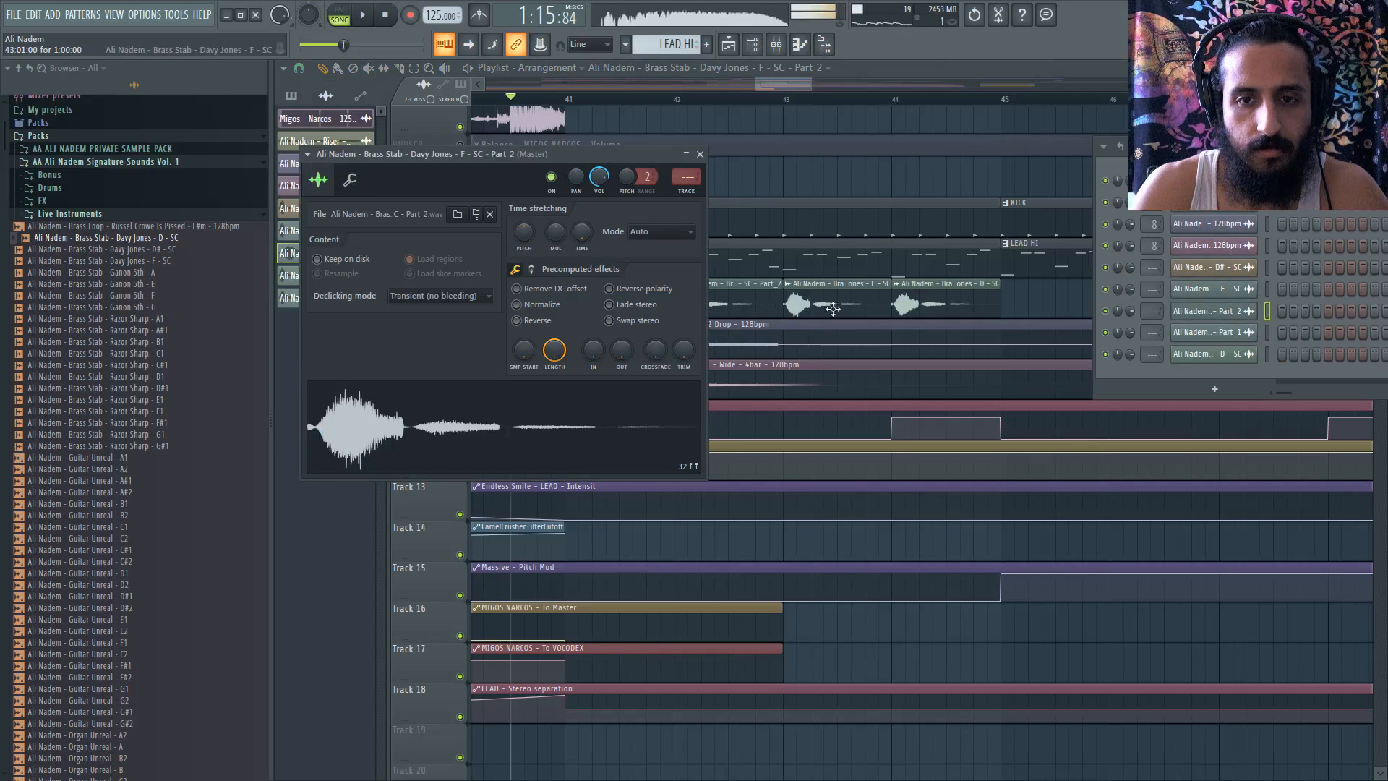
left_click(794, 248)
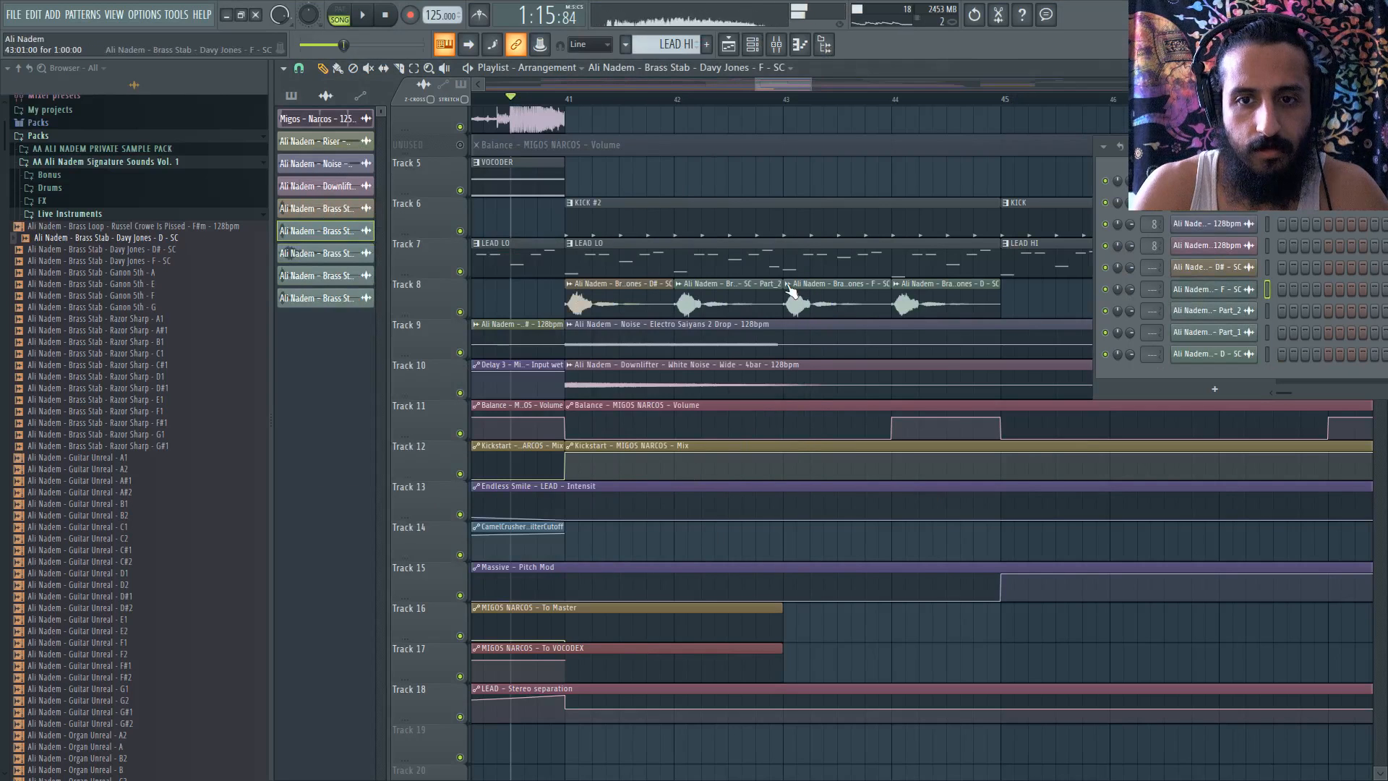
- Raise the time-stretching pitch of the F stab at bar 43 and audition the sample
double_click(806, 291)
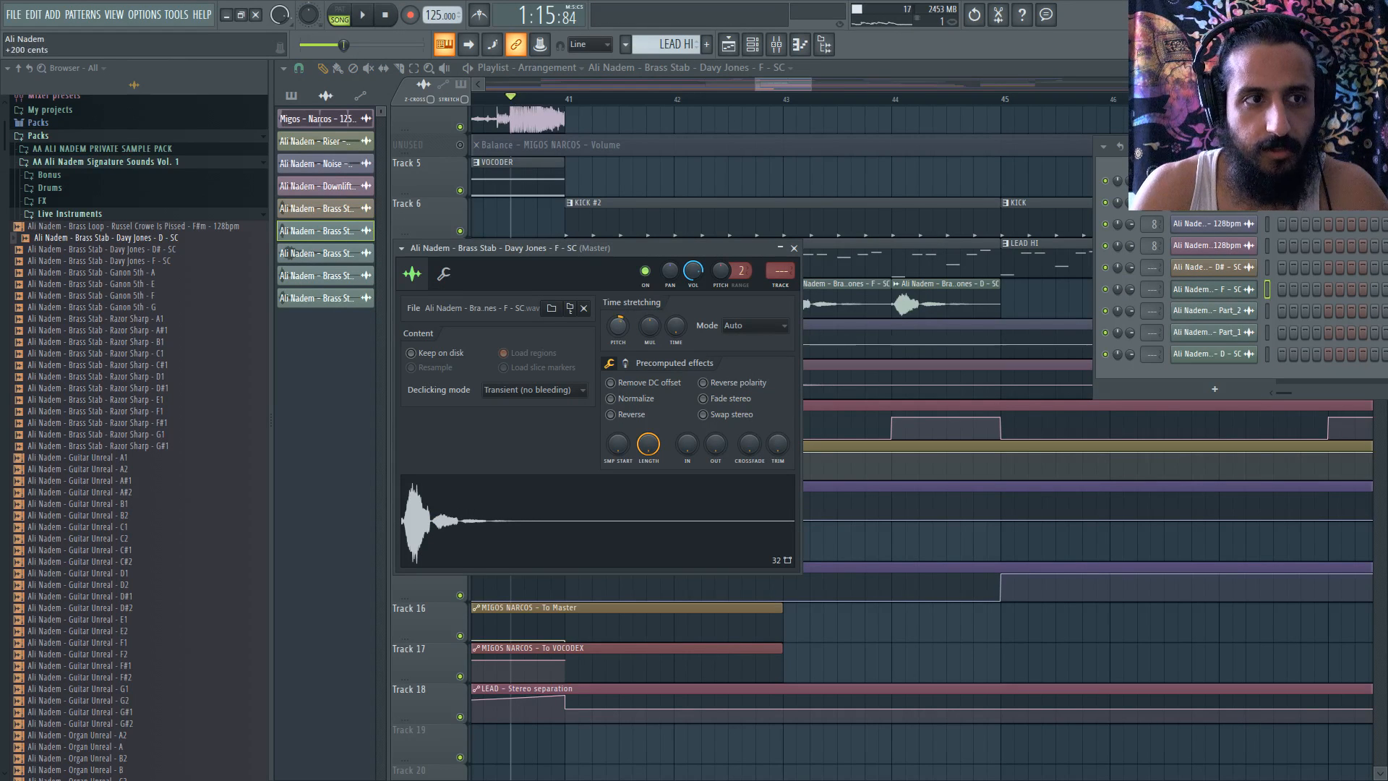
double_click(848, 309)
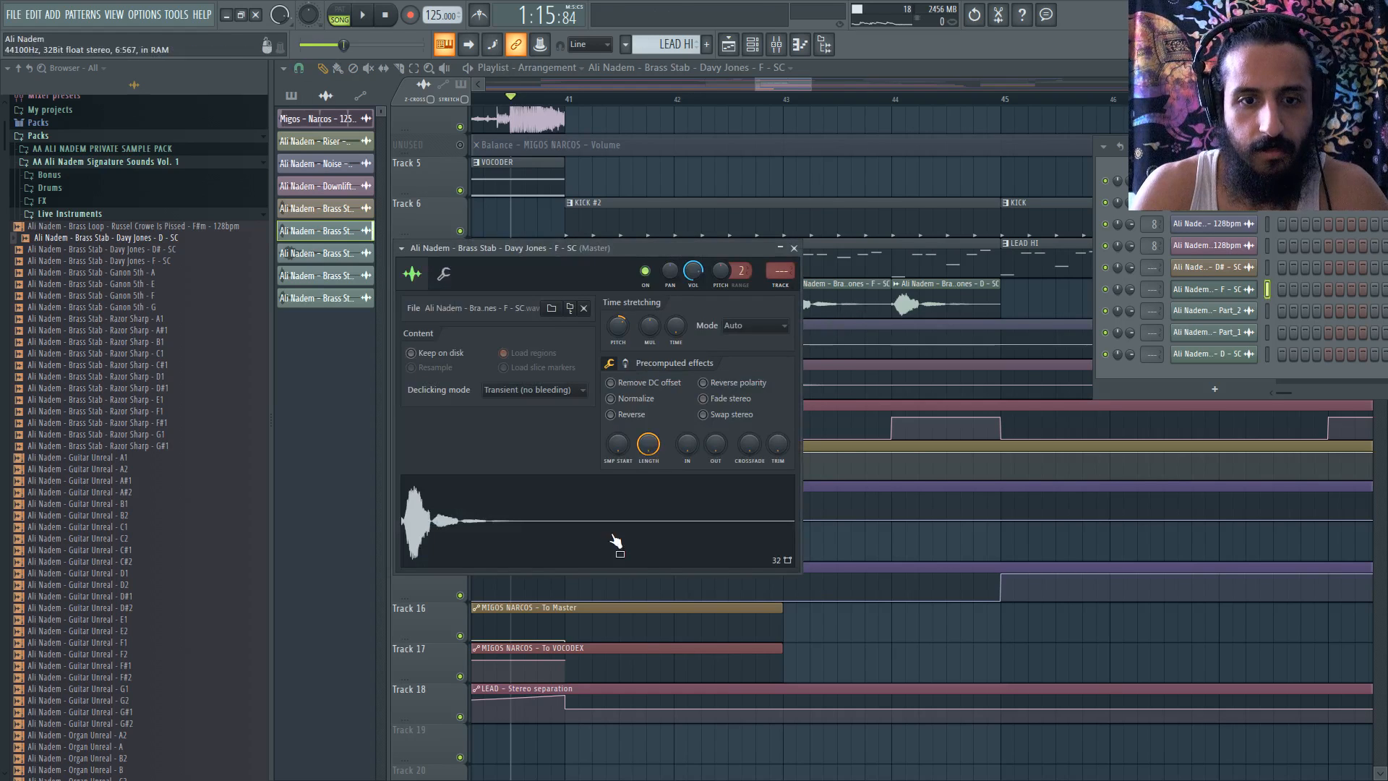
left_click(613, 538)
left_click(849, 304)
- Set the pitch of the unique F stab at bar 42 to +100 cents, then audition it and the D stab
double_click(748, 305)
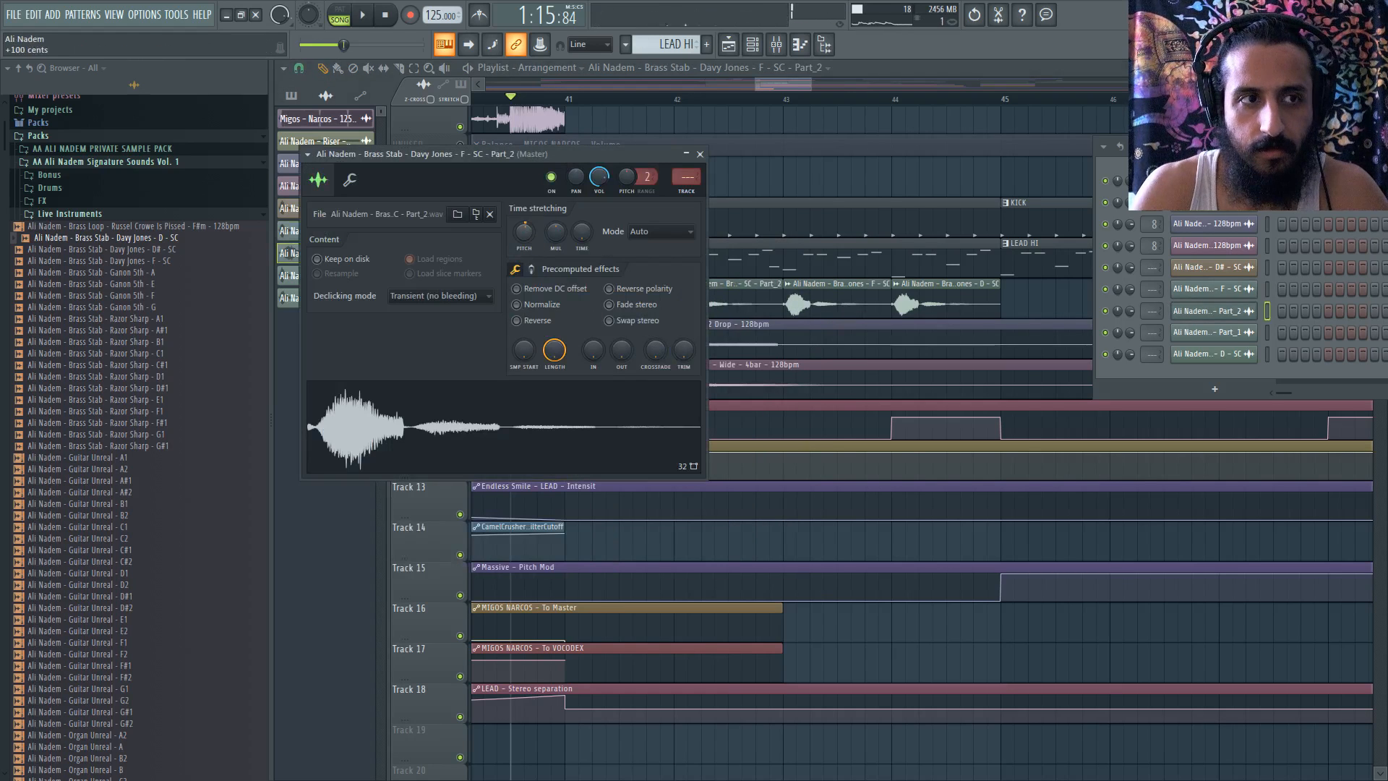
left_click(556, 419)
double_click(954, 309)
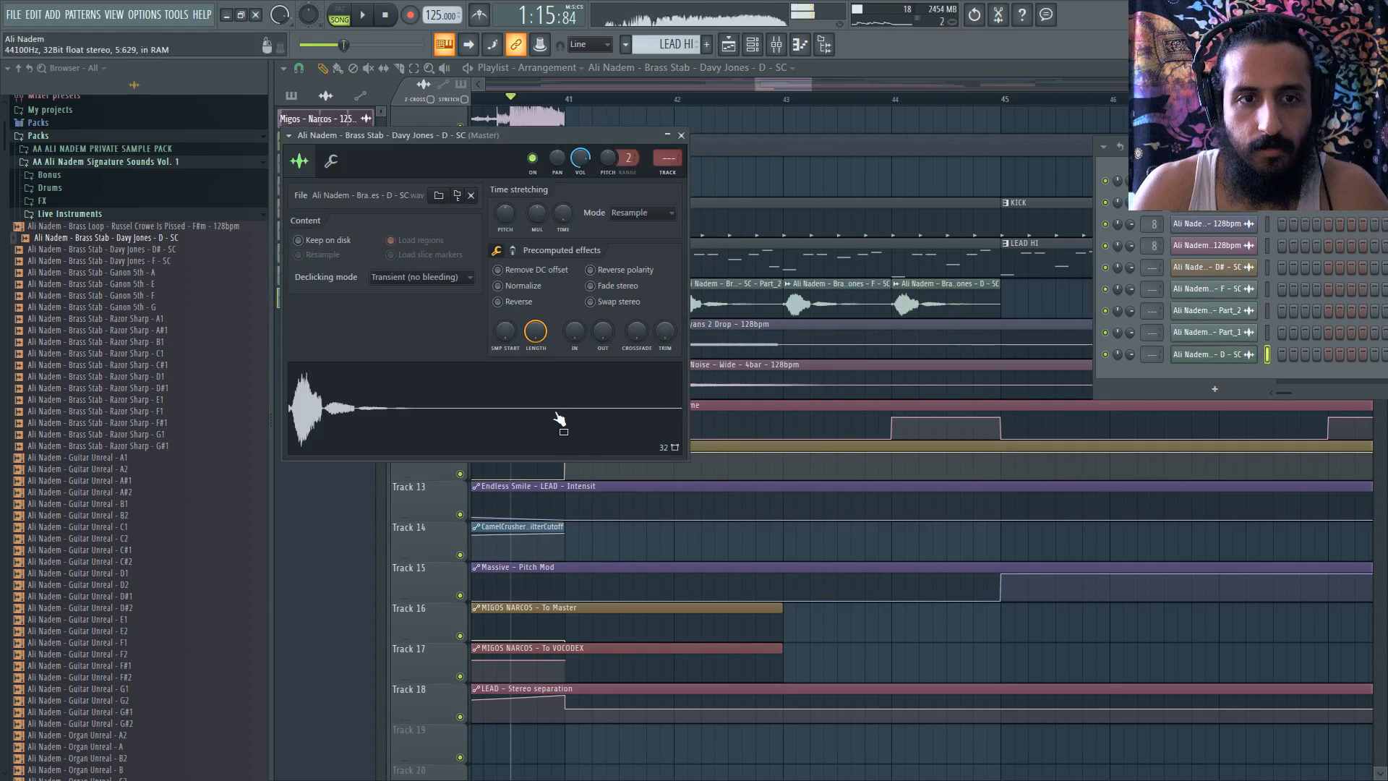
key("Escape")
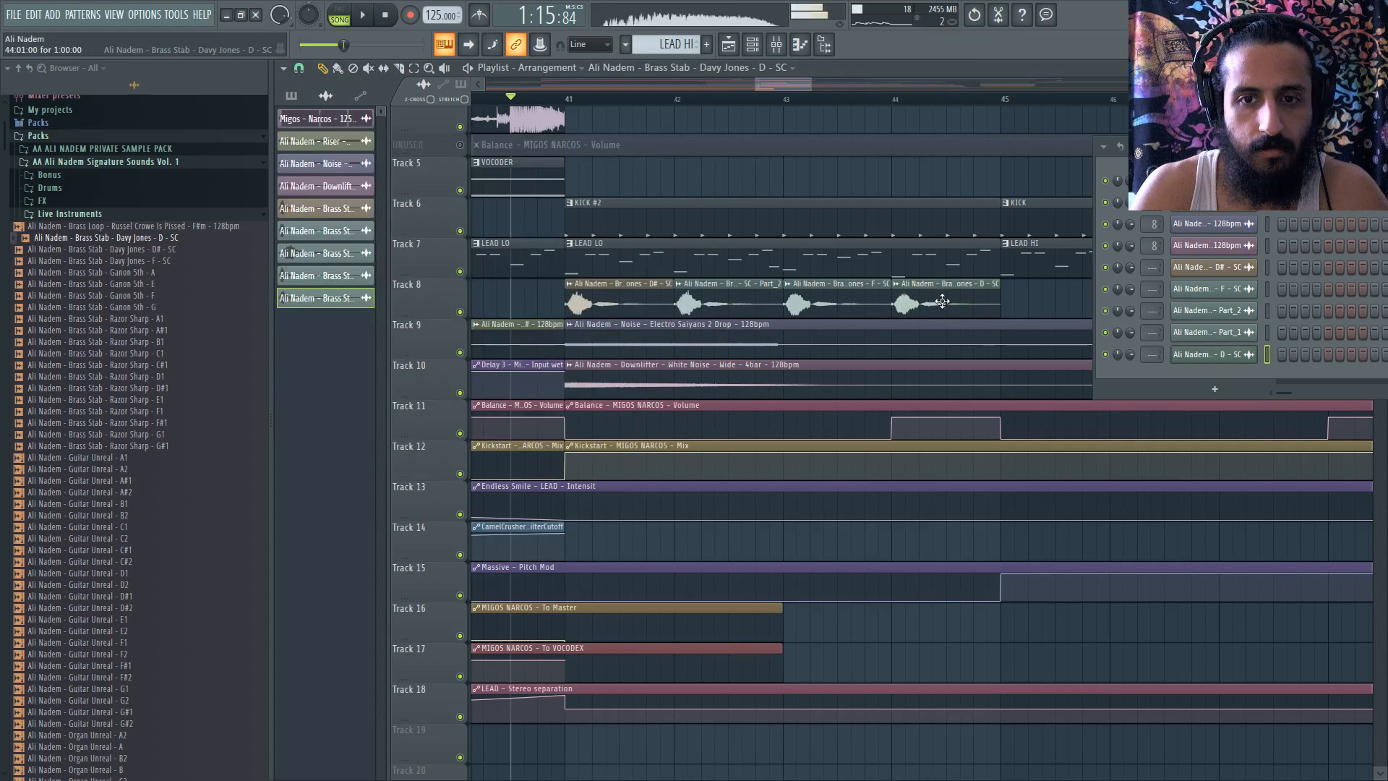
- Route the five brass stab channels to mixer track 9 and lower that track's volume to 79% (-5.0 dB)
double_click(611, 288)
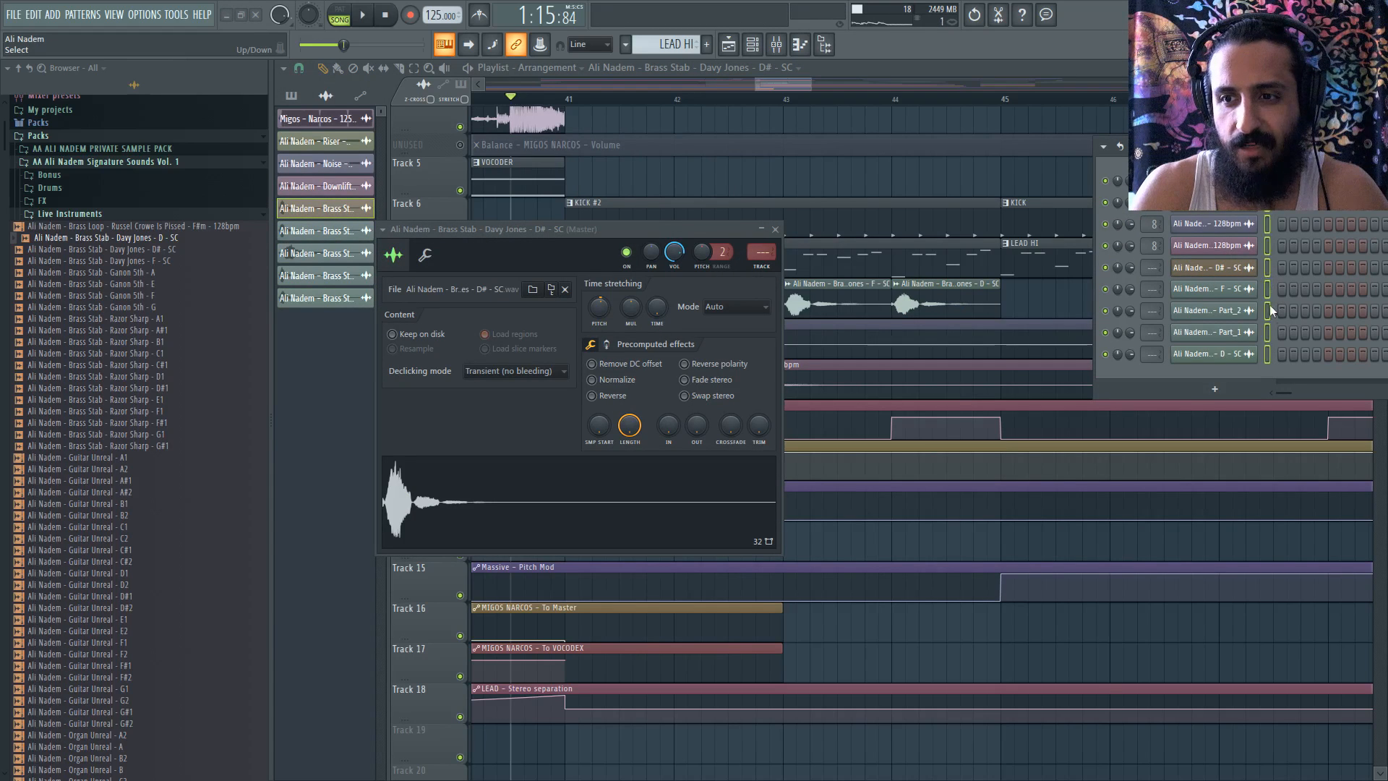
left_click(1267, 310)
left_click(1267, 267, "ctrl")
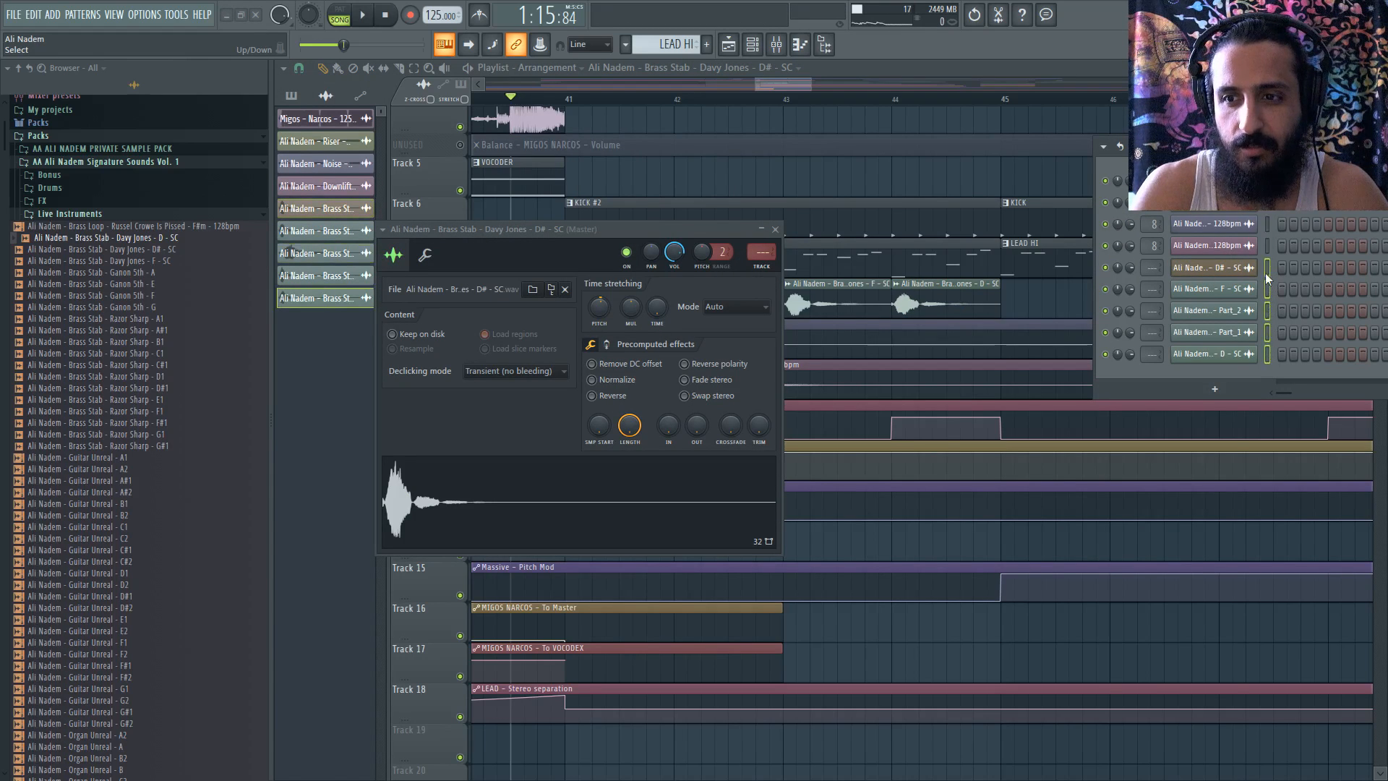
key("ctrl+l")
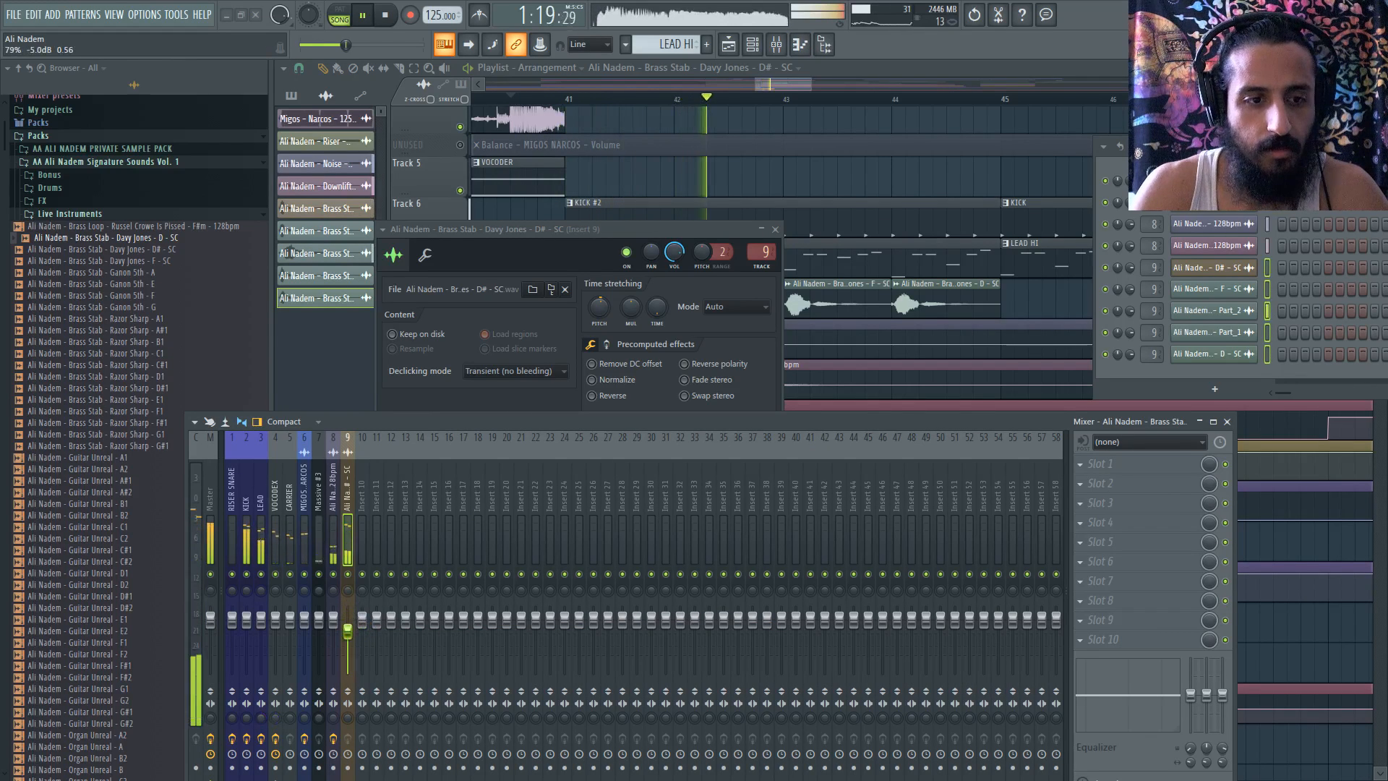
left_click(775, 229)
- Select the four brass stabs in bars 41 to 44 on Track 8 and duplicate them at bar 45
scroll(763, 119, "down", 3)
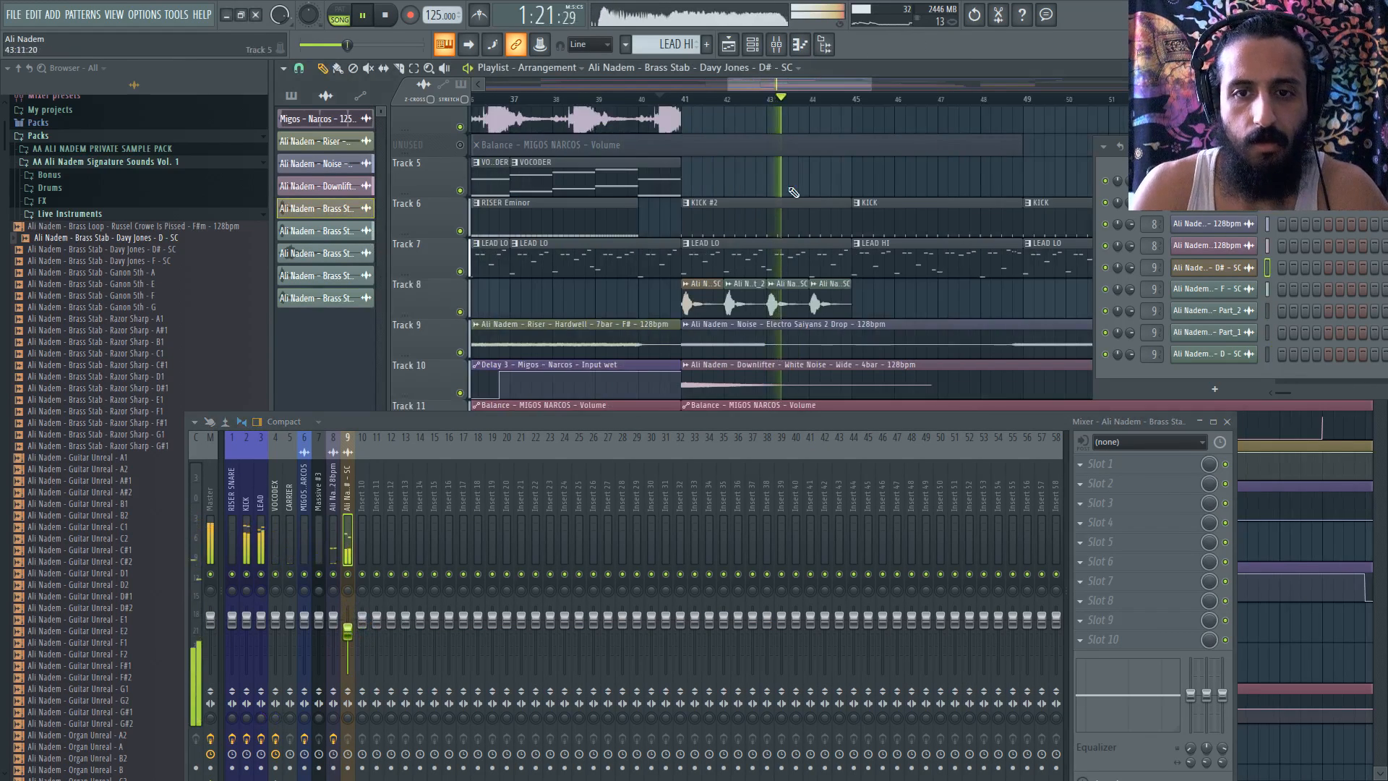
scroll(793, 193, "up", 1)
left_click(414, 69)
left_click_drag(588, 311, 876, 304)
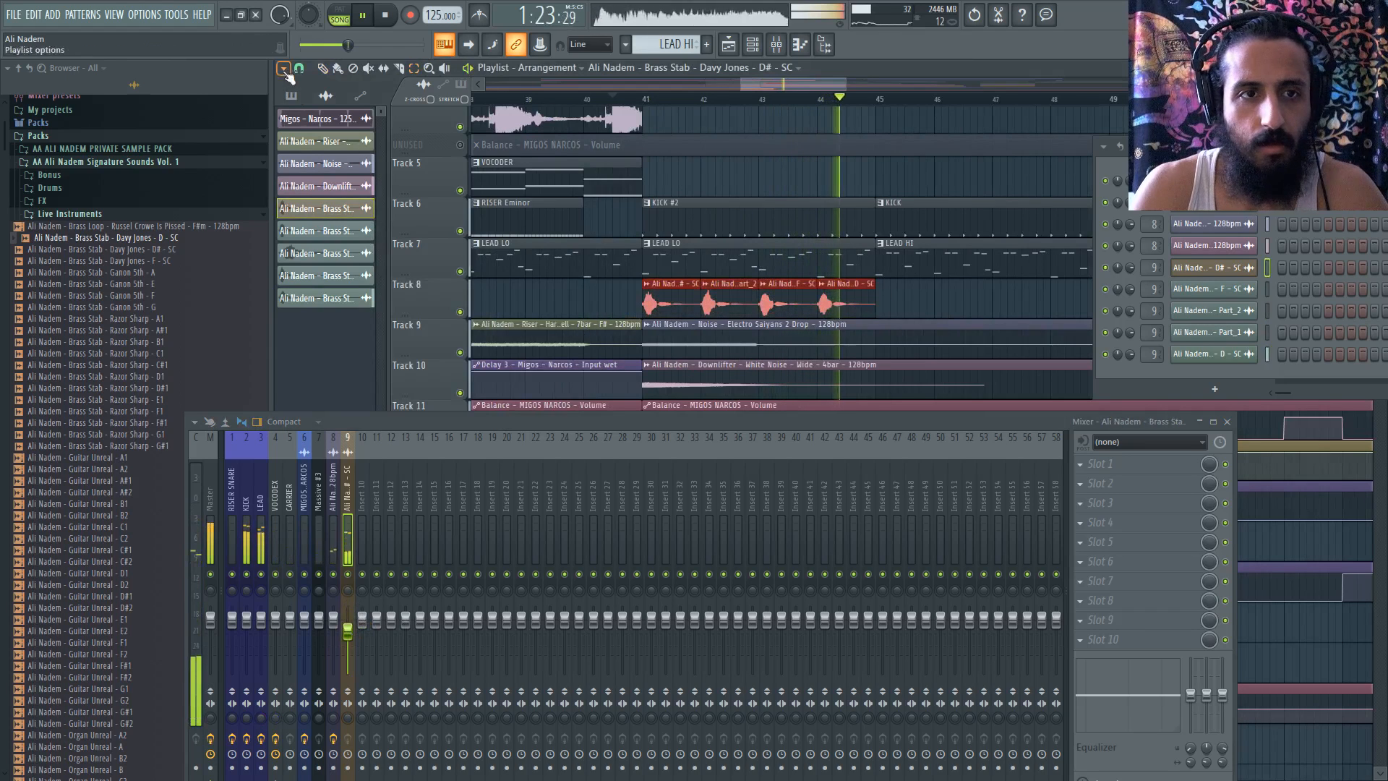
key("ctrl+b")
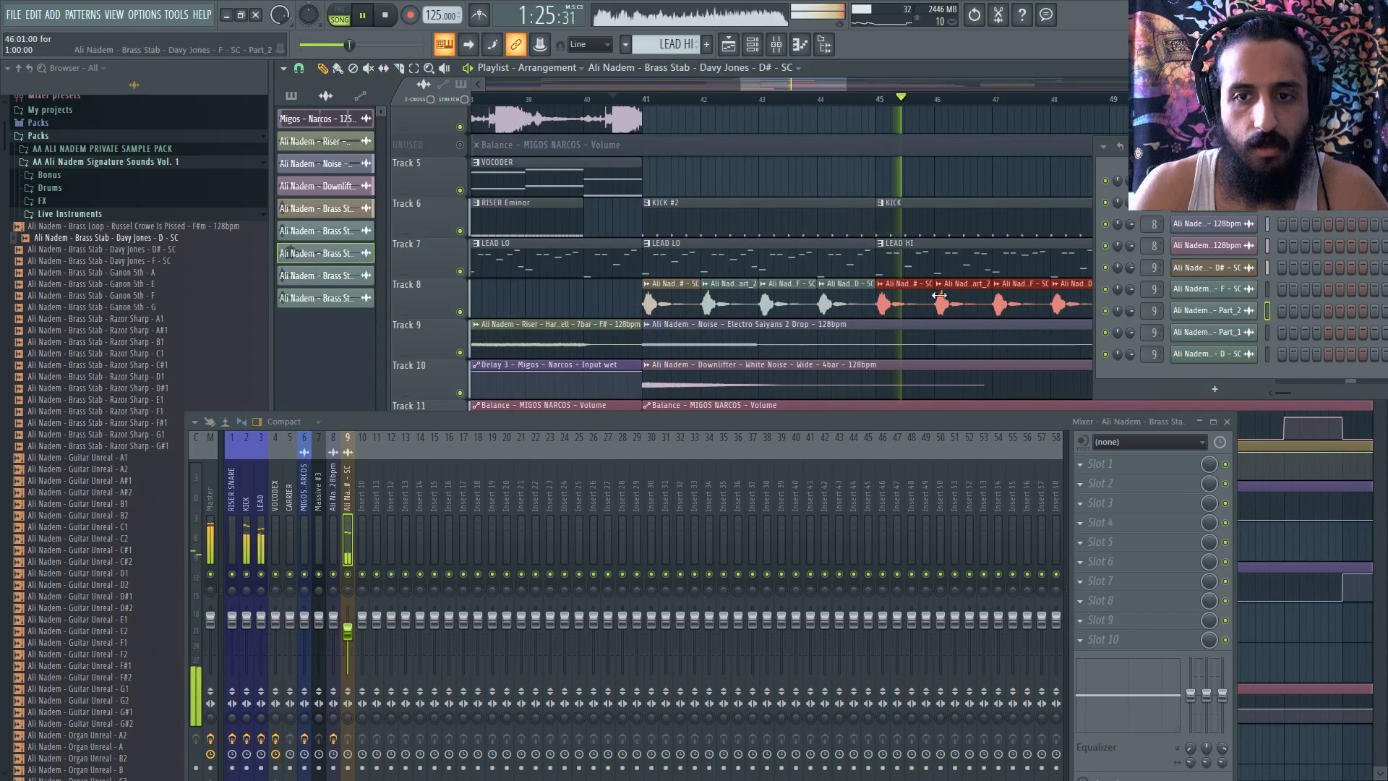
- Hide the channel rack and copy the four selected brass stabs from bar 45 to bar 49
scroll(938, 304, "down", 3)
scroll(938, 304, "down", 1)
scroll(1026, 296, "up", 1)
left_click(753, 45)
scroll(1062, 289, "up", 3)
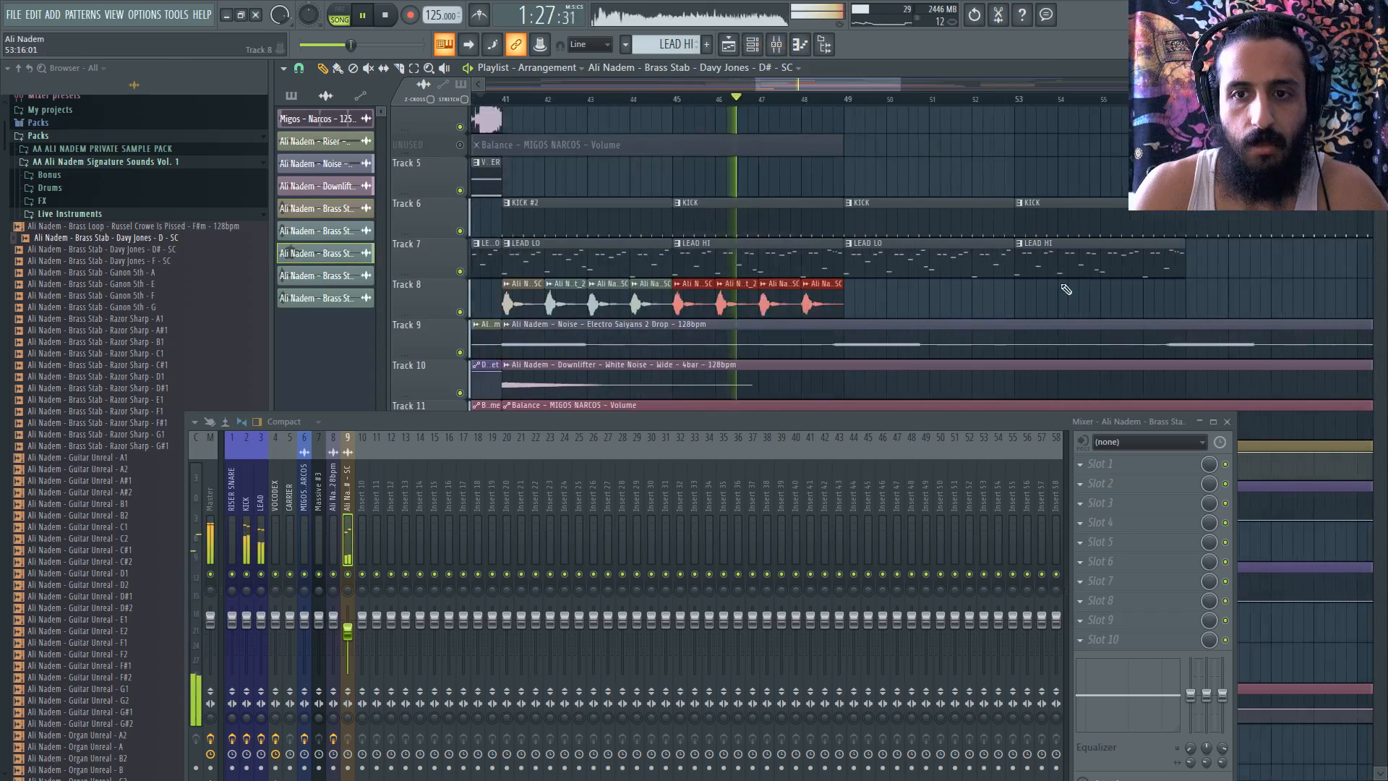
left_click_drag(705, 303, 939, 297)
scroll(790, 295, "up", 3)
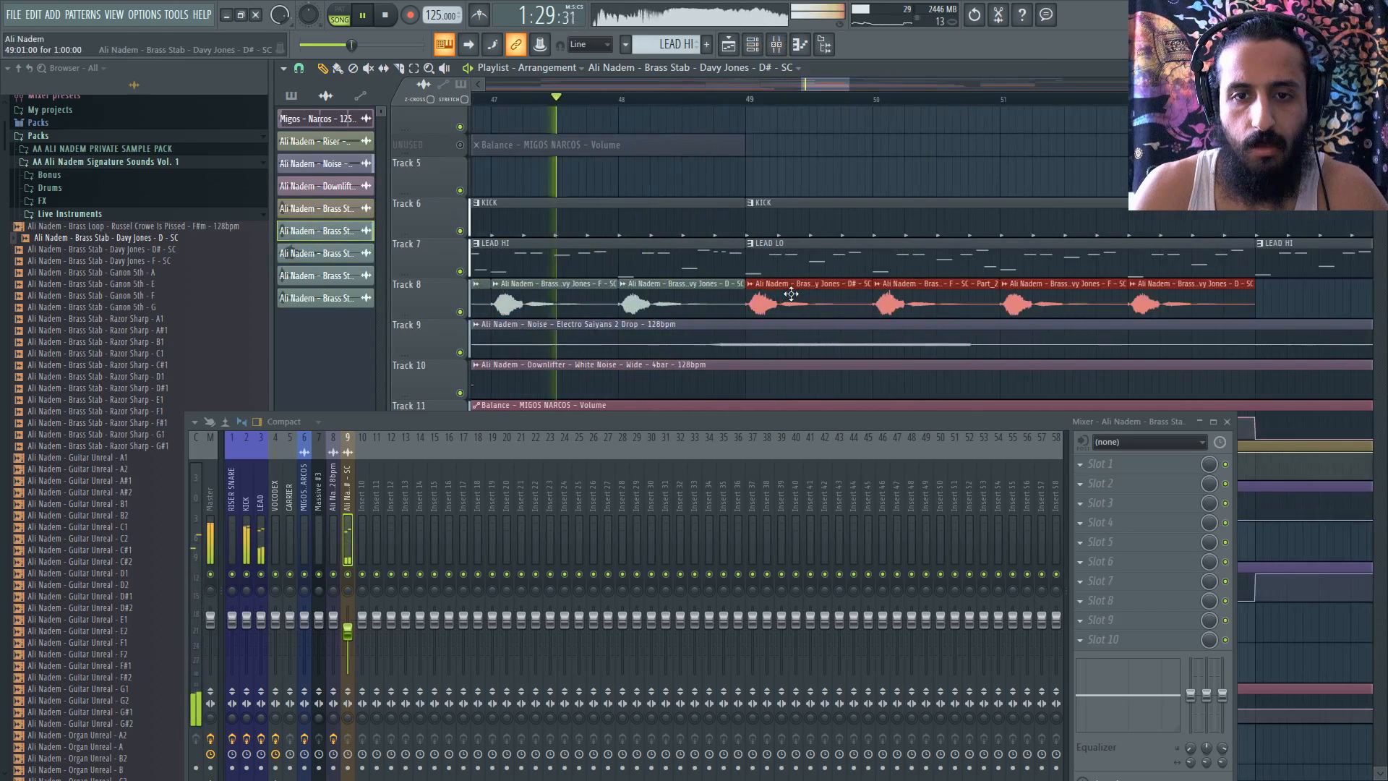
- Copy the four-stab brass group from bar 49 to bar 53, aligned with the LEAD HI pattern
scroll(784, 294, "down", 4)
scroll(784, 294, "up", 2)
scroll(853, 272, "down", 2)
scroll(855, 265, "up", 3)
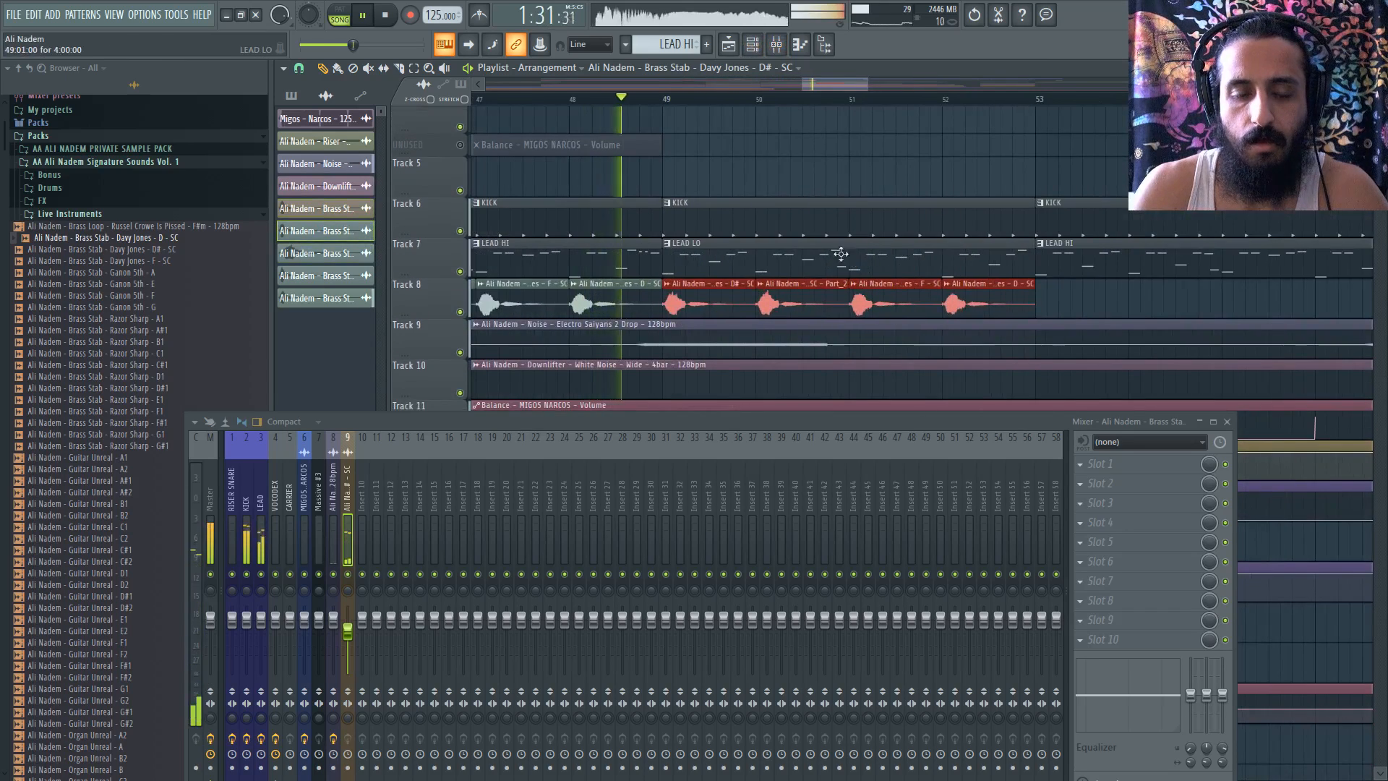
scroll(803, 244, "down", 4)
scroll(901, 251, "up", 3)
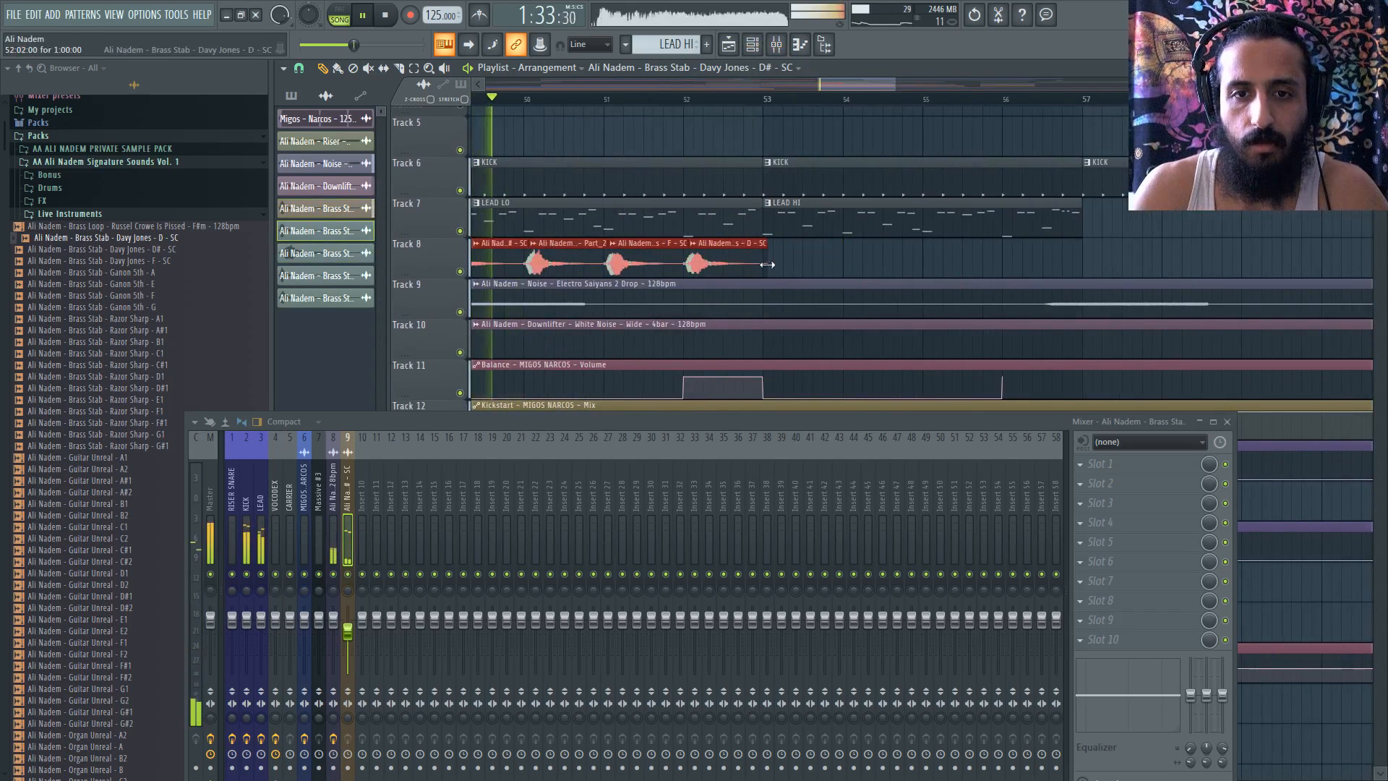
left_click_drag(723, 251, 1043, 250)
scroll(810, 259, "up", 3)
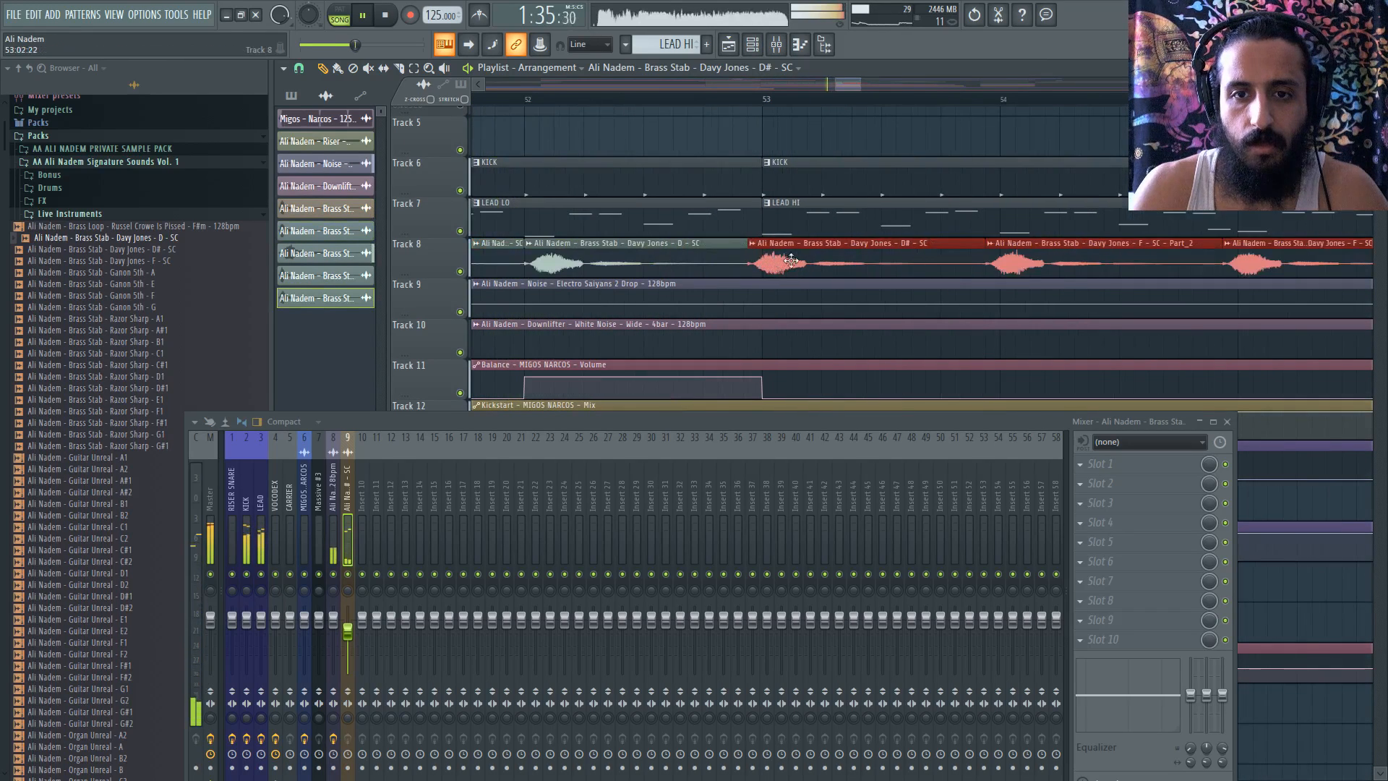
scroll(766, 249, "down", 4)
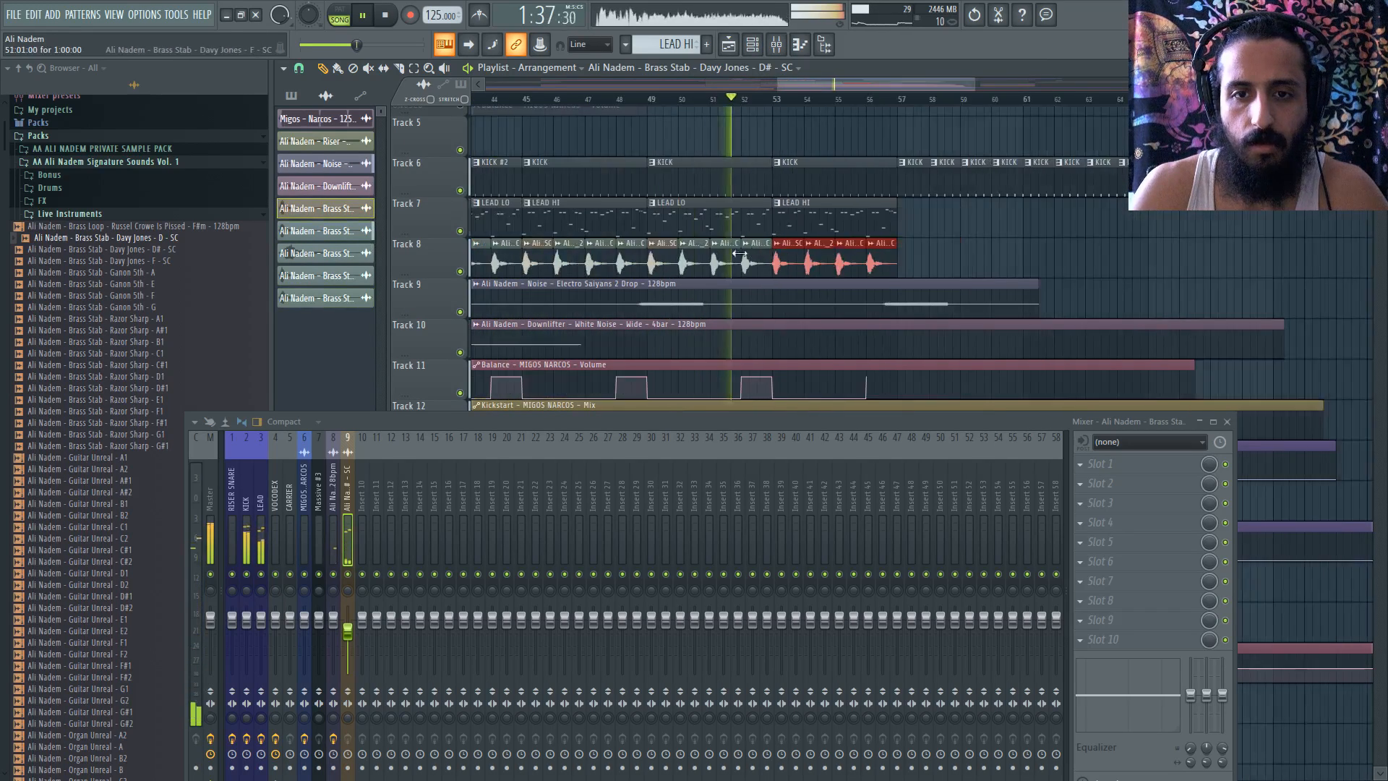
- Duplicate the selected brass stab group from bar 53 to bar 57 on Track 8
scroll(636, 144, "down", 2)
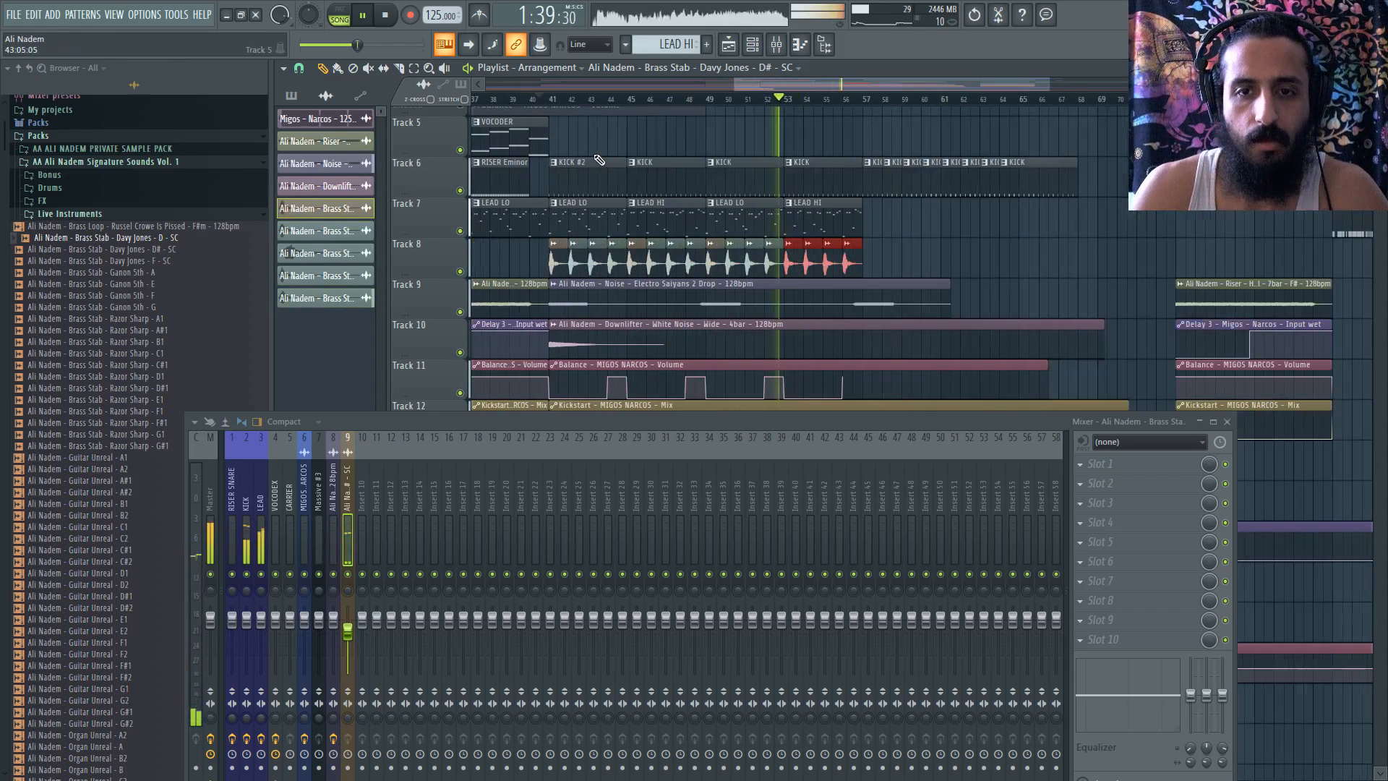
scroll(896, 241, "up", 3)
scroll(880, 248, "down", 2)
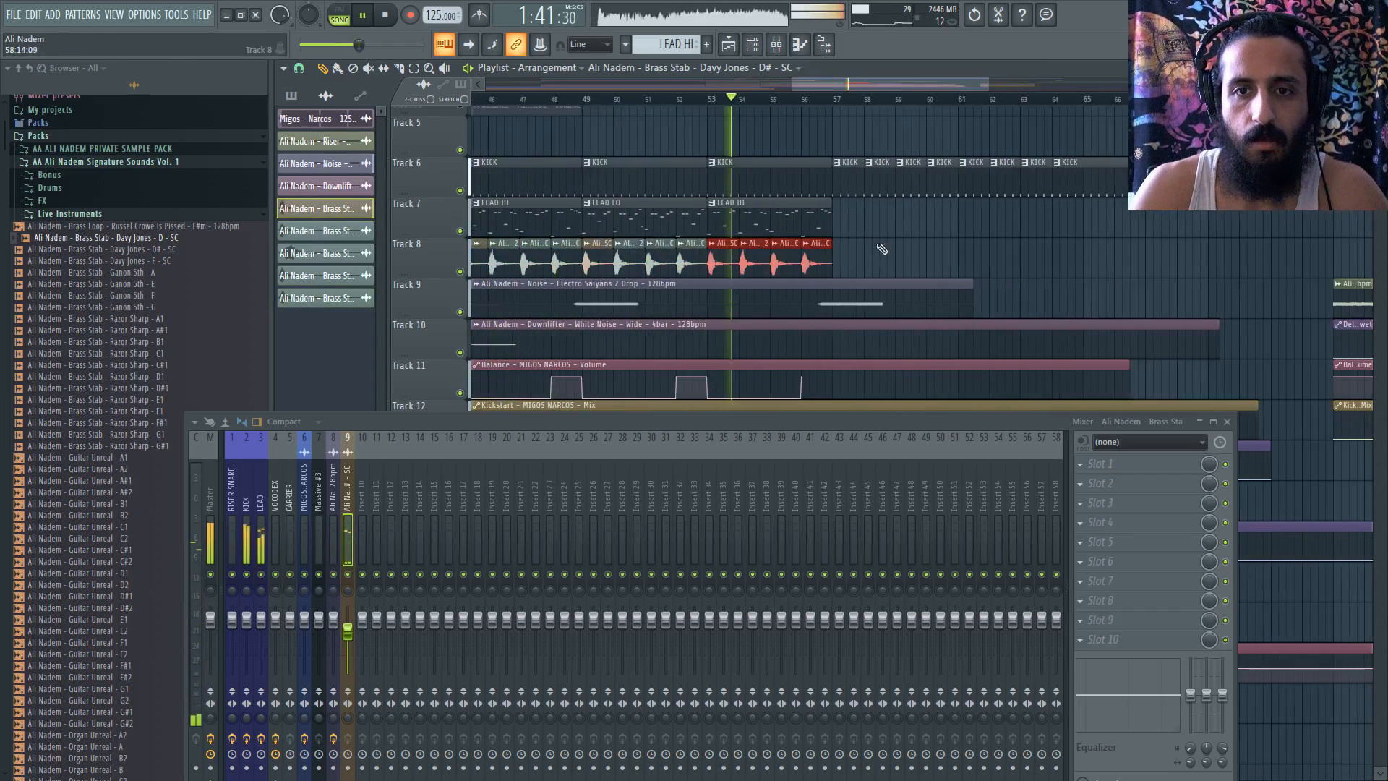
key("ctrl+b")
scroll(766, 254, "up", 3)
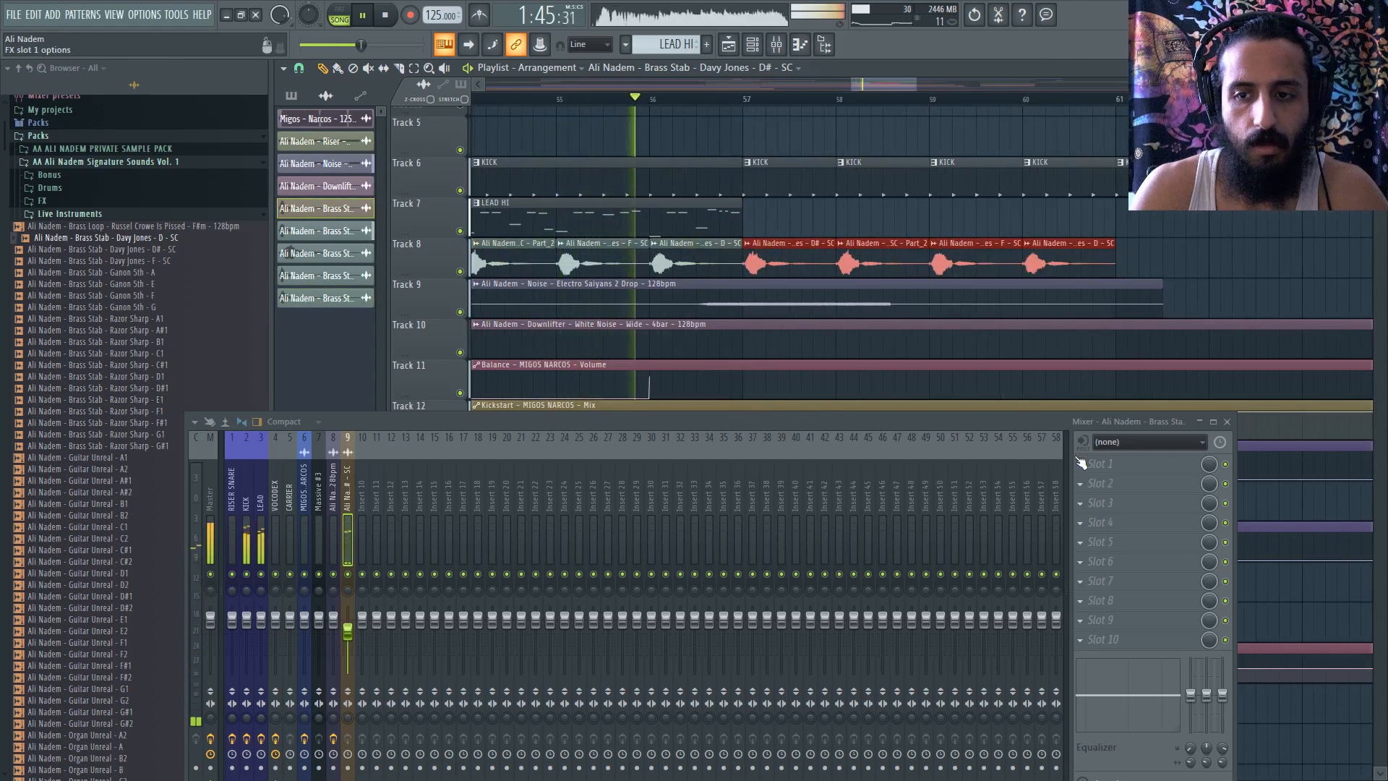
- Load Fruity parametric EQ 2 into the first effect slot of the brass stab mixer track
left_click(1099, 463)
left_click(626, 539)
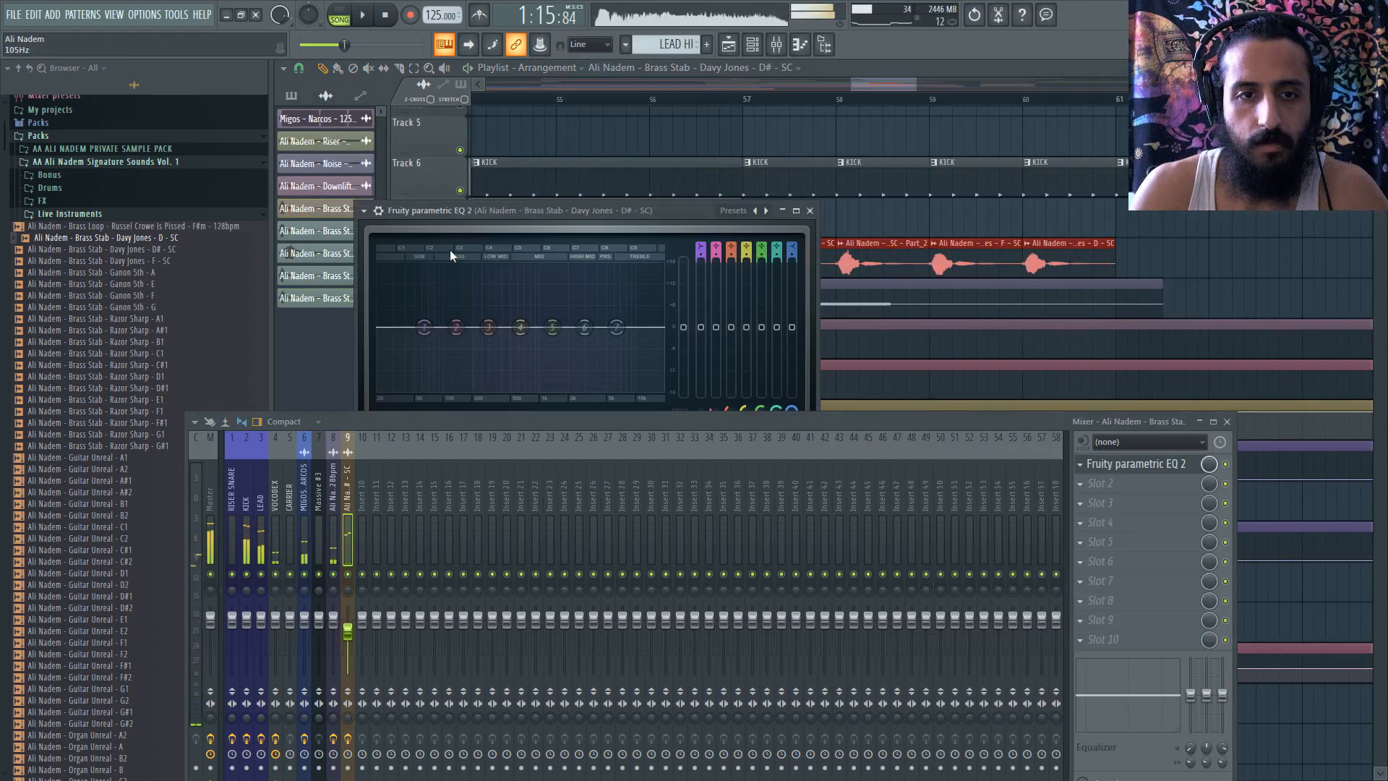
left_click(364, 210)
mouse_move(409, 266)
left_click(555, 306)
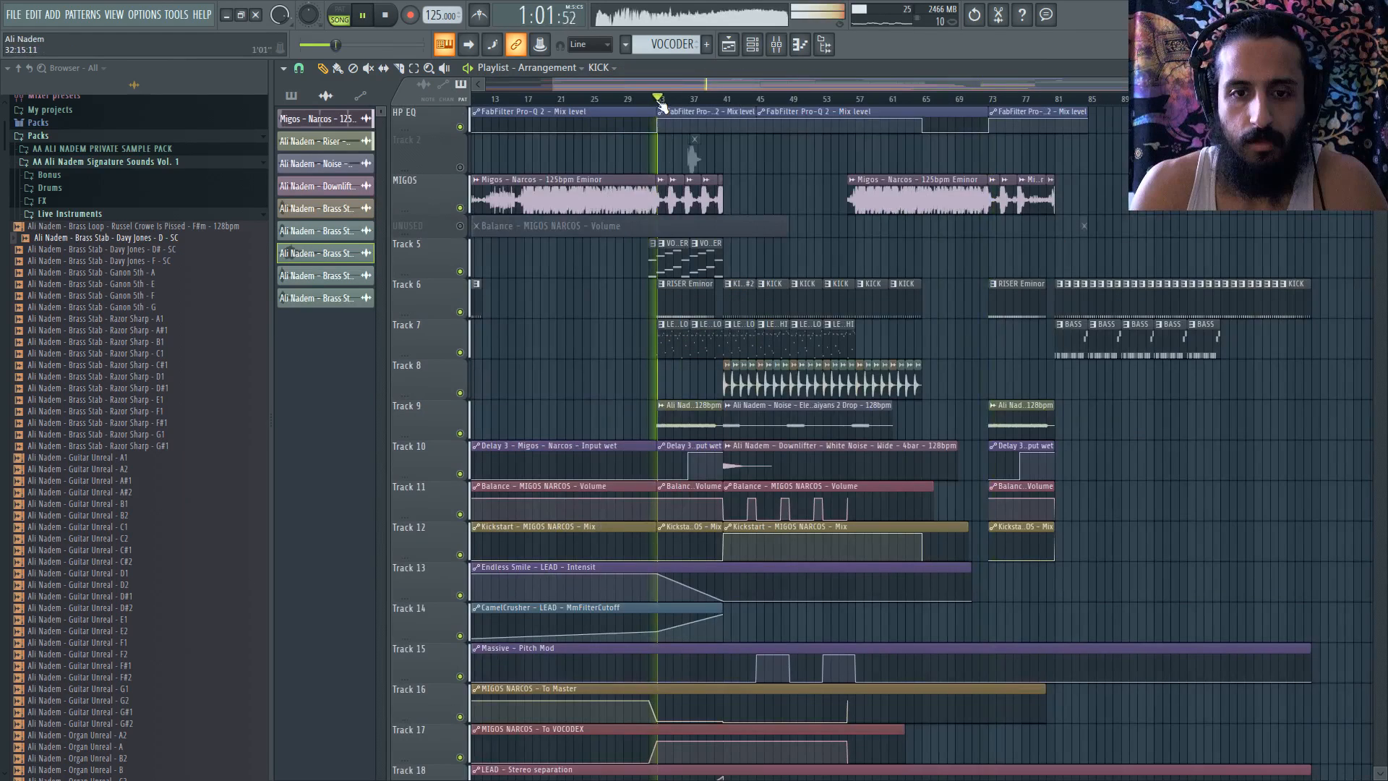
- Open the VOCODER pattern's Massive #2 notes and duplicate the four-bar progression into bars 5 to 8
scroll(678, 313, "up", 3)
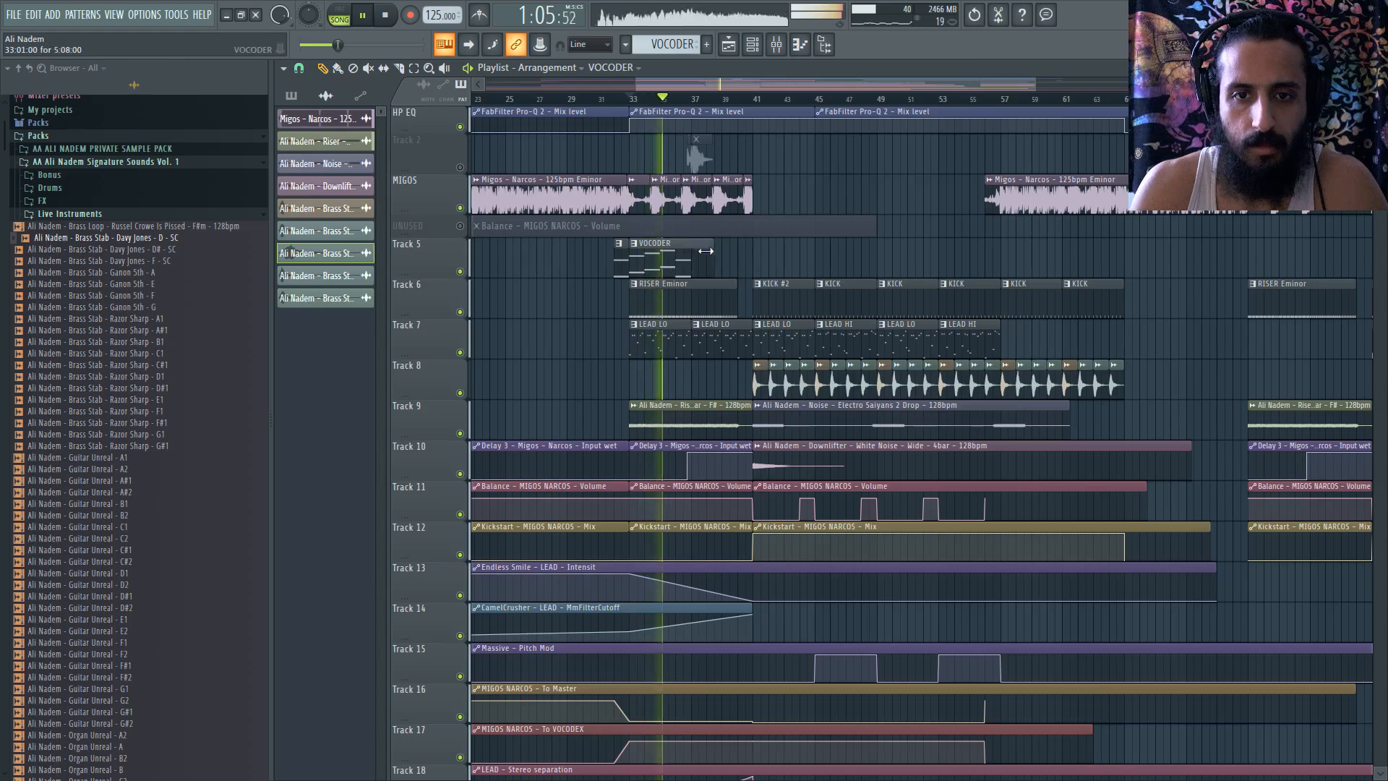
double_click(747, 258)
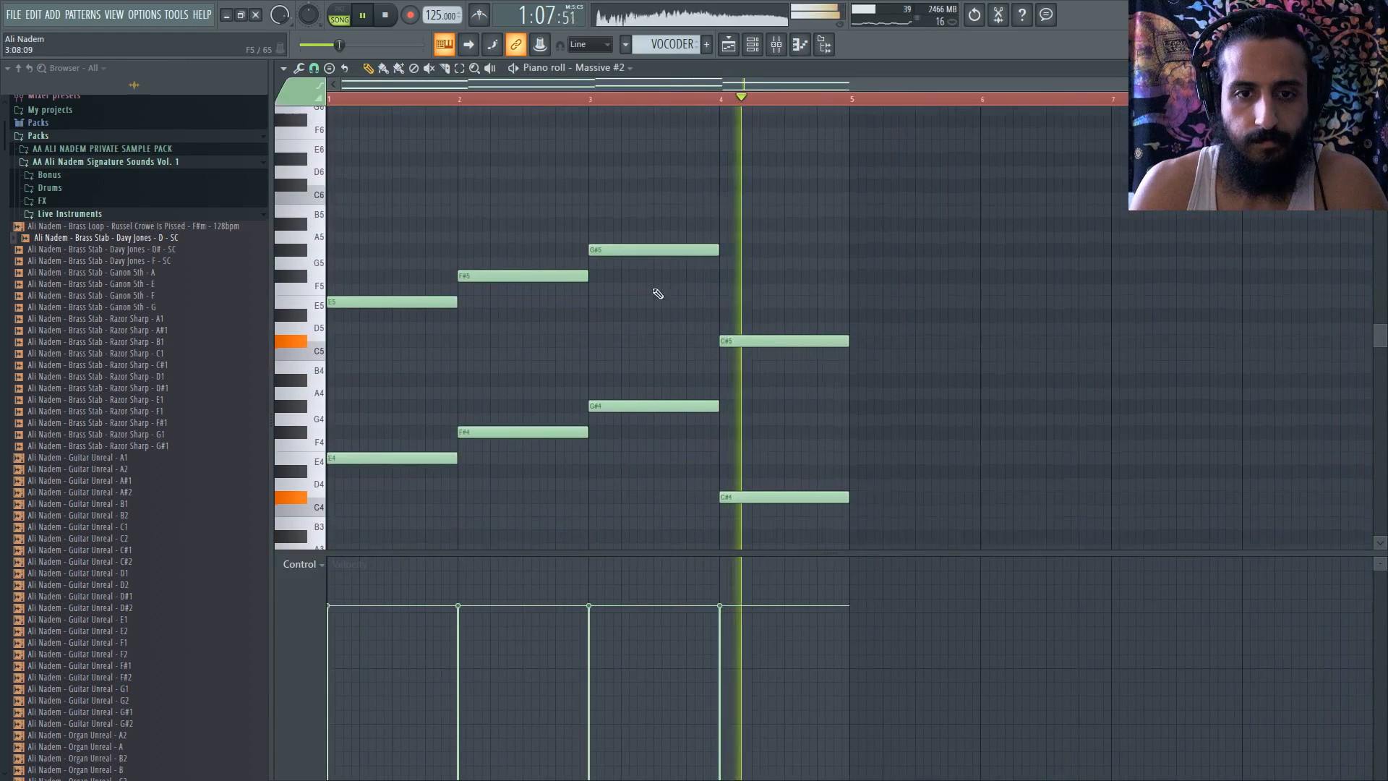
left_click_drag(410, 305, 908, 300)
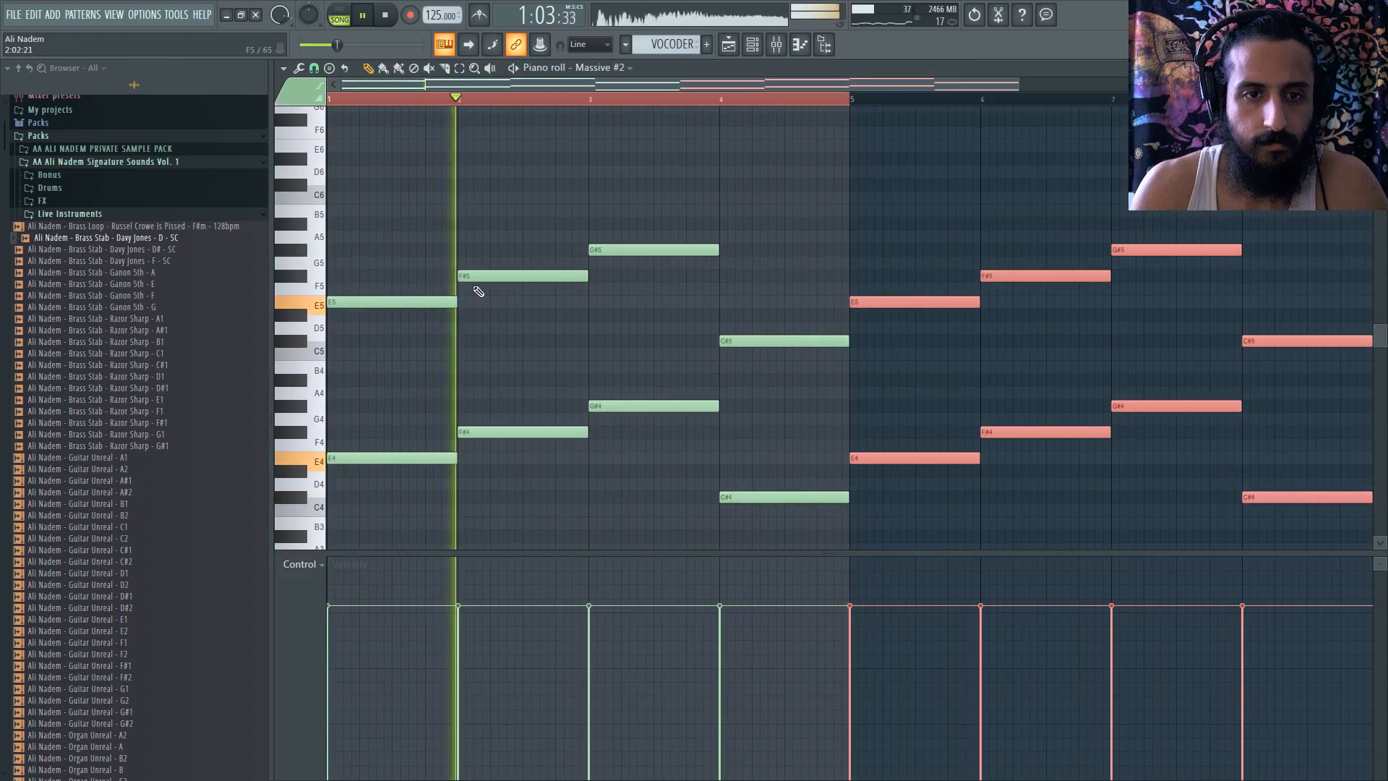
- Add a one-bar B5 note above the existing VOCODER chords in each of bars 1 to 4
left_click(532, 210)
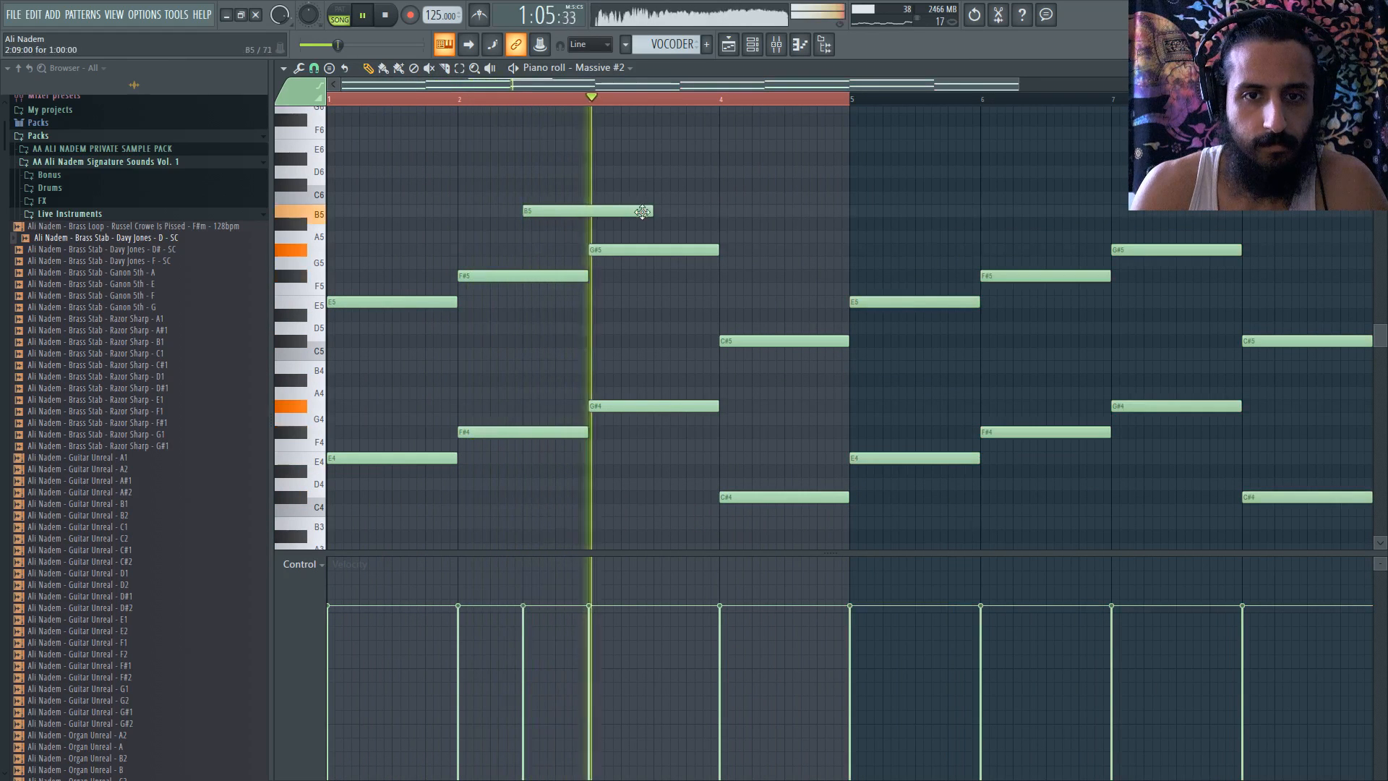
left_click_drag(636, 211, 402, 215)
key("space")
key("space")
left_click(467, 211)
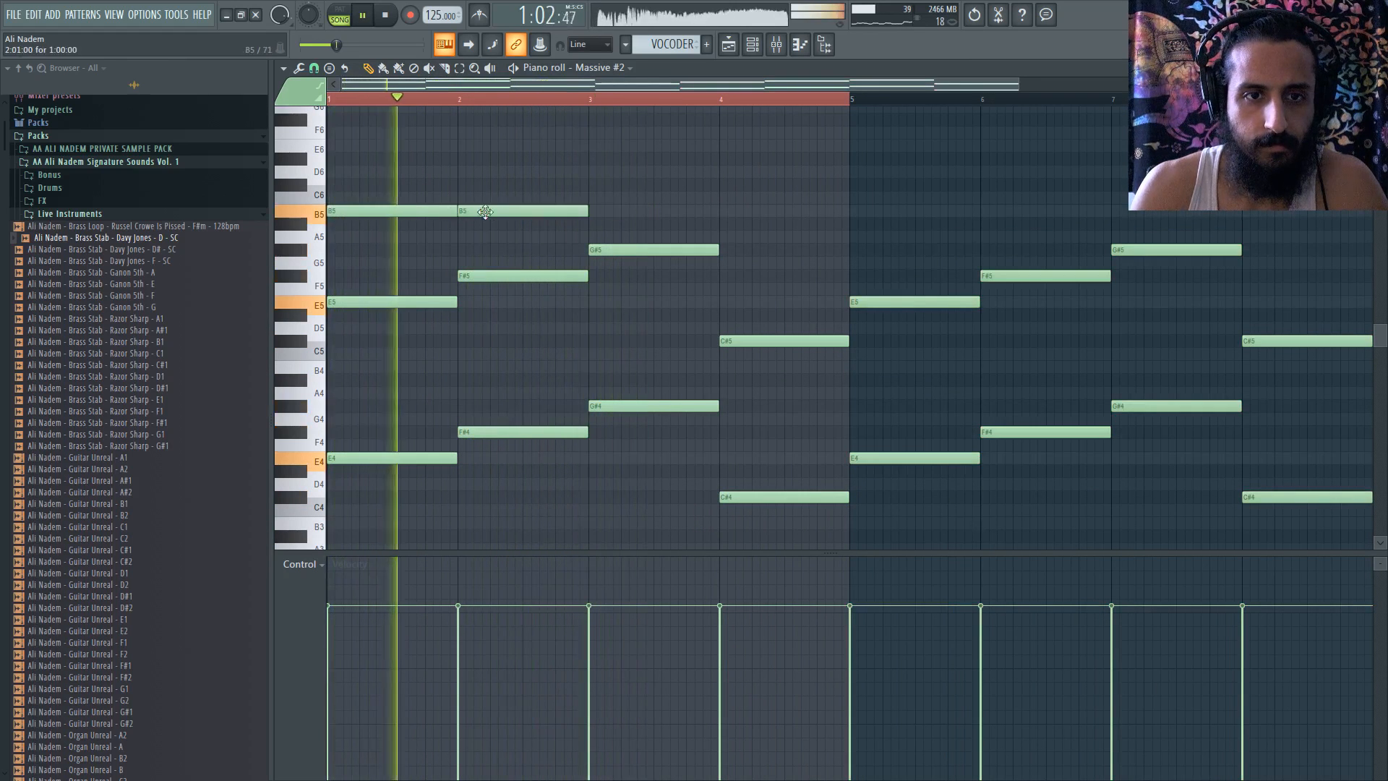
left_click(591, 211)
left_click(730, 211)
scroll(562, 237, "down", 2)
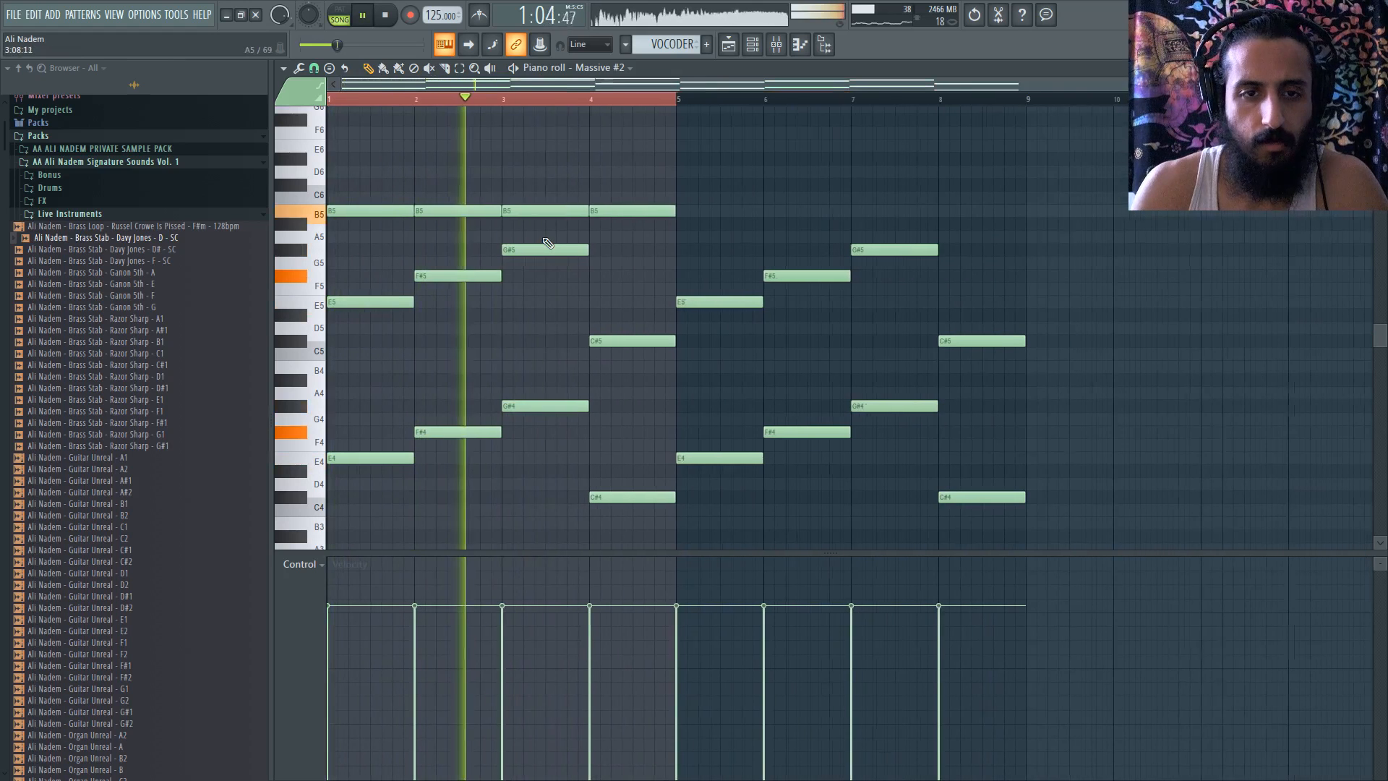
- Continue the top layer with a one-bar B5 note in each of bars 5 to 8
double_click(593, 99)
left_click_drag(692, 194, 692, 211)
scroll(777, 227, "up", 2)
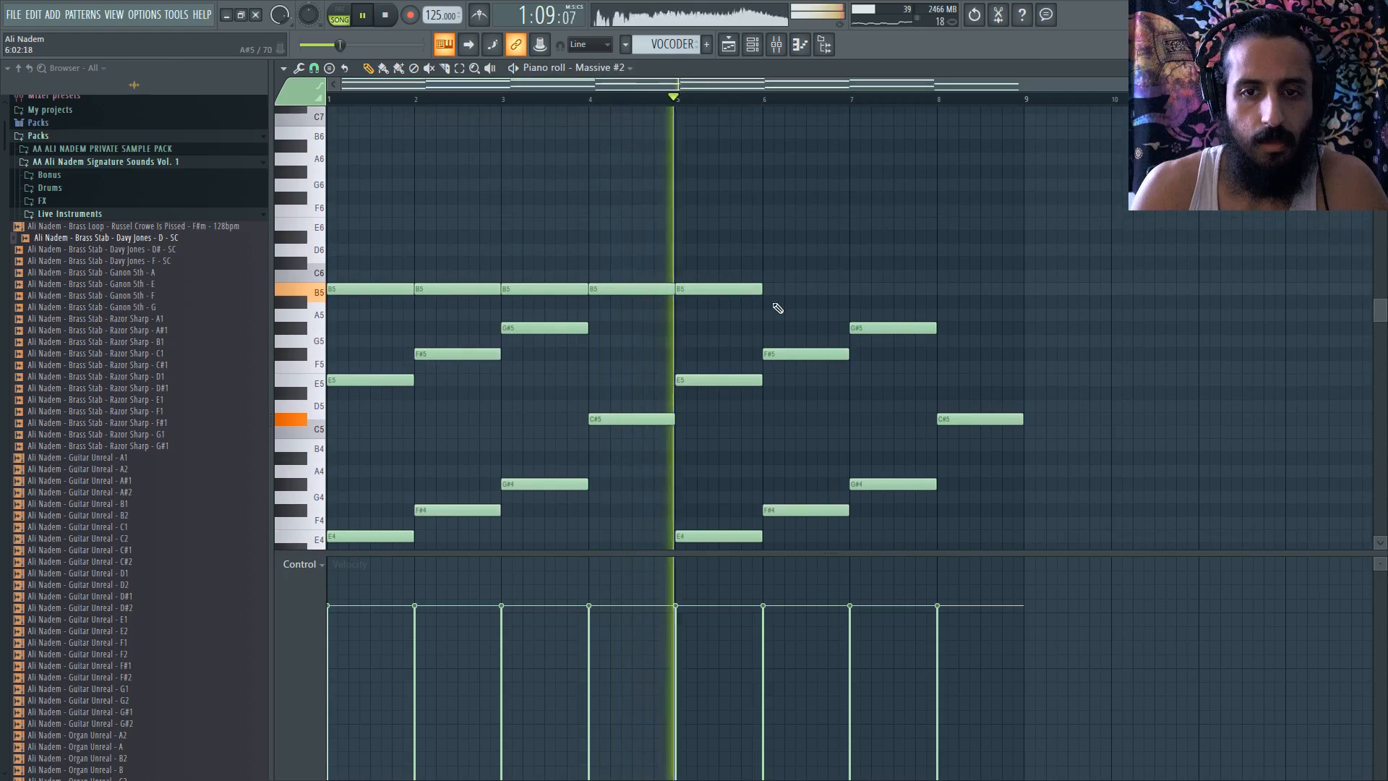
left_click(767, 288)
left_click(855, 287)
left_click(938, 287)
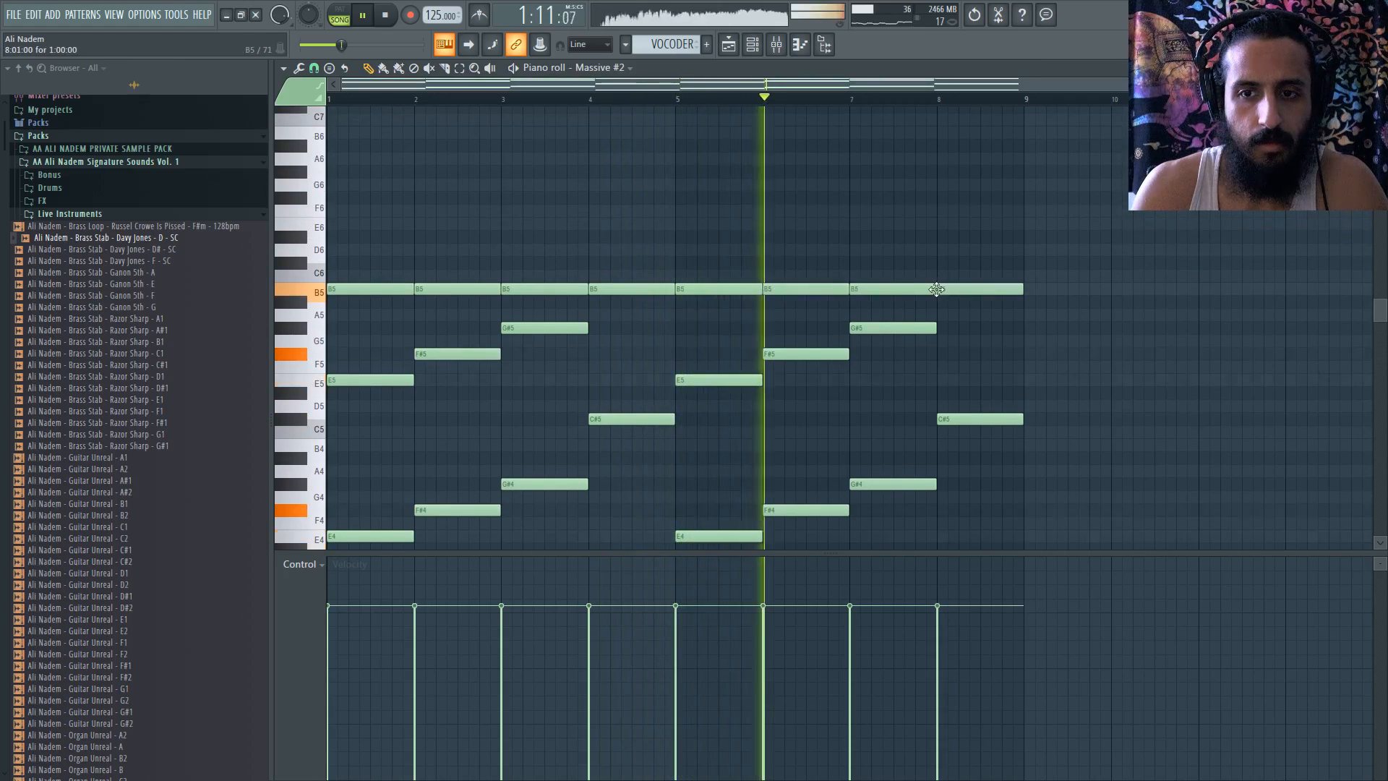
- Raise the top VOCODER notes in bars 2, 3 and 4 to C#6, D#6 and F6
left_click(799, 47)
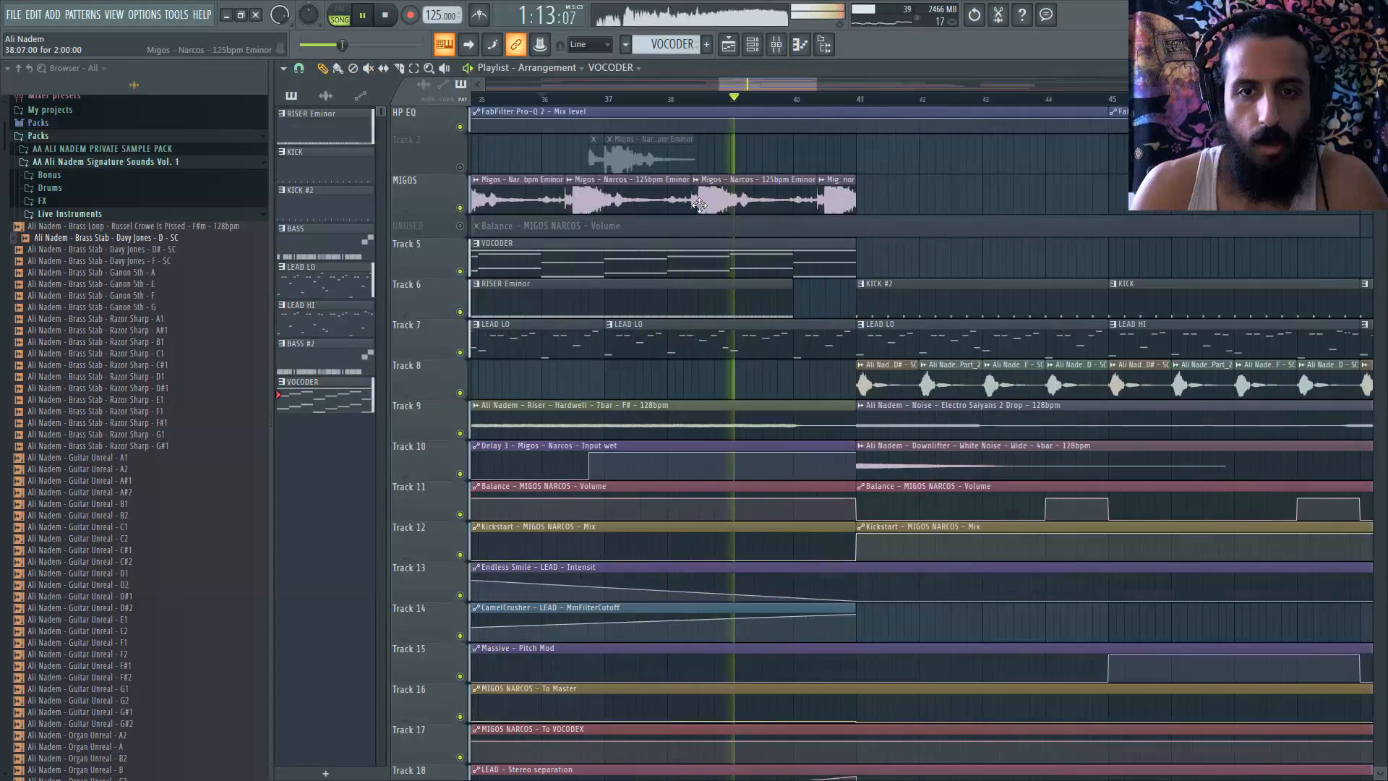
scroll(627, 173, "down", 5)
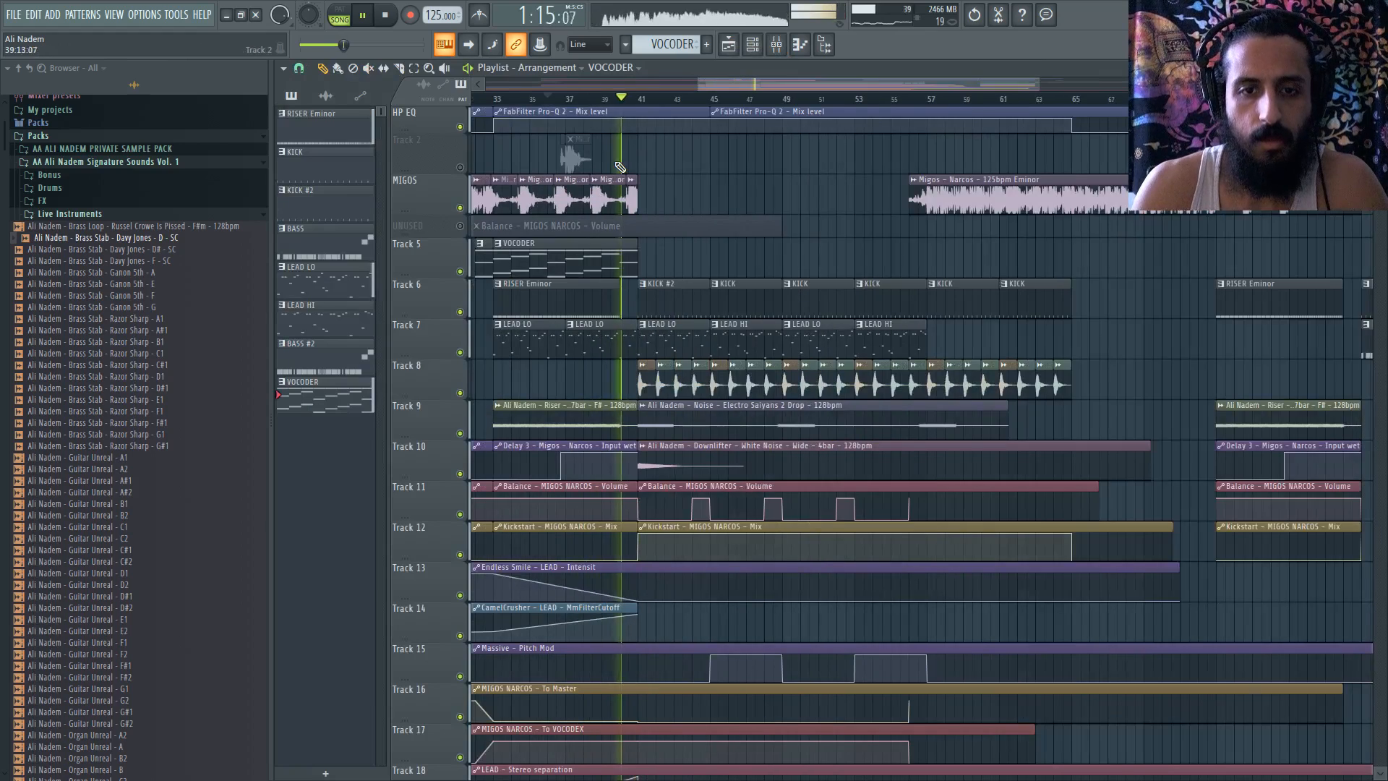
scroll(636, 193, "up", 5)
scroll(640, 199, "down", 3)
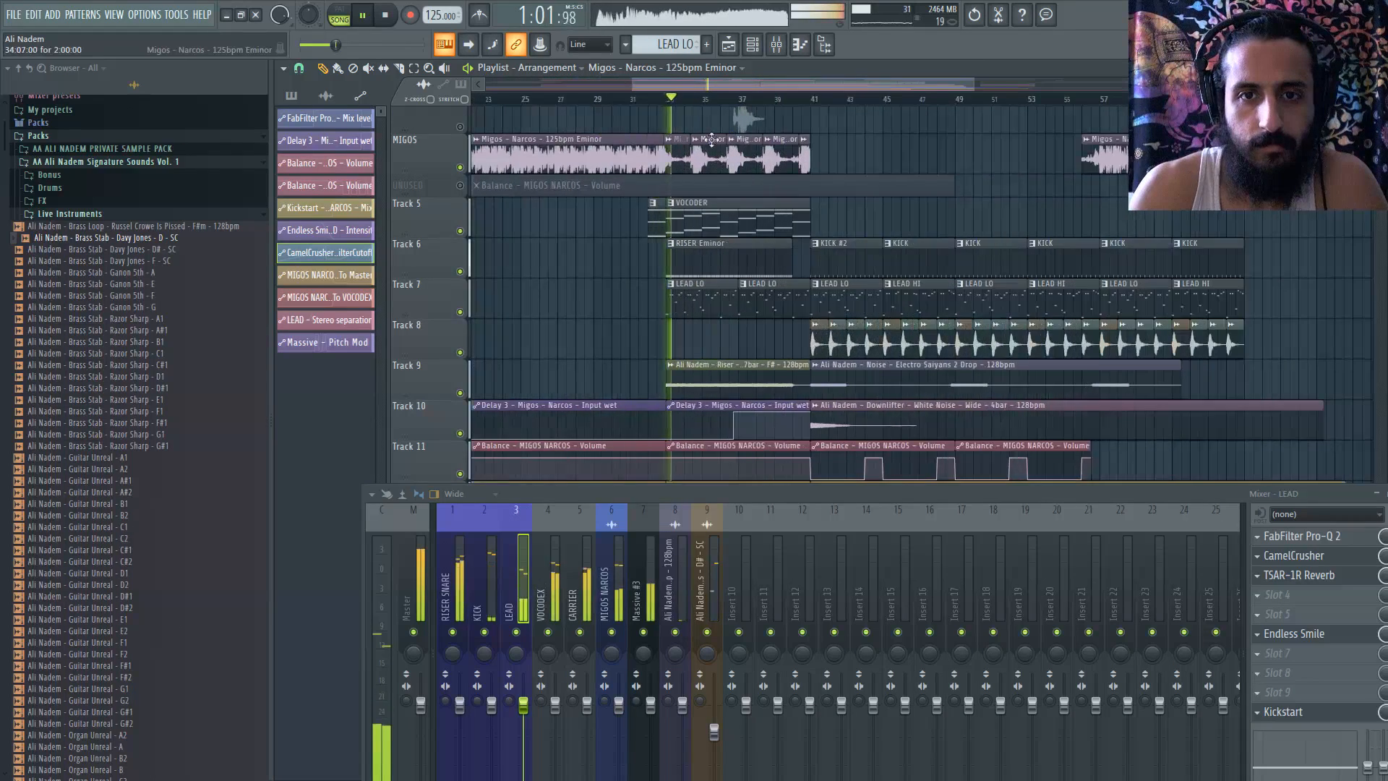
scroll(888, 203, "up", 1)
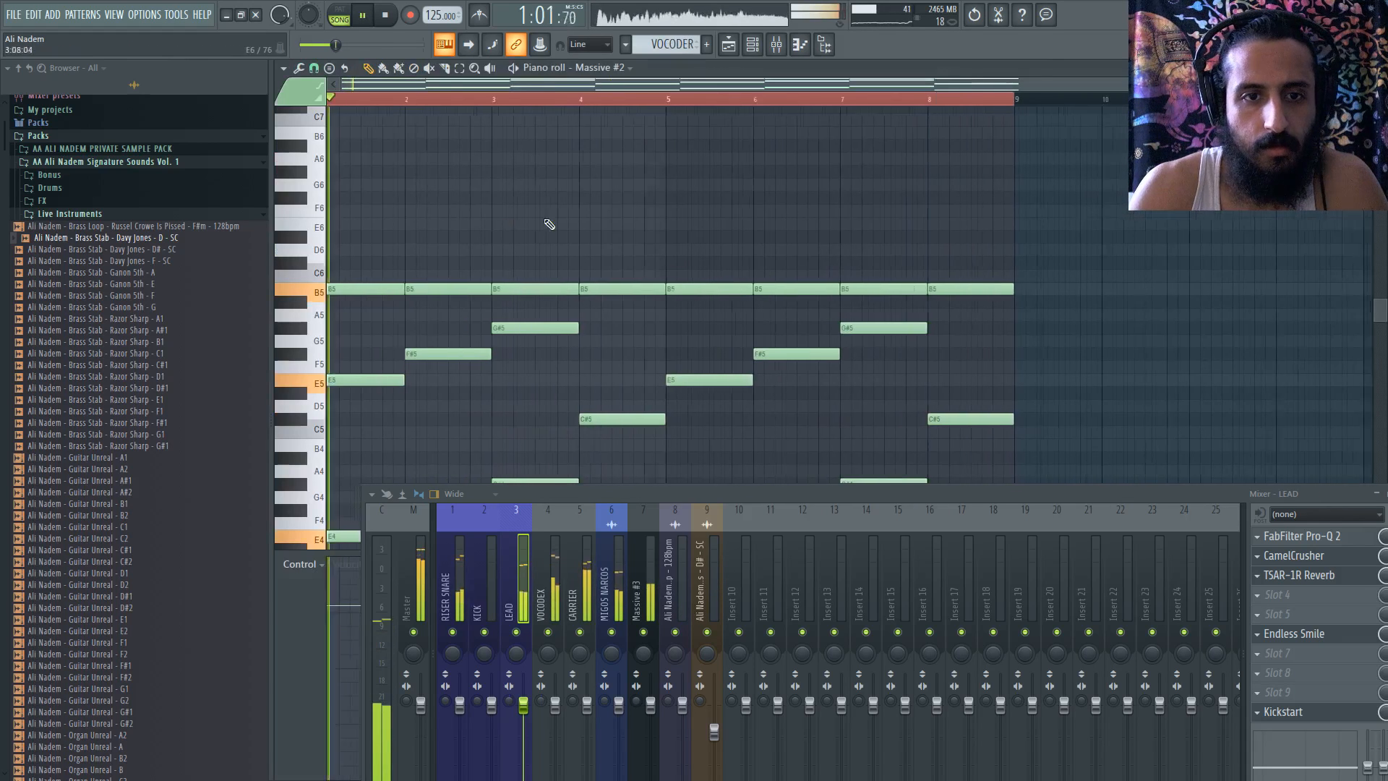
left_click_drag(442, 271, 442, 261)
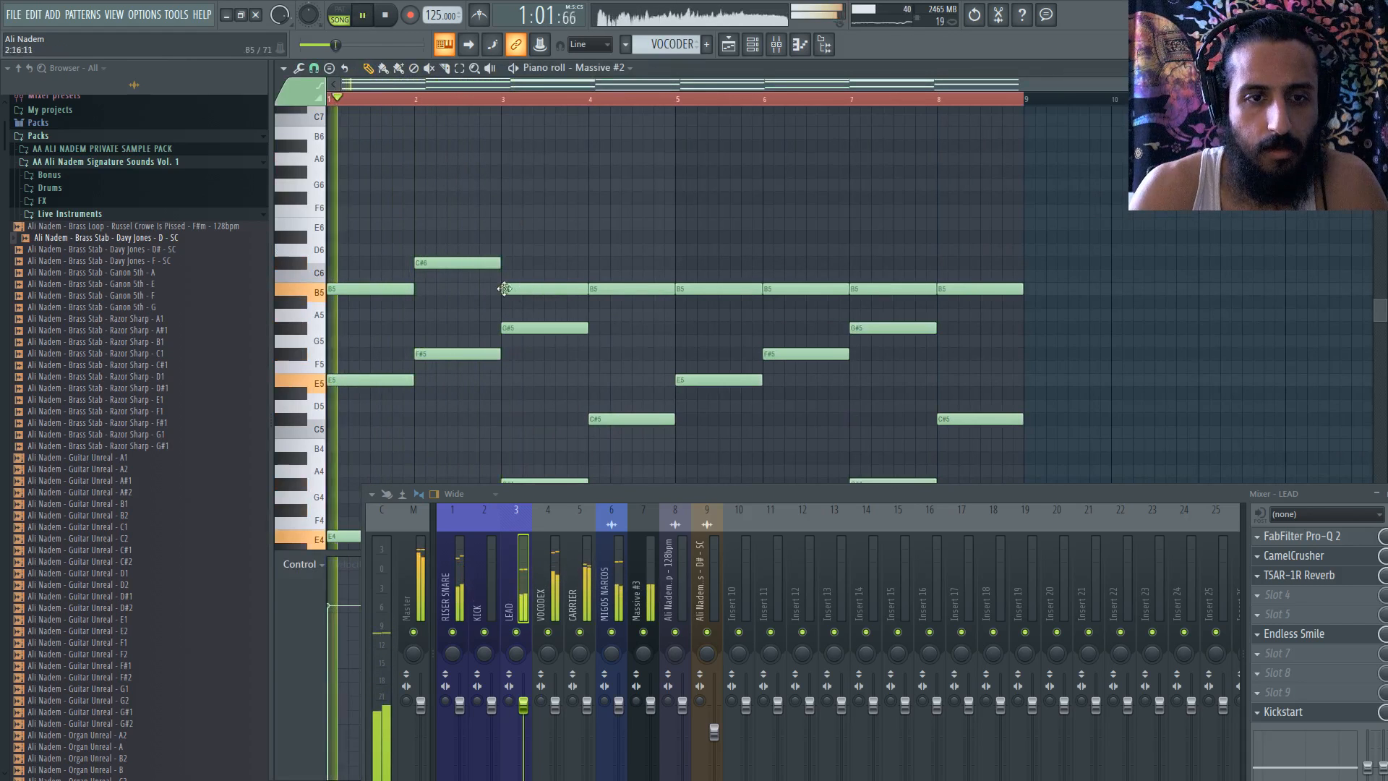
mouse_move(392, 287)
left_mouse_down()
mouse_move(388, 208)
mouse_move(376, 299)
left_mouse_up()
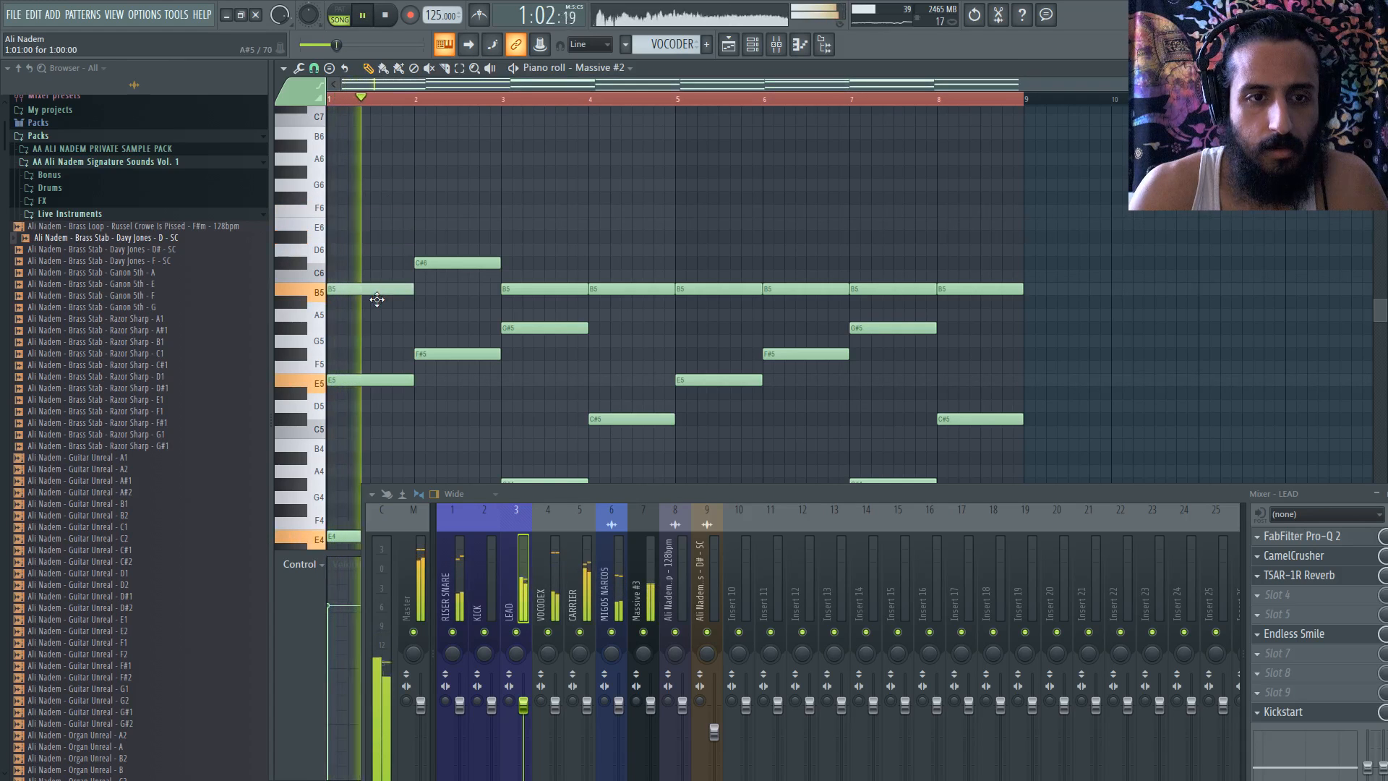
left_click_drag(512, 287, 514, 231)
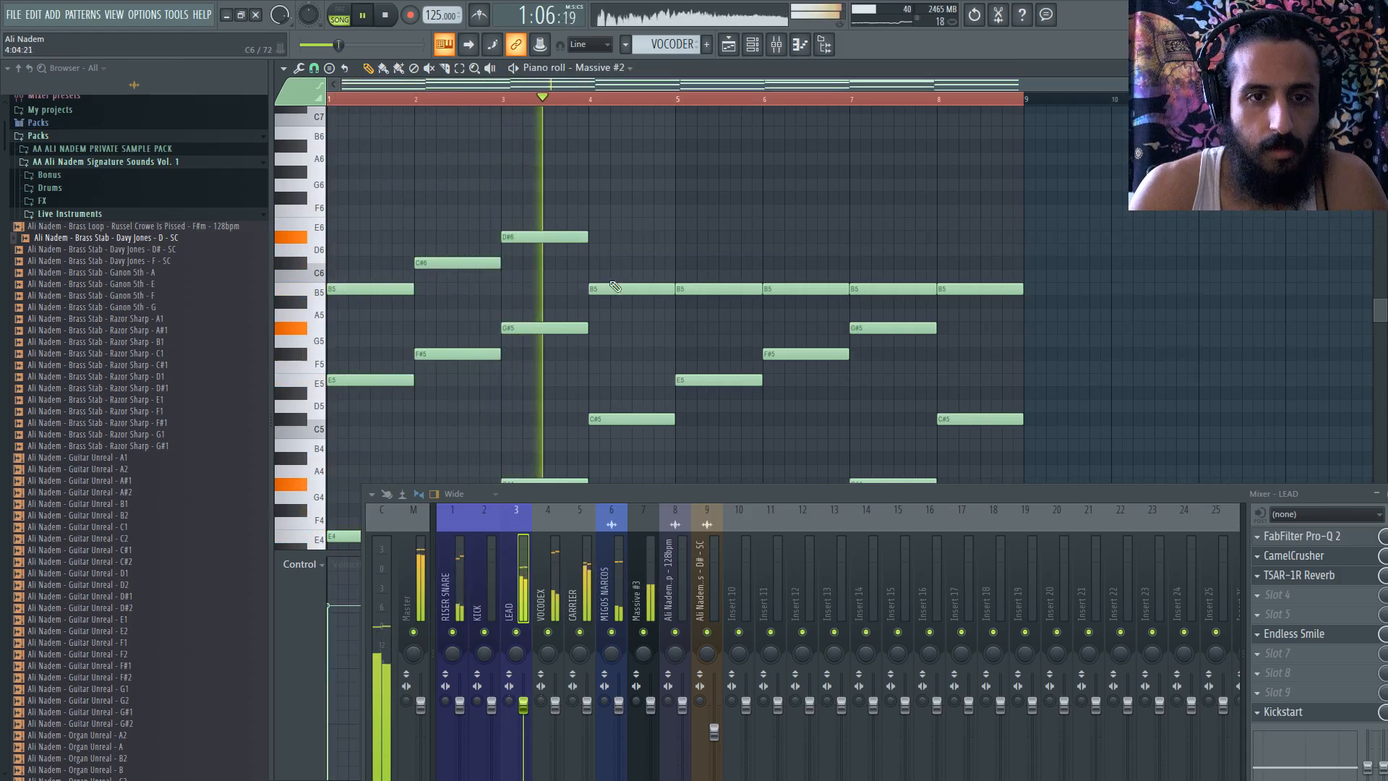
left_click_drag(620, 289, 619, 206)
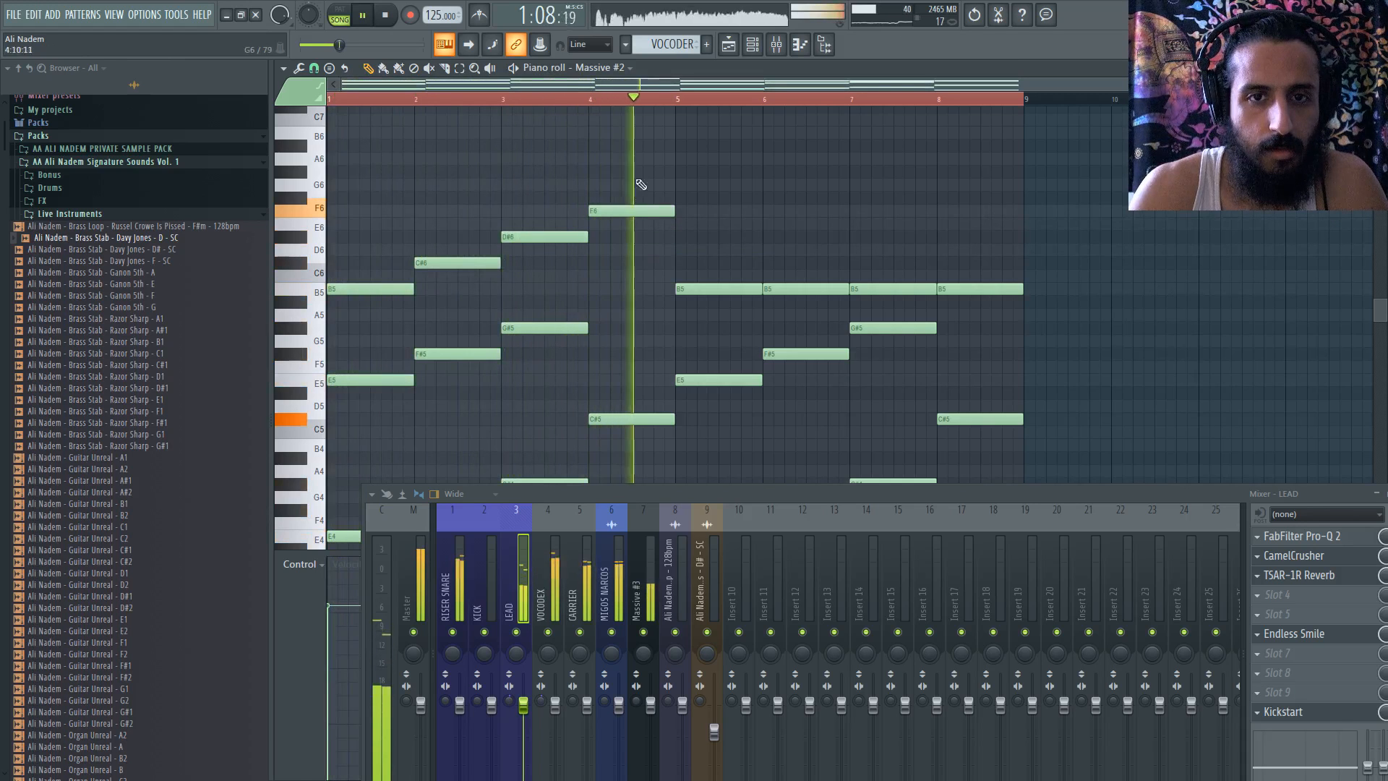
- Raise the top VOCODER notes in bars 5, 6 and 7 to E6, F#6 and G#6
left_click_drag(679, 289, 674, 227)
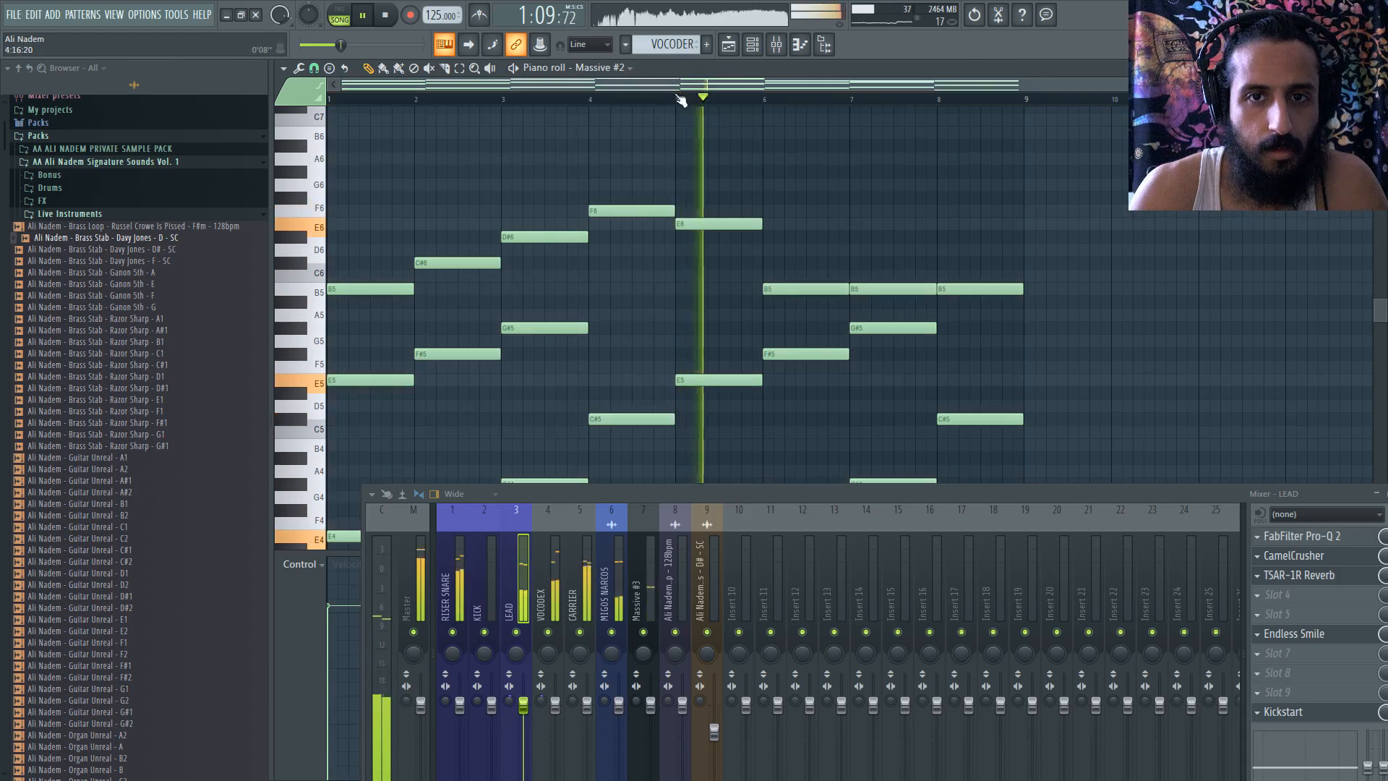
left_click_drag(783, 293, 784, 187)
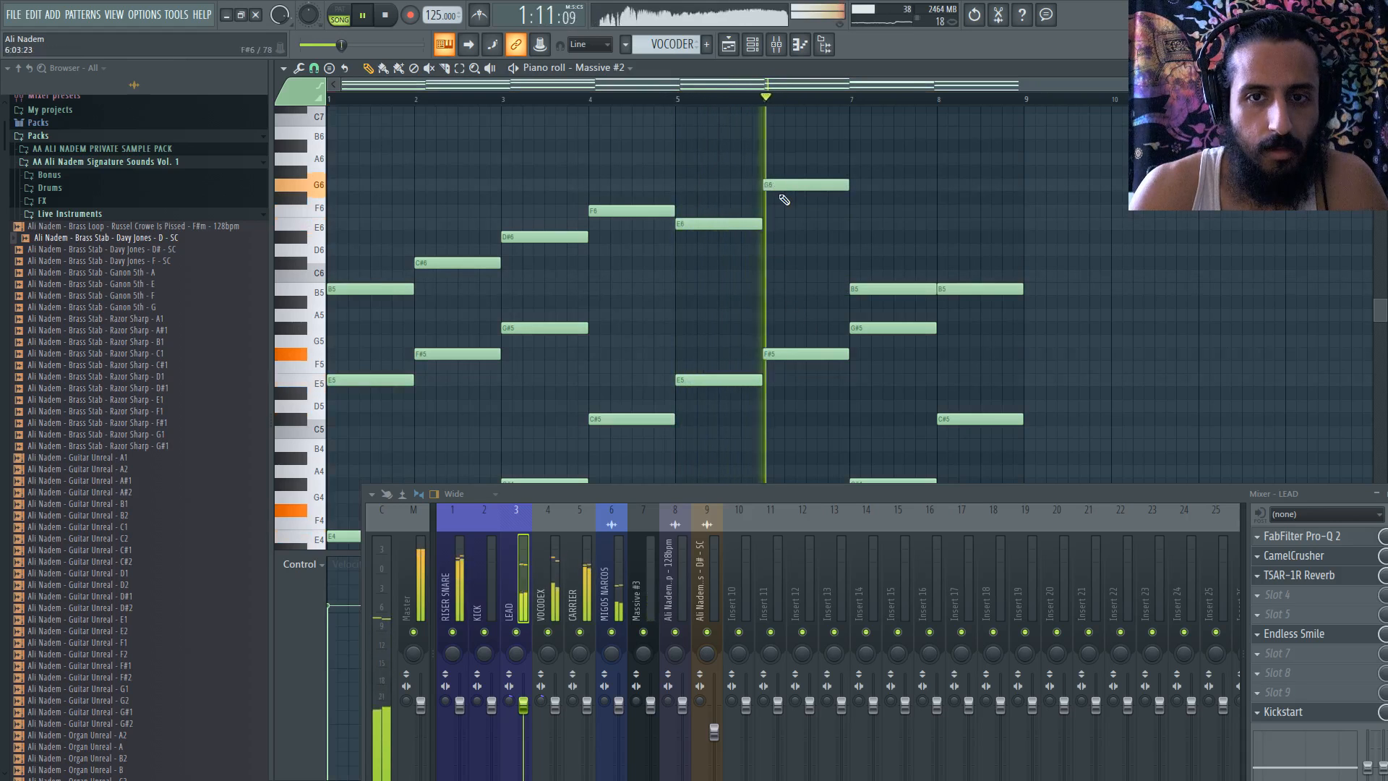
left_click_drag(786, 185, 786, 202)
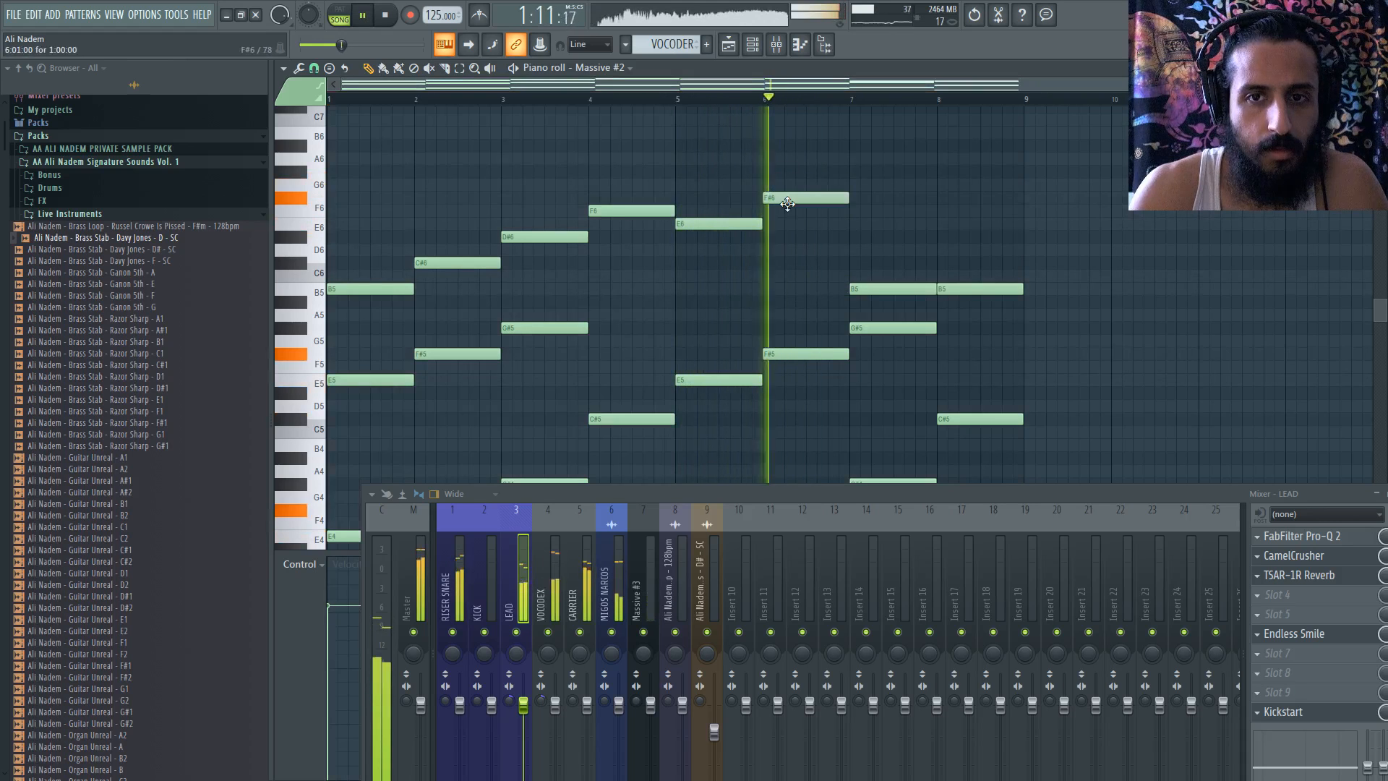
mouse_move(854, 266)
left_mouse_down()
mouse_move(872, 231)
mouse_move(869, 172)
left_mouse_up()
key("space")
key("space")
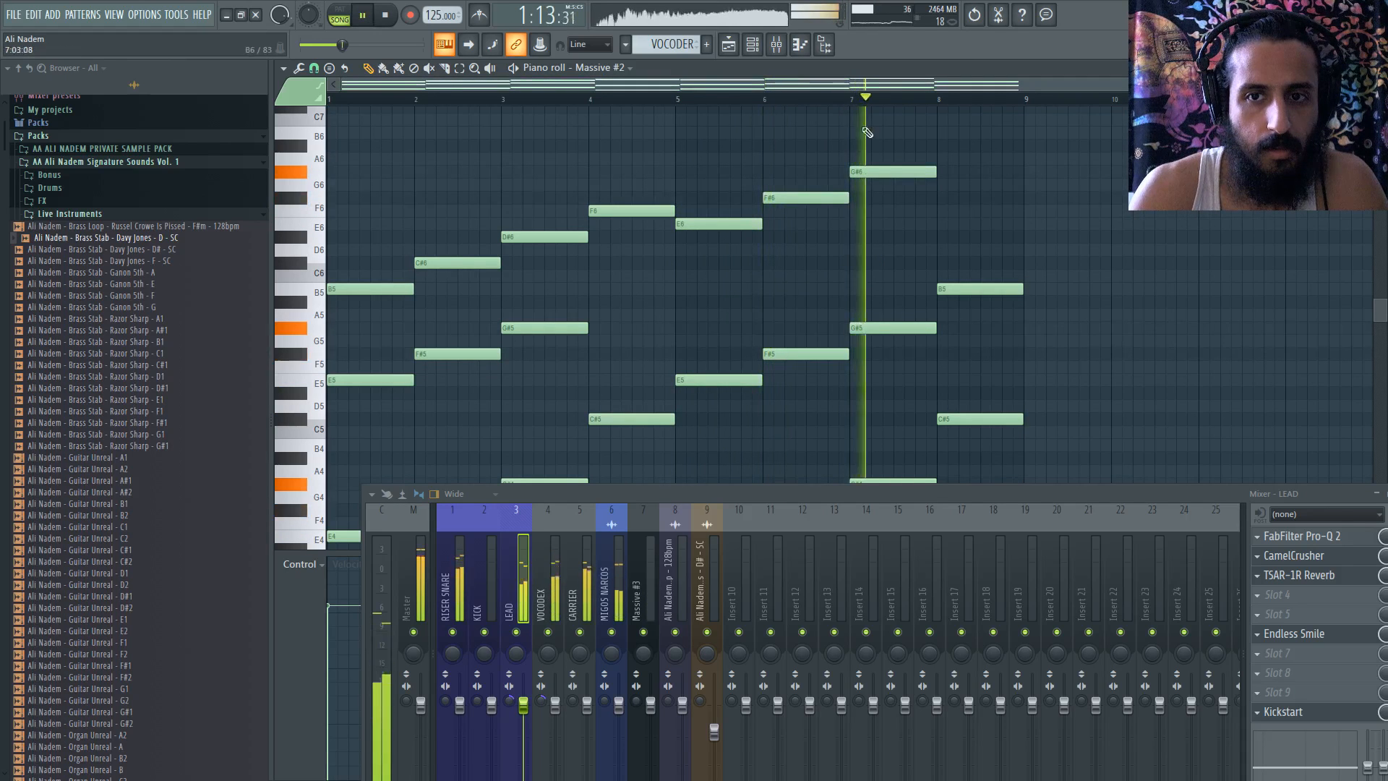
key("space")
key("space")
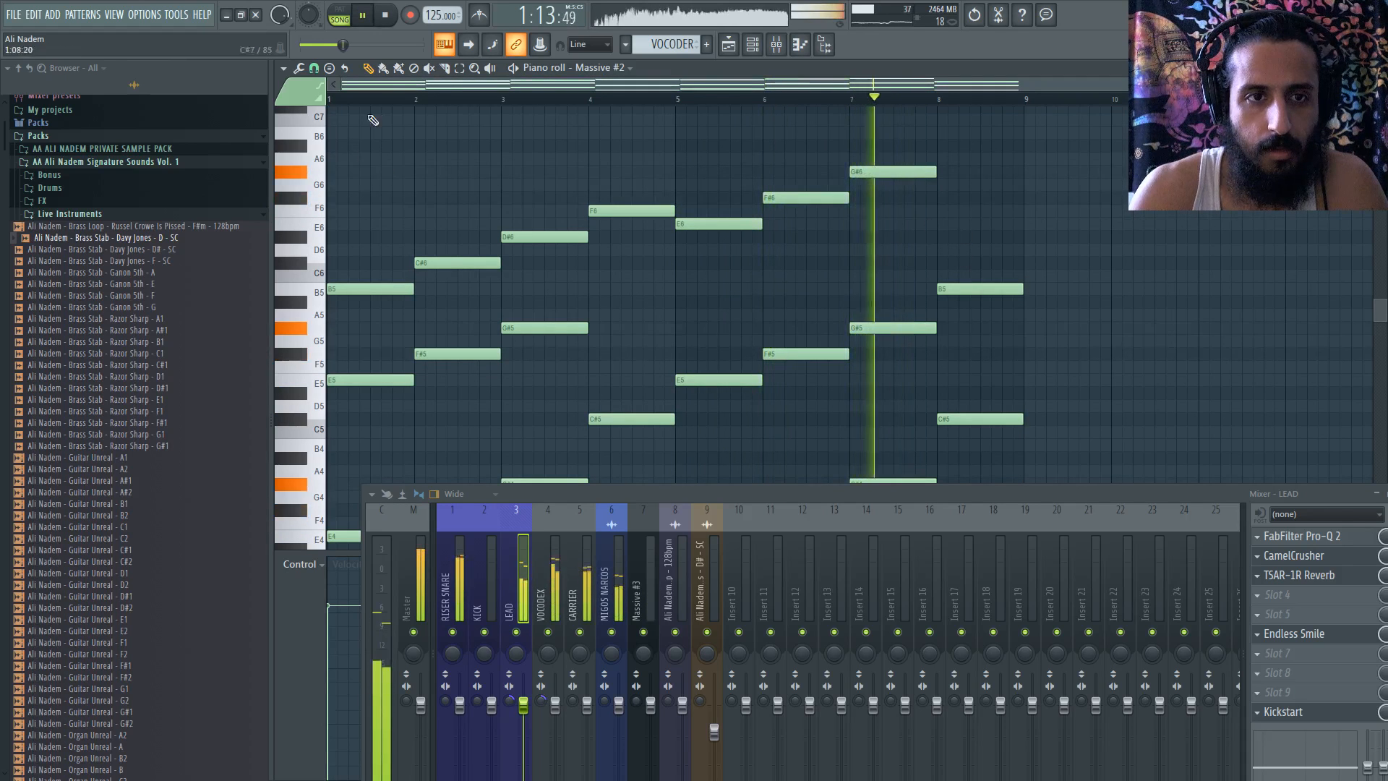
- Play the VOCODER pattern from its start and check its top melody against the build-up in the playlist
left_click(370, 99)
key("F5")
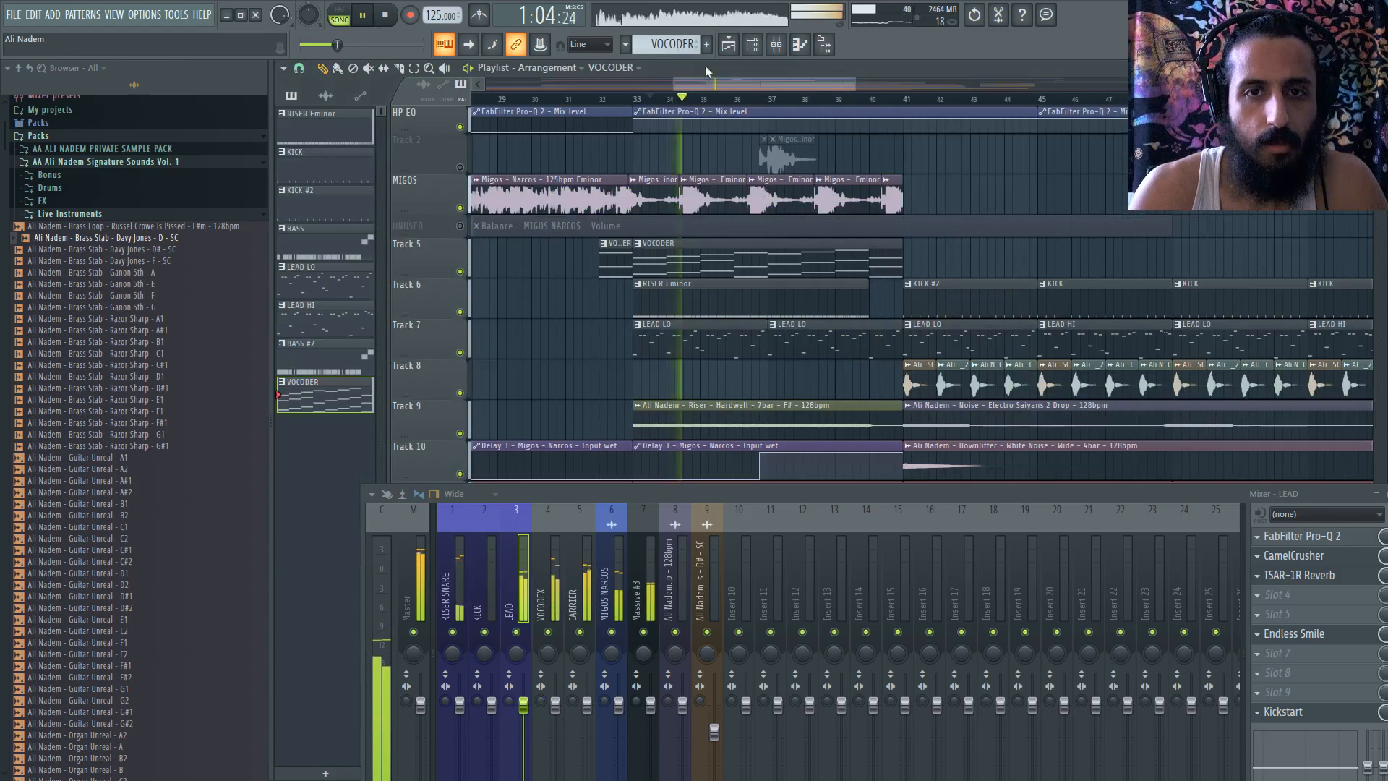
scroll(632, 177, "up", 5)
scroll(633, 176, "down", 5)
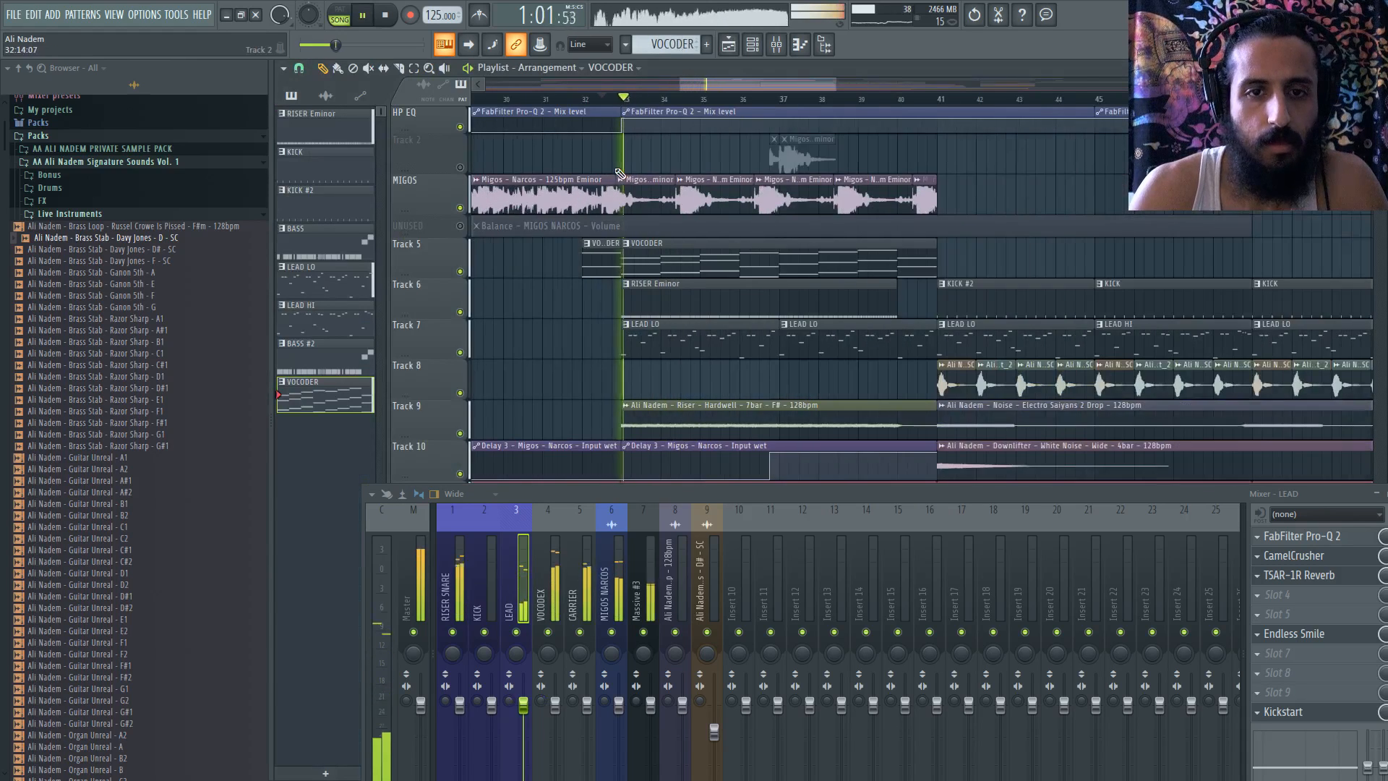
scroll(635, 176, "up", 5)
scroll(640, 178, "down", 3)
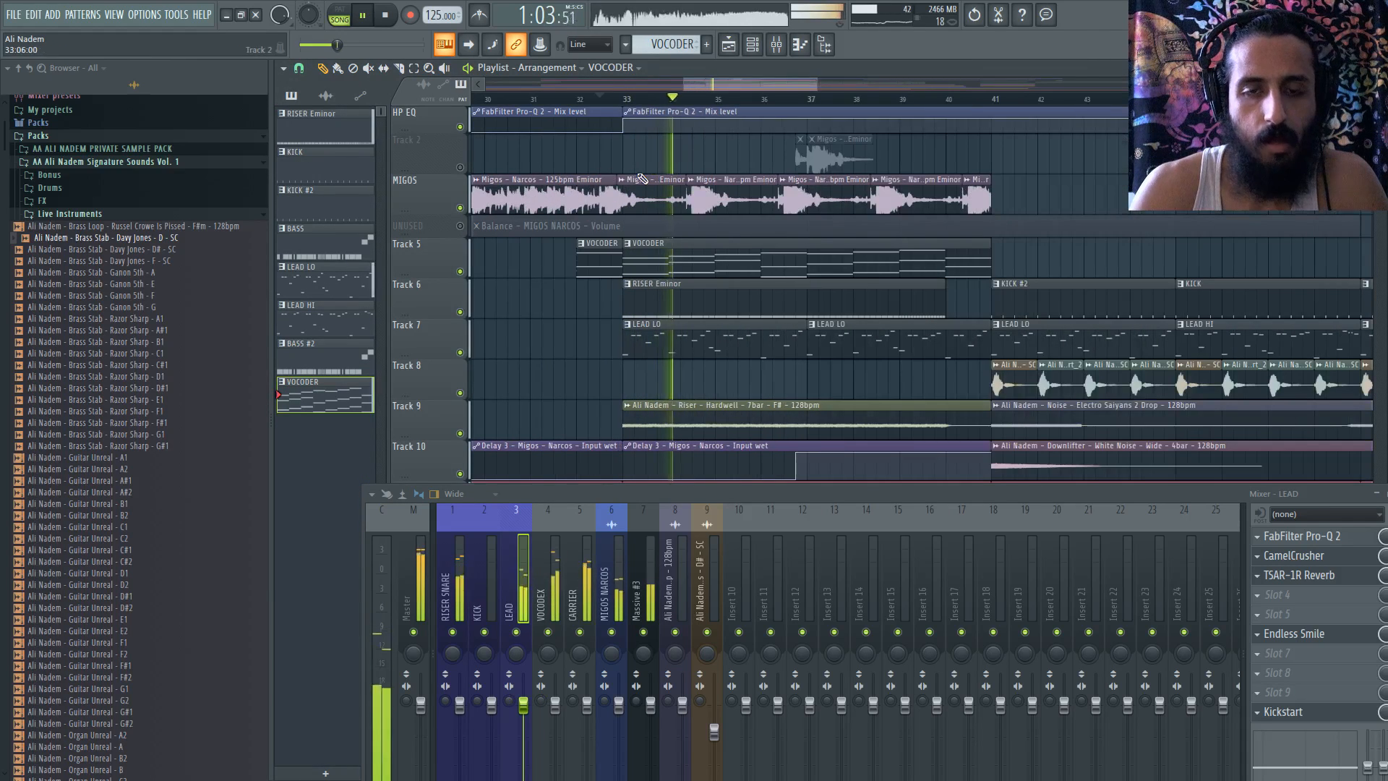
key("F7")
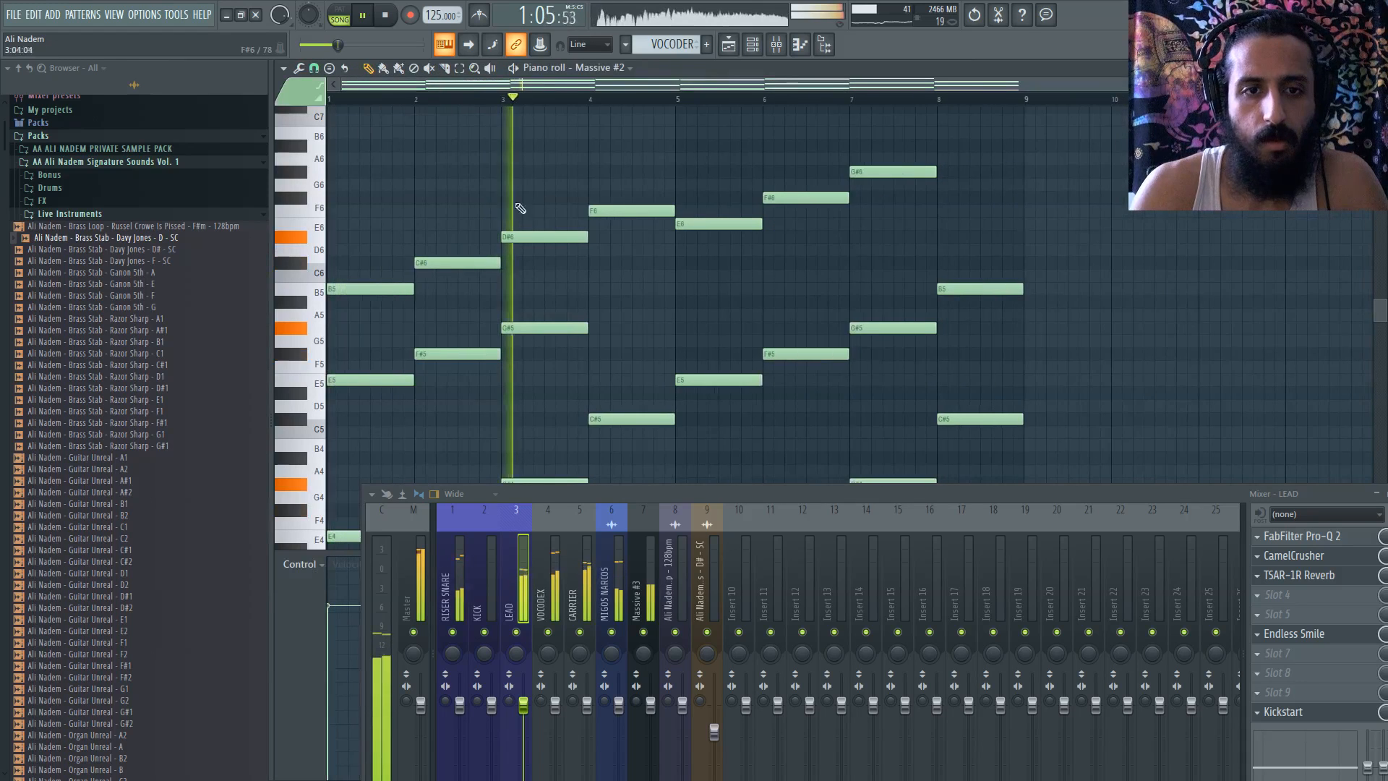
scroll(708, 228, "up", 4)
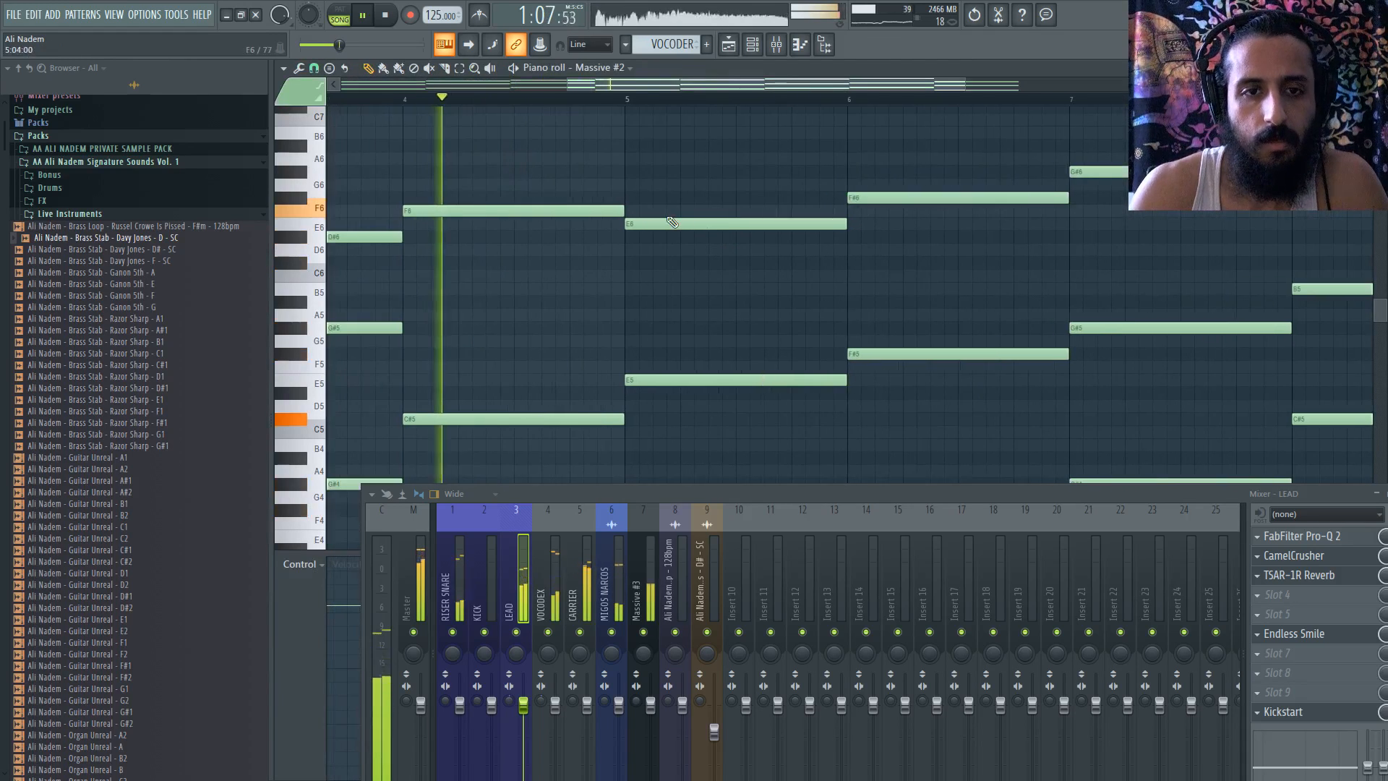
scroll(591, 202, "down", 3)
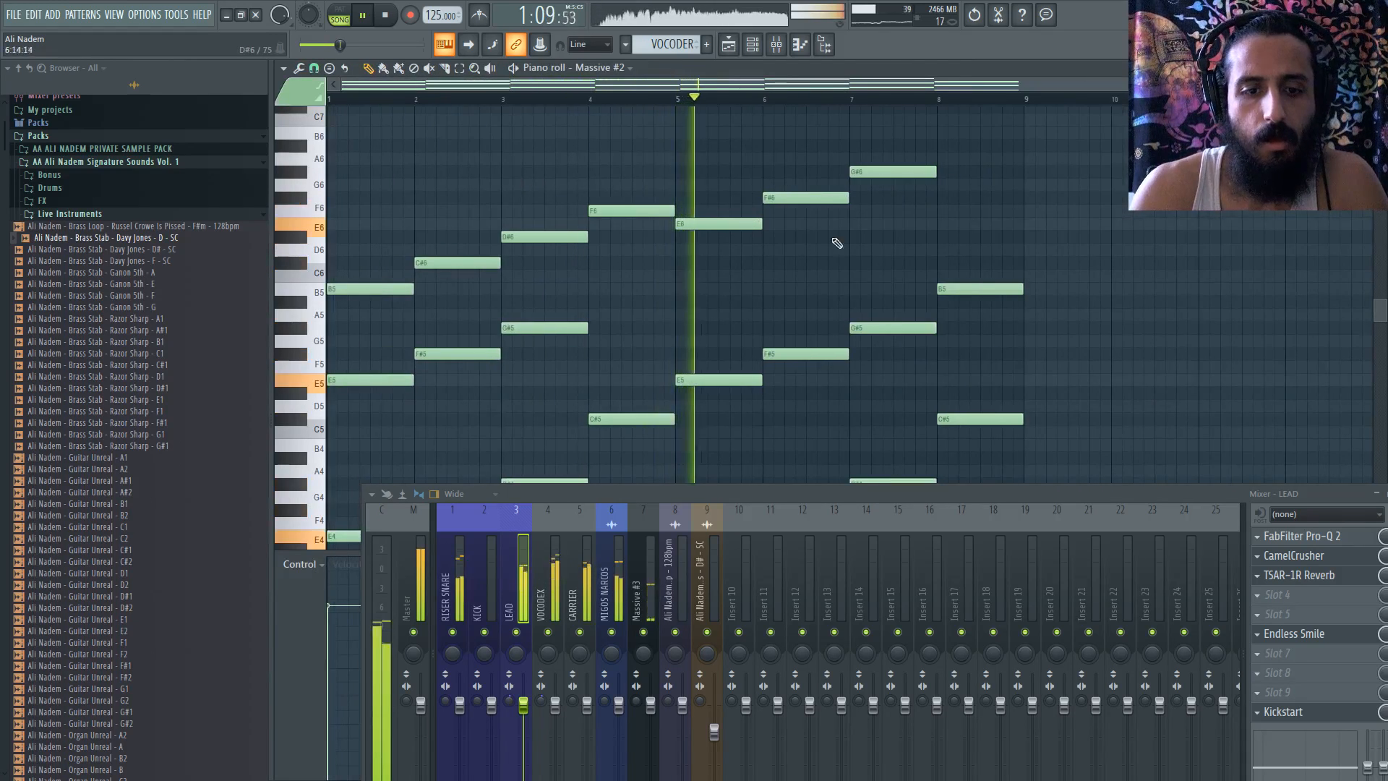
scroll(765, 220, "up", 4)
scroll(728, 210, "down", 5)
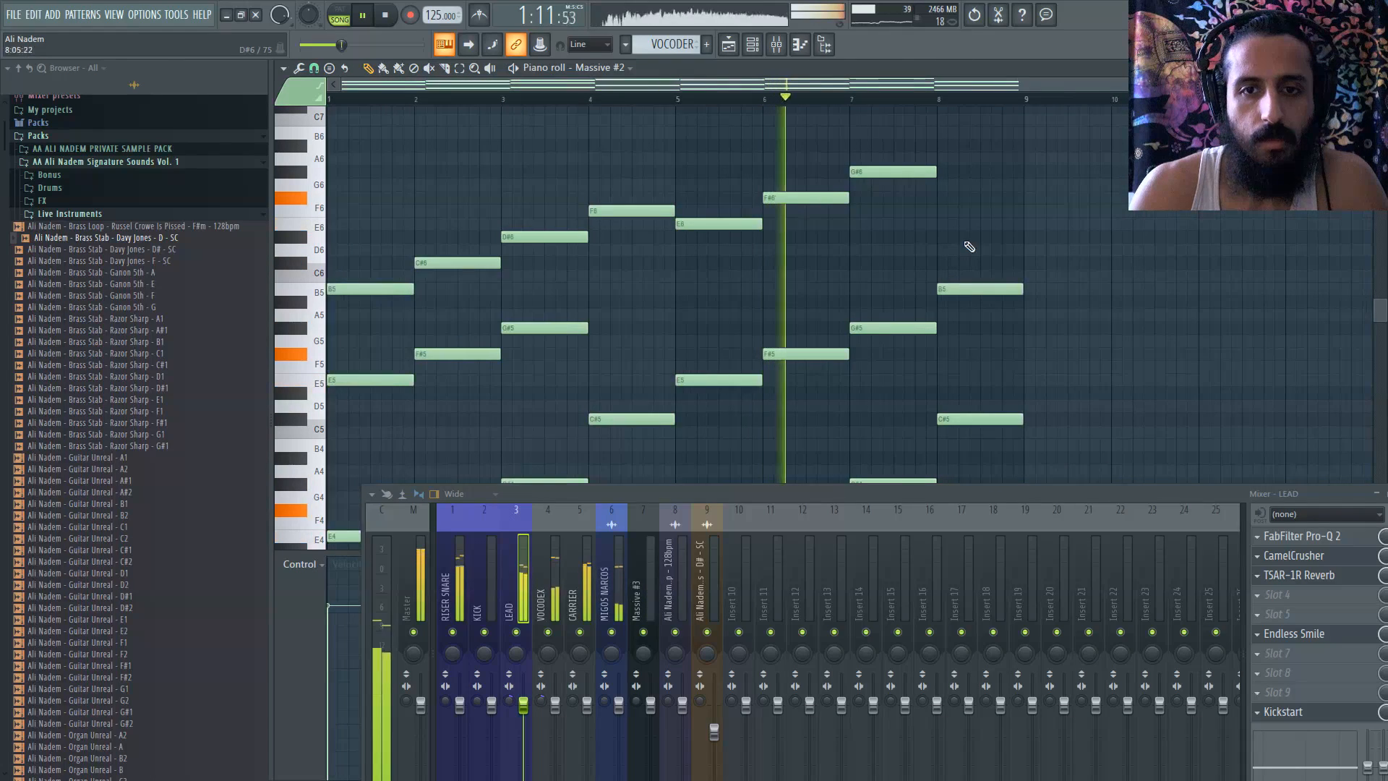
scroll(944, 204, "up", 2)
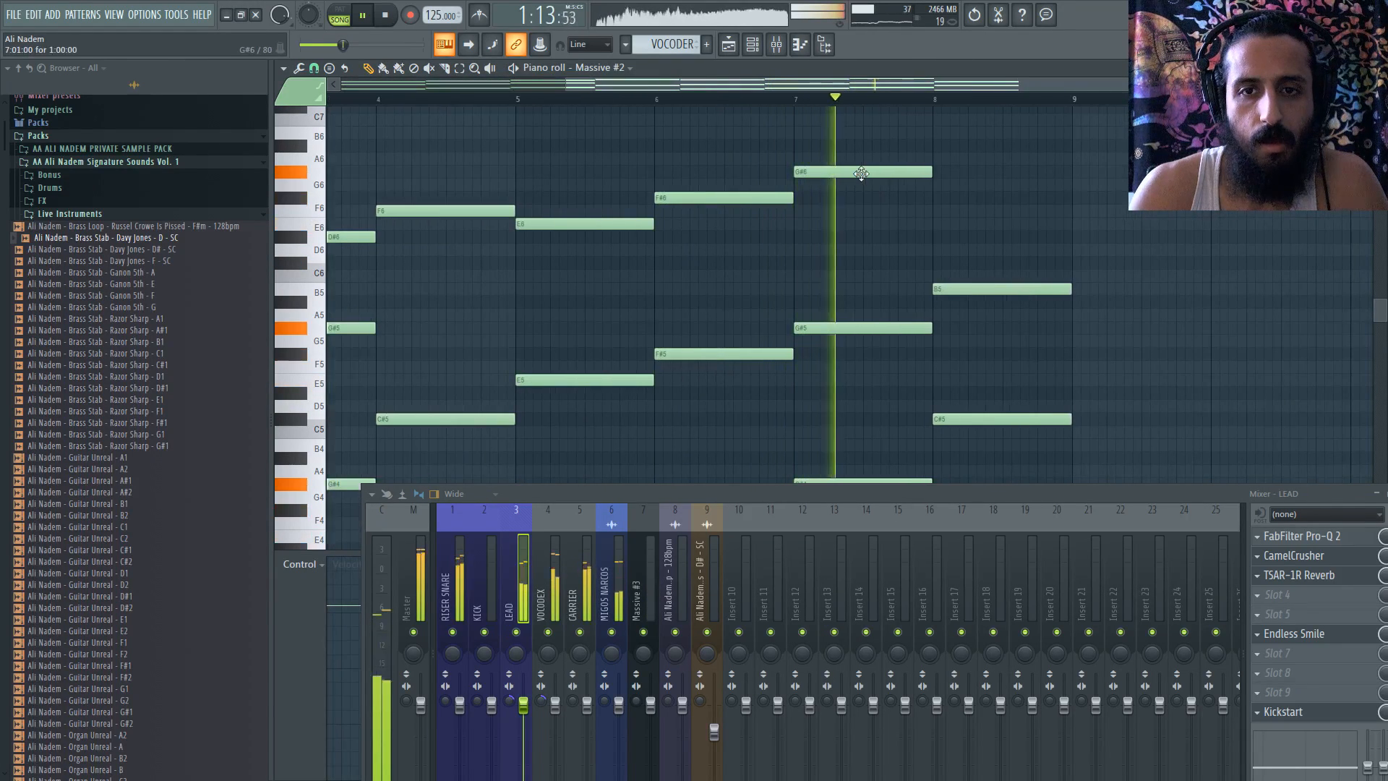
- Lower the top note in bar 7 to D#6, add an F6 note in bar 8, and return to the playlist
left_click_drag(829, 170, 830, 224)
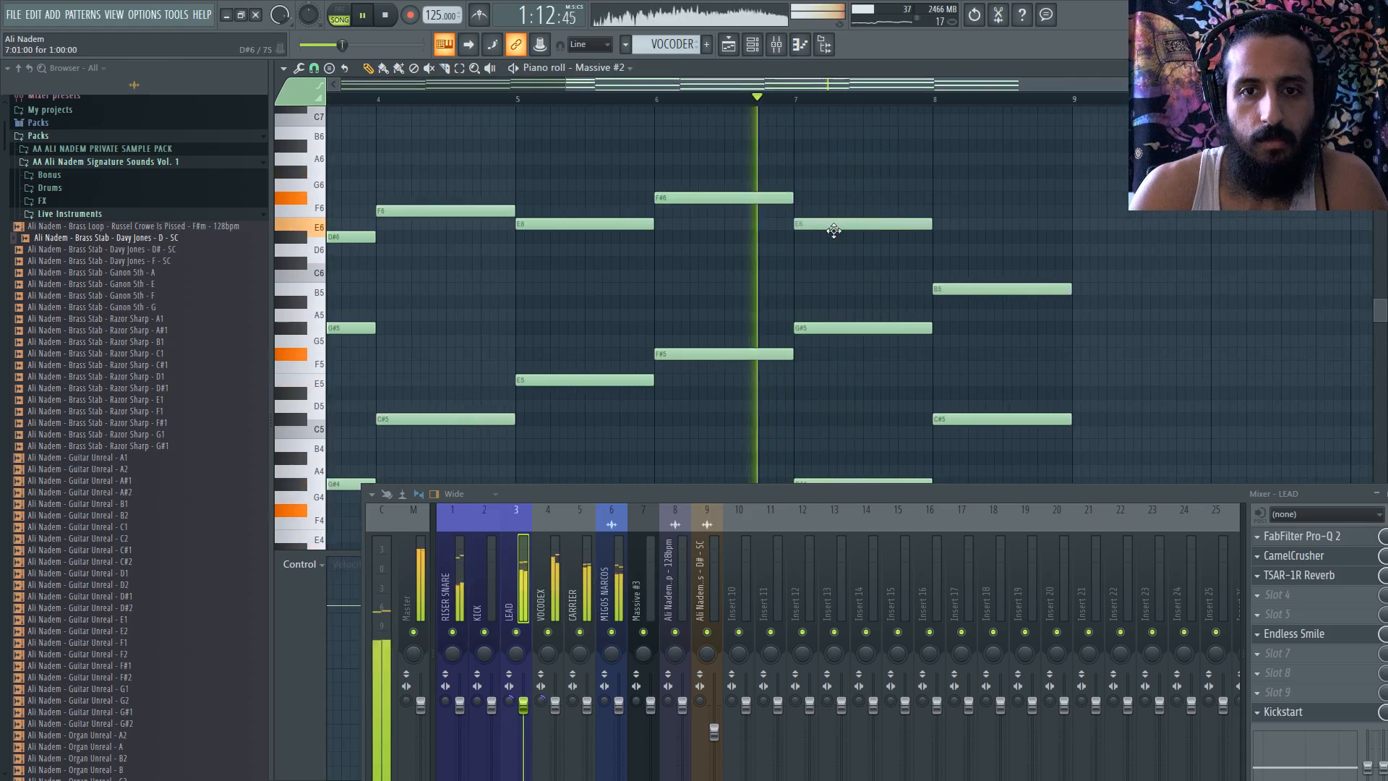
scroll(831, 230, "down", 2)
left_click_drag(925, 228, 925, 241)
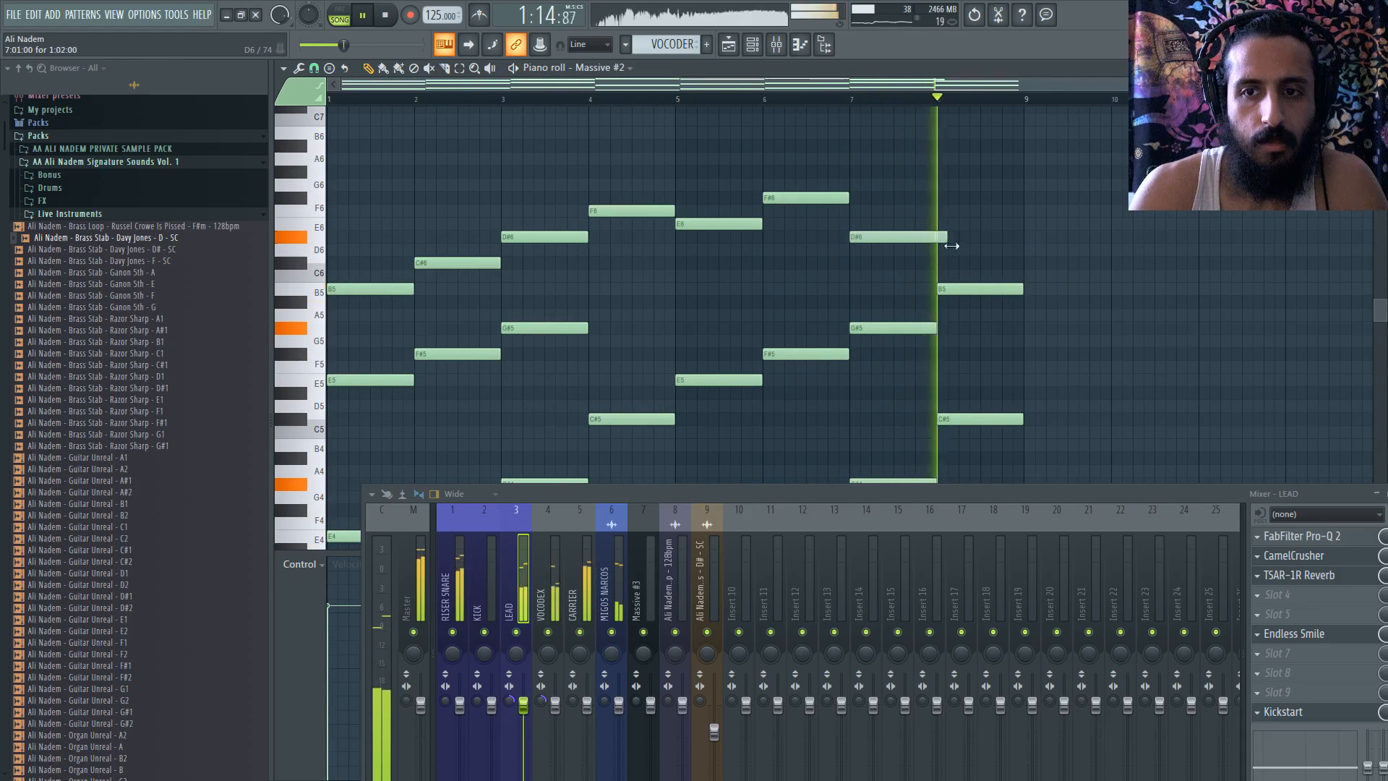
key("space")
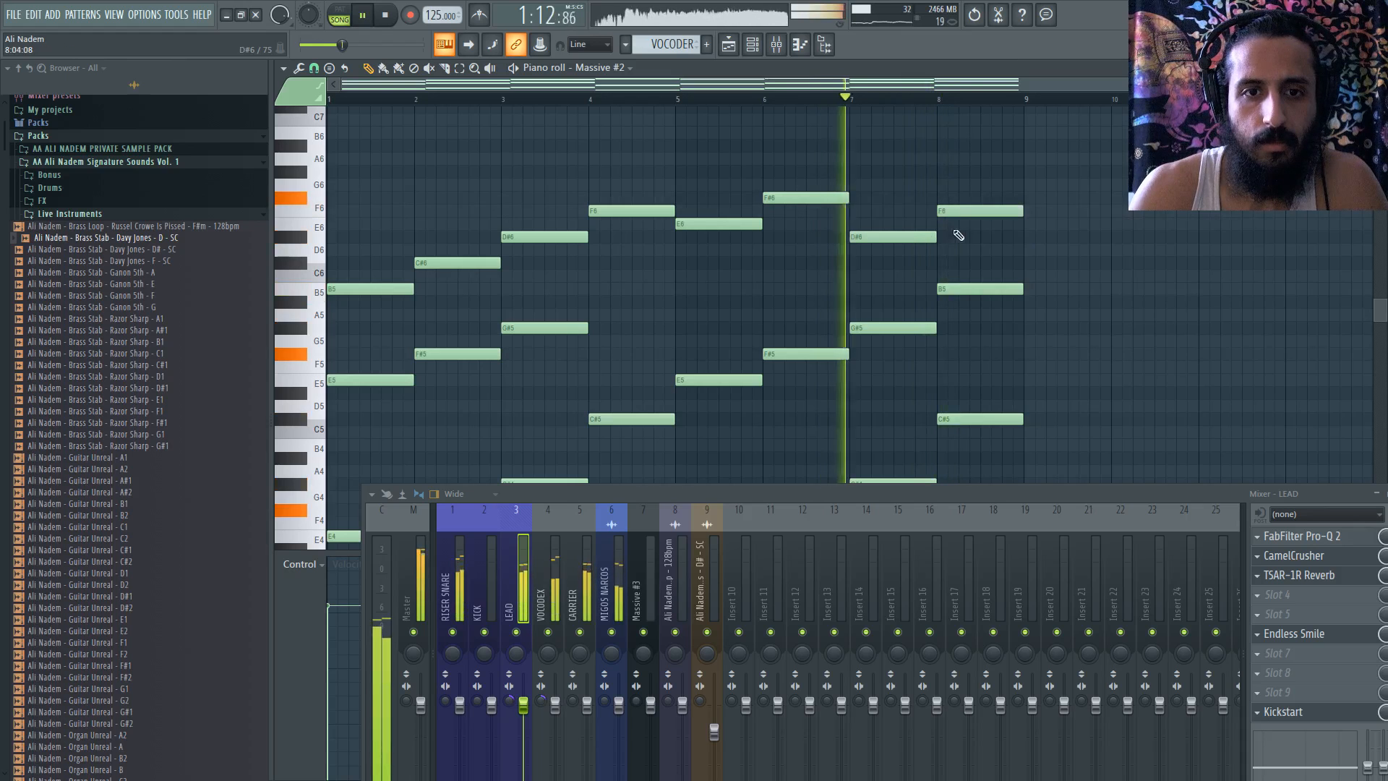
left_click(728, 47)
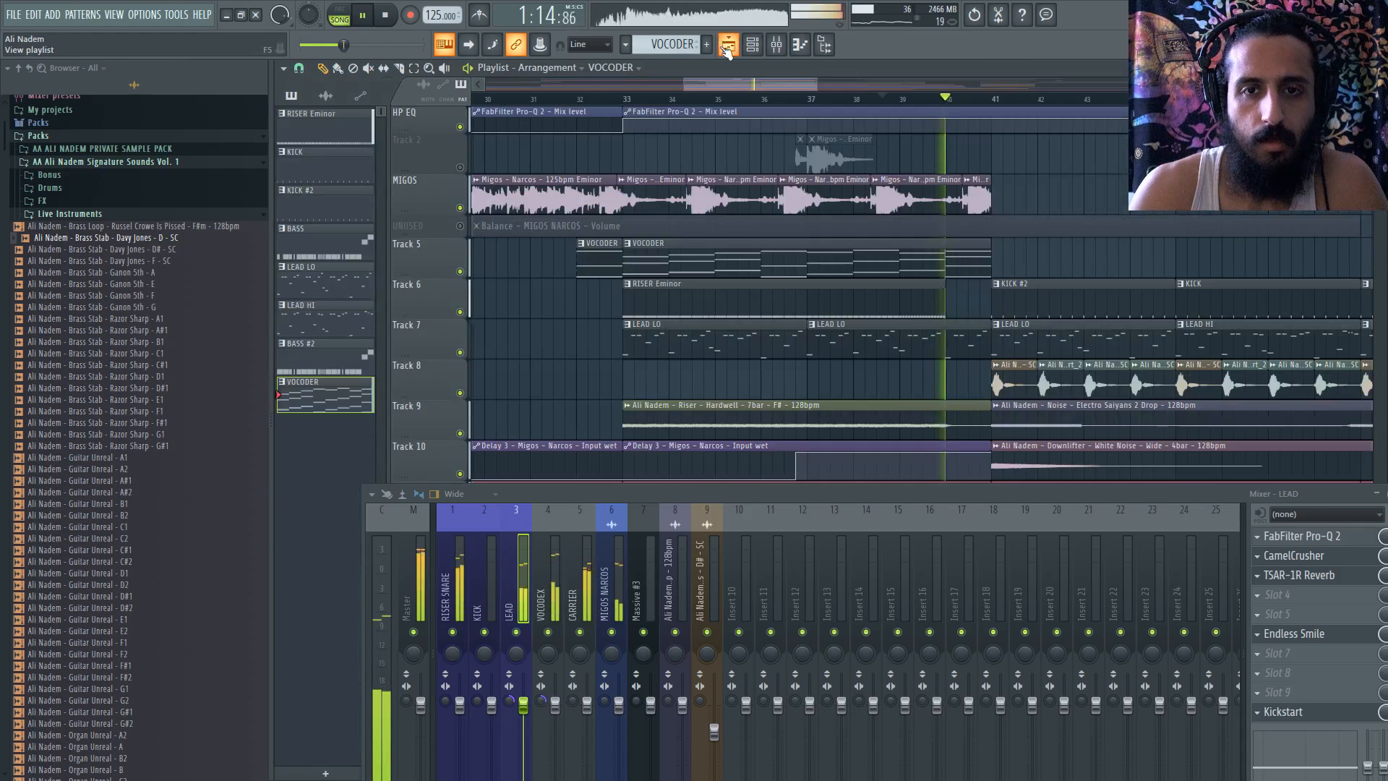
- Examine the playlist's build-up, drop and automation tracks, and replay the build-up from bar 33
scroll(809, 168, "down", 3)
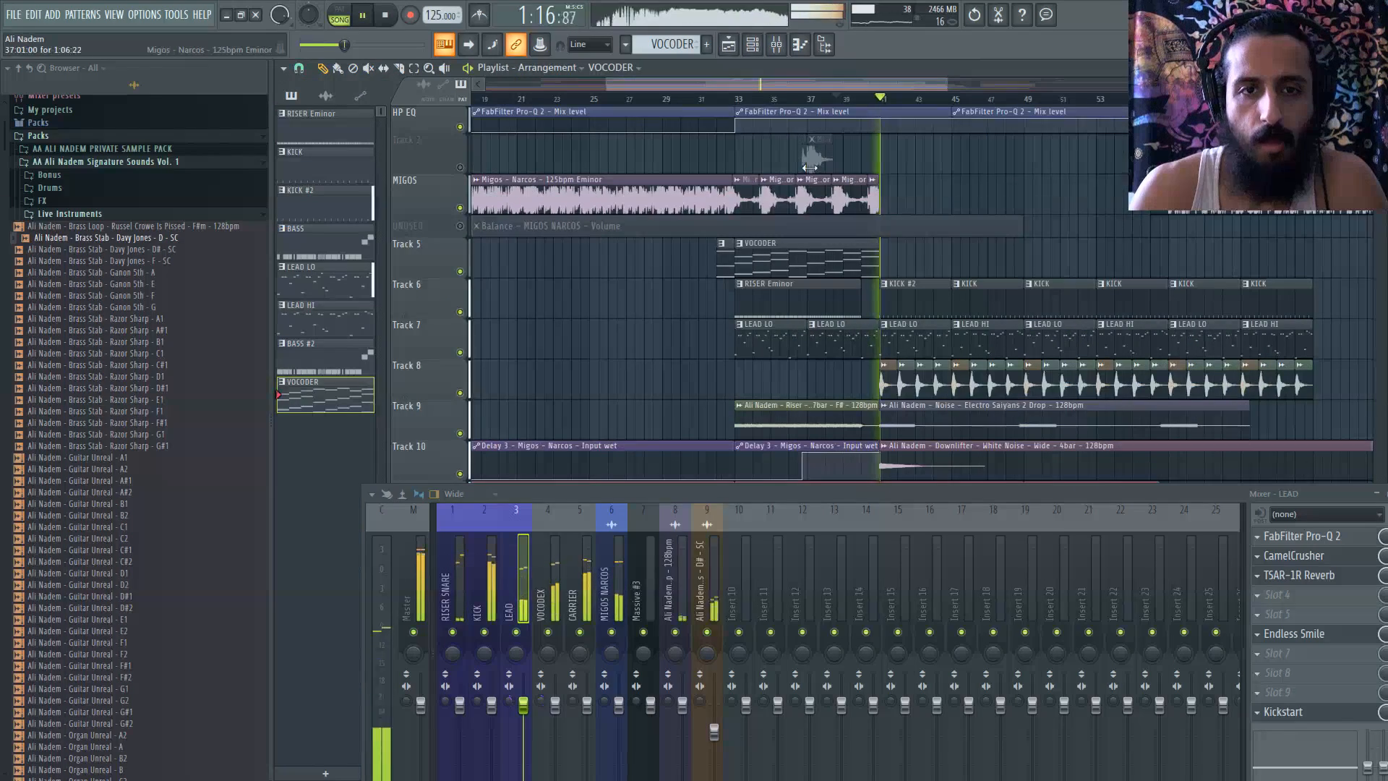
scroll(831, 181, "down", 1)
scroll(796, 206, "up", 3)
scroll(730, 240, "down", 5)
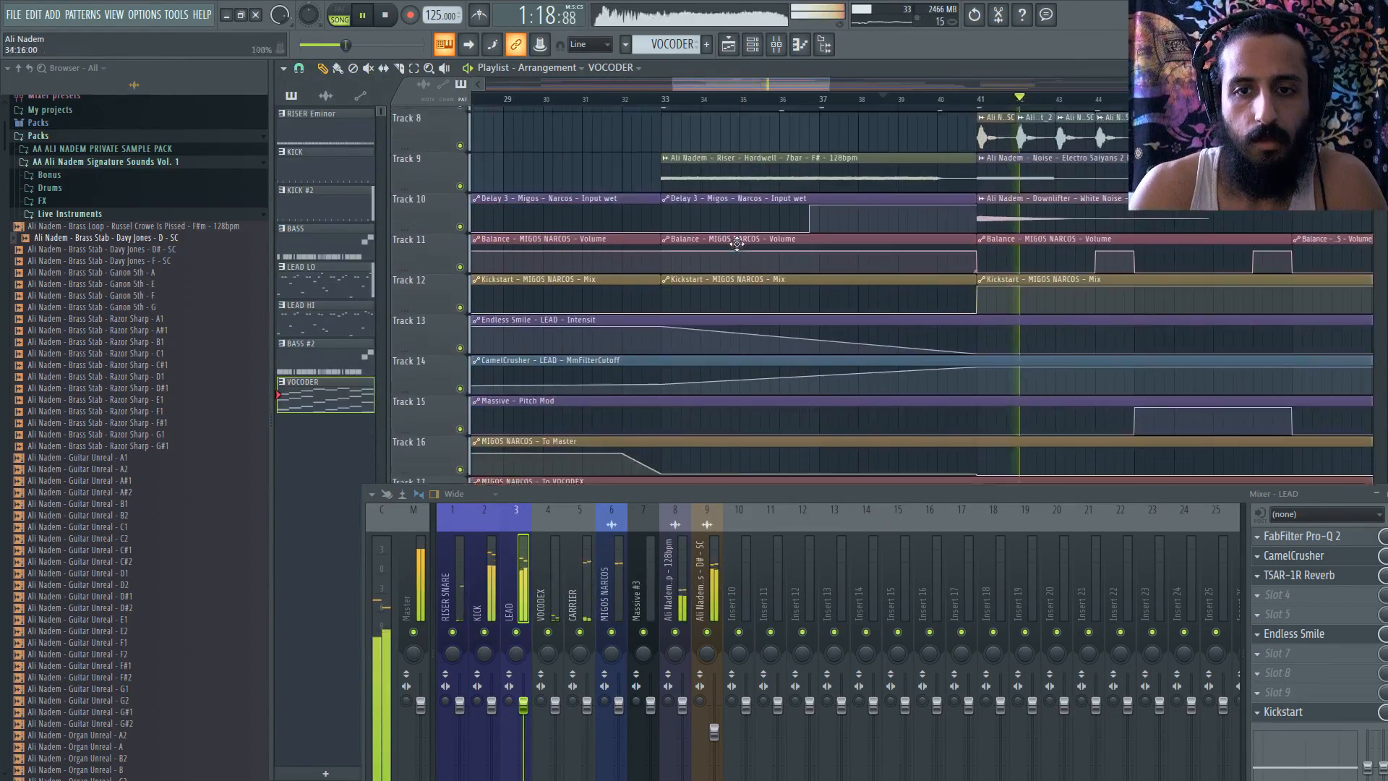
scroll(741, 246, "up", 3)
left_click(663, 99)
- Extend the Massive #3 line in the VOCODER pattern with E4, F#4, G#4 and C#4 notes in bars 5 to 8
left_click(730, 46)
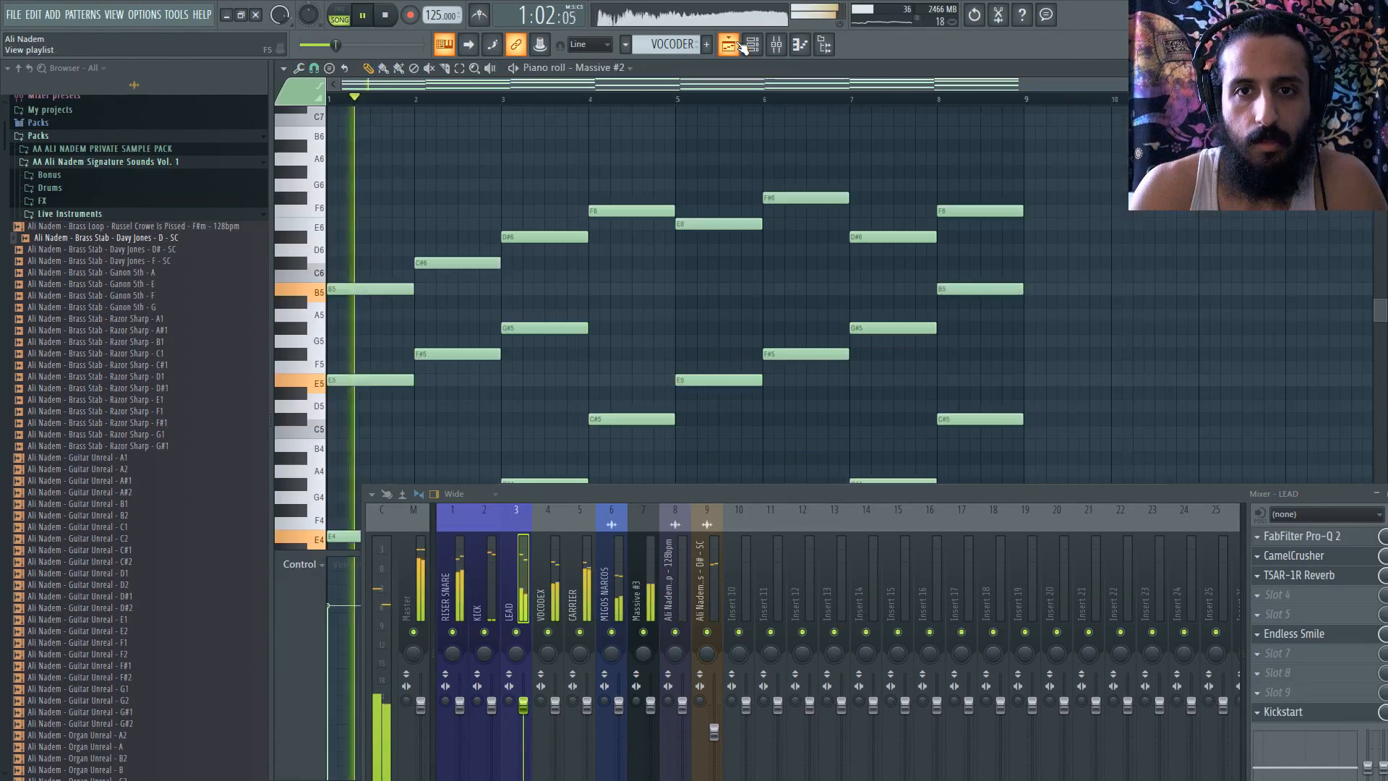
left_click(752, 46)
left_click(1261, 591)
scroll(694, 318, "down", 4)
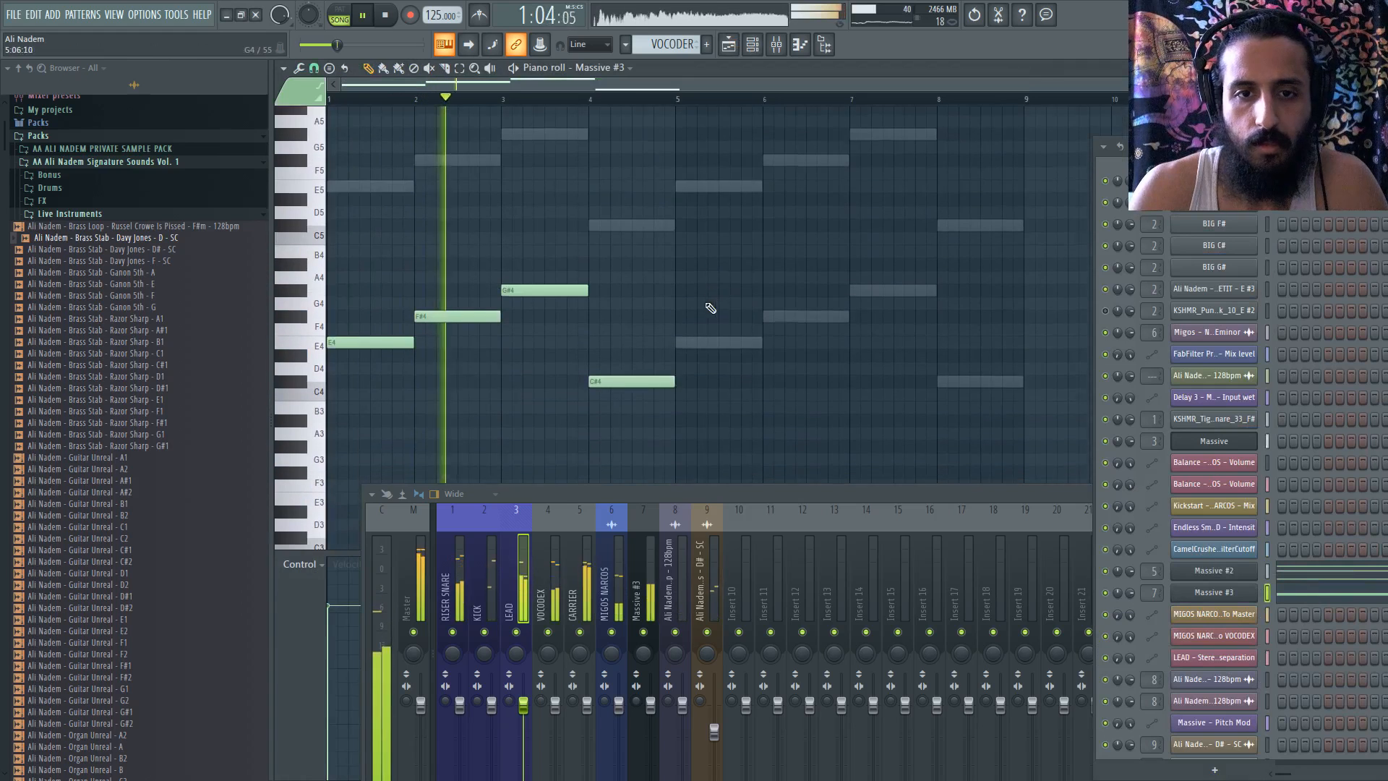
left_click(670, 345)
left_click(795, 315)
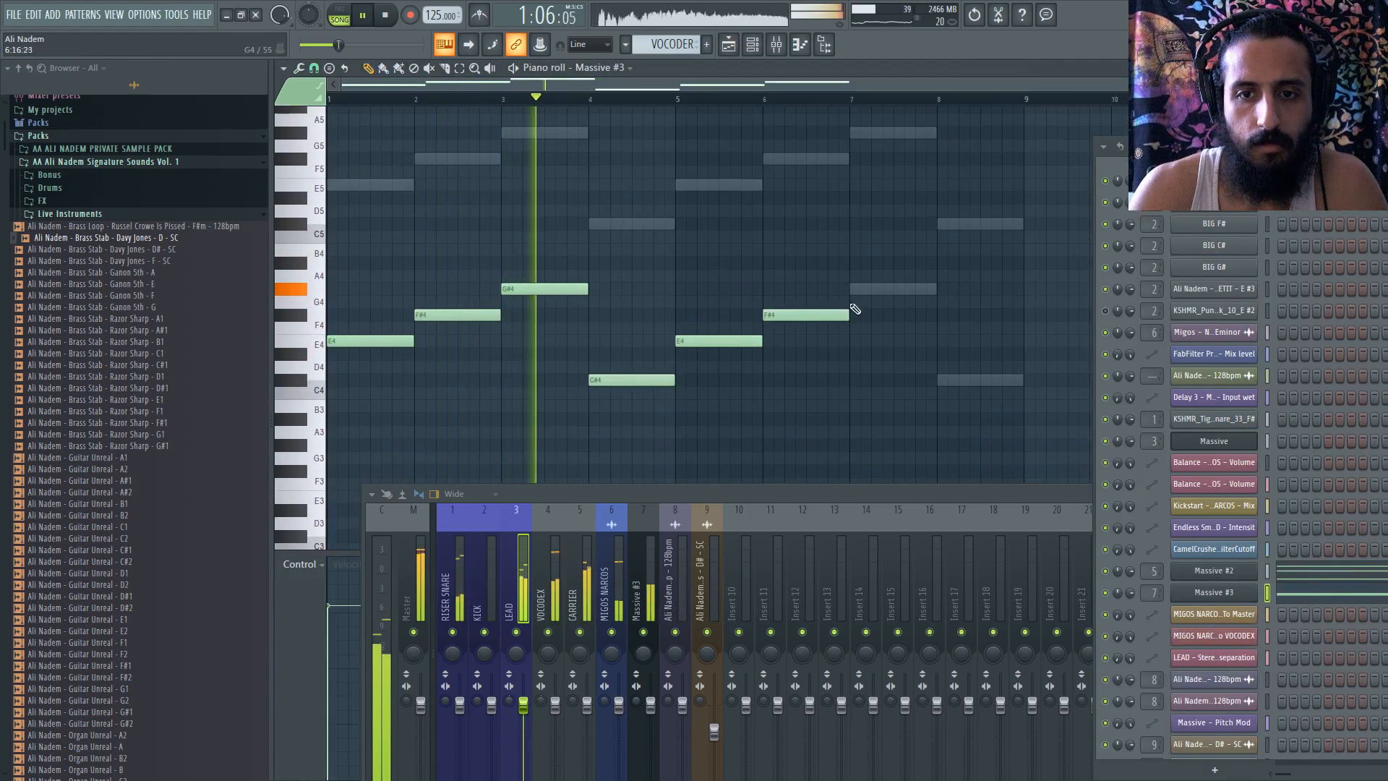
left_click(889, 289)
left_click(941, 380)
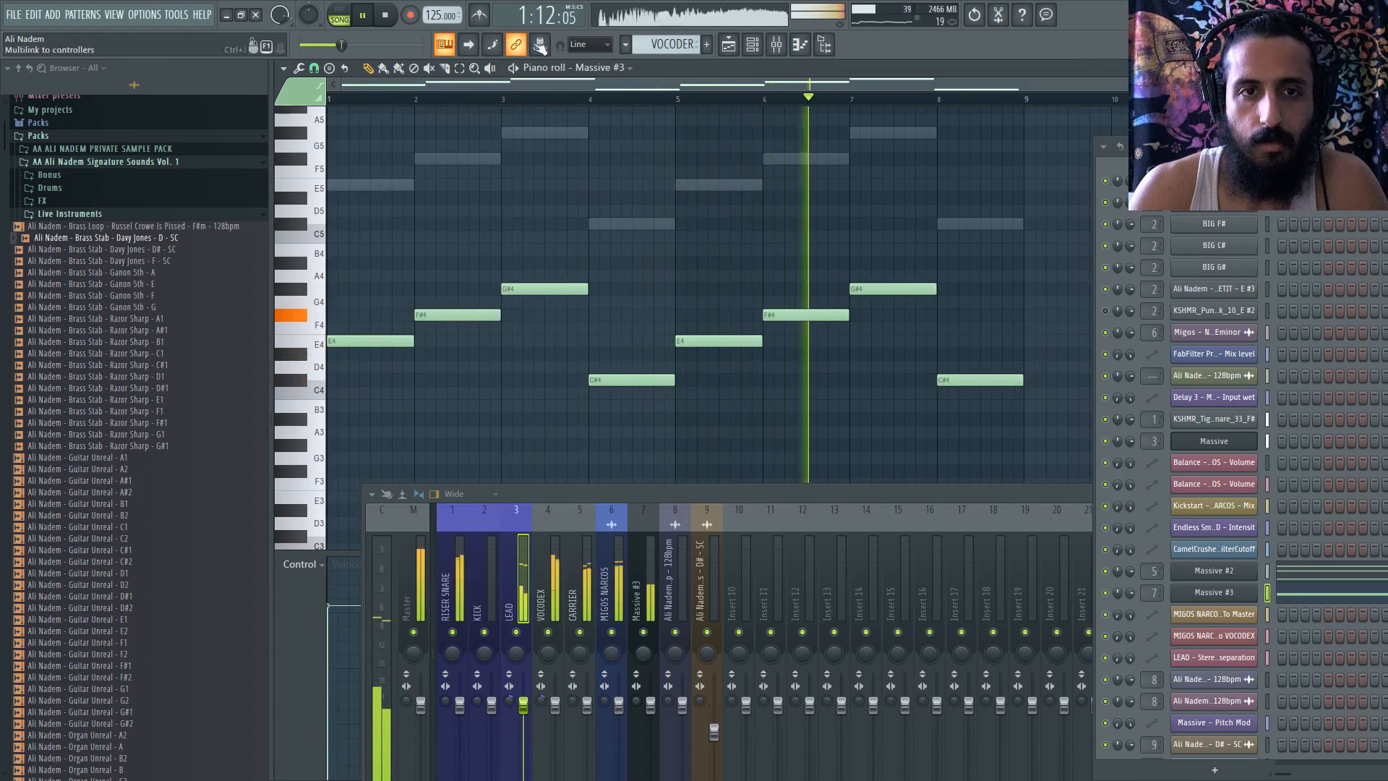
- Try the bar 8 Massive #3 note one octave higher, restore its pitch, and return to the playlist
left_click(968, 381, "ctrl")
key("ctrl+Up")
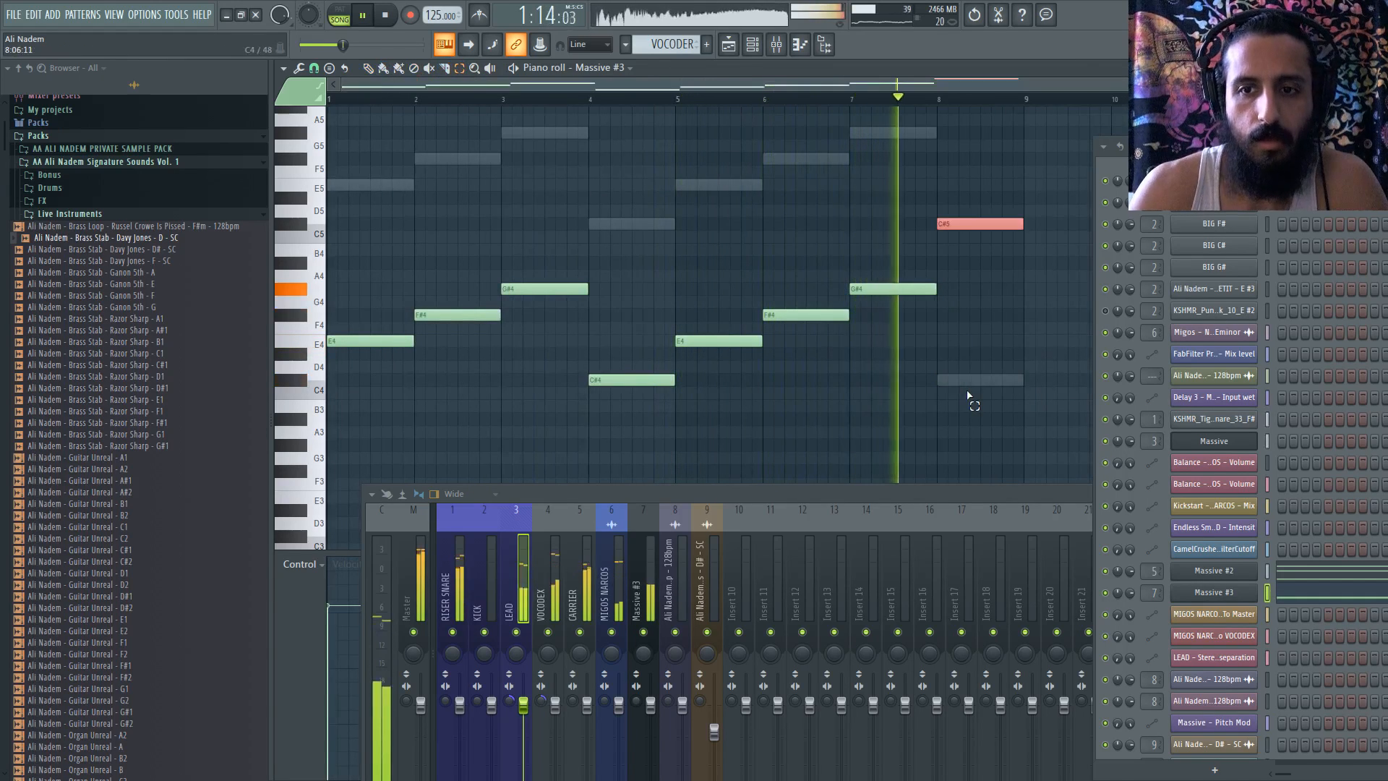
left_click(728, 46)
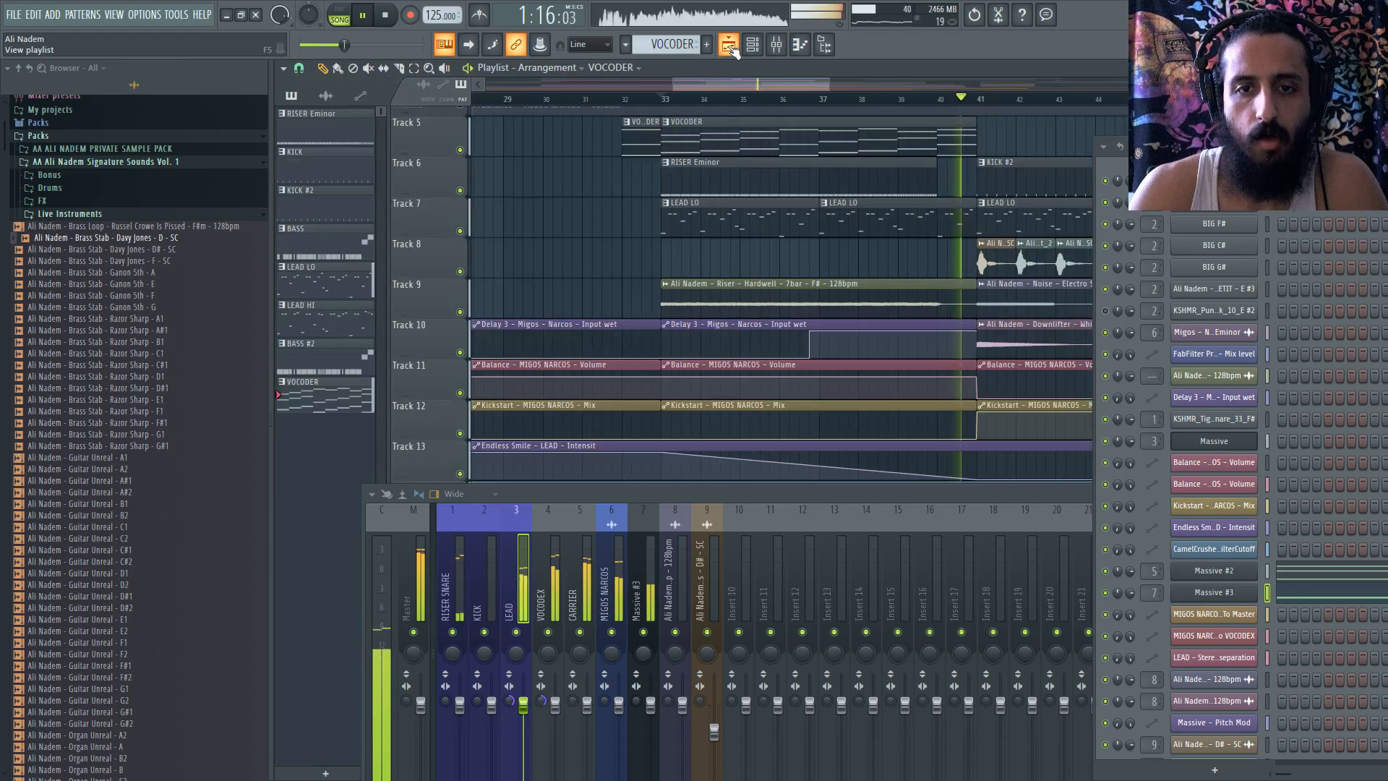
left_click(728, 46)
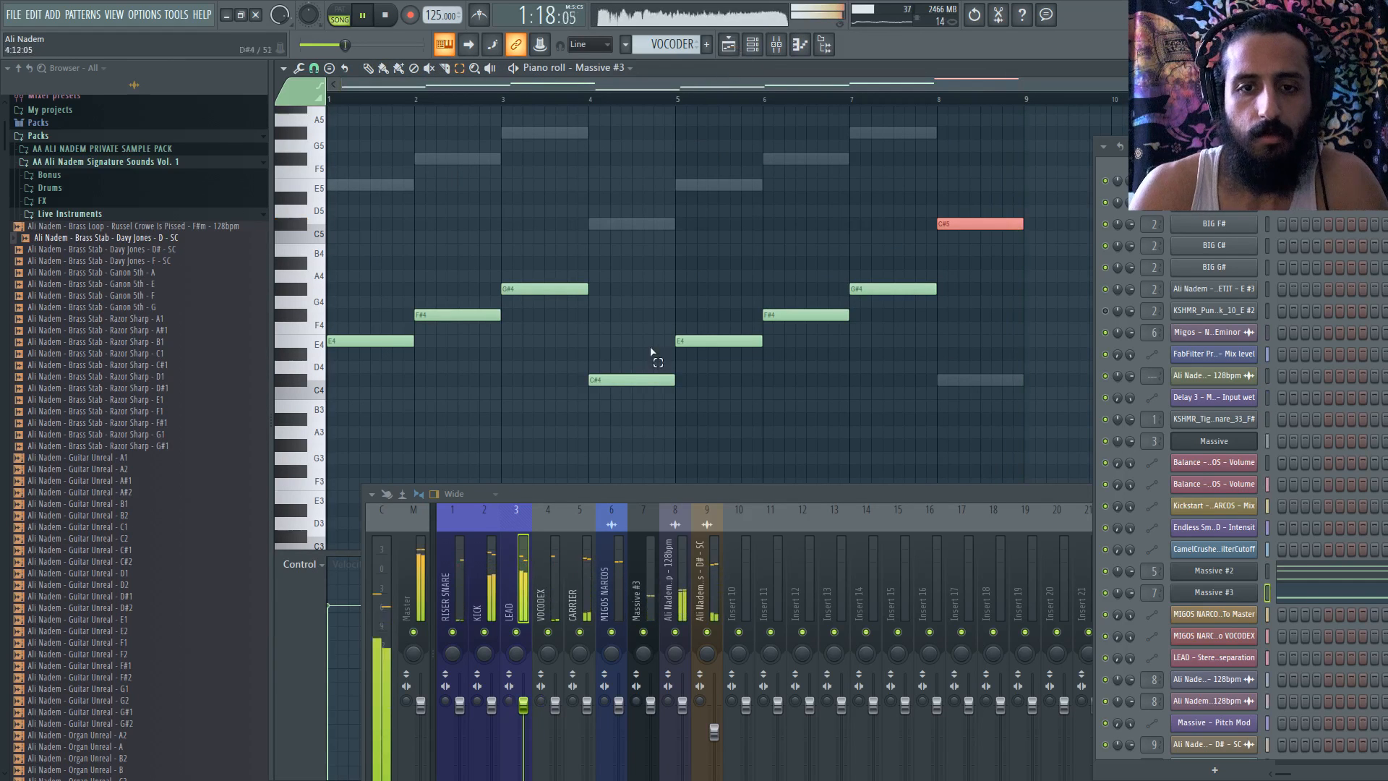
key("ctrl+Down")
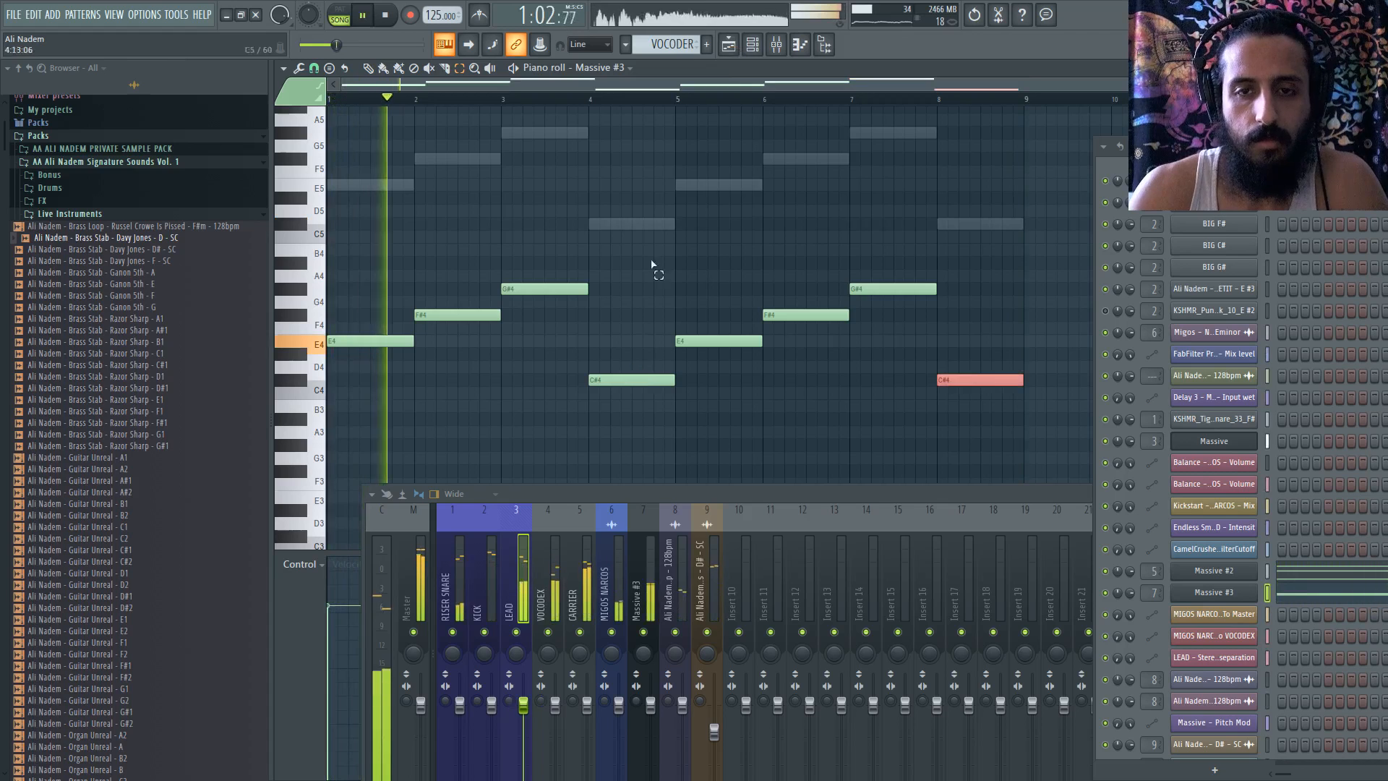
left_click(727, 46)
scroll(869, 219, "up", 3)
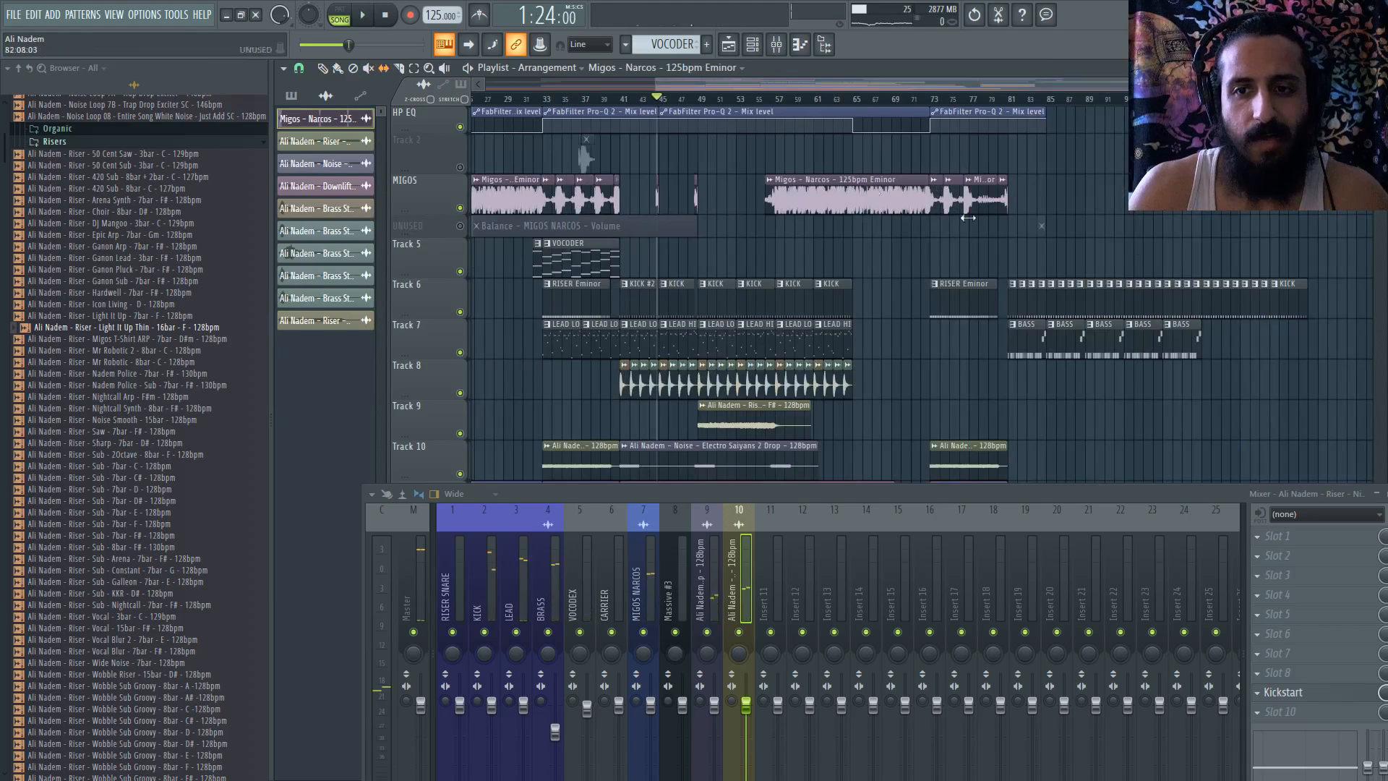
- Slice the Migos vocal copy on Track 3 near bar 19 and delete the portion before the cut
scroll(1303, 228, "down", 2)
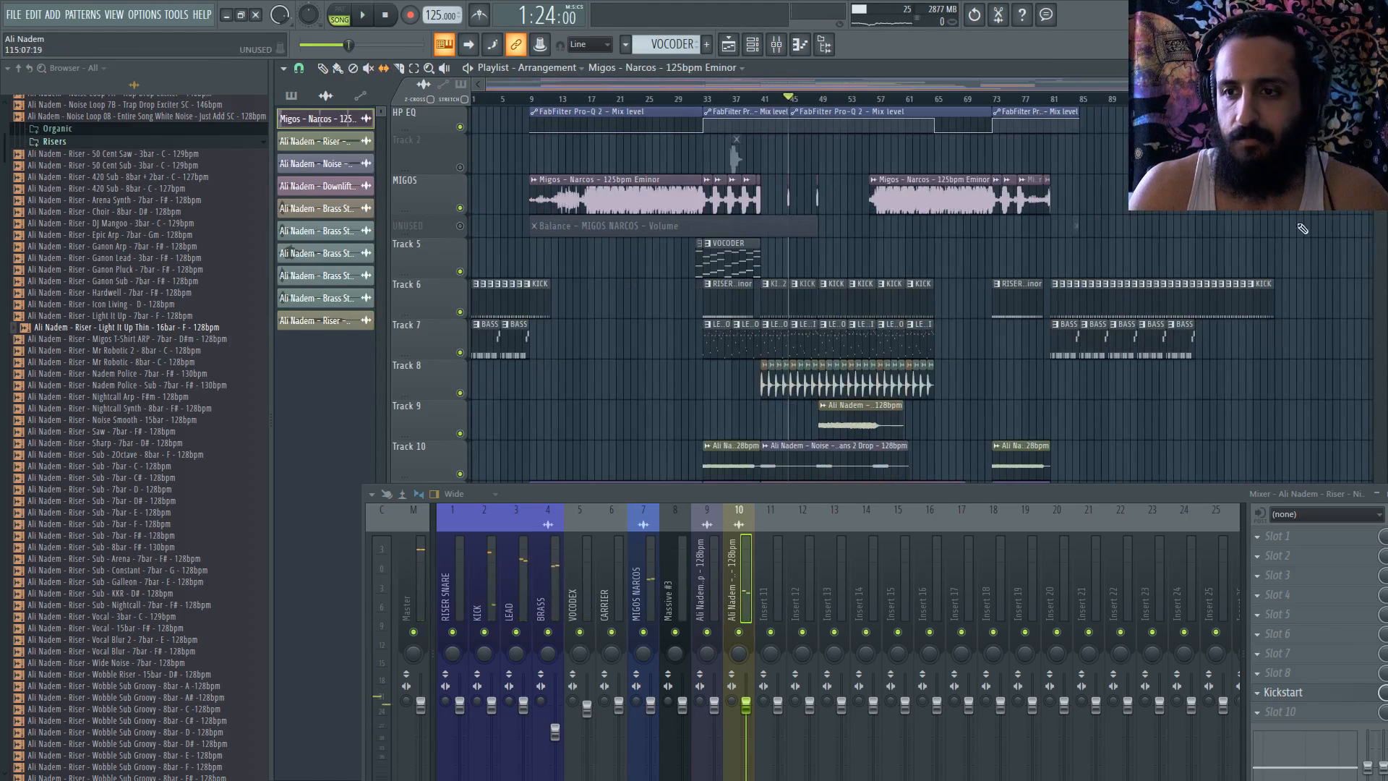
scroll(727, 115, "up", 5)
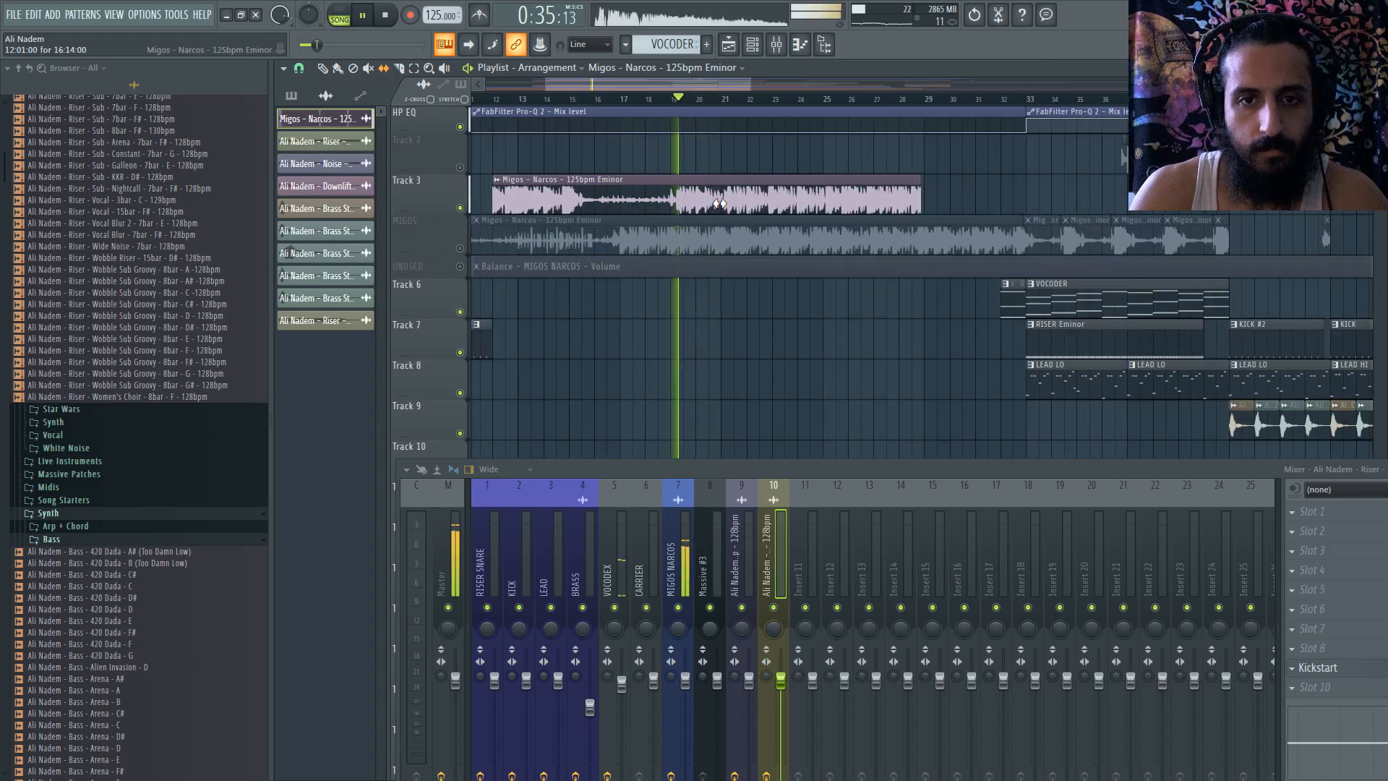
scroll(719, 204, "up", 6)
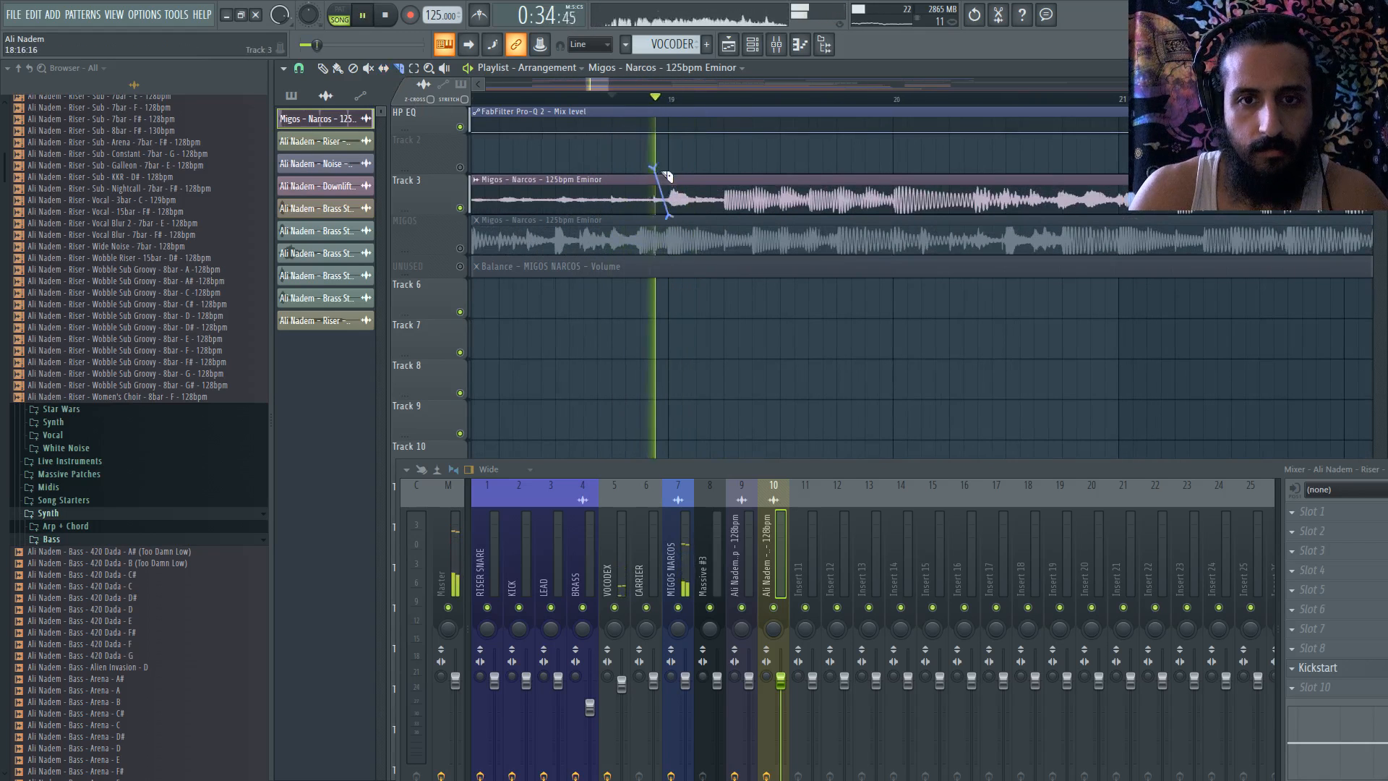
scroll(520, 198, "down", 3)
right_click(538, 193)
scroll(529, 172, "down", 3)
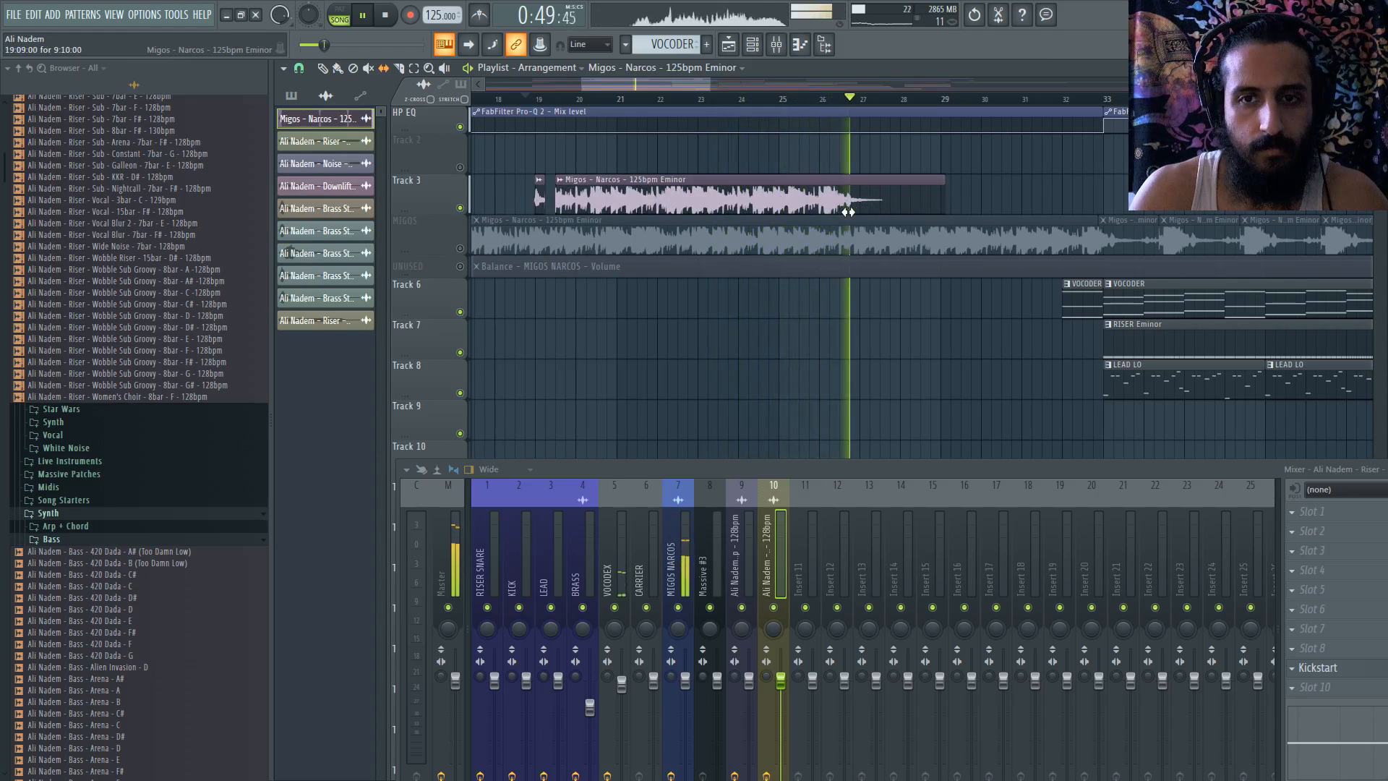
- Trim the Track 3 vocal slice to start at bar 41 and extend its end just past bar 42
left_click_drag(848, 211, 659, 169)
scroll(656, 105, "up", 5)
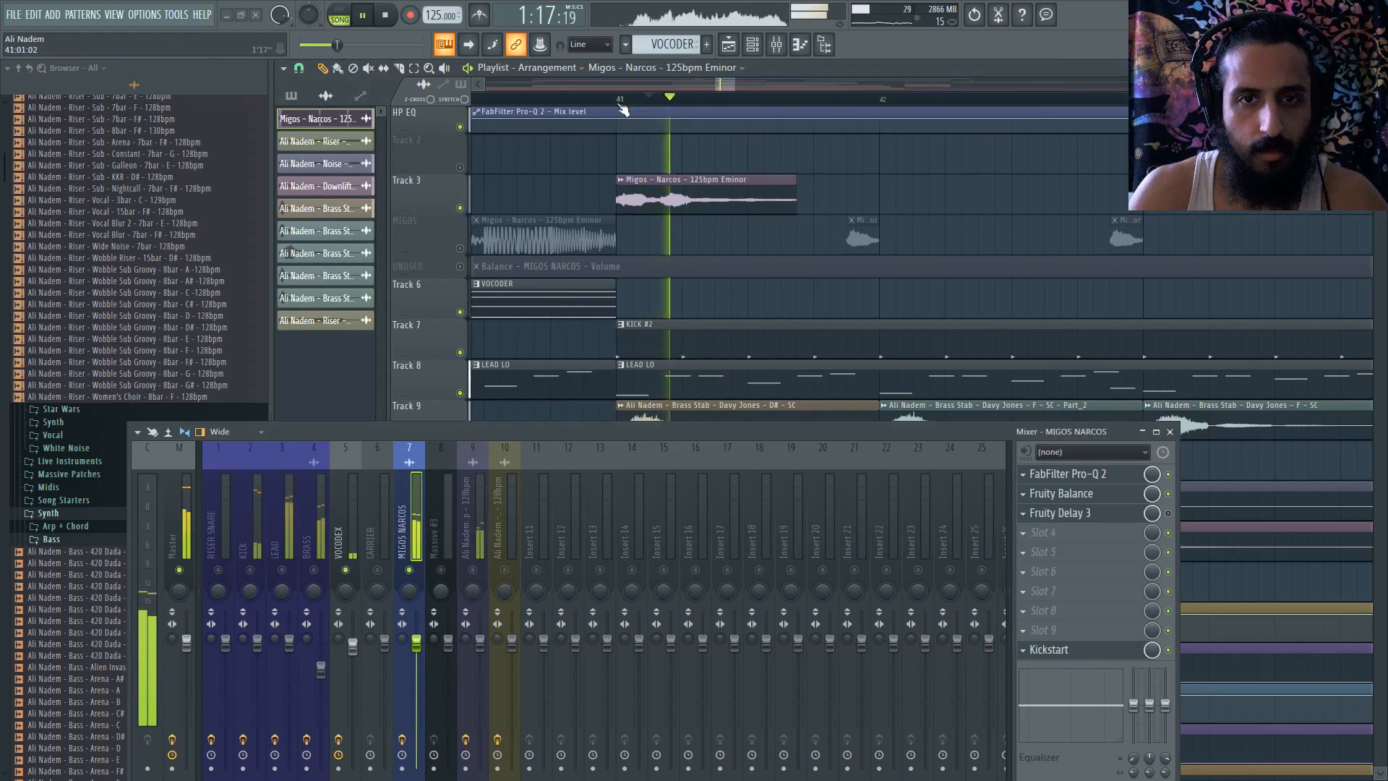
left_click_drag(620, 193, 500, 194)
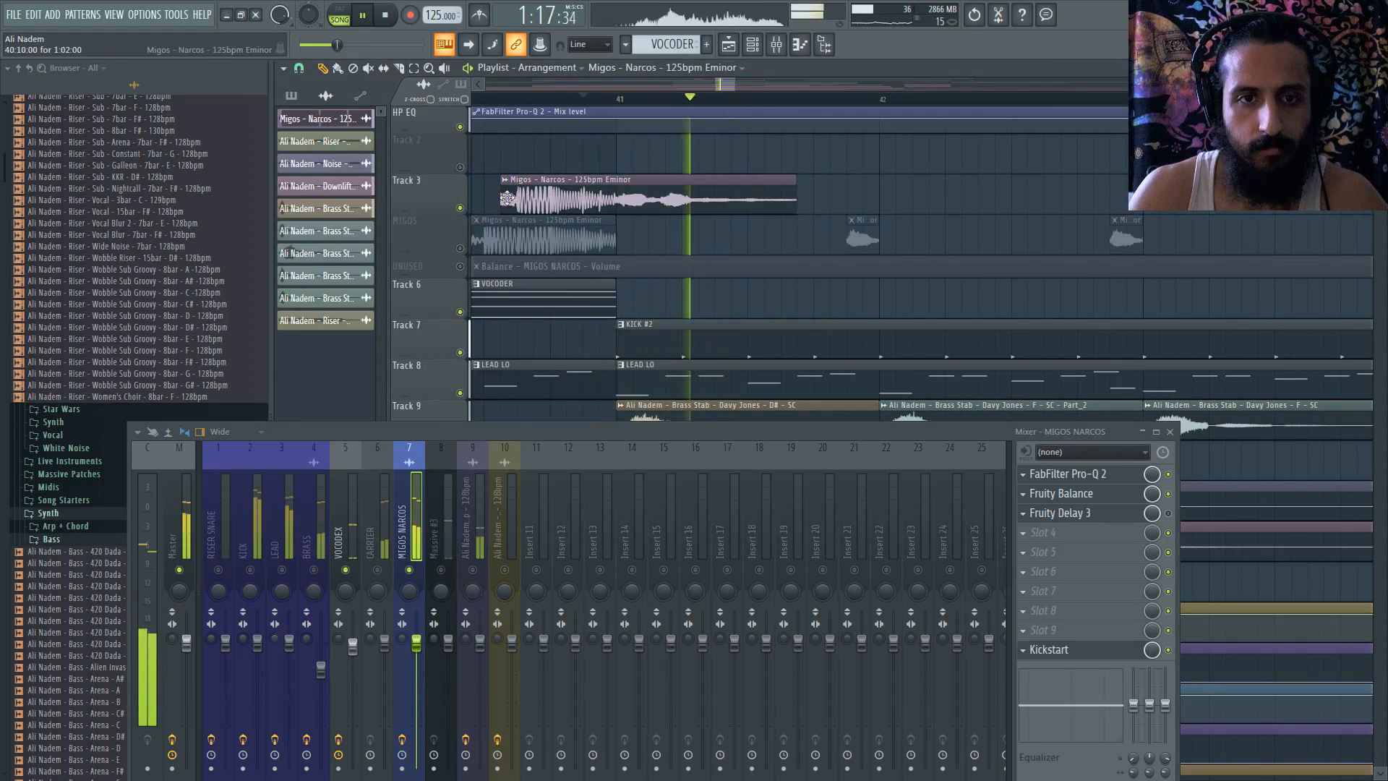
left_click_drag(502, 194, 613, 198)
left_click_drag(793, 195, 910, 196)
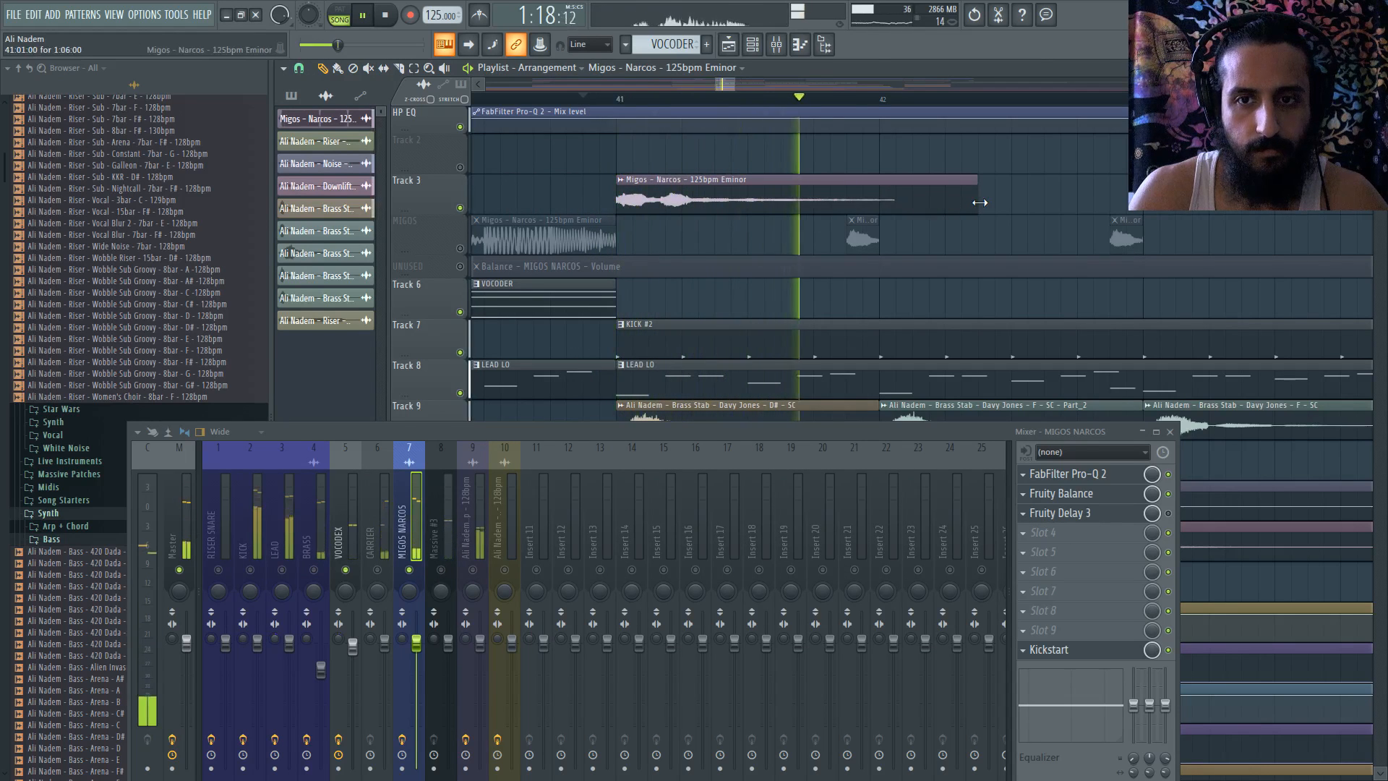
- Stop playback and make the Track 3 vocal slice unique as its own sample
key("space")
left_click(626, 181)
left_click(777, 219)
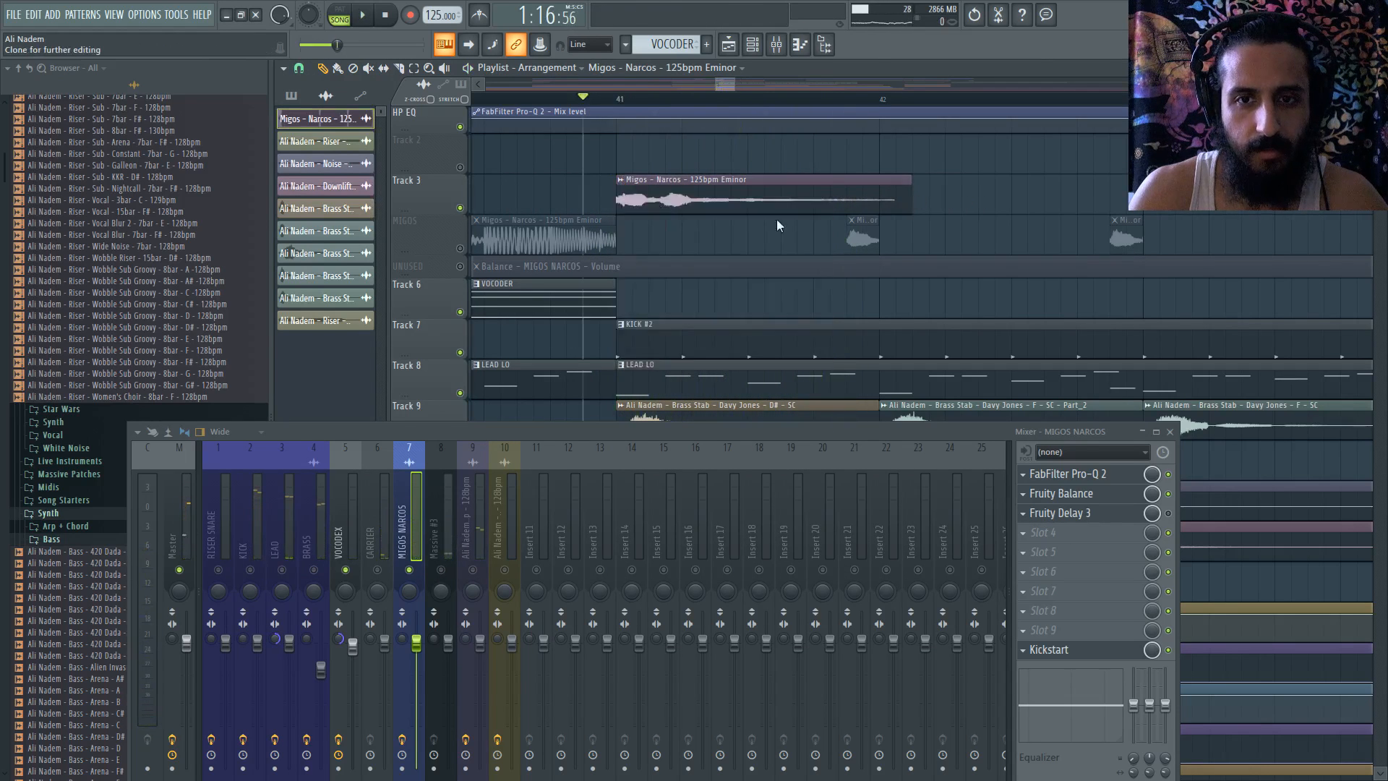
left_click(1263, 752)
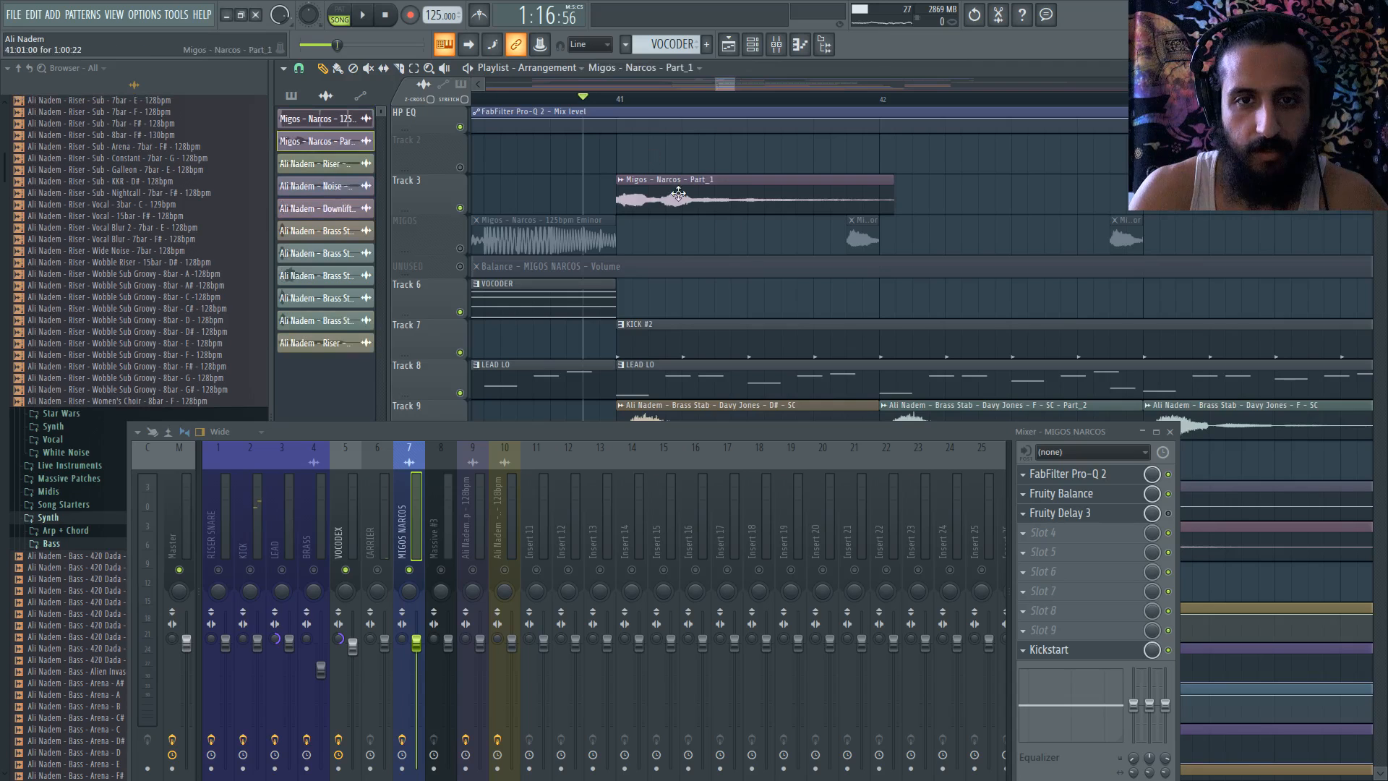
- Clone the BIG E channel and load the Migos - Narcos - Part_1 vocal sample into the copy
left_click(755, 46)
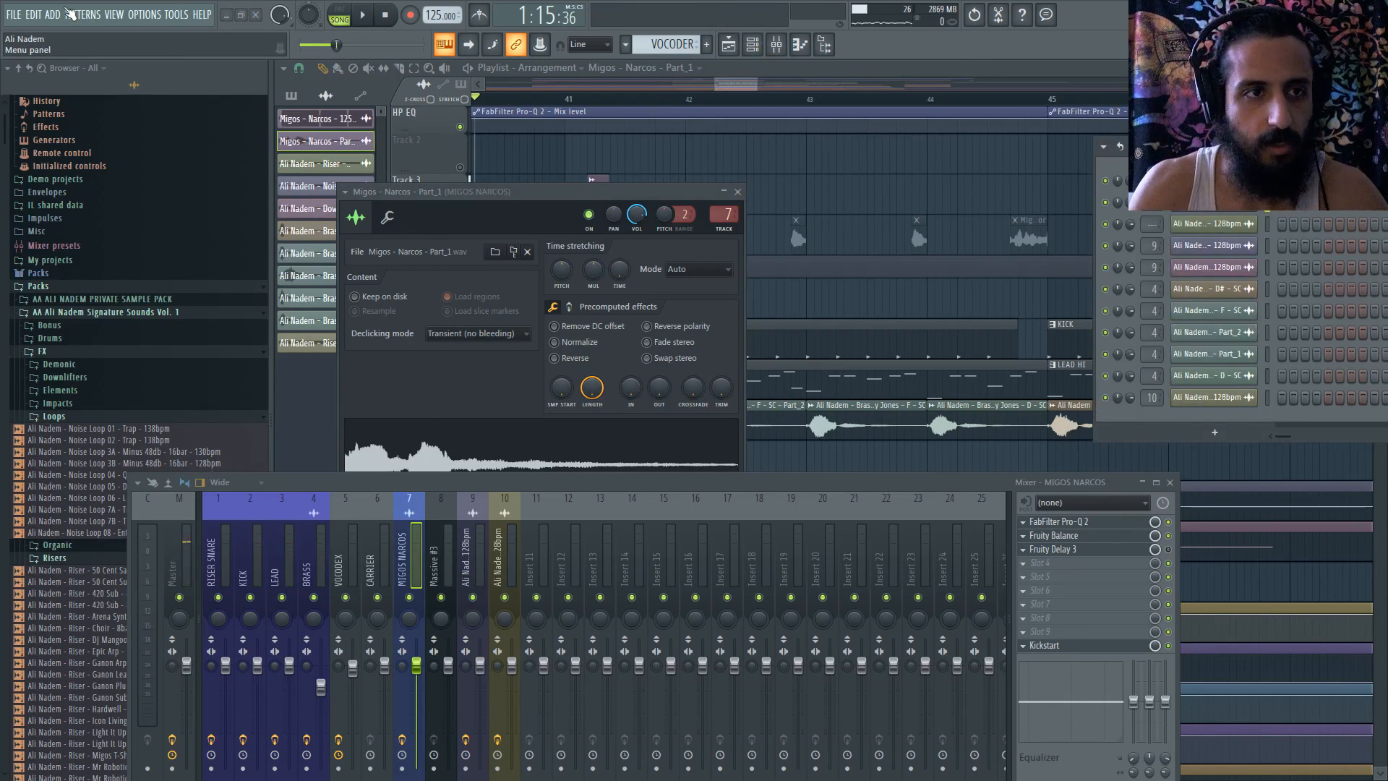
left_click(54, 14)
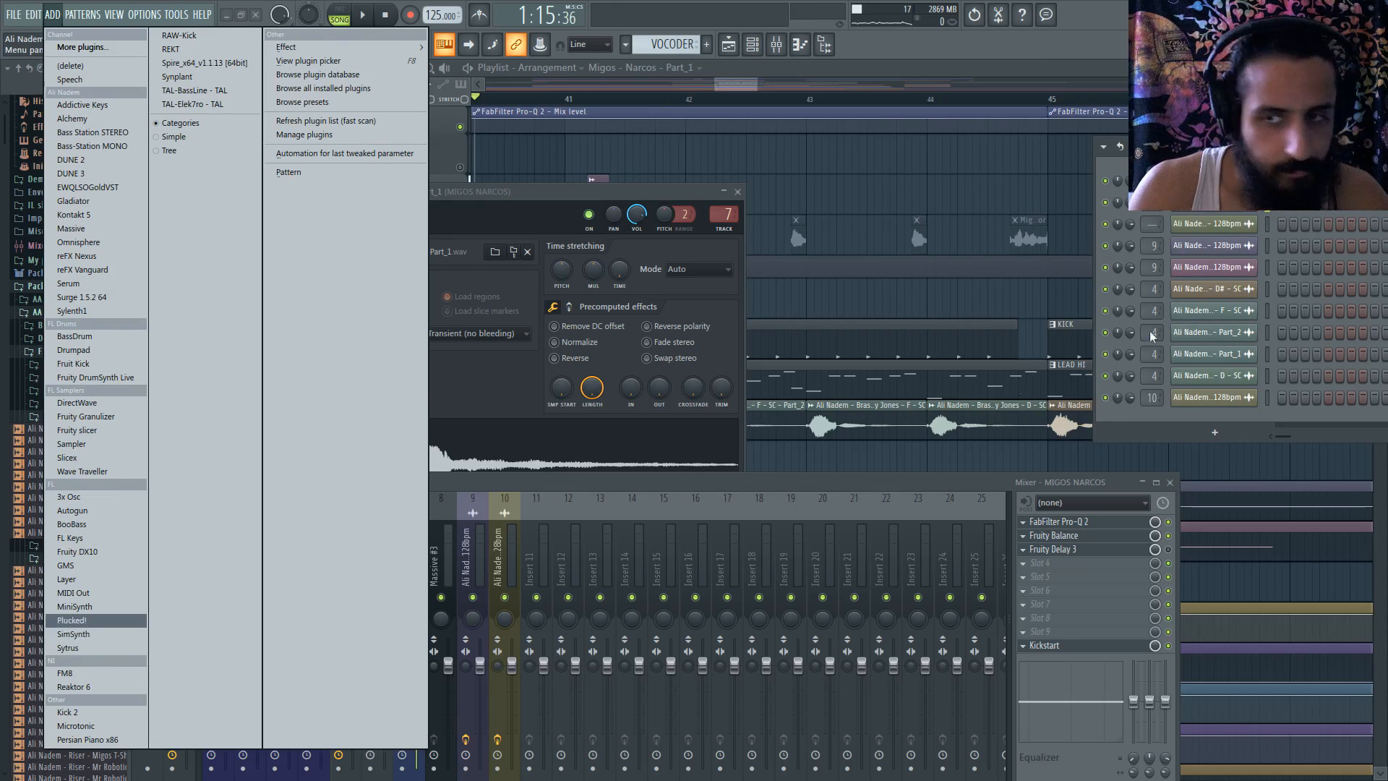
key("Escape")
key("F6")
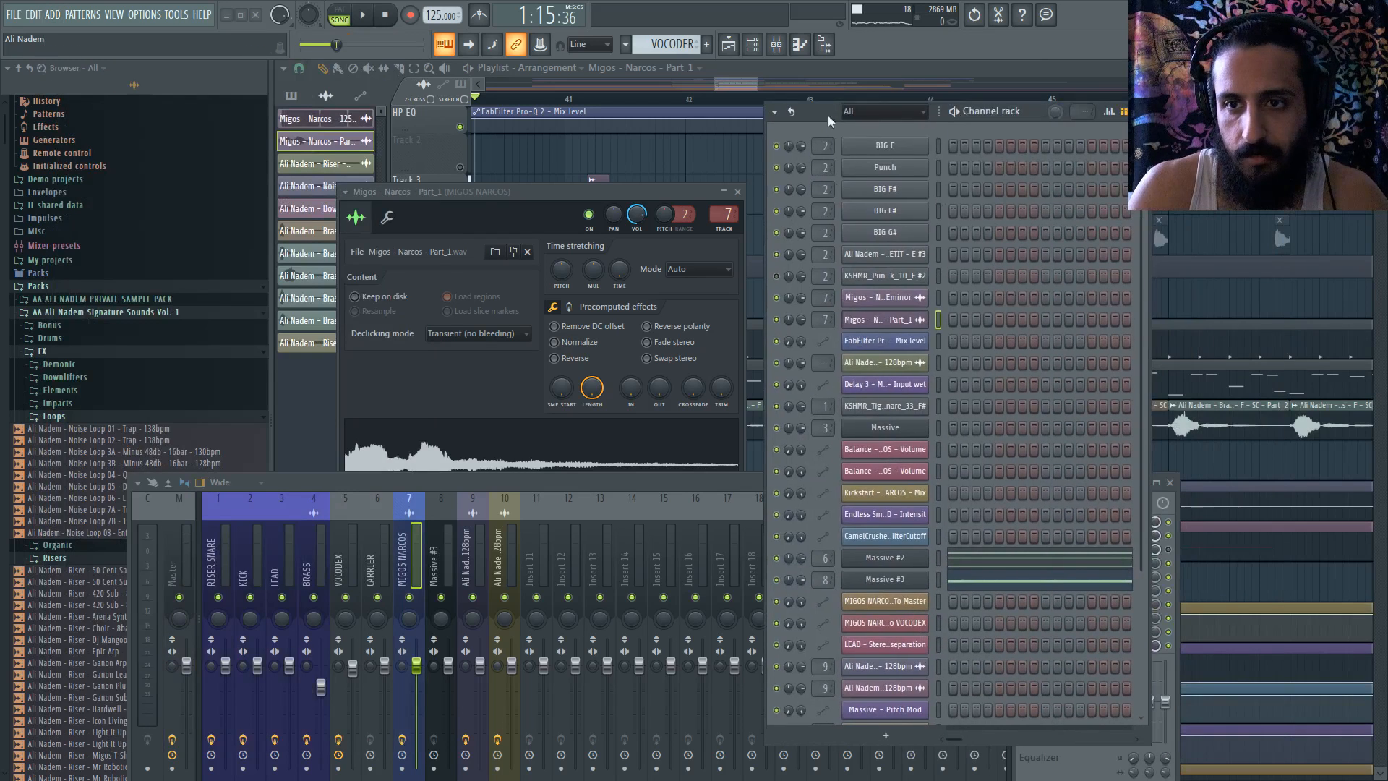
right_click(900, 147)
left_click(952, 285)
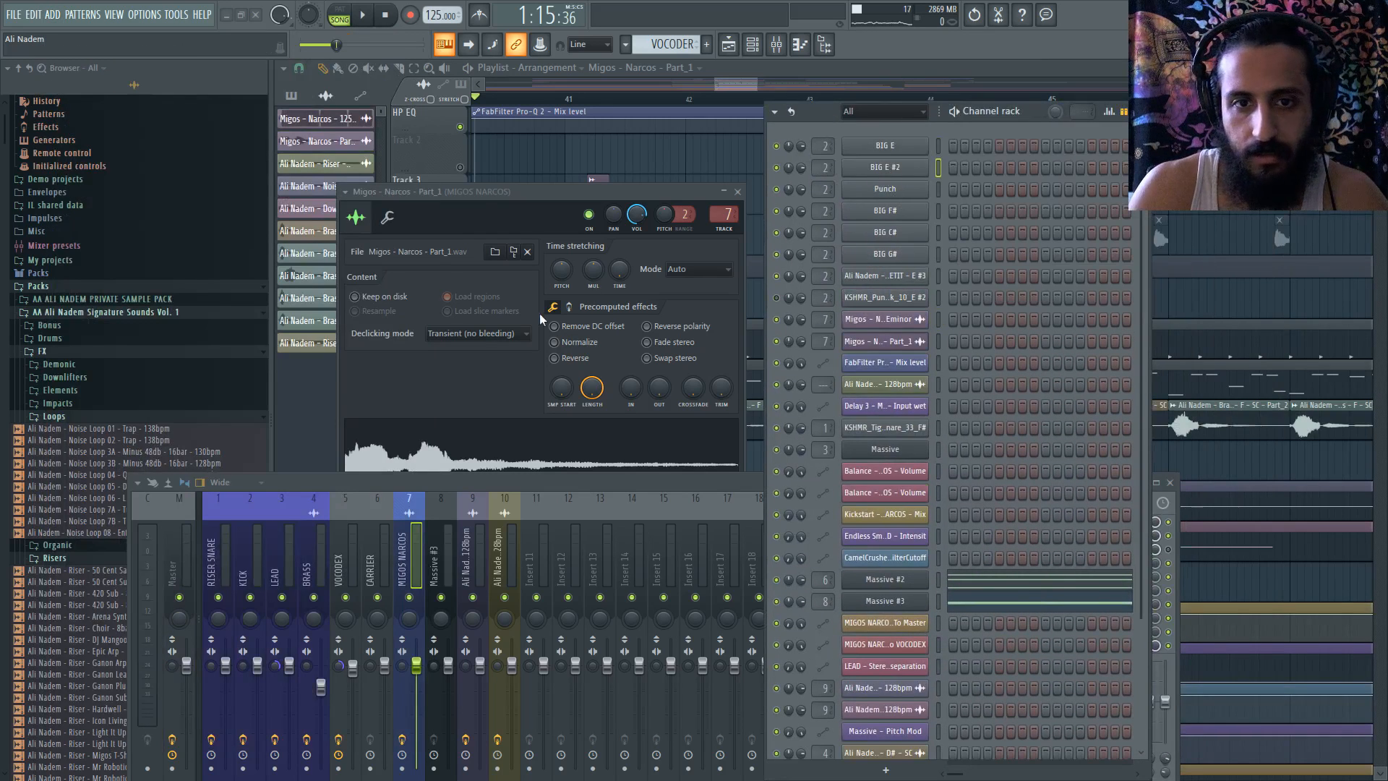
left_click_drag(516, 457, 671, 370)
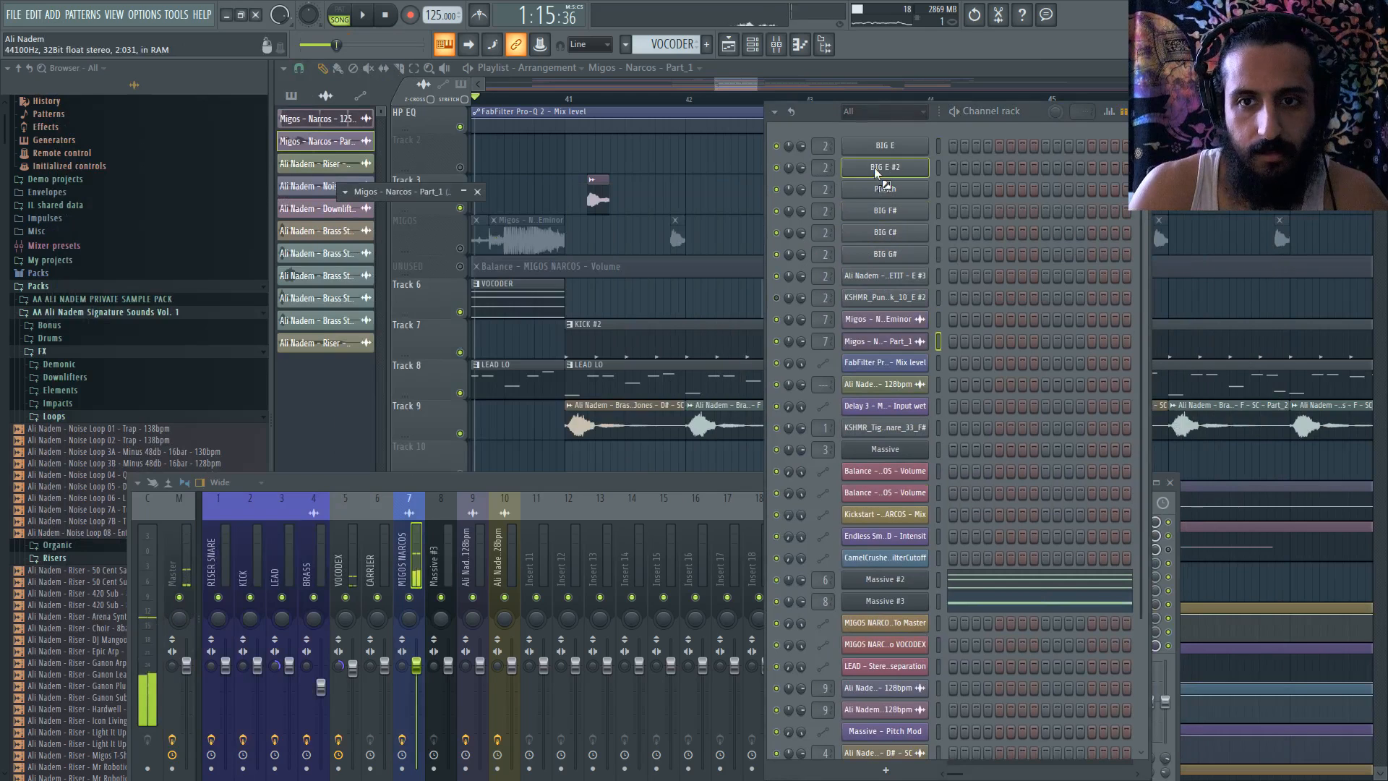
left_click_drag(873, 167, 874, 167)
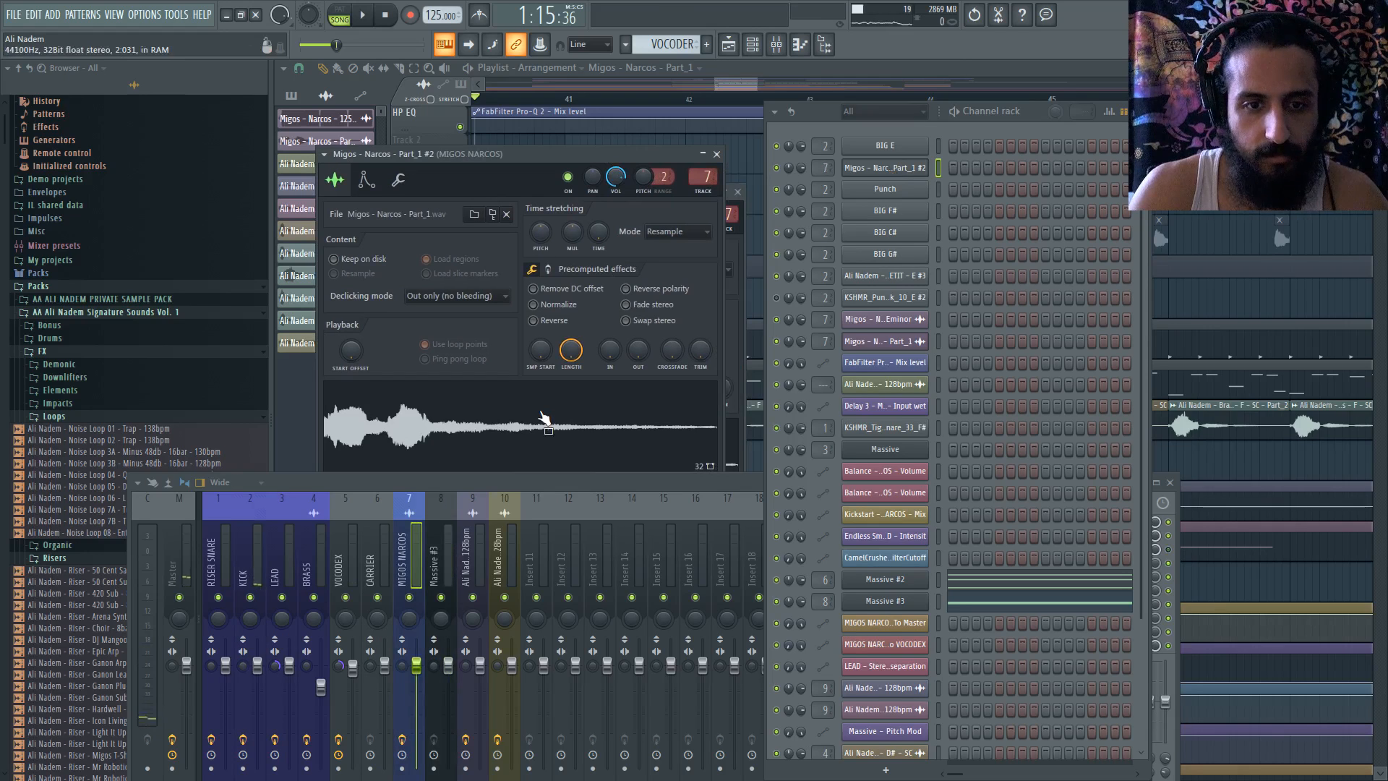
- Examine the cloned vocal sampler's envelope and instrument settings, with the mixer moved clear of its window
left_click(640, 99)
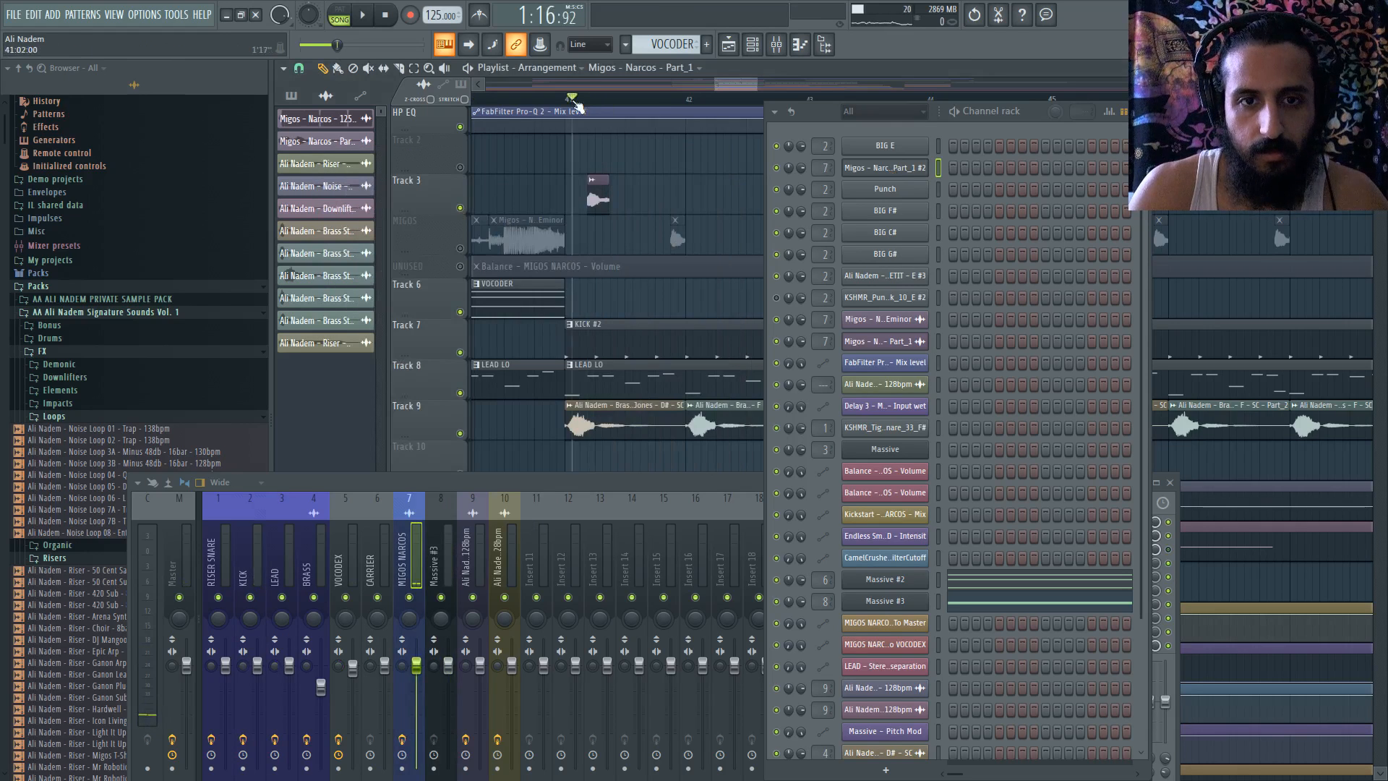
left_click(875, 173)
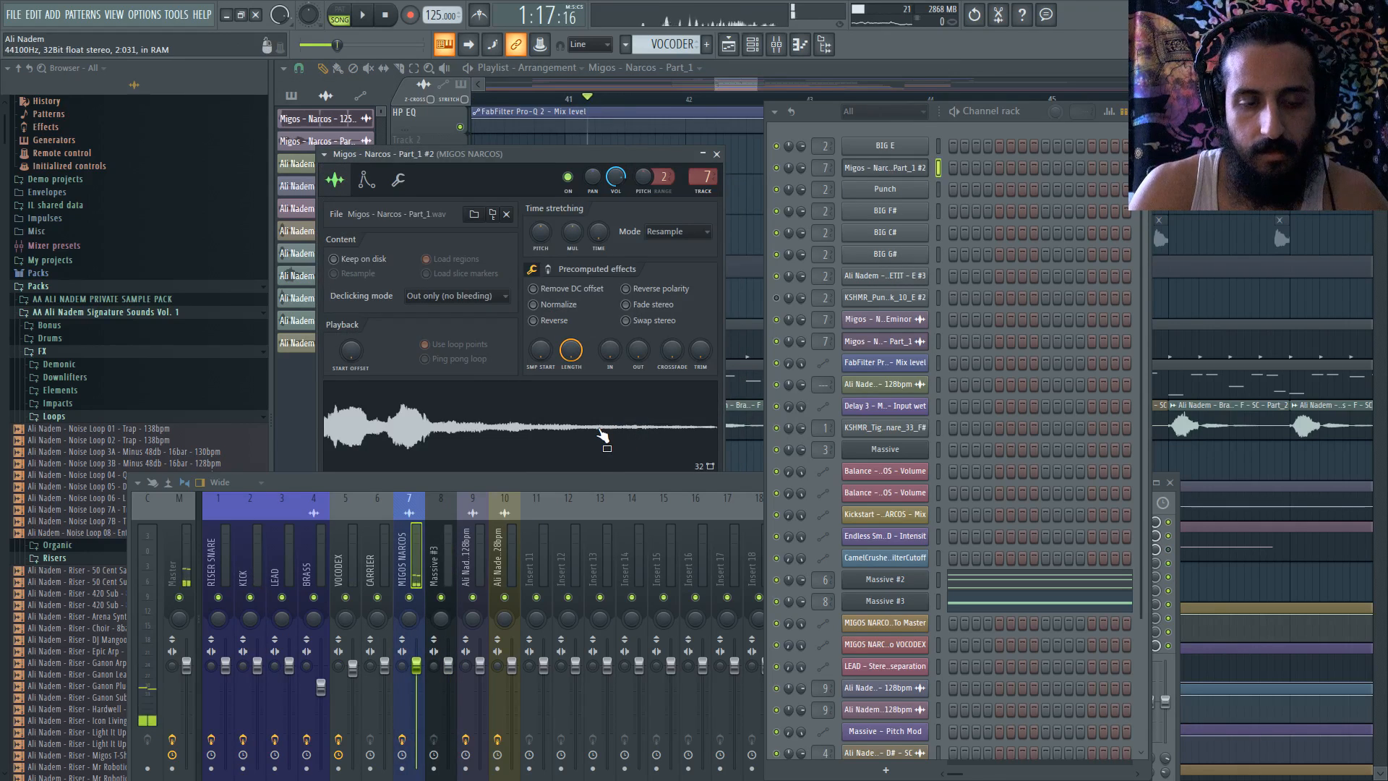
left_click_drag(569, 502, 500, 546)
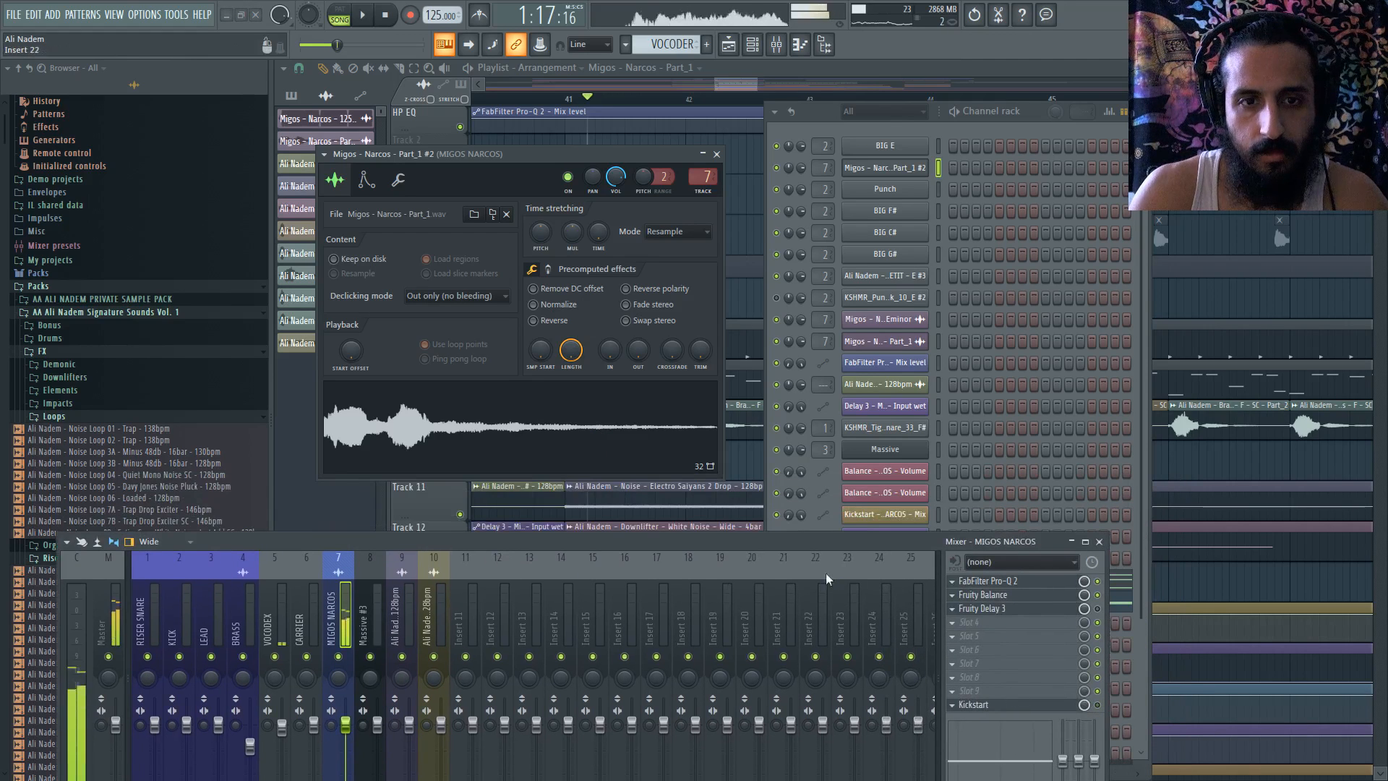
left_click(398, 179)
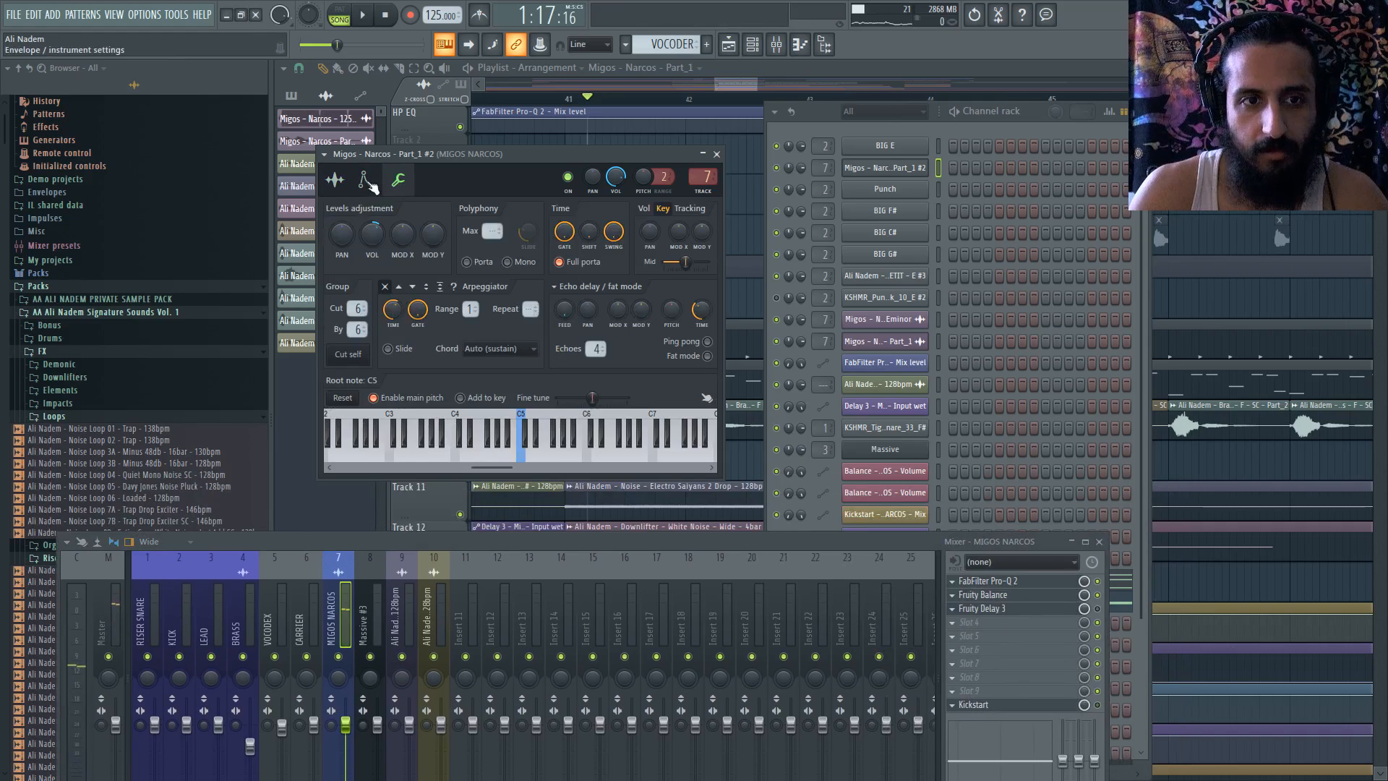
left_click(367, 179)
left_click(397, 179)
left_click(716, 154)
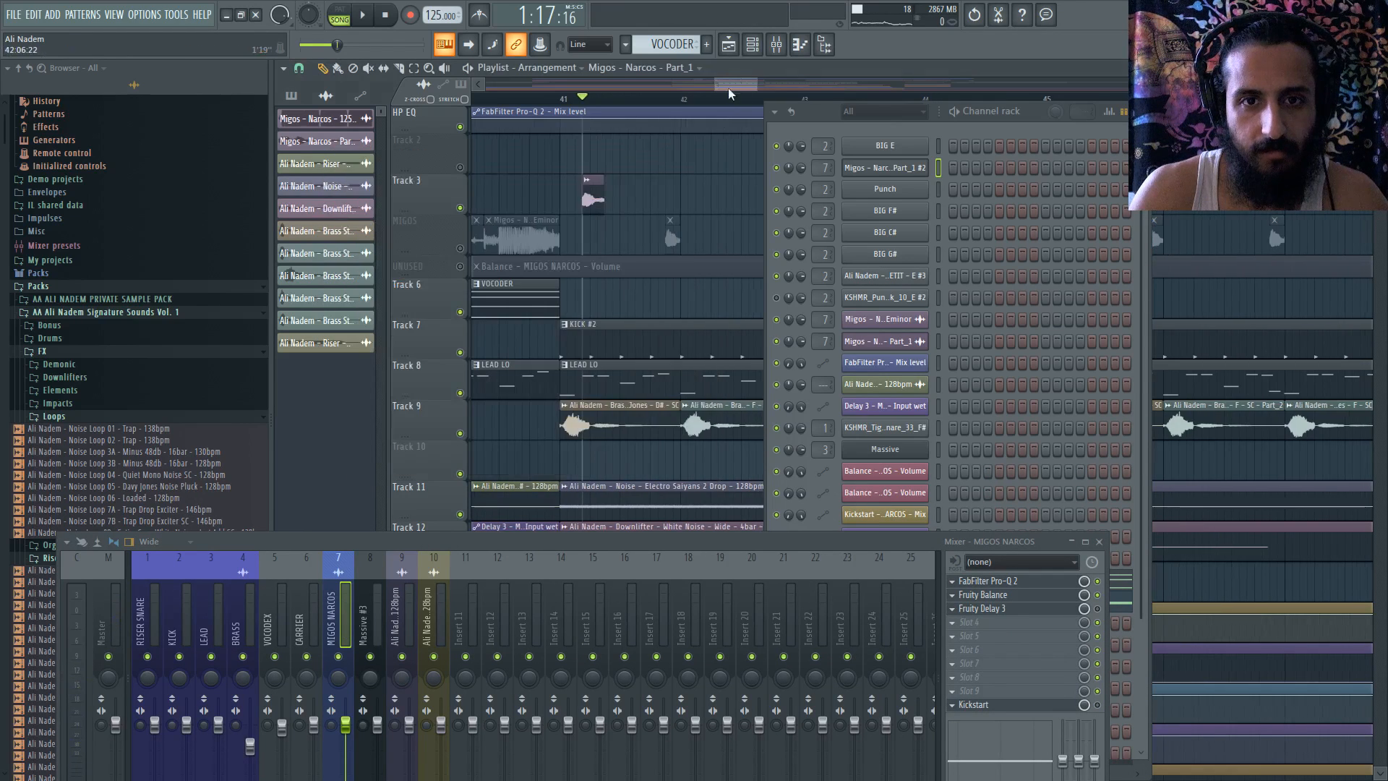
left_click(877, 163)
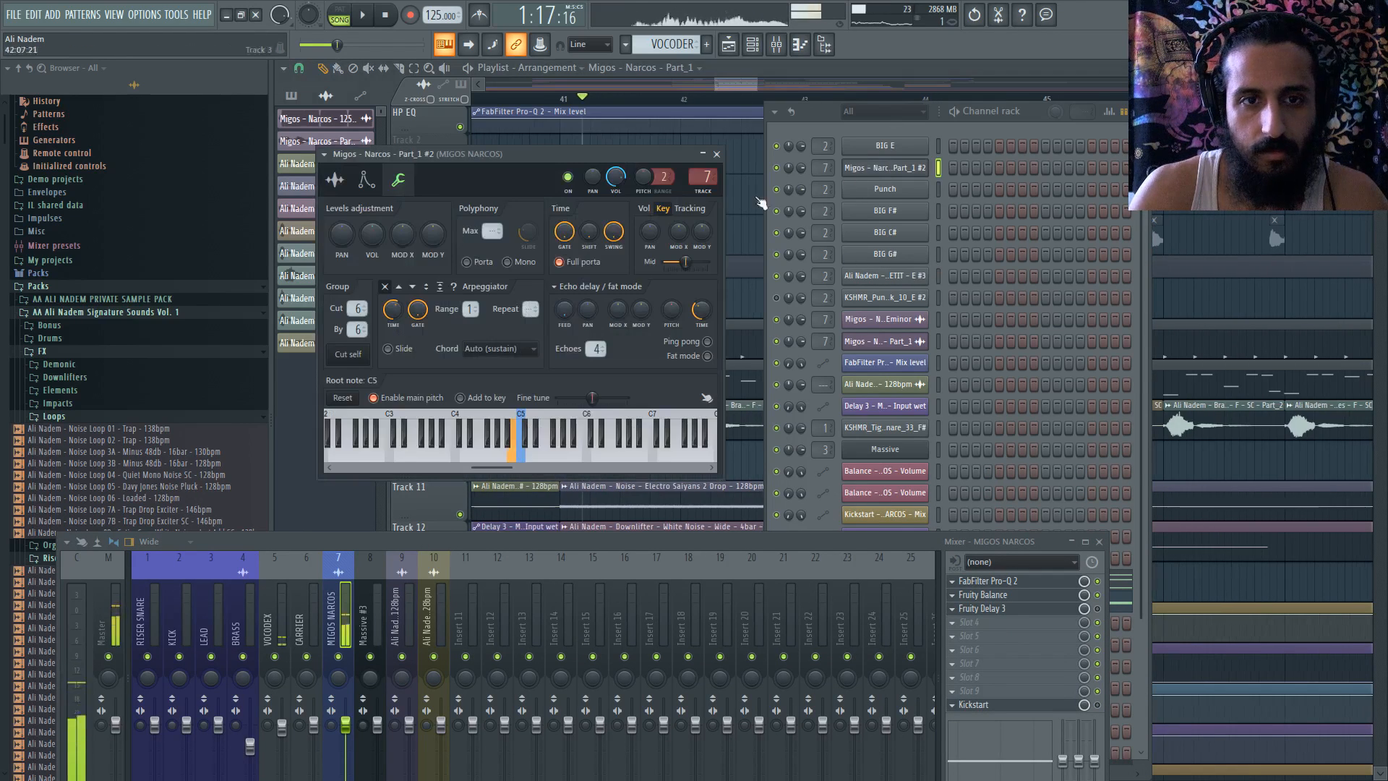
- Advance the vocal sampler's sample start past the first peak so it begins on the second, and close the sampler
left_click(344, 180)
left_click_drag(539, 360, 538, 352)
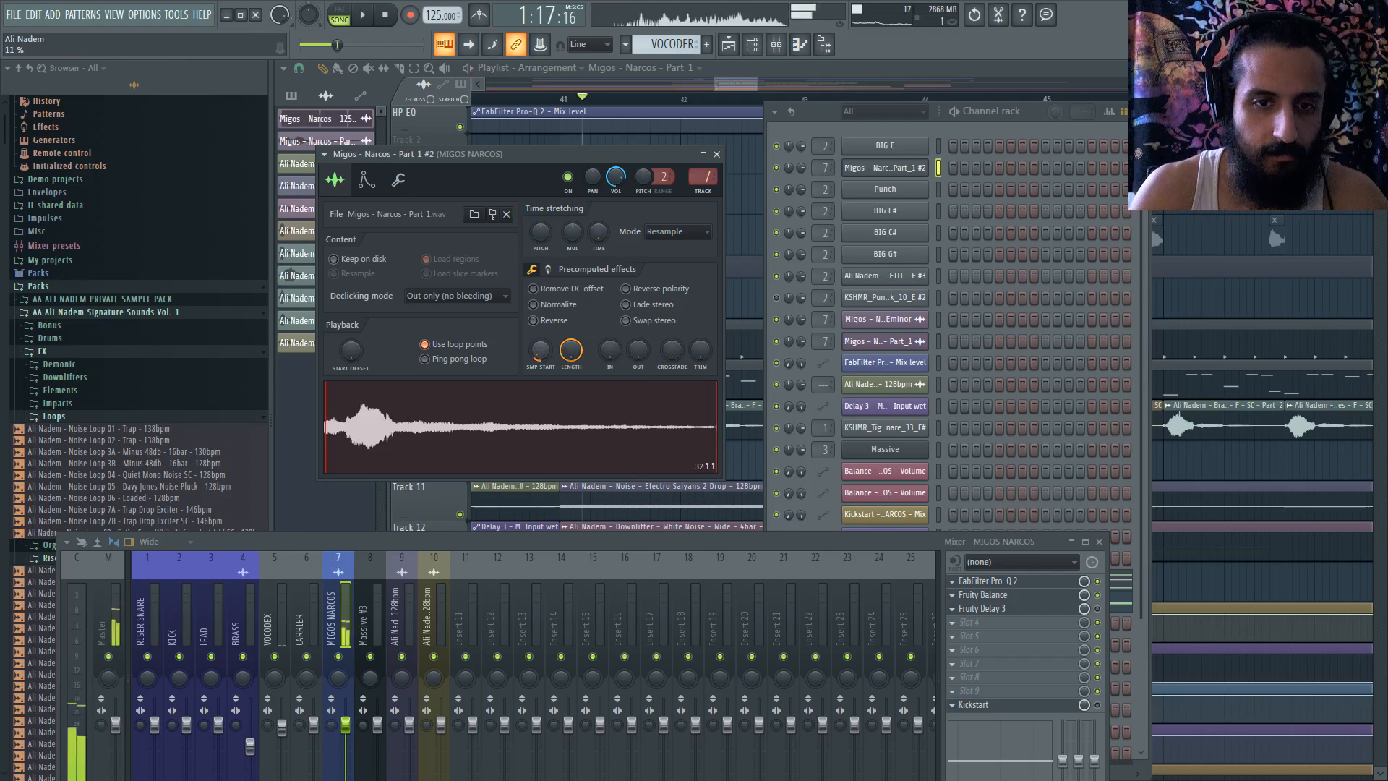
left_click_drag(540, 351, 540, 343)
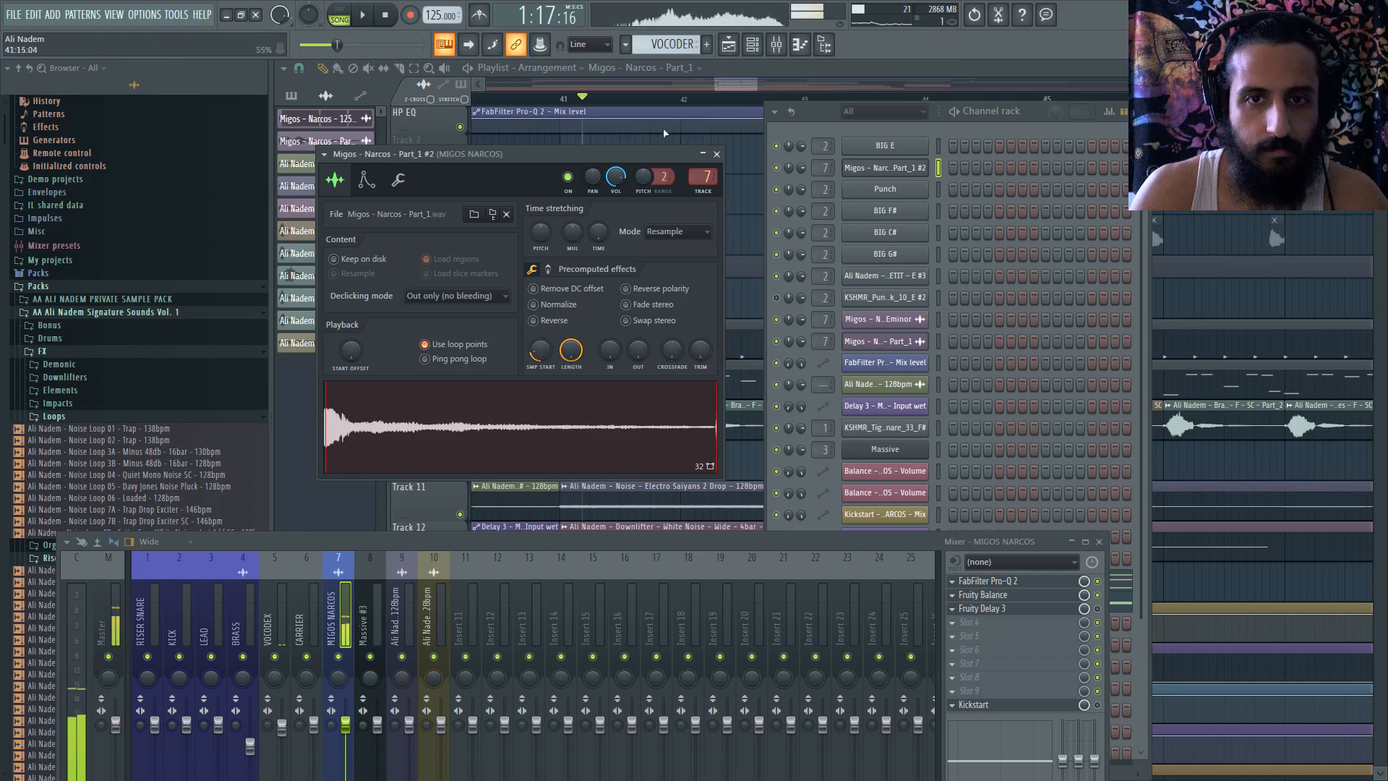
left_click(716, 154)
- Create a new empty pattern named VOCAL CHOP
left_click(706, 44)
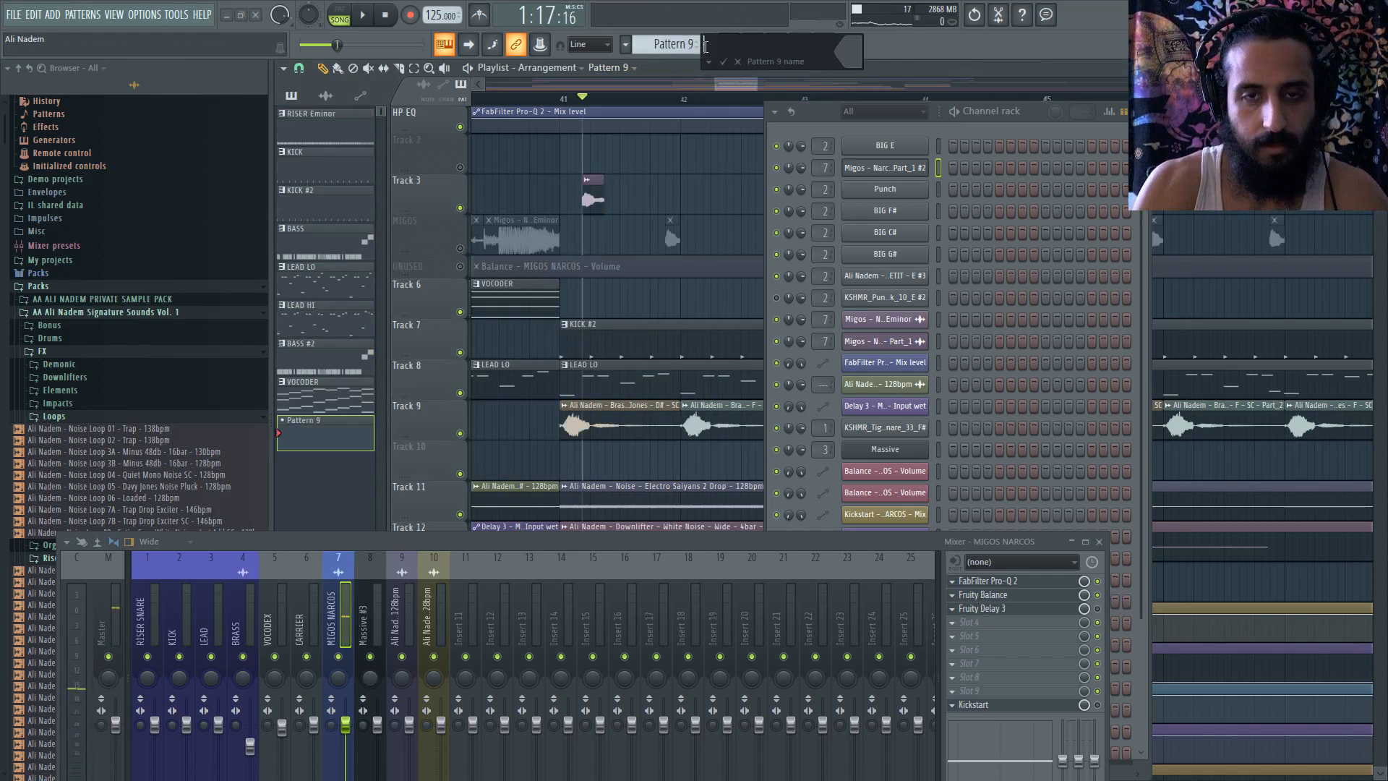
type("VOCAL C")
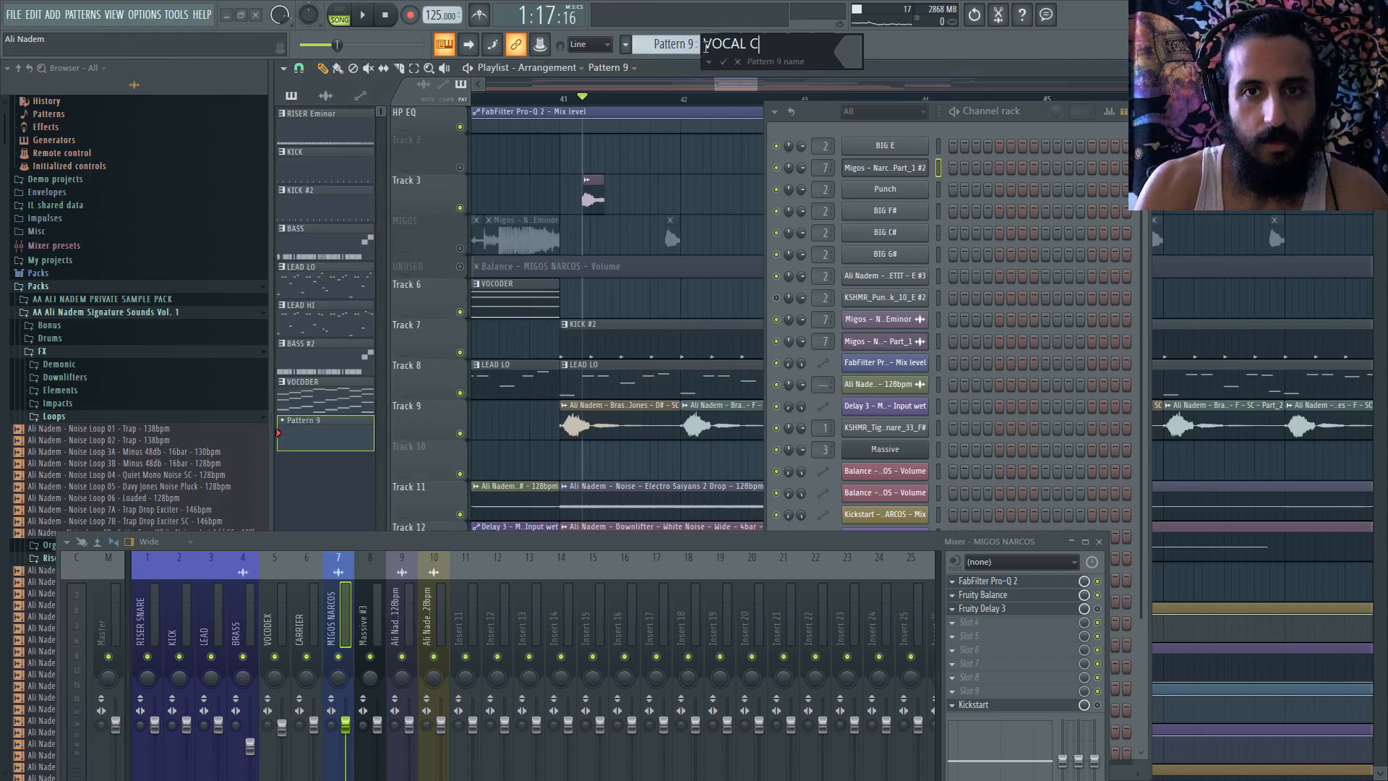
type("HO")
key("BackSpace")
type("HOP")
key("Return")
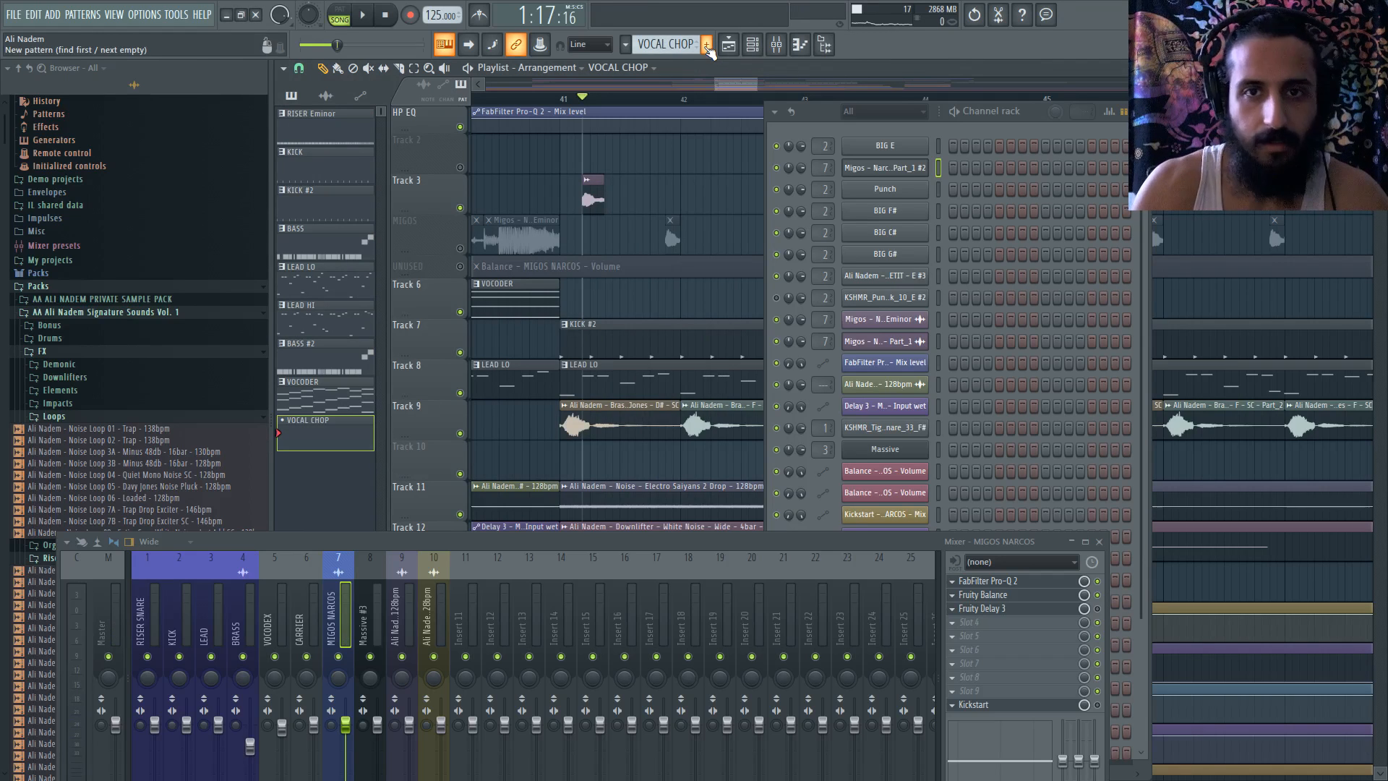
- Replace the vocal slice on Track 3 with a VOCAL CHOP pattern clip starting at bar 41
right_click(592, 194)
left_click(564, 190)
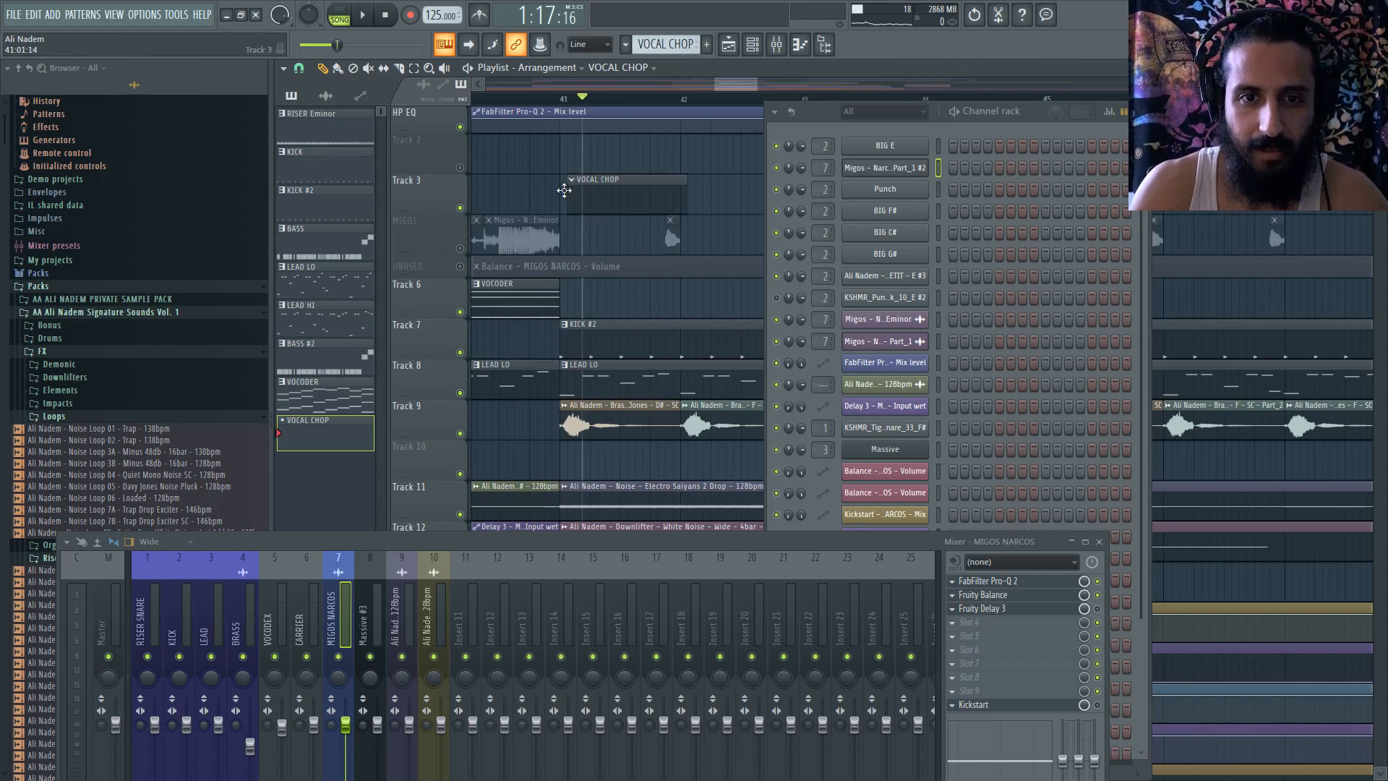
left_click_drag(563, 191, 556, 190)
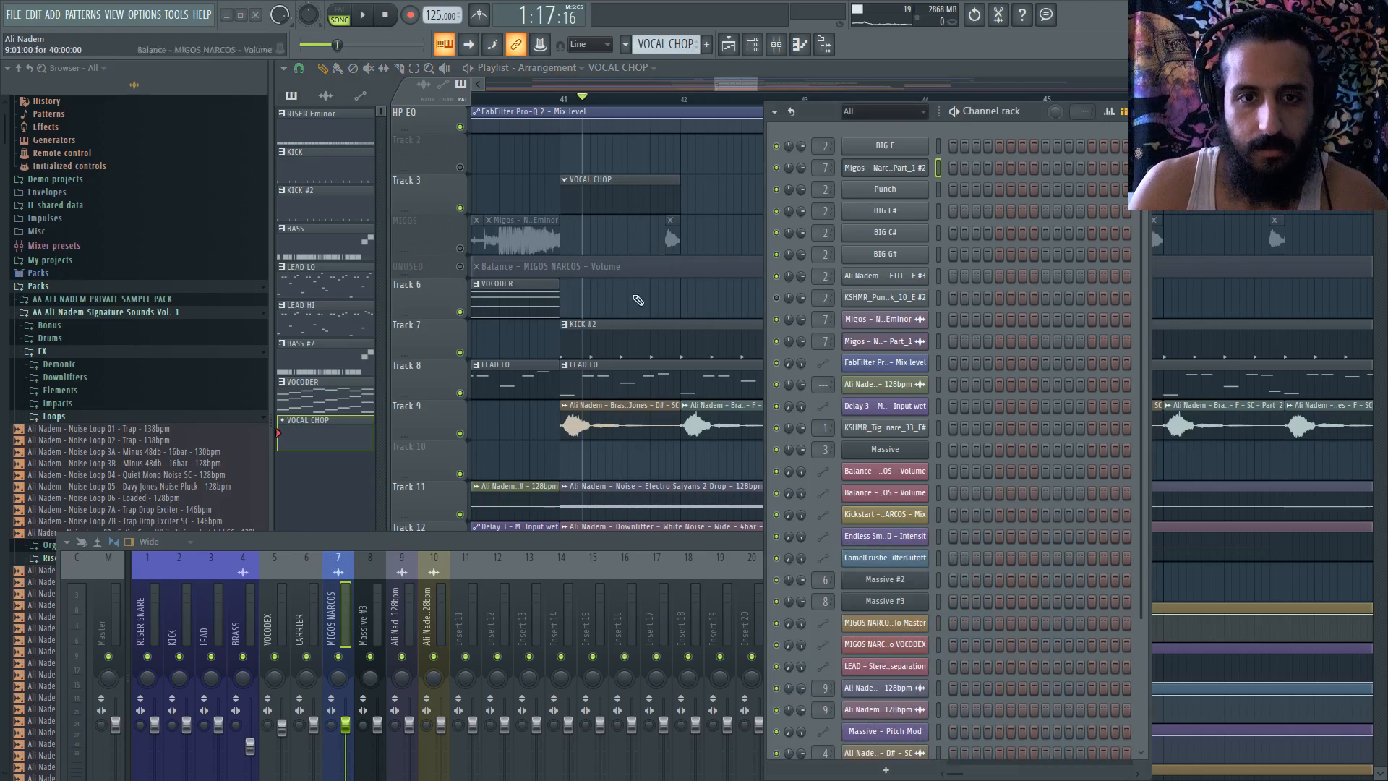
- Copy the Massive melody from the LEAD LO pattern into the vocal chop channel of VOCAL CHOP and audition it in the piano roll
double_click(629, 390)
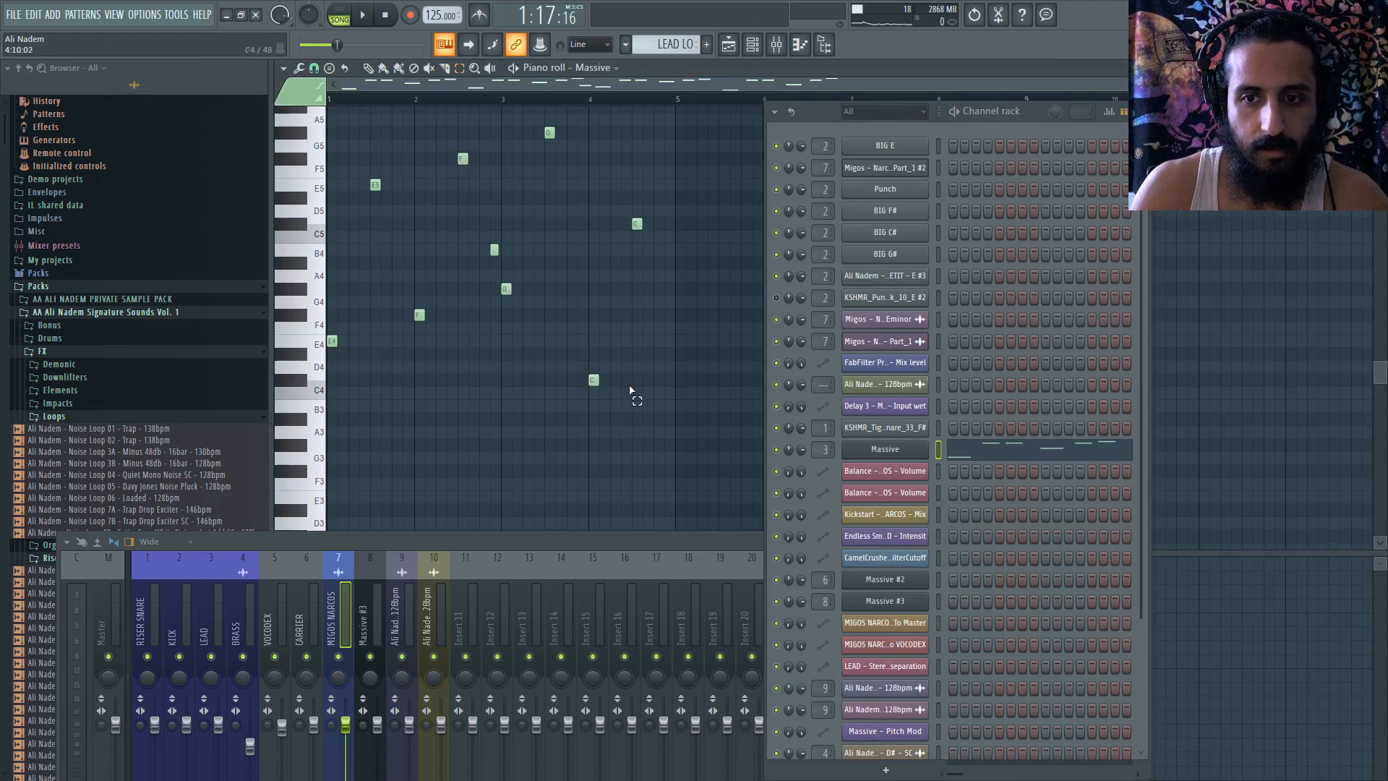
right_click(903, 451)
left_click(1088, 464)
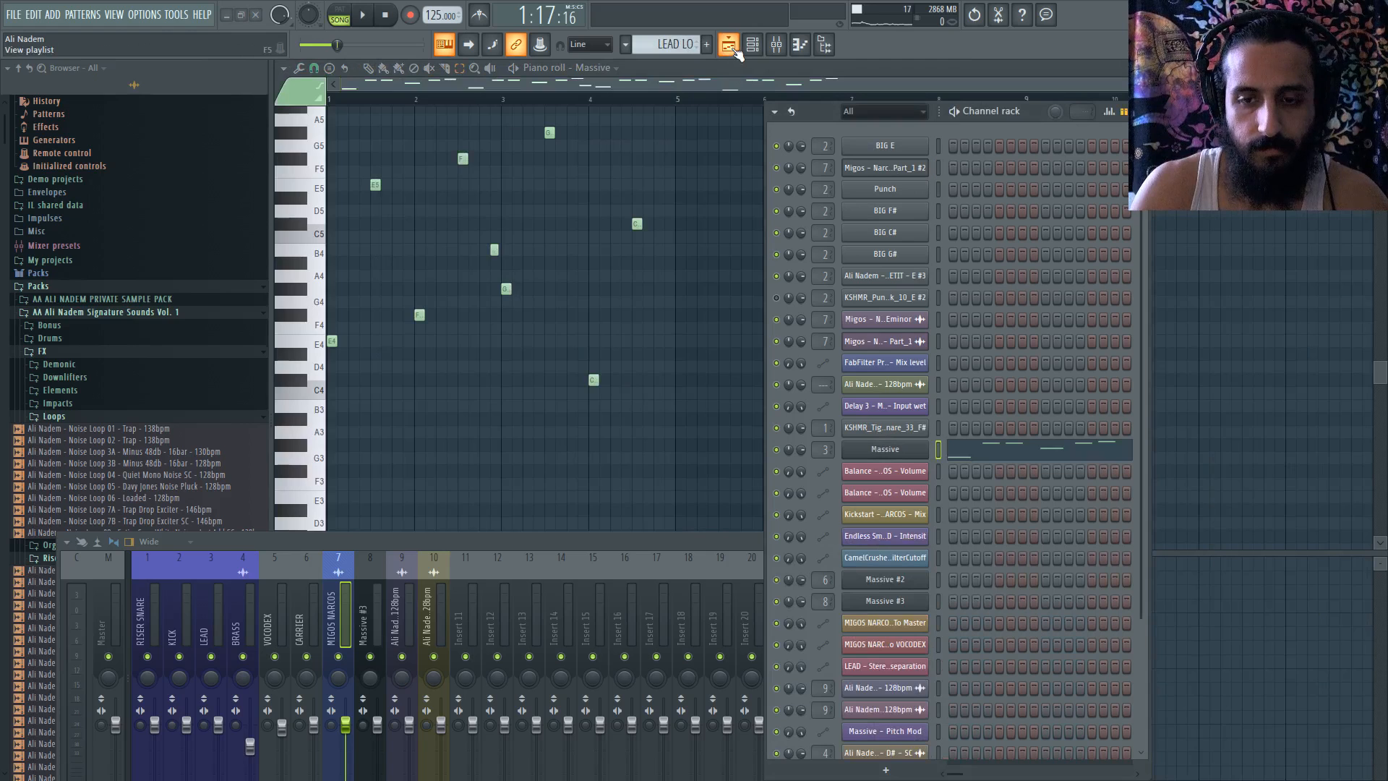
left_click(728, 44)
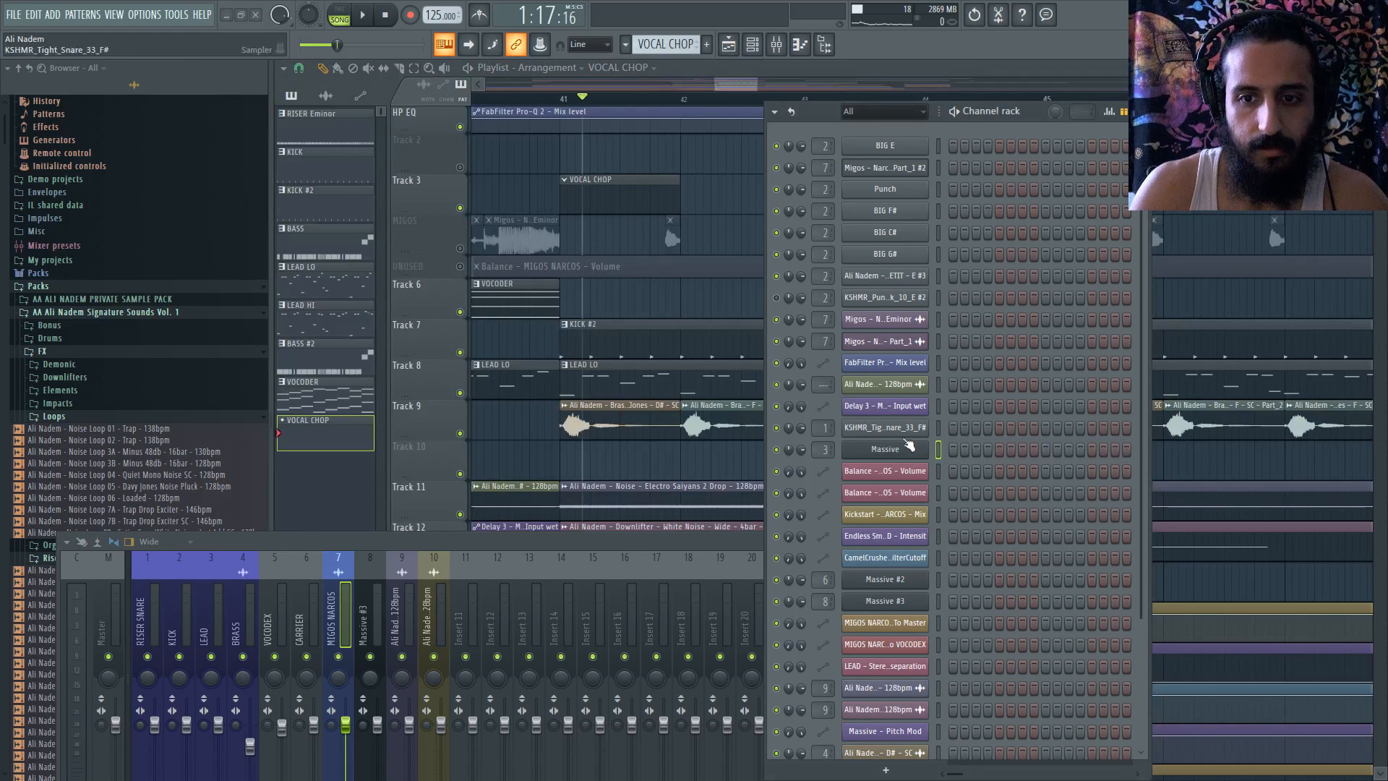
right_click(894, 172)
left_click(1060, 197)
right_click(895, 171)
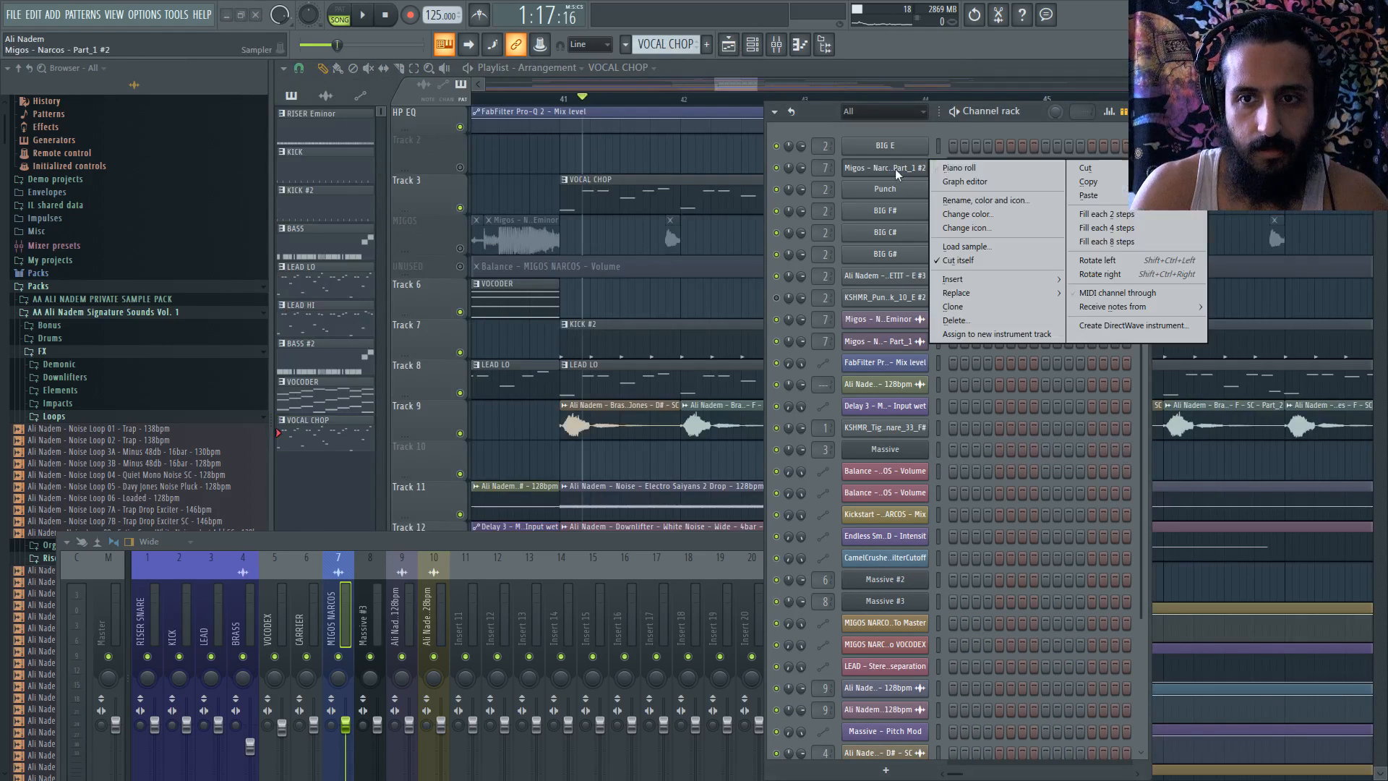
left_click(946, 168)
scroll(351, 230, "up", 3)
key("space")
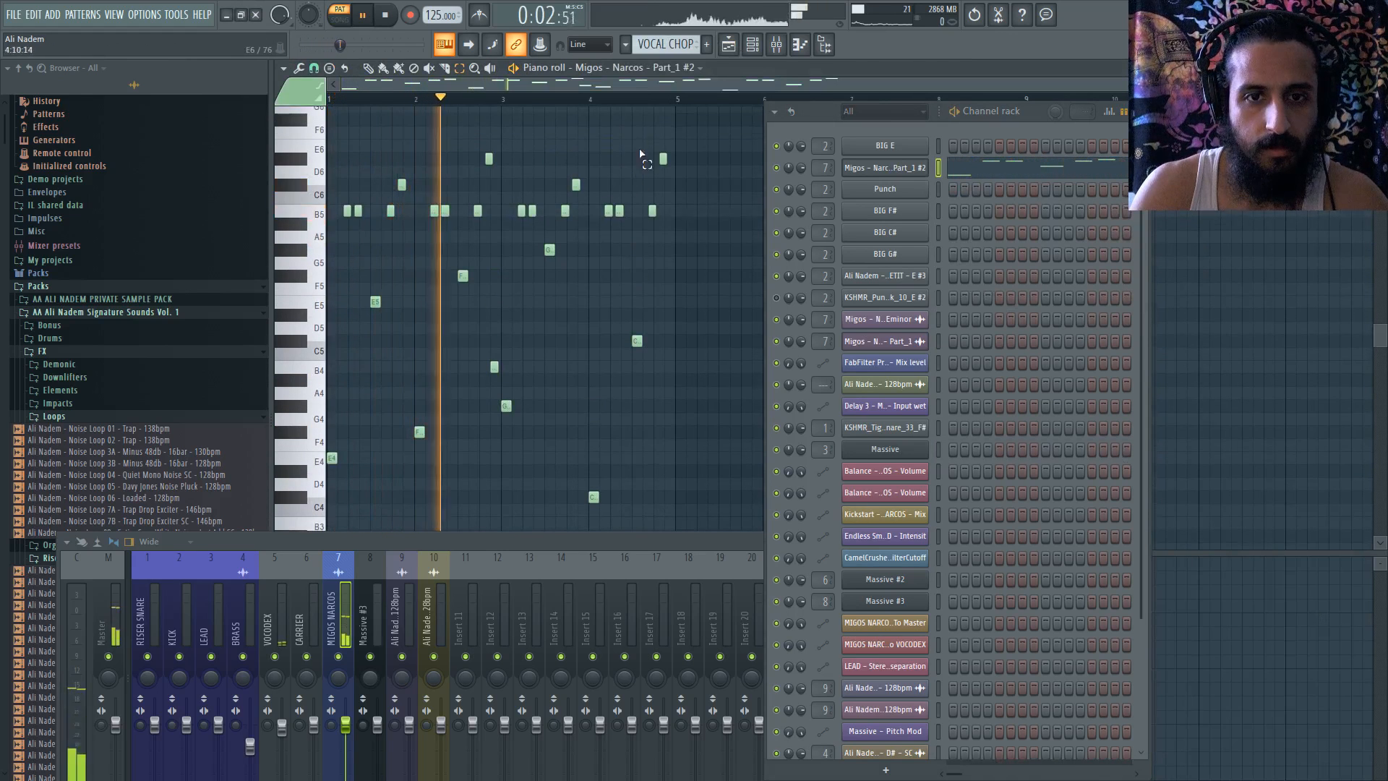
- Delete all the melody notes above and below the repeated B5 notes in the vocal chop's piano roll
left_click_drag(683, 128, 365, 186)
key("Delete")
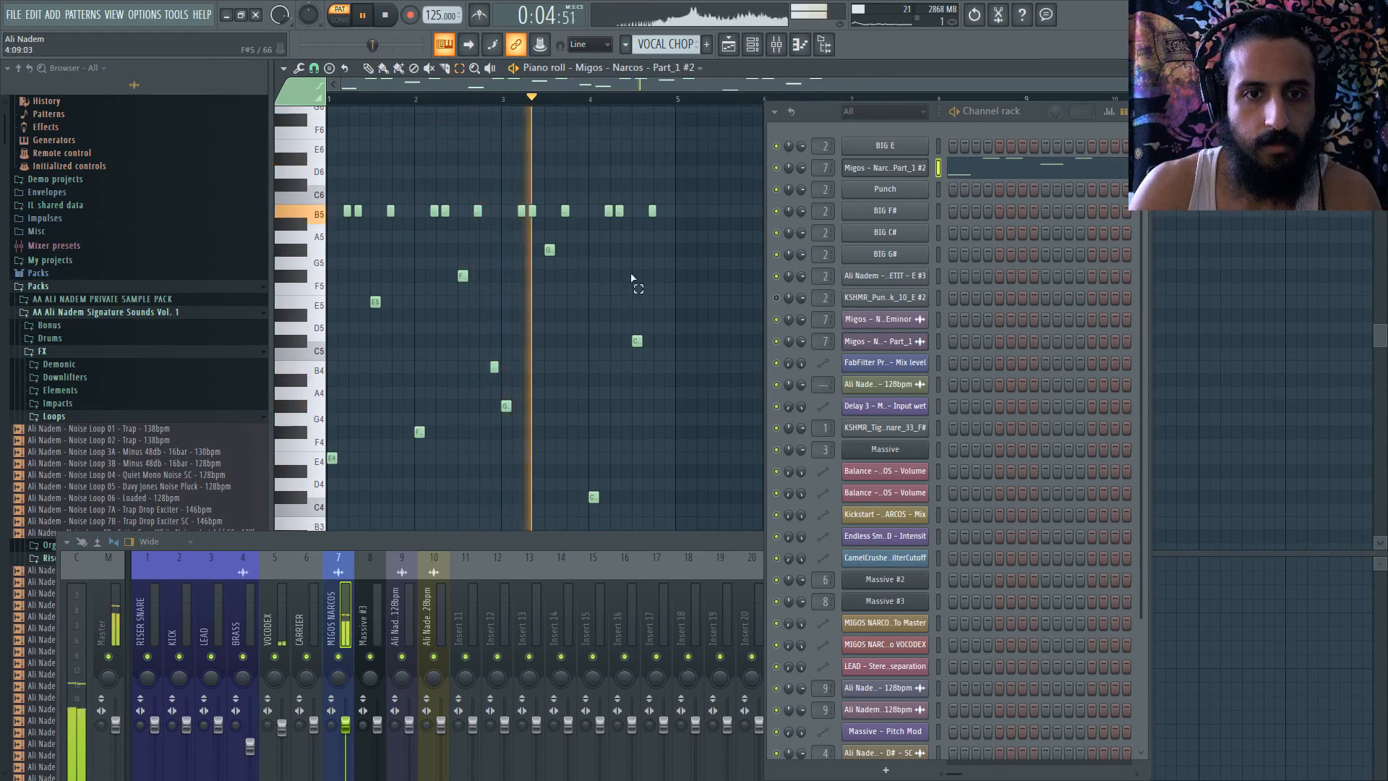
scroll(650, 260, "down", 2)
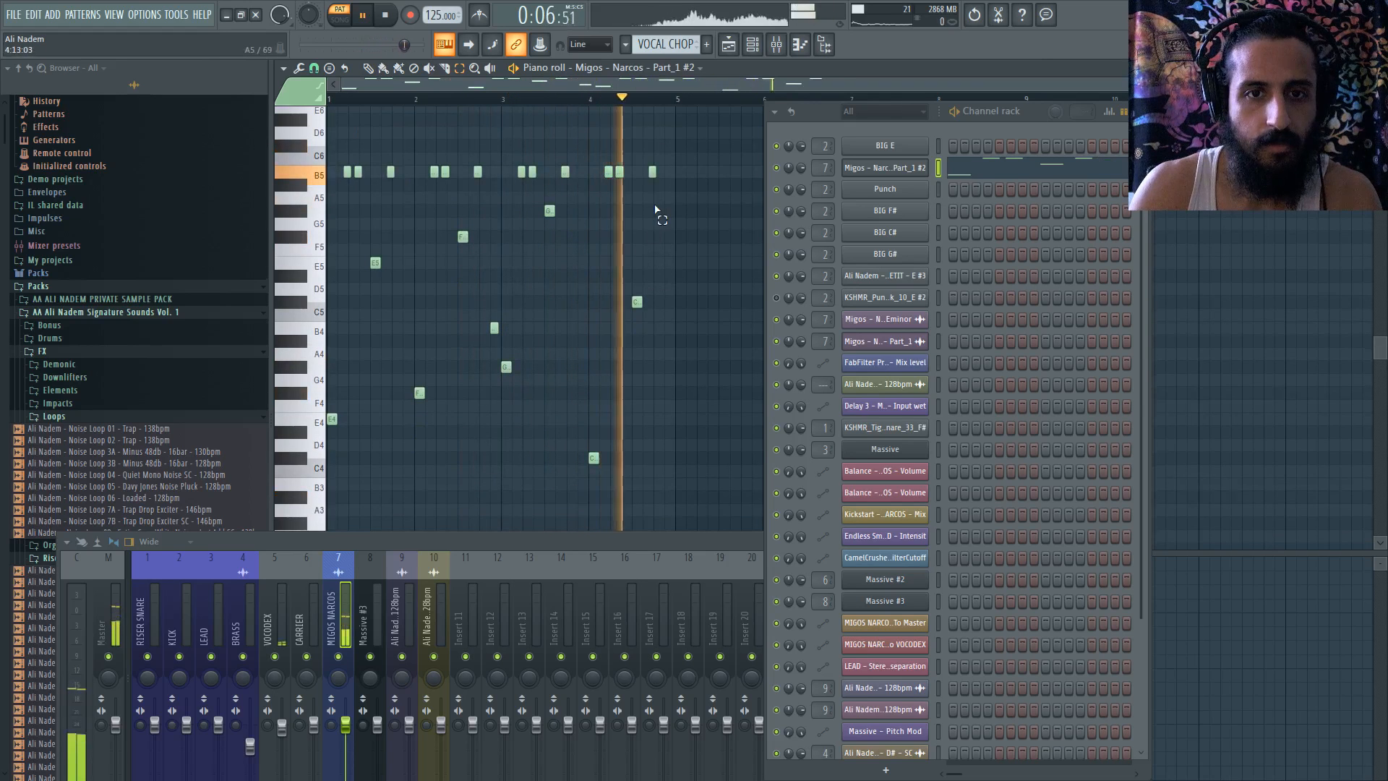
left_click_drag(657, 193, 378, 465)
key("Delete")
scroll(445, 337, "up", 2)
- Transpose the remaining vocal chop notes down to C5 and replay the pattern
key("ctrl+a")
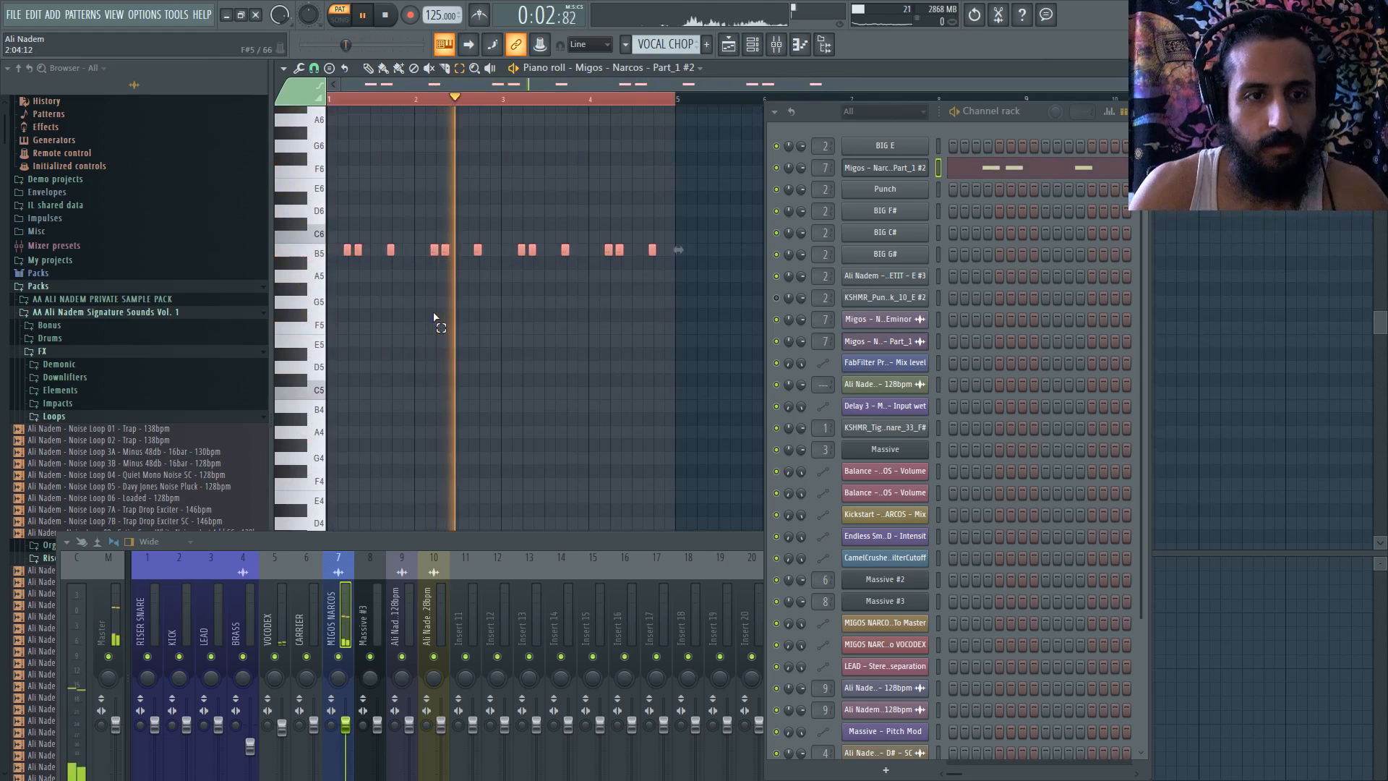
key("ctrl+Down")
key("space")
key("space")
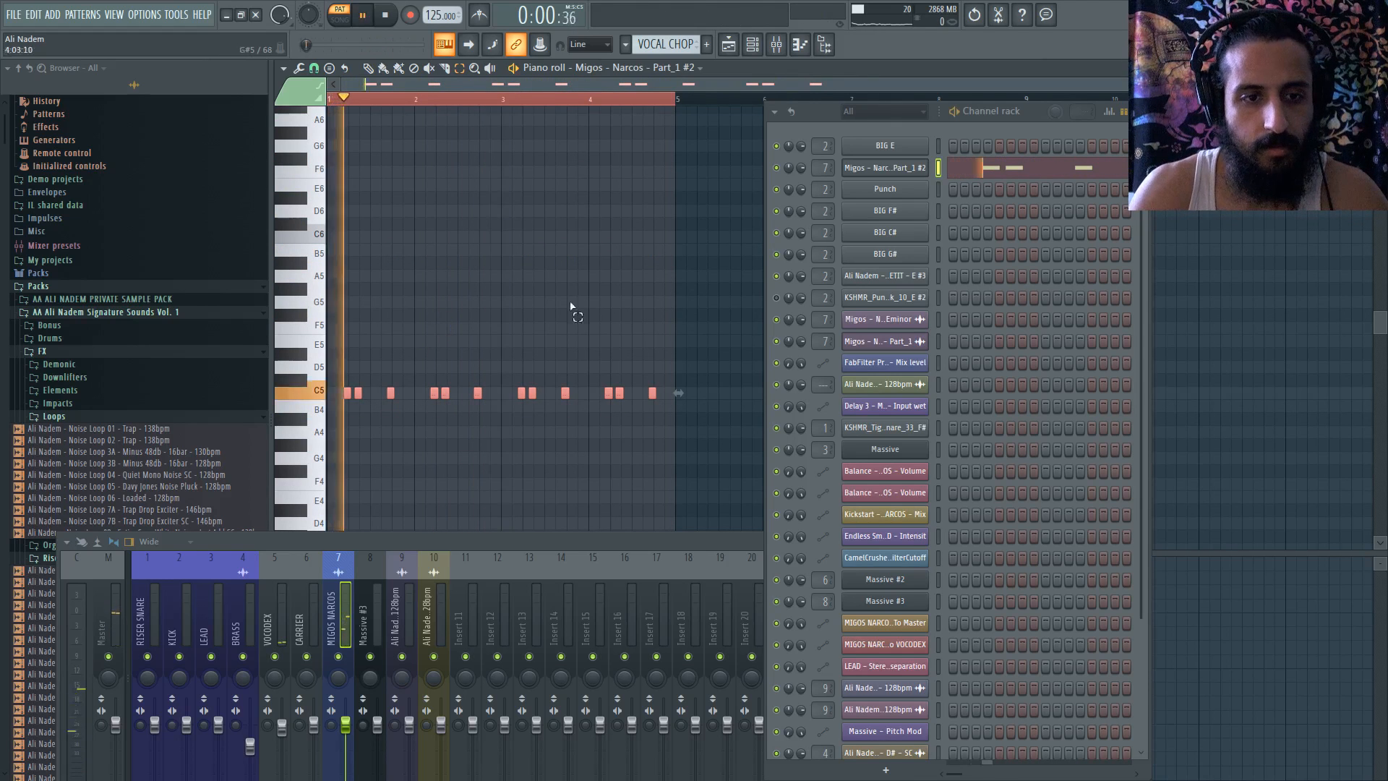
- Open the vocal chop's sampler and add an FL Keys instrument as a pitch reference
left_click(876, 167)
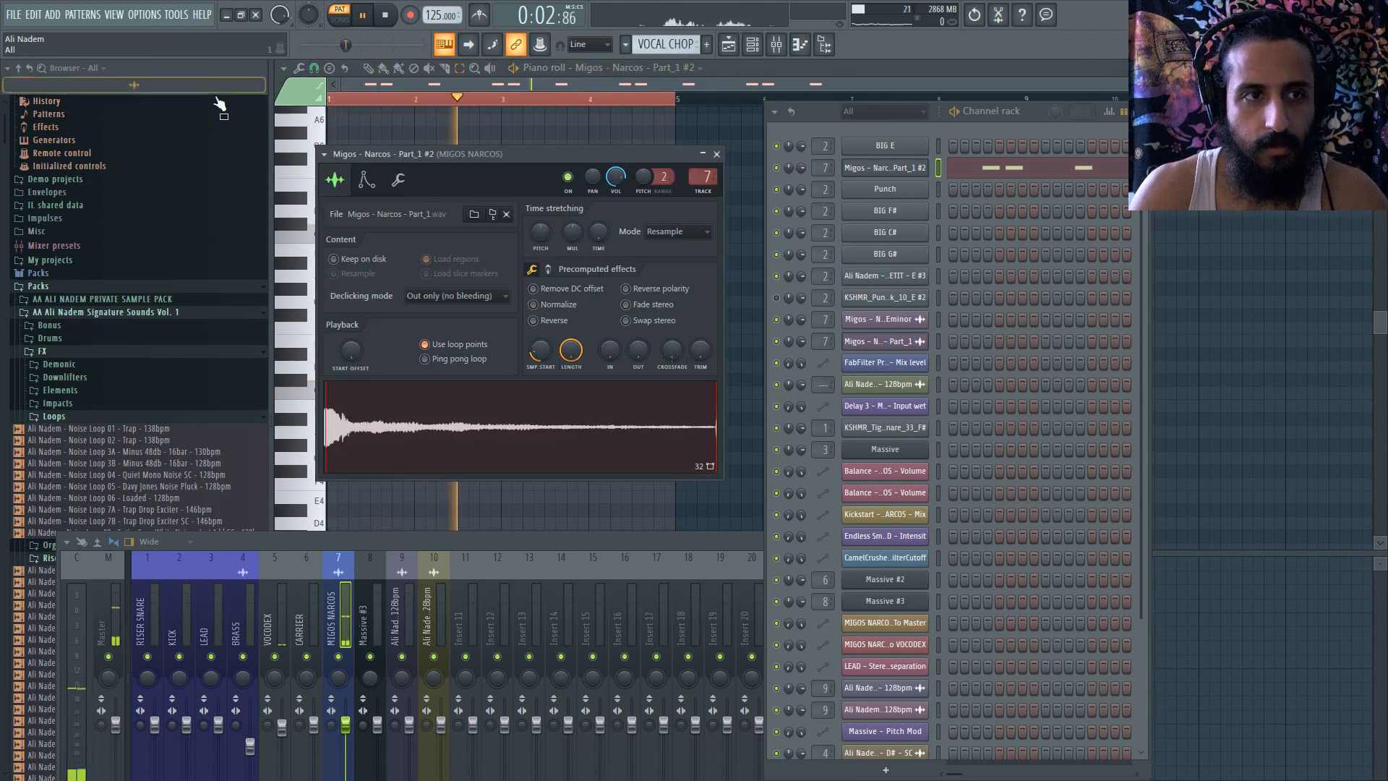
left_click(55, 13)
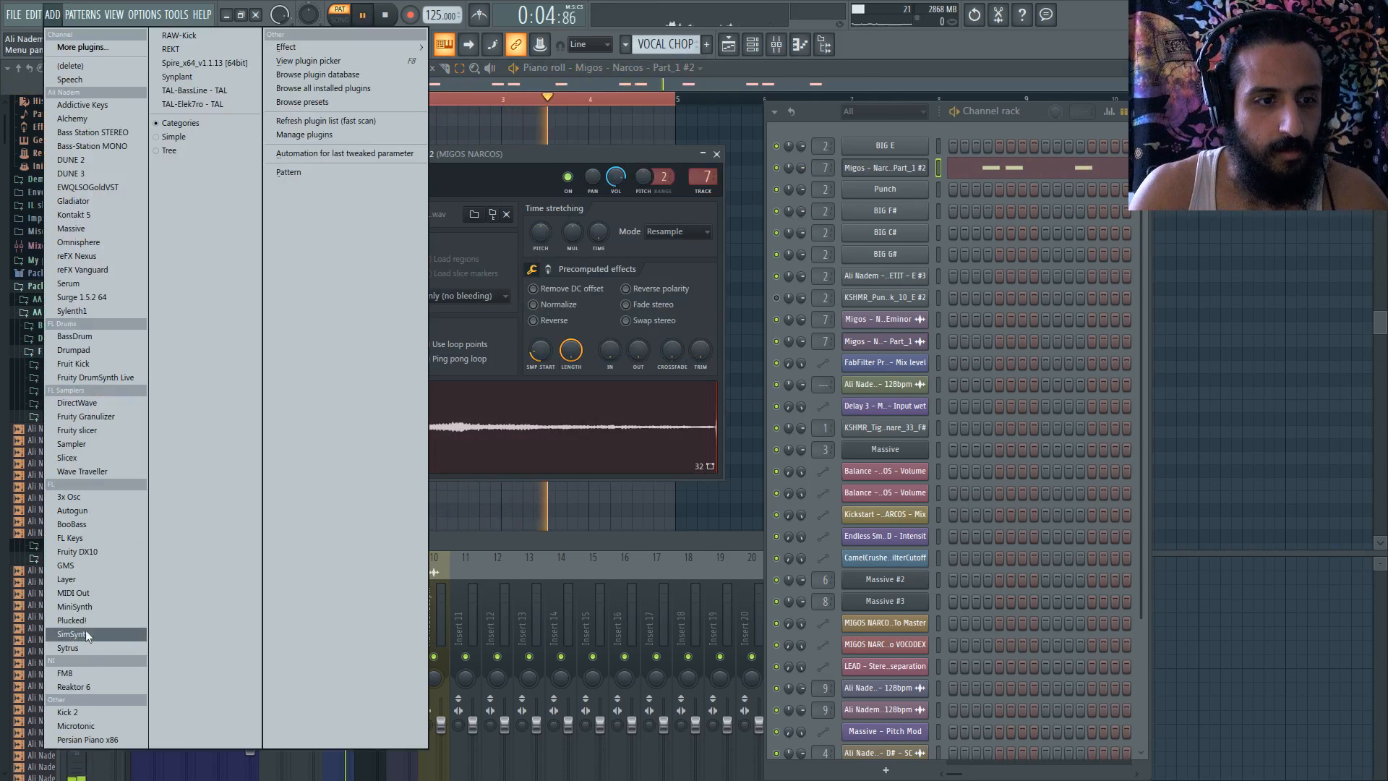
left_click(78, 542)
key("space")
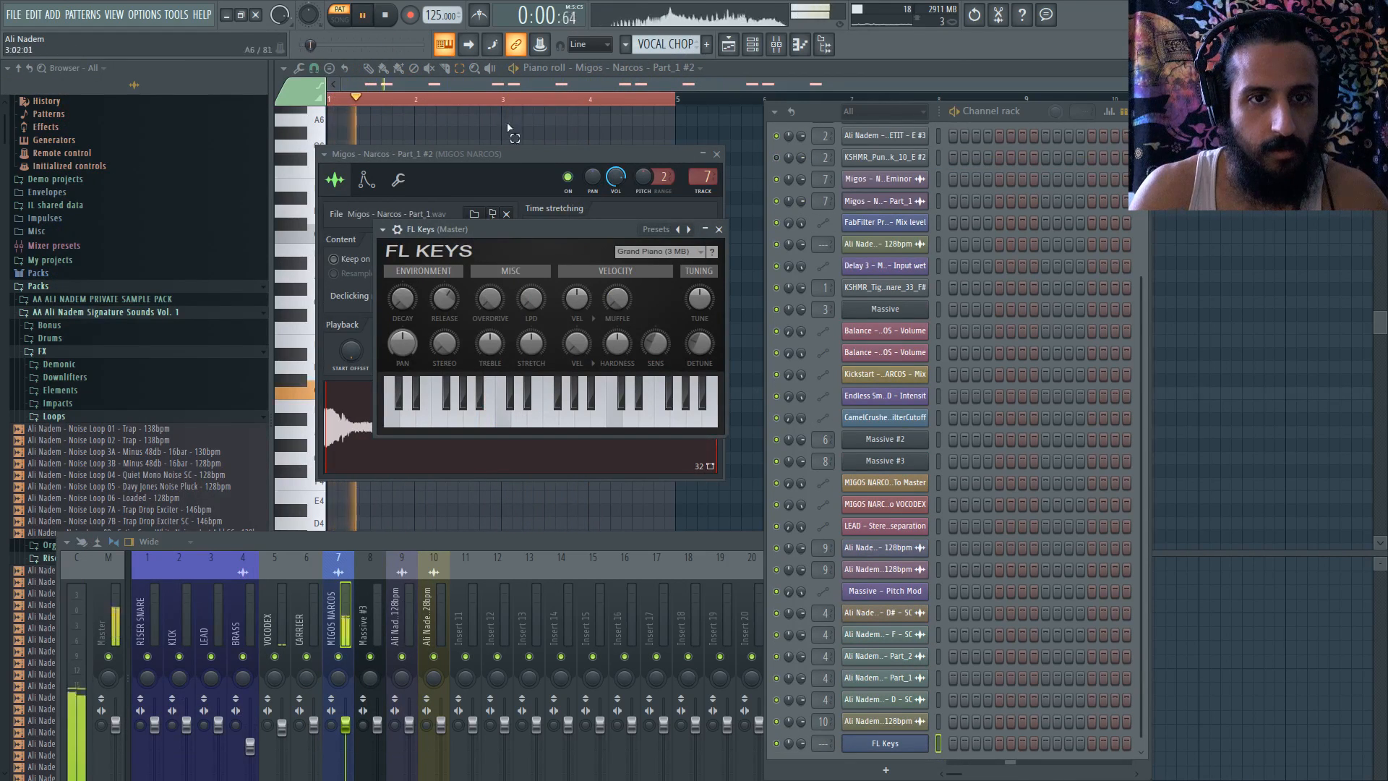
- Set the vocal sampler's time-stretching mode to Auto and tune its pitch against reference notes played on FL Keys
left_click(503, 171)
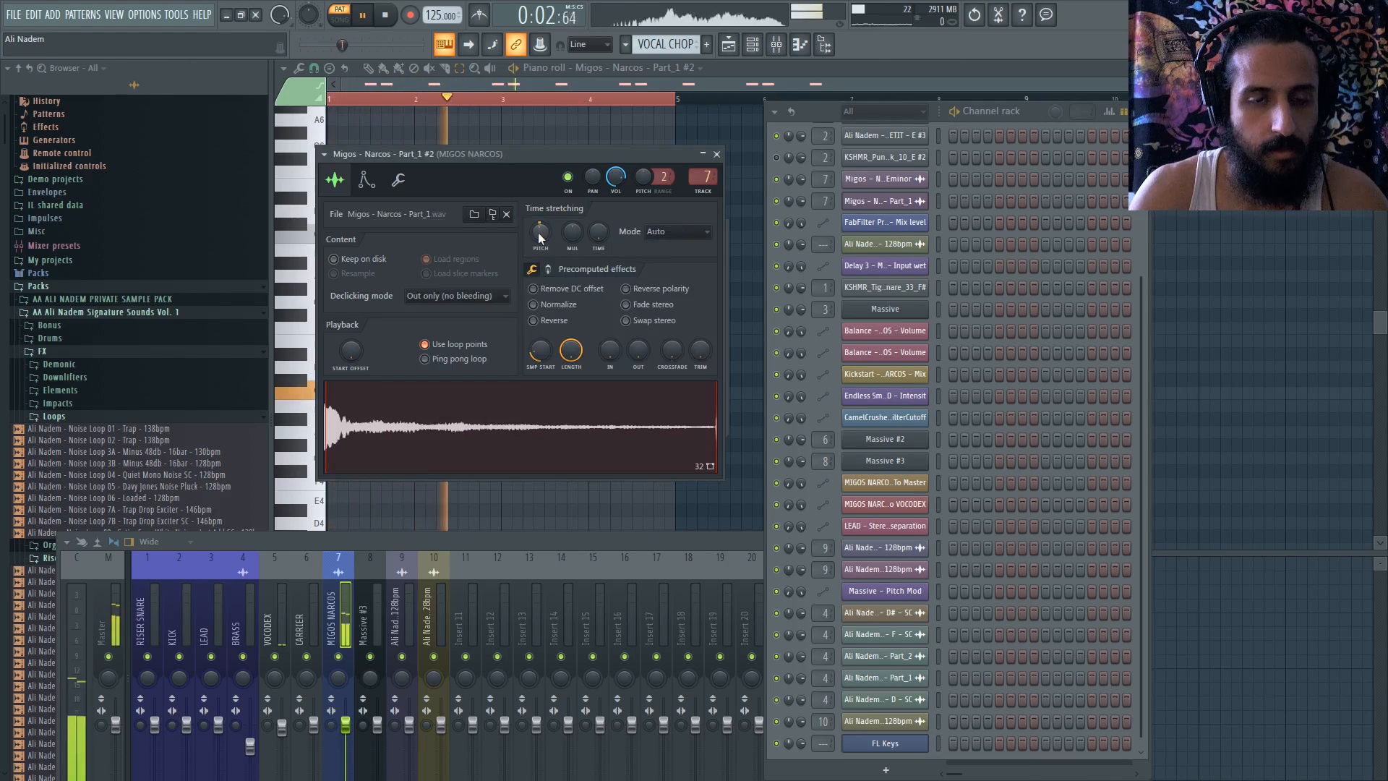
left_click_drag(504, 157, 814, 159)
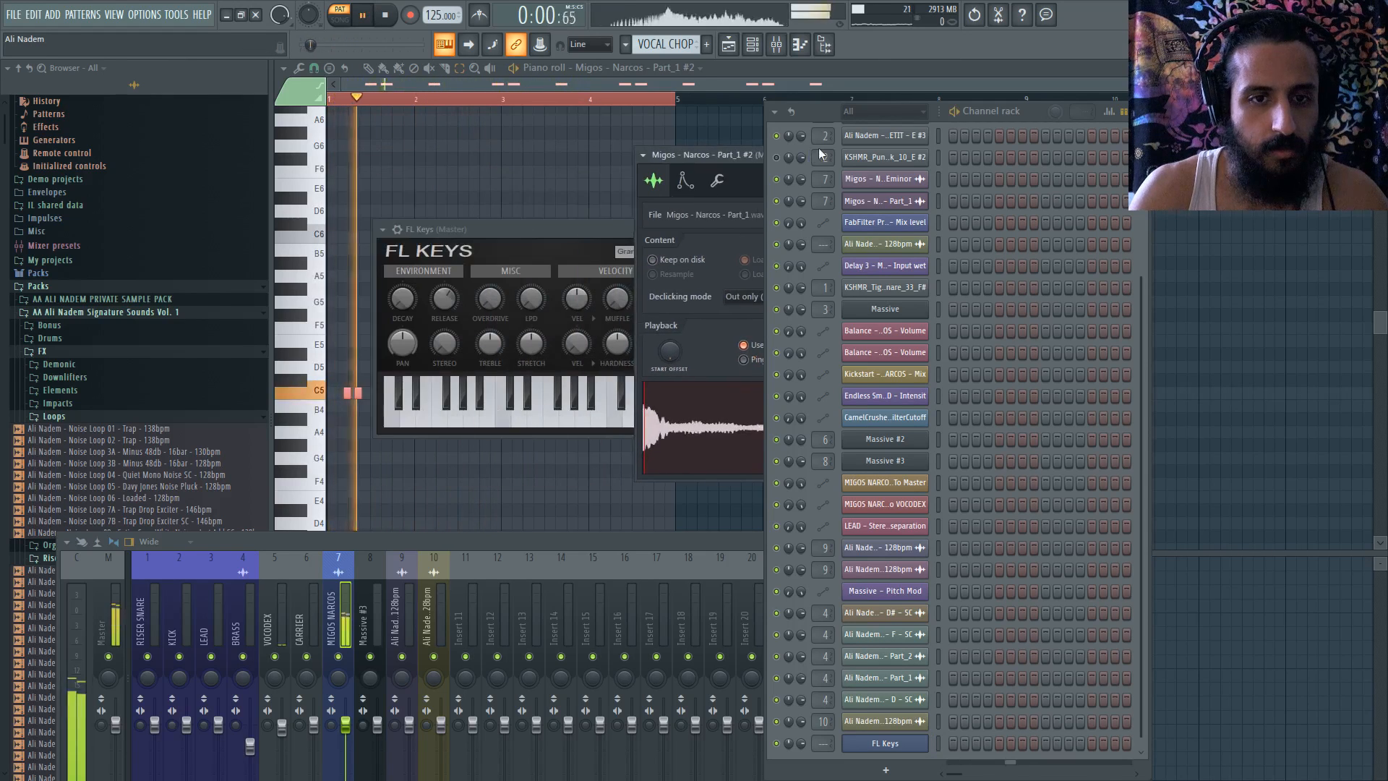
key("space")
left_click(417, 415)
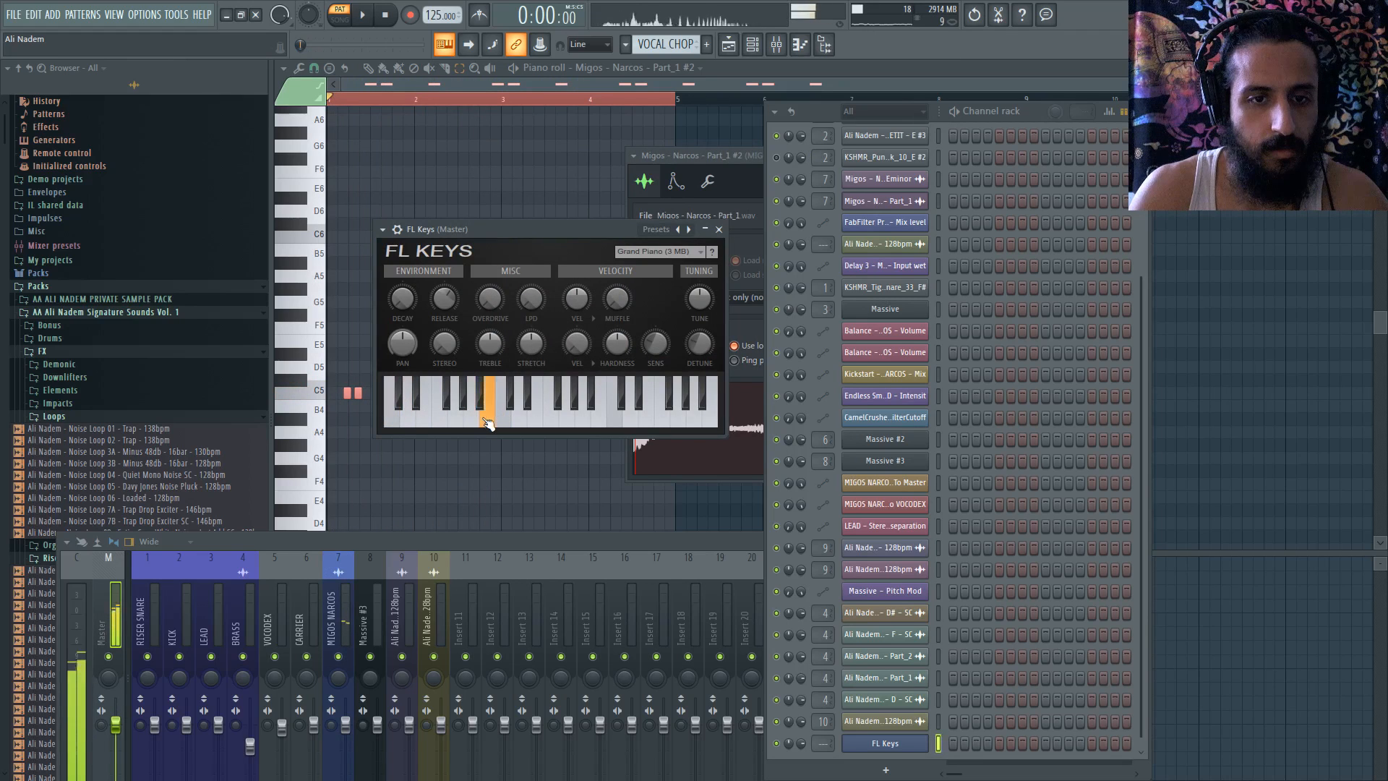
left_click_drag(689, 156, 514, 124)
left_click(615, 402)
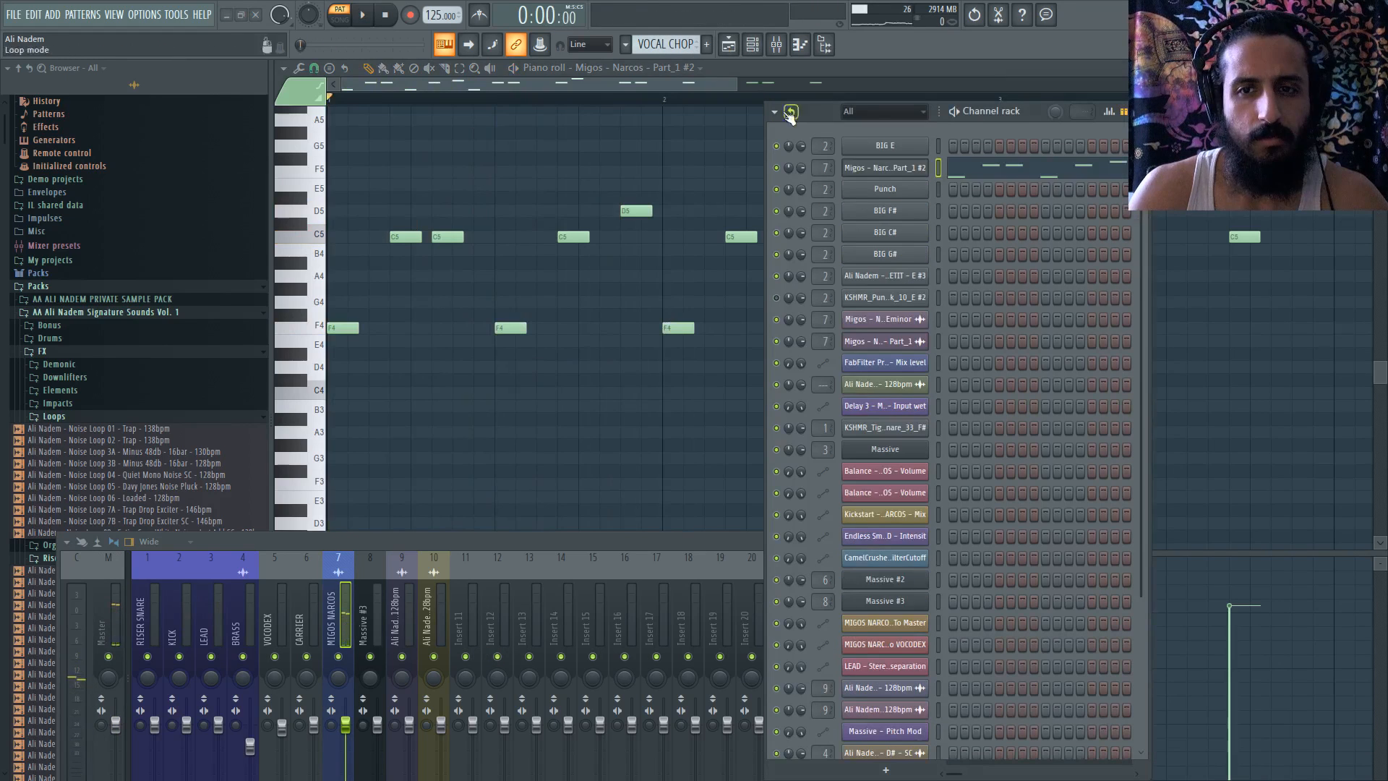
- Paste the full lead melody back into the vocal chop channel, transpose all notes down 11 semitones, and audition it
right_click(881, 168)
left_click(1088, 195)
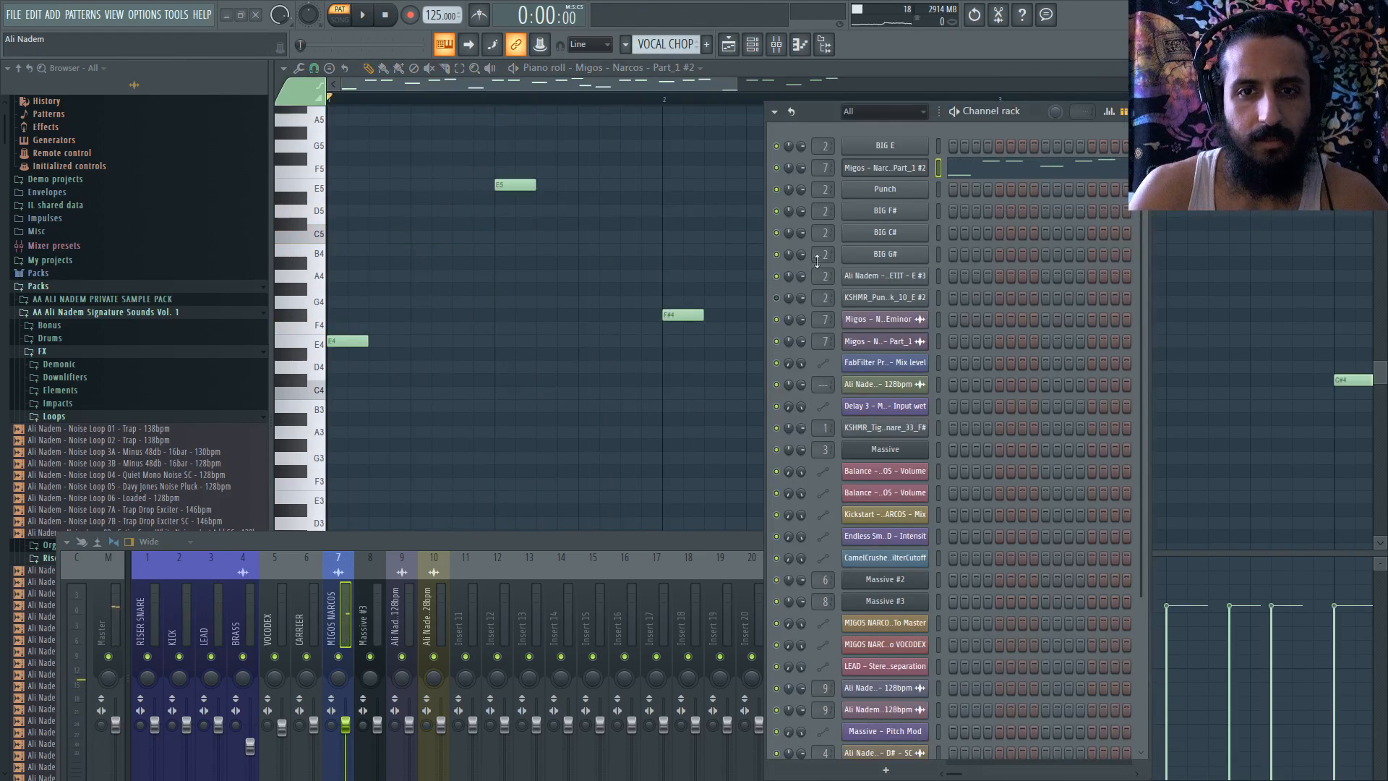
scroll(394, 292, "up", 5)
scroll(394, 292, "down", 2)
key("ctrl+a")
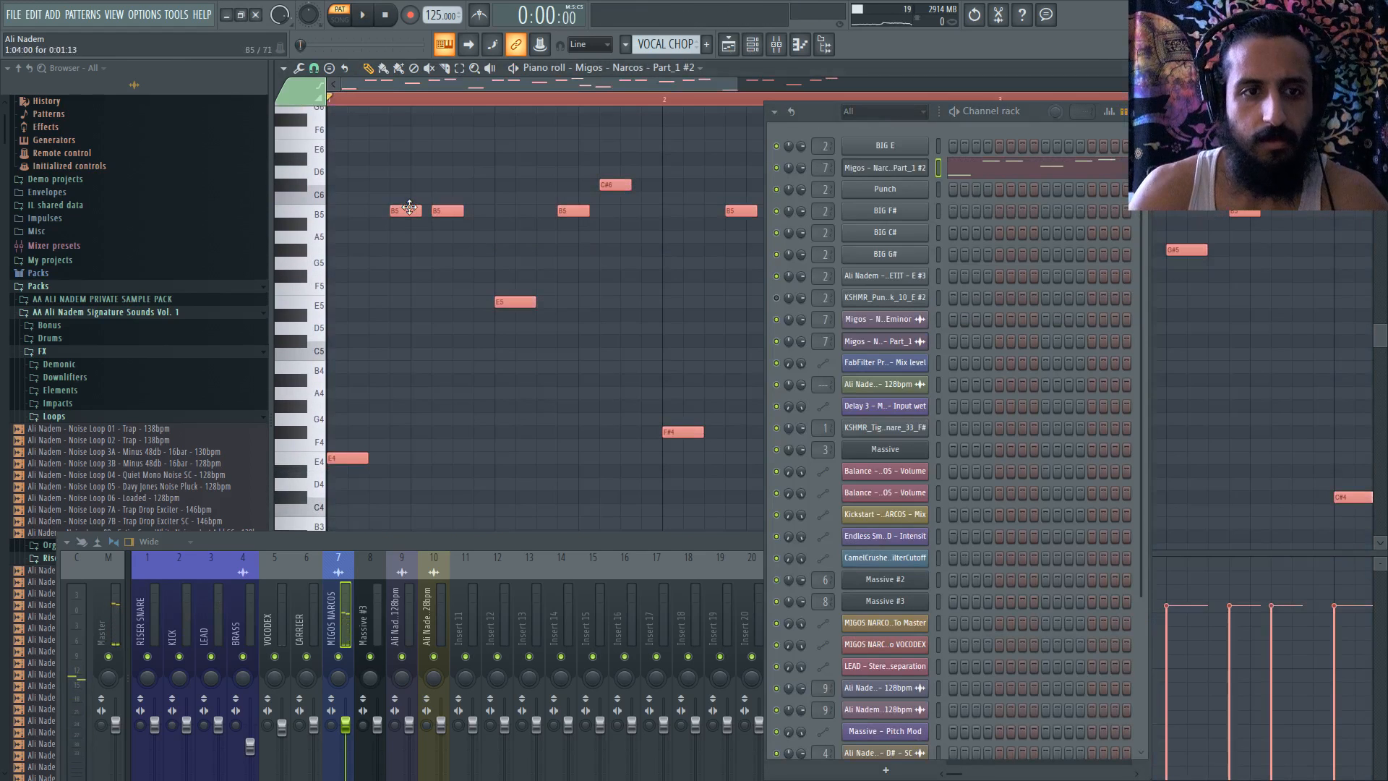
key("Down")
key("Down")
key("Down")
key("Down")
key("Down")
key("Down")
key("Down")
key("Down")
key("Down")
key("Down")
key("Down")
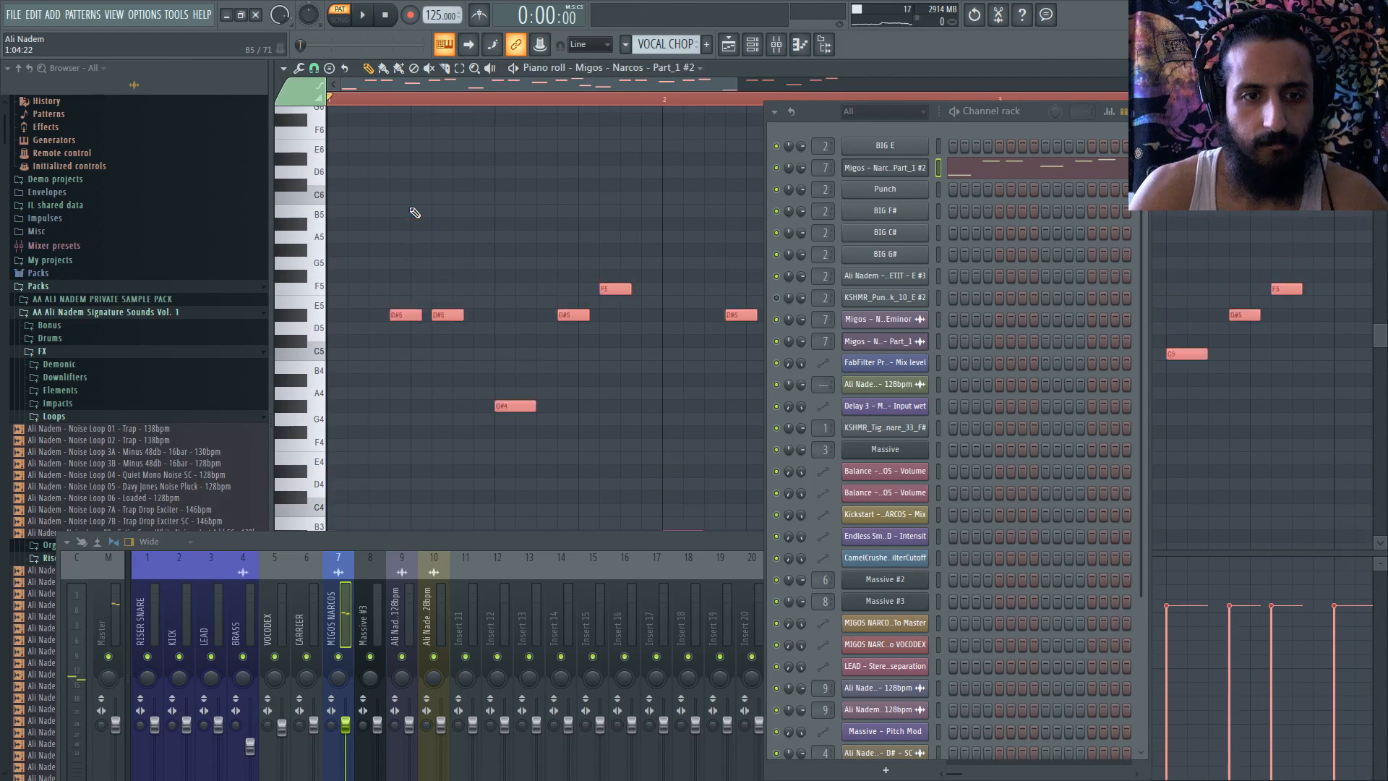
key("space")
scroll(418, 238, "down", 3)
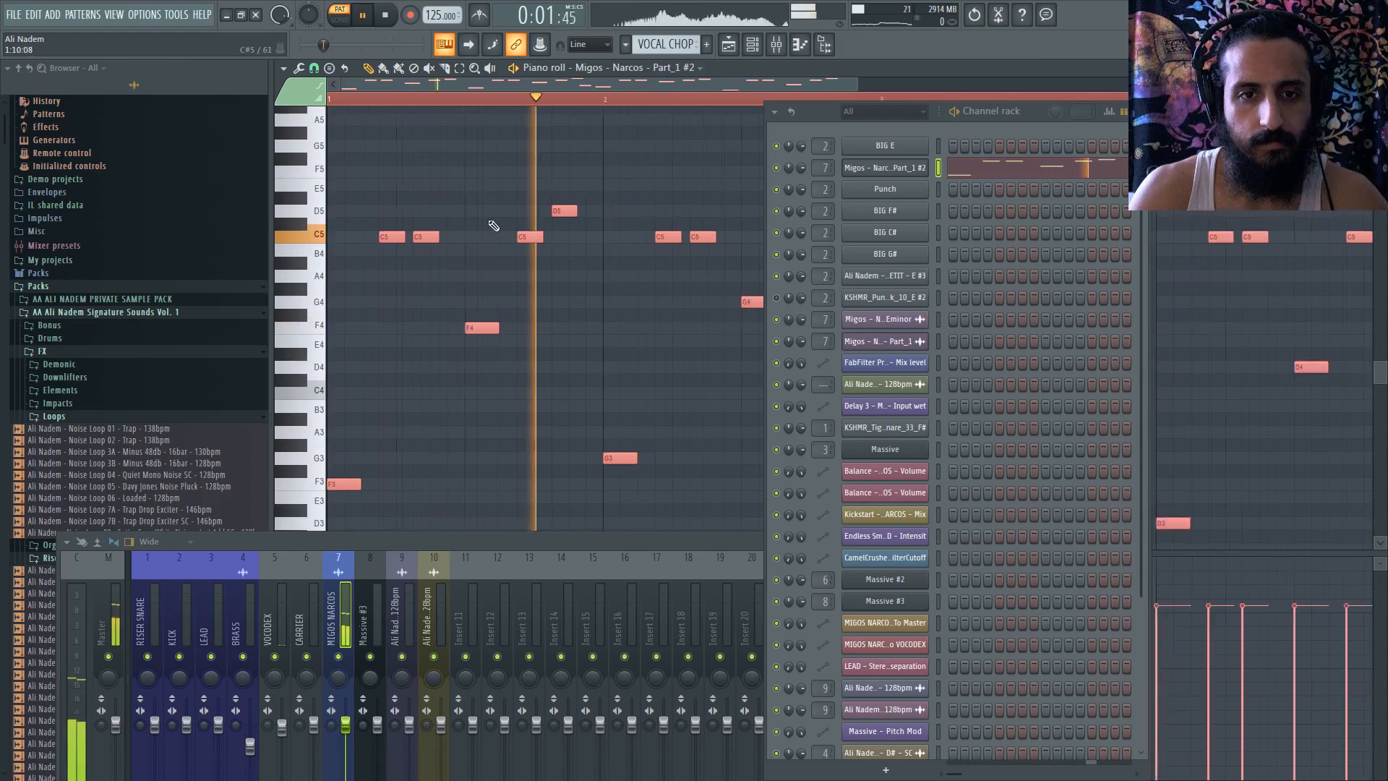
scroll(496, 226, "down", 3)
scroll(496, 226, "down", 3)
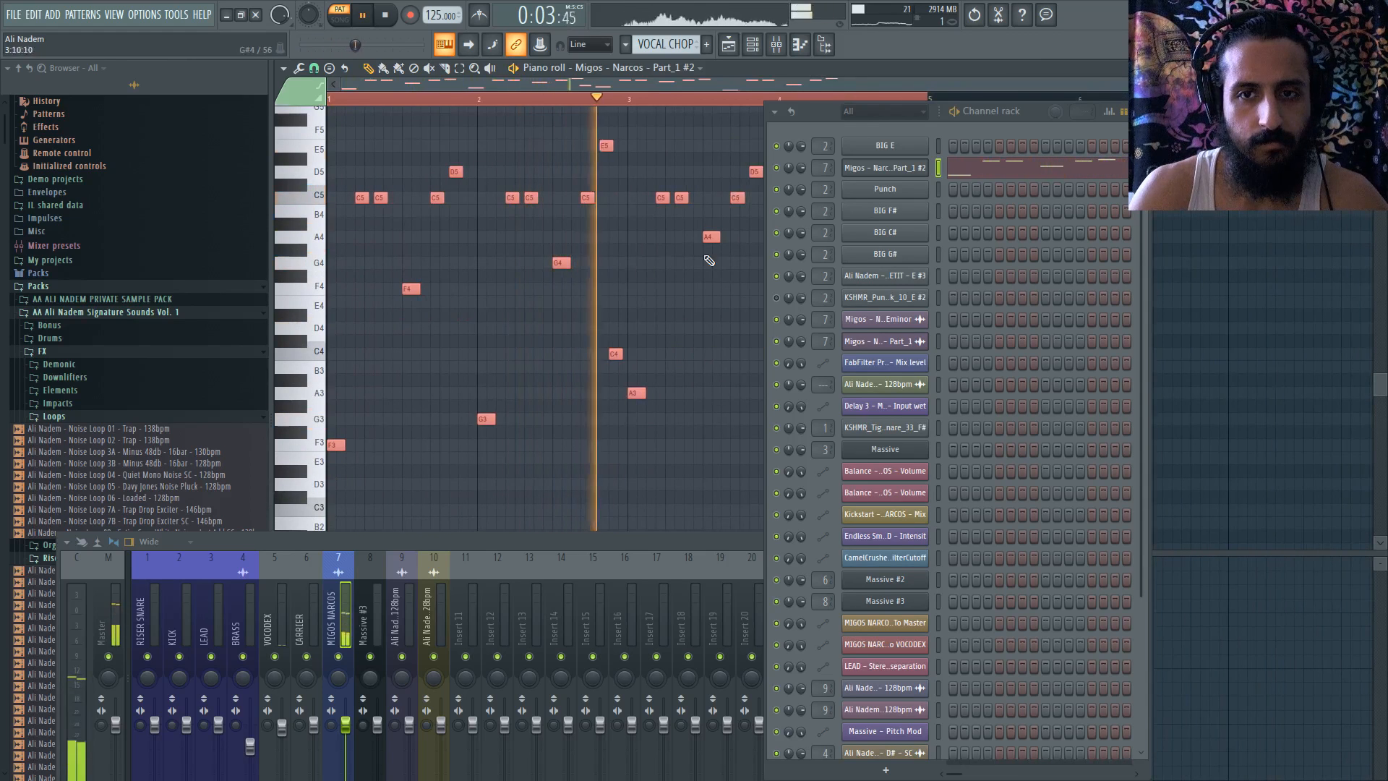
- Return the vocal sampler's sample start to the beginning so the first peak is included, and replay the pattern
left_click(891, 169)
key("space")
key("space")
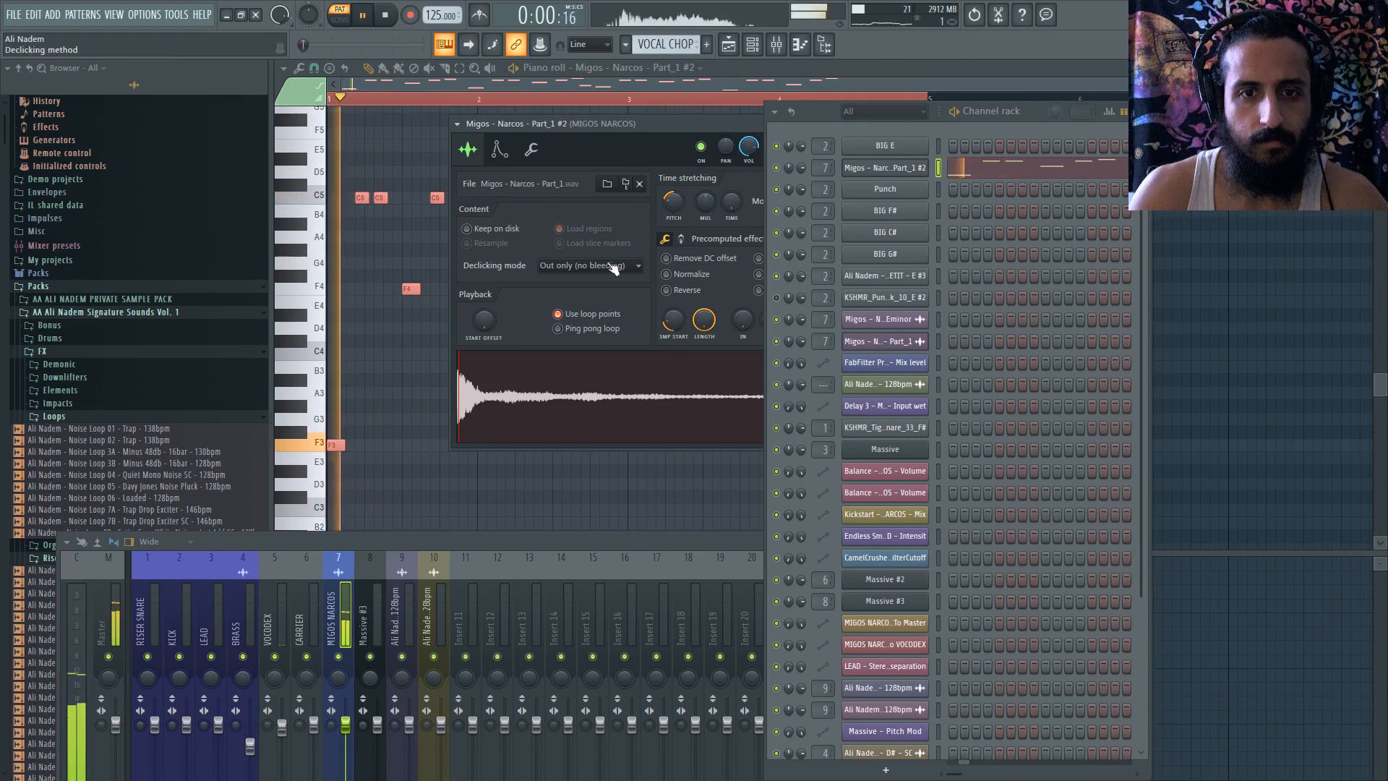
left_click_drag(671, 318, 671, 343)
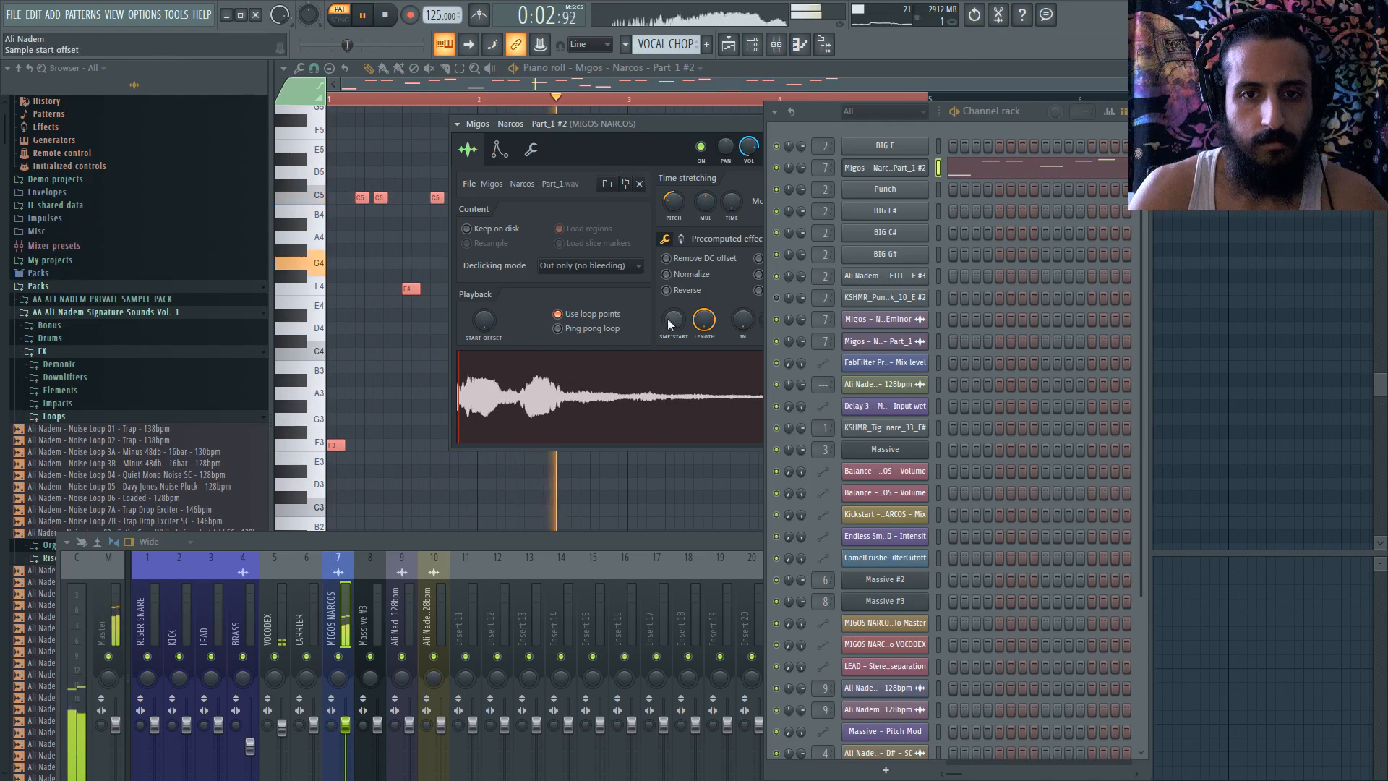
key("space")
key("space")
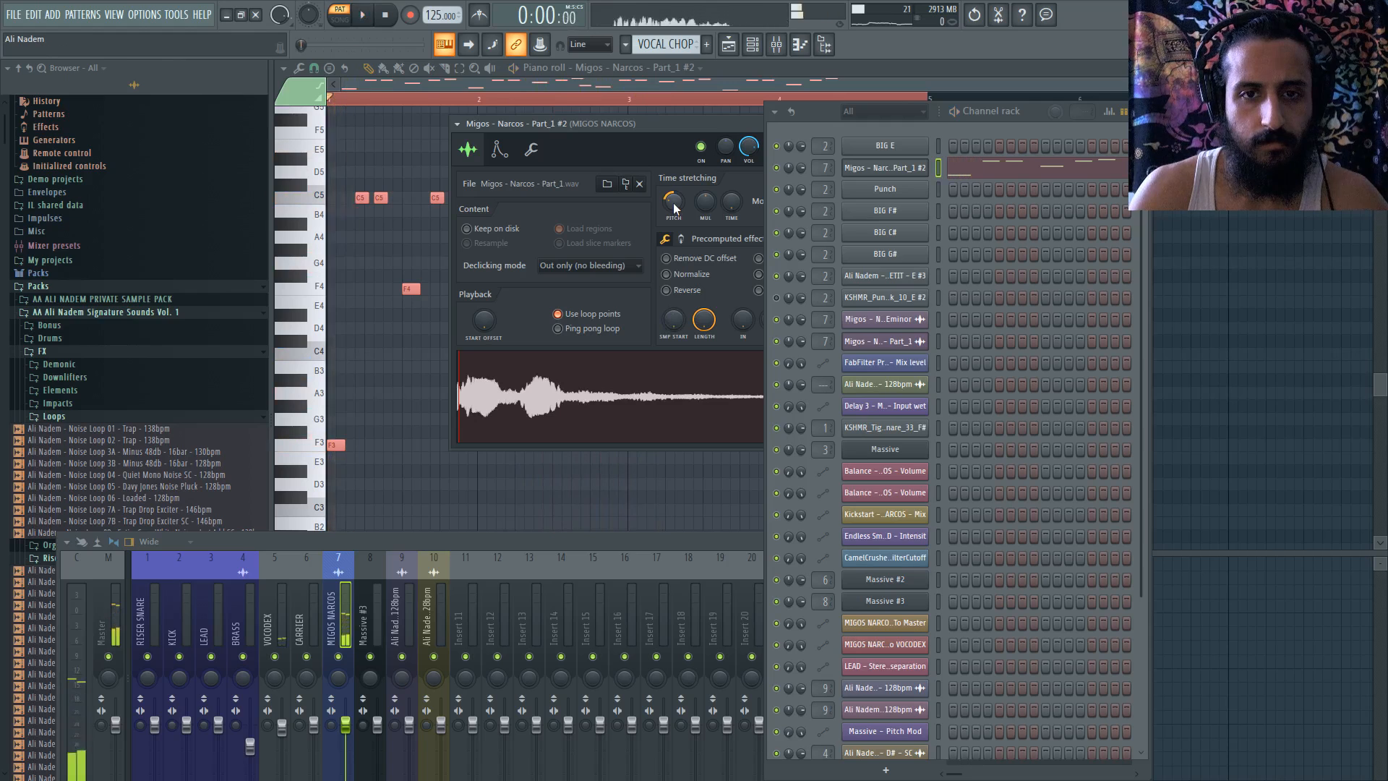
- Fine-tune the vocal sampler's time-stretching pitch and play the drop in song mode with the sampler open
key("space")
left_click_drag(674, 208, 673, 201)
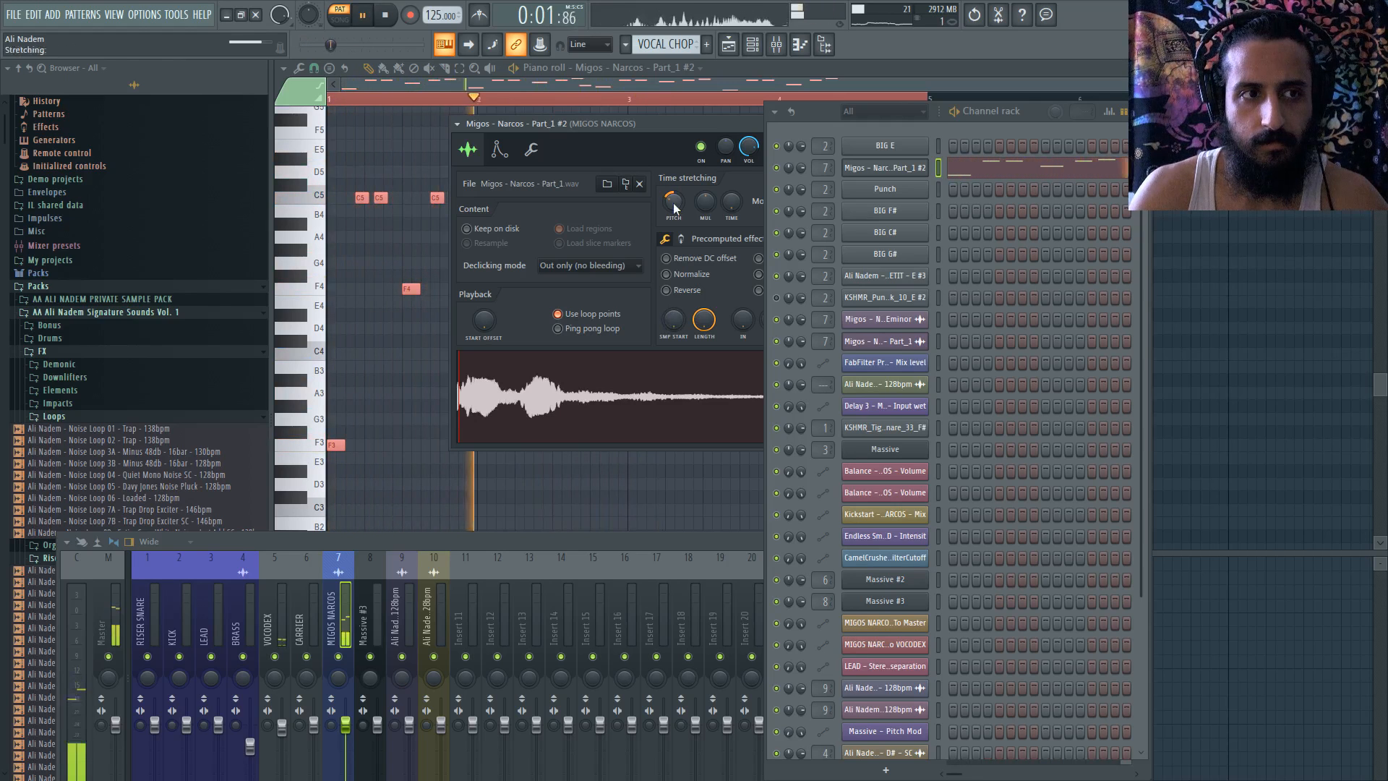
left_click(730, 45)
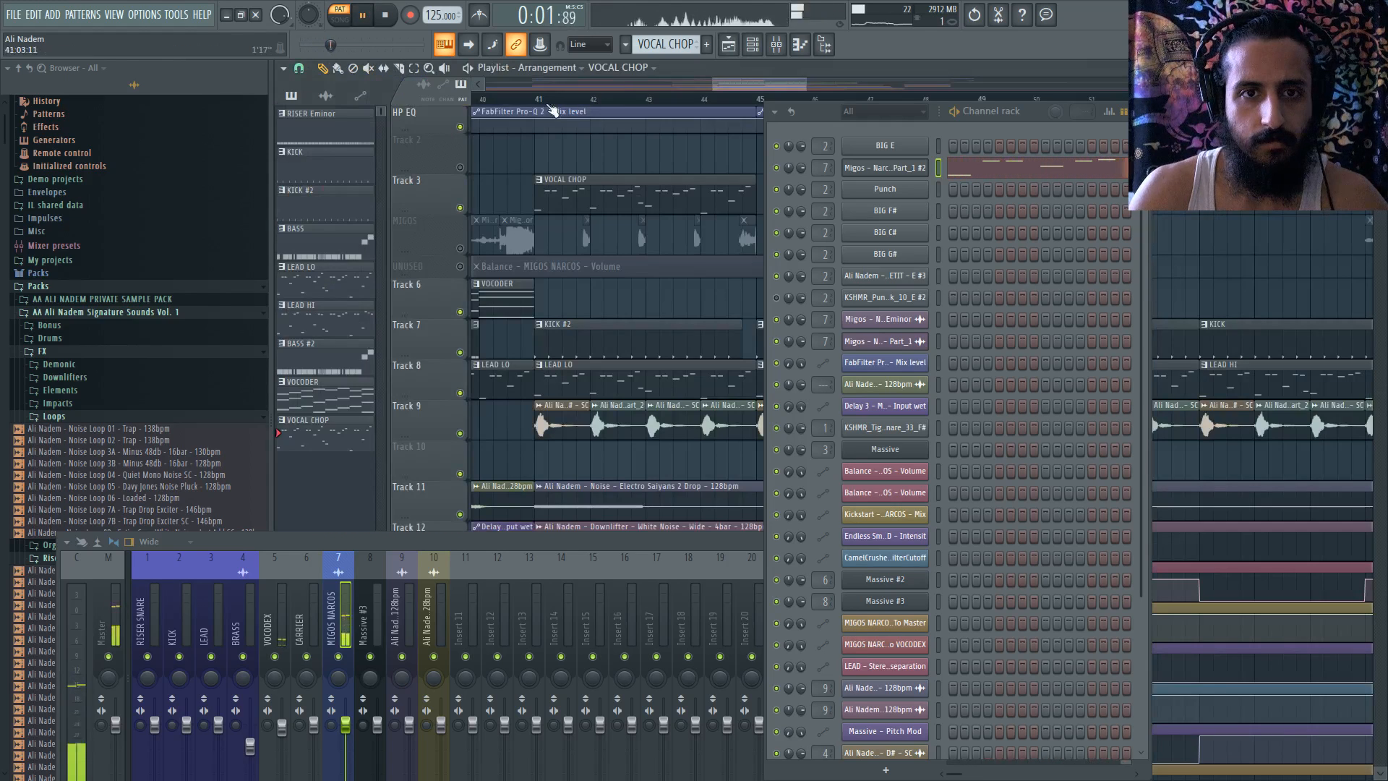
key("l")
left_click(885, 167)
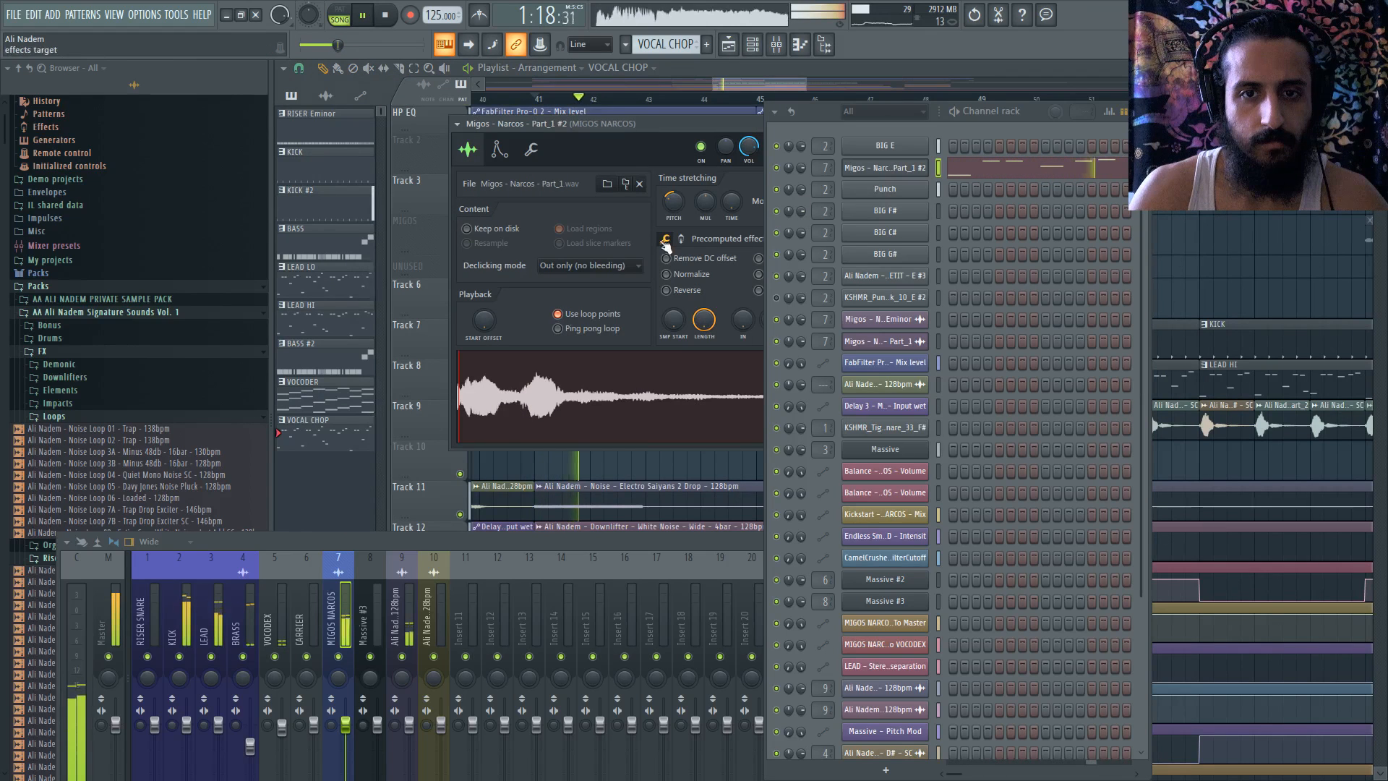
key("space")
key("space")
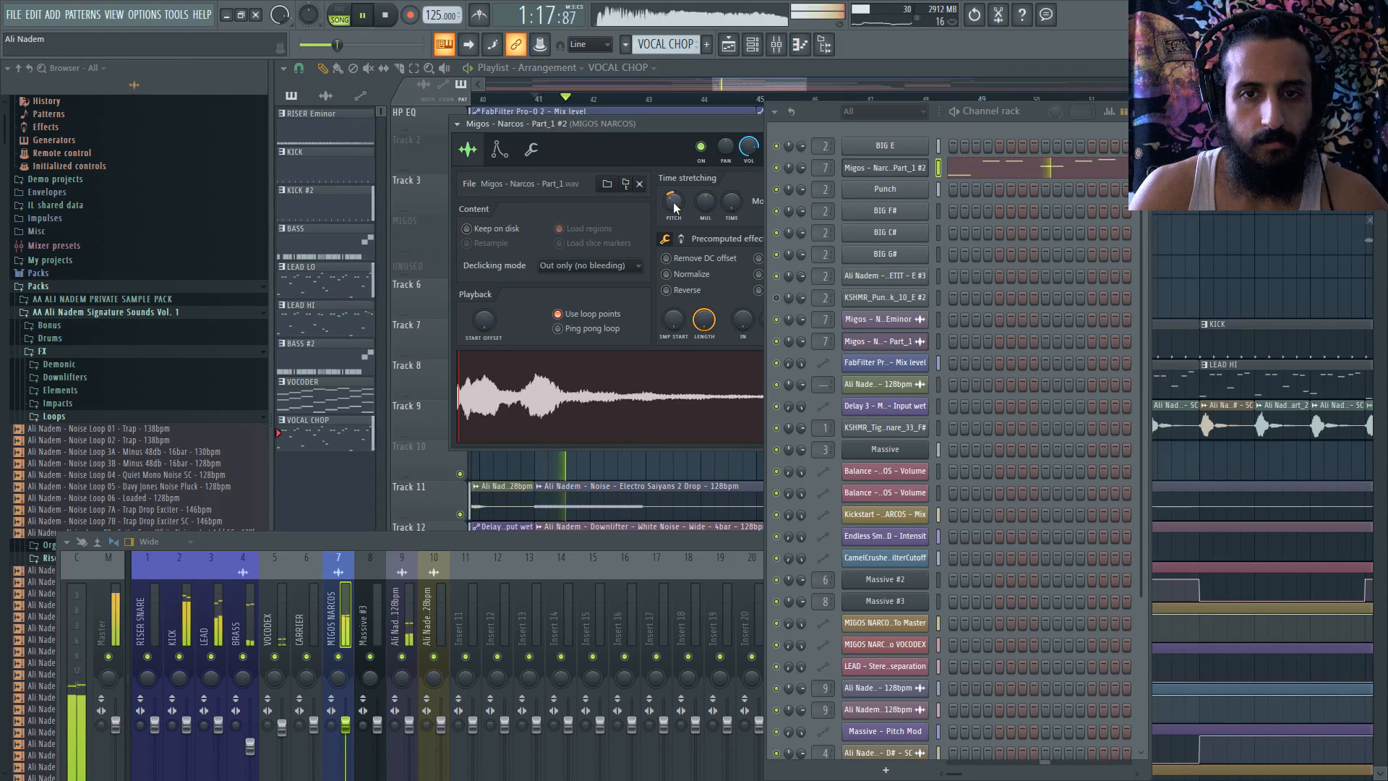
- Move the sampler and mixer windows into view and route the vocal chop to its own mixer track 11
left_click_drag(636, 121, 531, 133)
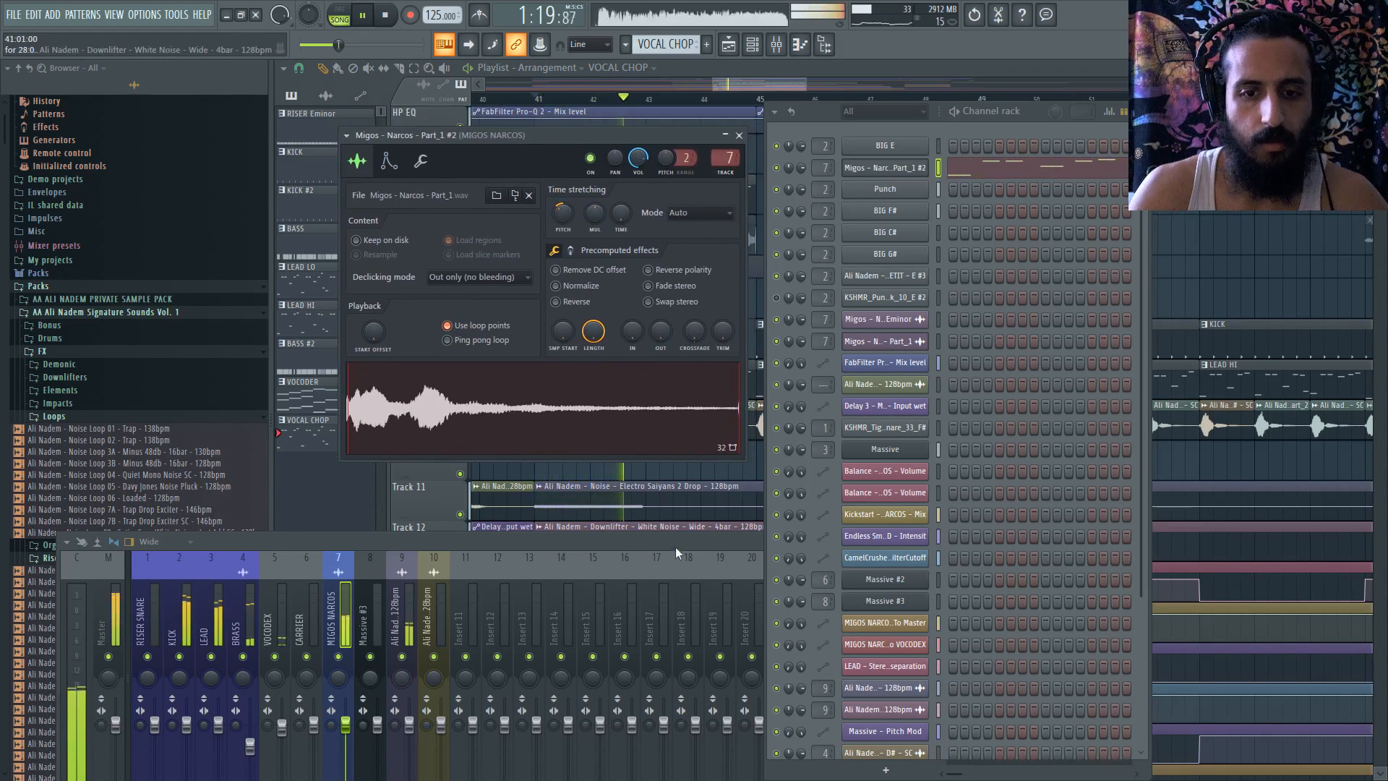
left_click_drag(675, 546, 655, 479)
left_click(726, 173)
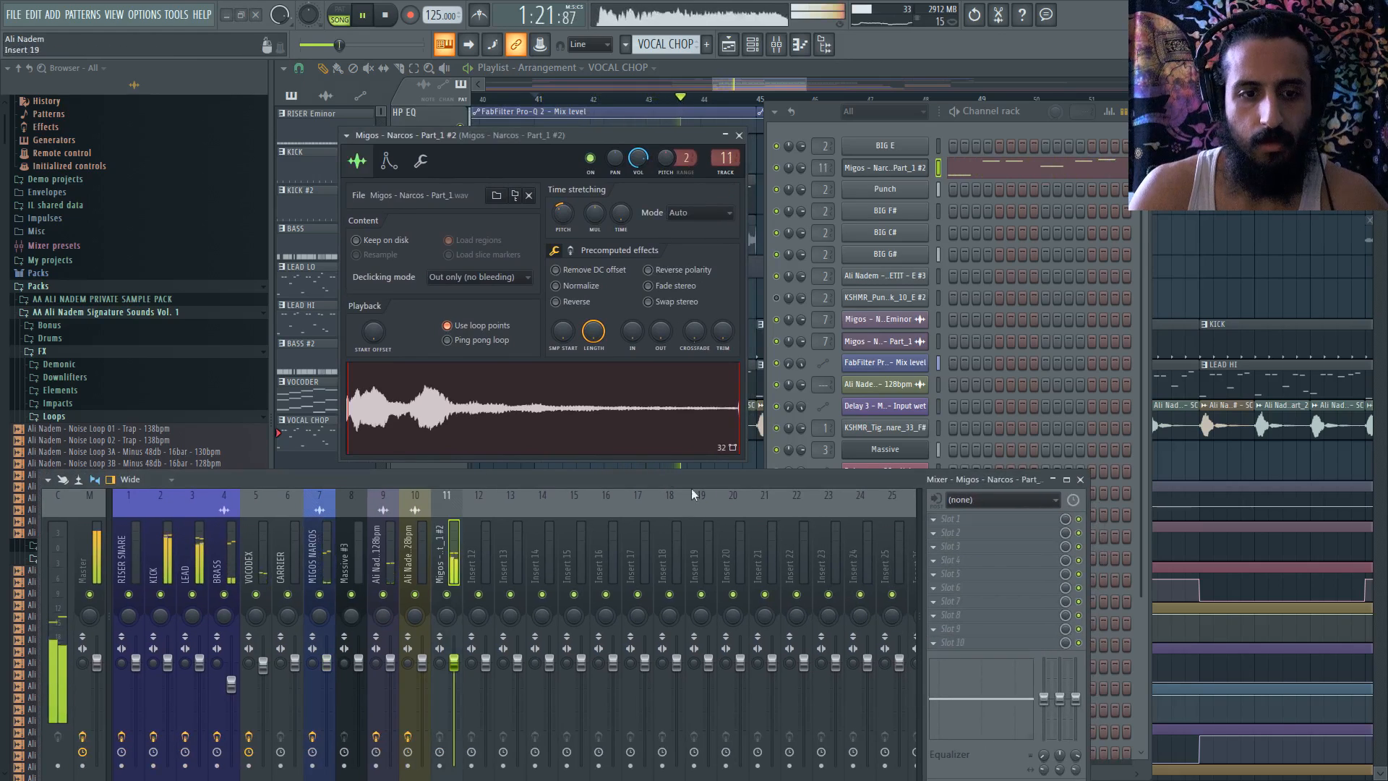
- Stop playback and load Kickstart into effect slot 9 of the vocal chop's mixer track
key("space")
left_click(934, 634)
left_click(664, 550)
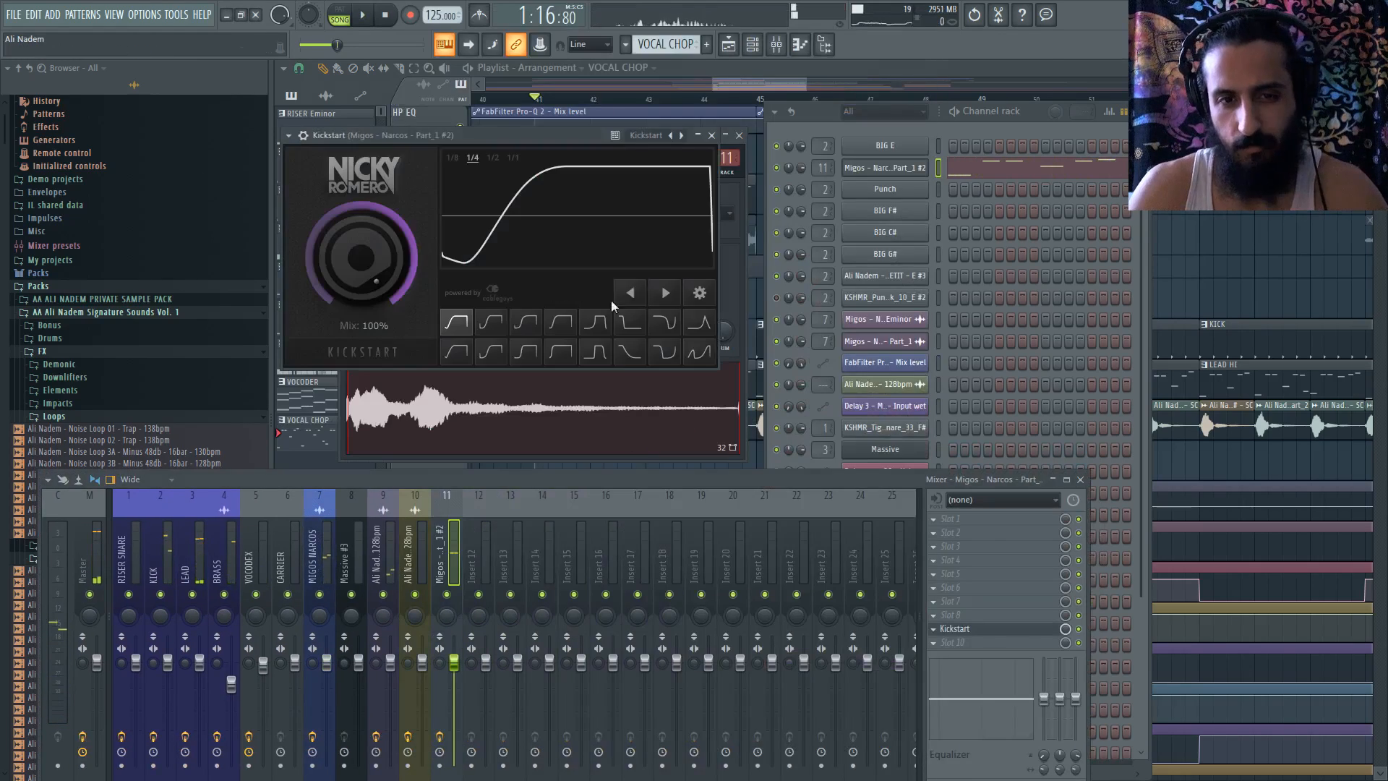
- Add Fruity Parametric EQ 2 in slot 1, load the 20Hz + 18kHz cut preset, and raise the low cut during playback
left_click(950, 519)
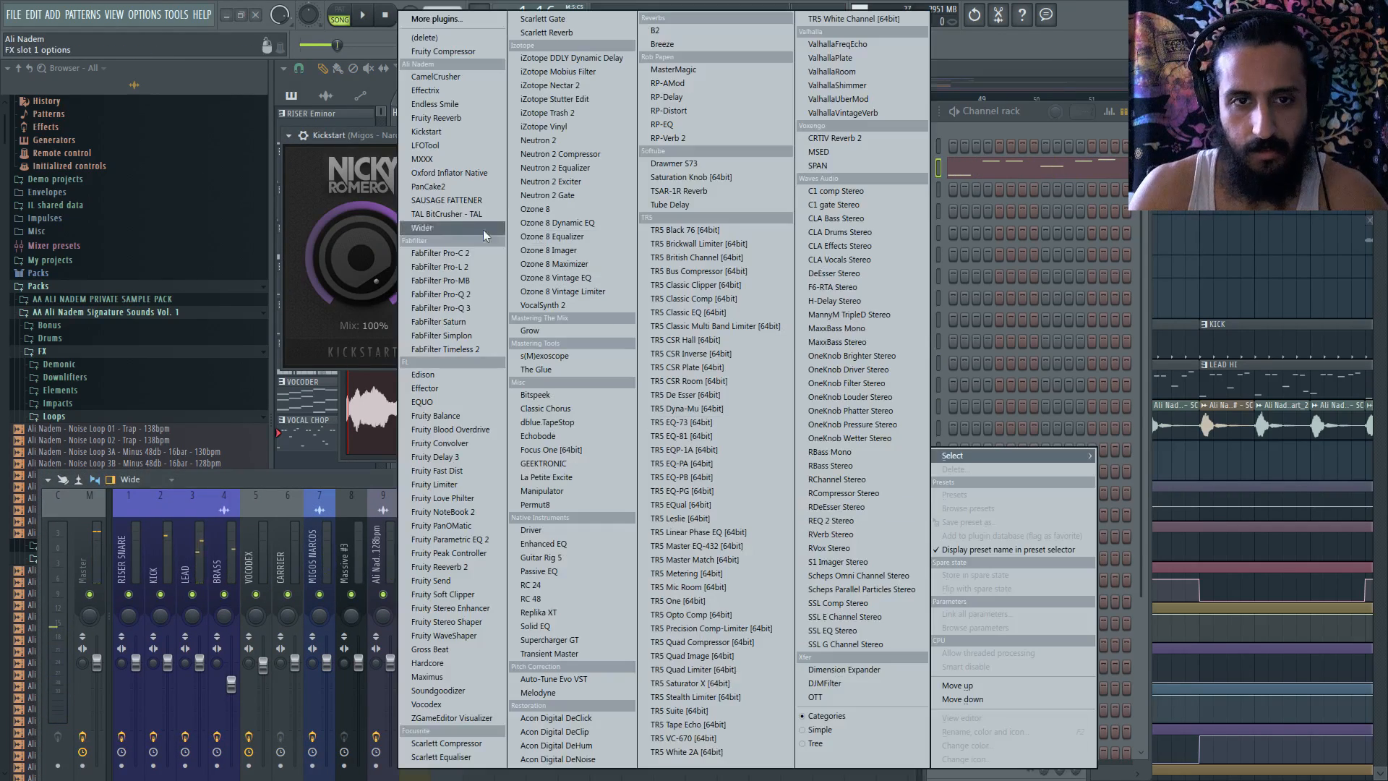
left_click(474, 540)
left_click(289, 136)
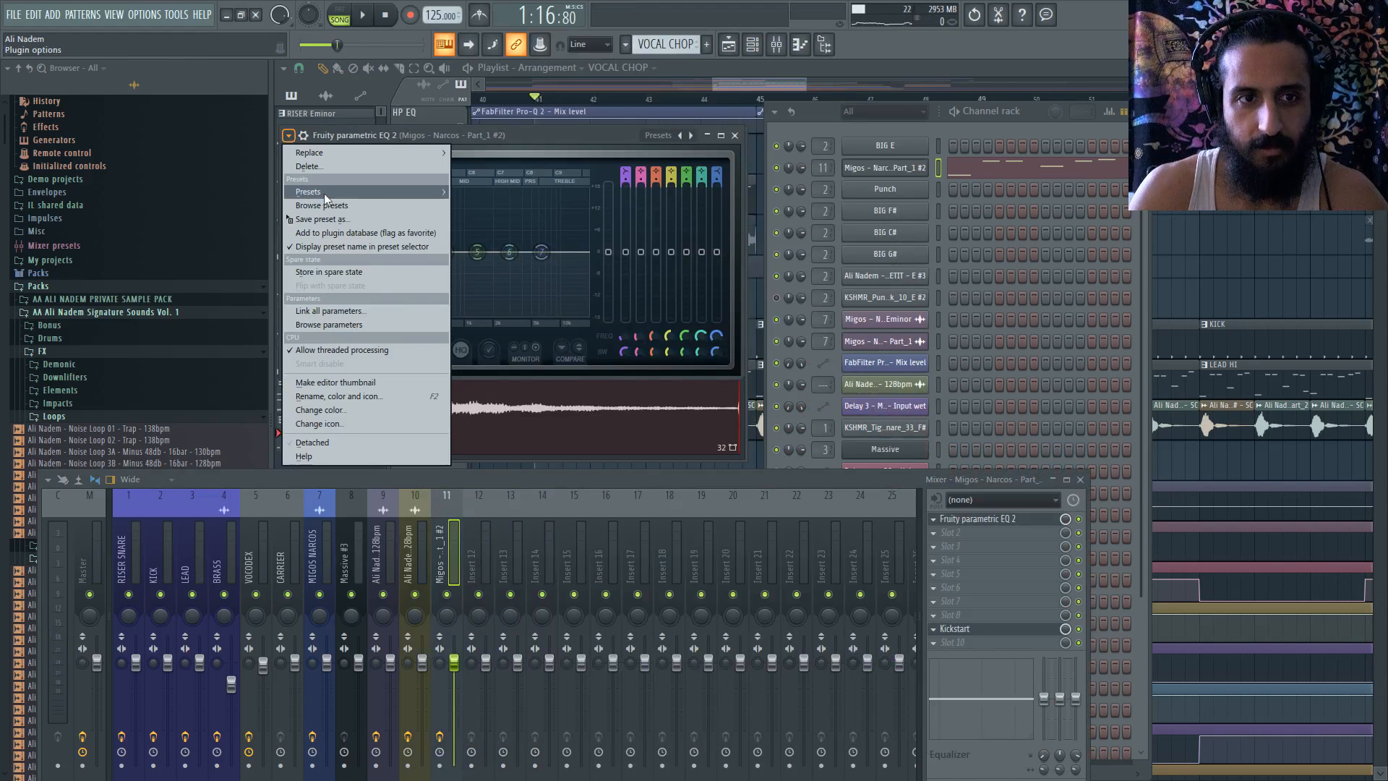
mouse_move(324, 193)
left_click(489, 245)
key("space")
left_click_drag(303, 253, 386, 252)
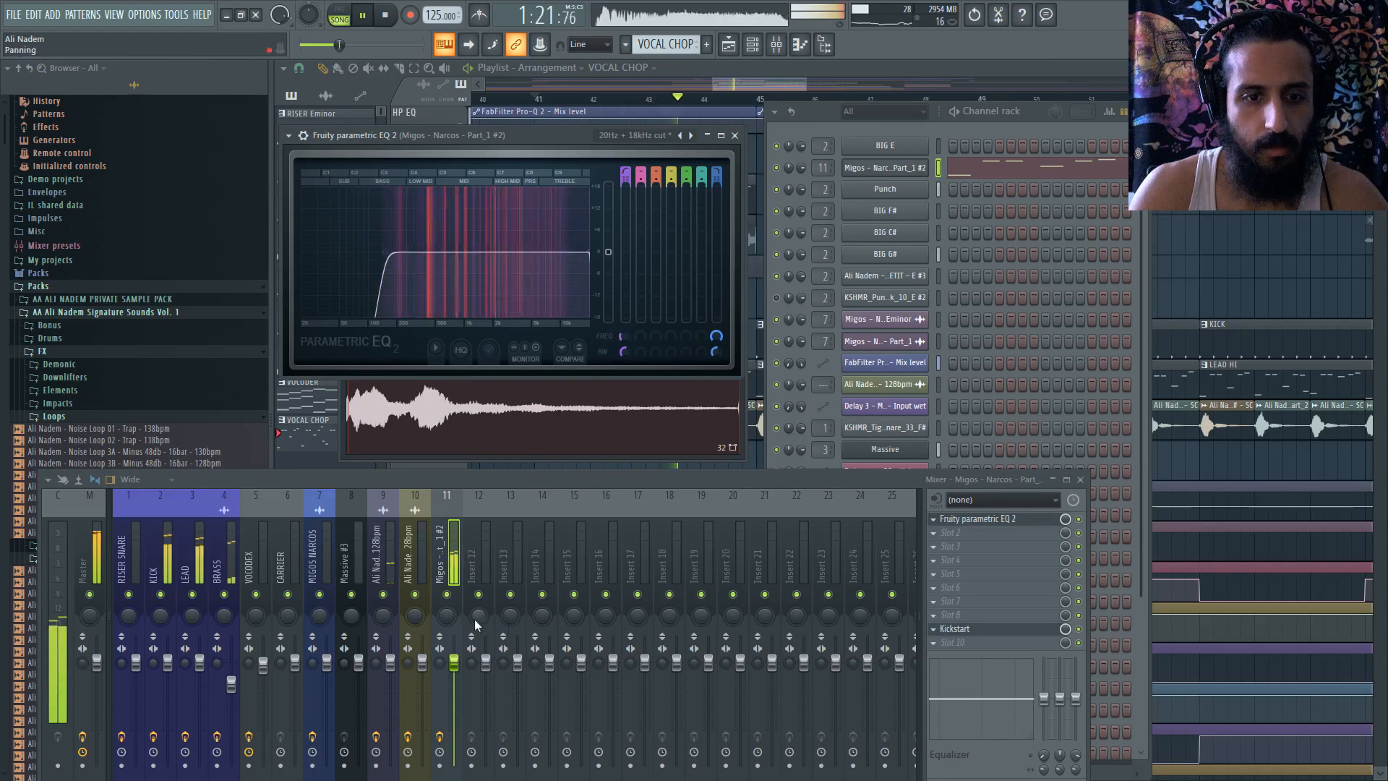
- Add Wider in slot 2 of the vocal chop track and set its width to 200%
left_click(943, 532)
left_click(421, 227)
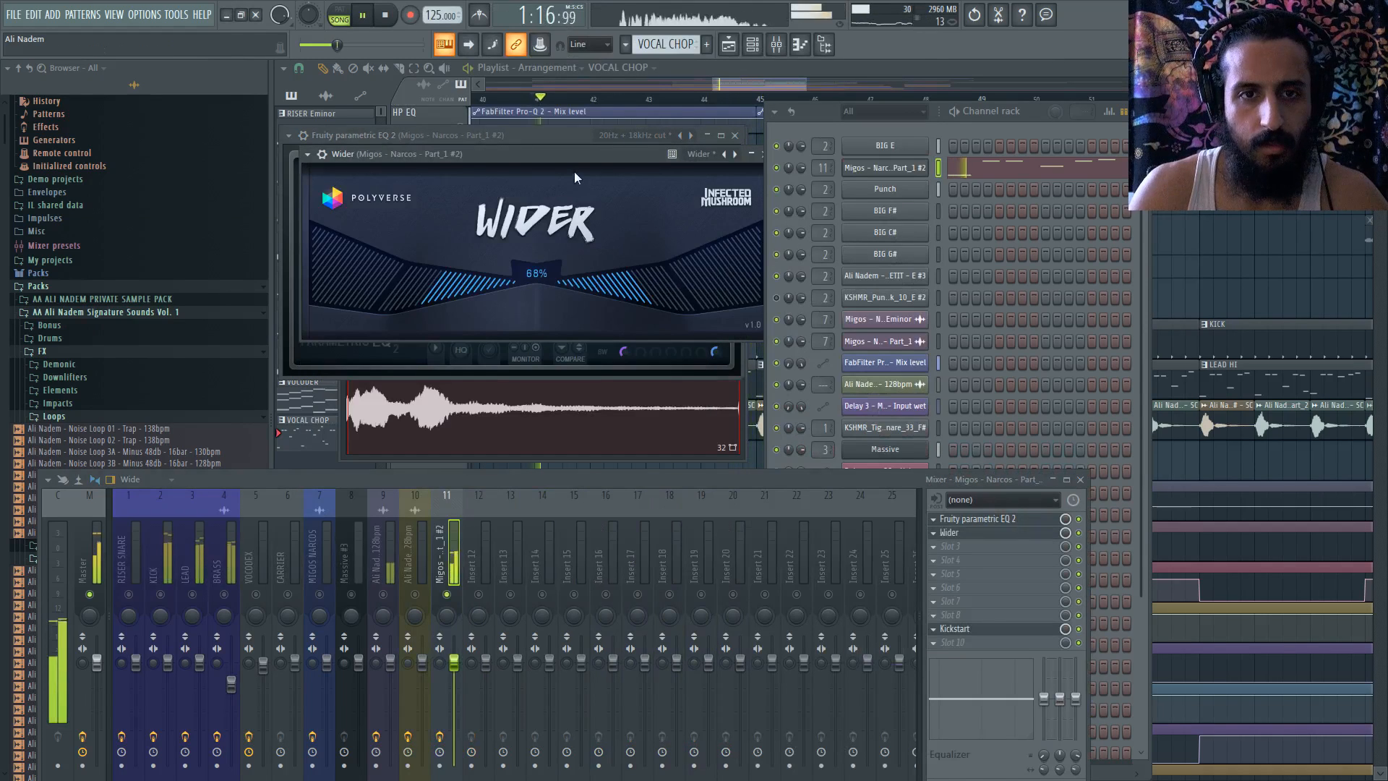
left_click_drag(549, 292, 742, 254)
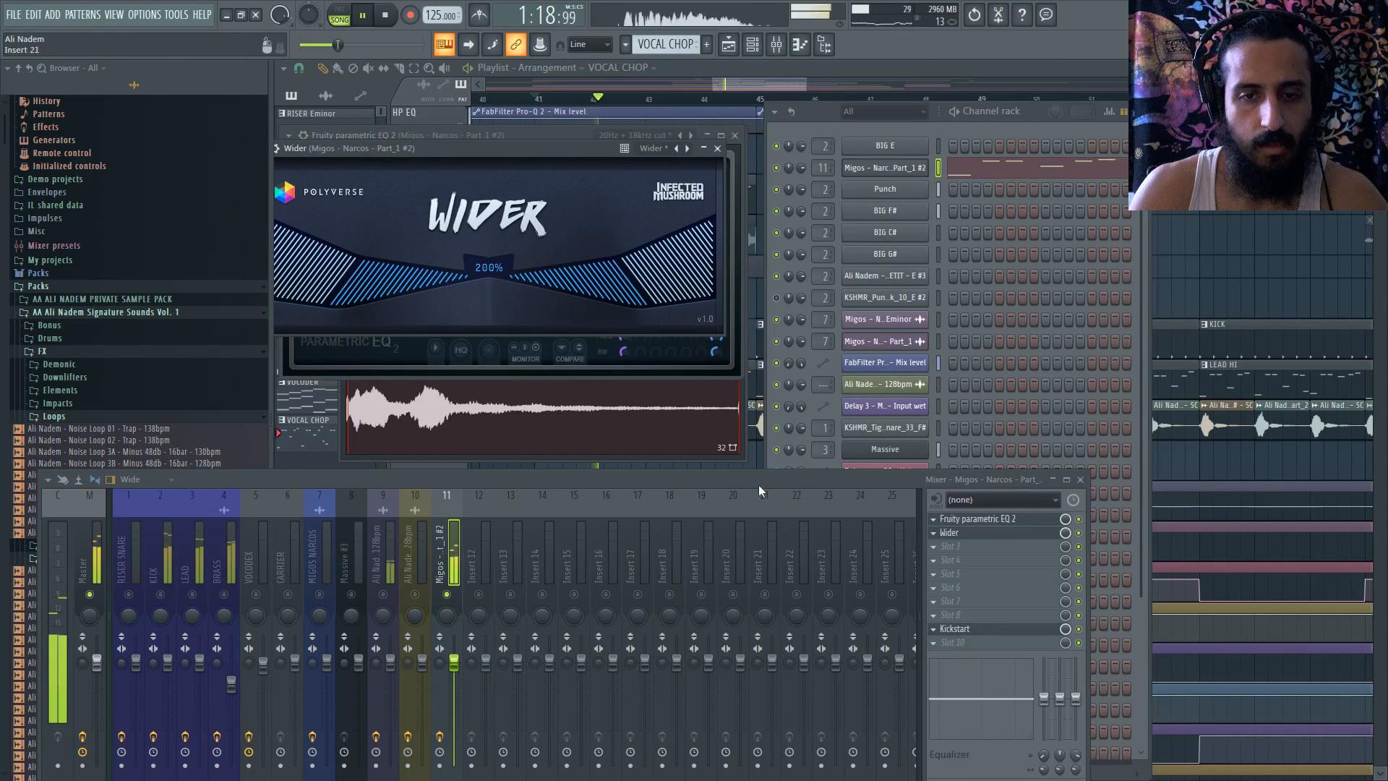
- Add TSAR-1R Reverb in slot 4 with a 28% reverb mix, and put the effect windows away
left_click(939, 569)
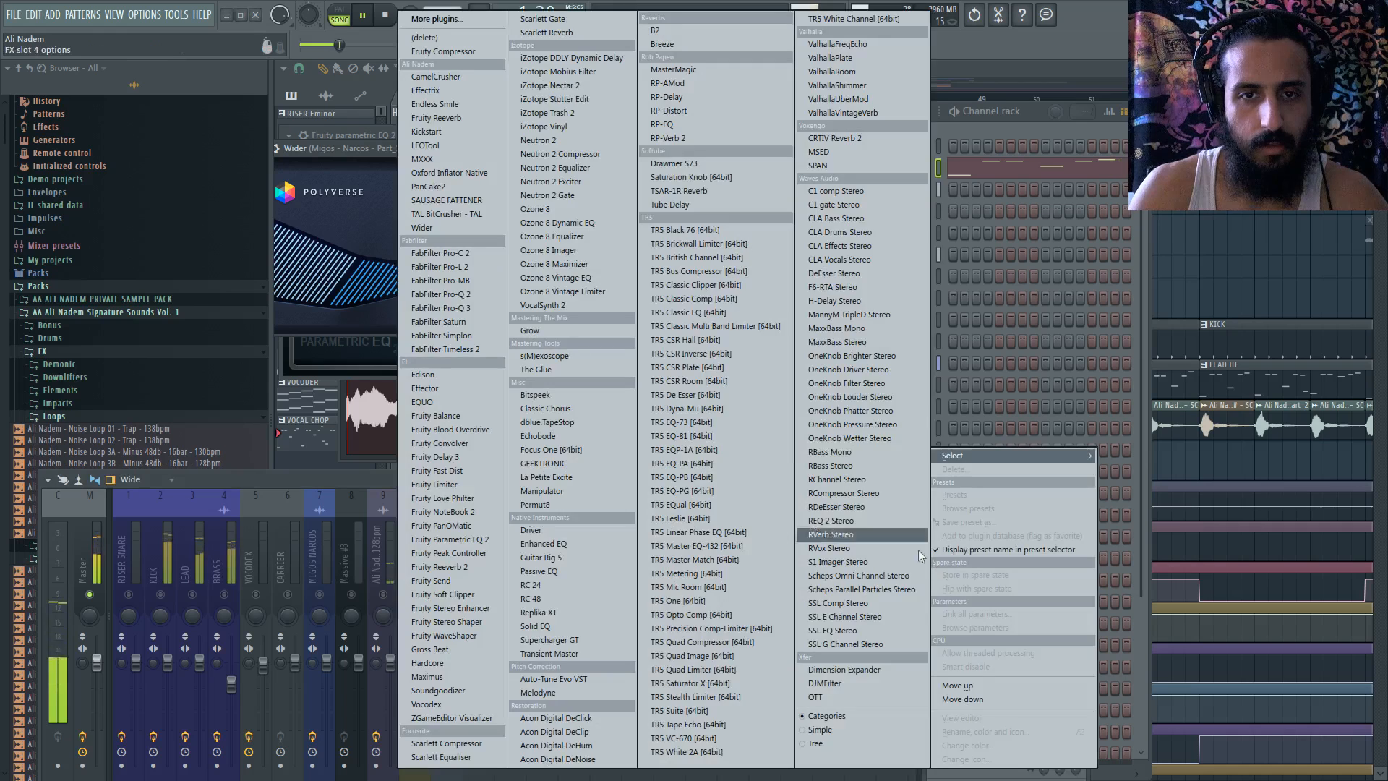
left_click(692, 191)
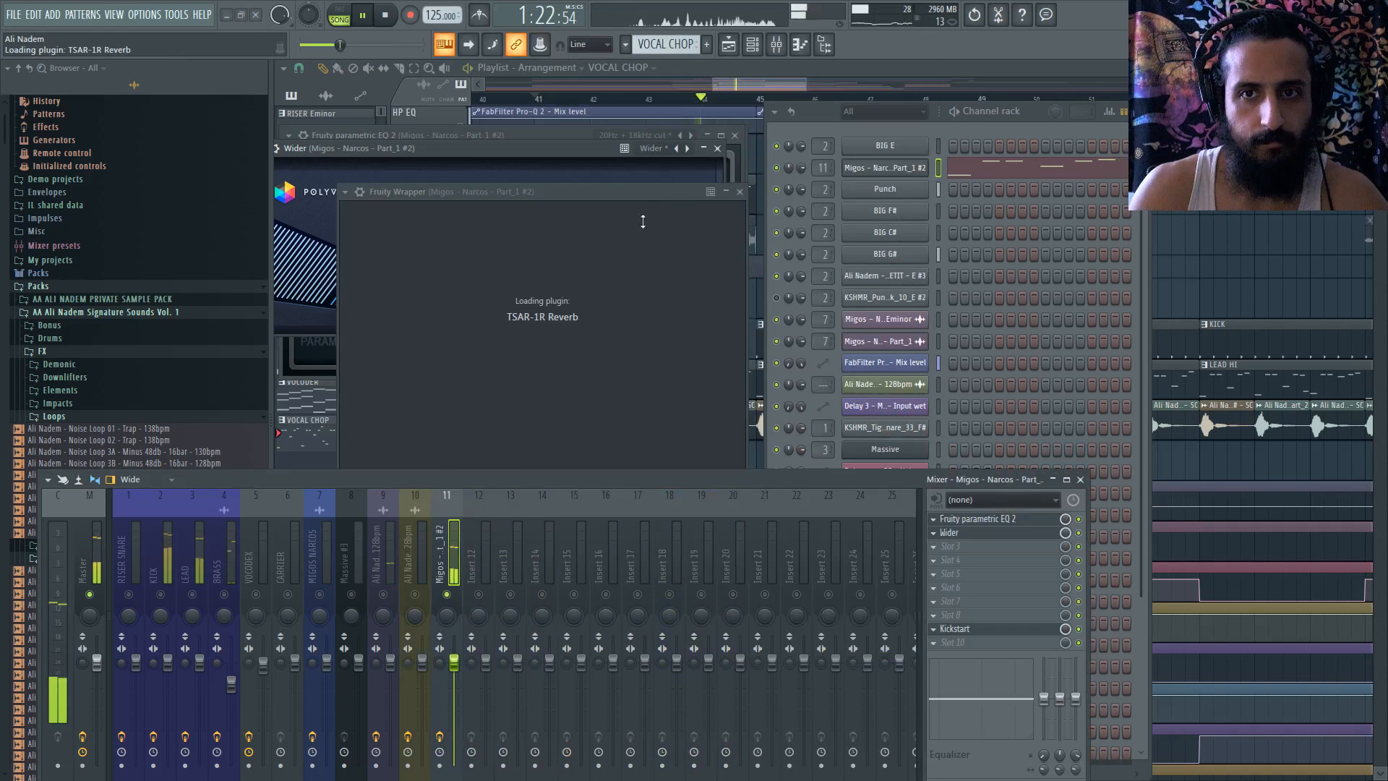
left_click_drag(463, 190, 542, 97)
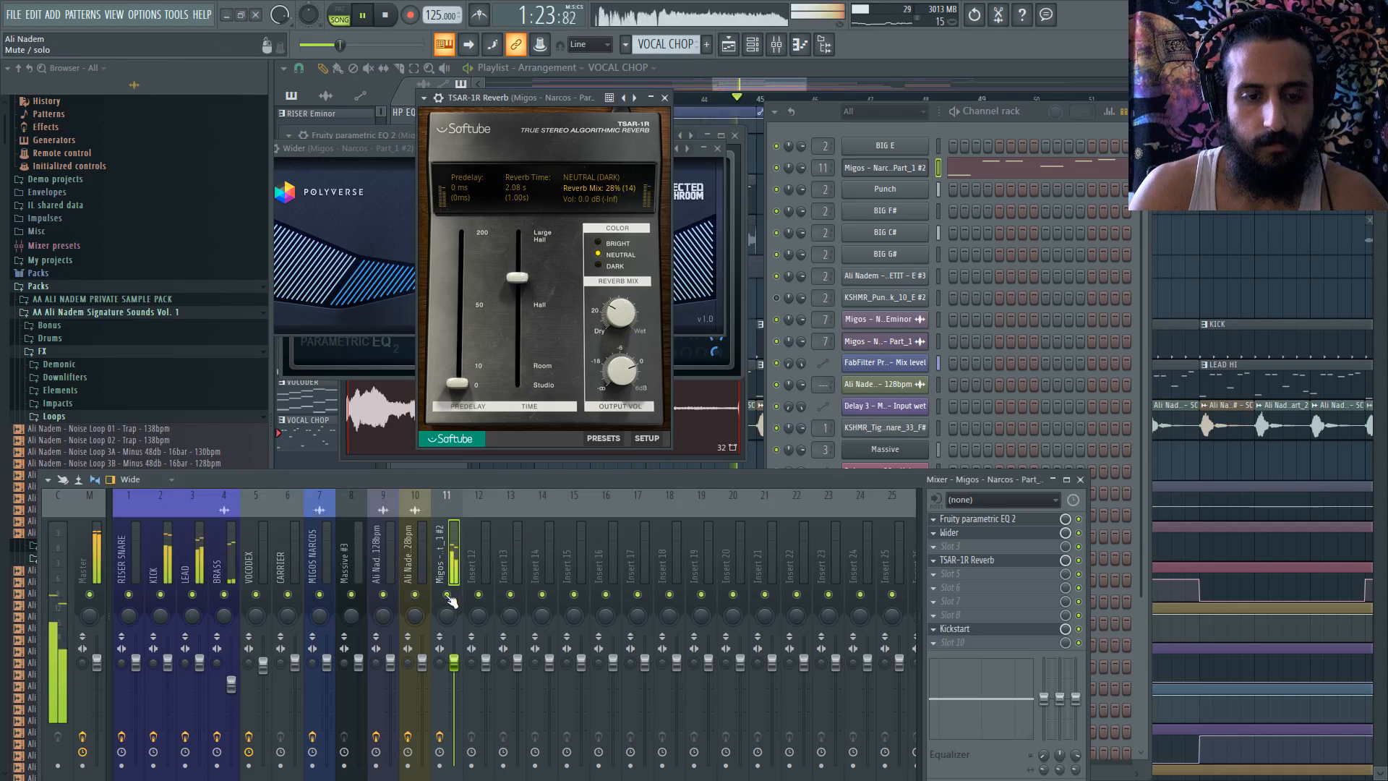
left_click(705, 81)
- Unmute the MIGOS playlist track, replay from the build-up, and hide the channel rack
left_click(509, 102)
scroll(526, 175, "up", 4)
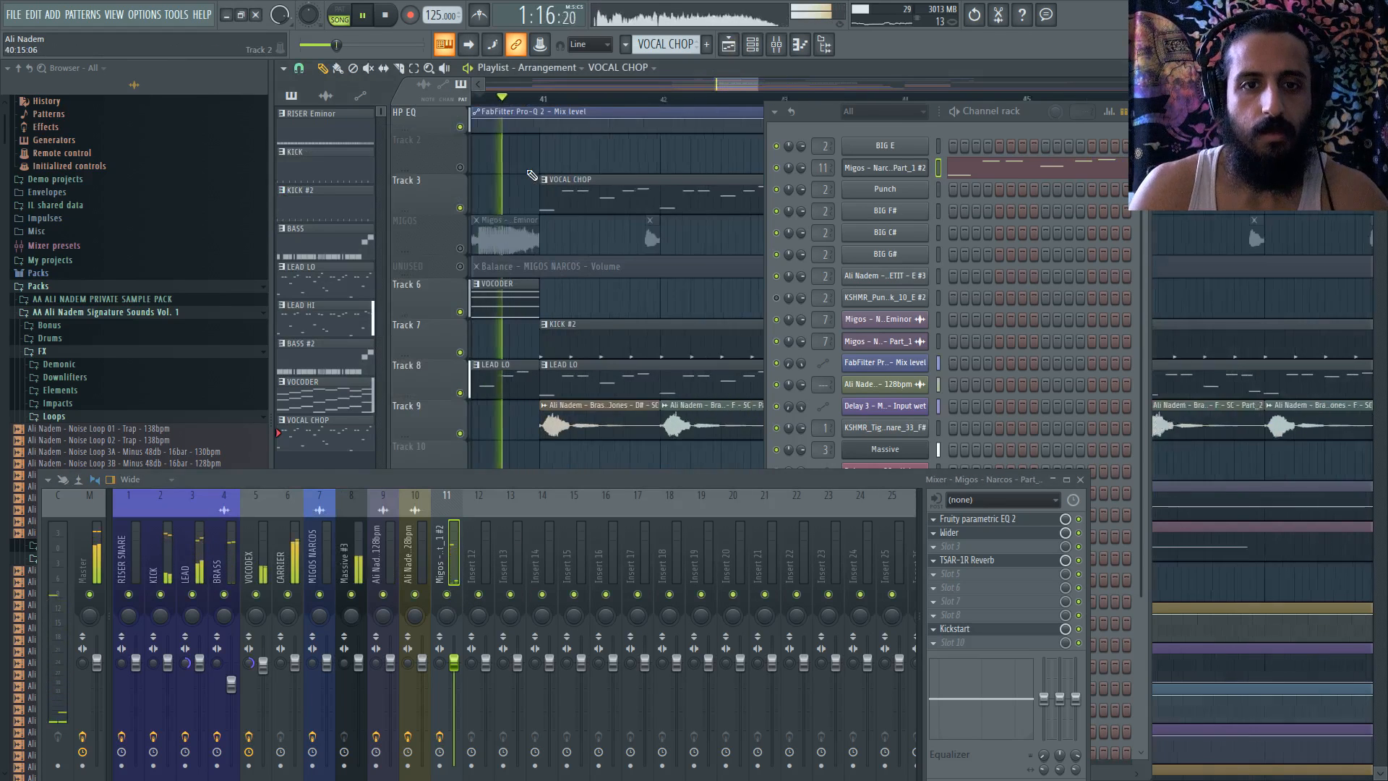
scroll(542, 174, "down", 8)
left_click(461, 247)
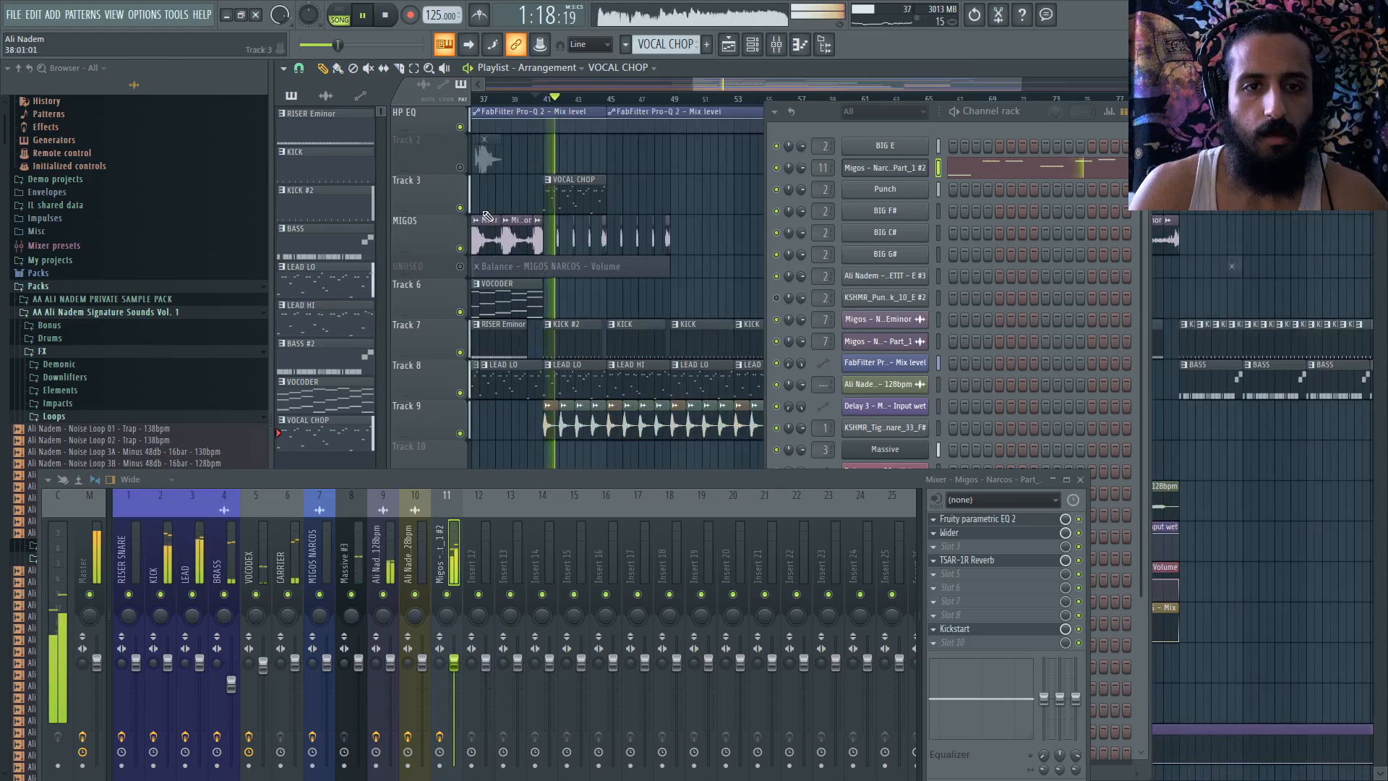
left_click(499, 97)
left_click(752, 45)
- Delete the short MIGOS vocal clips in the first half of the drop, keeping the first one and those leading into bars 45 and 49
scroll(528, 176, "up", 5)
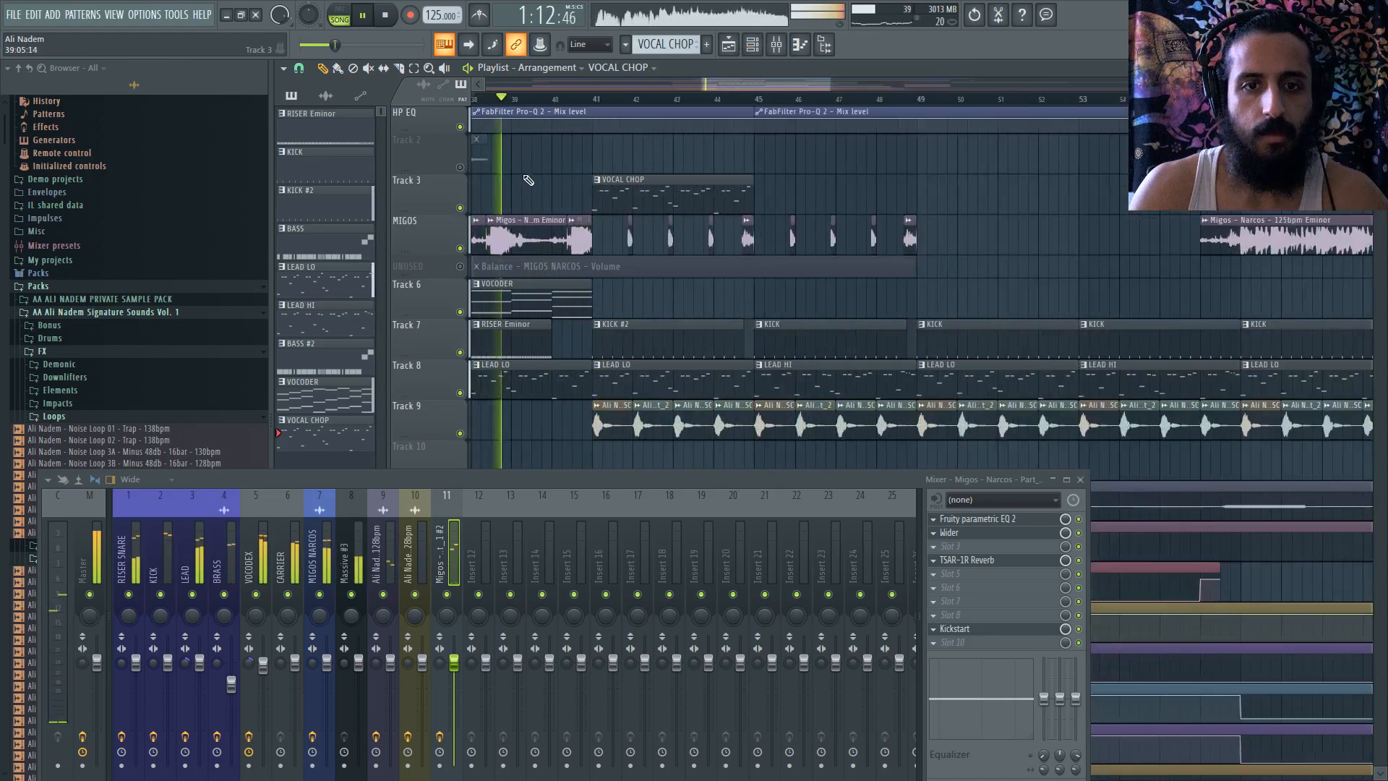
scroll(586, 168, "up", 2)
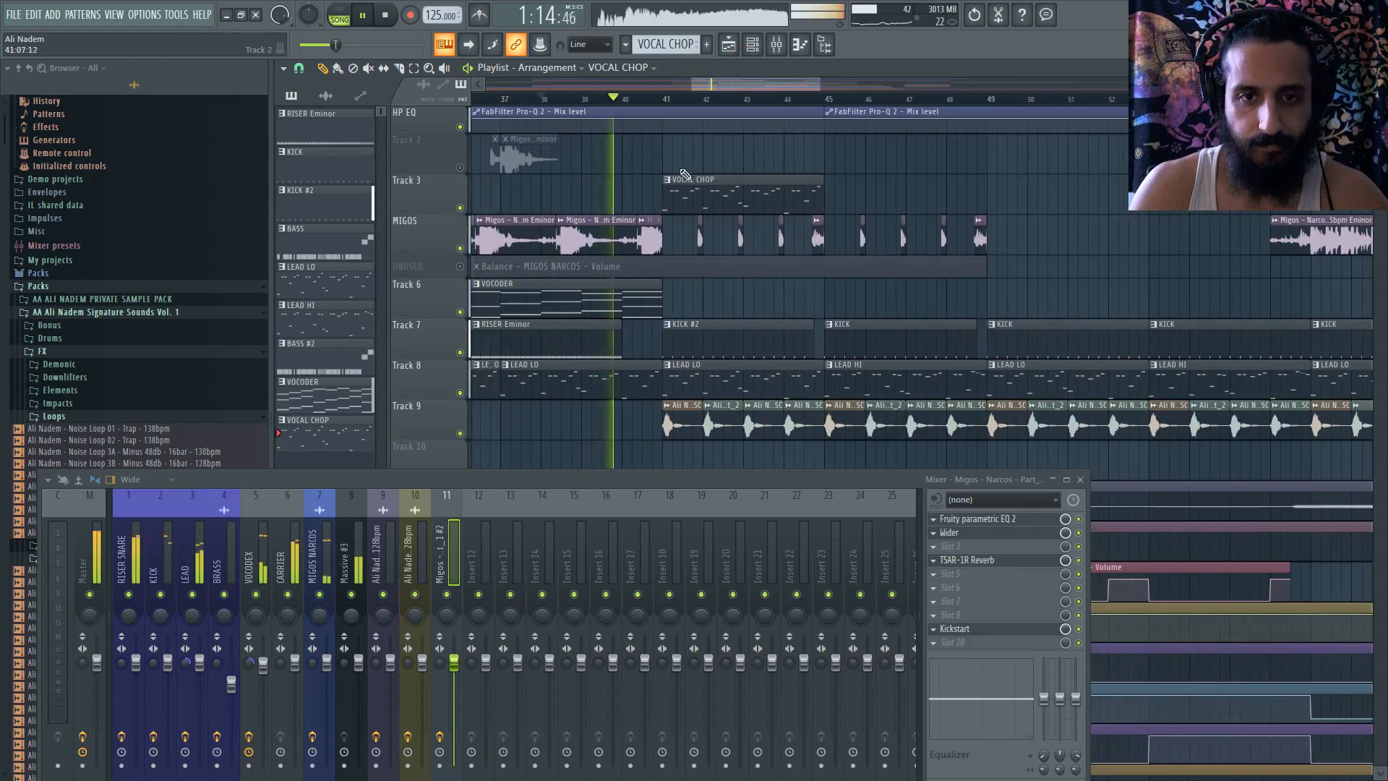
scroll(603, 171, "up", 2)
scroll(582, 159, "down", 3)
scroll(598, 163, "up", 3)
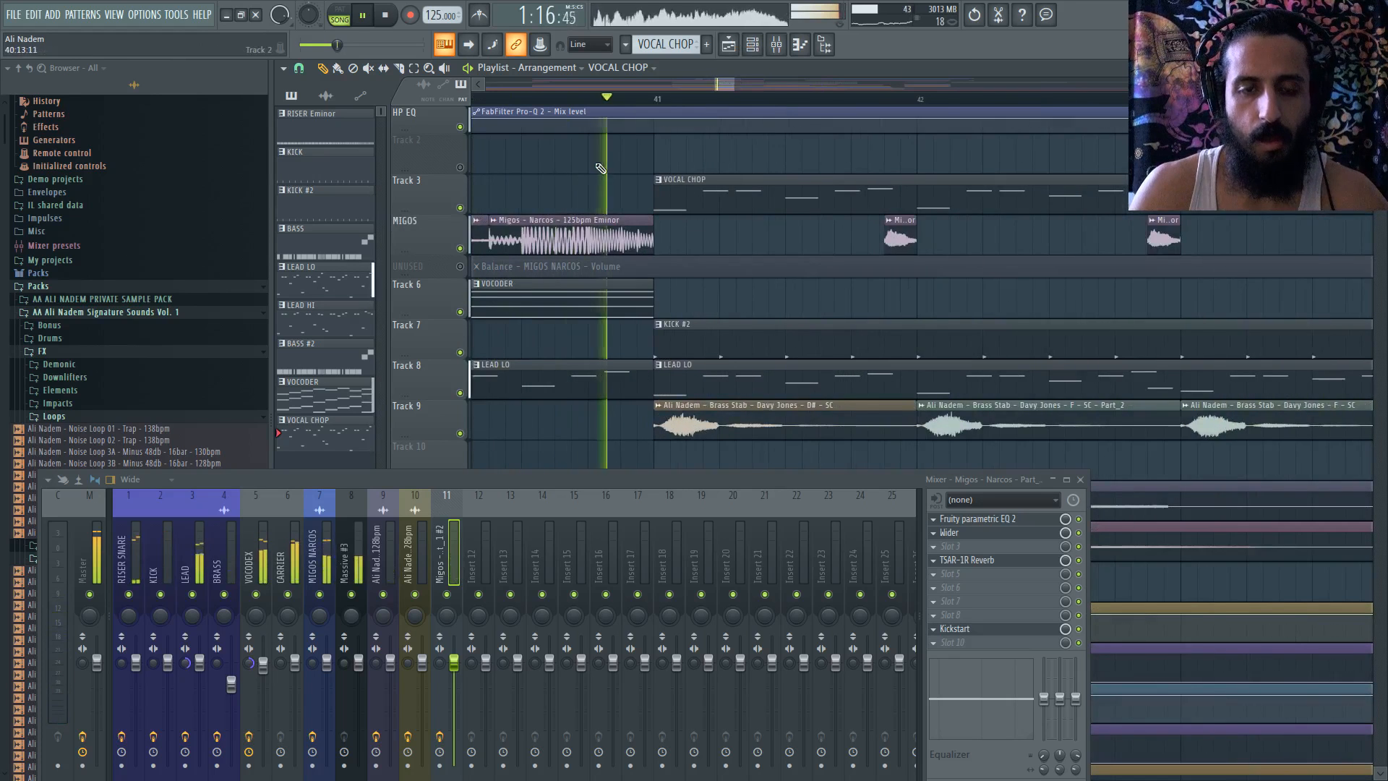
scroll(598, 161, "down", 3)
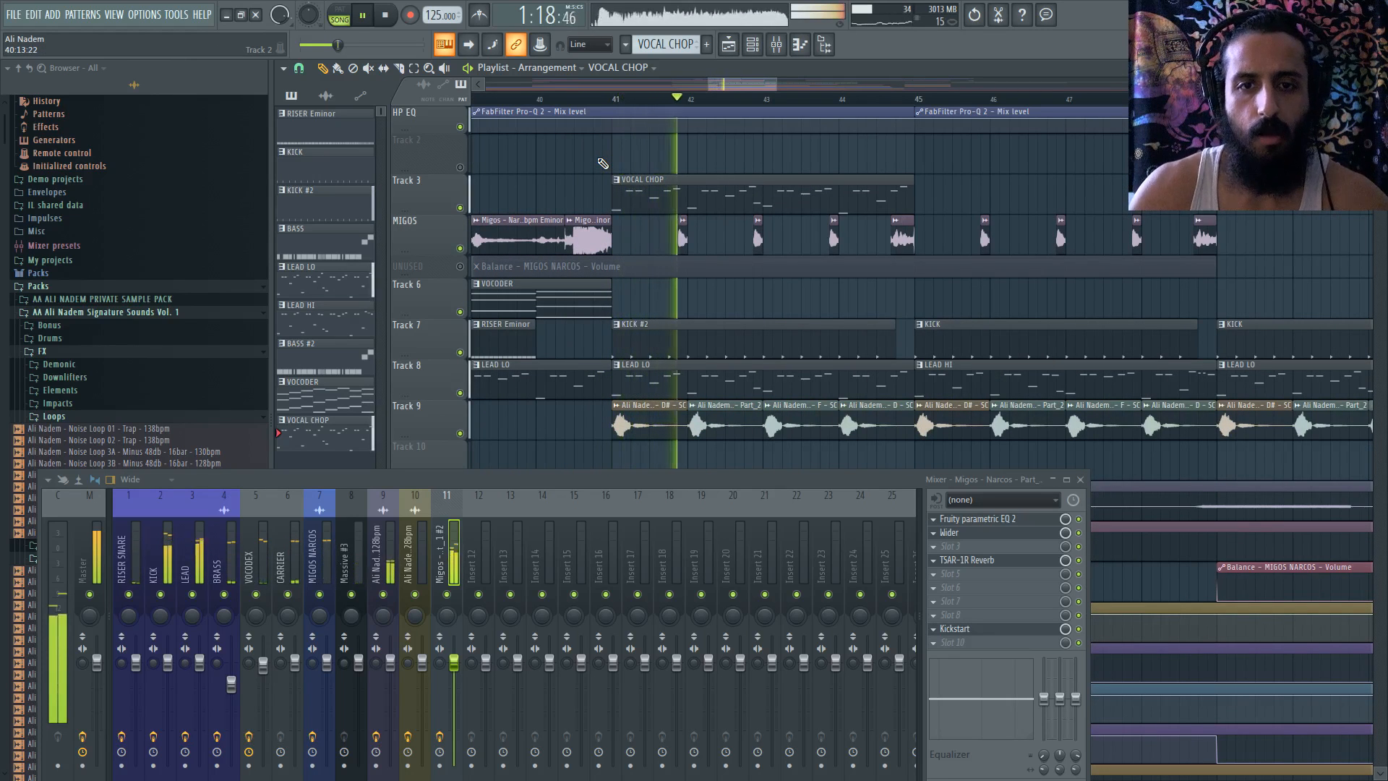
right_click(758, 238)
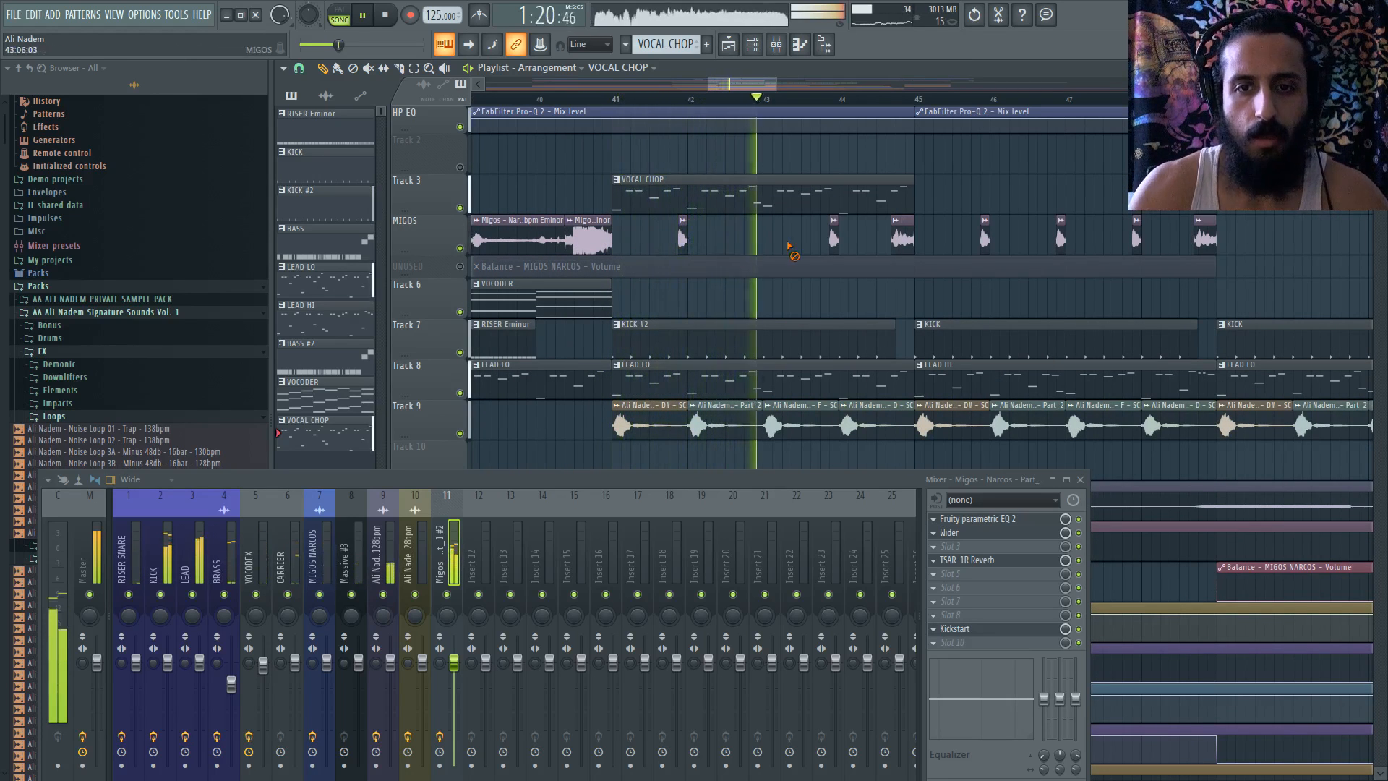
right_click(835, 242)
scroll(836, 250, "down", 2)
right_click(924, 246)
right_click(971, 250)
right_click(1019, 251)
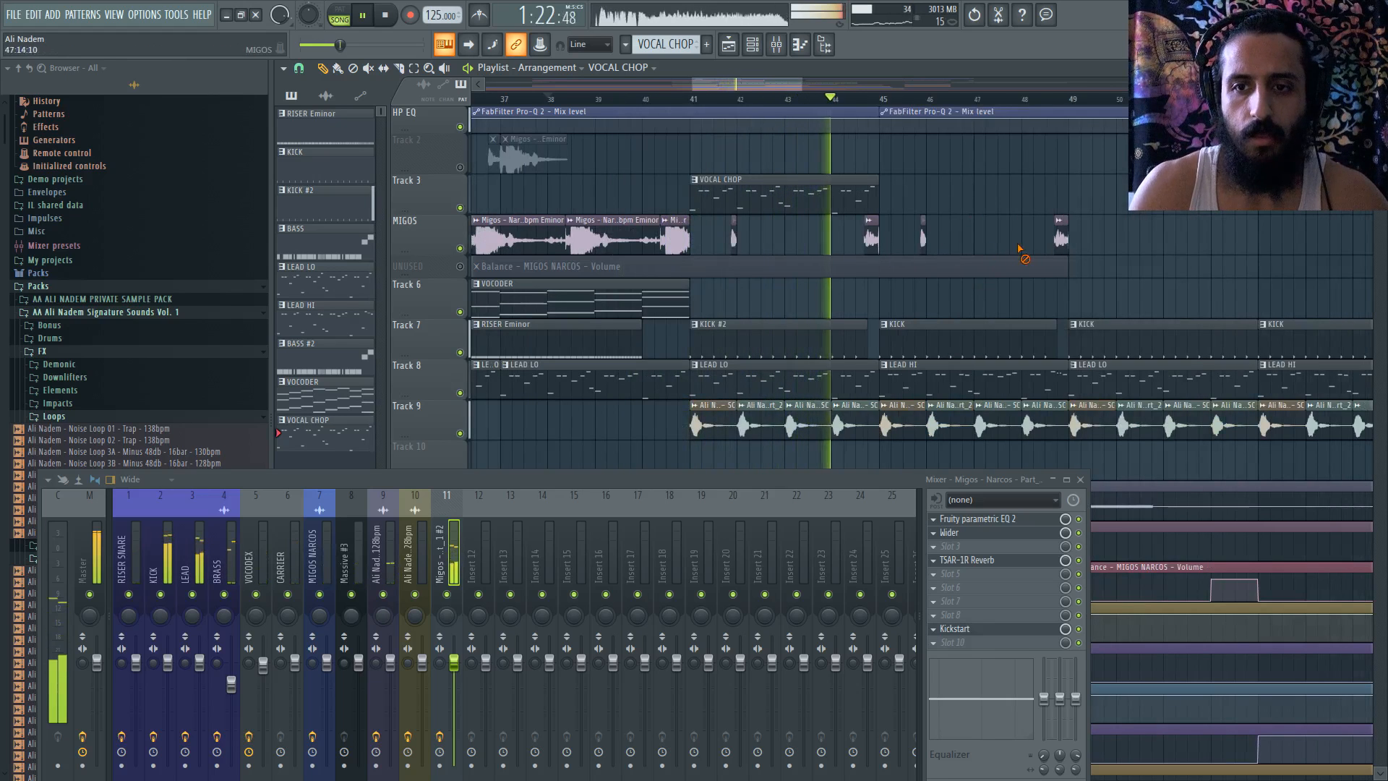
- Place two more VOCAL CHOP pattern clips on Track 3, at bars 45 and 49
left_click(889, 196)
scroll(885, 177, "up", 3)
scroll(830, 153, "down", 3)
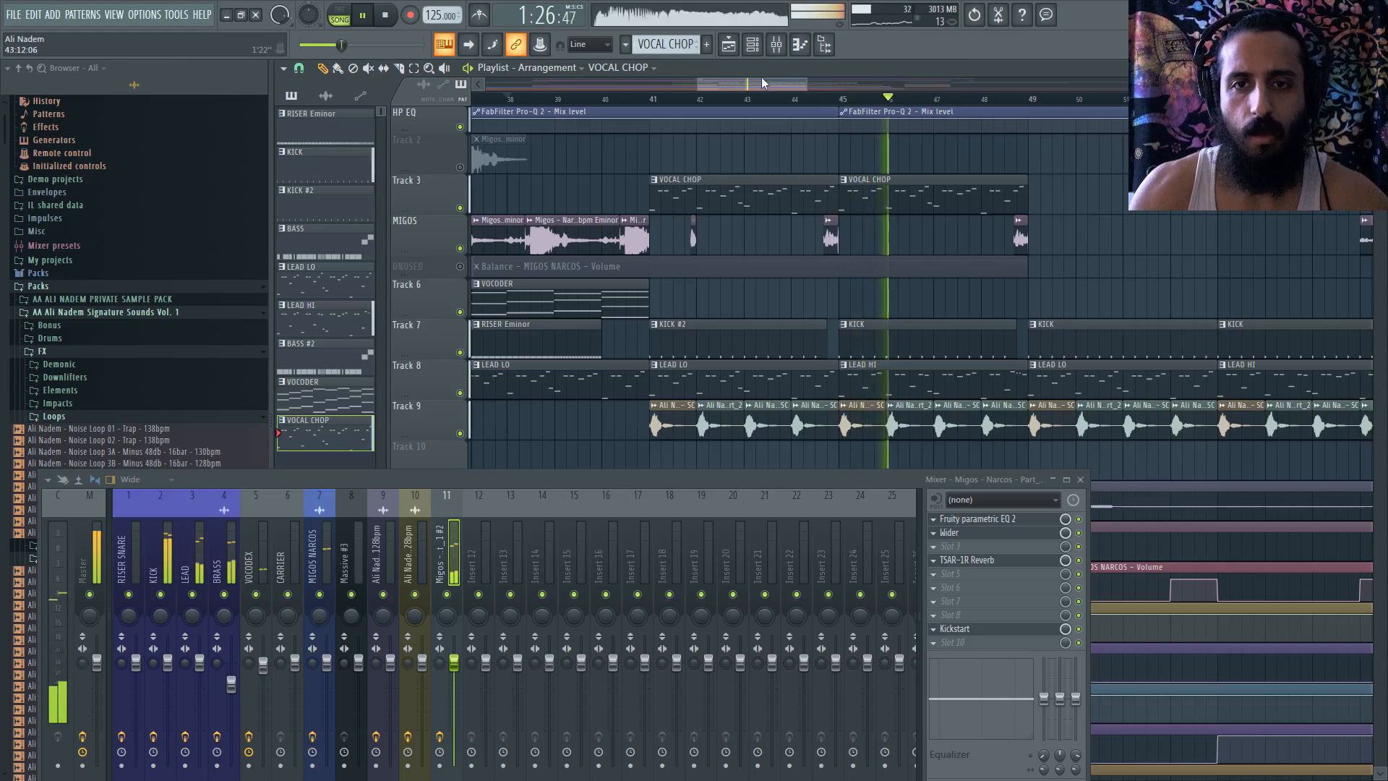
scroll(887, 213, "right", 2)
left_click(835, 197)
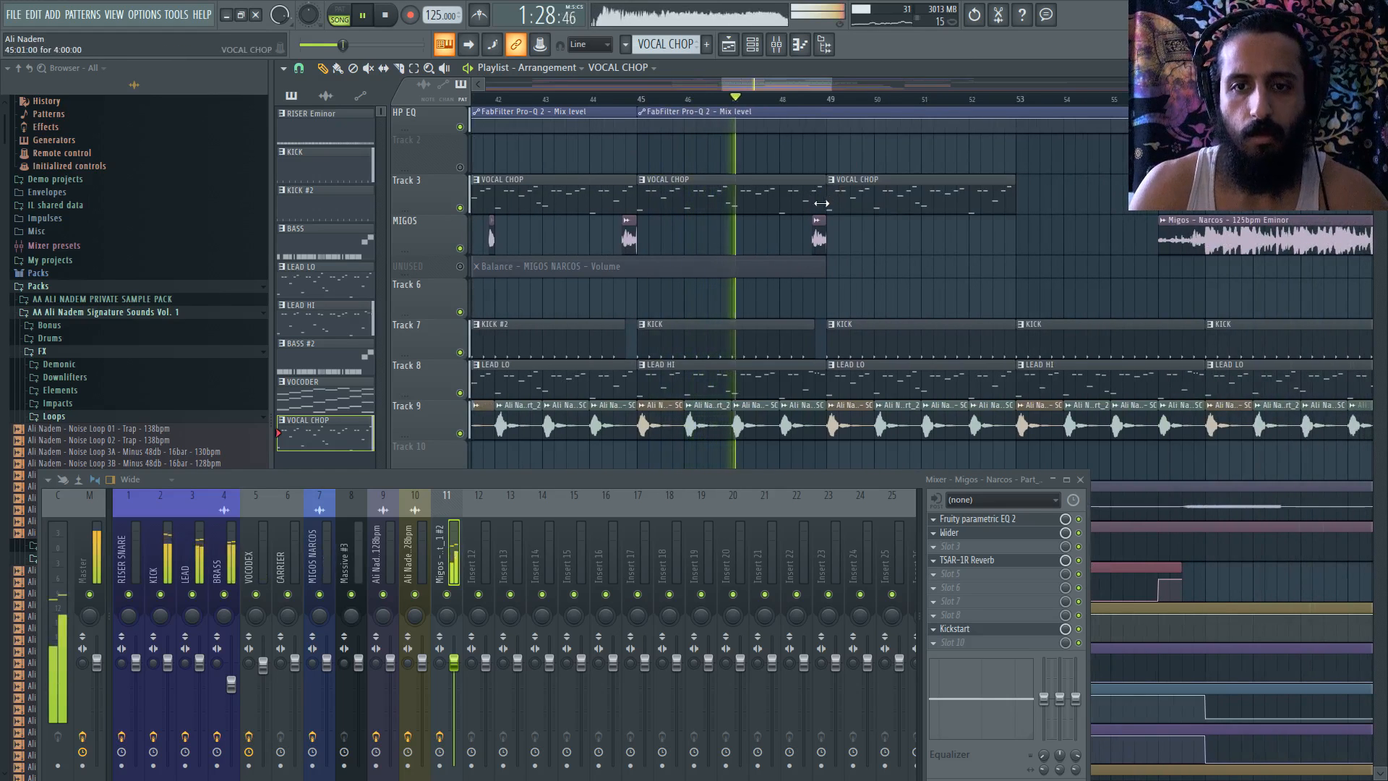
- Play on to bar 49, stop, and make the vocal chop clip at bar 45 a unique pattern
scroll(827, 202, "down", 1)
scroll(829, 203, "up", 5)
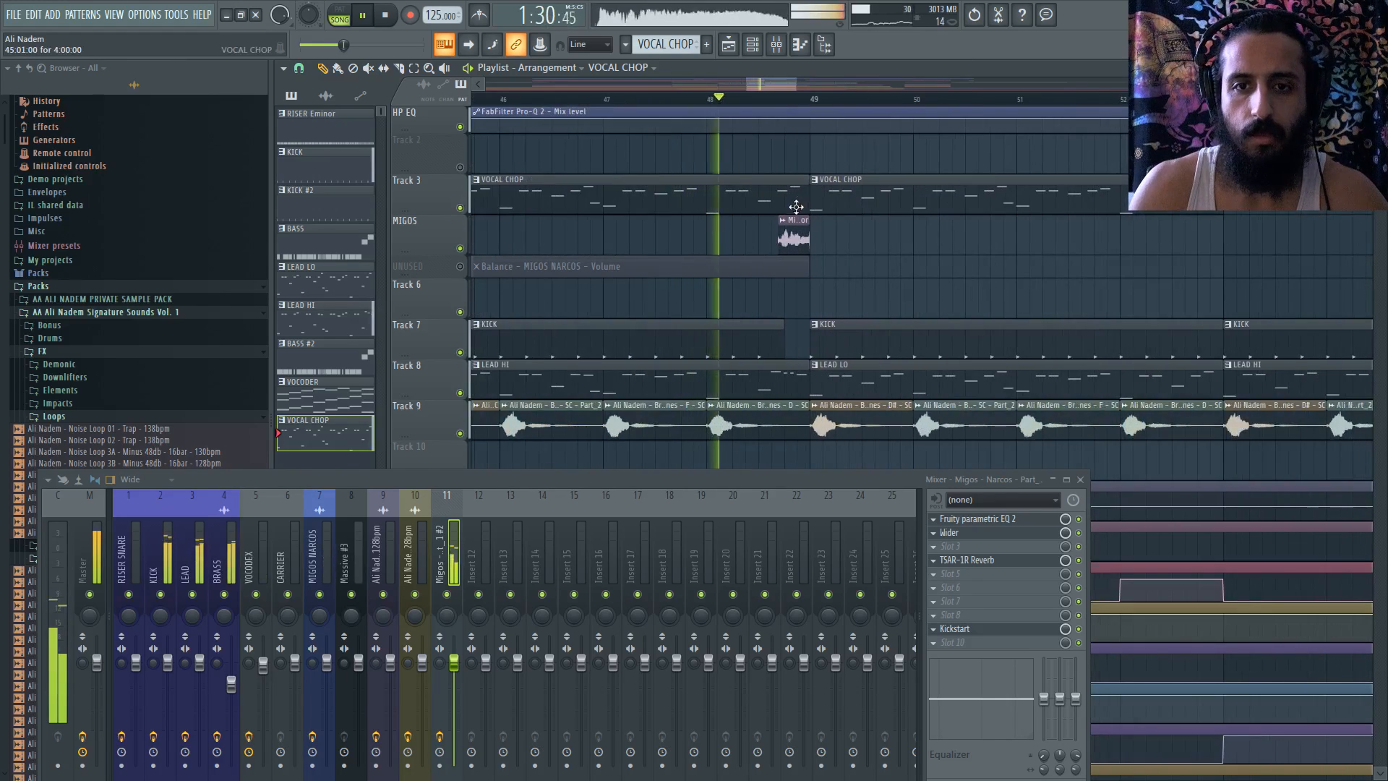
scroll(720, 173, "down", 3)
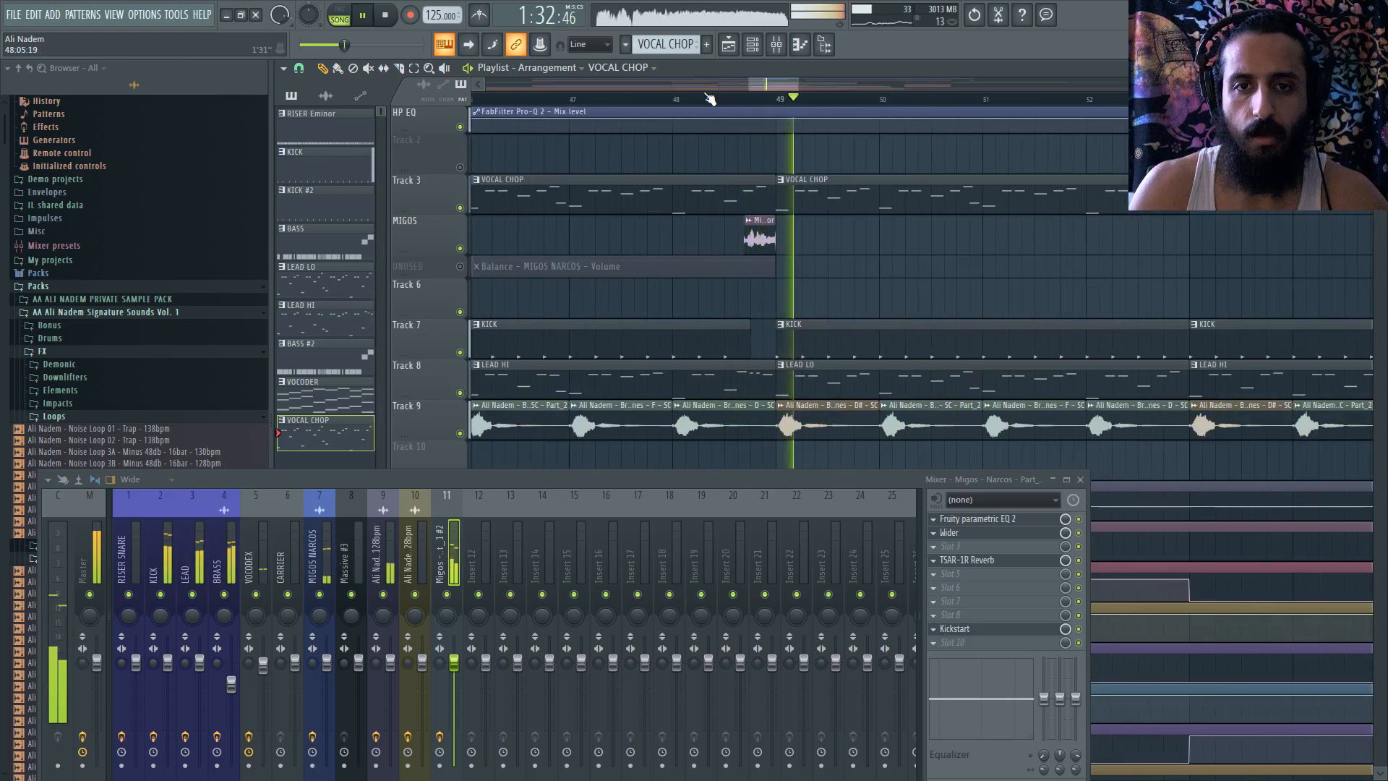
scroll(639, 222, "down", 2)
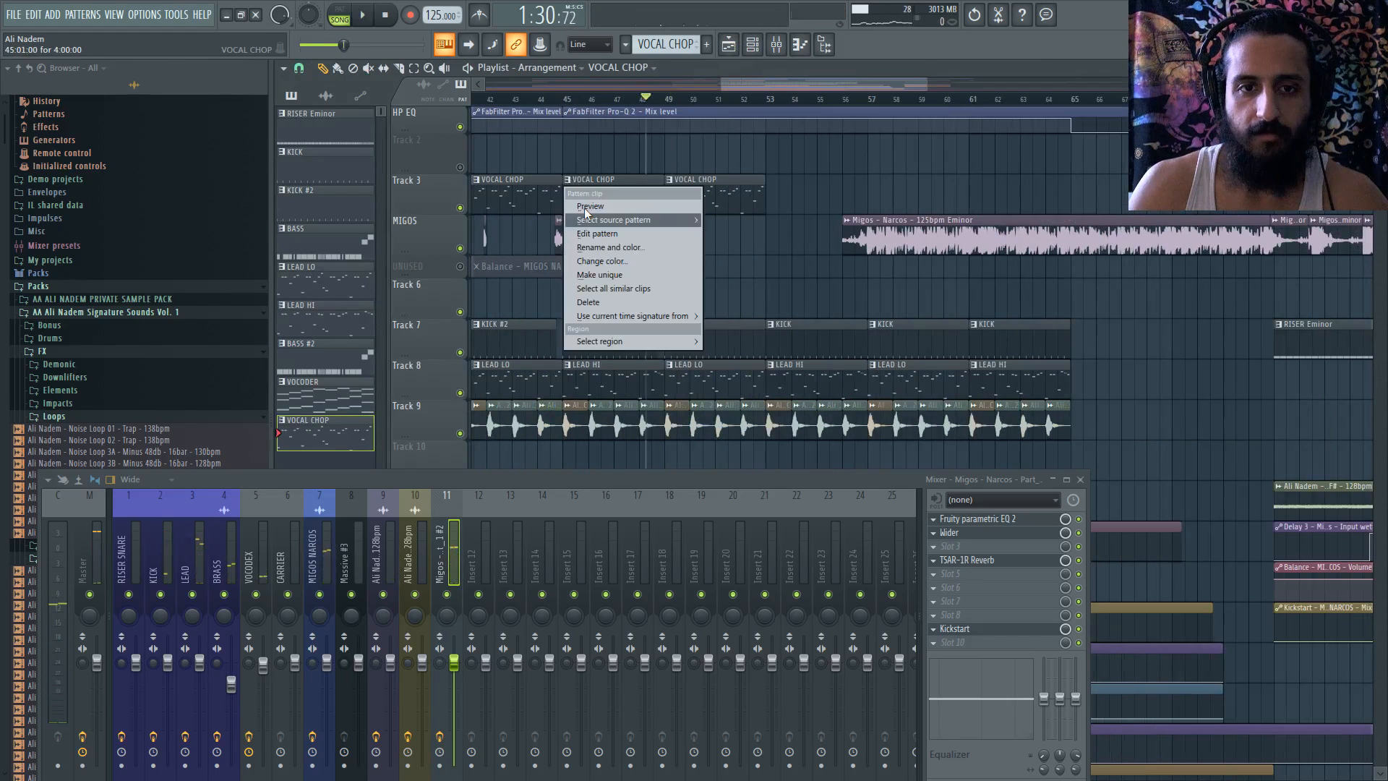
left_click(610, 277)
- Copy all notes of the LEAD HI melody and clear the existing notes from the VOCAL CHOP #2 pattern
double_click(591, 392)
scroll(654, 316, "down", 3)
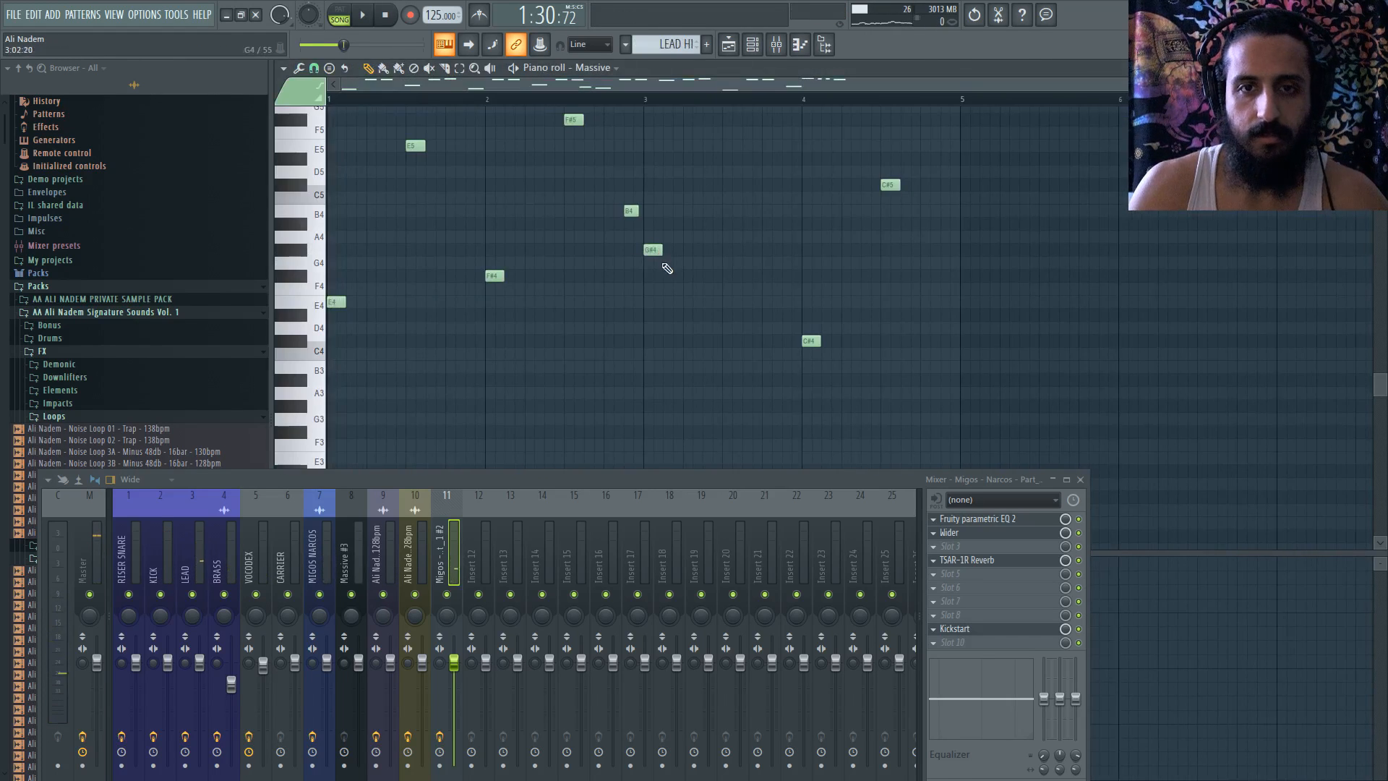
key("ctrl+a")
left_click(749, 45)
double_click(635, 203)
scroll(636, 209, "up", 2)
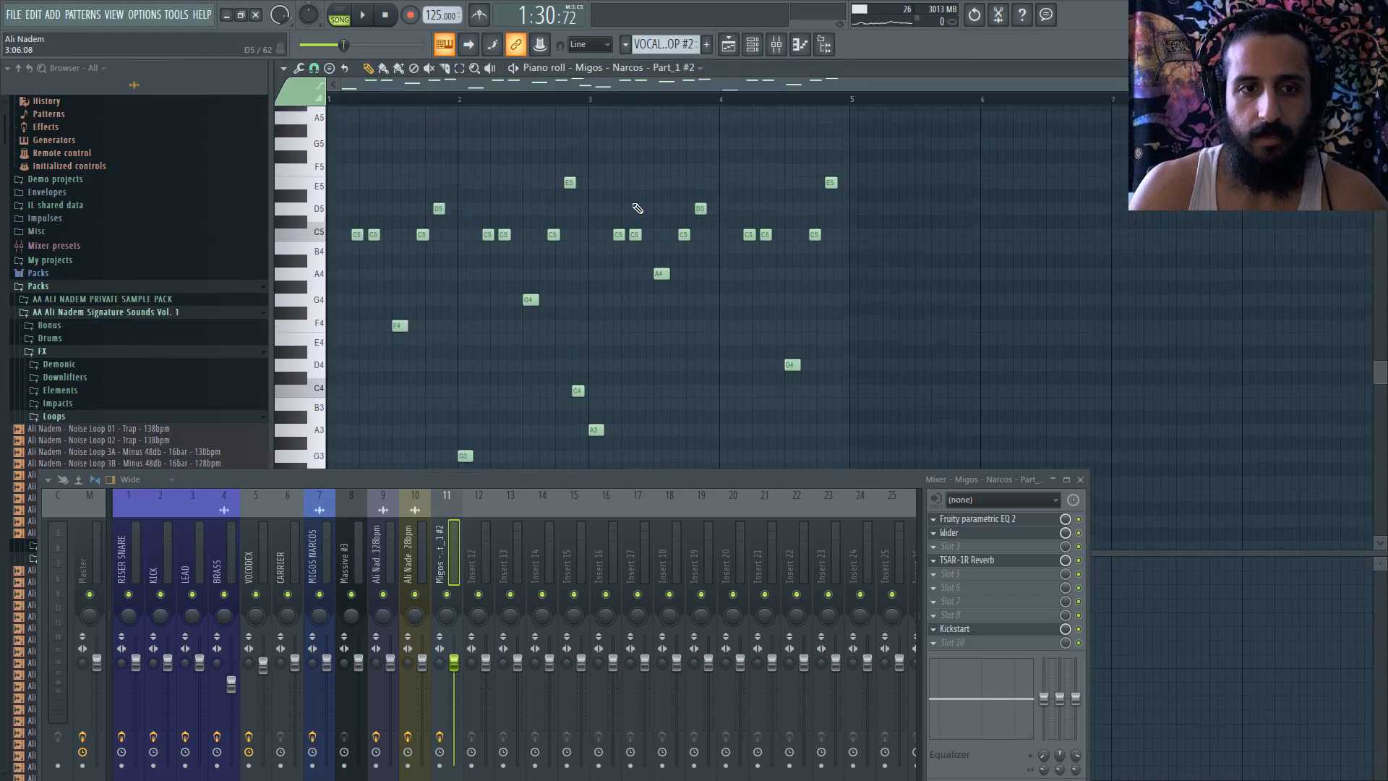
key("Delete")
- Transpose the LEAD HI notes pasted into VOCAL CHOP #2 down 11 semitones
key("Down")
key("Down")
key("Down")
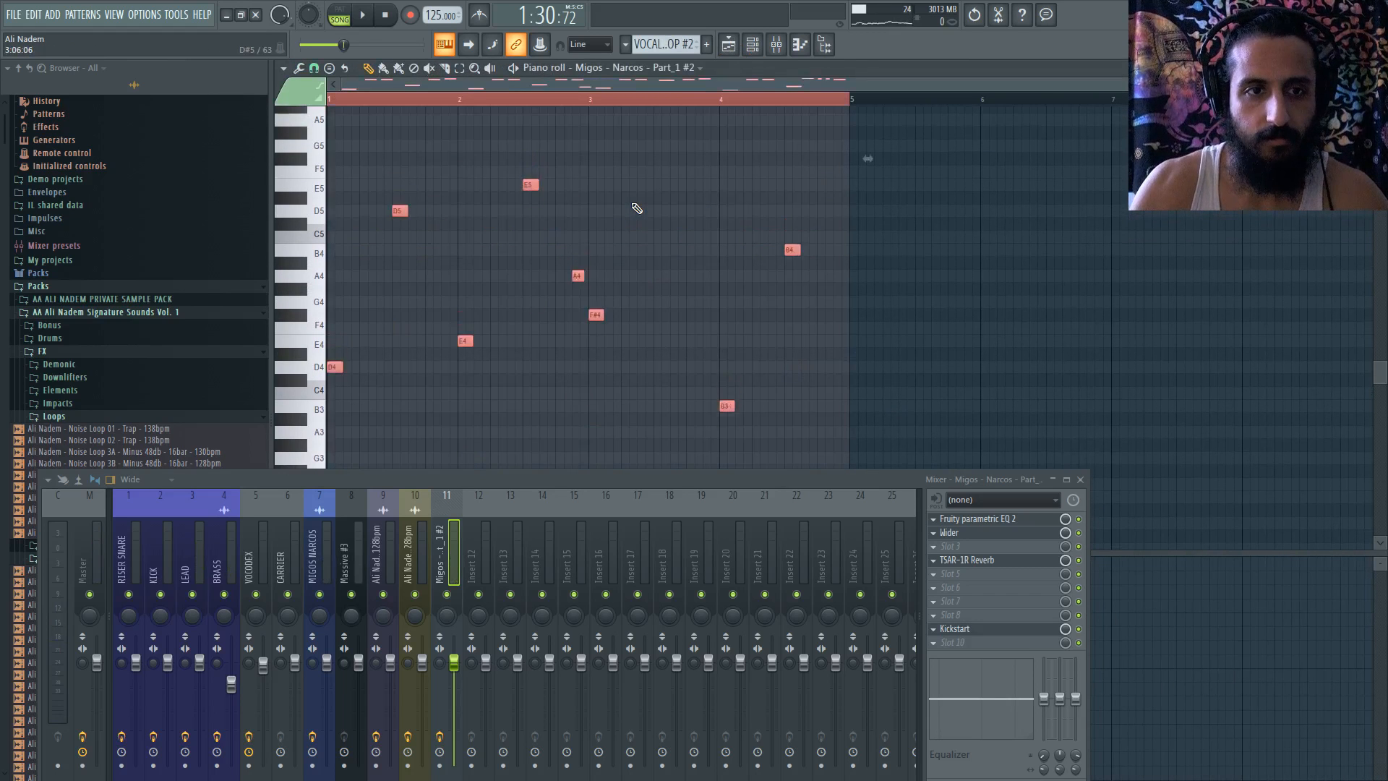
scroll(636, 209, "up", 4)
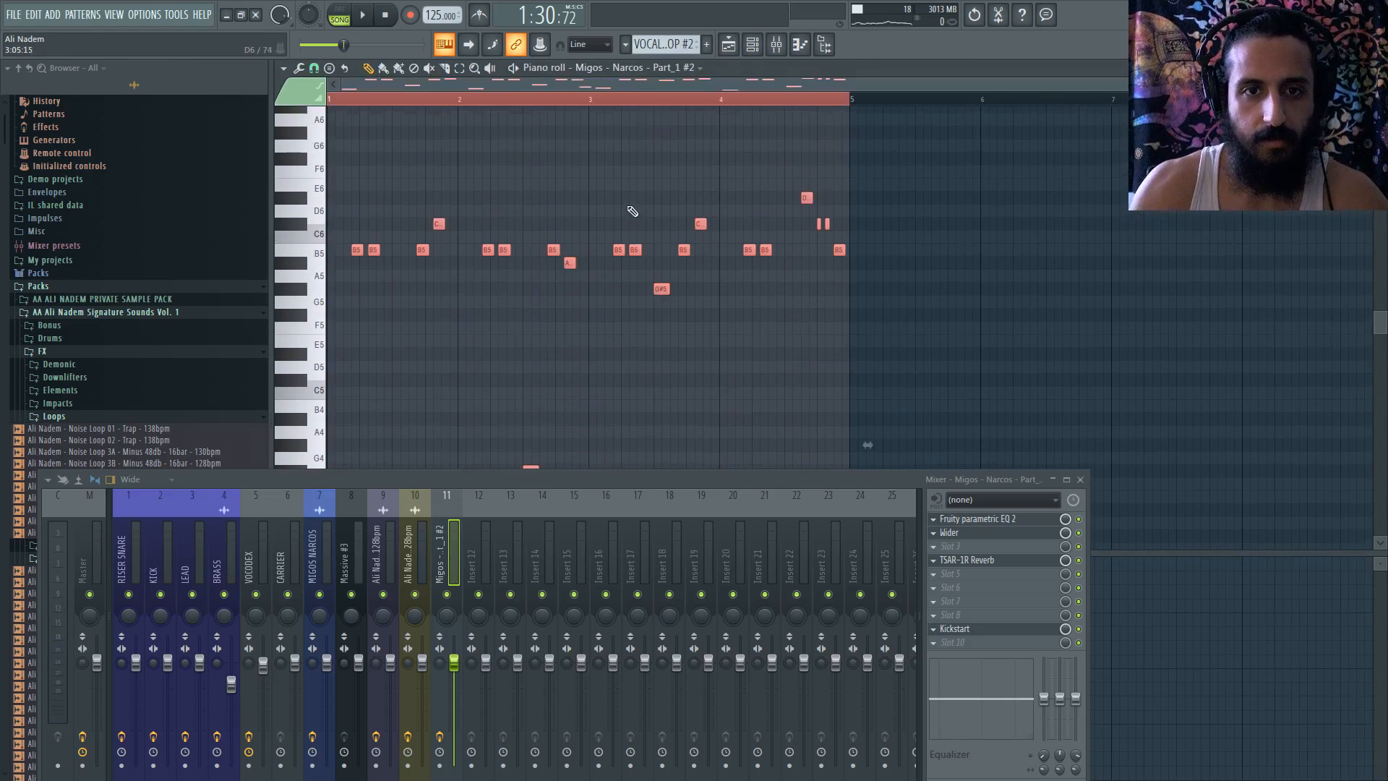
scroll(632, 210, "down", 1)
key("shift+Up")
key("shift+Up")
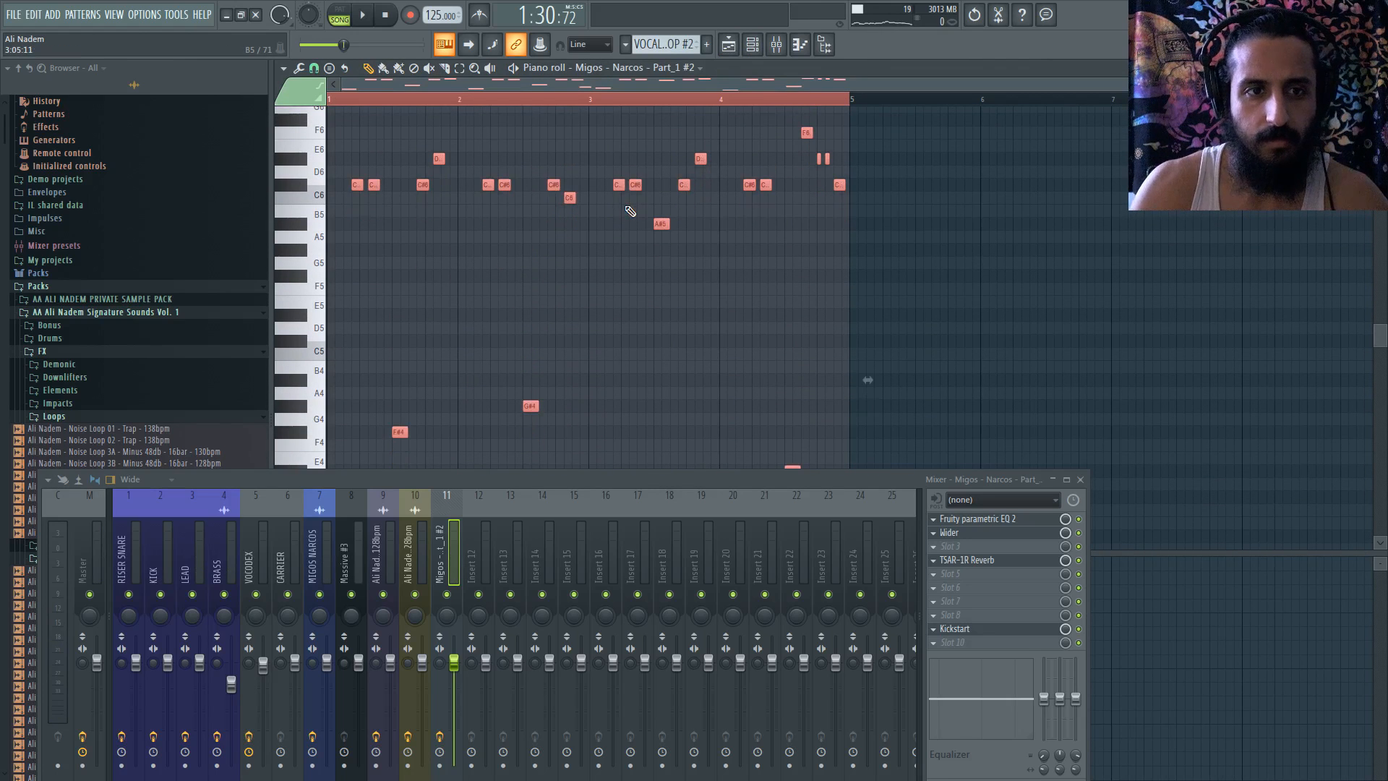
key("Down")
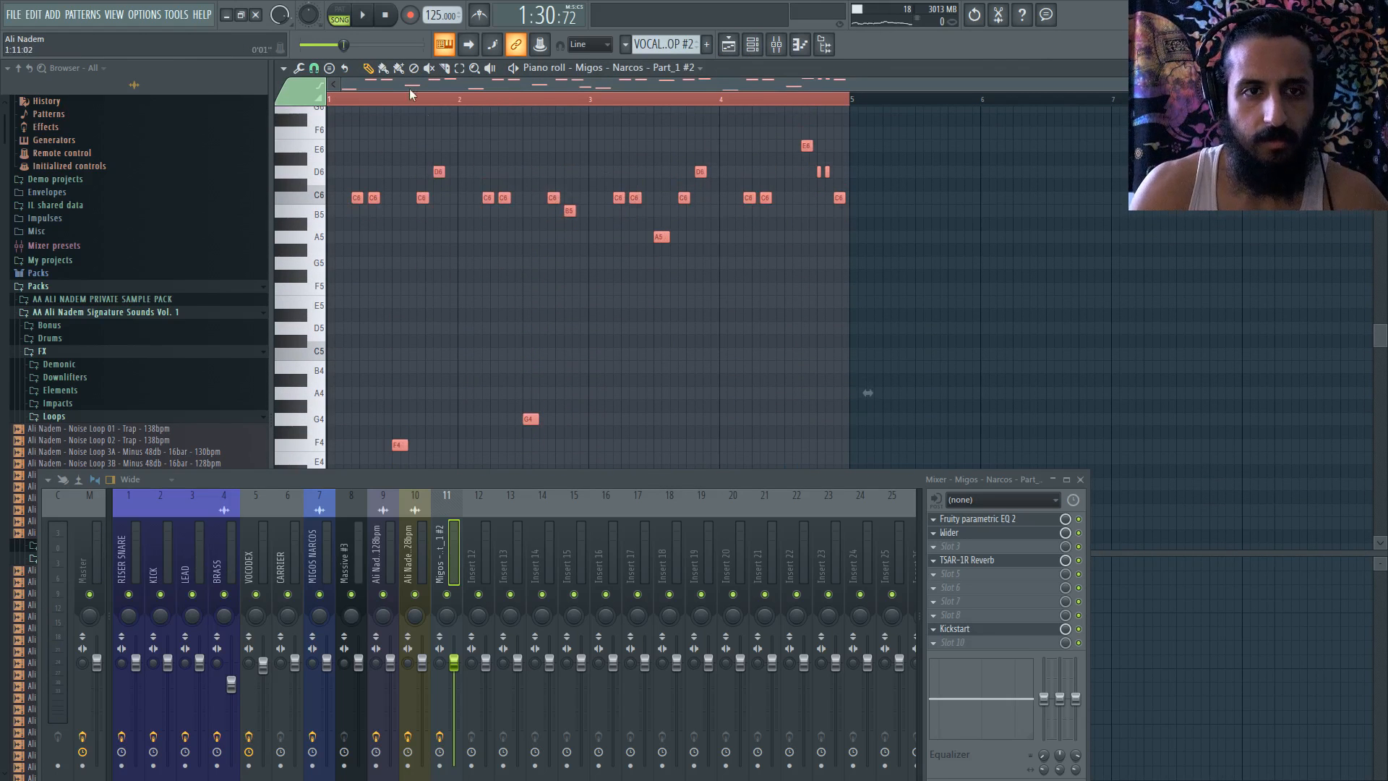
- Compare the new notes with the original VOCAL CHOP pattern and play VOCAL CHOP #2 in pattern mode
scroll(611, 141, "down", 2)
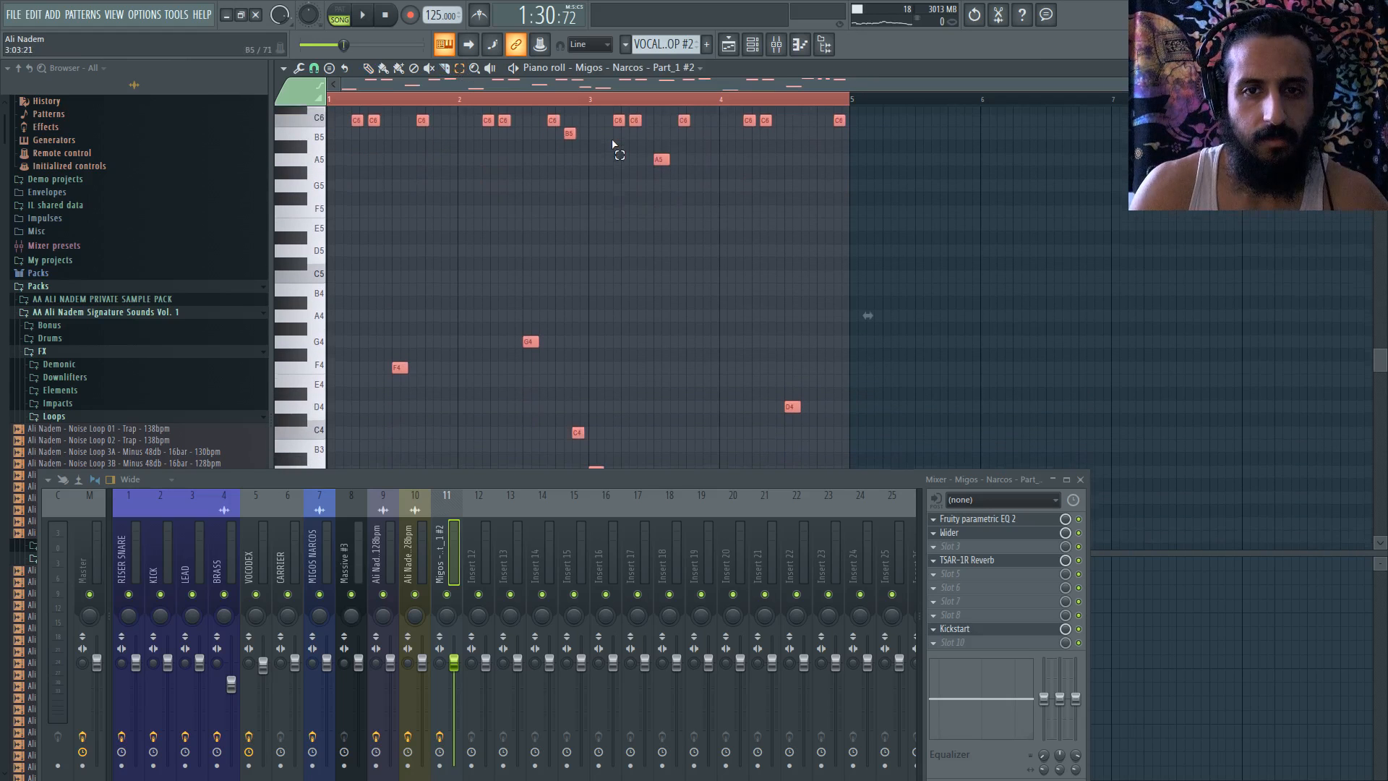
scroll(664, 44, "up", 1)
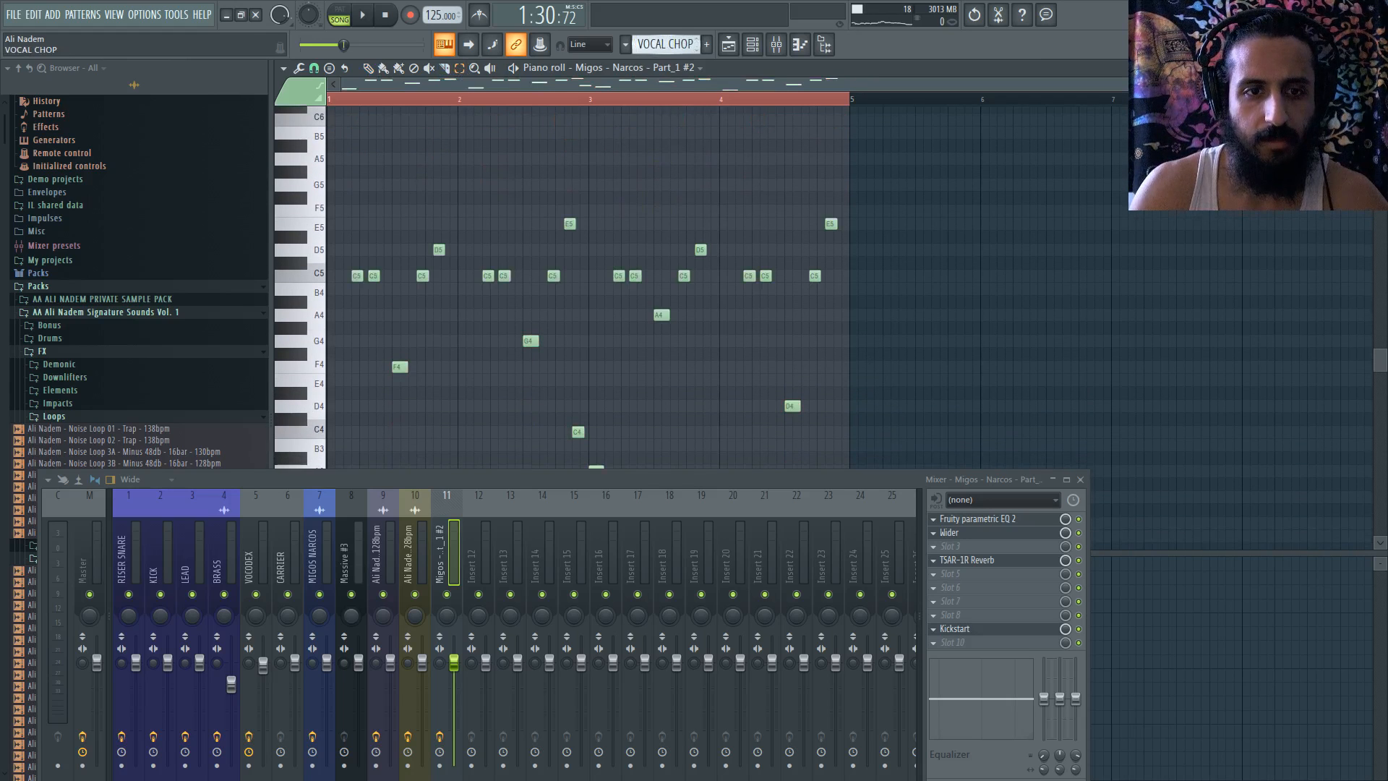
scroll(663, 44, "down", 1)
scroll(583, 169, "up", 2)
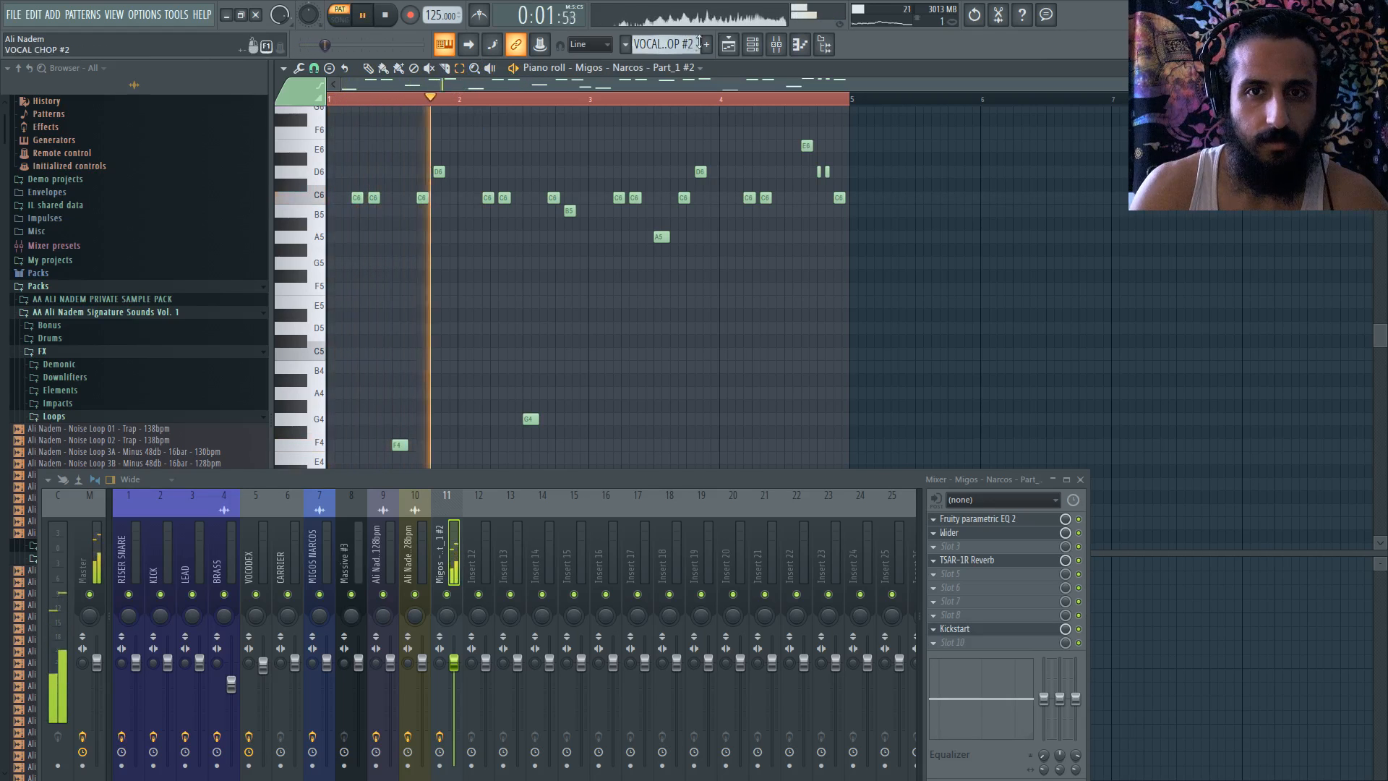
- Return to the playlist and play the transition into bar 49 and the drop from bar 41 in song mode
left_click(728, 46)
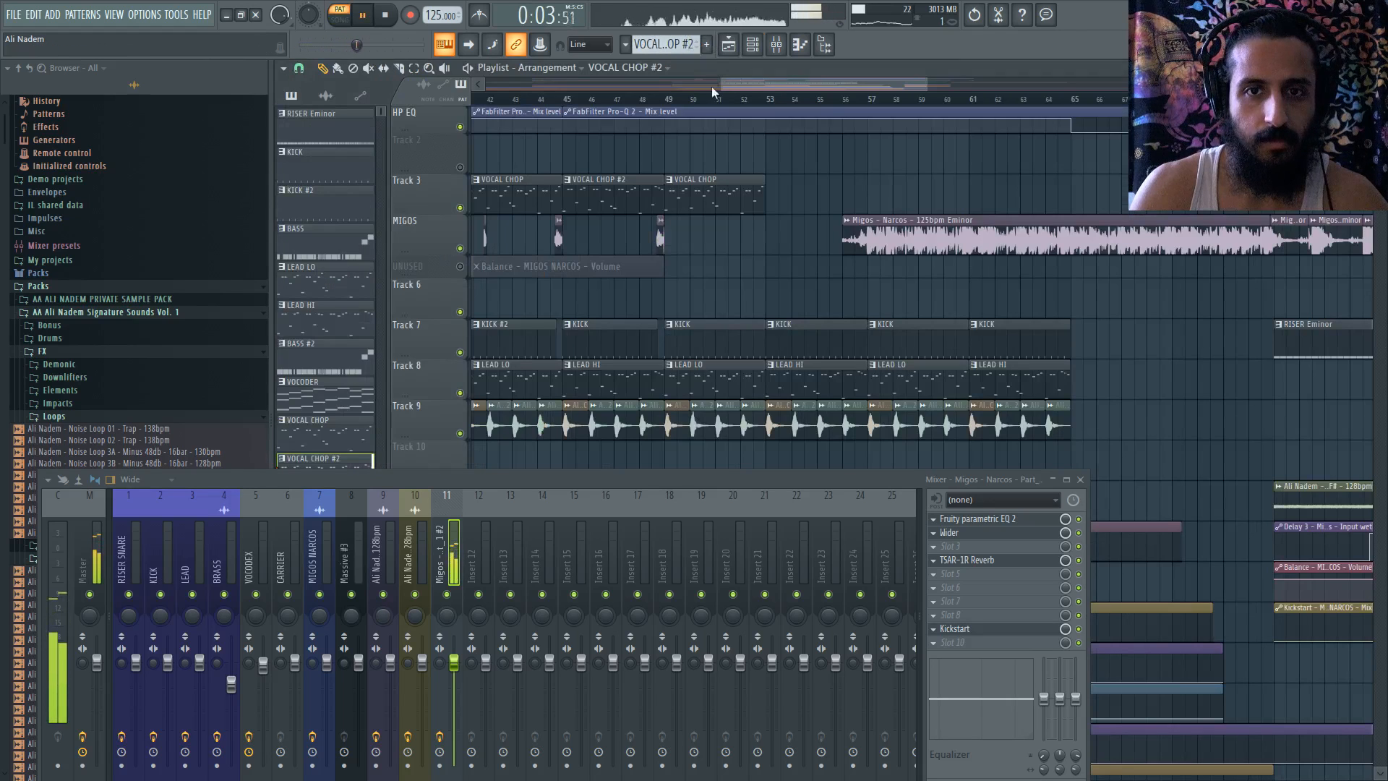
left_click(653, 101)
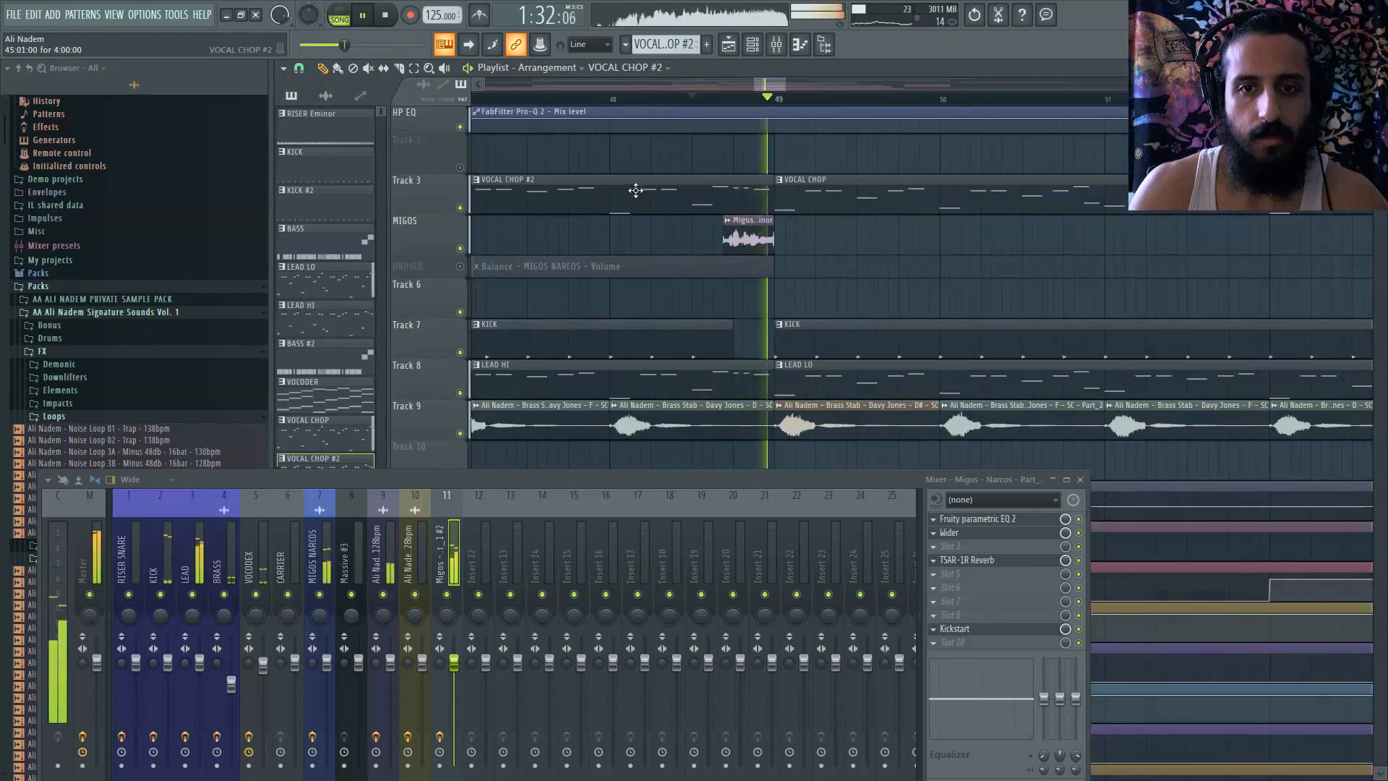
left_click(522, 100)
scroll(511, 108, "up", 3)
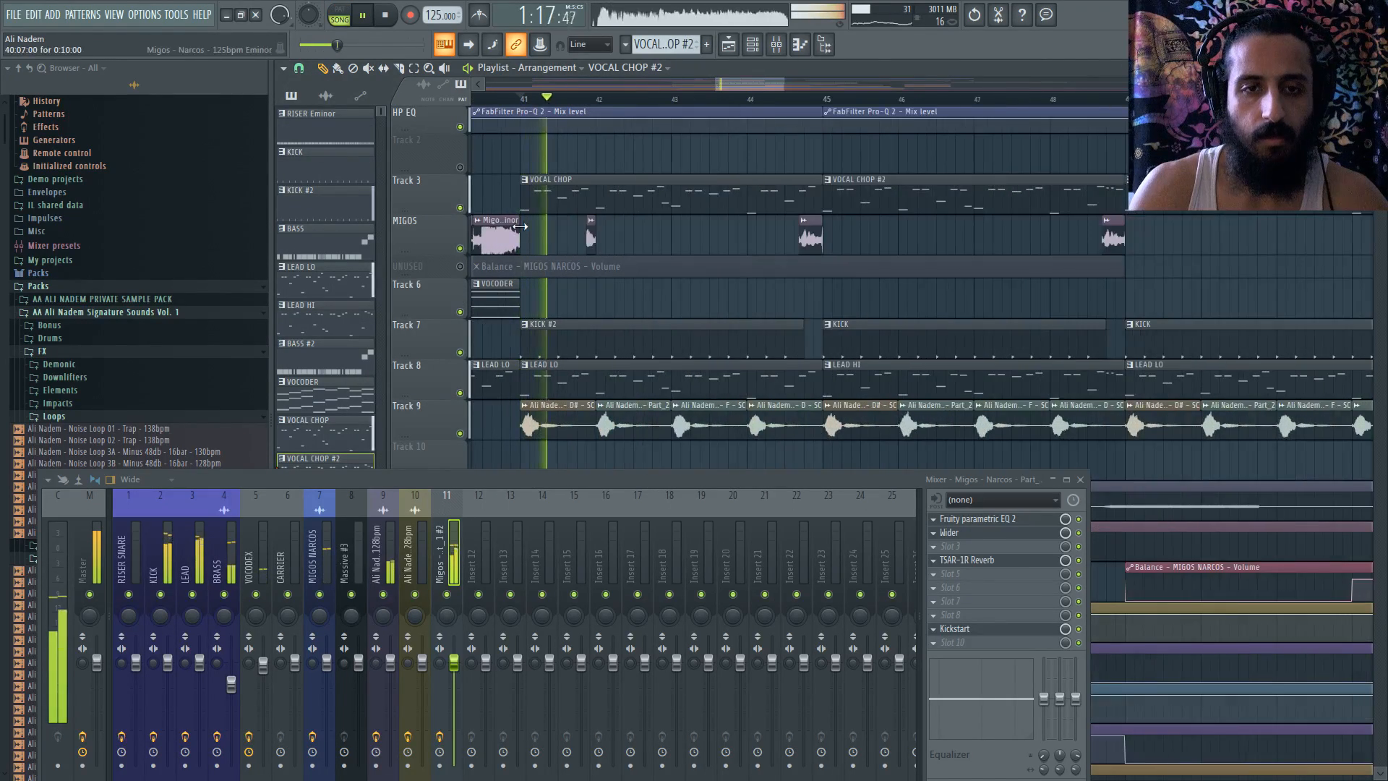
scroll(511, 108, "down", 2)
scroll(511, 107, "up", 2)
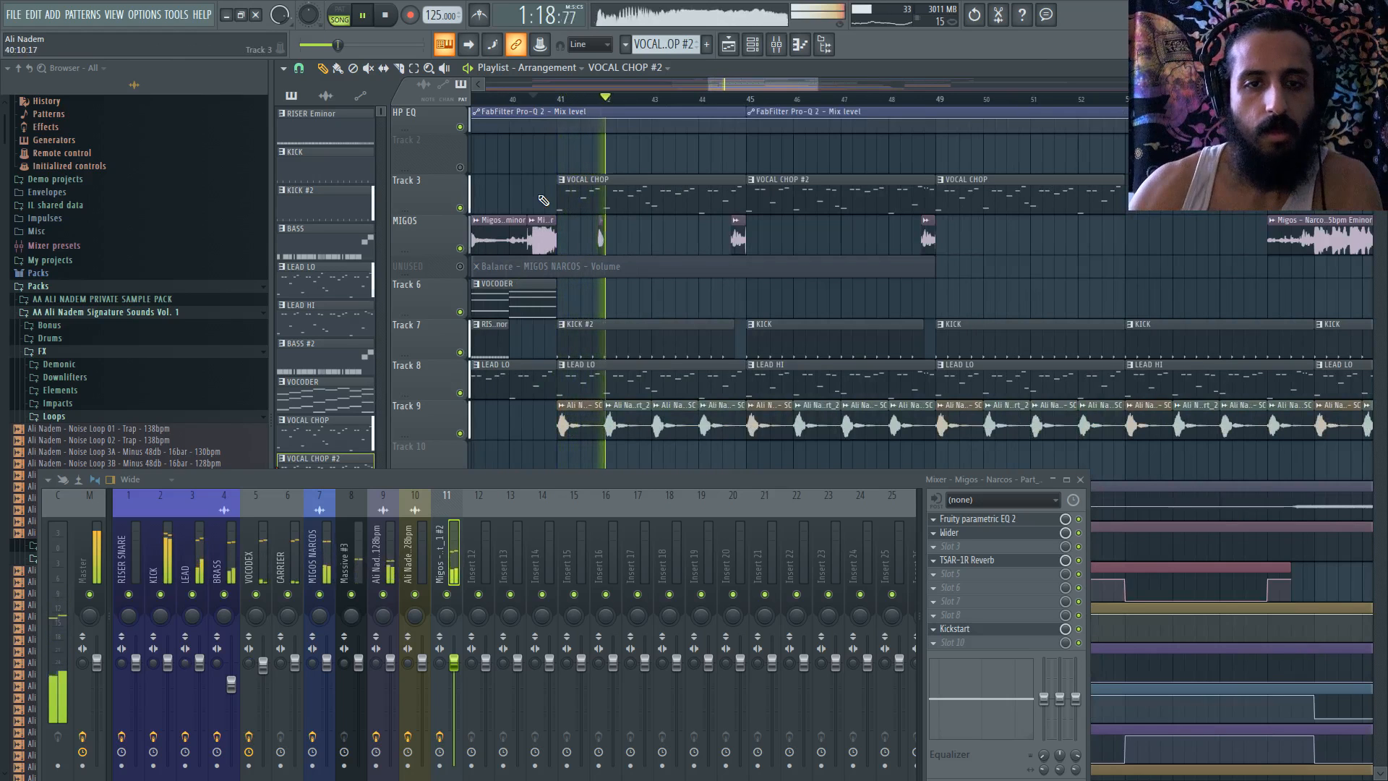
- Make the Migos - Narcos audio clip on the MIGOS track just before bar 42 unique
scroll(613, 240, "up", 7)
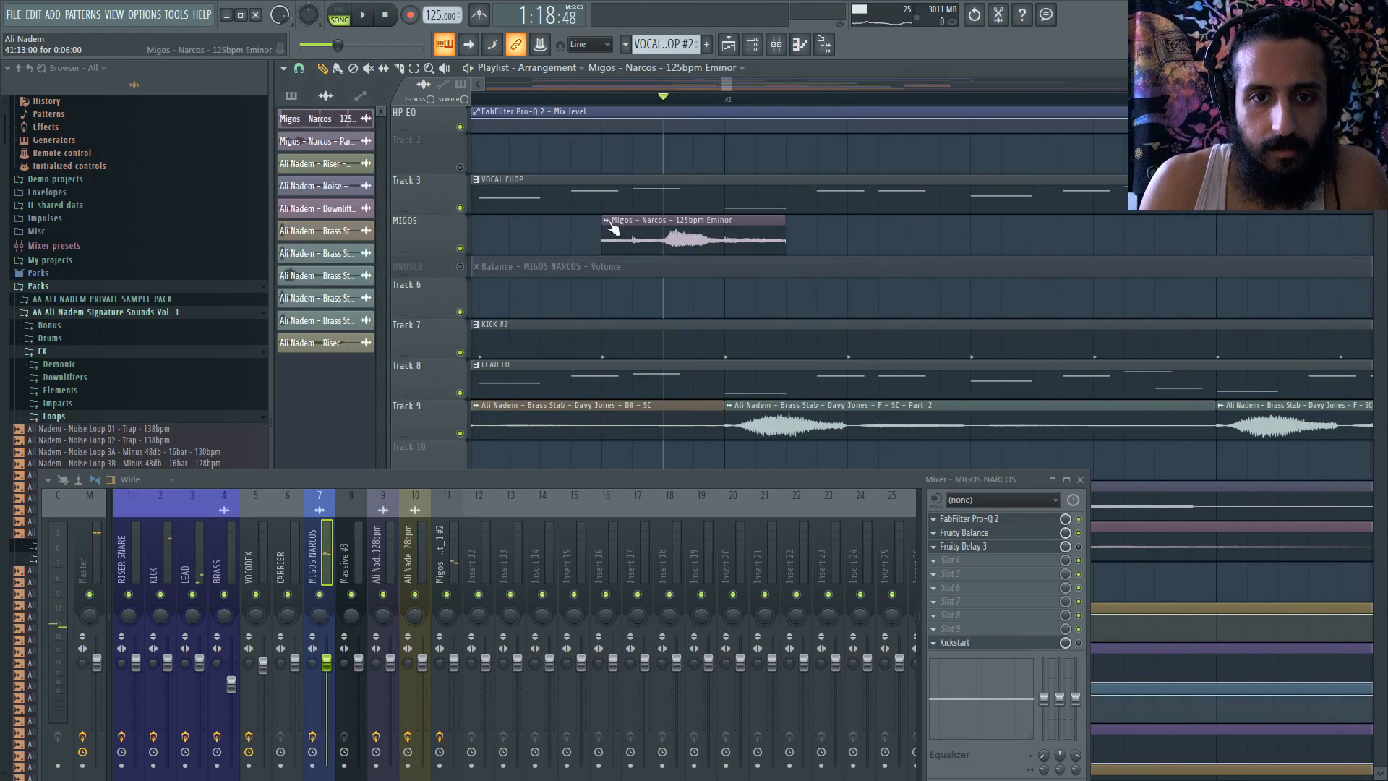
left_click(607, 222)
left_click(774, 250)
left_click(1265, 756)
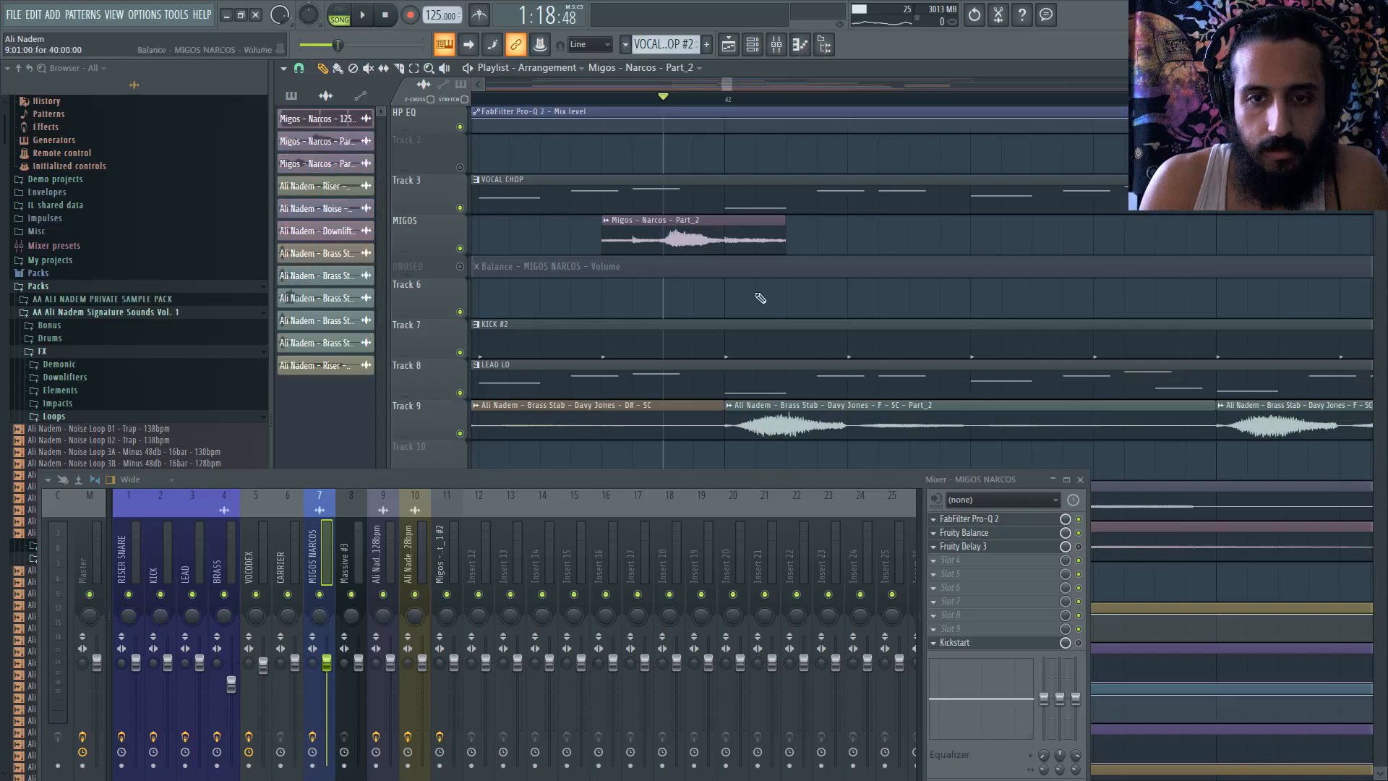
- Set the declicking mode of the unique Migos clip to Generic (bleeding)
double_click(645, 230)
double_click(645, 230)
double_click(644, 230)
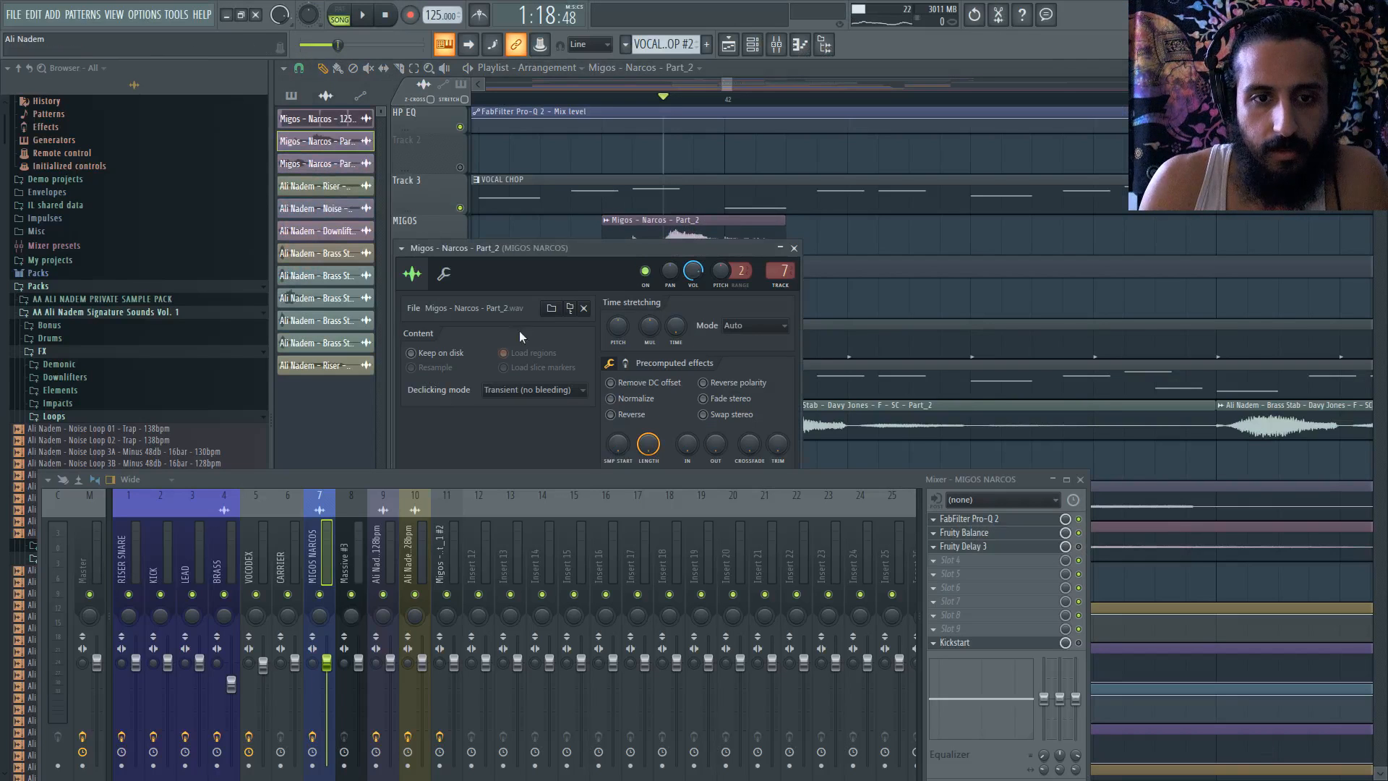
key("Escape")
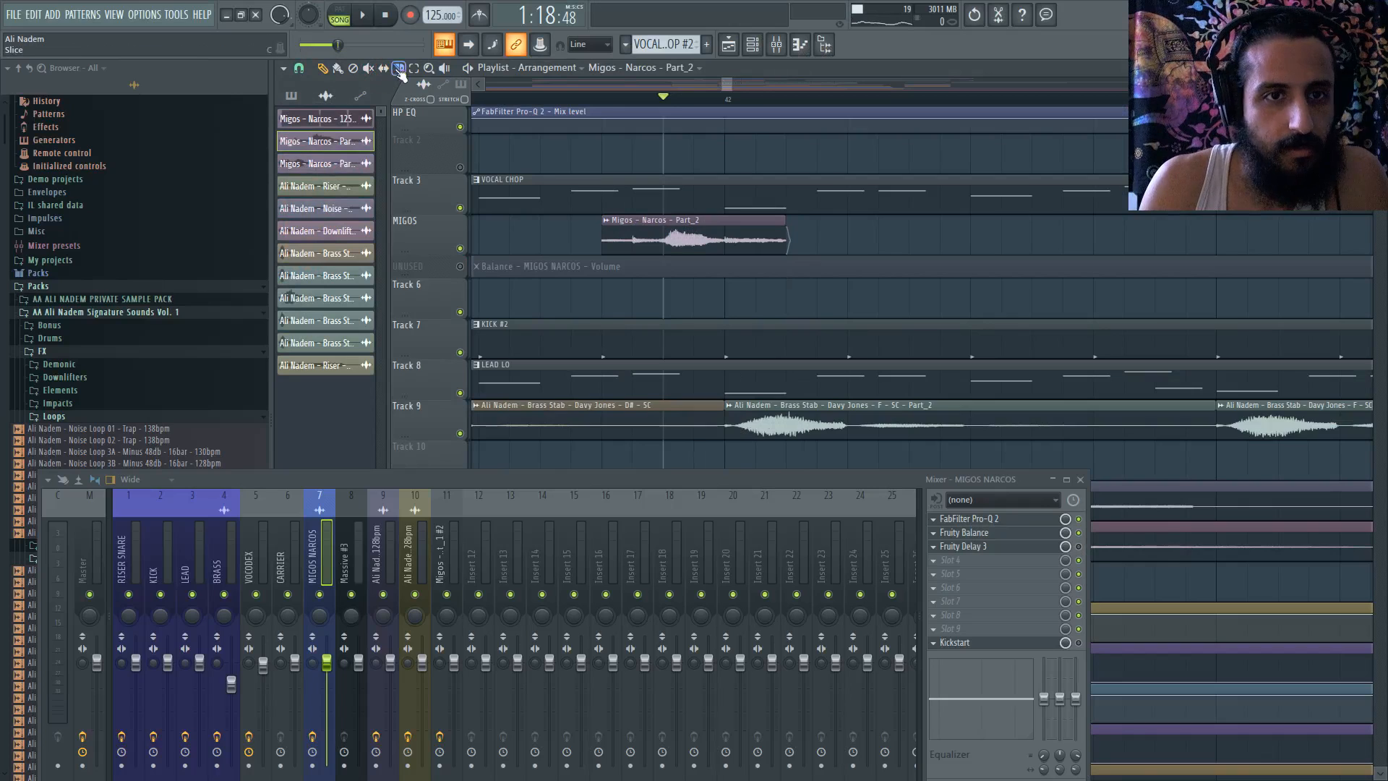
- Slice the unique Migos clip down to the vocal hit at 41:15, delete the tail past bar 42, and play it
scroll(668, 235, "up", 1)
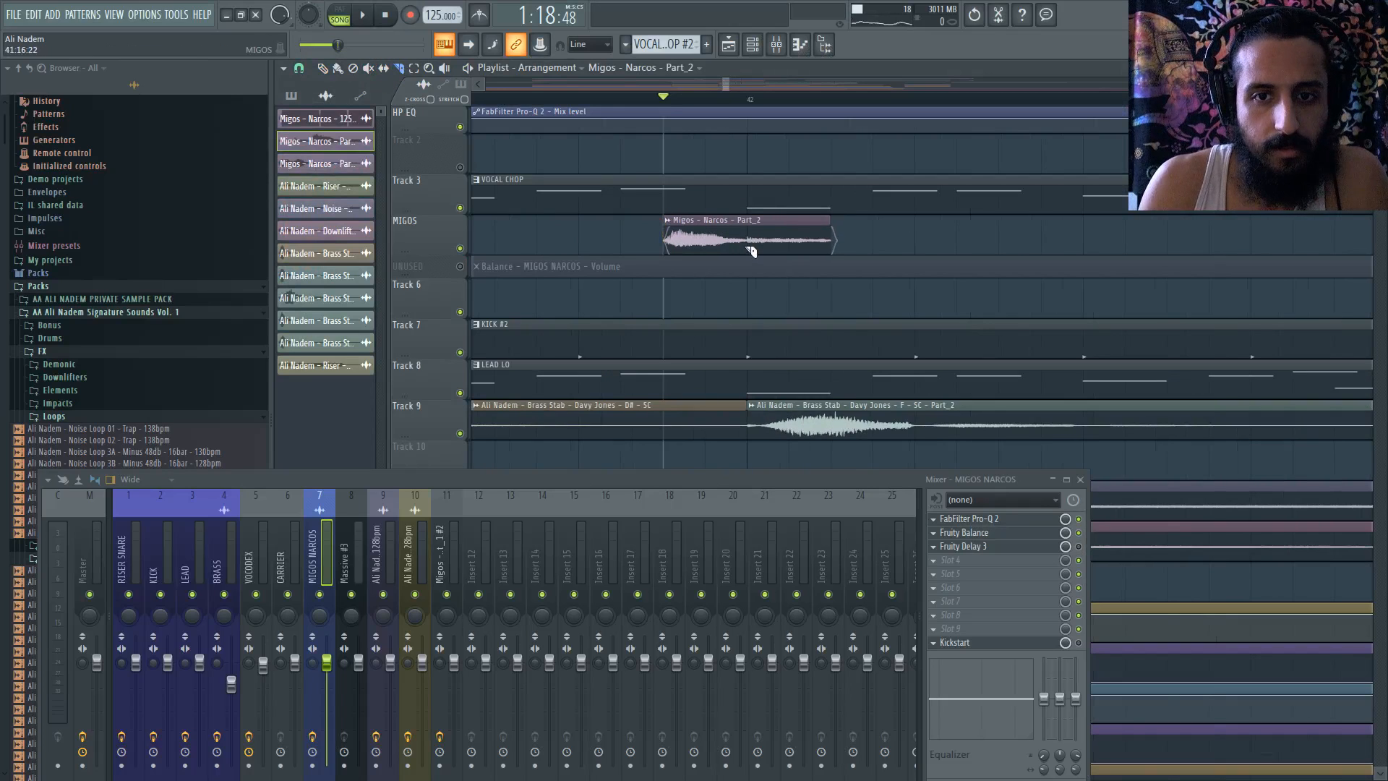
right_click(786, 239)
key("space")
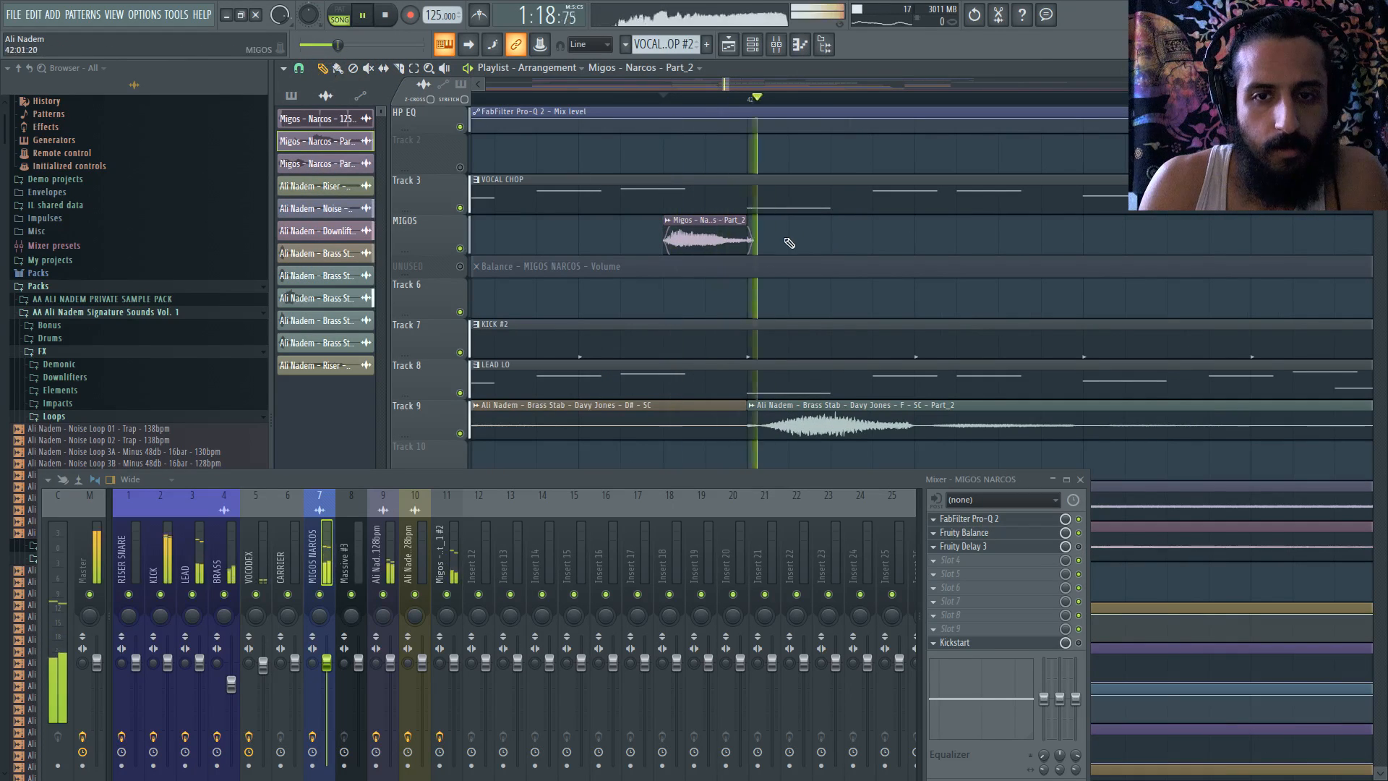
key("space")
- Adjust the playlist snapping and trim the vocal chop at 41:15 to a length of 0:01:21
left_click(298, 69)
left_click(324, 119)
scroll(723, 237, "up", 2)
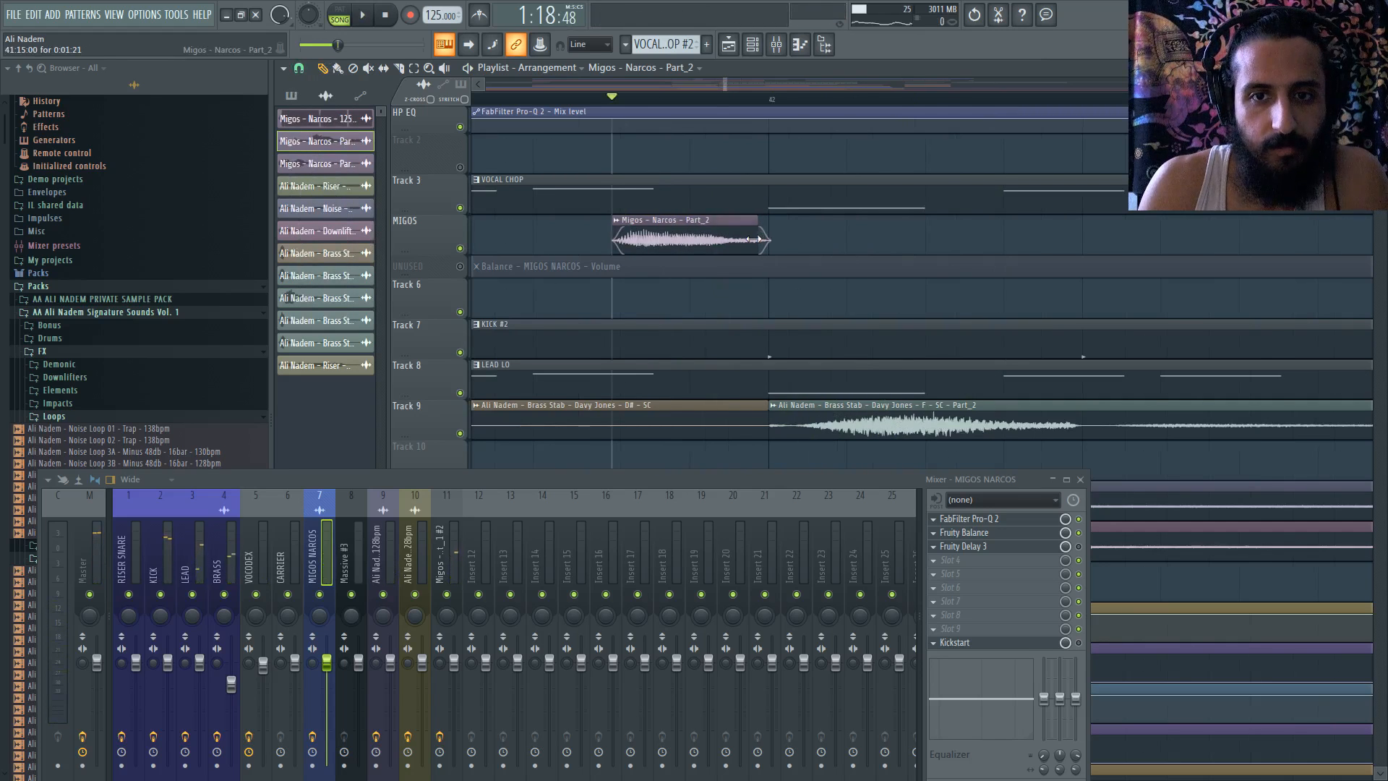
- Open the trimmed chop's sample settings, view its levels page, and play the drop from 41:15
double_click(743, 239)
key("space")
key("space")
key("space")
left_click(448, 278)
left_click_drag(510, 250, 527, 137)
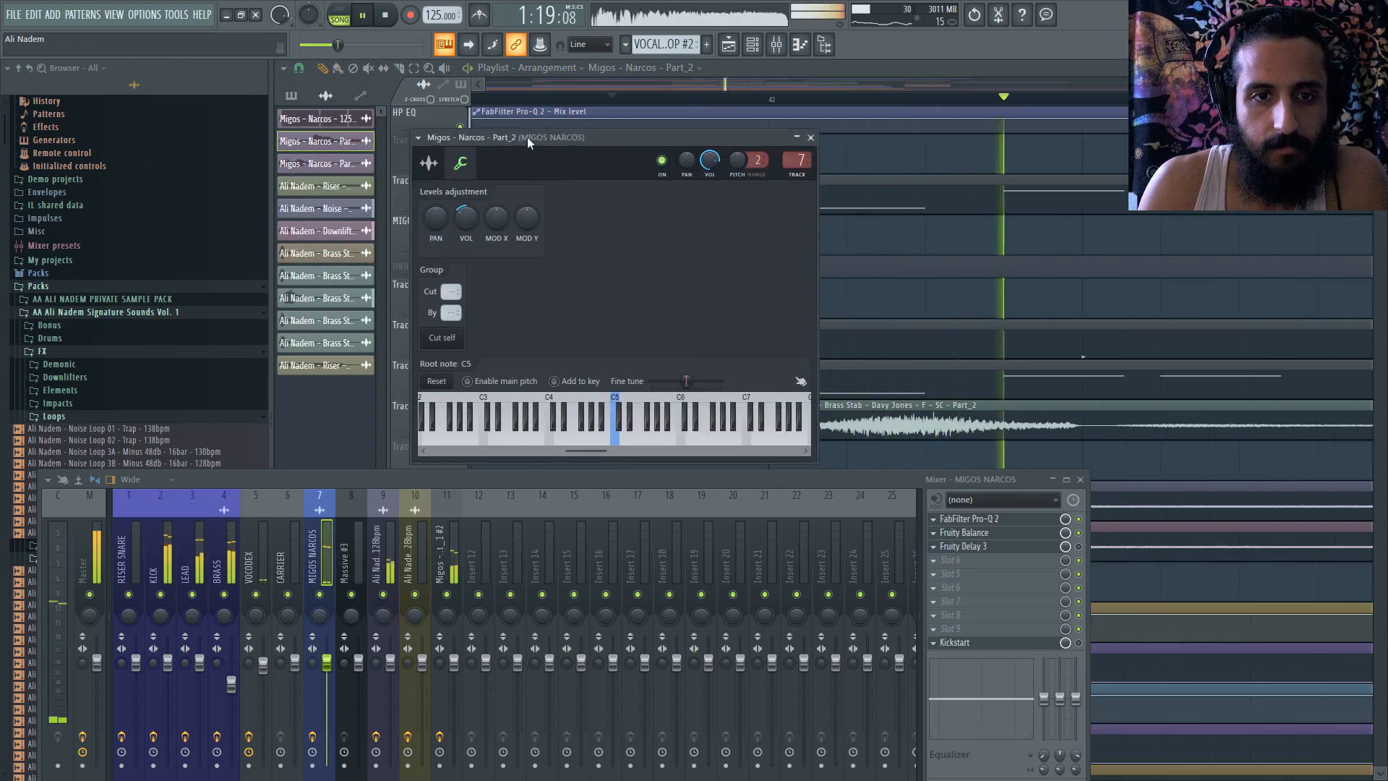
key("space")
- Try a 40% right stereo delay and an EQ change in the chop's precomputed effects during playback
left_click(428, 163)
left_click(641, 252)
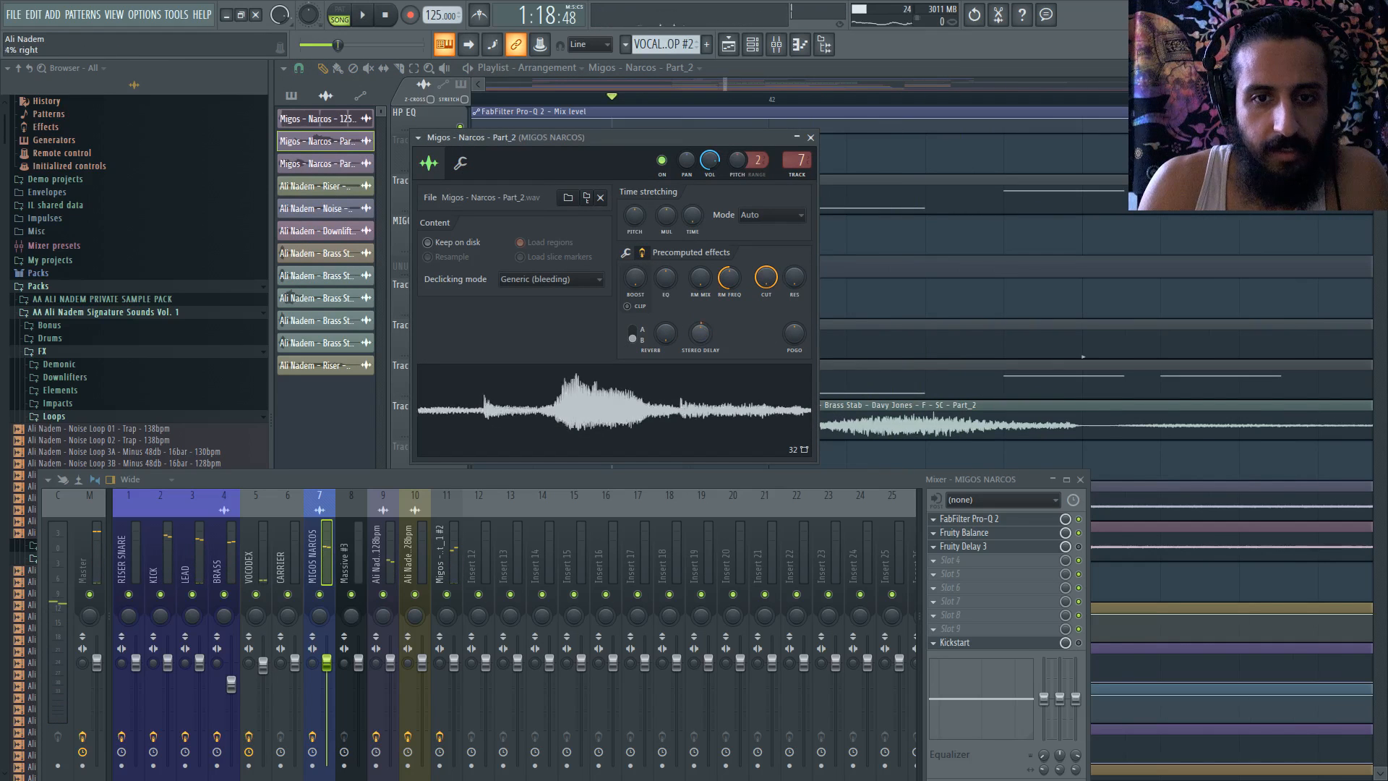
key("space")
left_click_drag(700, 332, 699, 307)
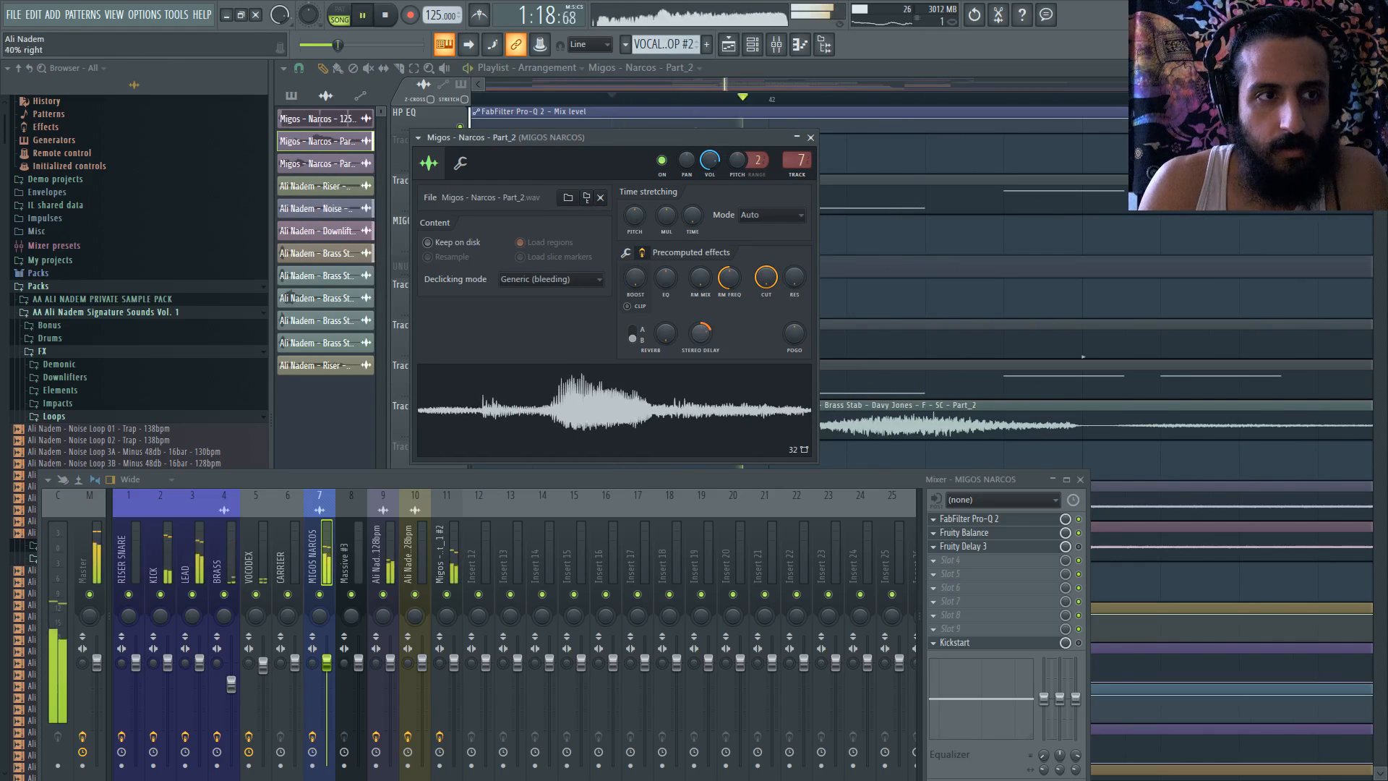
right_click(700, 332)
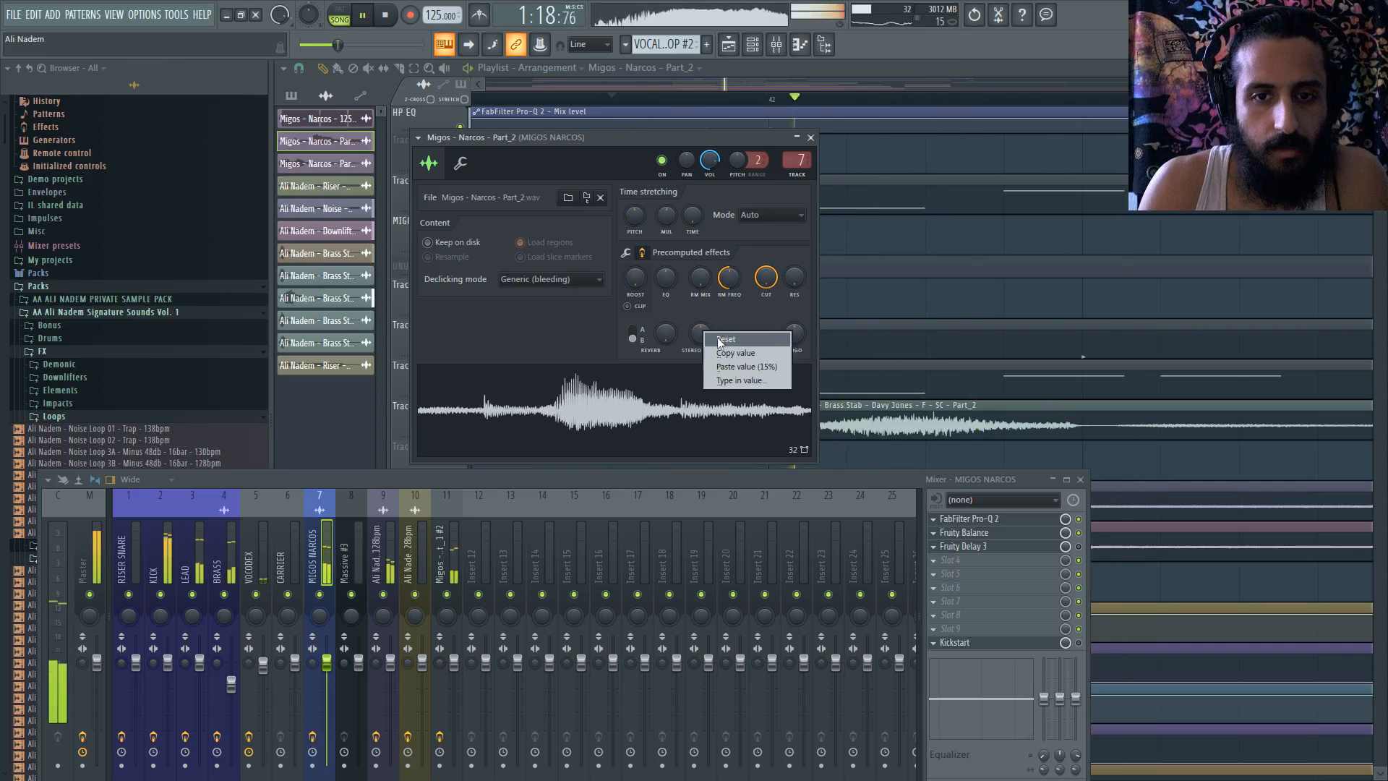
left_click(722, 345)
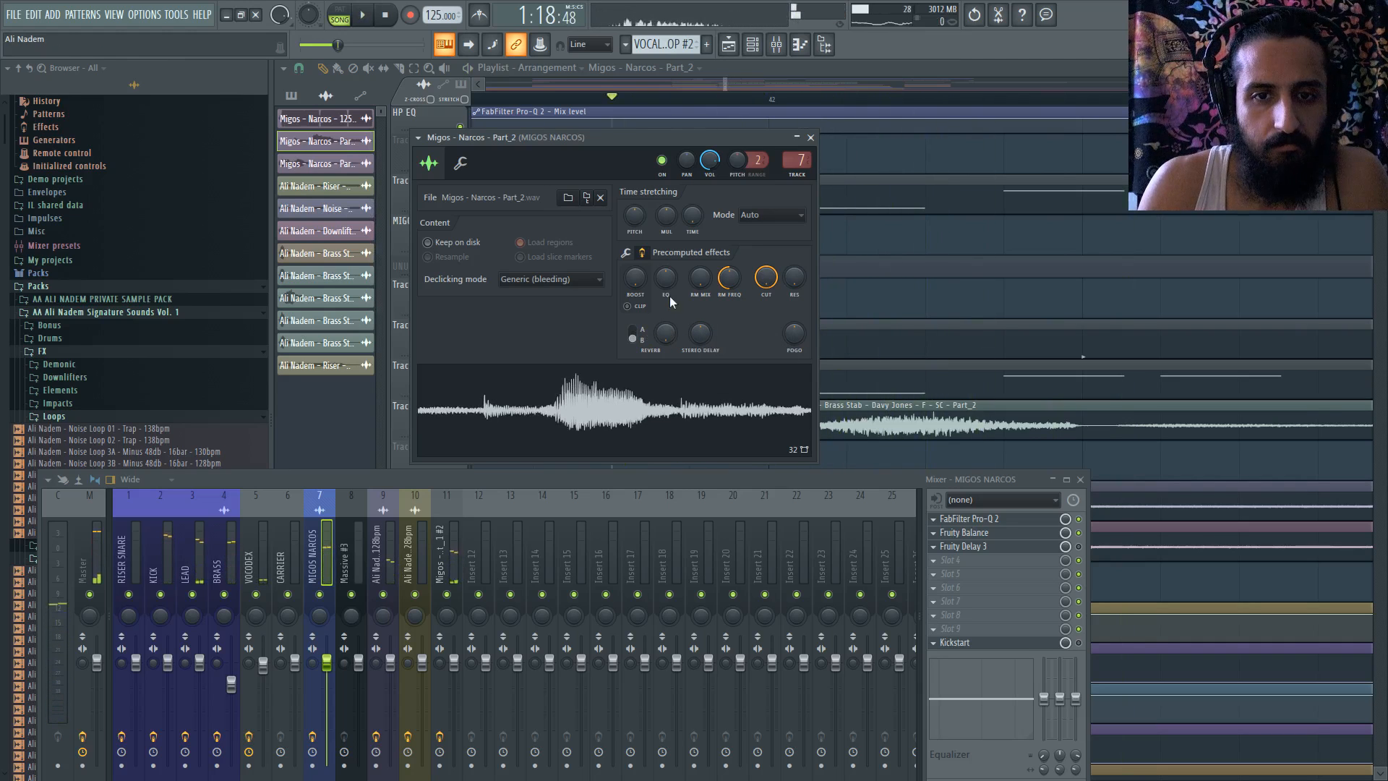
left_click_drag(665, 281, 665, 261)
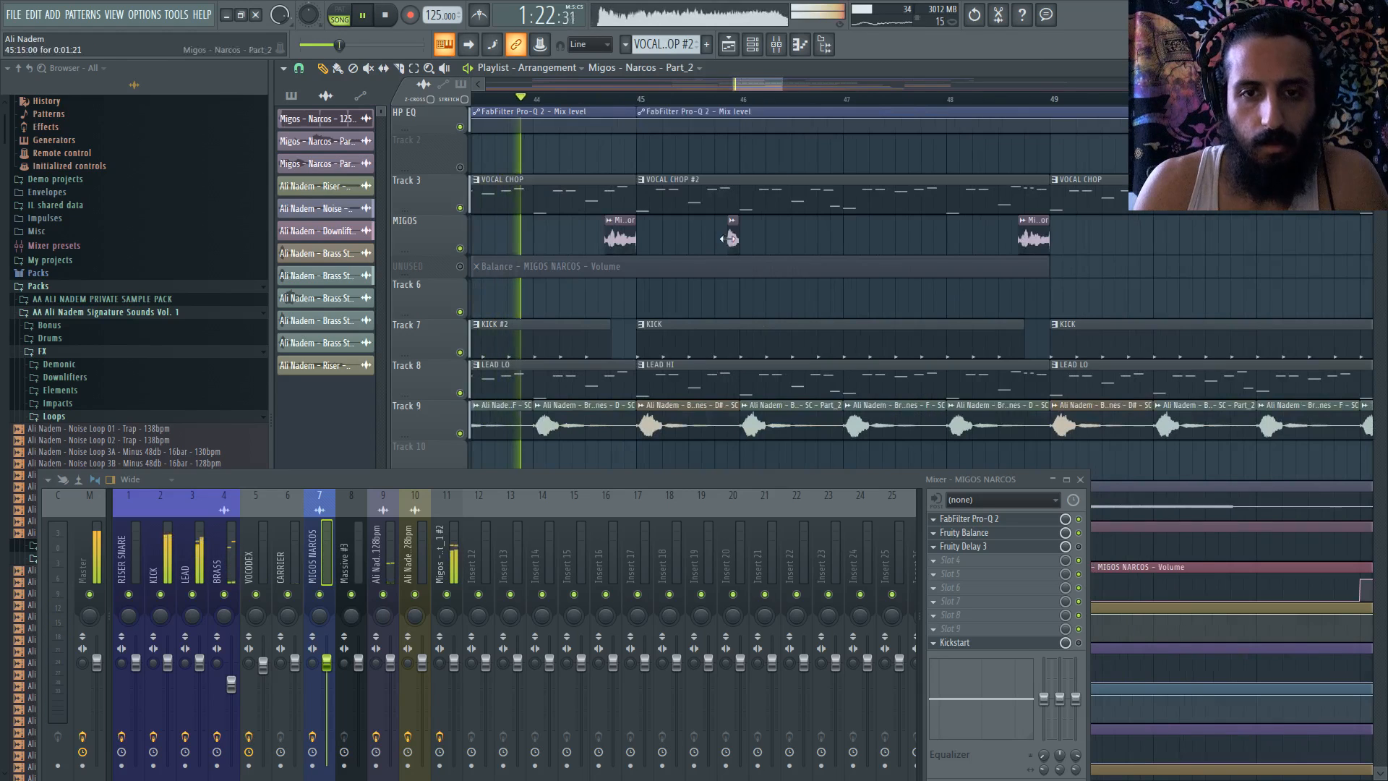
- Remove the chop before bar 46 from the MIGOS track and paint it on every beat of Track 6 between bars 45 and 49
right_click(731, 238)
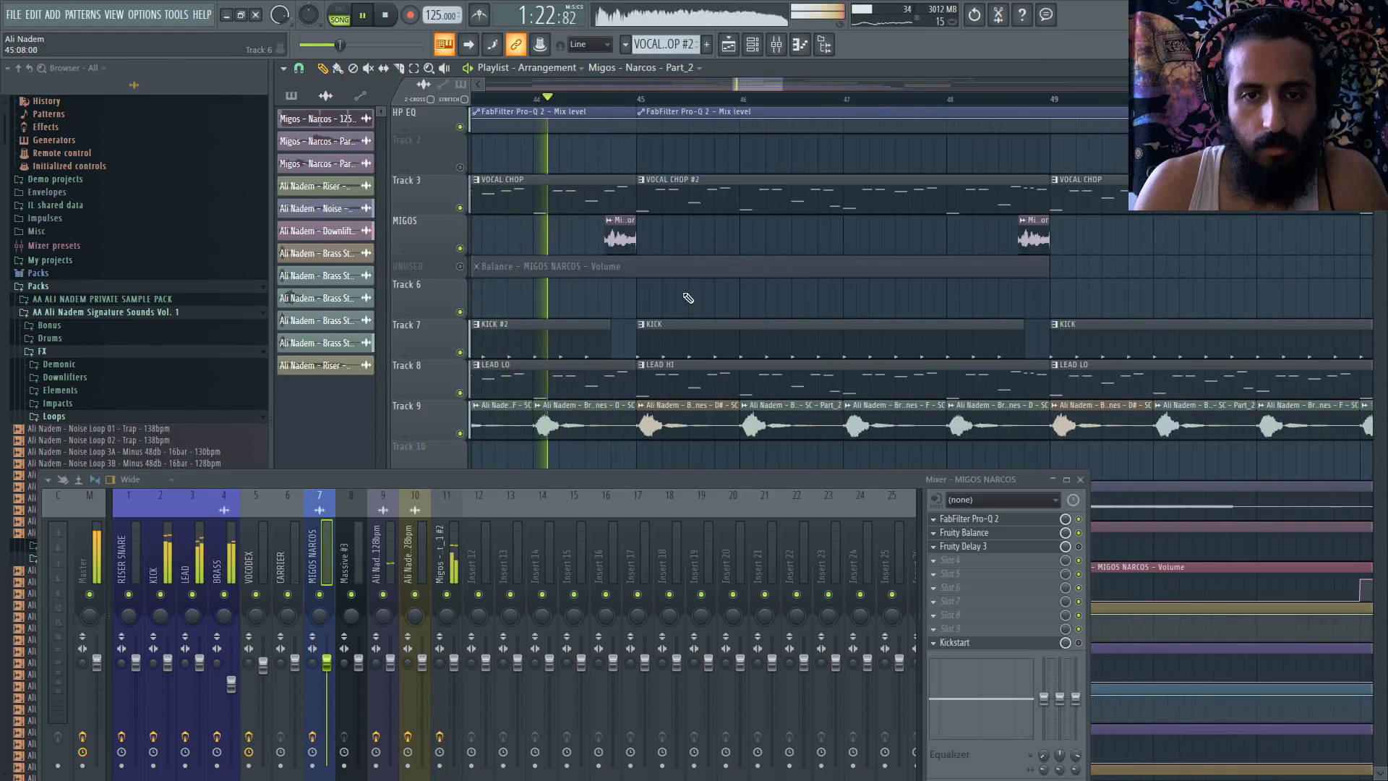
left_click_drag(664, 300, 1027, 302)
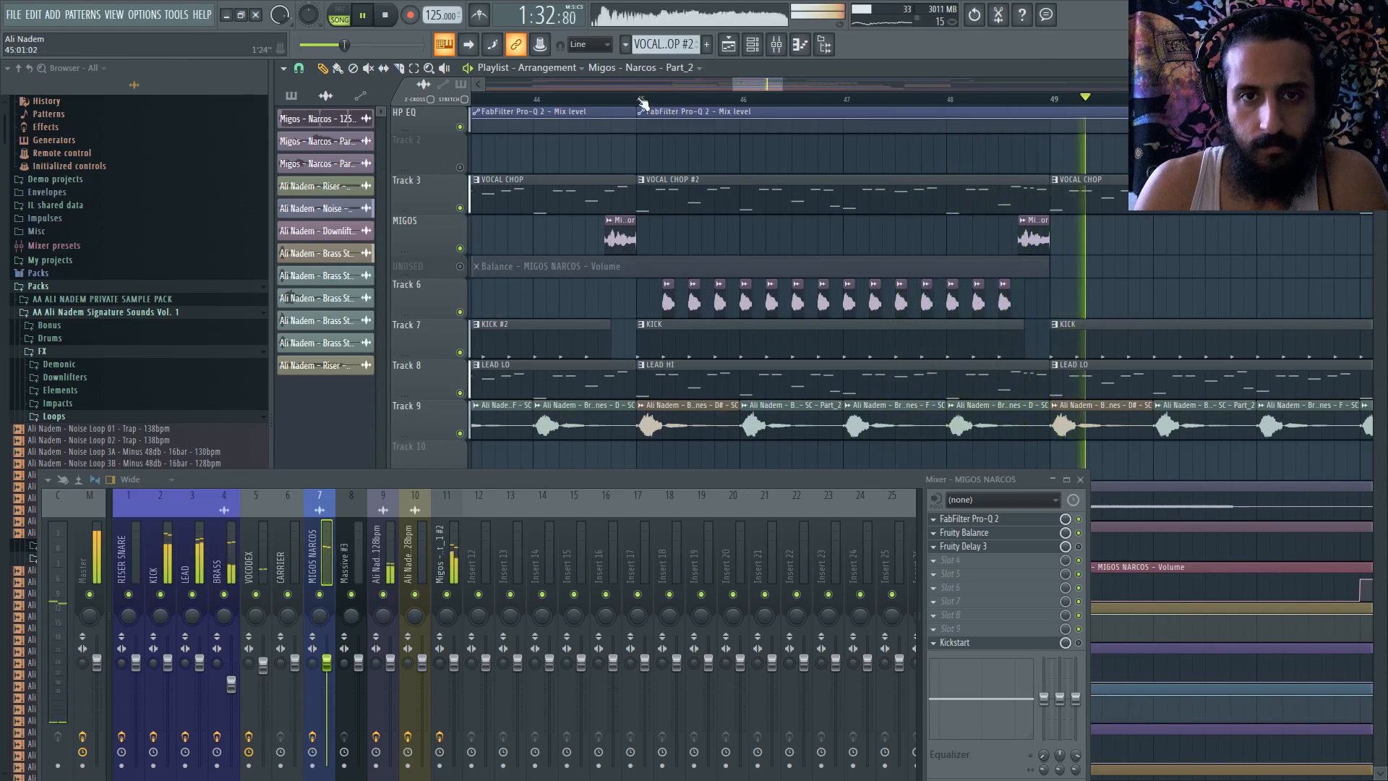
key("space")
- Route the repeated chop sample to free mixer track 12 and load Kickstart in its last effect slot
double_click(670, 299)
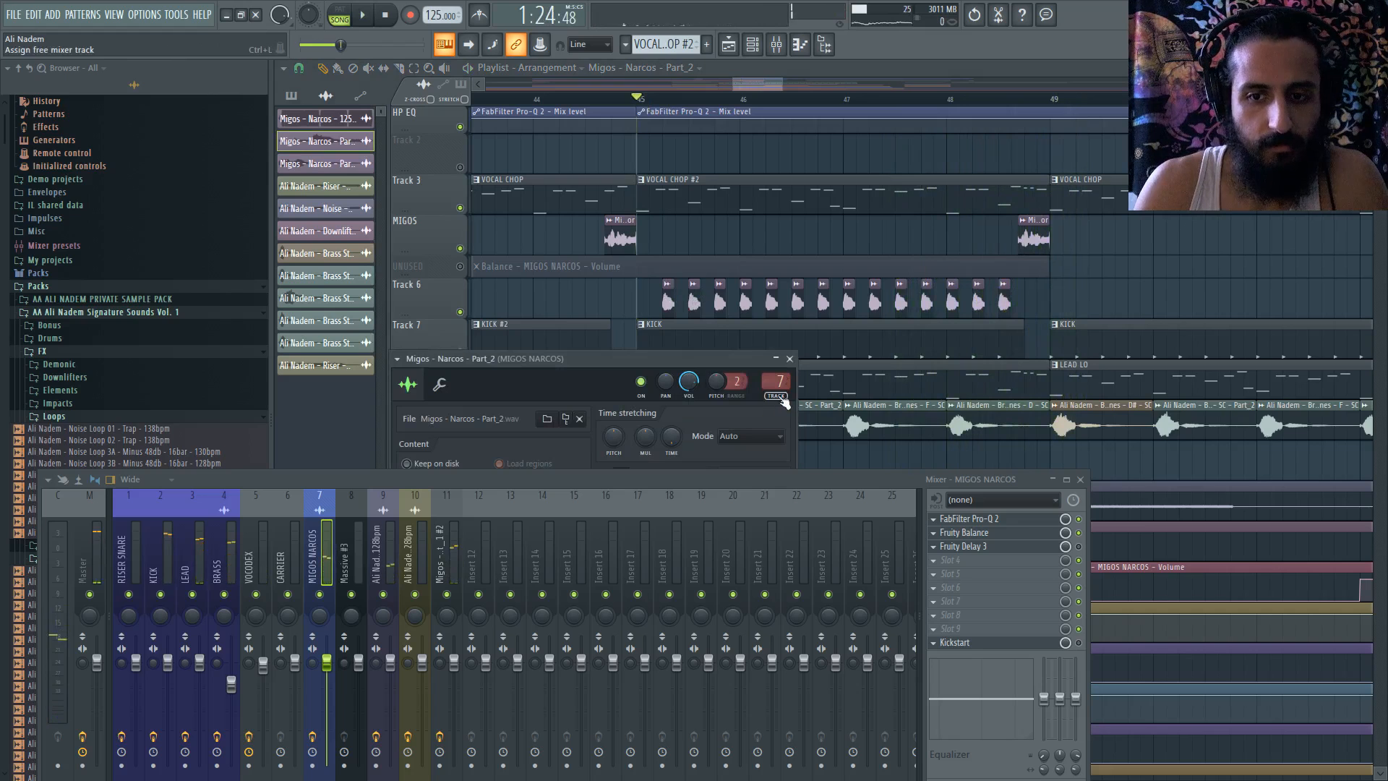
key("ctrl+l")
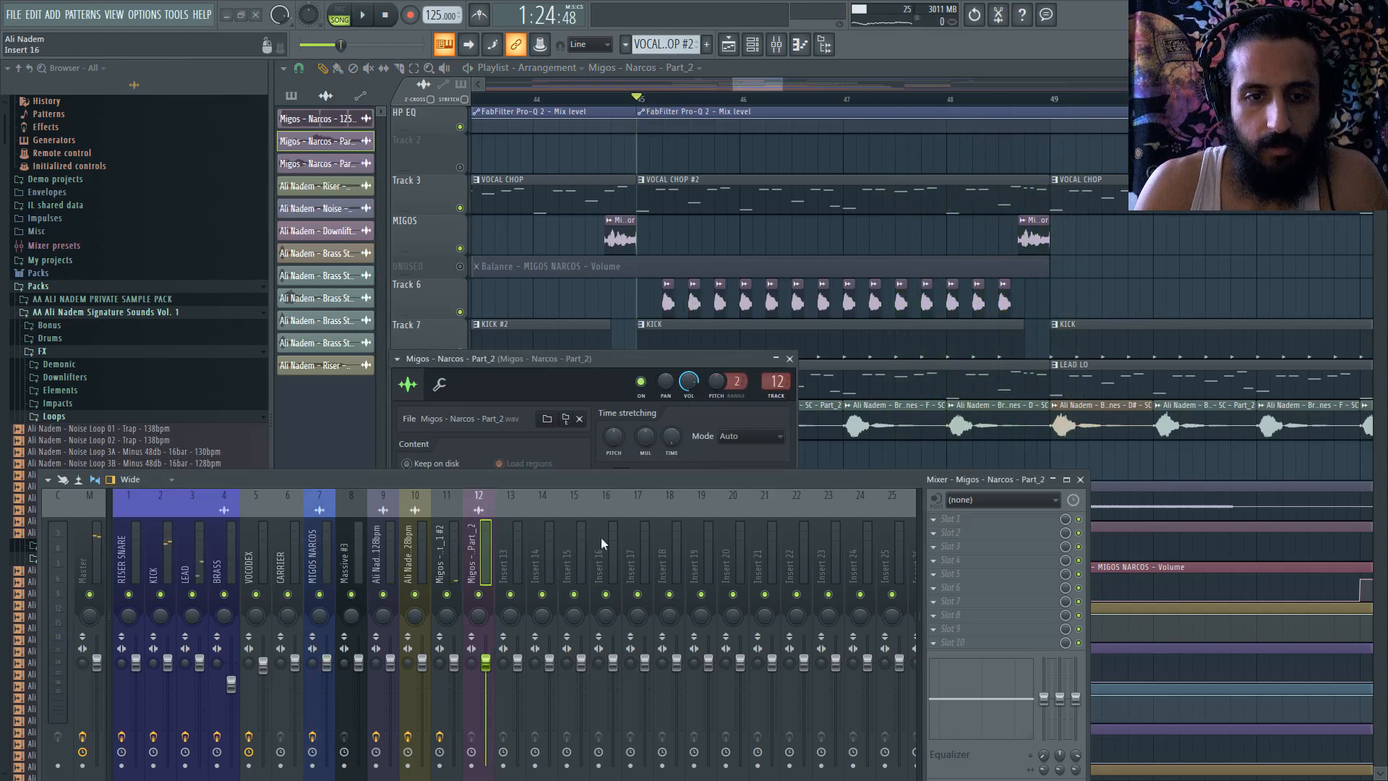
left_click(932, 642)
left_click(627, 469)
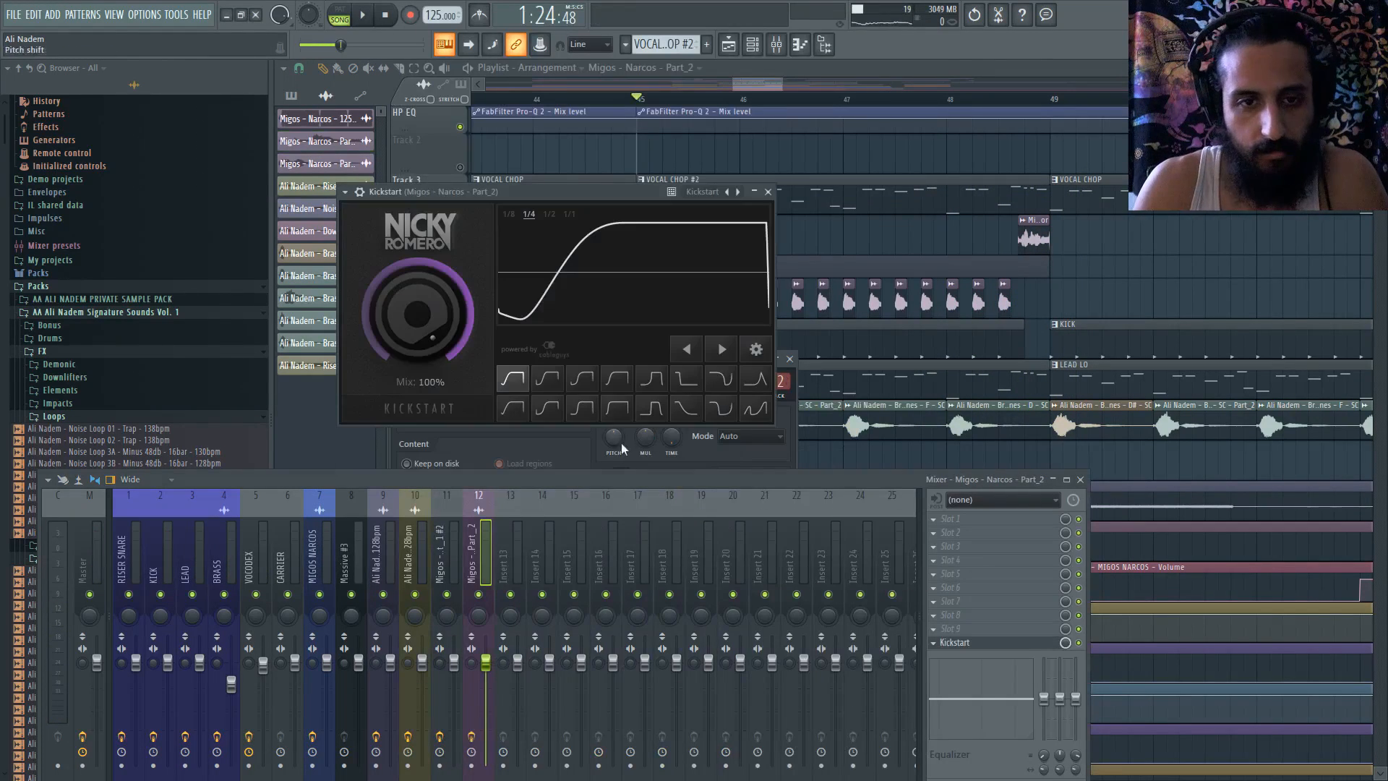
- Solo mixer track 12, play the repeated chops from bar 45, and close the plugin window
right_click(480, 594)
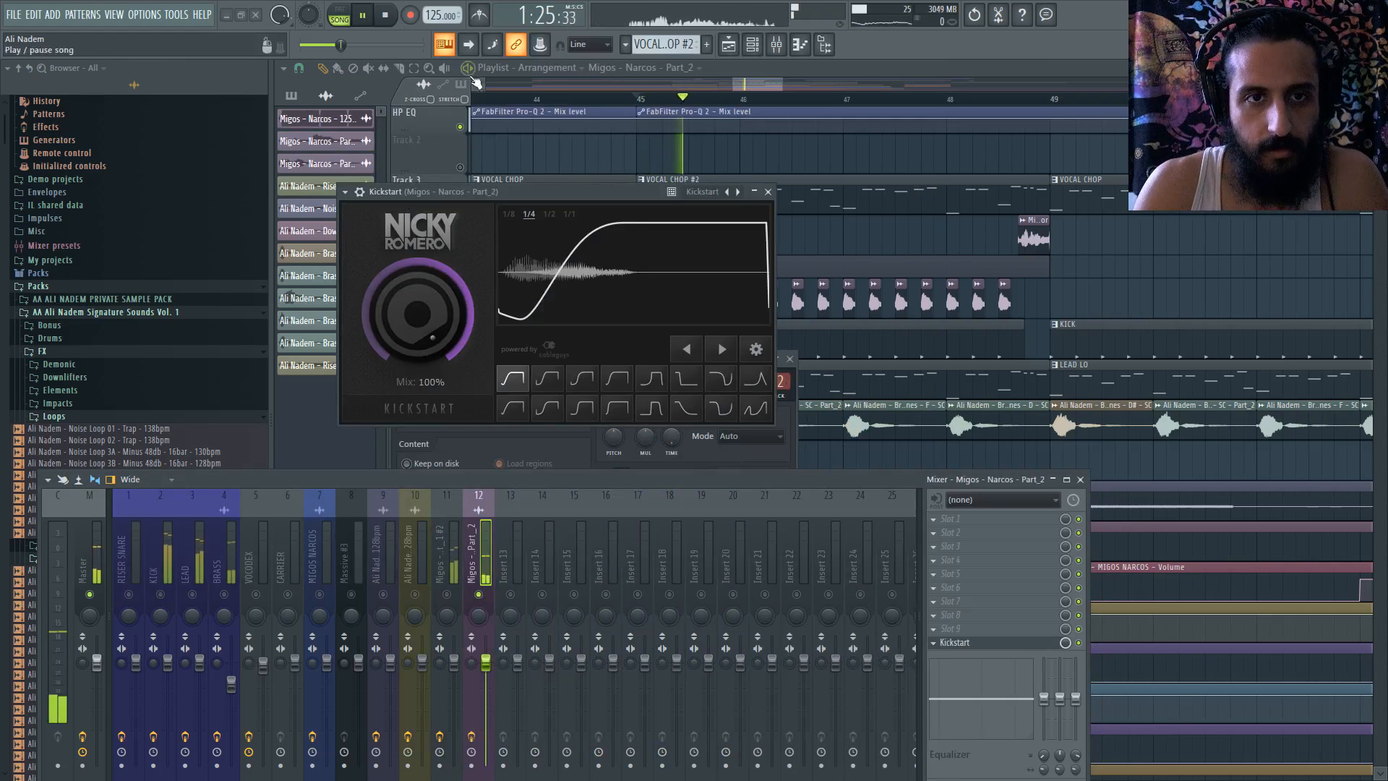
key("Escape")
key("Escape")
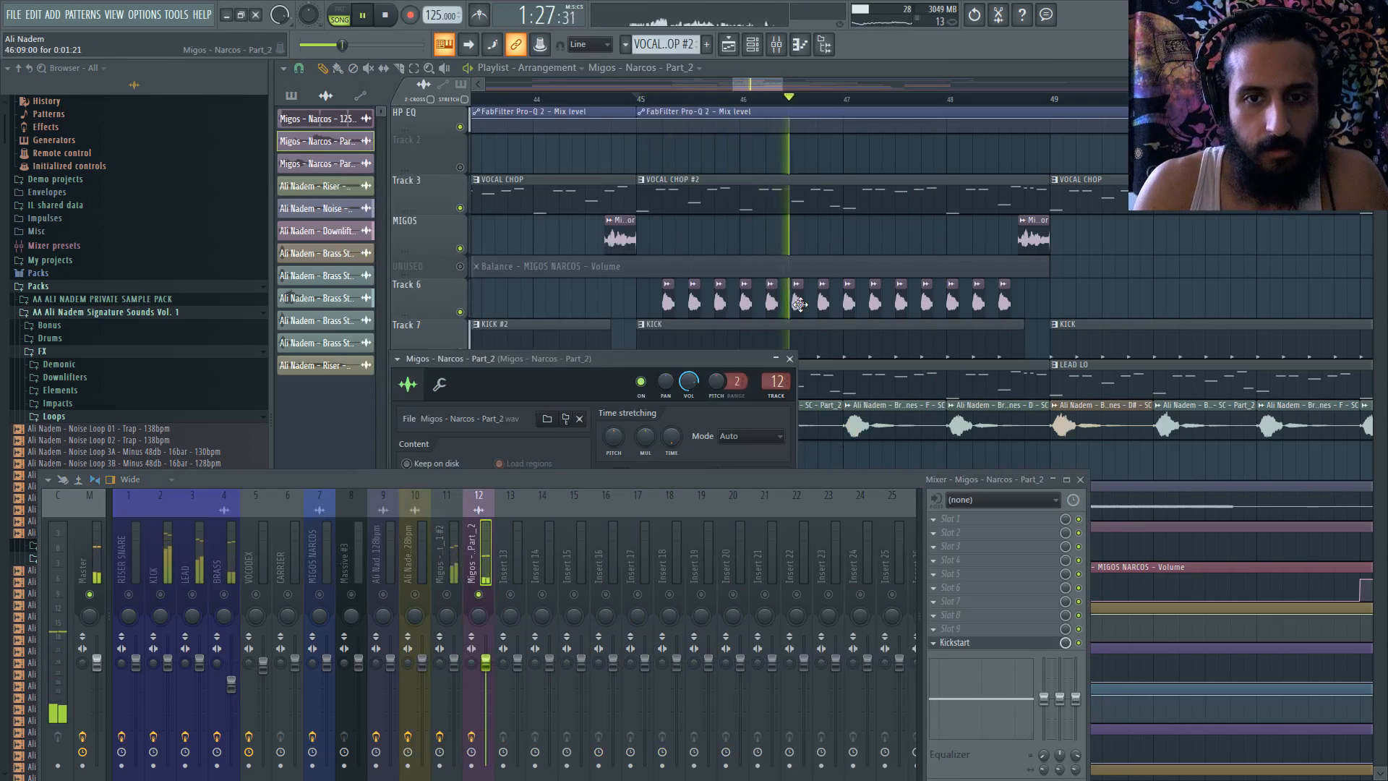
key("space")
- Reopen the repeated chop's sample settings, clear space around the window, and view its levels page
scroll(667, 292, "up", 5)
double_click(666, 291)
left_click_drag(578, 484, 592, 656)
left_click_drag(606, 360, 462, 298)
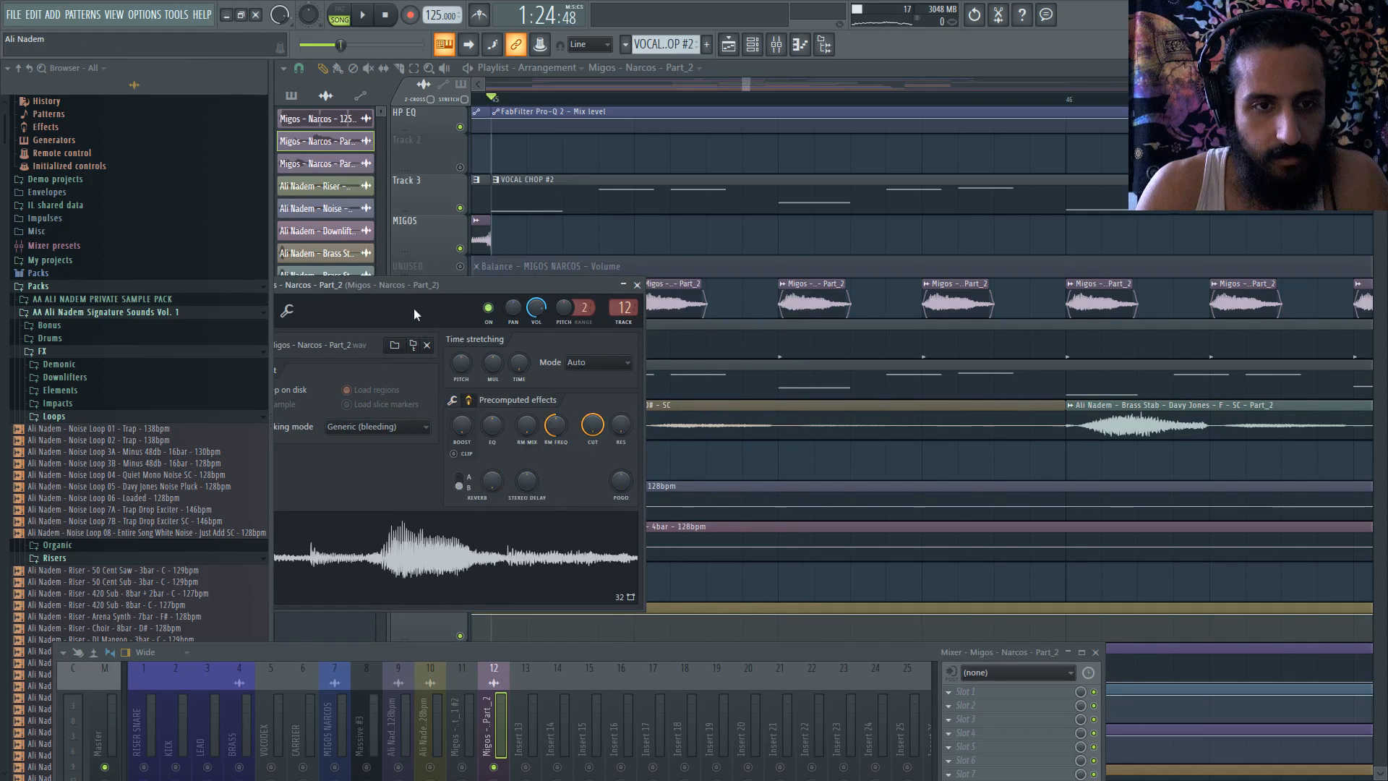
left_click_drag(404, 285, 457, 240)
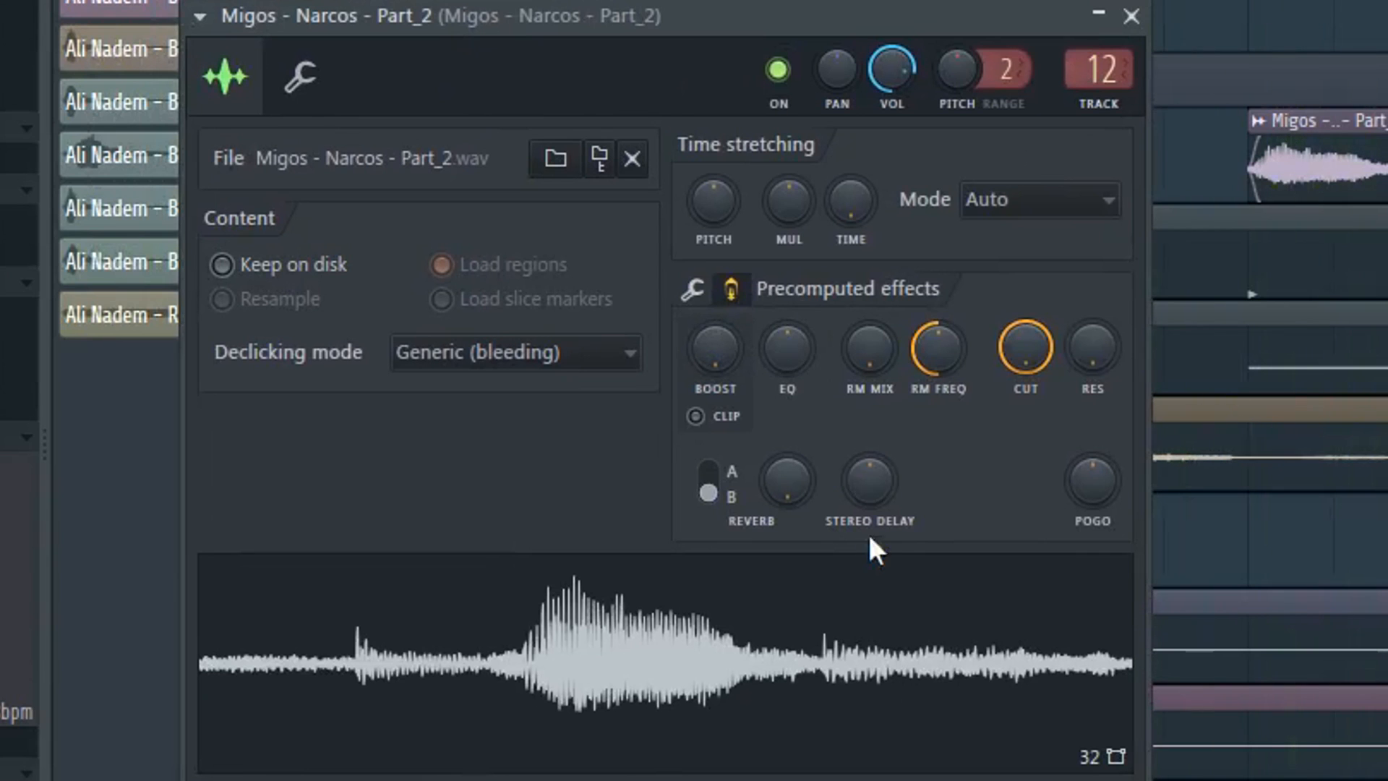
left_click(300, 77)
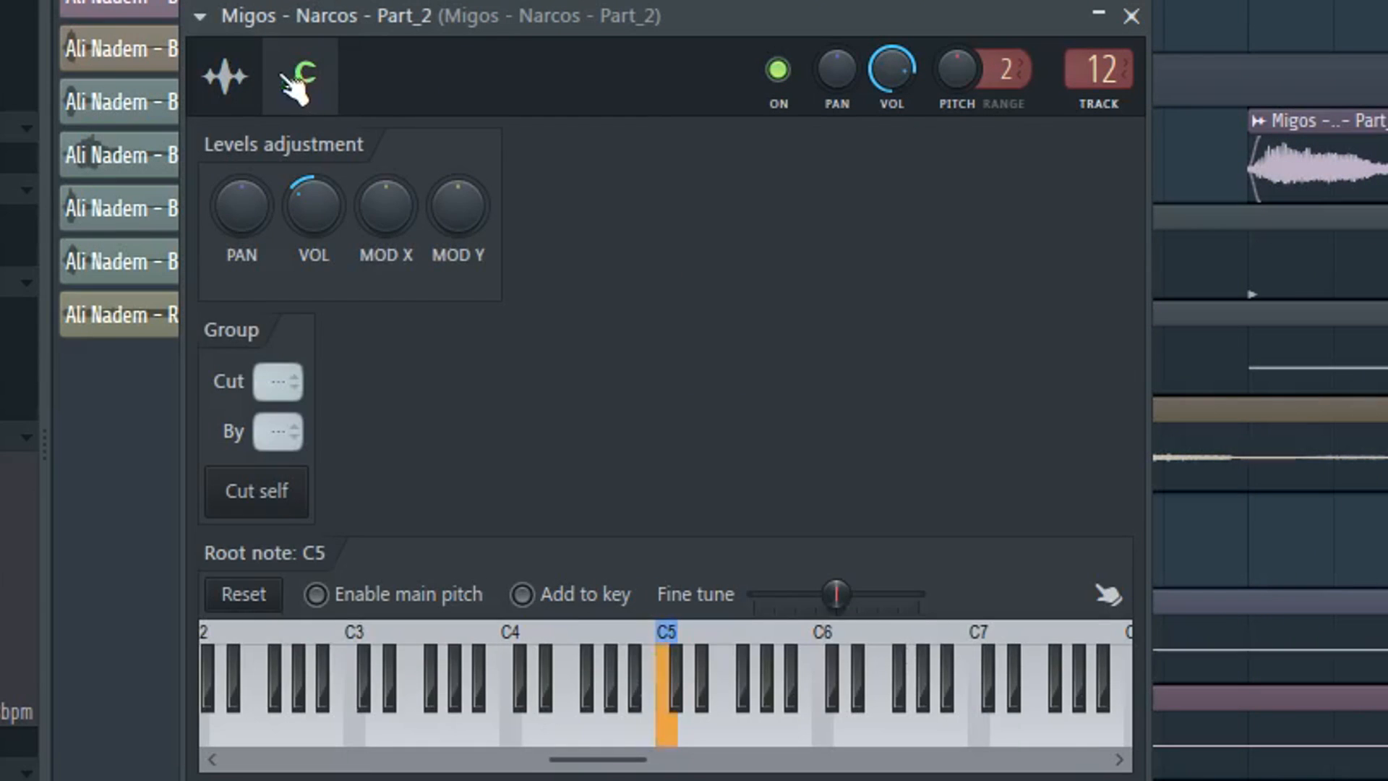
left_click(224, 76)
- Try shortening the chop by lowering its time-stretching multiplier during playback
scroll(800, 200, "down", 2)
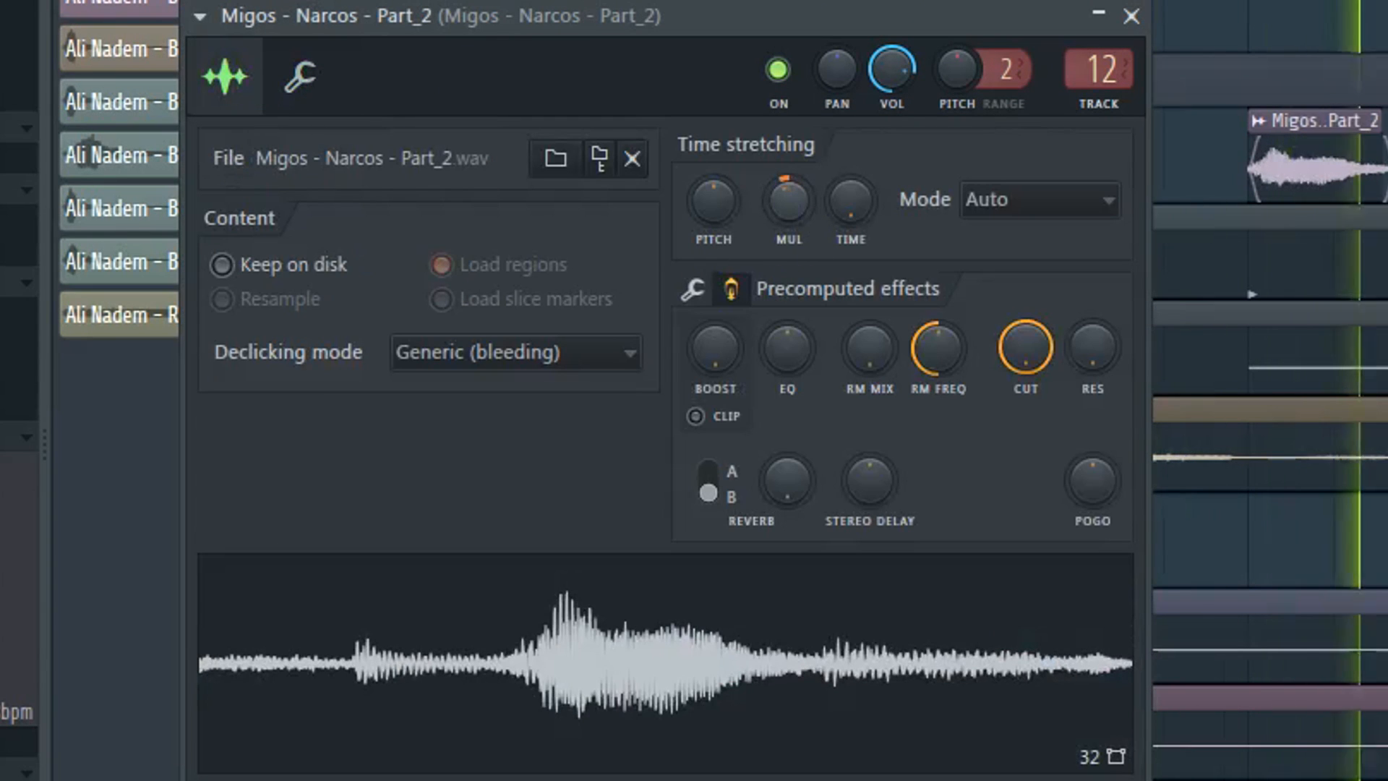
scroll(792, 200, "down", 3)
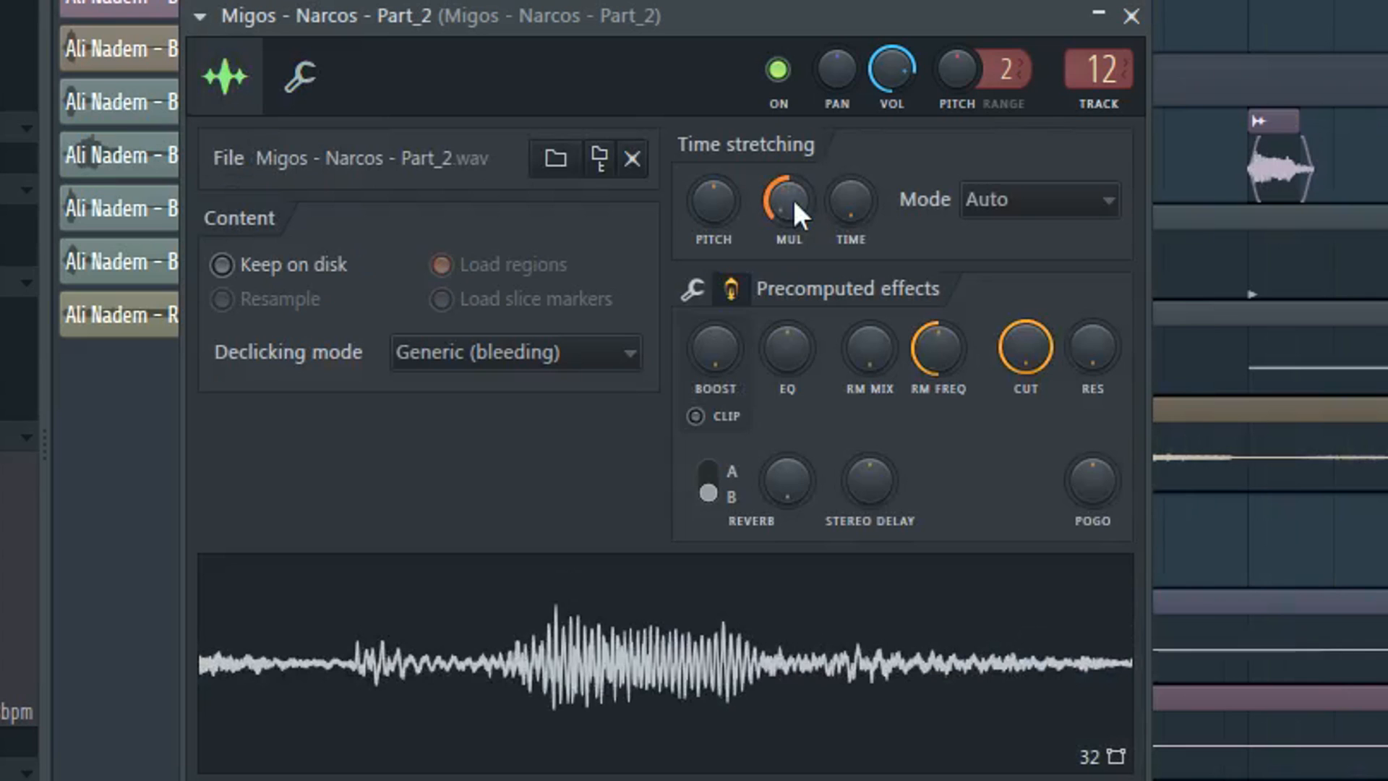
scroll(792, 200, "up", 2)
scroll(792, 199, "up", 4)
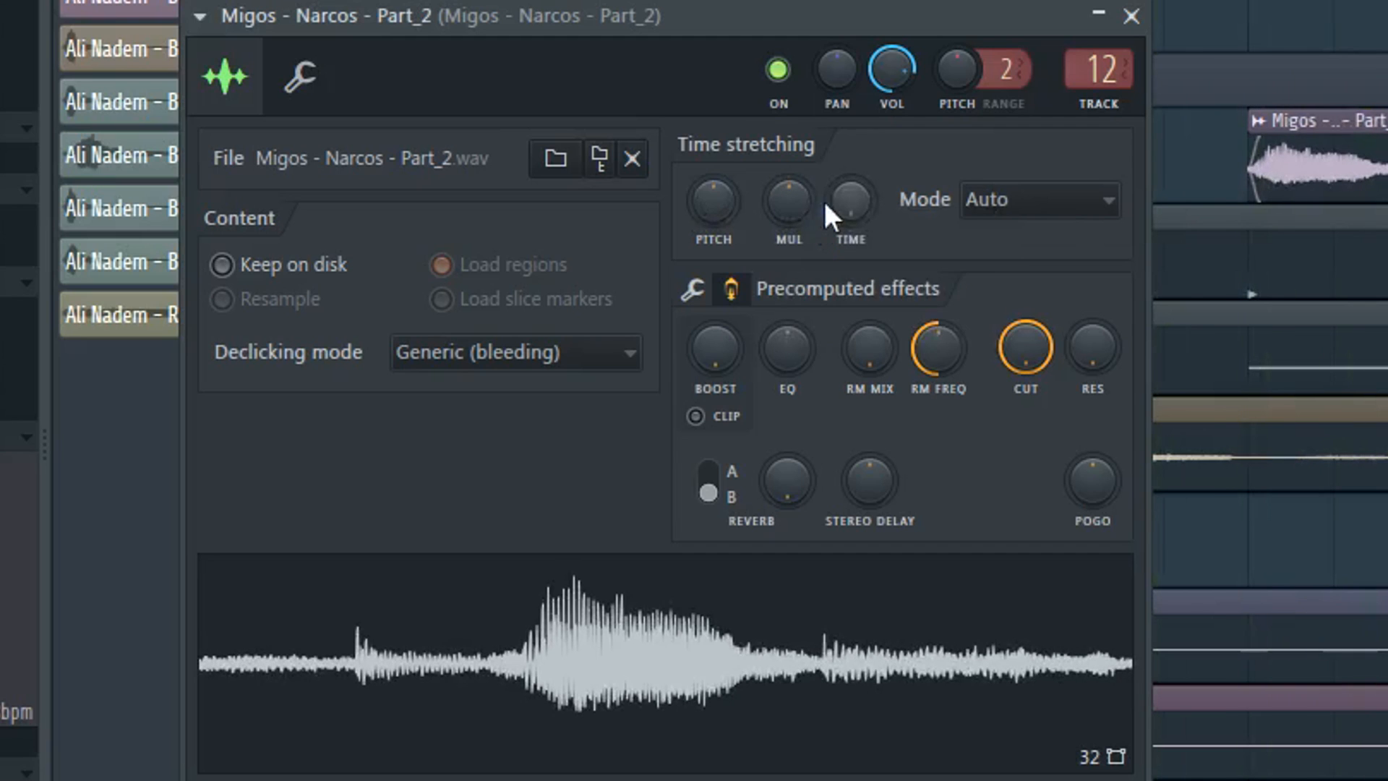
- Shorten the chop with the time-stretching time setting, keeping the stretch mode on Auto
left_click_drag(850, 201, 850, 191)
left_click(999, 210)
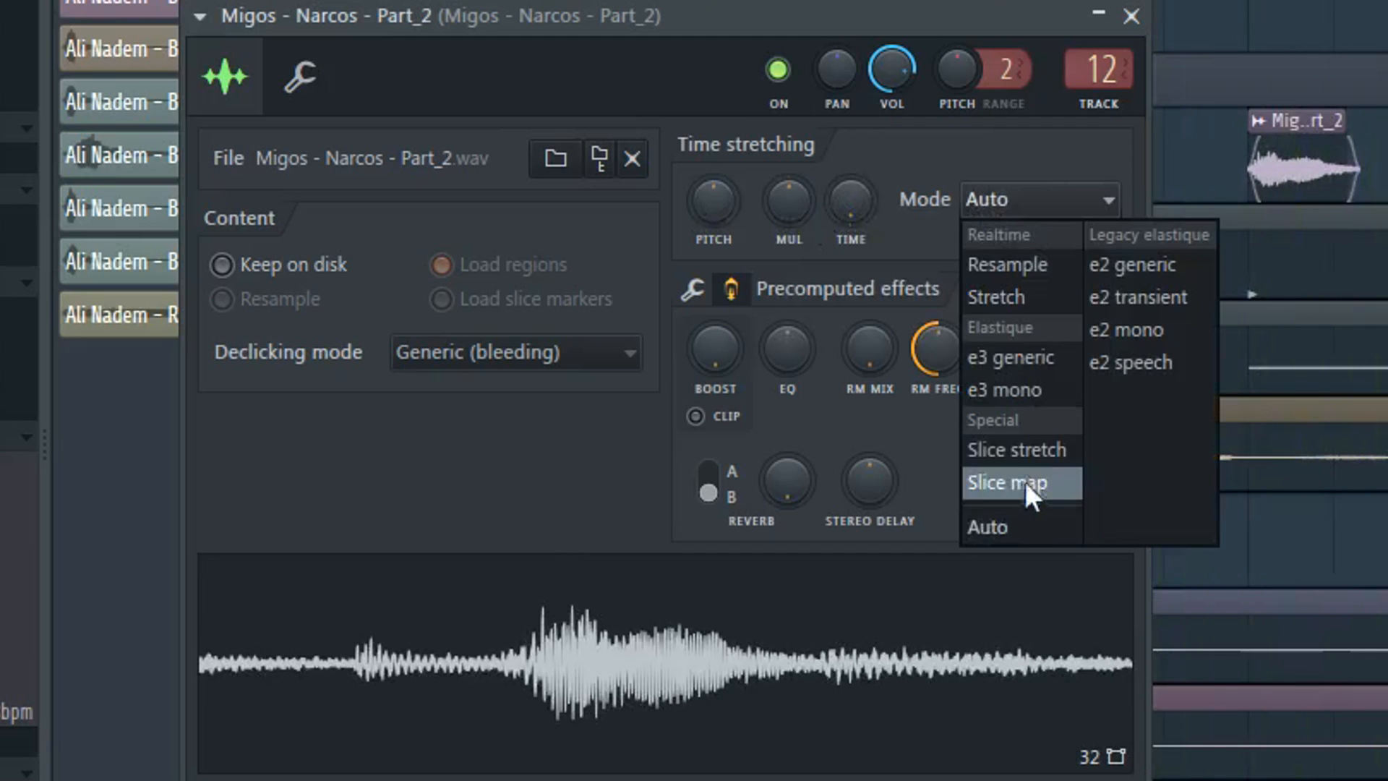
left_click(983, 527)
left_click_drag(845, 196, 846, 196)
right_click(860, 201)
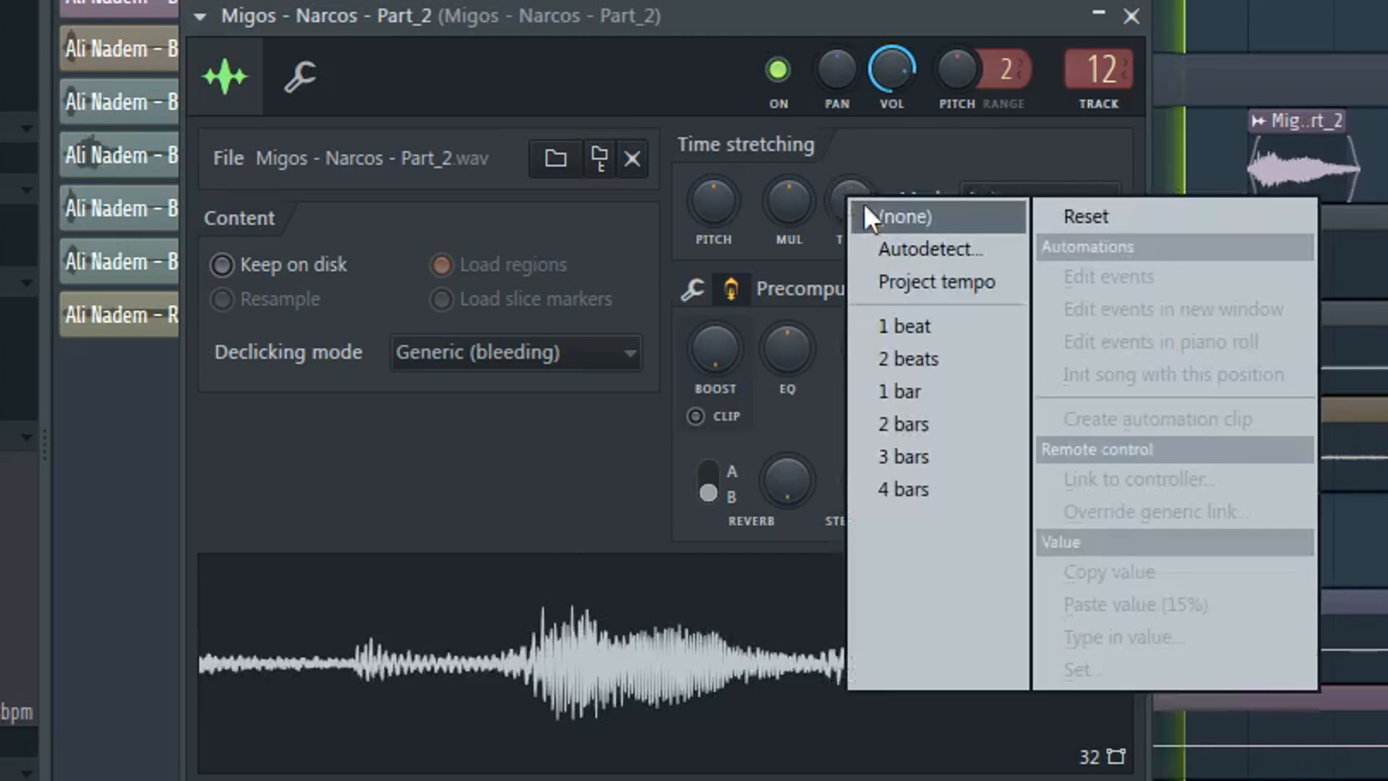
left_click(864, 206)
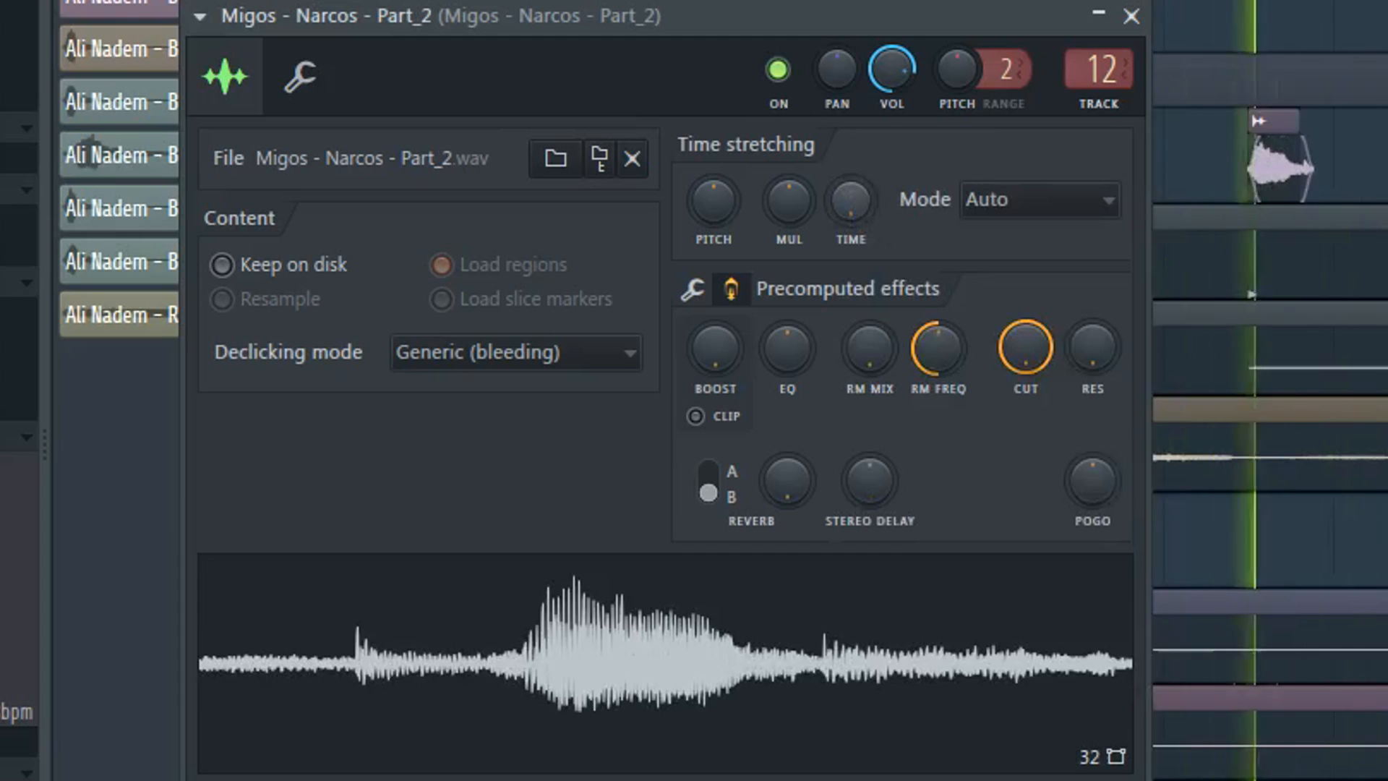
left_click_drag(848, 203, 848, 205)
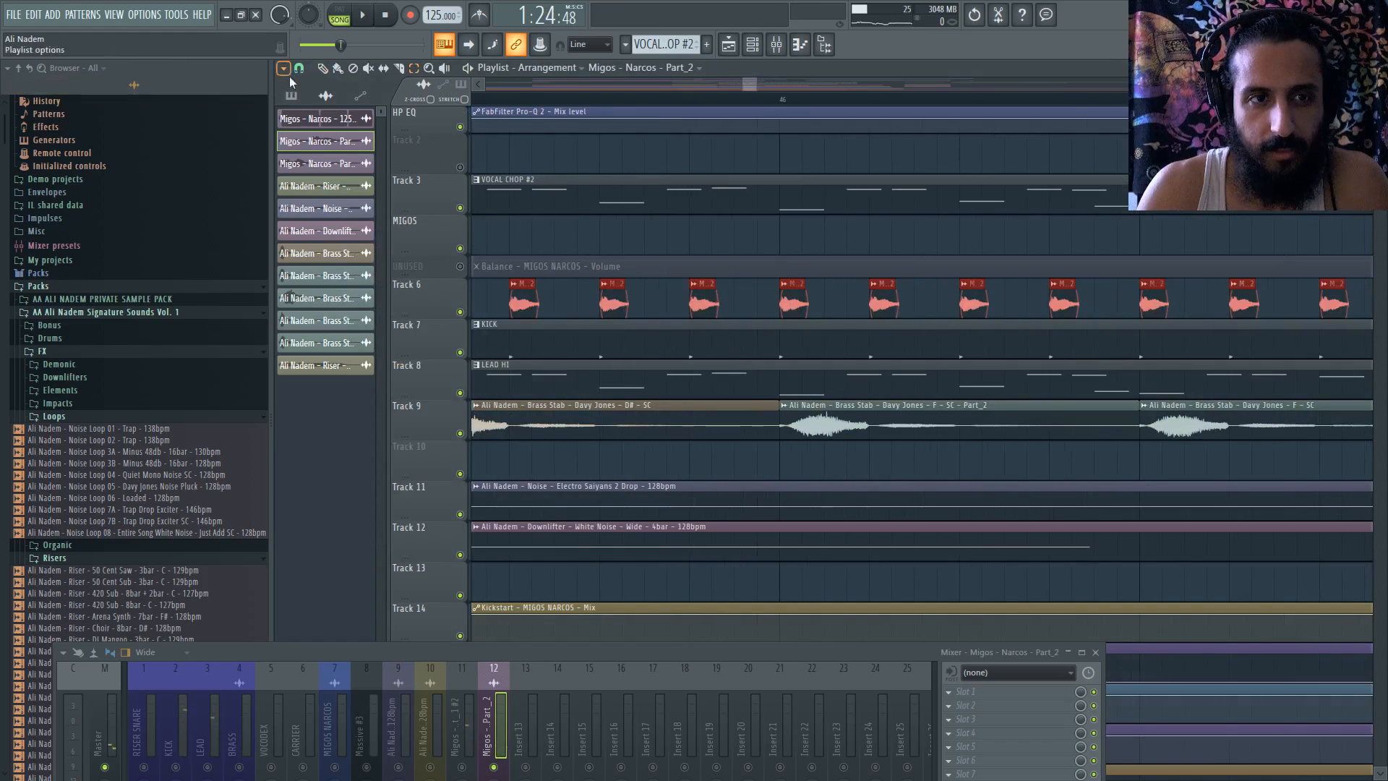
- Turn playlist snapping off, lengthen the selected chops on Track 6 slightly, and play them from bar 45
left_click(299, 68)
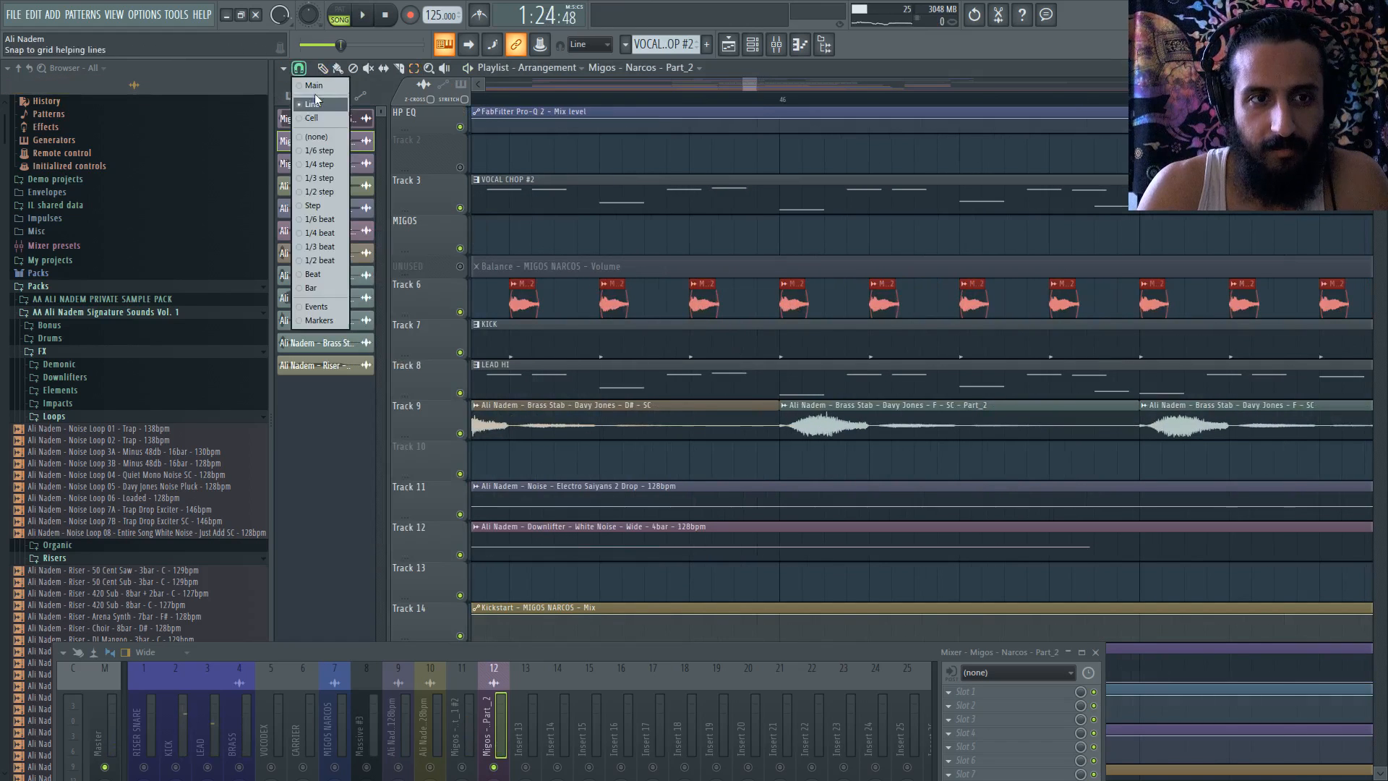
left_click(316, 137)
key("Page_Up")
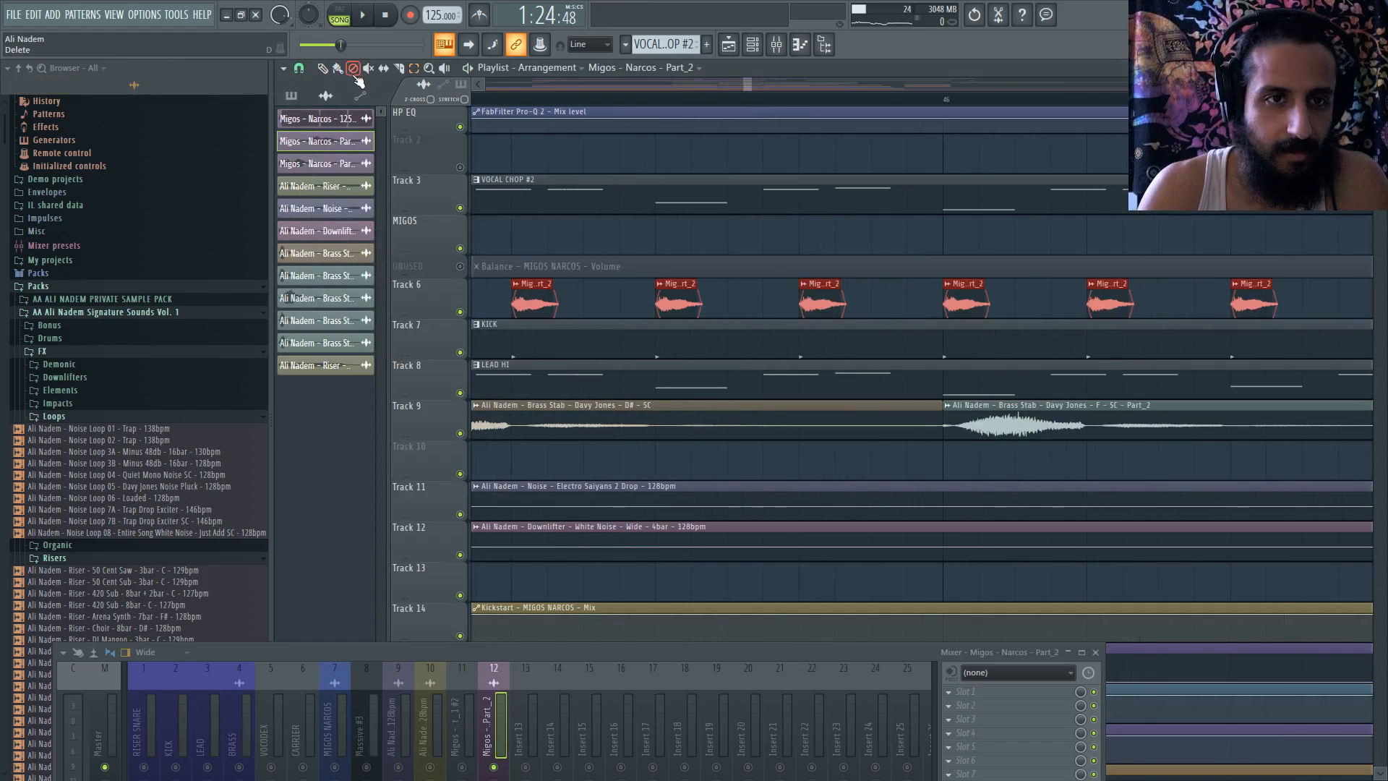
key("Page_Up")
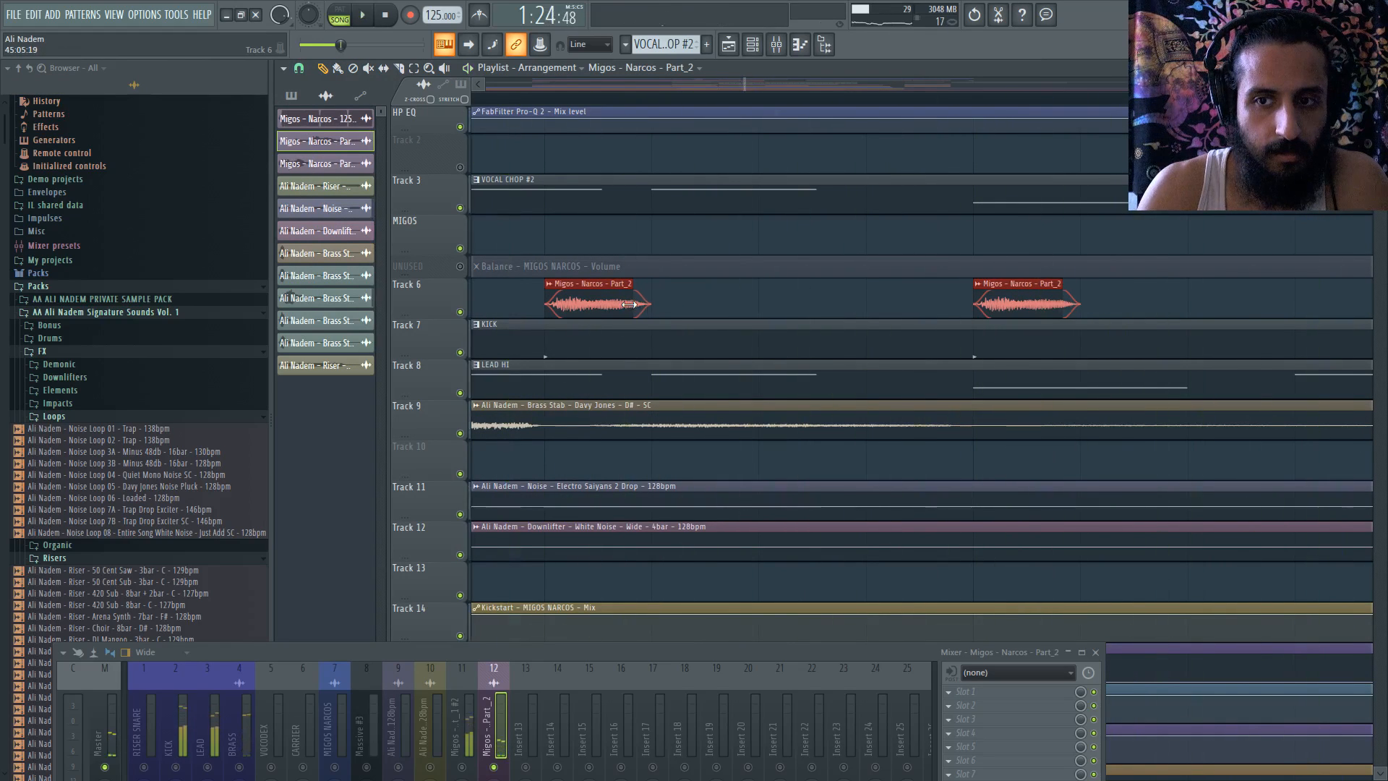
left_click_drag(617, 305, 629, 307)
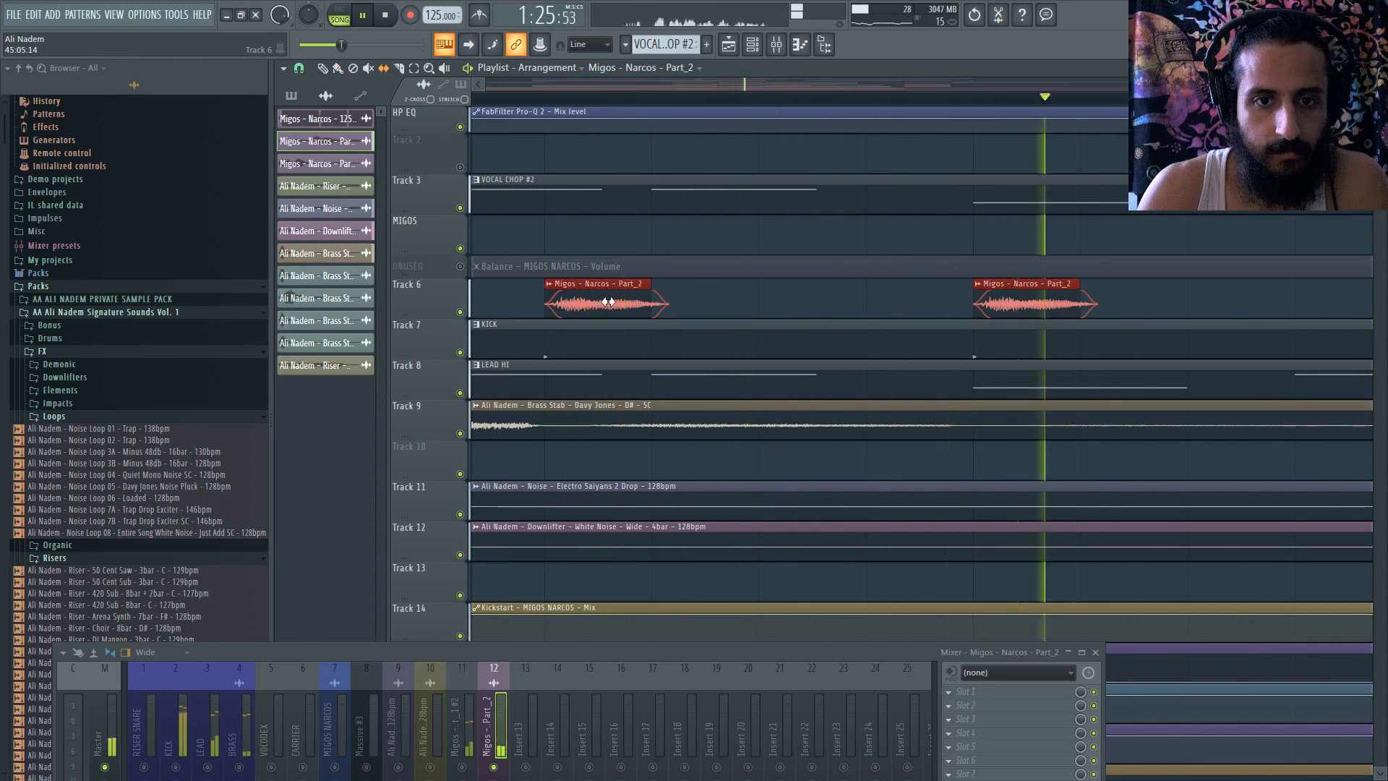
scroll(622, 309, "down", 5)
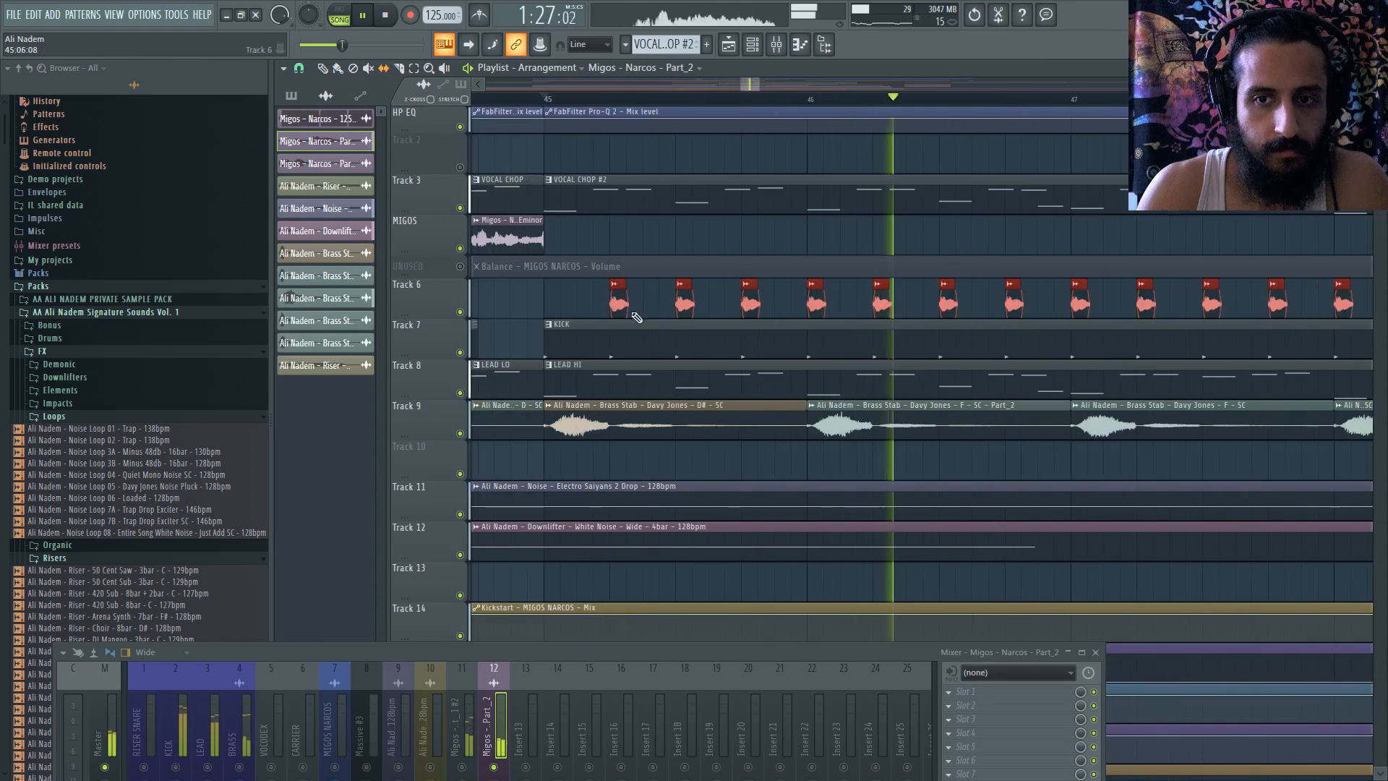
- Add TSAR-1R Reverb to the Migos chop's mixer track with a 2.05 s reverb time and about 15% mix
left_click(964, 705)
left_click(709, 190)
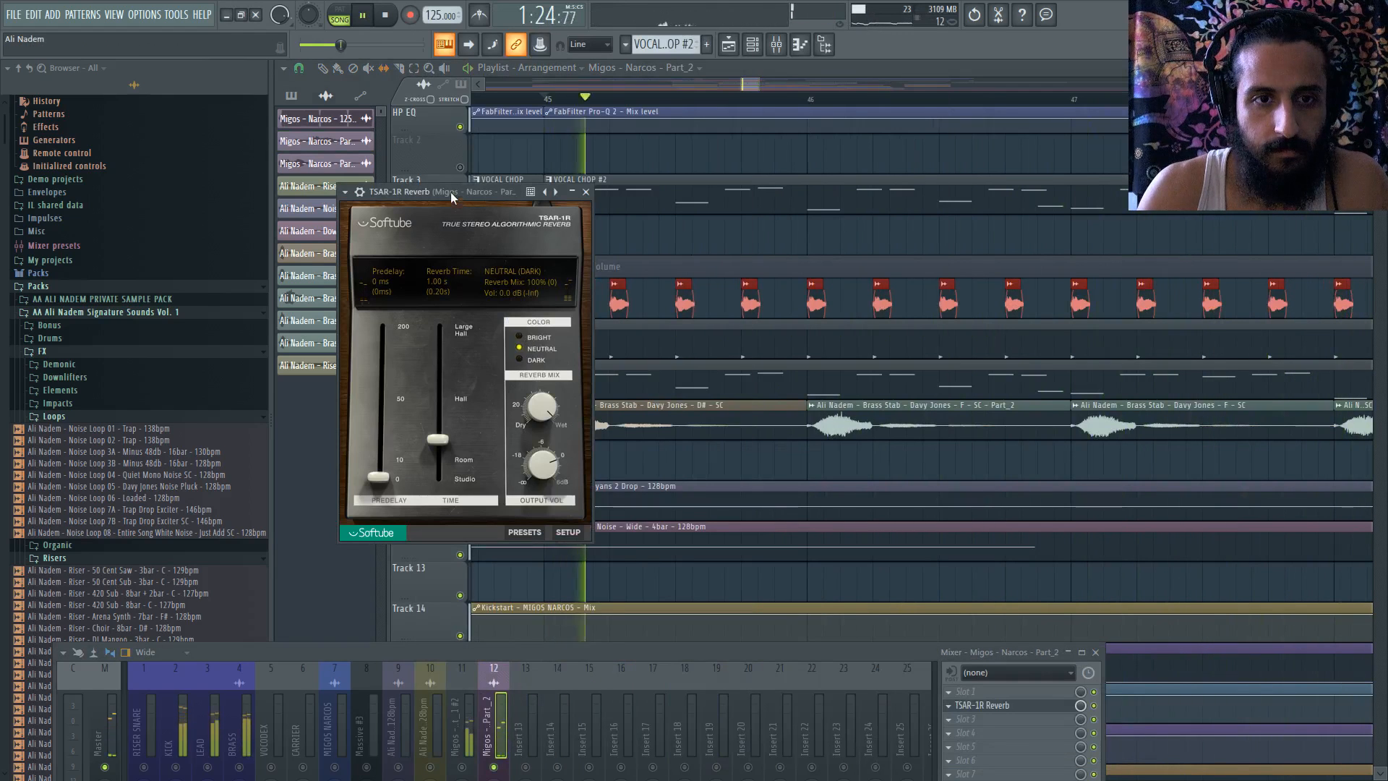
left_click_drag(545, 412, 561, 578)
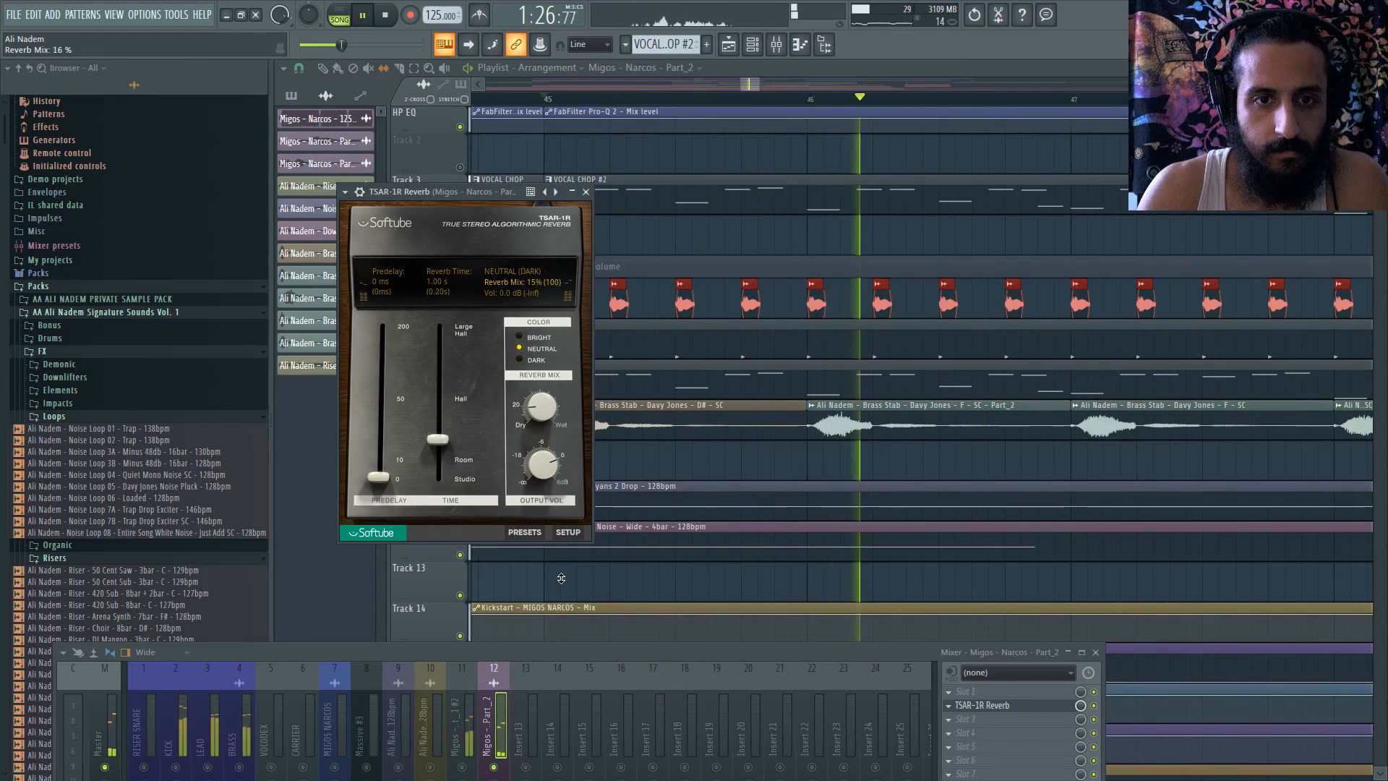
left_click_drag(444, 438, 439, 372)
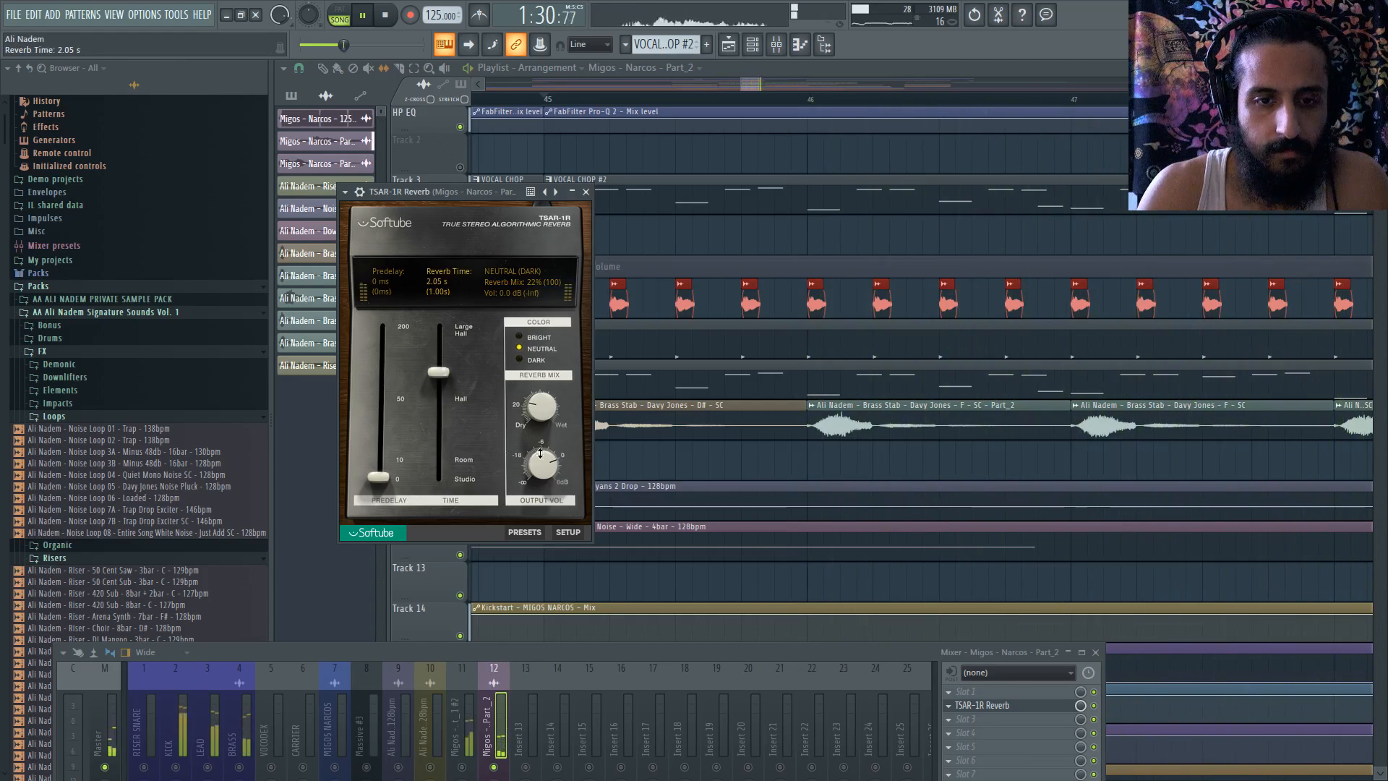
left_click_drag(543, 404, 544, 374)
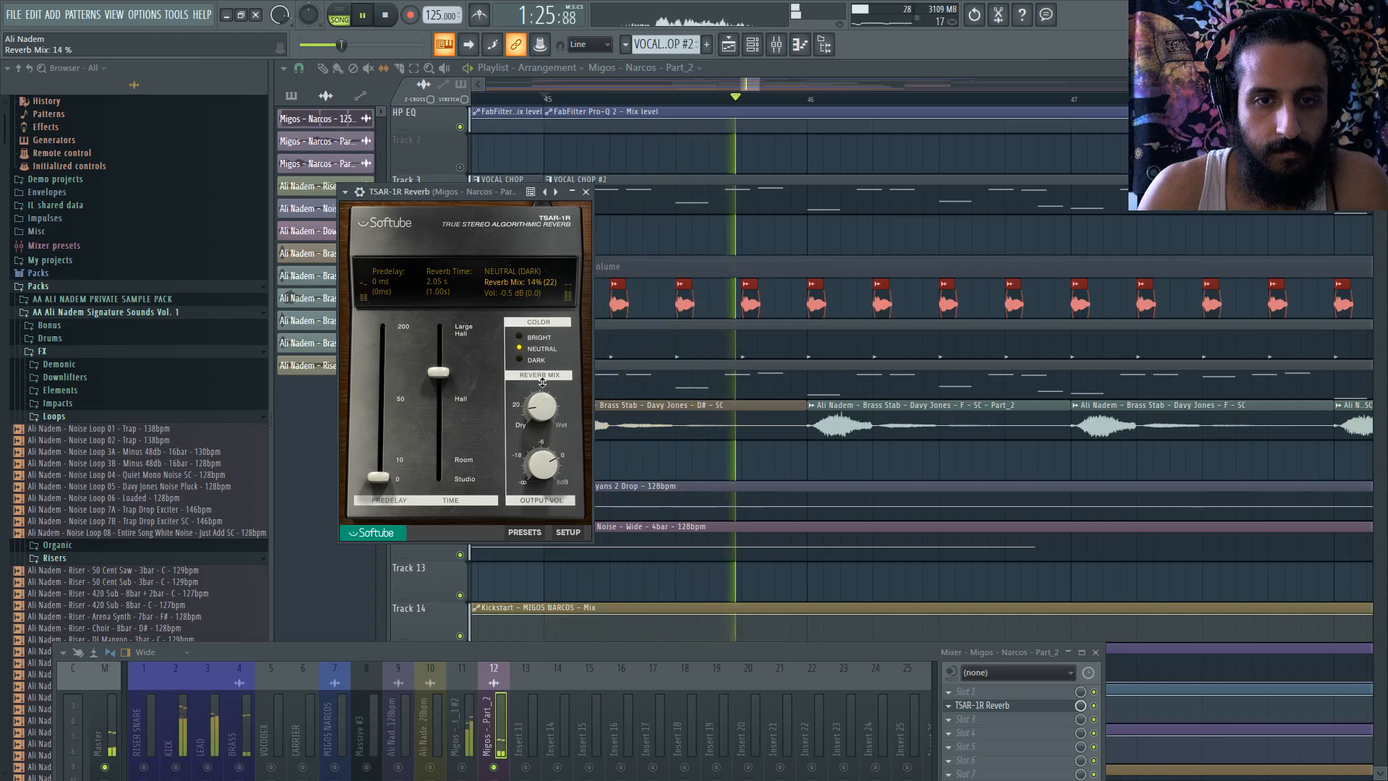
- Add the Wider effect to the chop's mixer track and widen it to 200%
left_click(949, 691)
left_click(437, 228)
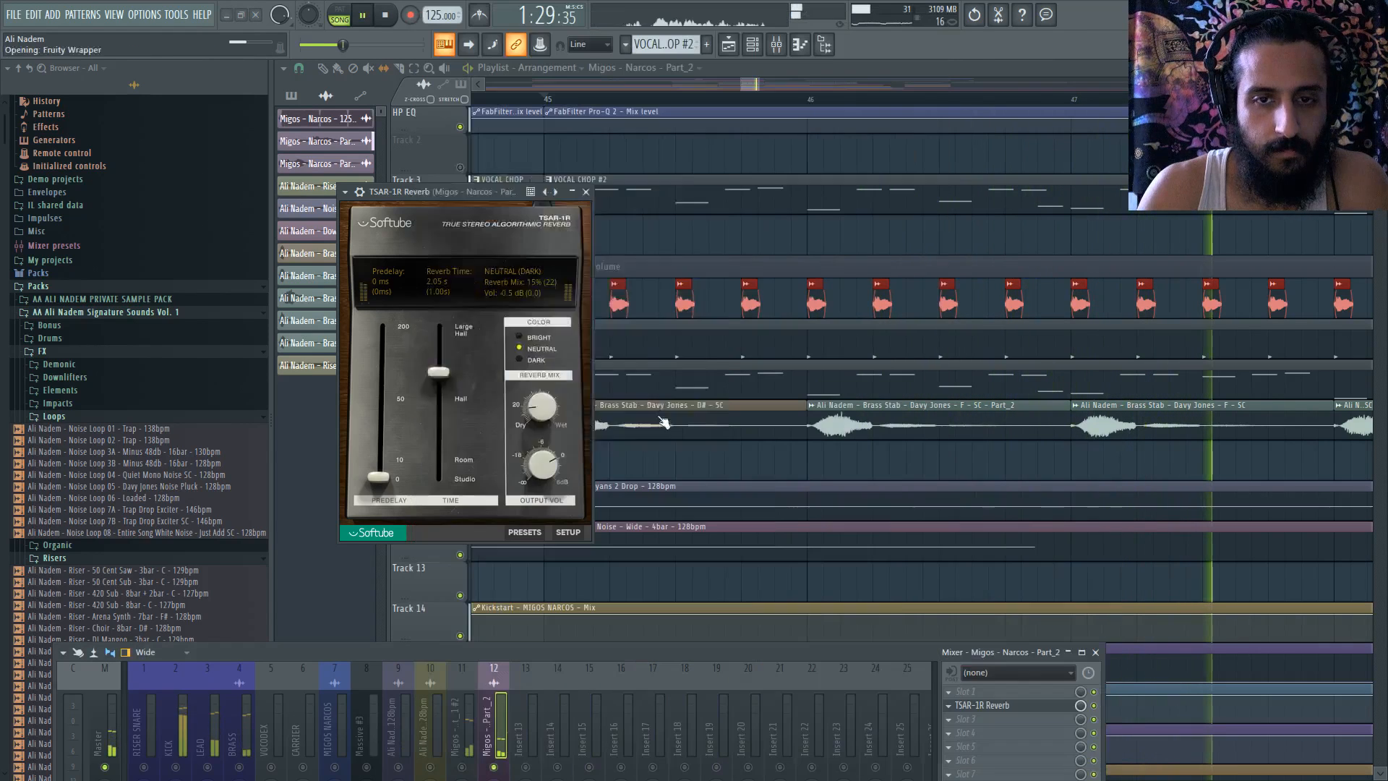
left_click_drag(745, 303, 947, 253)
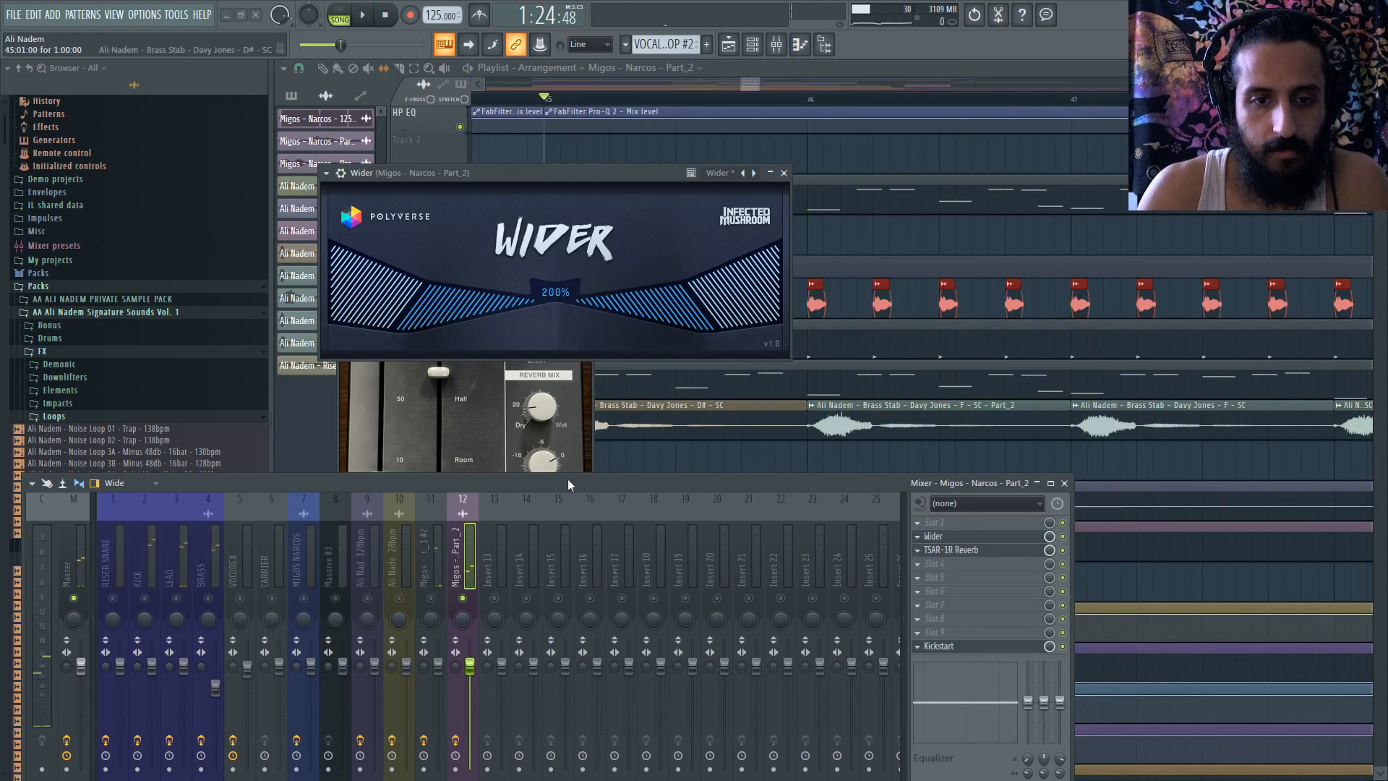
- Enlarge the visible part of the mixer and view the Kickstart sidechain settings on the chop's track
left_click_drag(568, 484, 586, 462)
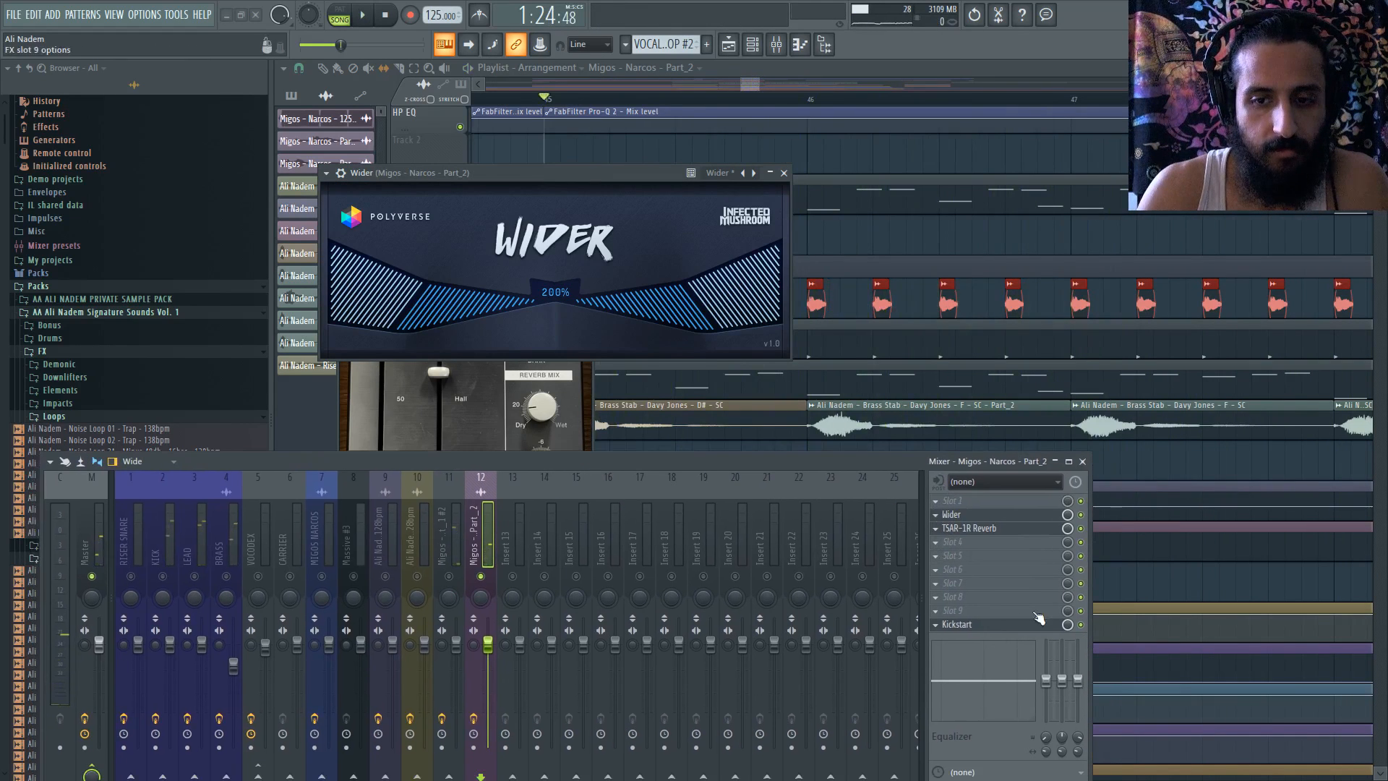
left_click(964, 625)
left_click(937, 610)
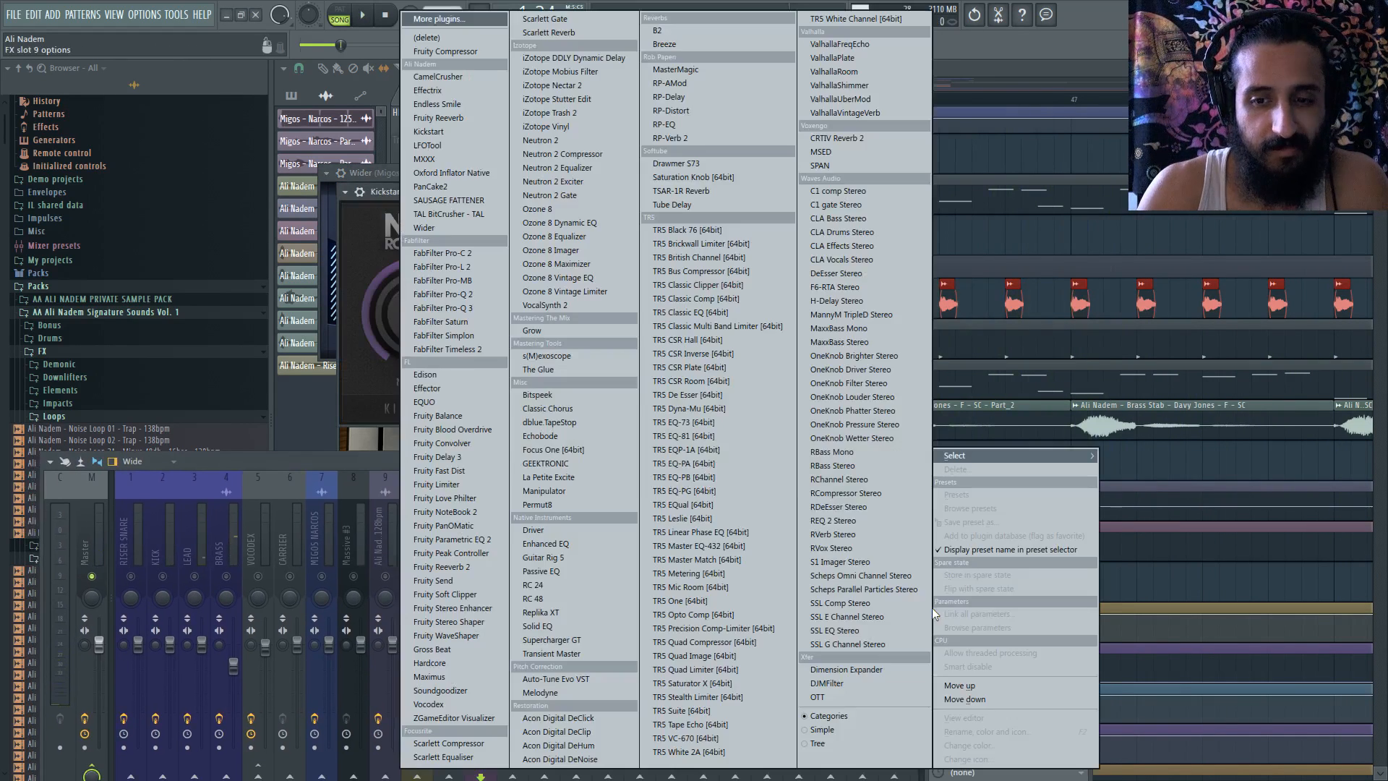
left_click(308, 467)
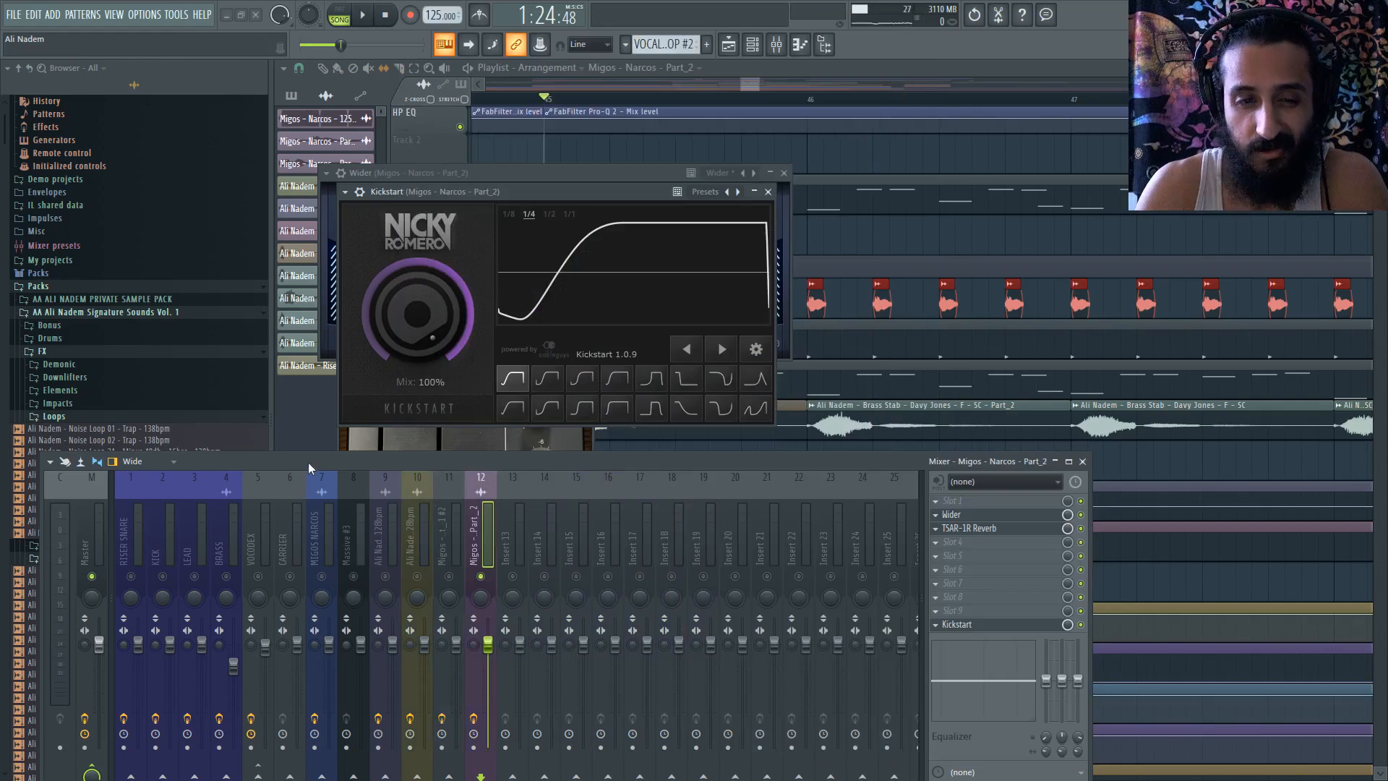
- Add Fruity Parametric EQ 2 to the chop's mixer track and load its 20Hz + 18kHz cut preset
left_click(937, 541)
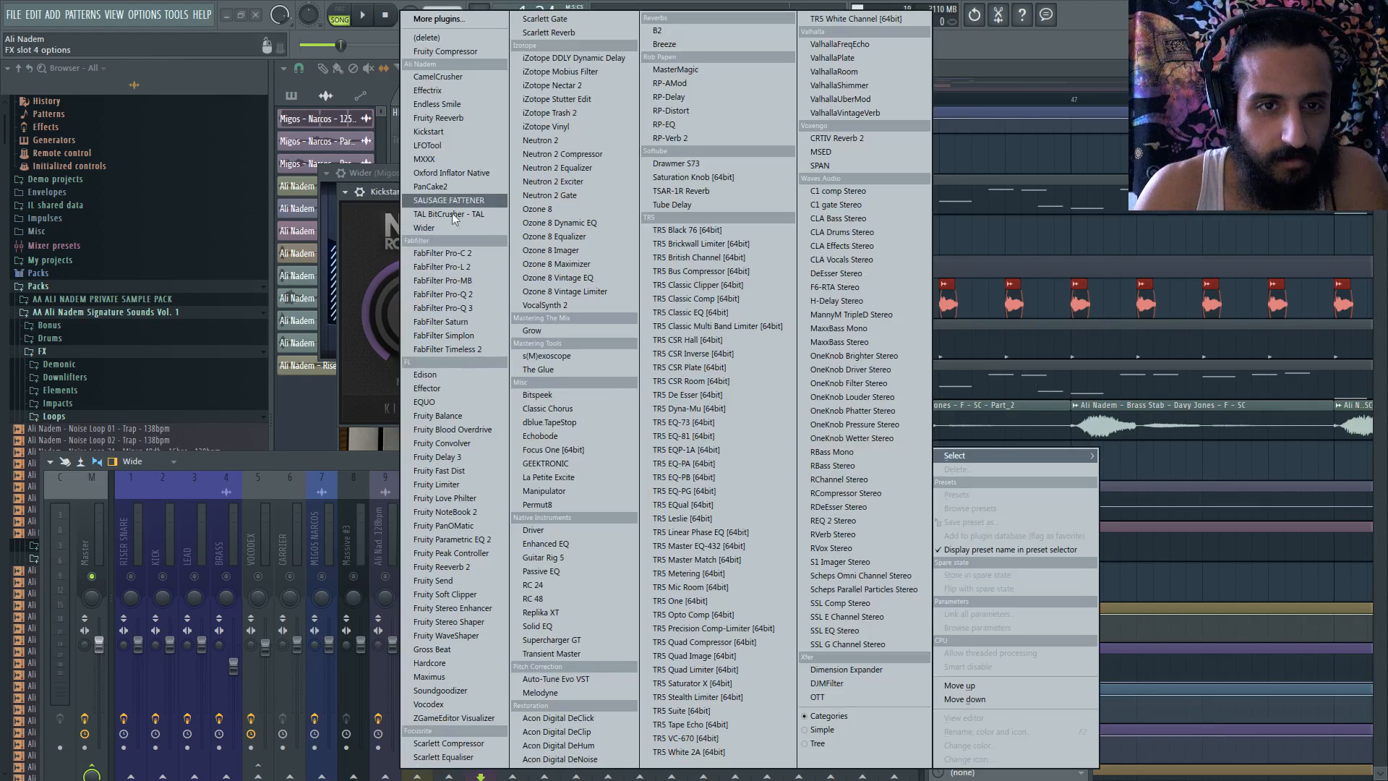
left_click(459, 540)
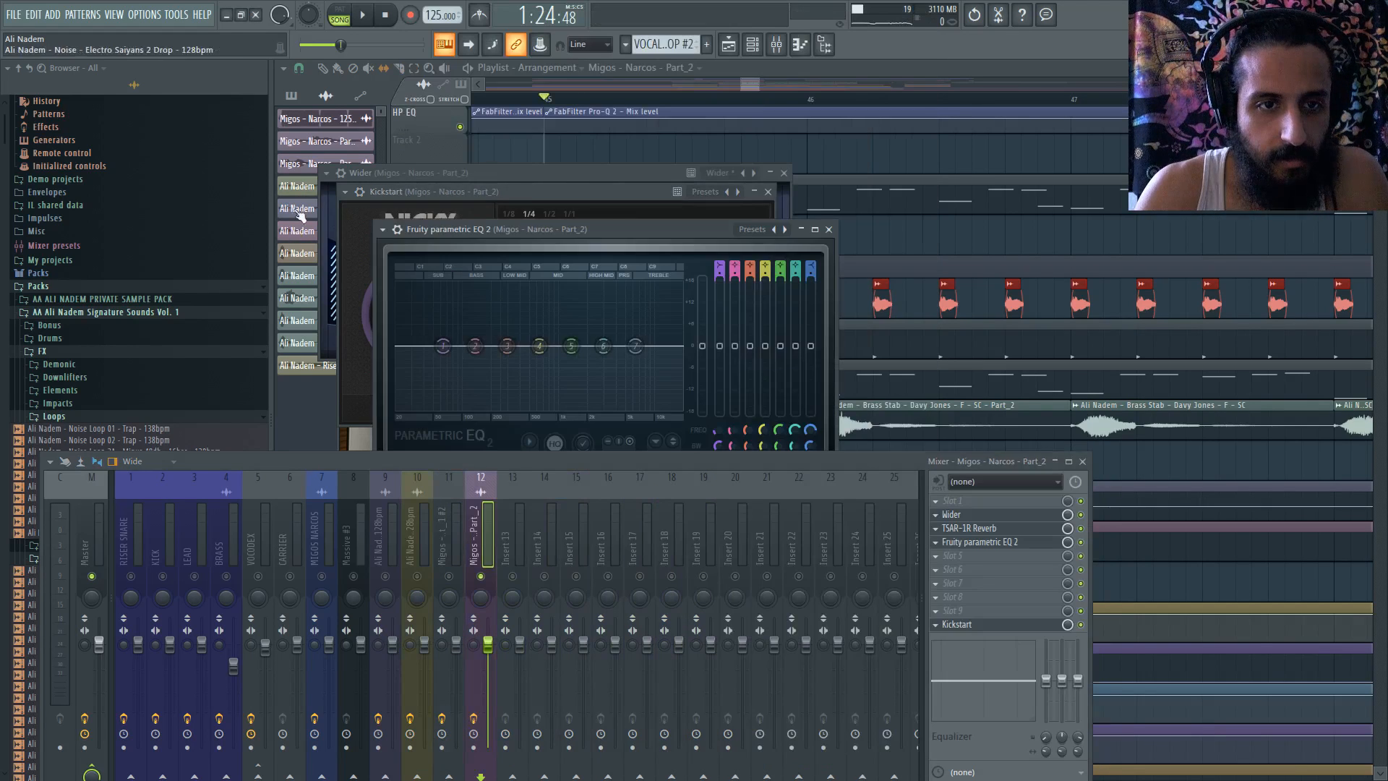
left_click(382, 229)
mouse_move(508, 283)
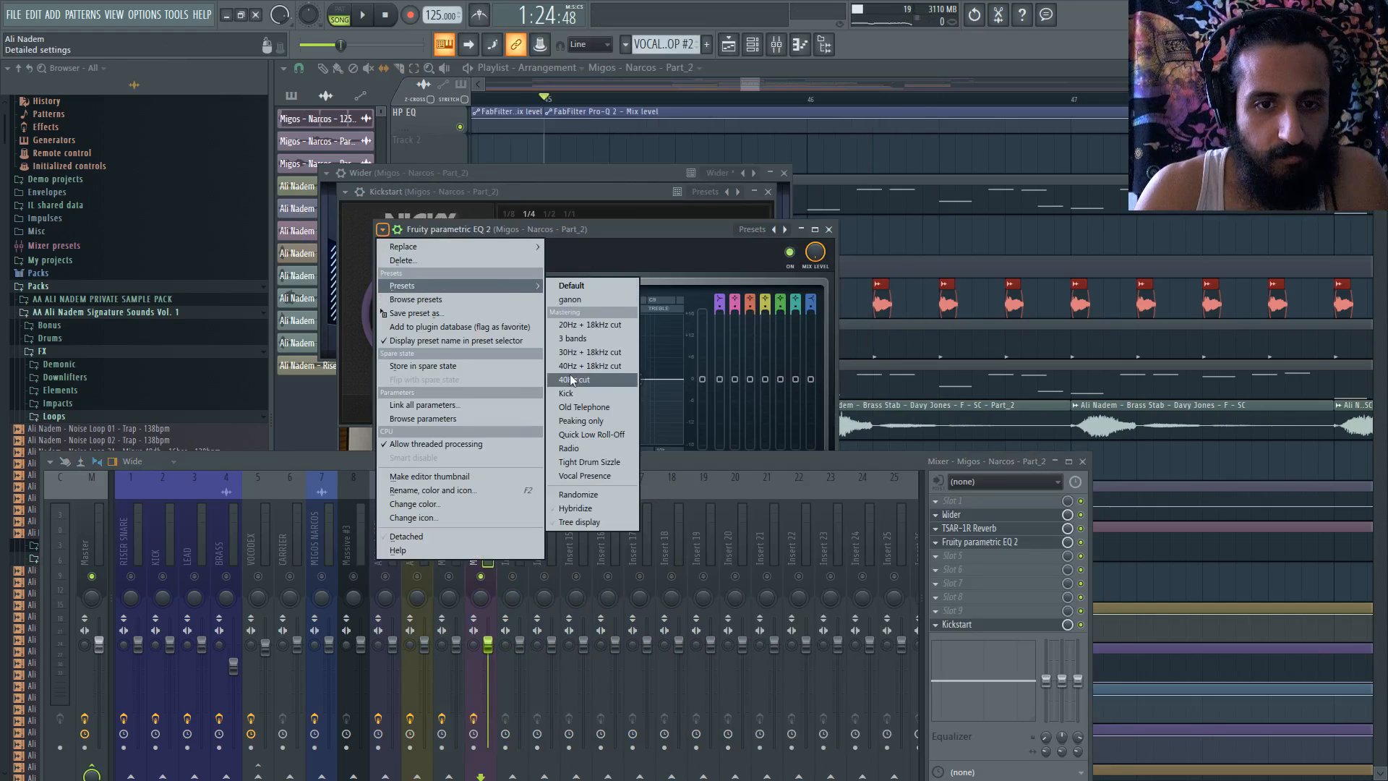
left_click(582, 324)
- Raise the equalizer's low-cut frequency, audition the chop in the drop, and return the equalizer's main level to 0 dB
left_click_drag(579, 239, 616, 143)
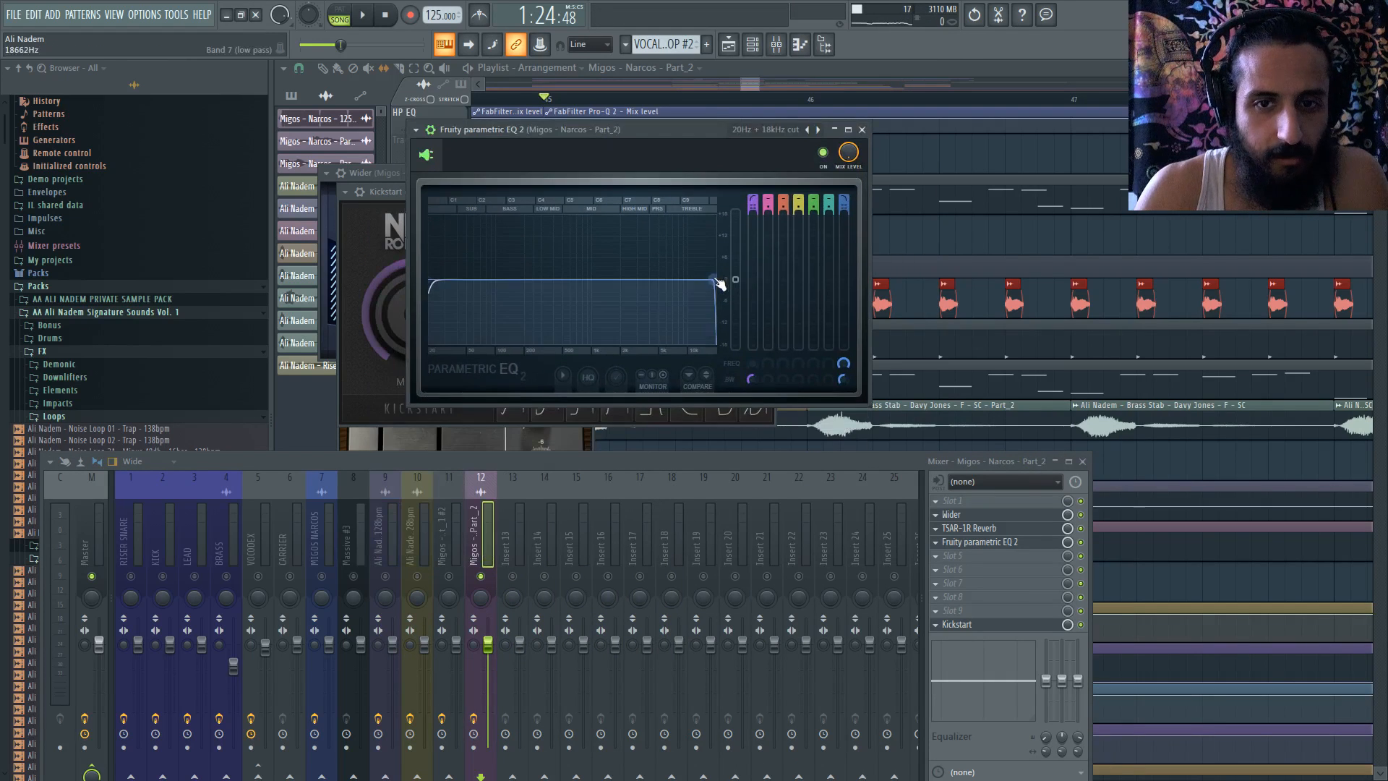
left_click_drag(463, 279, 524, 279)
key("space")
key("space")
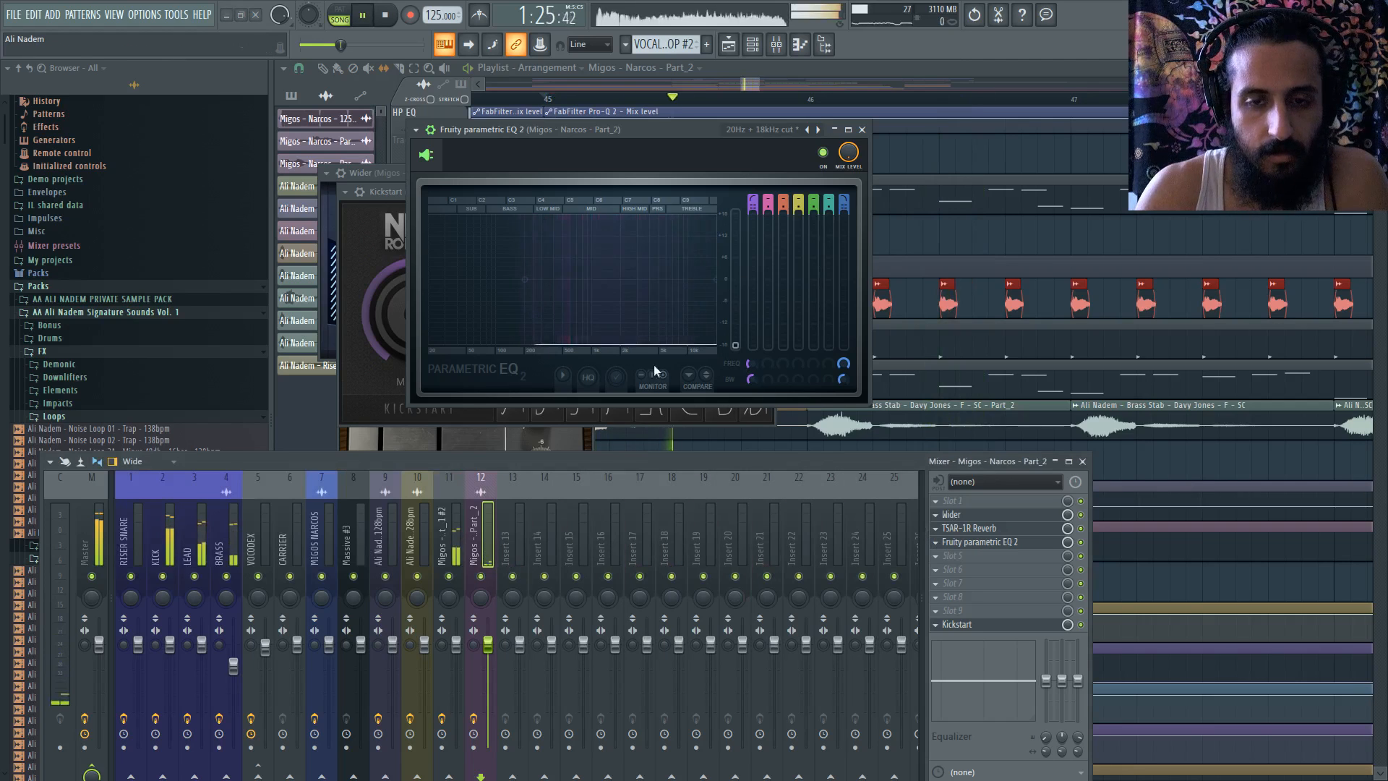
left_click_drag(735, 326, 735, 279)
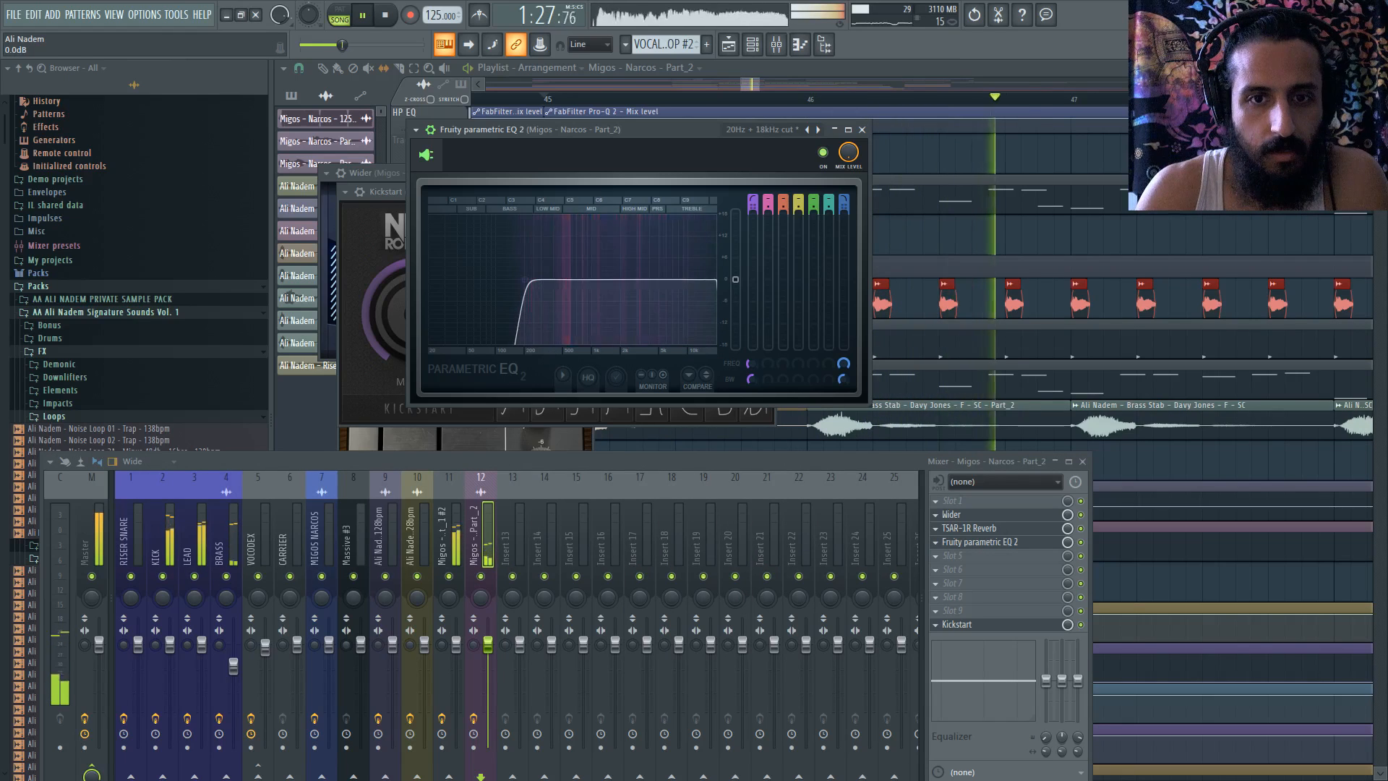
- Add FabFilter Pro-Q 2 after the reverb on the Migos - Narcos - Part_1 #2 mixer track
left_click(751, 94)
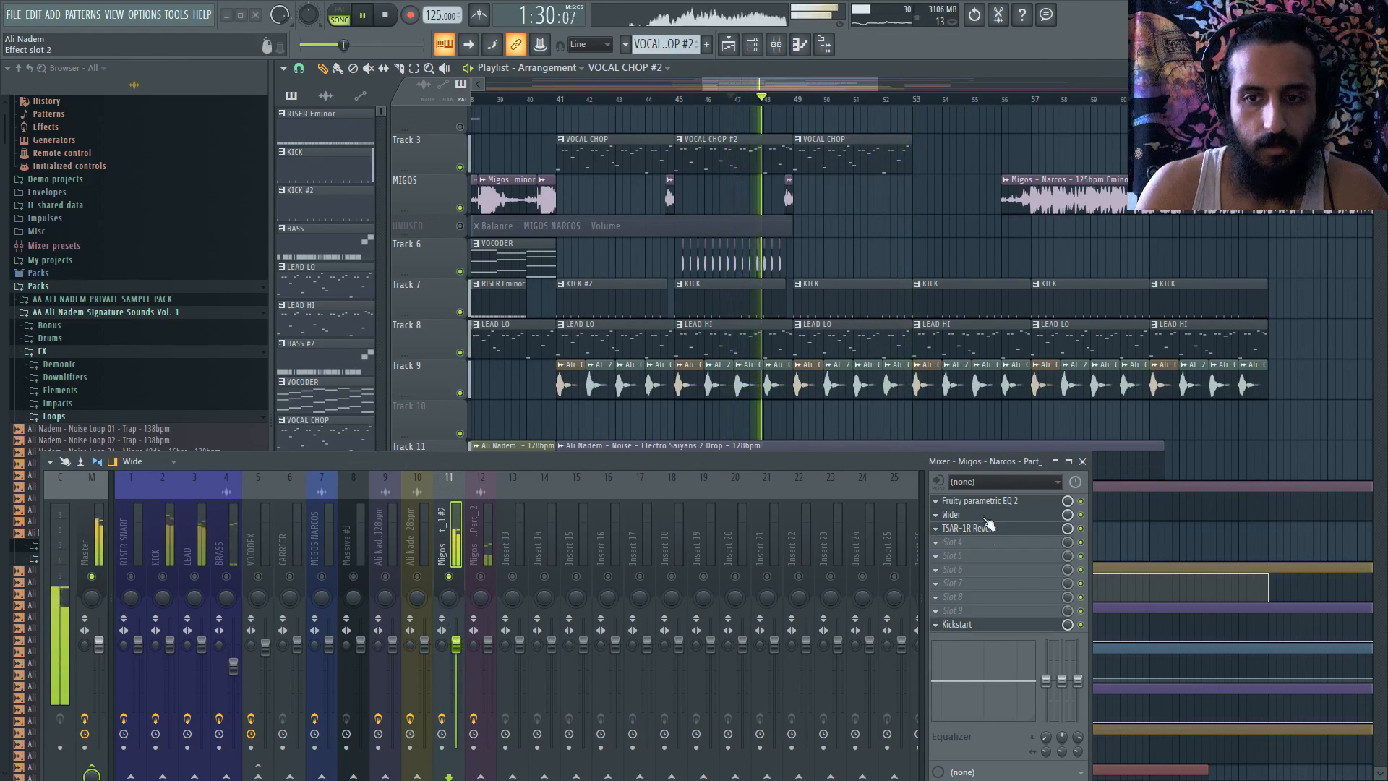
left_click(969, 541)
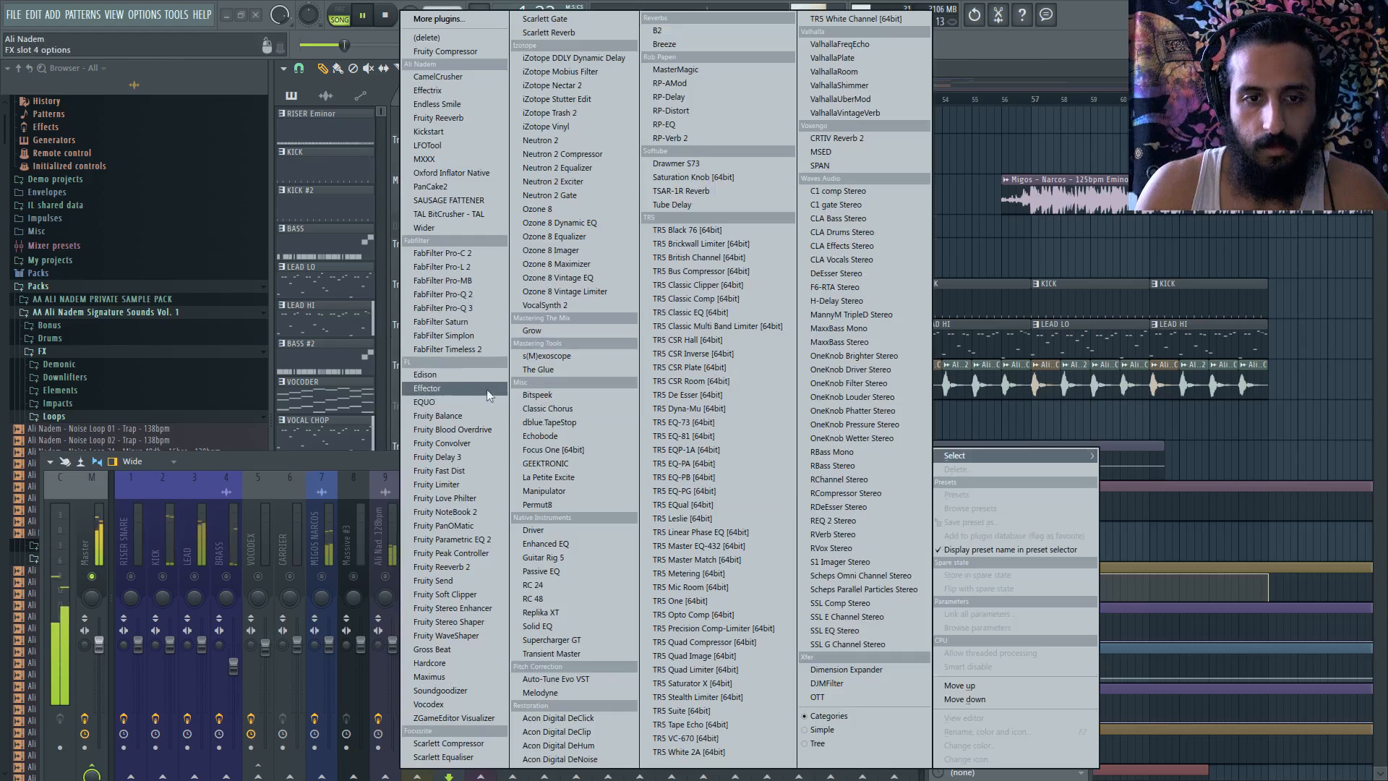
left_click(461, 296)
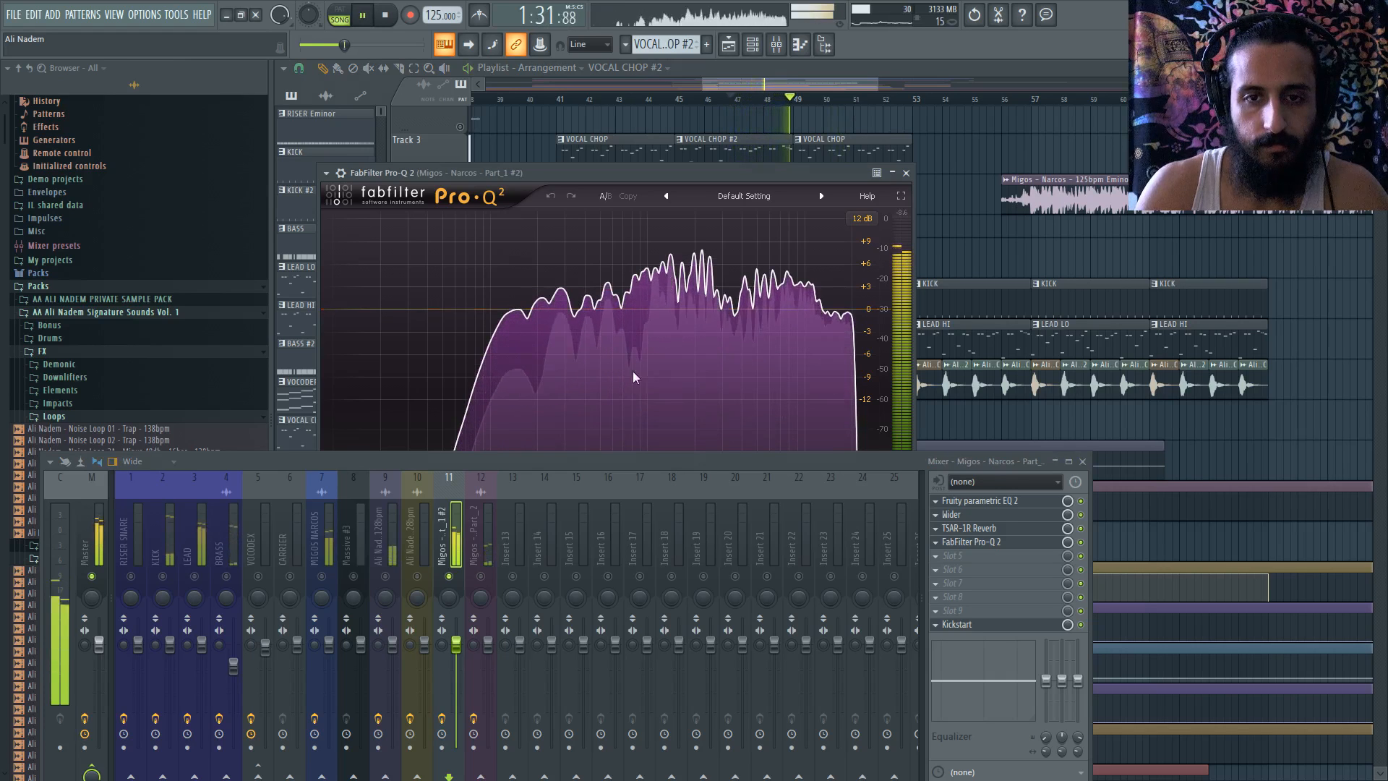
- Create two Pro-Q 2 bell cuts, one of about 2.7 dB near 5450 Hz and a gentler one at a lower frequency
left_click(685, 309)
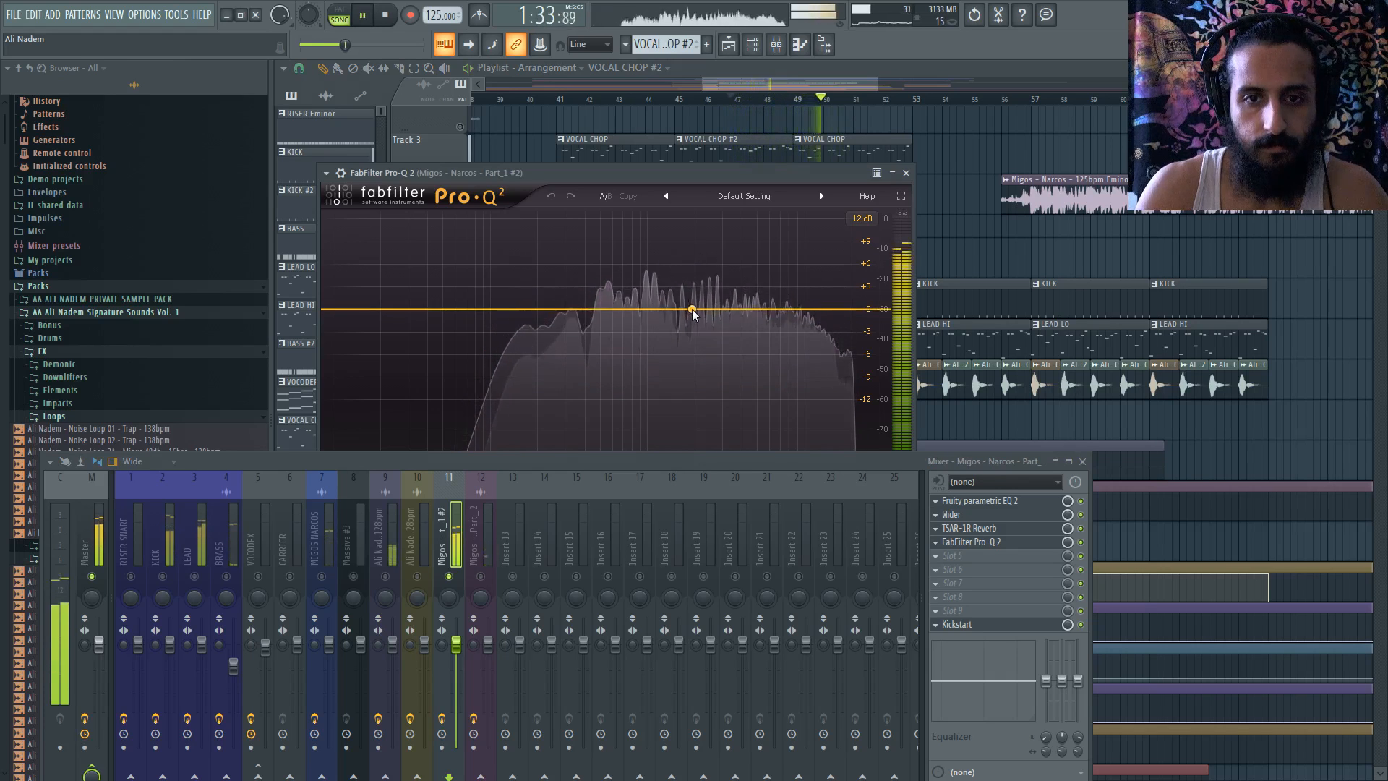
left_click_drag(686, 309, 514, 342)
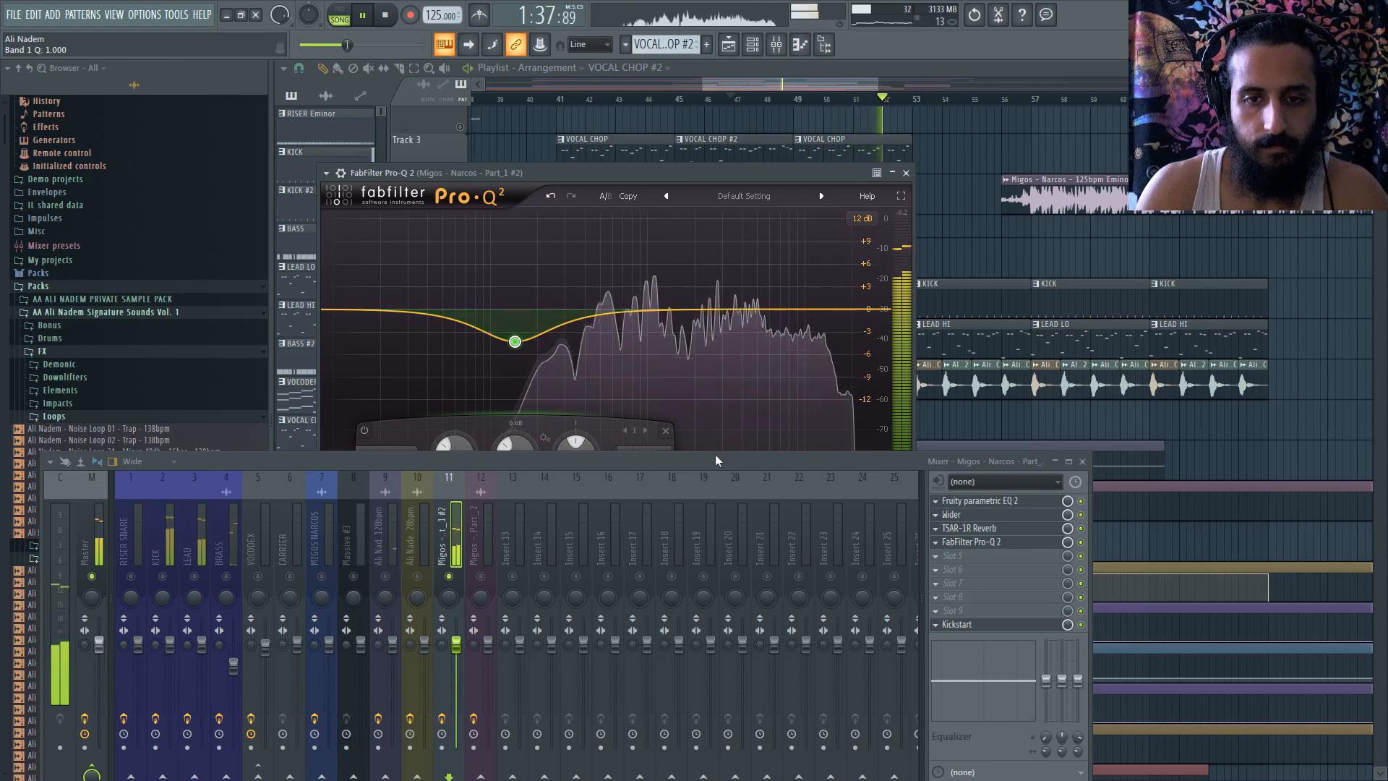
left_click_drag(714, 458, 701, 513)
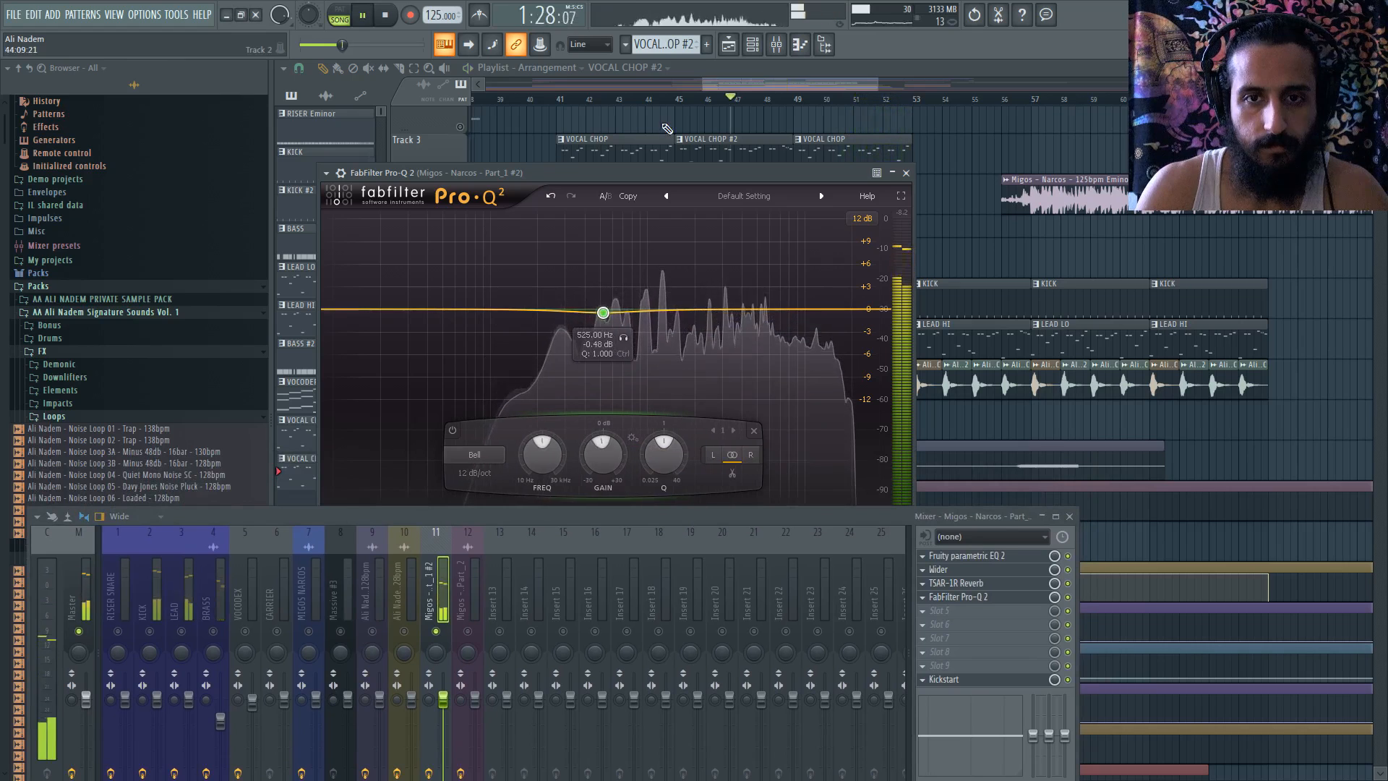
left_click(964, 597)
left_click(967, 606)
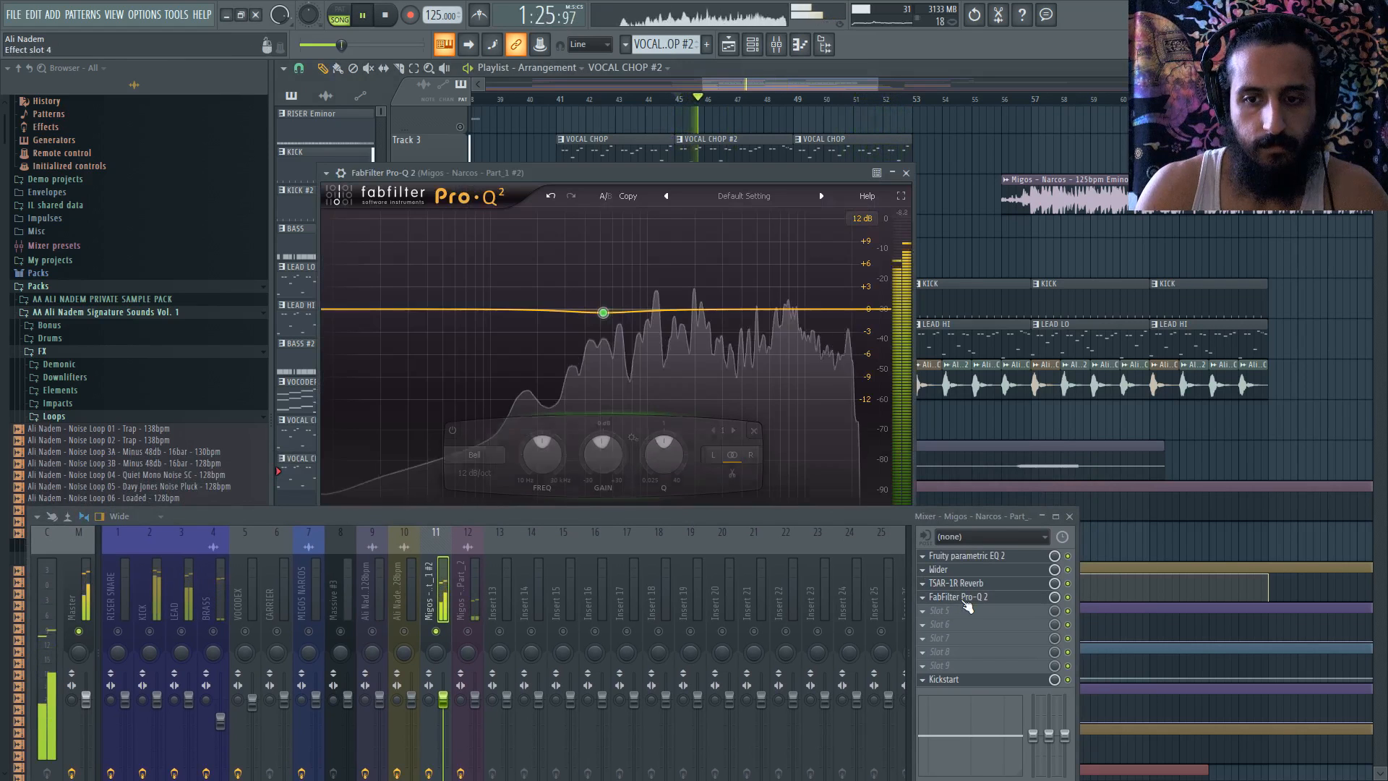
left_click_drag(605, 310, 767, 334)
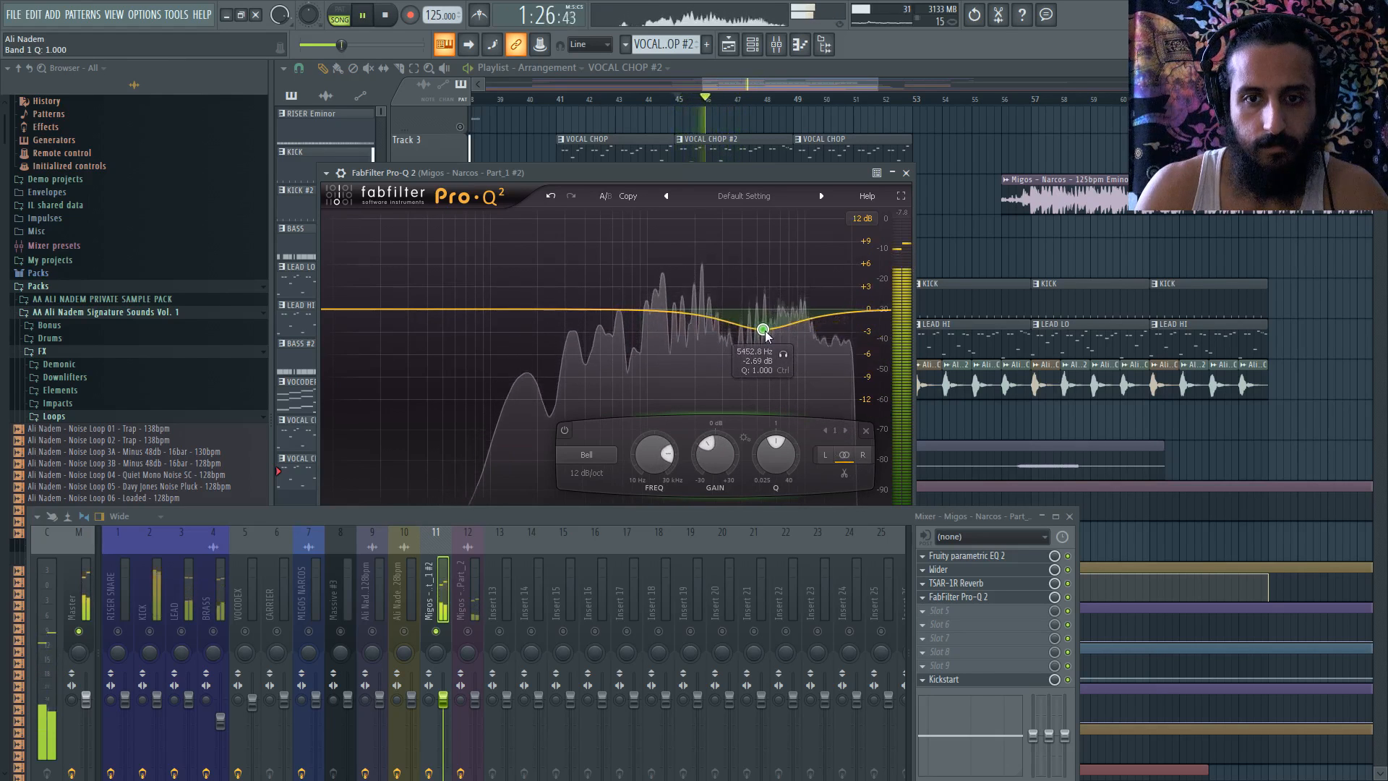
double_click(669, 318)
left_click_drag(680, 323, 701, 326)
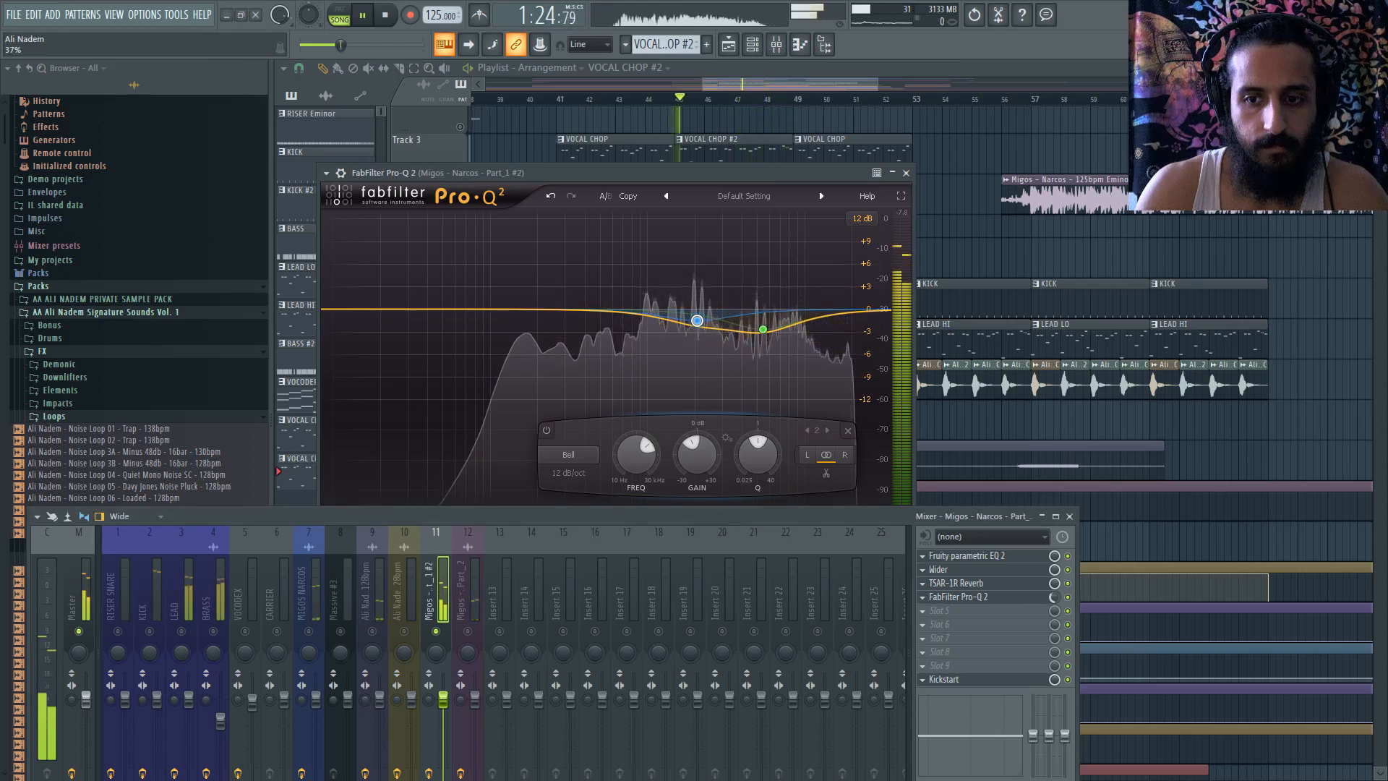
- Create an automation clip for the Pro-Q 2 mix level, stop playback, and close the equalizer window
right_click(1055, 605)
left_click(1085, 623)
key("space")
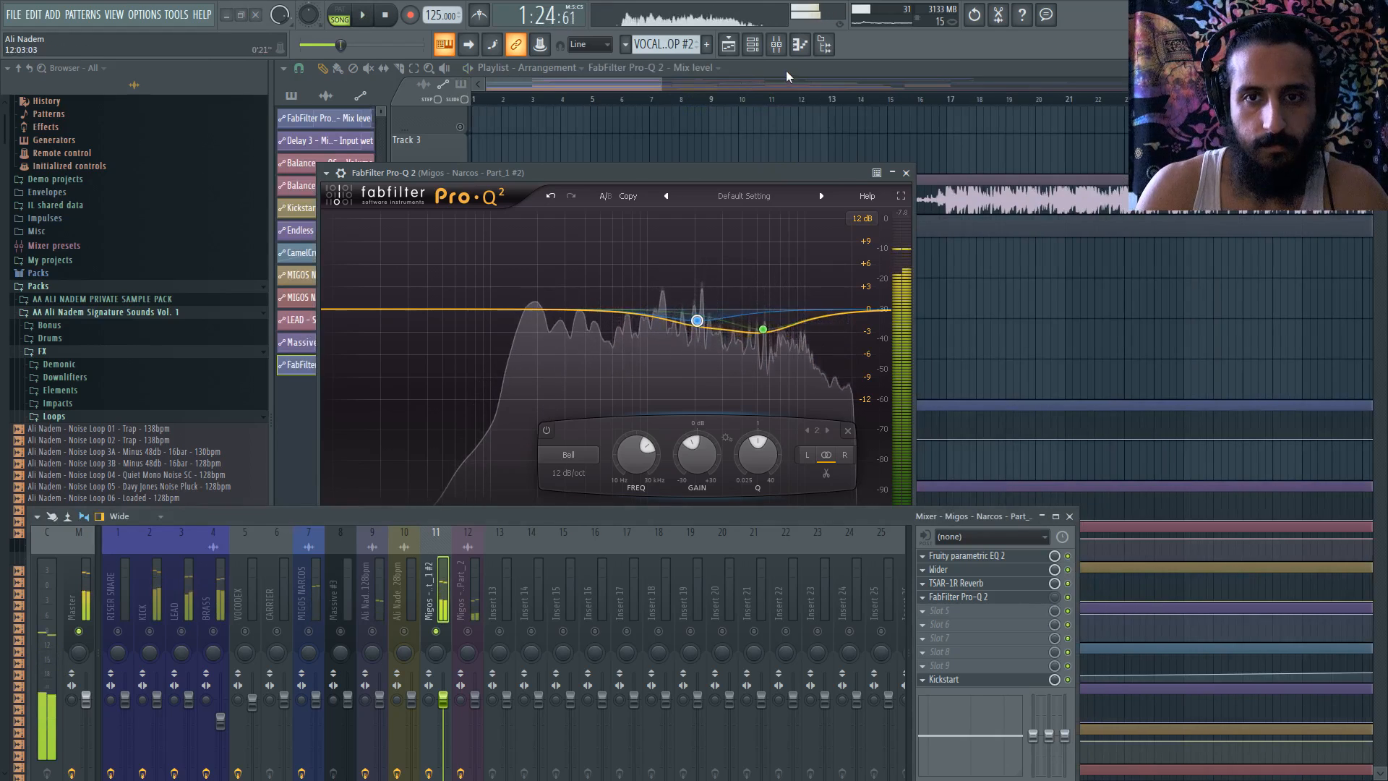
left_click(906, 173)
scroll(896, 209, "down", 5)
scroll(1048, 303, "down", 7)
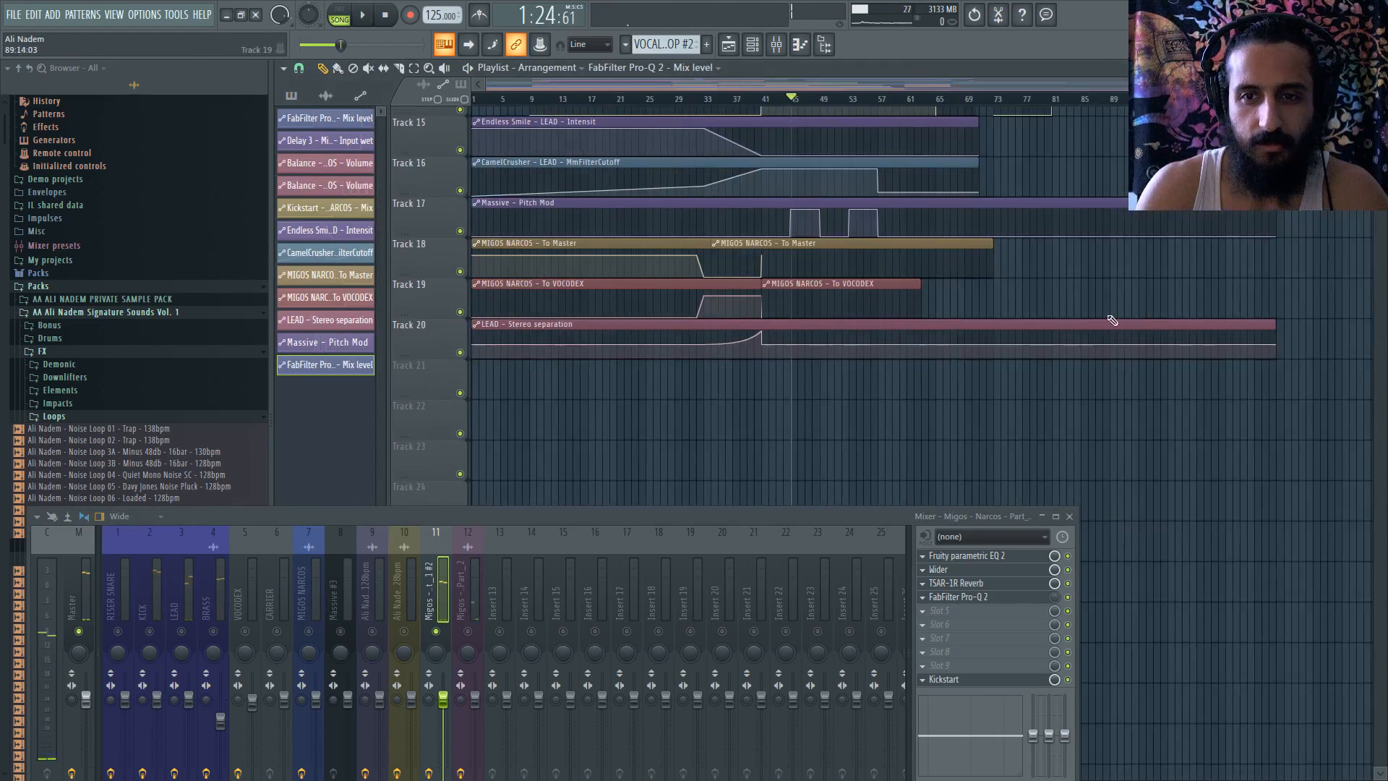
scroll(1048, 318, "up", 11)
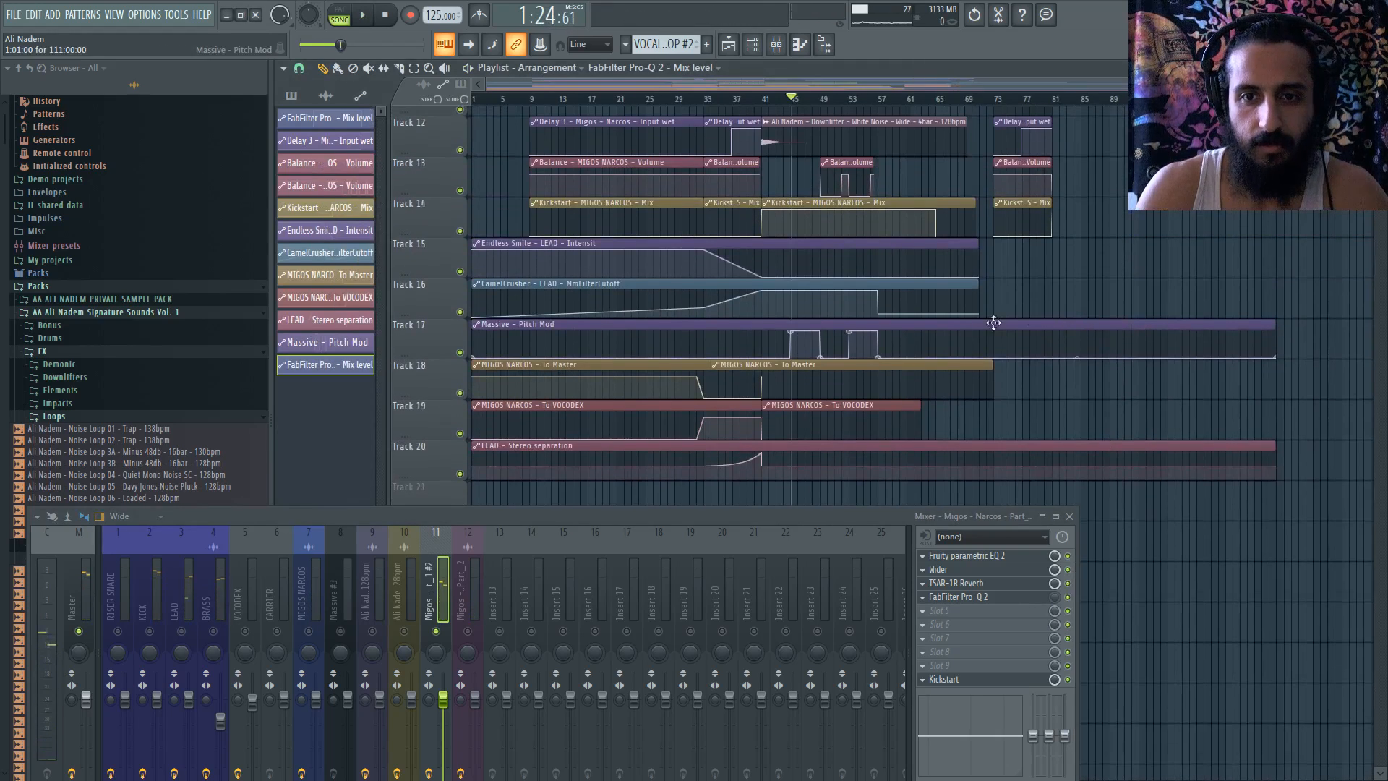
scroll(867, 382, "up", 4)
scroll(700, 393, "up", 3)
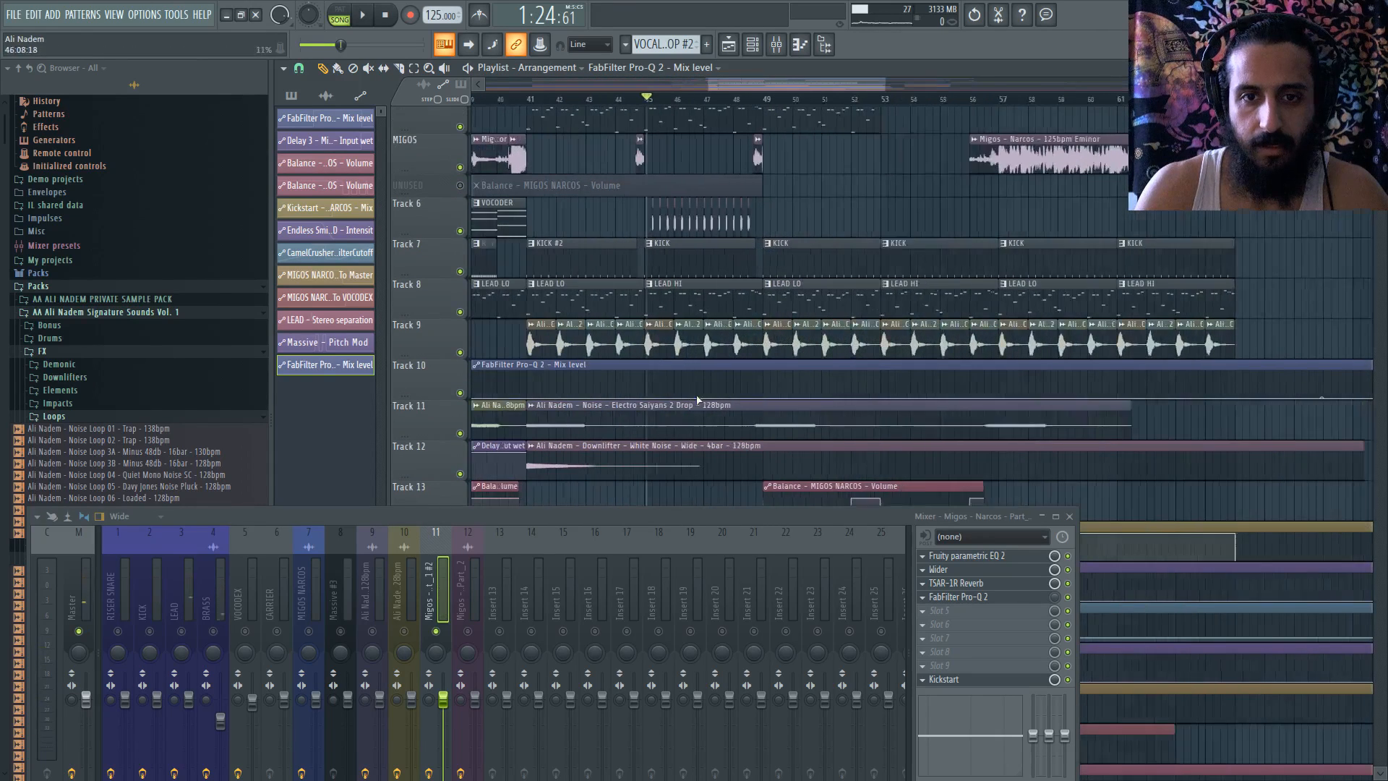
right_click(641, 394)
left_click_drag(643, 397, 675, 361)
key("ctrl+z")
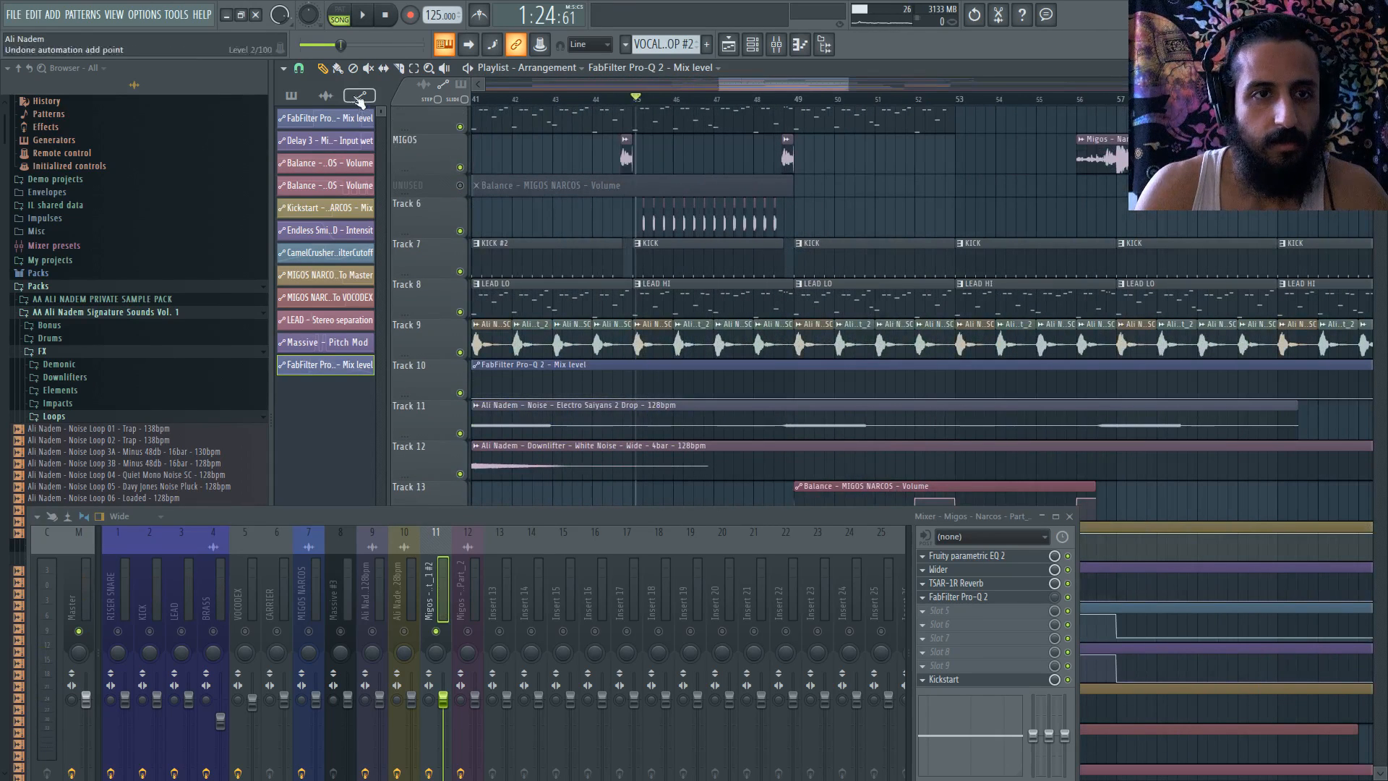
- Adjust playlist snapping, make the Pro-Q 2 mix level automation on Track 10 jump up at bar 45, and play it
left_click(299, 68)
left_click(309, 104)
scroll(726, 390, "up", 2)
scroll(725, 388, "down", 2)
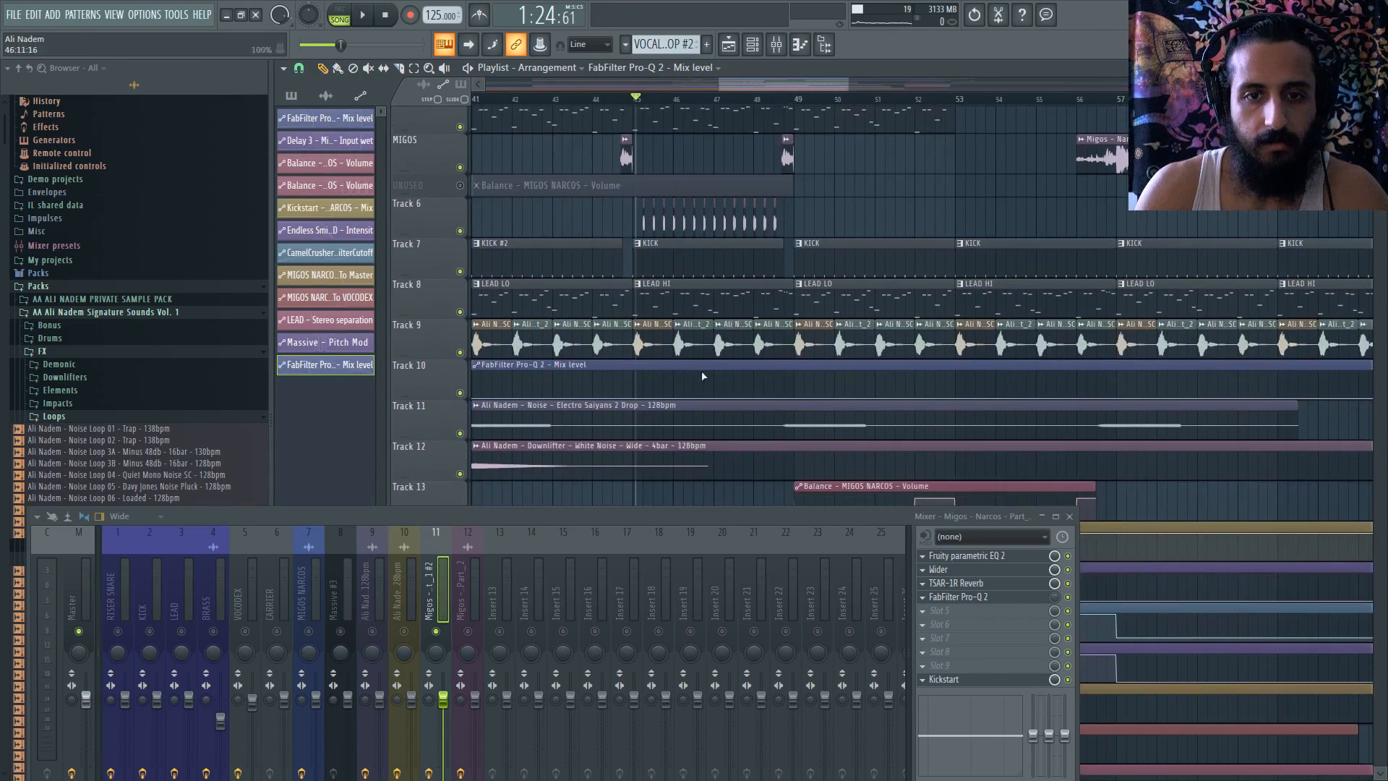
right_click(634, 365)
key("ctrl+z")
right_click(638, 379)
left_click_drag(637, 379, 636, 347)
key("space")
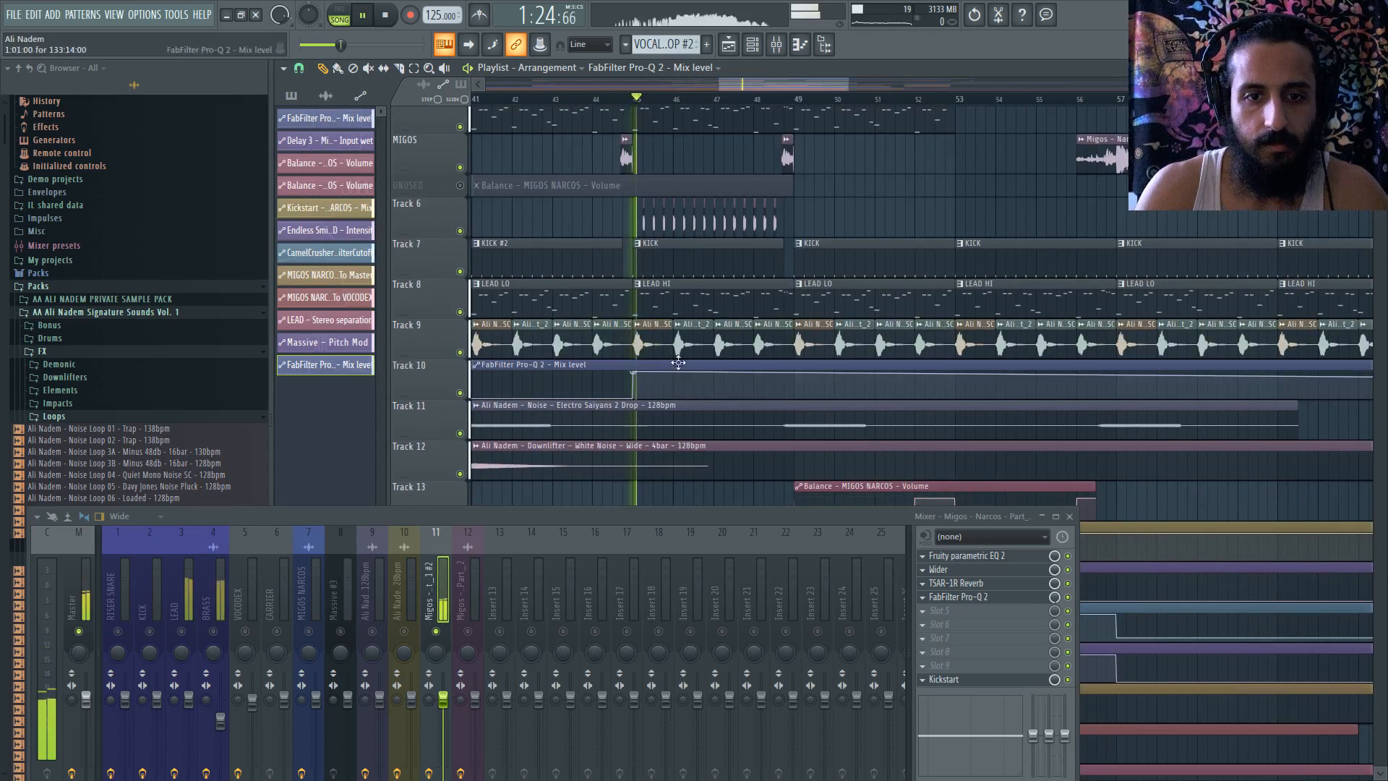
- Add a point at bar 49 in the Pro-Q 2 mix level automation and drop it to 0%
scroll(627, 390, "up", 3)
right_click(945, 389)
left_click_drag(947, 389, 945, 399)
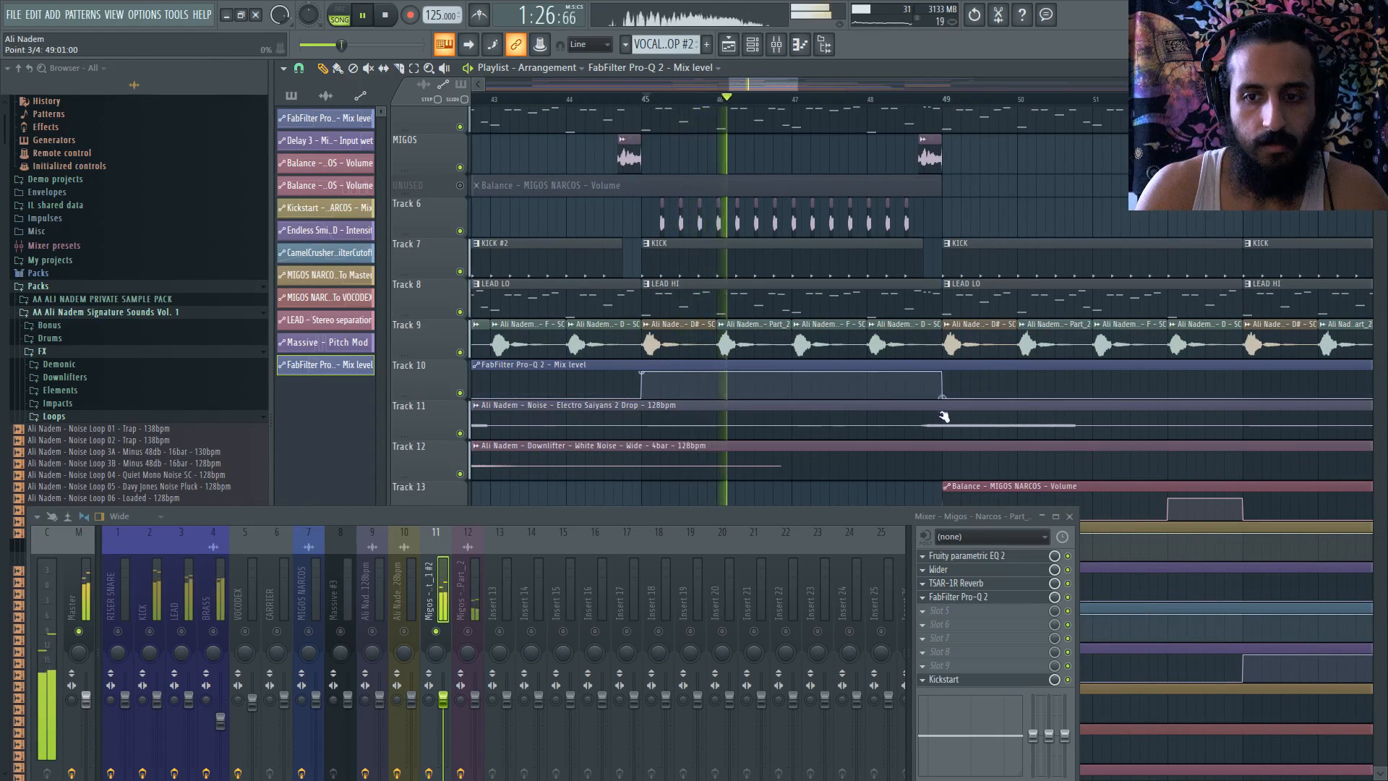
- Move Pro-Q 2 to the first slot of the effect chain and check its curve during playback
scroll(932, 393, "down", 2)
left_click_drag(930, 602, 948, 563)
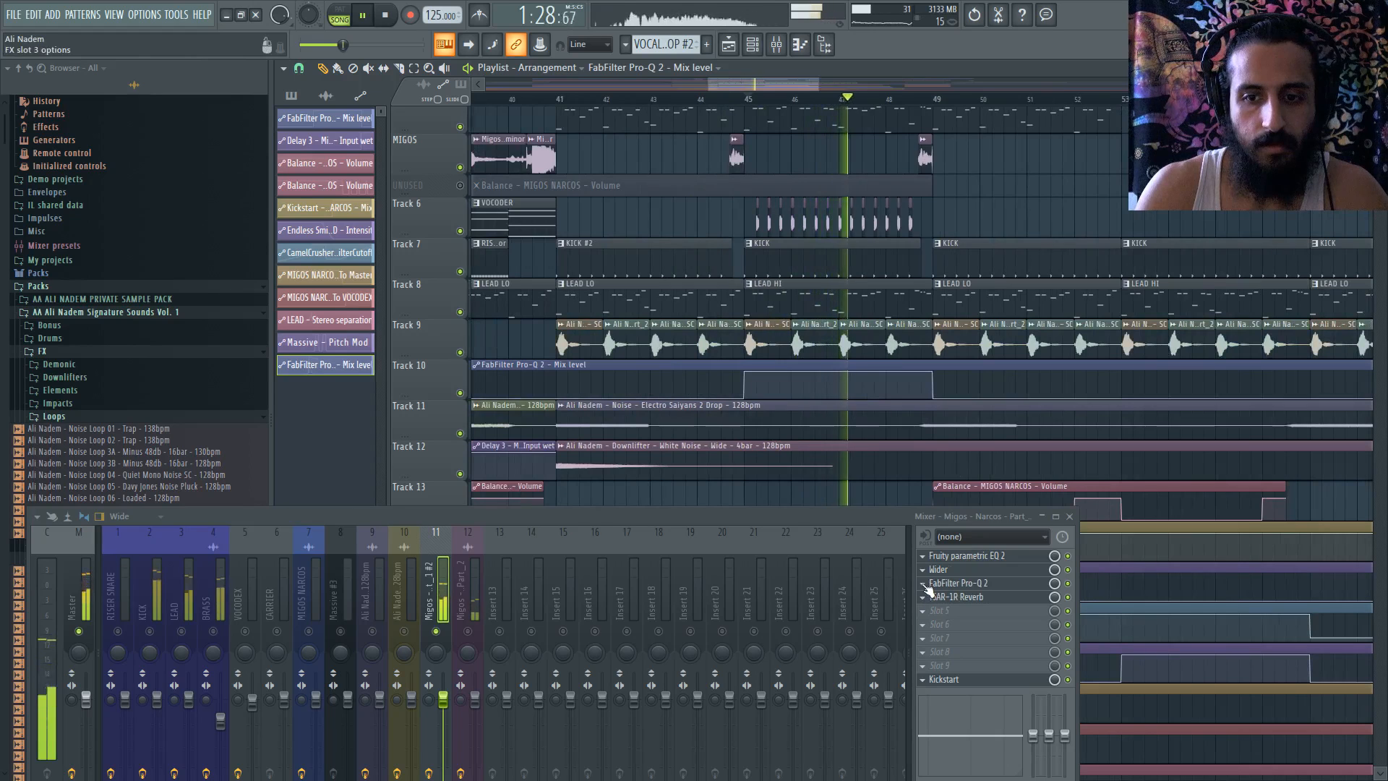
left_click(947, 562)
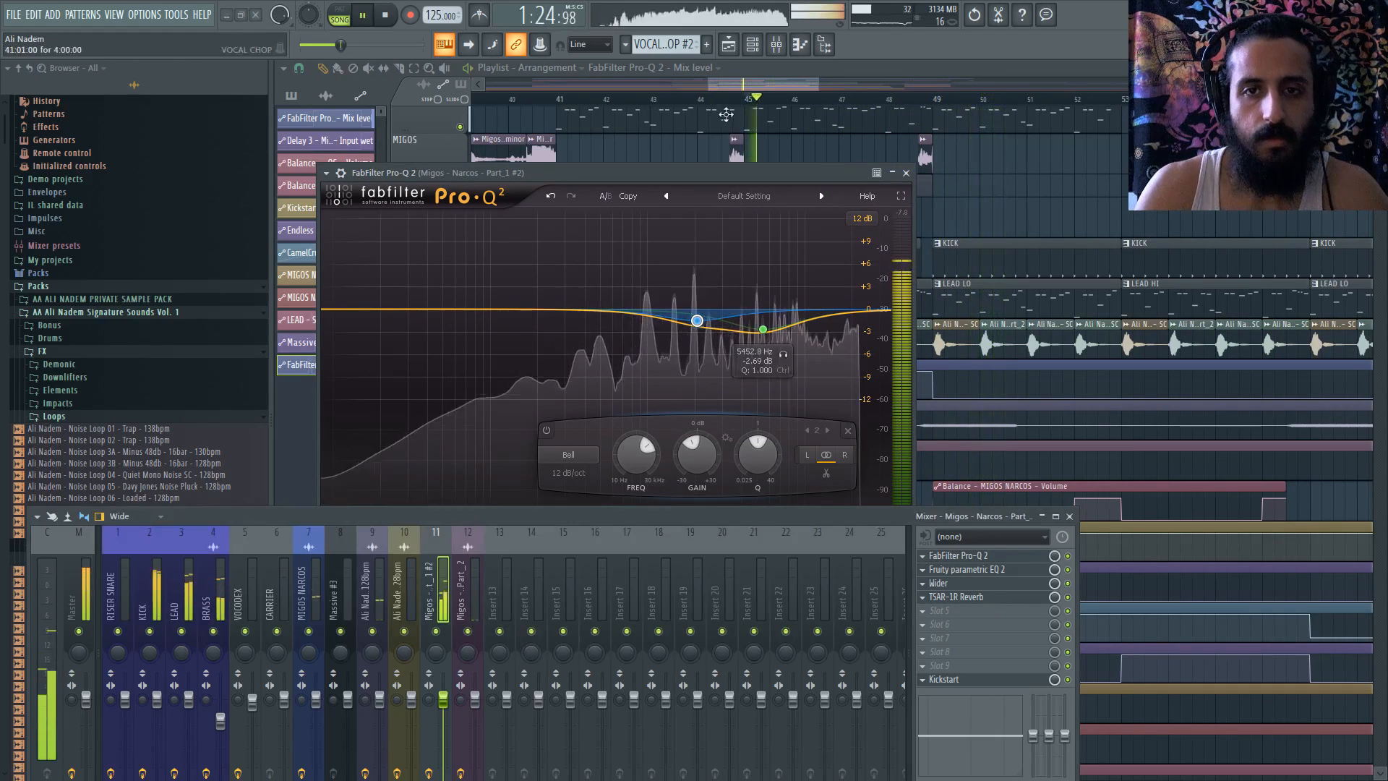
left_click_drag(741, 85, 724, 88)
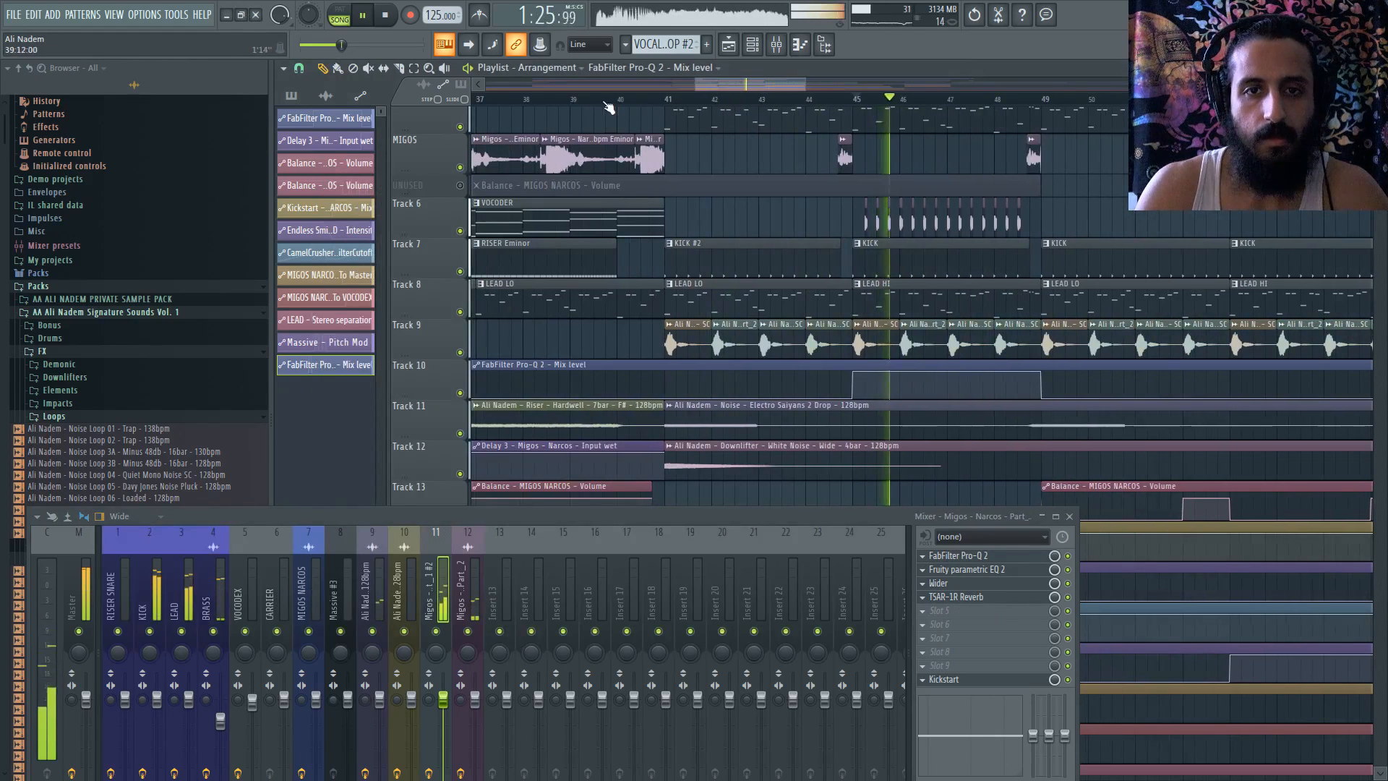
- Play the arrangement from about bar 39 to check the transition into the drop and the vocal chop section
left_click(561, 100)
scroll(587, 143, "down", 2)
scroll(587, 143, "up", 3)
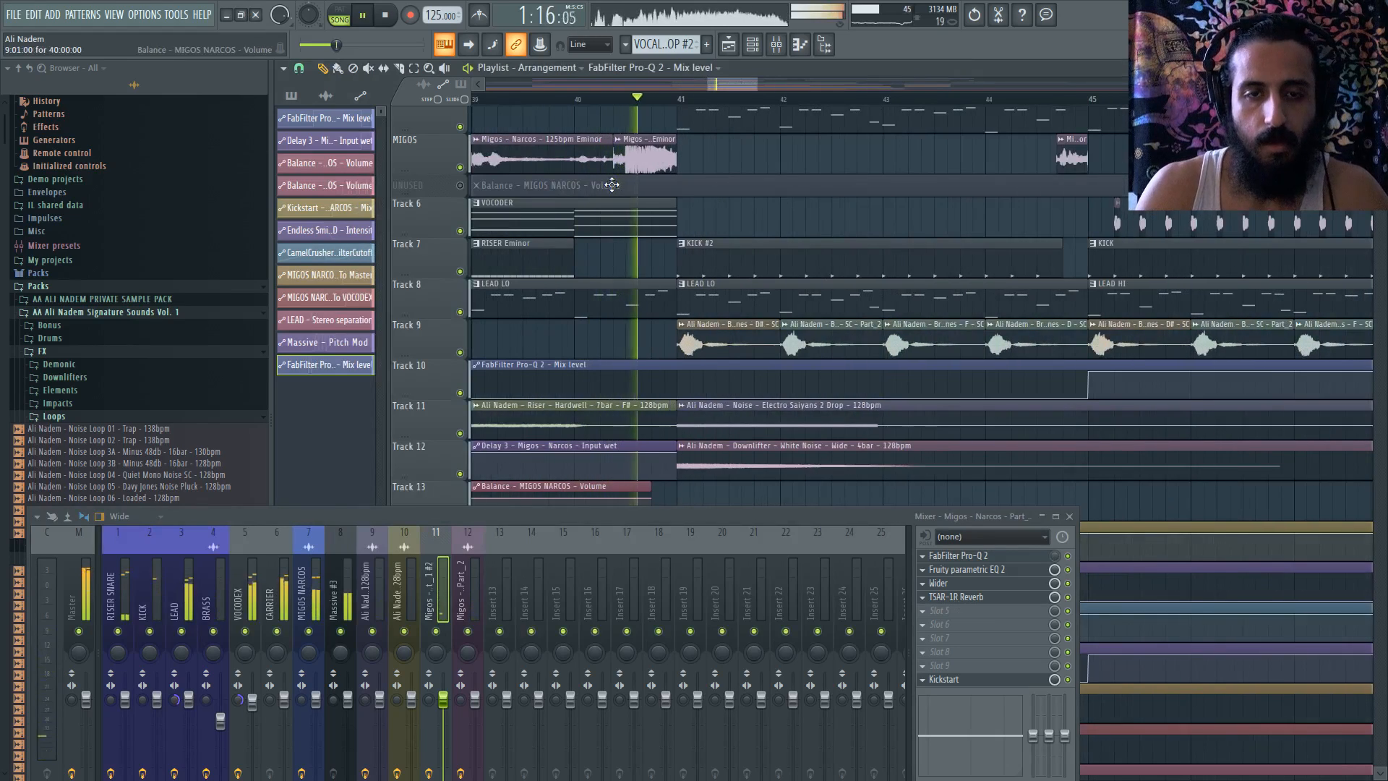
scroll(610, 184, "down", 4)
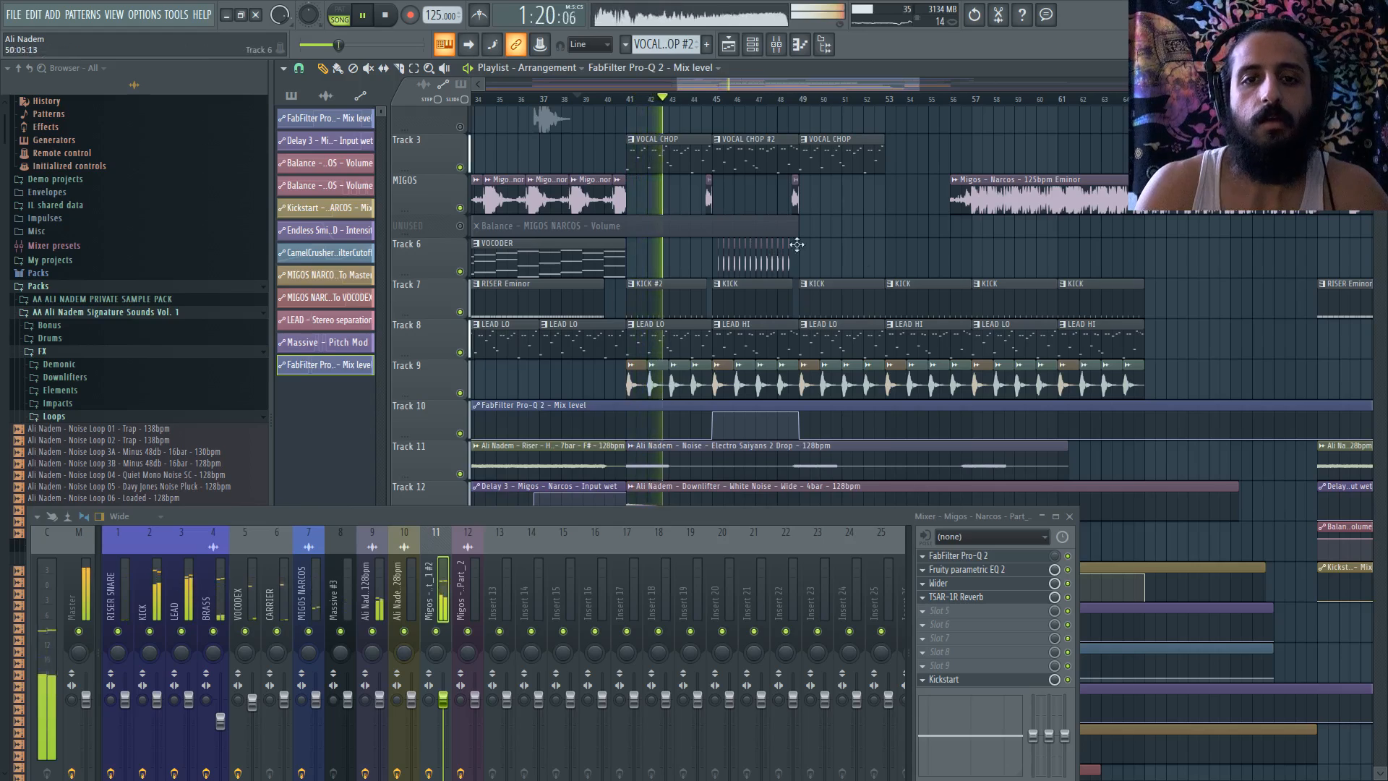
scroll(708, 249, "up", 1)
scroll(757, 232, "down", 2)
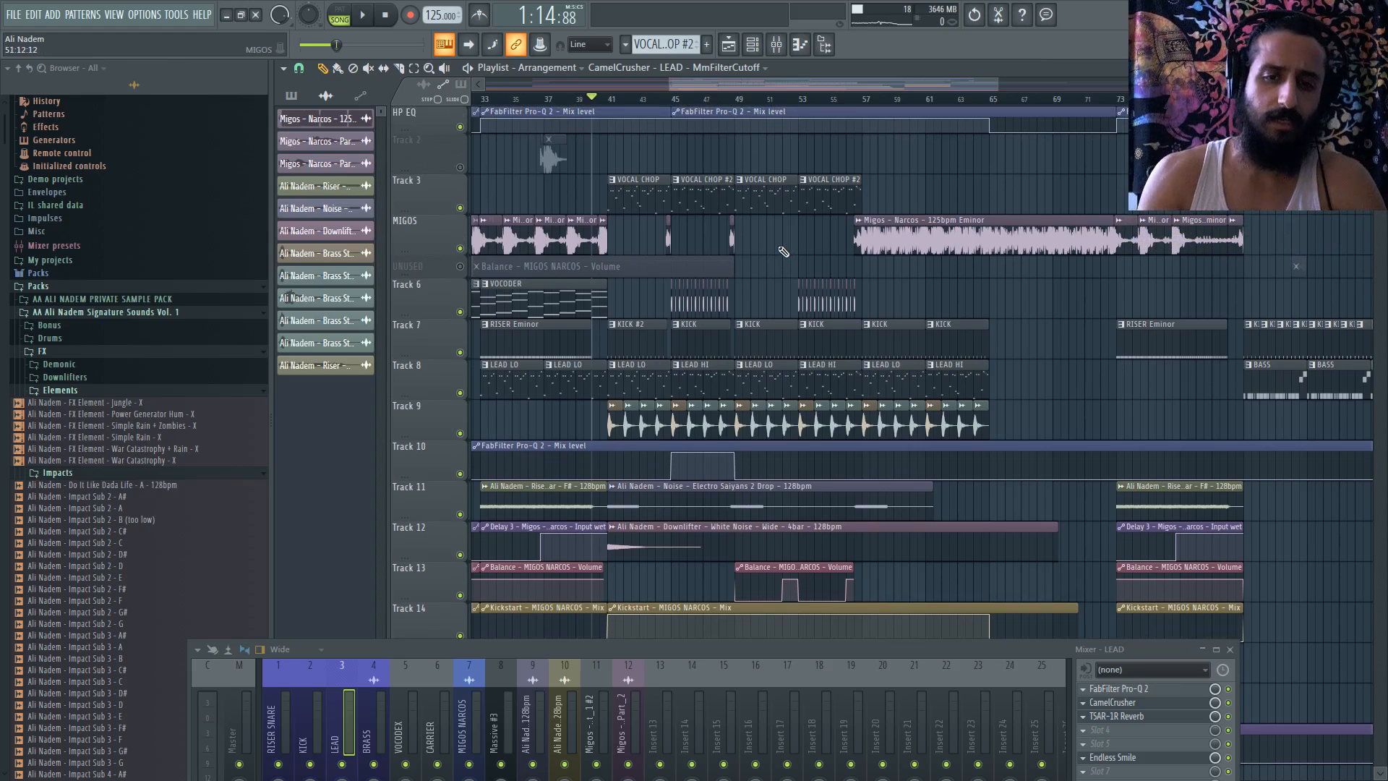
- Open the Massive notes of the LEAD LO pattern in the piano roll and play the pattern from its start
double_click(648, 373)
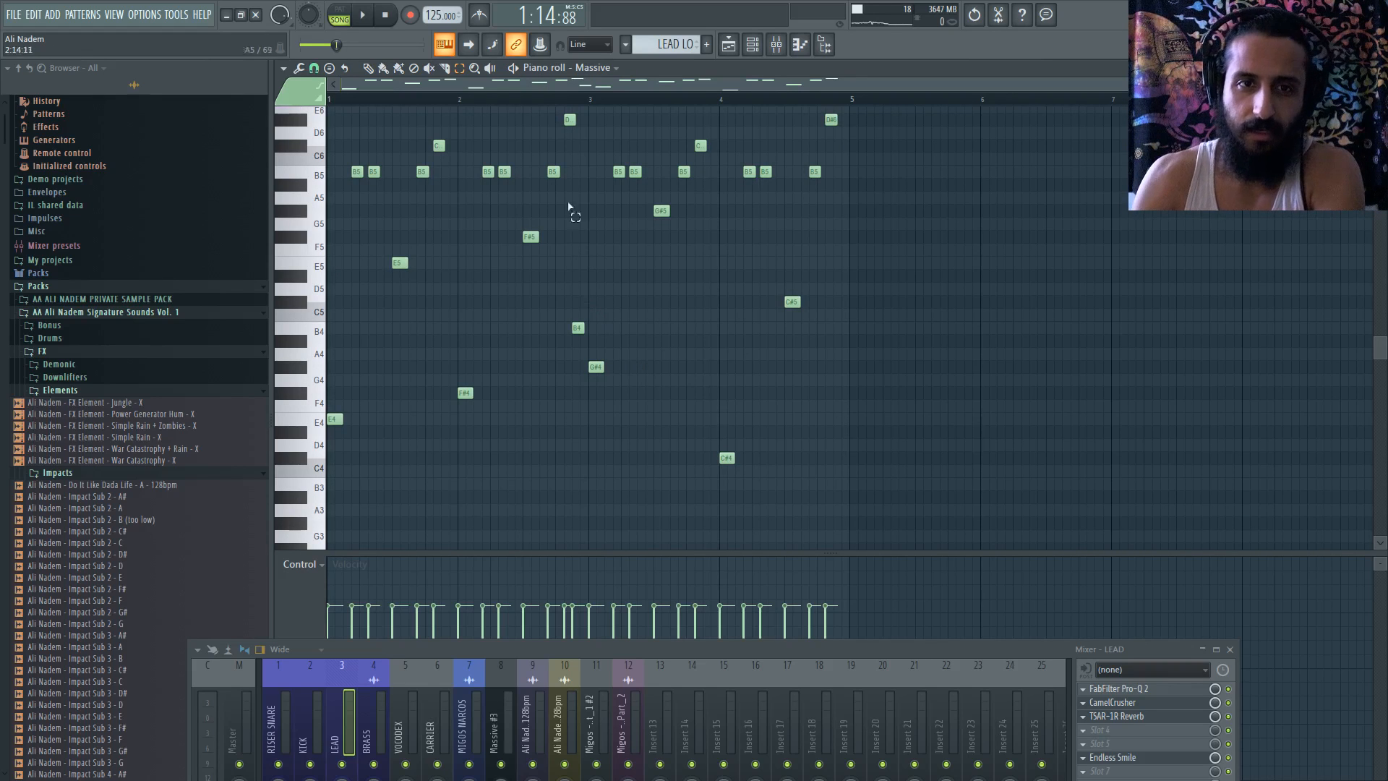
left_click(735, 40)
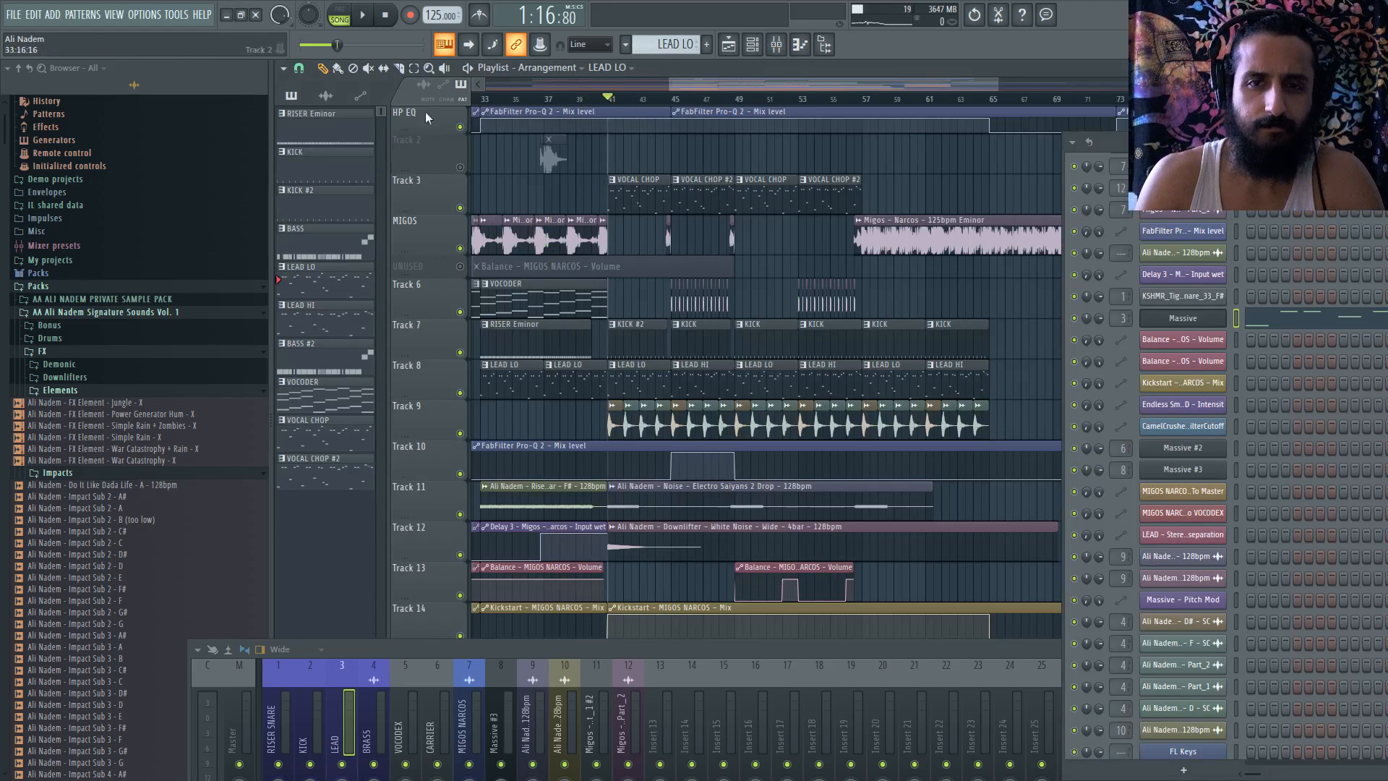
left_click(1281, 321)
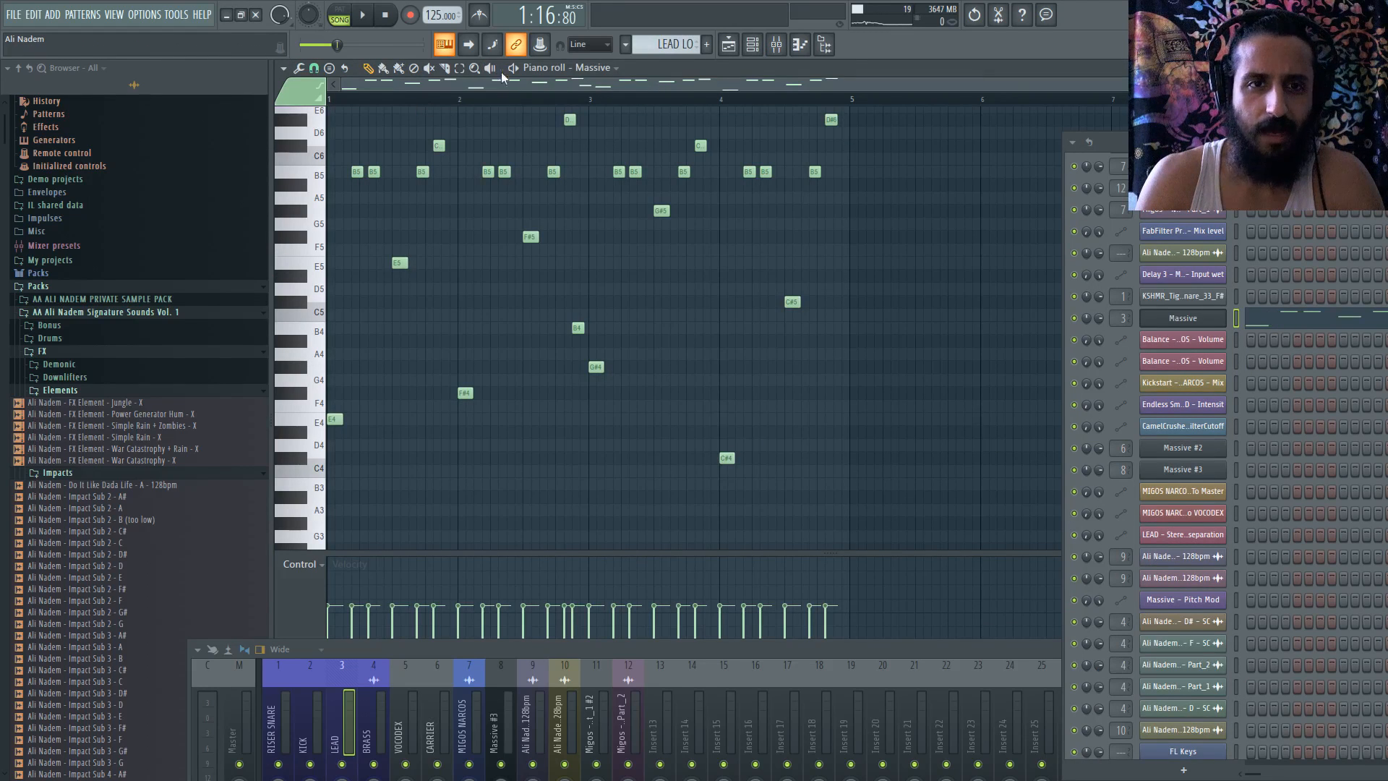
key("space")
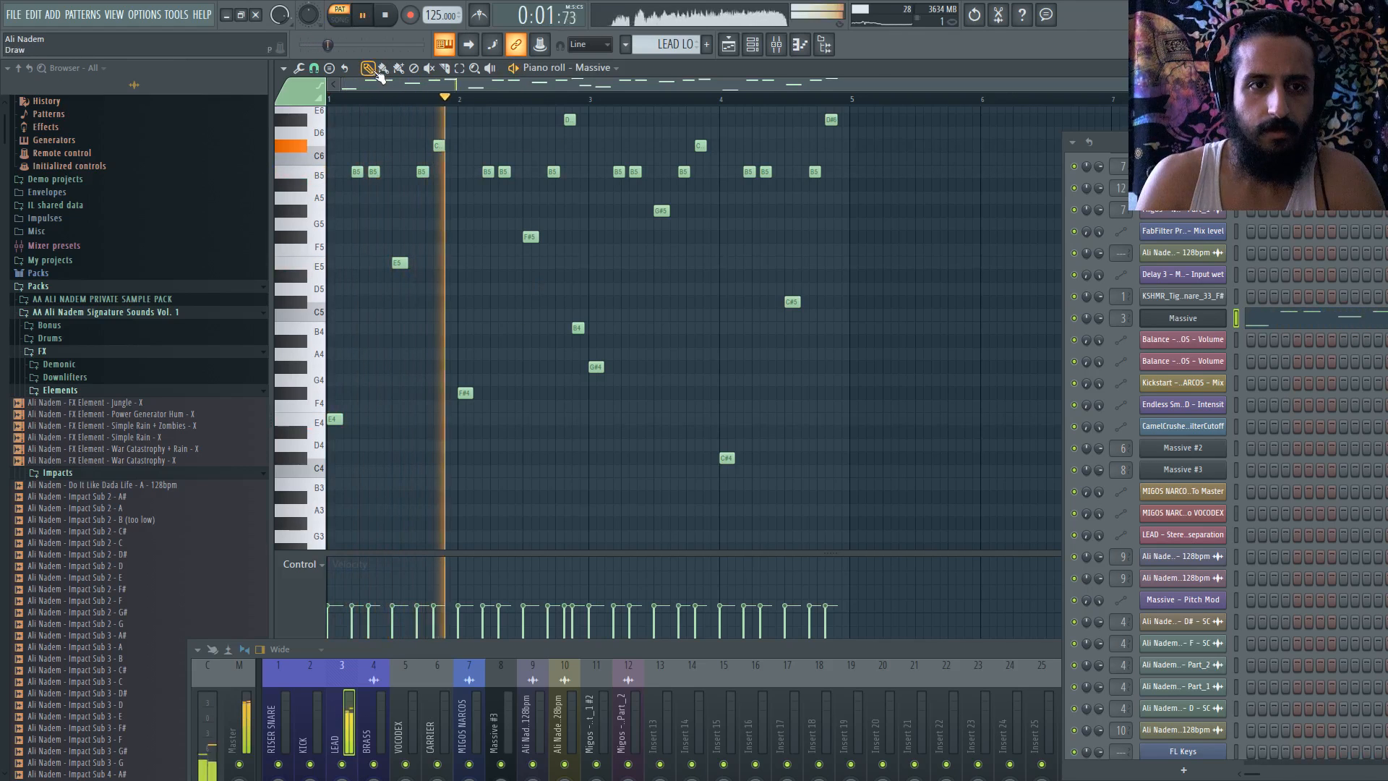
key("space")
key("space")
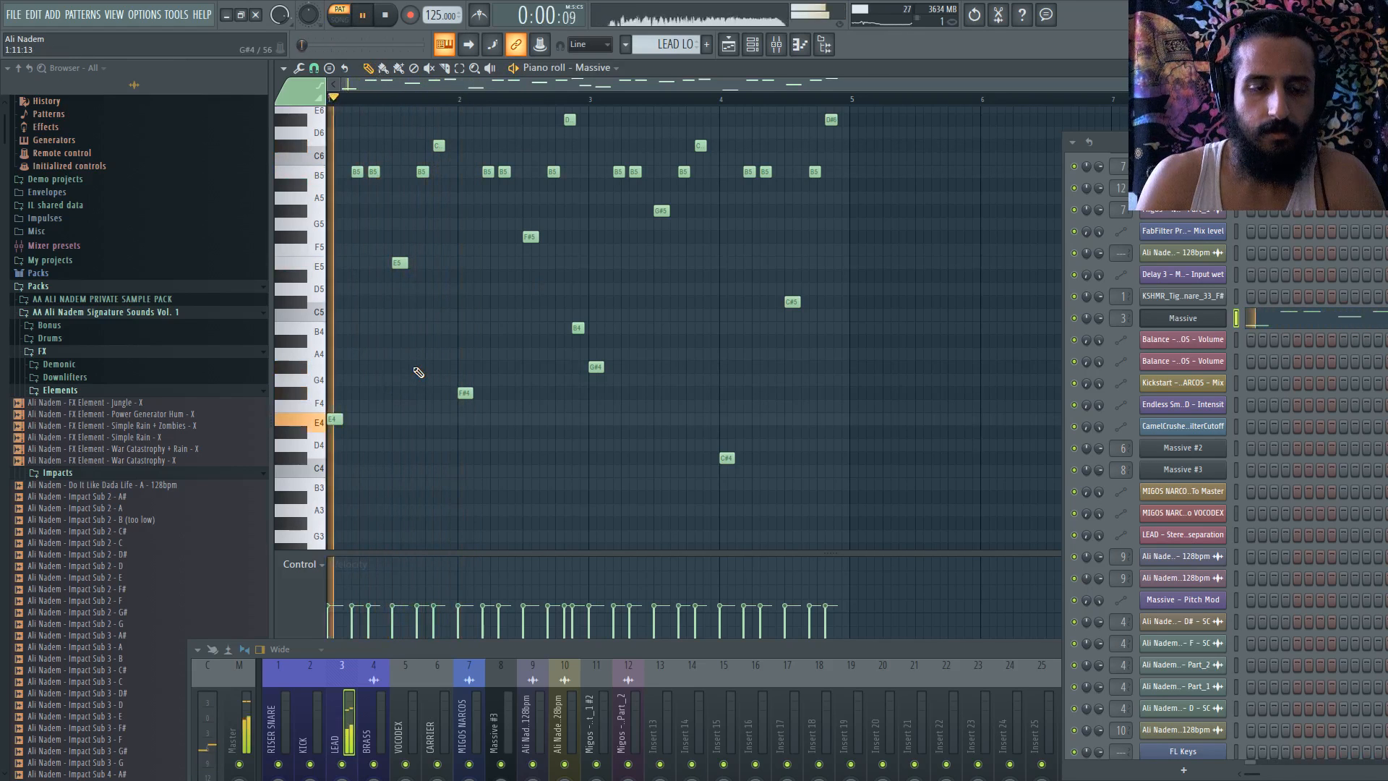
- Try a G#4 note below the E5 note in bar 1 of the LEAD LO pattern, audition that pitch, and stop playback
left_click(394, 366)
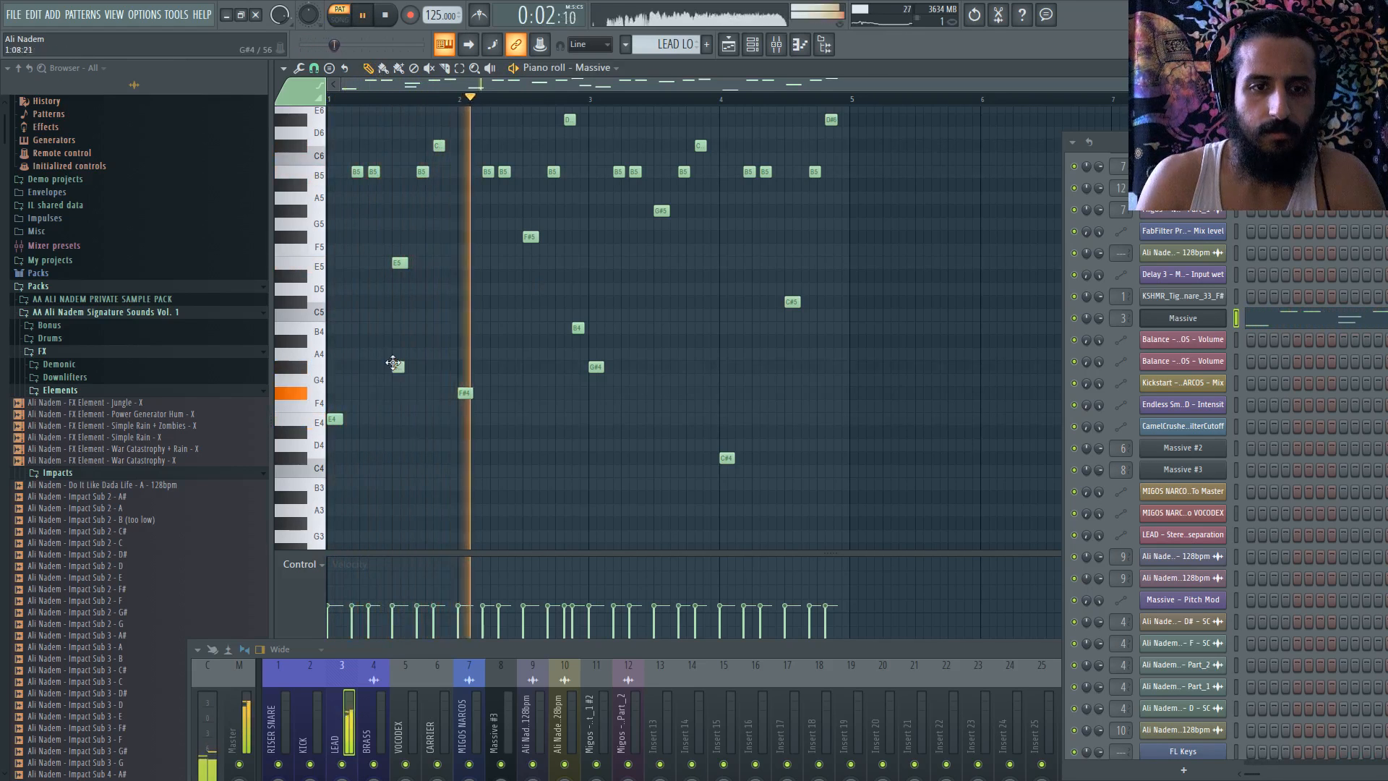
left_click(307, 369)
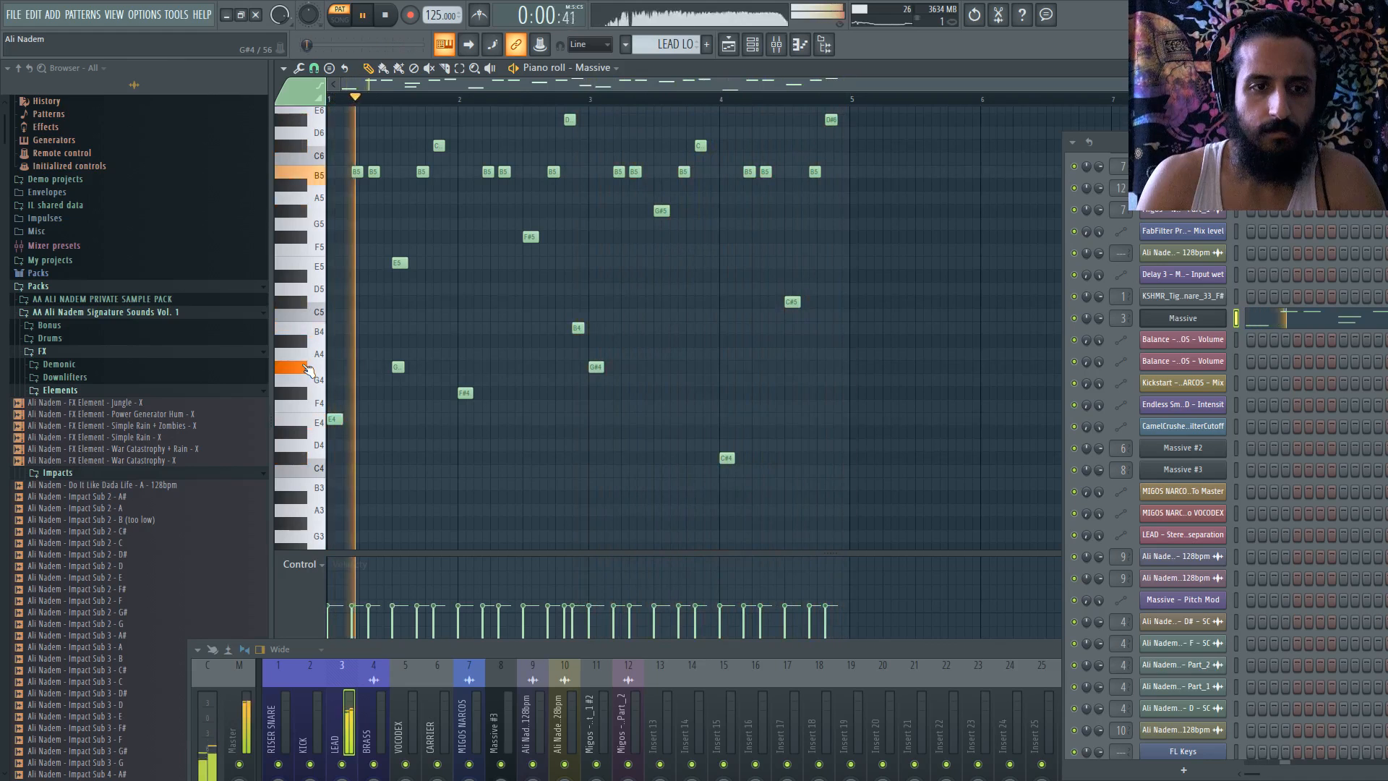
key("space")
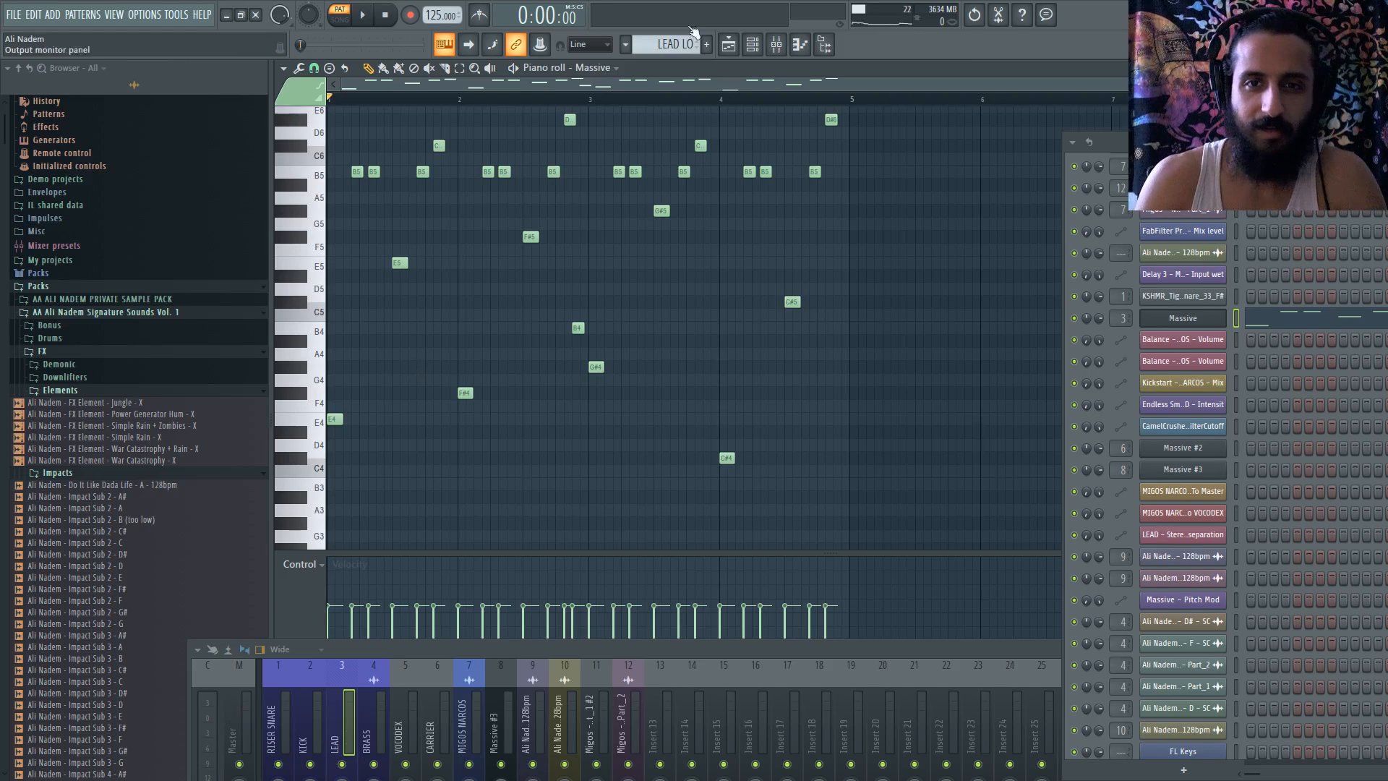
- Return to the playlist, play the build-up in song mode from bar 33, and stop playback
key("F5")
scroll(584, 119, "up", 4)
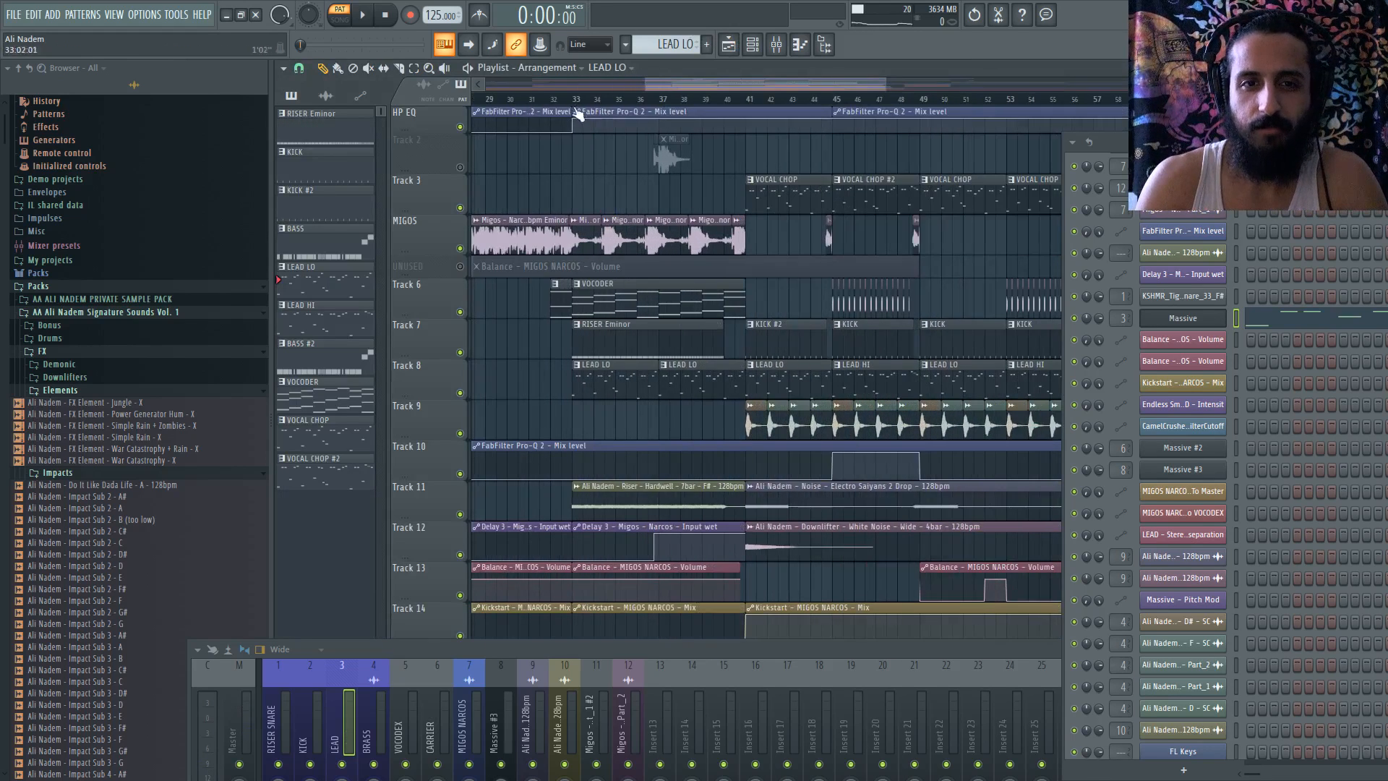
left_click(575, 100)
scroll(598, 174, "up", 3)
key("space")
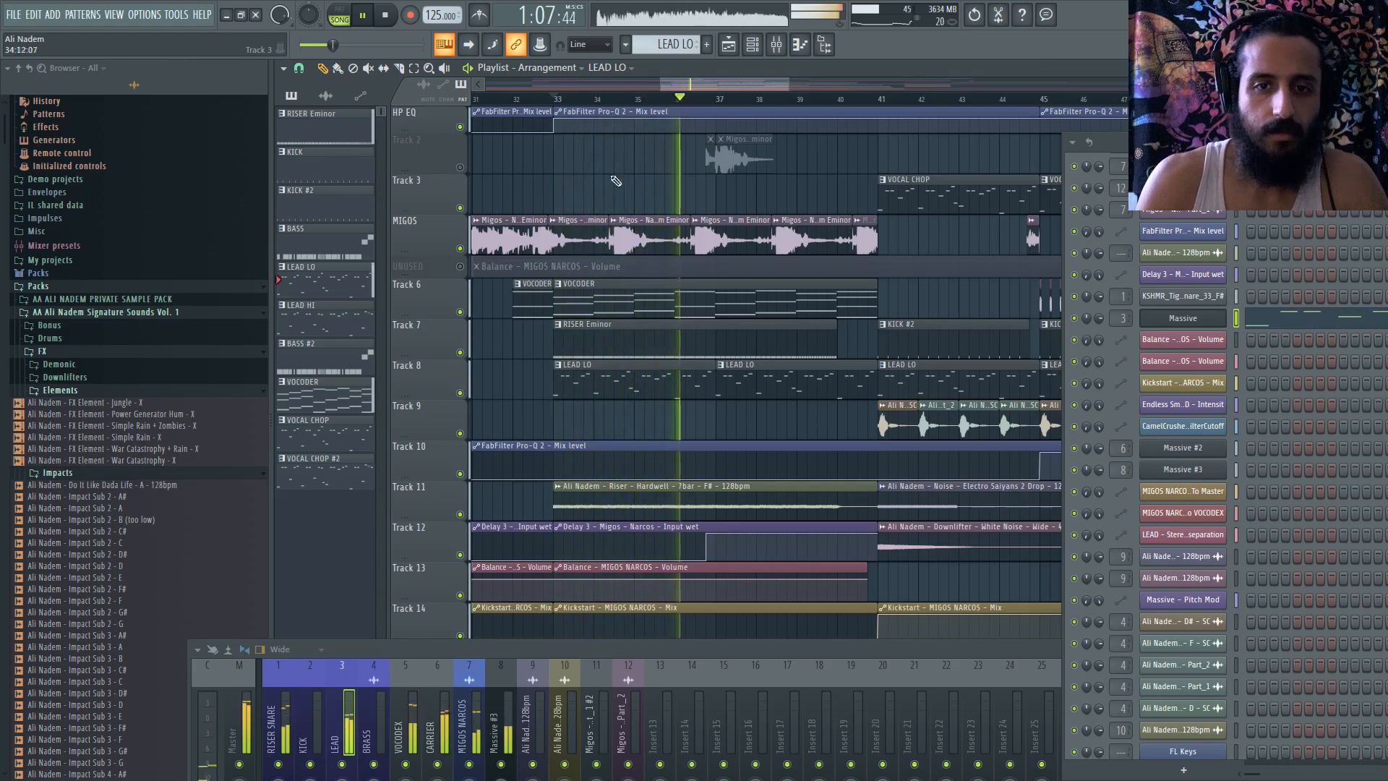
left_click(387, 15)
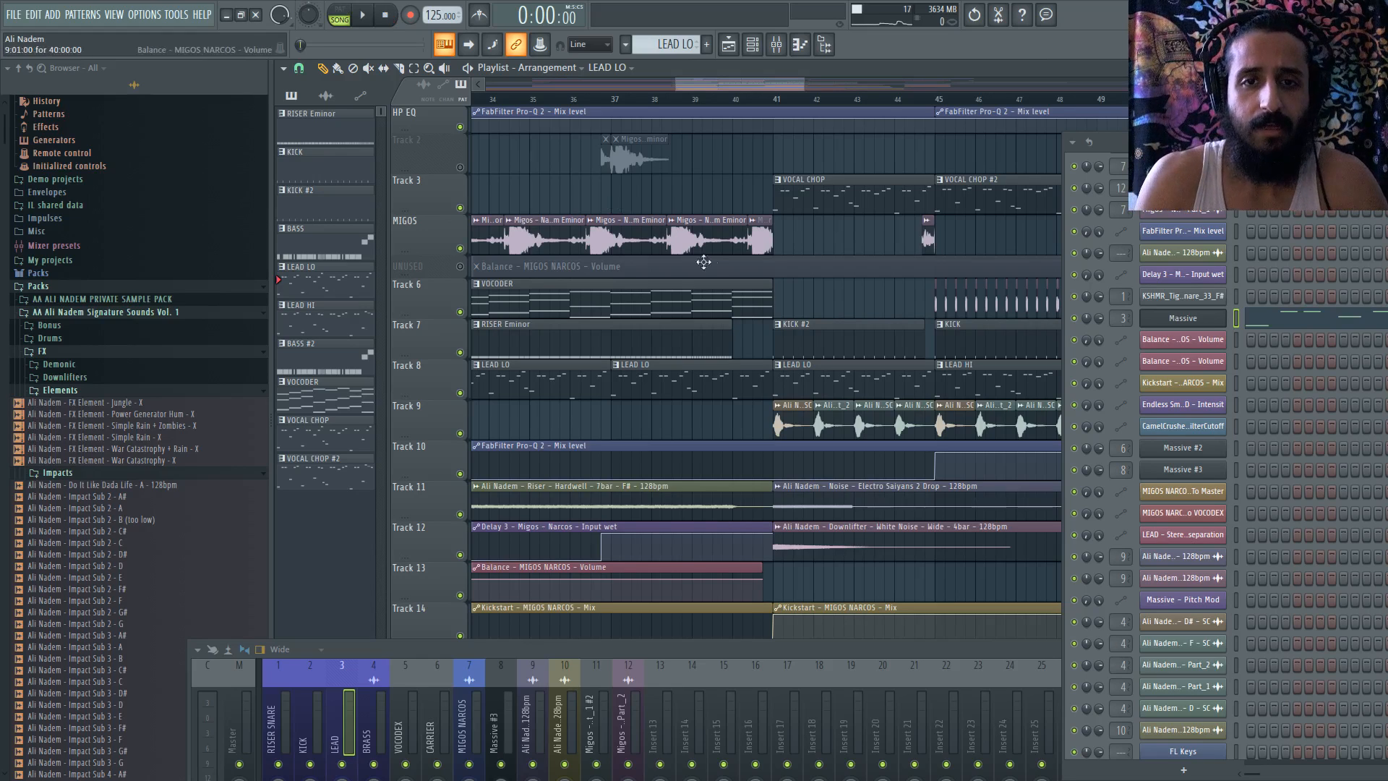
- Close the channel rack and review the arrangement from the build-up through the drop to the second build-up
scroll(711, 263, "down", 3)
left_click(753, 47)
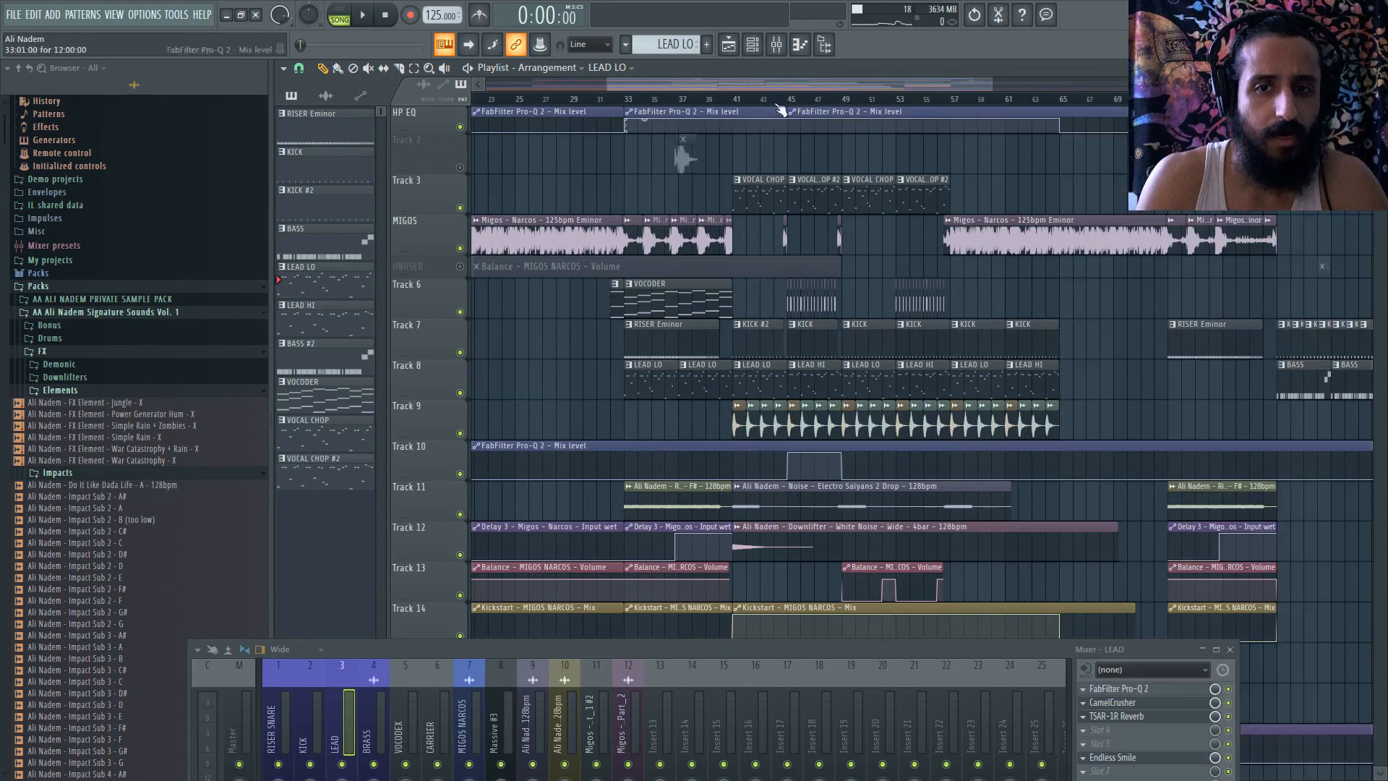
scroll(953, 273, "down", 1)
scroll(1124, 271, "down", 2)
scroll(1123, 270, "up", 2)
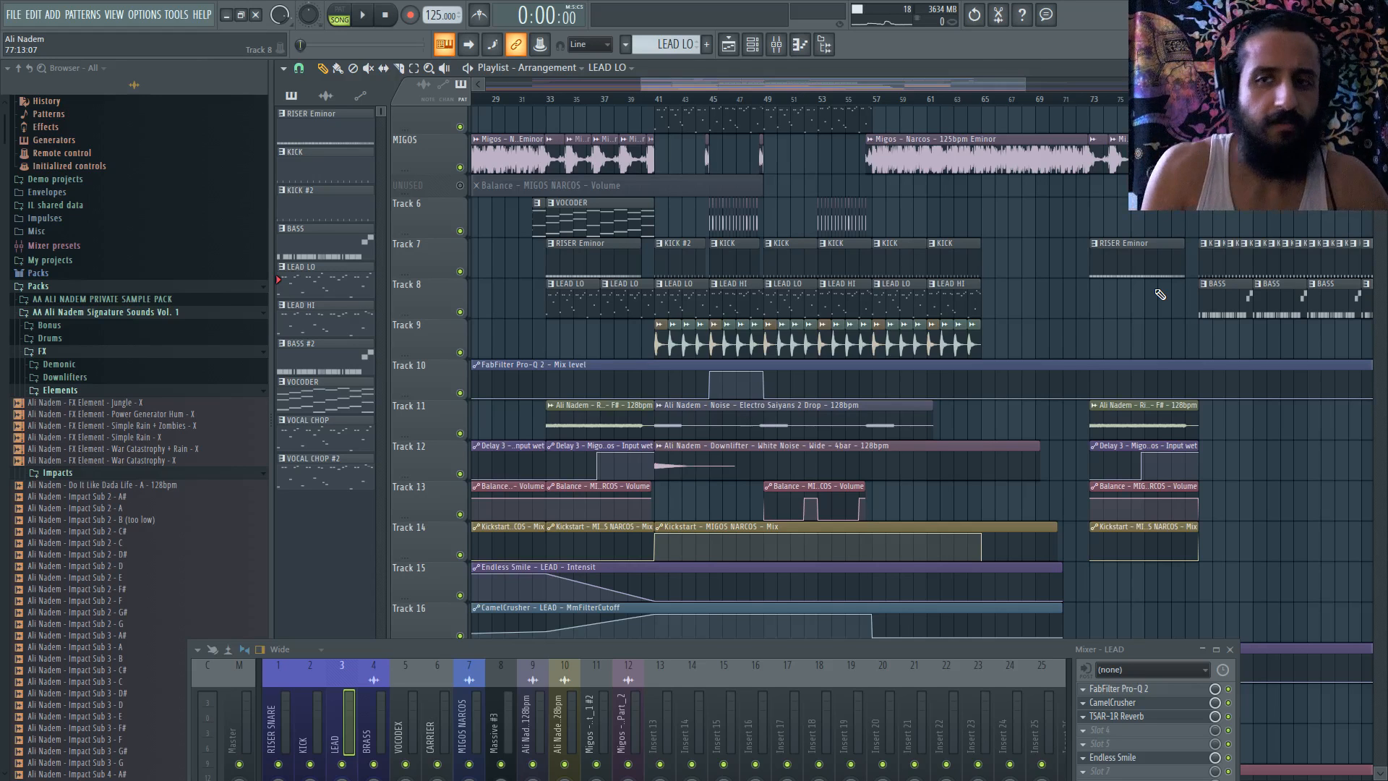
scroll(1160, 292, "up", 2)
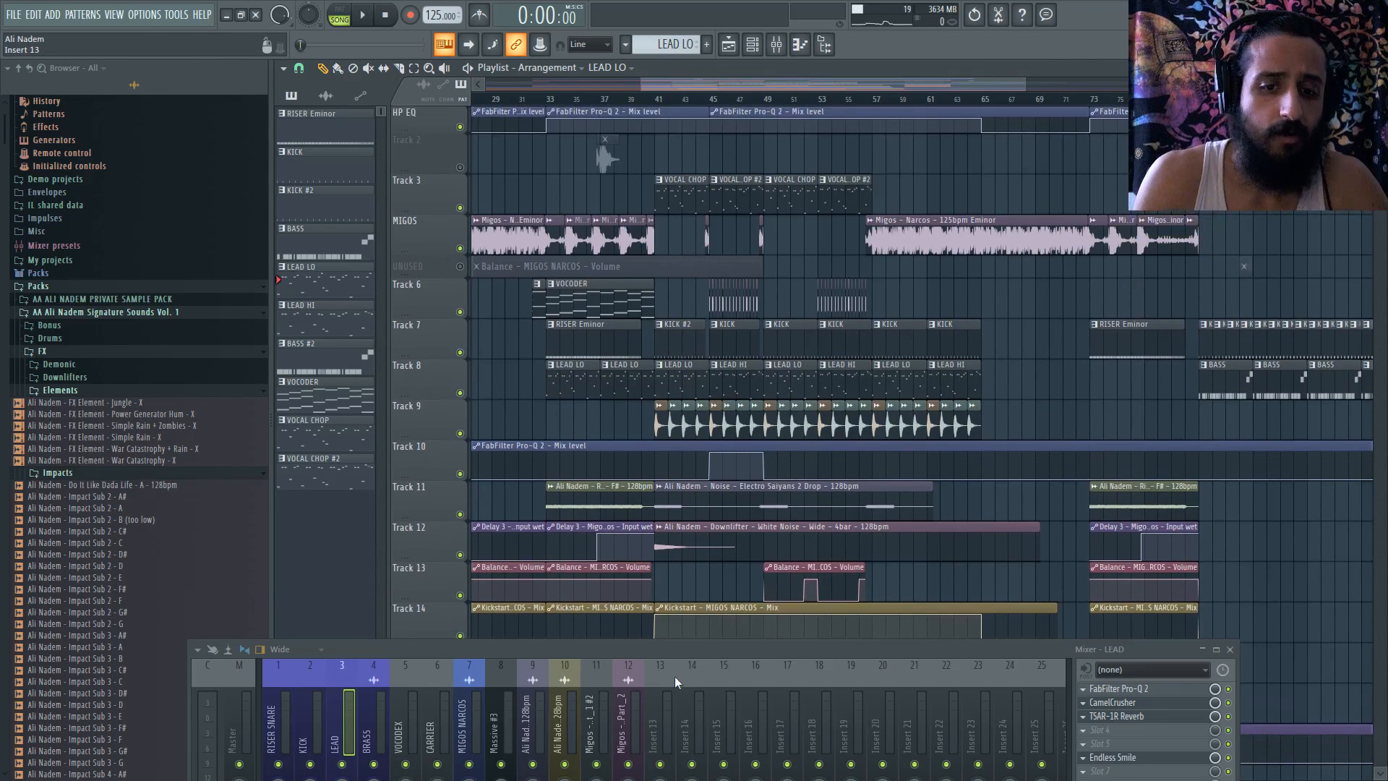
- Select the mixer's Master track to show its effect chain and move the mixer so it covers less of the playlist
left_click_drag(668, 656, 692, 462)
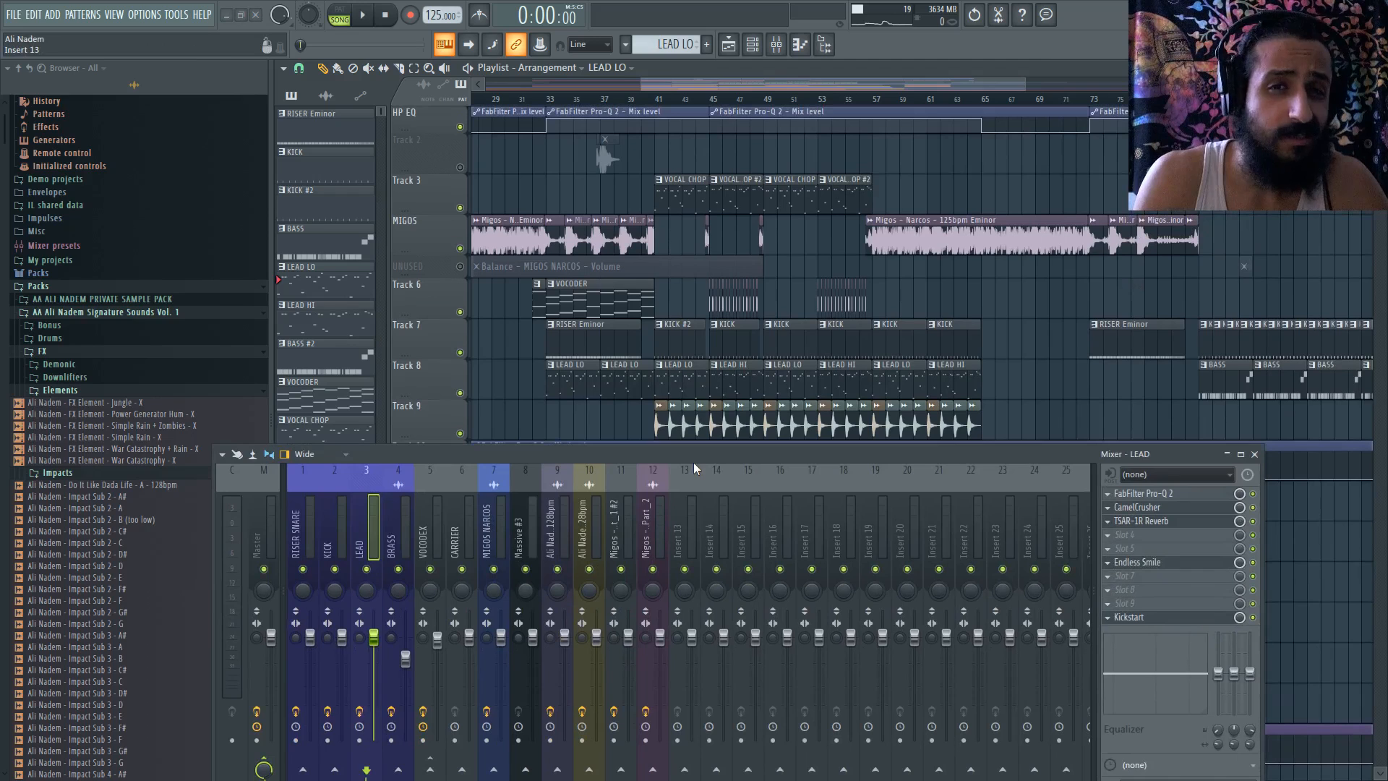
left_click(266, 505)
left_click_drag(1051, 453, 1052, 564)
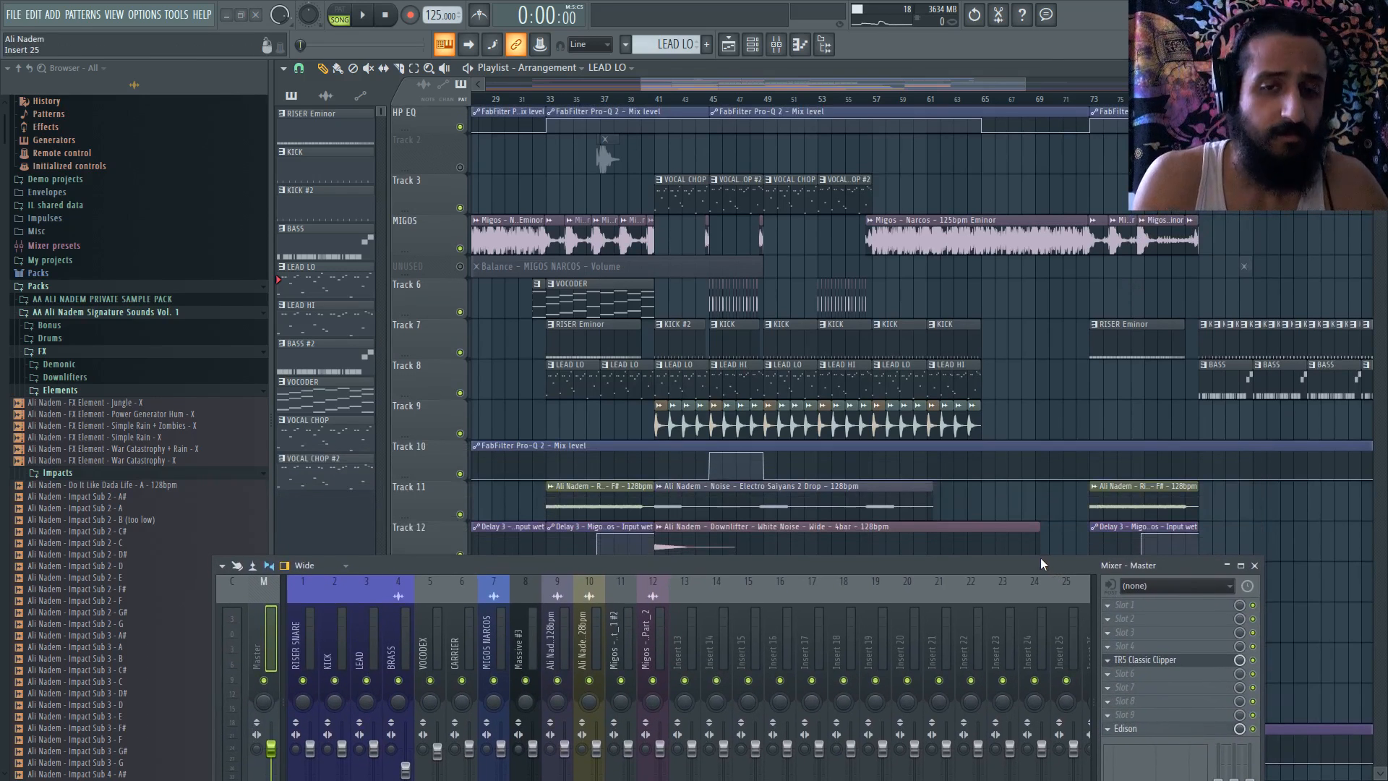